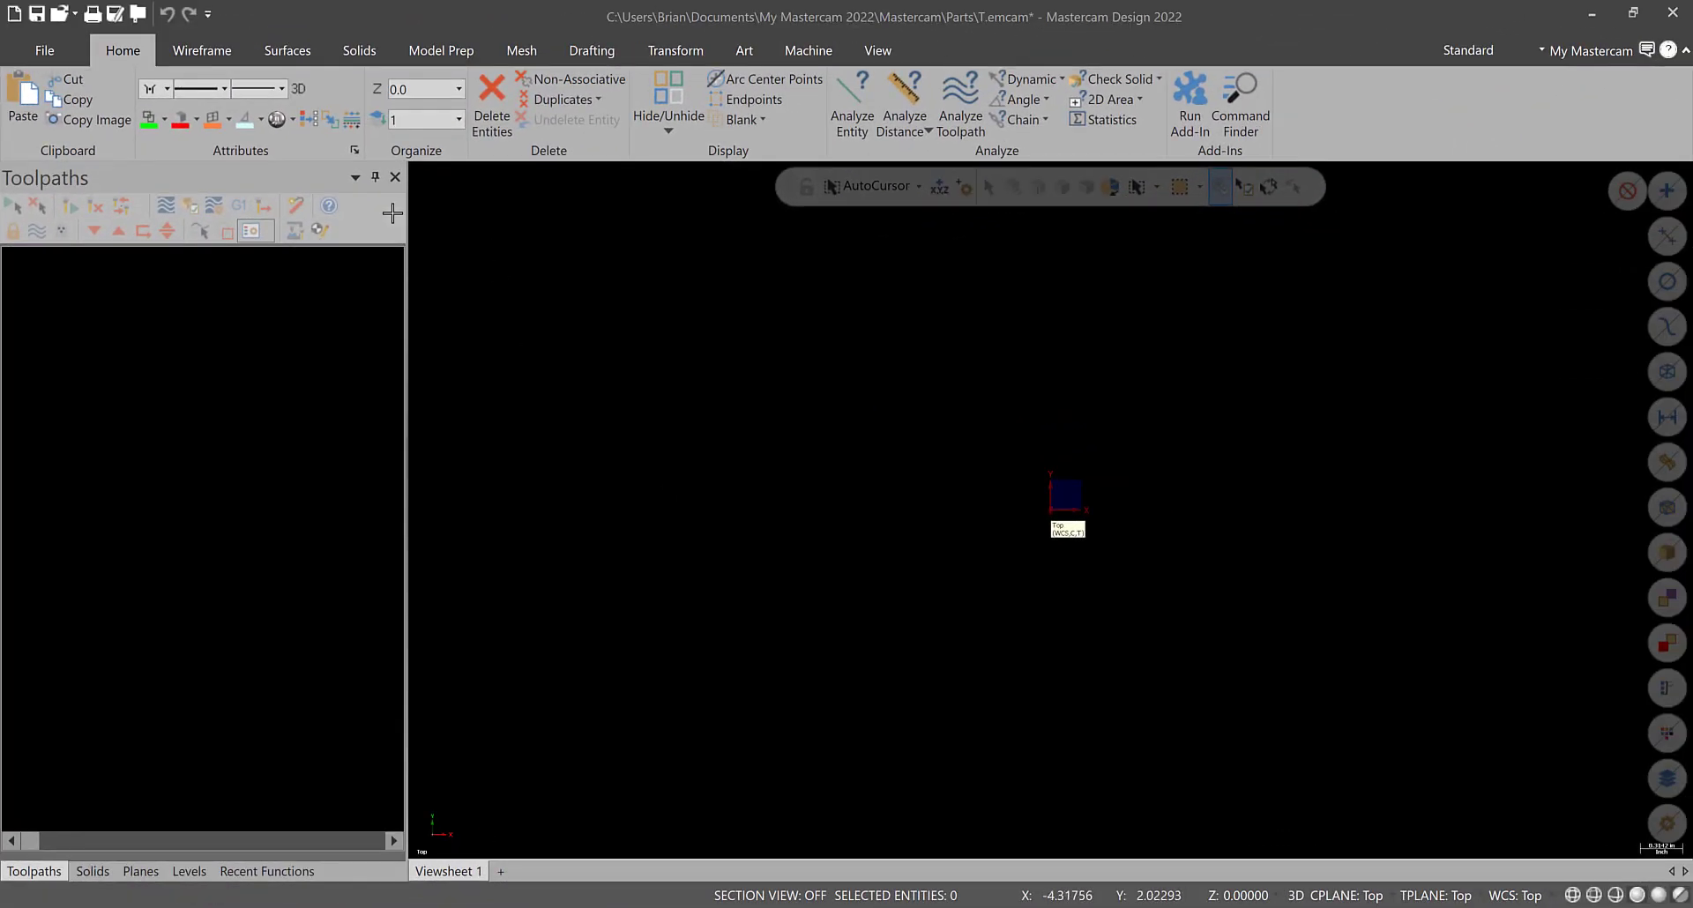
# - Open the SolidWorks file "Mill Part 7 Mating Part" from the Desktop, discarding the changes to T.emcam
pyautogui.click(68, 20)
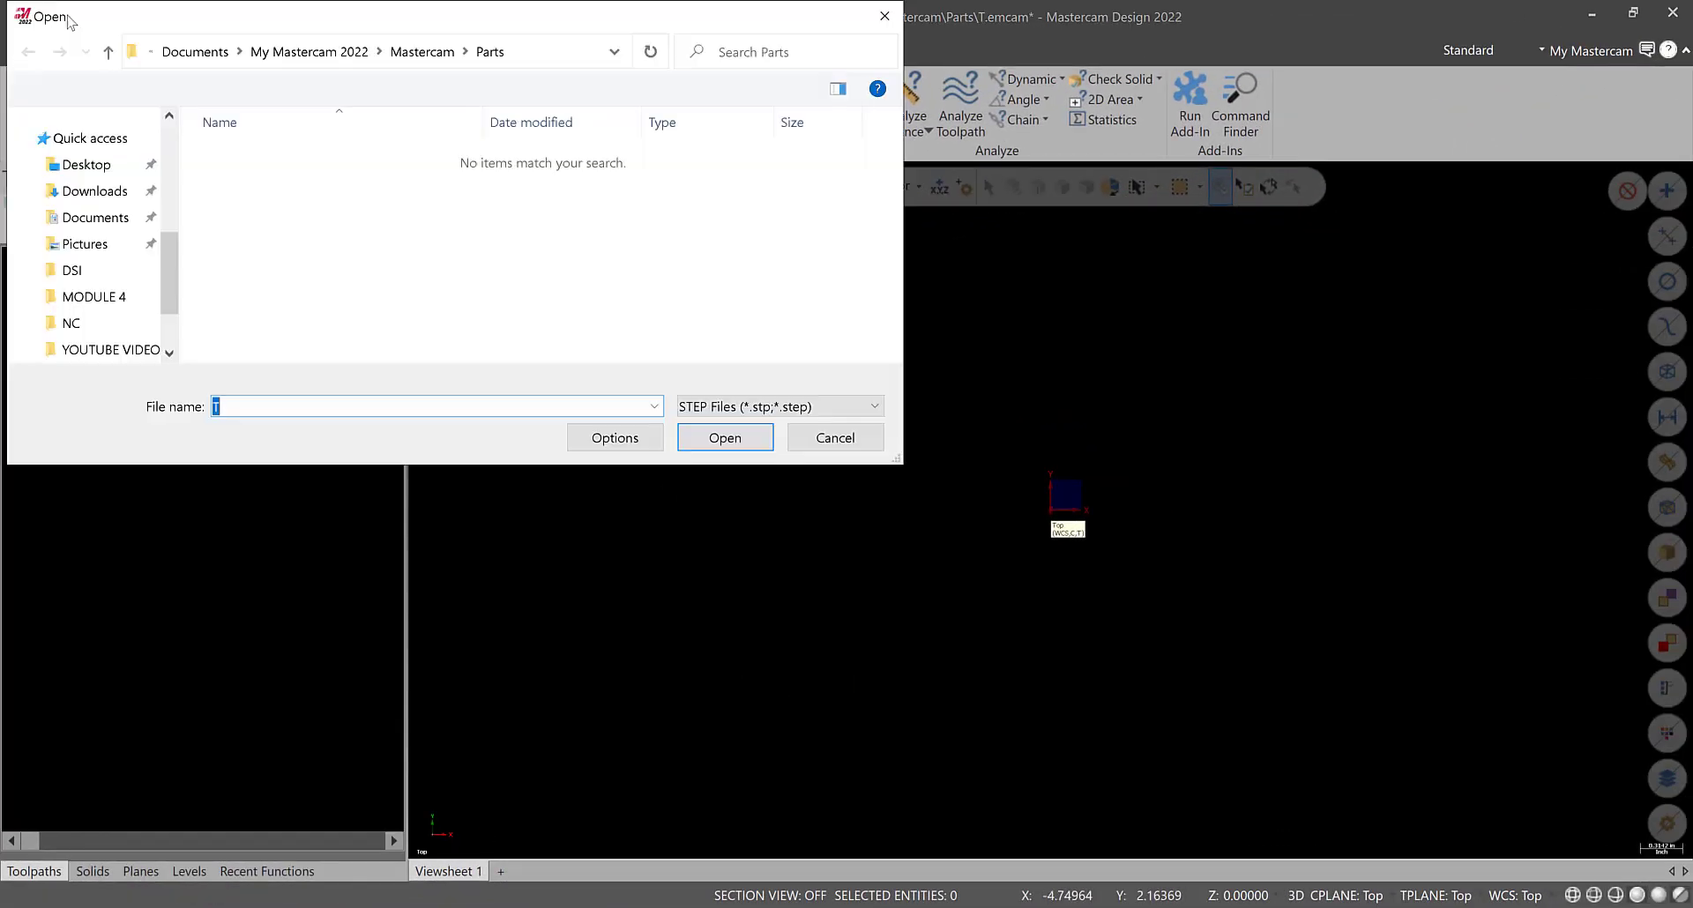
pyautogui.click(102, 182)
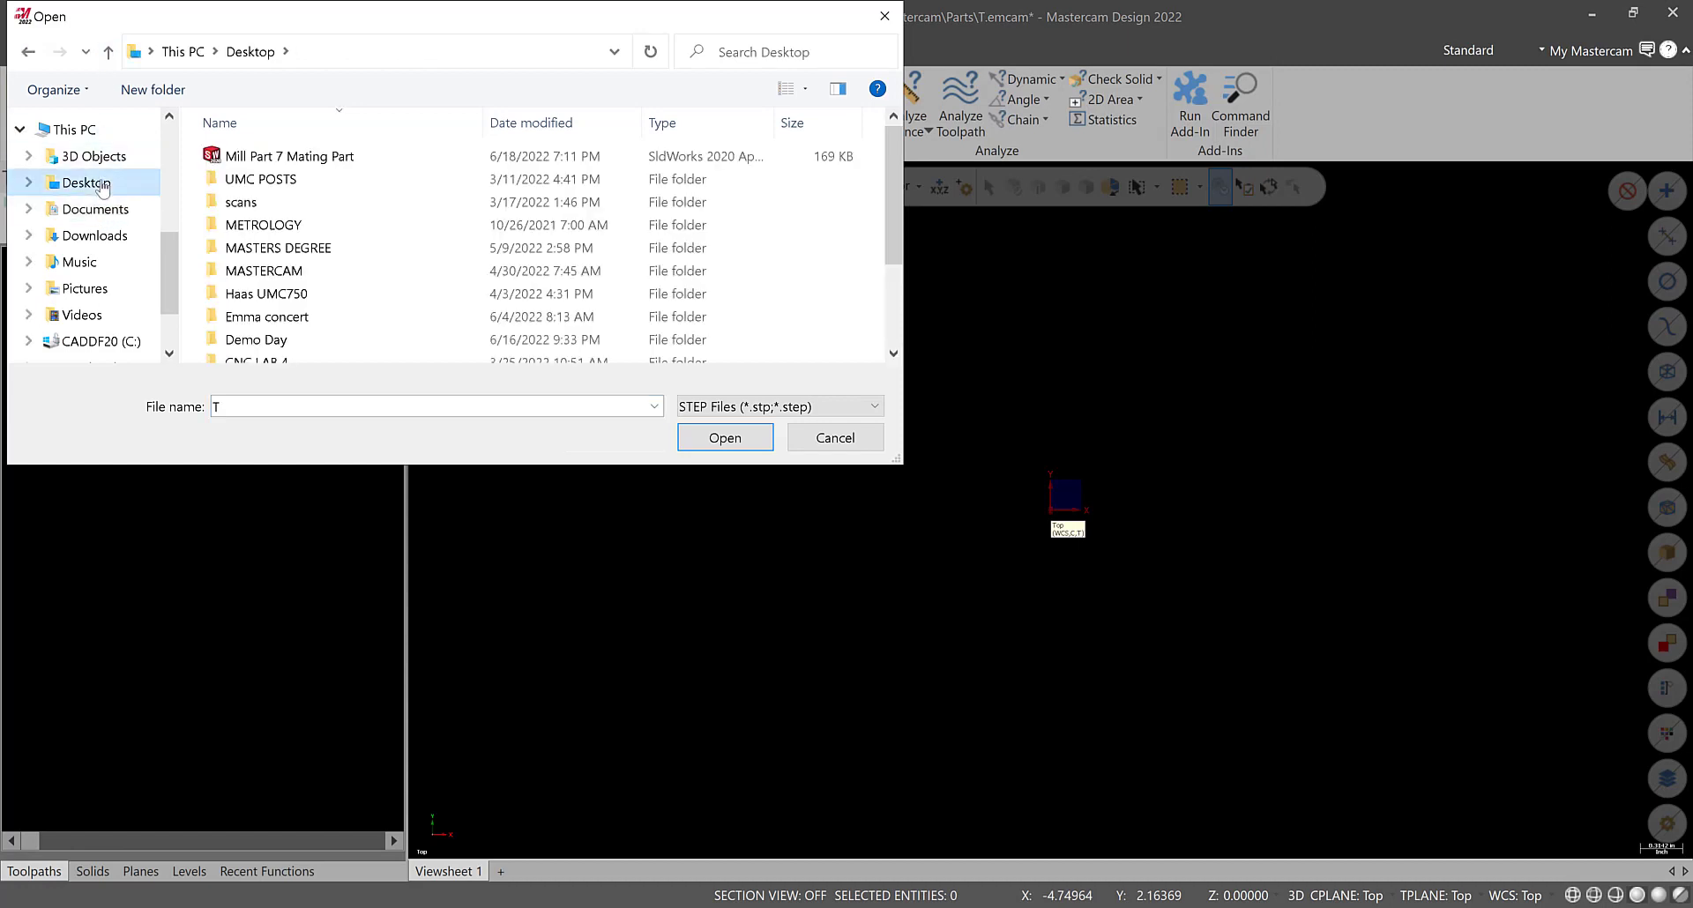
pyautogui.click(328, 156)
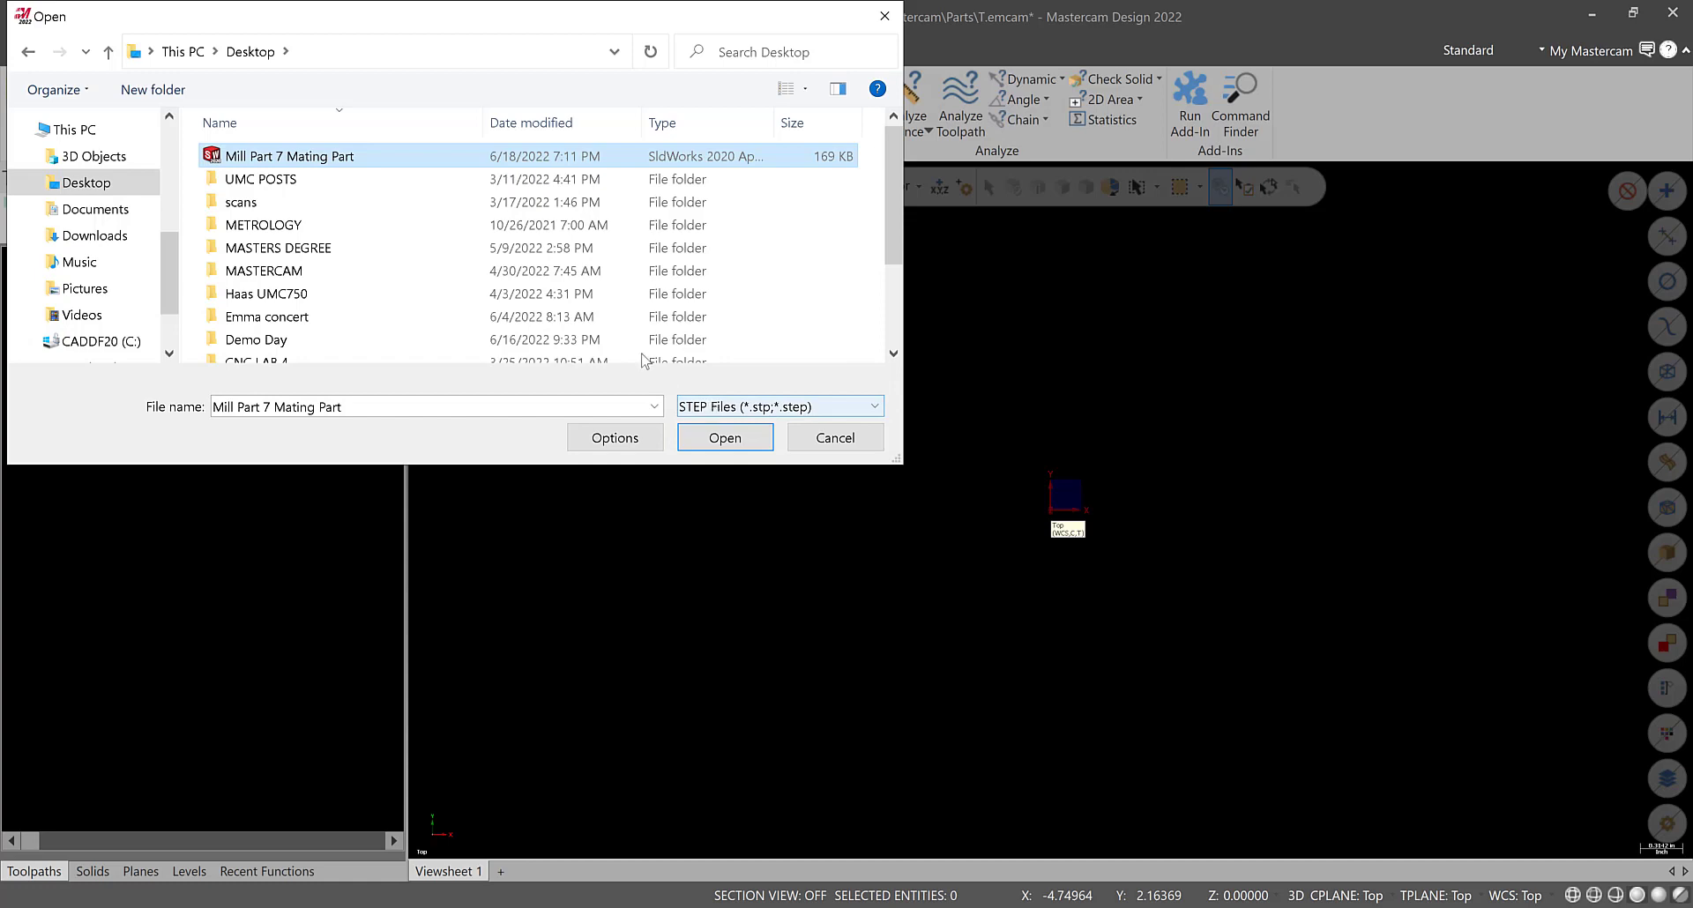
pyautogui.click(725, 438)
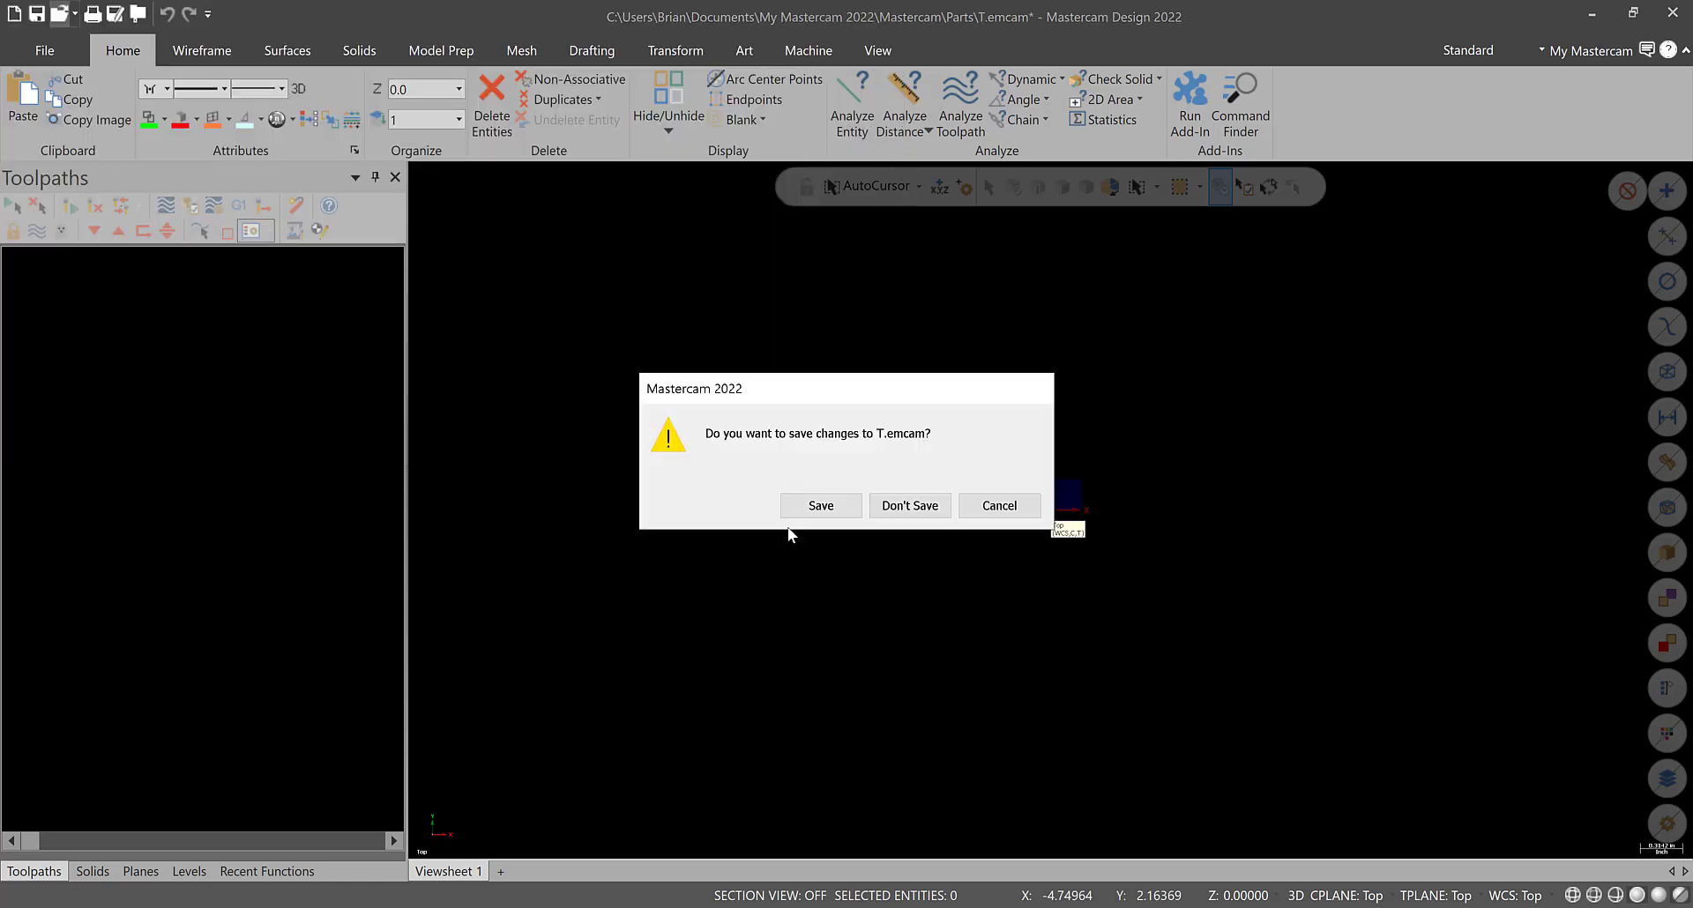
pyautogui.click(905, 519)
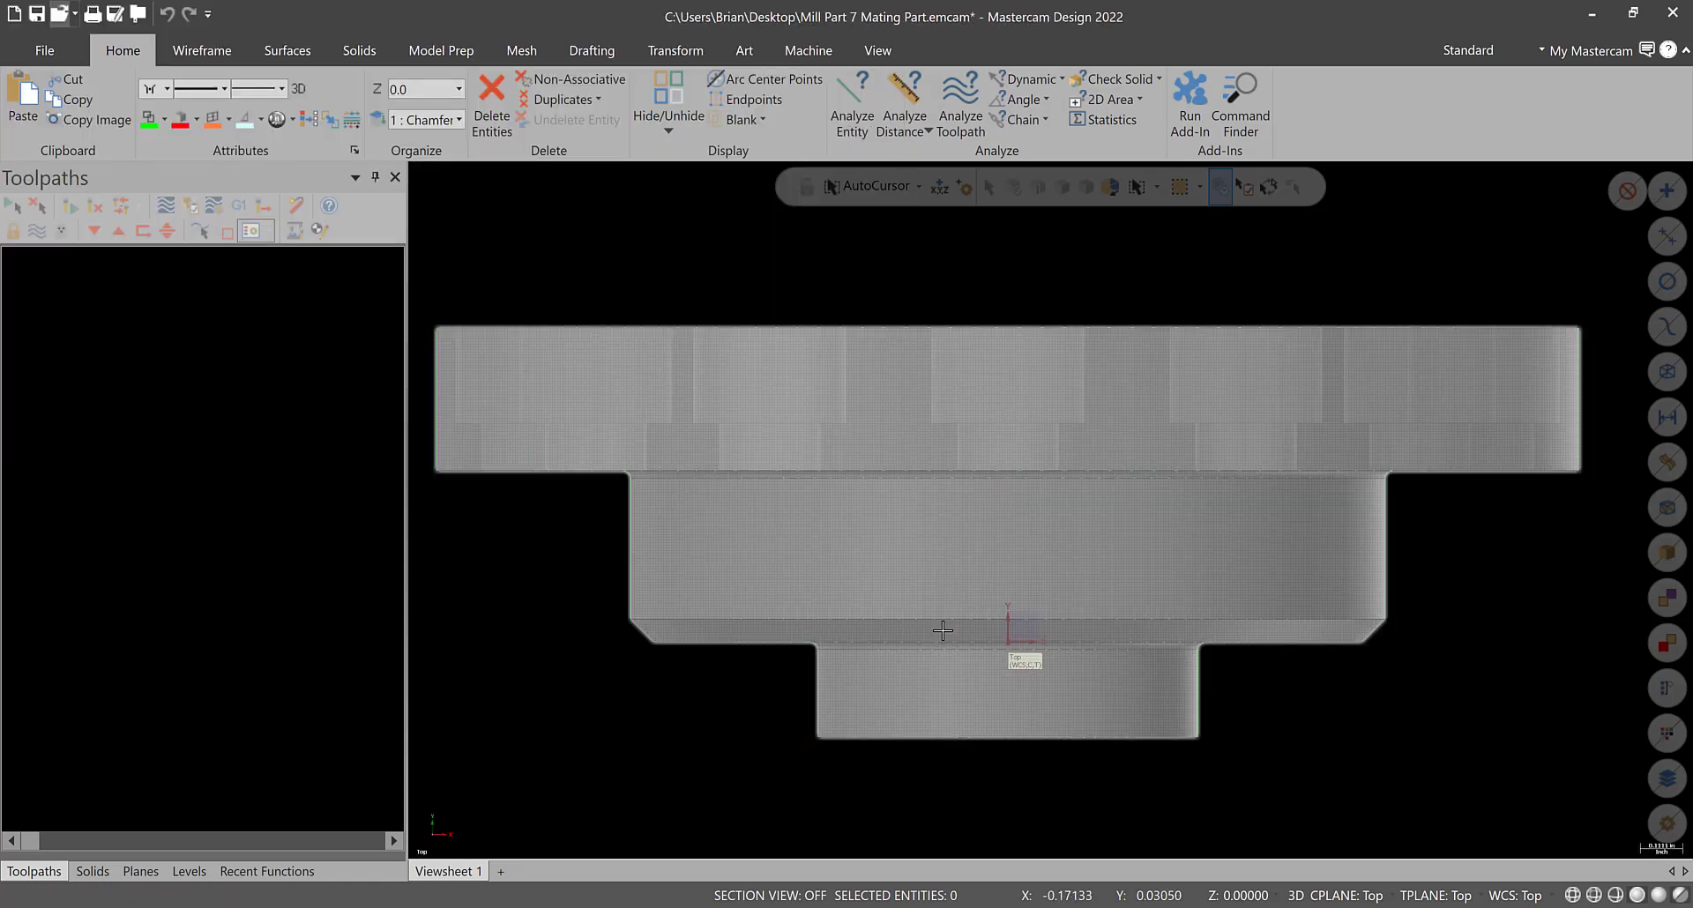
# - Select the whole part and start a Dynamic move with the gnomon origin at the centre of the small boss's end face
pyautogui.scroll(-4, 958, 623)
pyautogui.moveTo(1008, 667); pyautogui.dragTo(1058, 458, button='middle')
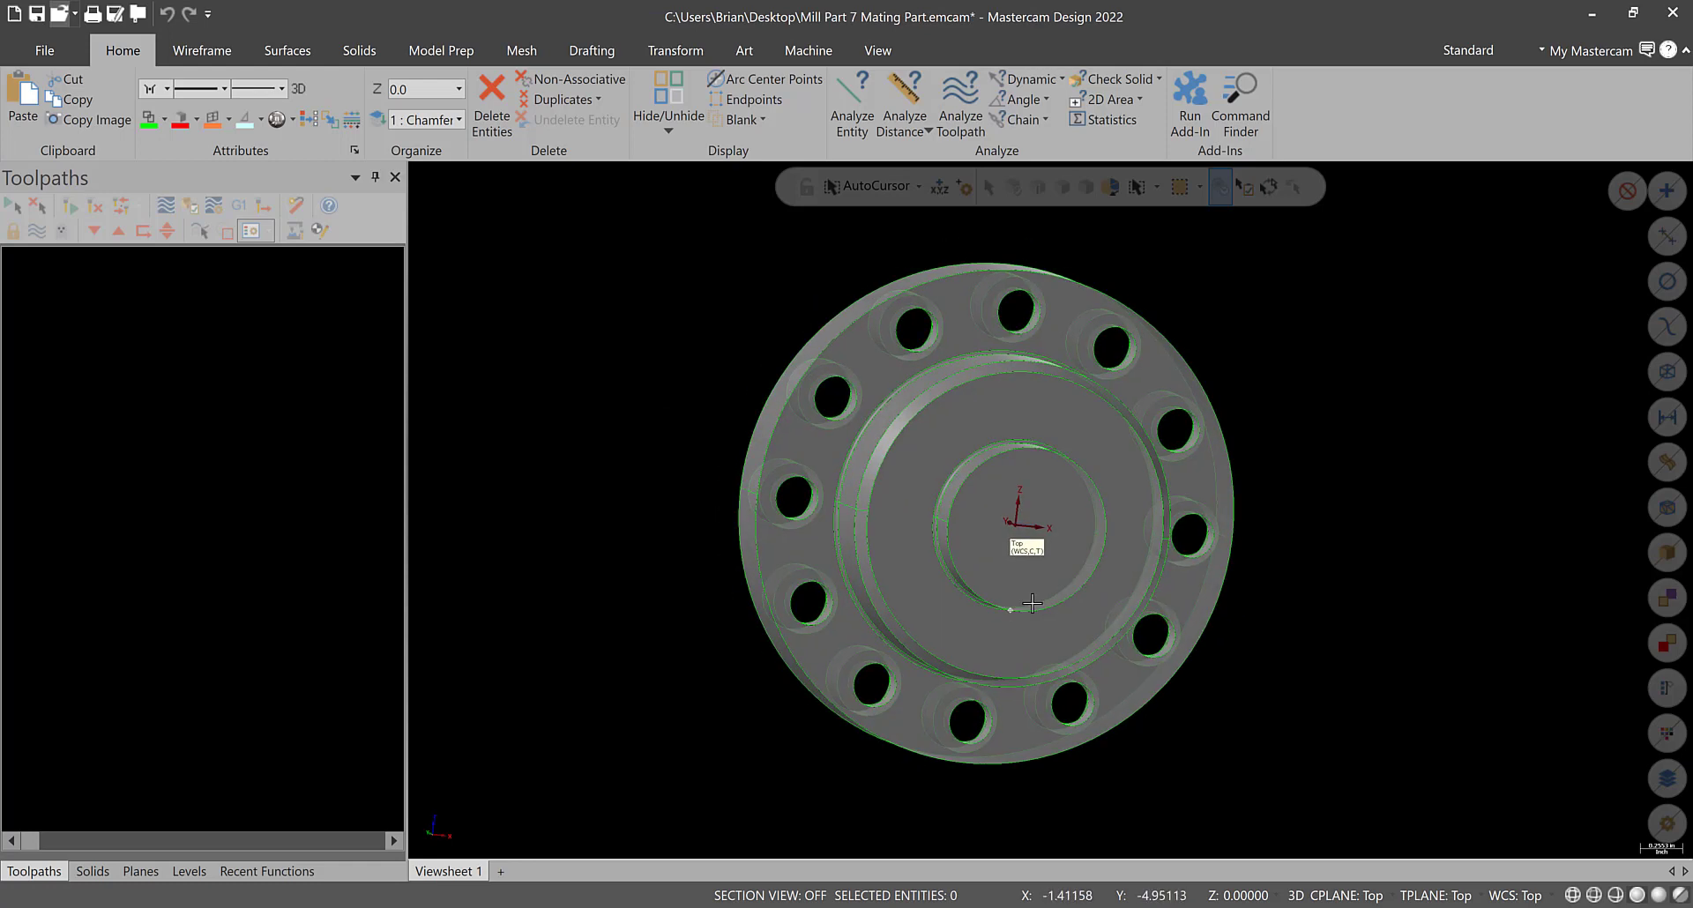
pyautogui.moveTo(1032, 603); pyautogui.dragTo(779, 502, button='middle')
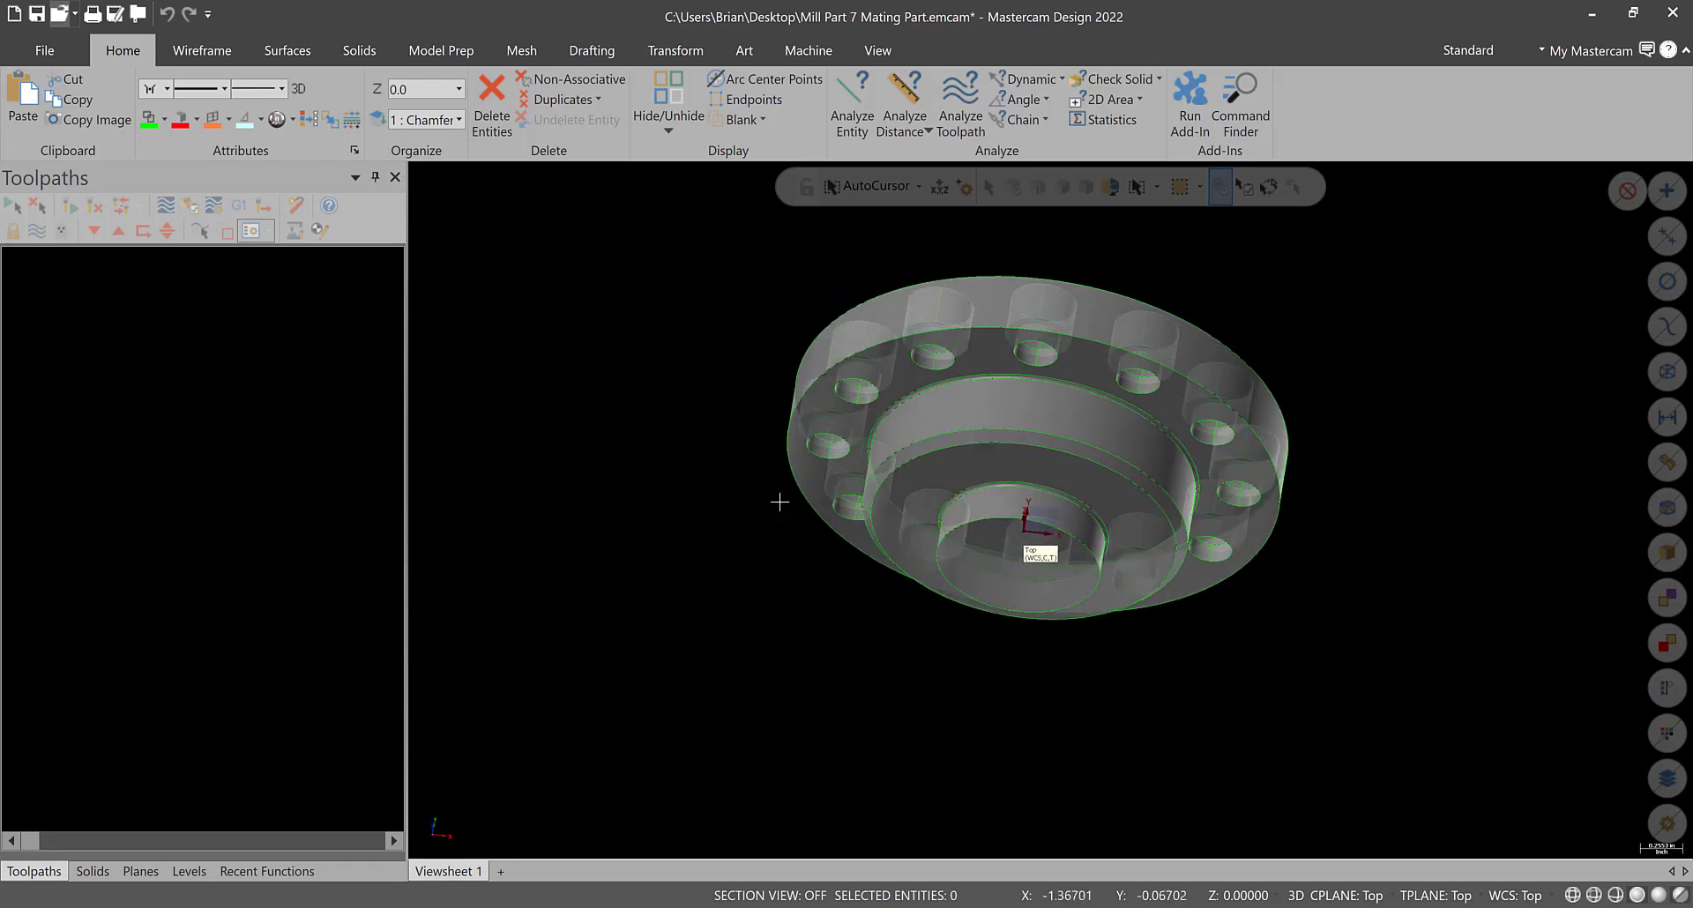
pyautogui.rightClick(780, 502)
pyautogui.click(781, 599)
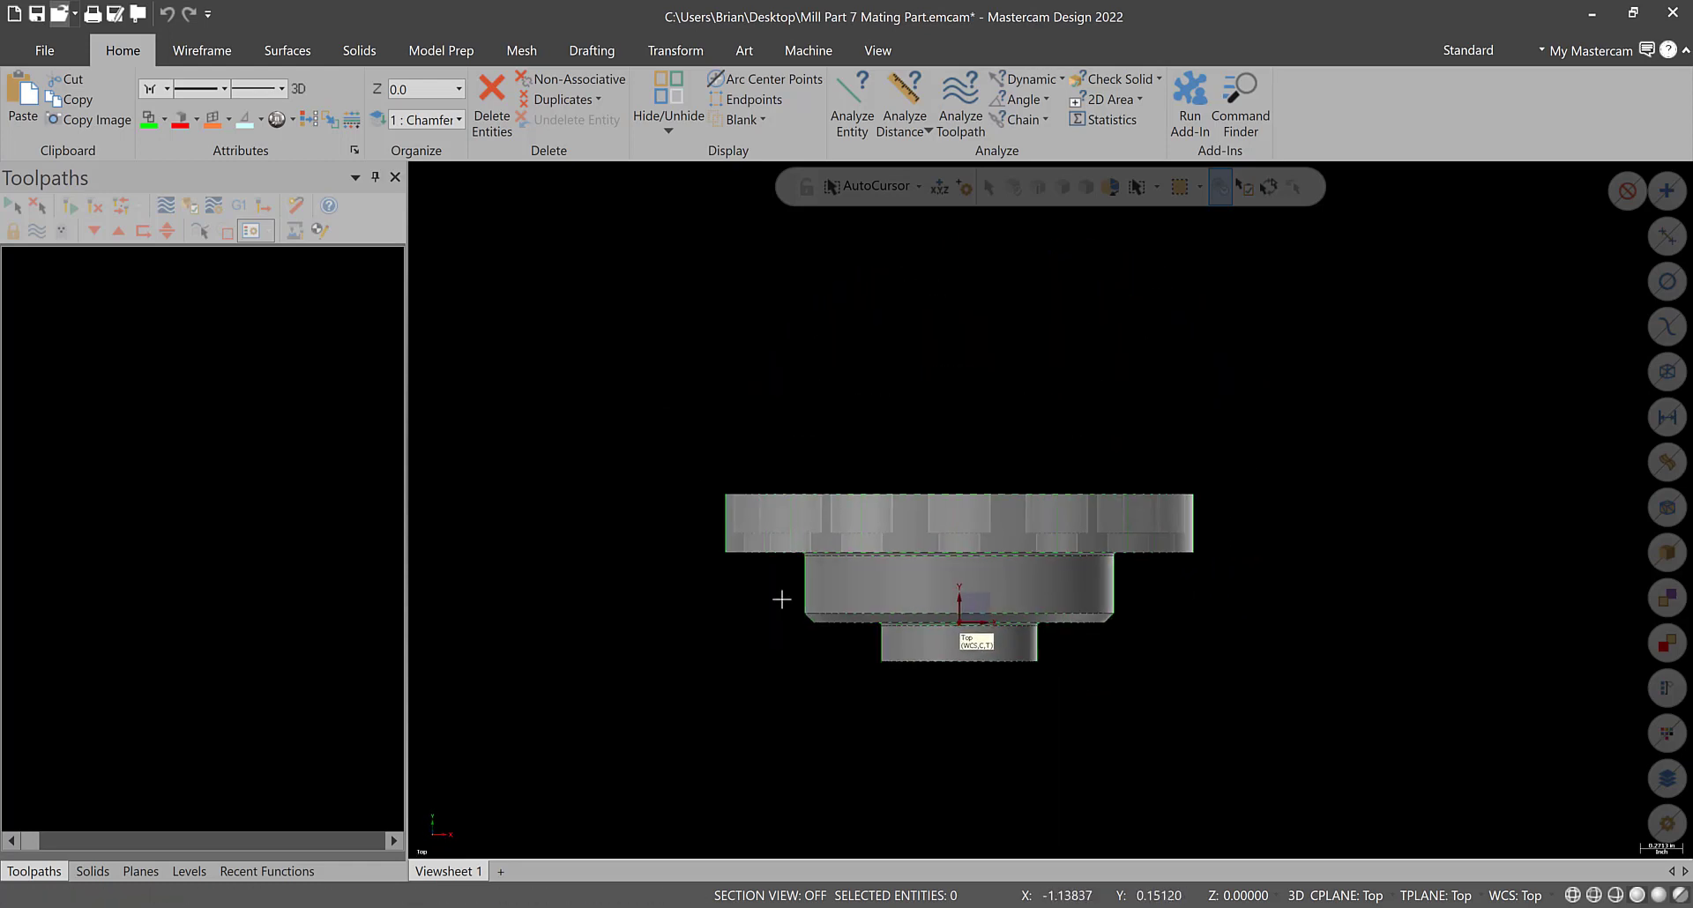
pyautogui.scroll(-2, 782, 599)
pyautogui.moveTo(657, 433); pyautogui.dragTo(1108, 699)
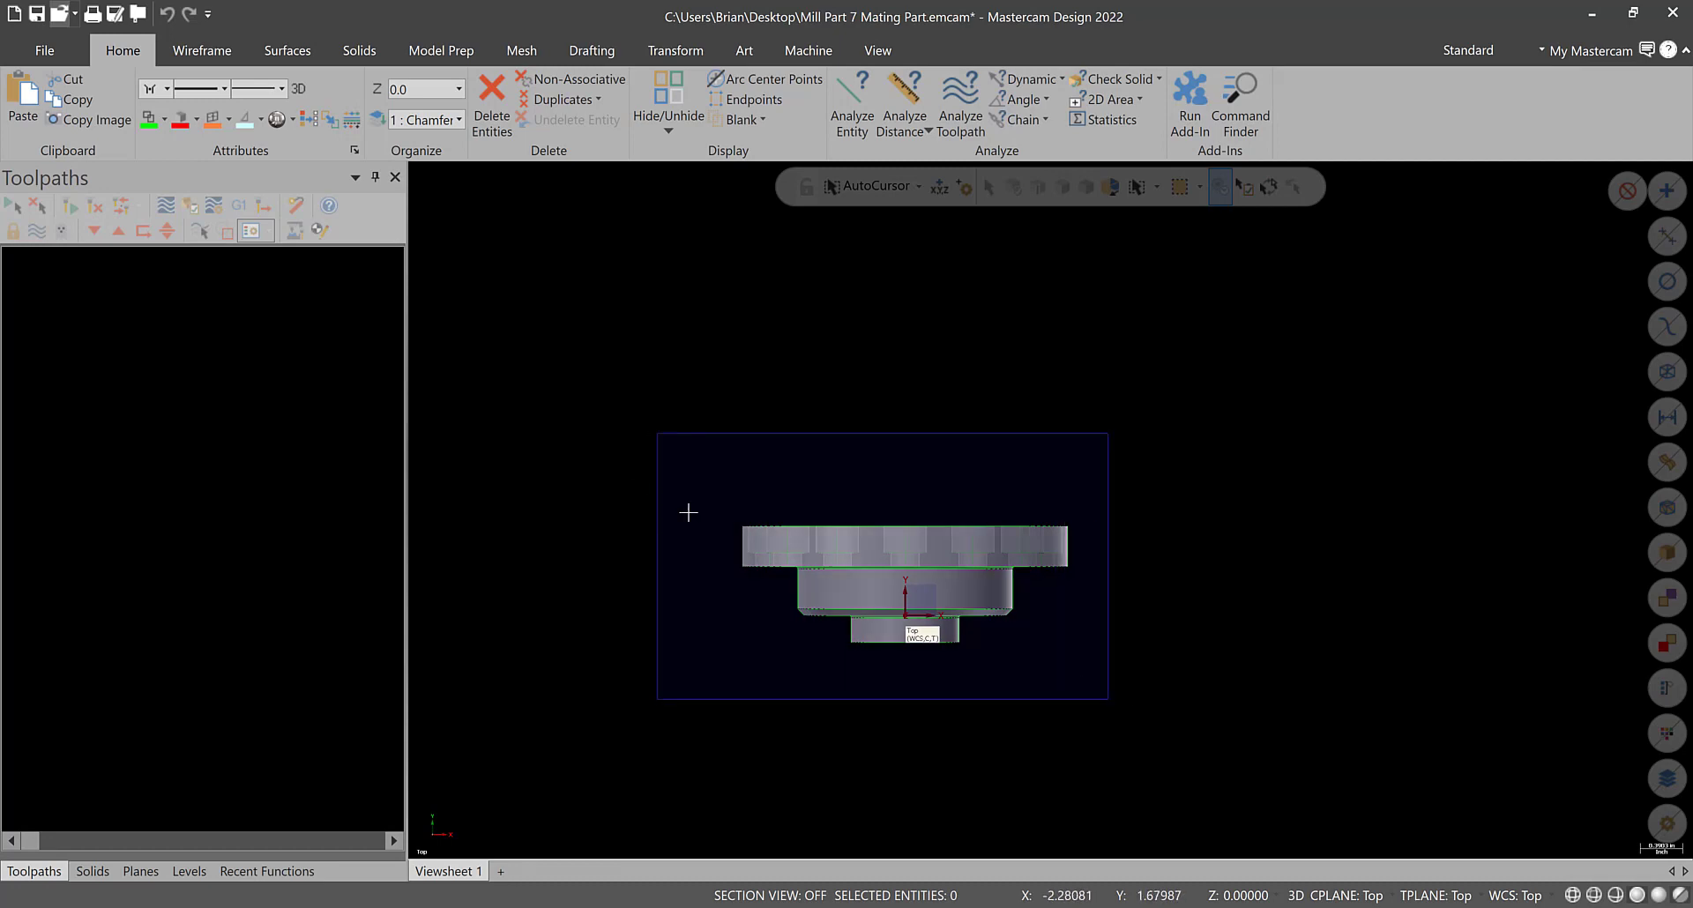
pyautogui.scroll(1, 722, 511)
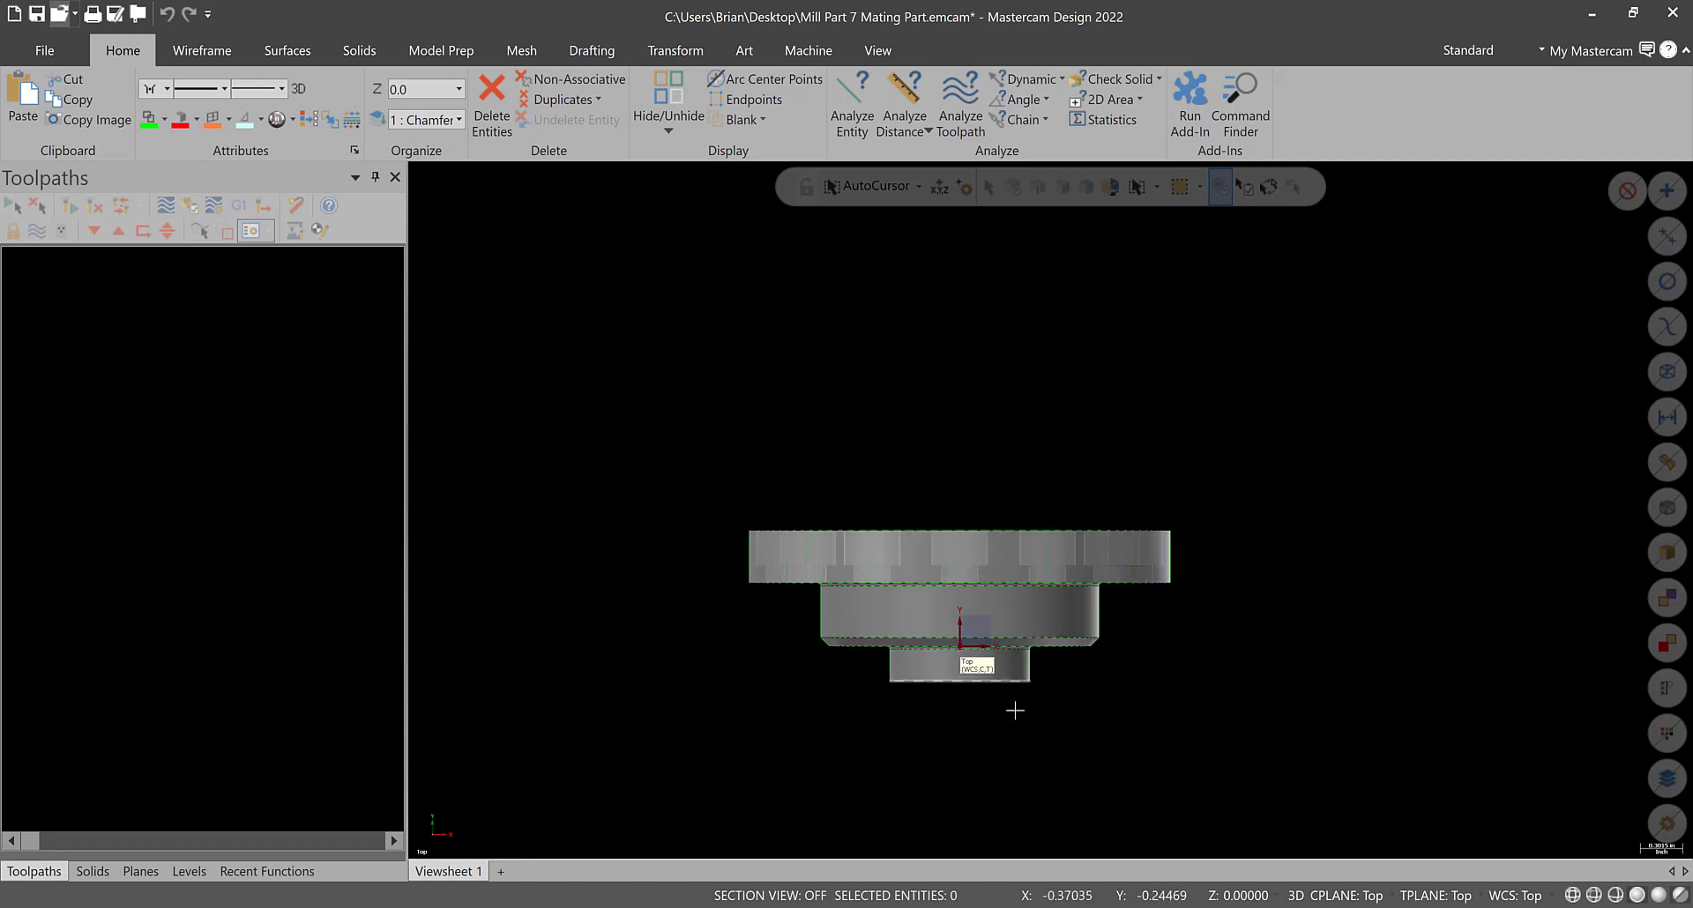
pyautogui.scroll(1, 1015, 711)
pyautogui.moveTo(605, 355); pyautogui.dragTo(1334, 733)
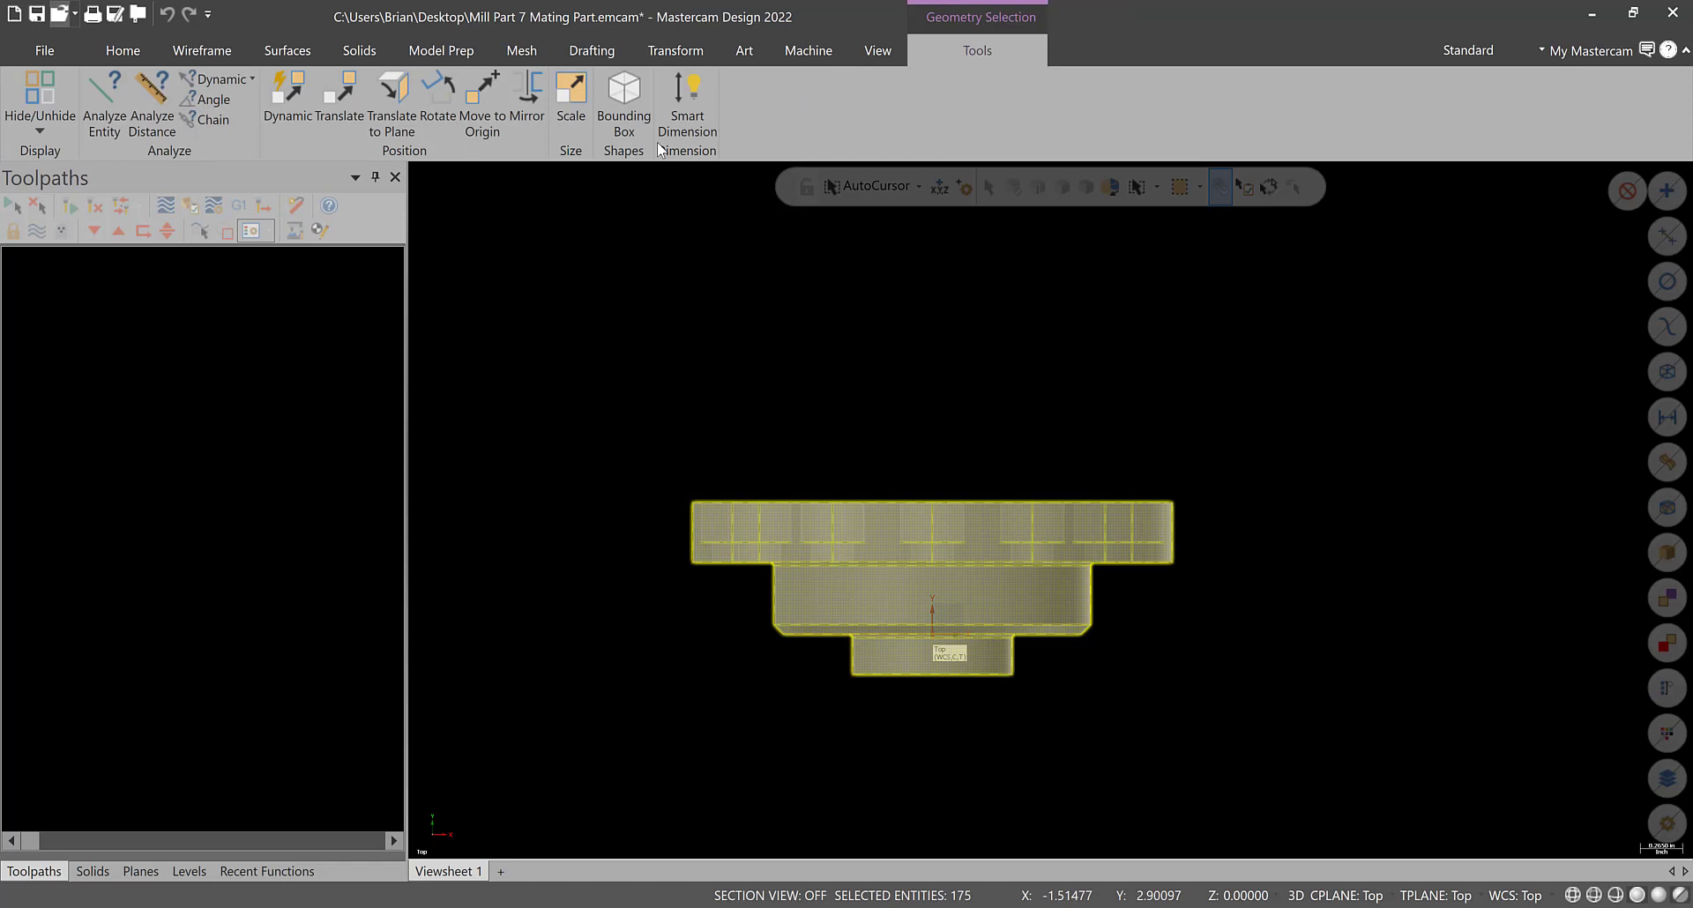
pyautogui.click(298, 125)
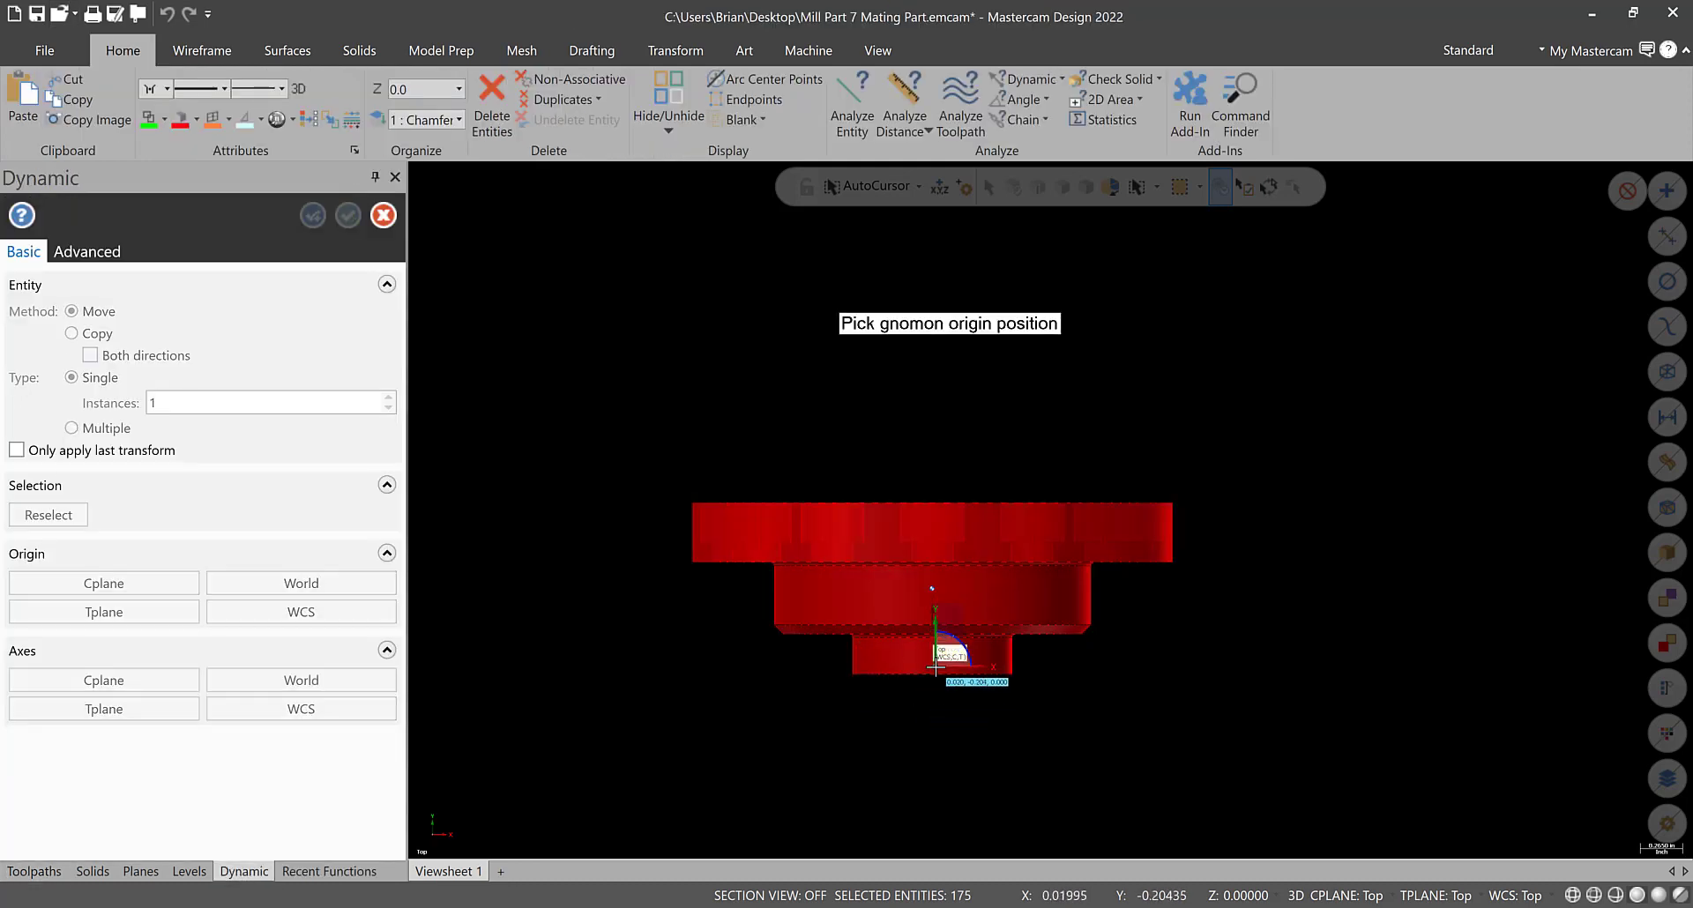
pyautogui.click(935, 670)
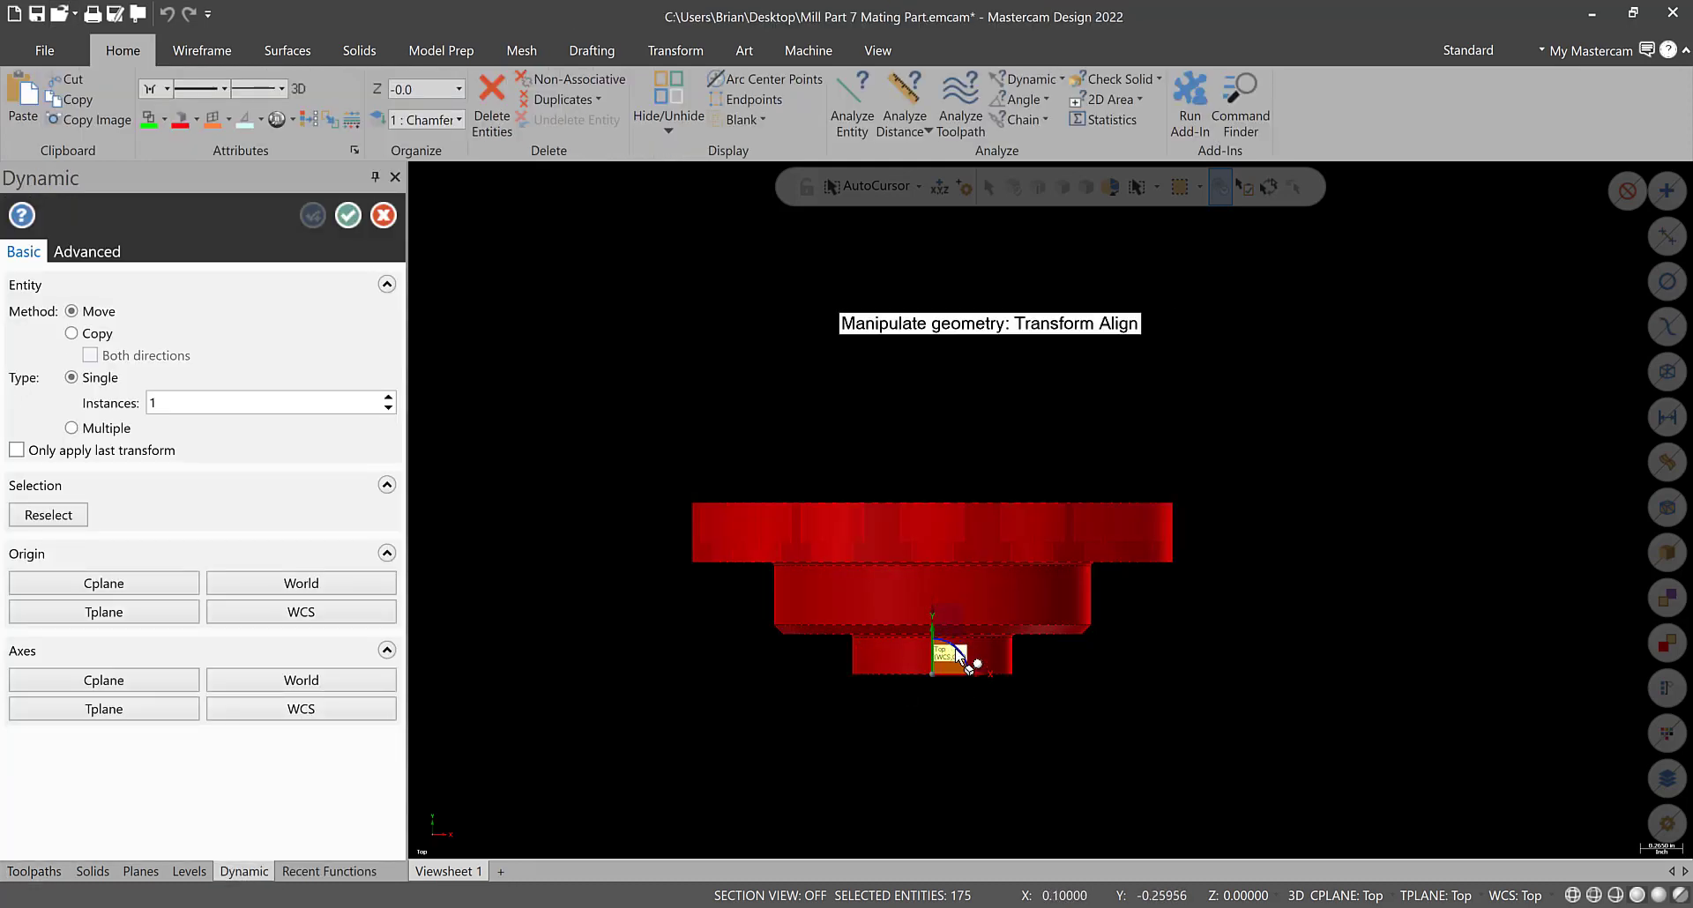
# - Rotate the selected part 90 degrees in the top plane so the small boss points toward +X
pyautogui.click(956, 647)
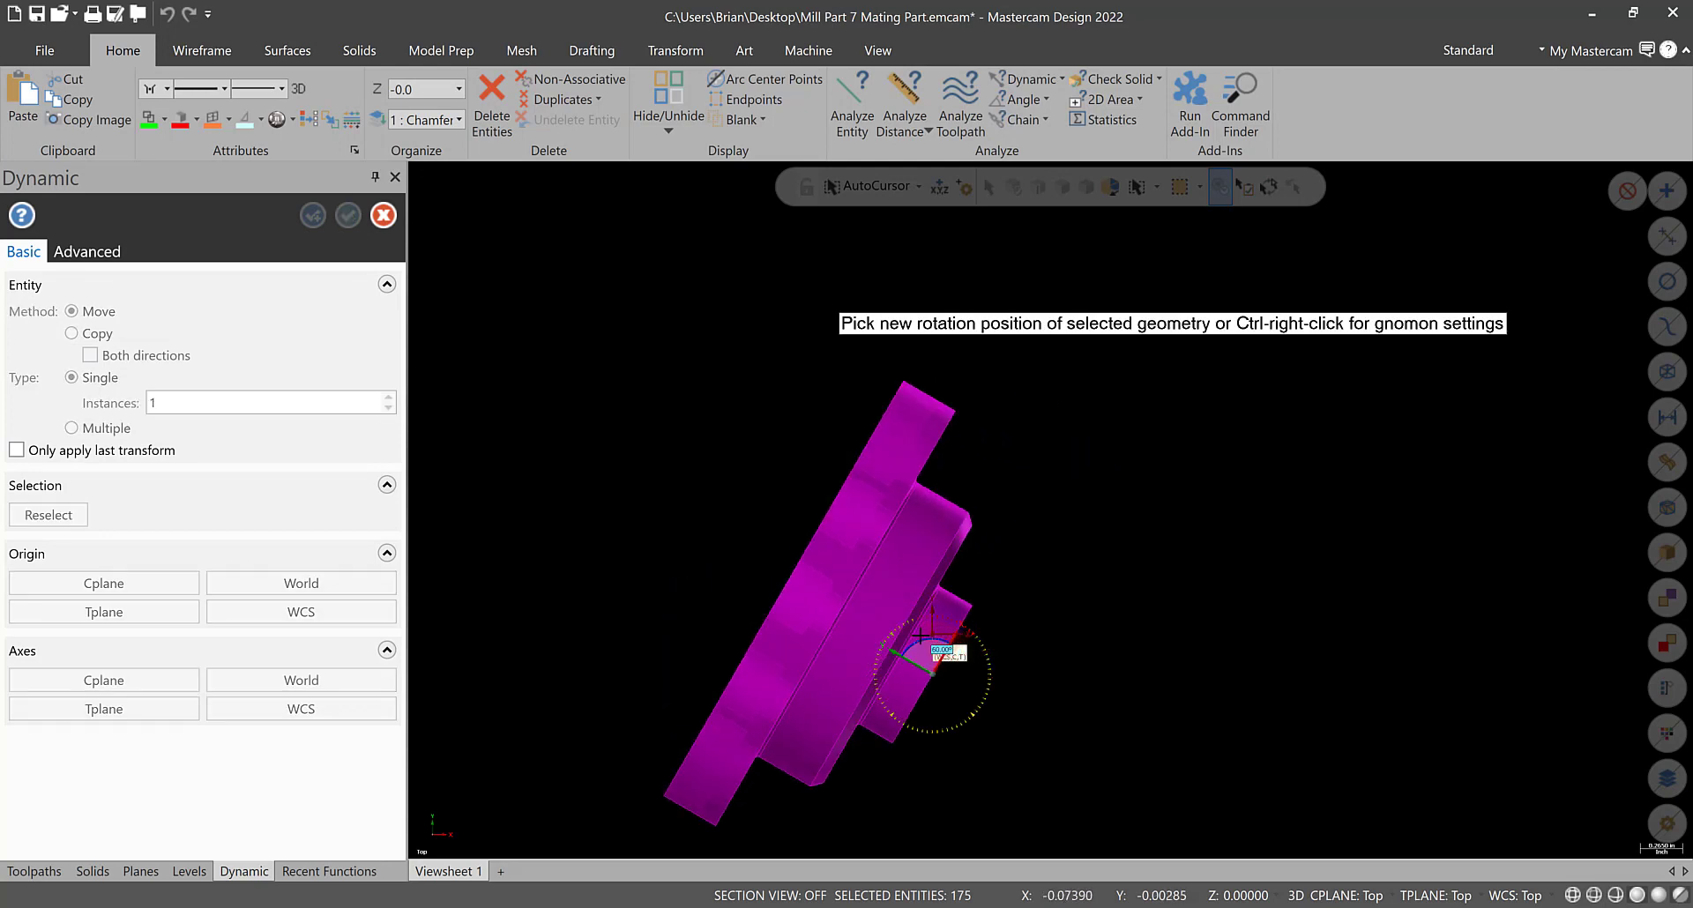
pyautogui.write('-90')
pyautogui.press('Return')
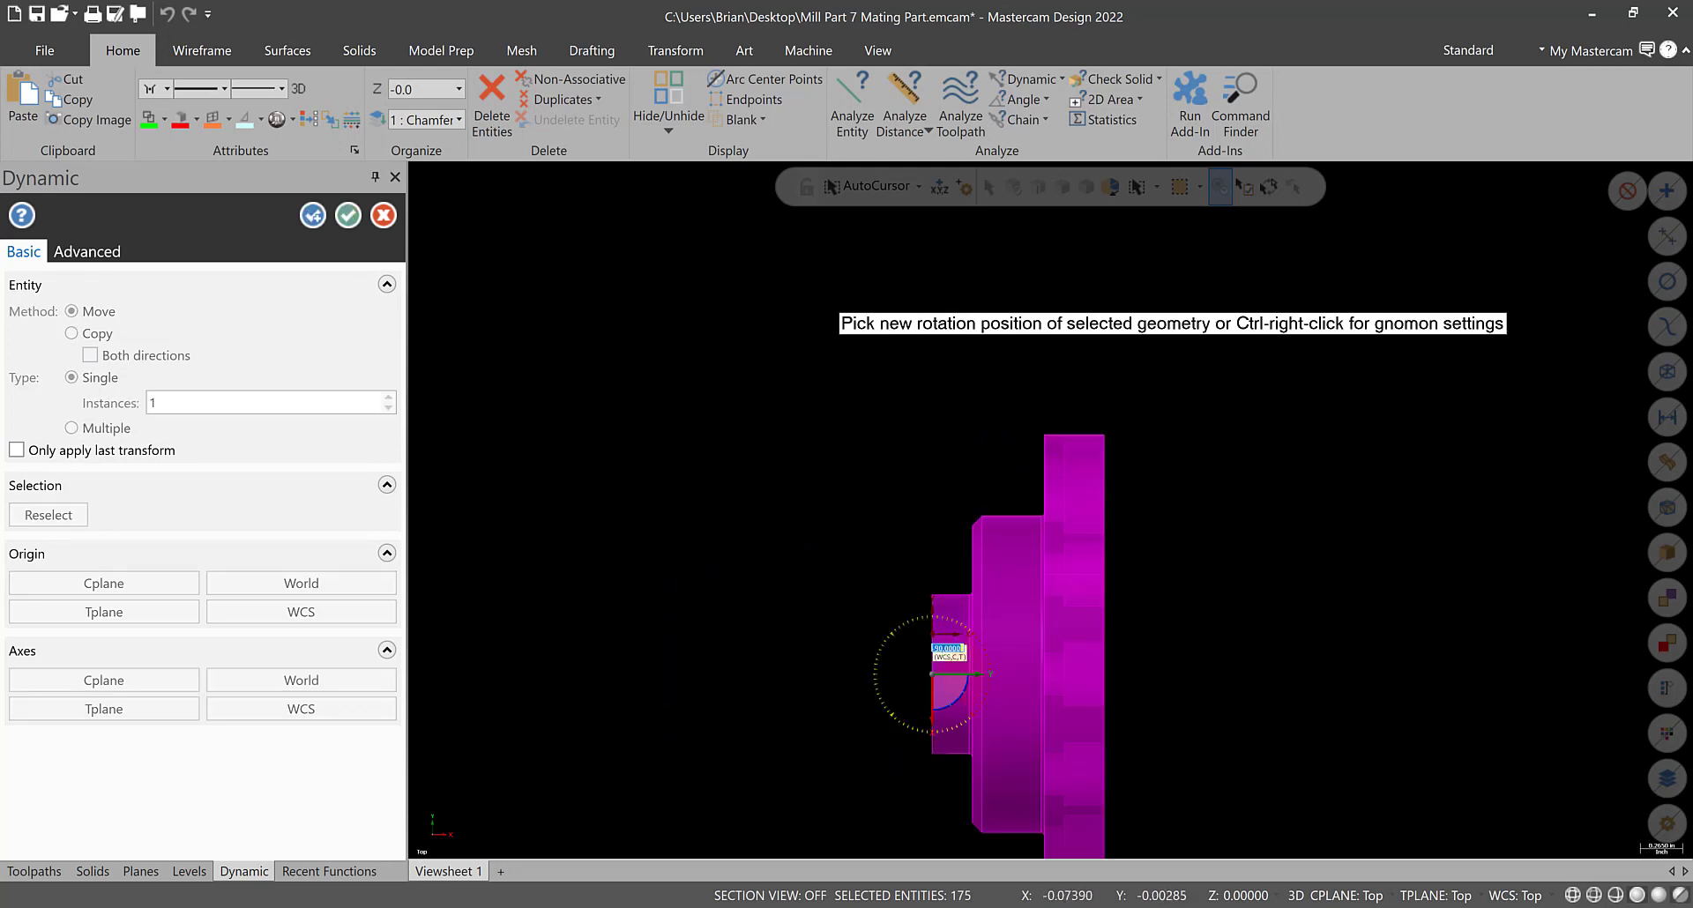
pyautogui.write('90')
pyautogui.press('Return')
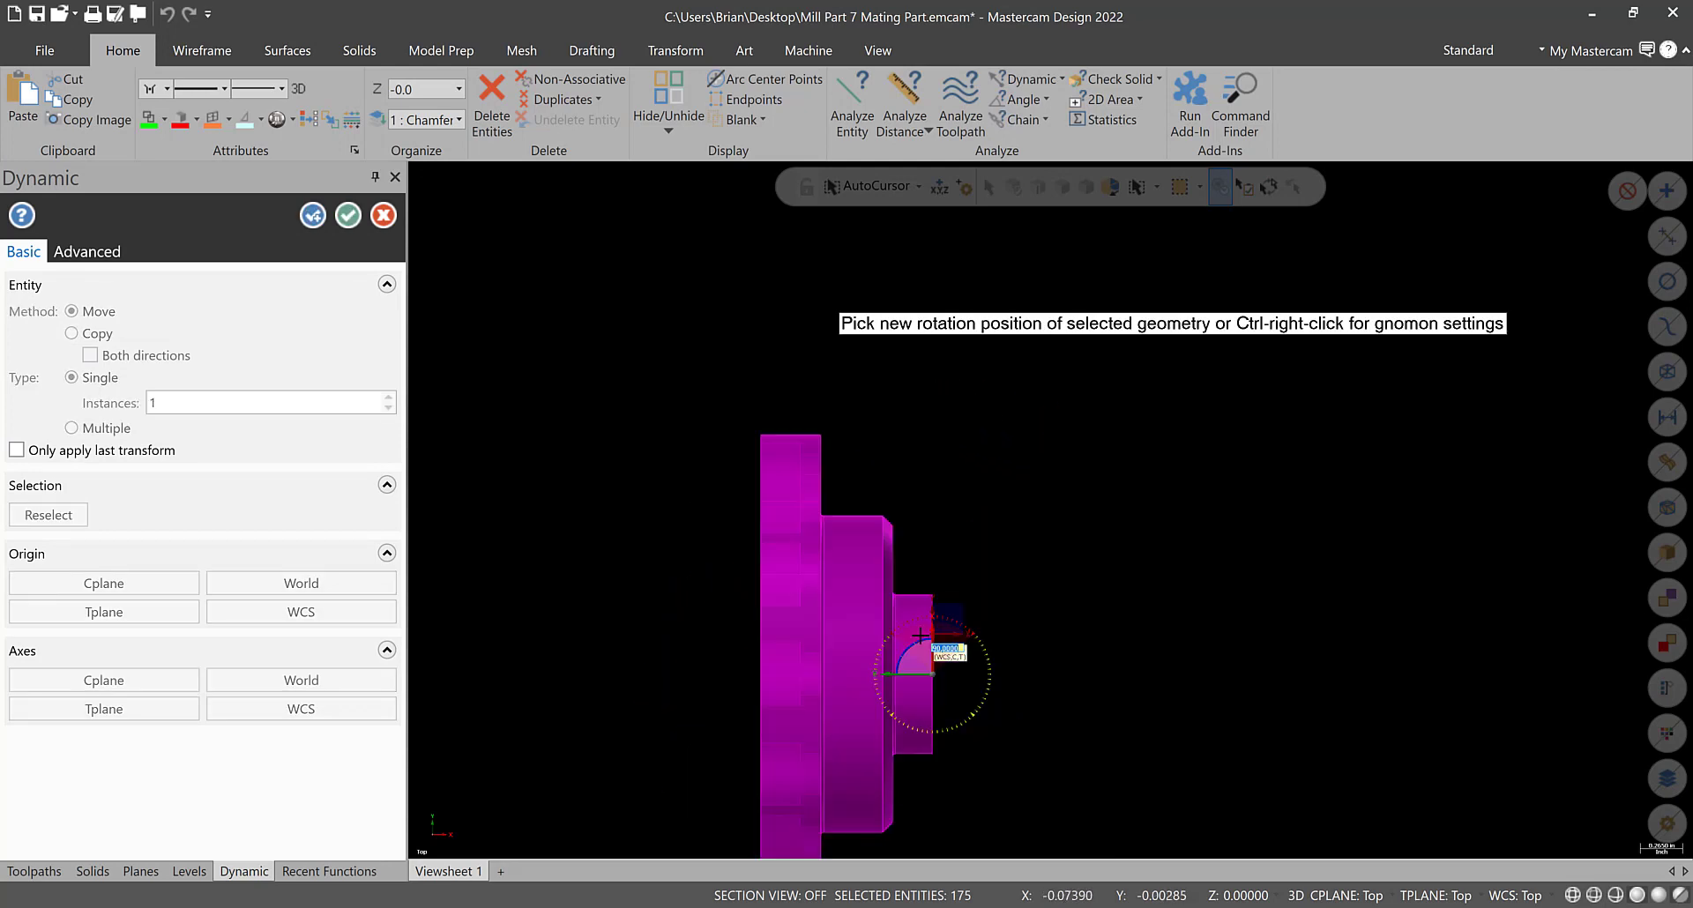
pyautogui.click(919, 635)
# - Move the centre of the small boss's end face onto the world origin and accept the Dynamic transform
pyautogui.moveTo(956, 700); pyautogui.dragTo(924, 686, button='middle')
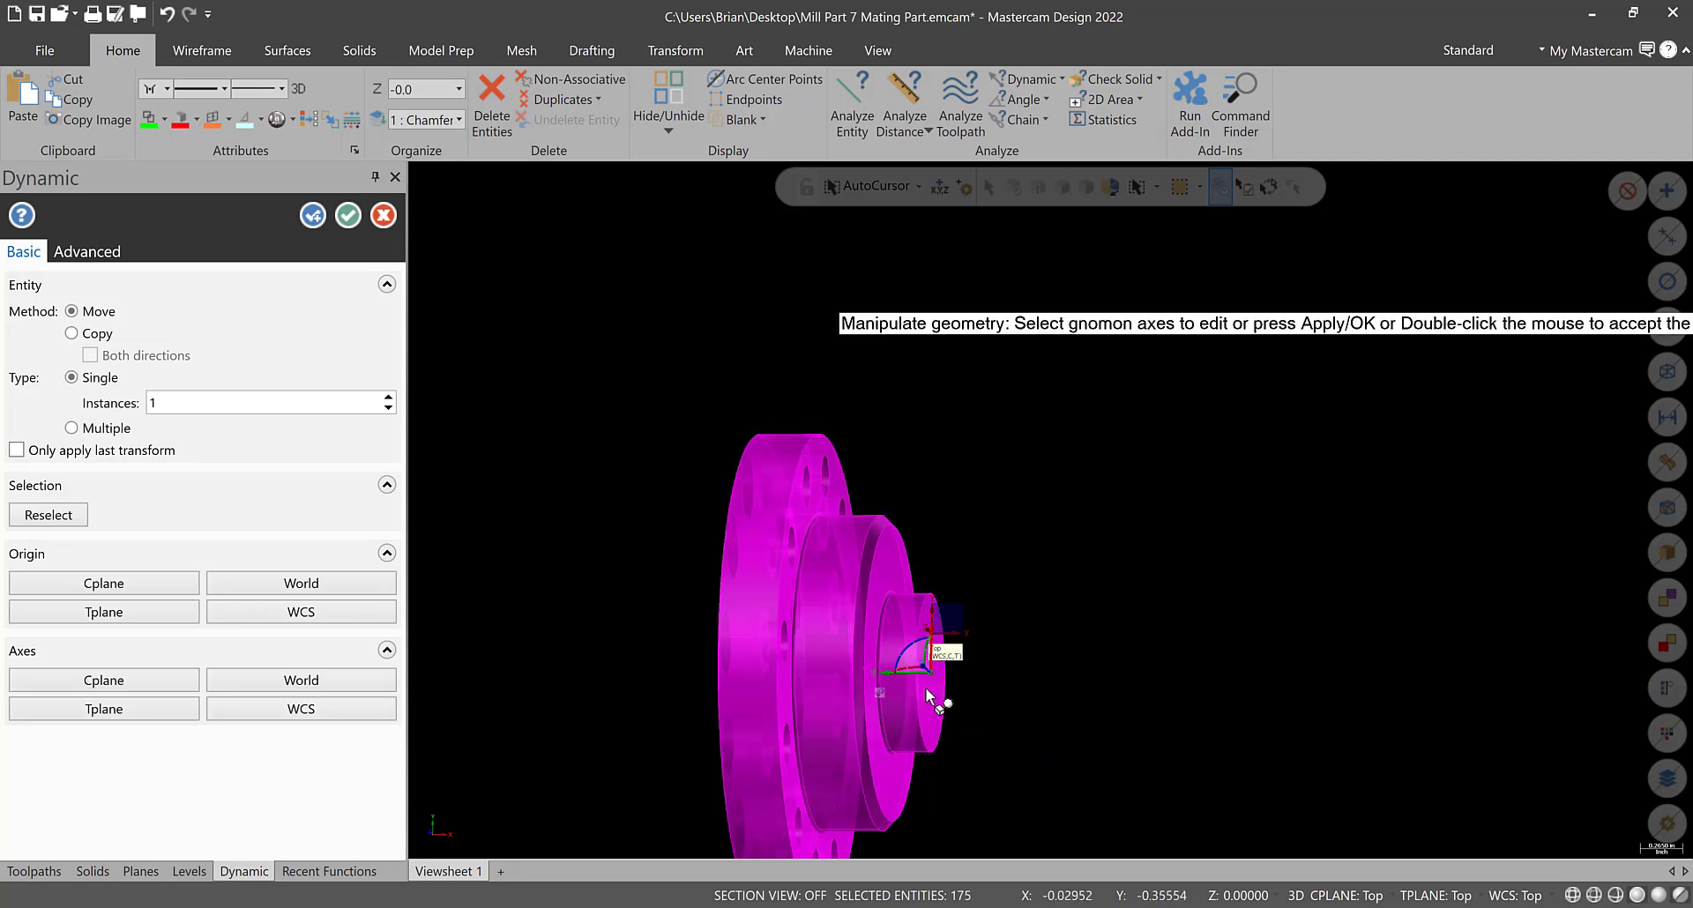
pyautogui.scroll(4, 935, 700)
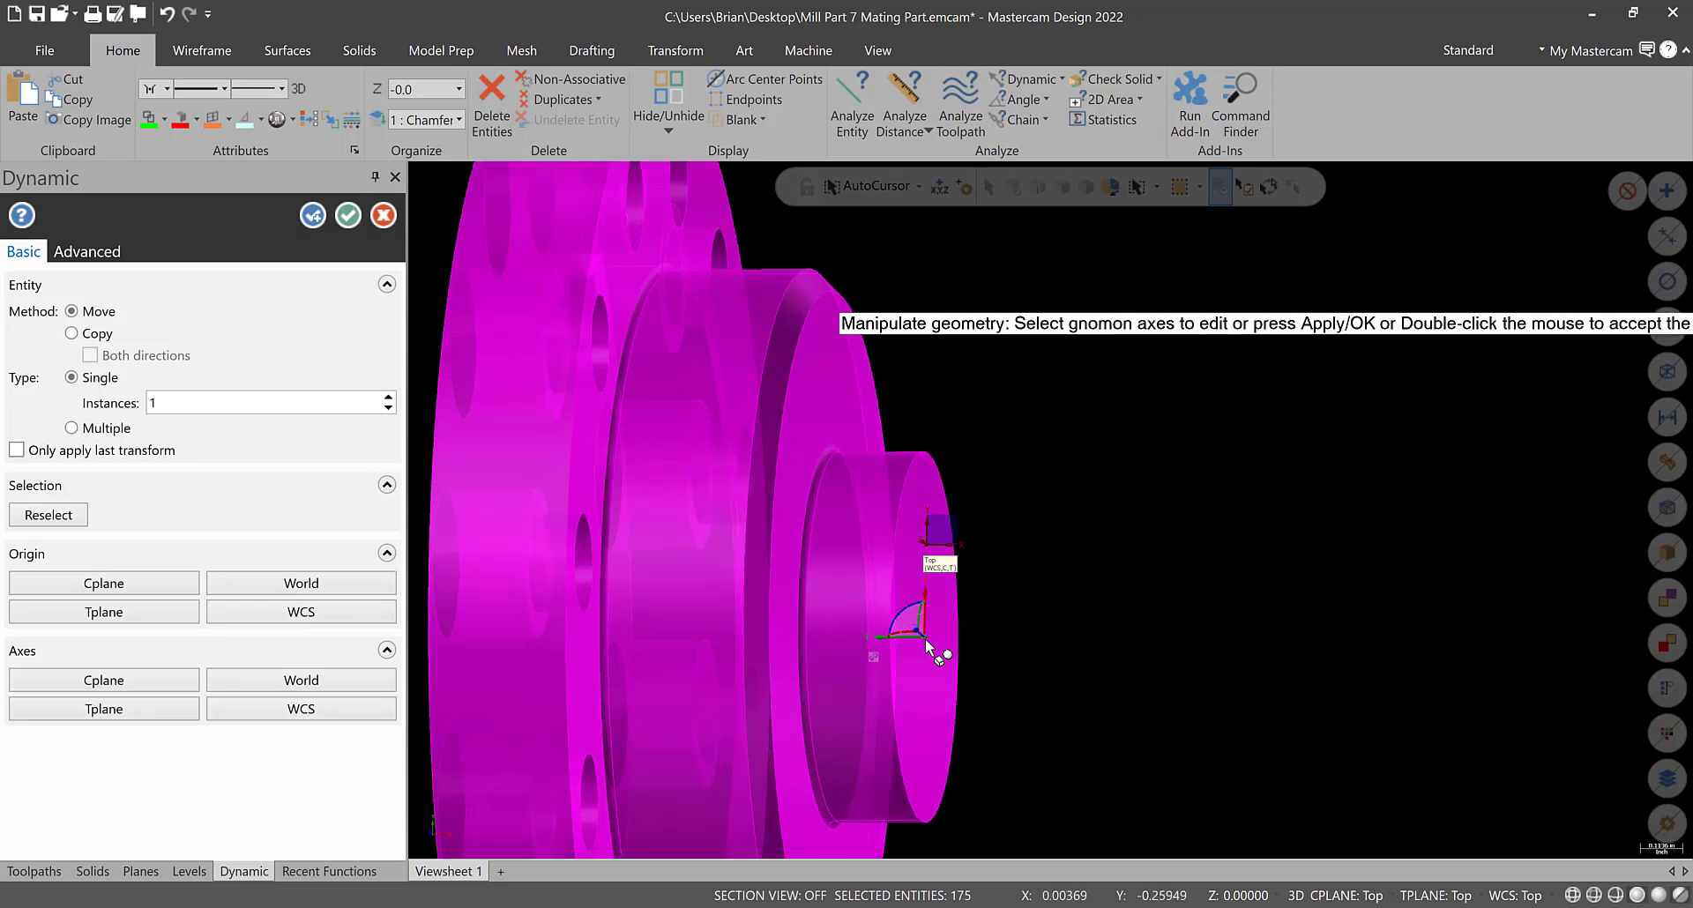
pyautogui.click(924, 637)
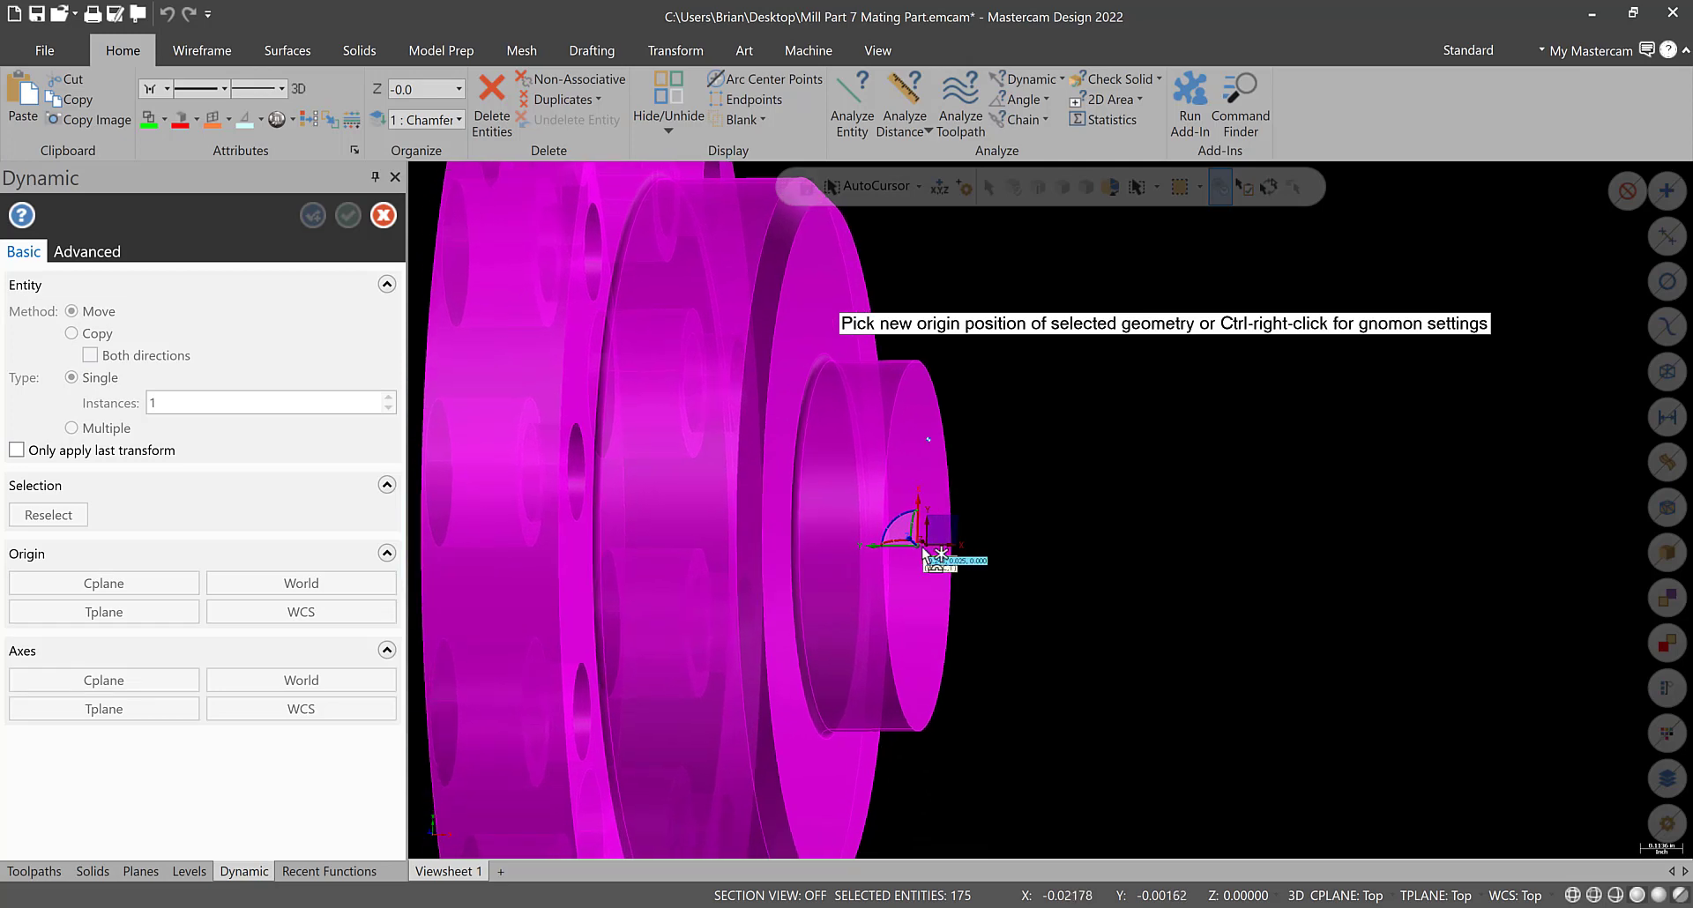
pyautogui.click(925, 544)
pyautogui.click(348, 215)
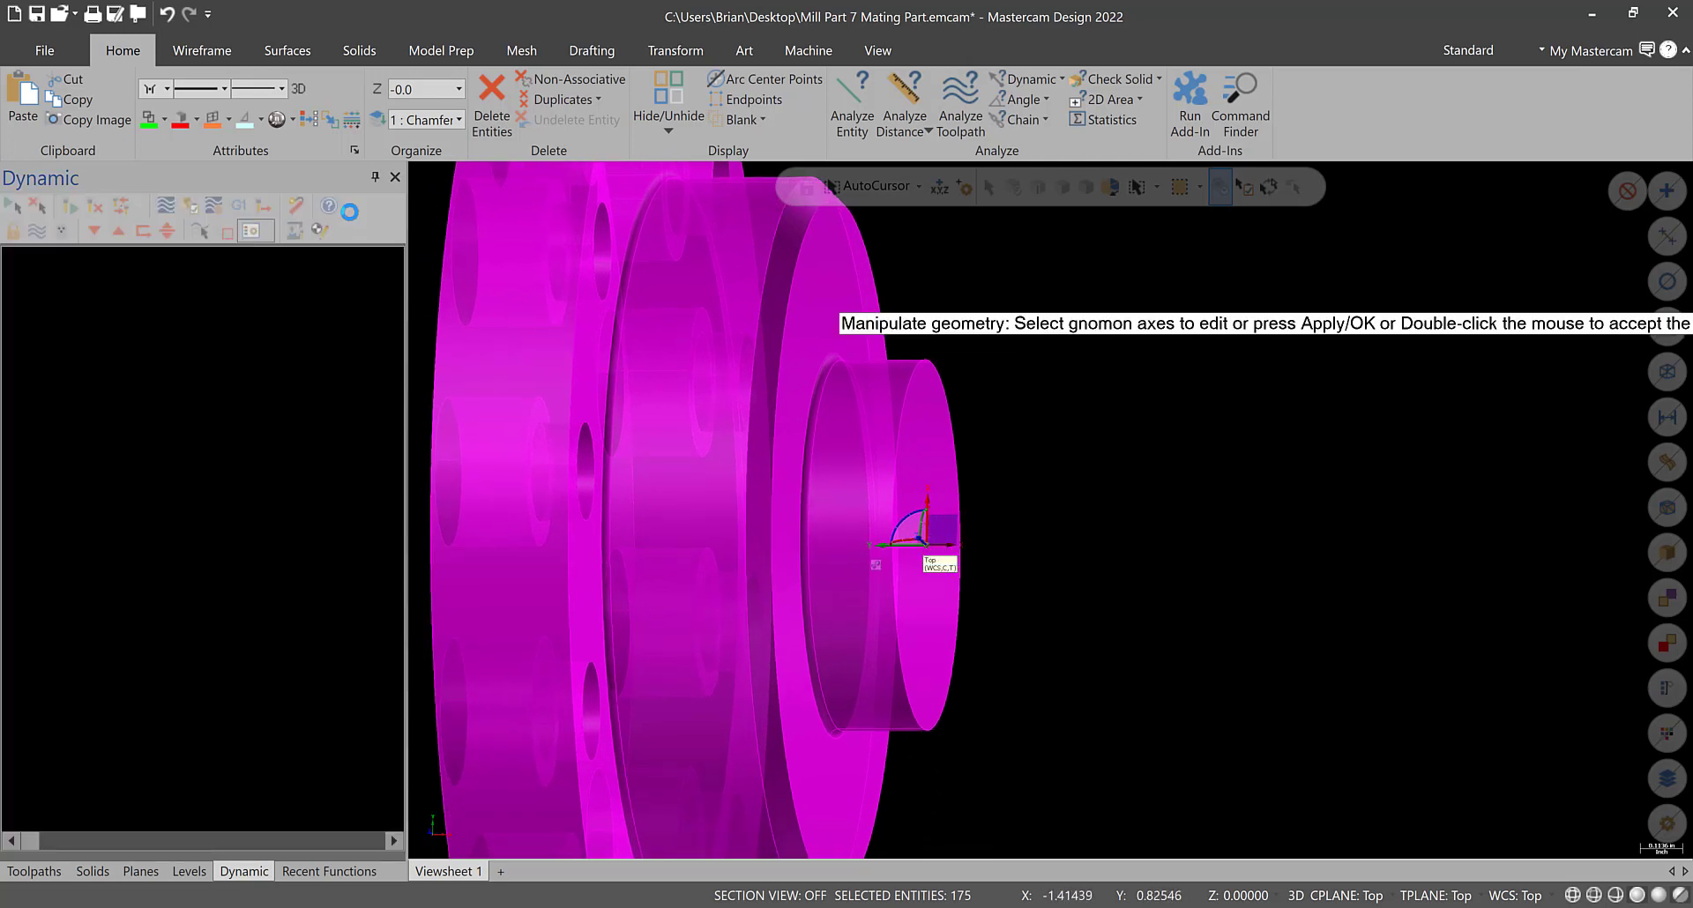
# - Return to the top view and clear the transform result colours from the part
pyautogui.rightClick(1042, 286)
pyautogui.click(1093, 401)
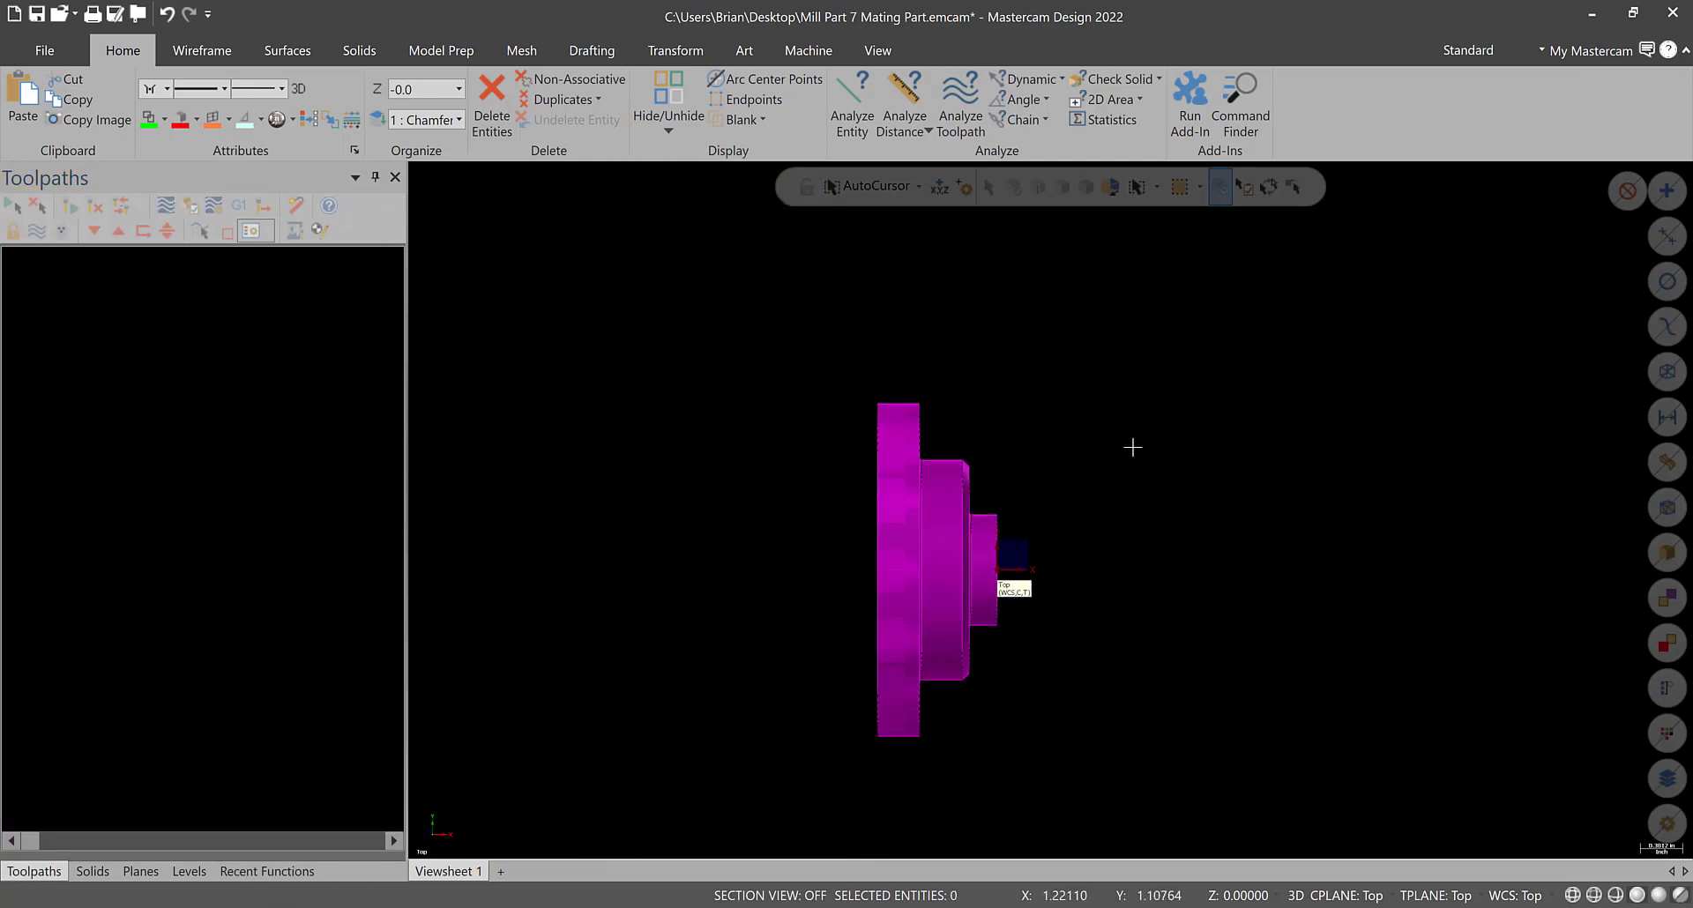
pyautogui.rightClick(1166, 467)
pyautogui.click(1217, 657)
pyautogui.scroll(2, 1229, 668)
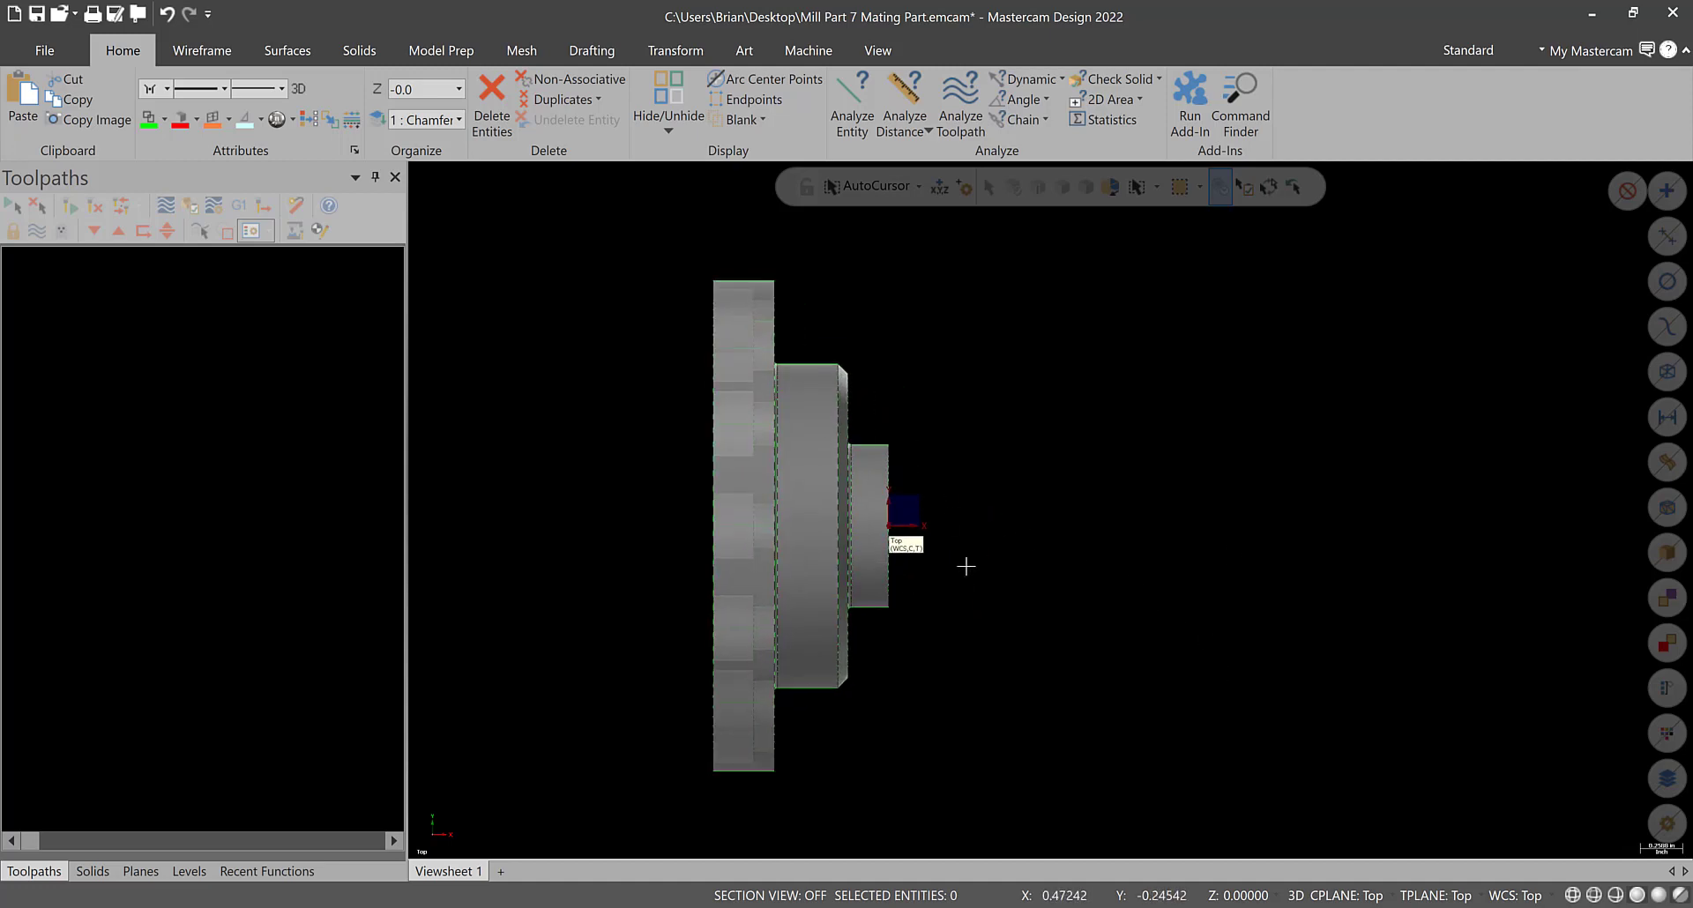
pyautogui.scroll(-1, 1191, 553)
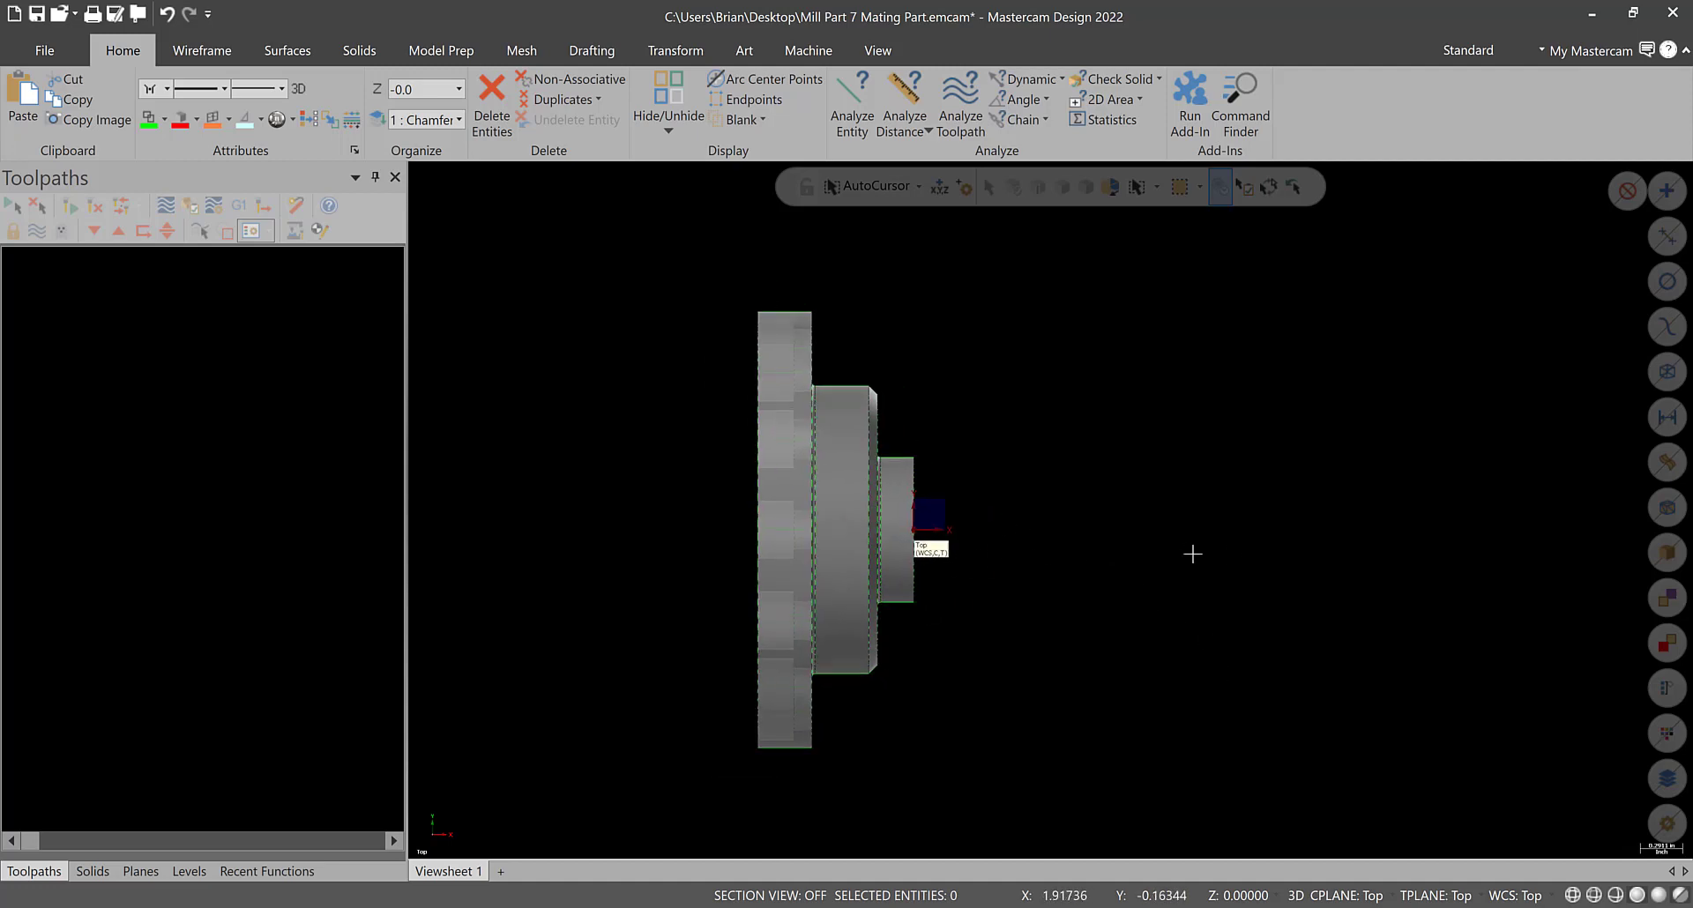
pyautogui.scroll(3, 1190, 553)
# - Add the GENERIC HAAS ST 4X MT_LATHE lathe machine to the part file
pyautogui.click(811, 53)
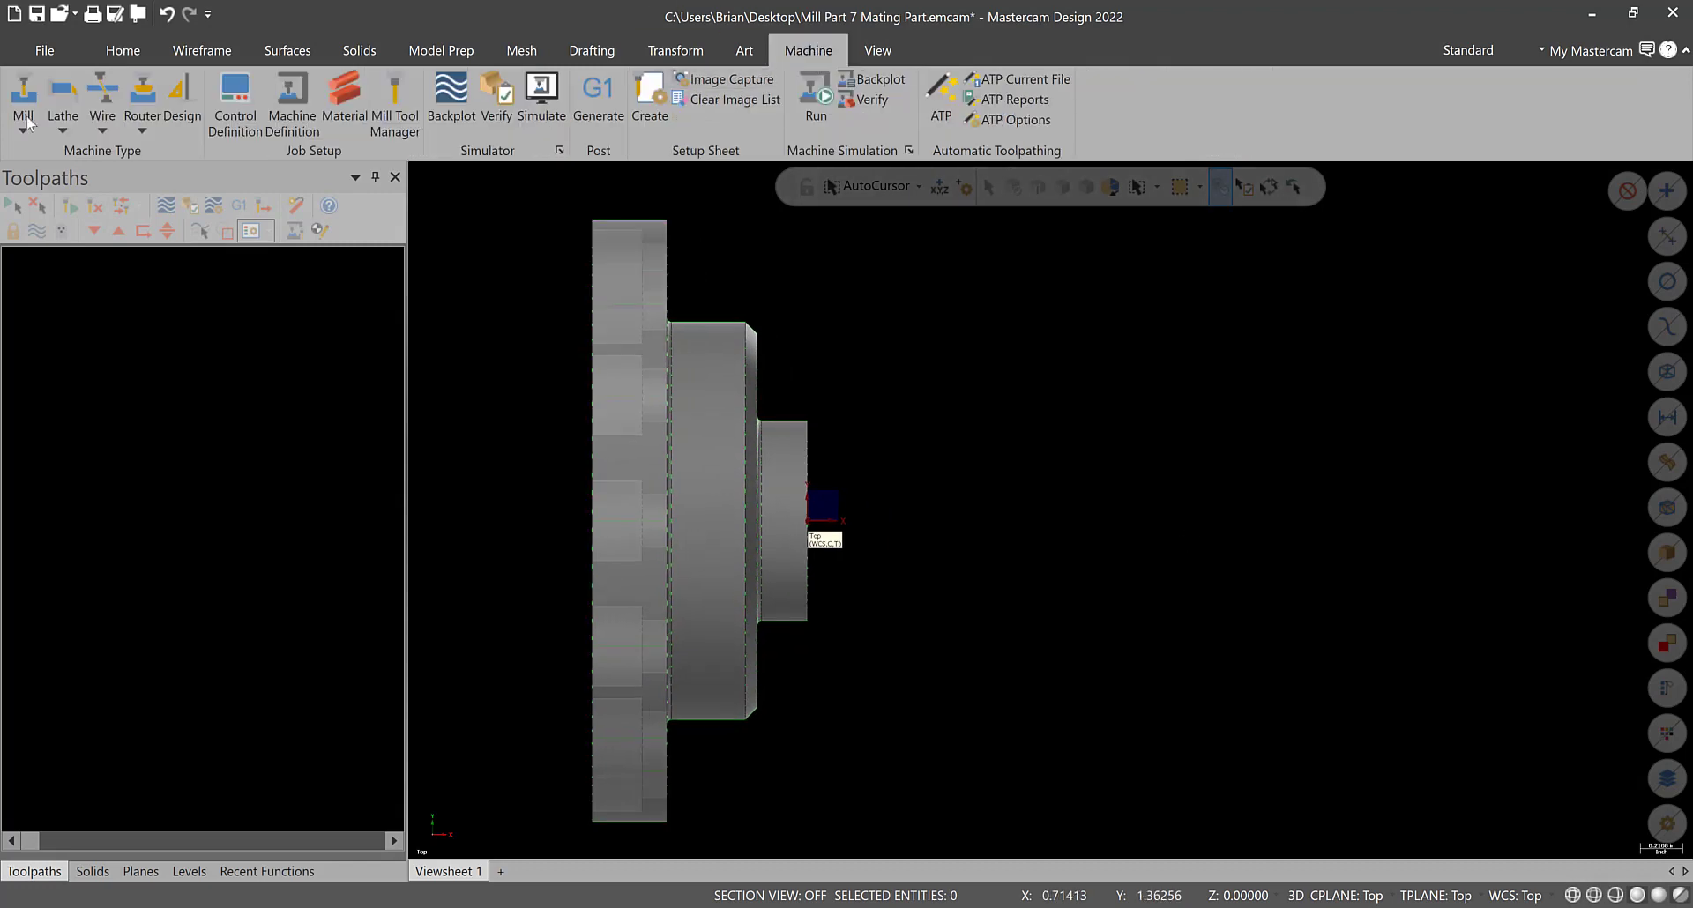
pyautogui.click(63, 130)
pyautogui.click(100, 175)
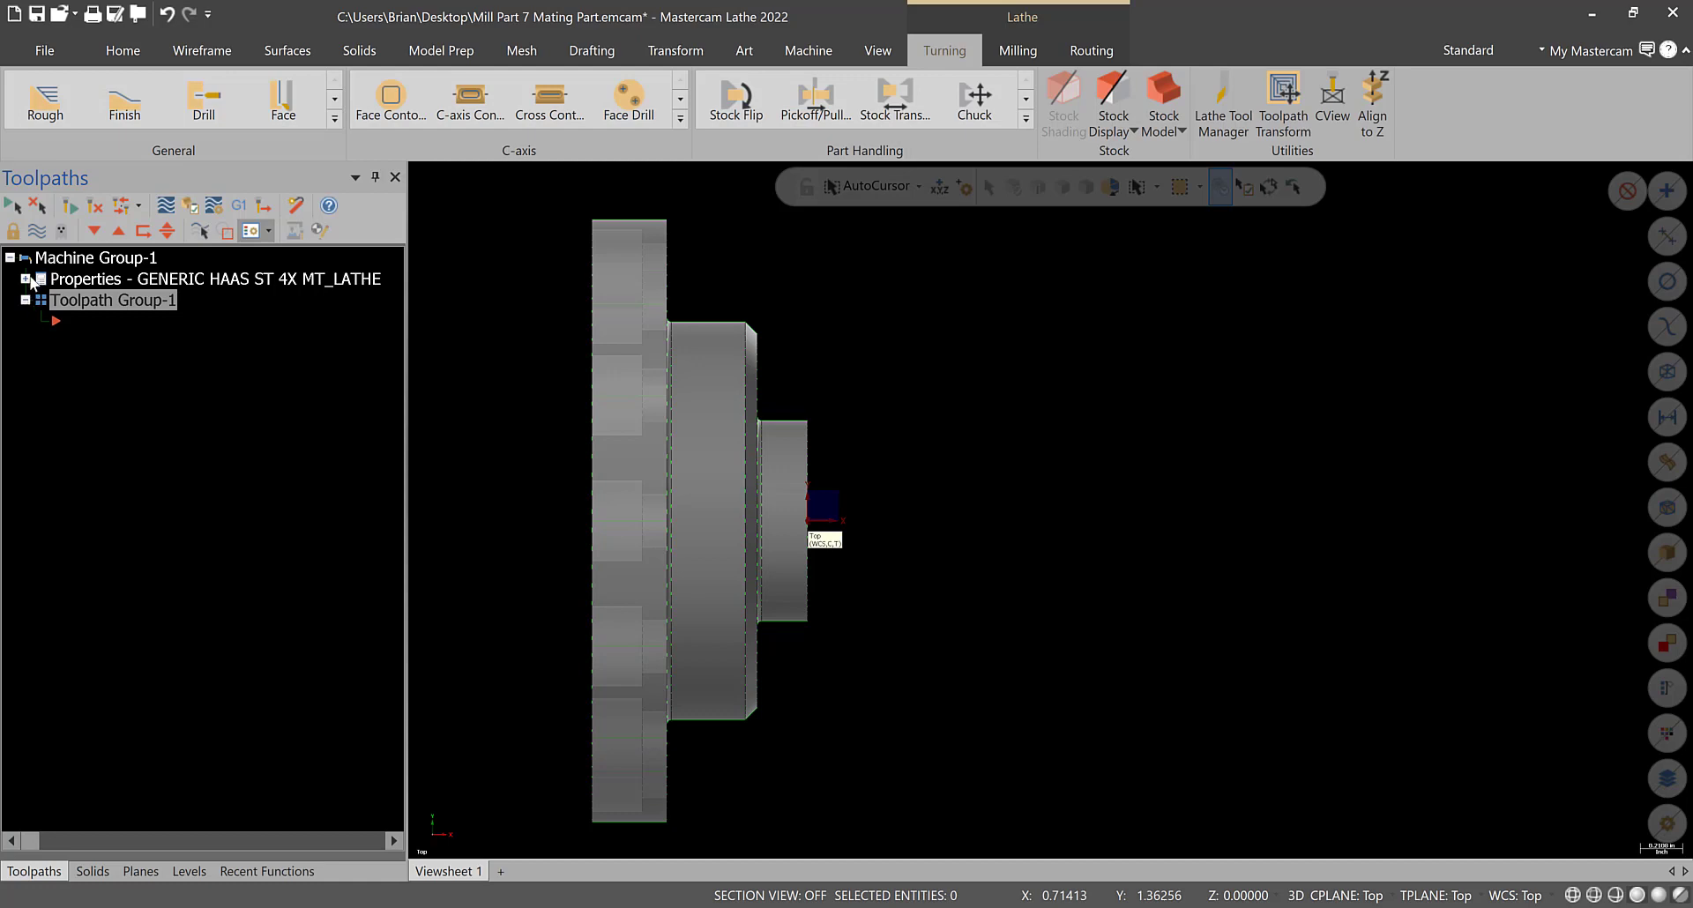
# - Define the left spindle stock as a cylinder with OD 3.0 and length 2.0, and preview its boundaries
pyautogui.click(27, 278)
pyautogui.click(99, 344)
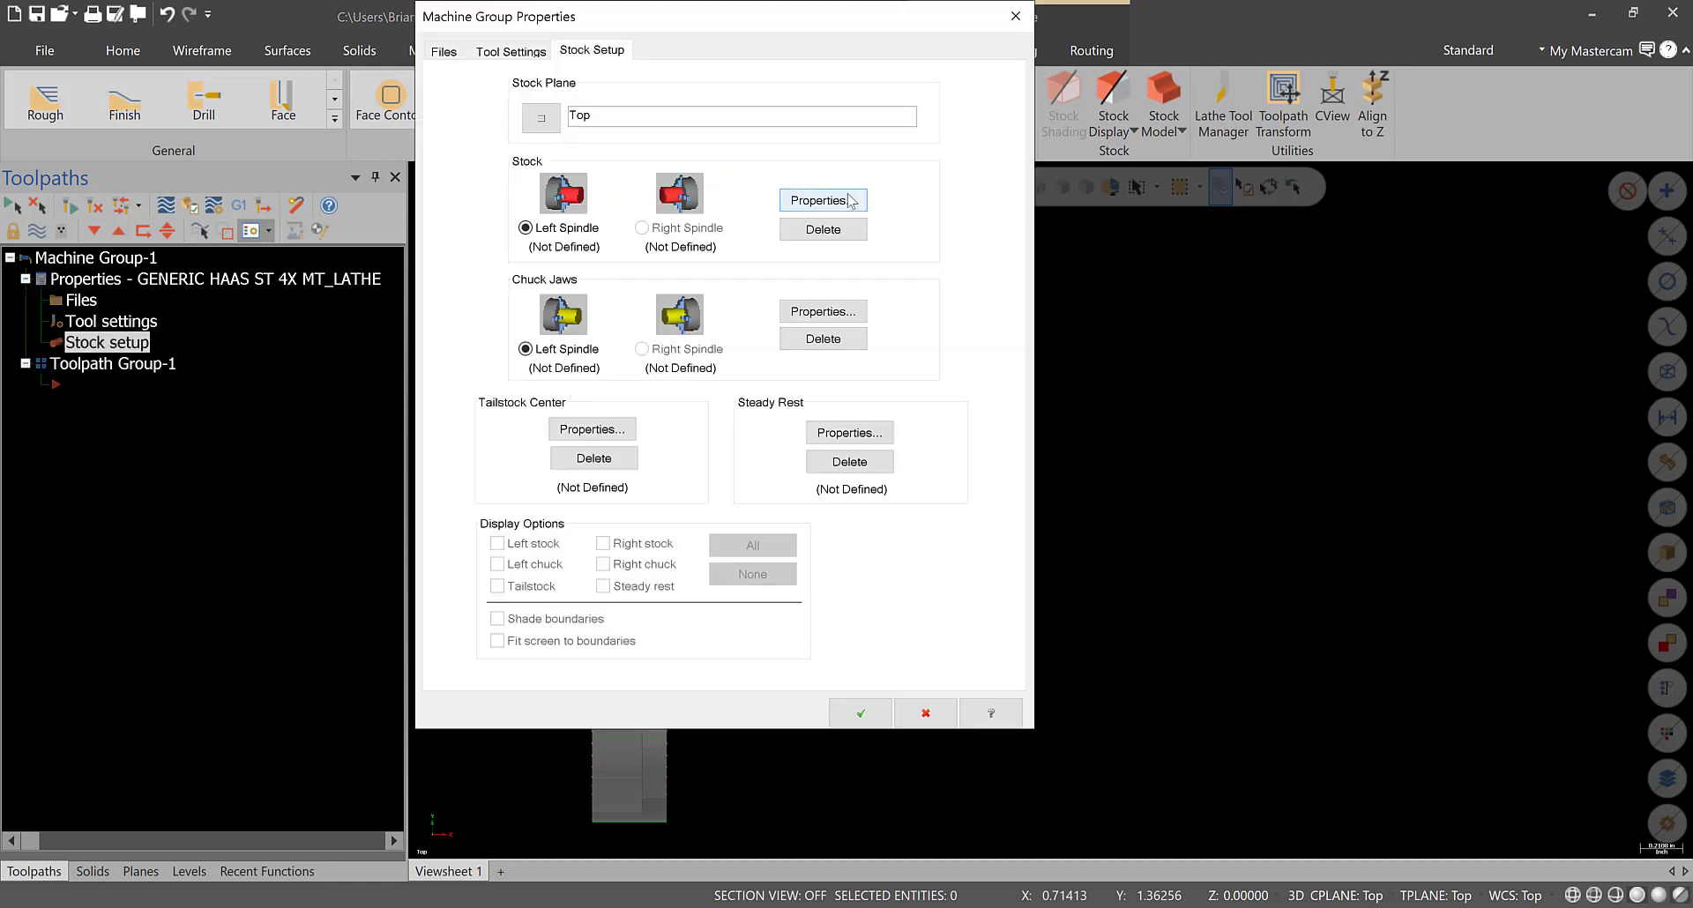
pyautogui.click(820, 201)
pyautogui.write('3')
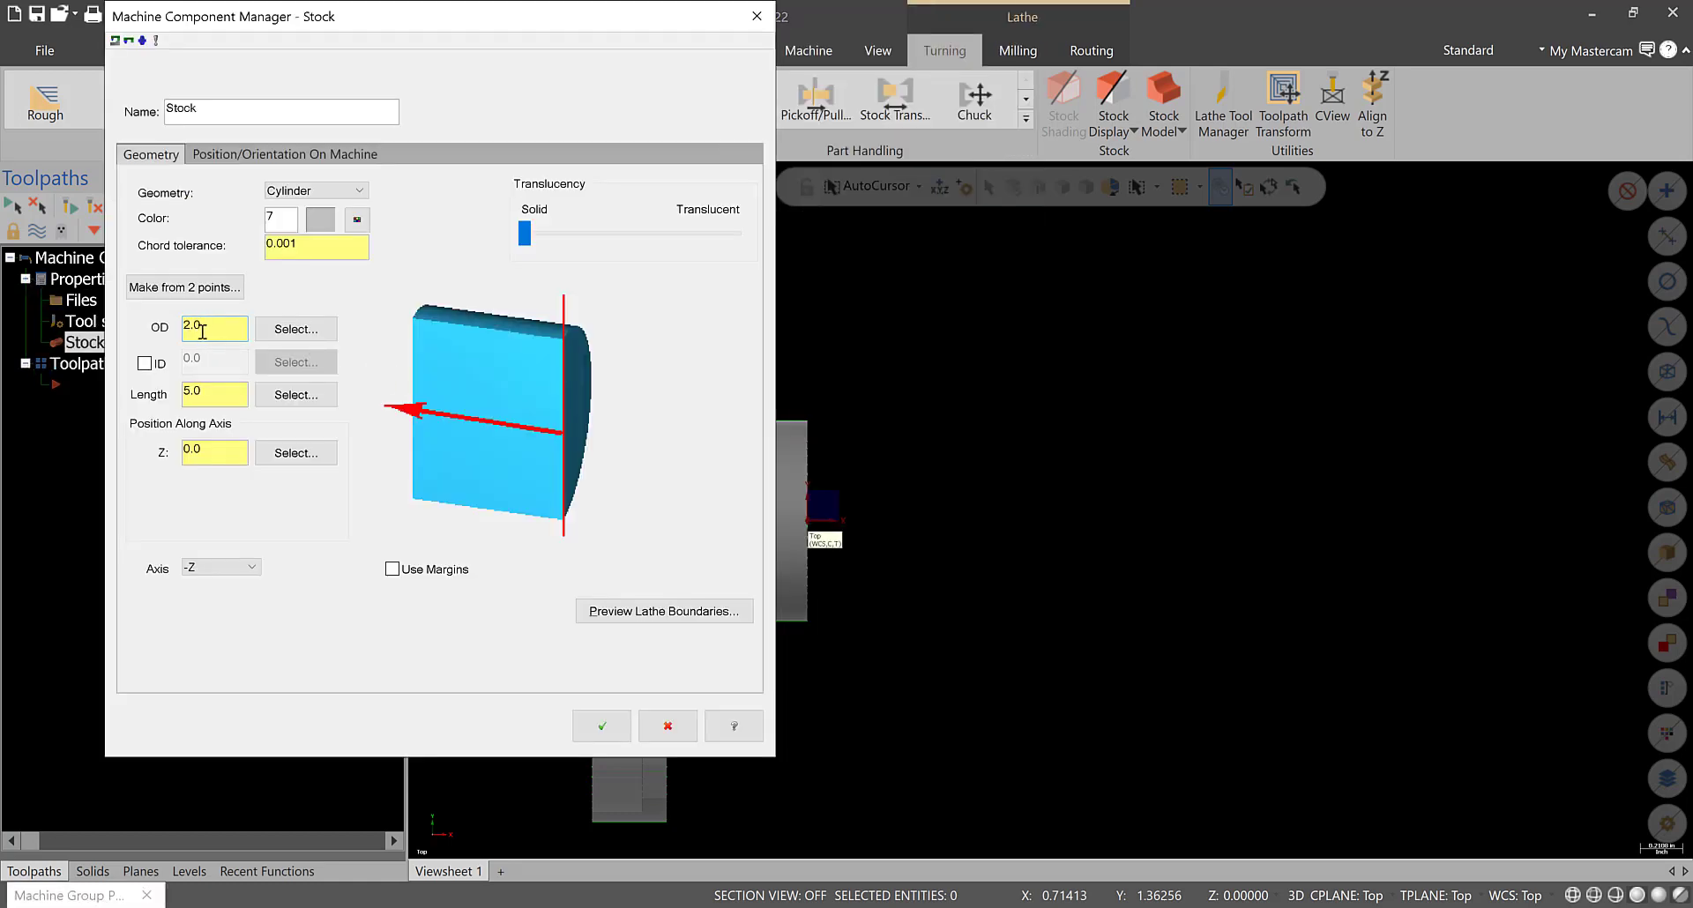
pyautogui.moveTo(198, 390); pyautogui.dragTo(128, 390)
pyautogui.click(622, 612)
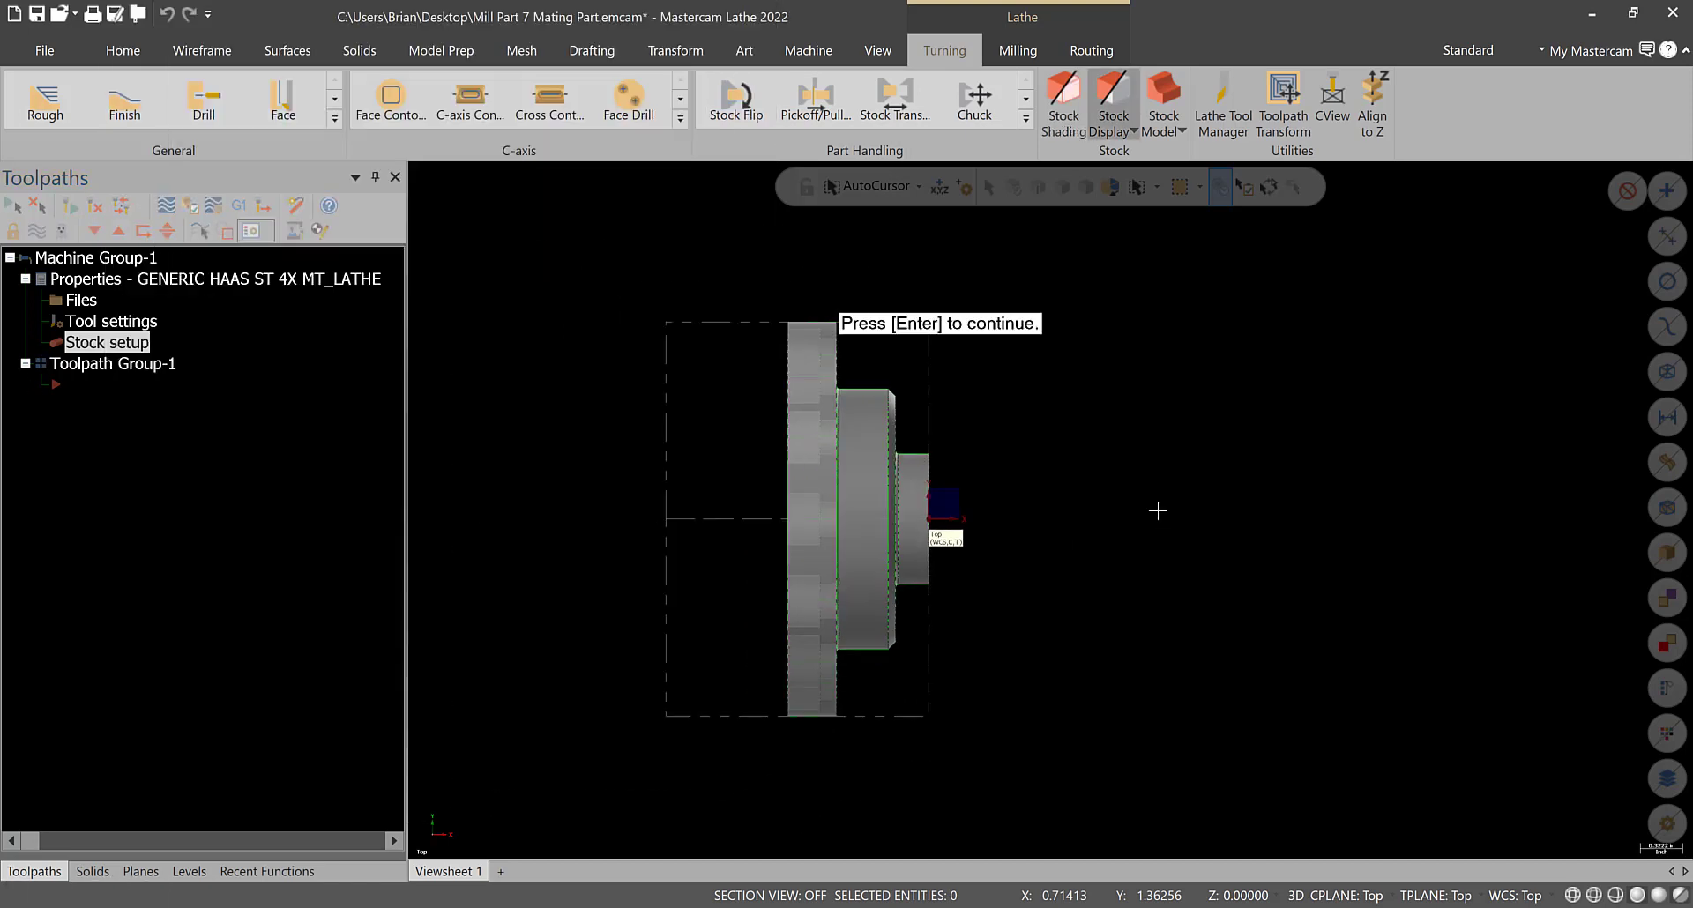
pyautogui.press('Return')
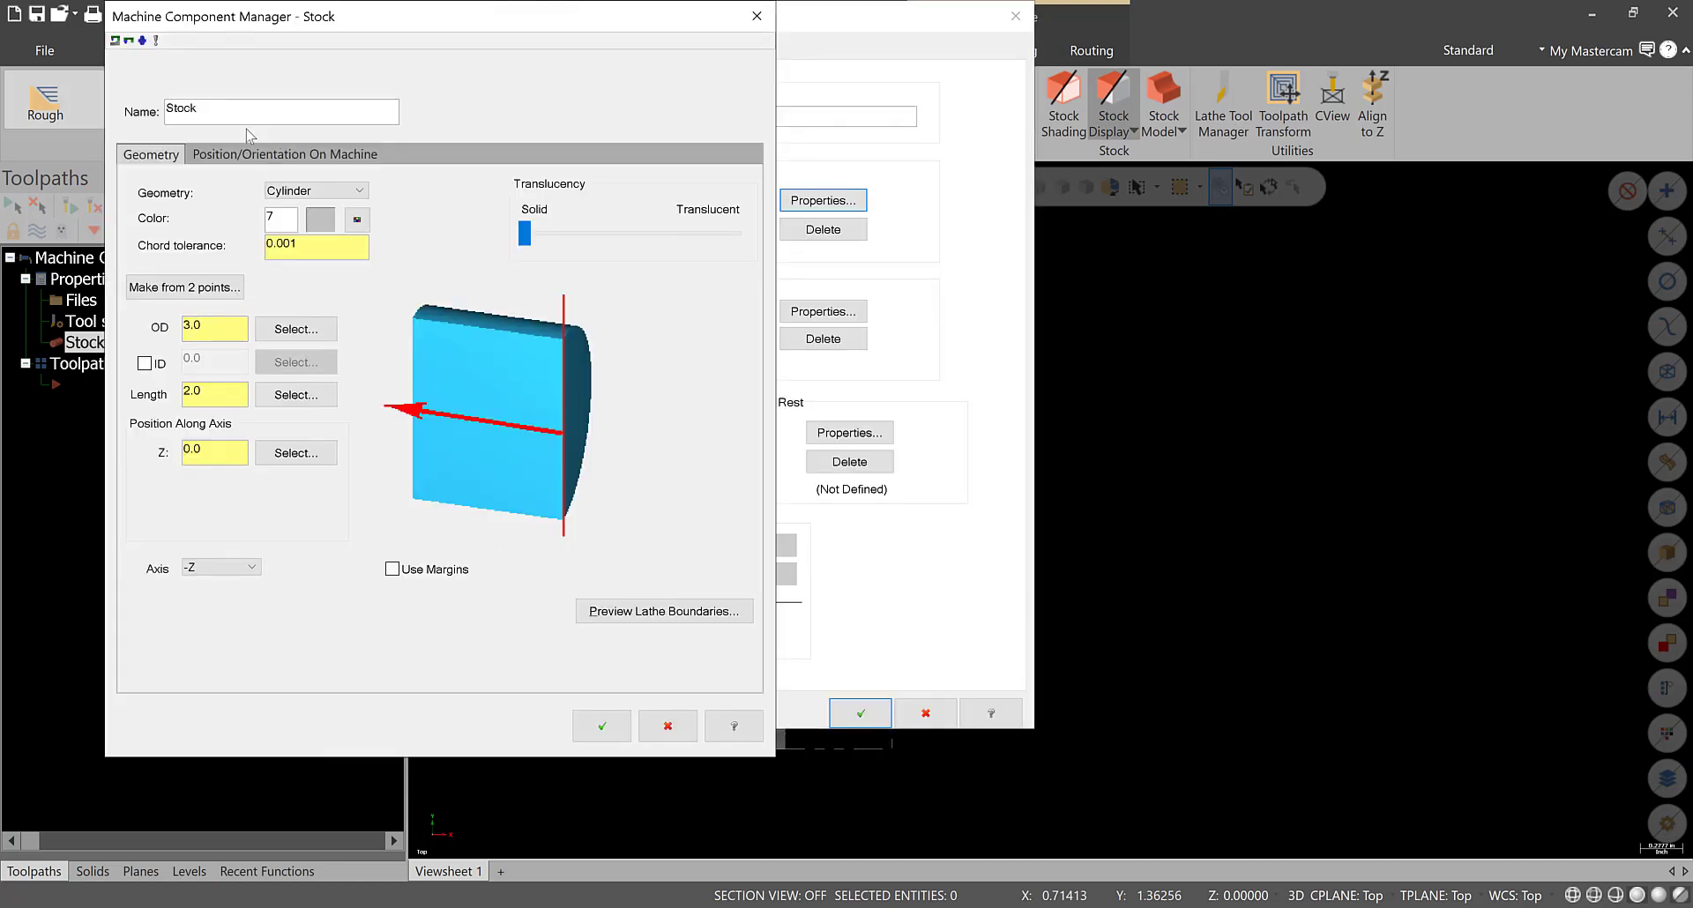
pyautogui.click(599, 725)
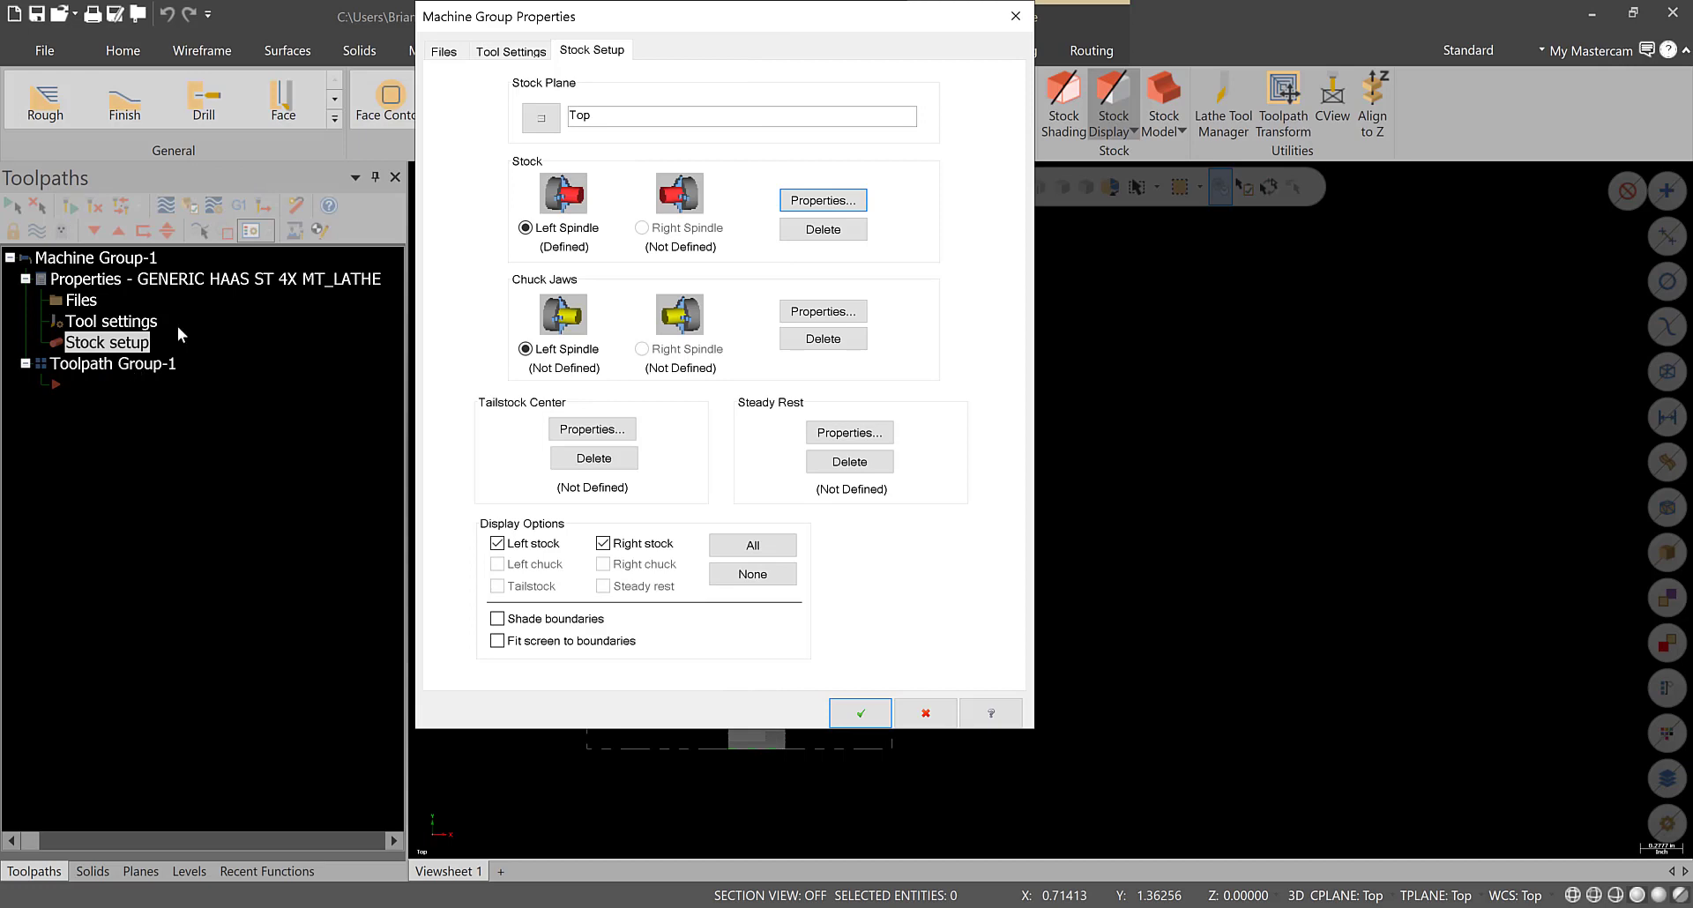
# - Define the left spindle chuck jaws positioned from stock with a grip length of 1.0, and preview the lathe boundaries
pyautogui.click(820, 312)
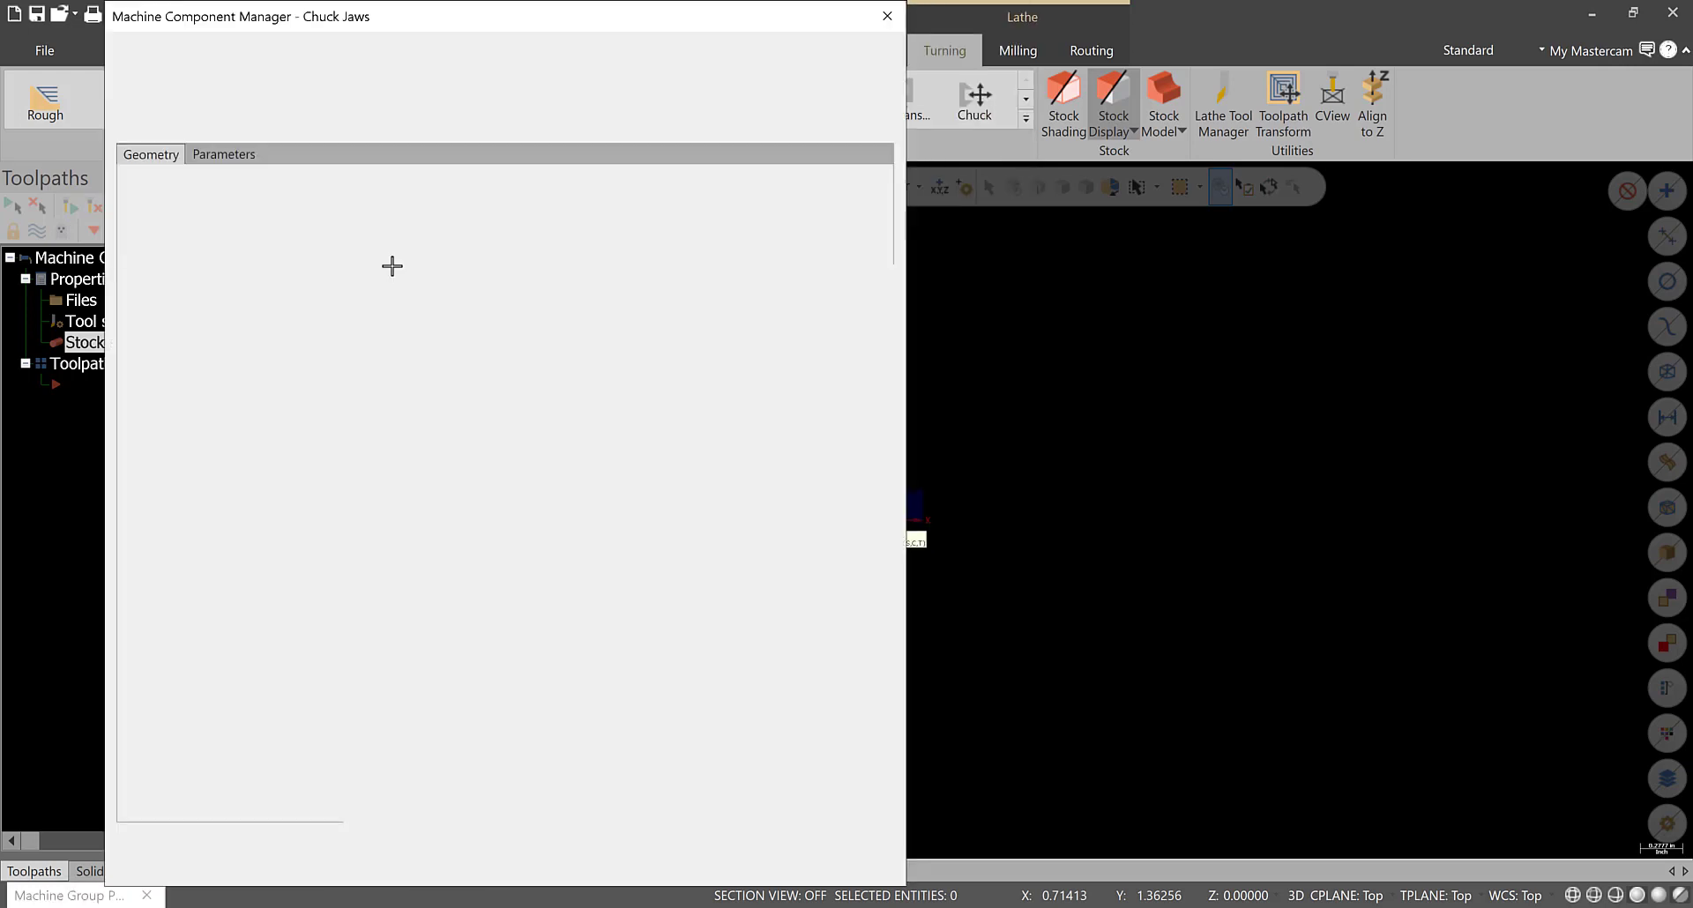
pyautogui.click(223, 155)
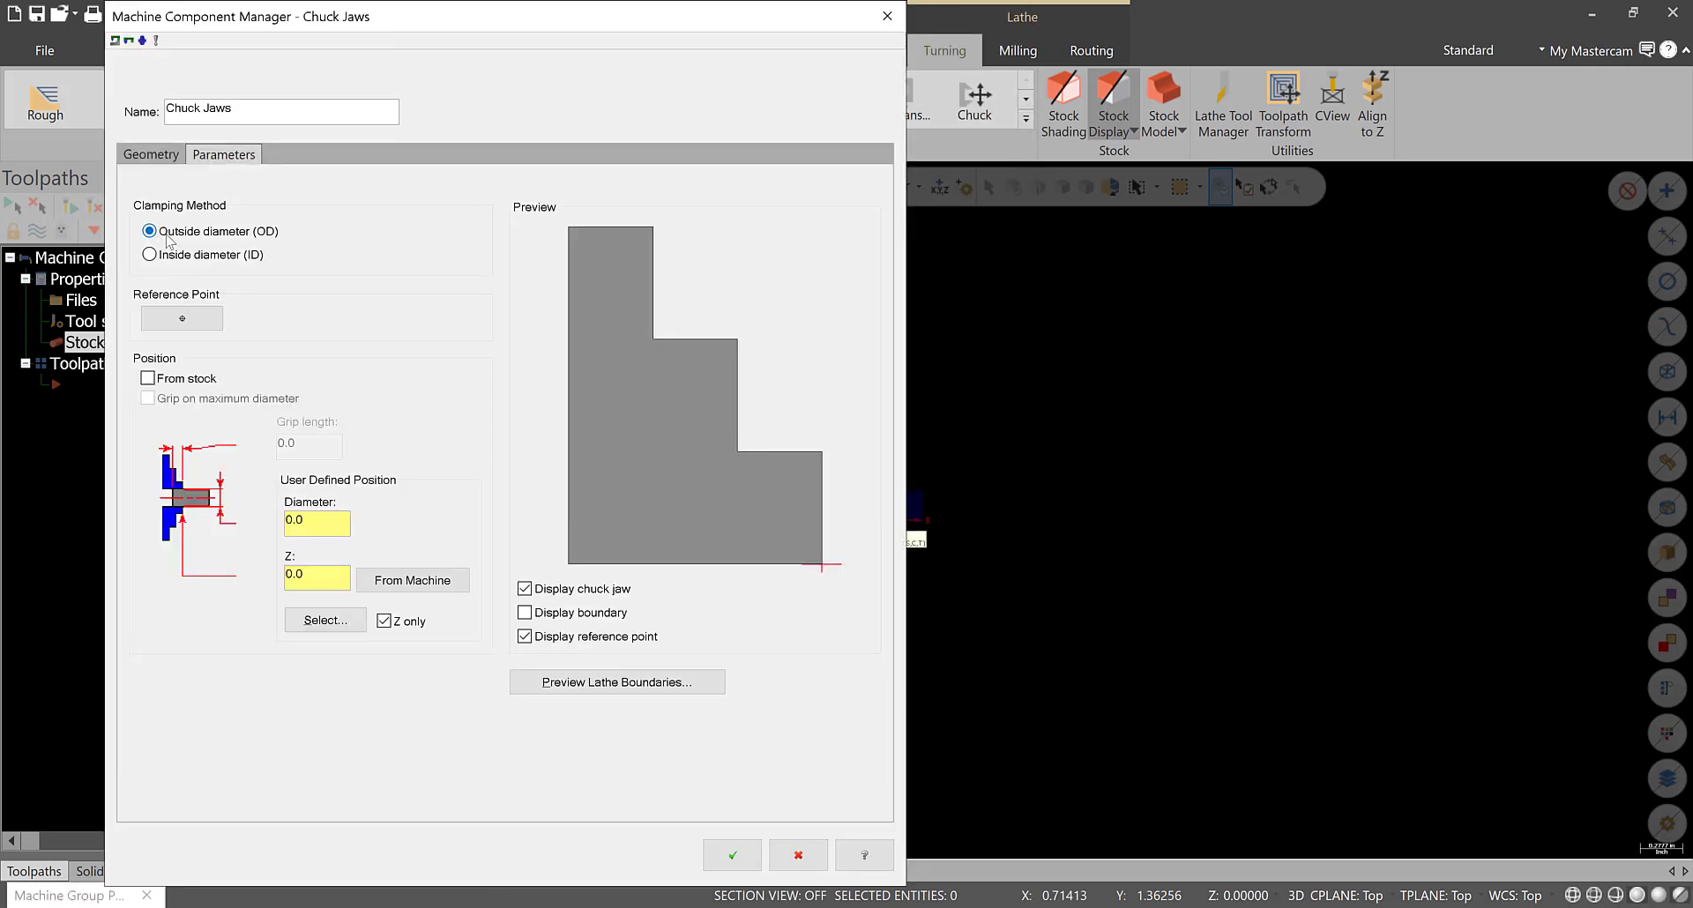
pyautogui.click(149, 378)
pyautogui.doubleClick(304, 453)
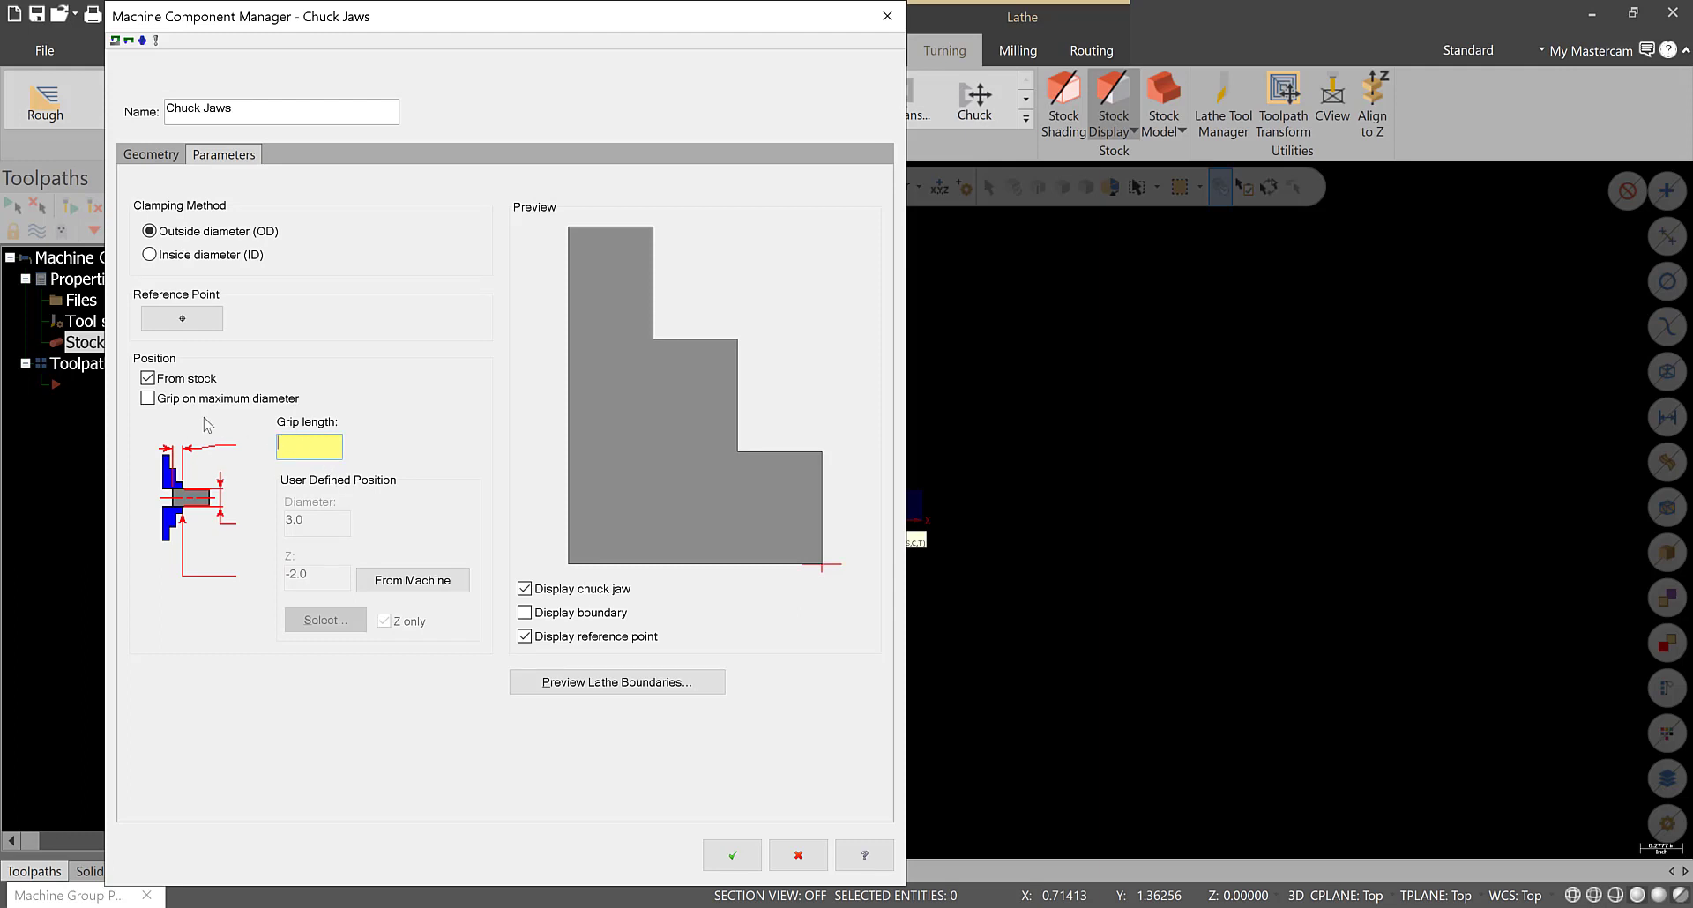
pyautogui.click(696, 689)
pyautogui.scroll(1, 1453, 654)
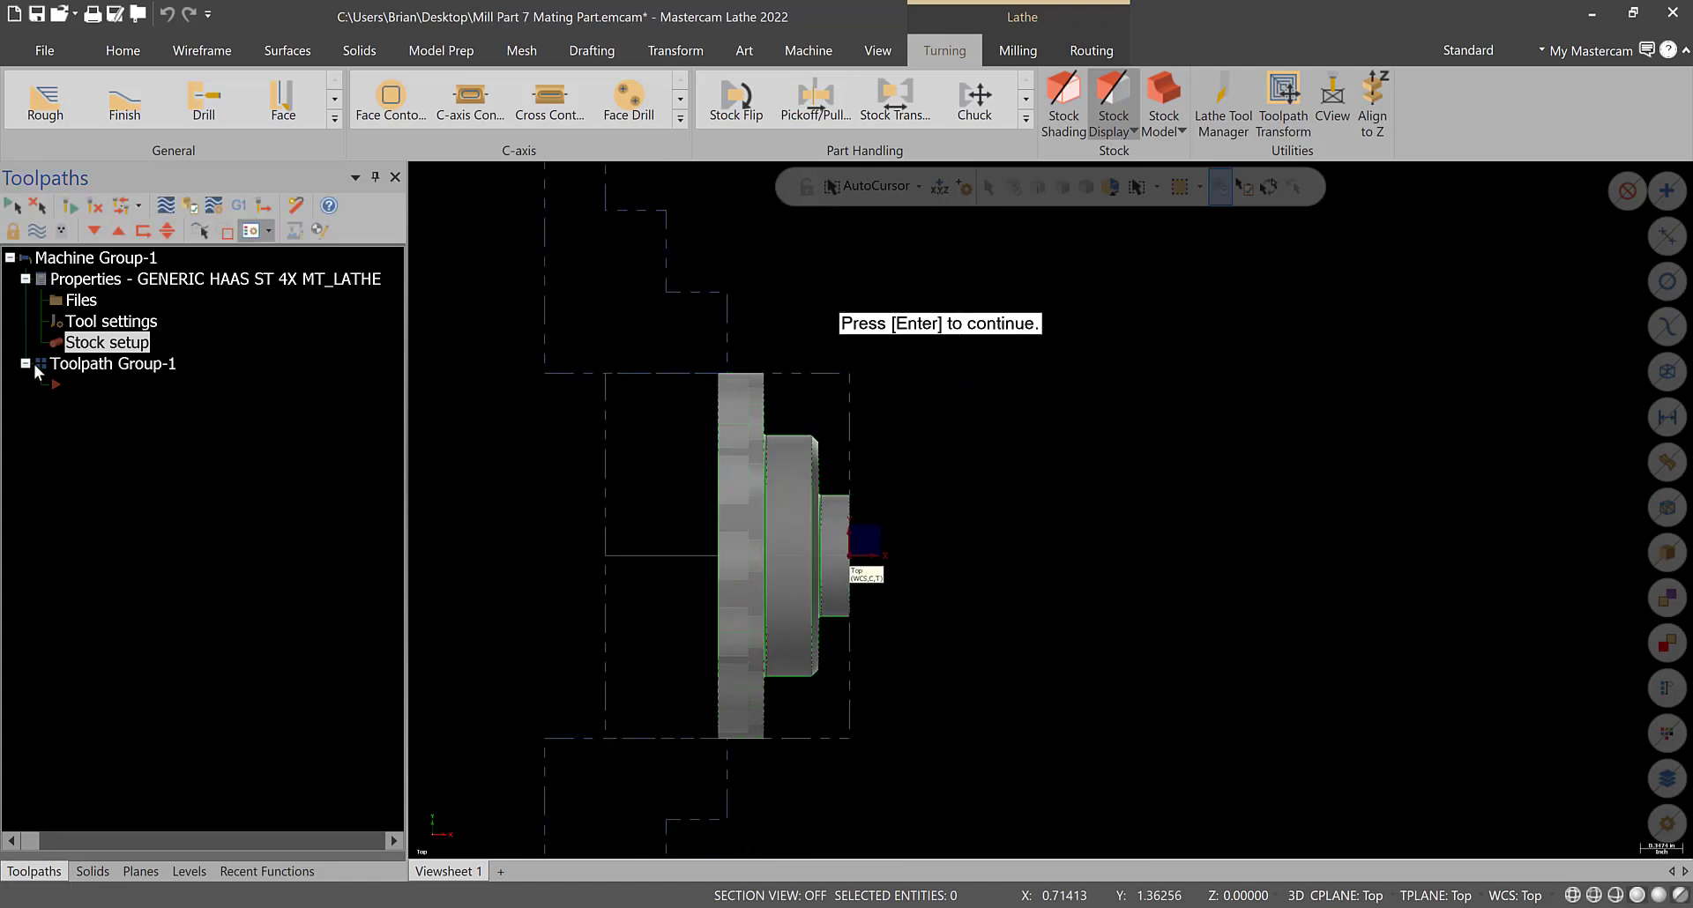
pyautogui.press('Return')
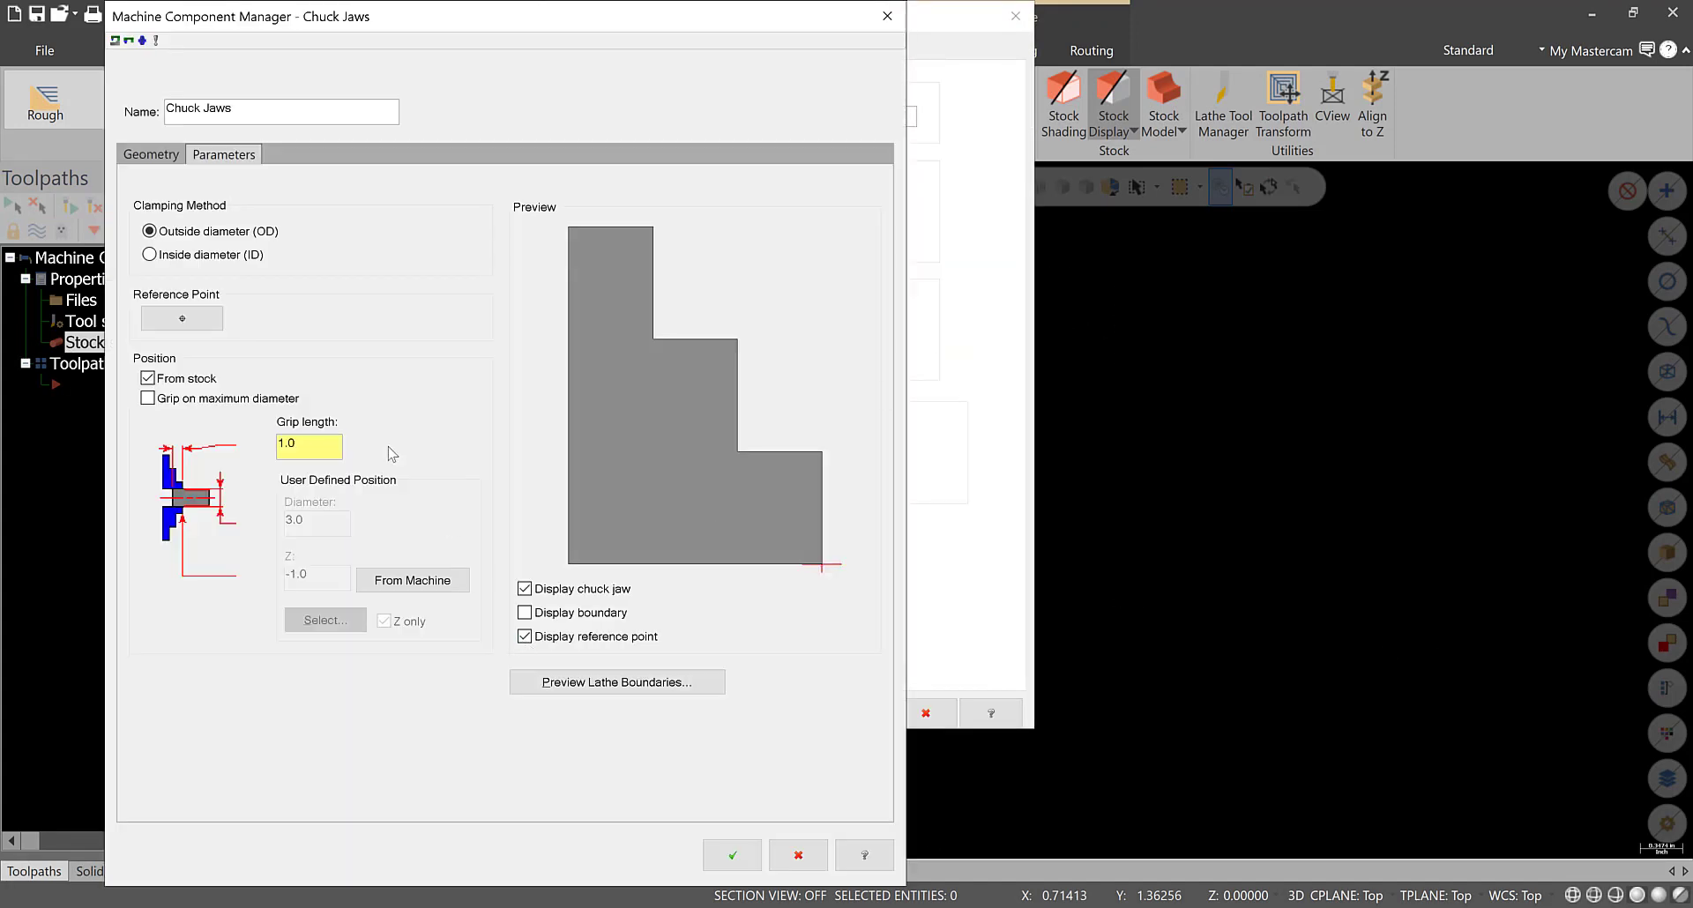
# - Set the chuck jaws' grip length to 0.5 and accept the jaws and the machine group stock setup
pyautogui.click(287, 443)
pyautogui.write('.5')
pyautogui.click(731, 855)
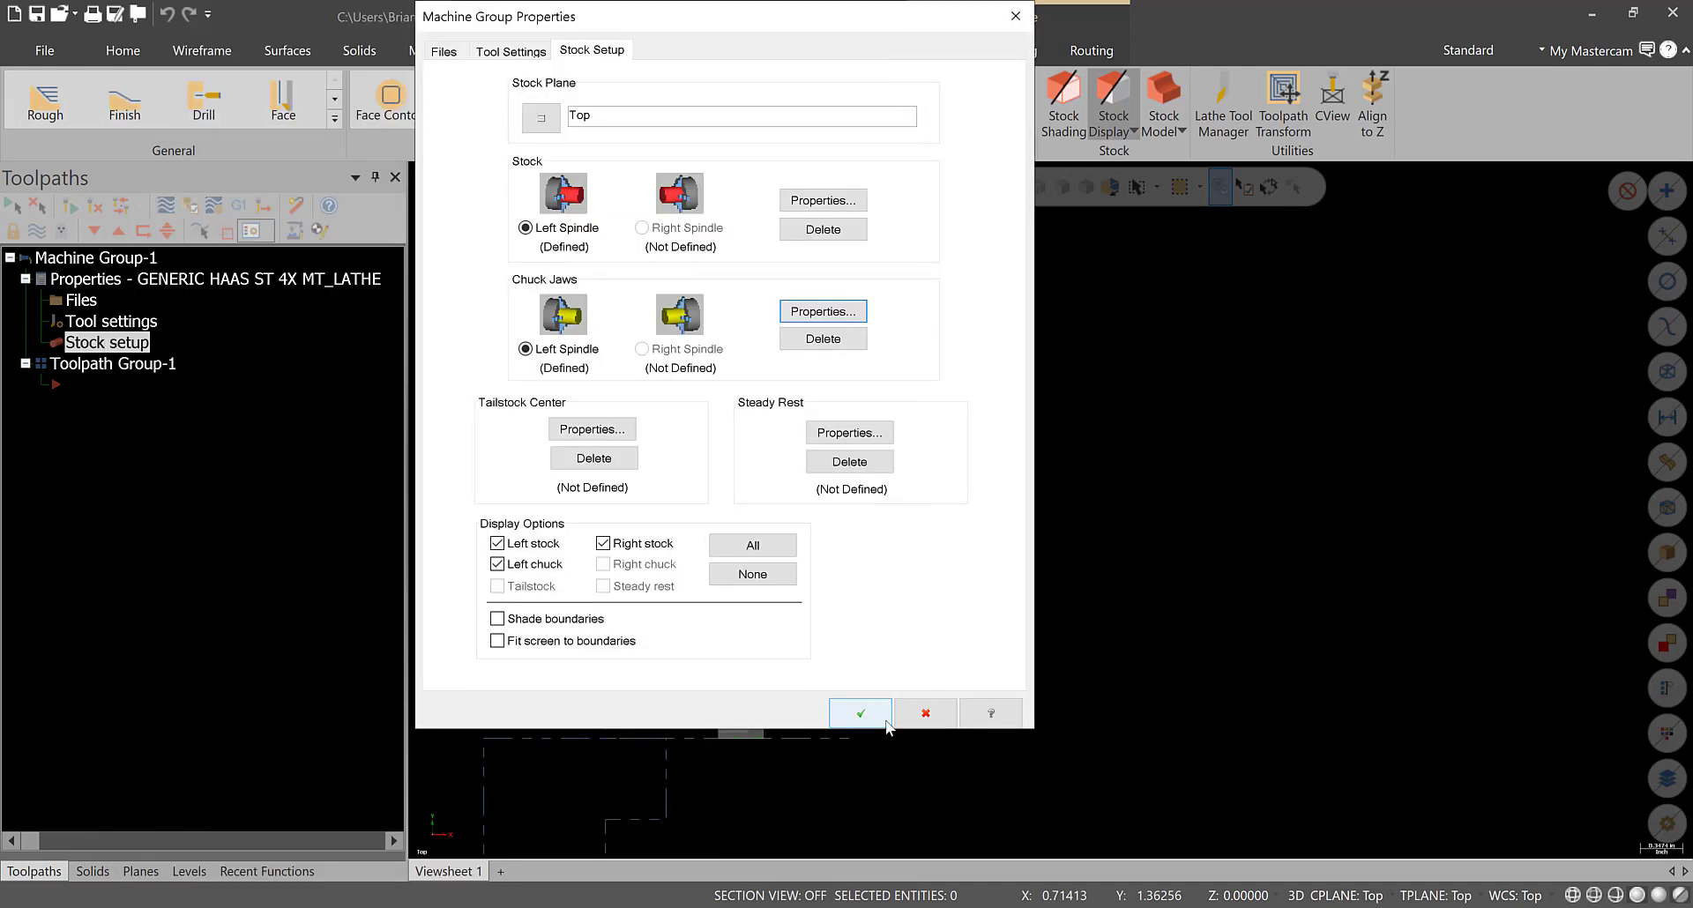
pyautogui.click(862, 716)
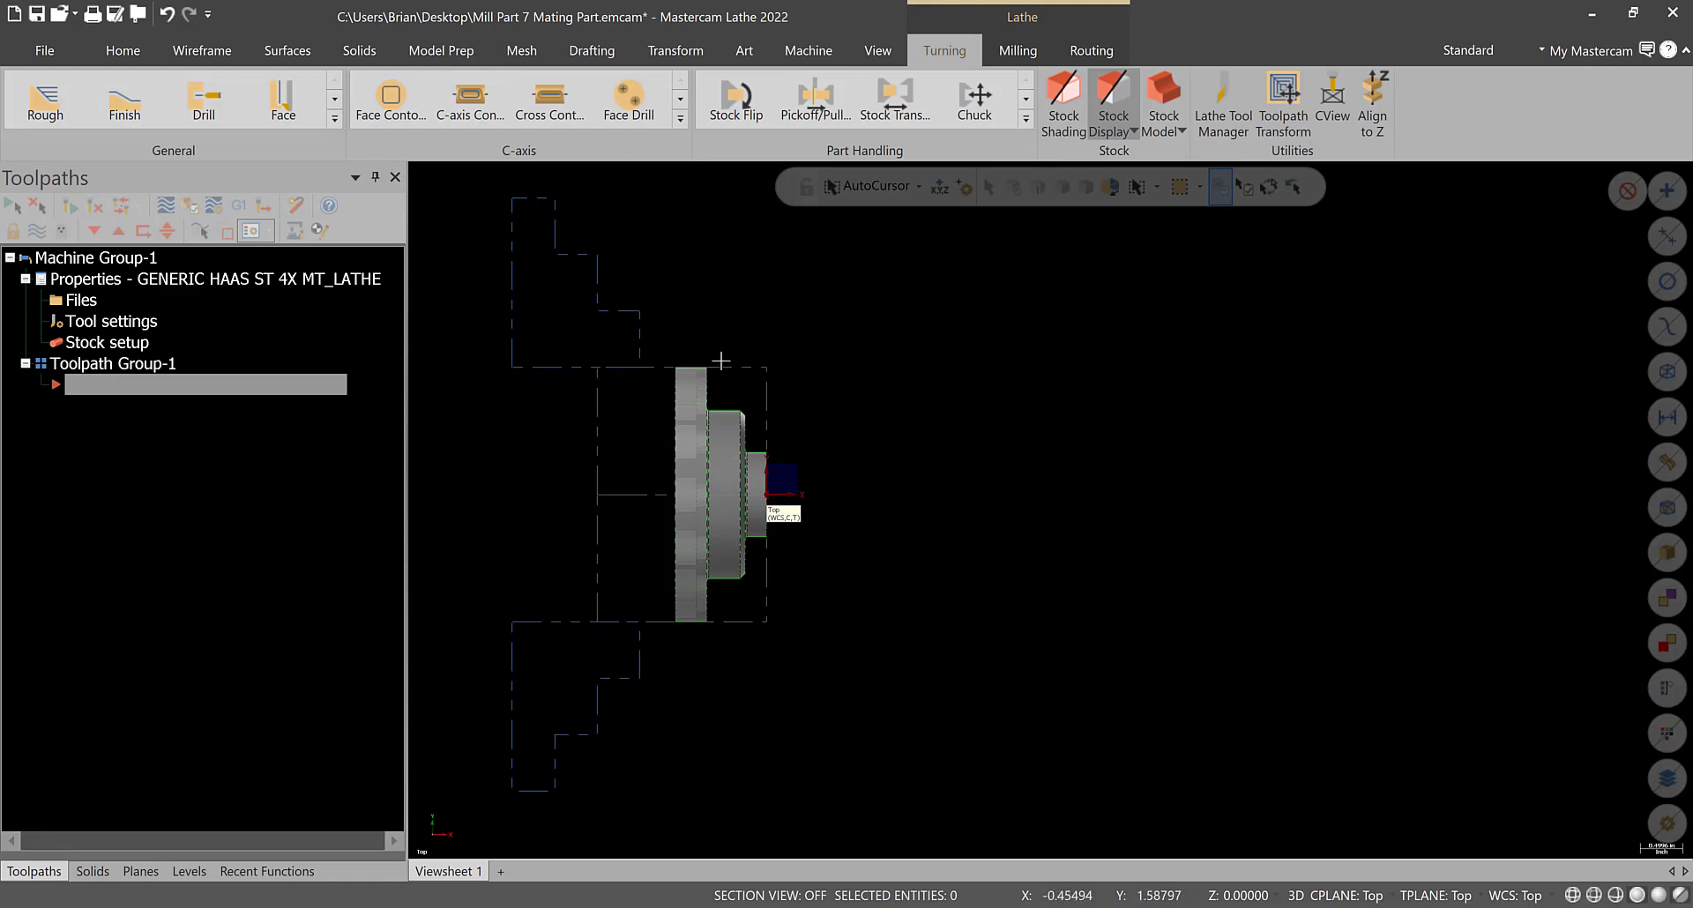
pyautogui.scroll(2, 672, 361)
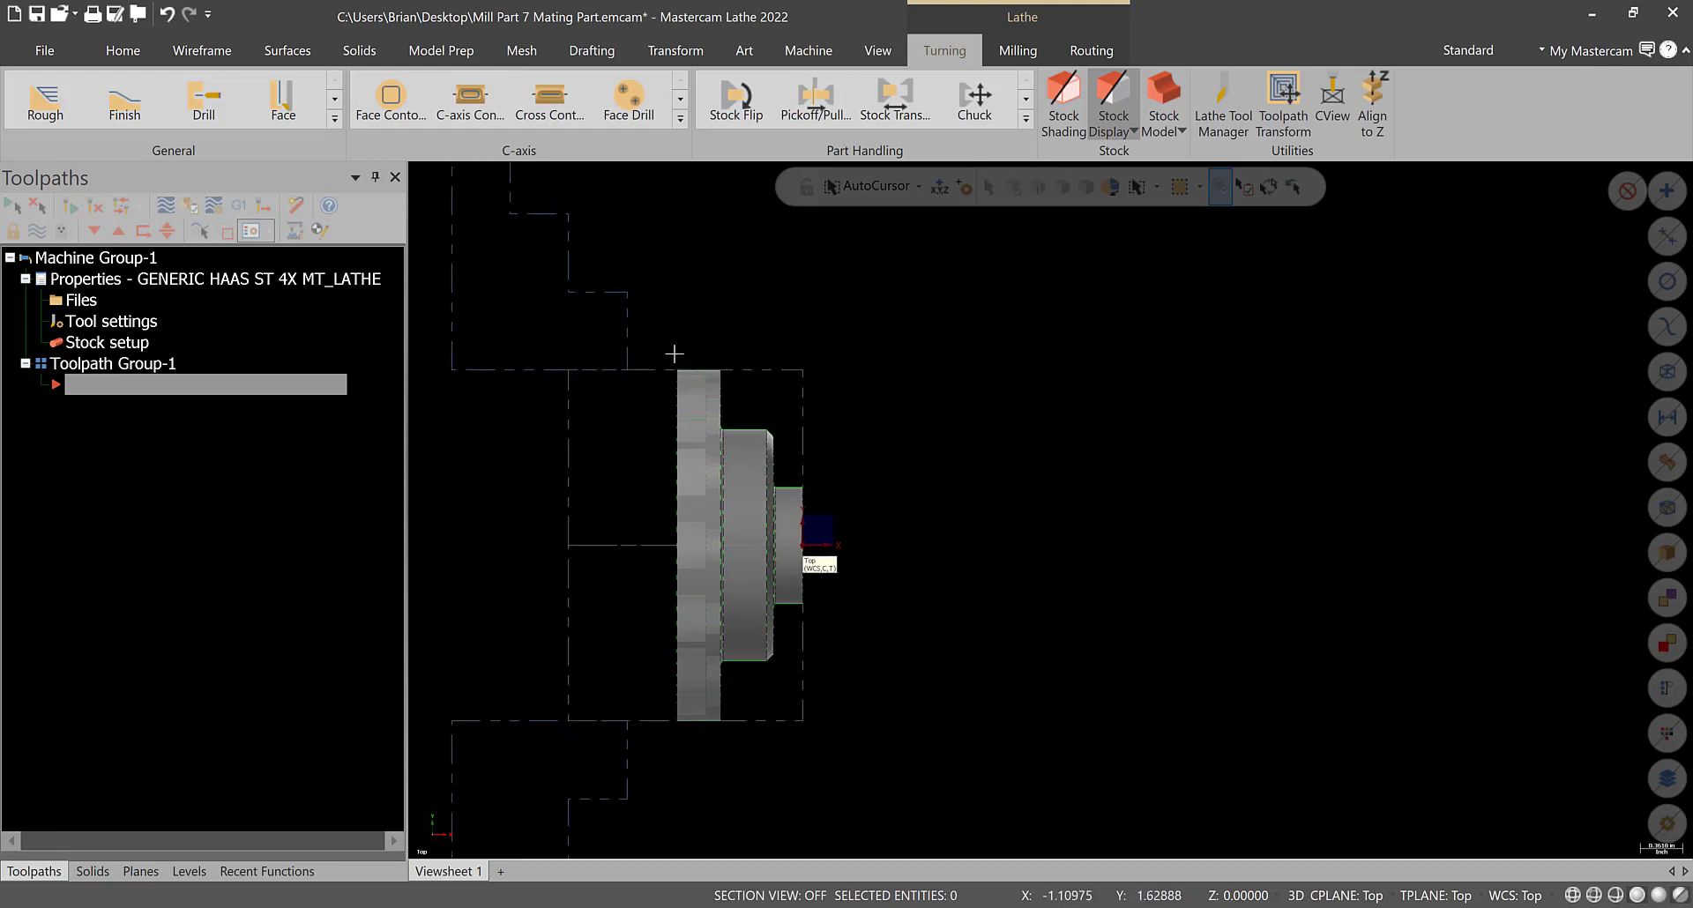
# - Reopen the stock setup, lengthen the left spindle stock cylinder slightly and accept it
pyautogui.click(108, 348)
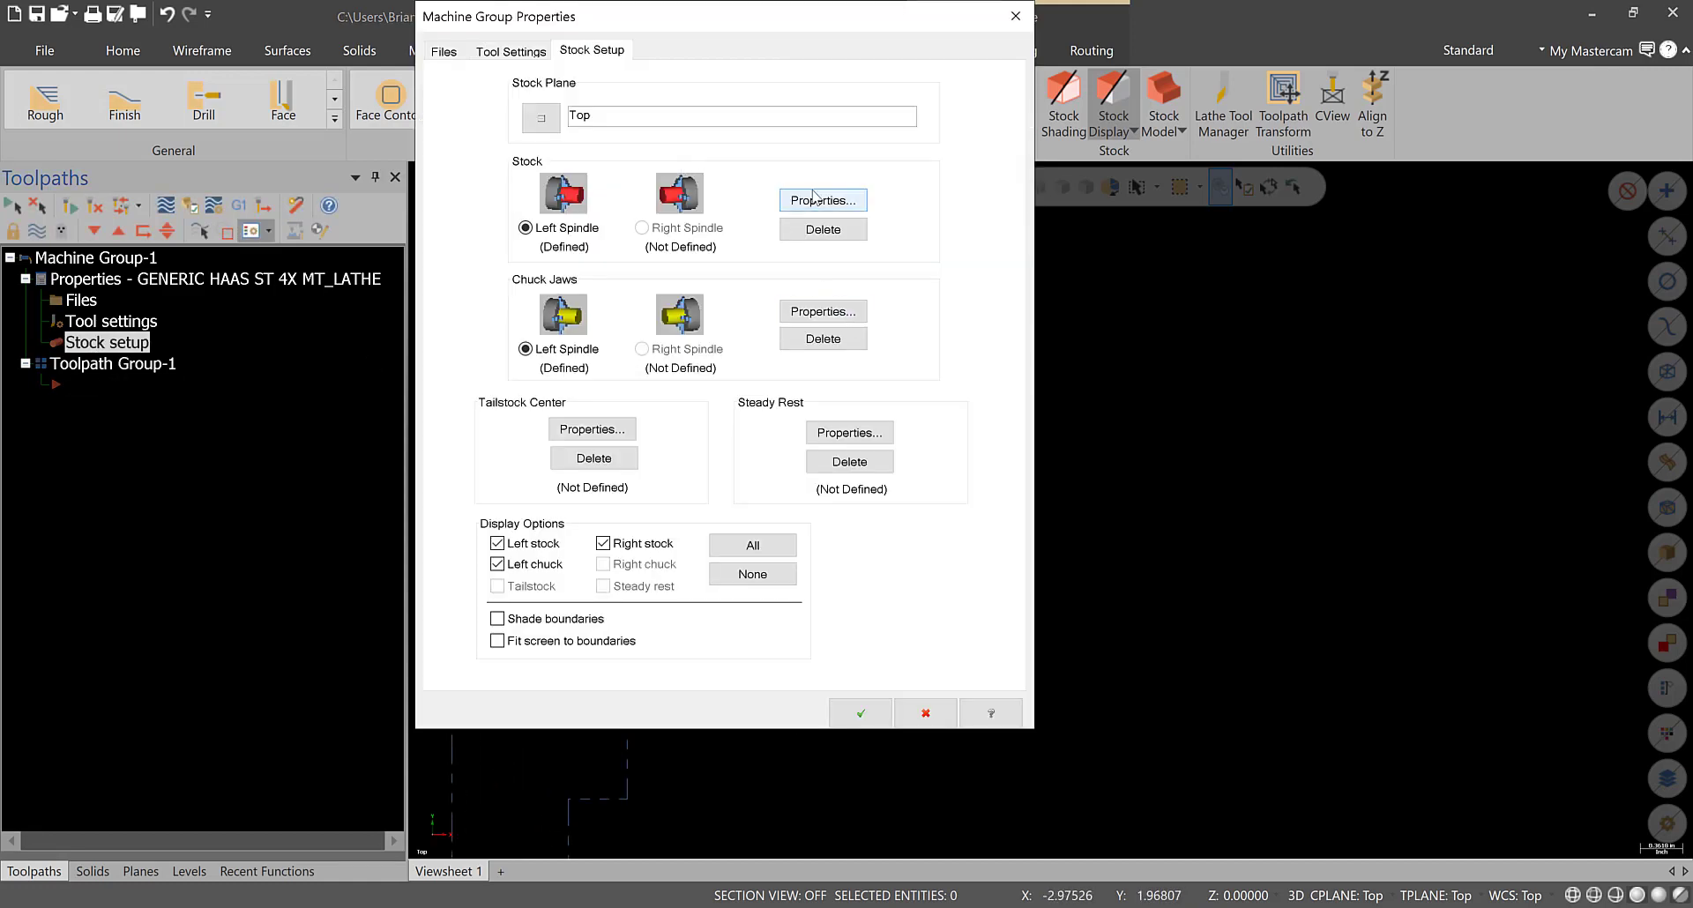
pyautogui.click(793, 195)
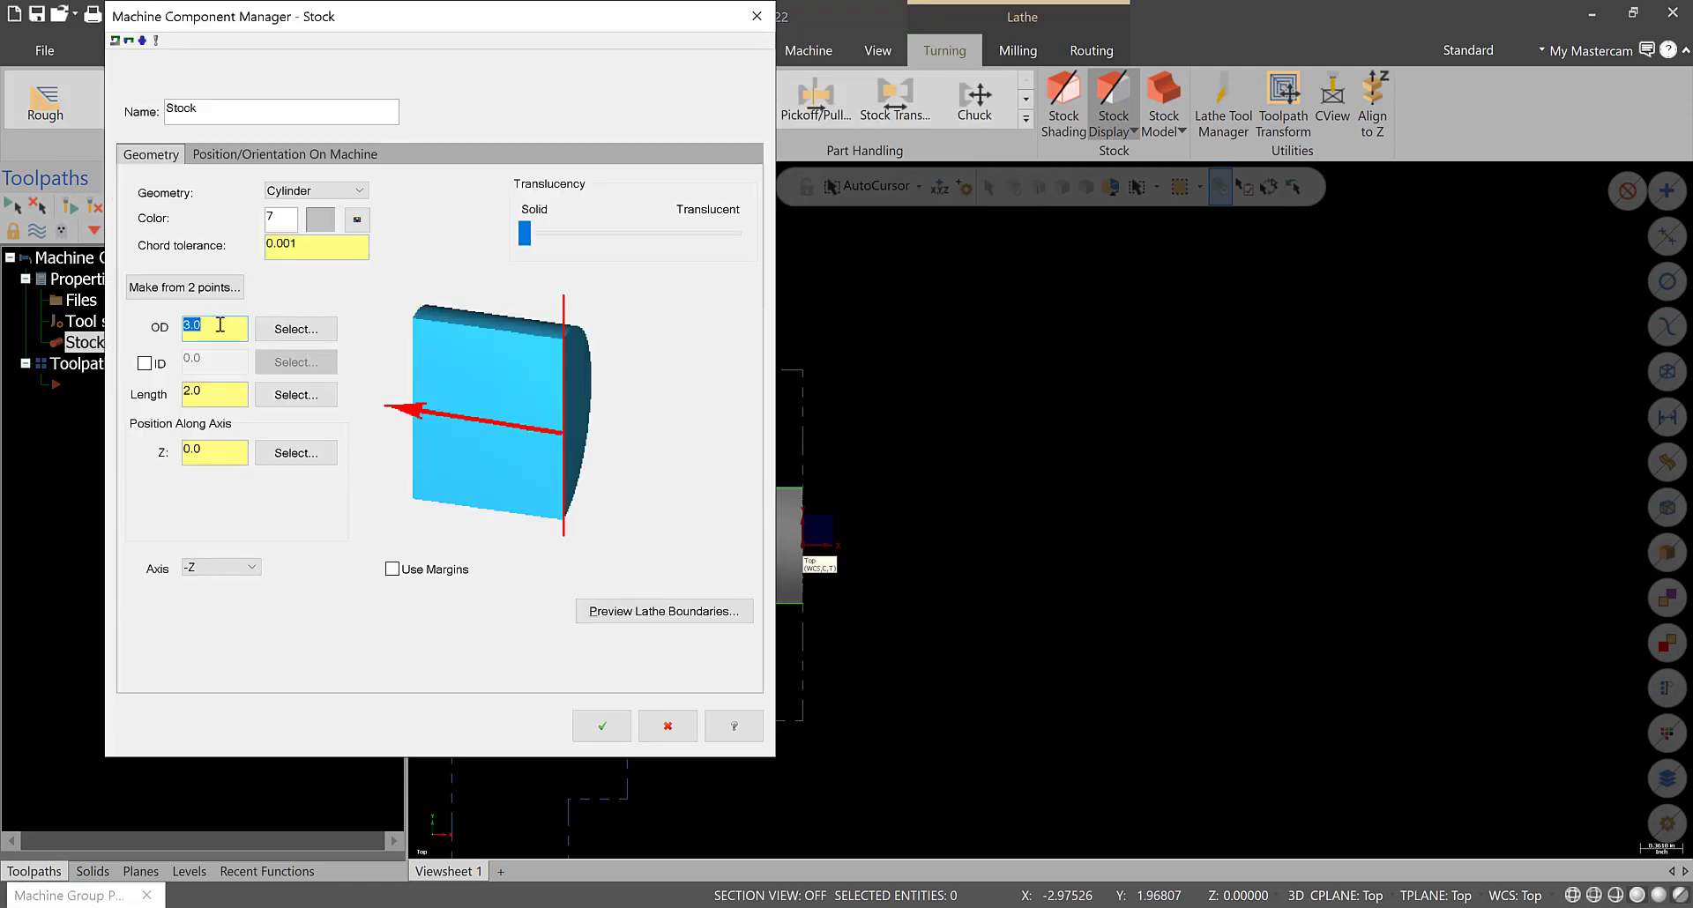
pyautogui.click(220, 325)
pyautogui.moveTo(215, 391); pyautogui.dragTo(99, 375)
pyautogui.click(602, 726)
pyautogui.press('Return')
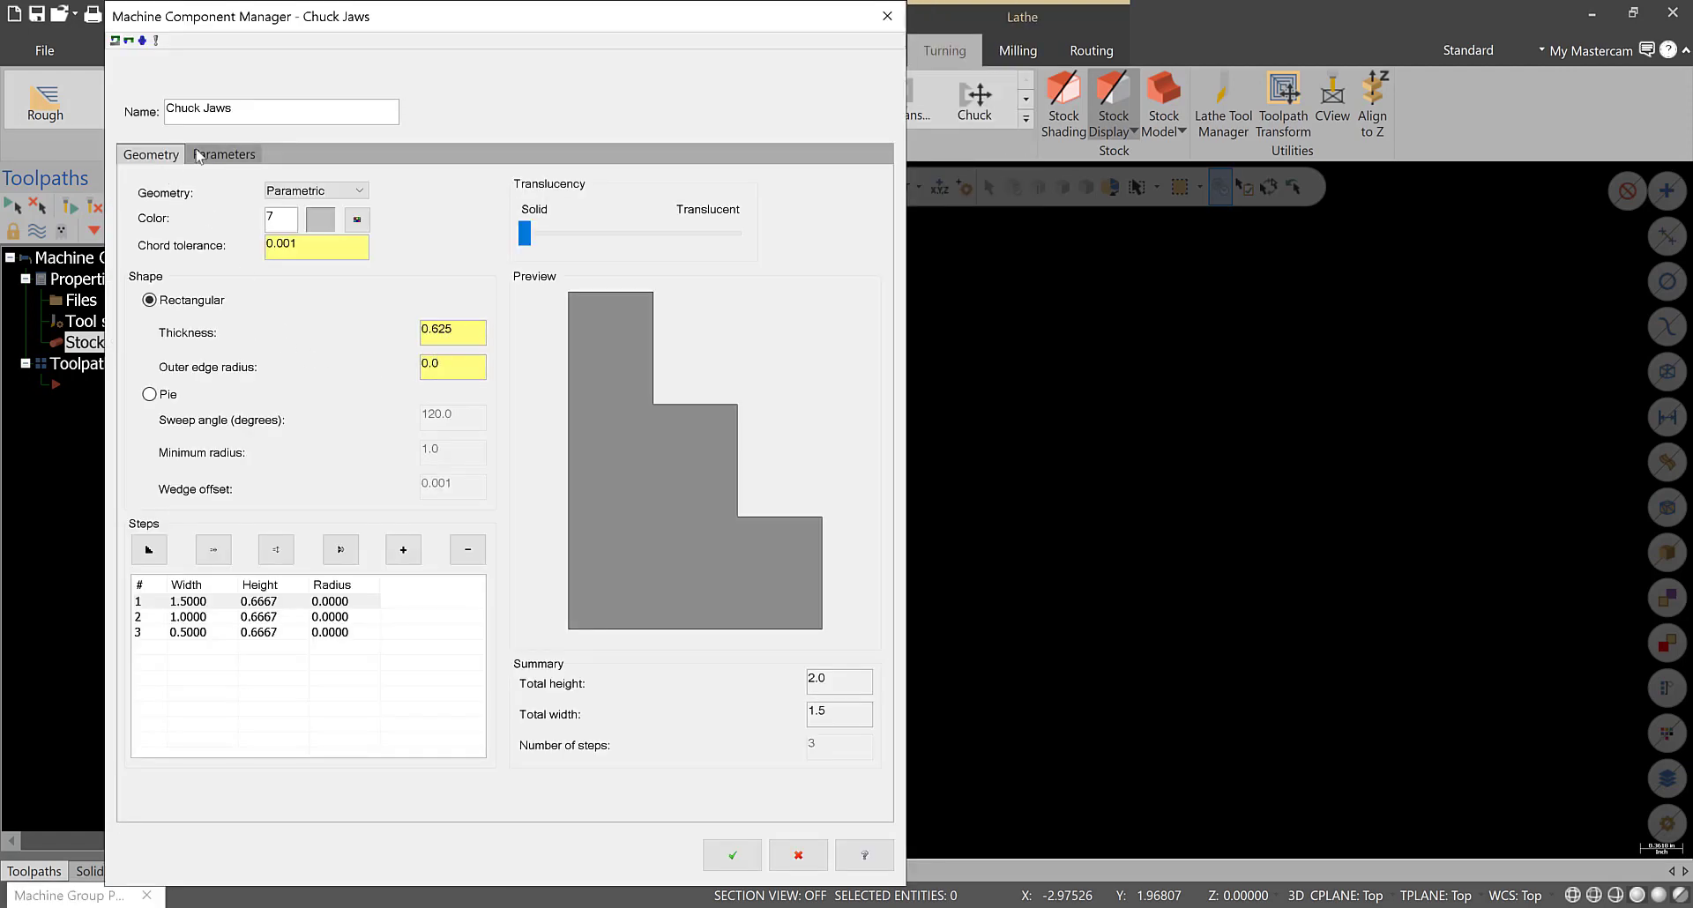
# - Position the chuck jaws from stock with a 0.75 grip length, preview the boundaries and accept the stock setup
pyautogui.click(224, 155)
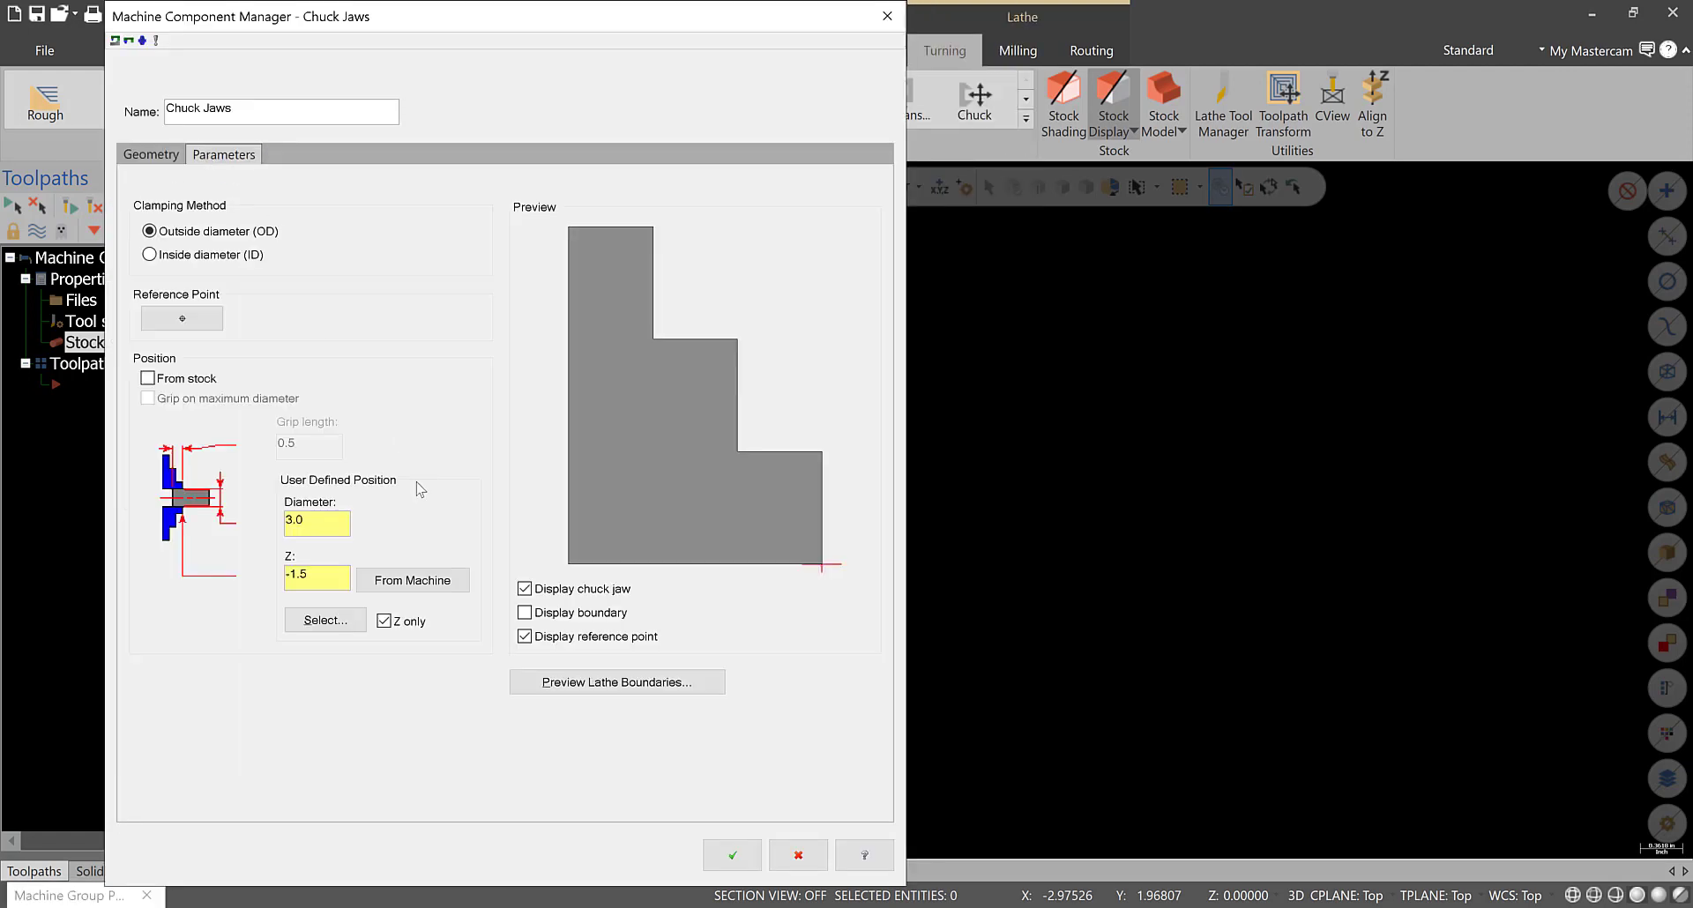
pyautogui.click(194, 385)
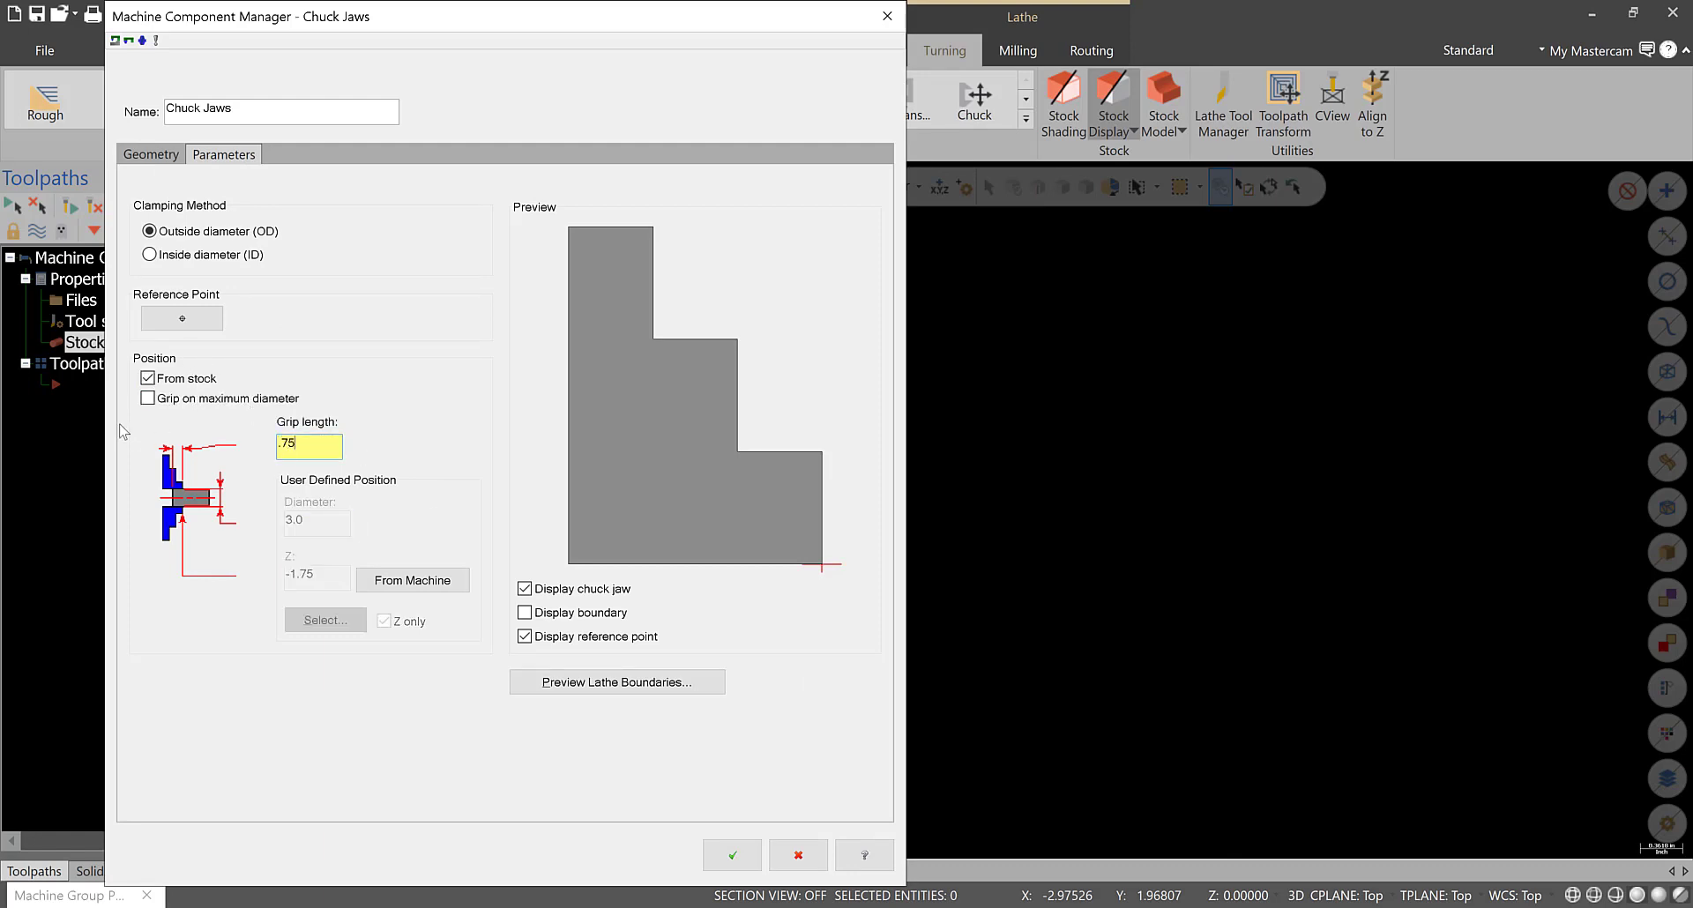
pyautogui.click(612, 683)
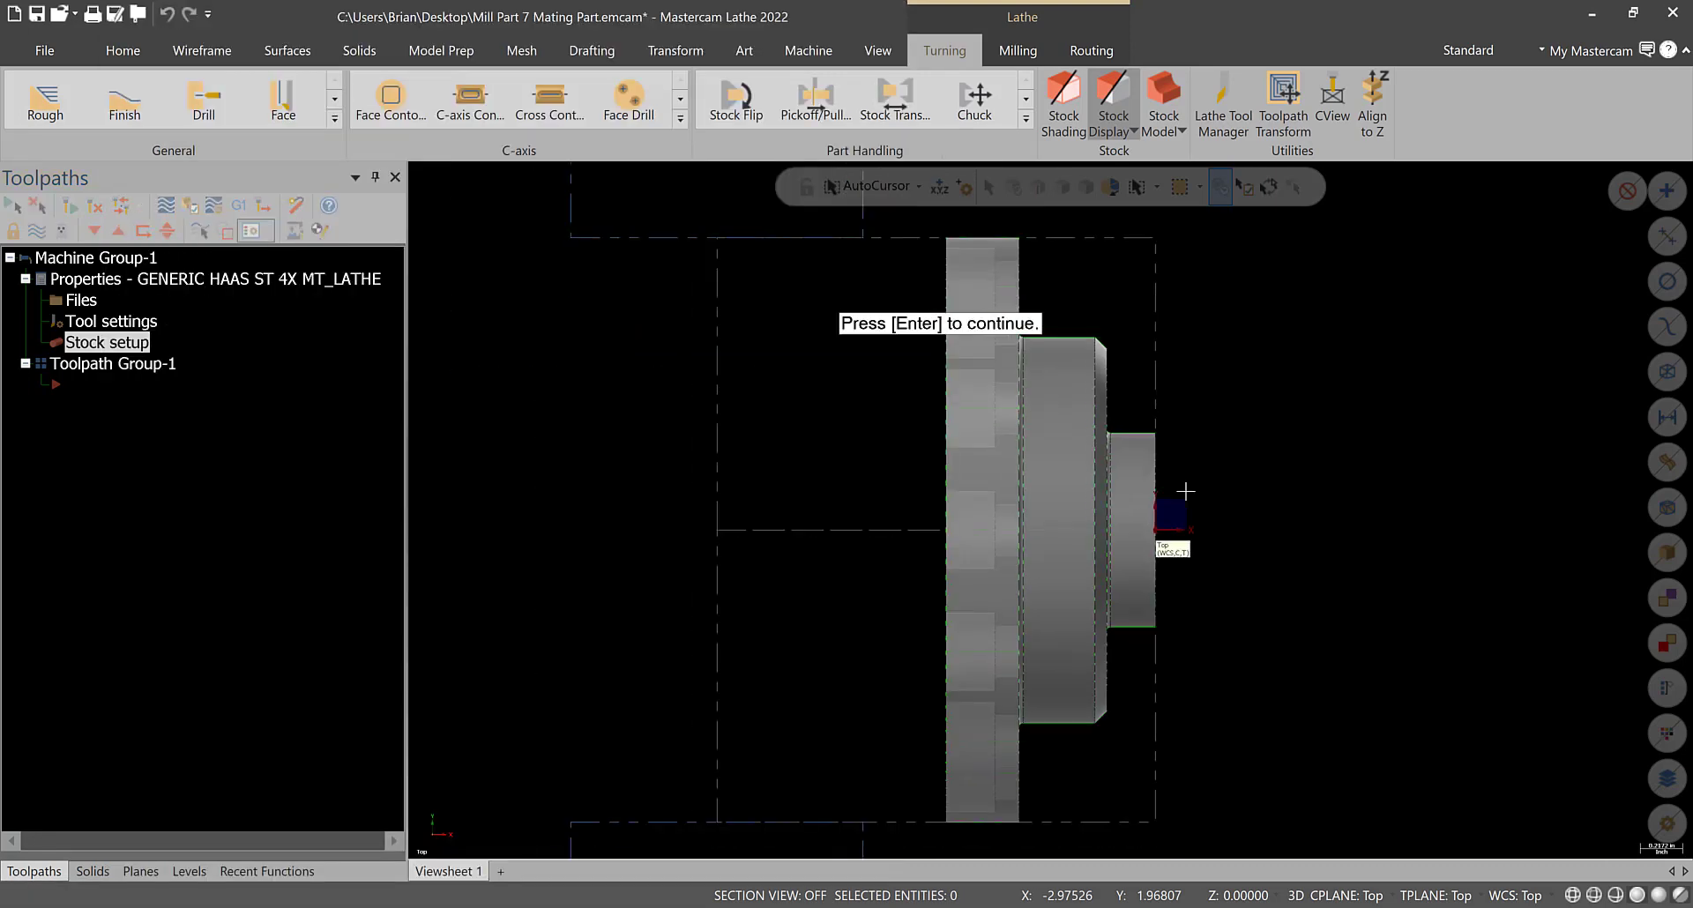
pyautogui.press('Return')
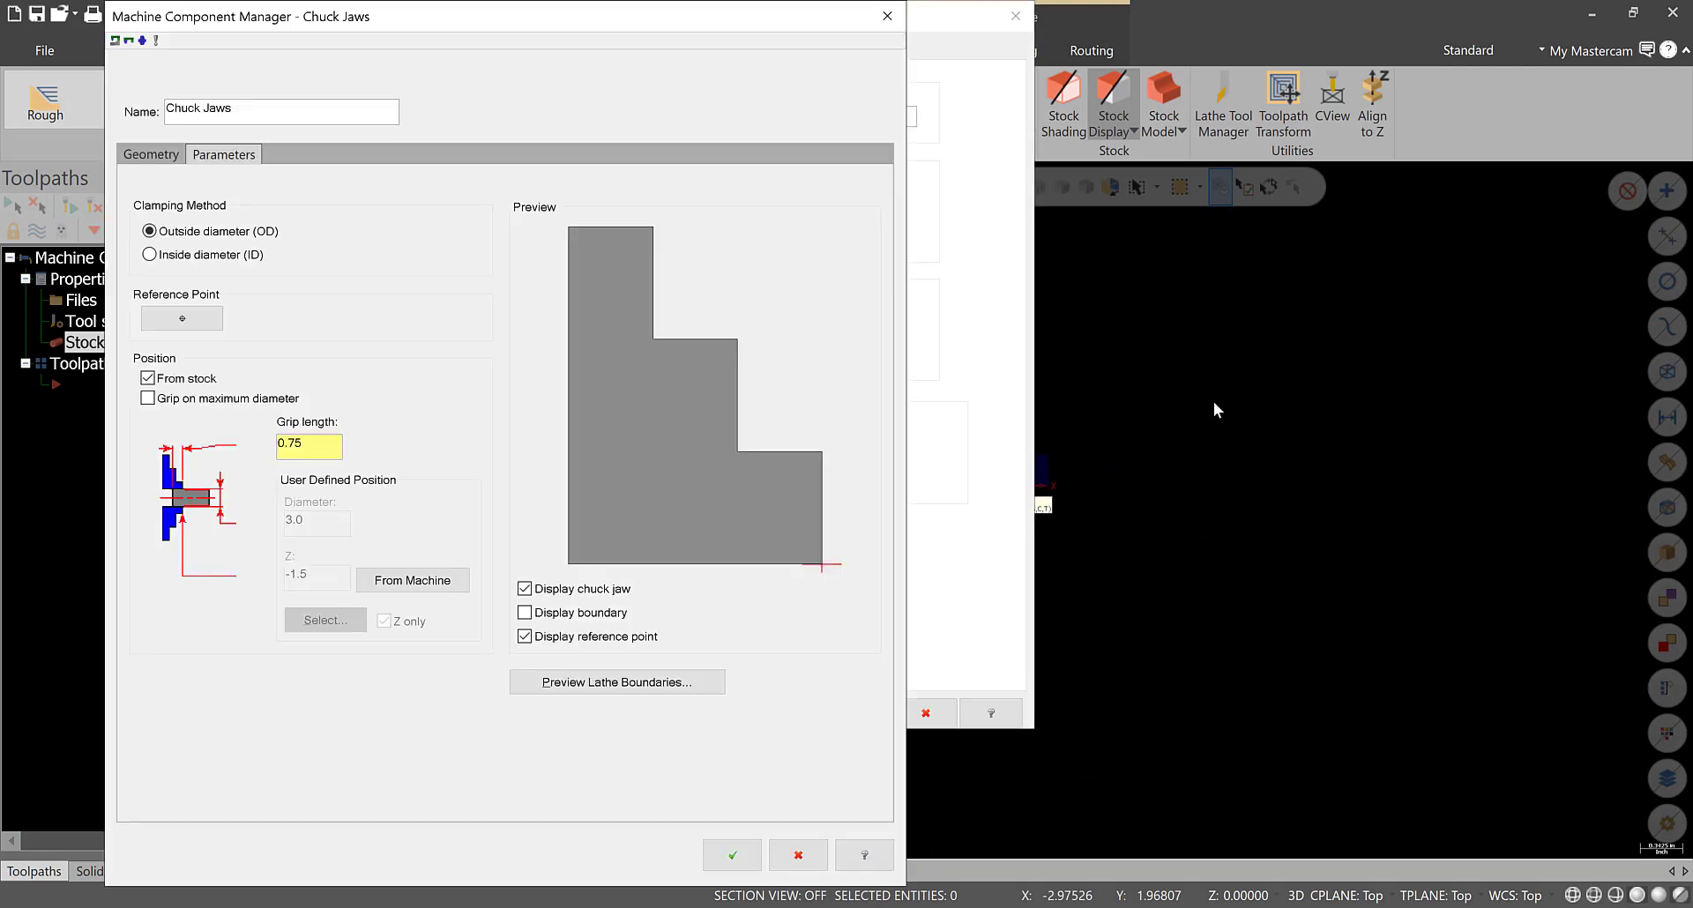
pyautogui.click(736, 857)
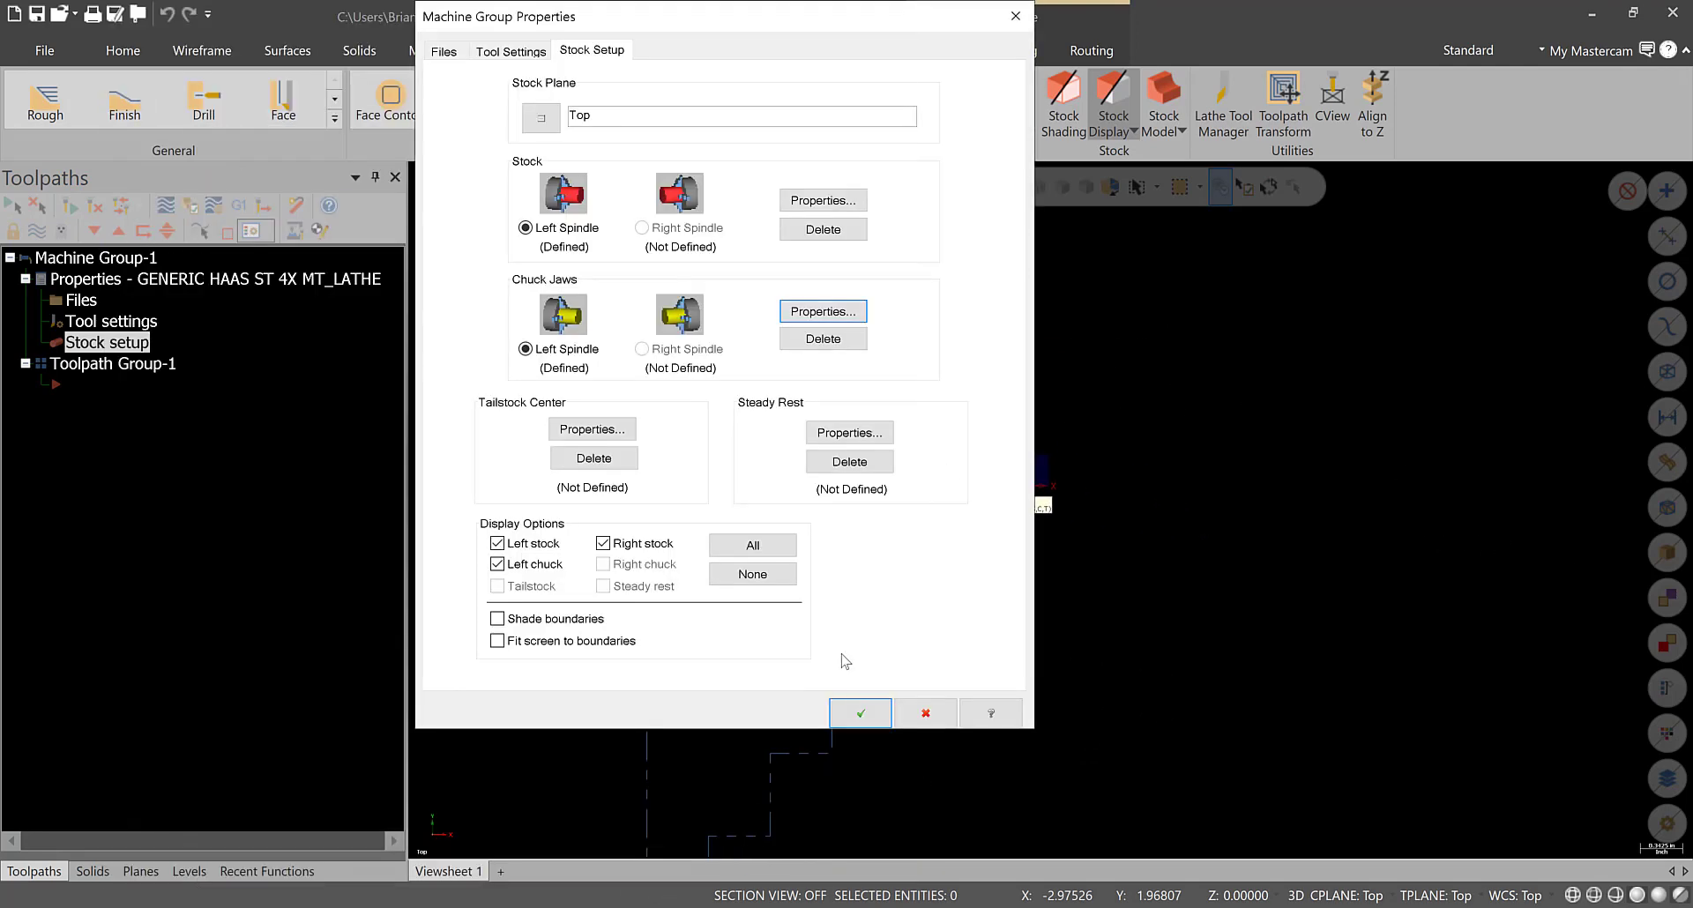
pyautogui.click(859, 711)
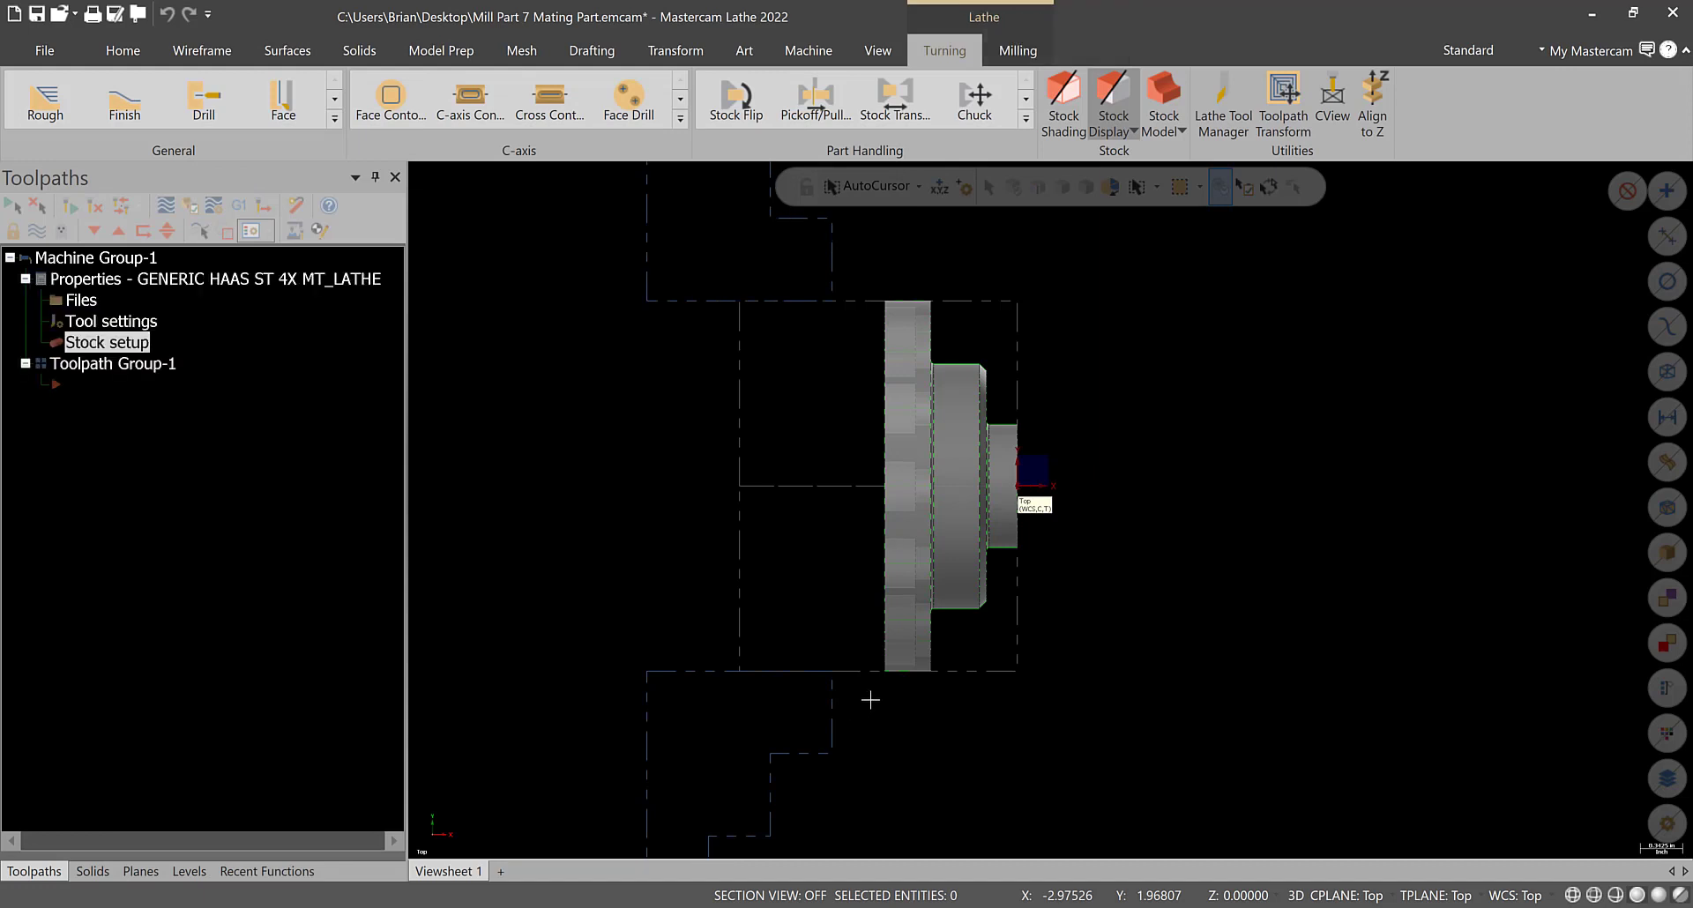
# - Examine the gap between the chuck jaws and the part's large flange within the stock outline
pyautogui.scroll(-3, 859, 323)
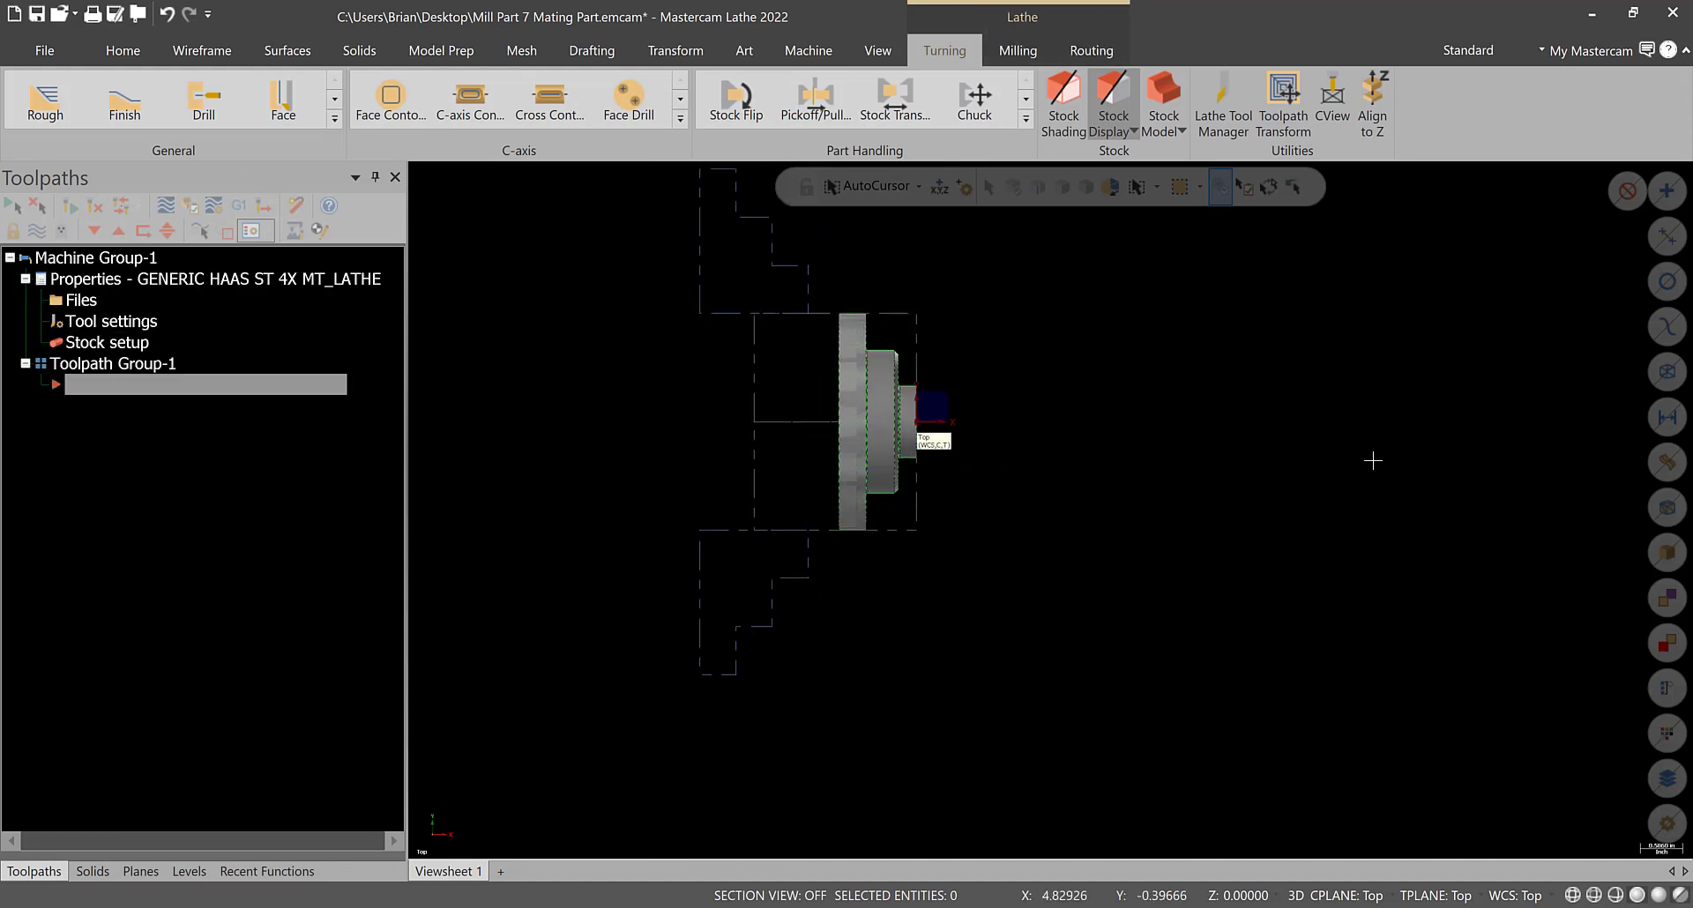
pyautogui.scroll(2, 1372, 460)
pyautogui.scroll(-2, 1352, 450)
pyautogui.scroll(2, 931, 300)
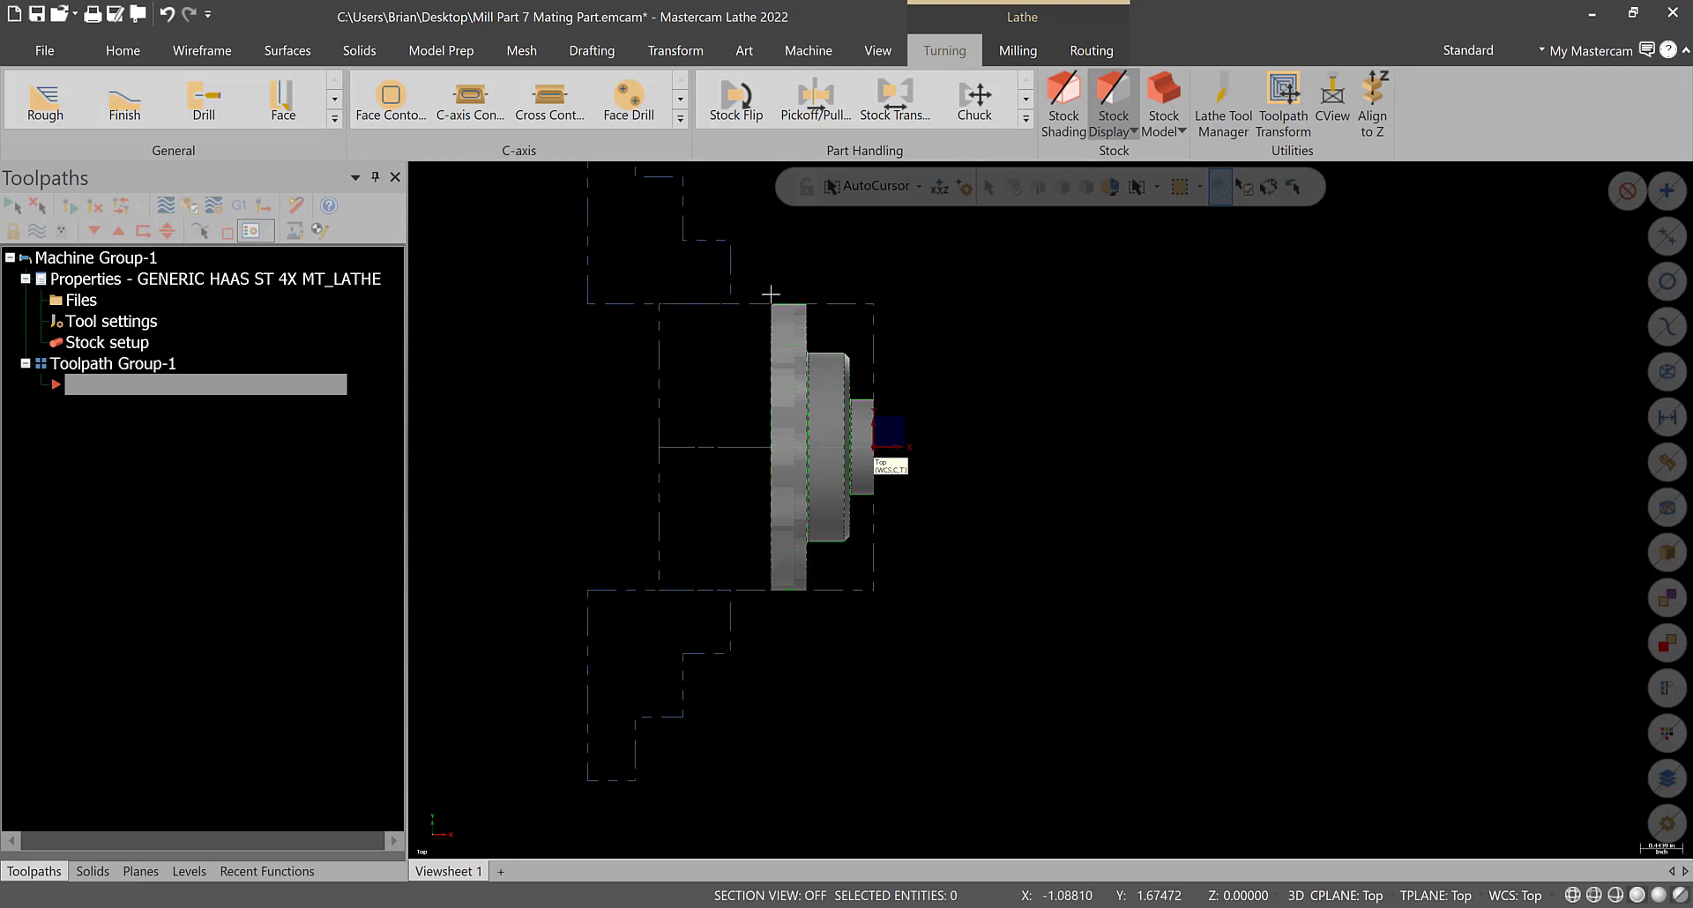
pyautogui.scroll(1, 771, 293)
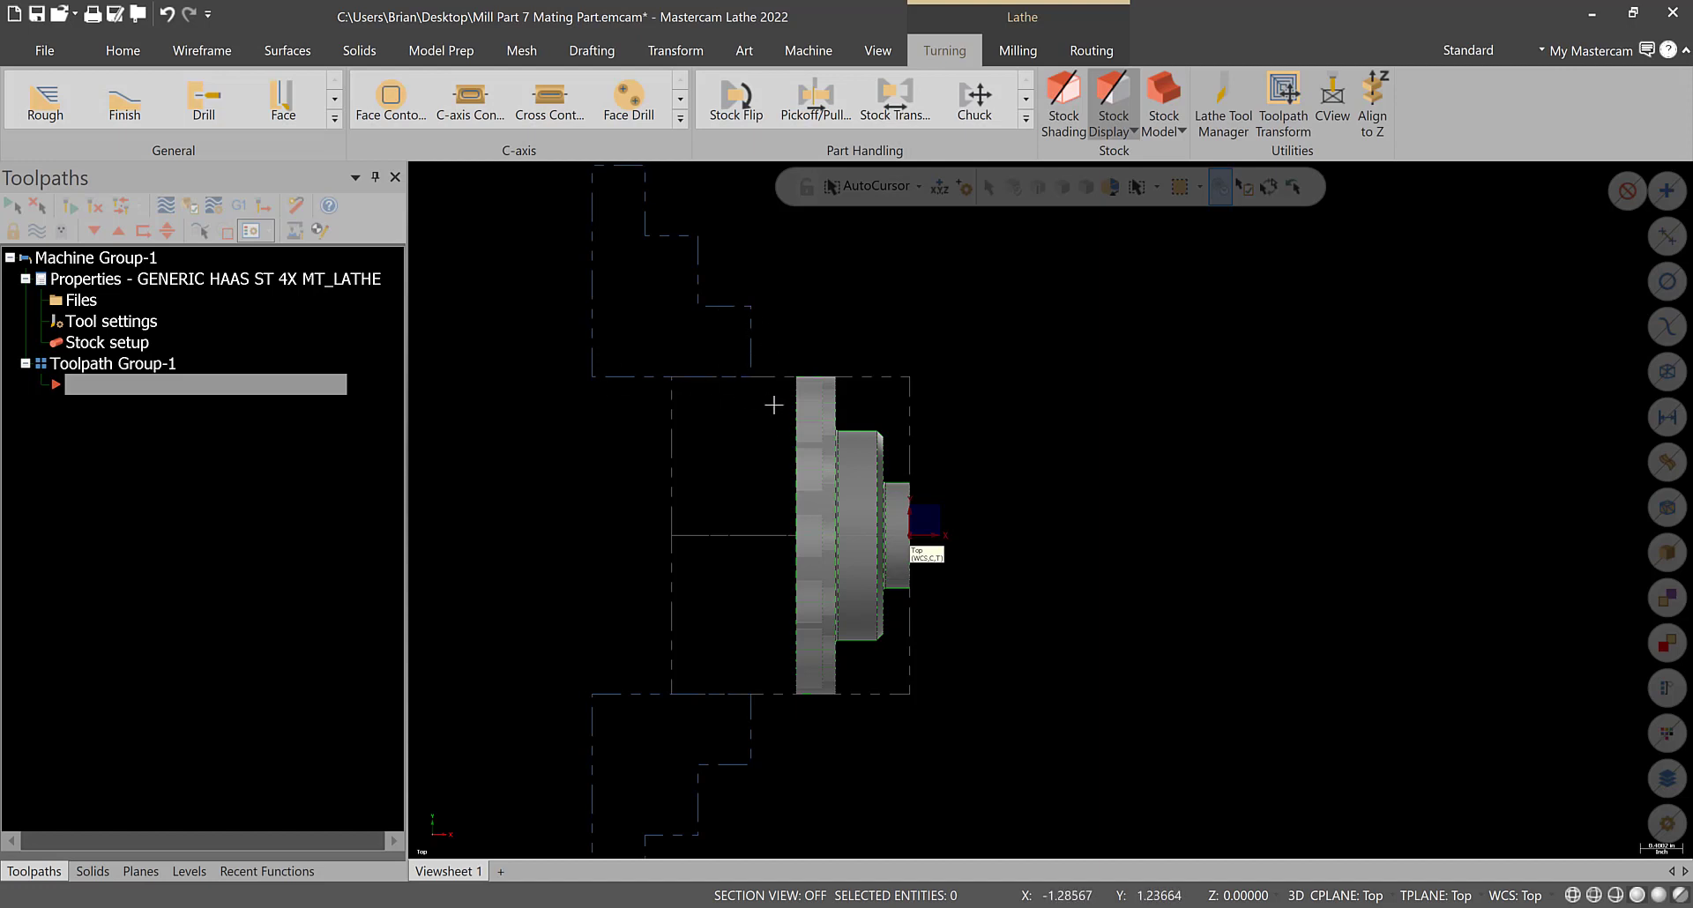
pyautogui.scroll(-2, 775, 404)
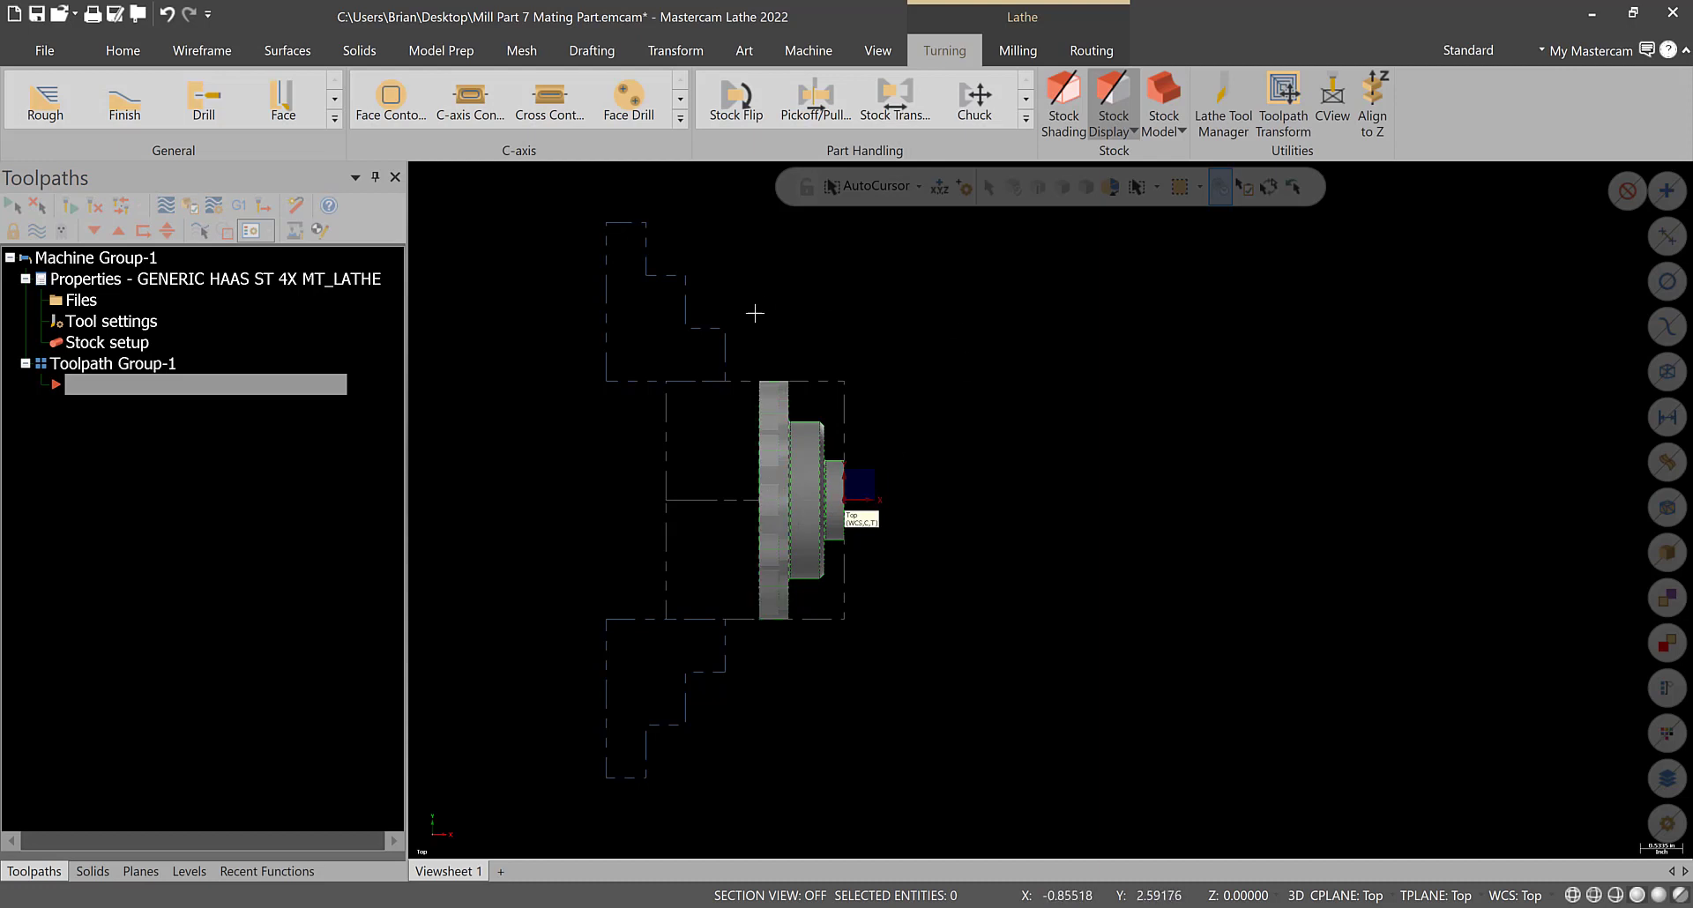
pyautogui.scroll(1, 914, 548)
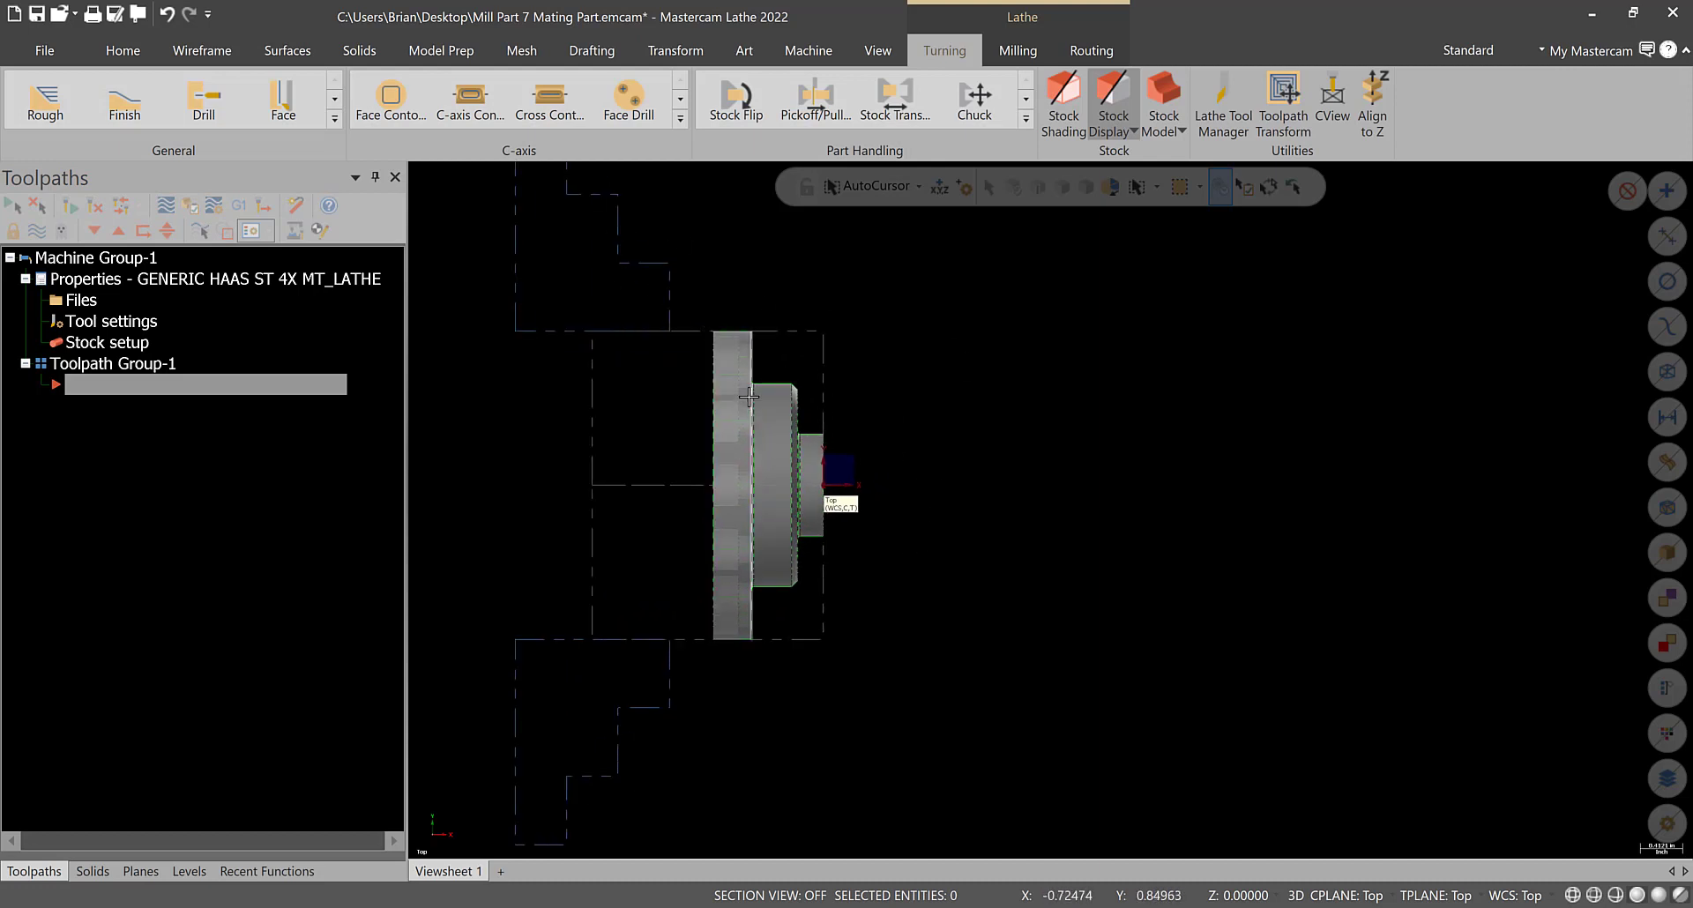
# - Rename the toolpath group as OP 1
pyautogui.click(140, 370)
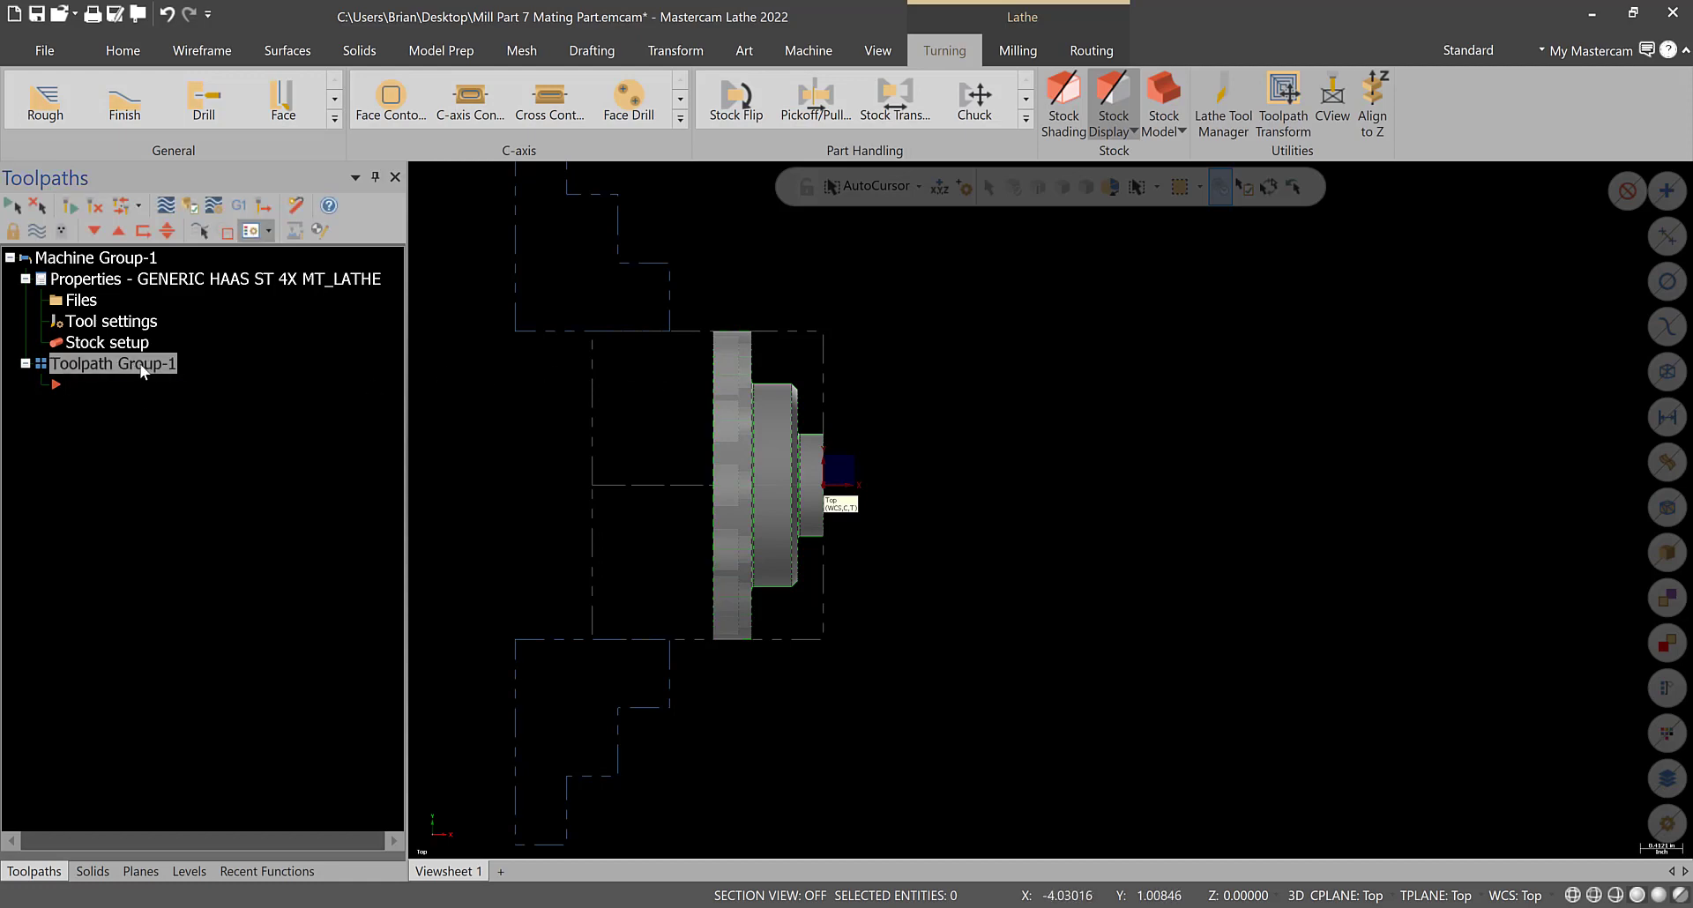
pyautogui.click(141, 370)
pyautogui.write('t')
pyautogui.write('P 1')
pyautogui.press('Return')
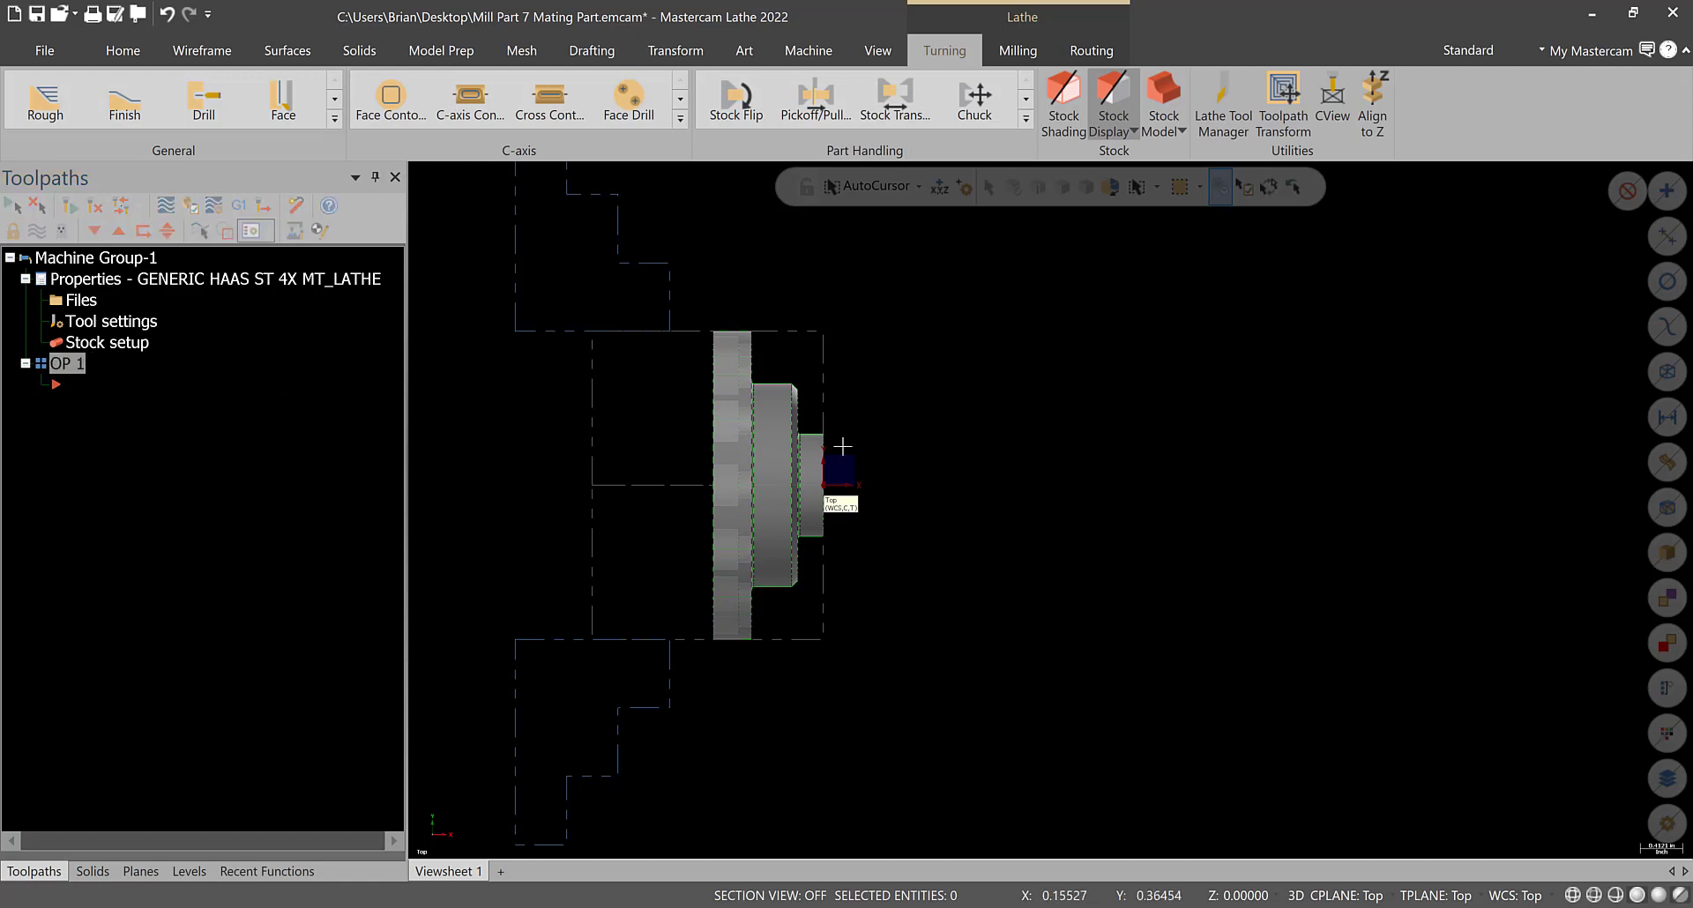
# - Start a lathe Face toolpath and pick library tool T0101 R0.0313 OD ROUGH RIGHT - 80 DEG
pyautogui.click(294, 115)
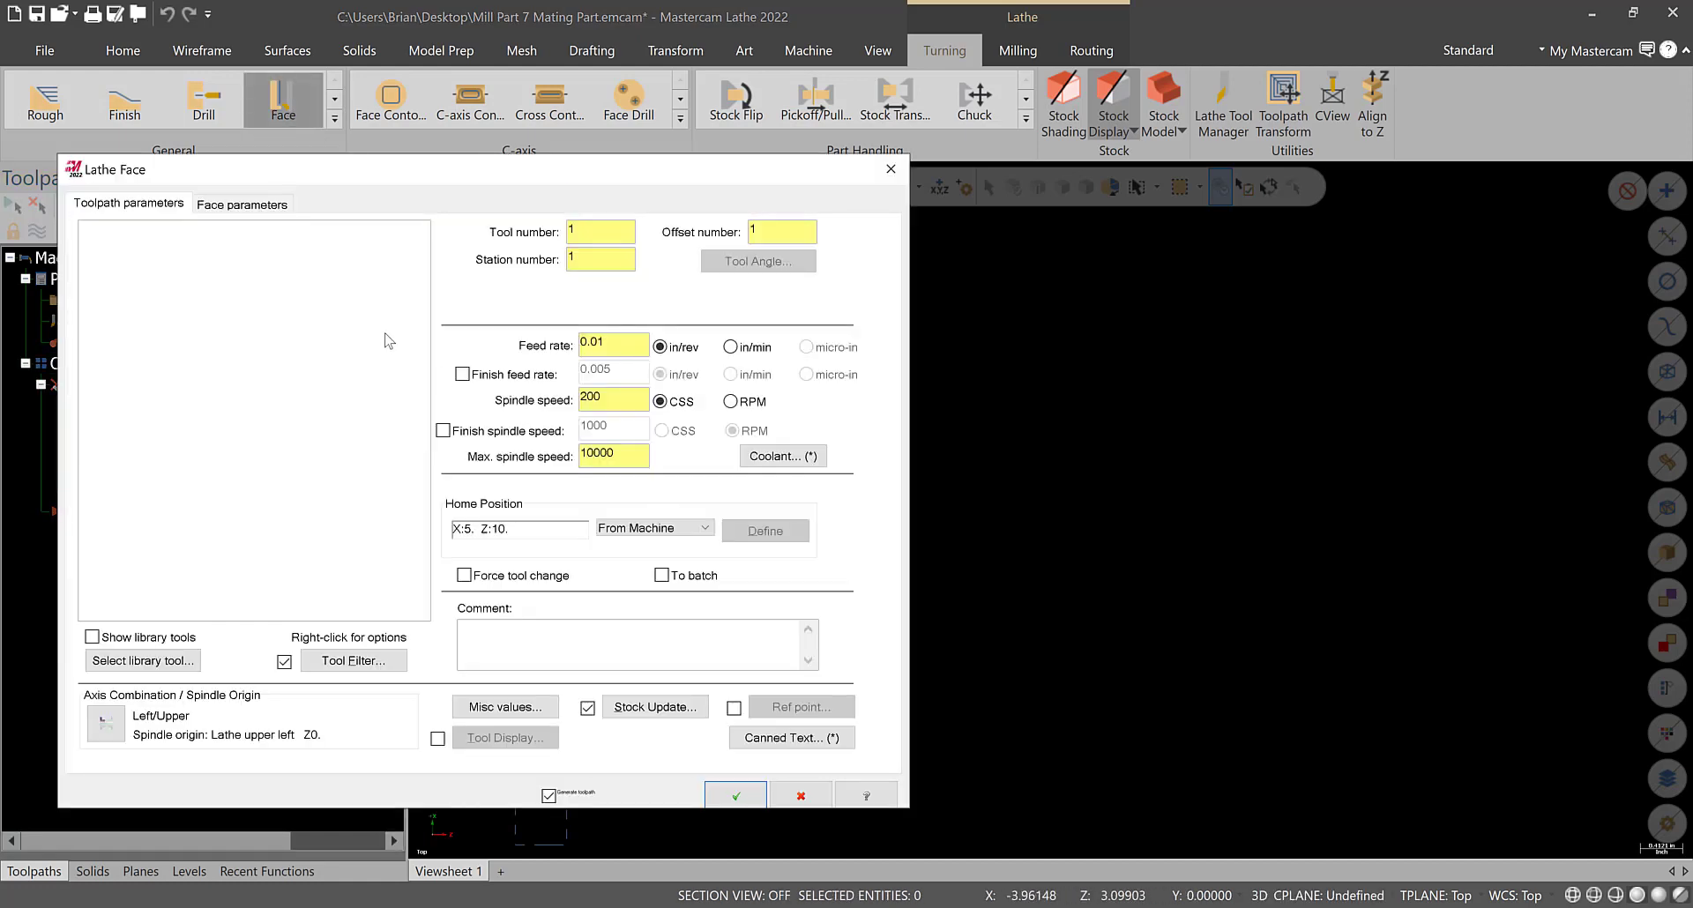
pyautogui.click(175, 661)
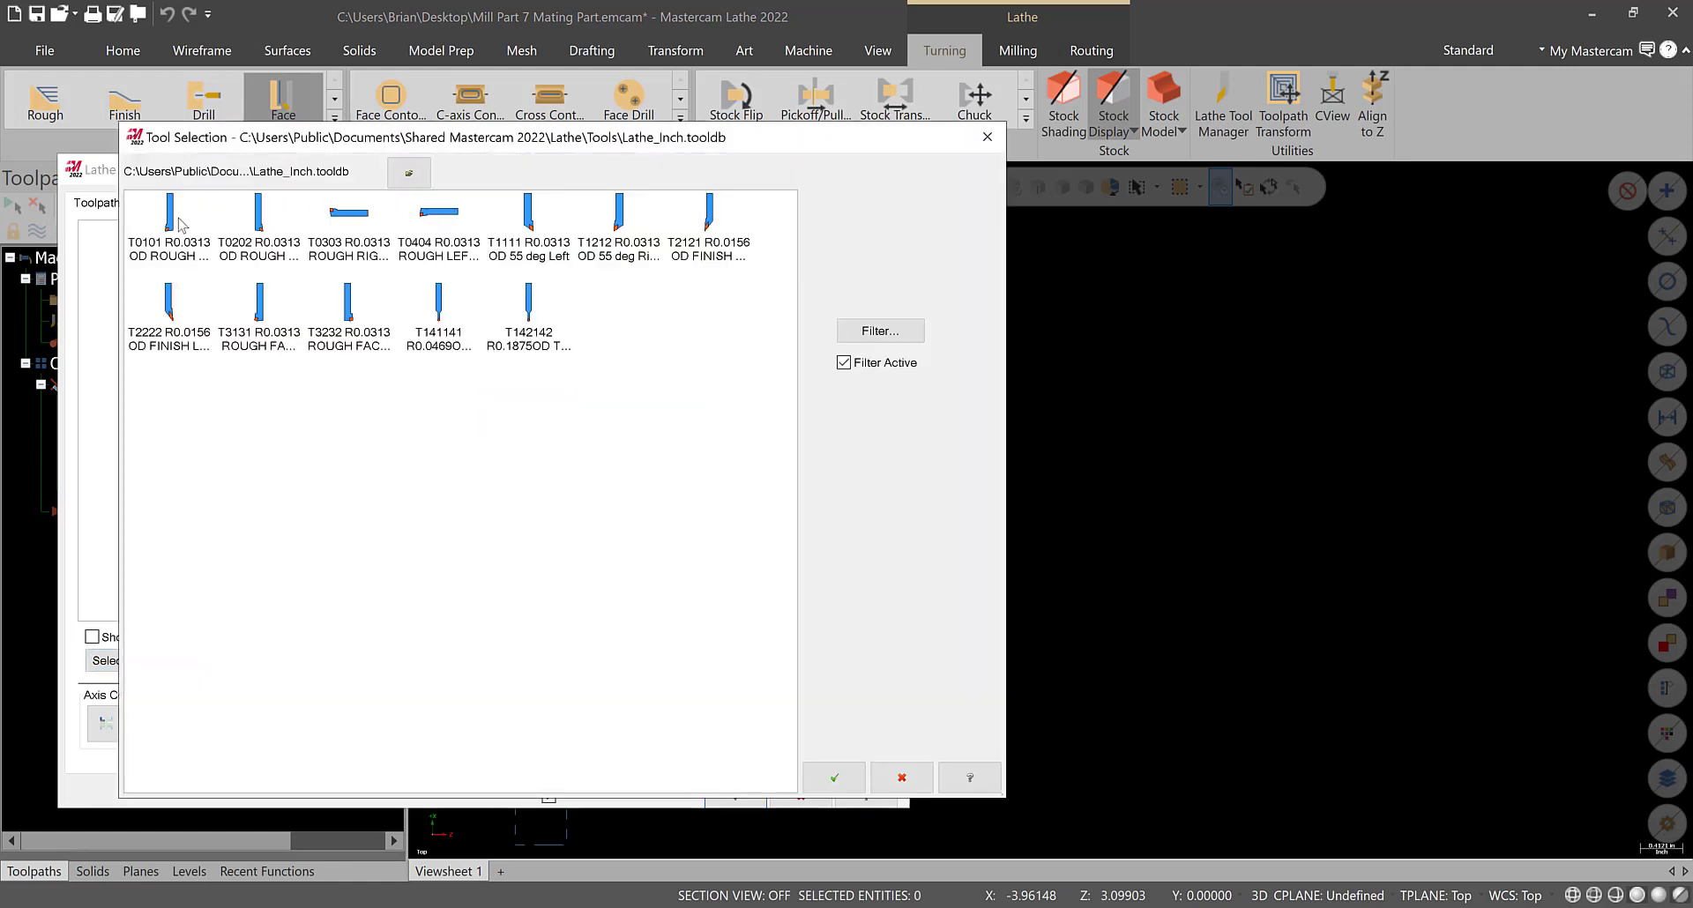
pyautogui.click(160, 276)
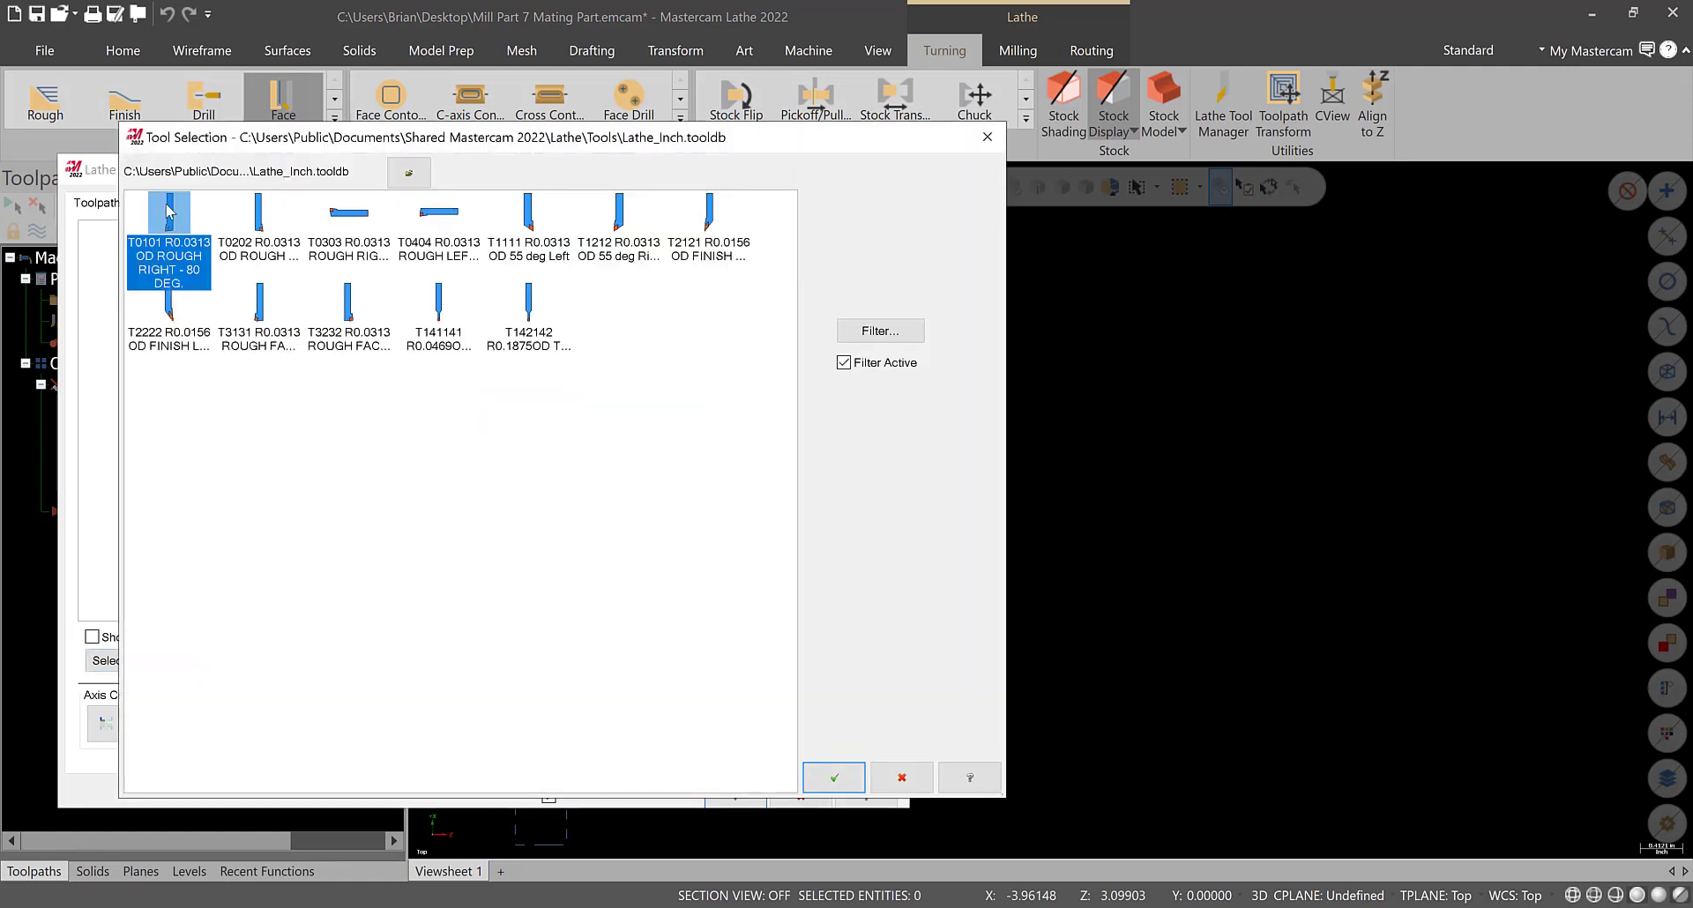
pyautogui.click(834, 776)
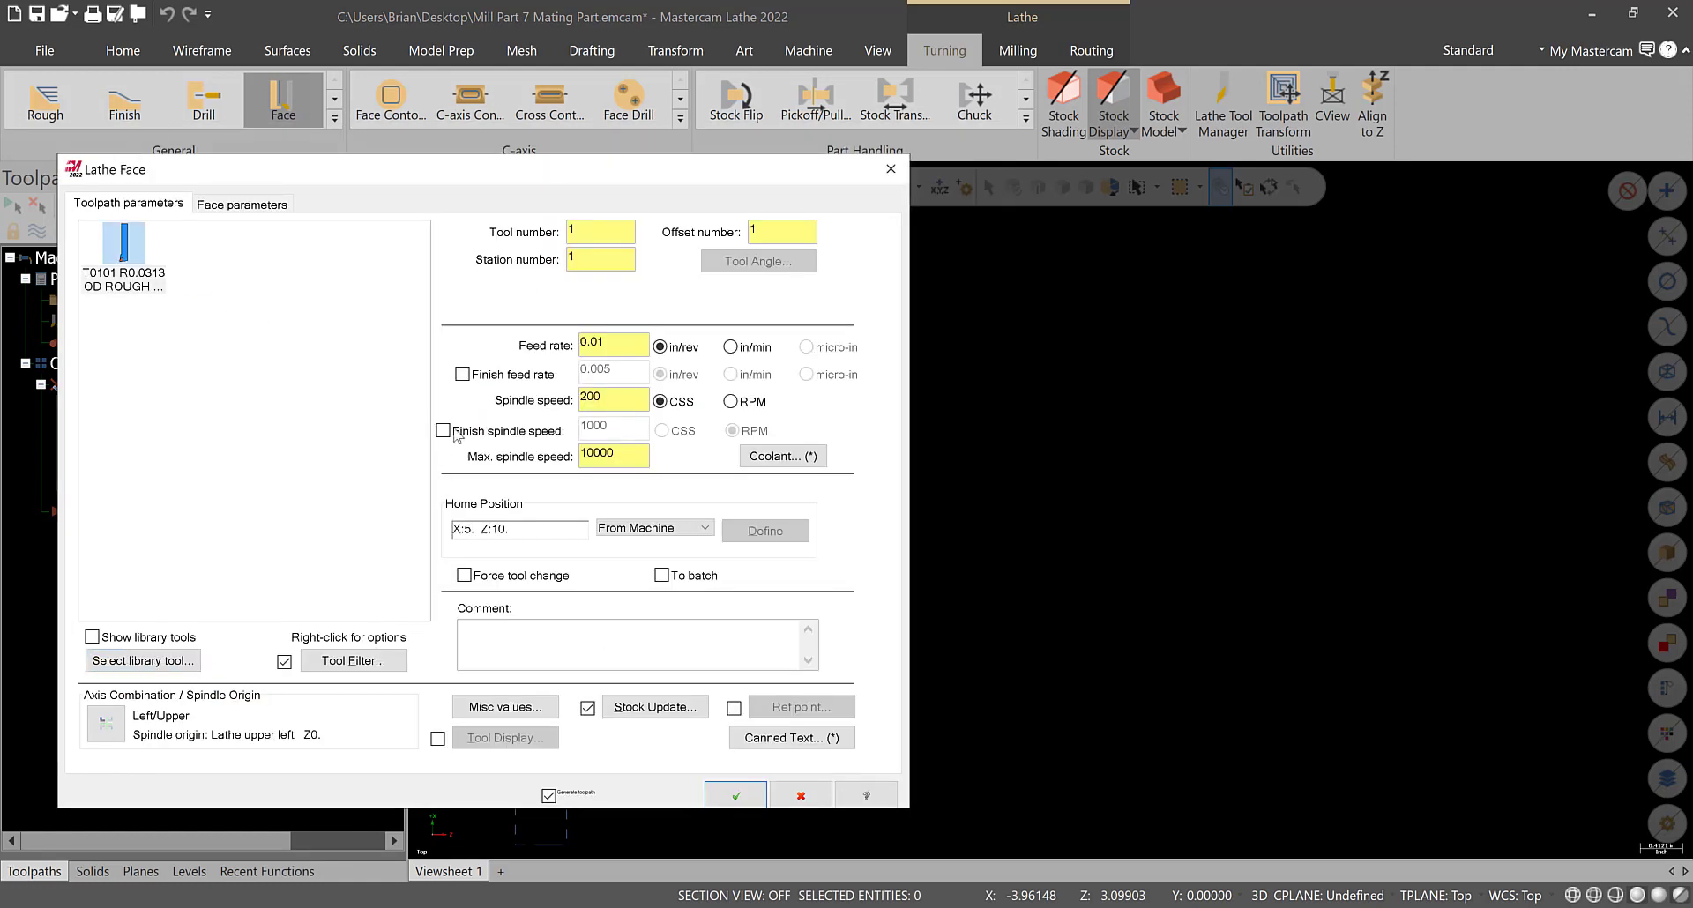
# - Set the facing spindle speed to 500 CSS with a maximum of 2000, and turn flood coolant on
pyautogui.click(628, 346)
pyautogui.press('Tab')
pyautogui.write('5')
pyautogui.doubleClick(607, 456)
pyautogui.write('200')
pyautogui.click(783, 456)
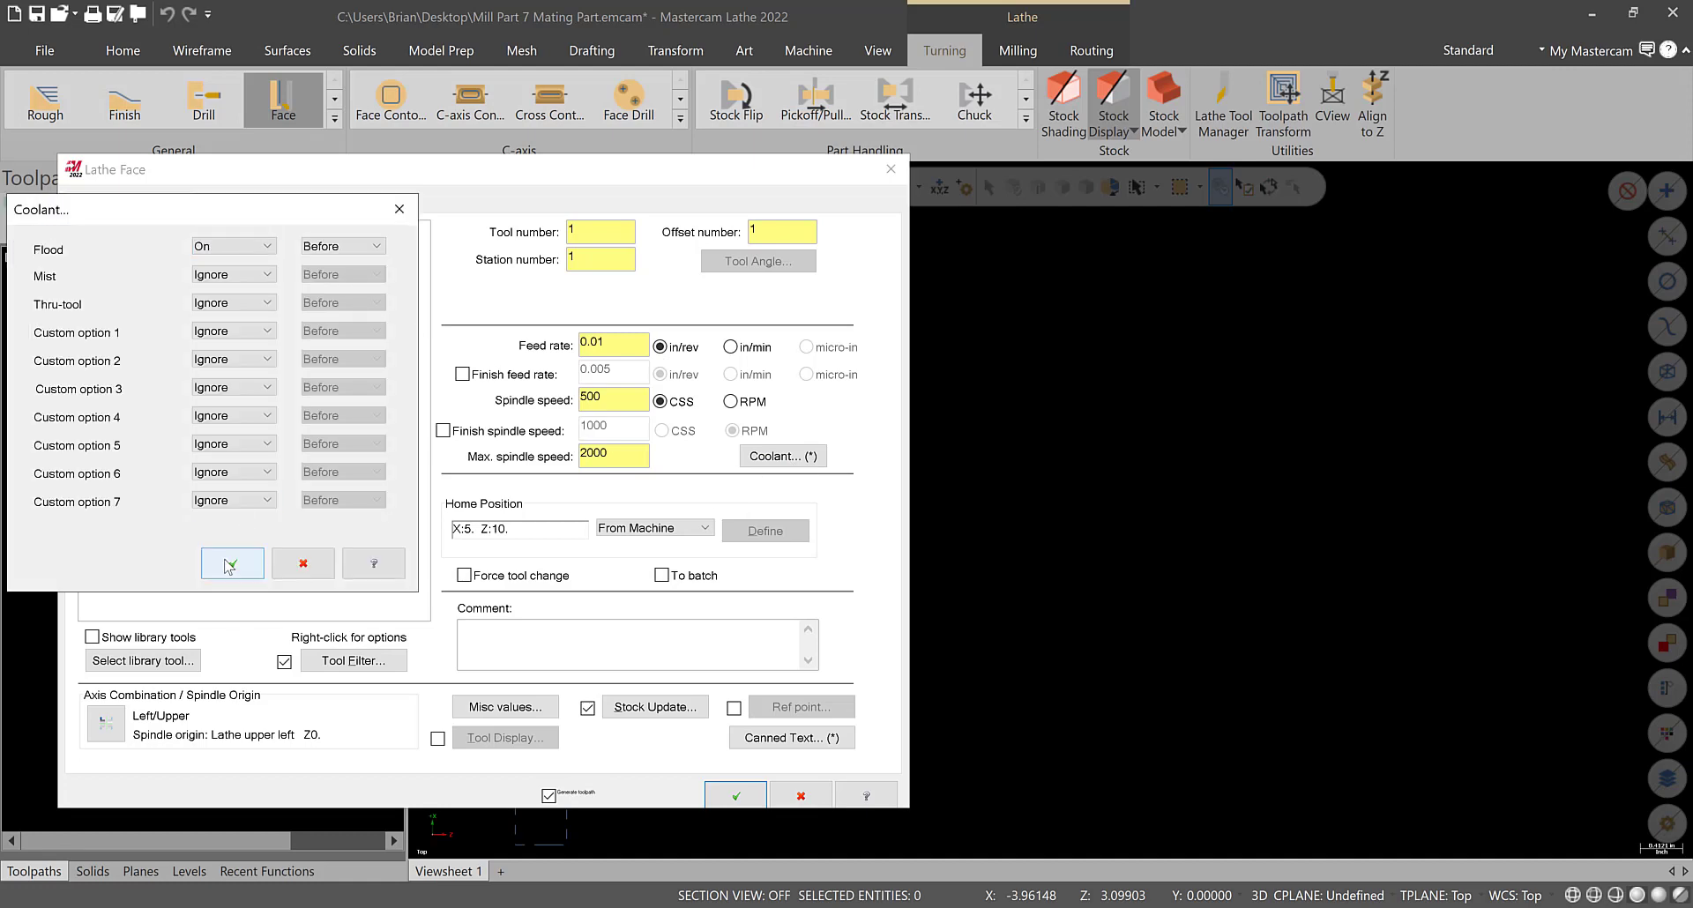
pyautogui.click(228, 567)
# - Review the face parameters, generate the Lathe Face toolpath and collapse its operation in the tree
pyautogui.click(242, 204)
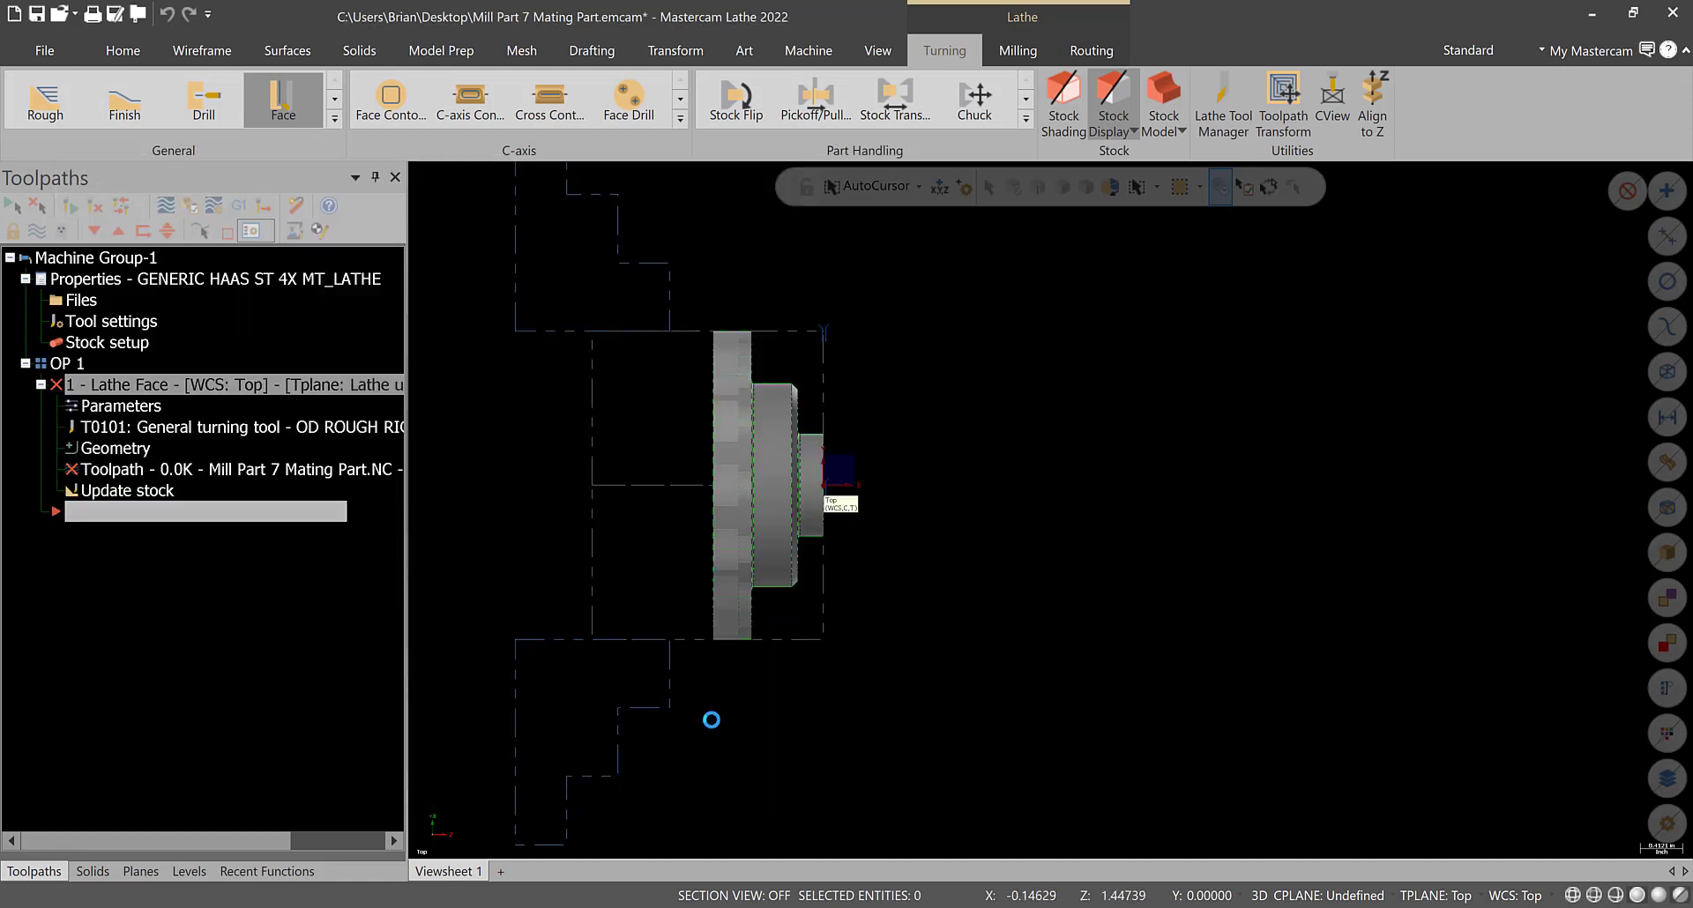
pyautogui.click(736, 796)
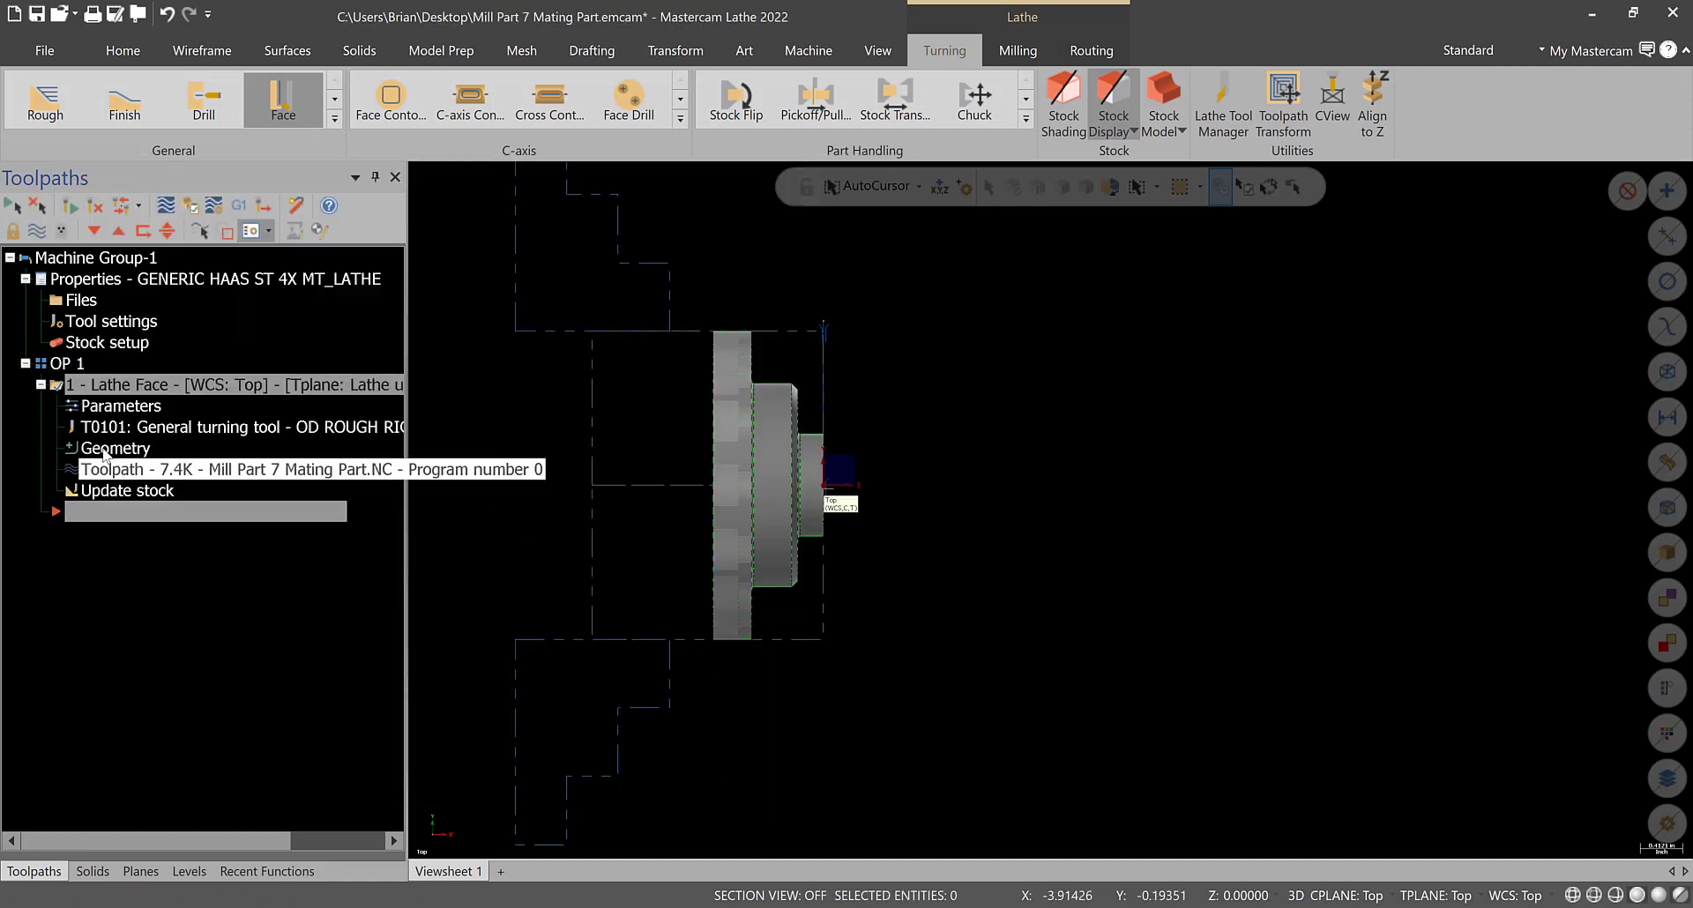
pyautogui.click(41, 384)
# - Save the part file on the Desktop as LIVE TOOLING EXAMPLE
pyautogui.click(39, 14)
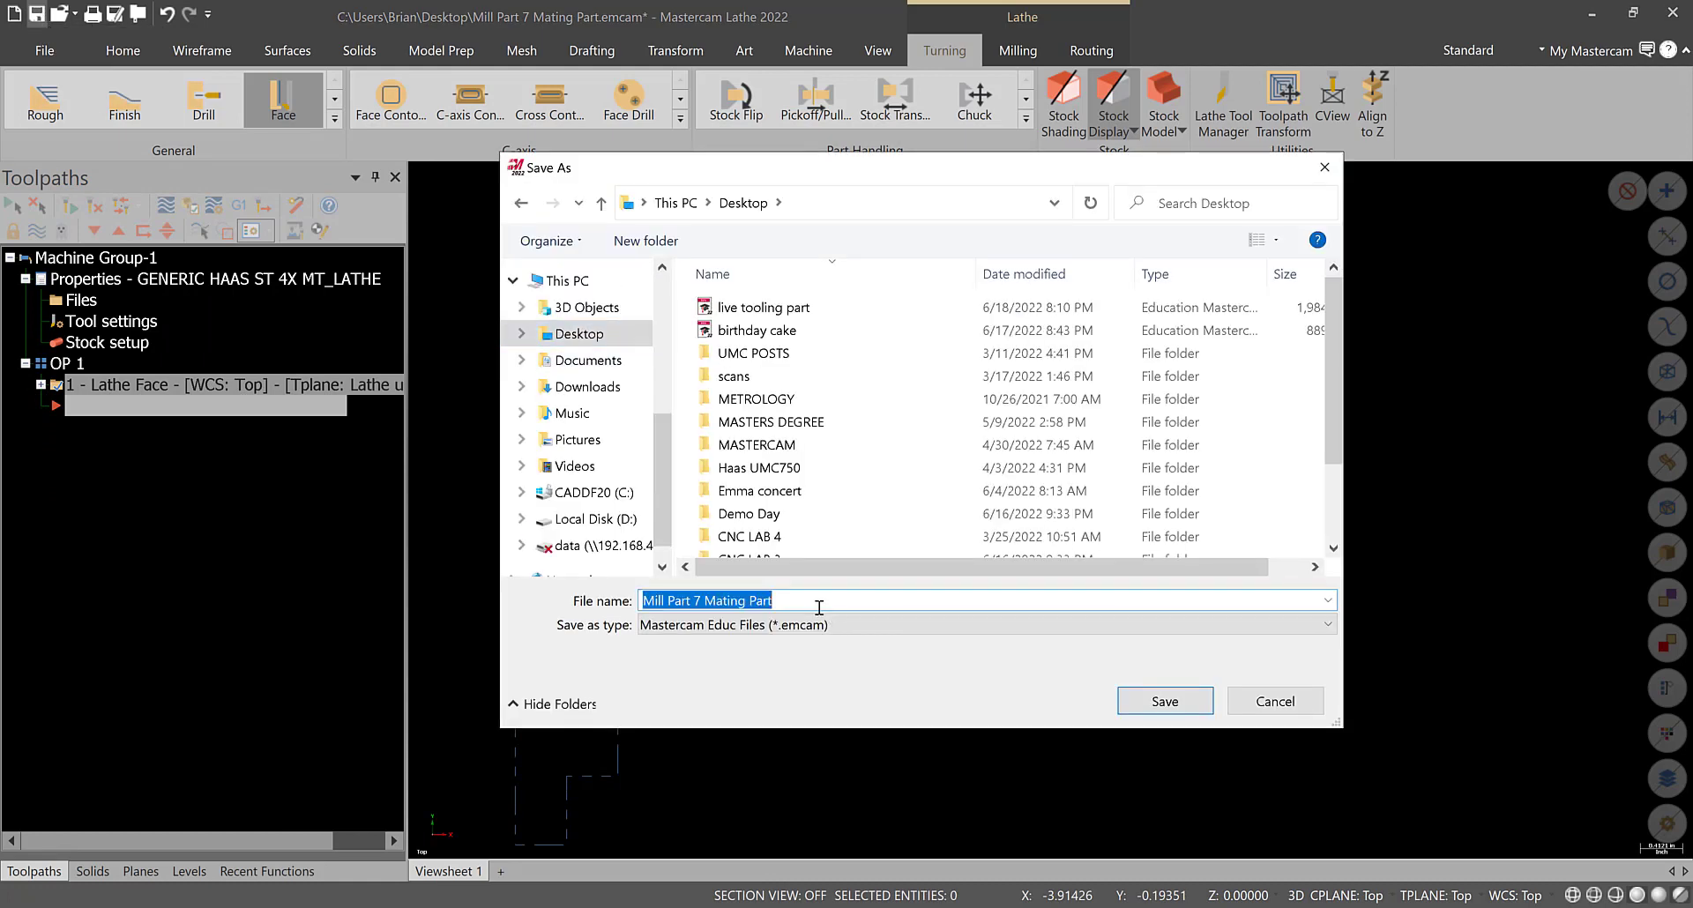
pyautogui.write('Li')
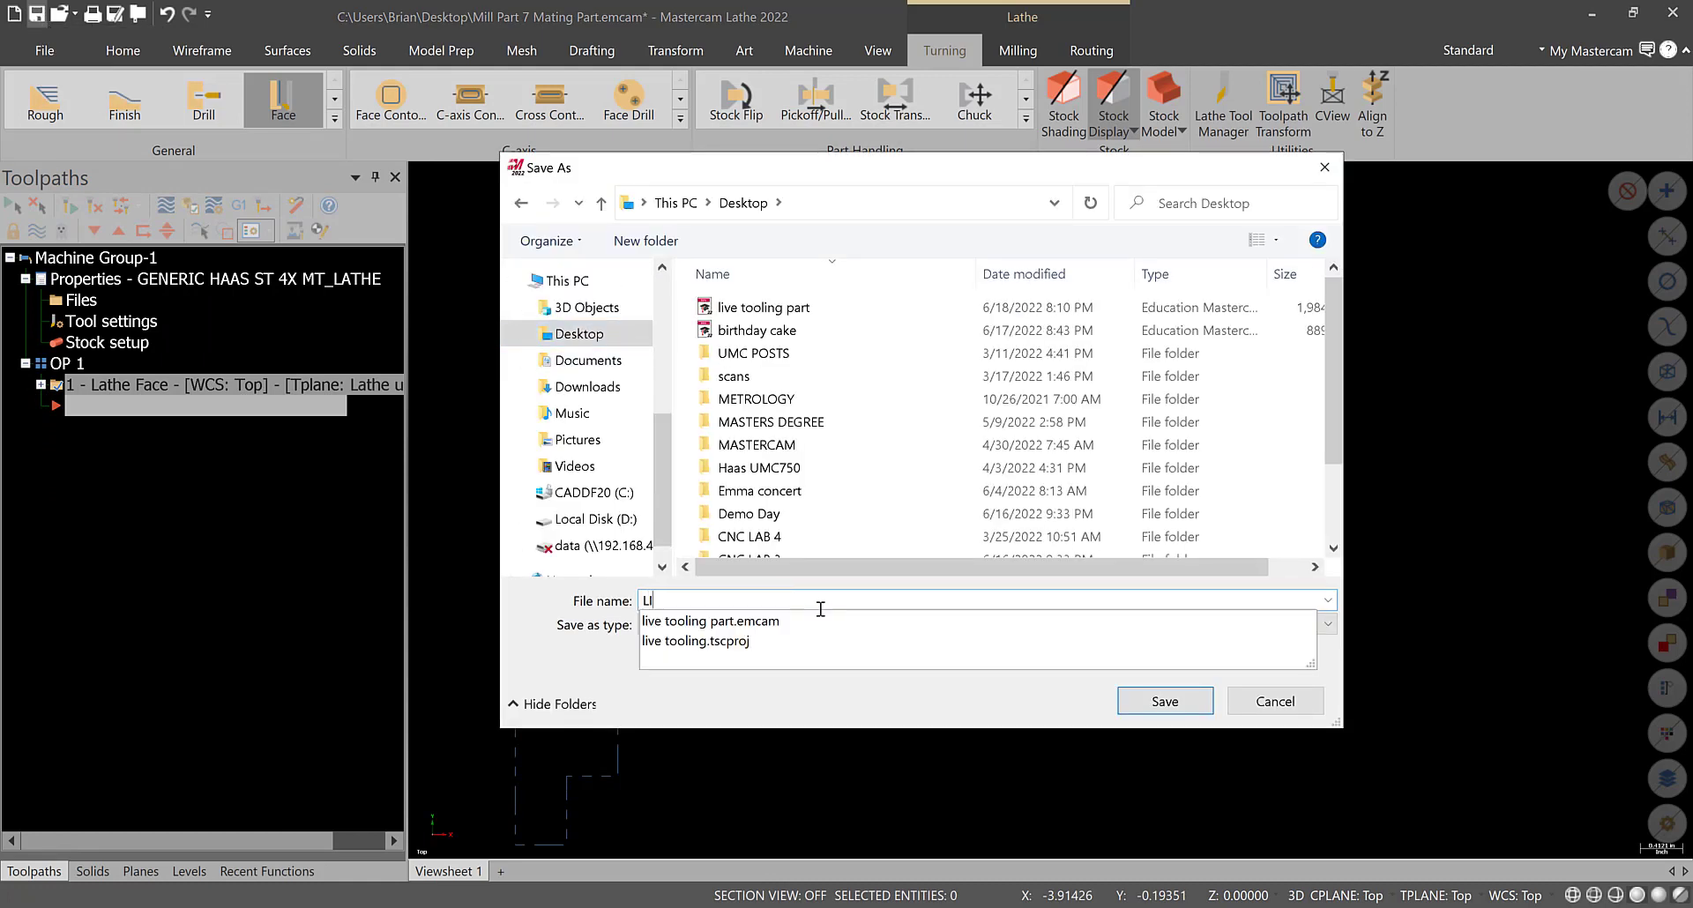
pyautogui.write('VE TOOLING EXAMPLE')
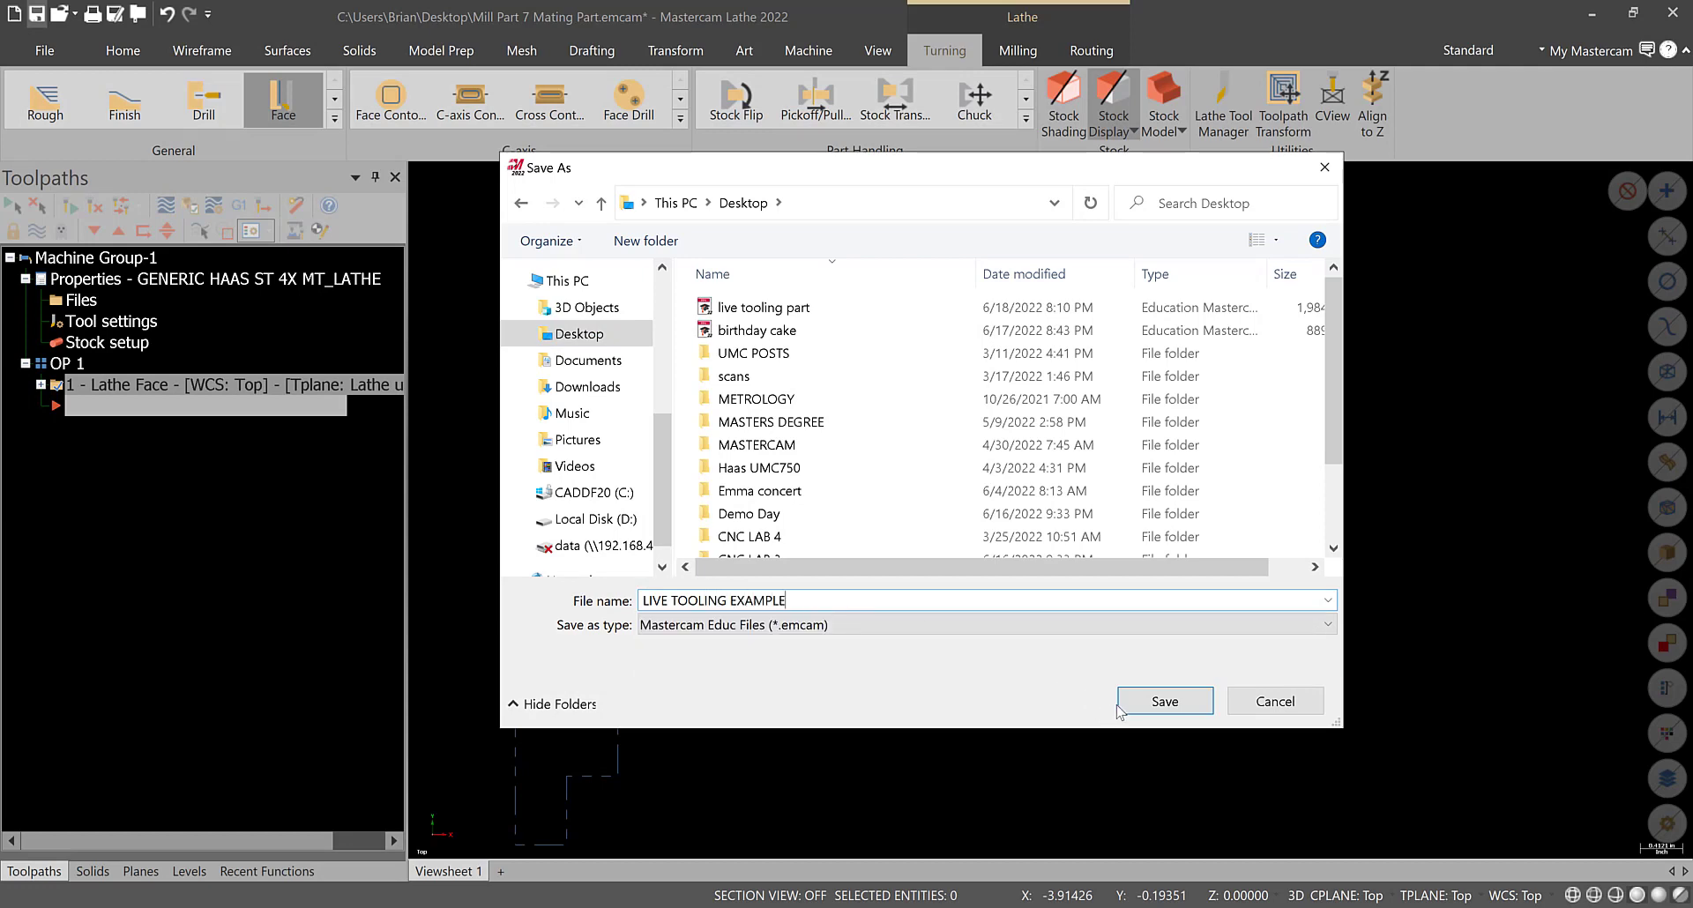
pyautogui.click(1120, 705)
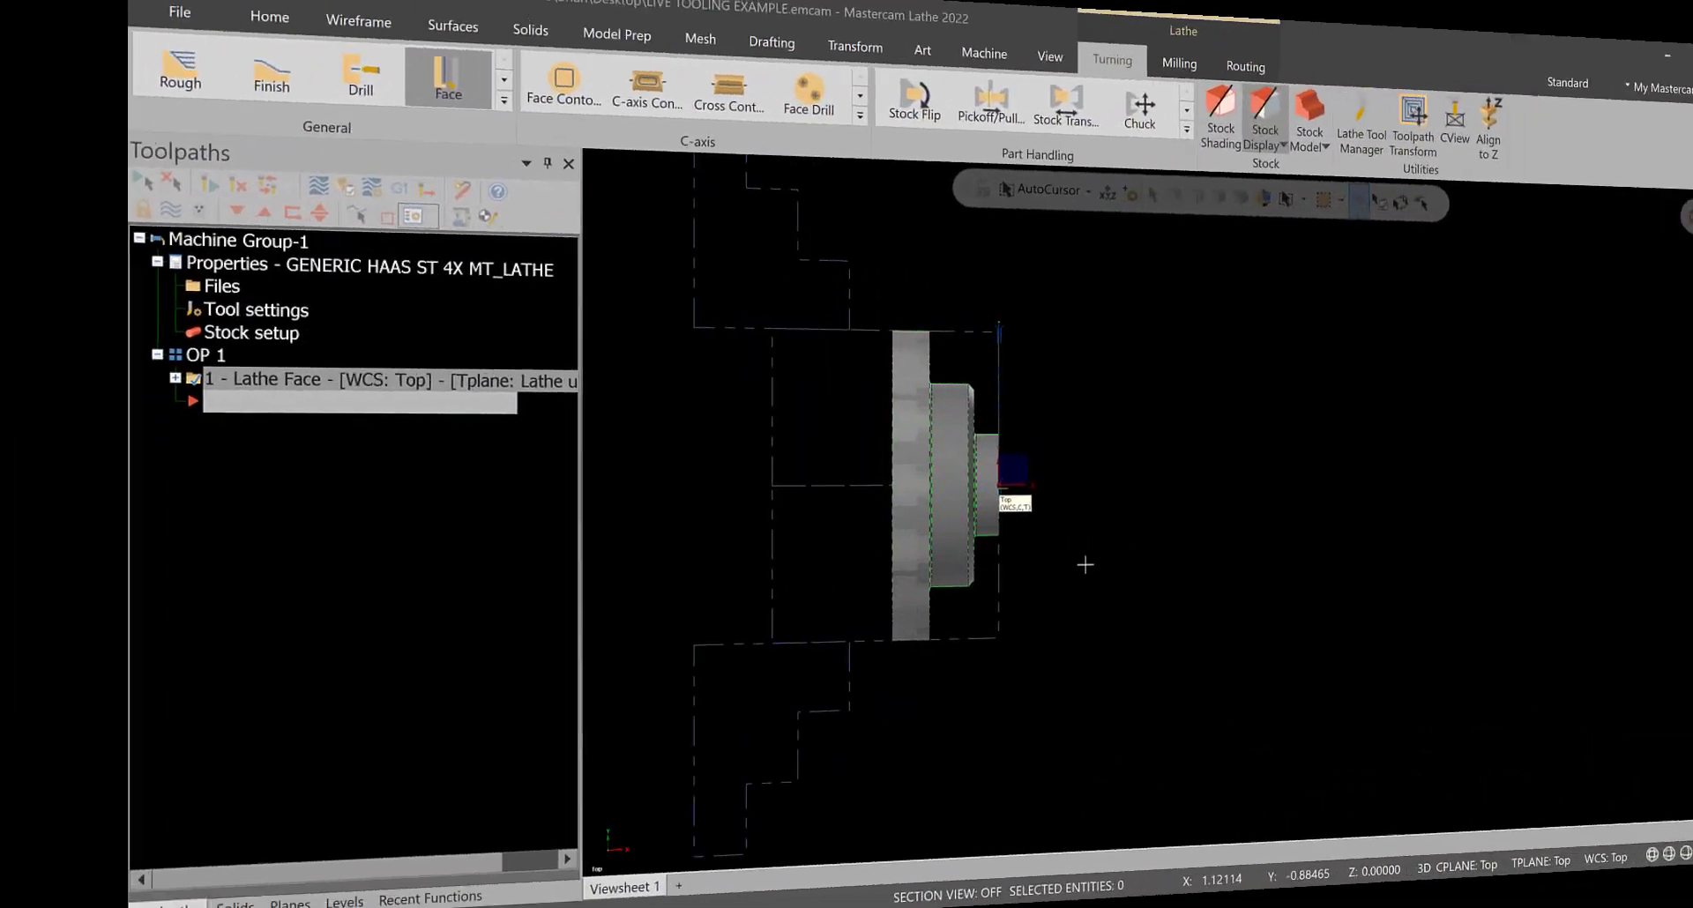
# - Add a 0.015 constant radius fillet to the front edge of the small boss and the front outer edge of the flange
pyautogui.scroll(8, 1085, 565)
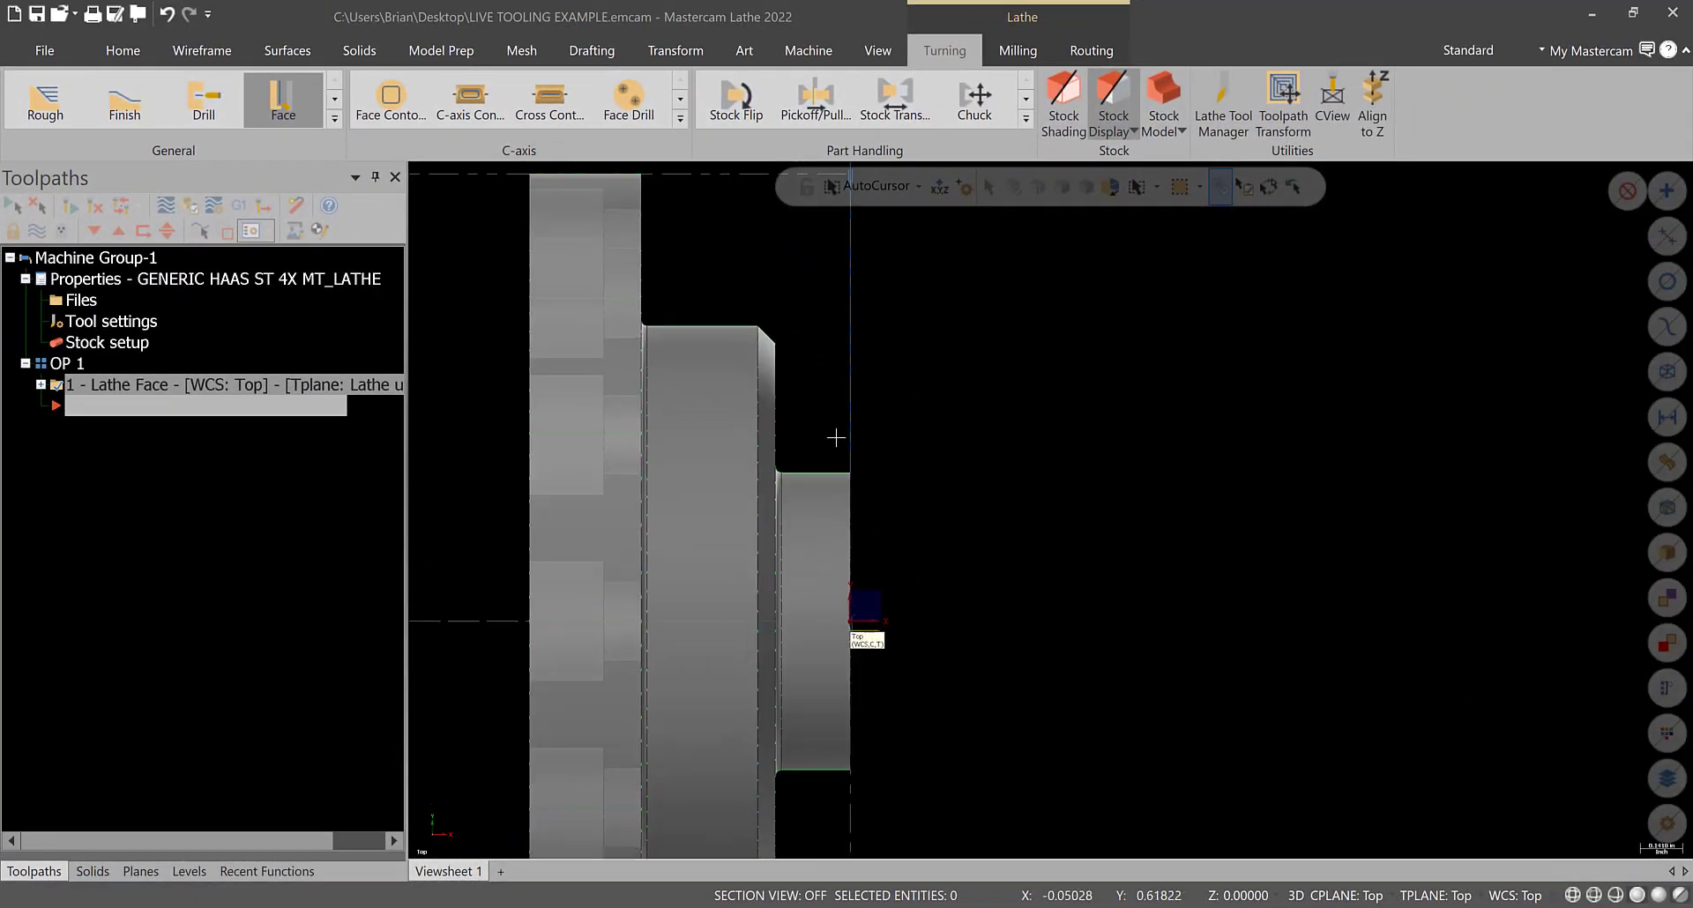
pyautogui.scroll(-6, 835, 439)
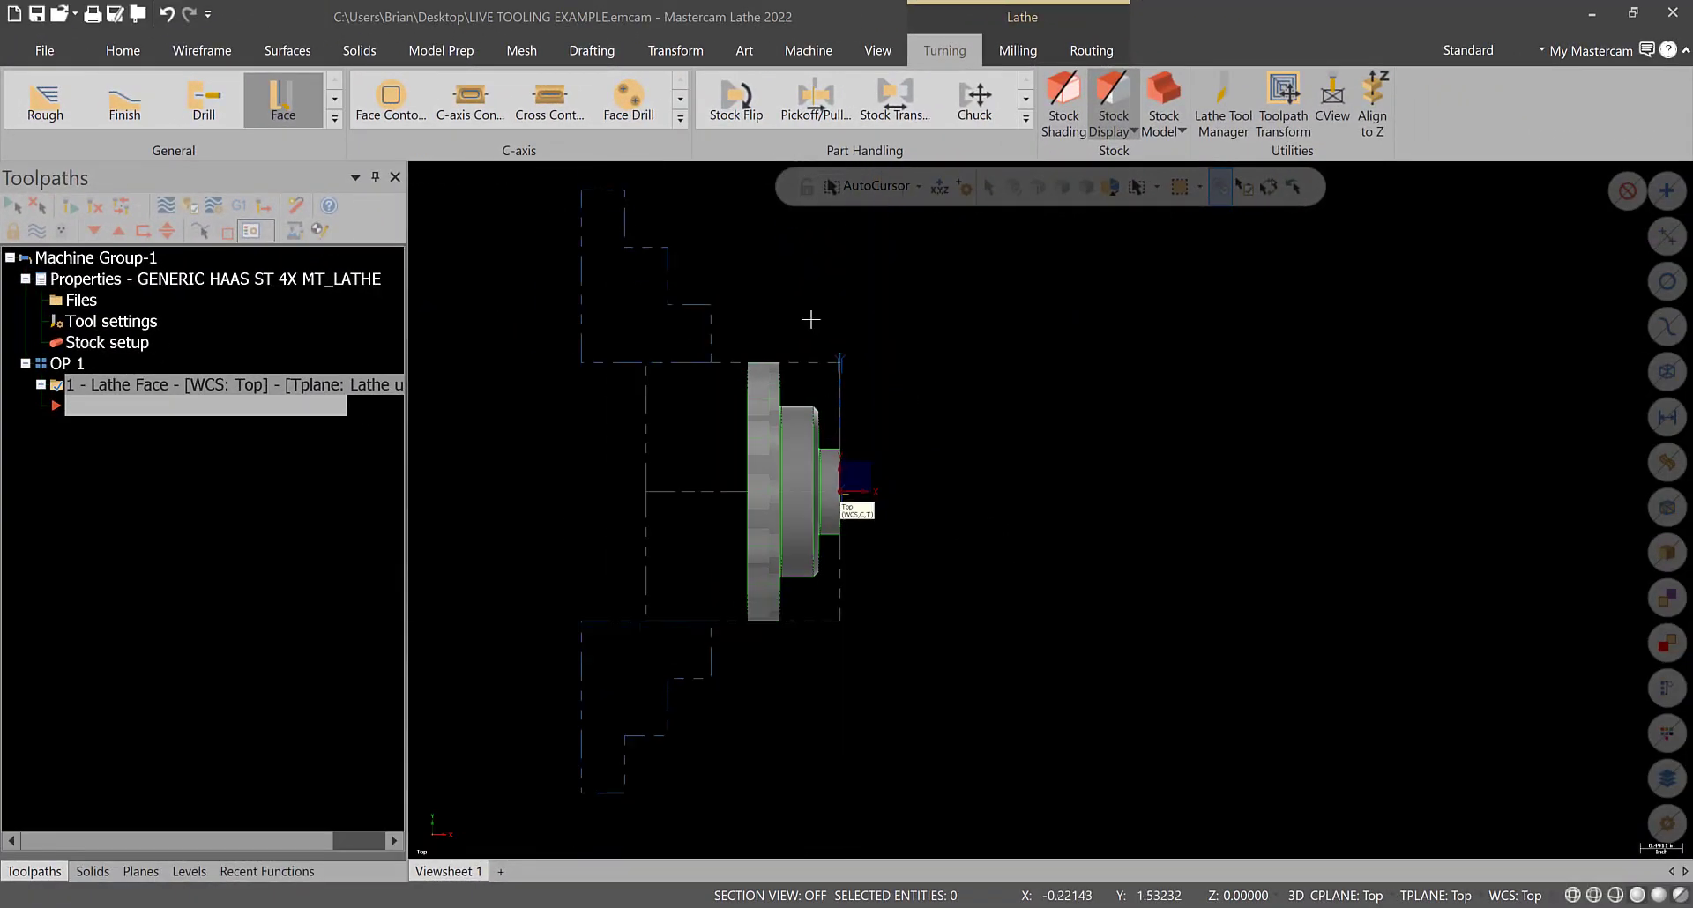
pyautogui.scroll(6, 805, 329)
pyautogui.scroll(3, 754, 353)
pyautogui.scroll(-5, 741, 344)
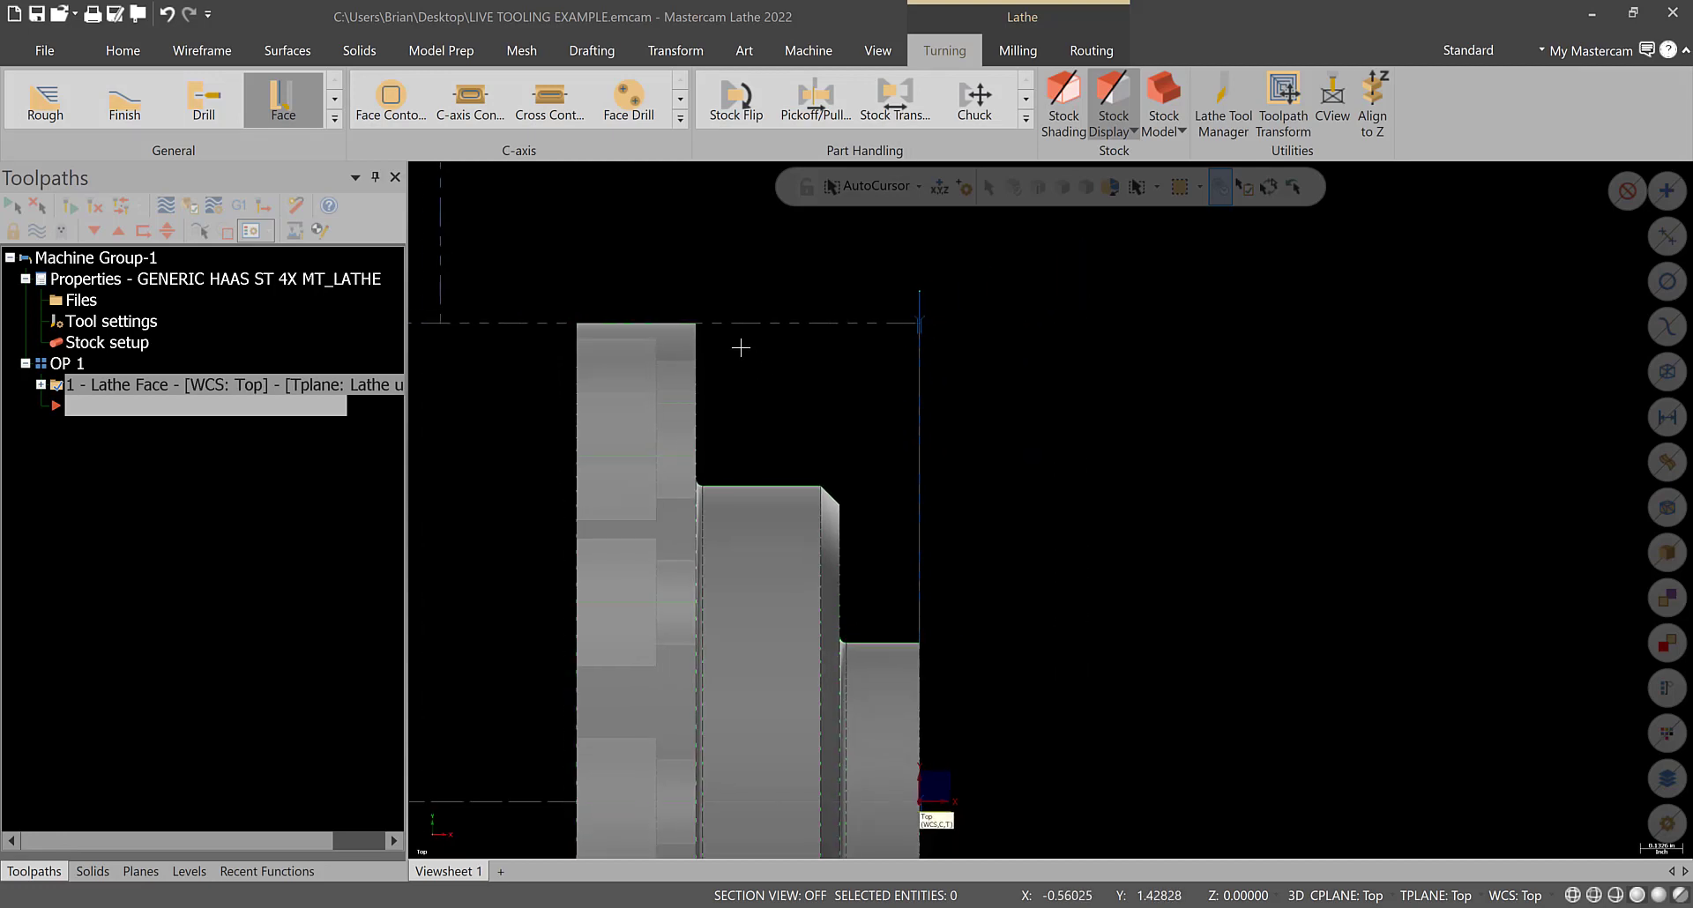
pyautogui.scroll(2, 913, 631)
pyautogui.moveTo(911, 632)
pyautogui.mouseDown(button='middle')
pyautogui.moveTo(817, 634)
pyautogui.moveTo(816, 564)
pyautogui.mouseUp(button='middle')
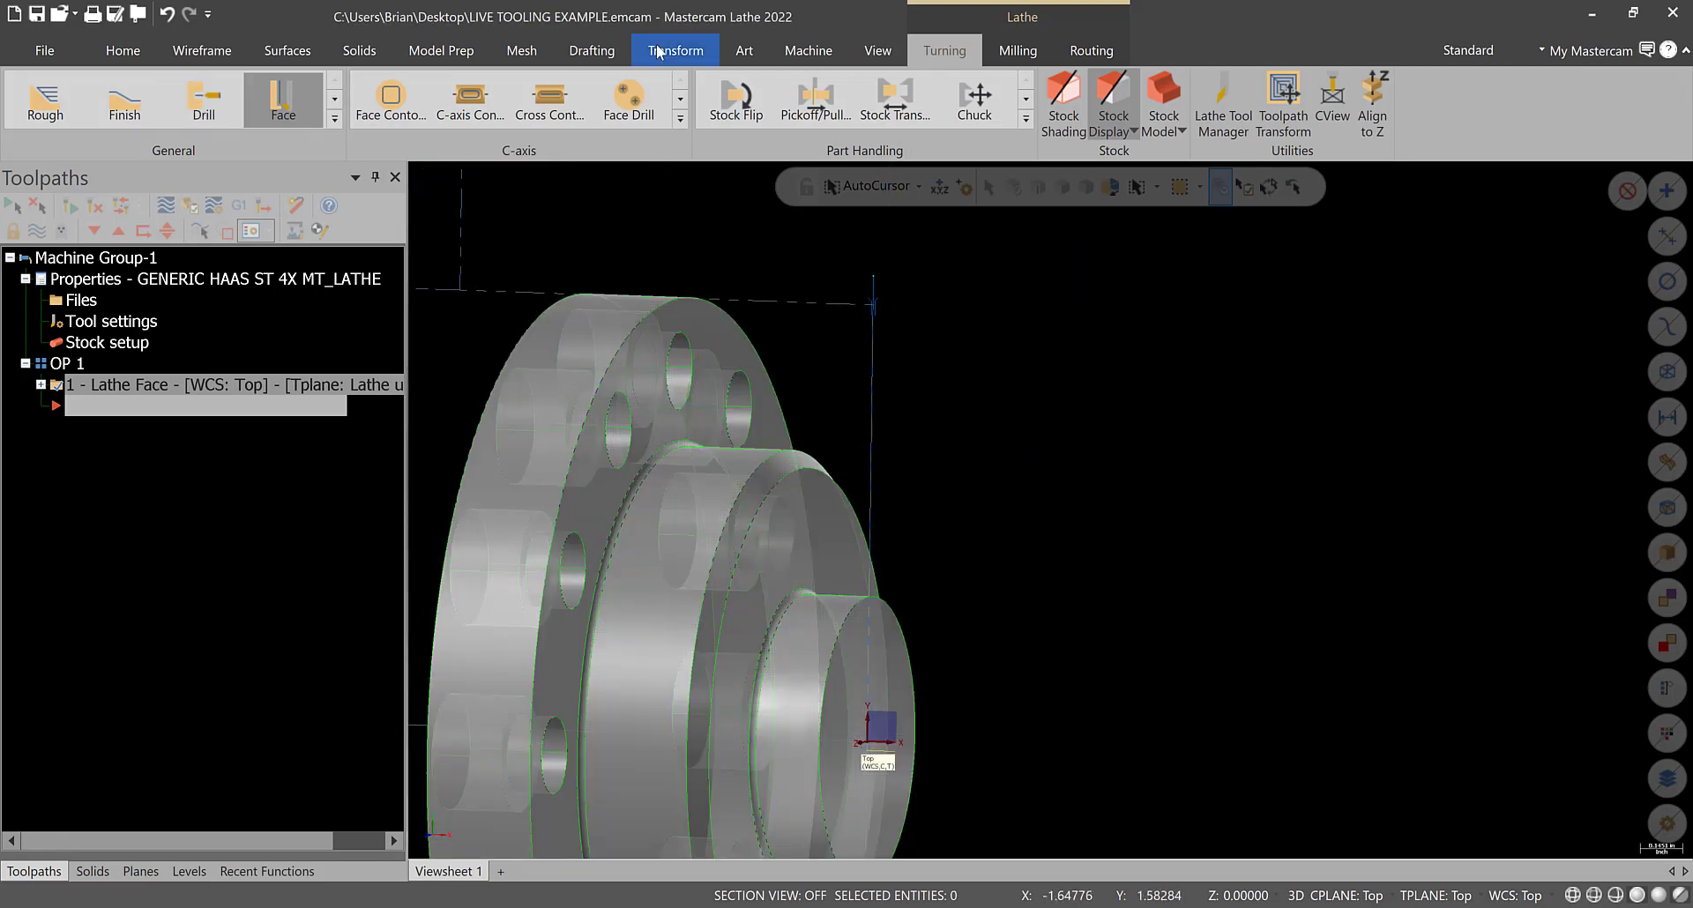
pyautogui.click(345, 51)
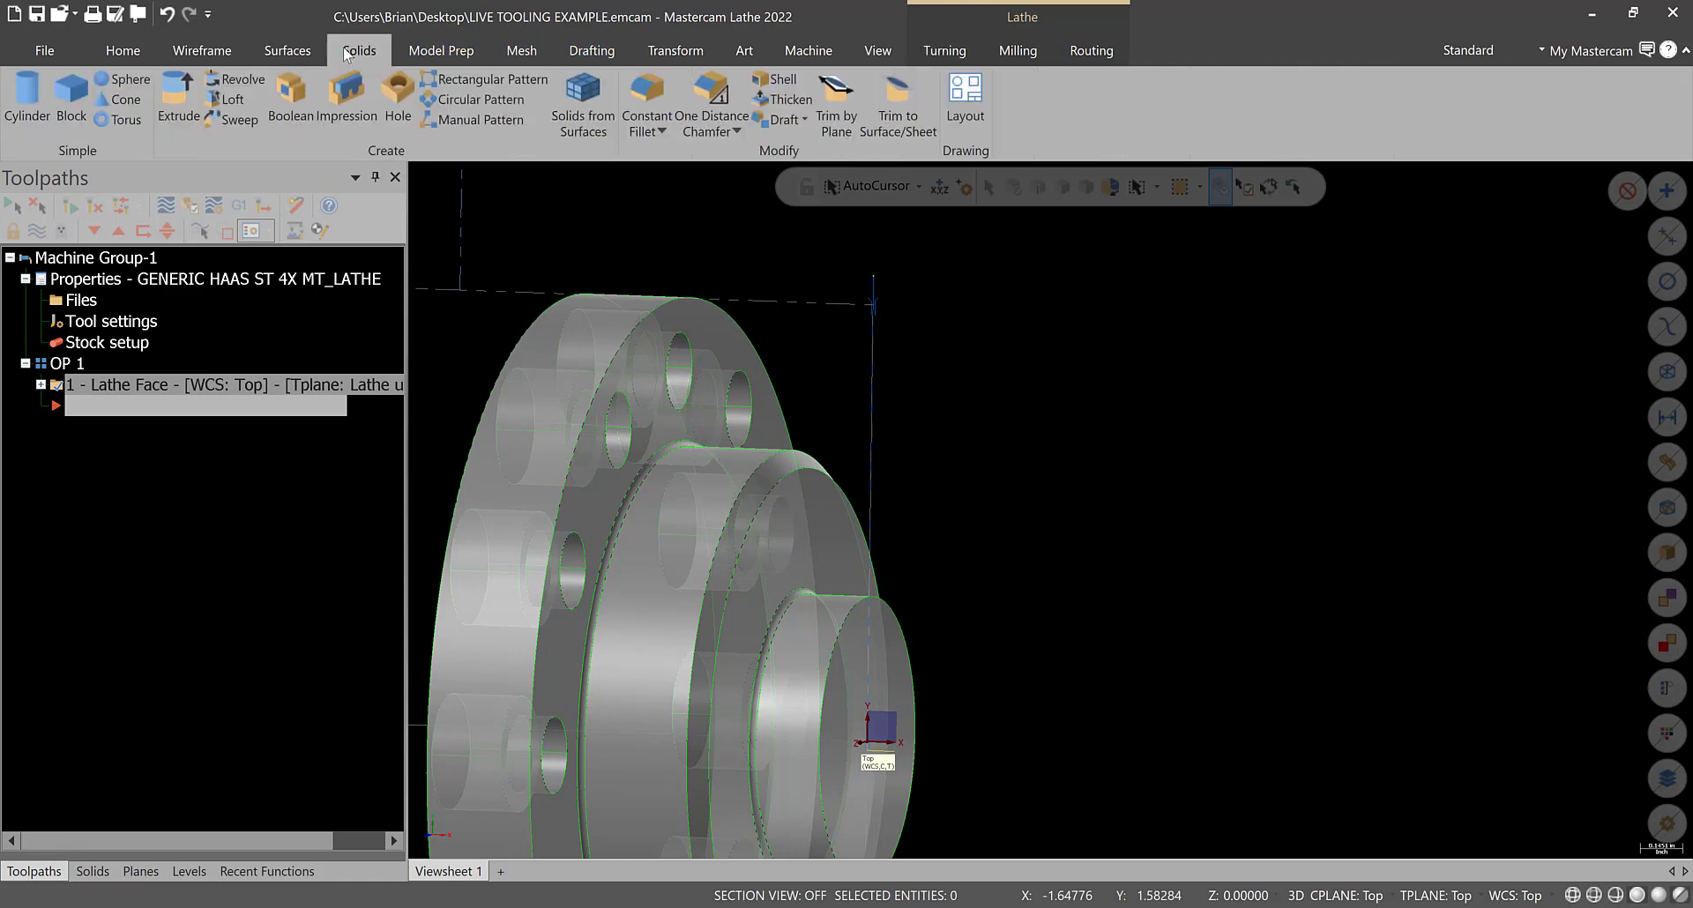
pyautogui.click(636, 97)
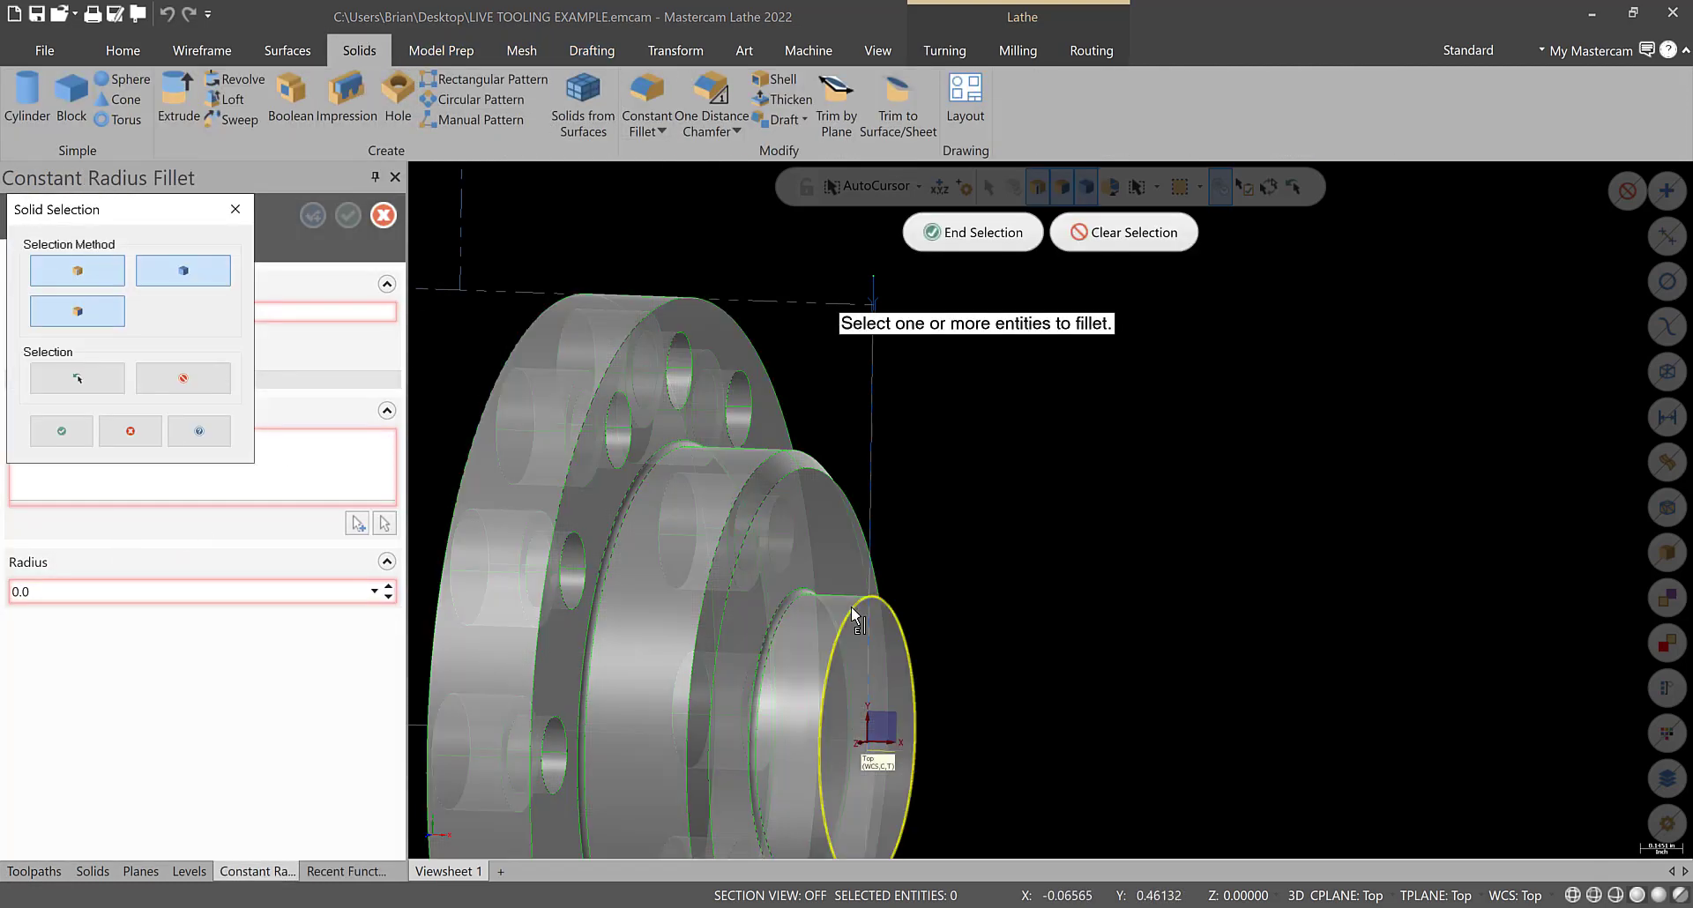
pyautogui.click(855, 607)
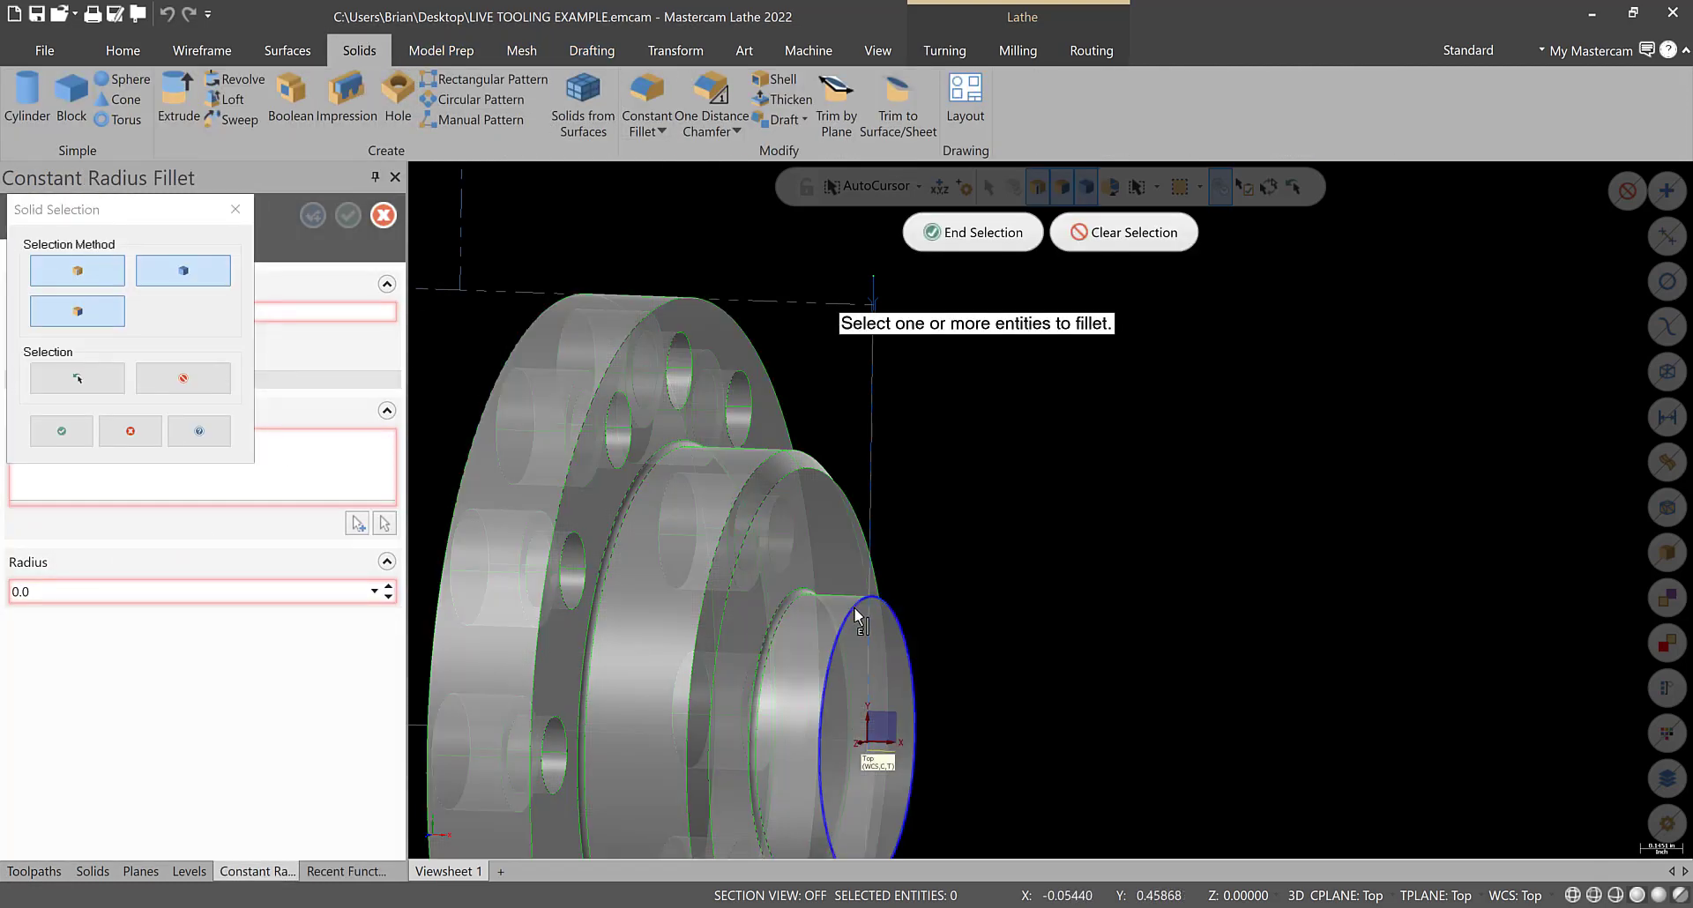
pyautogui.click(644, 316)
pyautogui.click(61, 430)
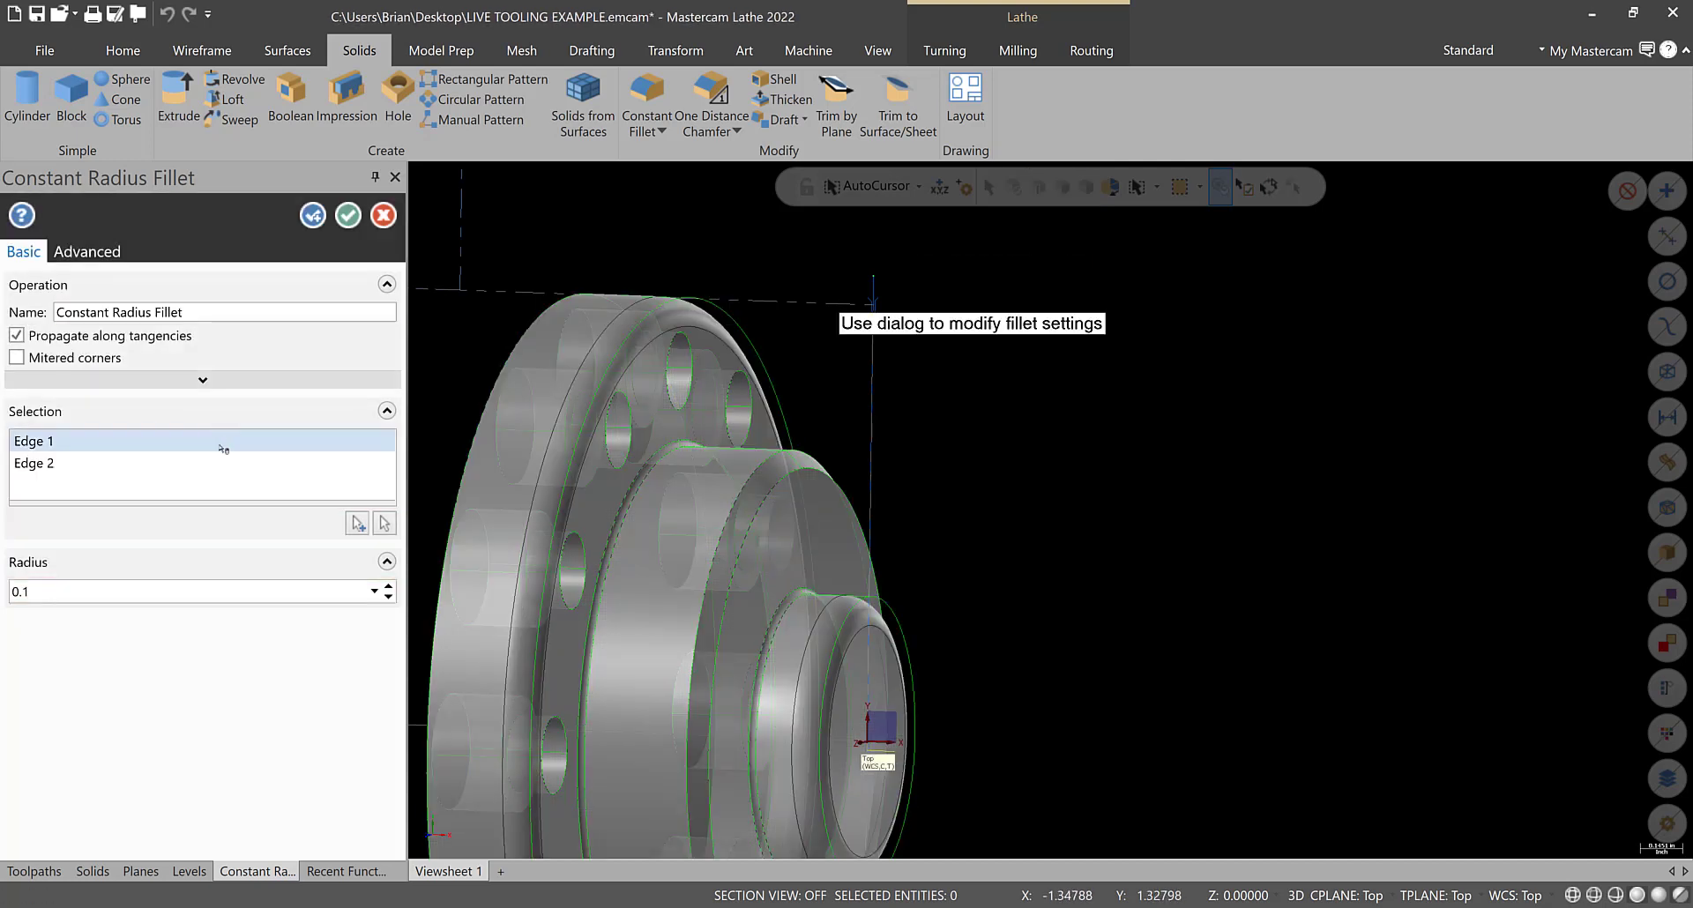
pyautogui.doubleClick(35, 592)
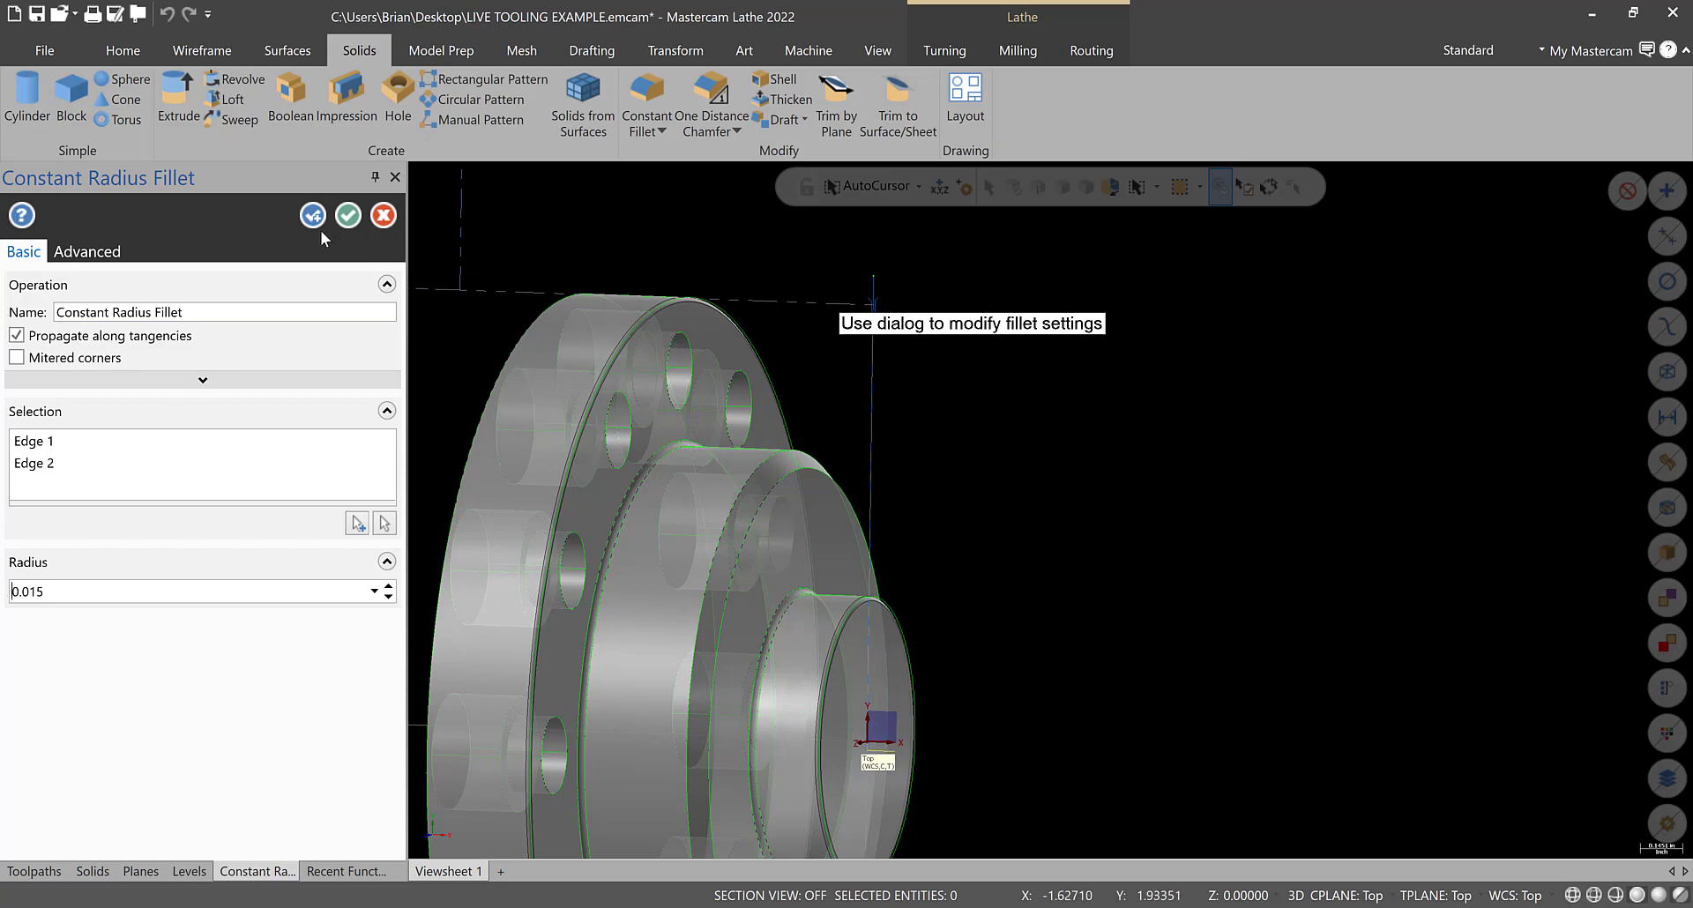
pyautogui.click(350, 215)
# - Return the part to the Top (WCS) view and start a Canned Rough lathe toolpath
pyautogui.moveTo(680, 453); pyautogui.dragTo(927, 388, button='middle')
pyautogui.rightClick(1231, 533)
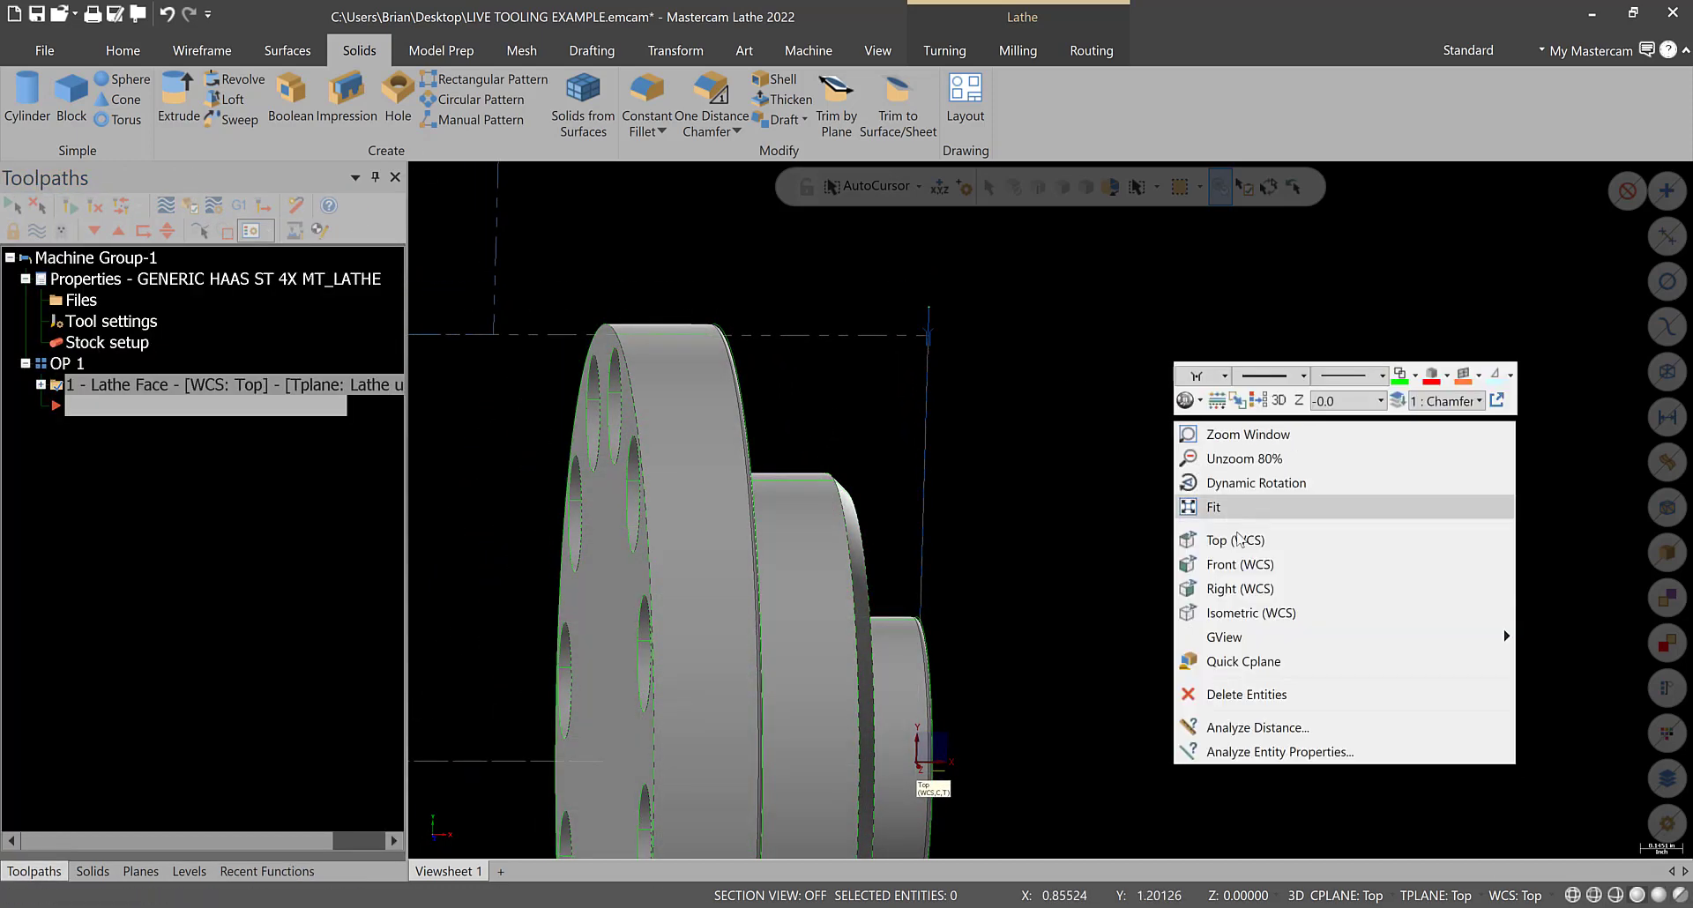
pyautogui.click(1245, 548)
pyautogui.scroll(-5, 1191, 527)
pyautogui.scroll(1, 1289, 730)
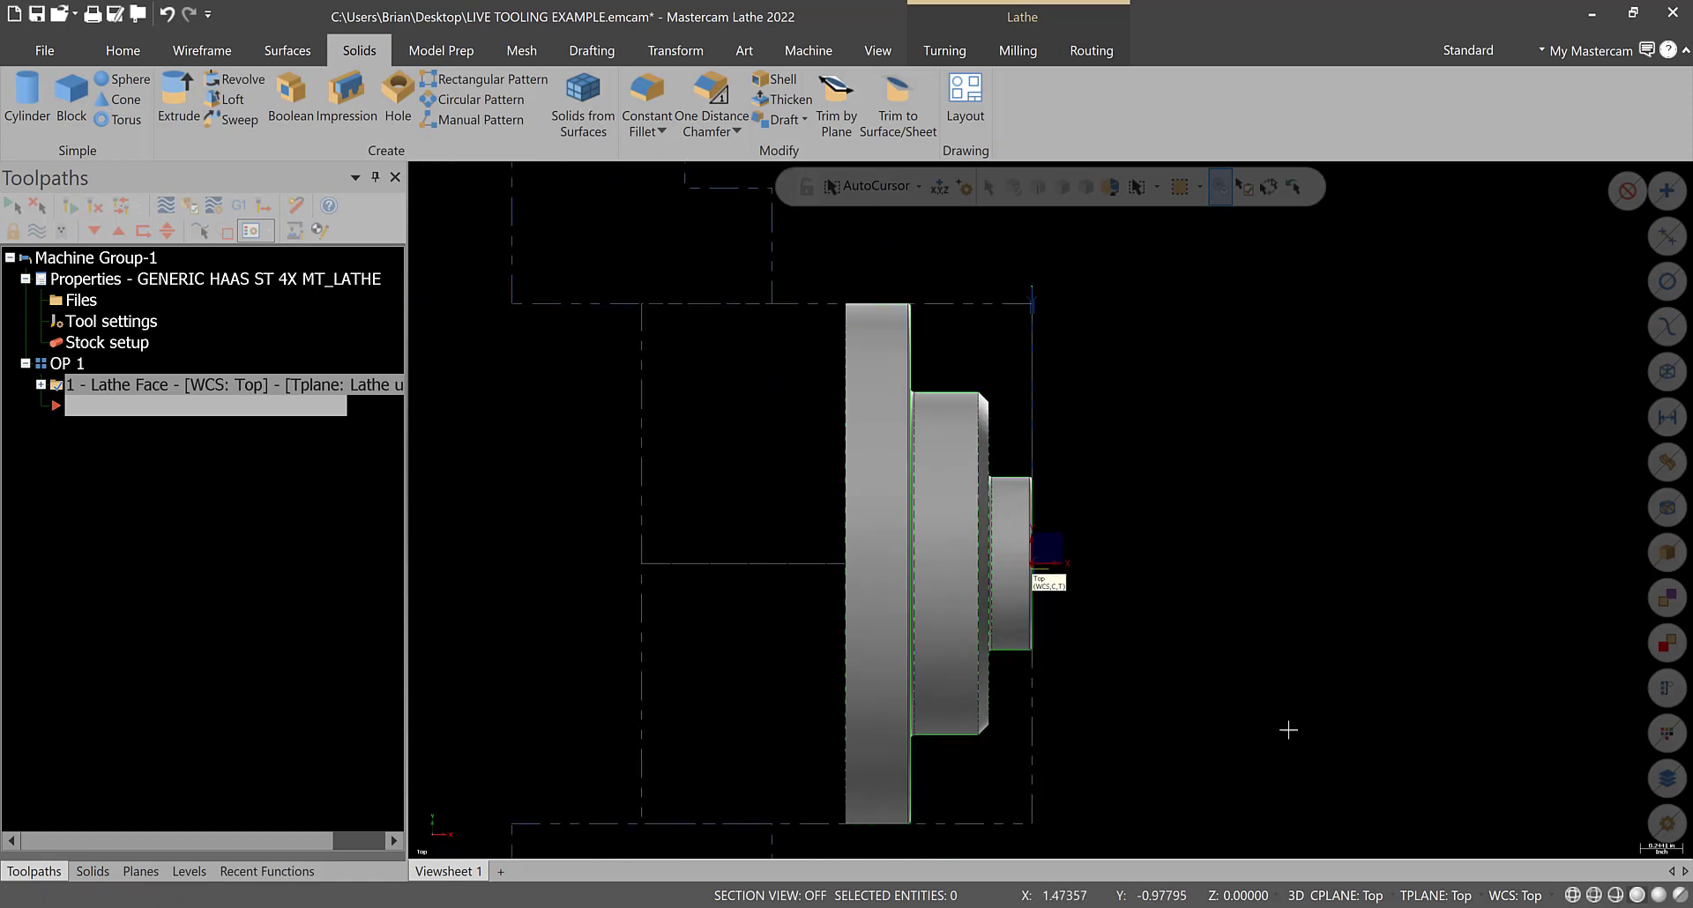
pyautogui.scroll(-1, 1288, 730)
pyautogui.scroll(1, 1527, 643)
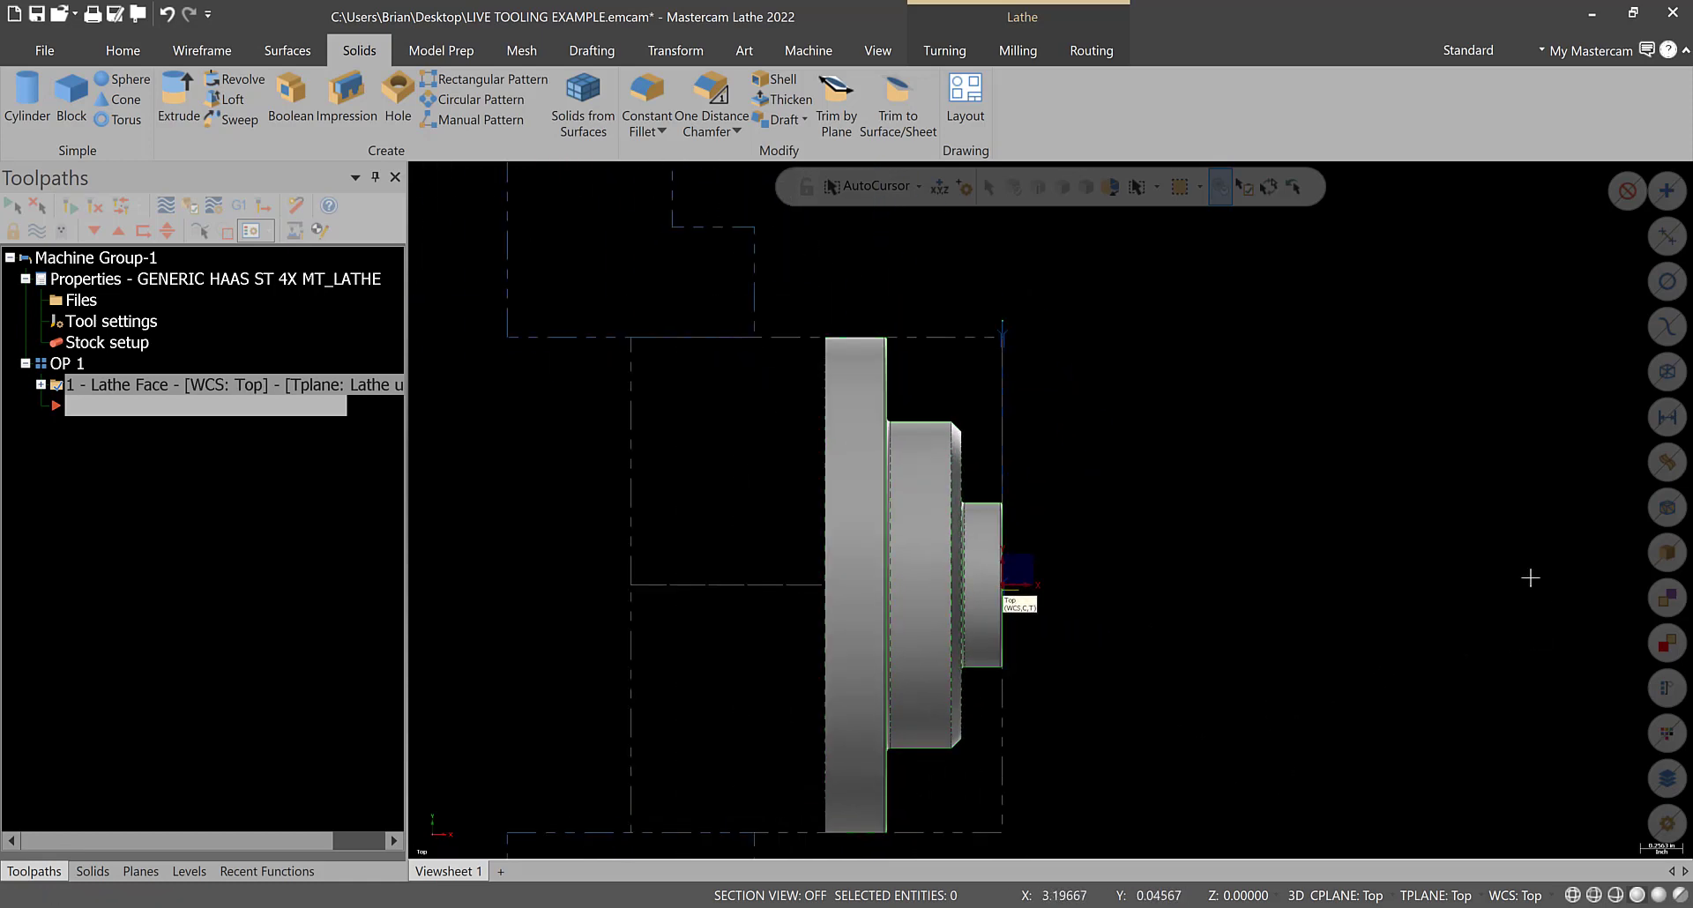
pyautogui.click(949, 50)
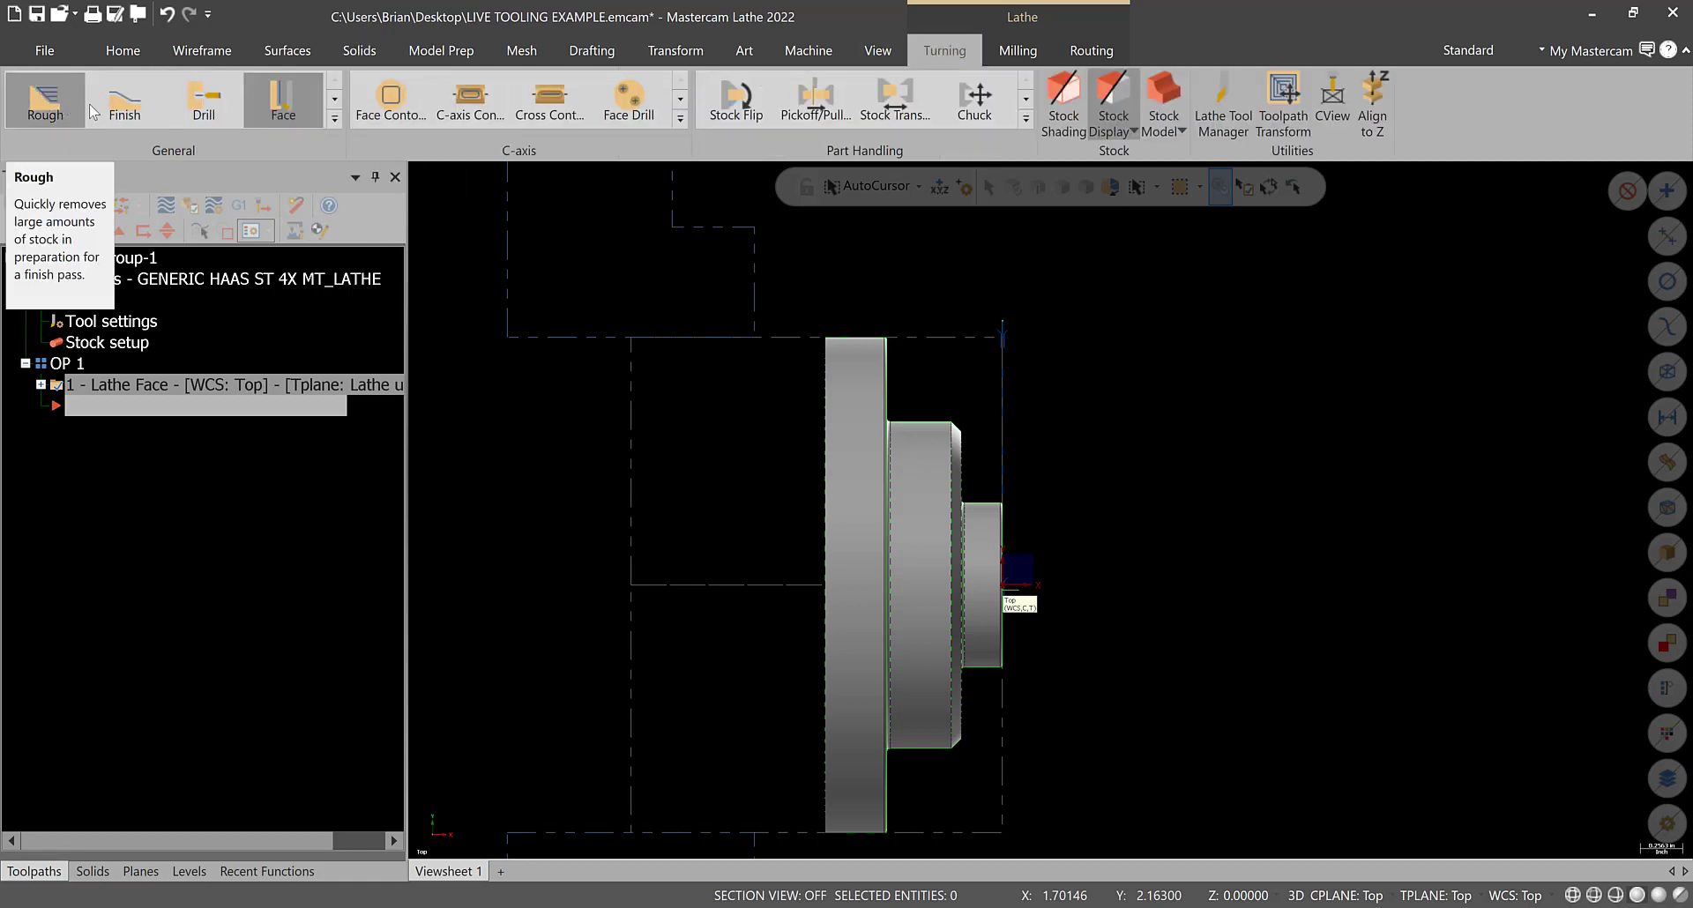
pyautogui.click(336, 119)
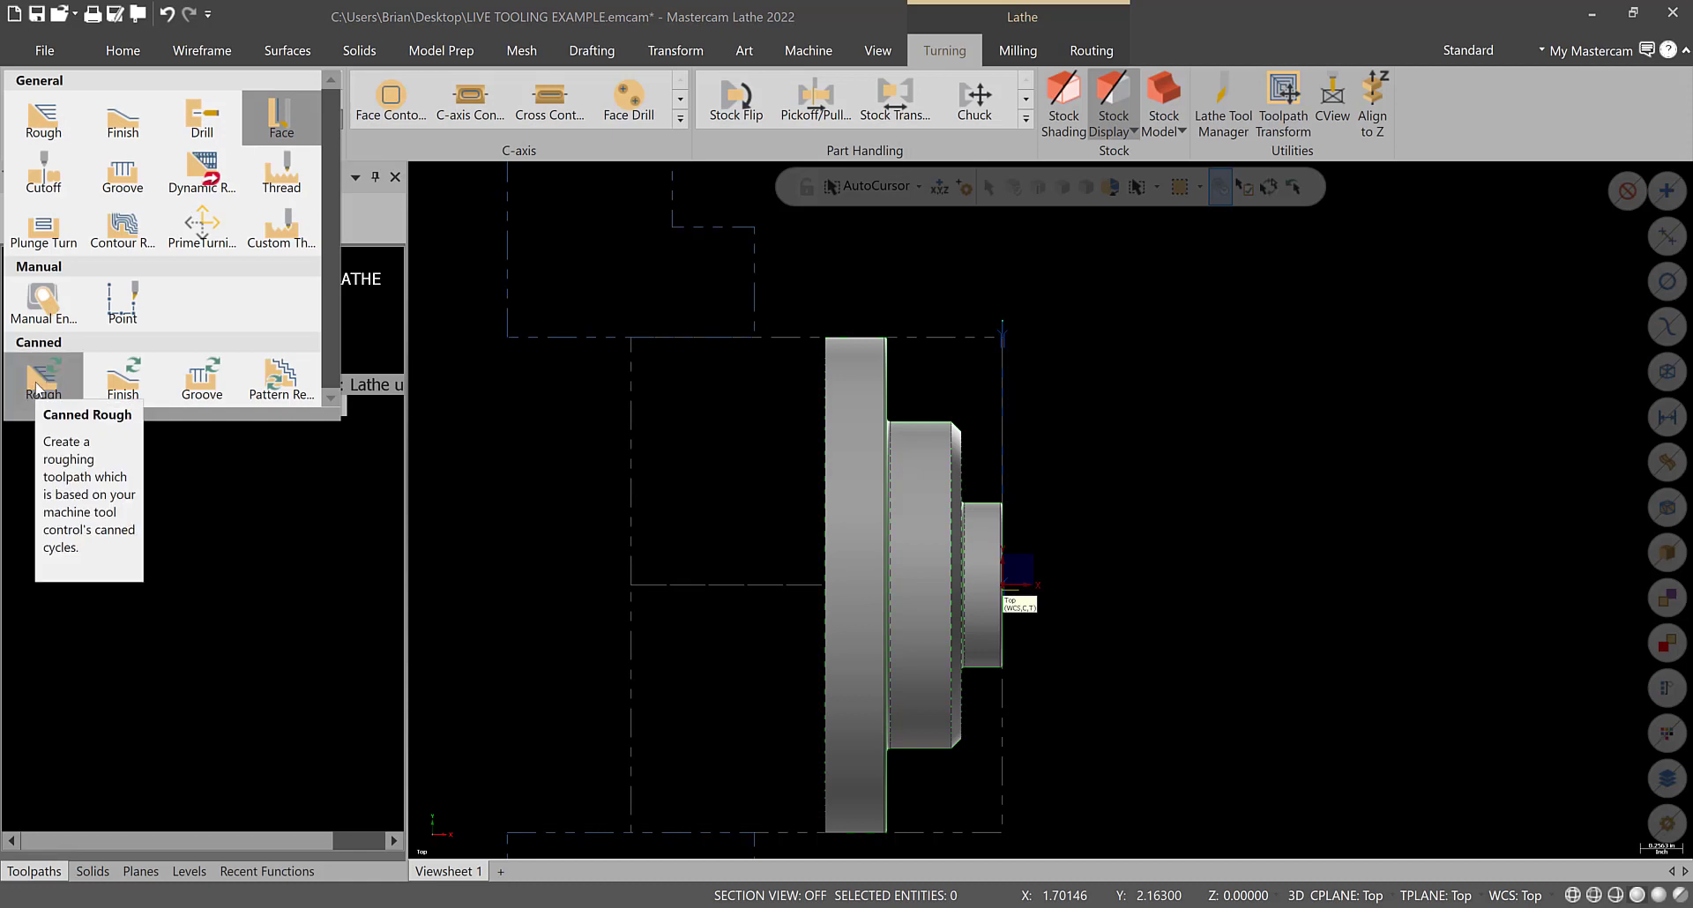
pyautogui.click(37, 388)
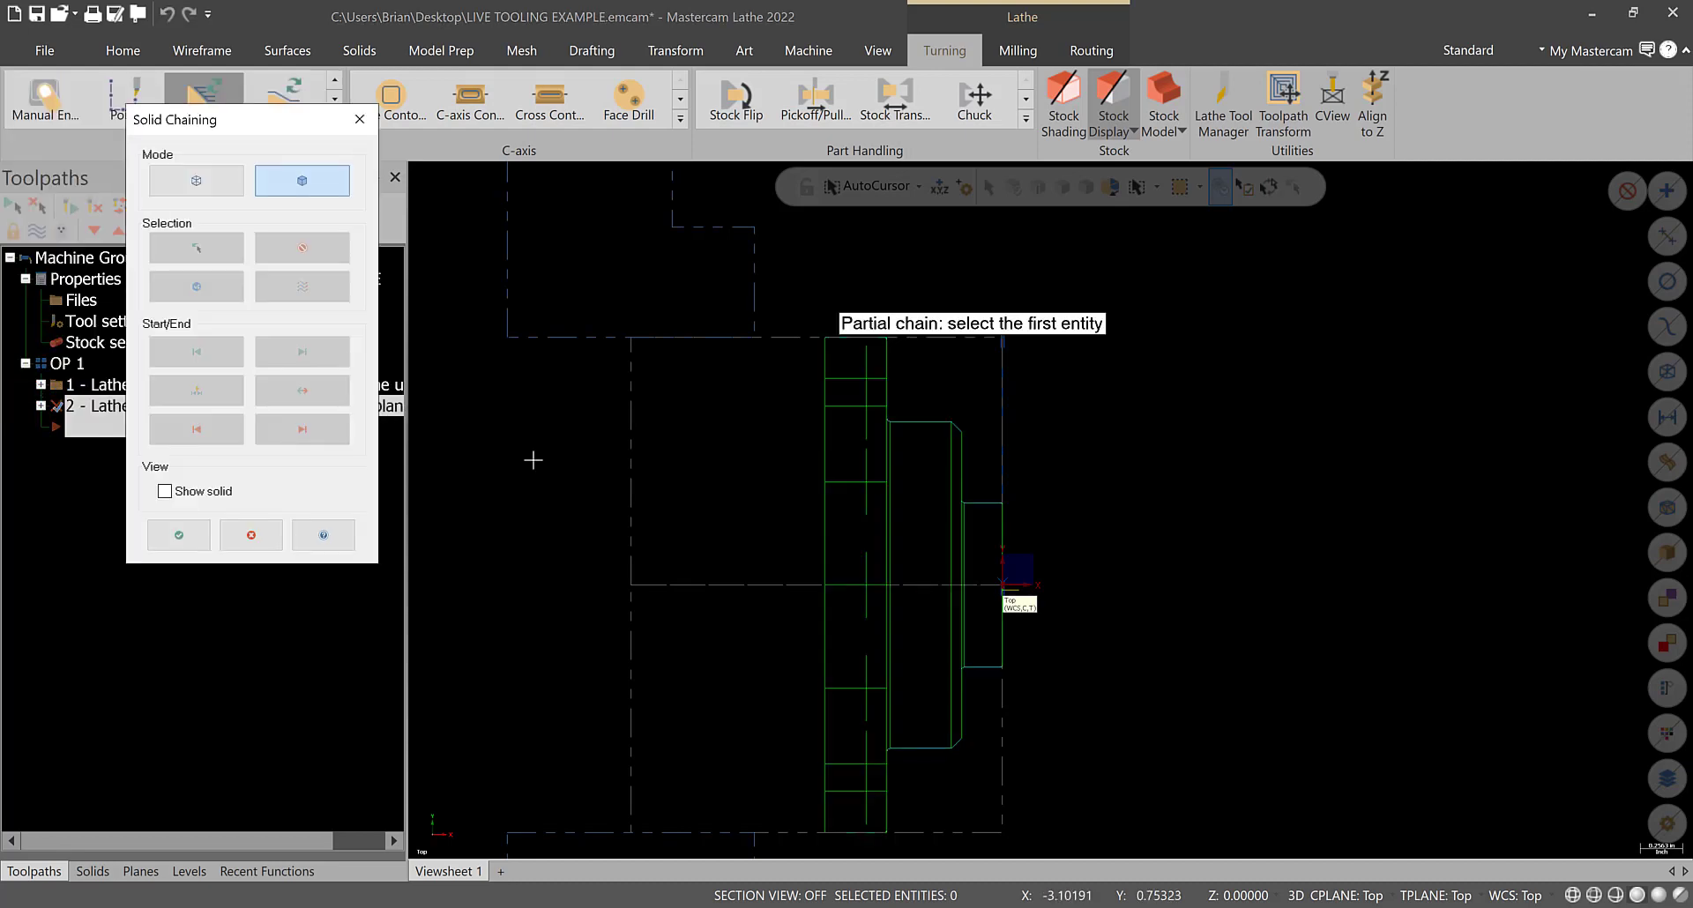
# - Start the roughing chain at the fillet on the small boss's front edge and reverse its direction toward the flange
pyautogui.scroll(6, 1058, 502)
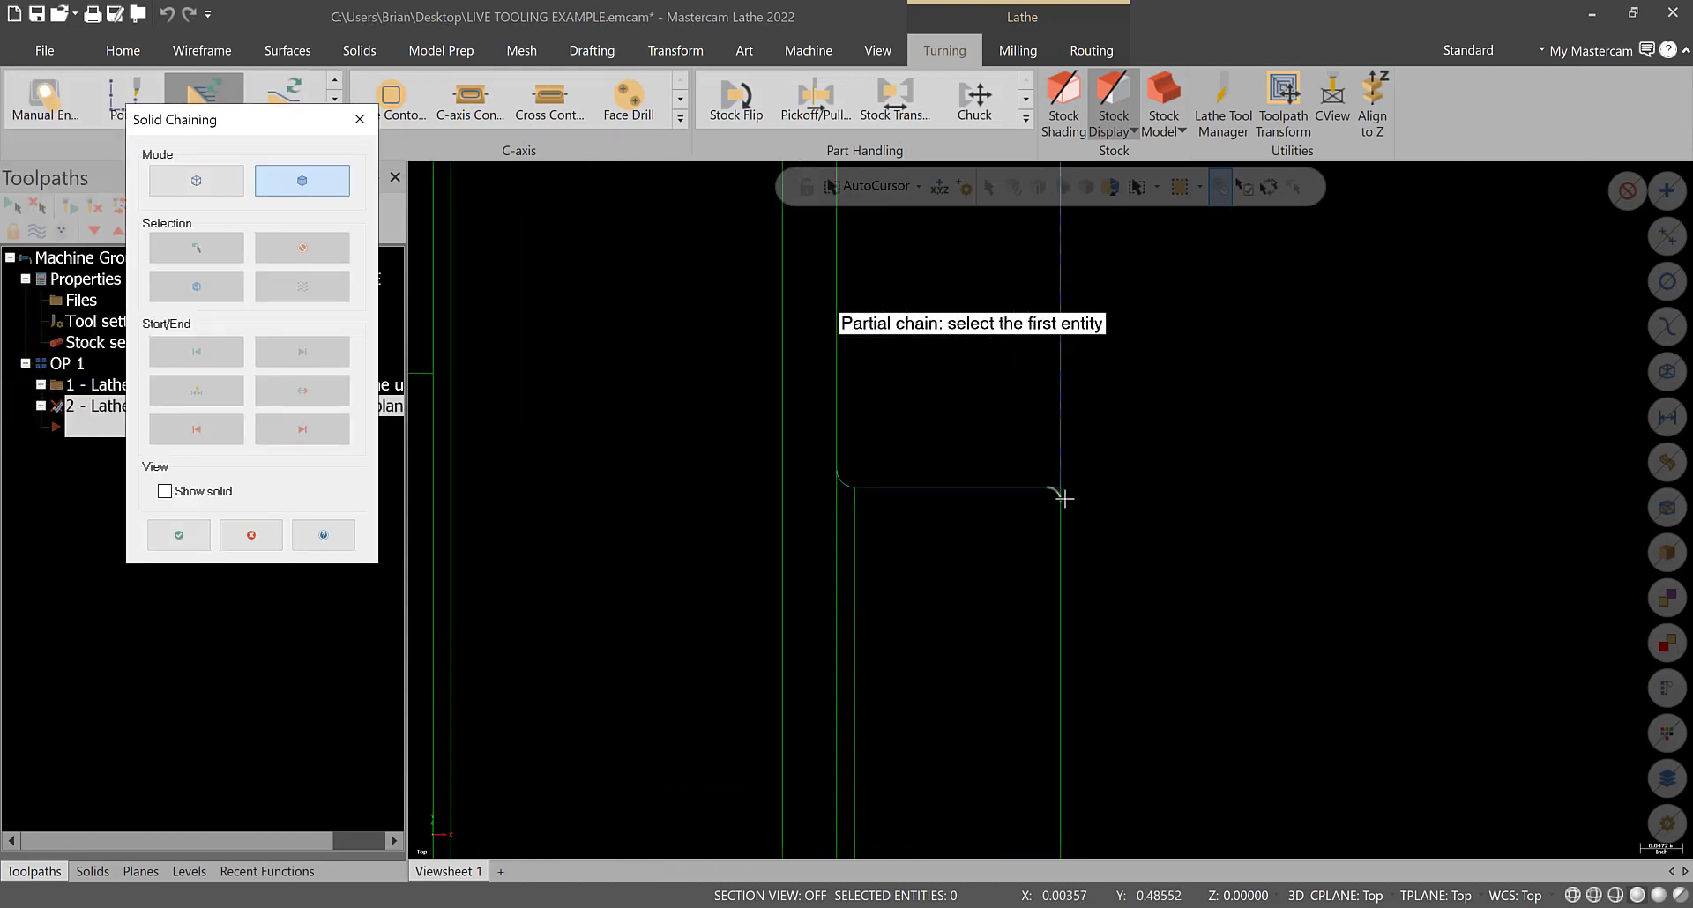
pyautogui.scroll(1, 1061, 498)
pyautogui.click(1059, 499)
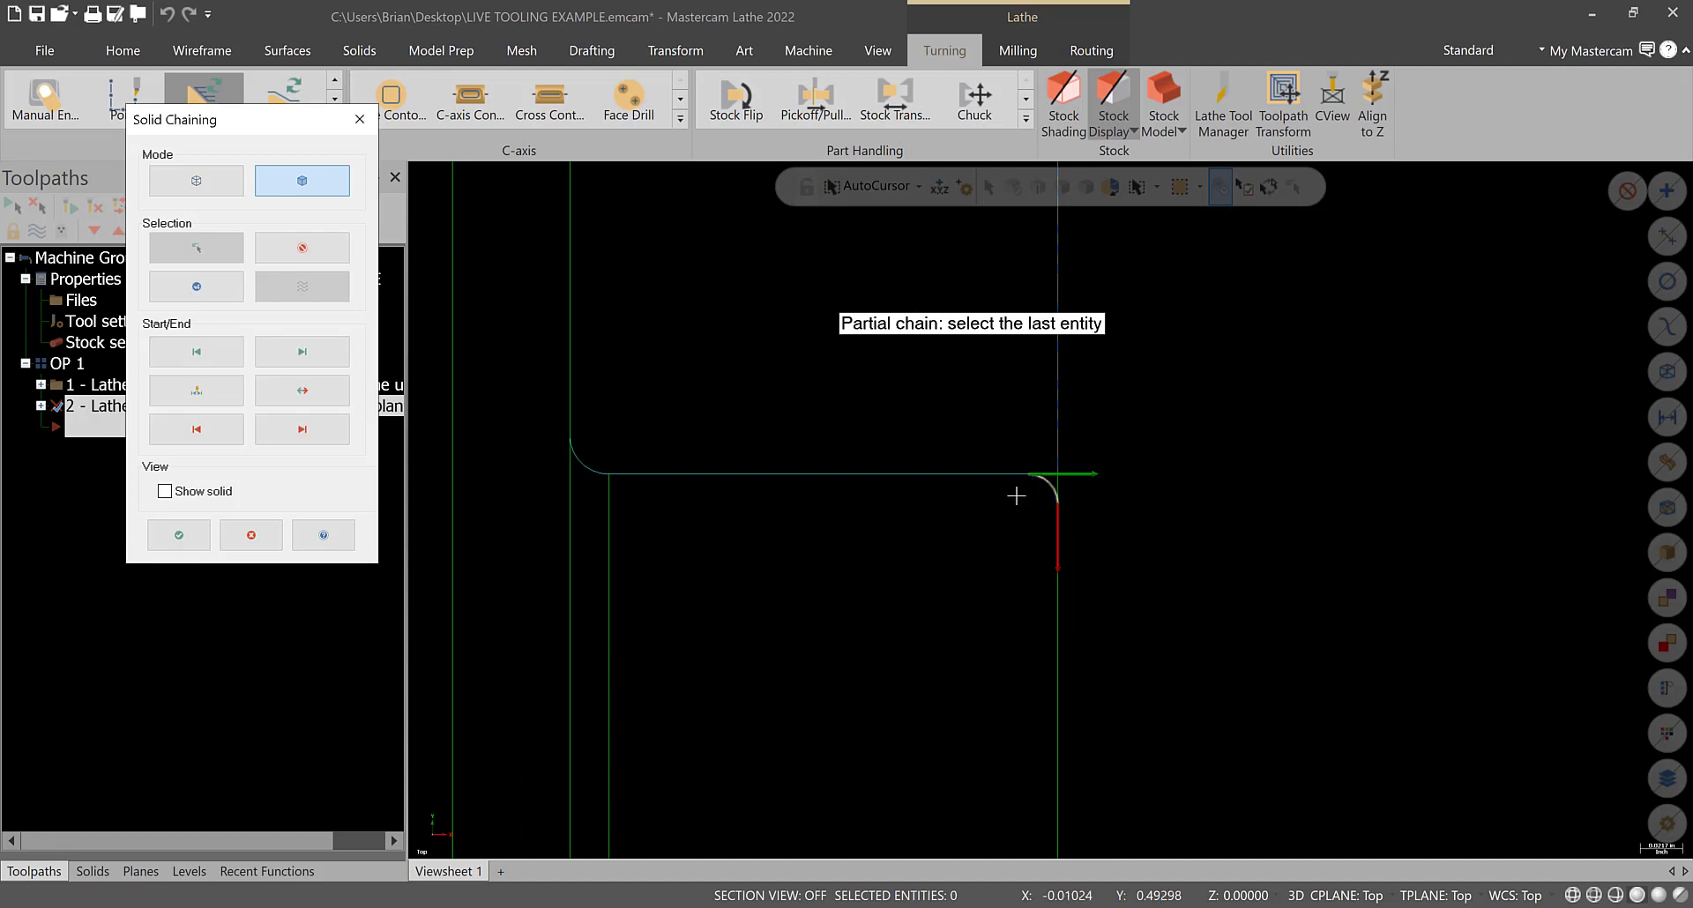
pyautogui.click(301, 391)
pyautogui.scroll(-3, 1077, 541)
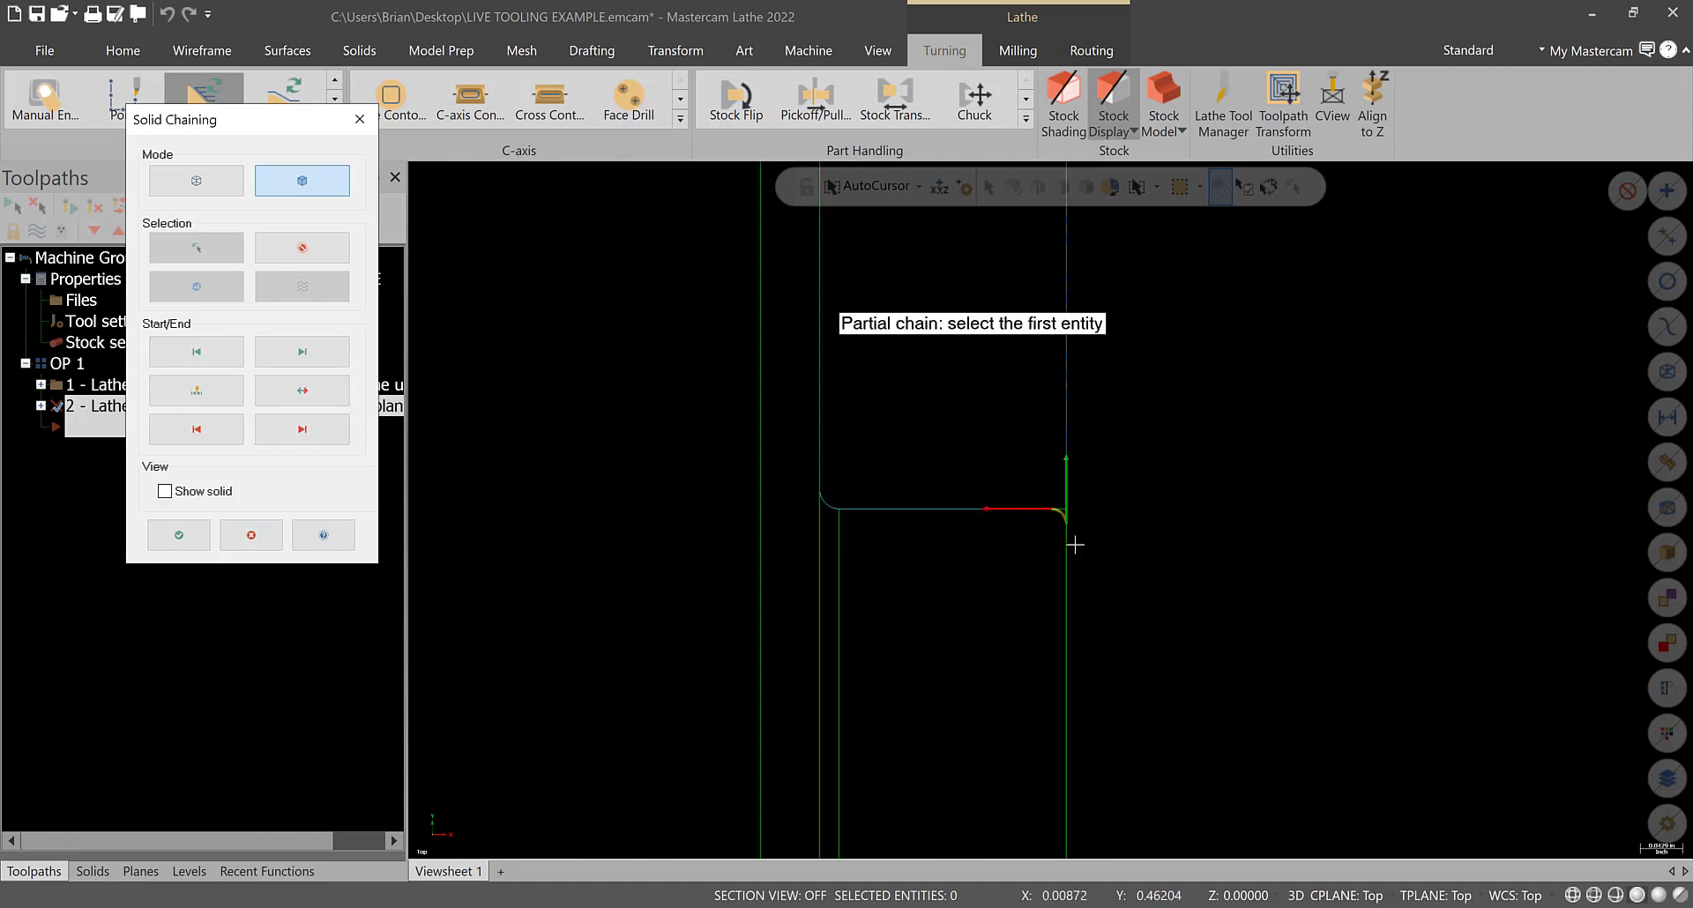
pyautogui.scroll(3, 1077, 446)
pyautogui.click(721, 326)
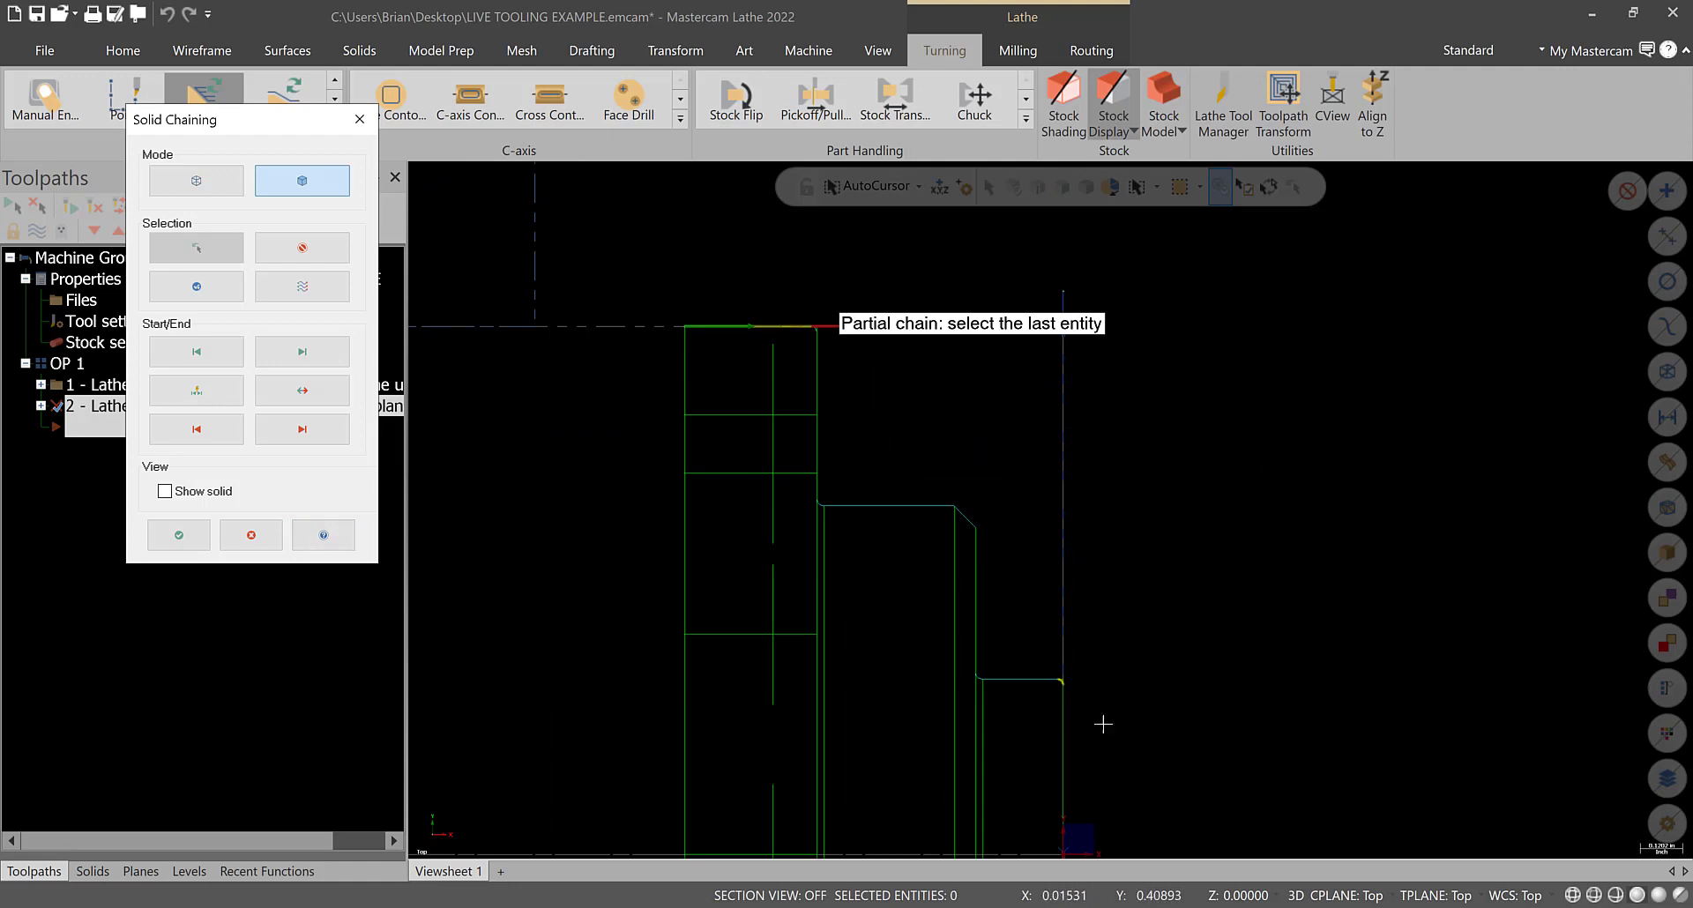
pyautogui.click(239, 300)
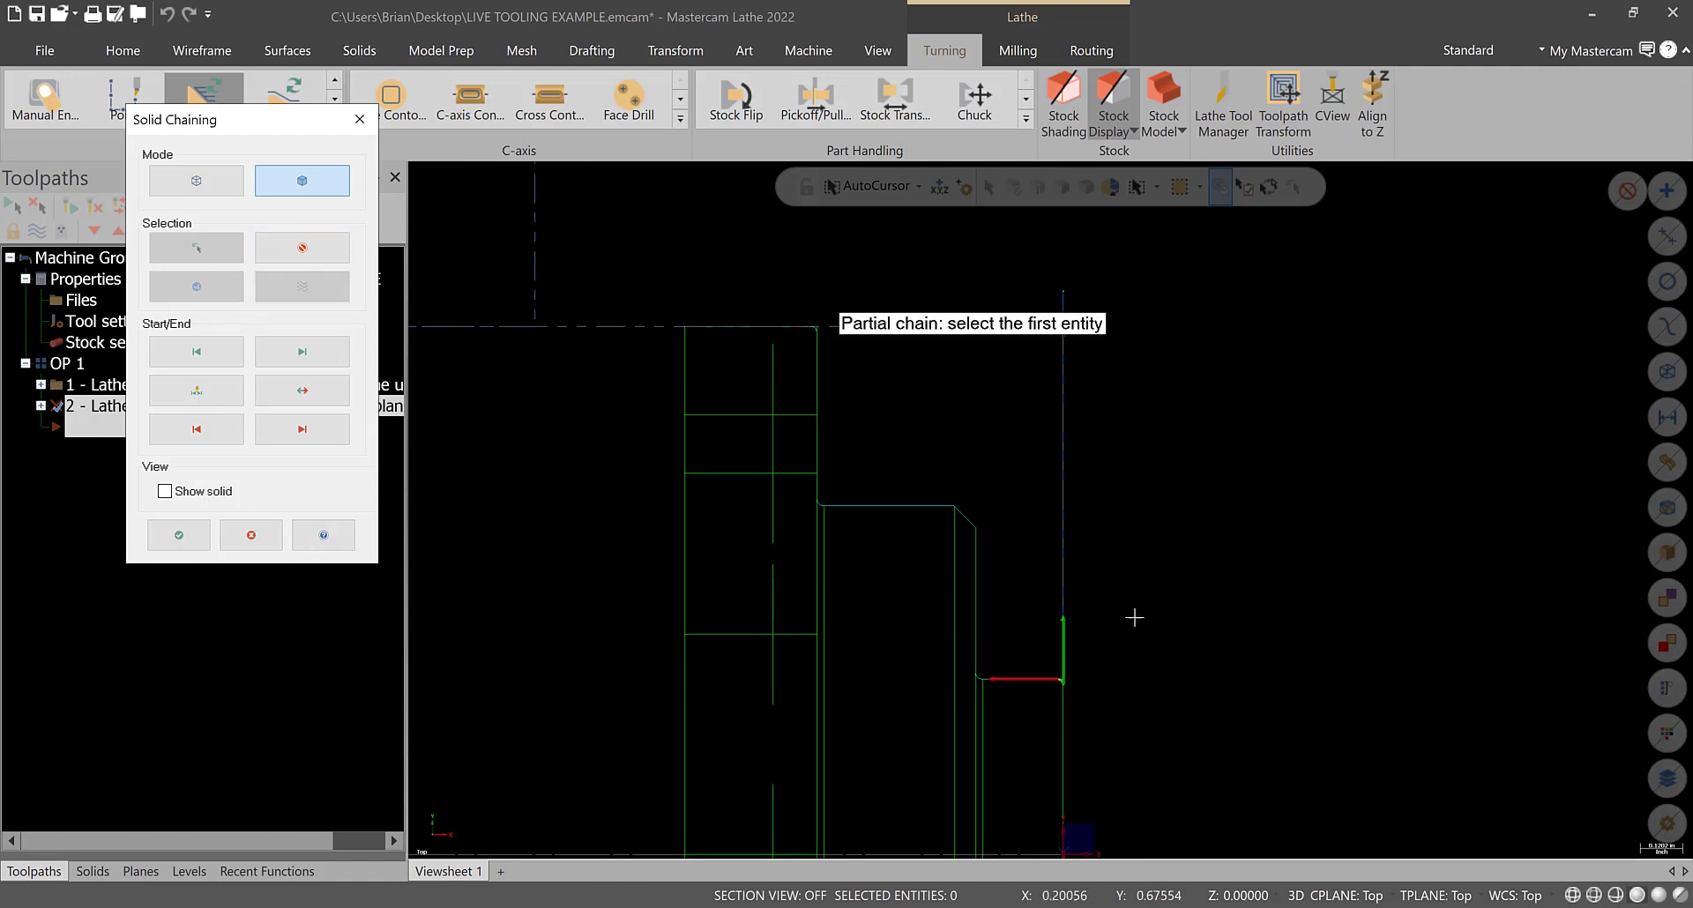
# - Extend the chain's end along the small boss, shoulder and chamfer to cover the middle diameter
pyautogui.scroll(4, 1146, 662)
pyautogui.click(317, 432)
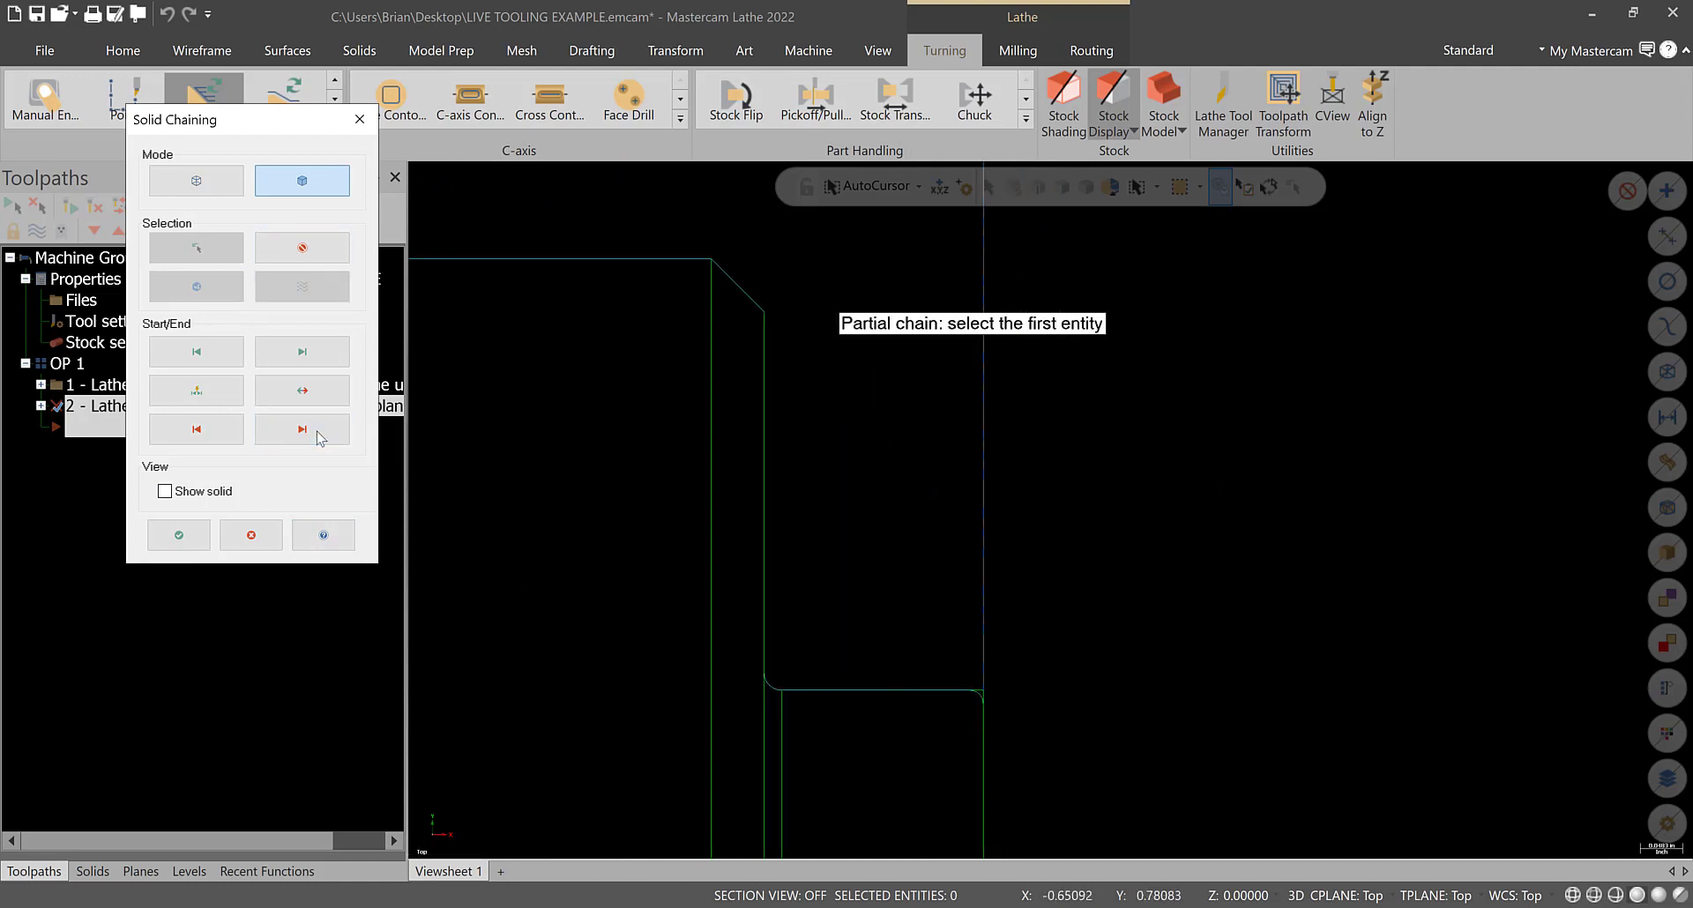
pyautogui.click(318, 432)
pyautogui.click(318, 432)
pyautogui.click(317, 432)
pyautogui.click(317, 432)
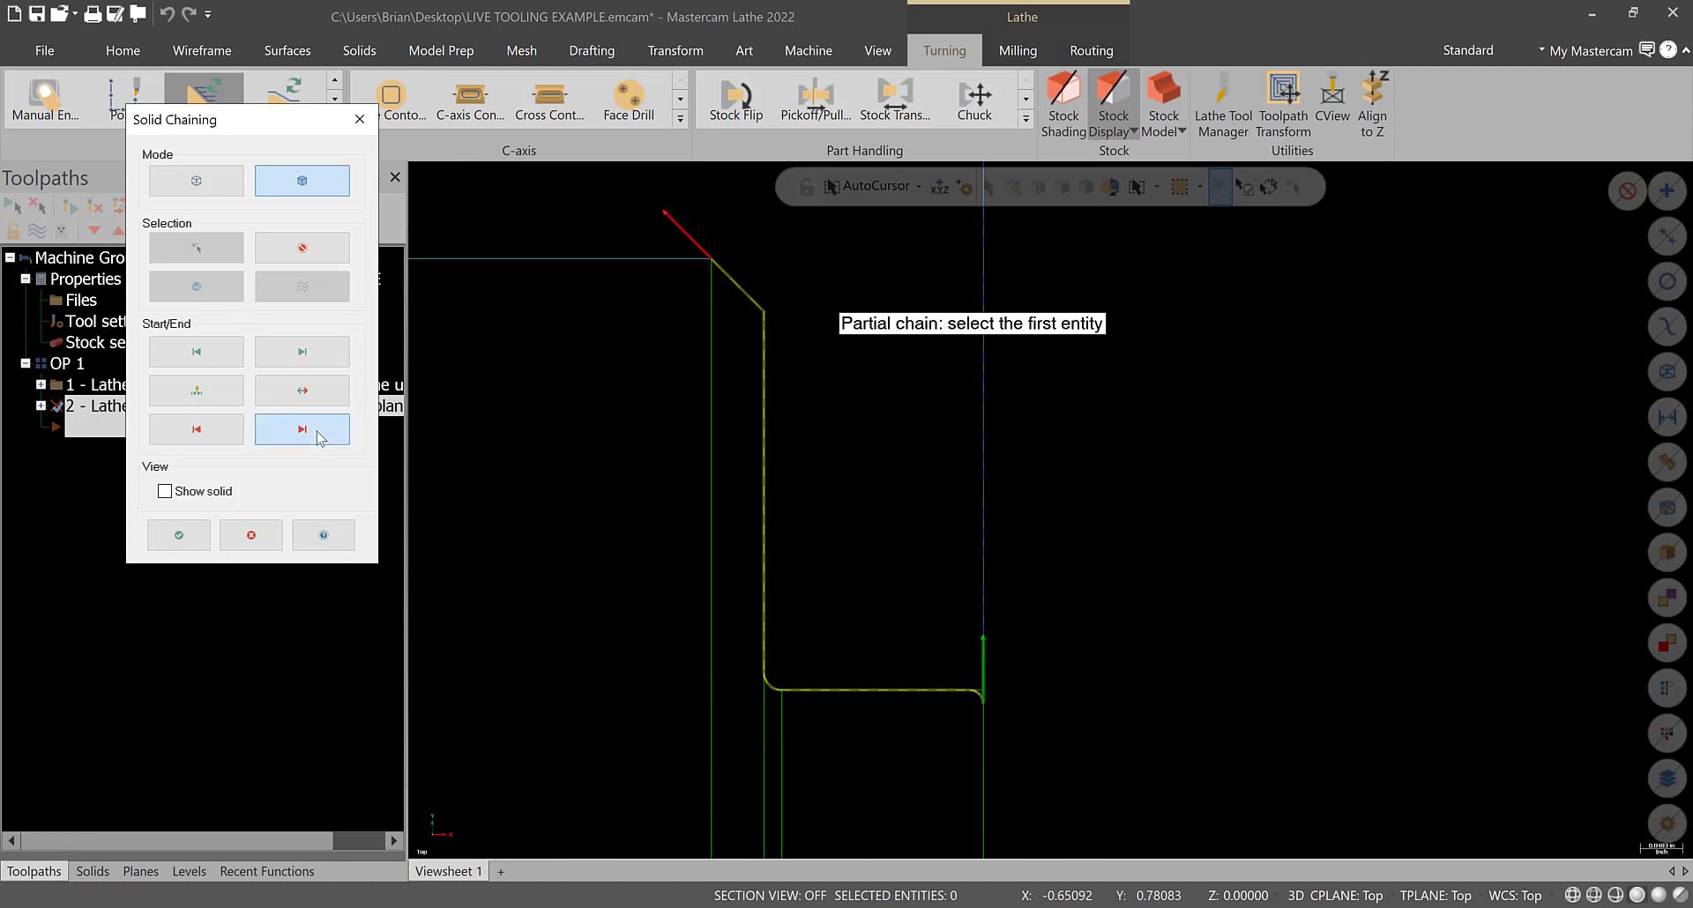
pyautogui.click(318, 432)
# - Extend the chain's end up the flange face and across the flange's outer diameter, and accept the chain
pyautogui.scroll(-4, 650, 512)
pyautogui.scroll(-3, 653, 515)
pyautogui.scroll(3, 608, 441)
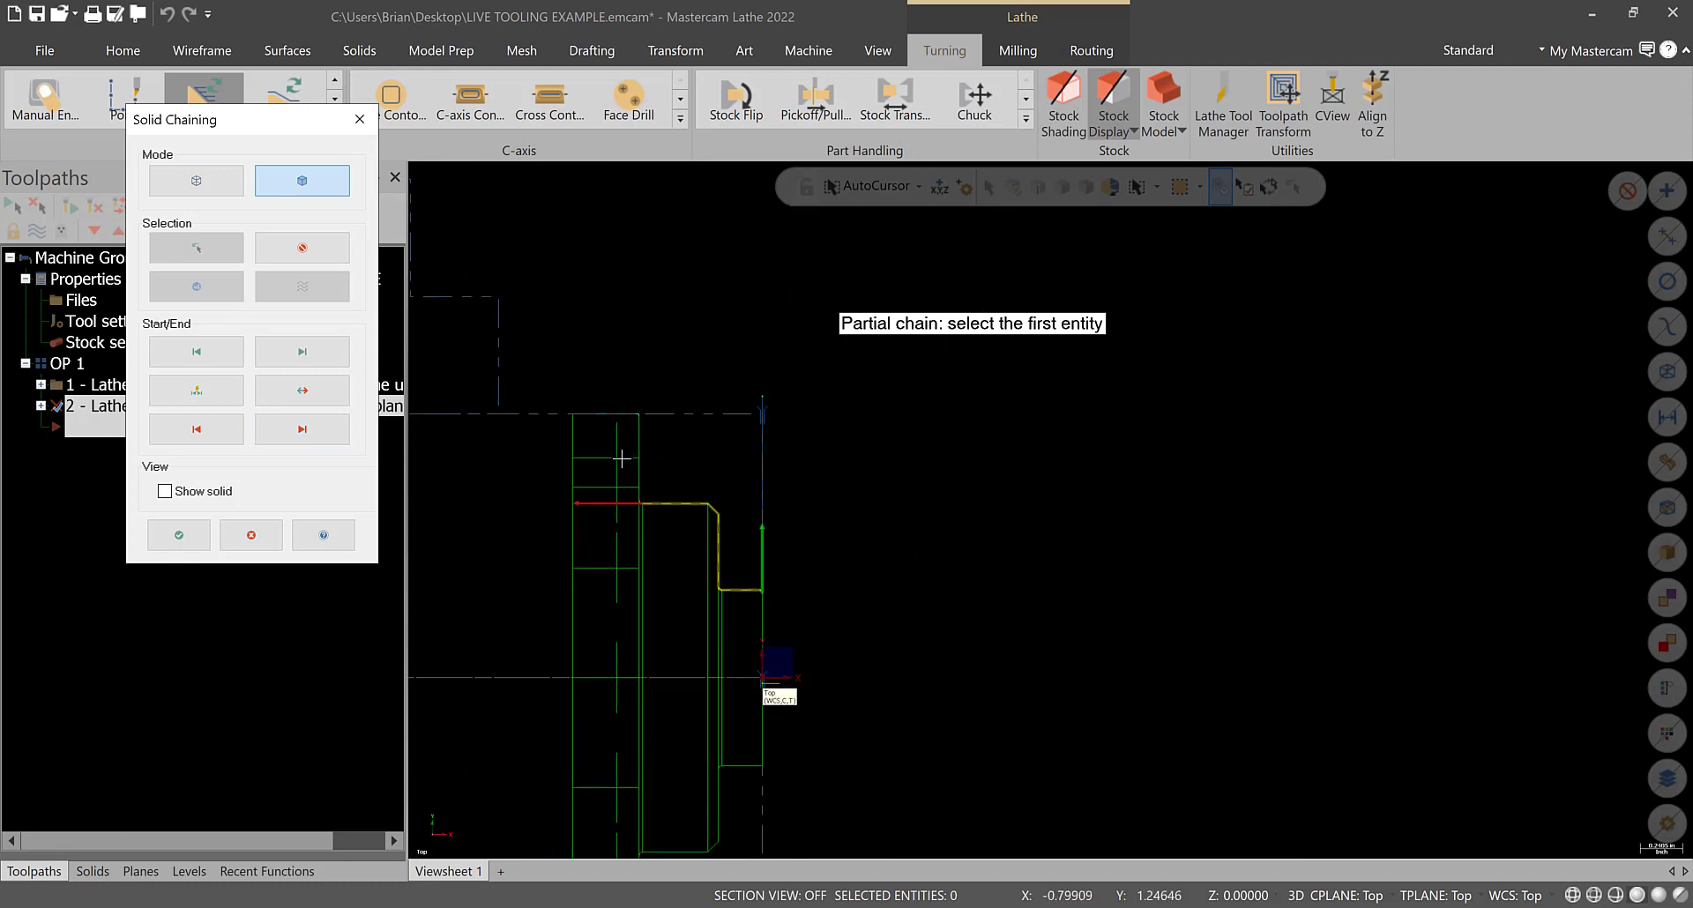
pyautogui.click(331, 429)
pyautogui.click(331, 430)
pyautogui.click(331, 430)
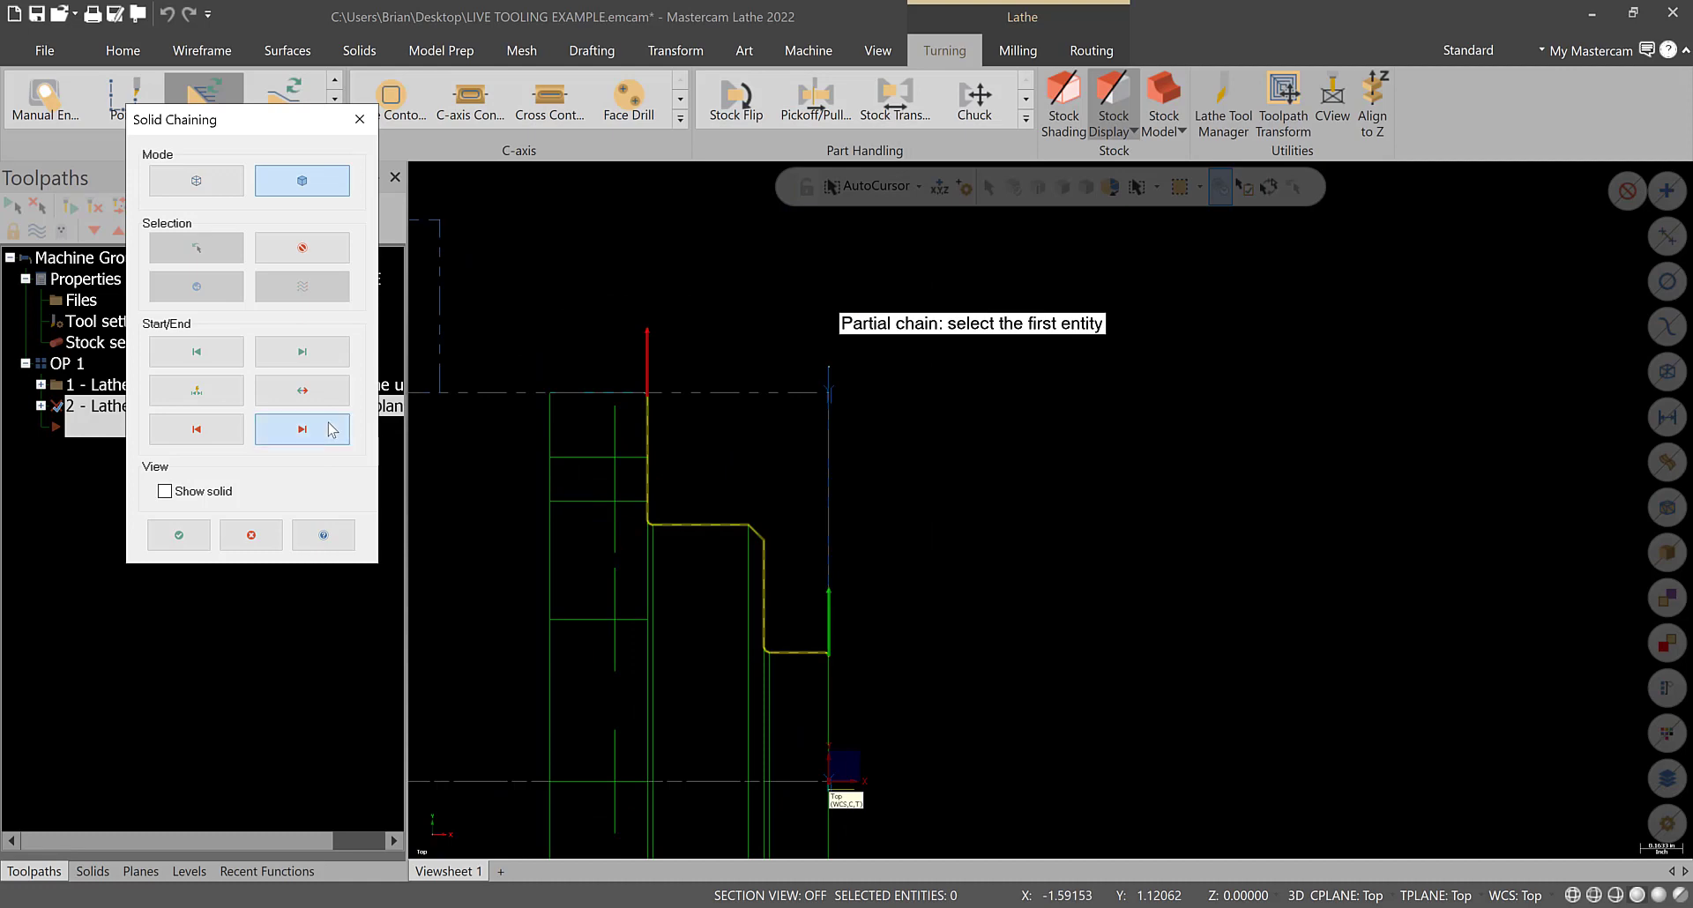
pyautogui.click(330, 429)
pyautogui.click(330, 430)
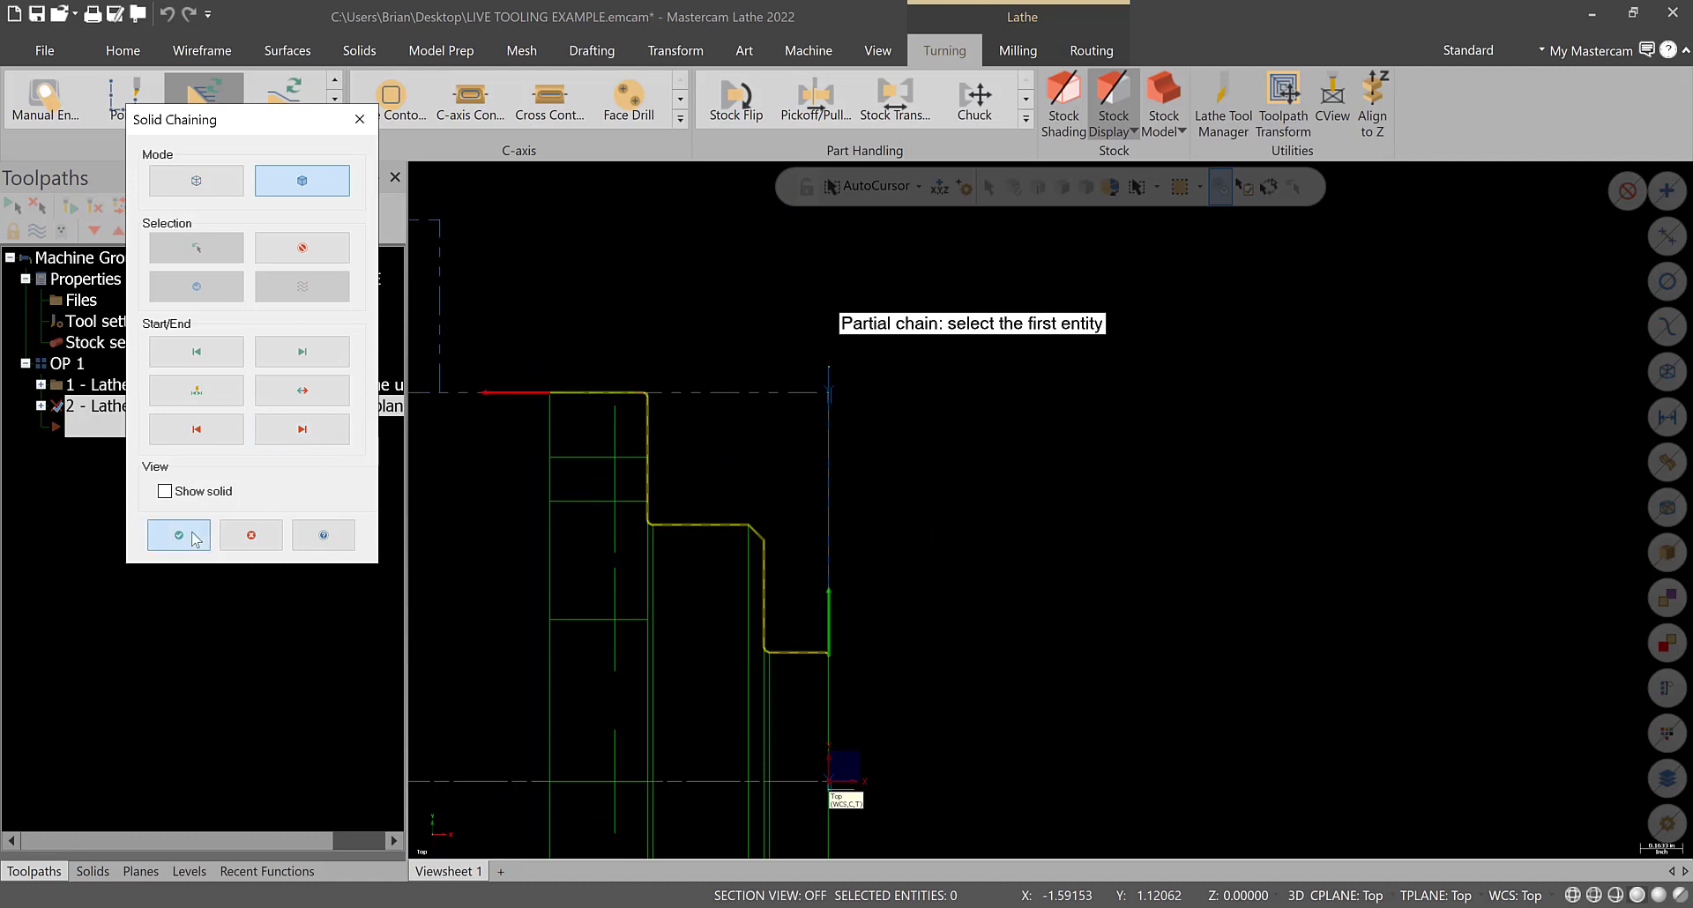
pyautogui.click(179, 535)
# - Choose tool T0101 R0.0313 OD ROUGH RIGHT - 80 DEG for roughing, with spindle speed 500 CSS and maximum spindle speed 200
pyautogui.click(74, 282)
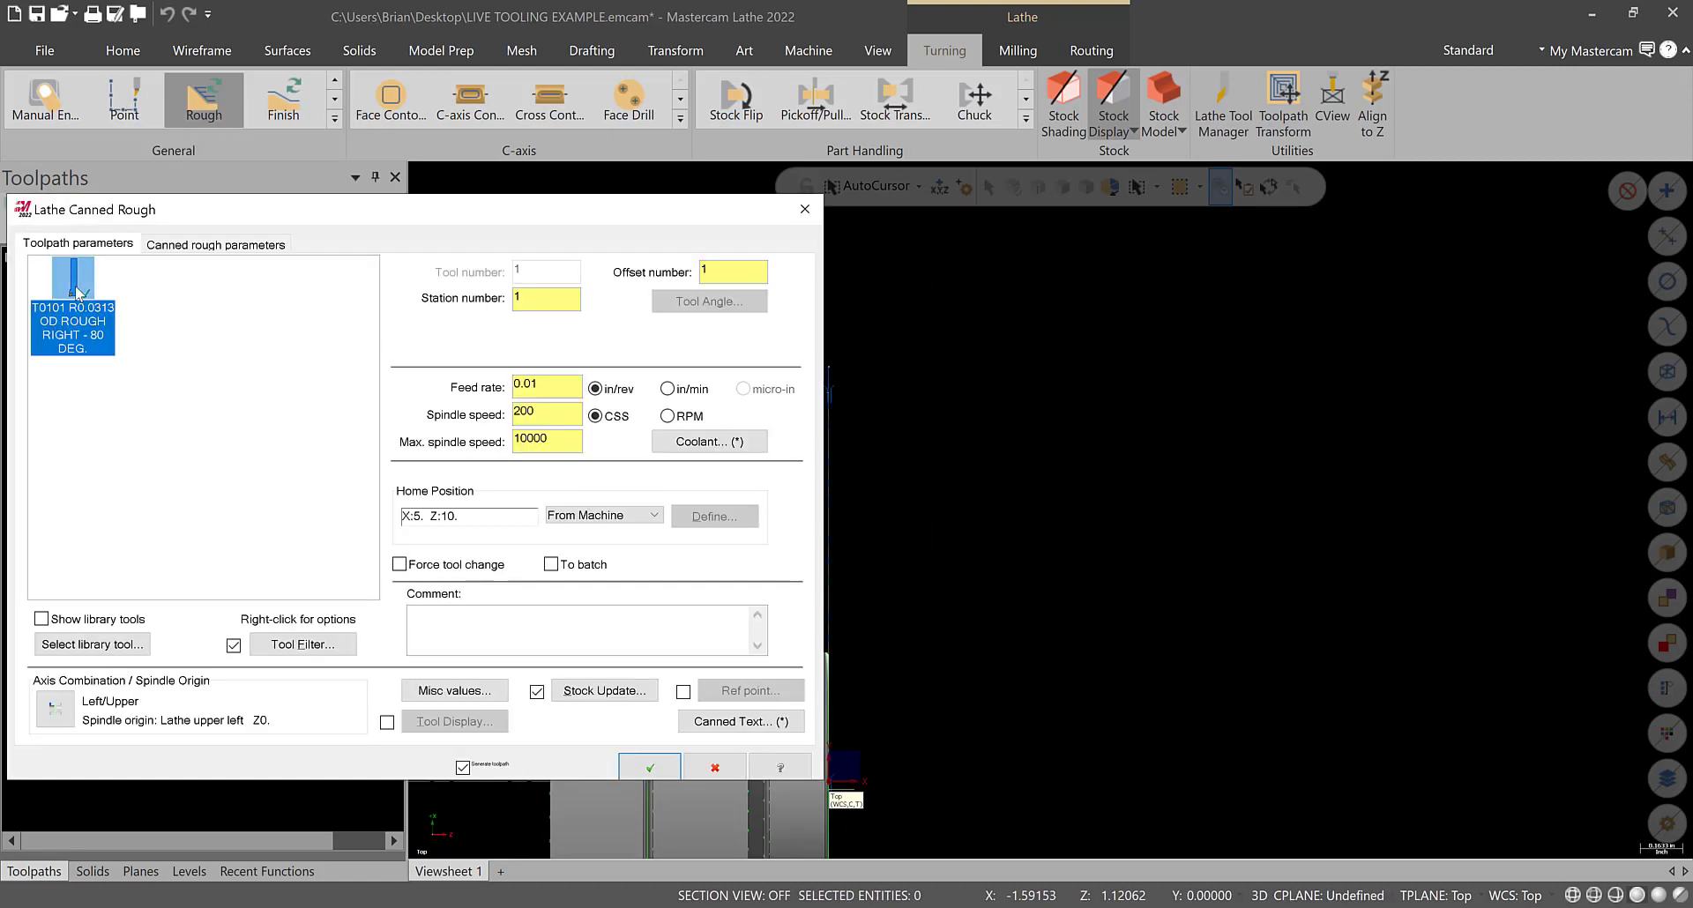
pyautogui.doubleClick(529, 411)
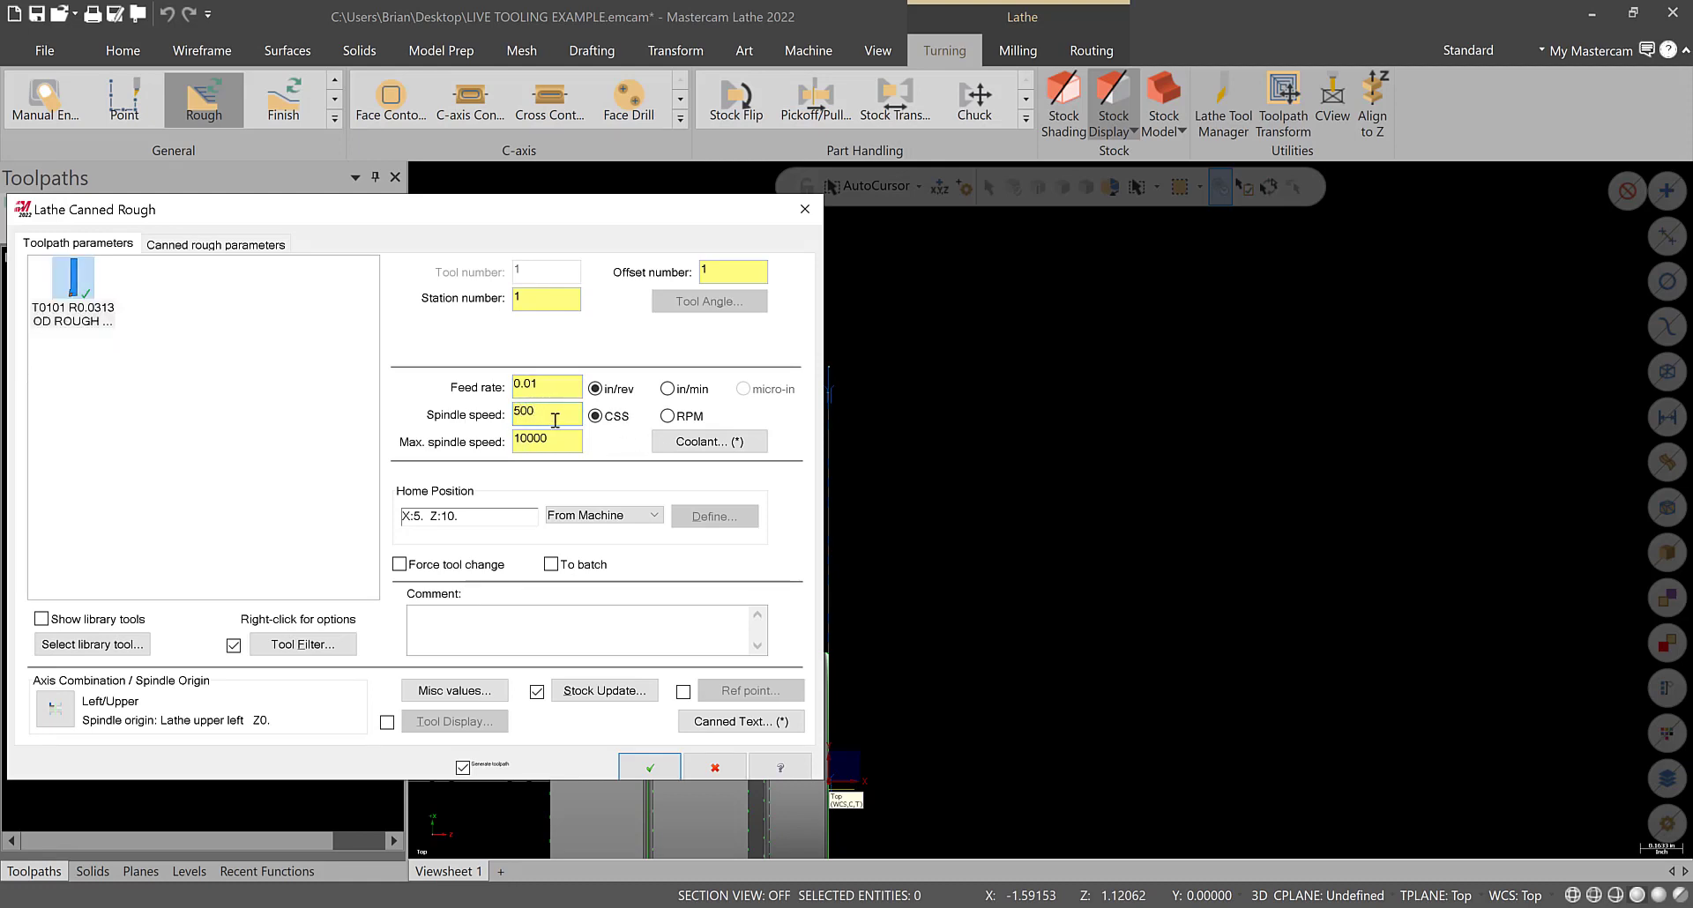
pyautogui.press('Tab')
pyautogui.write('200')
# - Set the depth of cut to 0.05 in the canned rough parameters
pyautogui.click(231, 246)
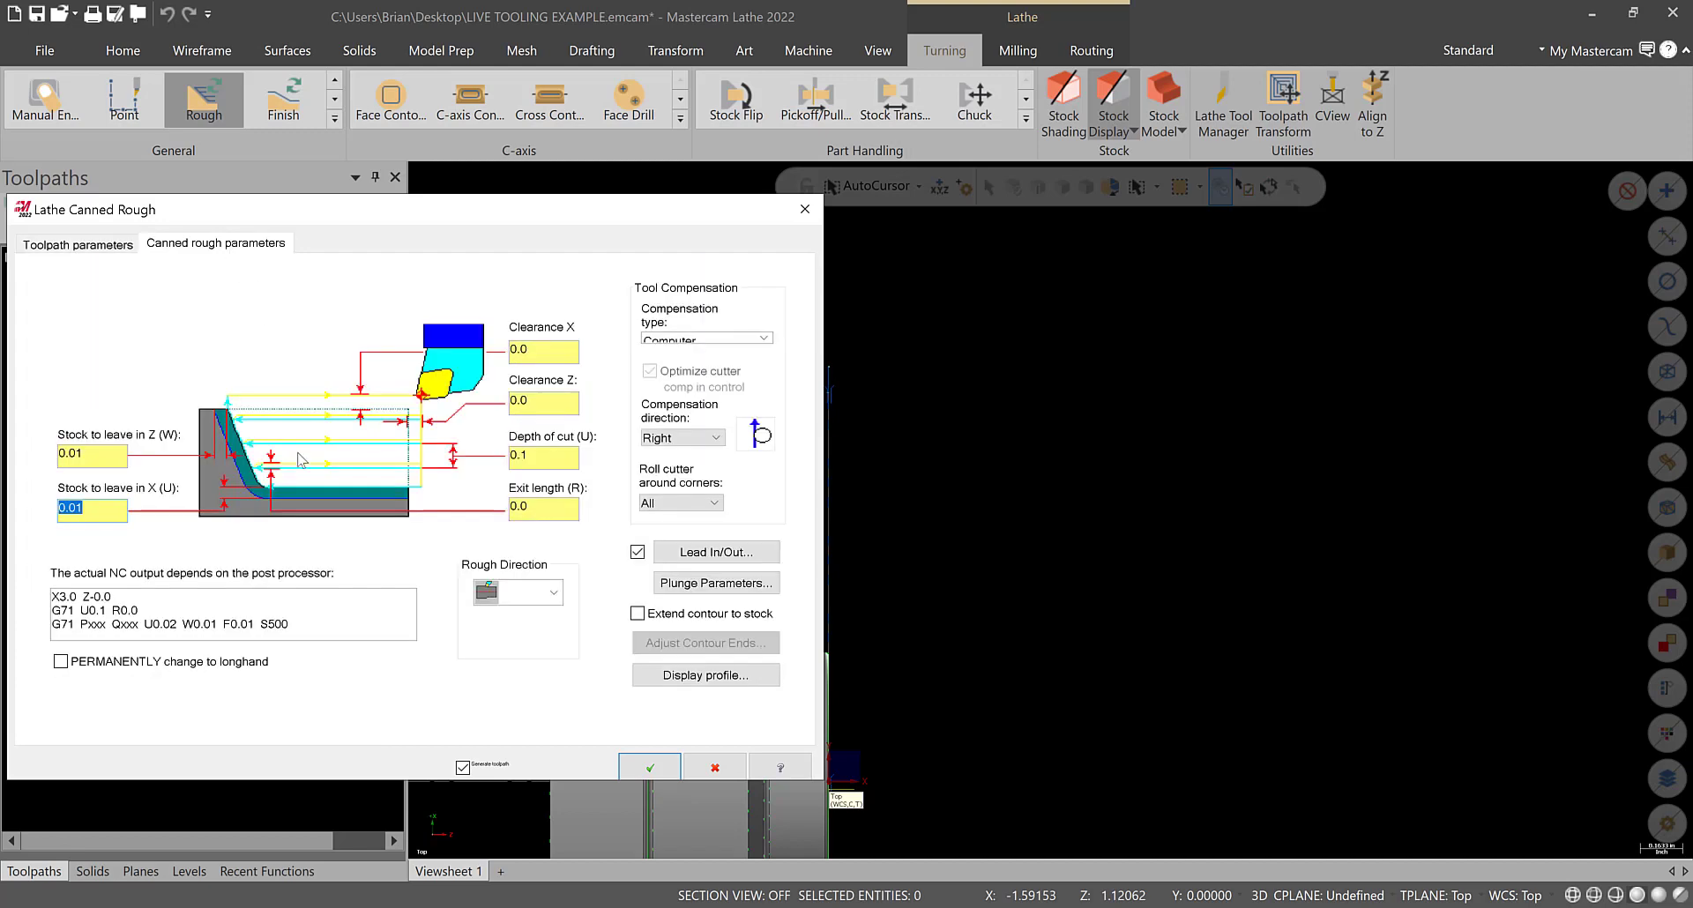
pyautogui.click(117, 511)
pyautogui.press('Tab')
pyautogui.press('Tab')
pyautogui.press('Tab')
pyautogui.press('Tab')
pyautogui.click(565, 510)
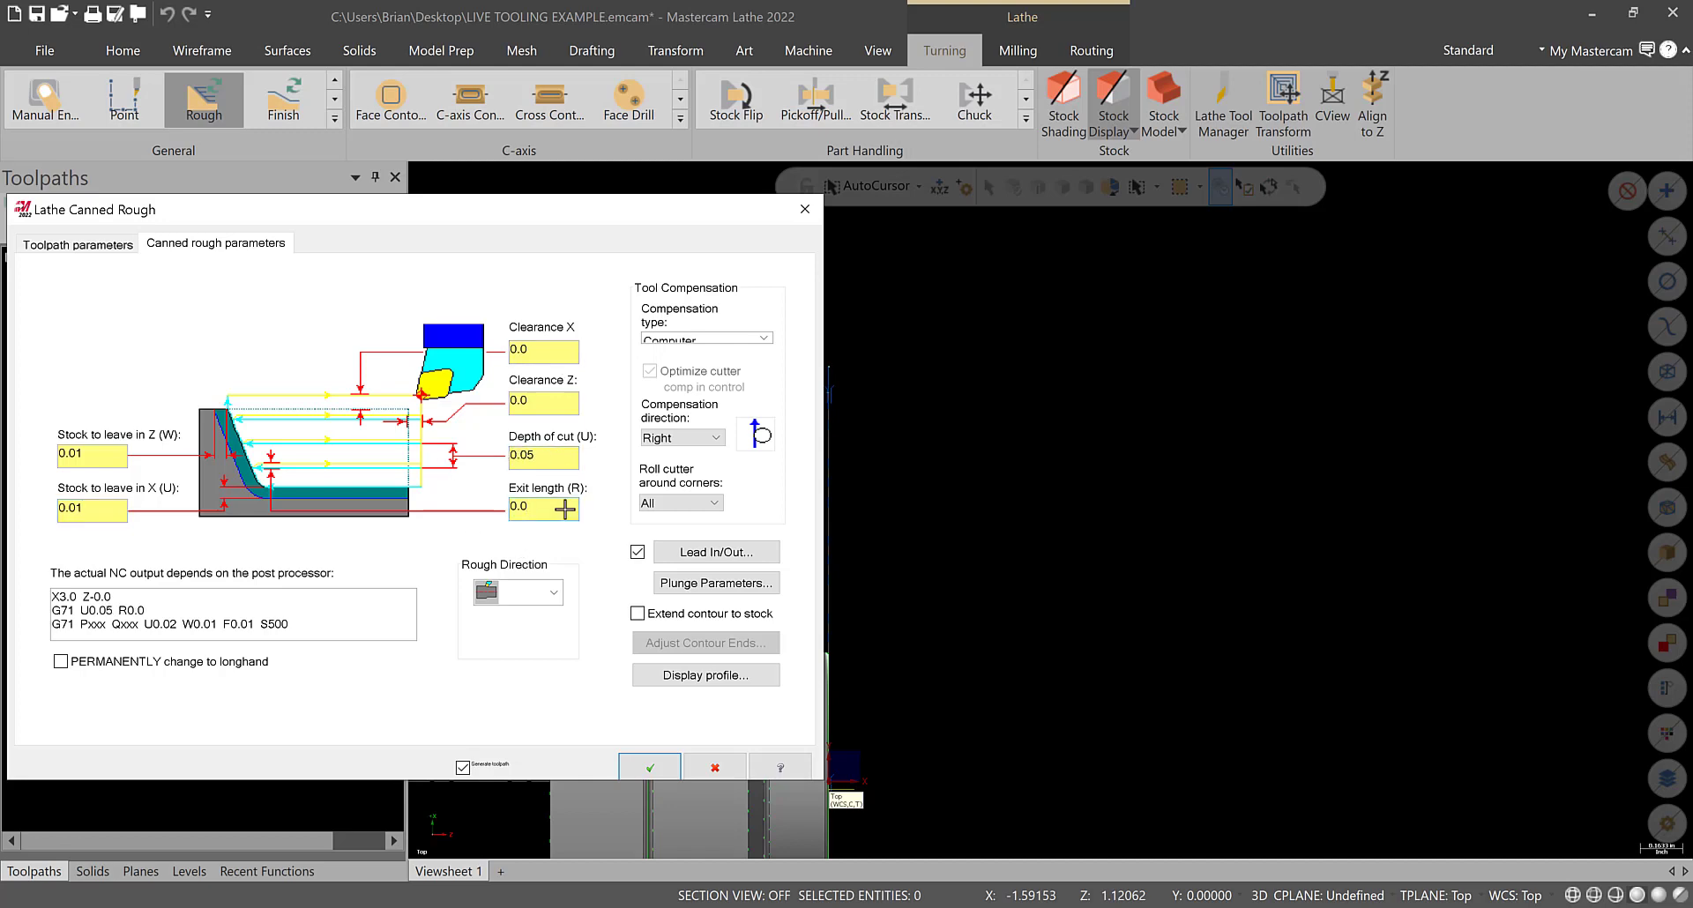
# - Go through the lead-in and lead-out contour extension settings and generate the Lathe Canned Rough toolpath
pyautogui.click(710, 554)
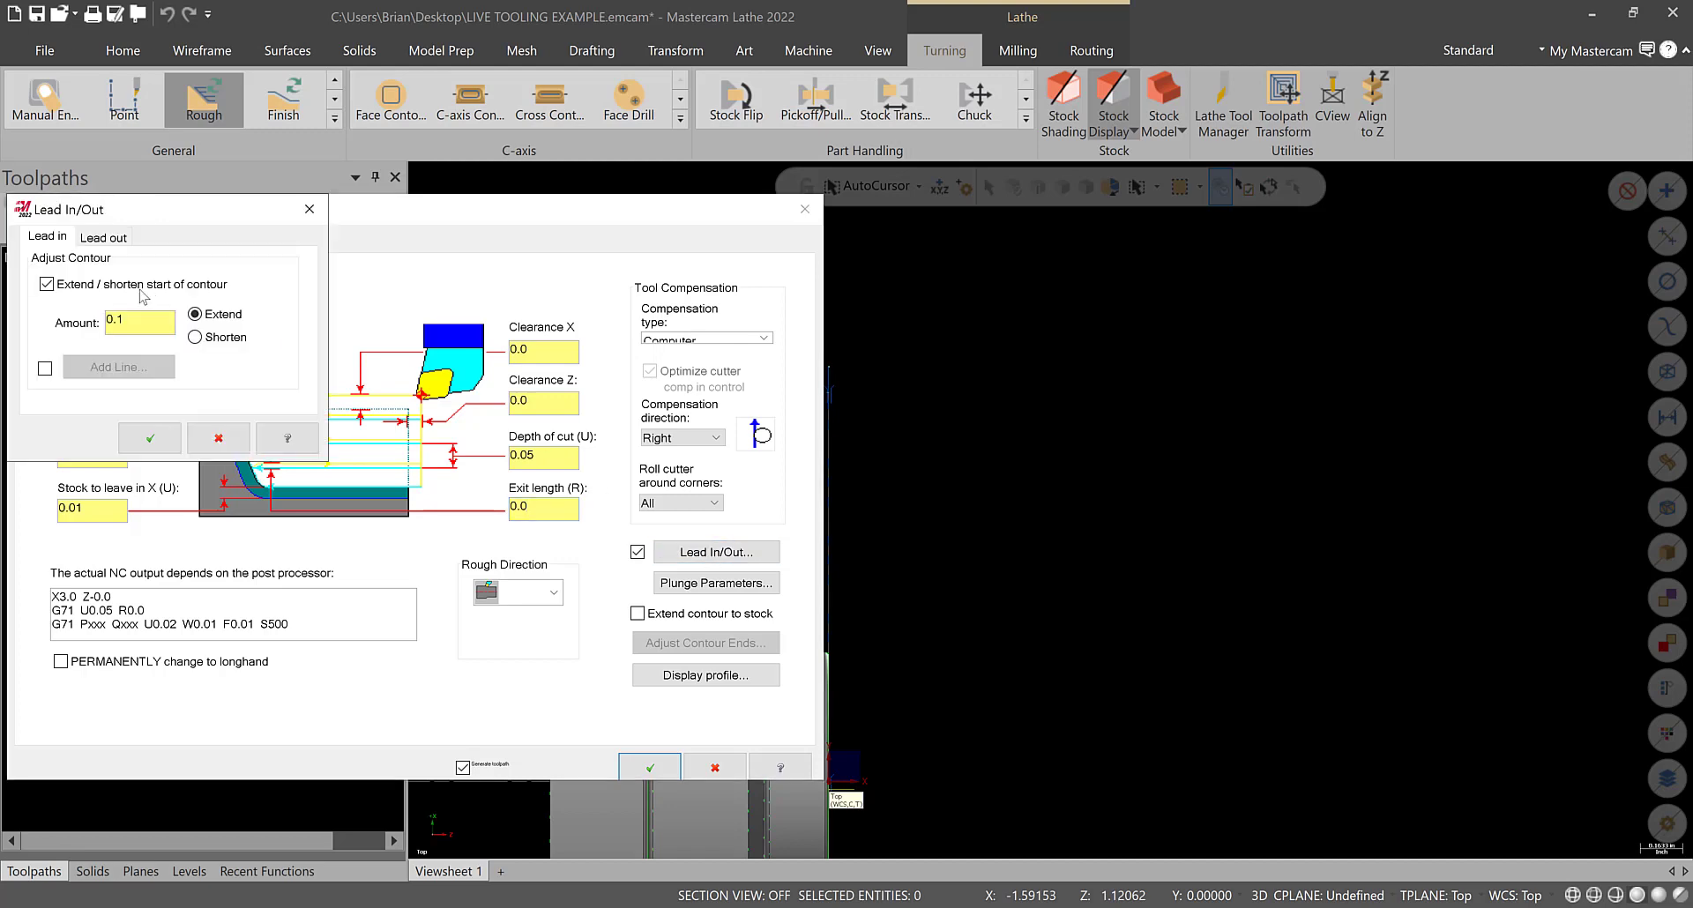
pyautogui.click(102, 240)
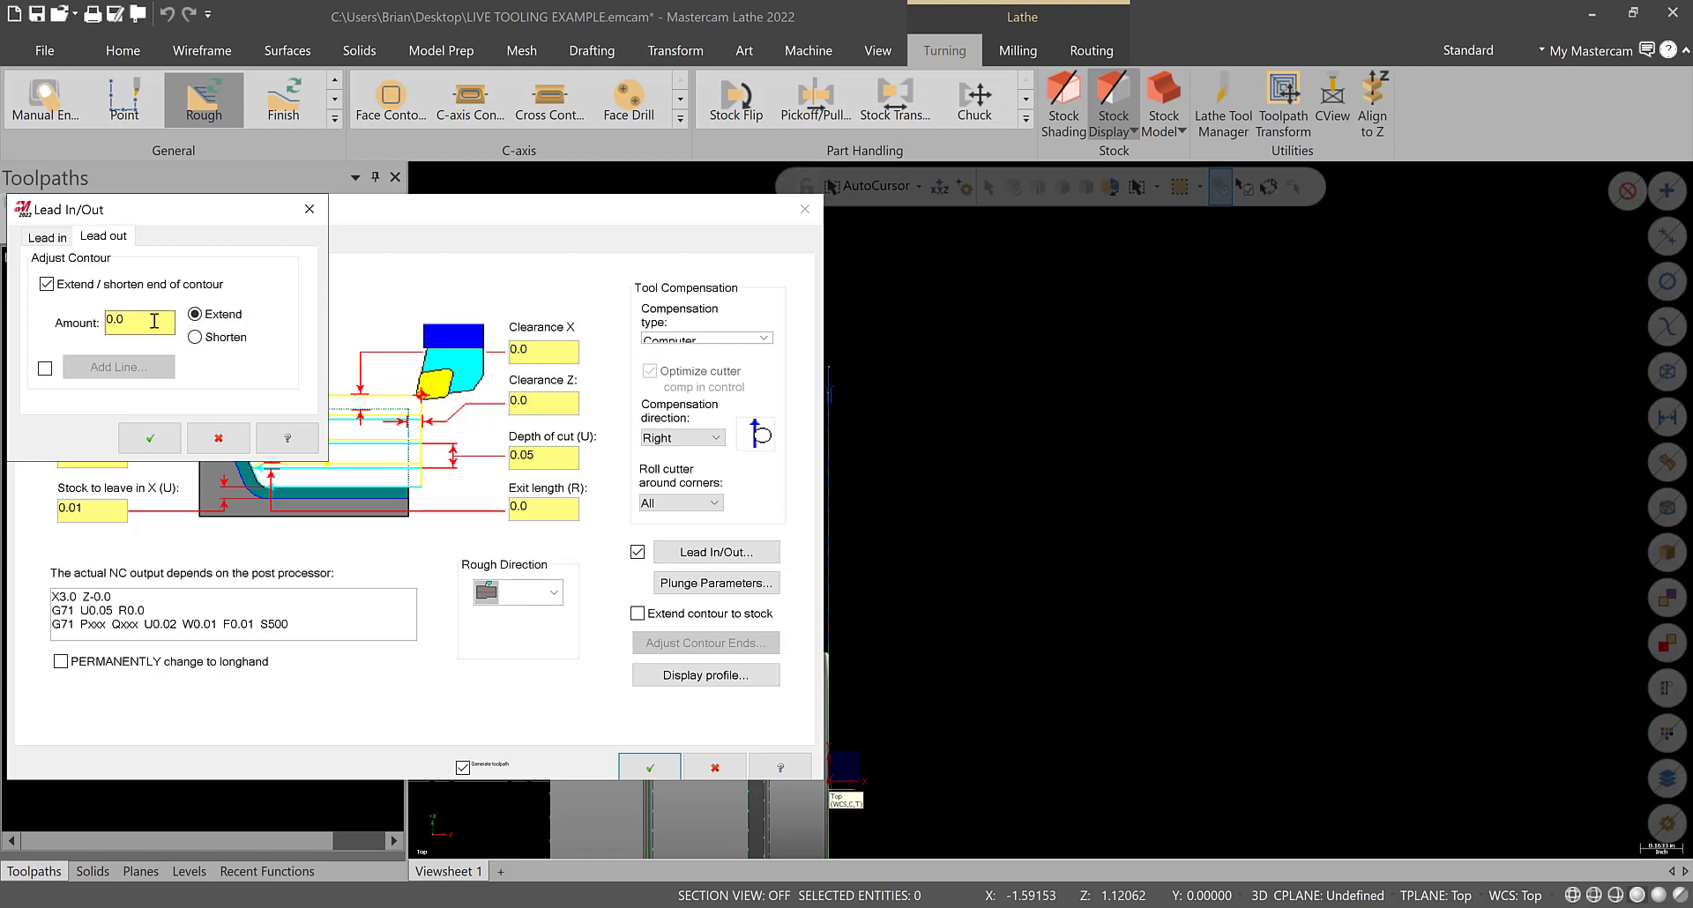
pyautogui.doubleClick(158, 324)
pyautogui.click(152, 439)
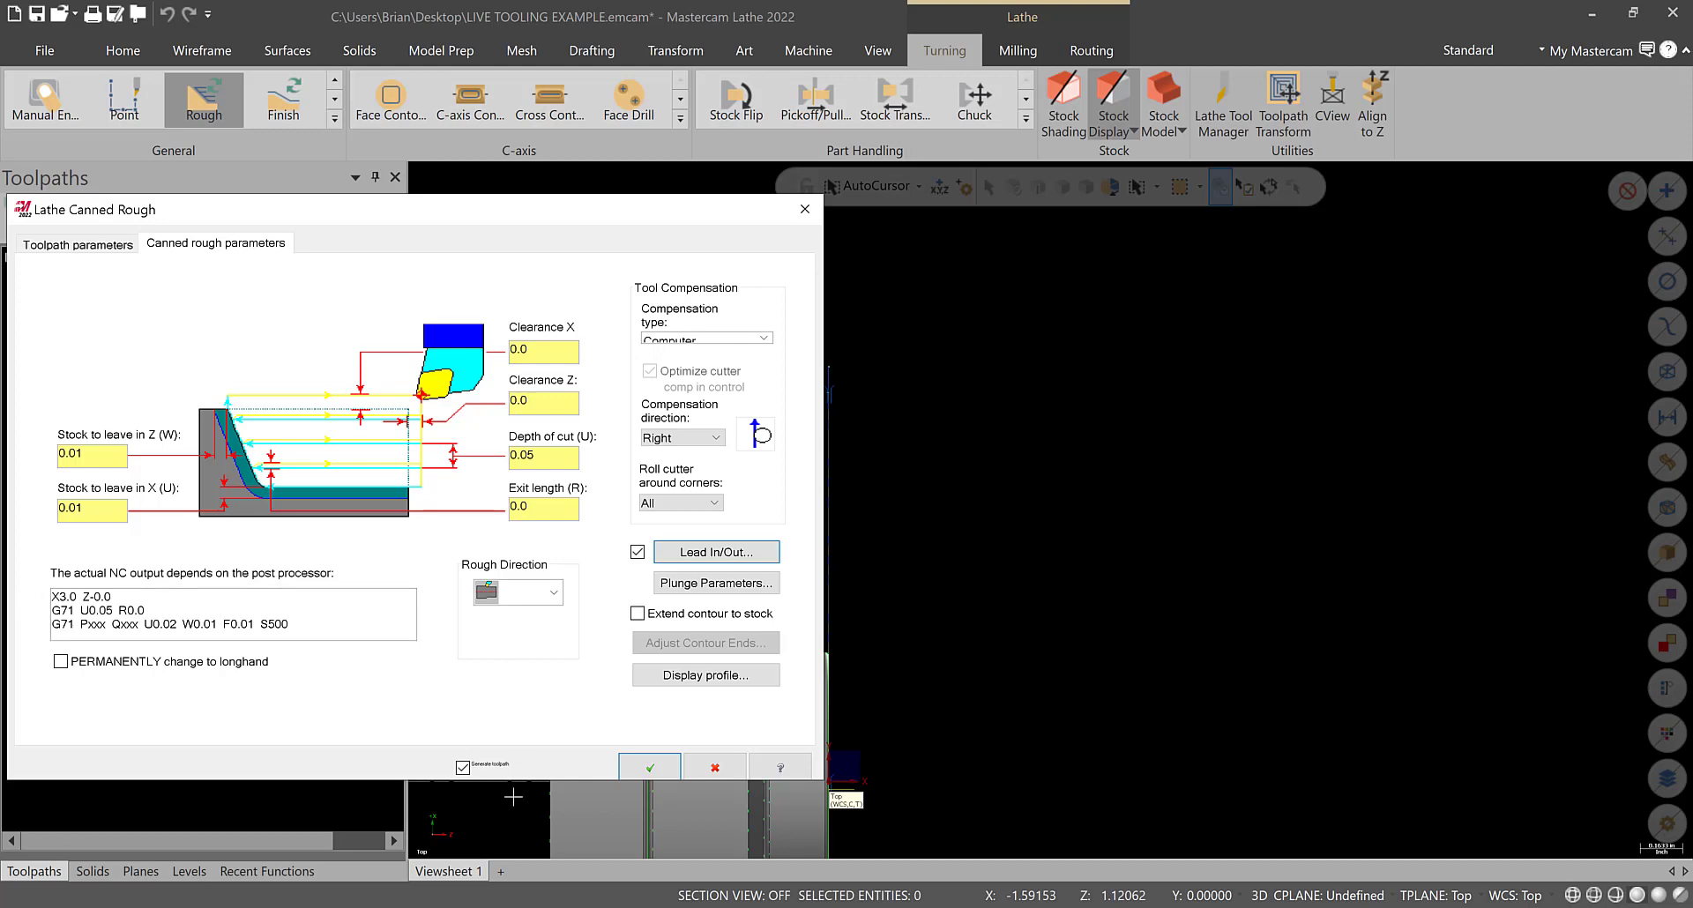
pyautogui.click(677, 769)
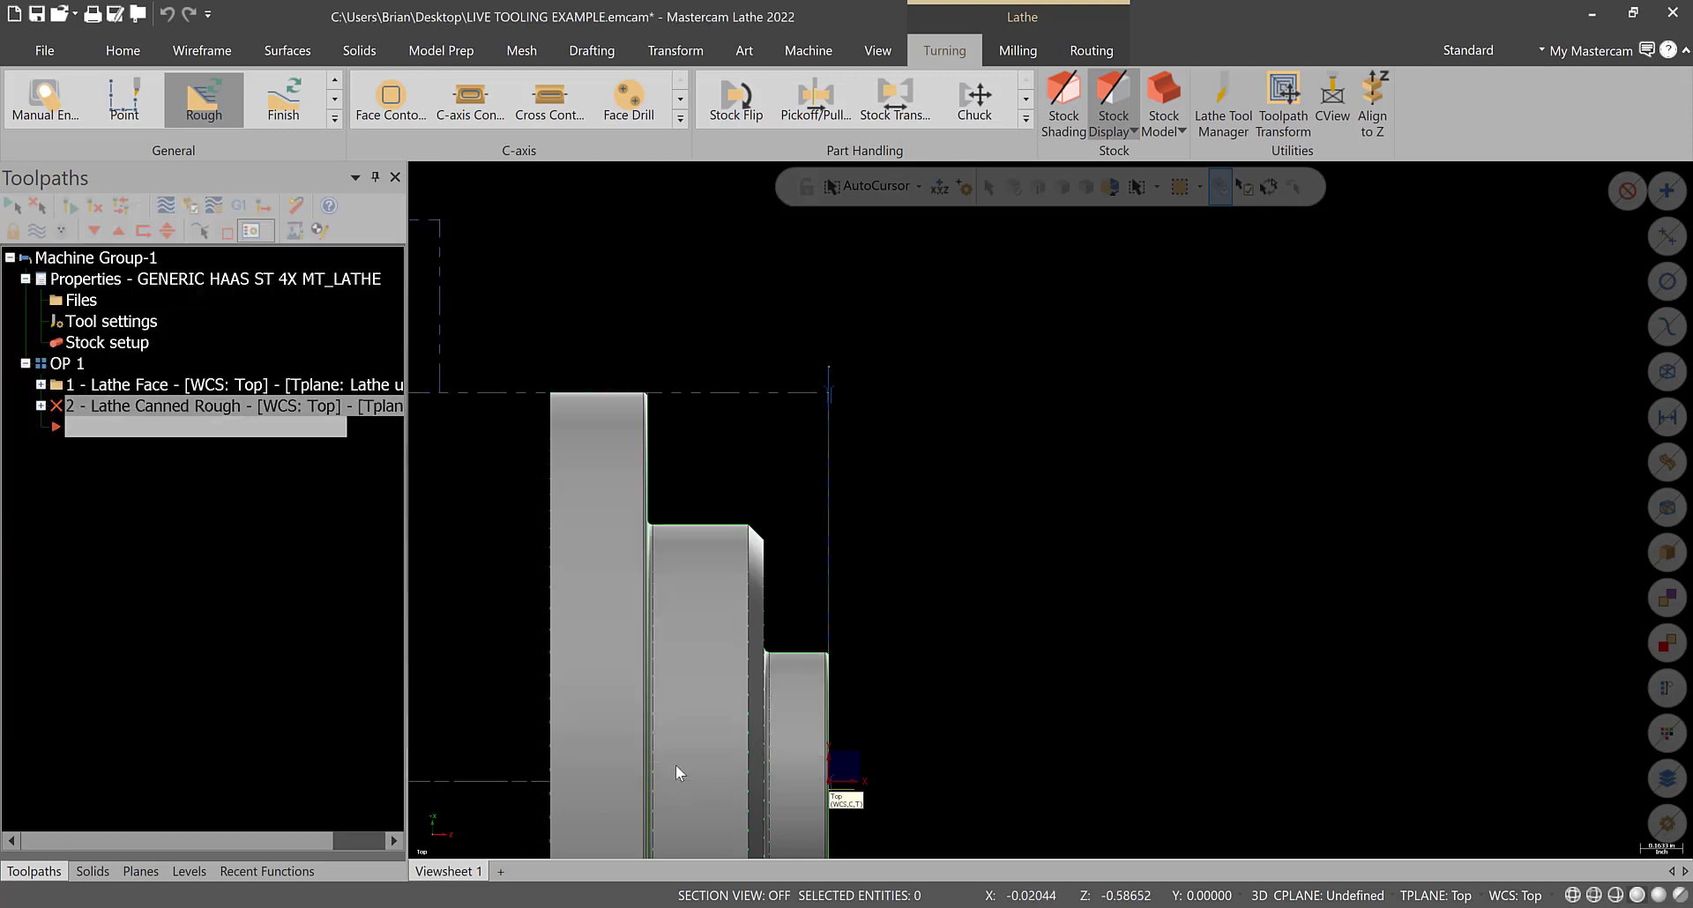
# - Backplot all OP 1 toolpaths at a faster playback speed to examine the facing and roughing moves
pyautogui.click(68, 363)
pyautogui.click(164, 204)
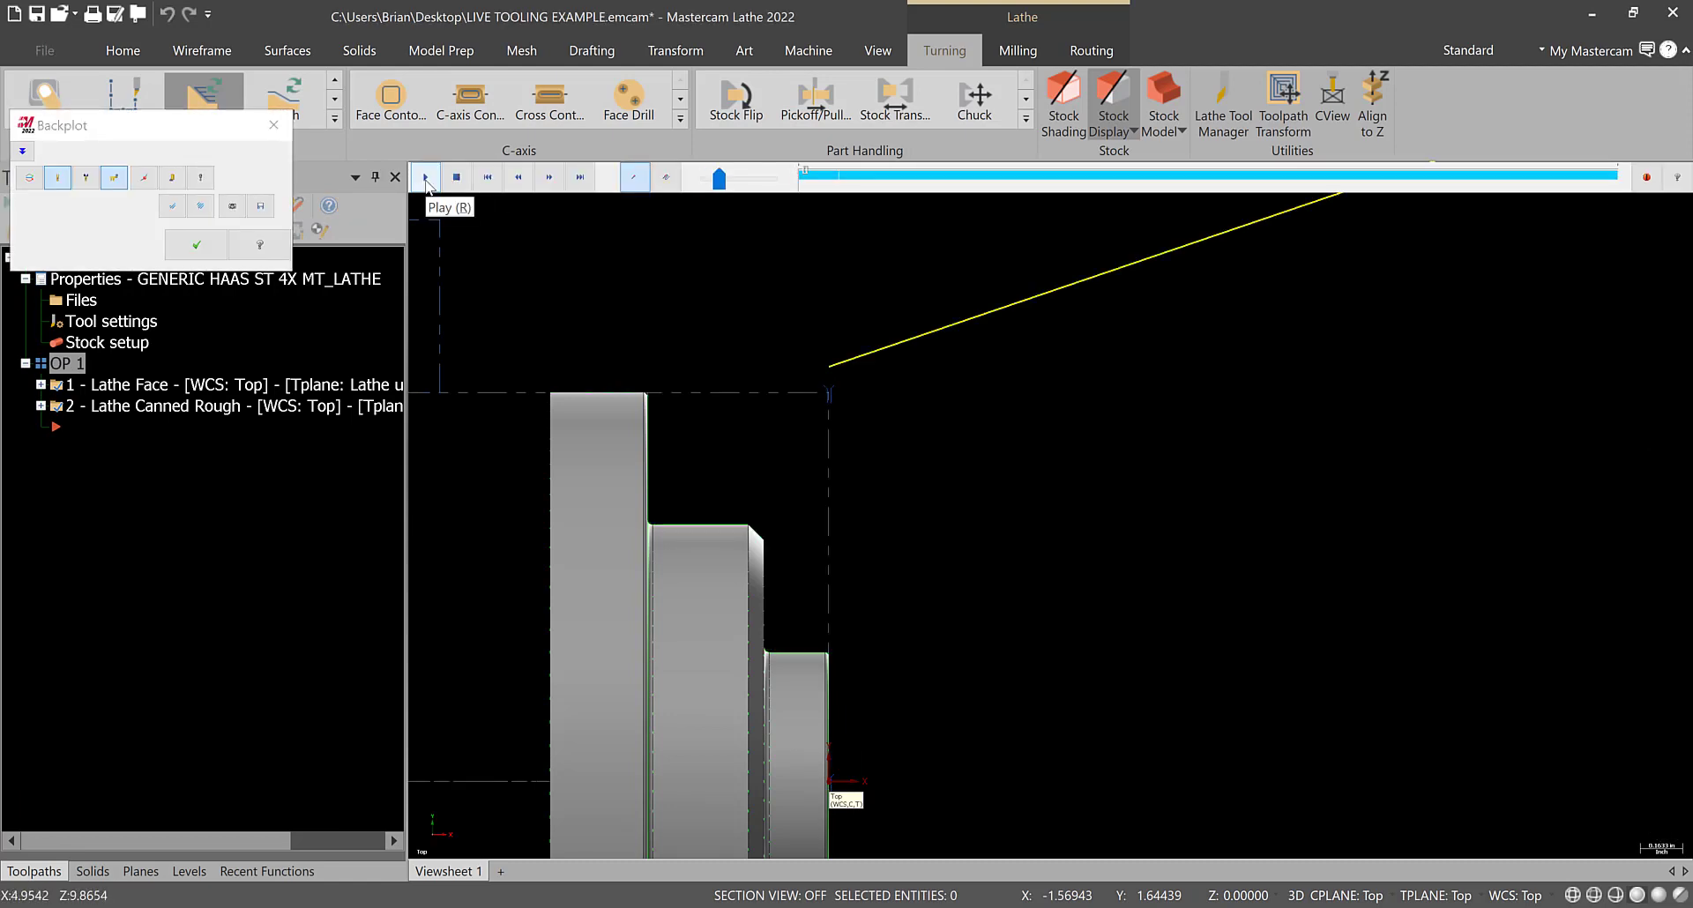
pyautogui.moveTo(719, 179)
pyautogui.mouseDown()
pyautogui.moveTo(766, 182)
pyautogui.moveTo(722, 183)
pyautogui.moveTo(745, 181)
pyautogui.mouseUp()
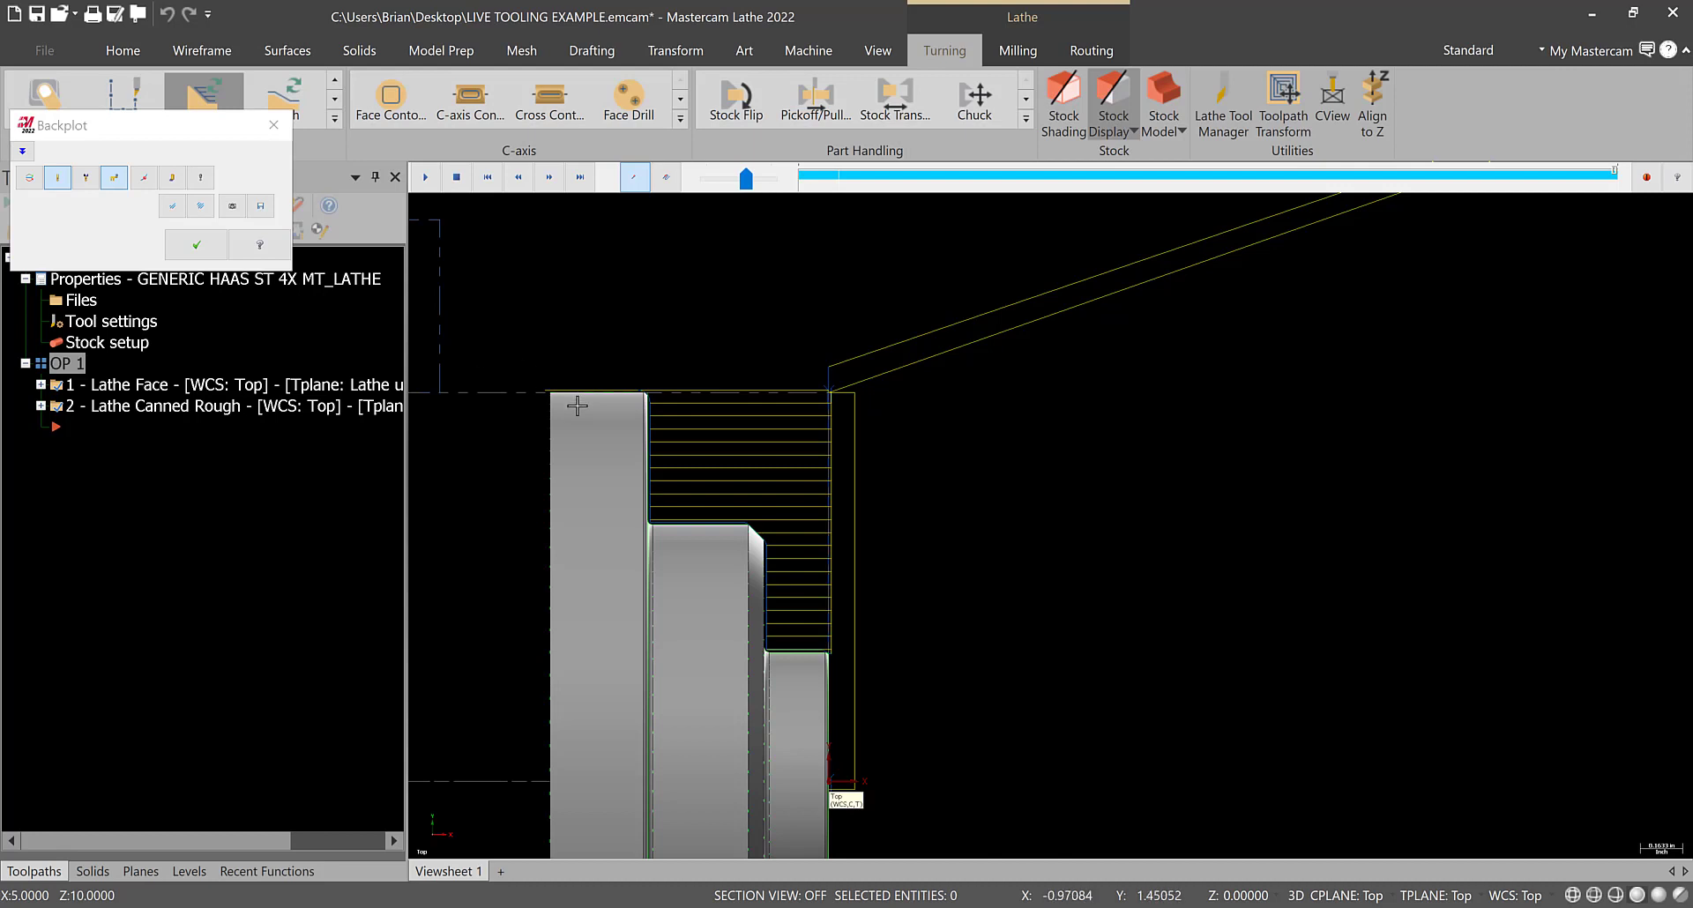
# - Close the backplot and examine the canned roughing passes around the flange's outer diameter and the stepped shoulders
pyautogui.click(273, 130)
pyautogui.scroll(4, 635, 408)
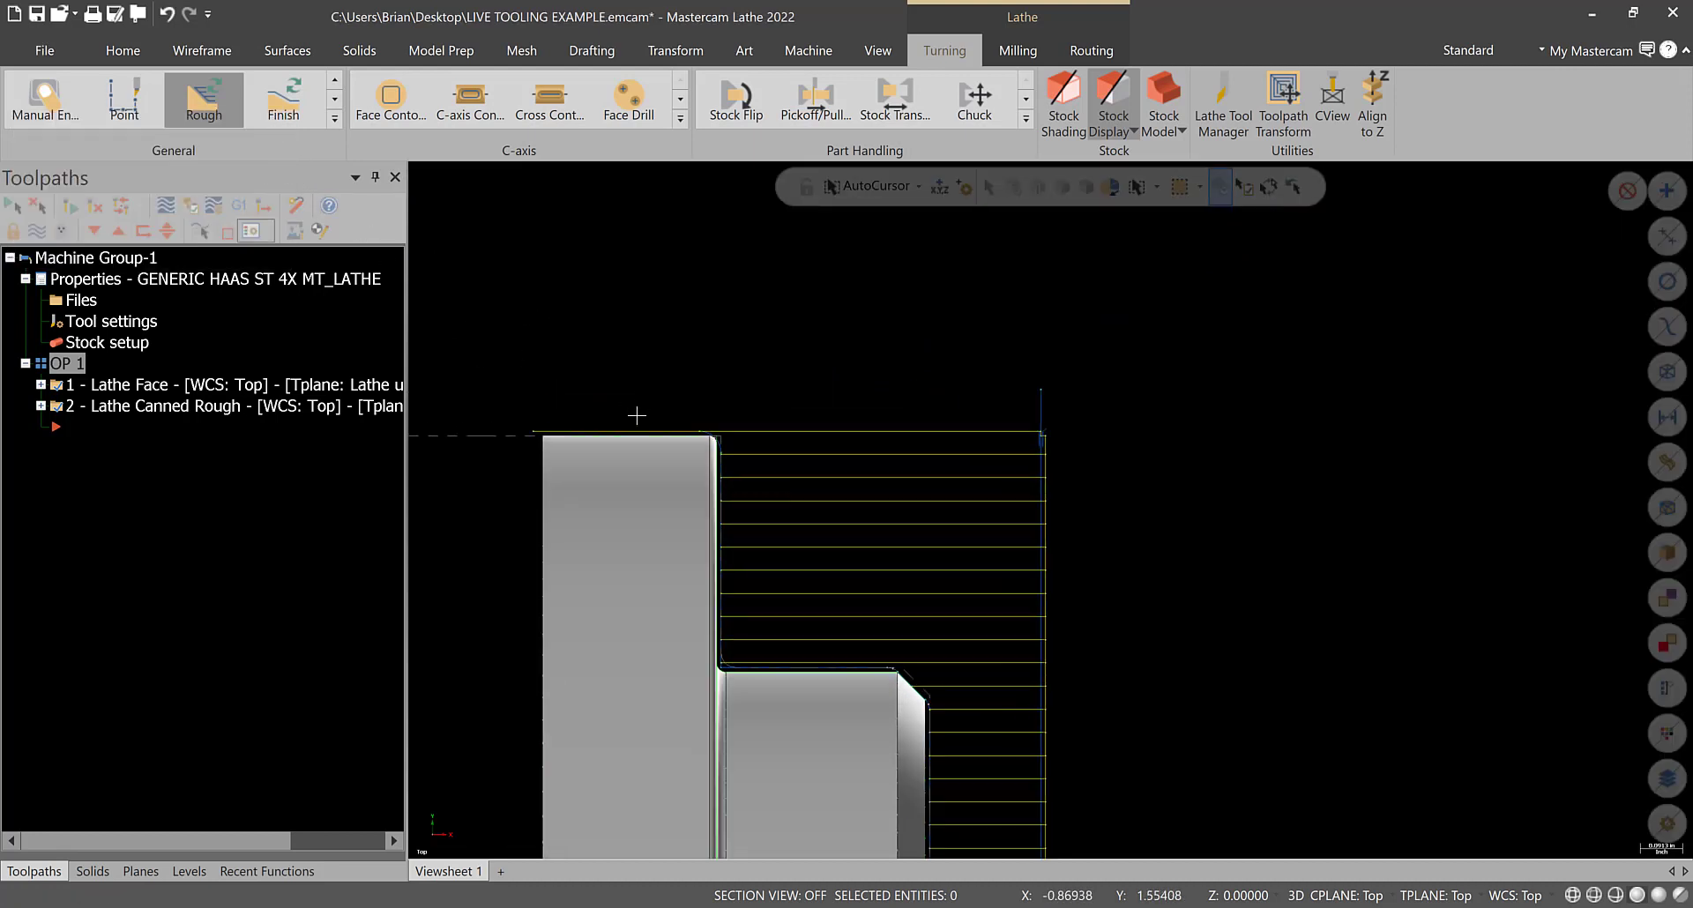
pyautogui.scroll(-6, 738, 437)
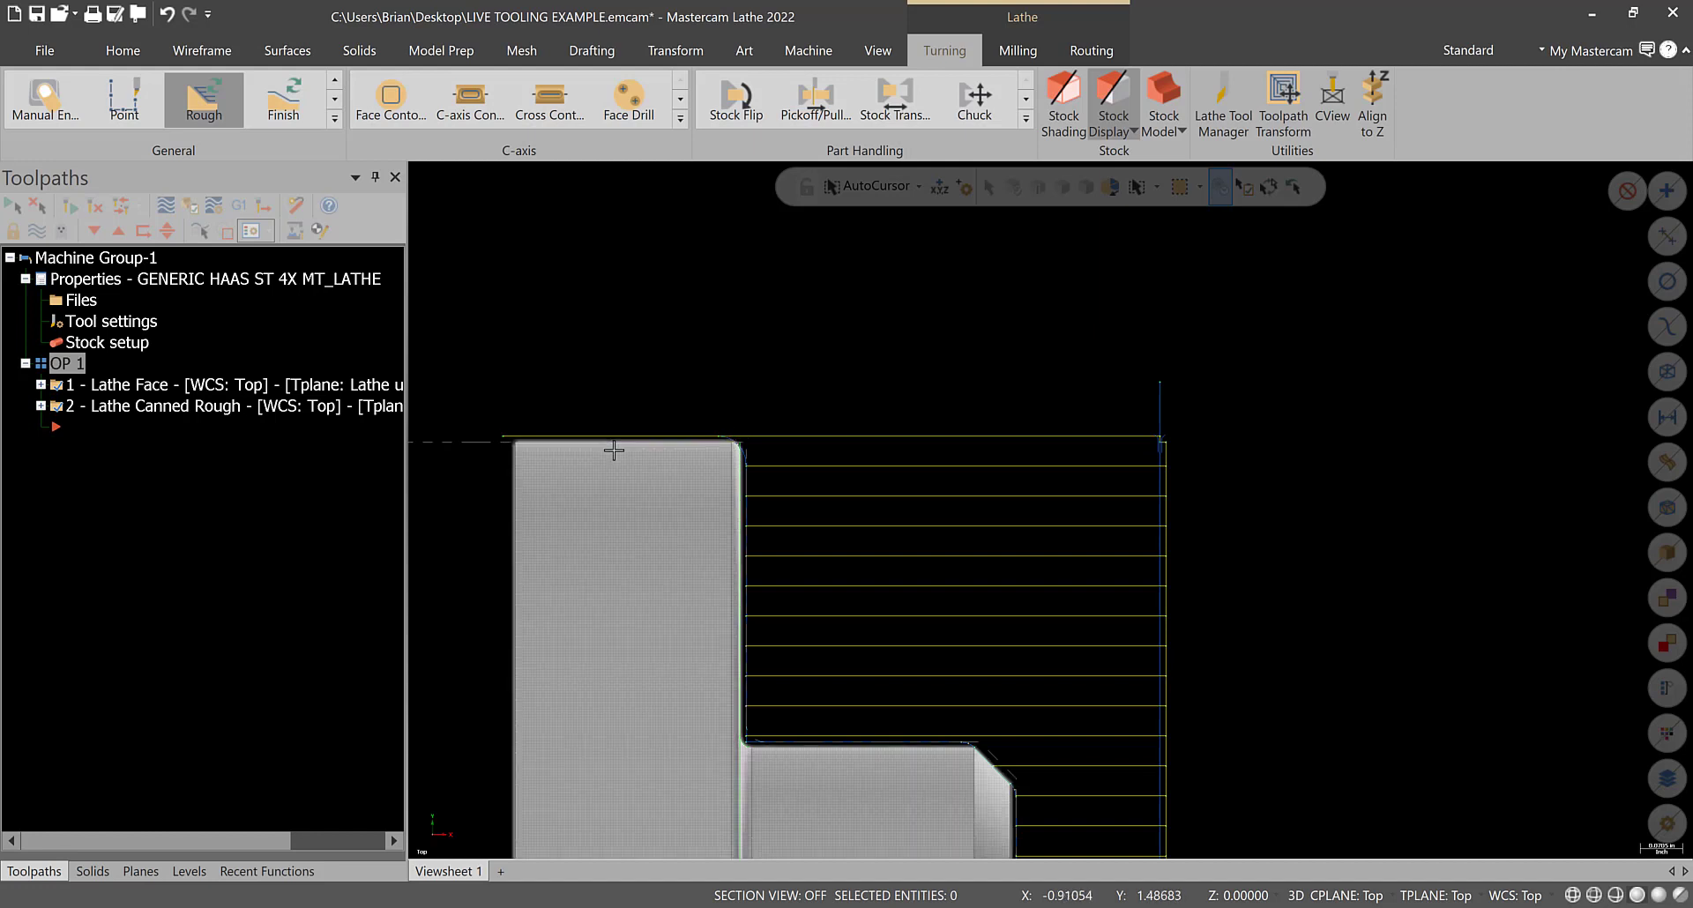
pyautogui.scroll(2, 579, 735)
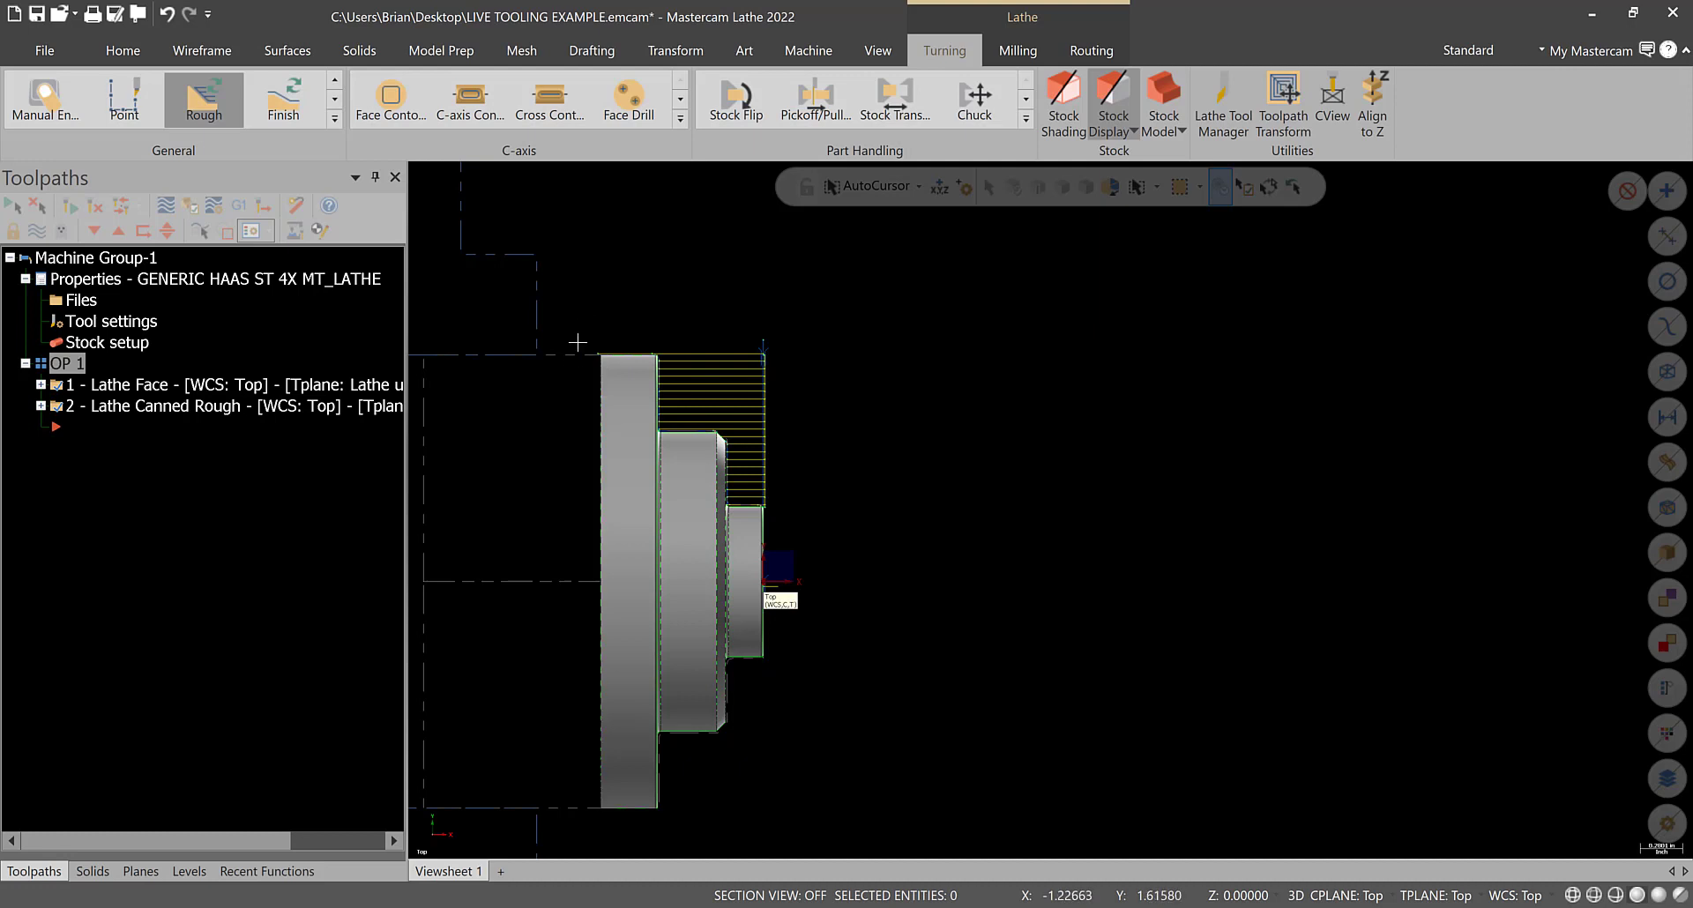
pyautogui.scroll(-1, 476, 357)
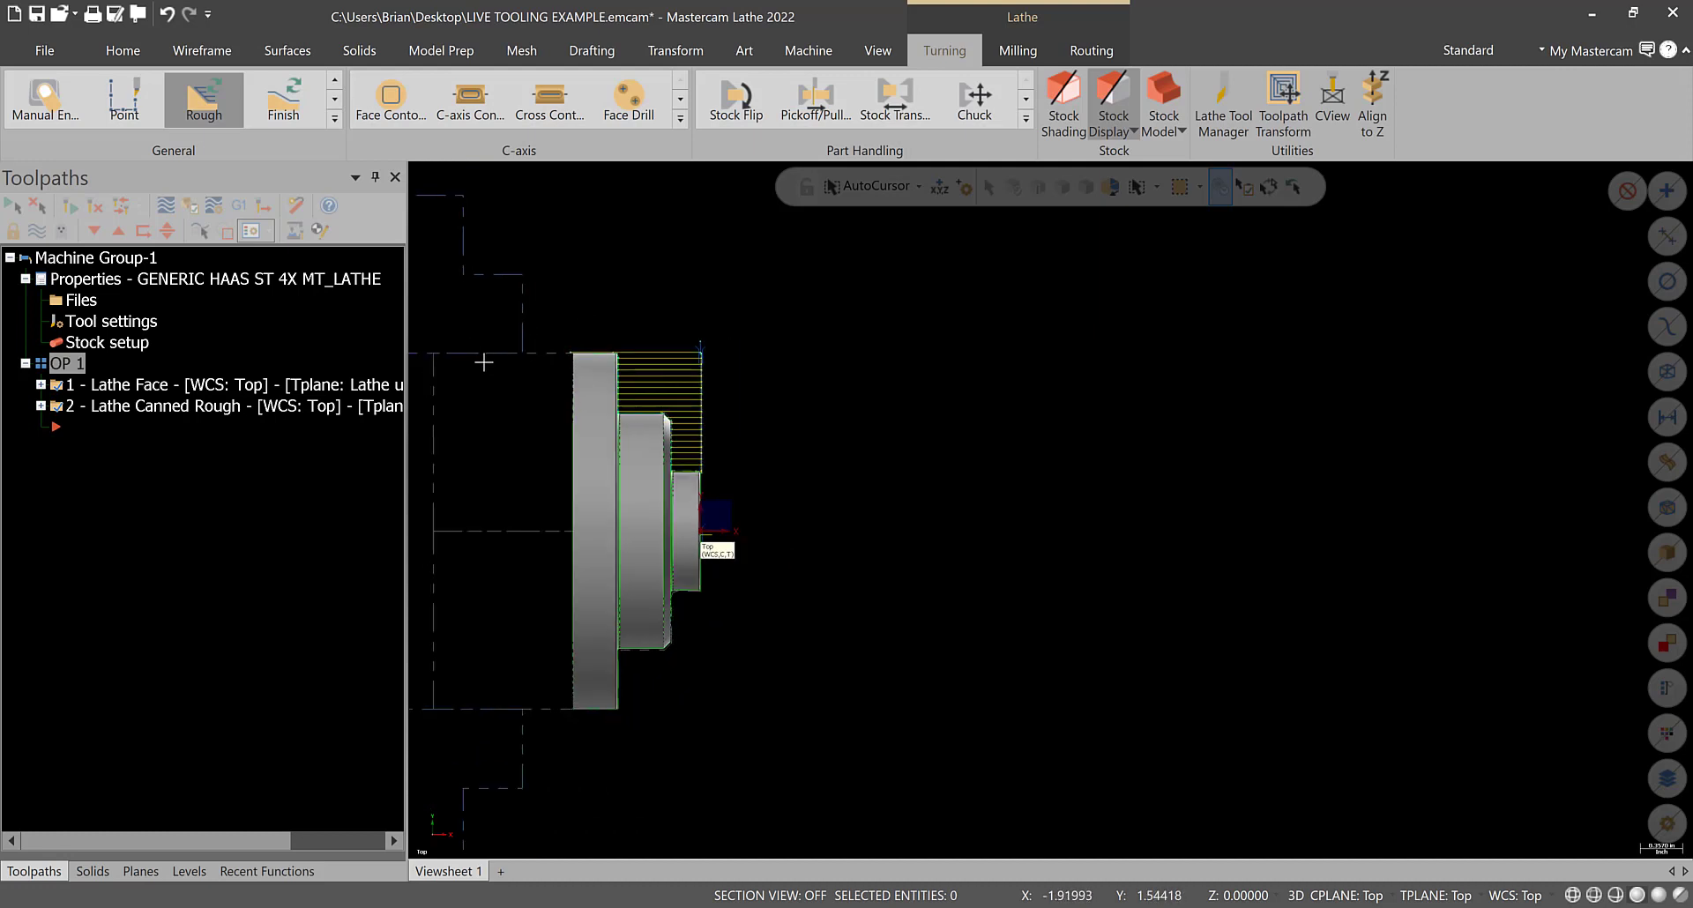
pyautogui.scroll(1, 420, 335)
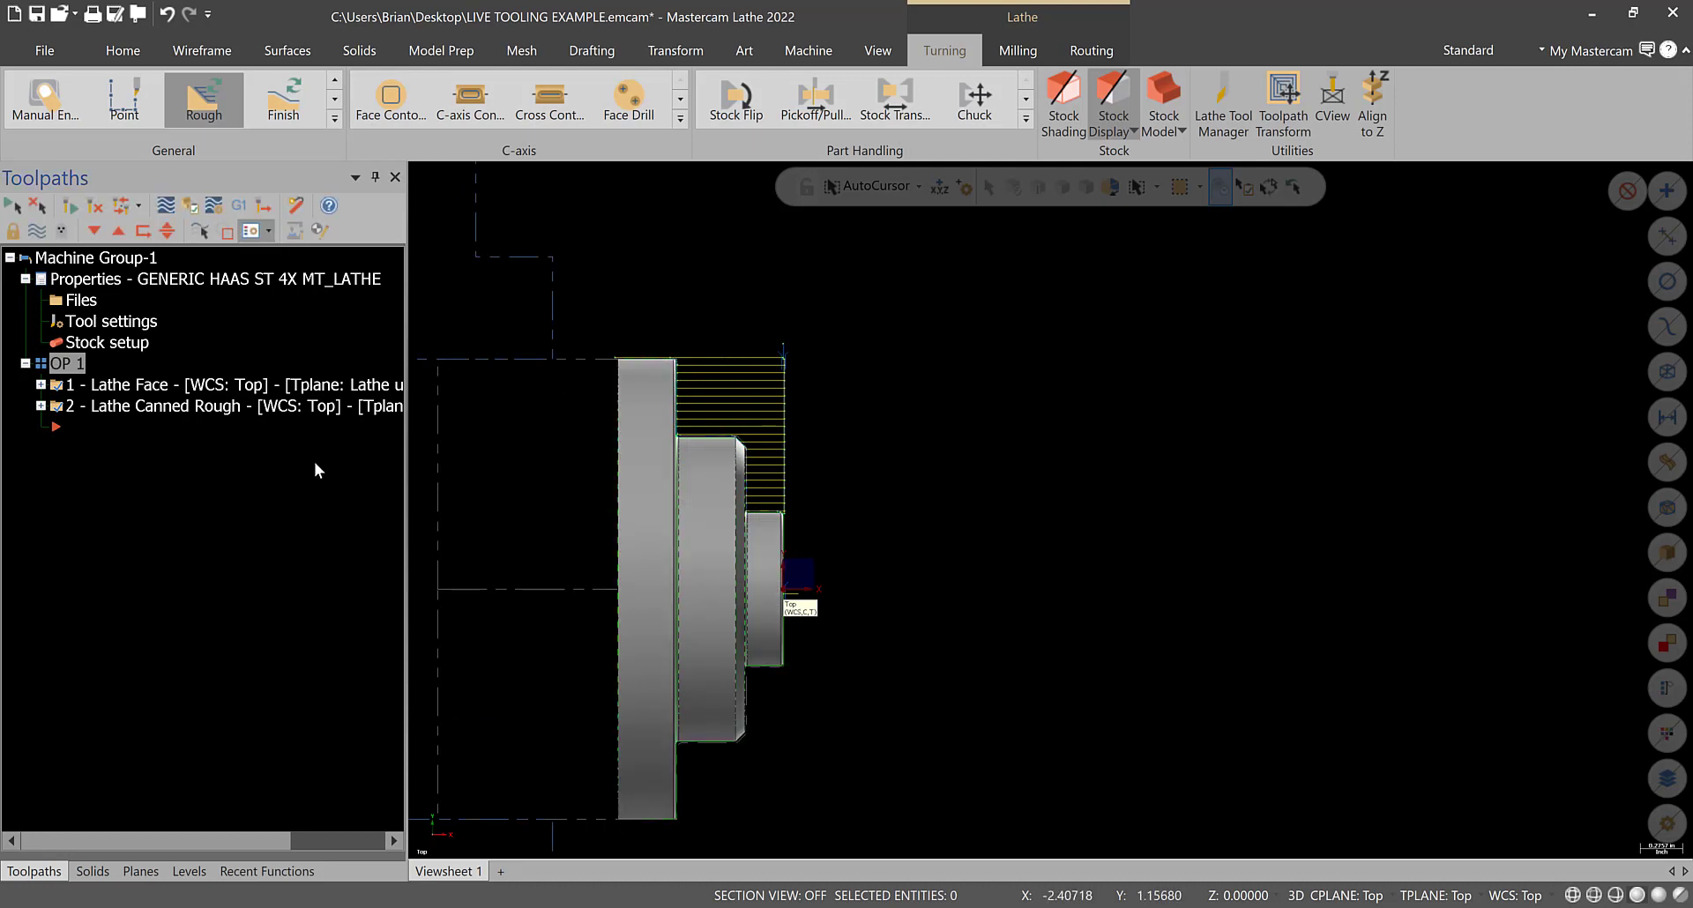
# - Post only the Lathe Canned Rough operation to the NC file Mill Part 7 Mating Part, replacing the existing file
pyautogui.click(84, 407)
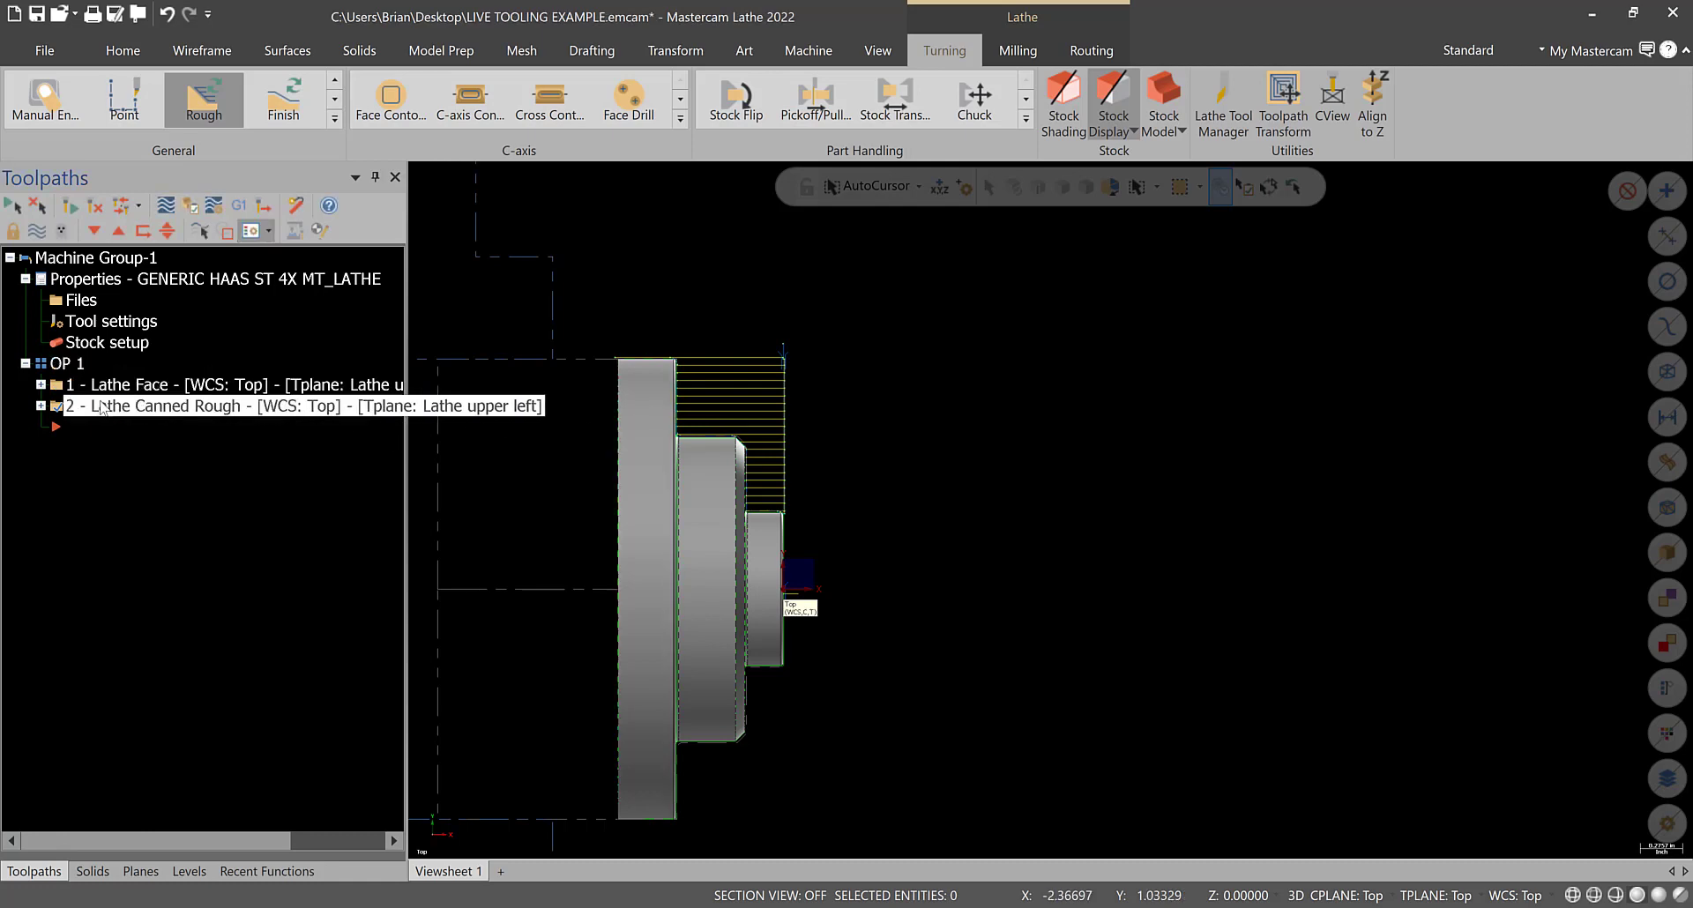
pyautogui.click(238, 204)
pyautogui.click(163, 628)
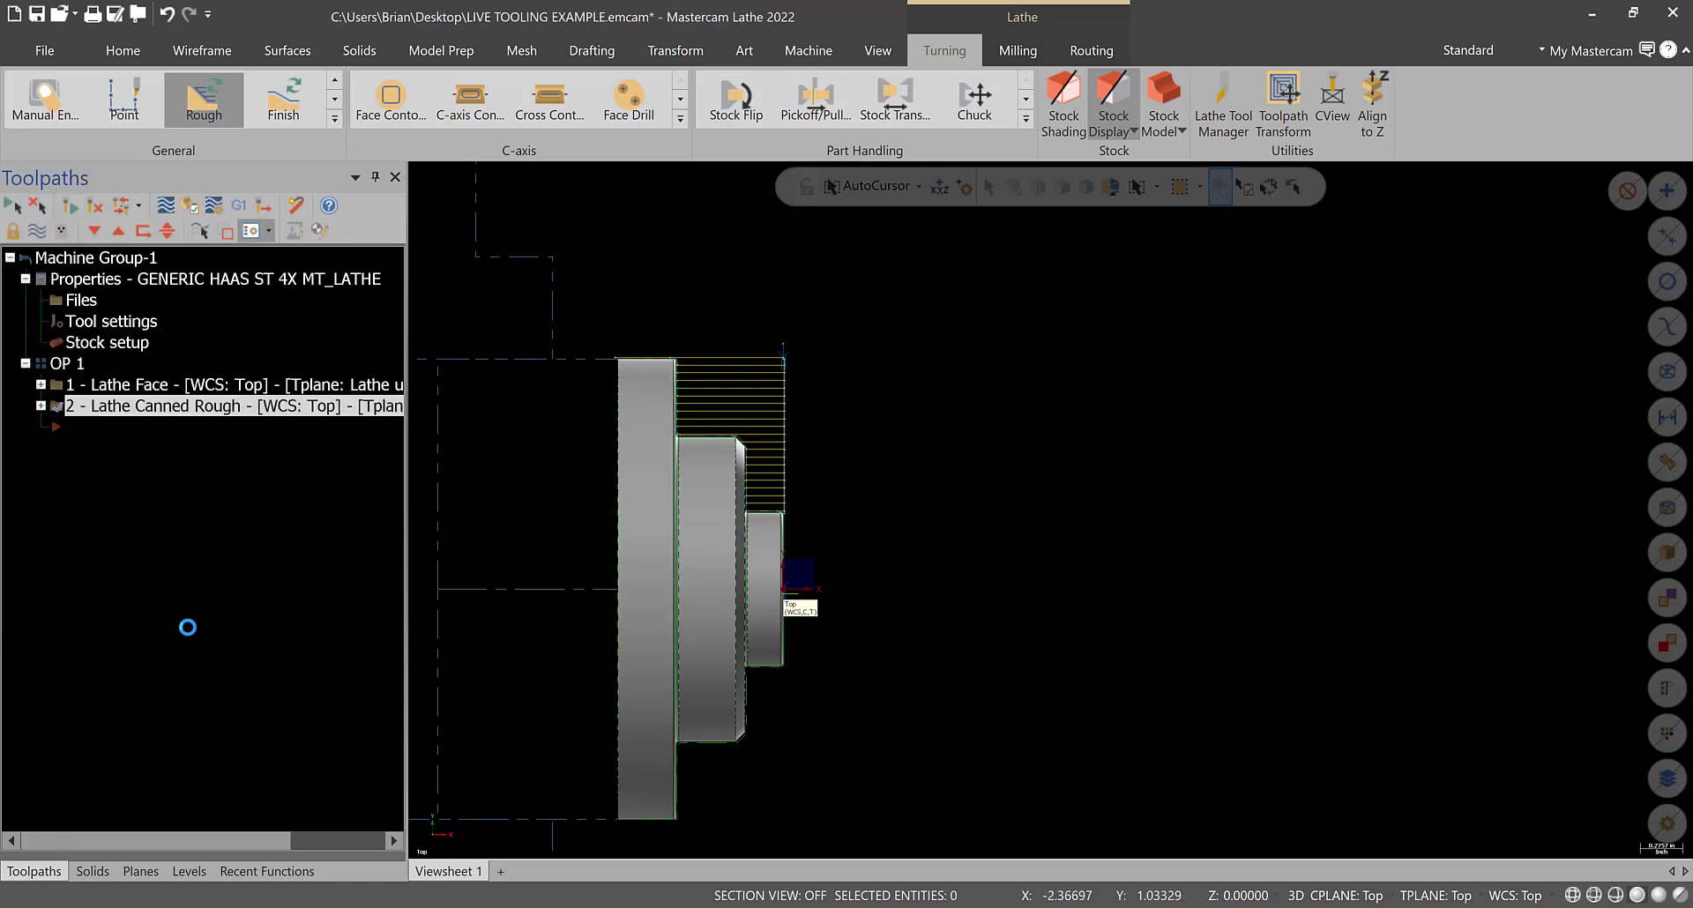
pyautogui.click(947, 527)
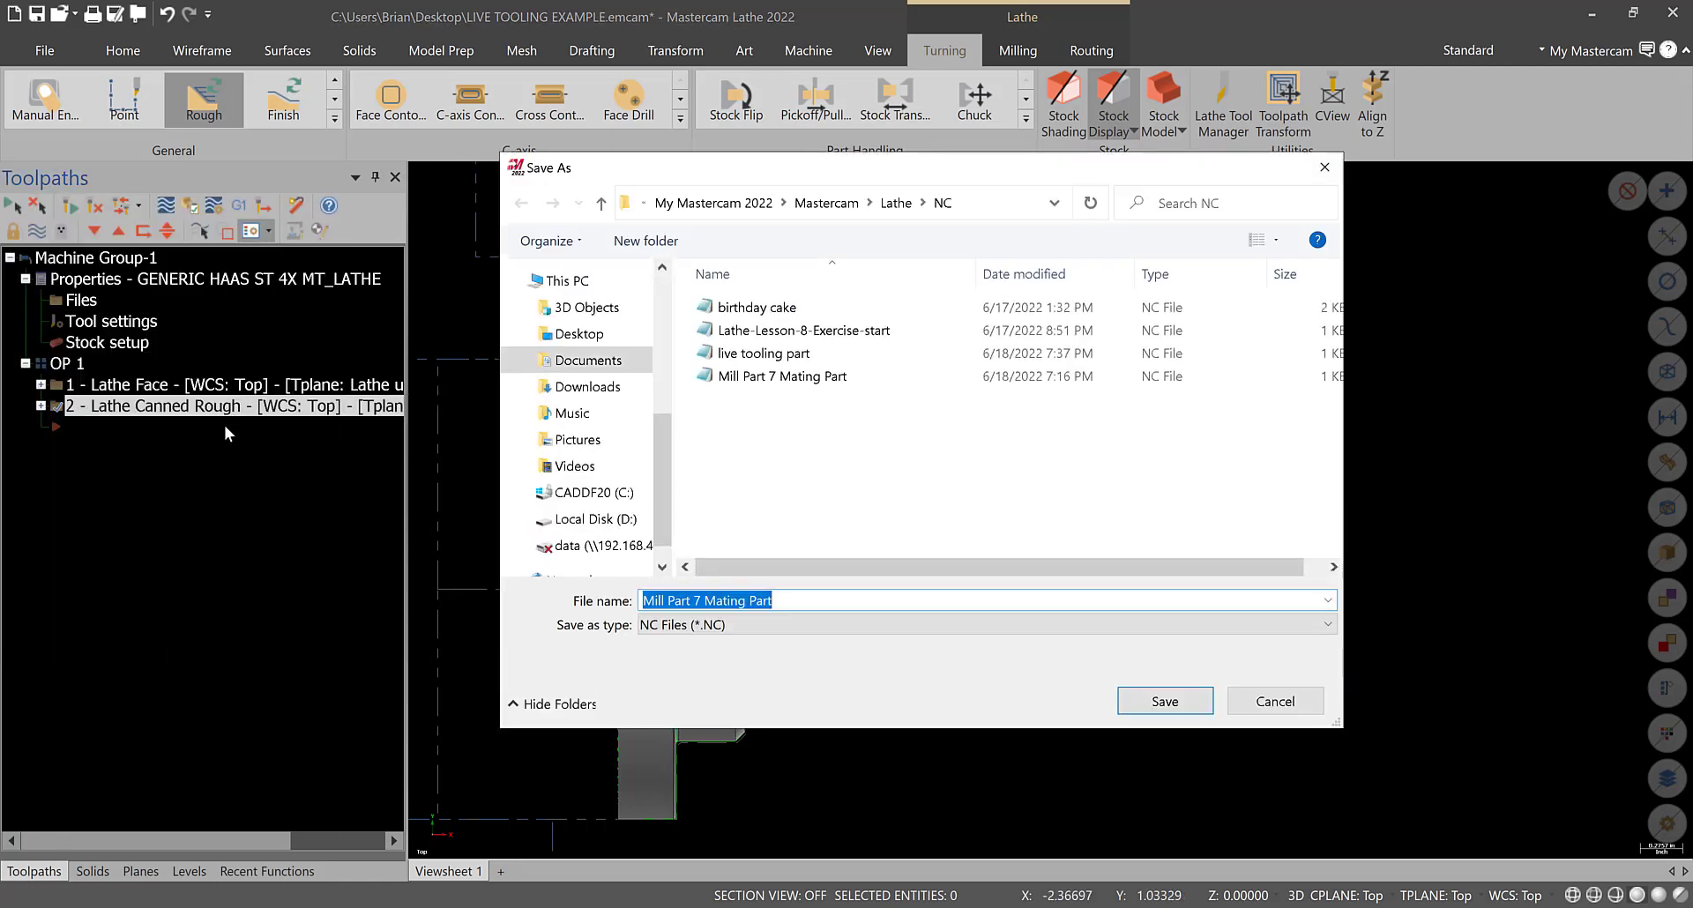
pyautogui.click(1162, 699)
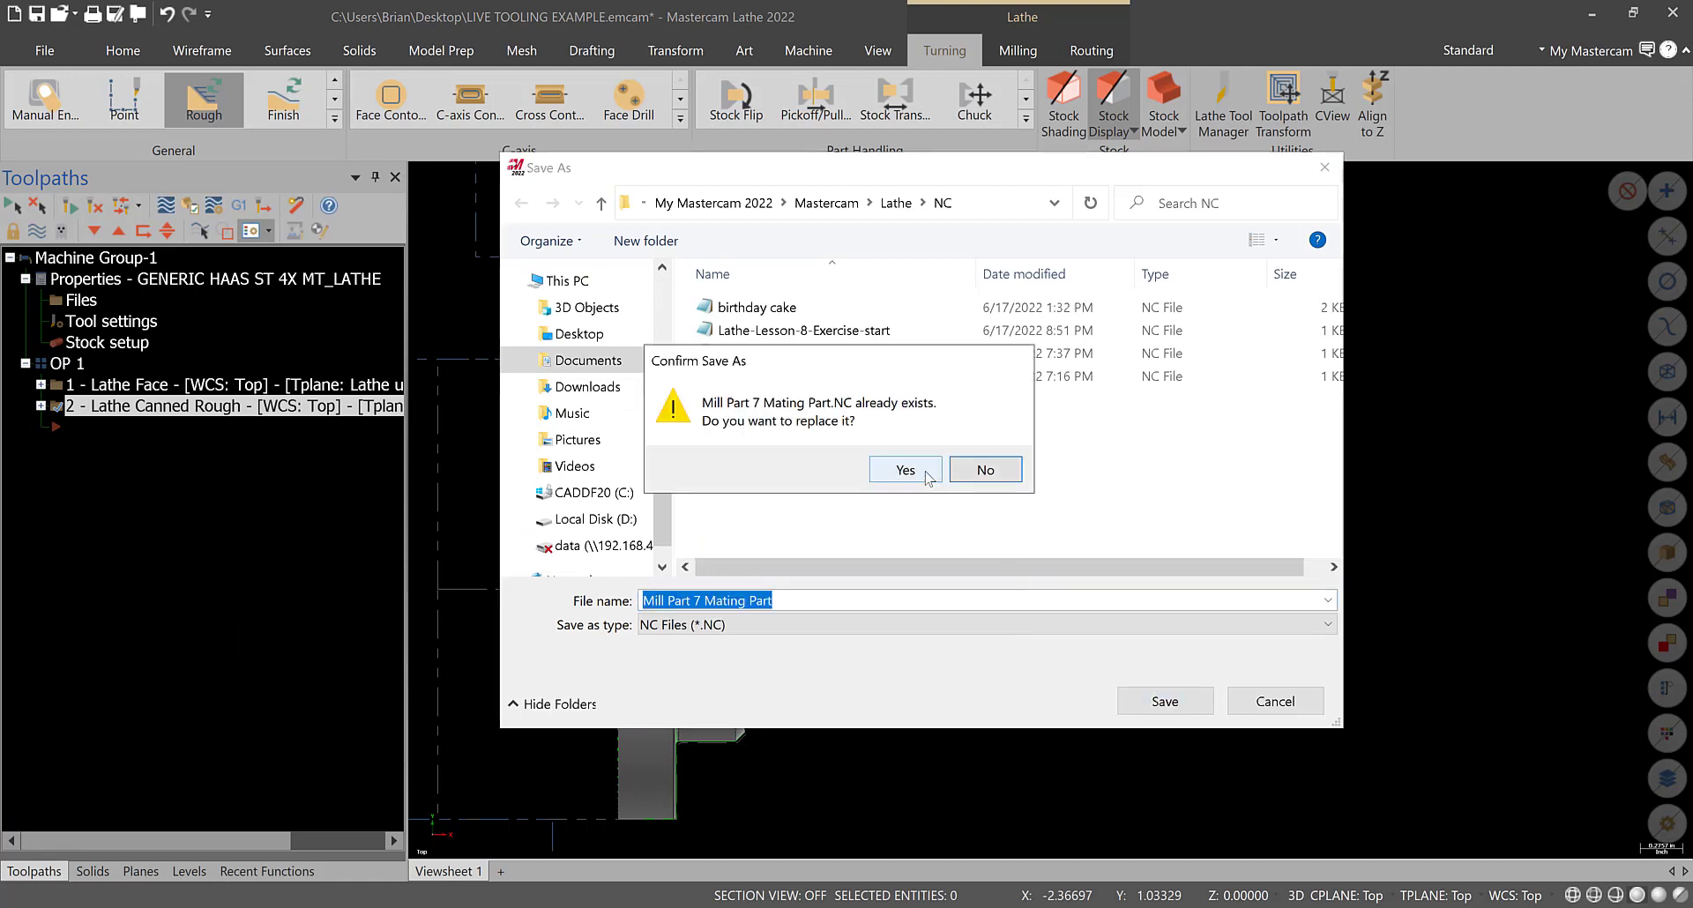
pyautogui.click(917, 473)
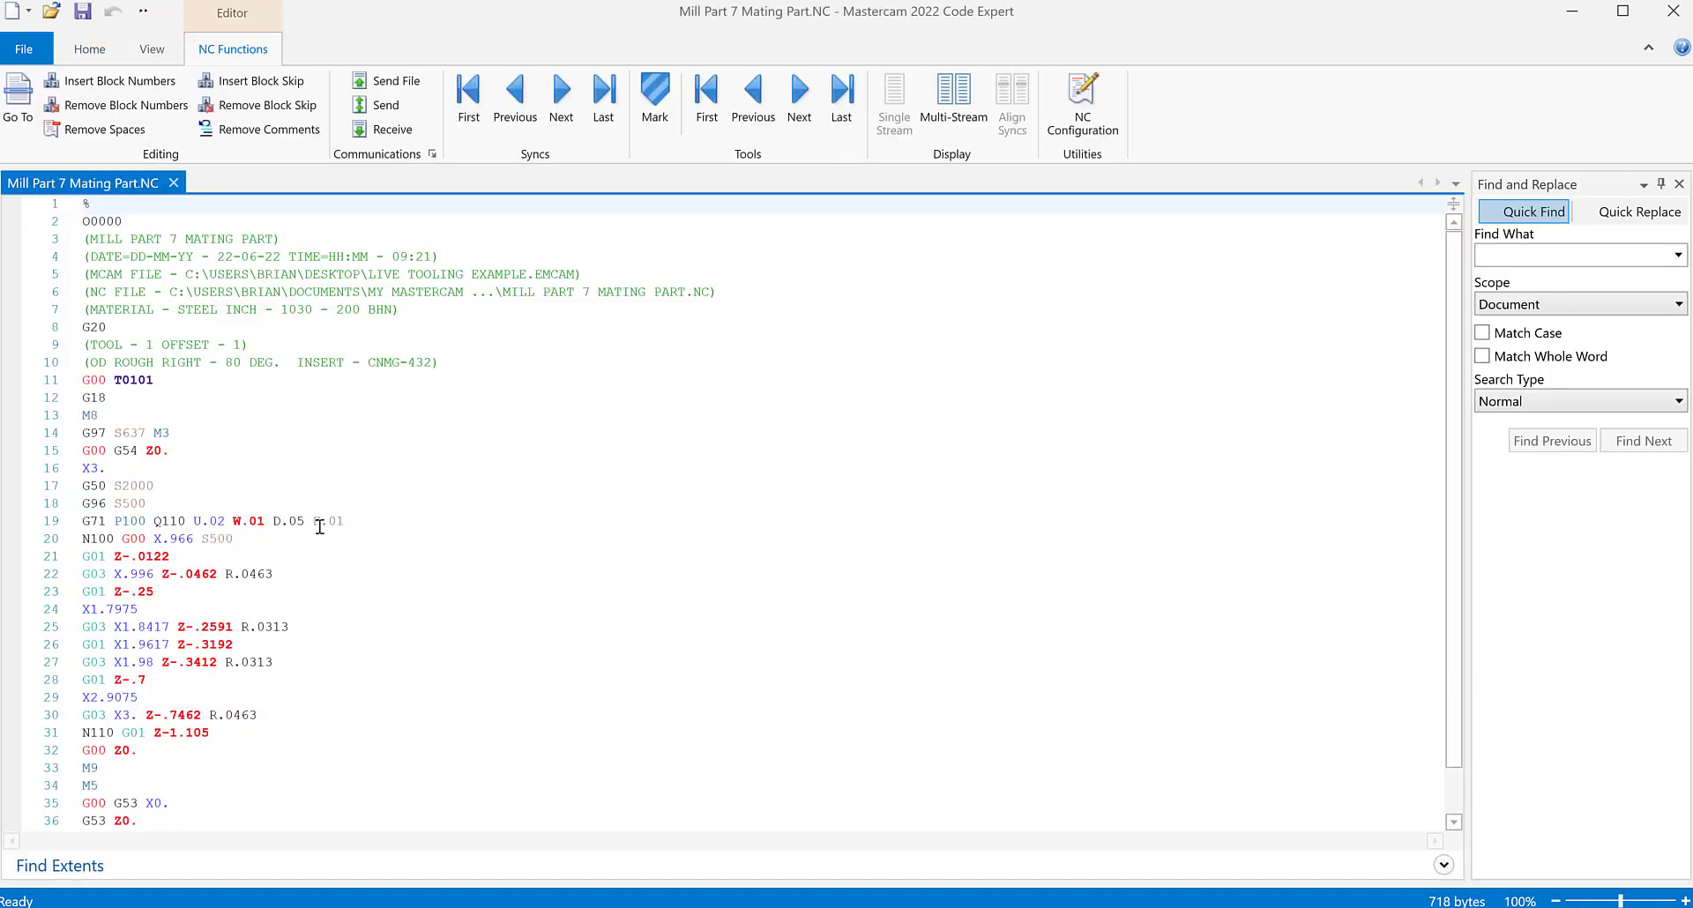
# - Examine the posted G71 roughing cycle and its contour blocks from N100 through N110 in Code Expert
pyautogui.click(319, 524)
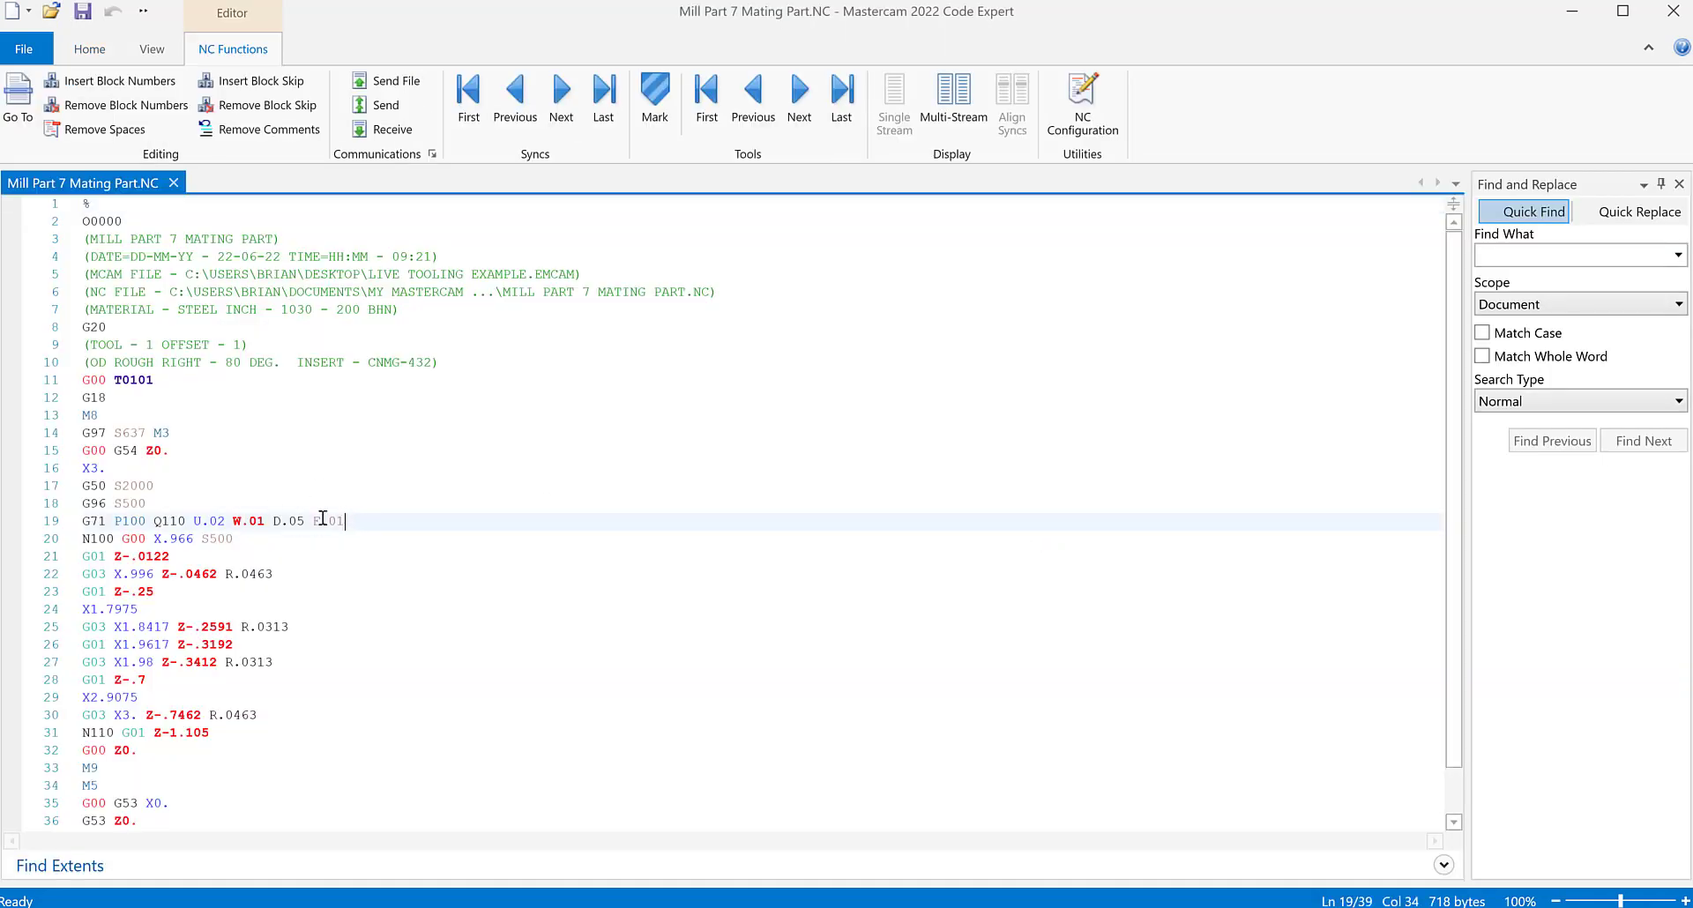
pyautogui.click(167, 521)
pyautogui.click(97, 541)
pyautogui.click(104, 575)
pyautogui.click(110, 626)
pyautogui.click(119, 701)
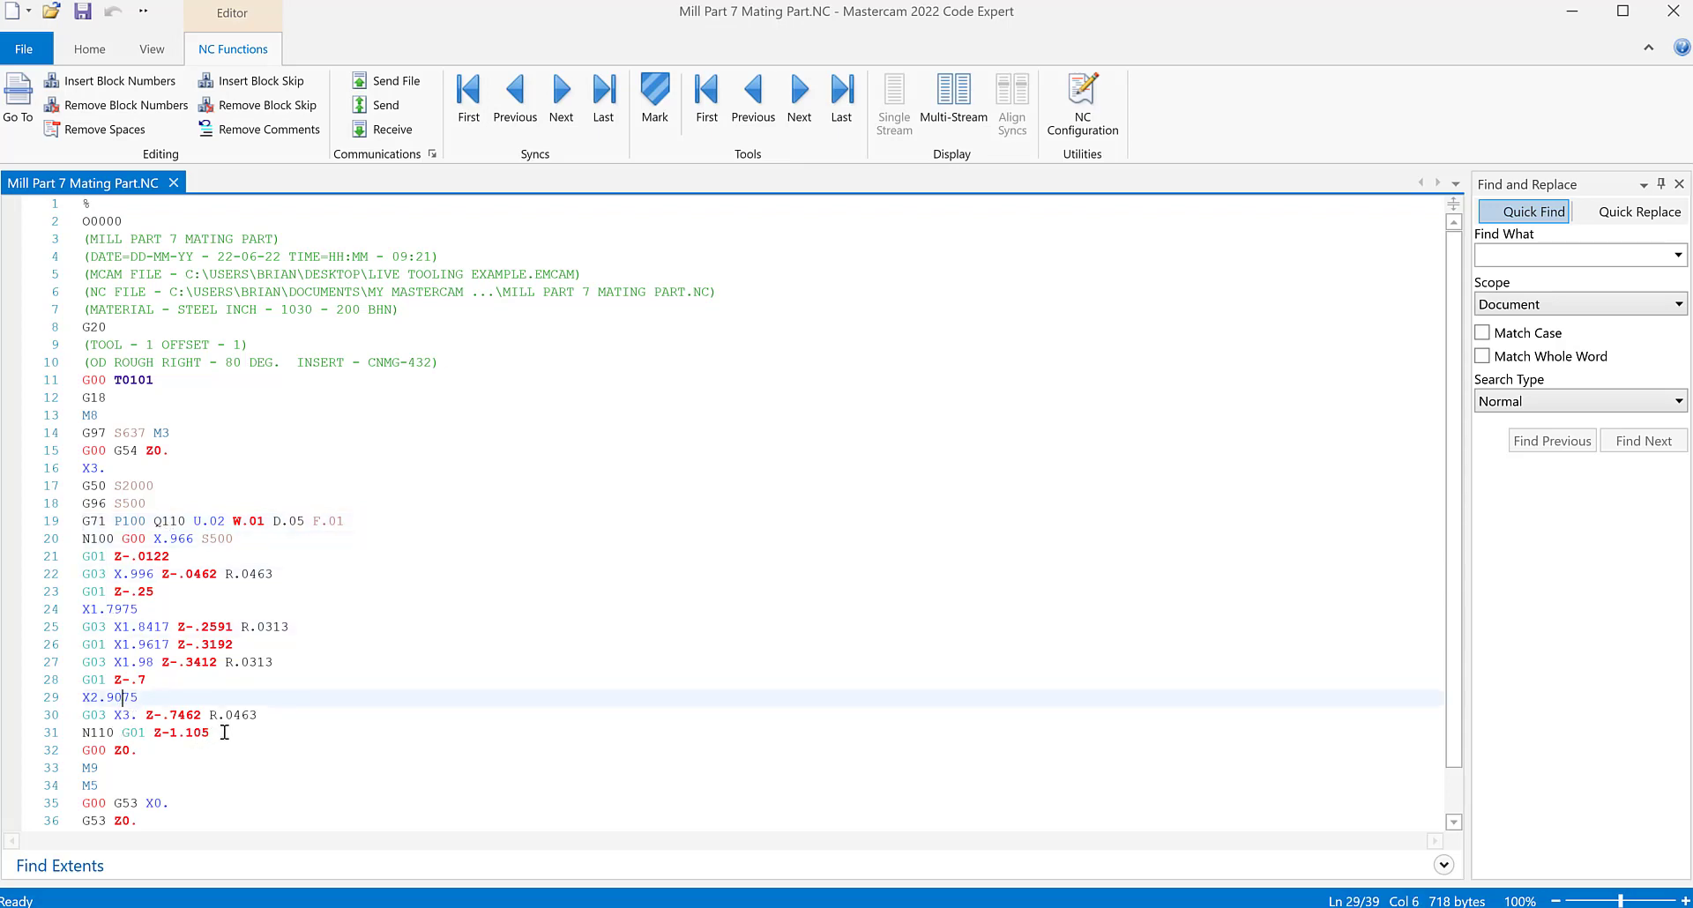
pyautogui.moveTo(221, 731); pyautogui.dragTo(85, 522)
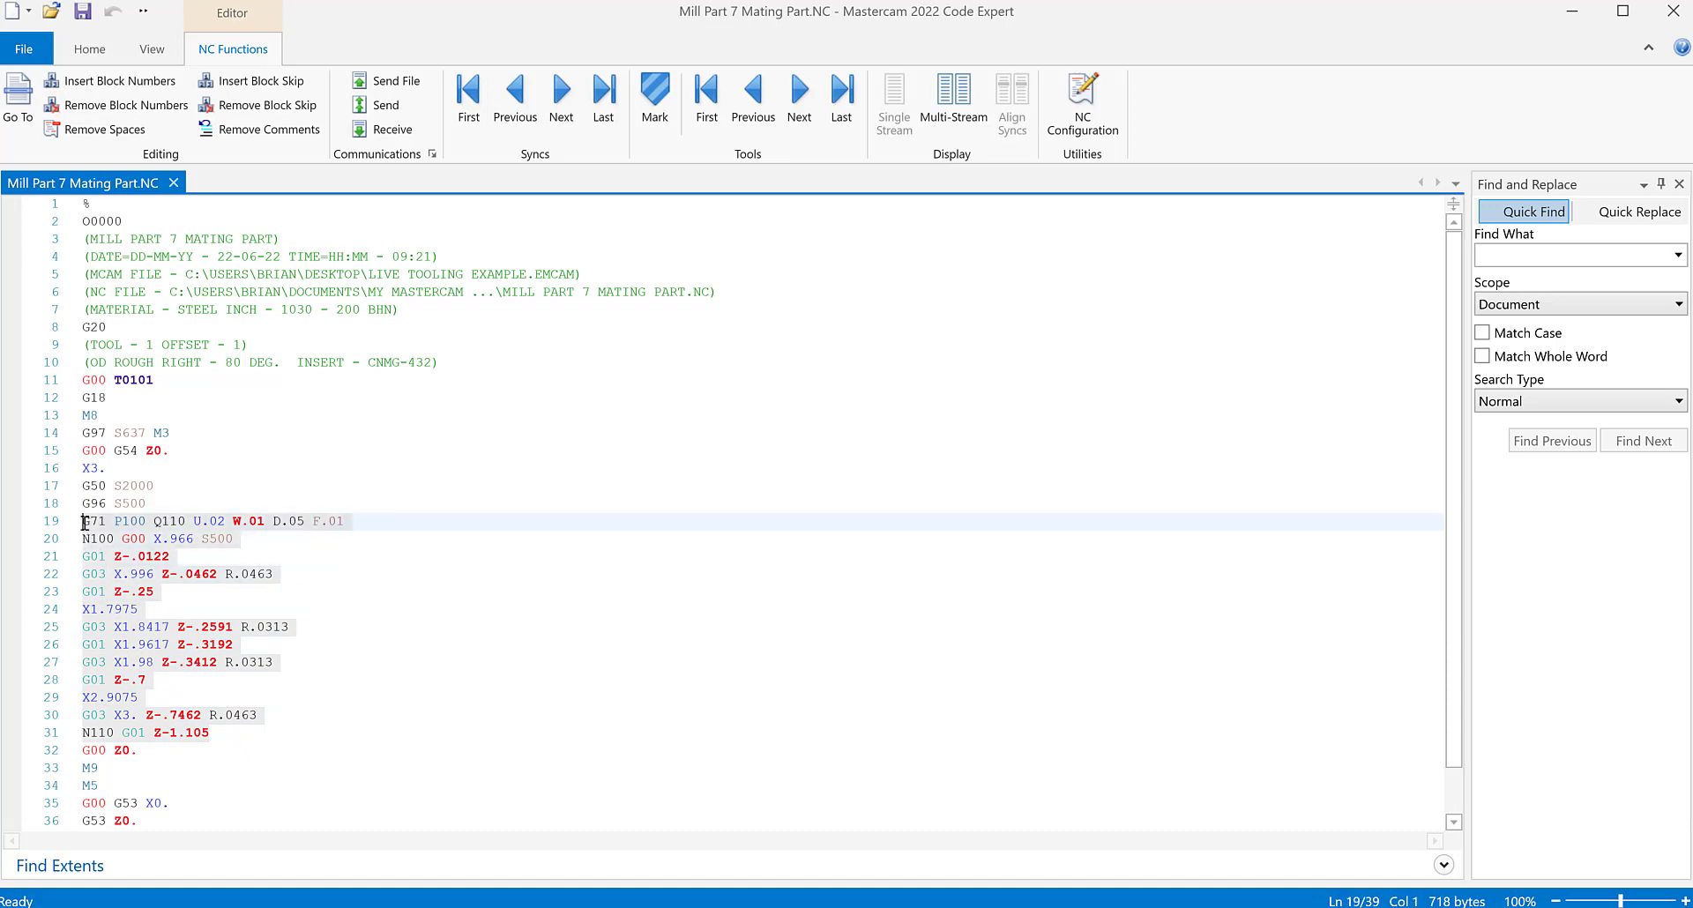
pyautogui.click(301, 608)
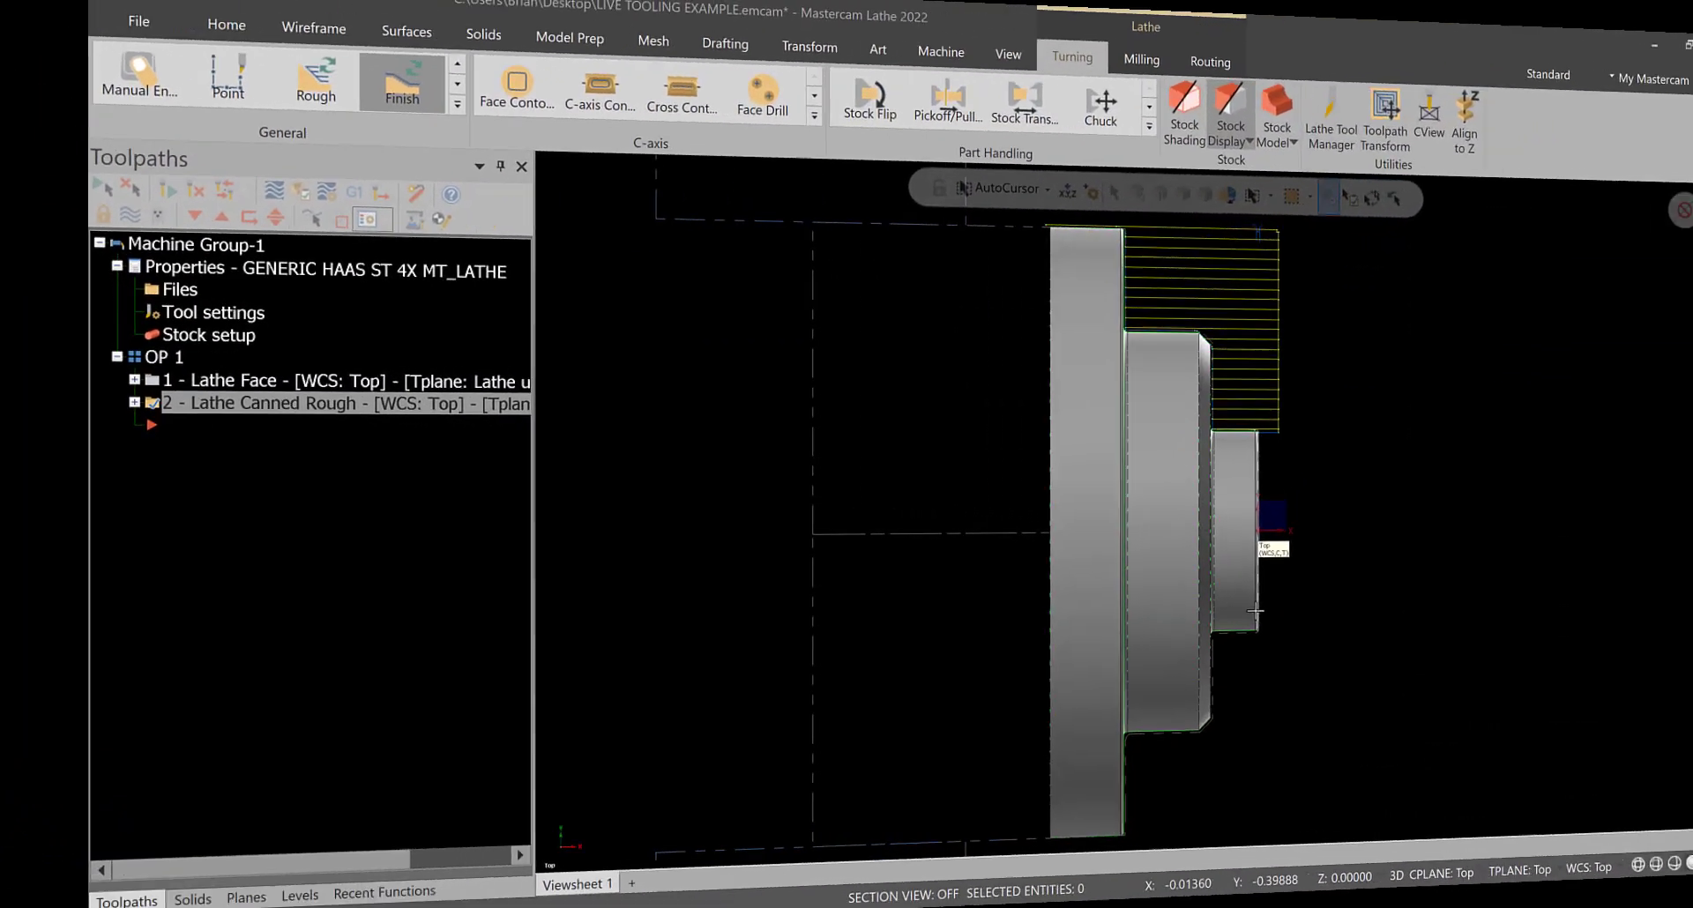
# - Hide the displayed toolpath of the Lathe Canned Rough operation in Mastercam Lathe
pyautogui.scroll(2, 1624, 582)
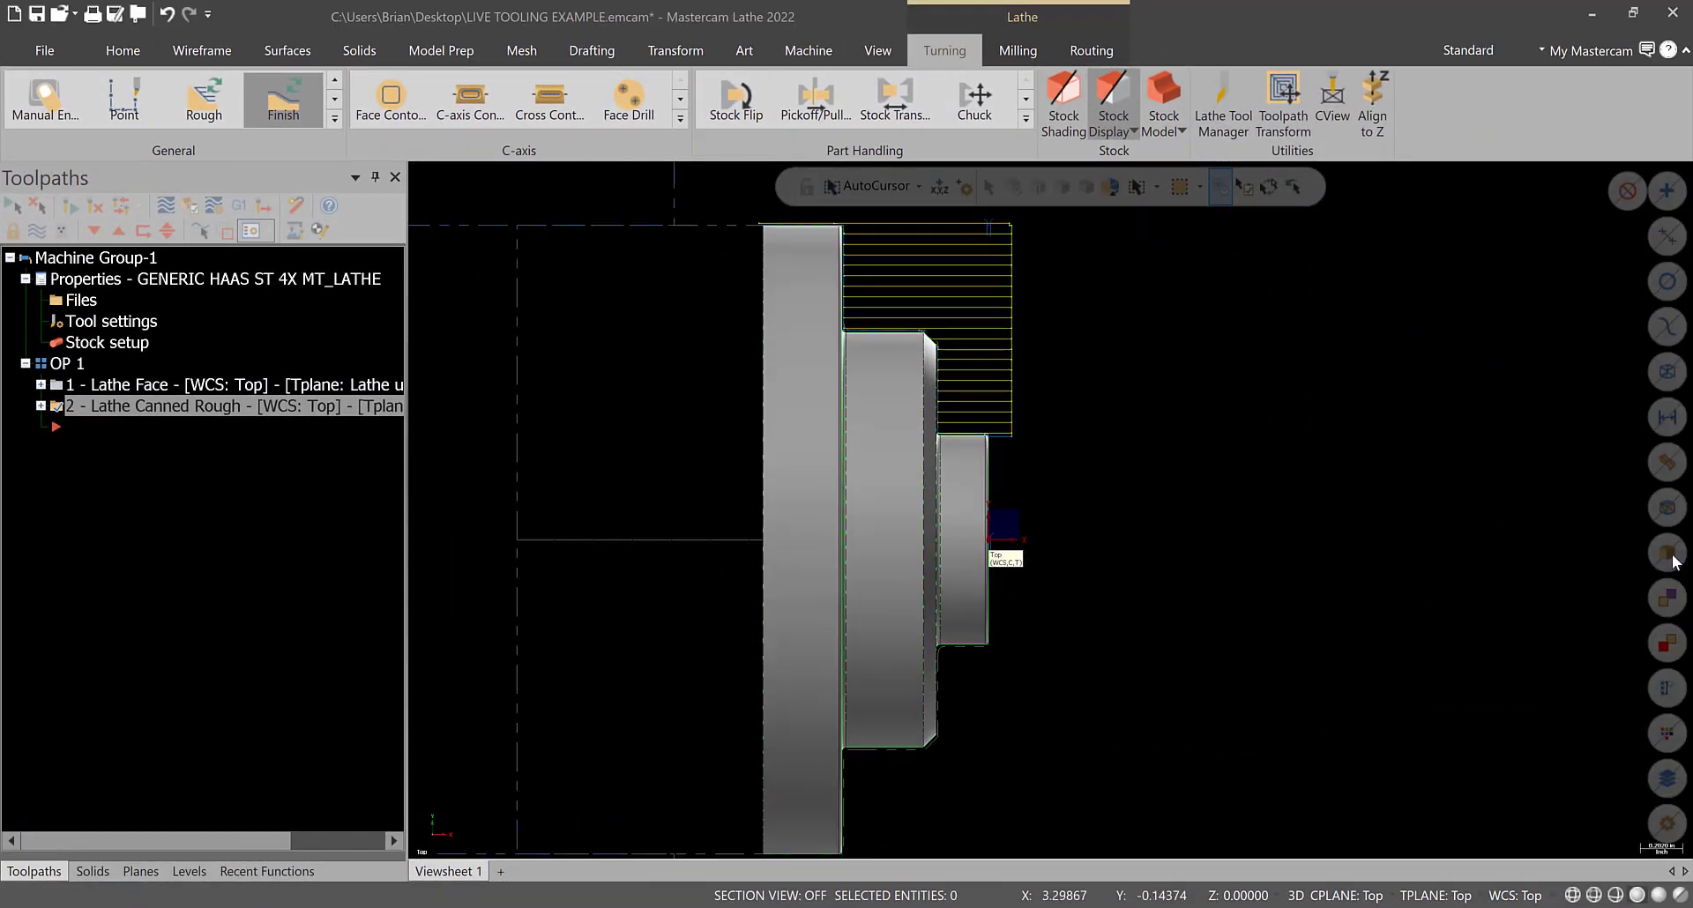
pyautogui.click(284, 95)
pyautogui.click(94, 407)
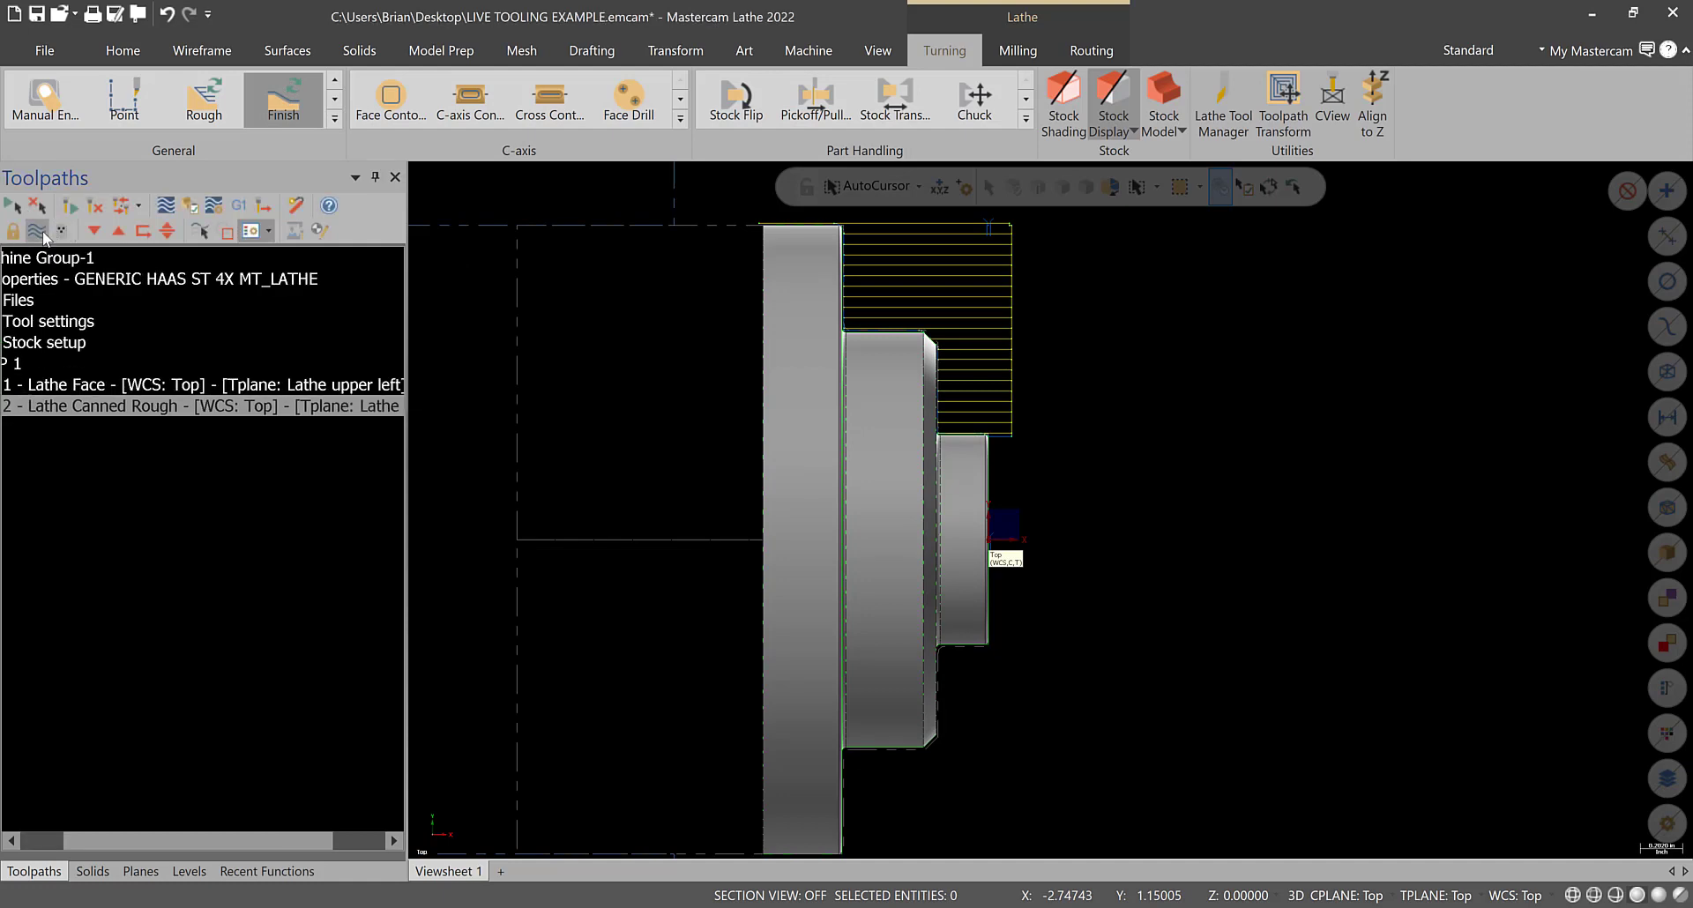
pyautogui.click(42, 233)
pyautogui.moveTo(177, 834); pyautogui.dragTo(134, 835)
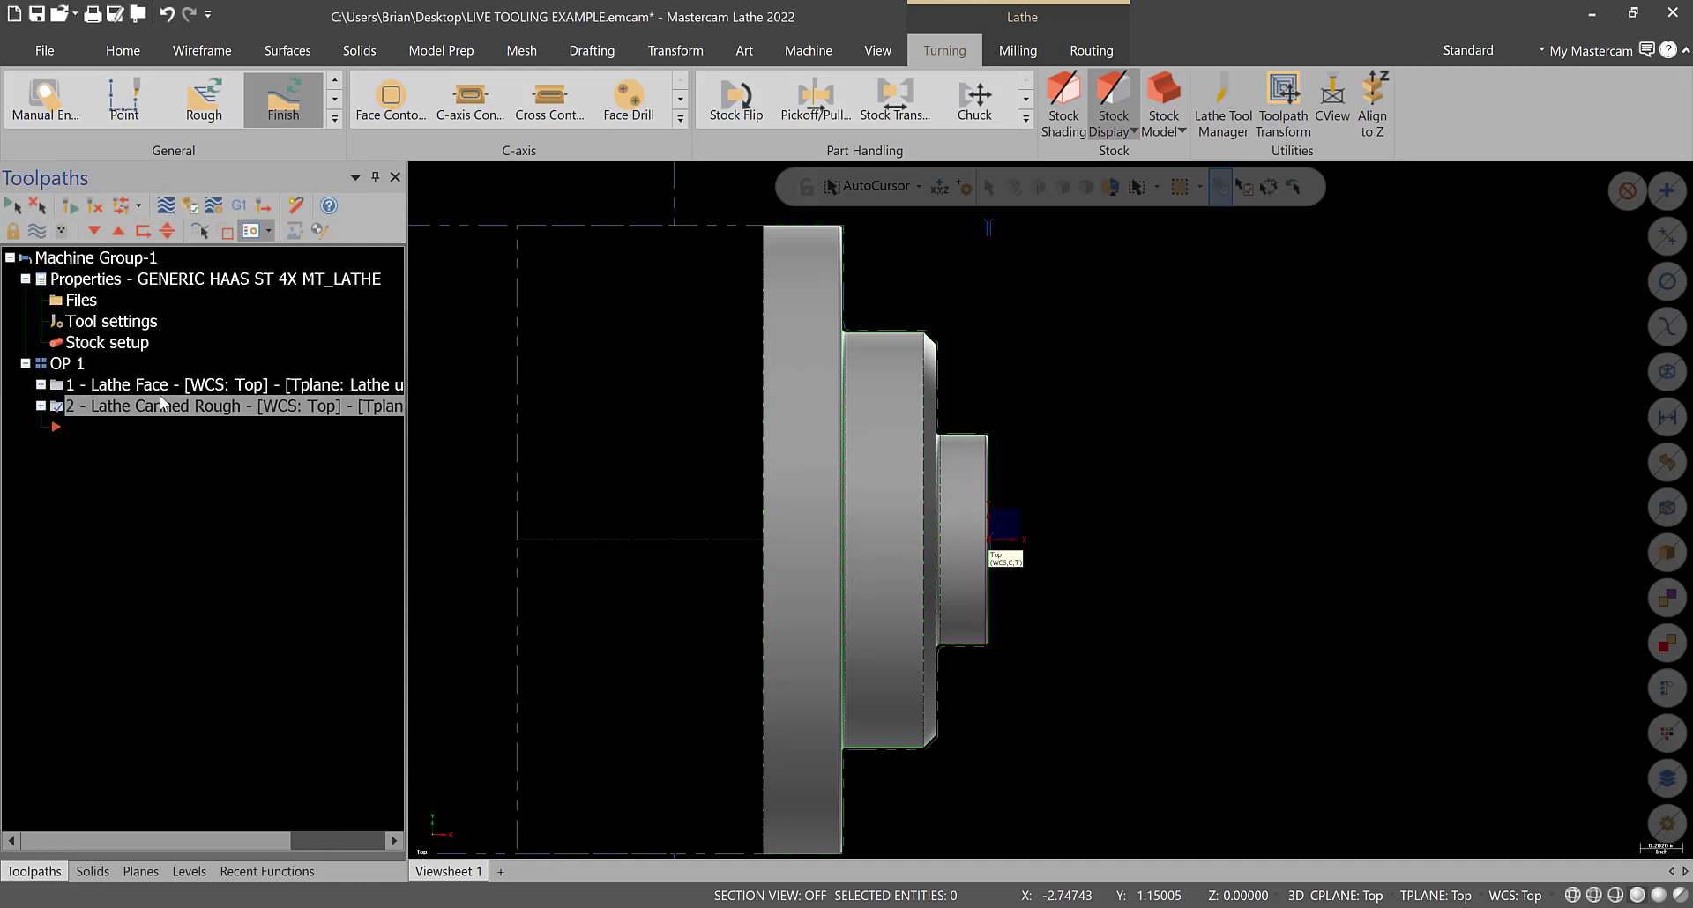
# - Add a Lathe Canned Finish operation using tool T0101 OD ROUGH RIGHT - 80 DEG, adjusting its feed rate and setting maximum spindle speed 200
pyautogui.click(299, 88)
pyautogui.click(482, 283)
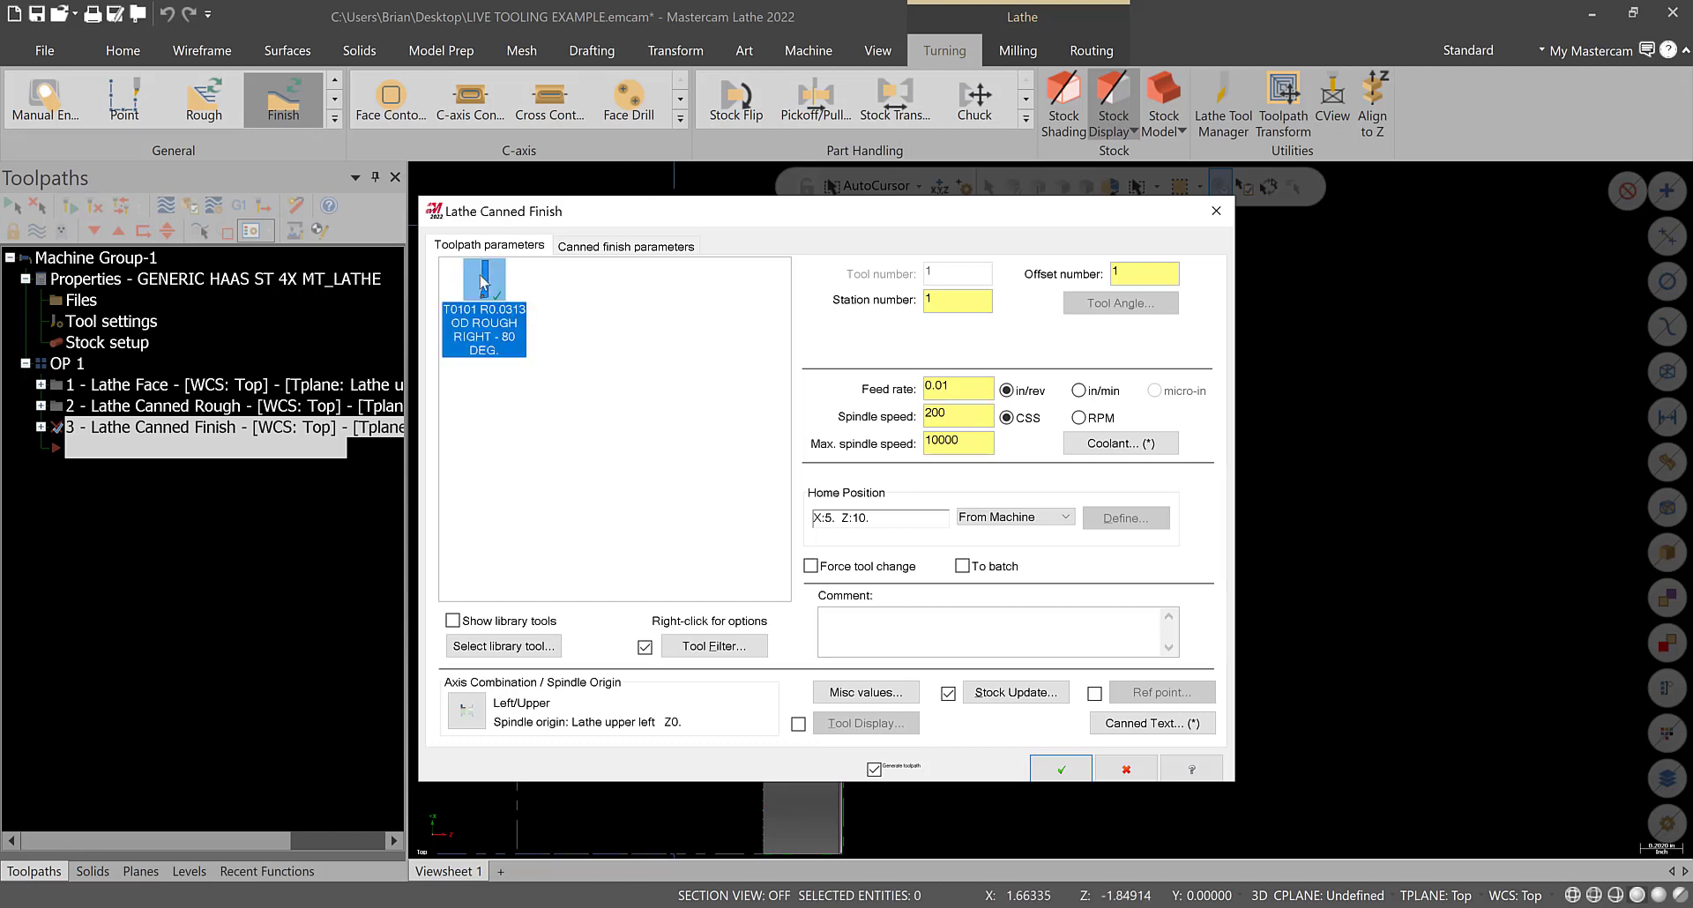
pyautogui.doubleClick(963, 391)
pyautogui.write('.')
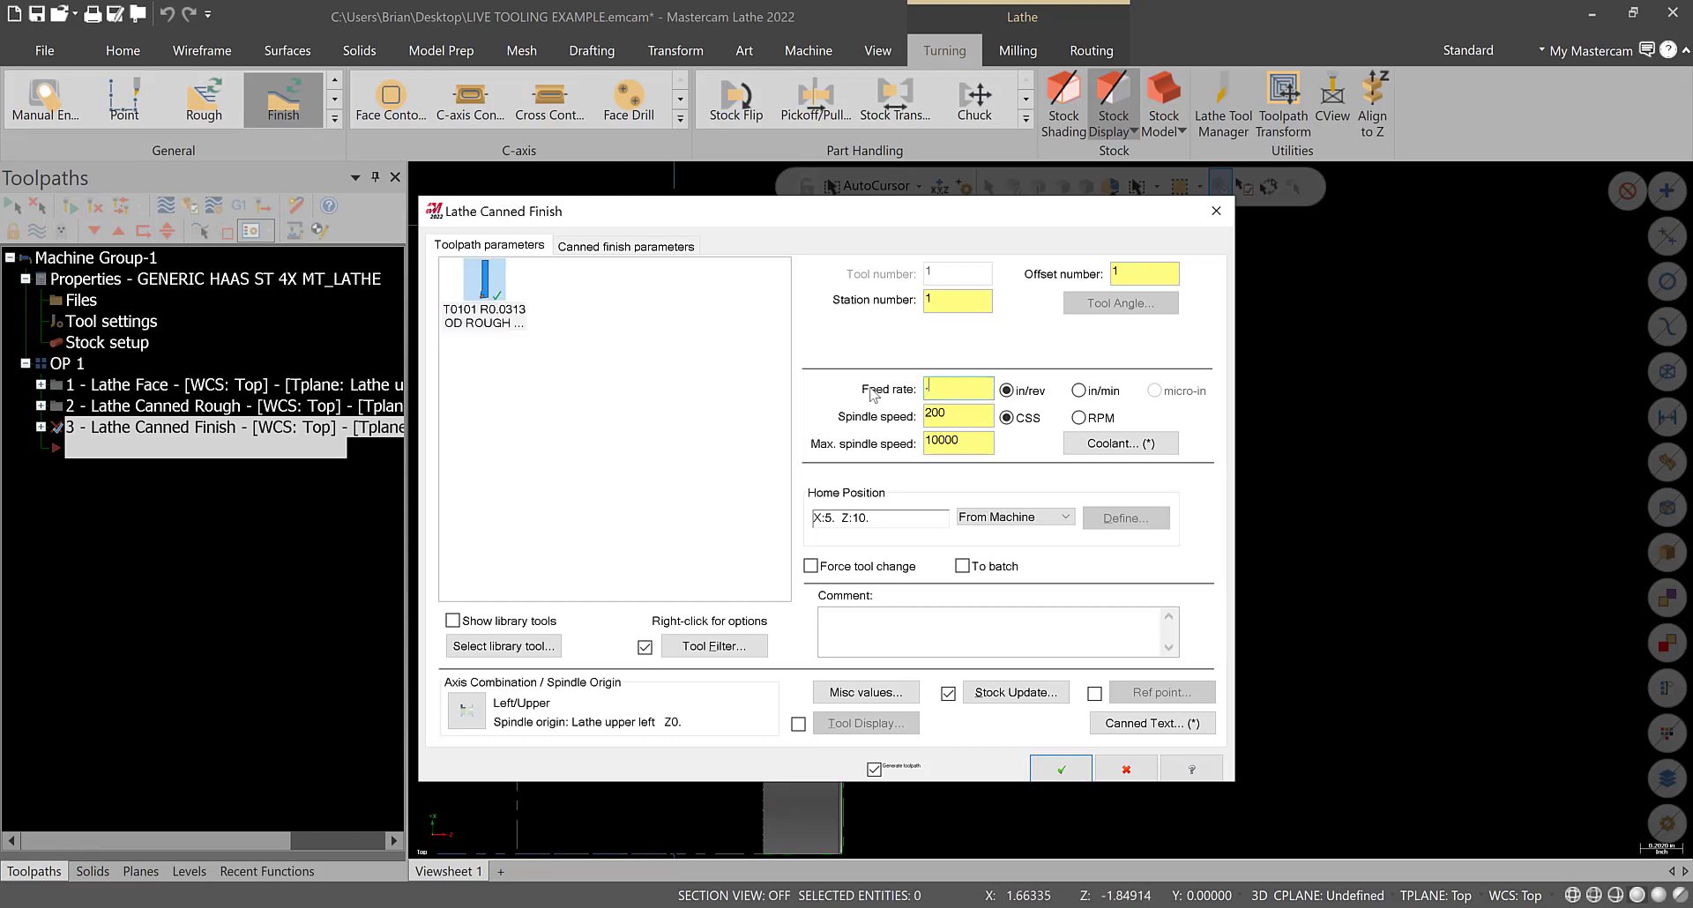
pyautogui.press('Tab')
pyautogui.doubleClick(967, 449)
pyautogui.write('200')
# - Generate the canned finish toolpath based on the Lathe Canned Rough operation and examine its path around the front corner radius
pyautogui.click(646, 245)
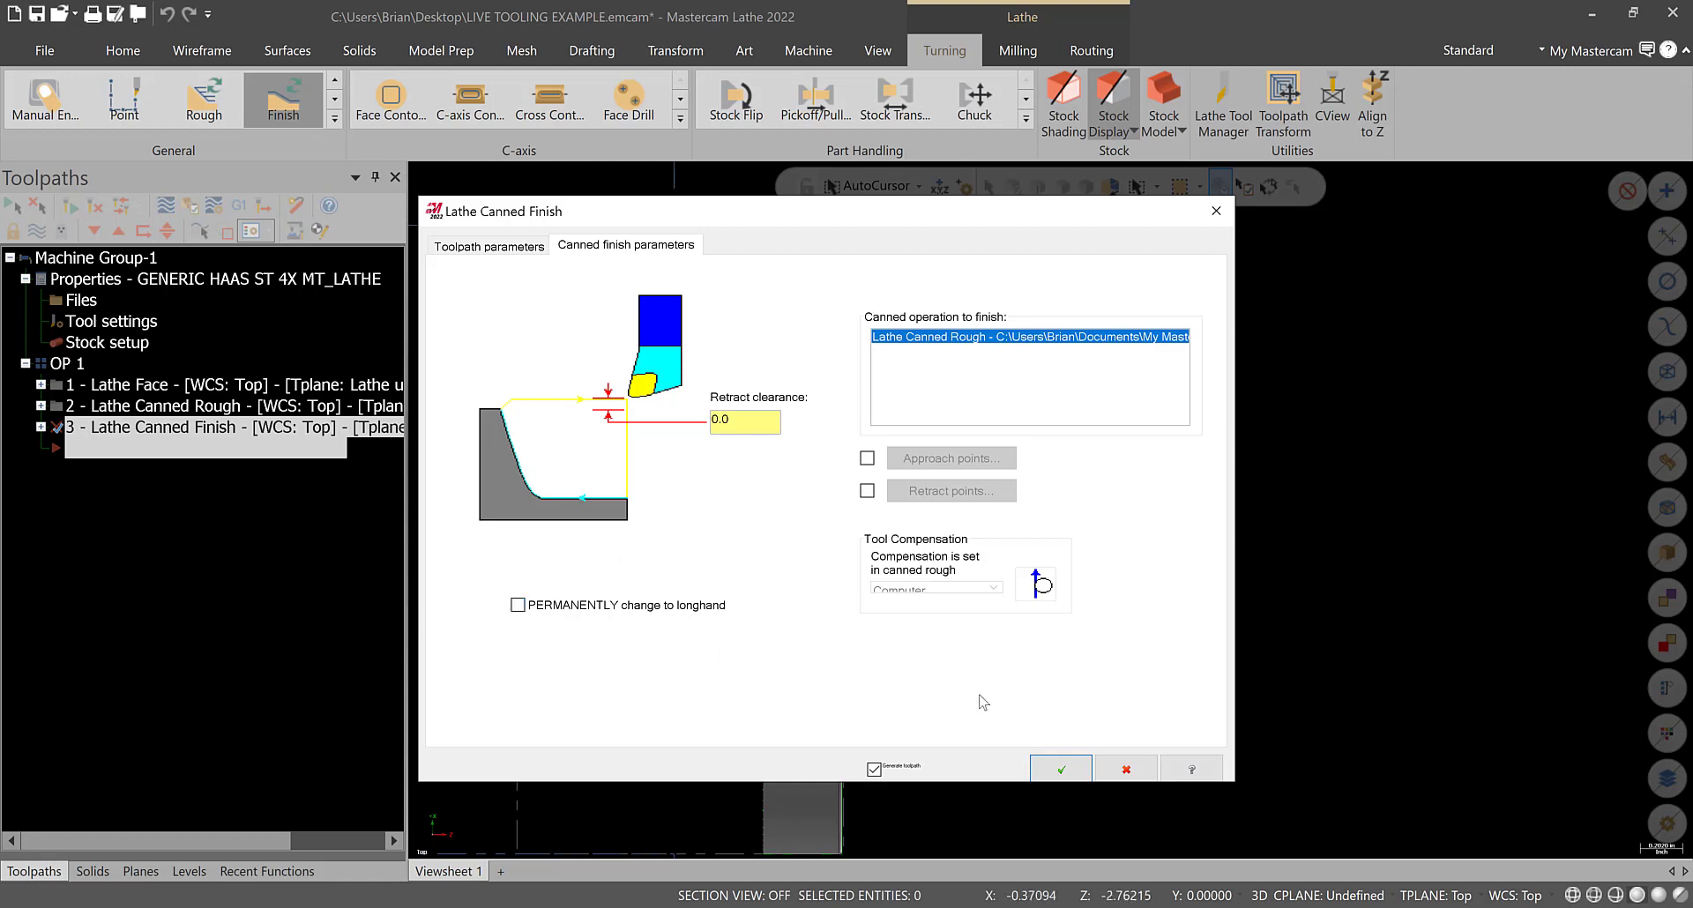
pyautogui.click(1061, 769)
pyautogui.scroll(6, 988, 436)
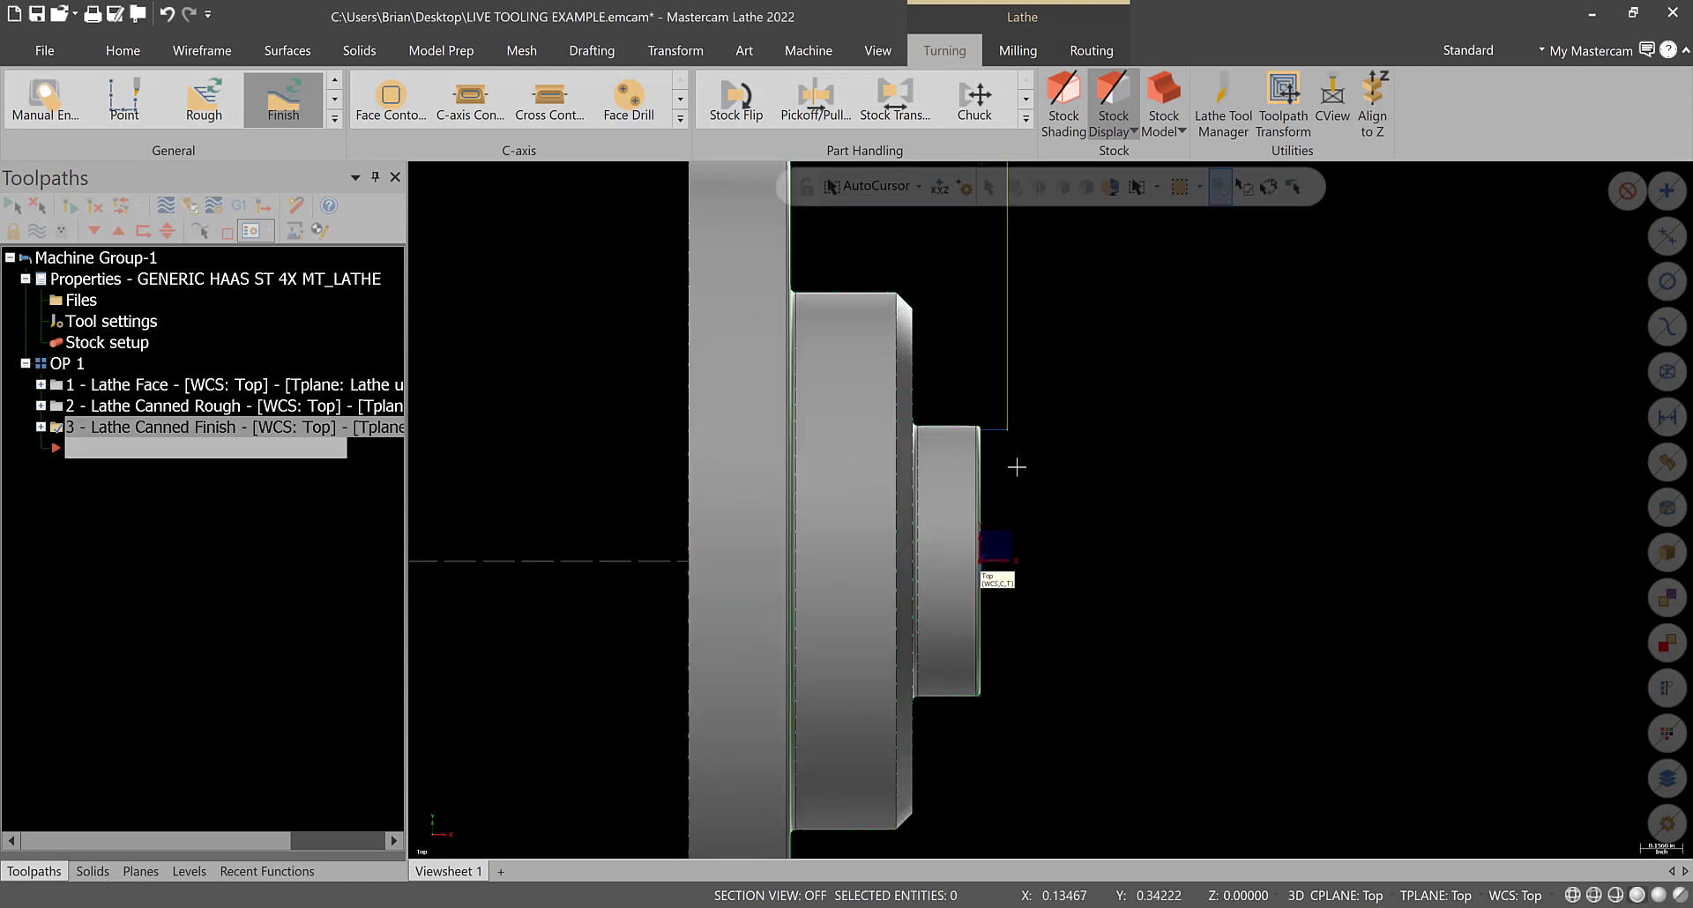
pyautogui.scroll(2, 848, 444)
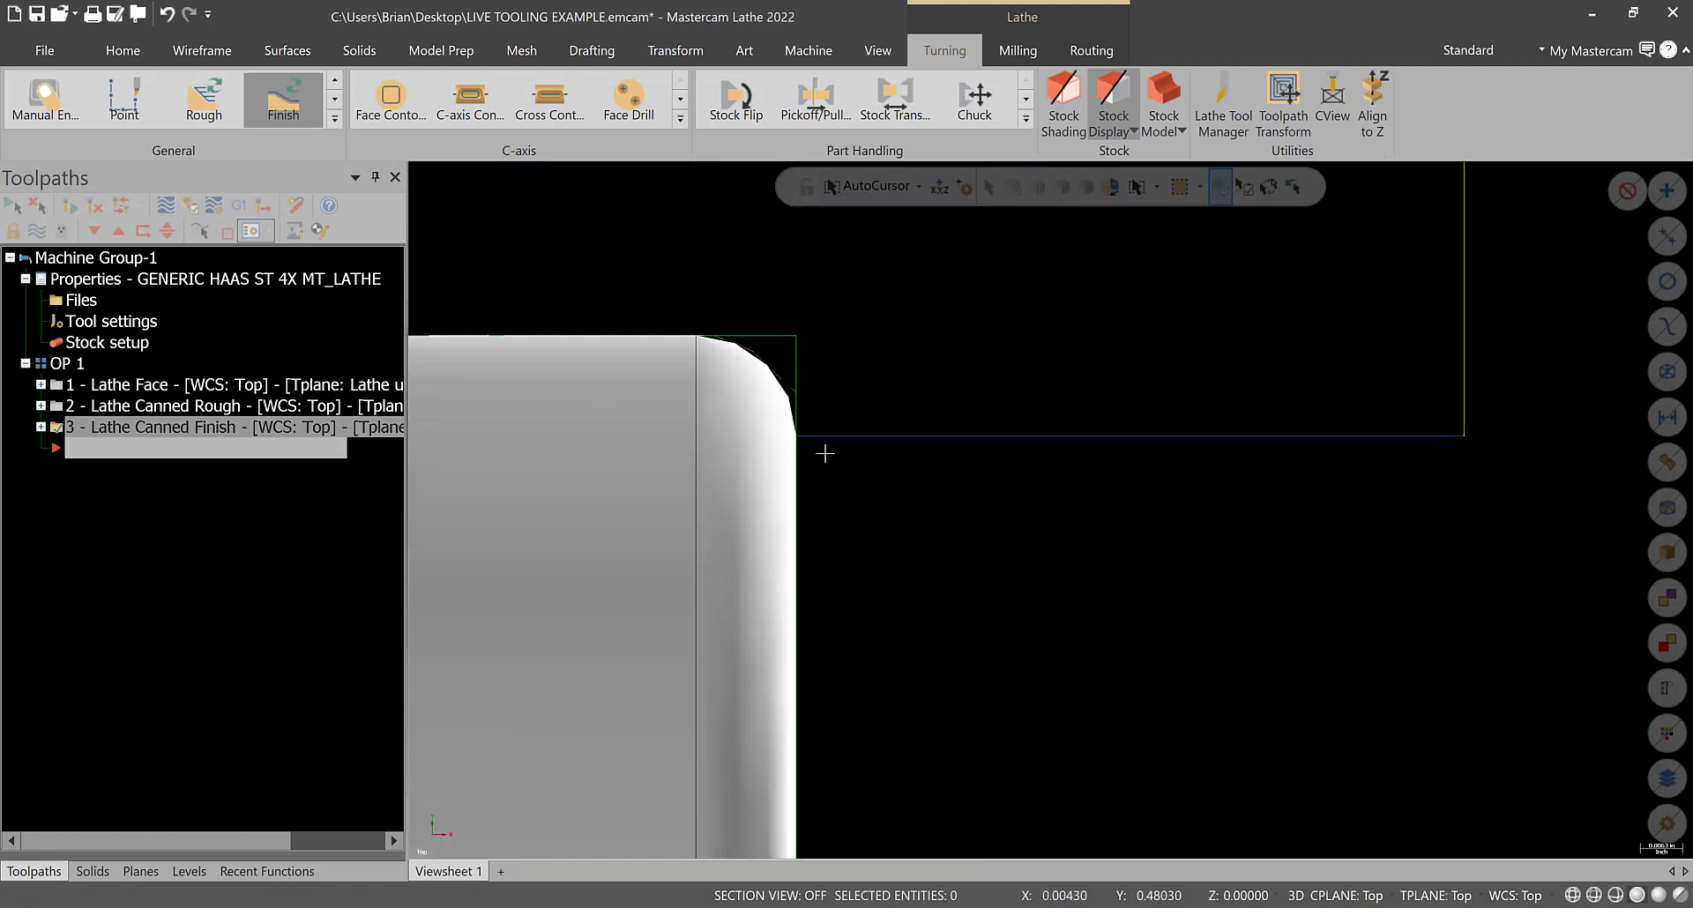
pyautogui.scroll(2, 791, 432)
pyautogui.scroll(-5, 789, 425)
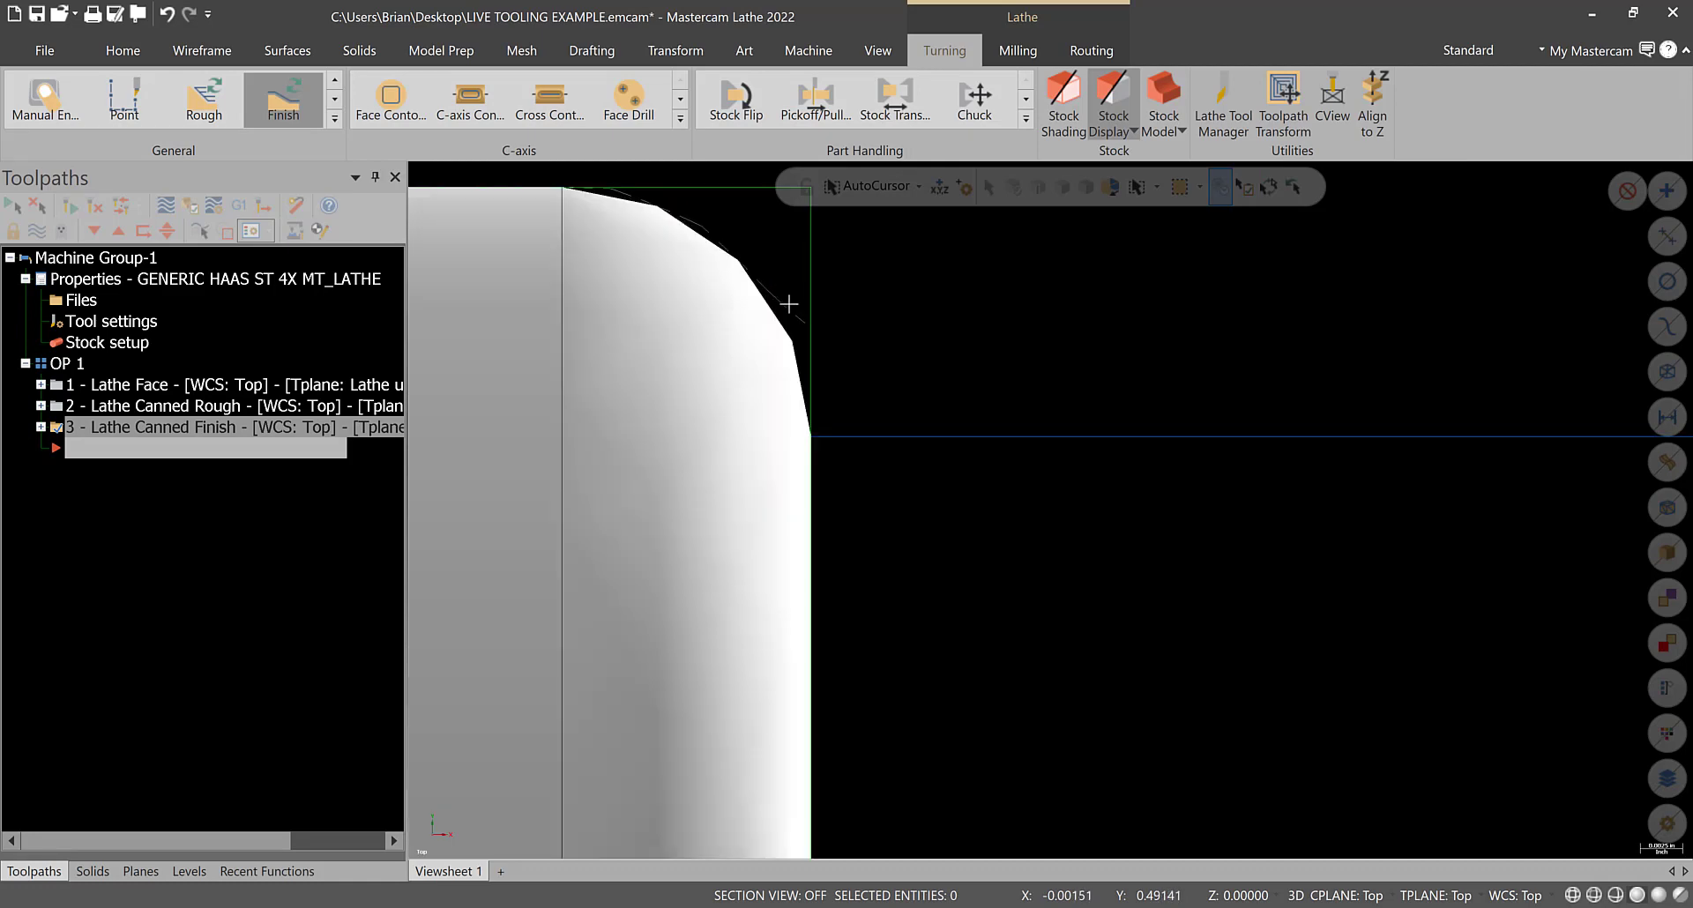
pyautogui.scroll(1, 797, 350)
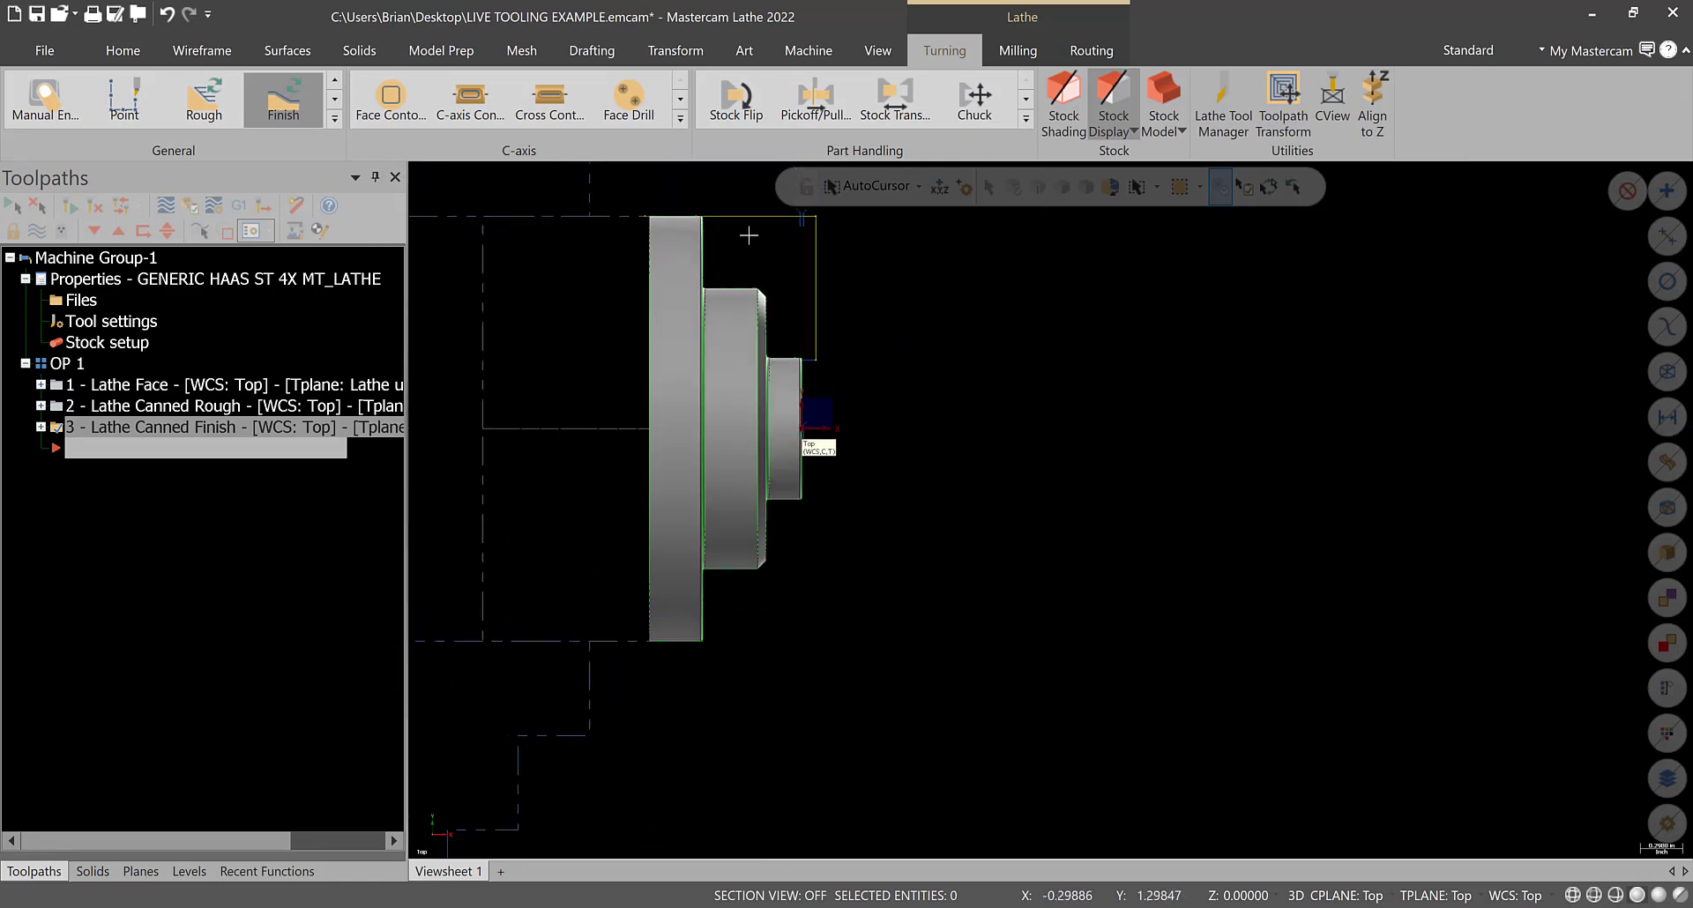
# - Verify all OP 1 operations in Mastercam Simulator, playing the facing, canned rough and canned finish through to the end
pyautogui.click(75, 367)
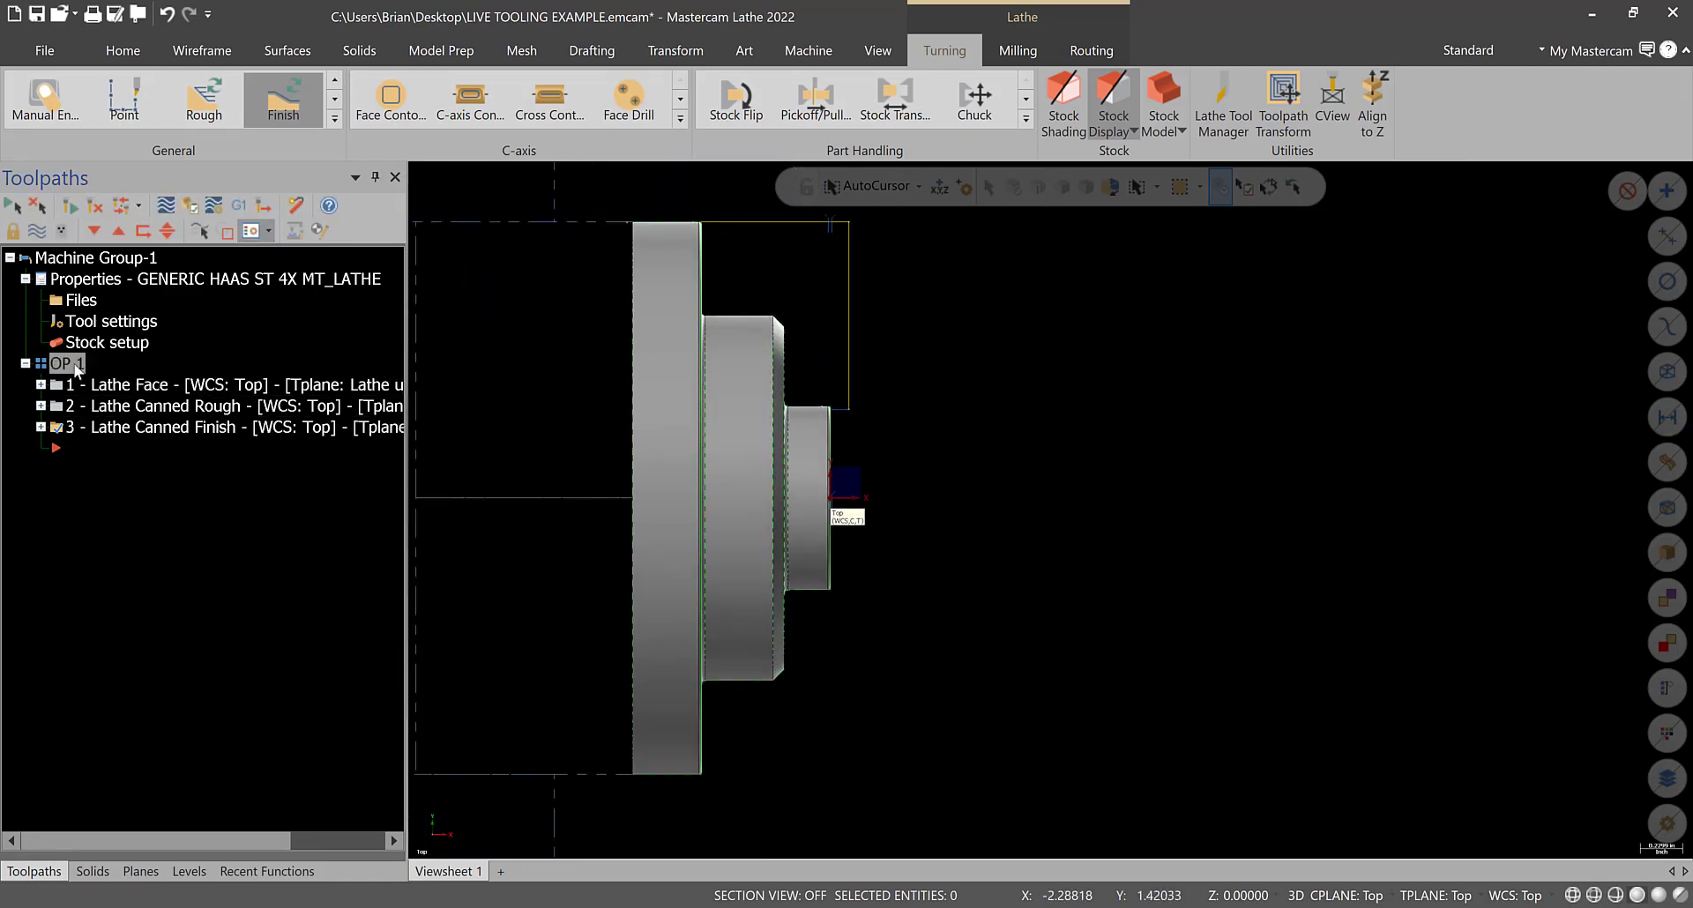
pyautogui.click(171, 226)
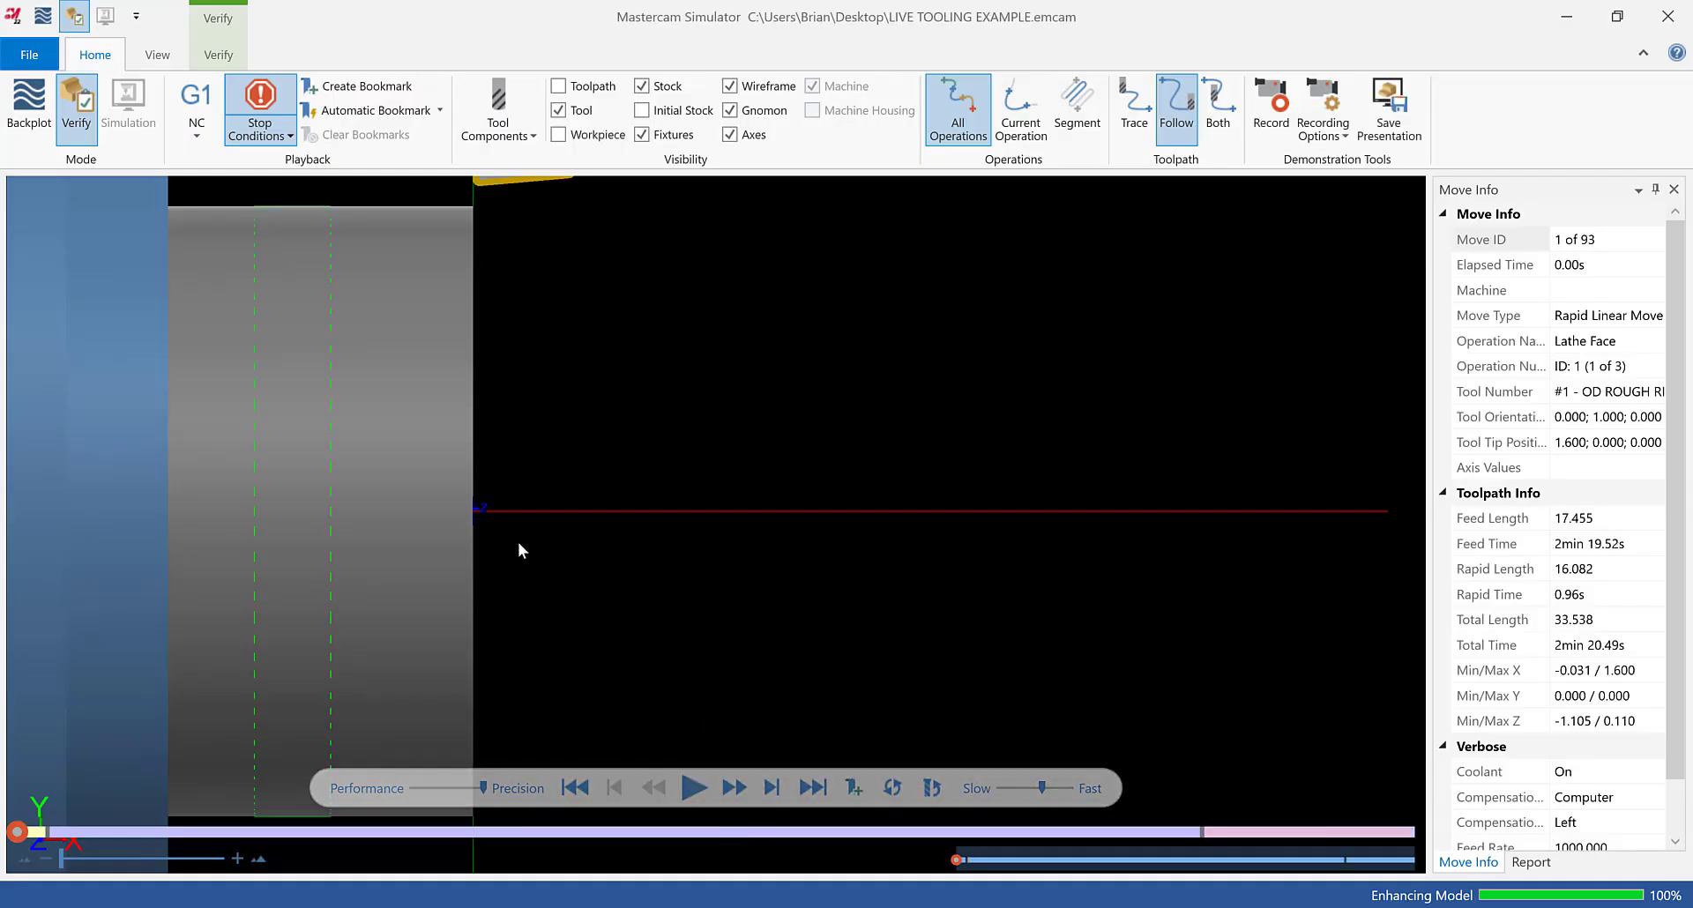
pyautogui.click(694, 796)
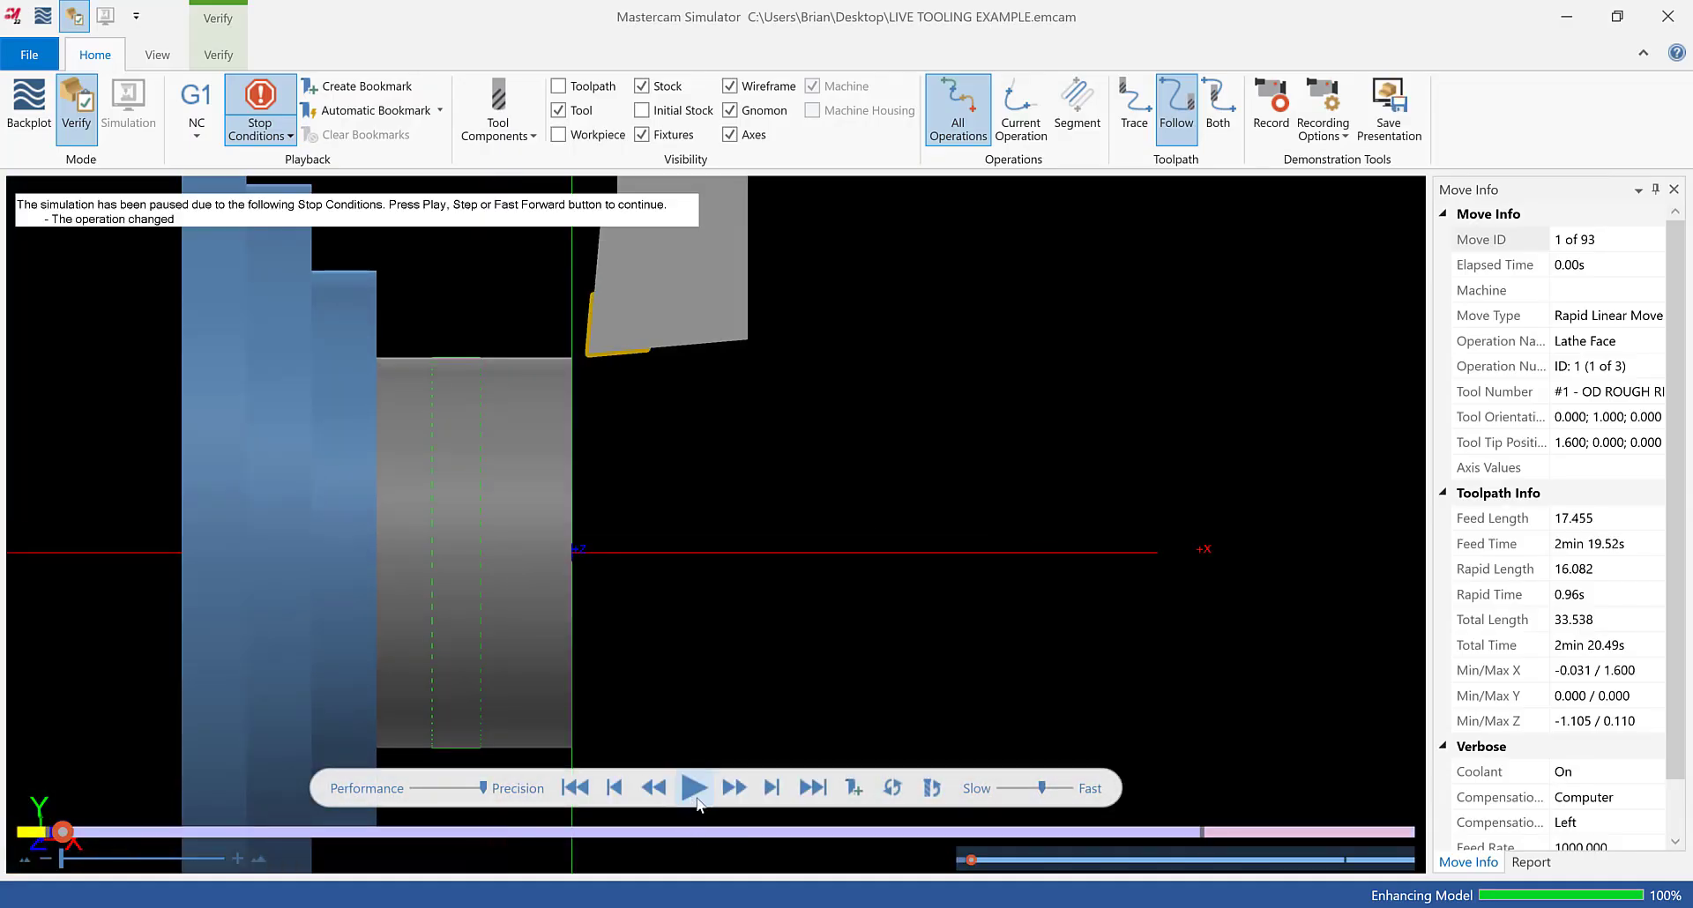
pyautogui.click(695, 790)
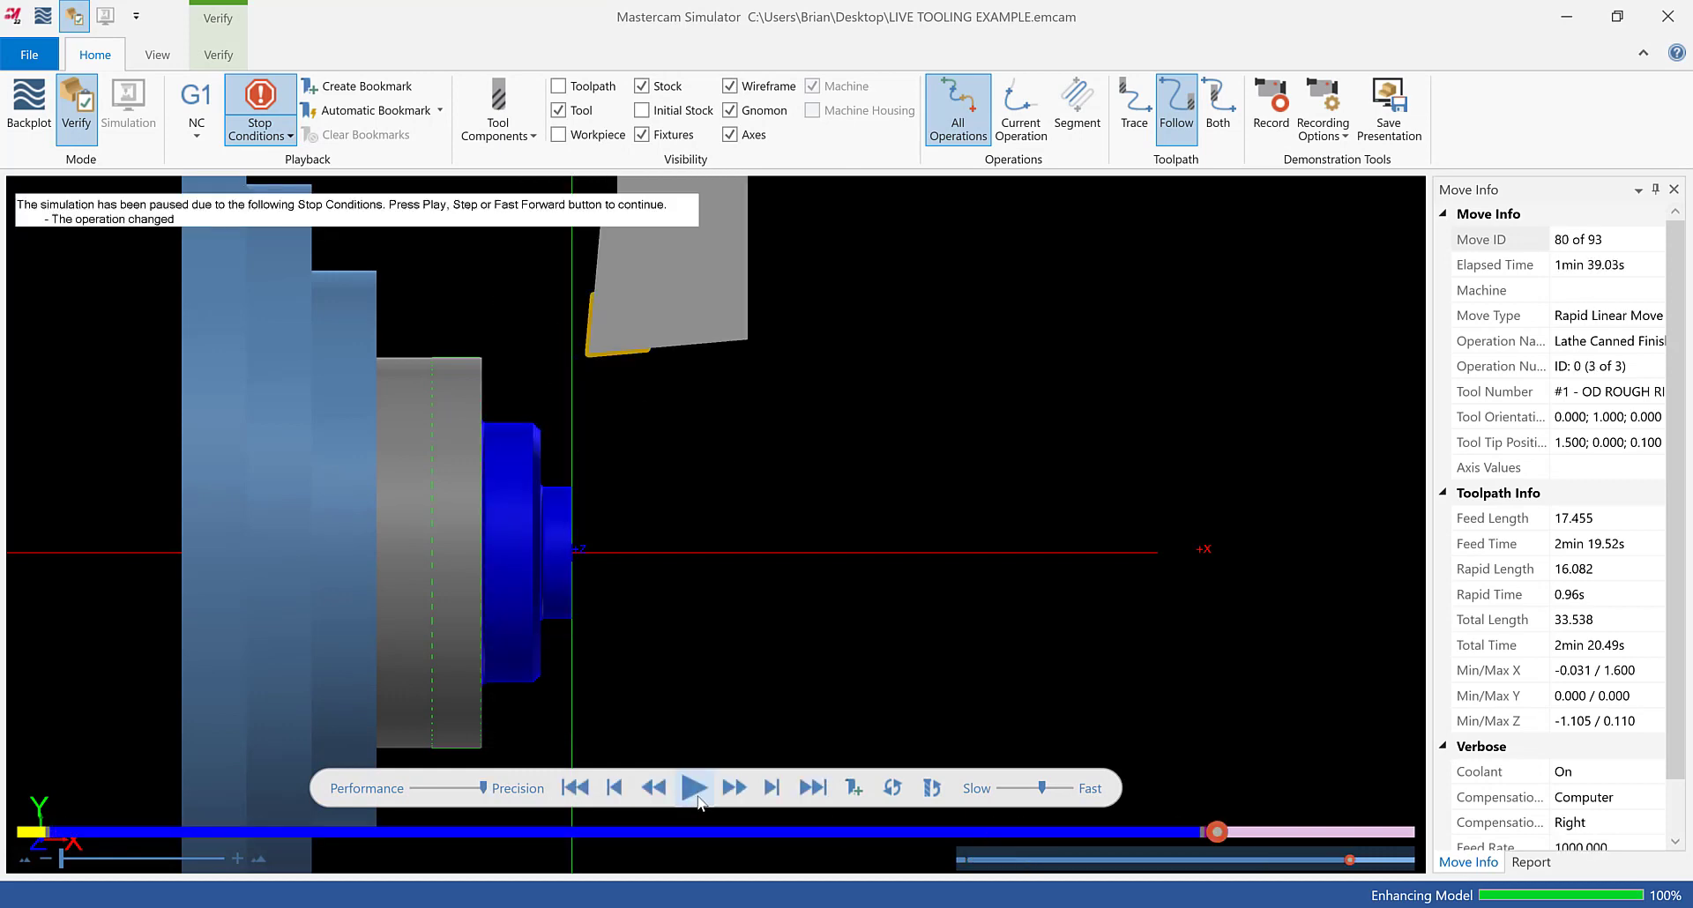
pyautogui.click(695, 790)
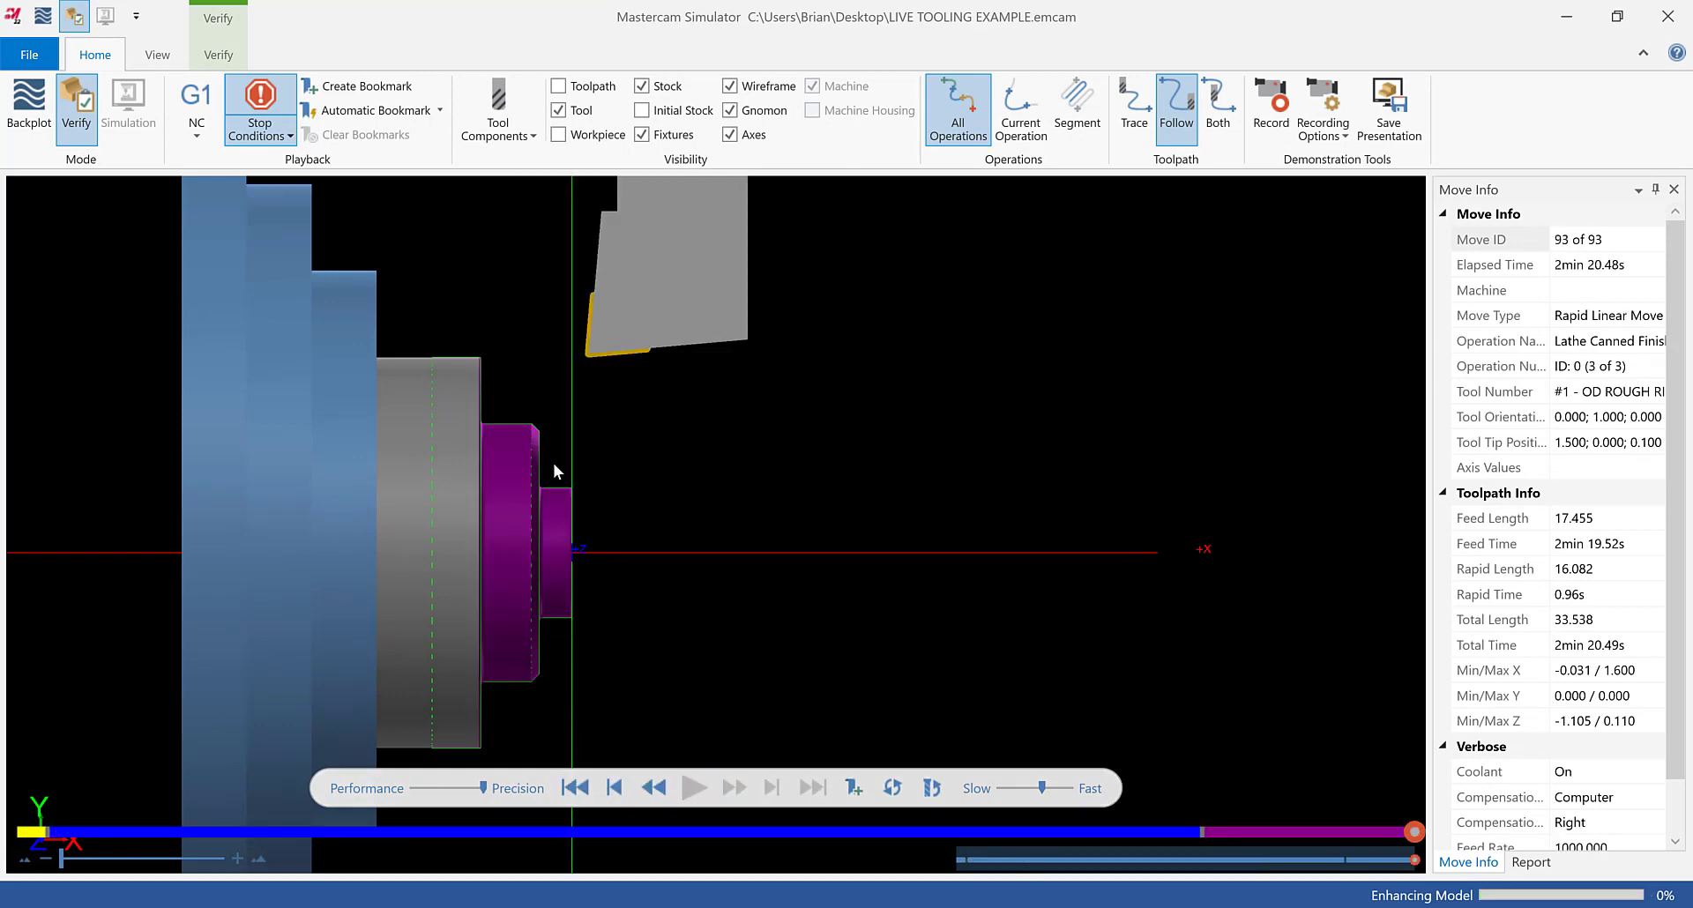
# - Examine the machined front corner radius and the flange's outer edge on the verified stock, and close the simulator
pyautogui.scroll(6, 553, 463)
pyautogui.scroll(3, 548, 411)
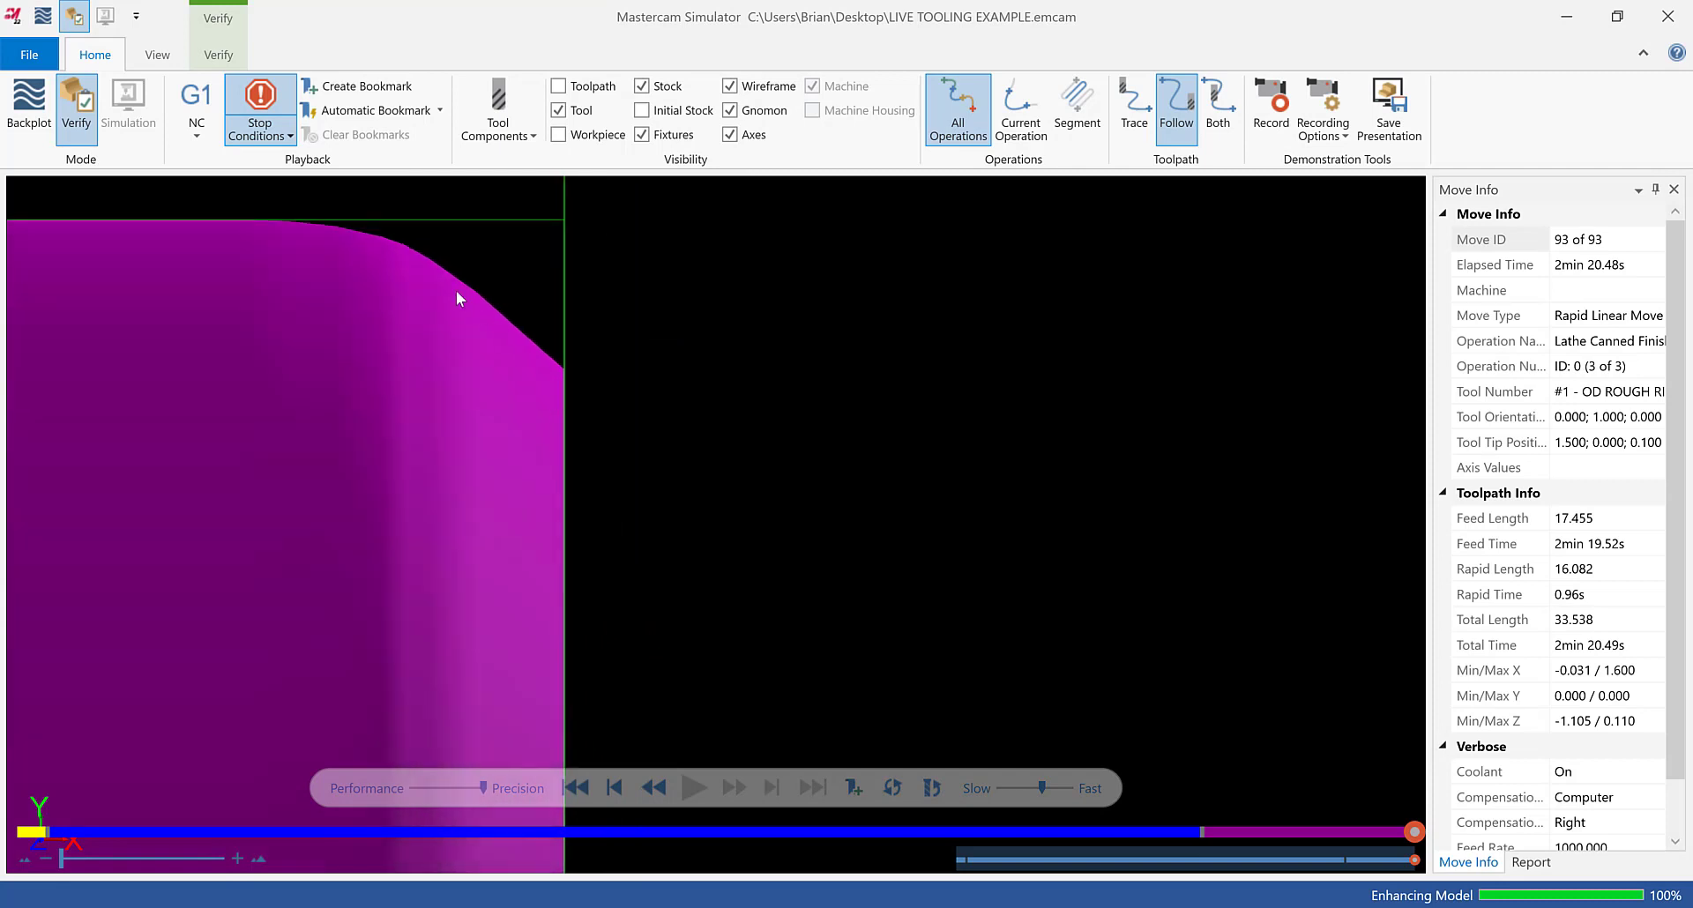
pyautogui.scroll(-3, 587, 446)
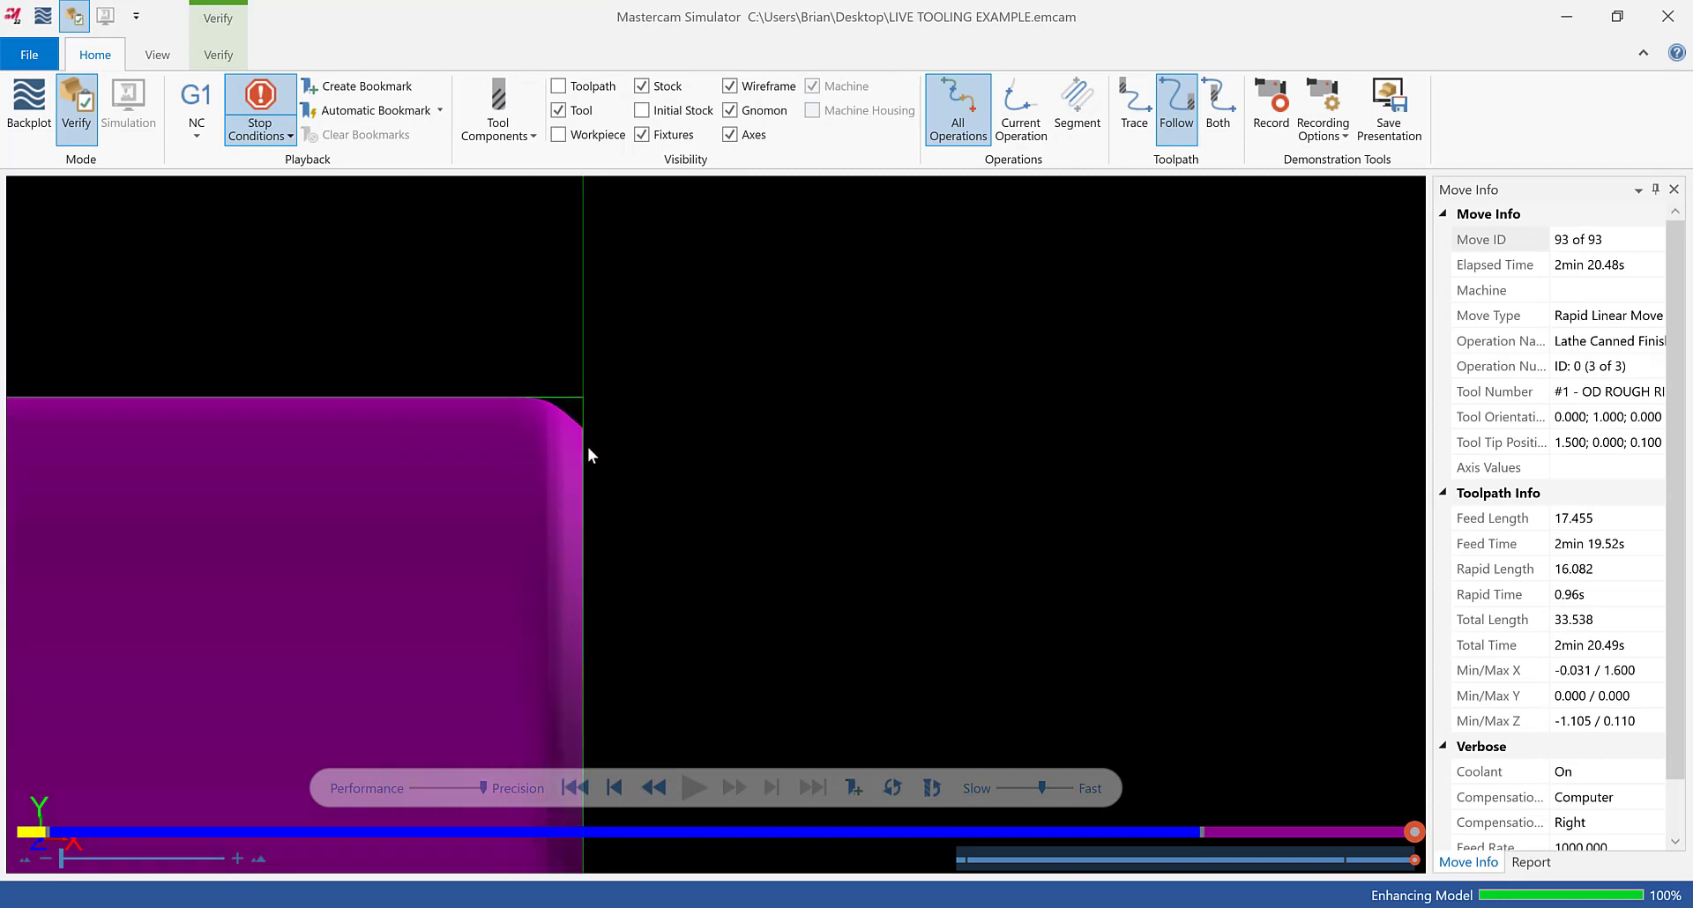
pyautogui.scroll(2, 587, 446)
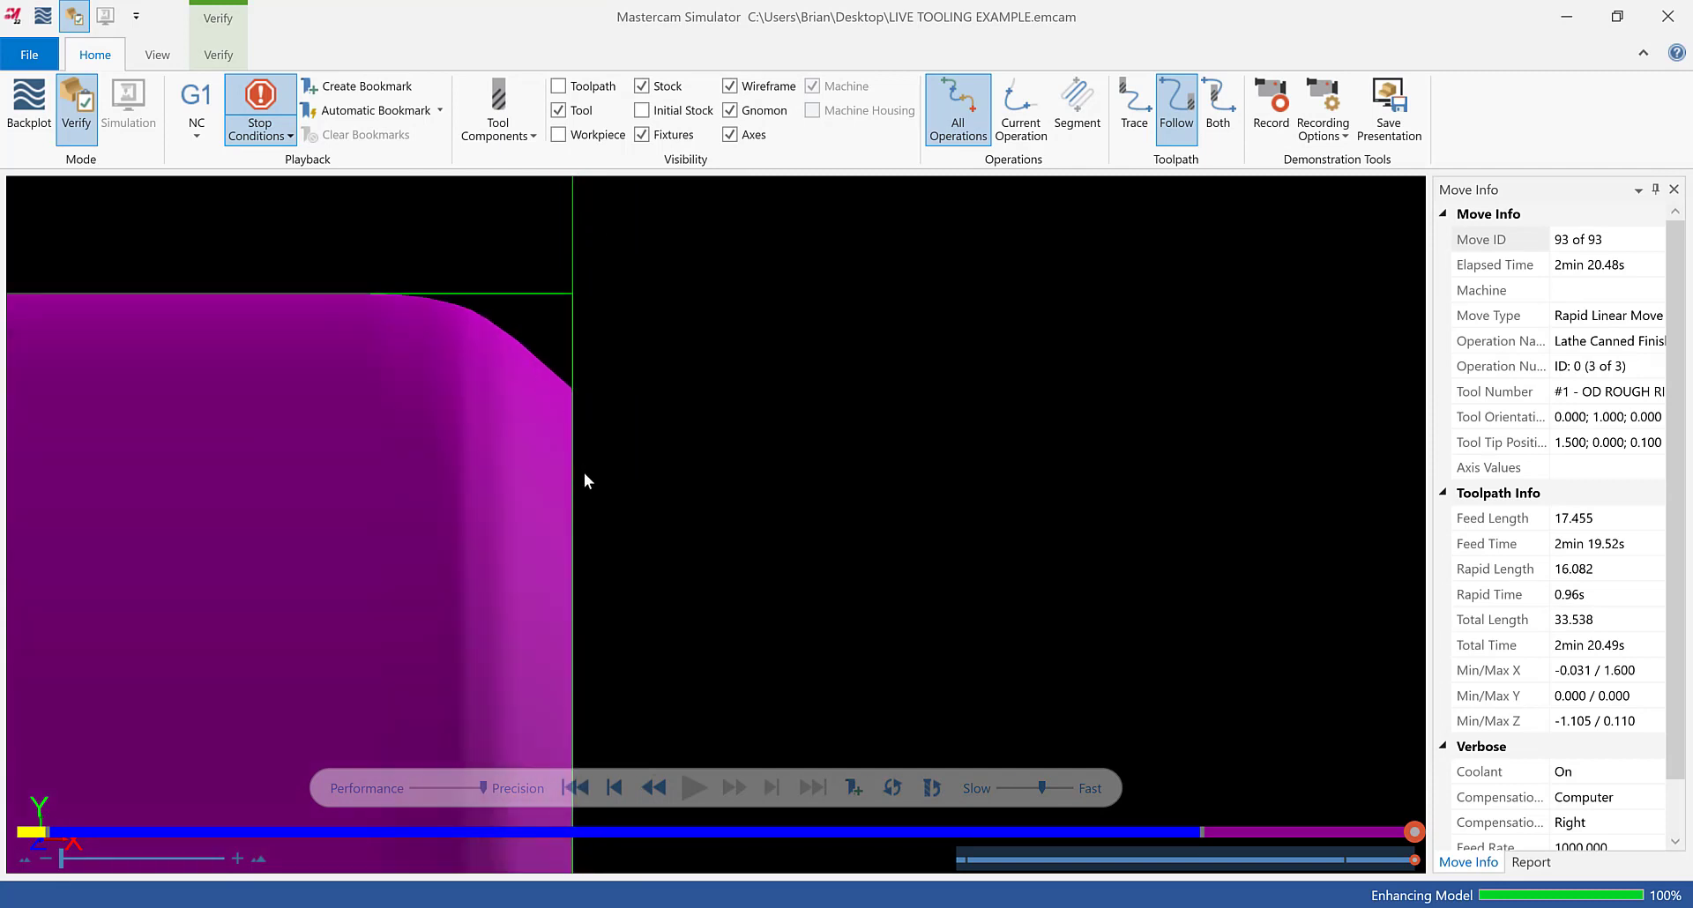
pyautogui.scroll(-4, 580, 474)
pyautogui.scroll(1, 552, 437)
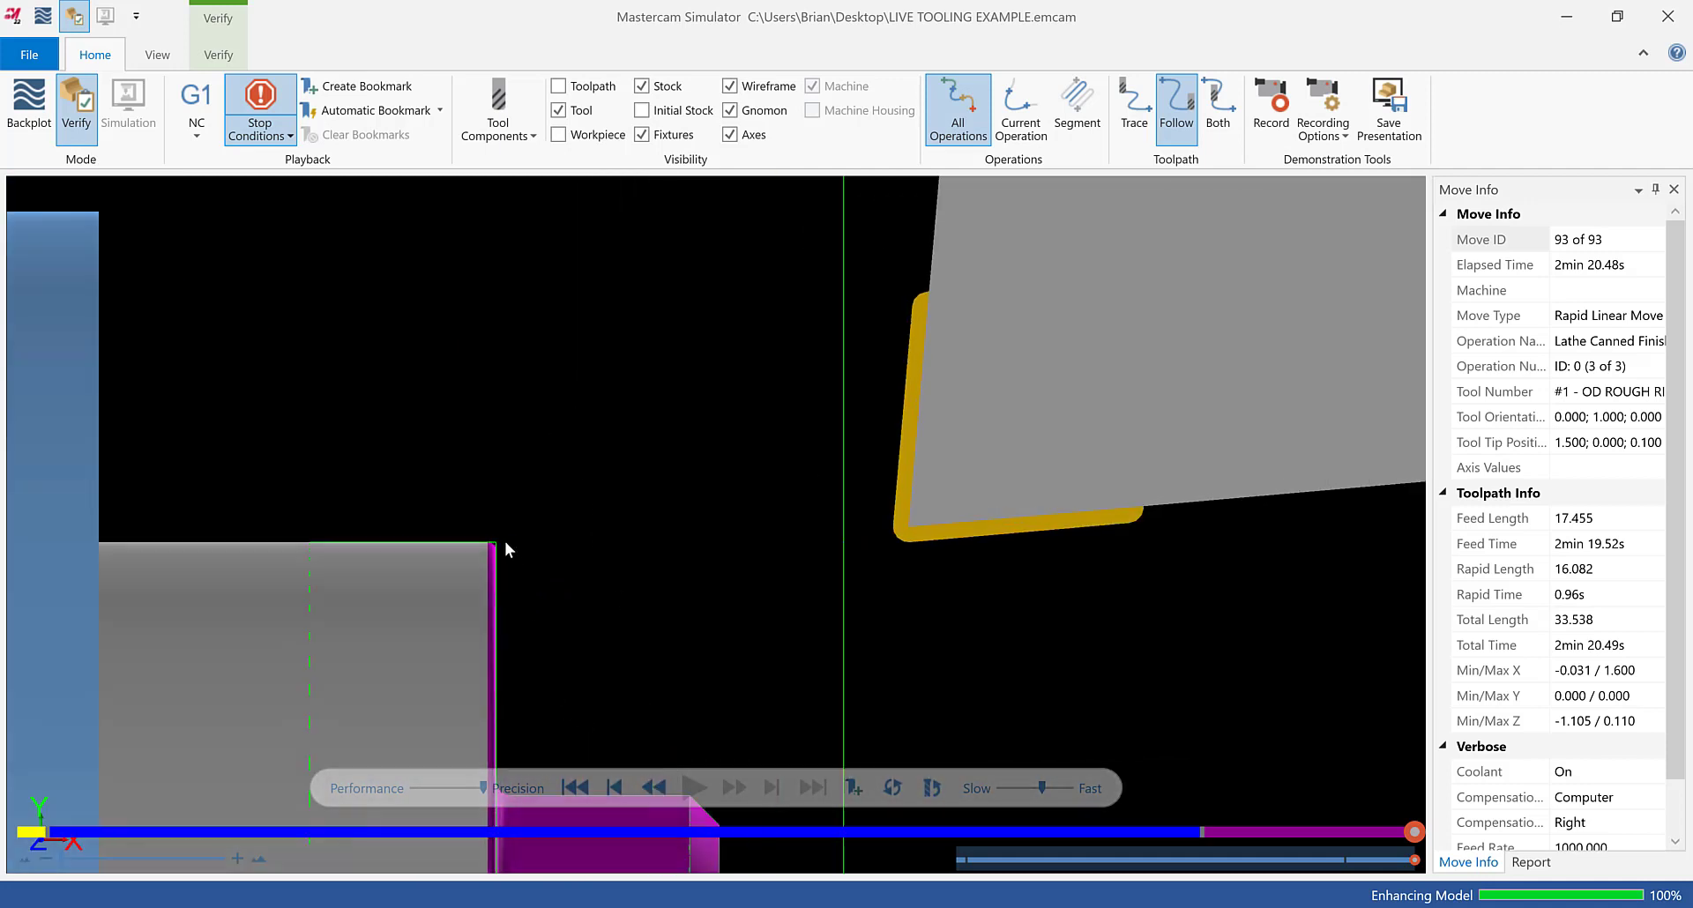
pyautogui.scroll(1, 467, 579)
pyautogui.scroll(-5, 467, 579)
pyautogui.scroll(5, 474, 628)
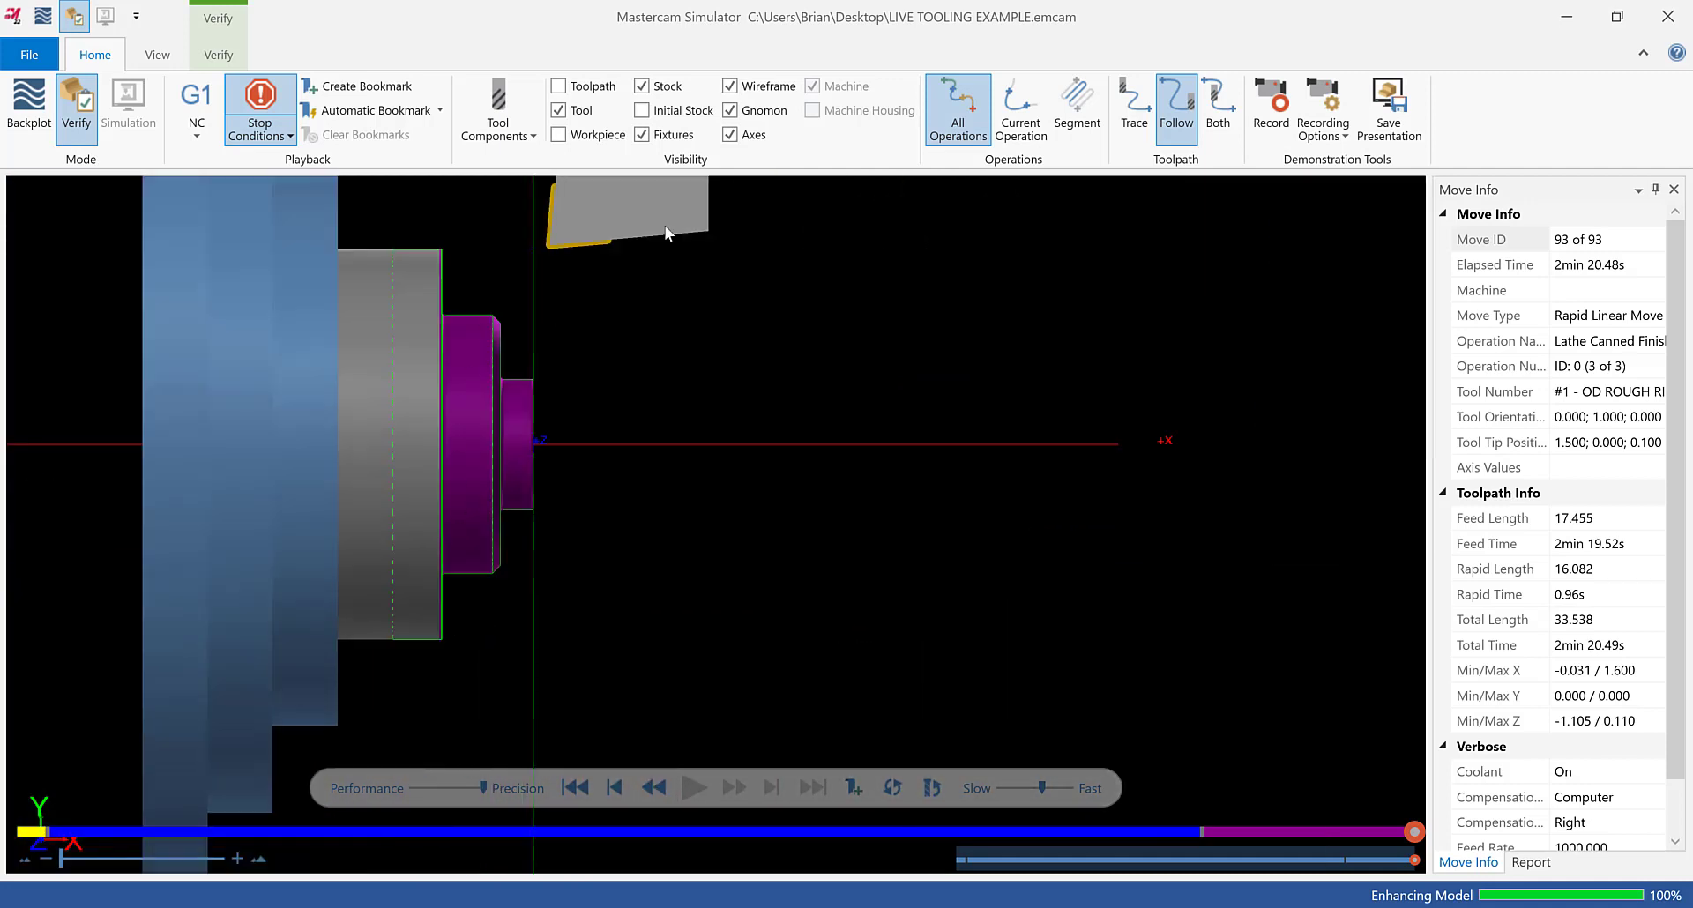
pyautogui.click(1667, 15)
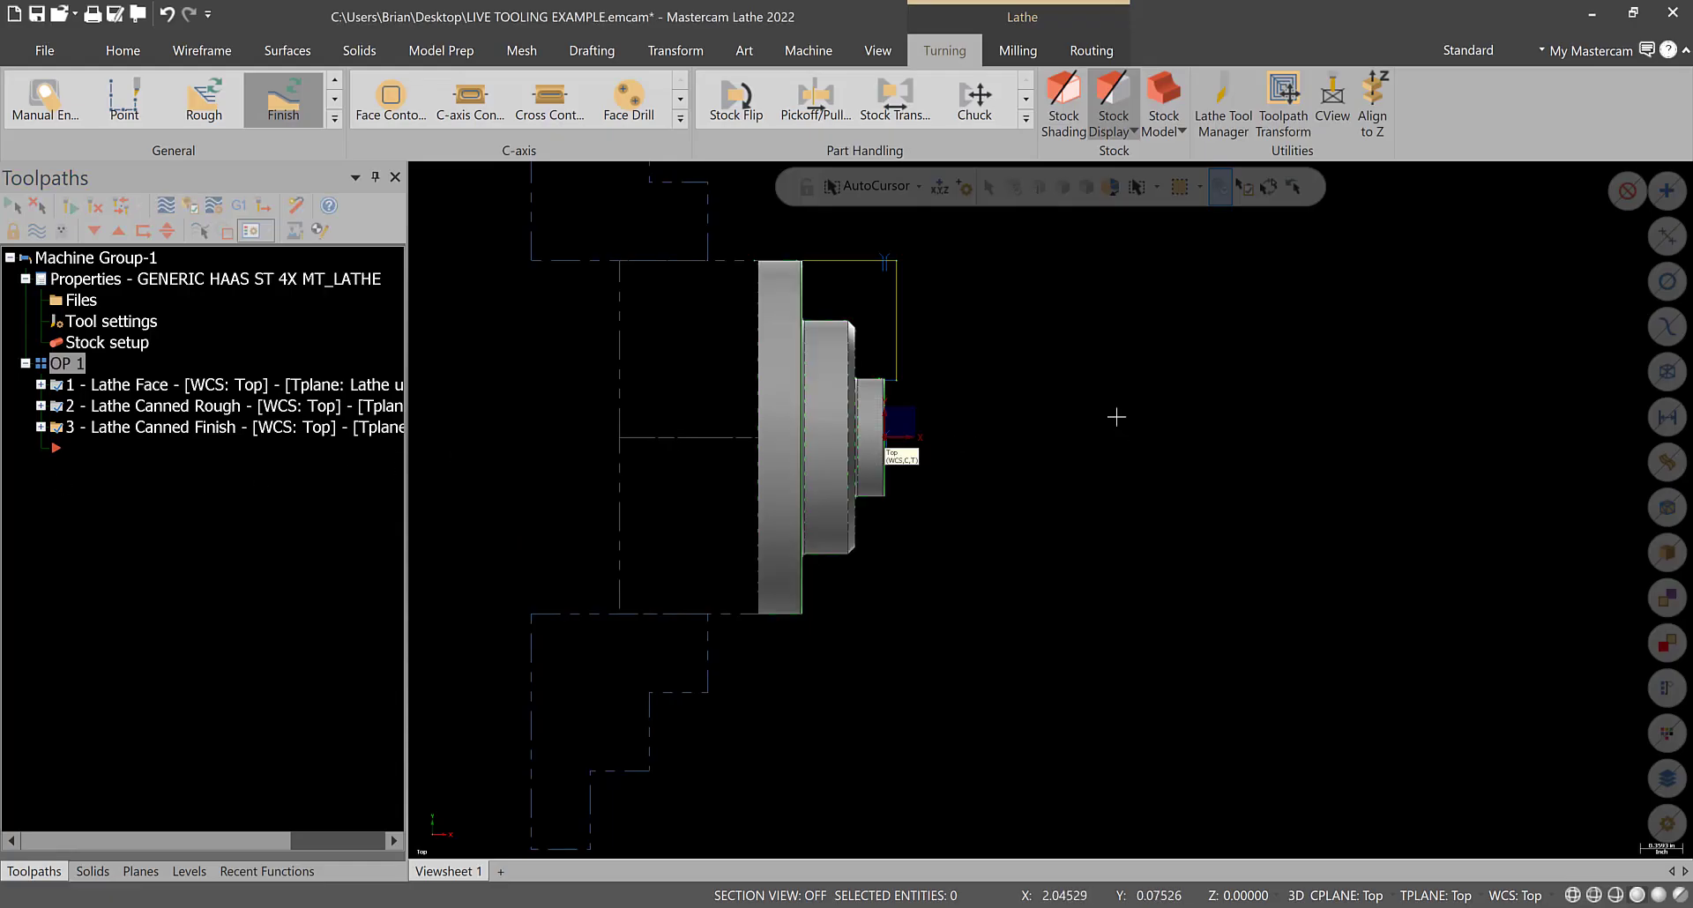
# - Post the Lathe Canned Rough and Lathe Canned Finish operations to Mill Part 7 Mating Part.NC, replacing the existing file
pyautogui.scroll(6, 886, 397)
pyautogui.scroll(-5, 952, 444)
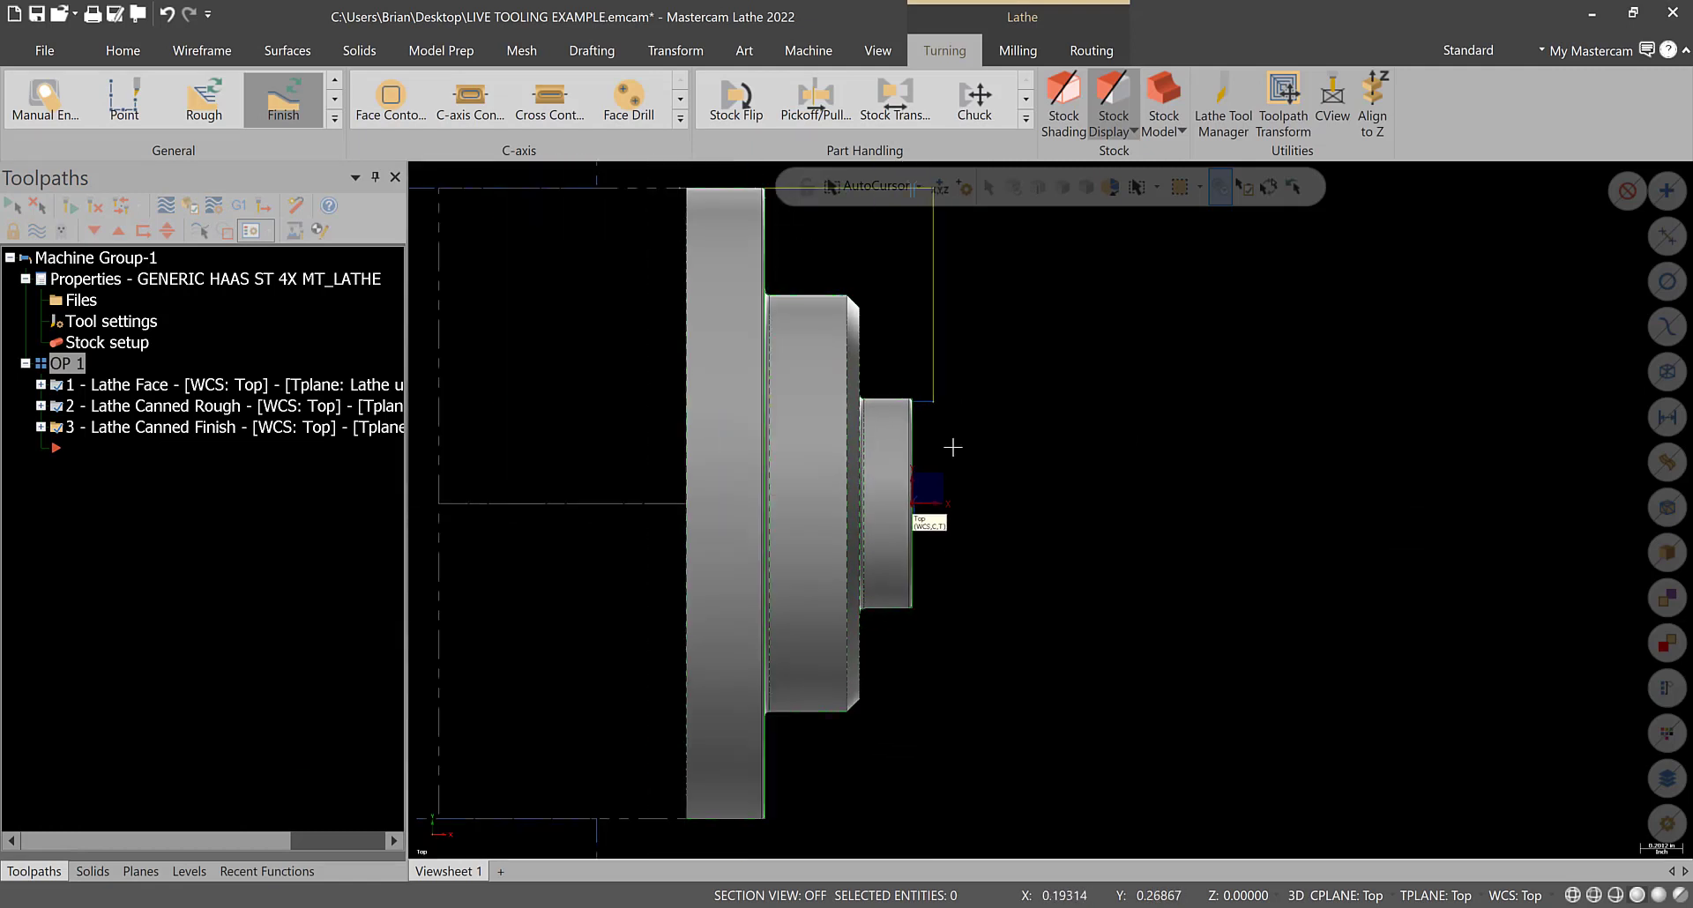
pyautogui.scroll(2, 1529, 429)
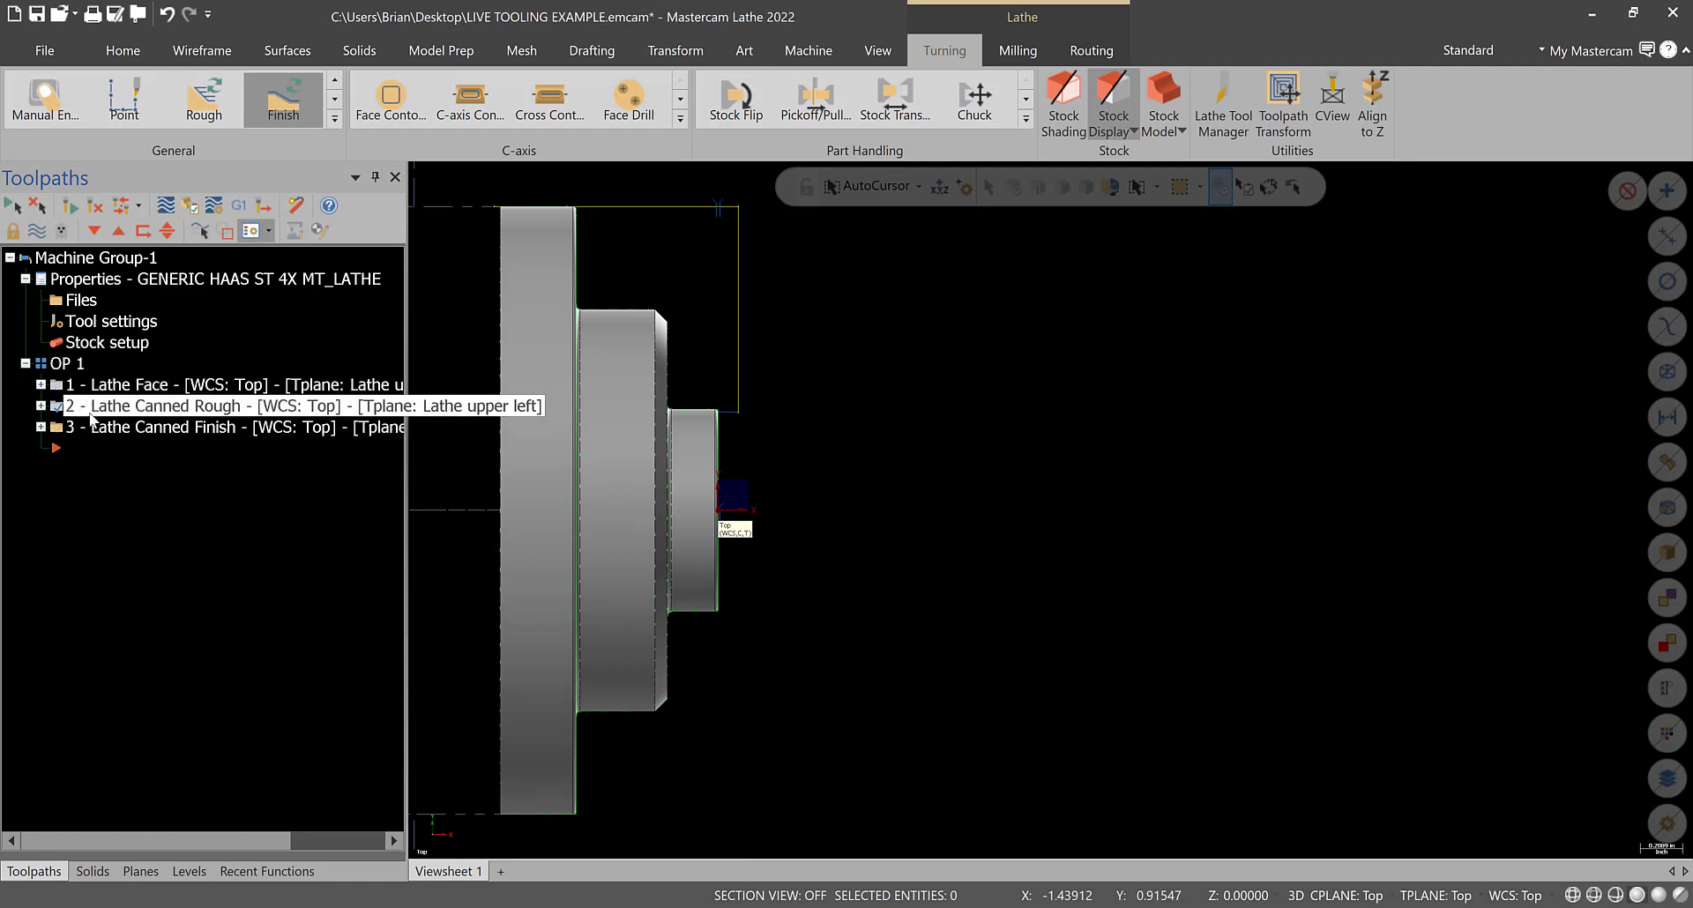
pyautogui.click(83, 427)
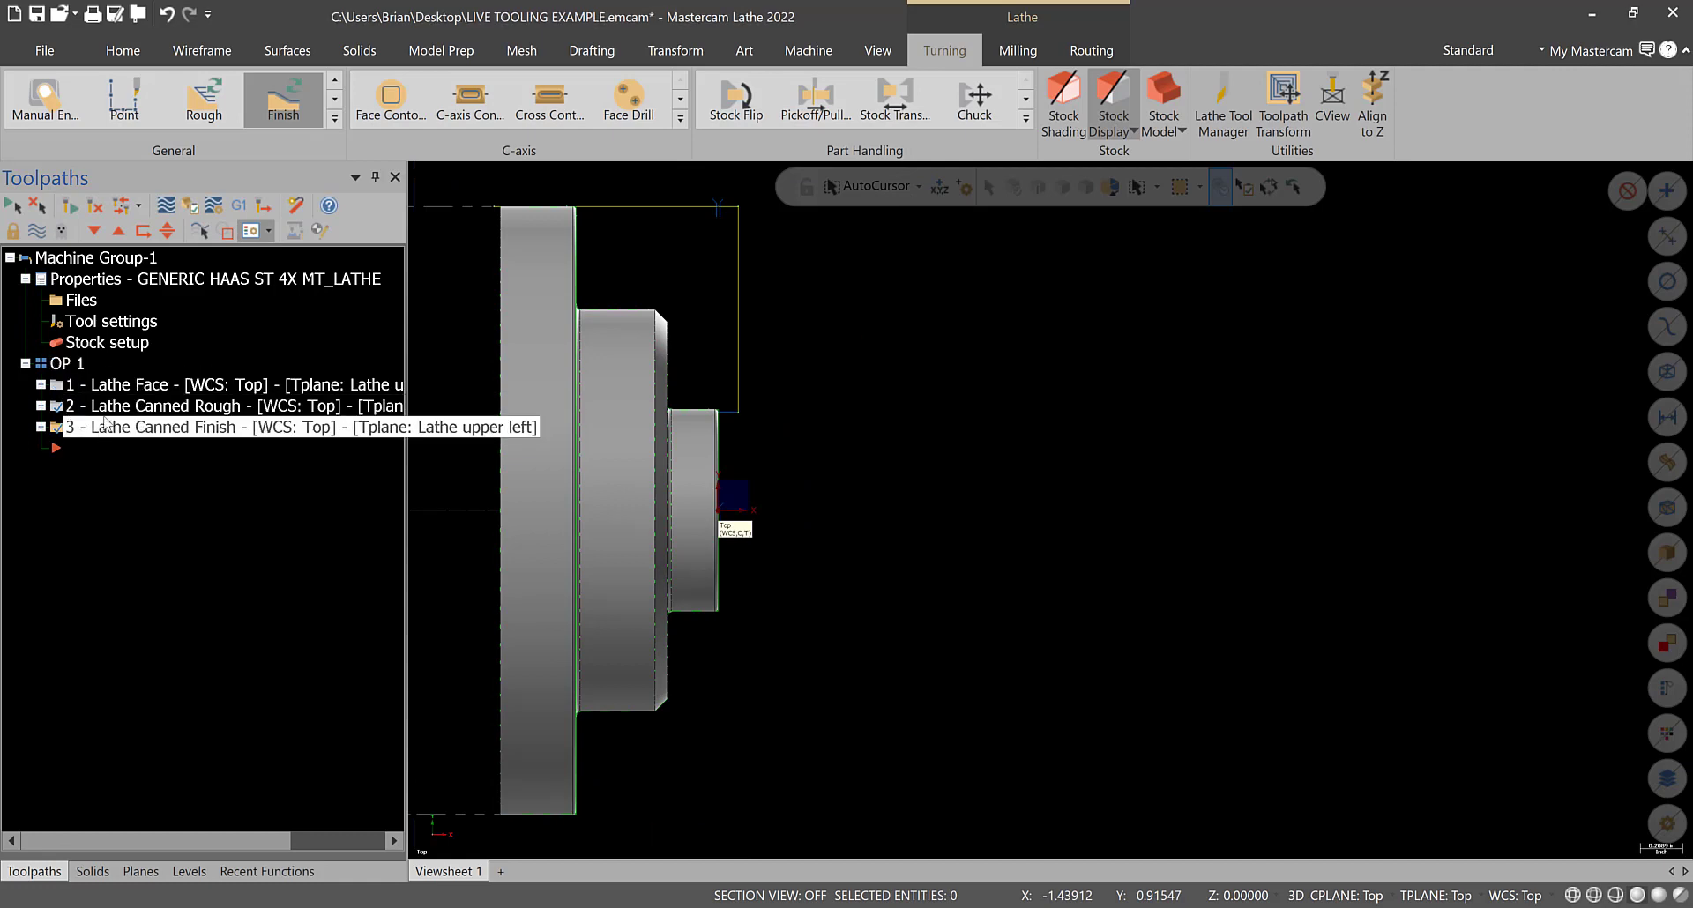
pyautogui.click(238, 208)
pyautogui.click(141, 616)
pyautogui.click(907, 514)
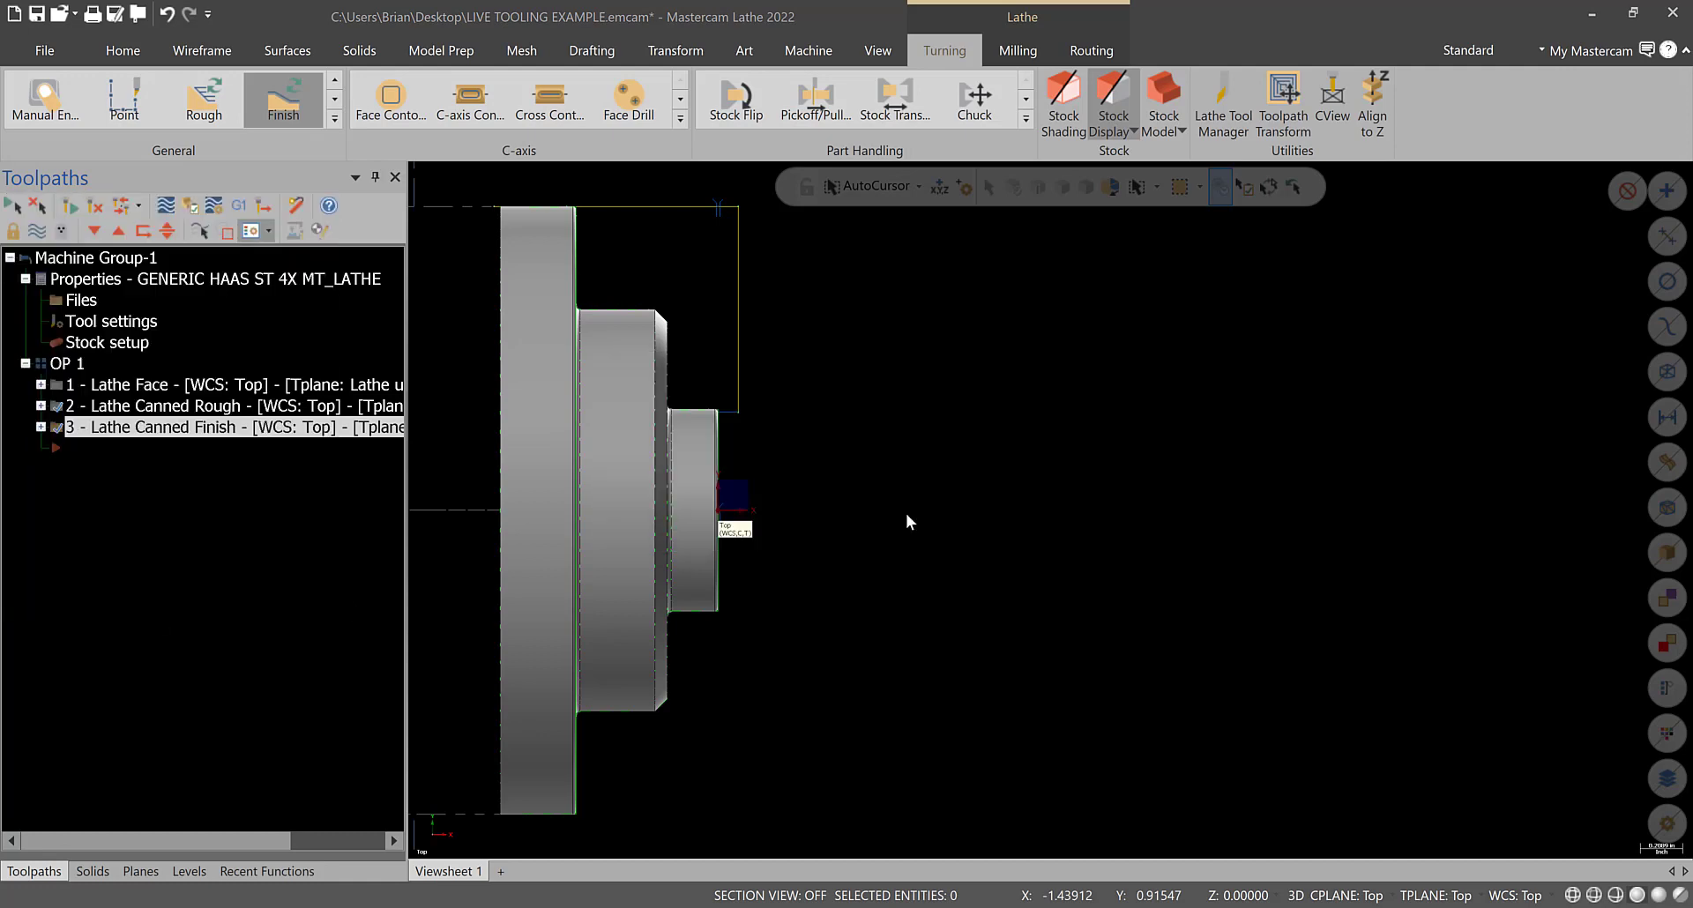
pyautogui.click(1162, 703)
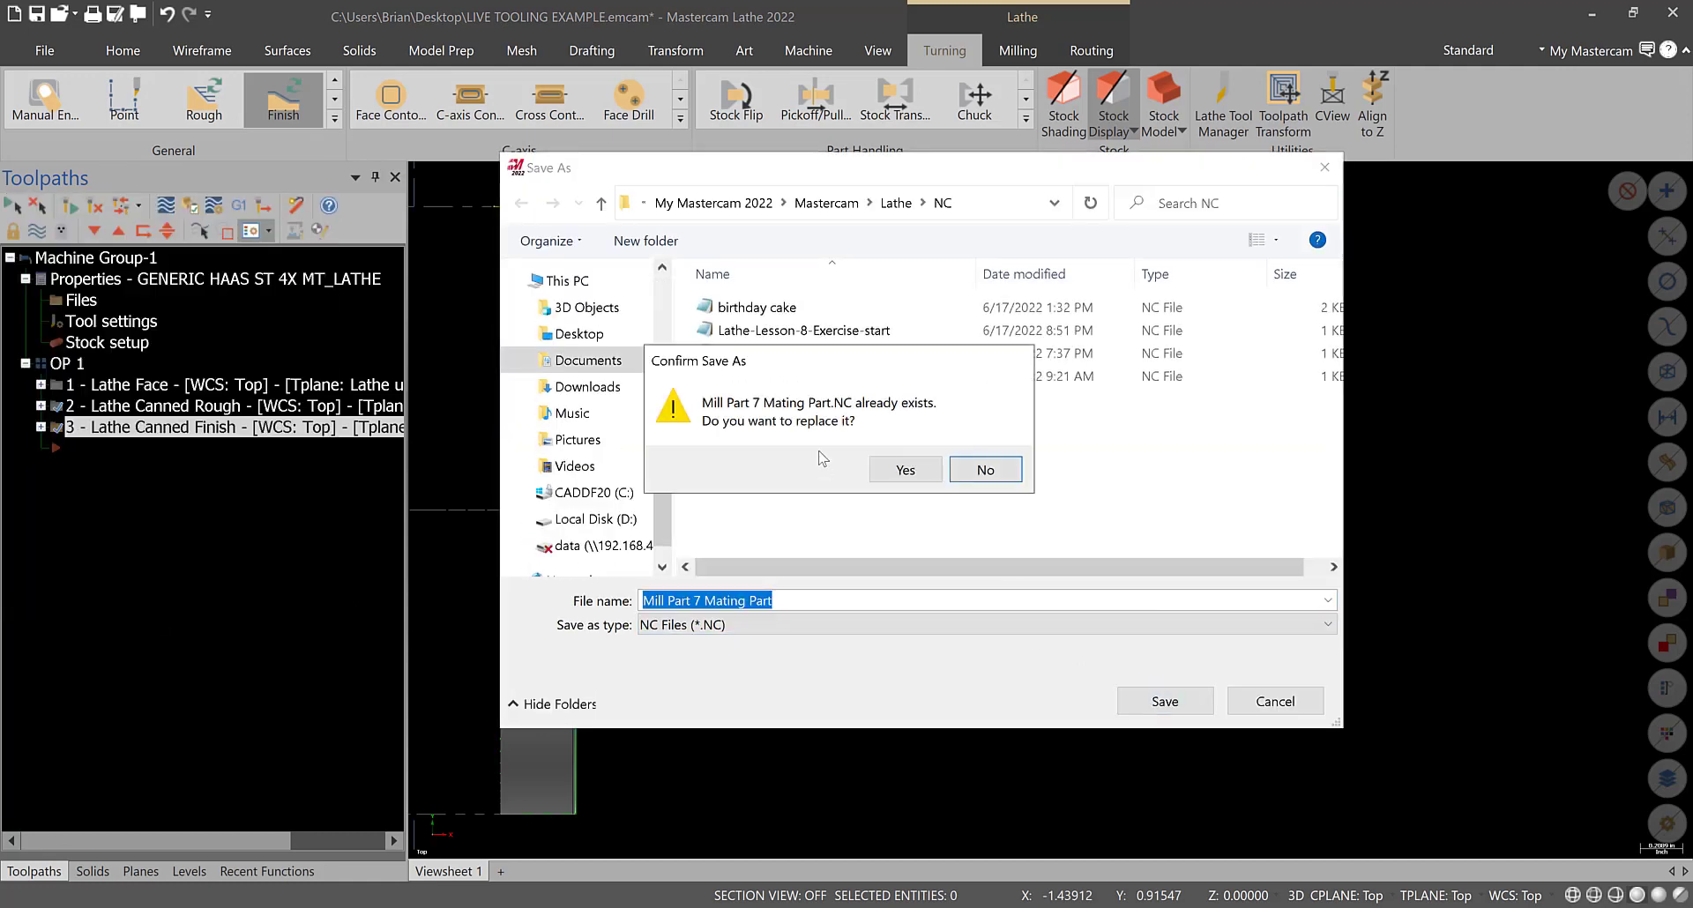
pyautogui.click(900, 466)
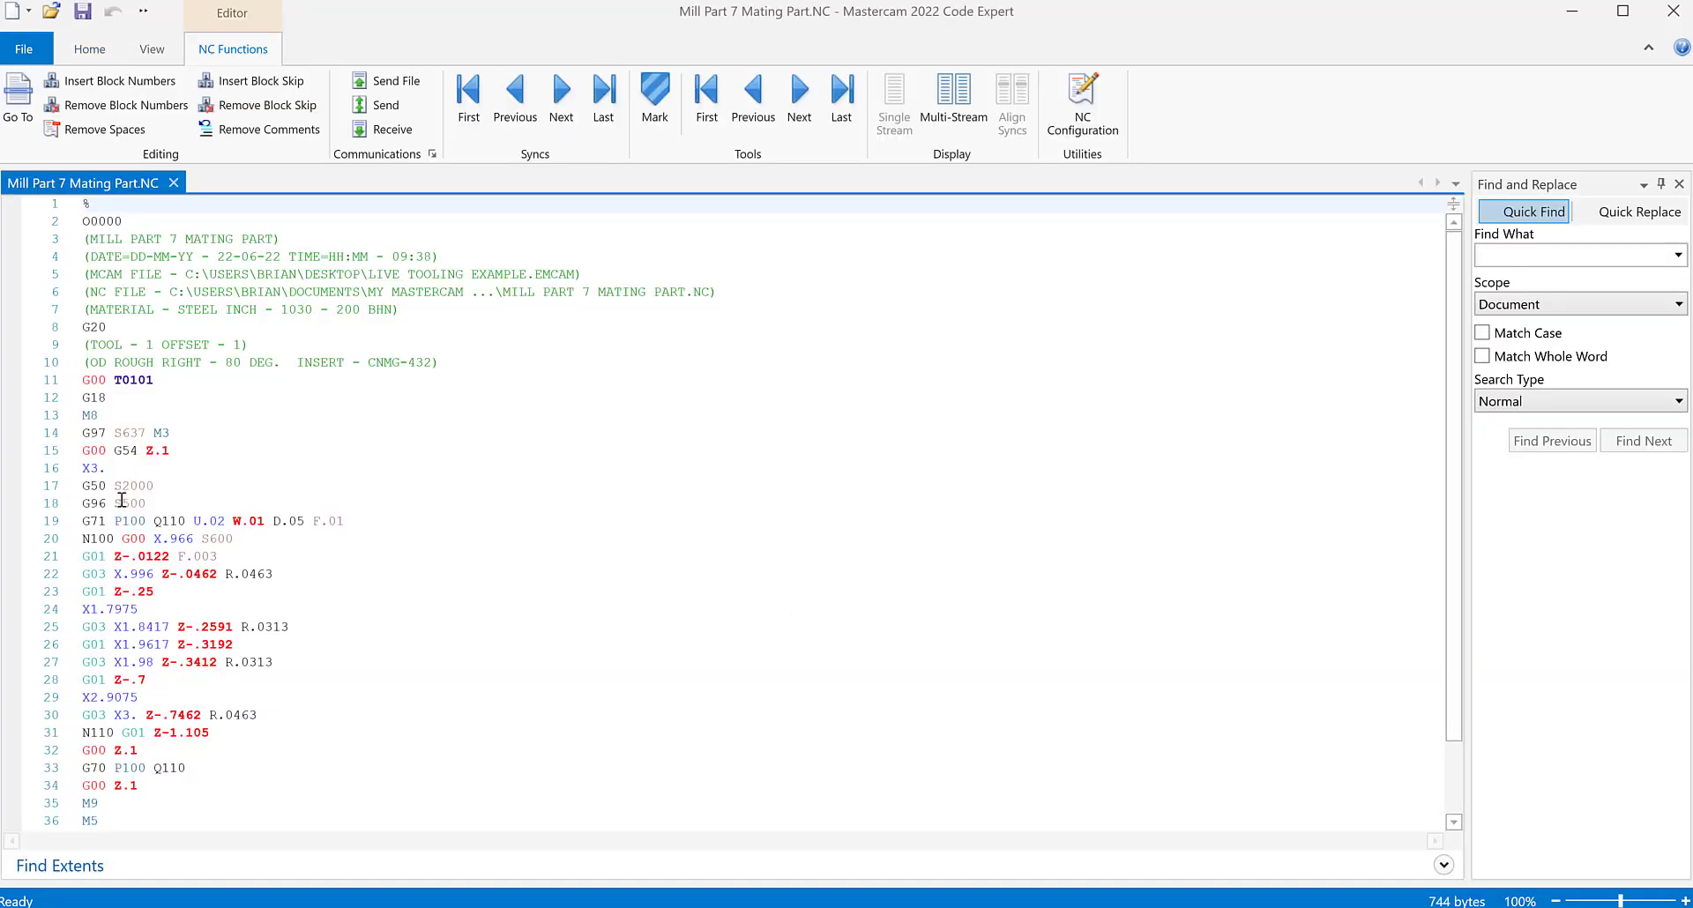
# - Examine the contour blocks from N100 to N110 in the posted canned cycle code
pyautogui.click(100, 536)
pyautogui.click(157, 555)
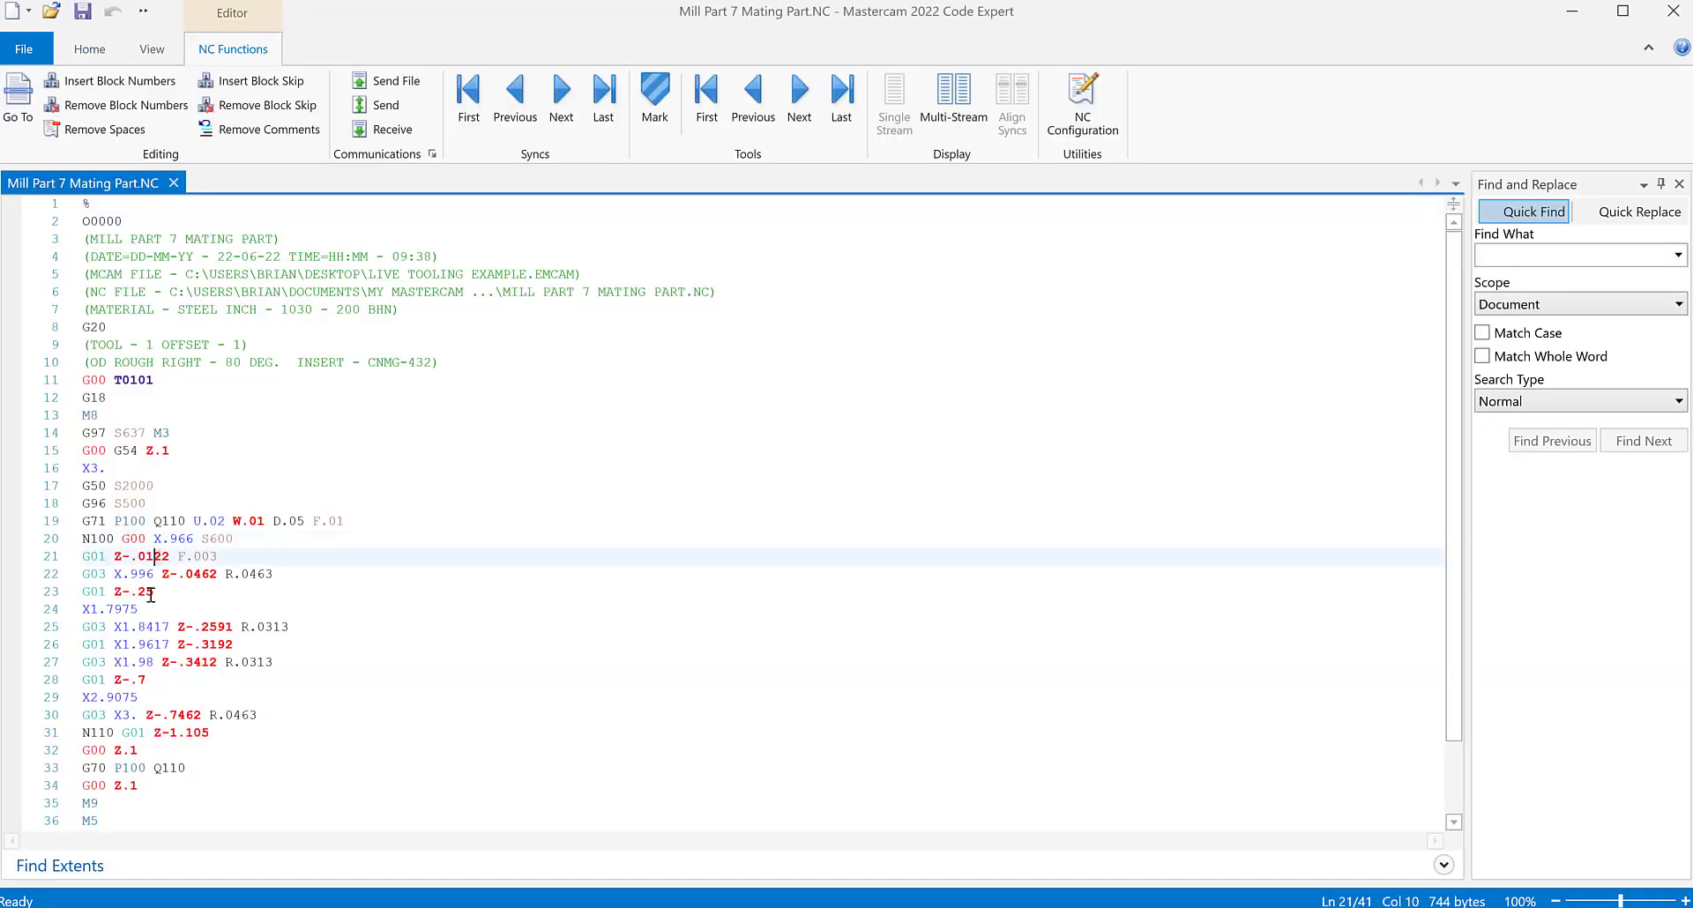
pyautogui.click(144, 609)
pyautogui.click(144, 645)
pyautogui.moveTo(154, 661); pyautogui.dragTo(144, 679)
pyautogui.click(139, 697)
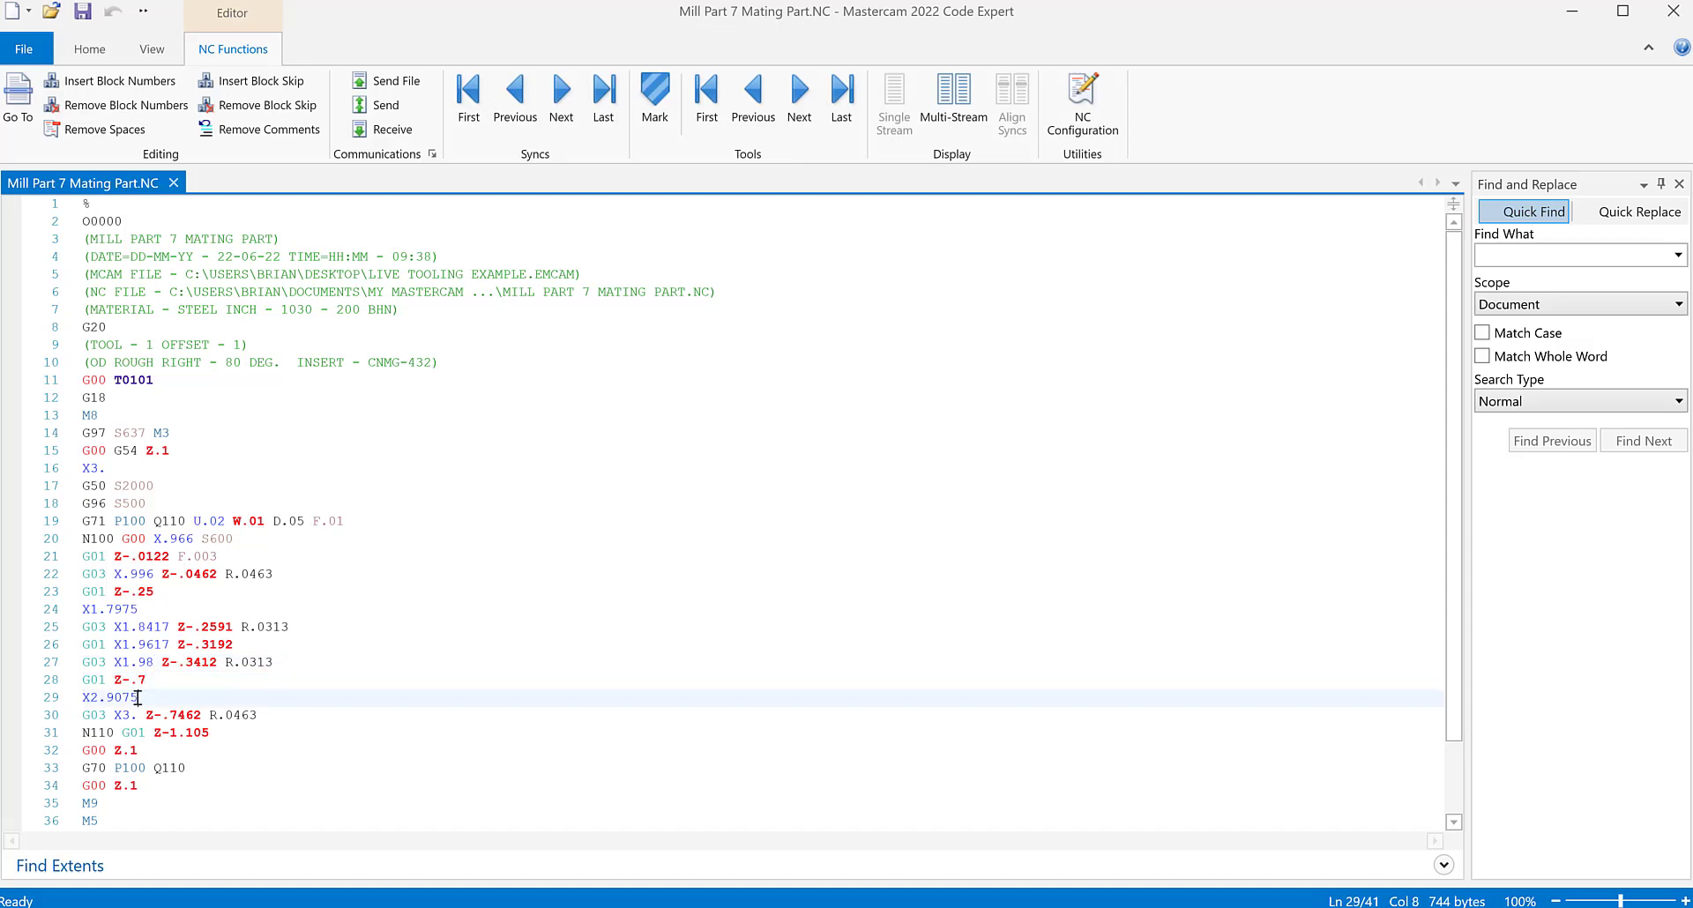
pyautogui.click(137, 706)
pyautogui.click(138, 734)
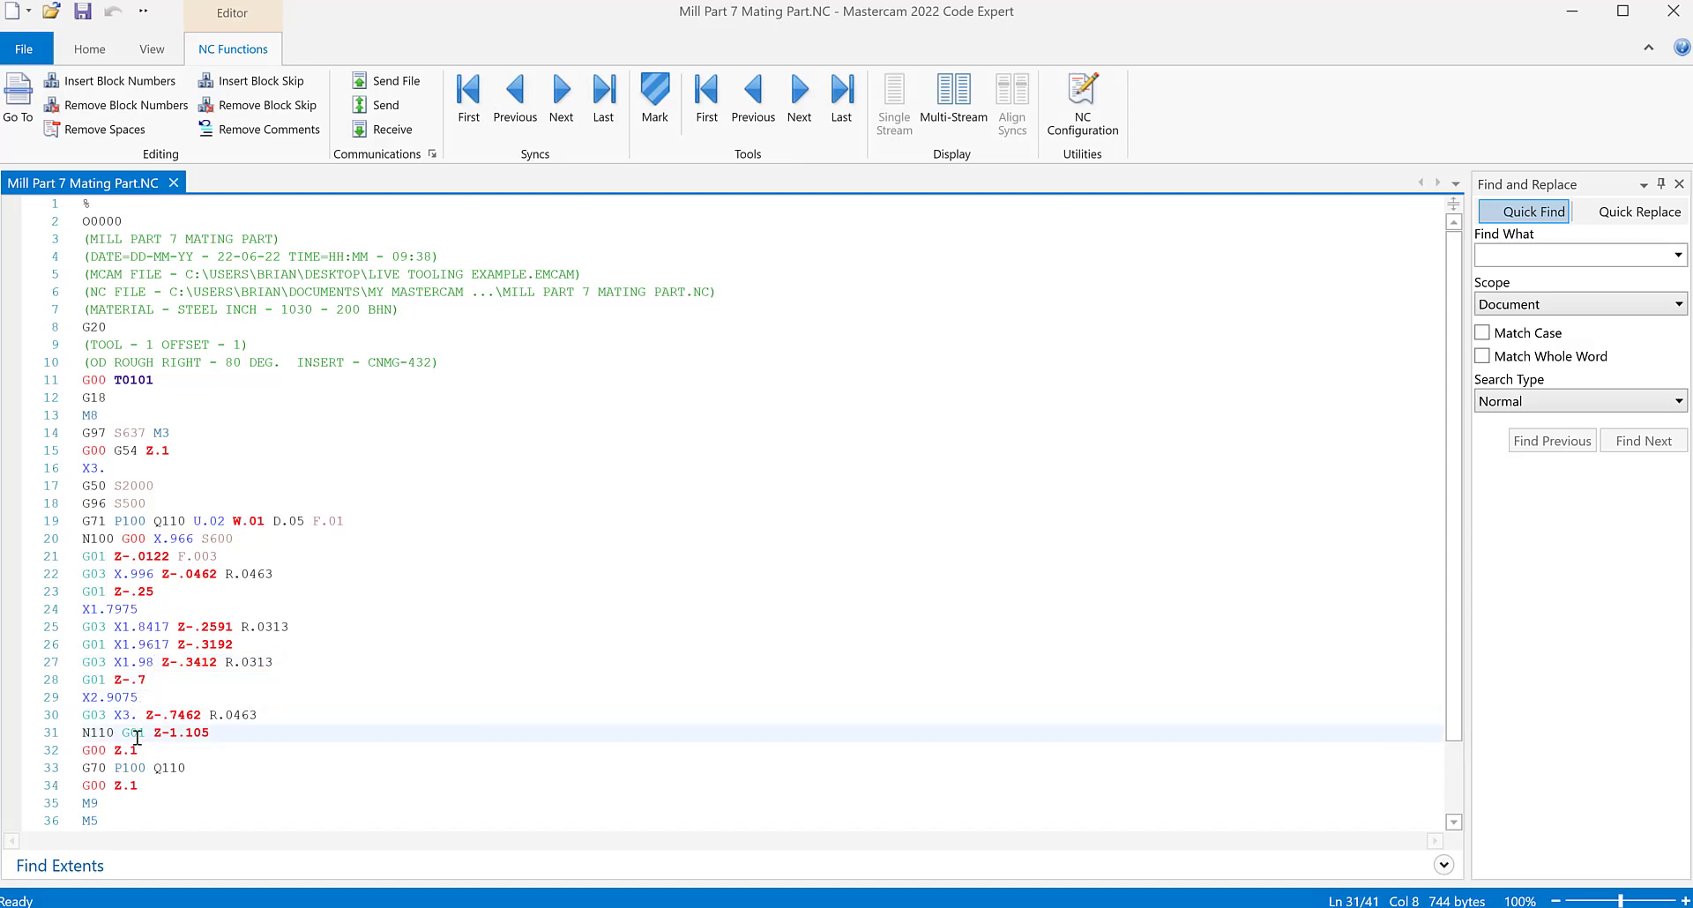
# - Examine the G70 P100 Q110 finishing call and the S600 spindle speed in block N100, and close the code editor
pyautogui.scroll(-2, 138, 737)
pyautogui.click(122, 666)
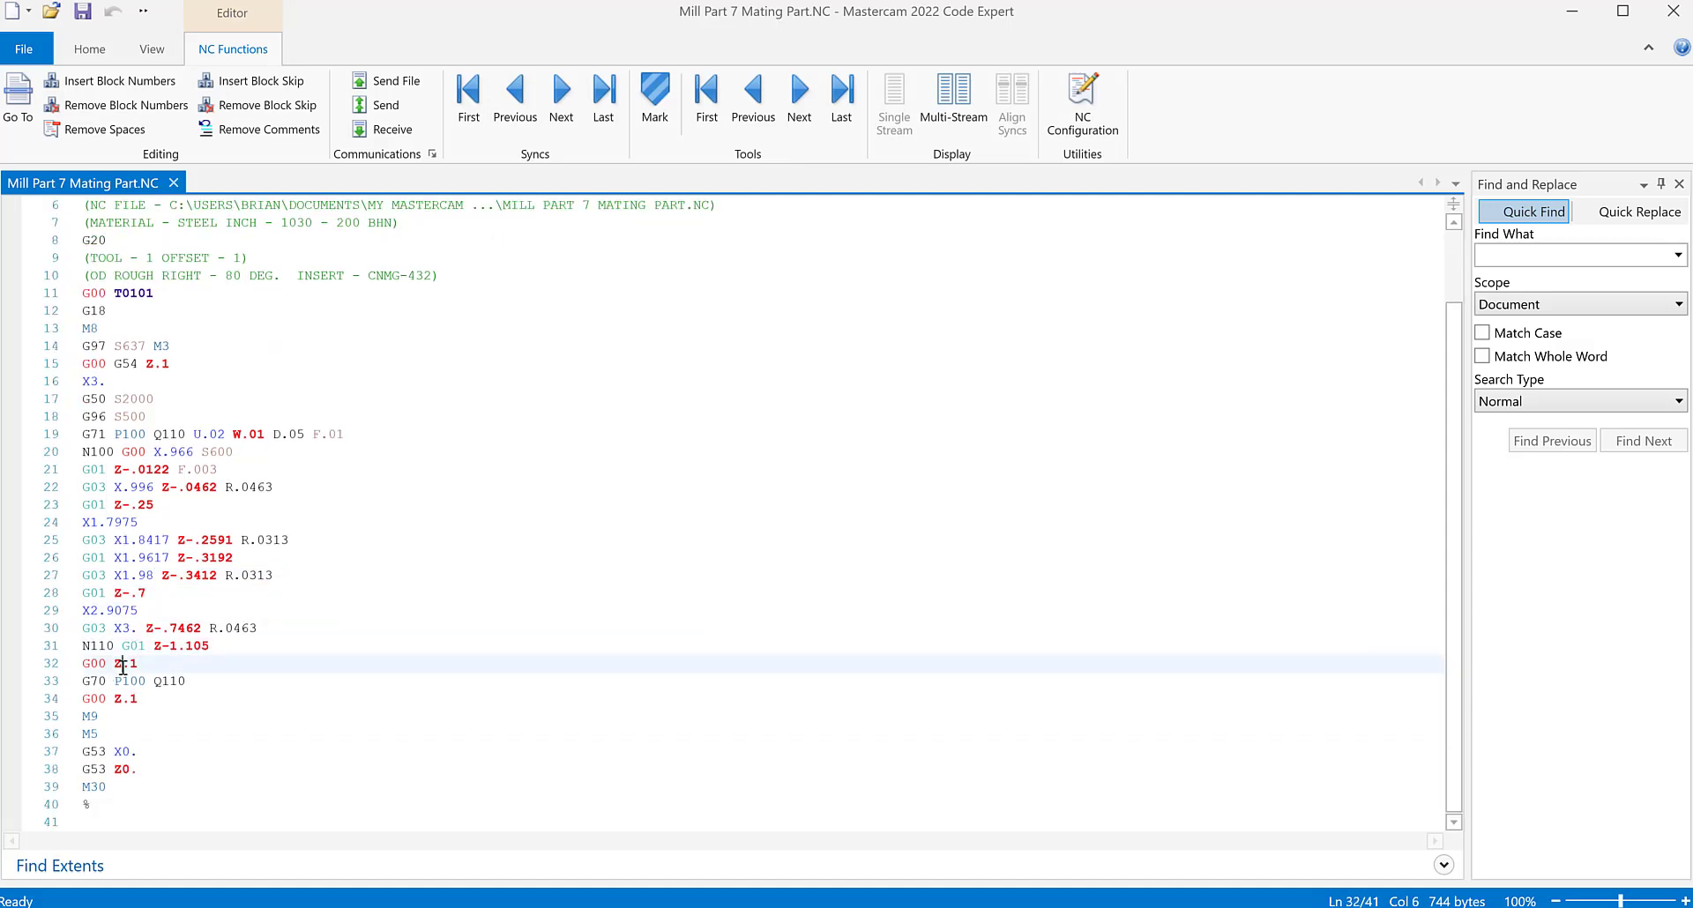
pyautogui.click(207, 684)
pyautogui.click(77, 684)
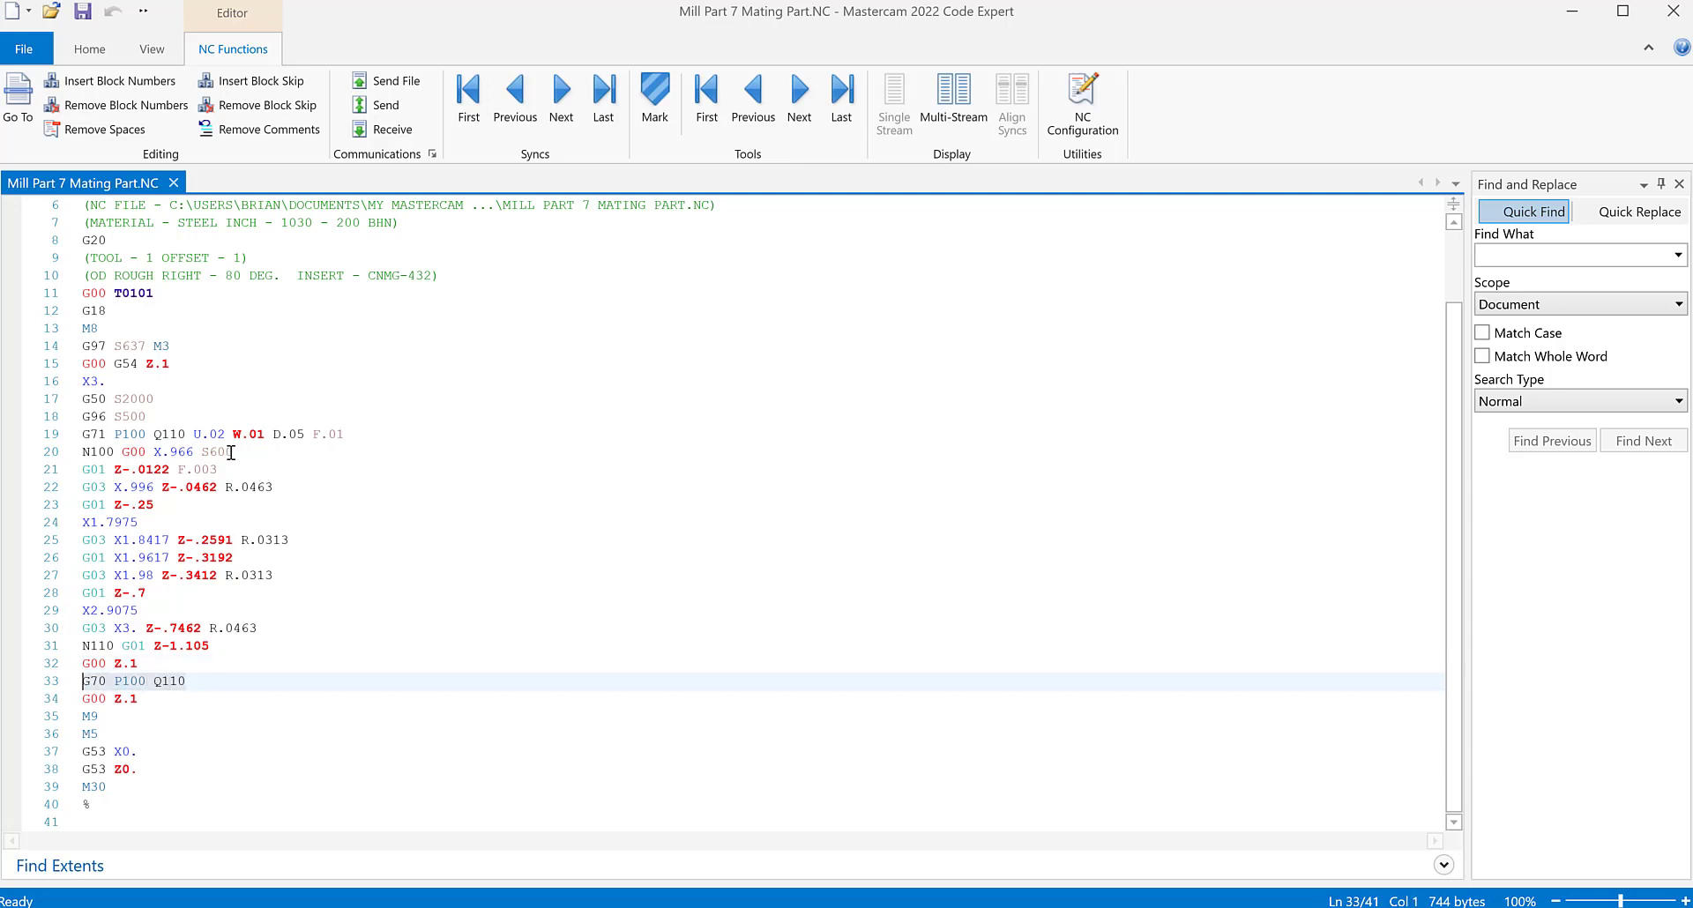
pyautogui.moveTo(233, 453)
pyautogui.mouseDown()
pyautogui.moveTo(178, 470)
pyautogui.moveTo(231, 452)
pyautogui.moveTo(201, 454)
pyautogui.mouseUp()
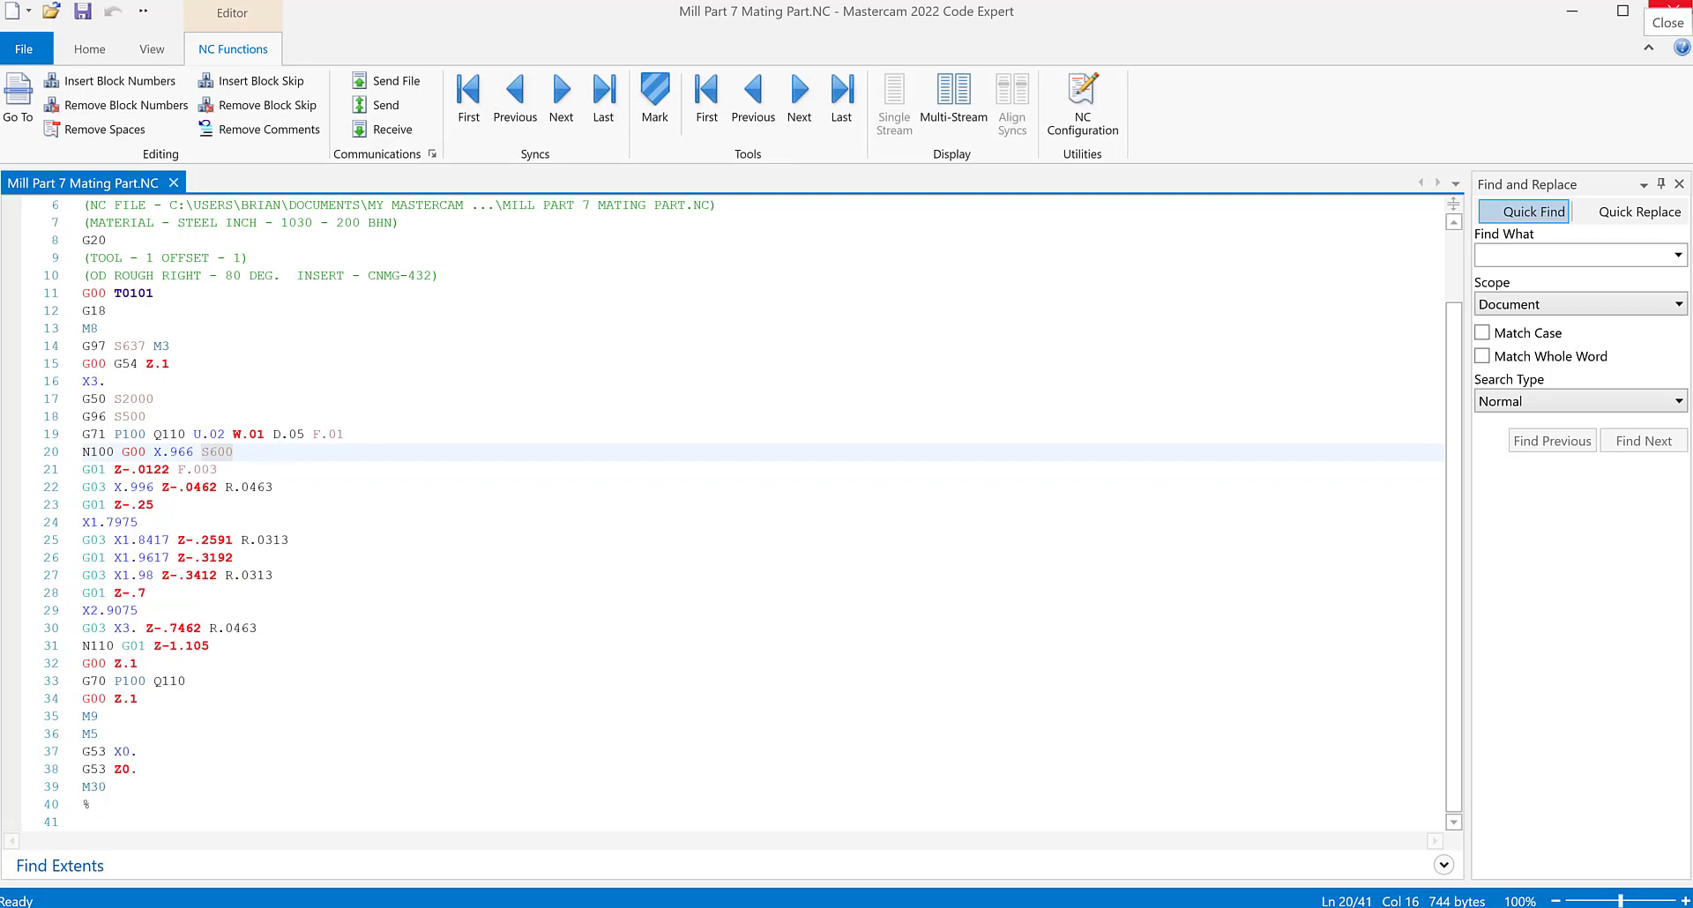
pyautogui.click(1676, 15)
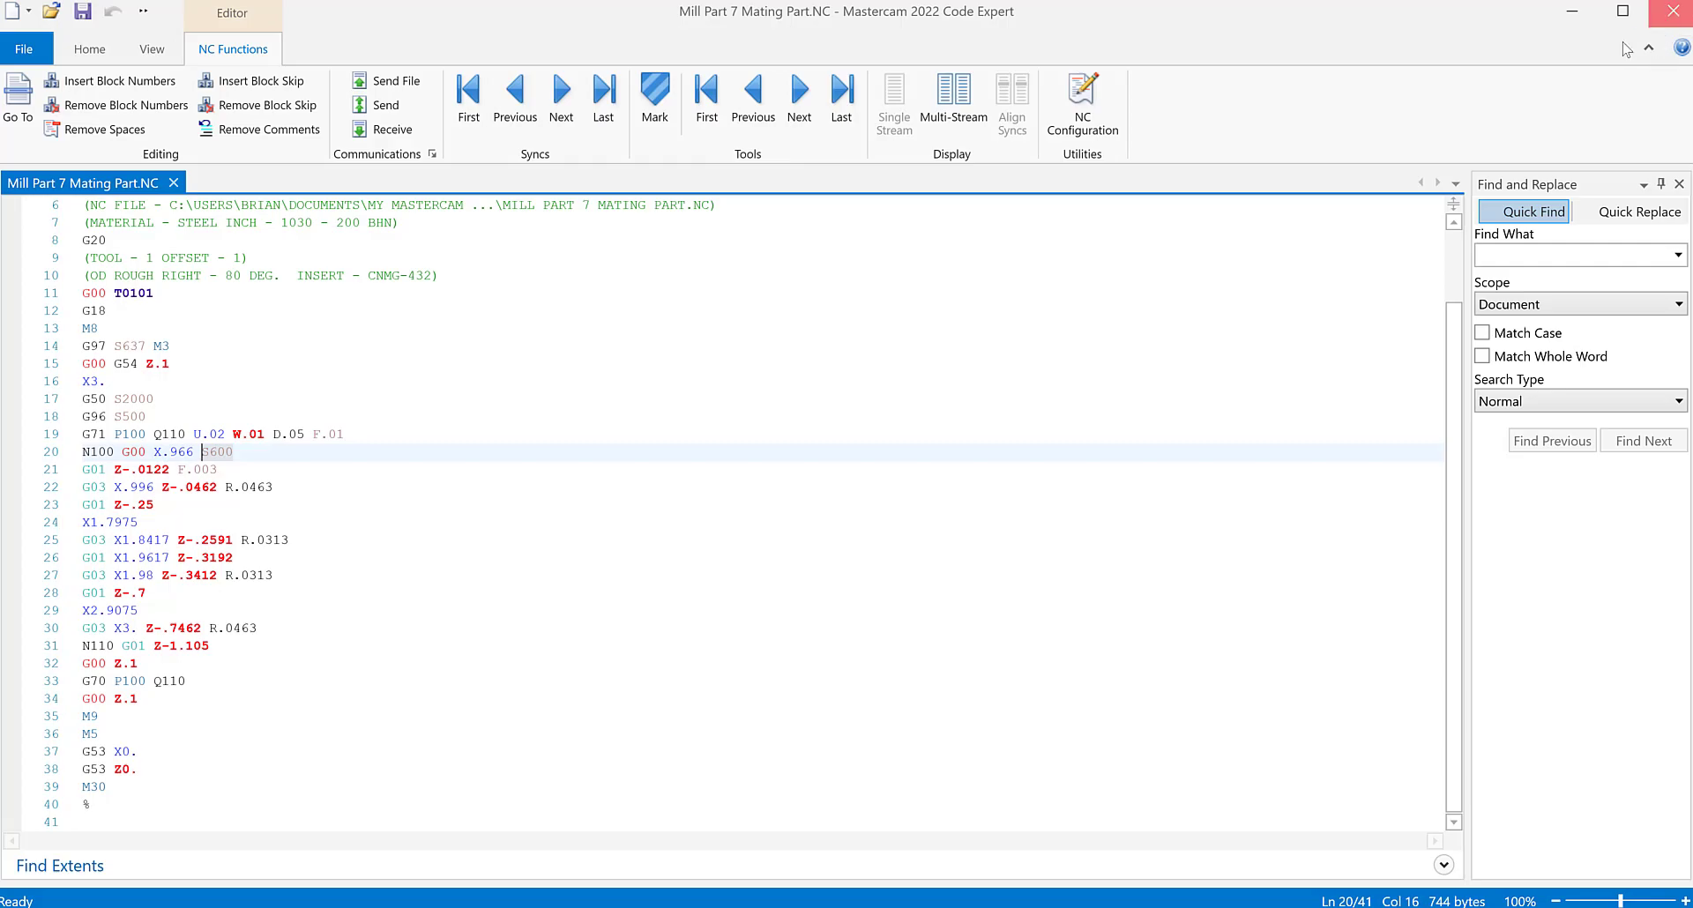
# - Permanently change the Lathe Canned Finish operation to longhand and regenerate its toolpath
pyautogui.scroll(-1, 752, 476)
pyautogui.scroll(6, 820, 348)
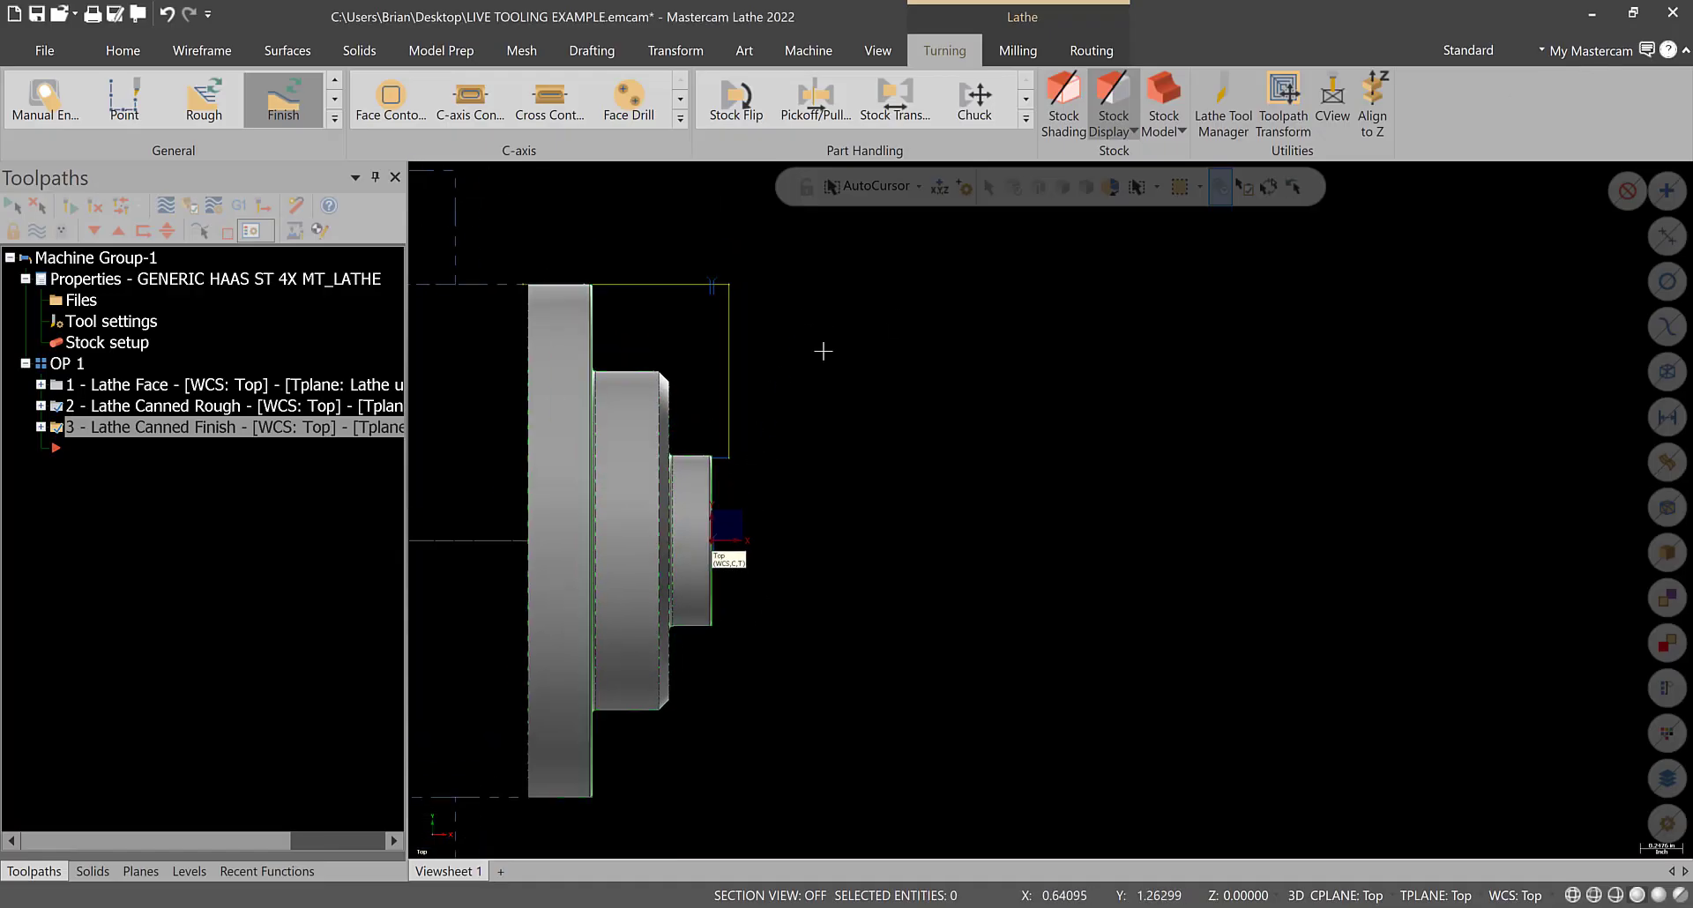
pyautogui.scroll(5, 701, 459)
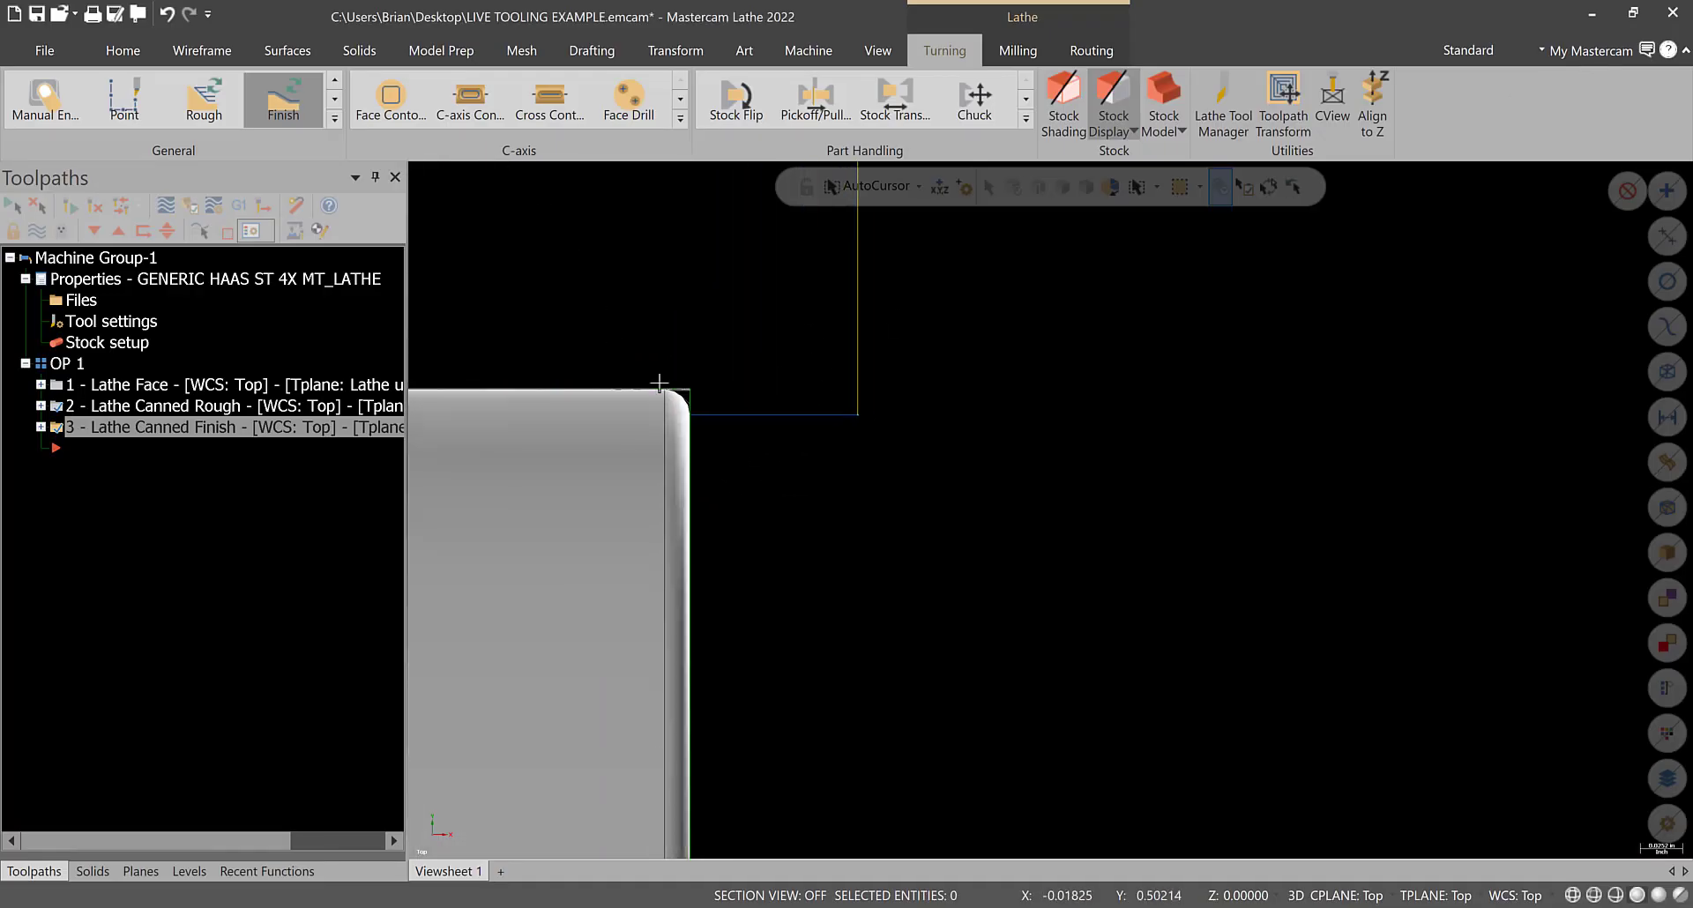
pyautogui.scroll(2, 789, 433)
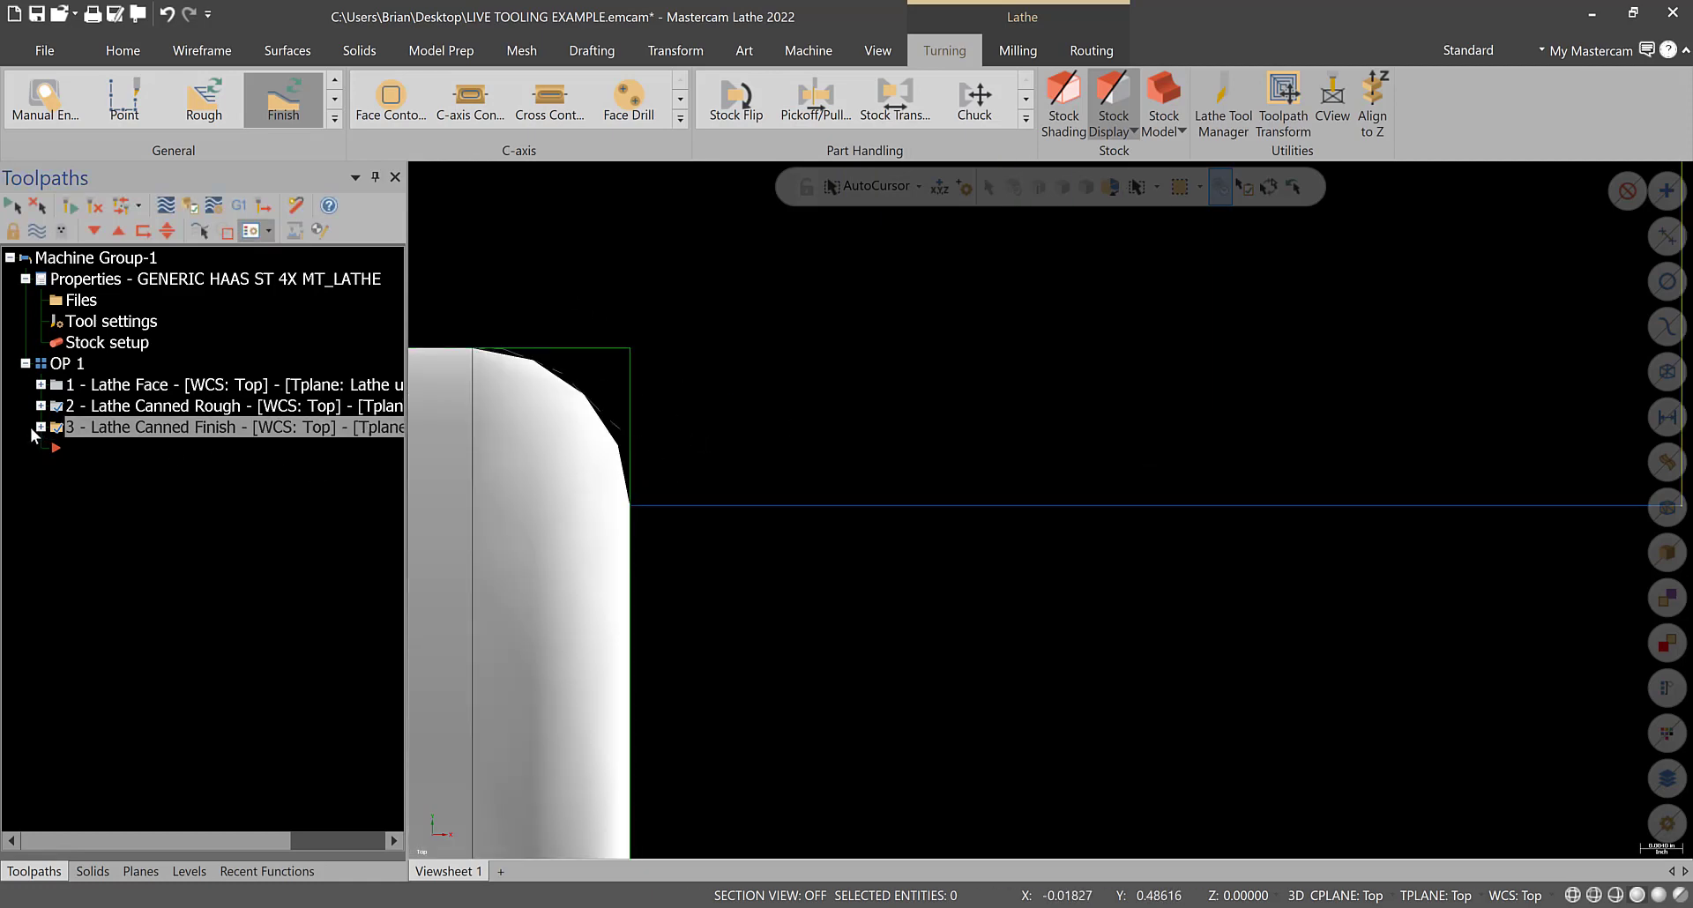
pyautogui.click(41, 427)
pyautogui.click(97, 450)
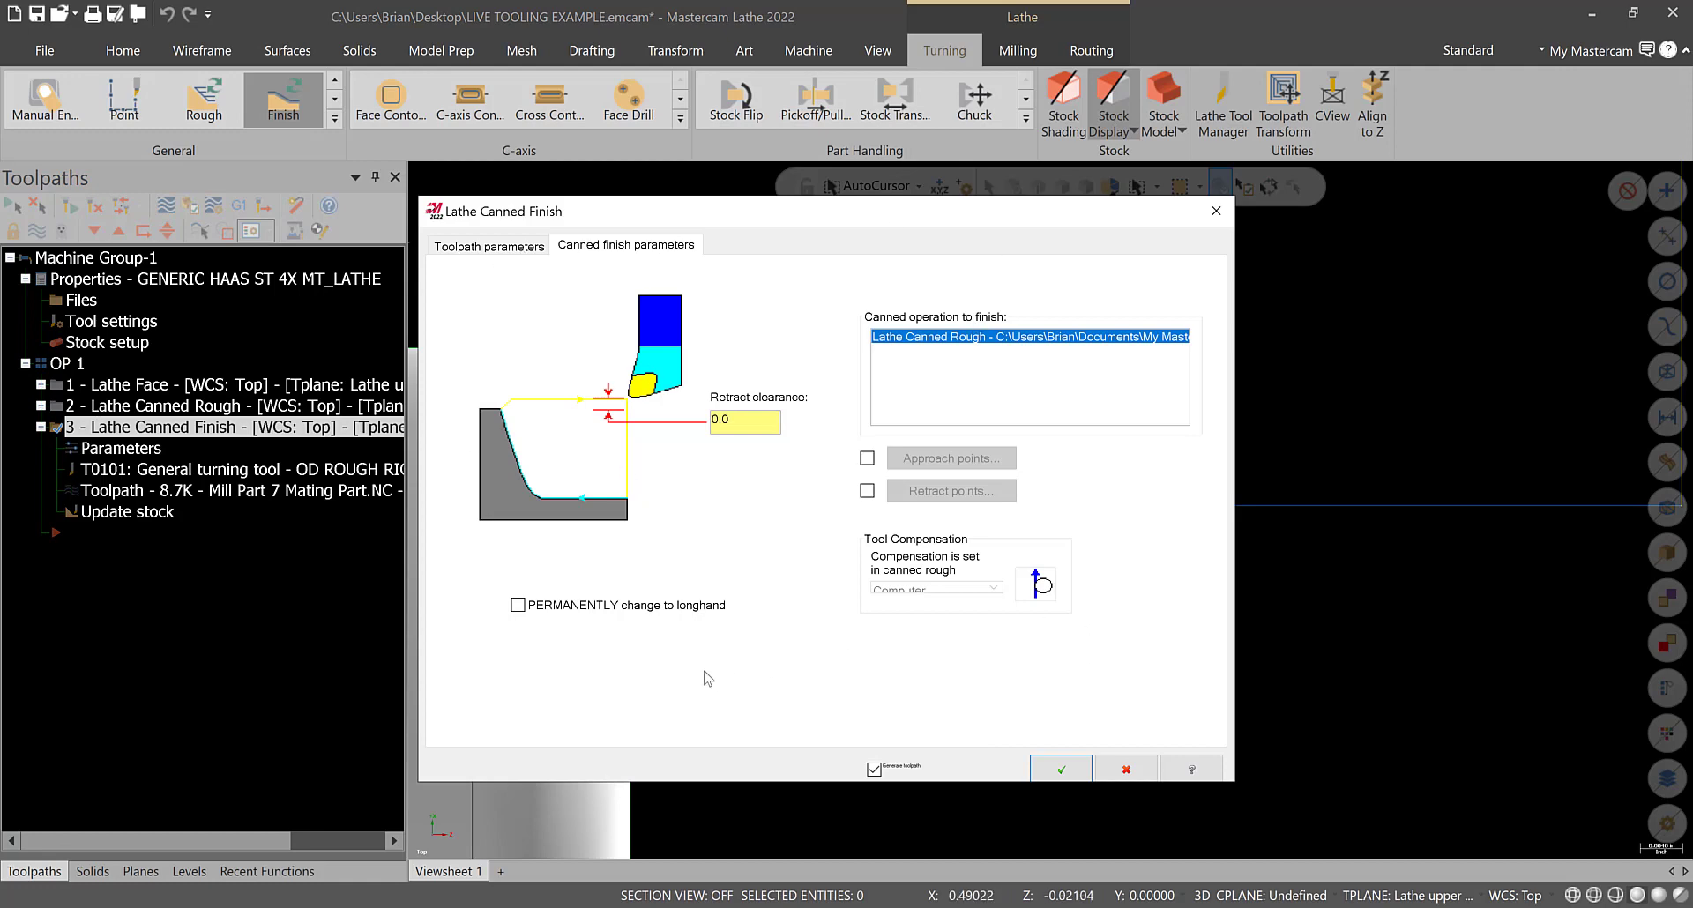
pyautogui.click(518, 606)
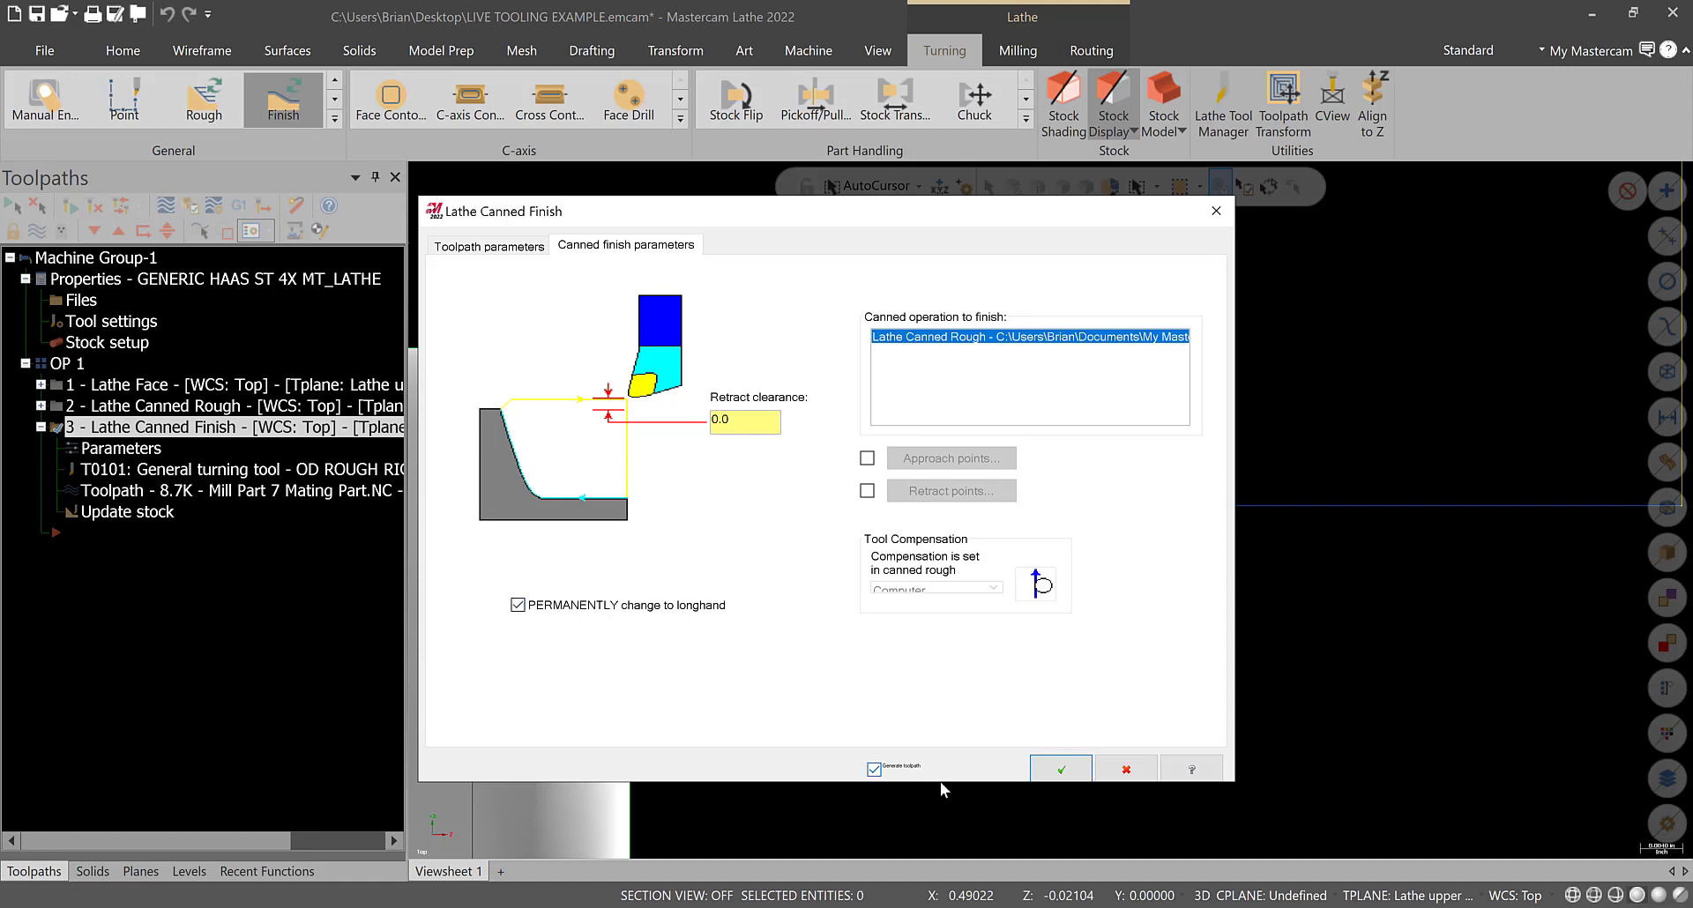
pyautogui.click(1058, 760)
# - Examine the longhand finish toolpath around the part's front corner radius and along its profile
pyautogui.scroll(-4, 805, 617)
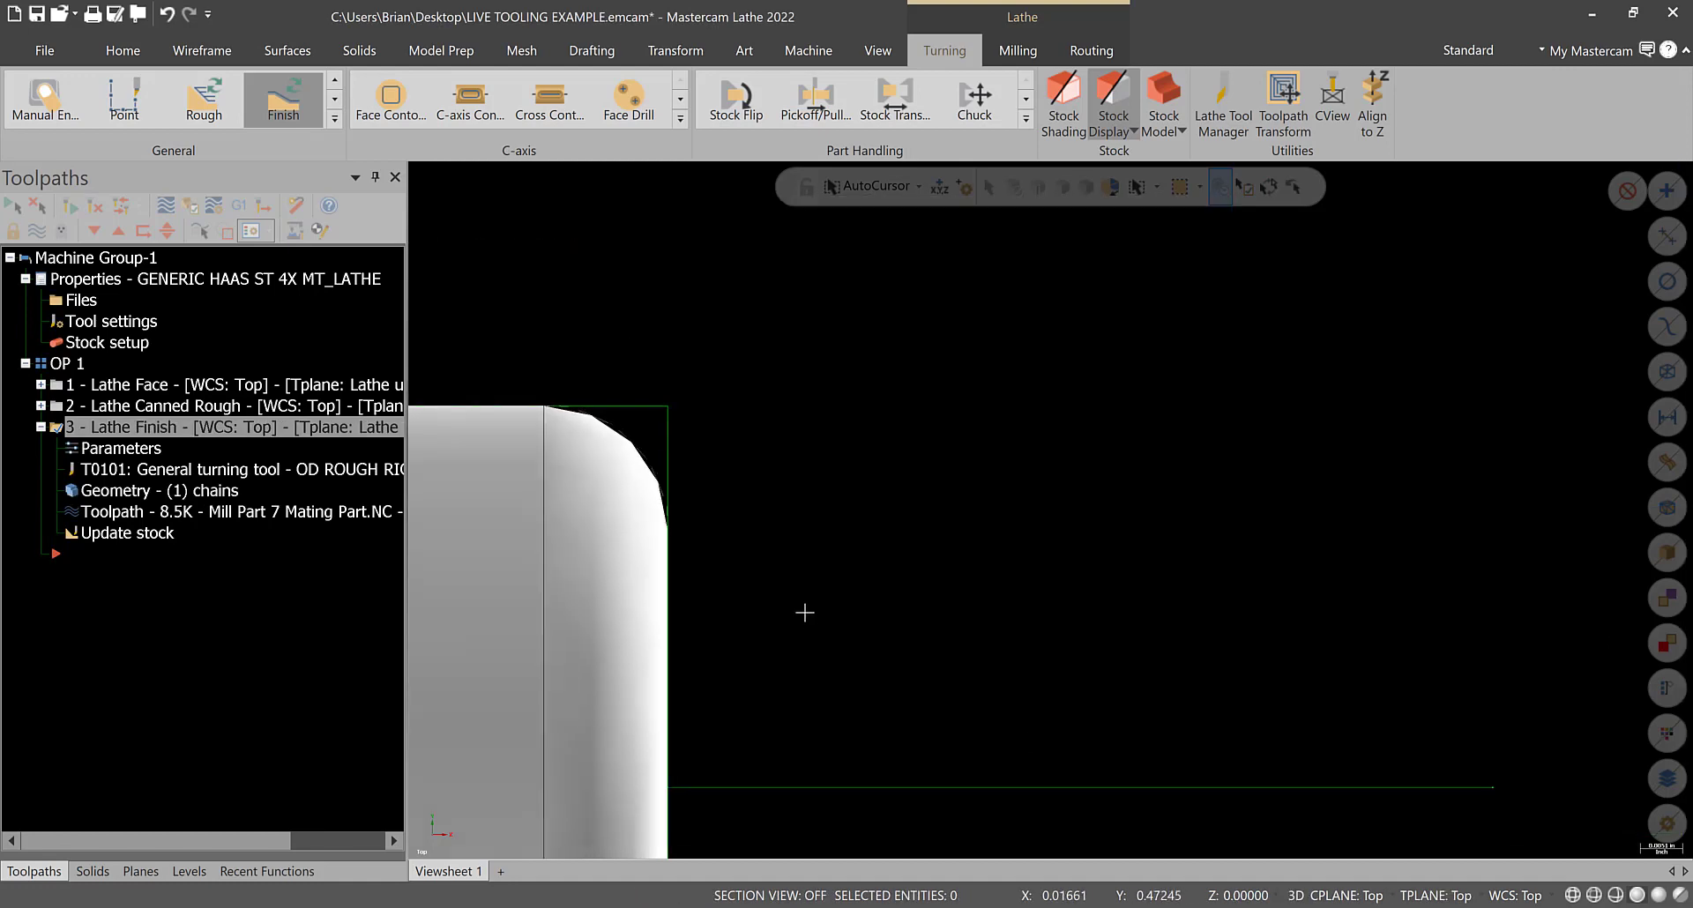
pyautogui.scroll(-3, 789, 681)
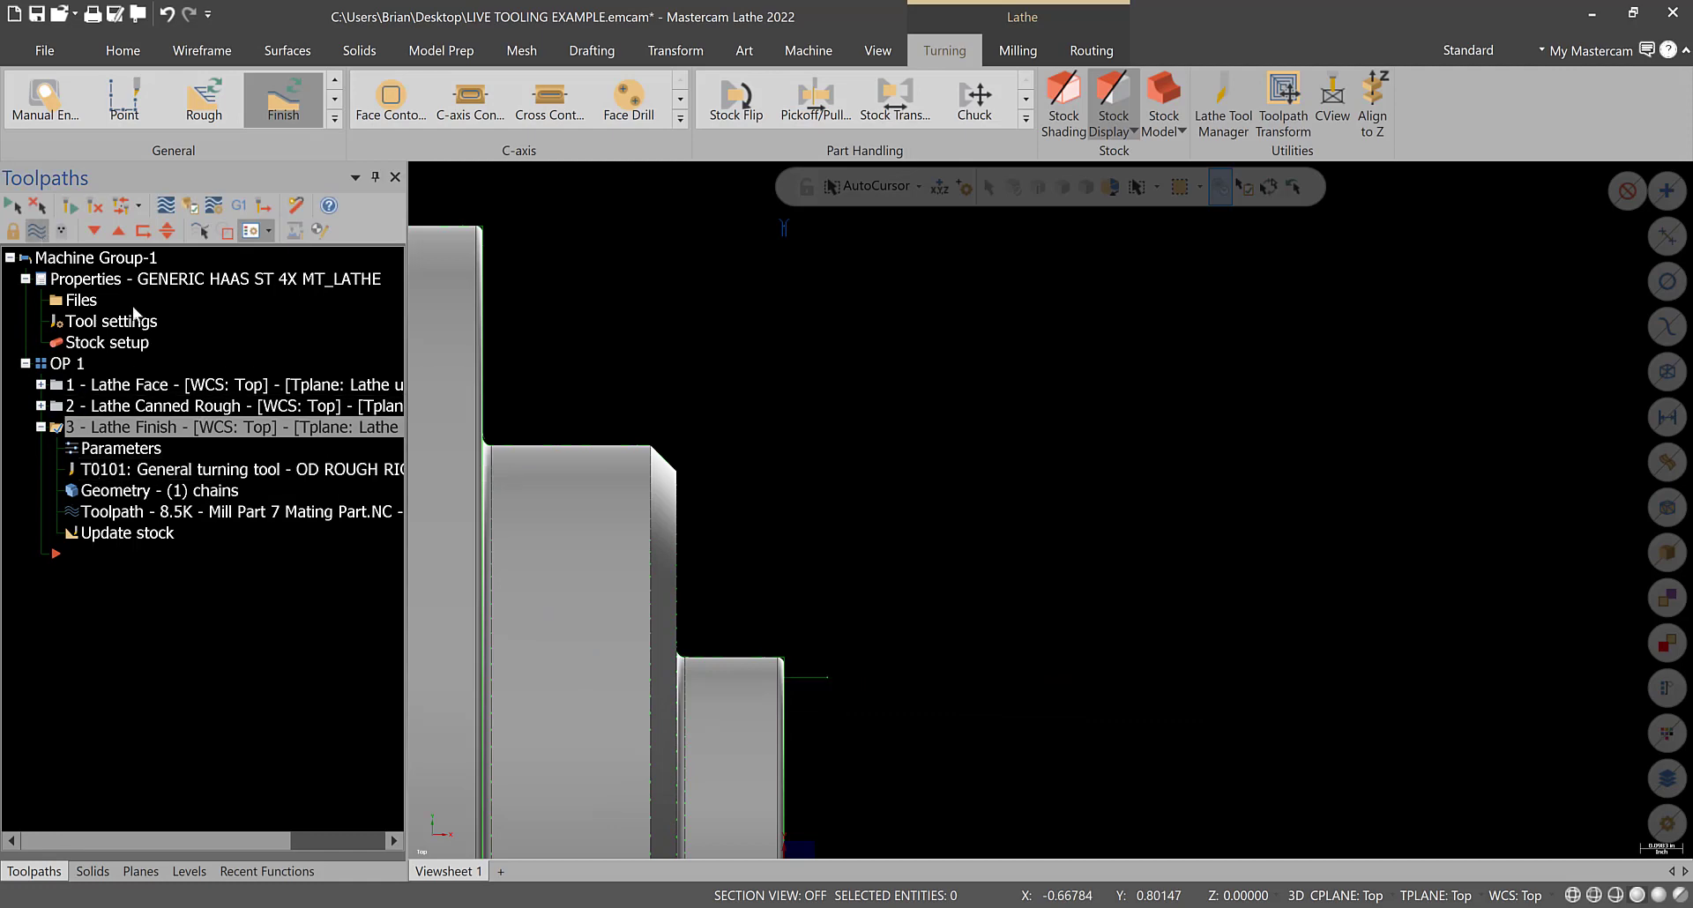
pyautogui.scroll(3, 1021, 771)
pyautogui.scroll(4, 605, 605)
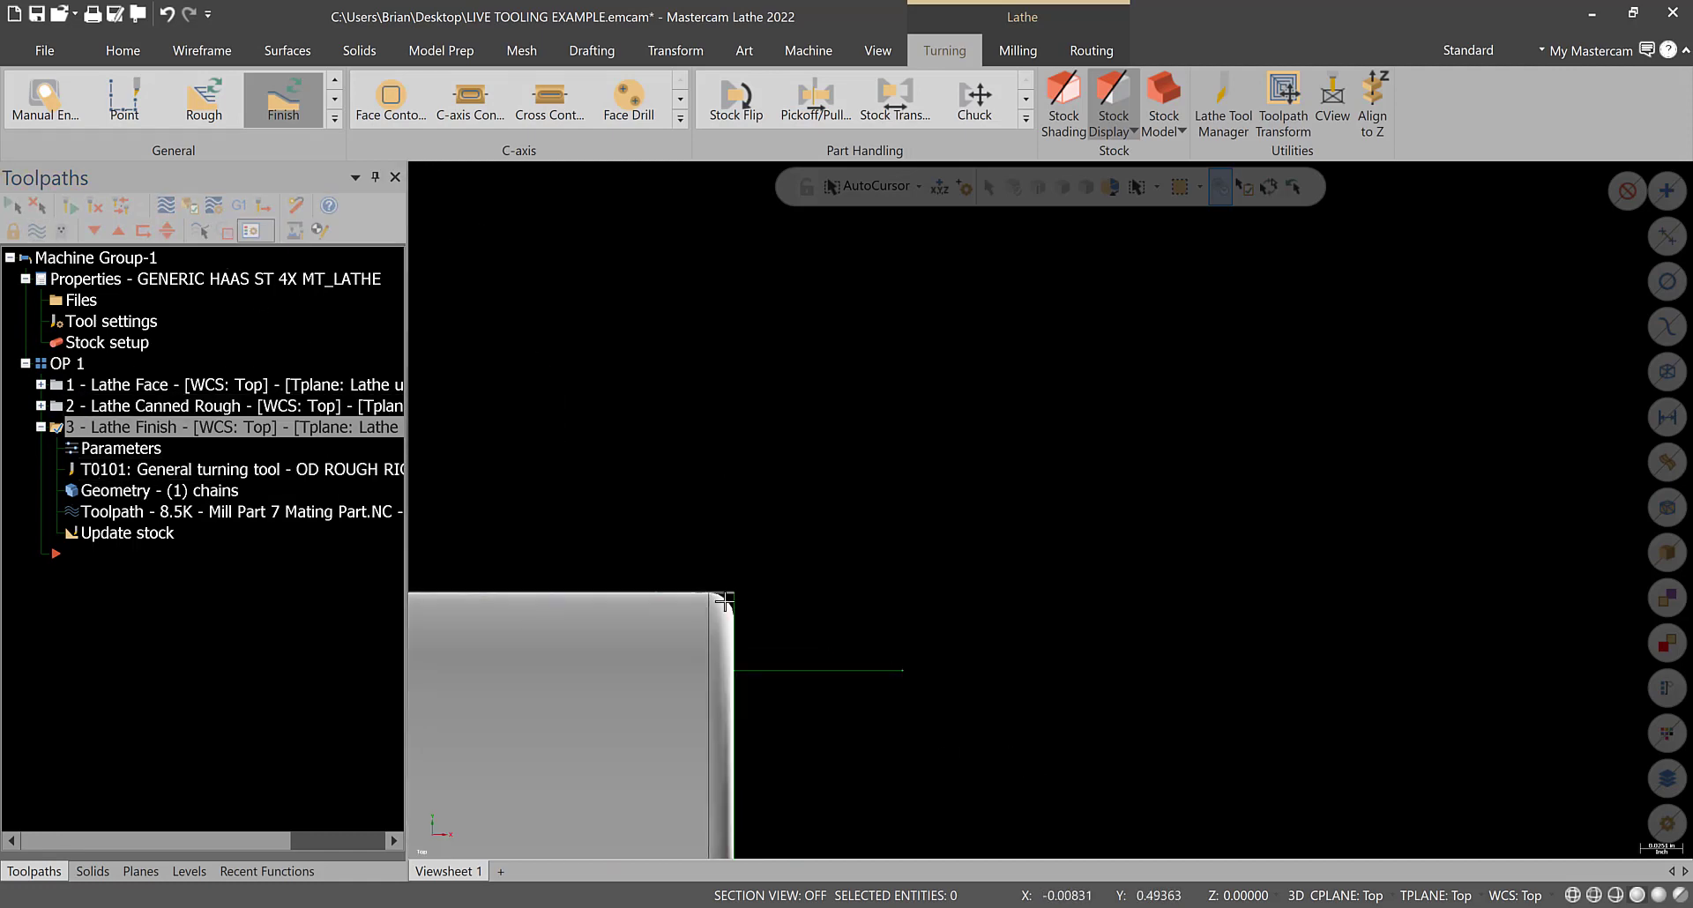
pyautogui.scroll(-3, 719, 596)
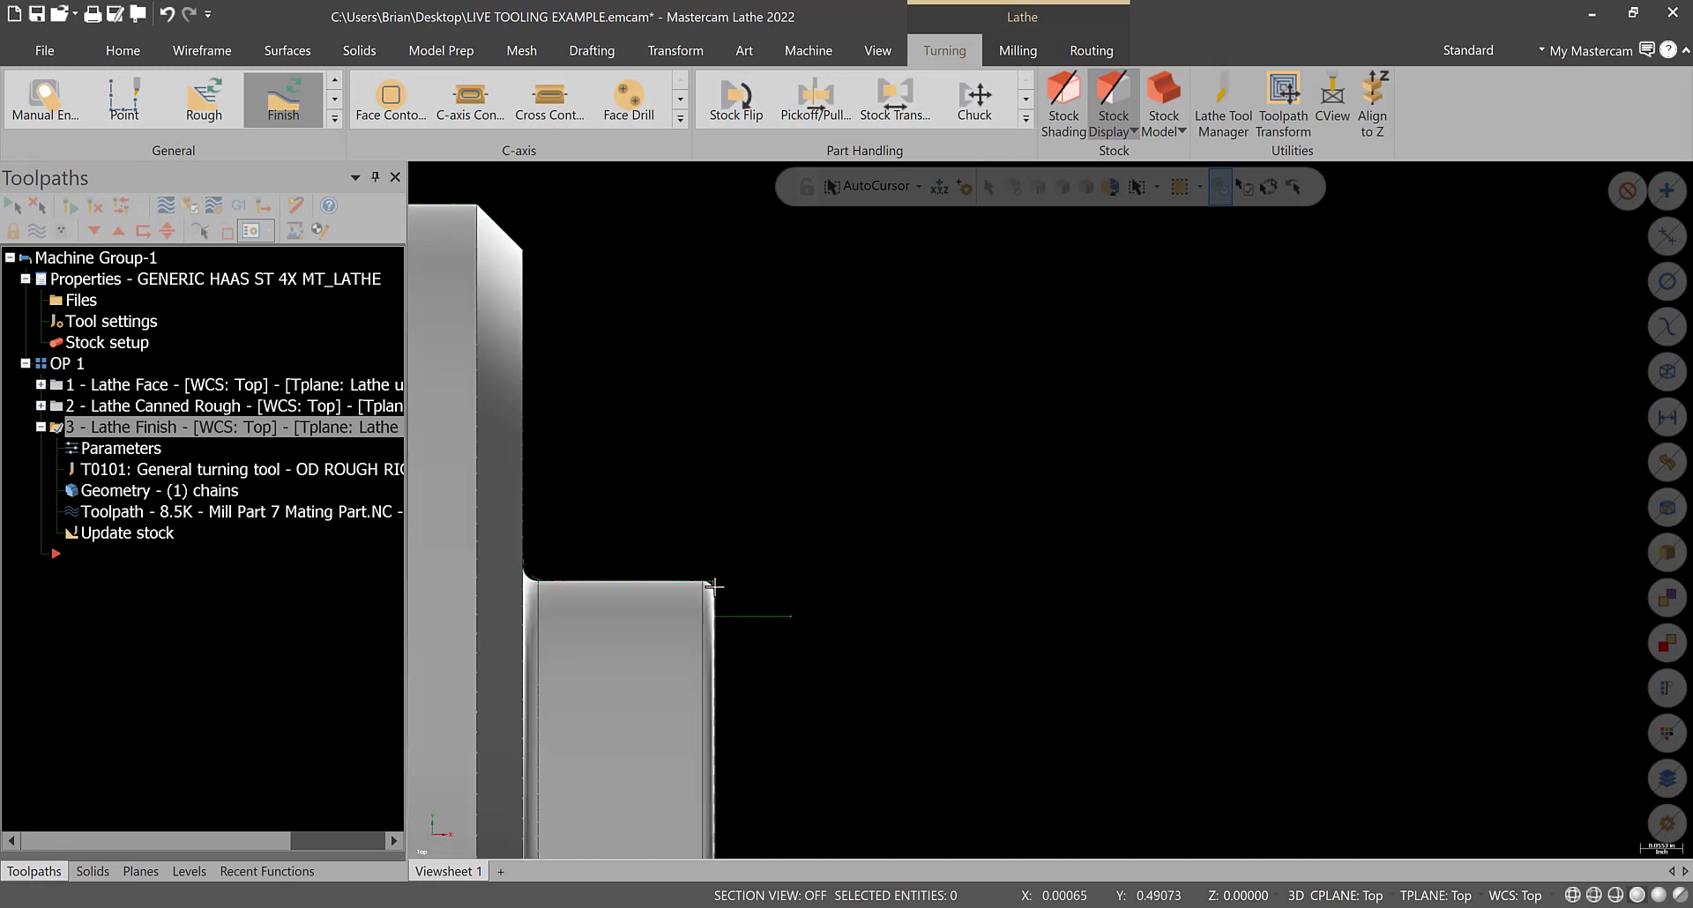
pyautogui.scroll(-2, 714, 587)
# - Review the Lathe Canned Rough operation's canned rough parameters, including its longhand option, and close them without making changes
pyautogui.click(334, 118)
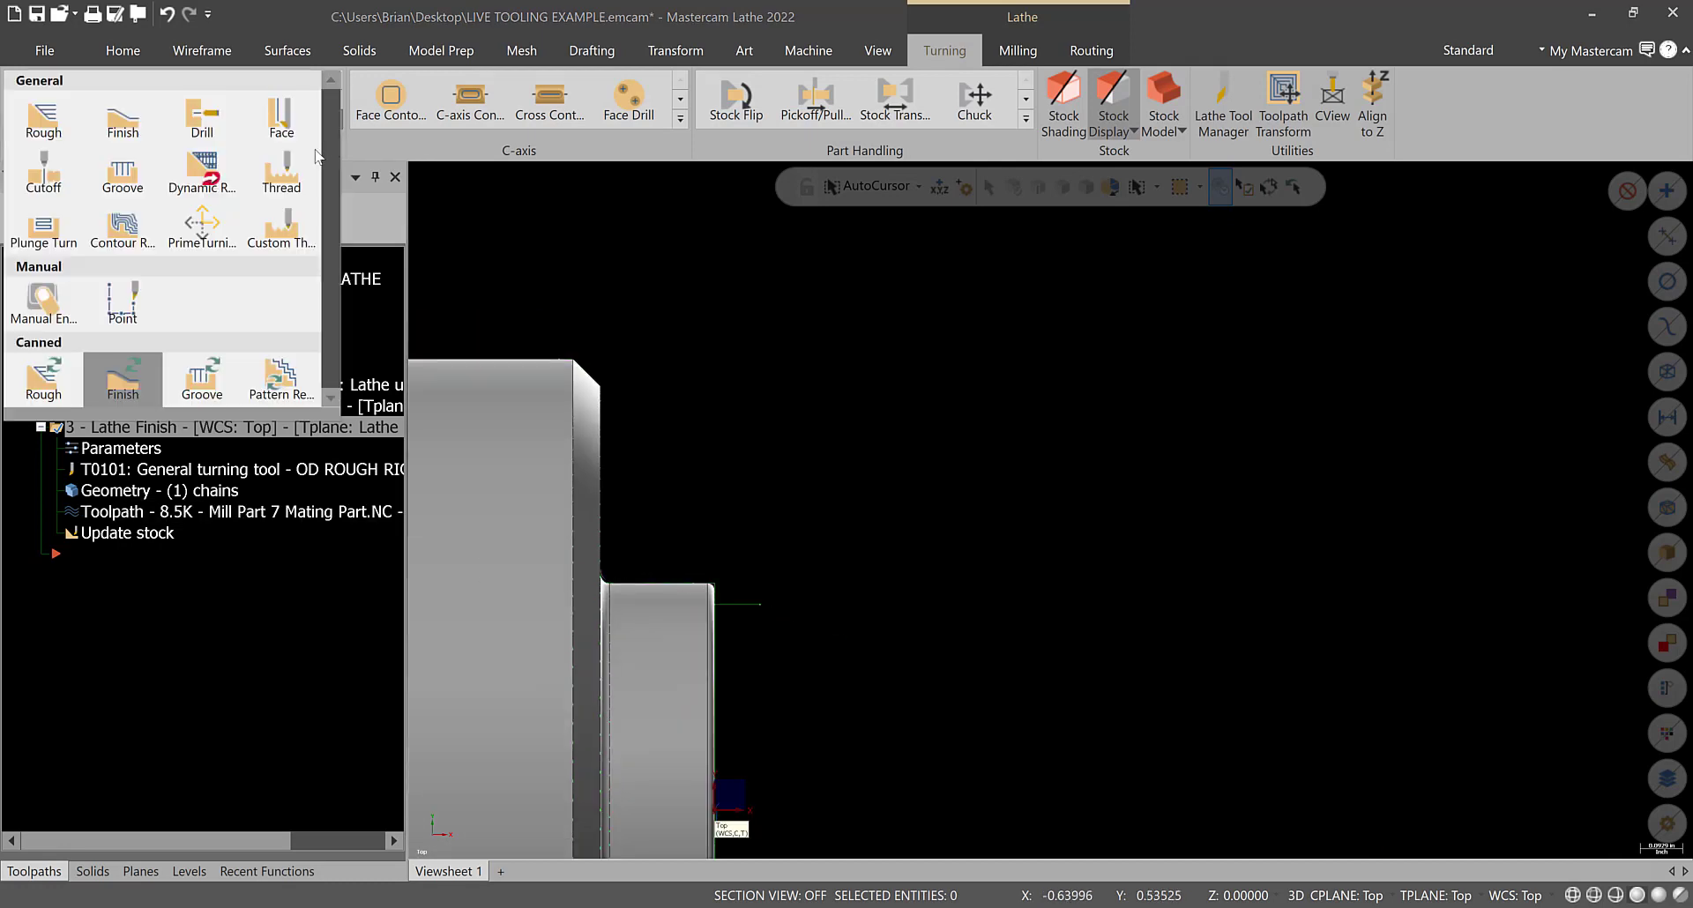
pyautogui.click(113, 494)
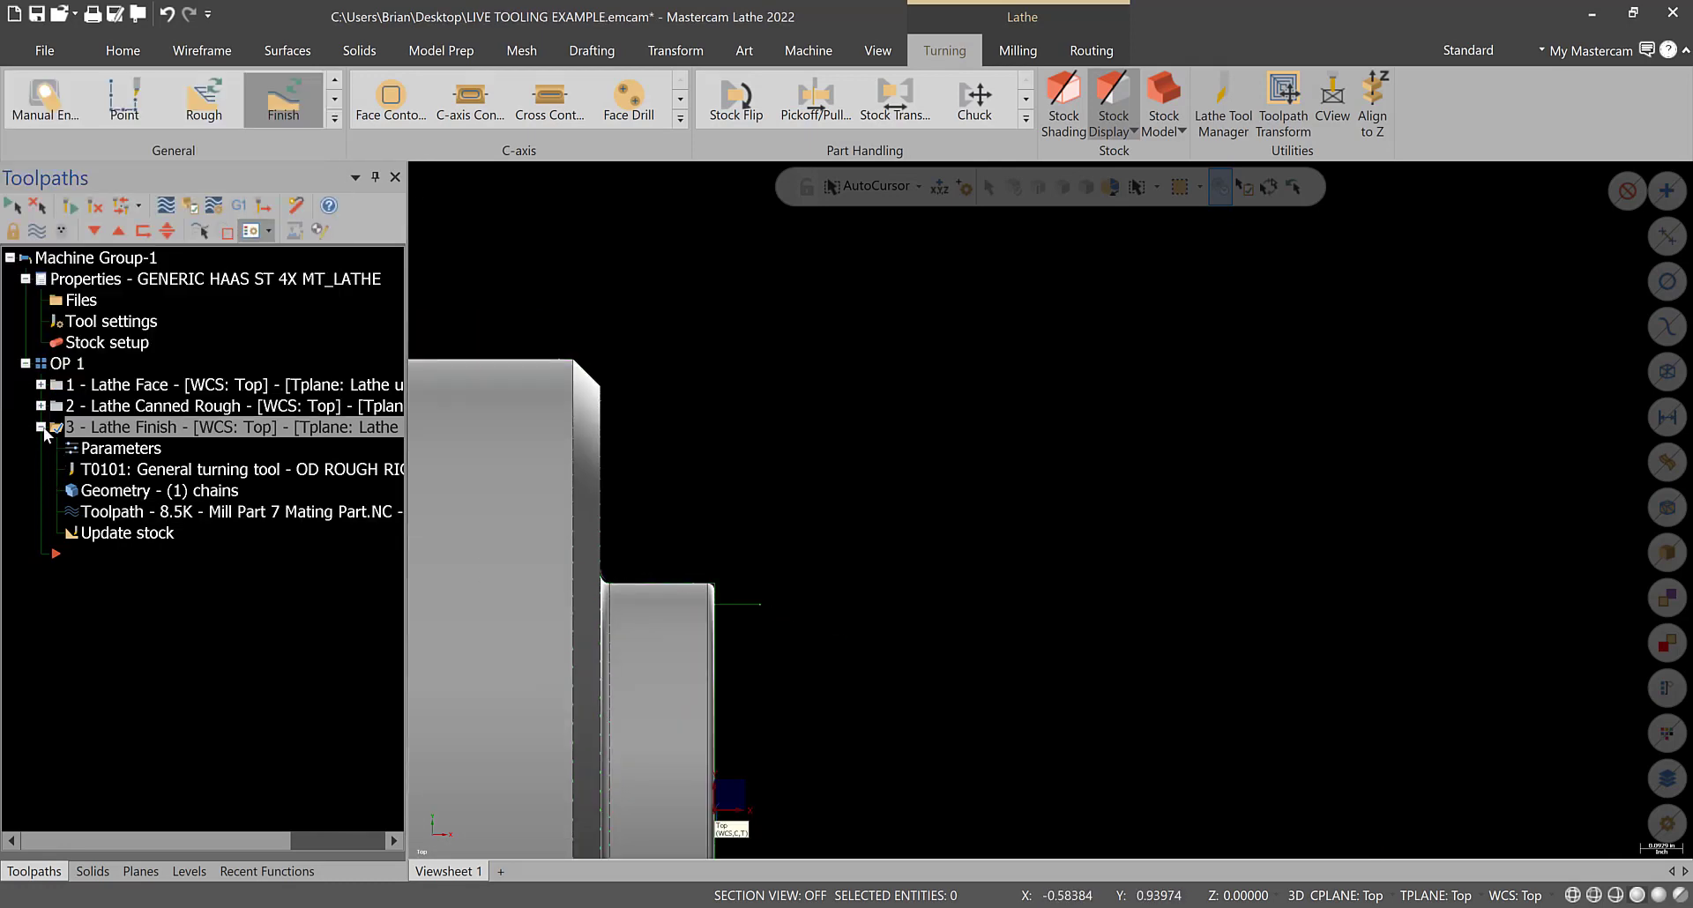
pyautogui.click(40, 427)
pyautogui.click(41, 406)
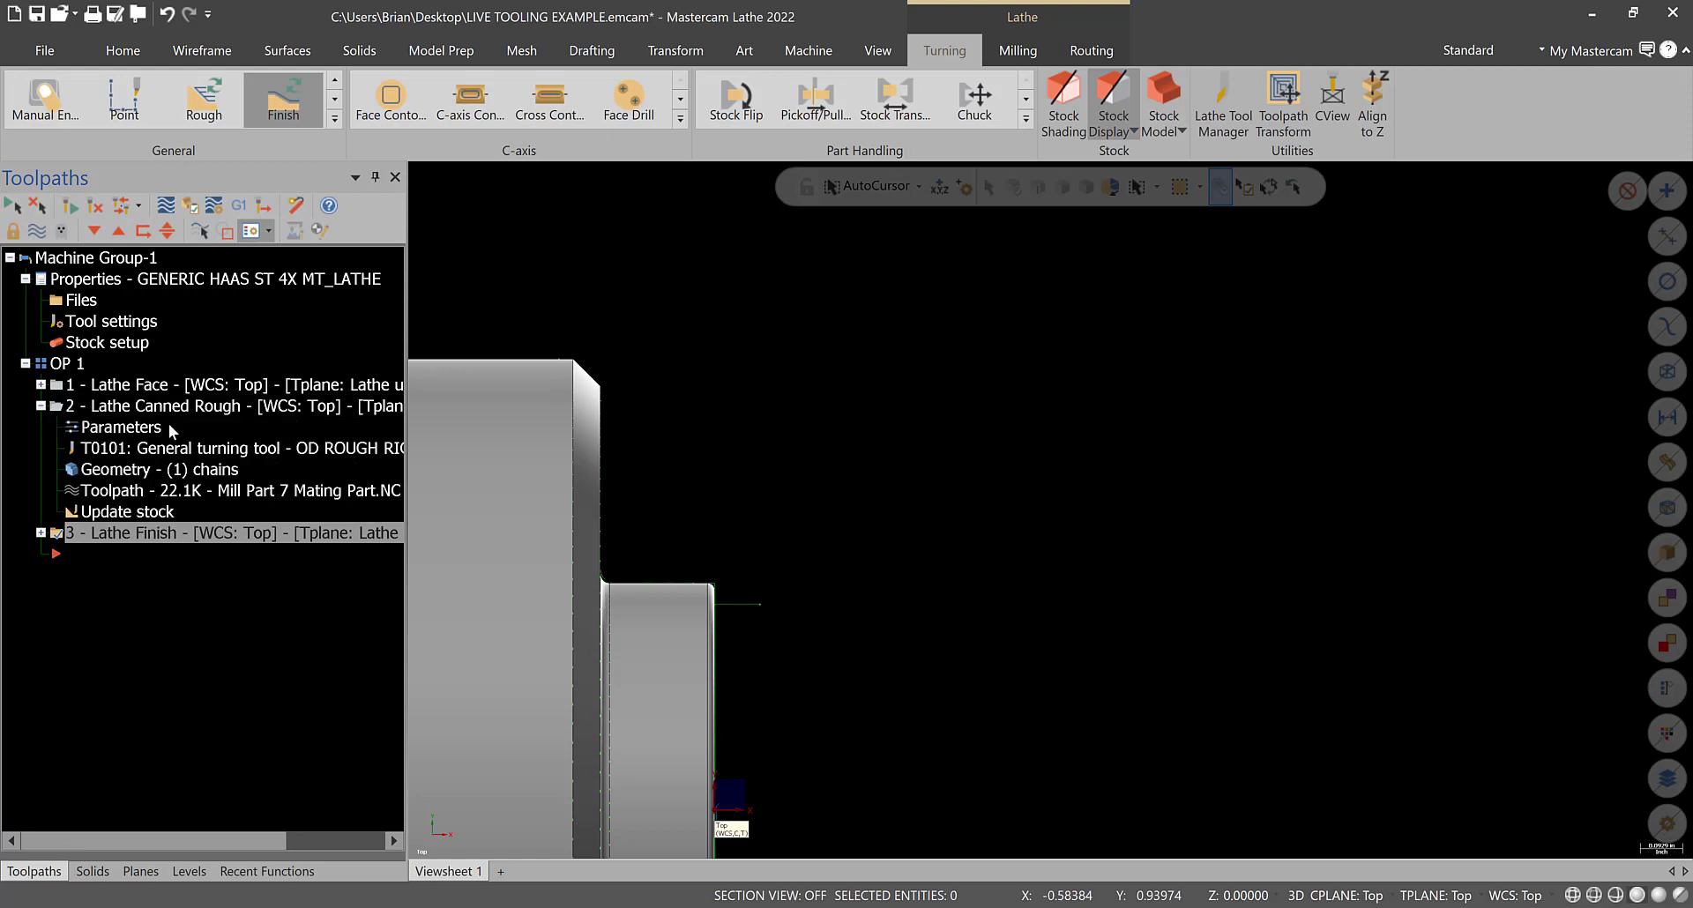
pyautogui.click(40, 405)
pyautogui.scroll(-2, 906, 573)
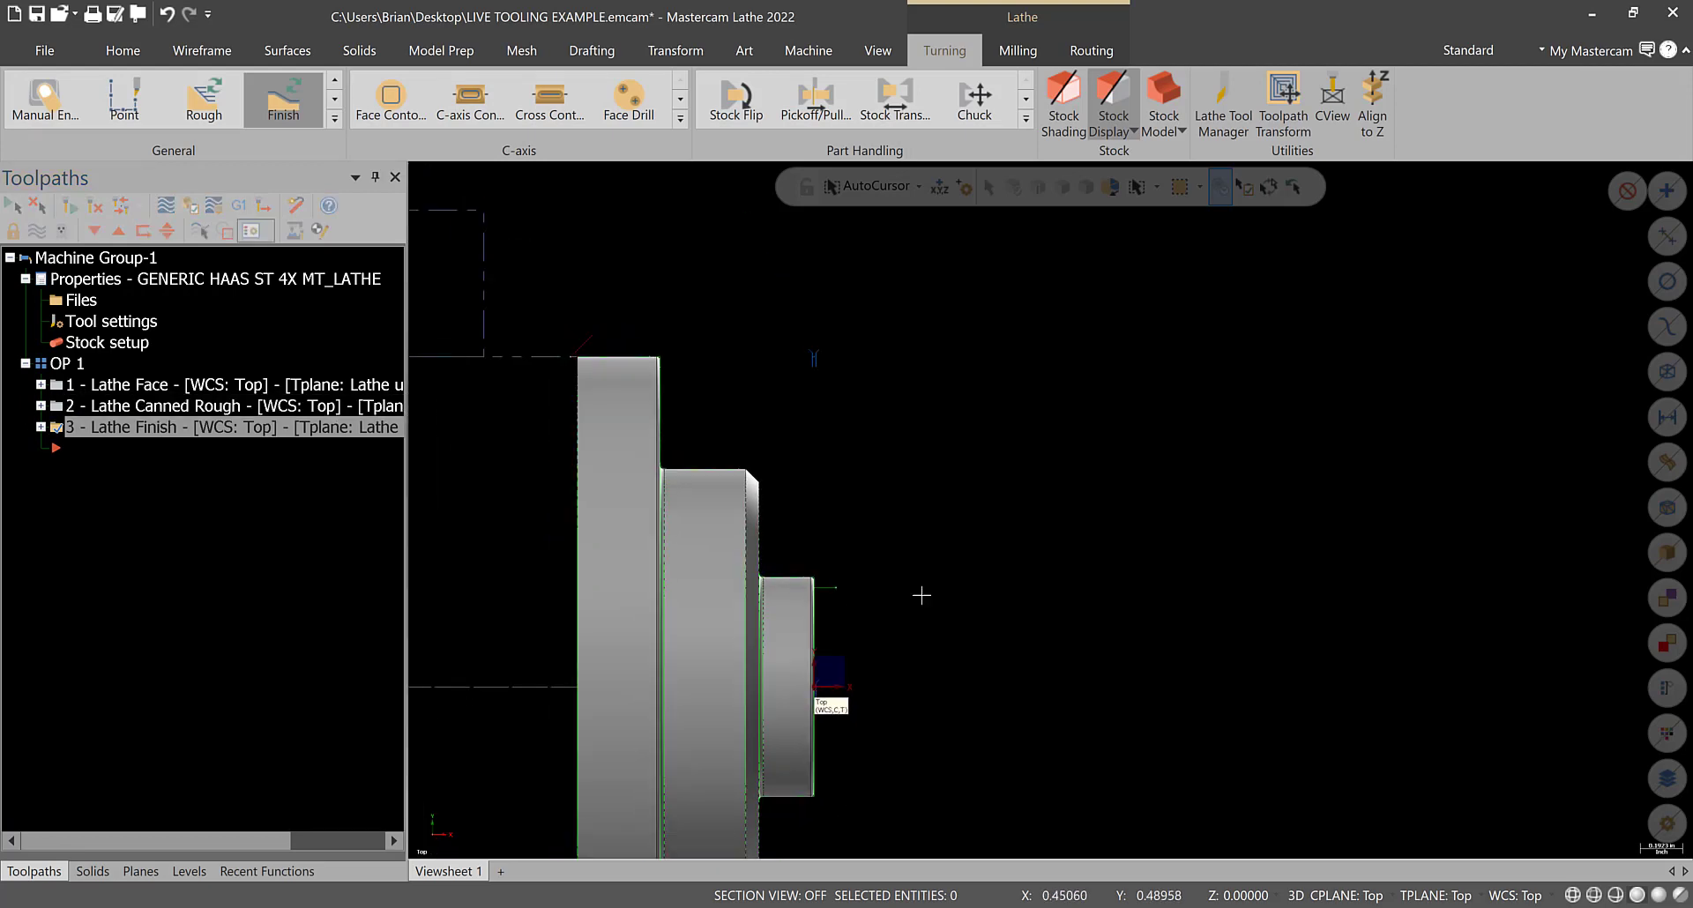
pyautogui.click(40, 406)
pyautogui.click(102, 426)
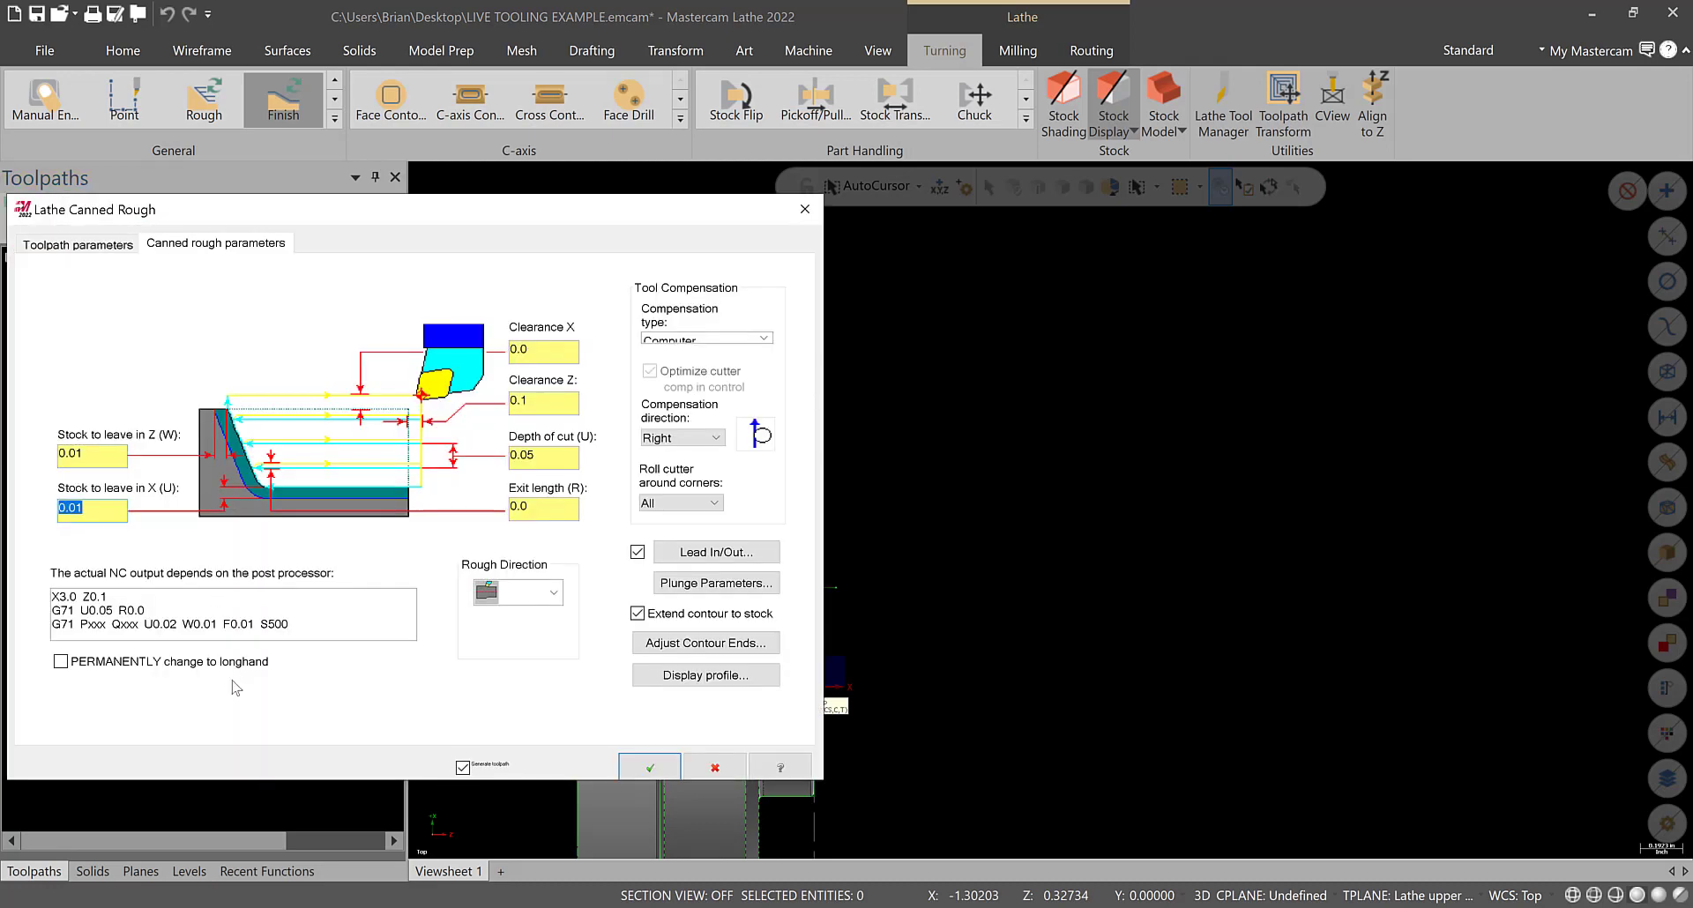
pyautogui.click(718, 766)
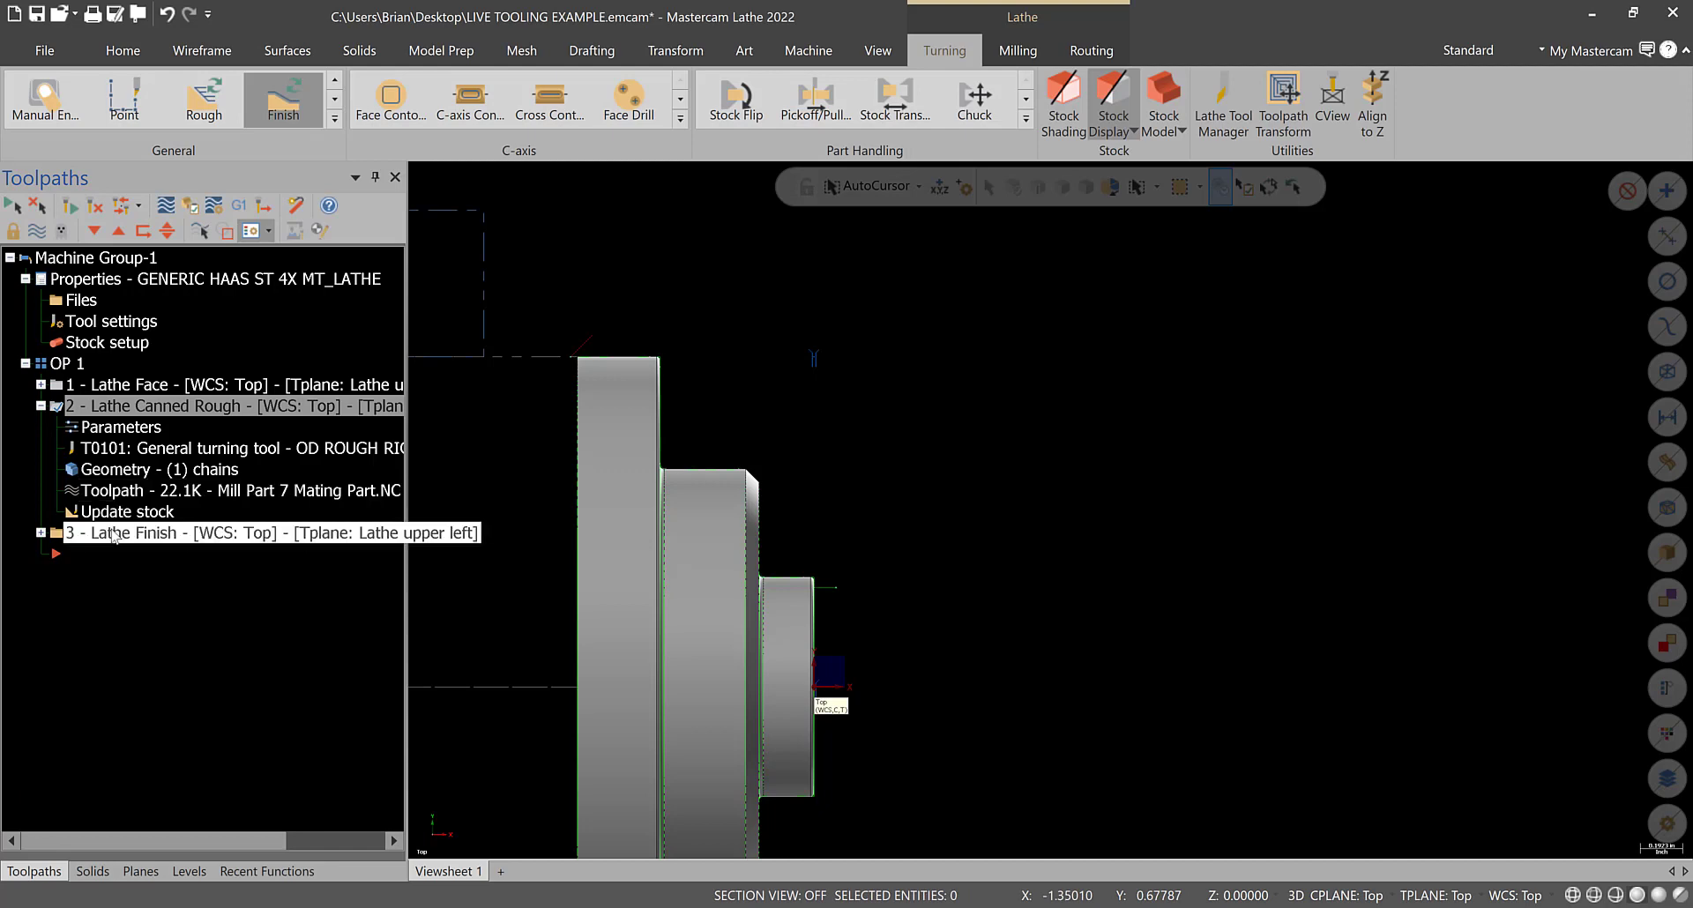
# - Verify all three OP 1 operations in Mastercam Simulator, playing the facing, roughing and finishing cuts through to the end
pyautogui.click(113, 533)
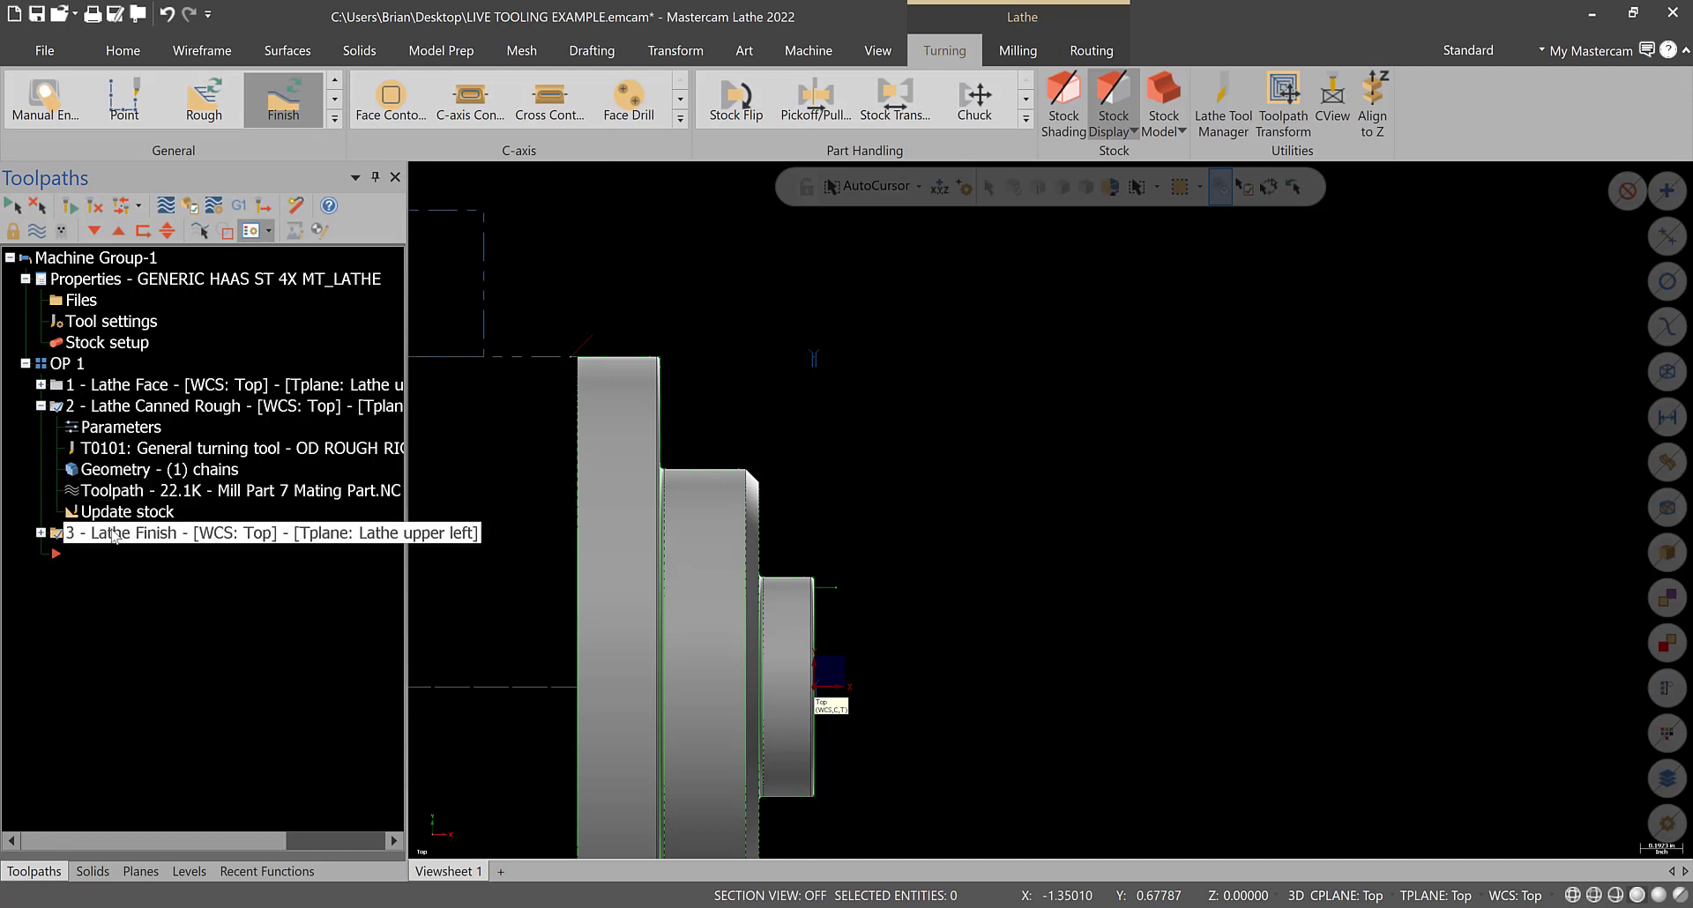
pyautogui.click(239, 206)
pyautogui.click(314, 209)
pyautogui.click(189, 205)
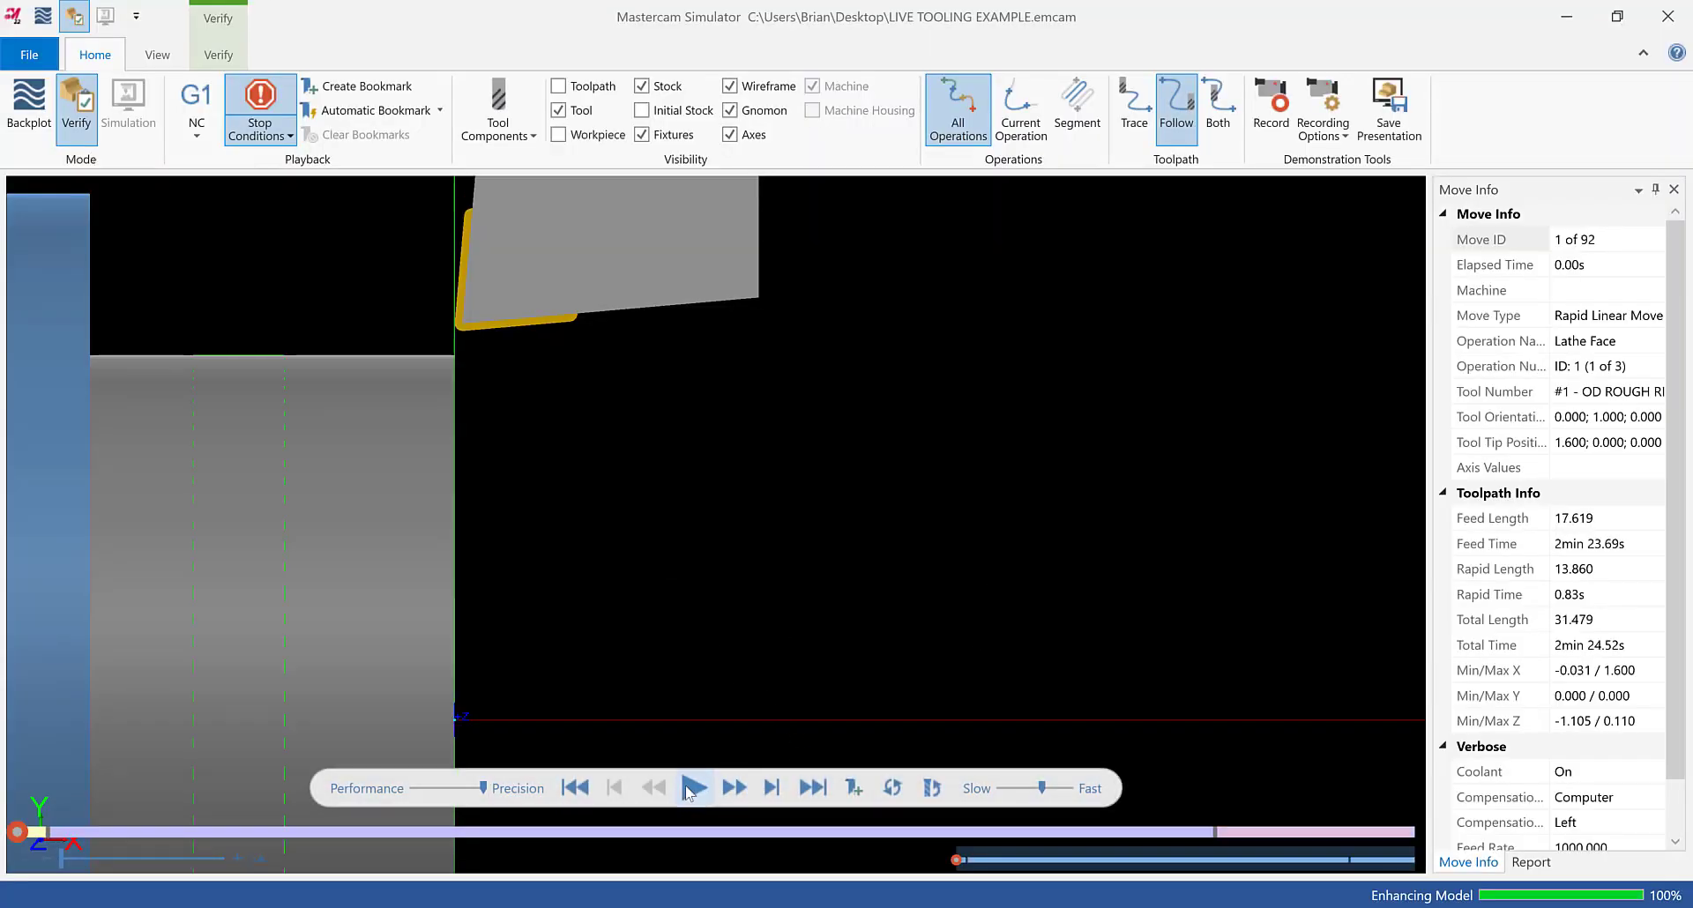
pyautogui.click(693, 787)
pyautogui.click(691, 789)
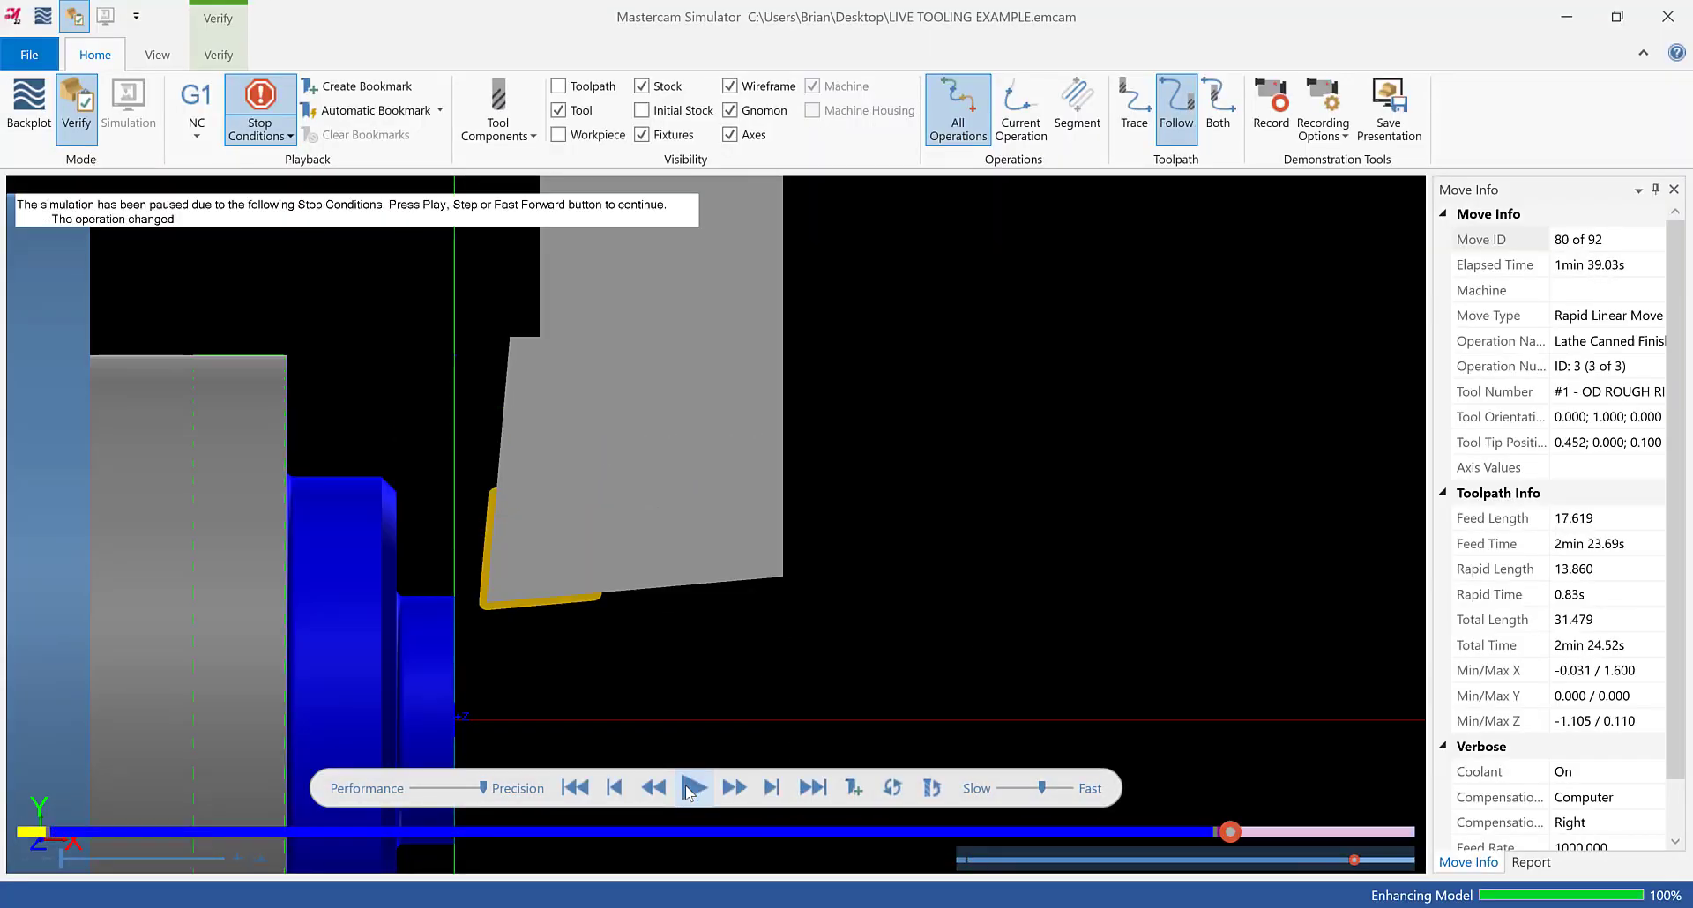
pyautogui.scroll(5, 485, 690)
pyautogui.scroll(4, 300, 379)
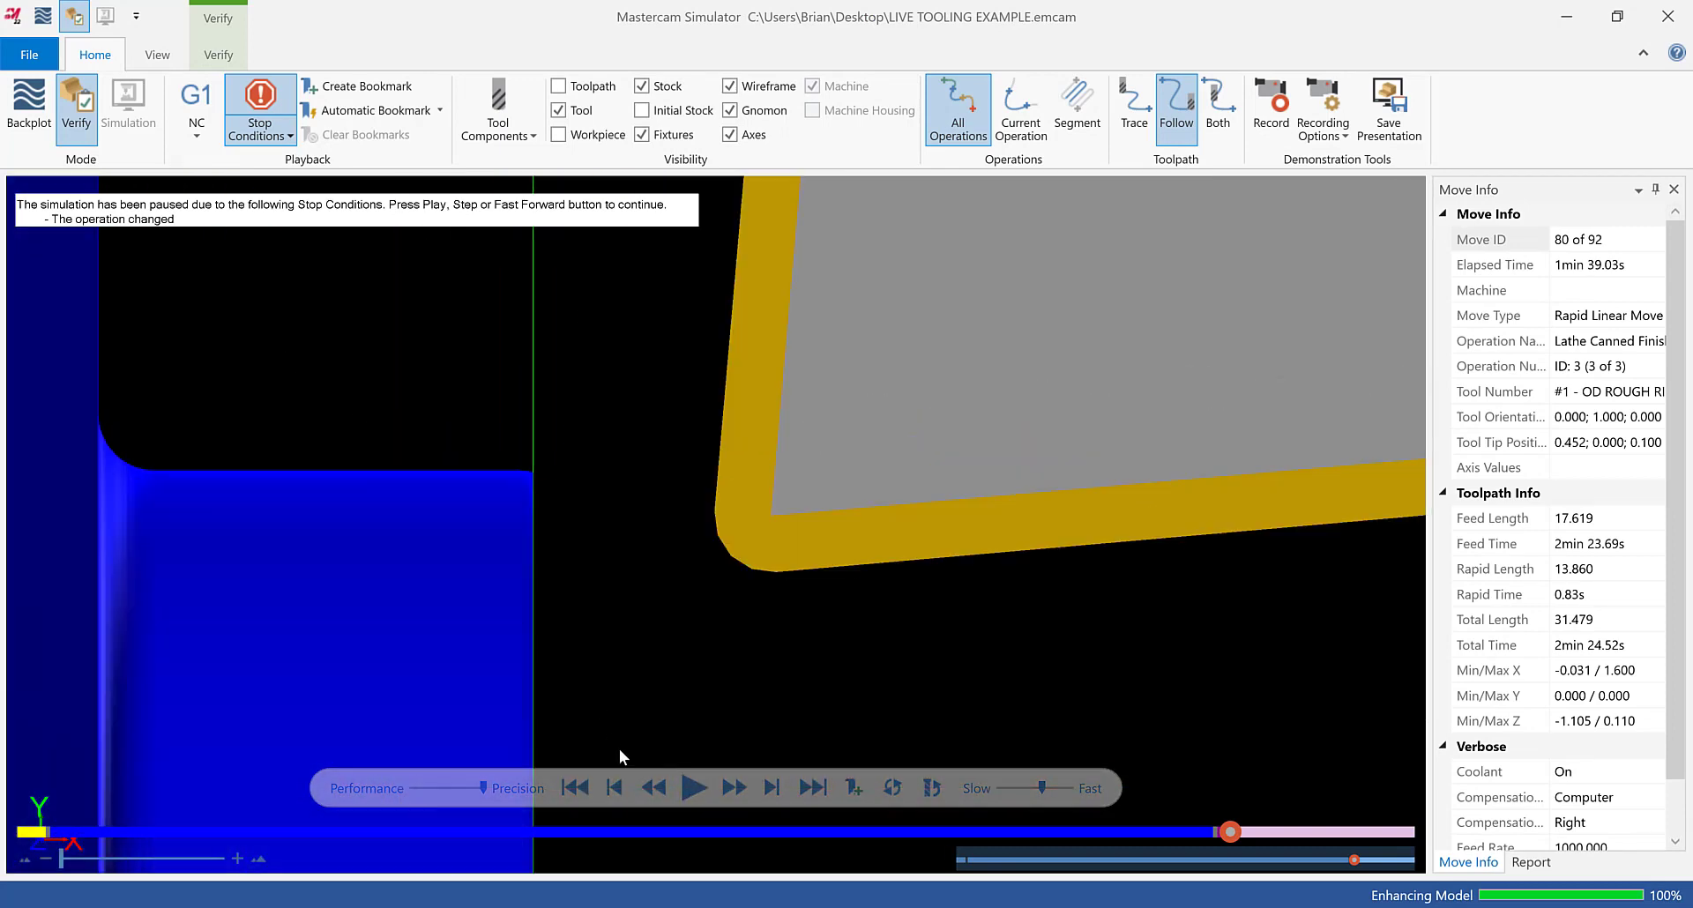
pyautogui.click(680, 786)
# - Examine the finished front corner radius up close, and view the whole machined part in the chuck
pyautogui.scroll(5, 437, 443)
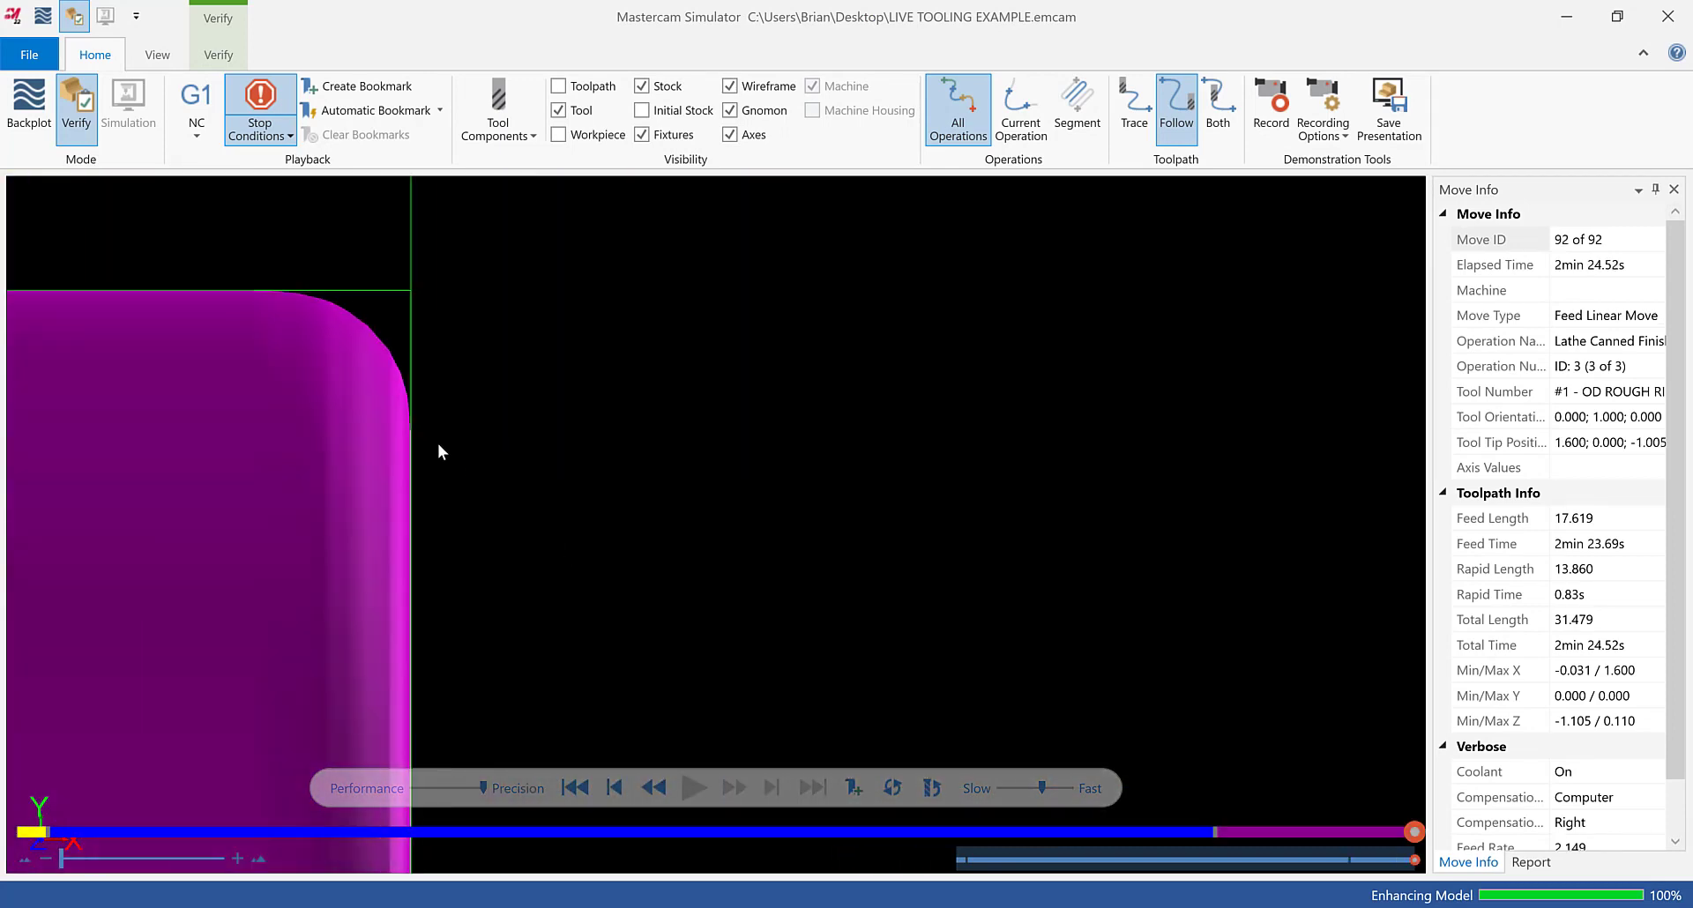
pyautogui.scroll(-8, 336, 303)
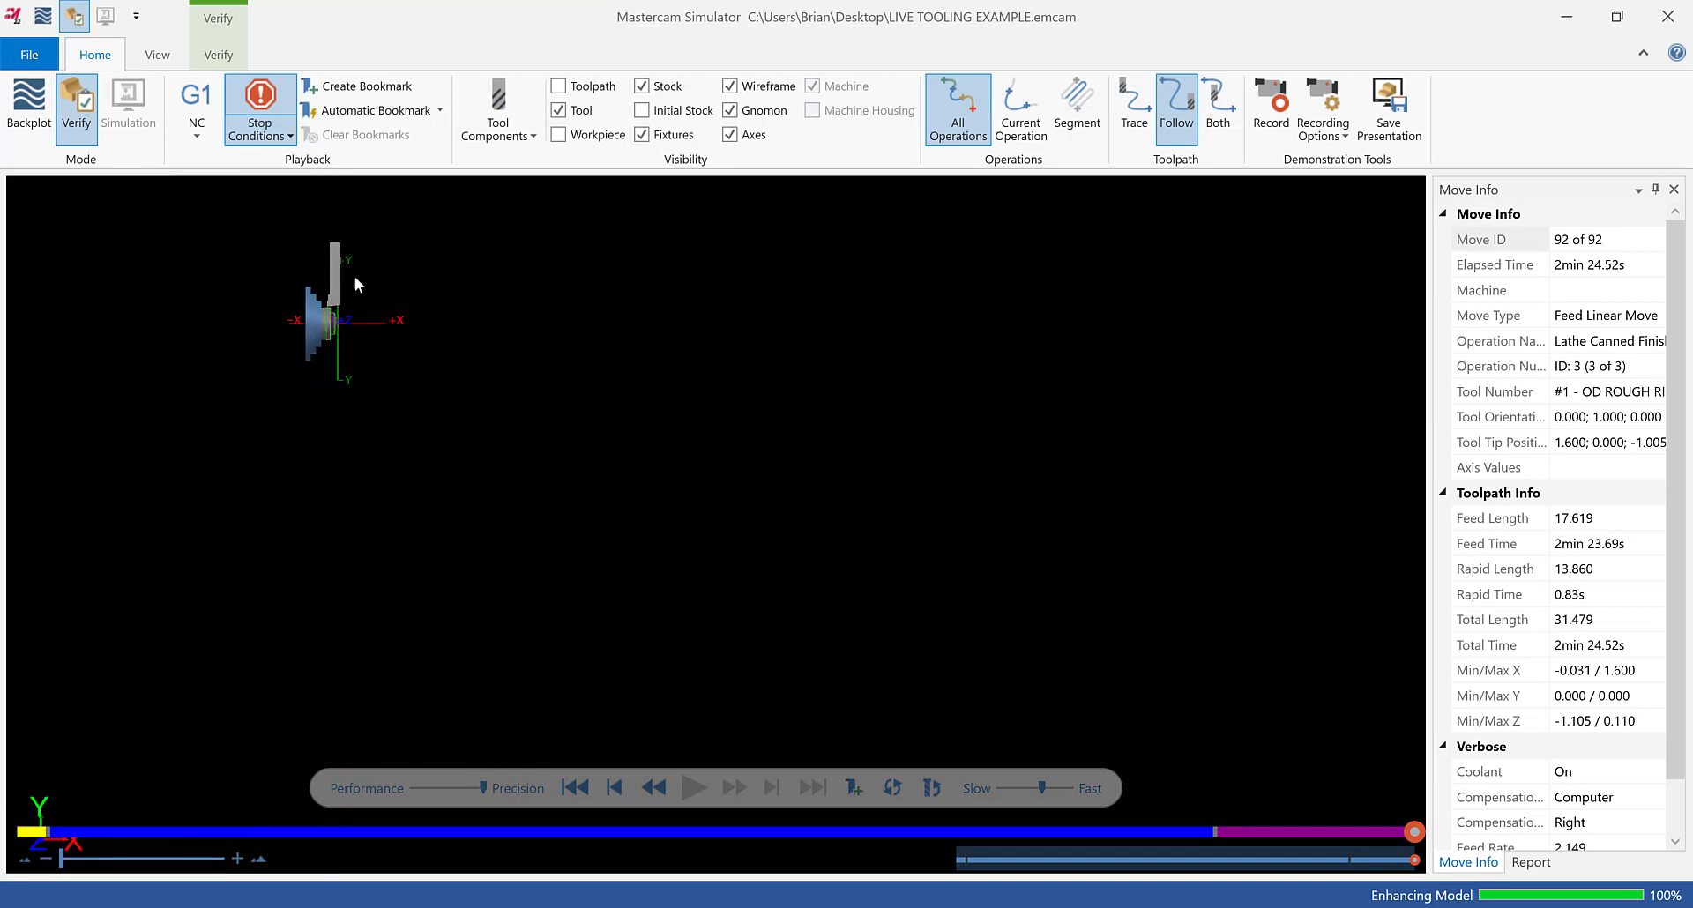
pyautogui.scroll(10, 338, 331)
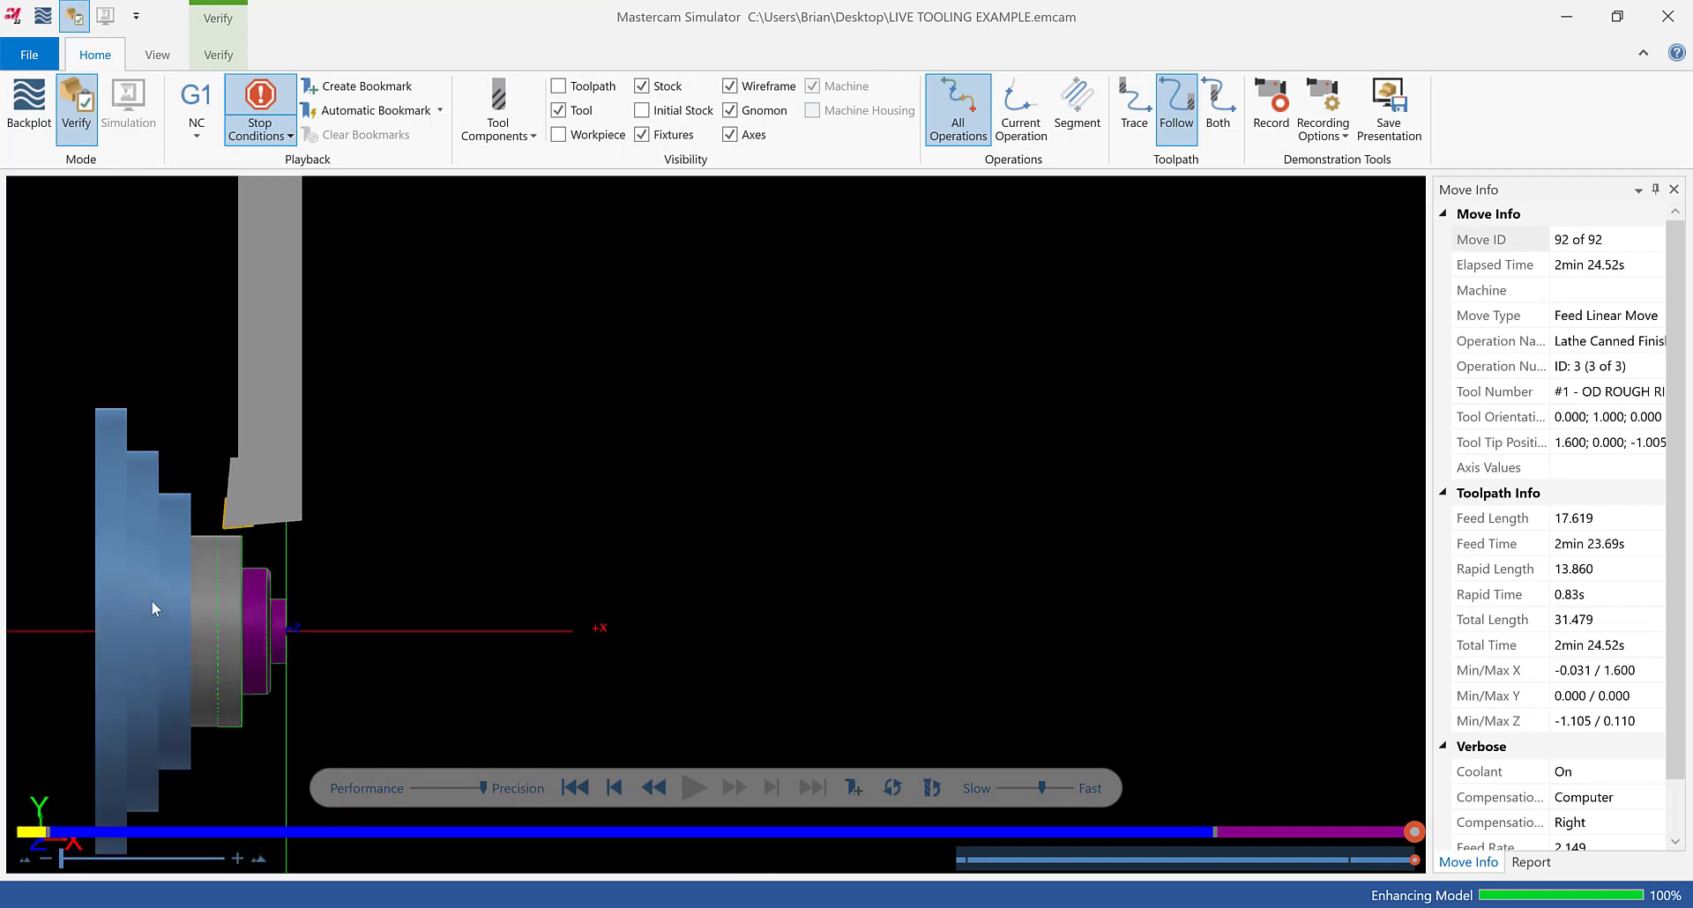
# - Close the simulator and post only the Lathe Canned Rough and Lathe Finish operations to the Mill Part 7 Mating Part NC file
pyautogui.scroll(-1, 201, 644)
pyautogui.click(1667, 16)
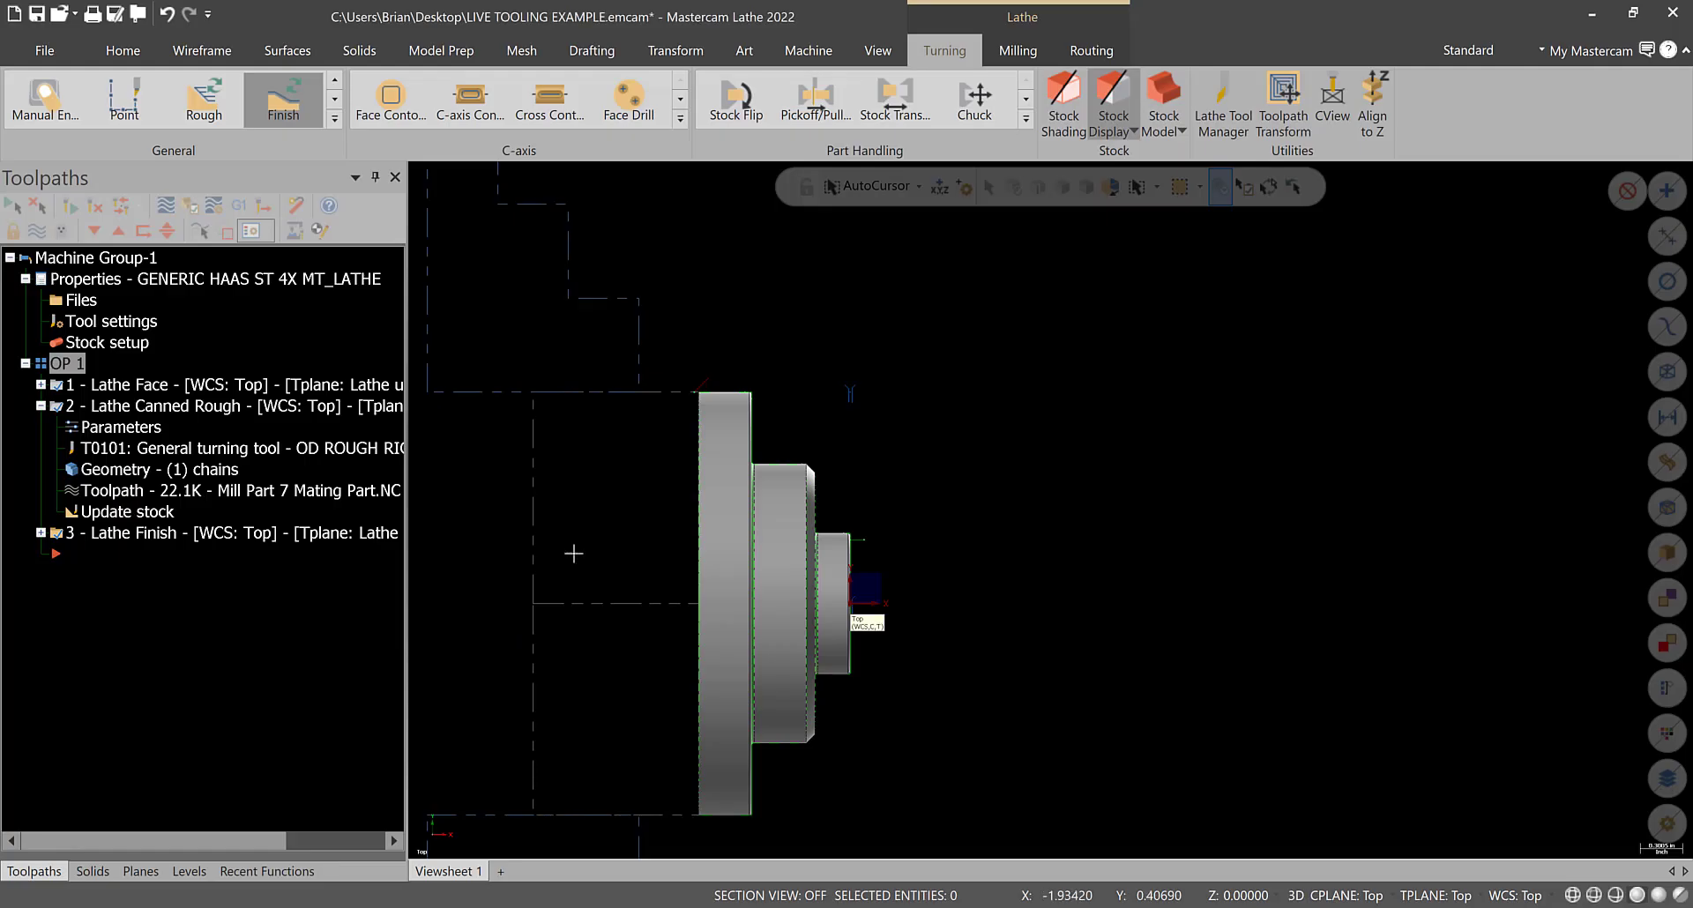
pyautogui.click(99, 384)
pyautogui.click(99, 406)
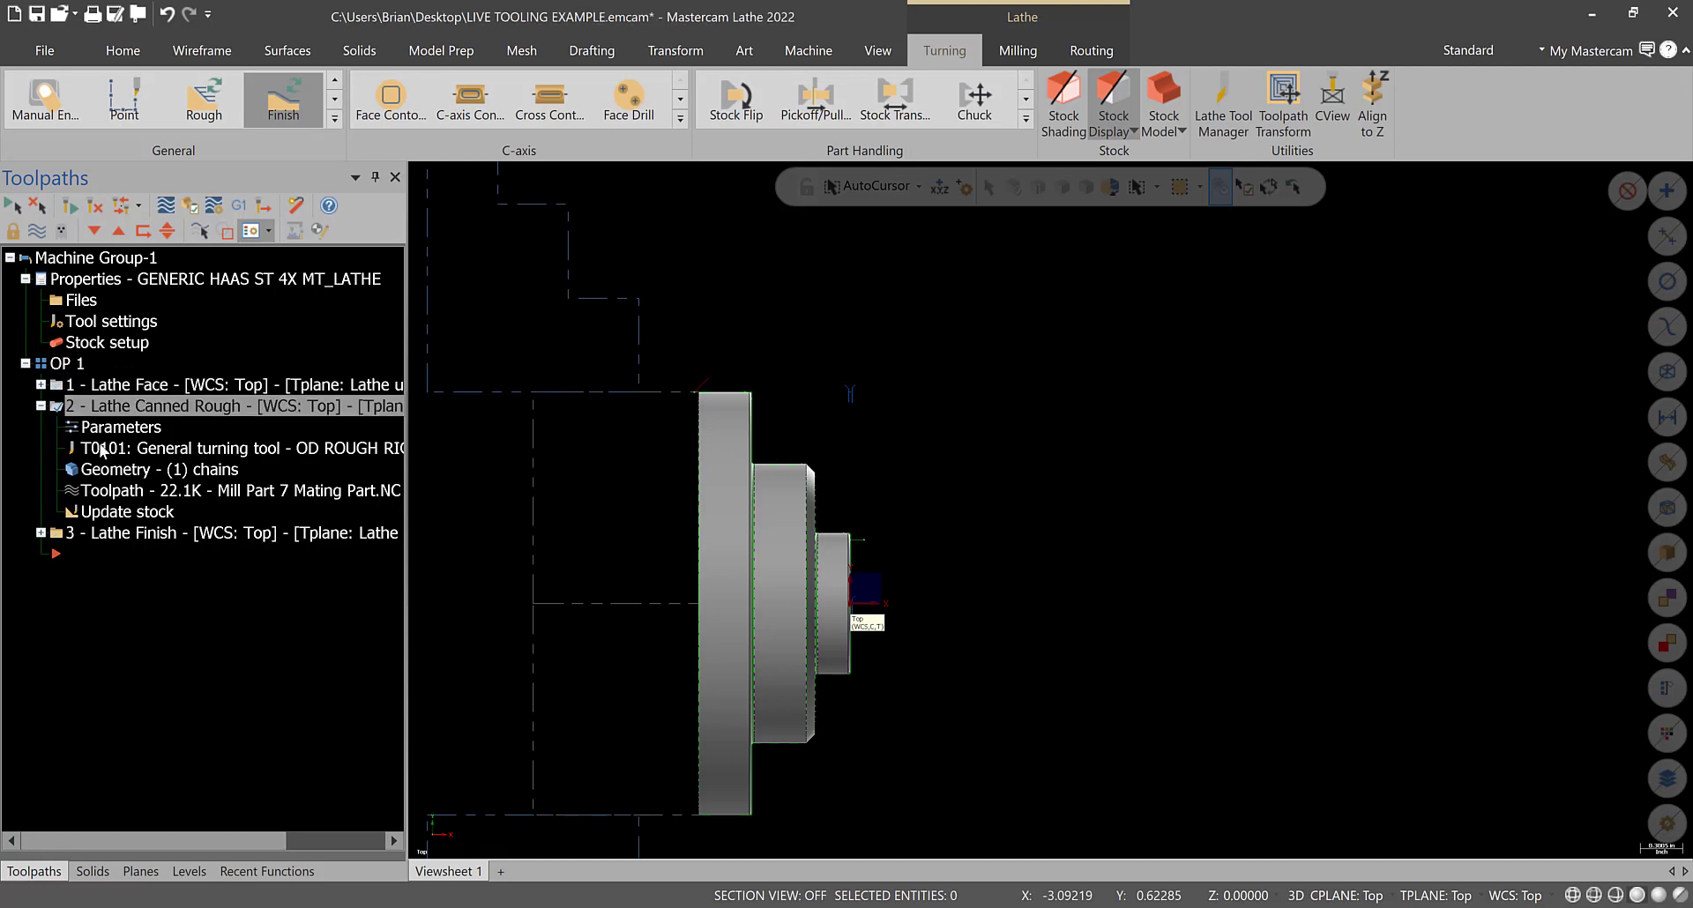
pyautogui.click(106, 532)
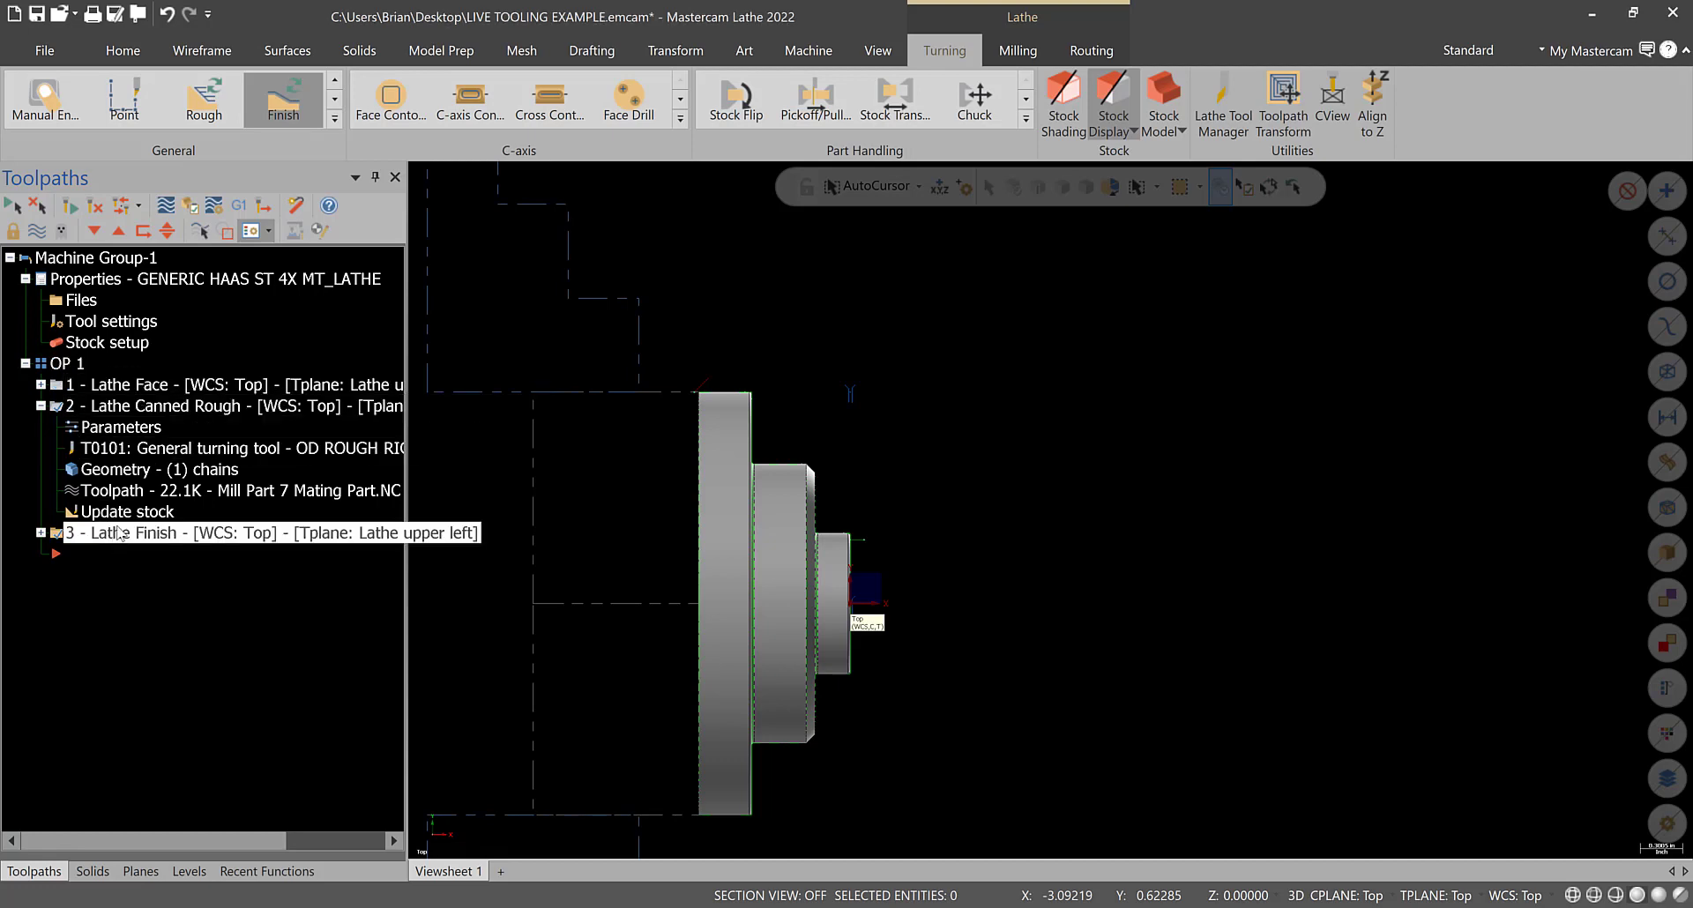
pyautogui.click(240, 208)
pyautogui.click(223, 625)
pyautogui.click(917, 519)
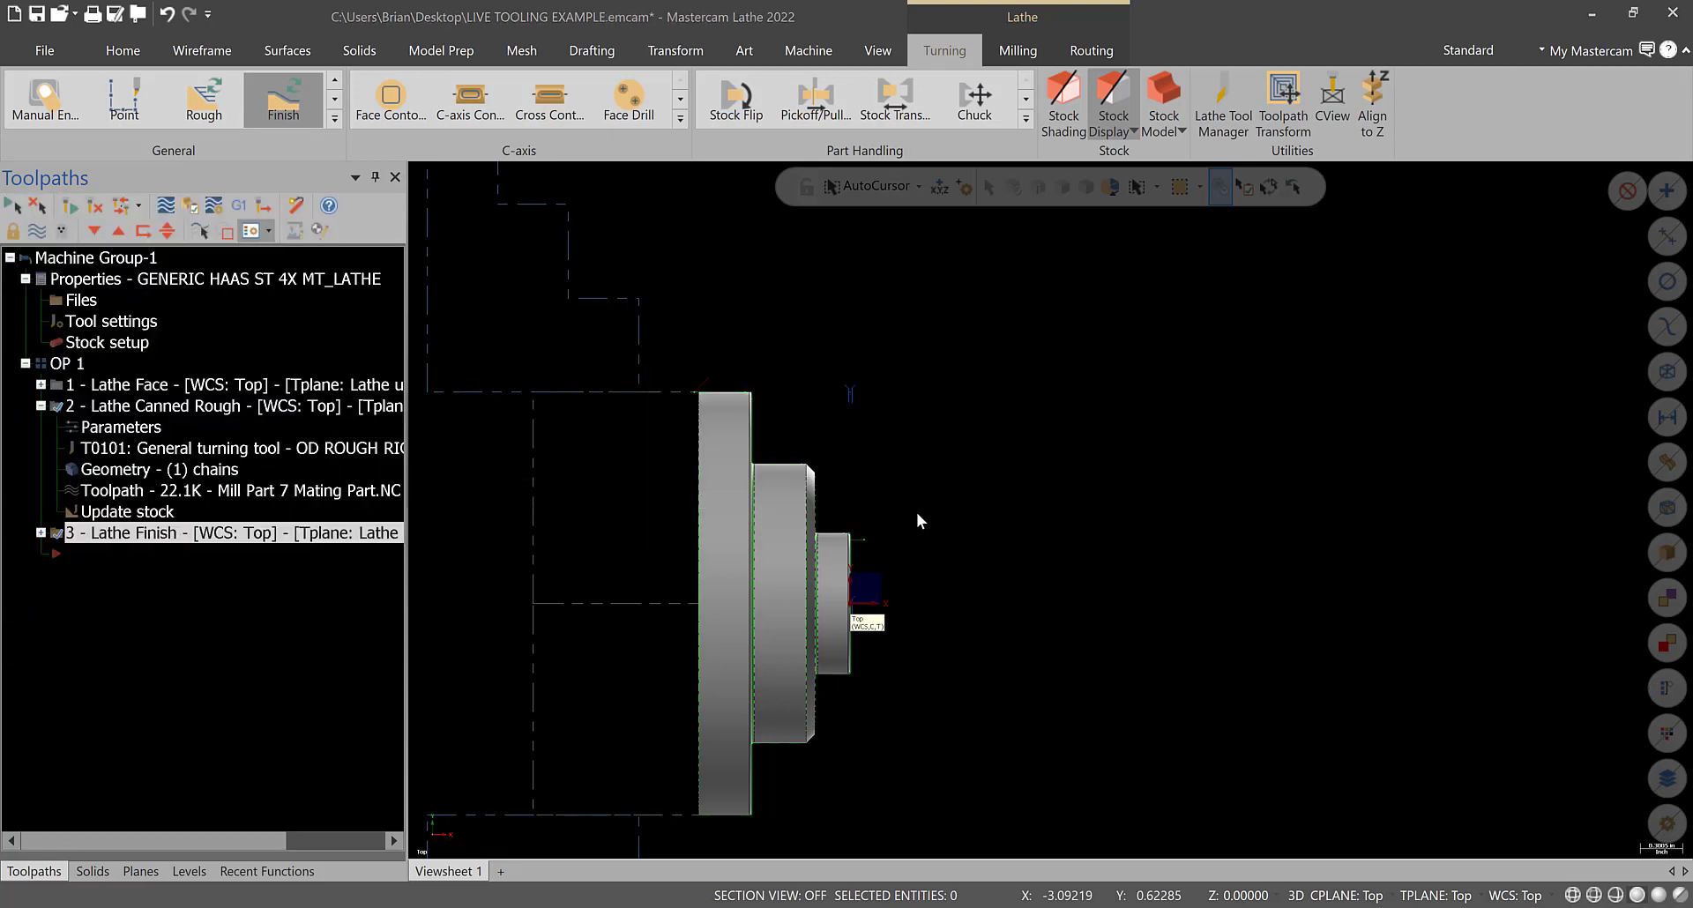
pyautogui.click(672, 551)
pyautogui.click(891, 469)
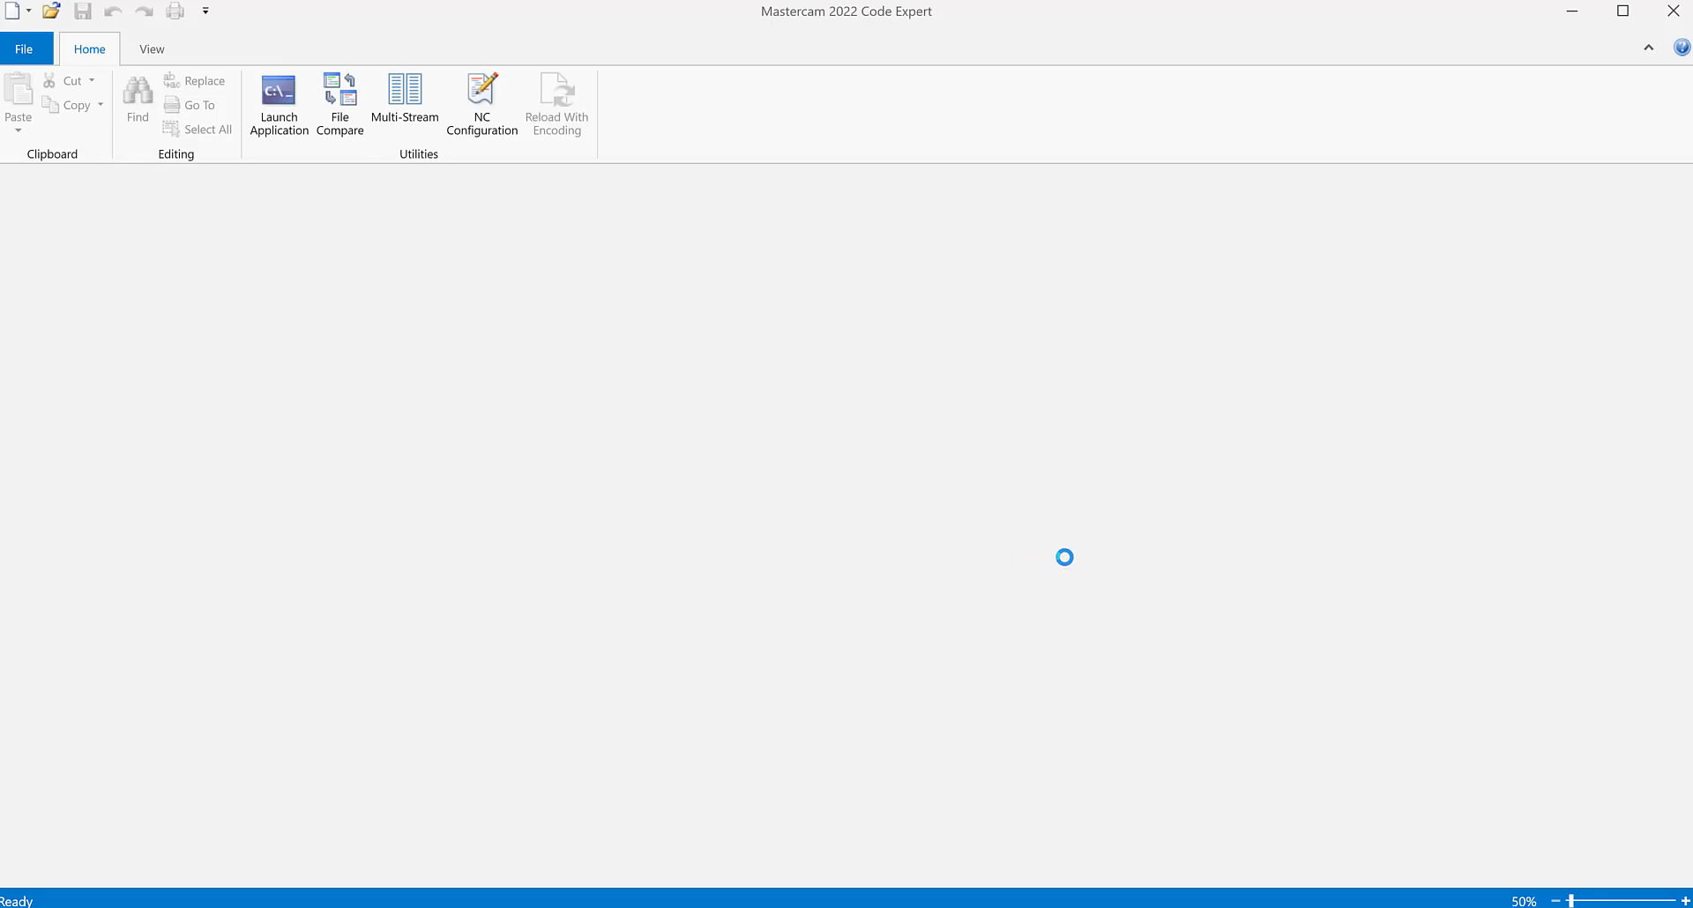
# - Examine the posted G71 roughing cycle and the longhand finishing code that follows it, through M30
pyautogui.scroll(-2, 312, 593)
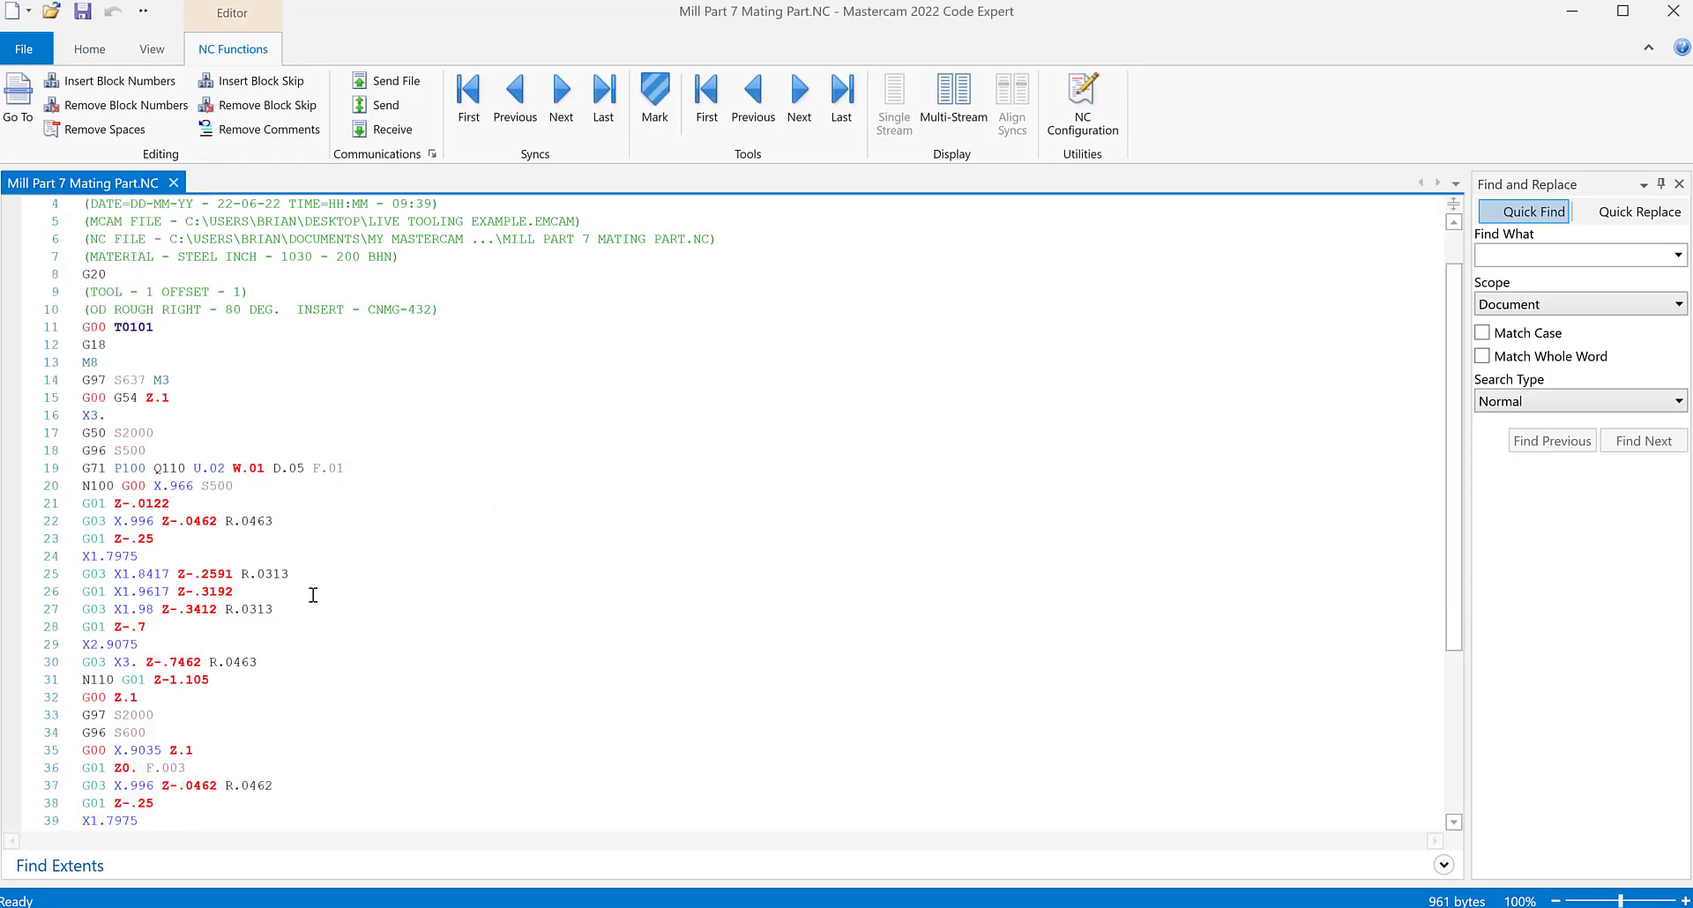
pyautogui.click(88, 411)
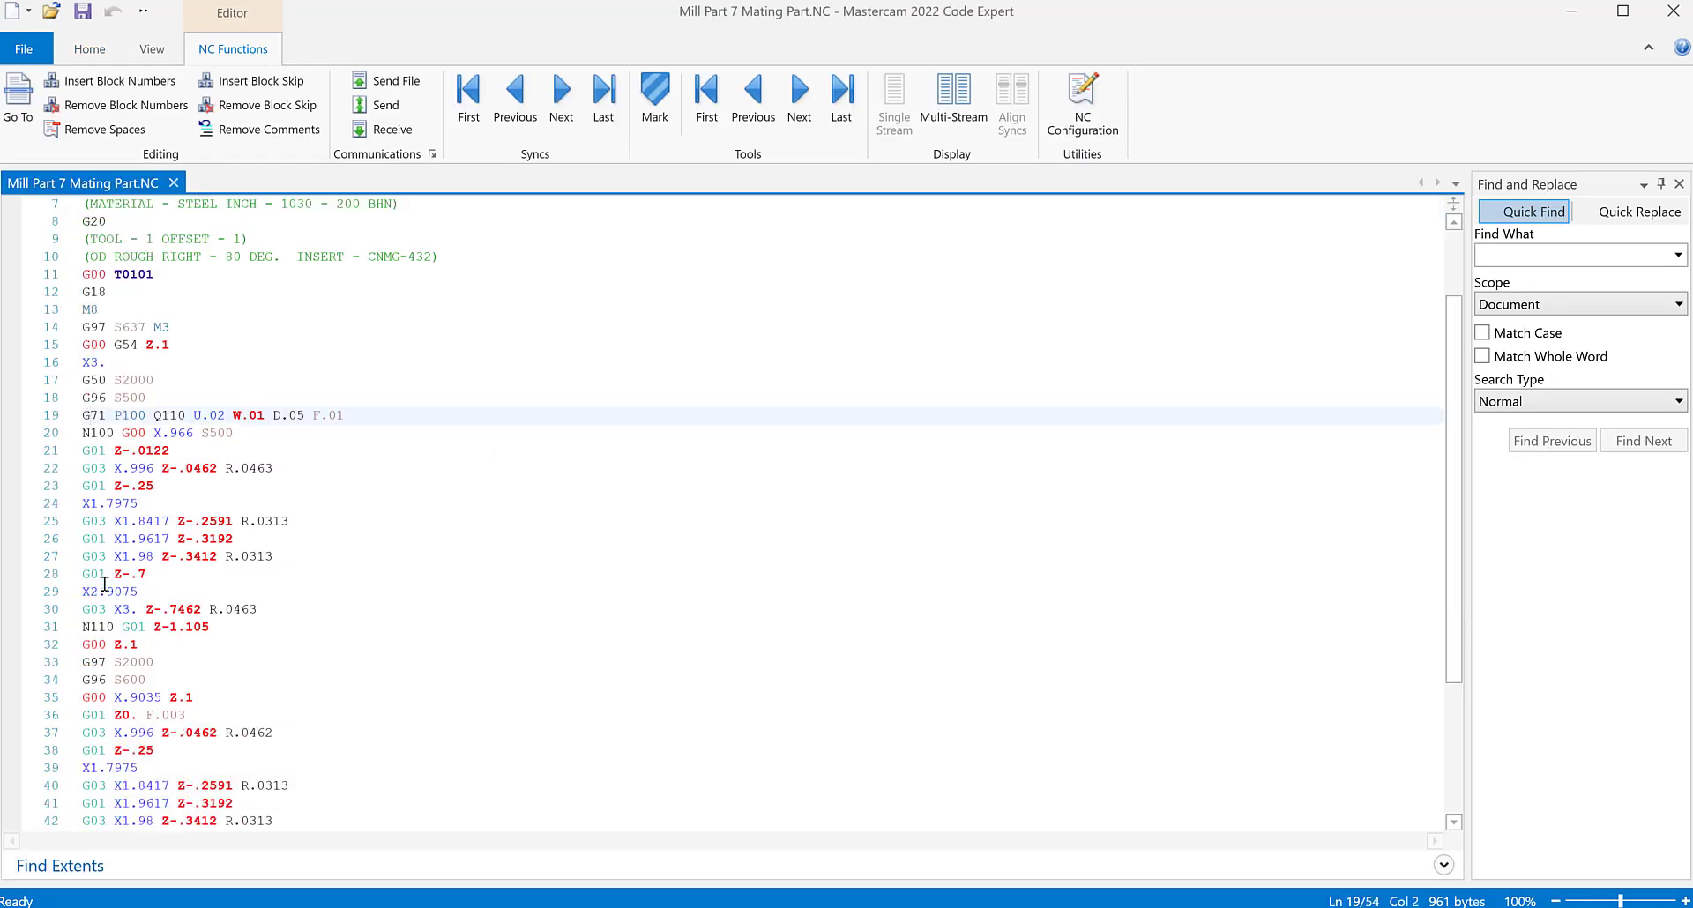
pyautogui.click(136, 645)
pyautogui.scroll(-4, 141, 664)
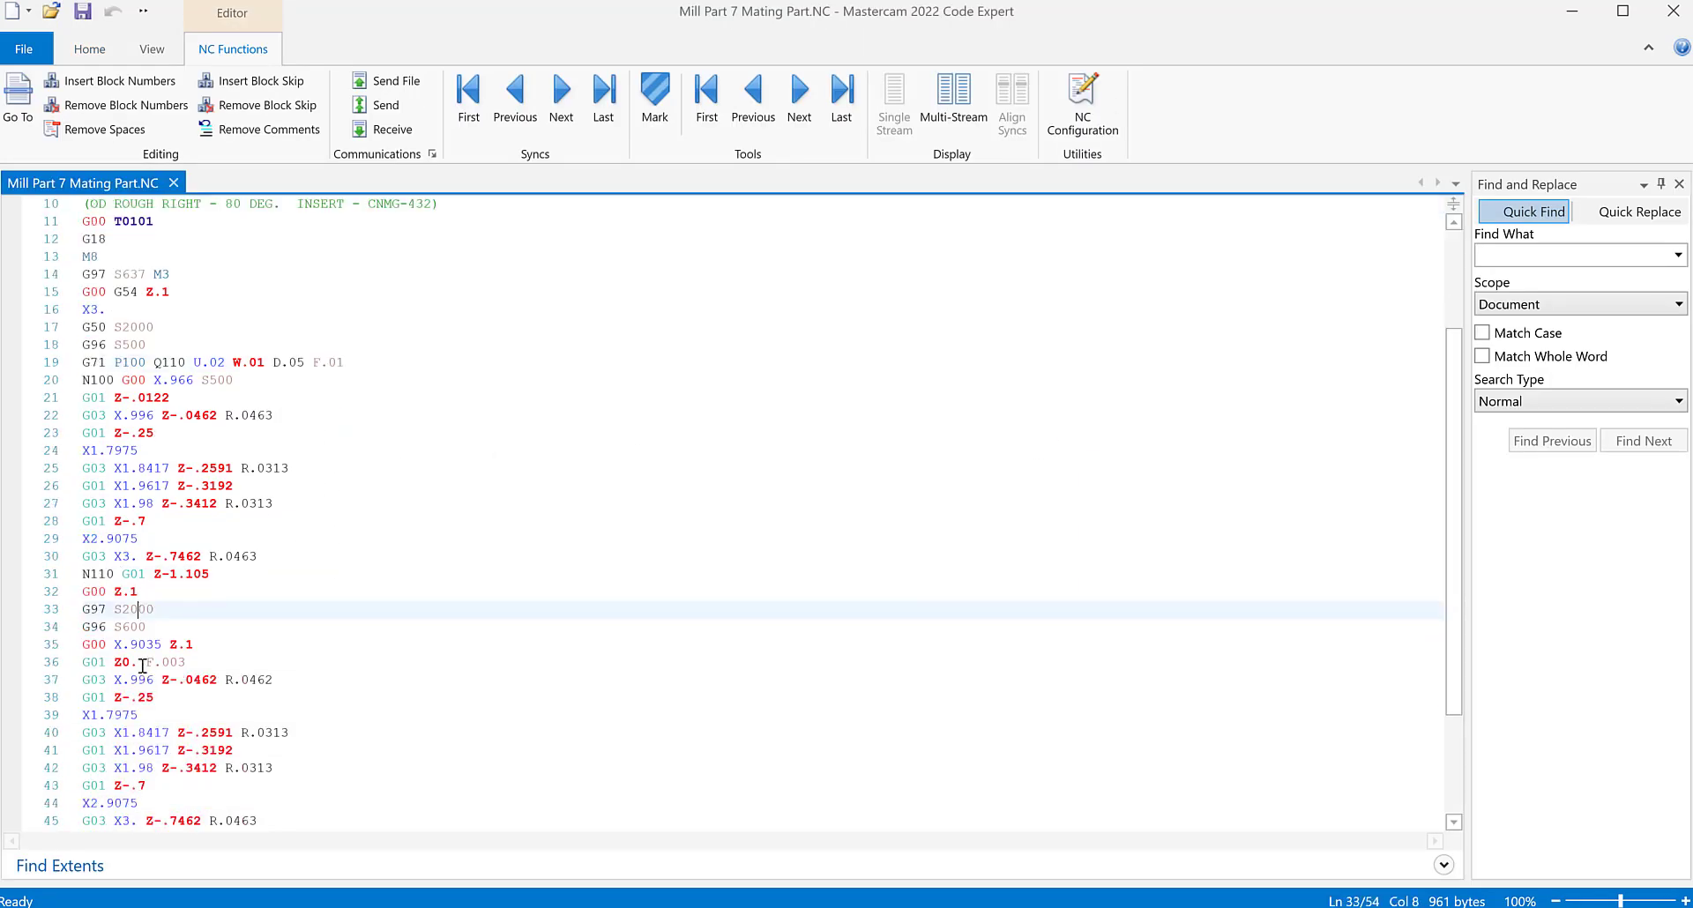
pyautogui.click(116, 769)
pyautogui.moveTo(104, 745); pyautogui.dragTo(64, 446)
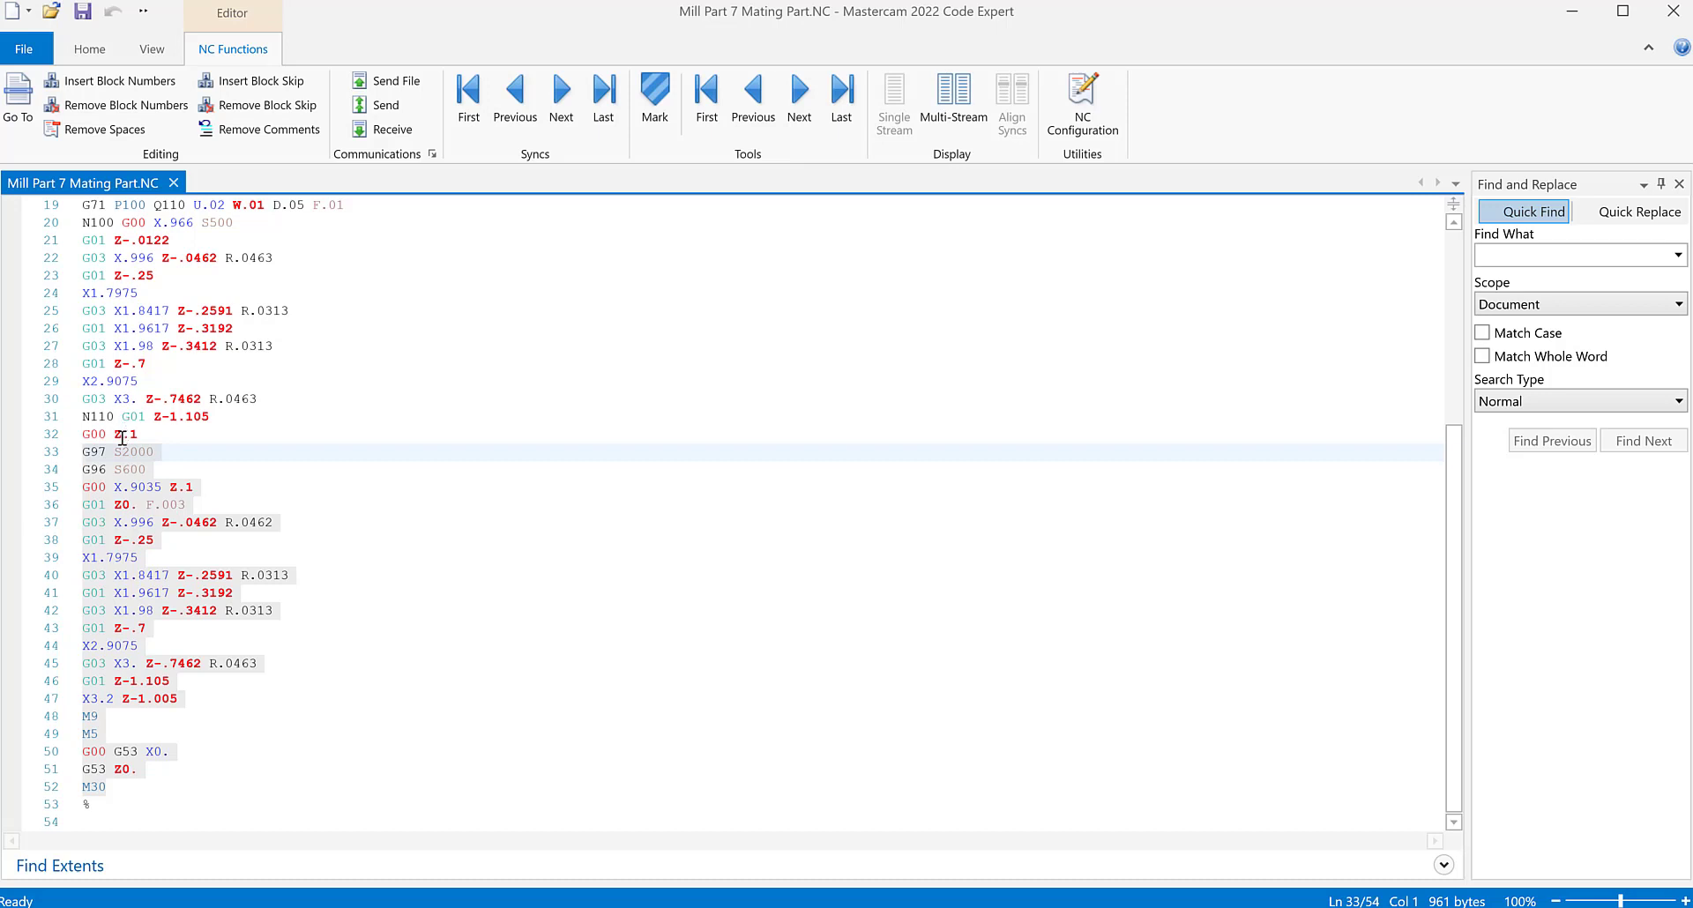
pyautogui.click(147, 470)
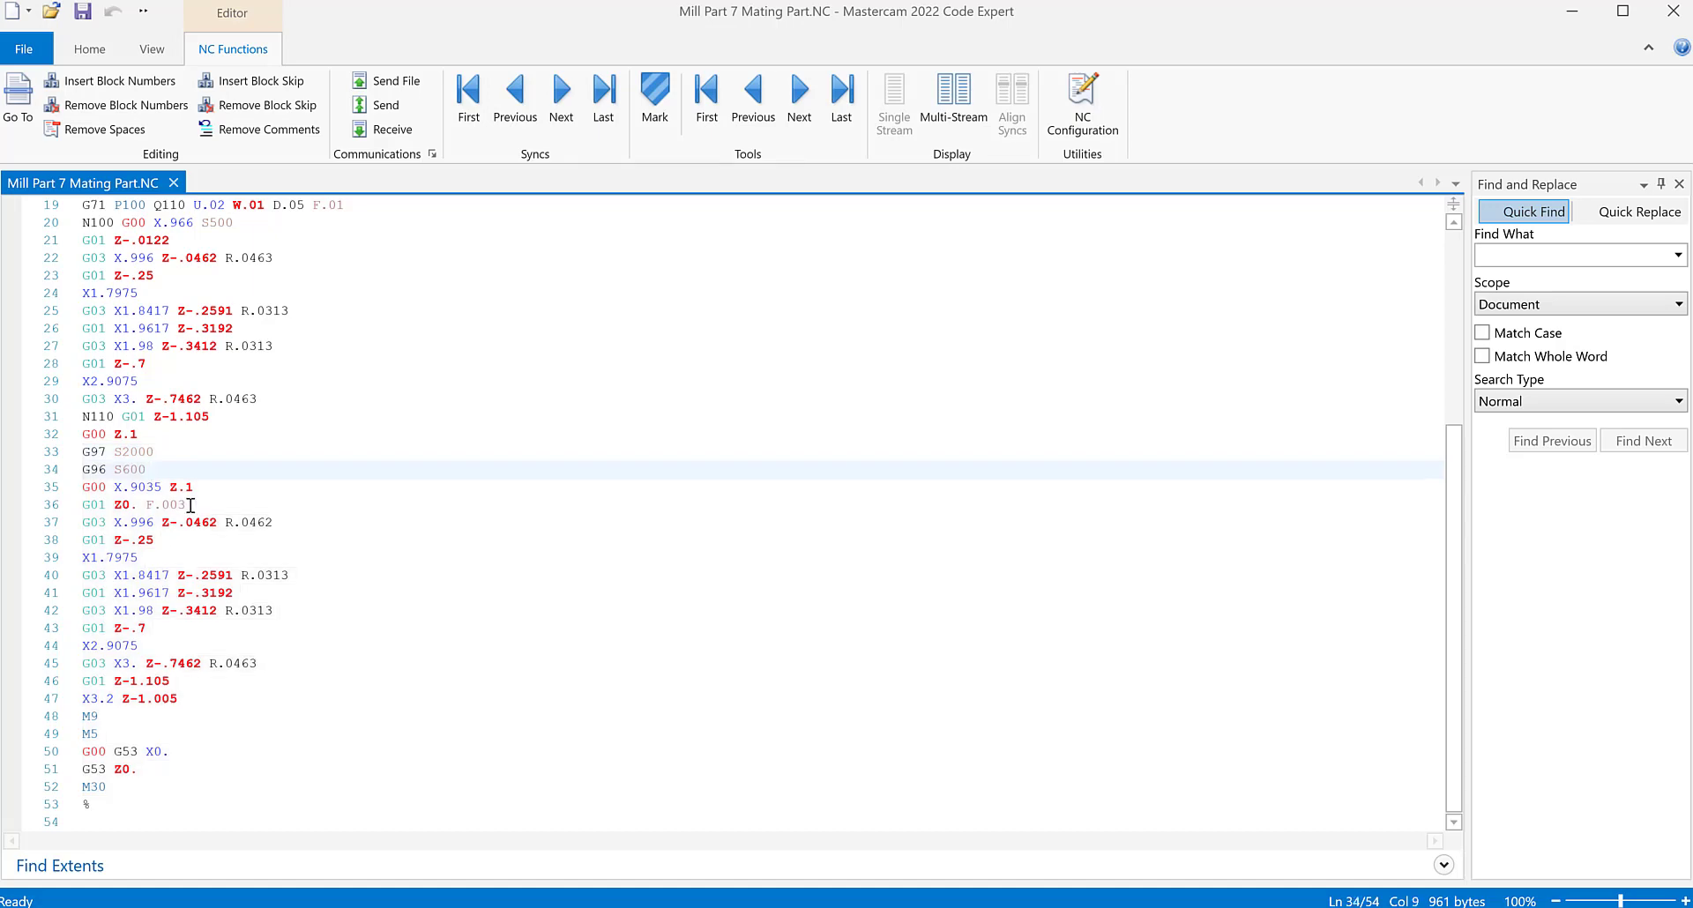
# - Compare the G50 S2000 line before the roughing cycle with the G97 S2000 line before the finish pass
pyautogui.scroll(6, 167, 493)
pyautogui.click(124, 496)
pyautogui.moveTo(157, 485); pyautogui.dragTo(90, 486)
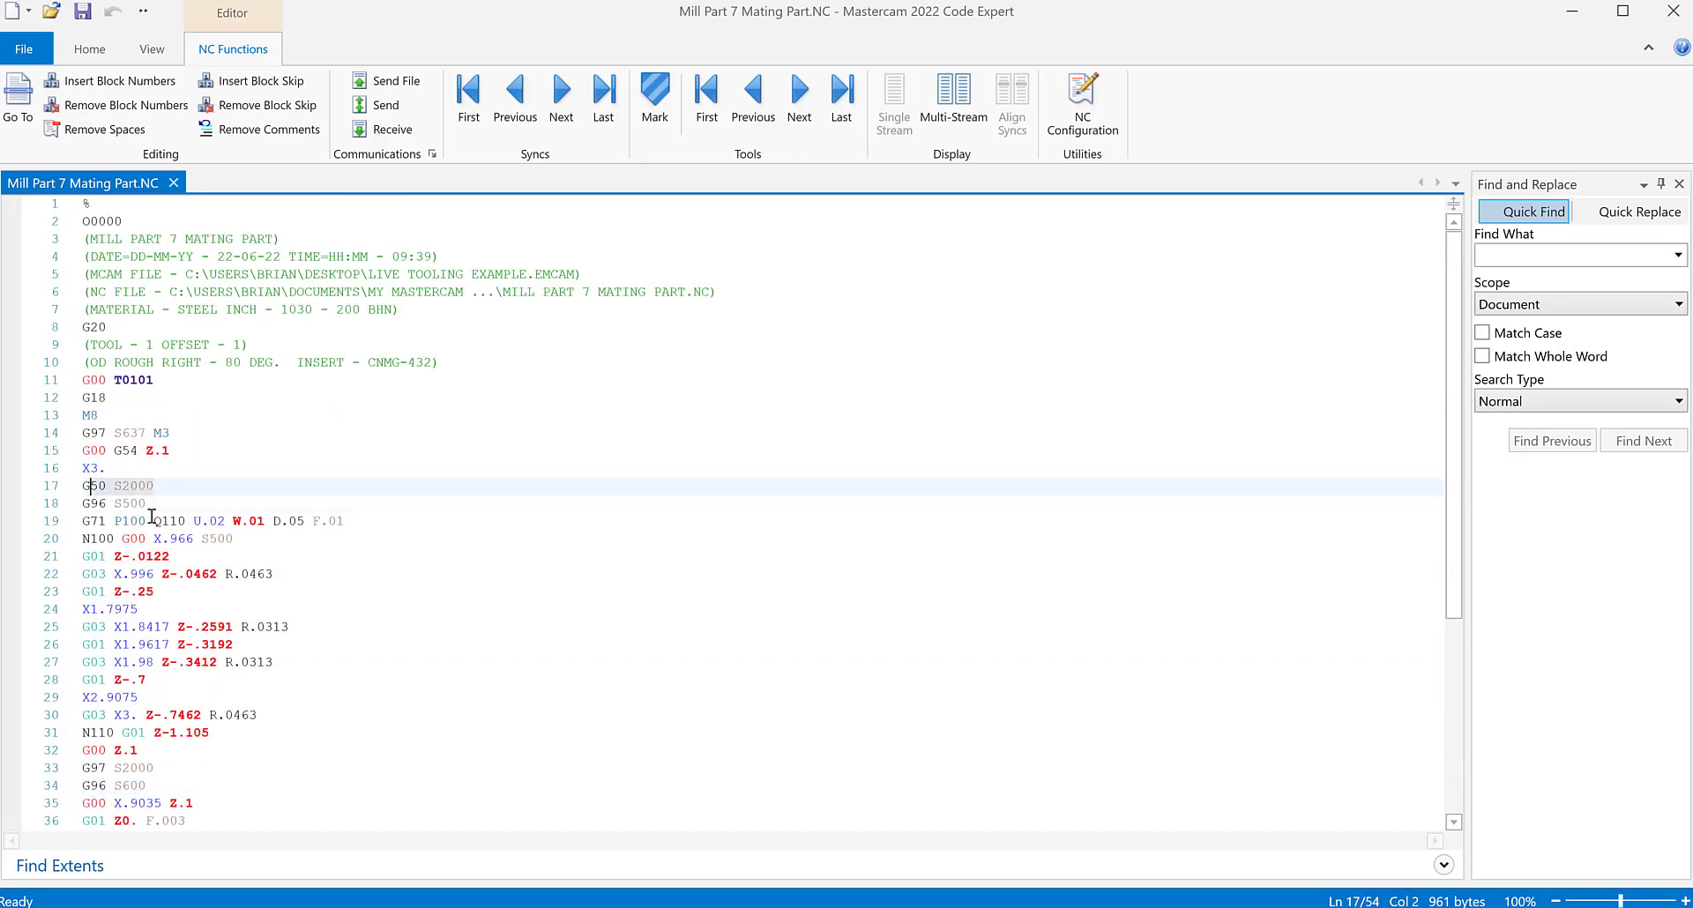
pyautogui.scroll(-6, 134, 529)
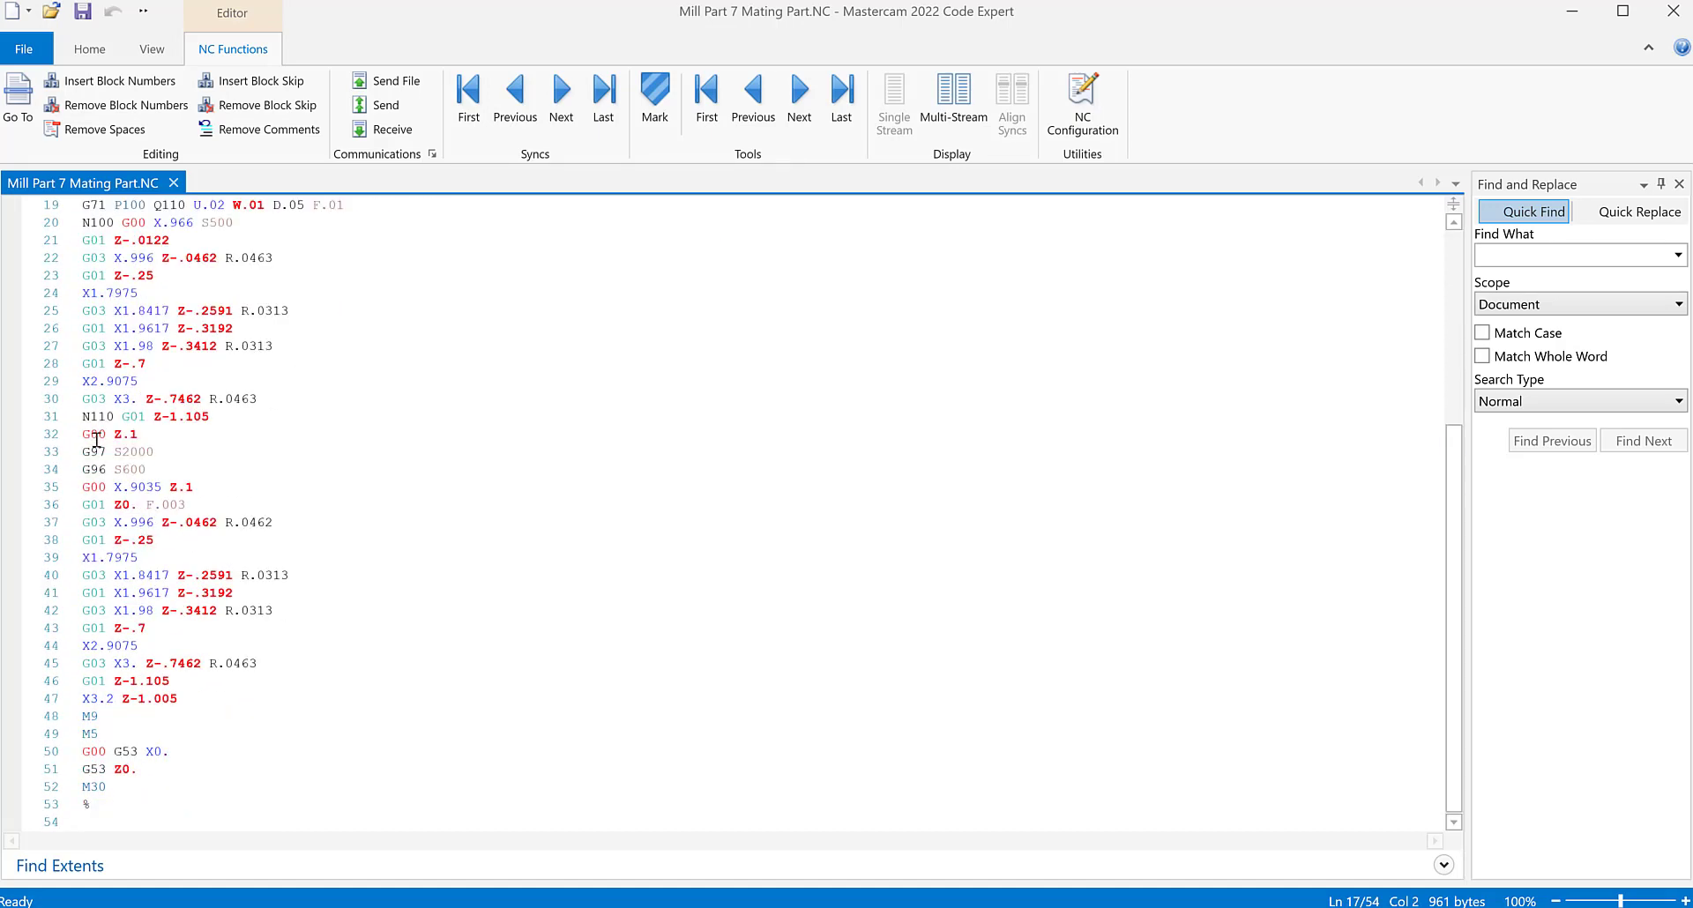
pyautogui.moveTo(160, 460); pyautogui.dragTo(98, 452)
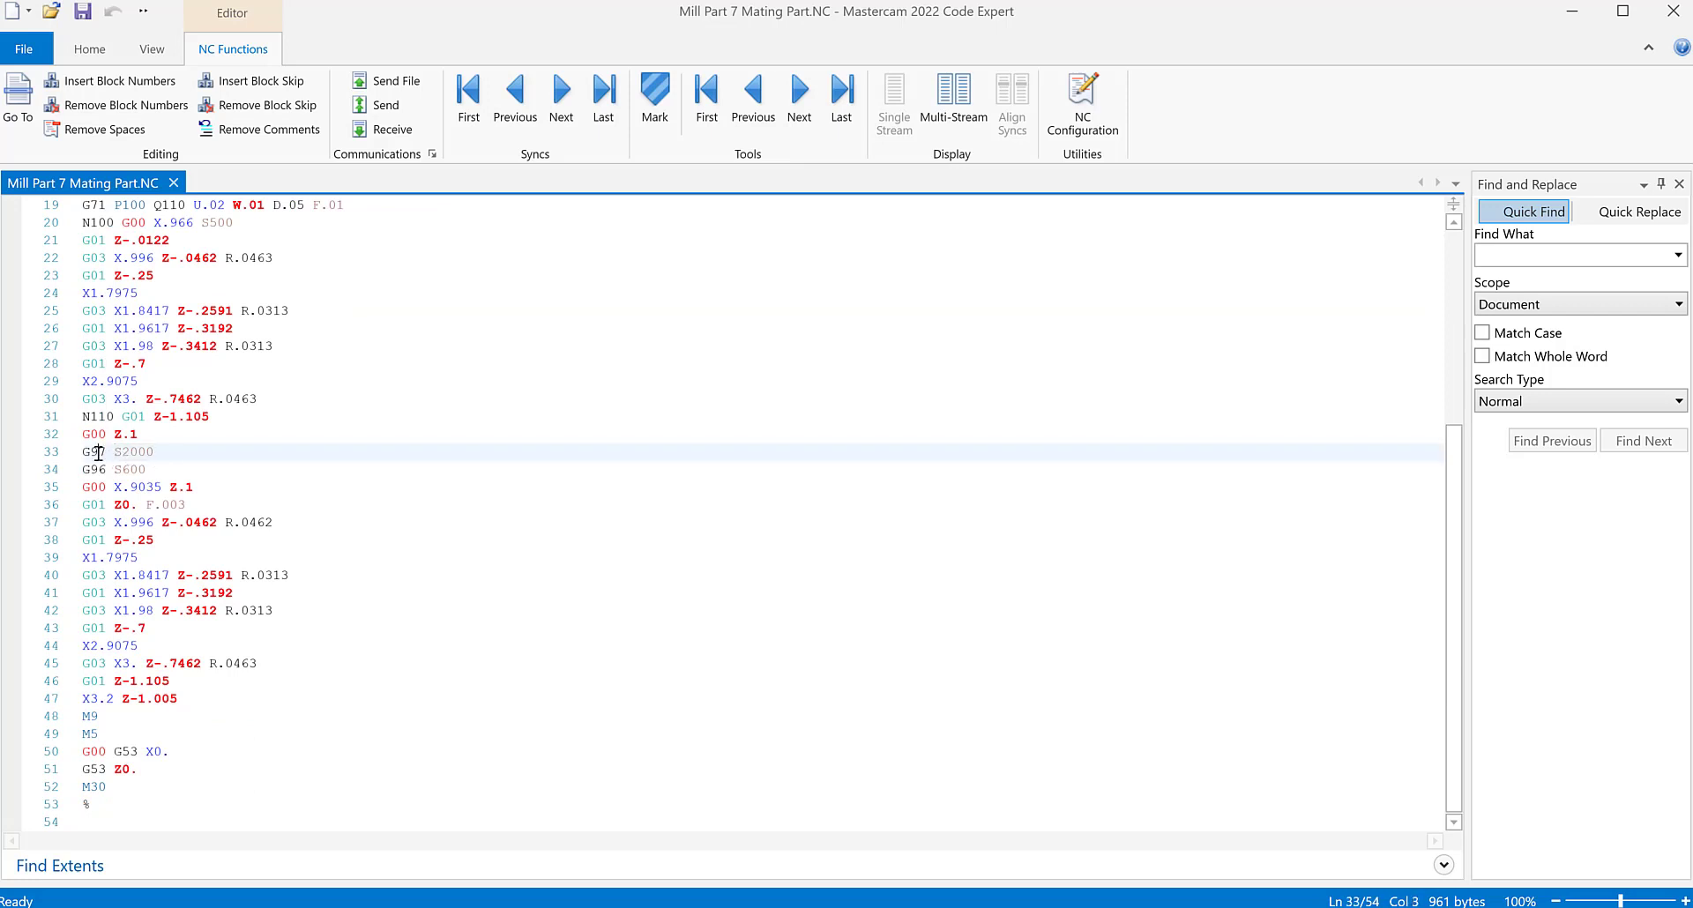
pyautogui.click(137, 455)
pyautogui.click(158, 469)
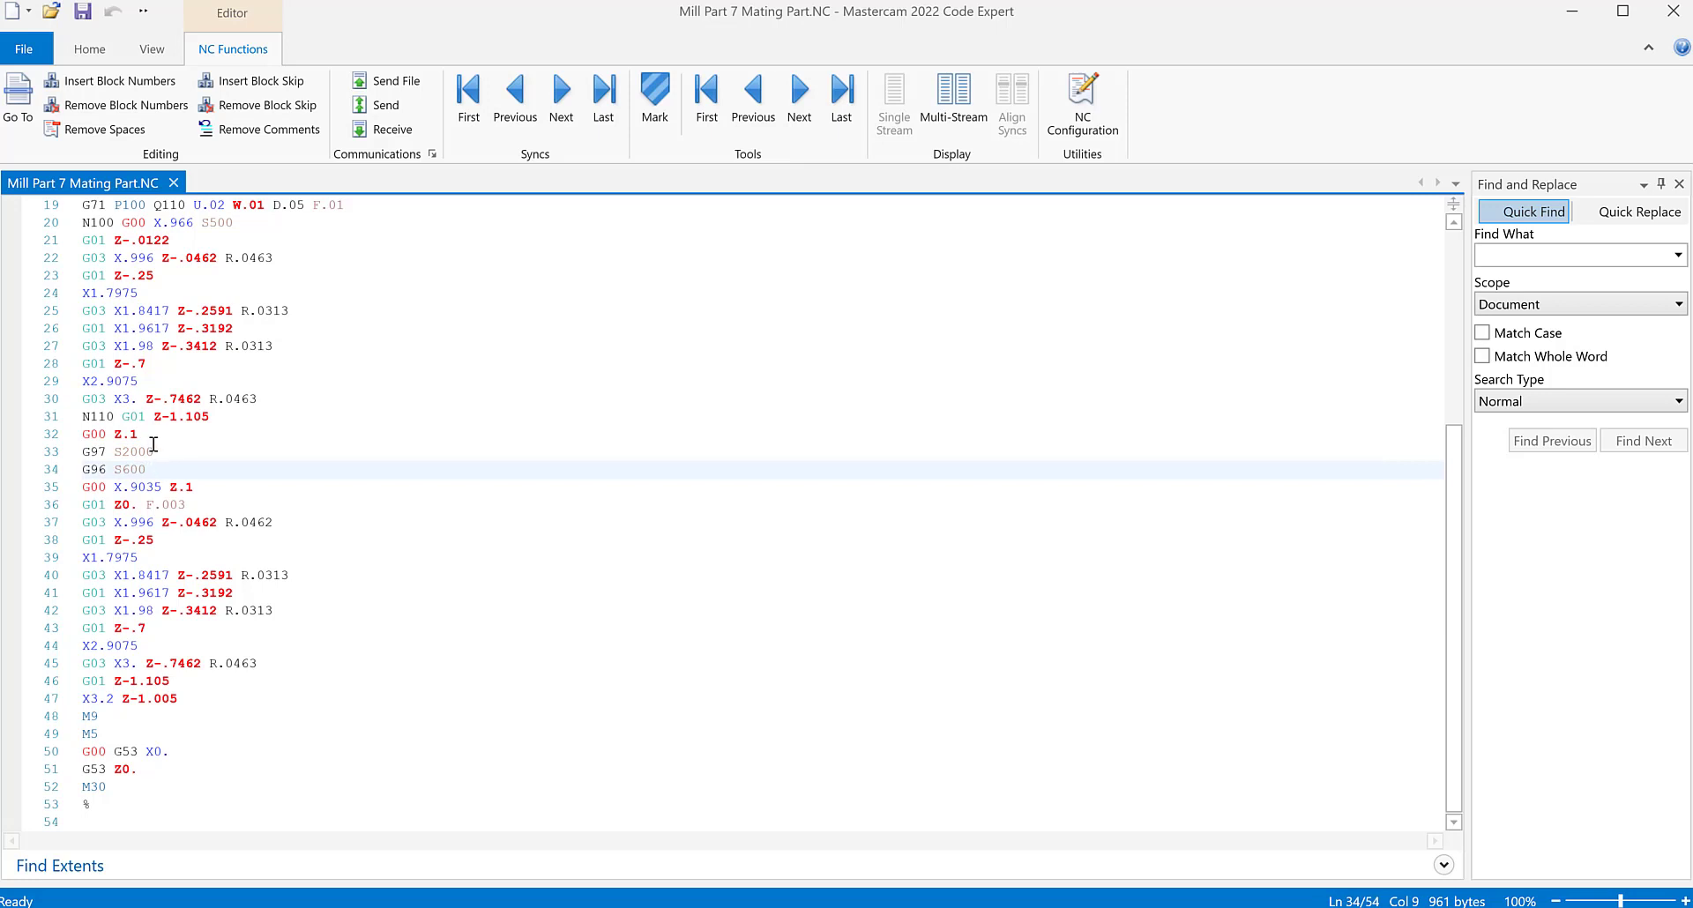
# - Inspect the G96 S600 finishing speed line and the transition from the N110 block into the finish pass
pyautogui.moveTo(152, 470); pyautogui.dragTo(81, 470)
pyautogui.click(90, 470)
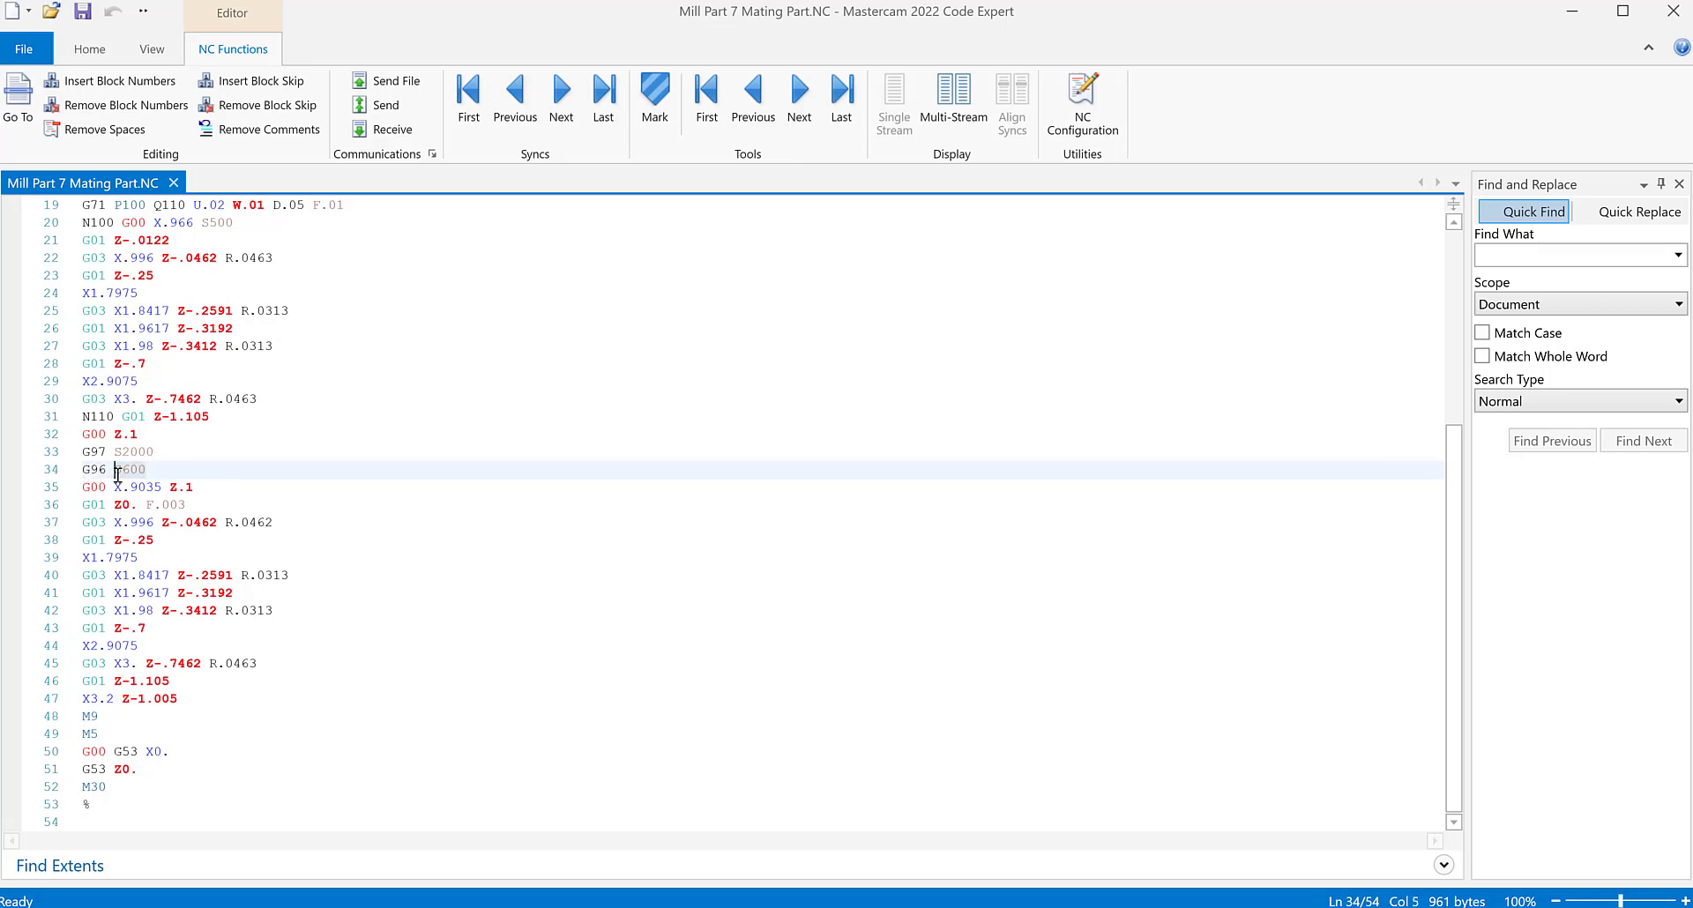
pyautogui.click(118, 448)
pyautogui.click(143, 433)
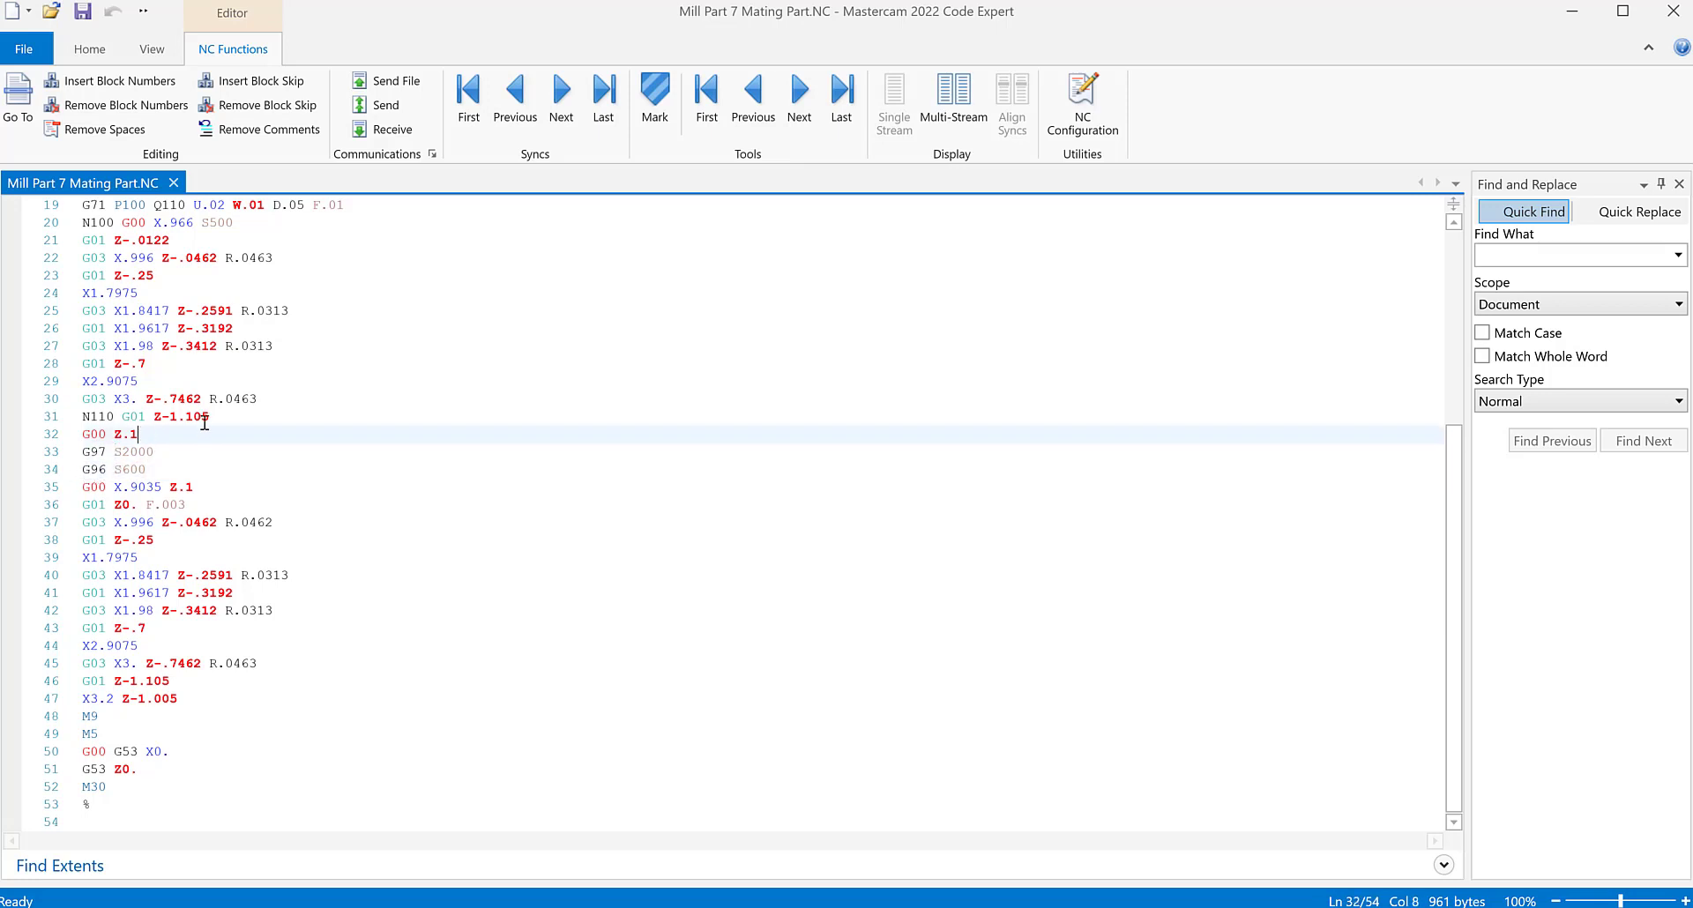
pyautogui.click(205, 417)
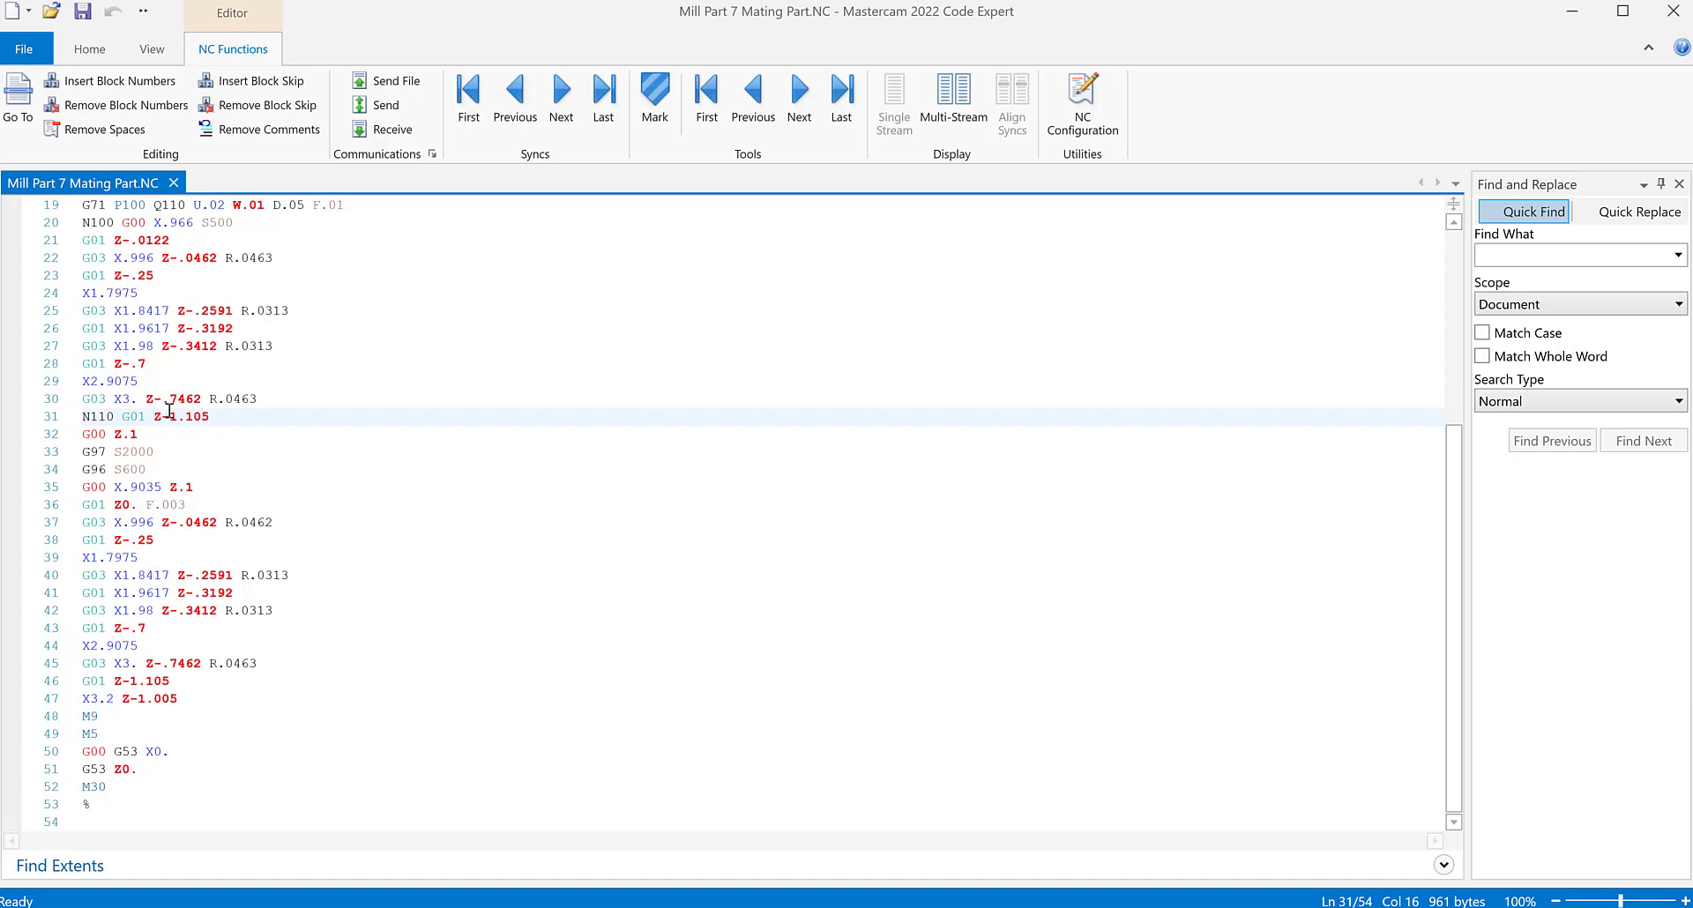
pyautogui.click(165, 451)
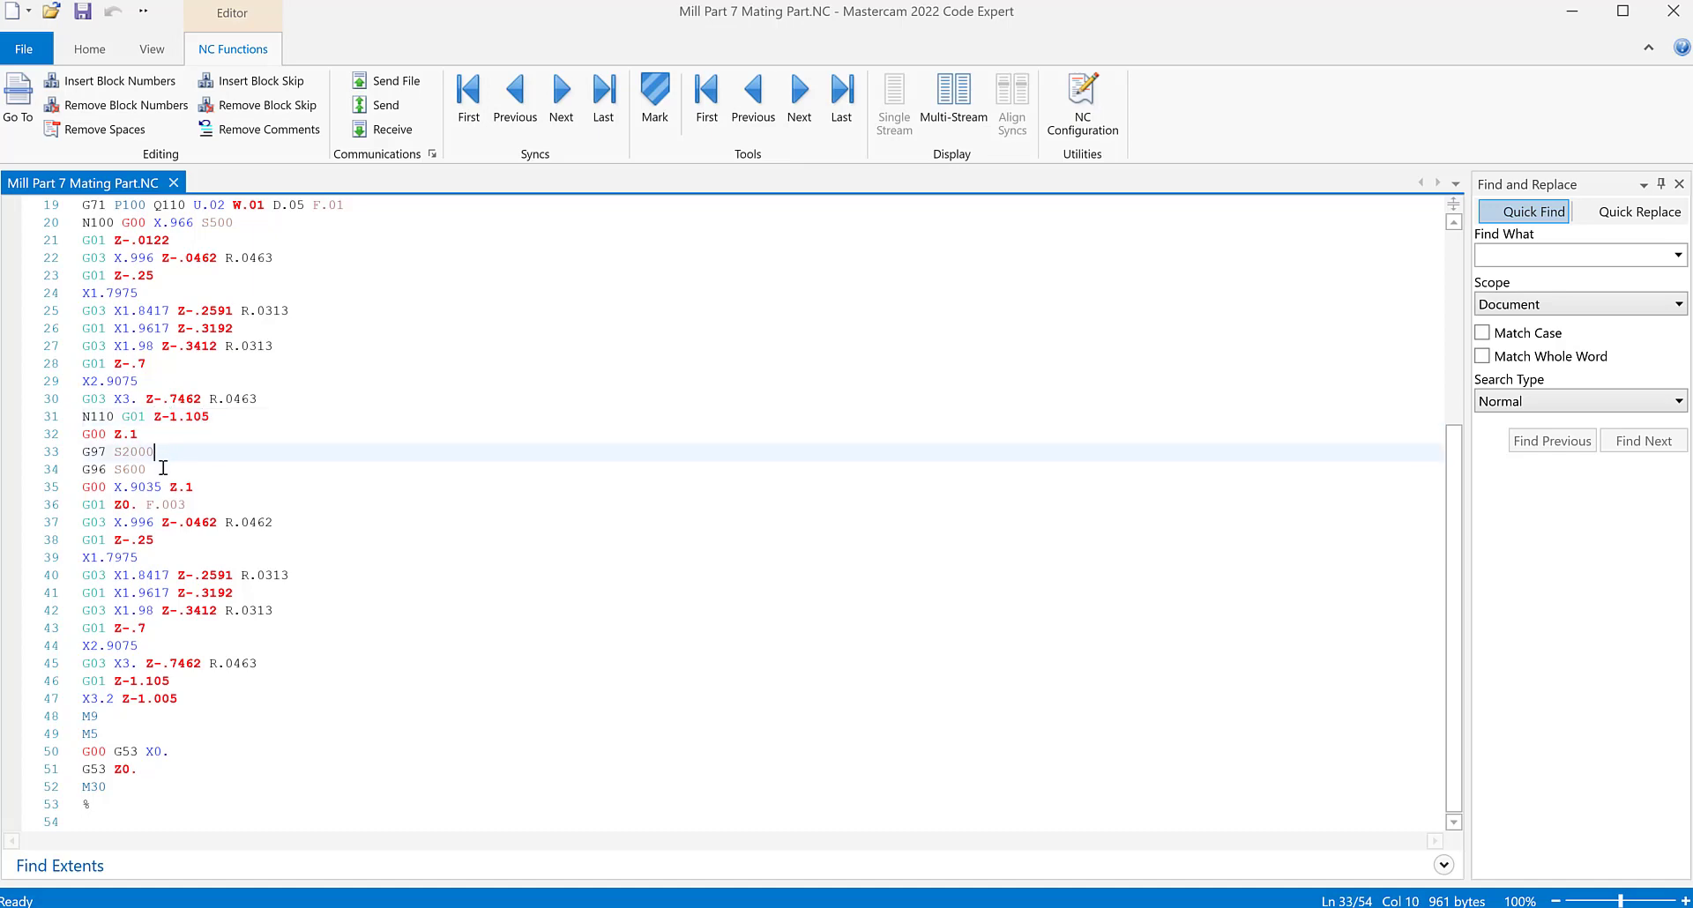
# - Recheck the G50 S2000 line and the finishing code down to the G53 return moves, and close the code editor
pyautogui.scroll(6, 191, 675)
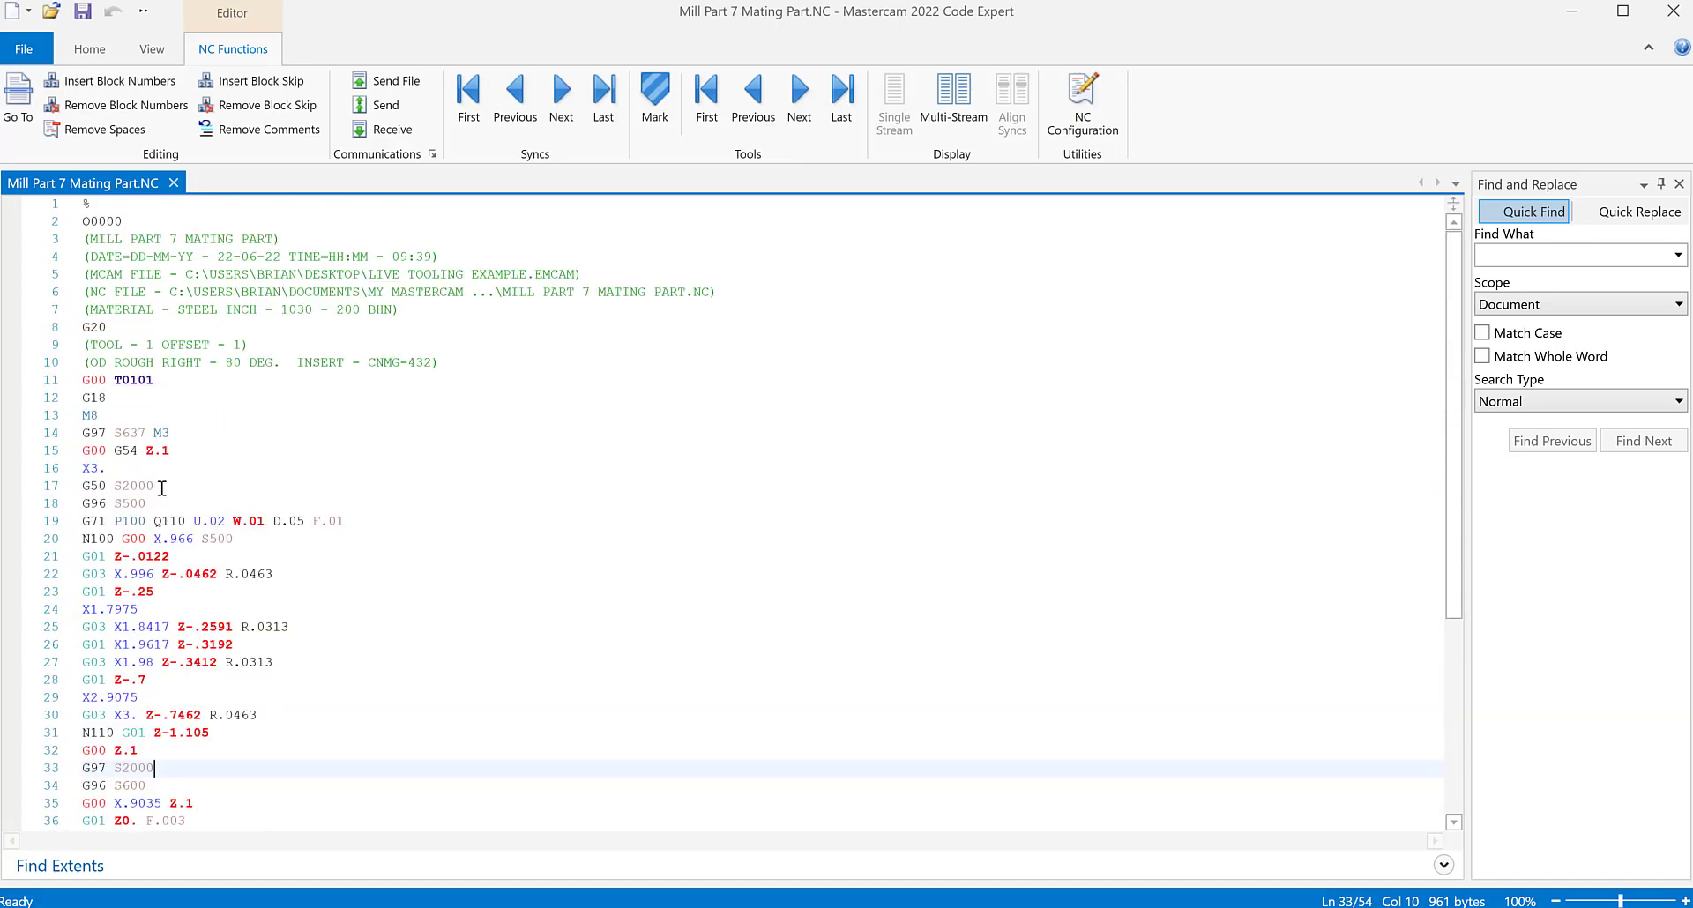
pyautogui.click(162, 488)
pyautogui.press('Home')
pyautogui.scroll(-6, 494, 628)
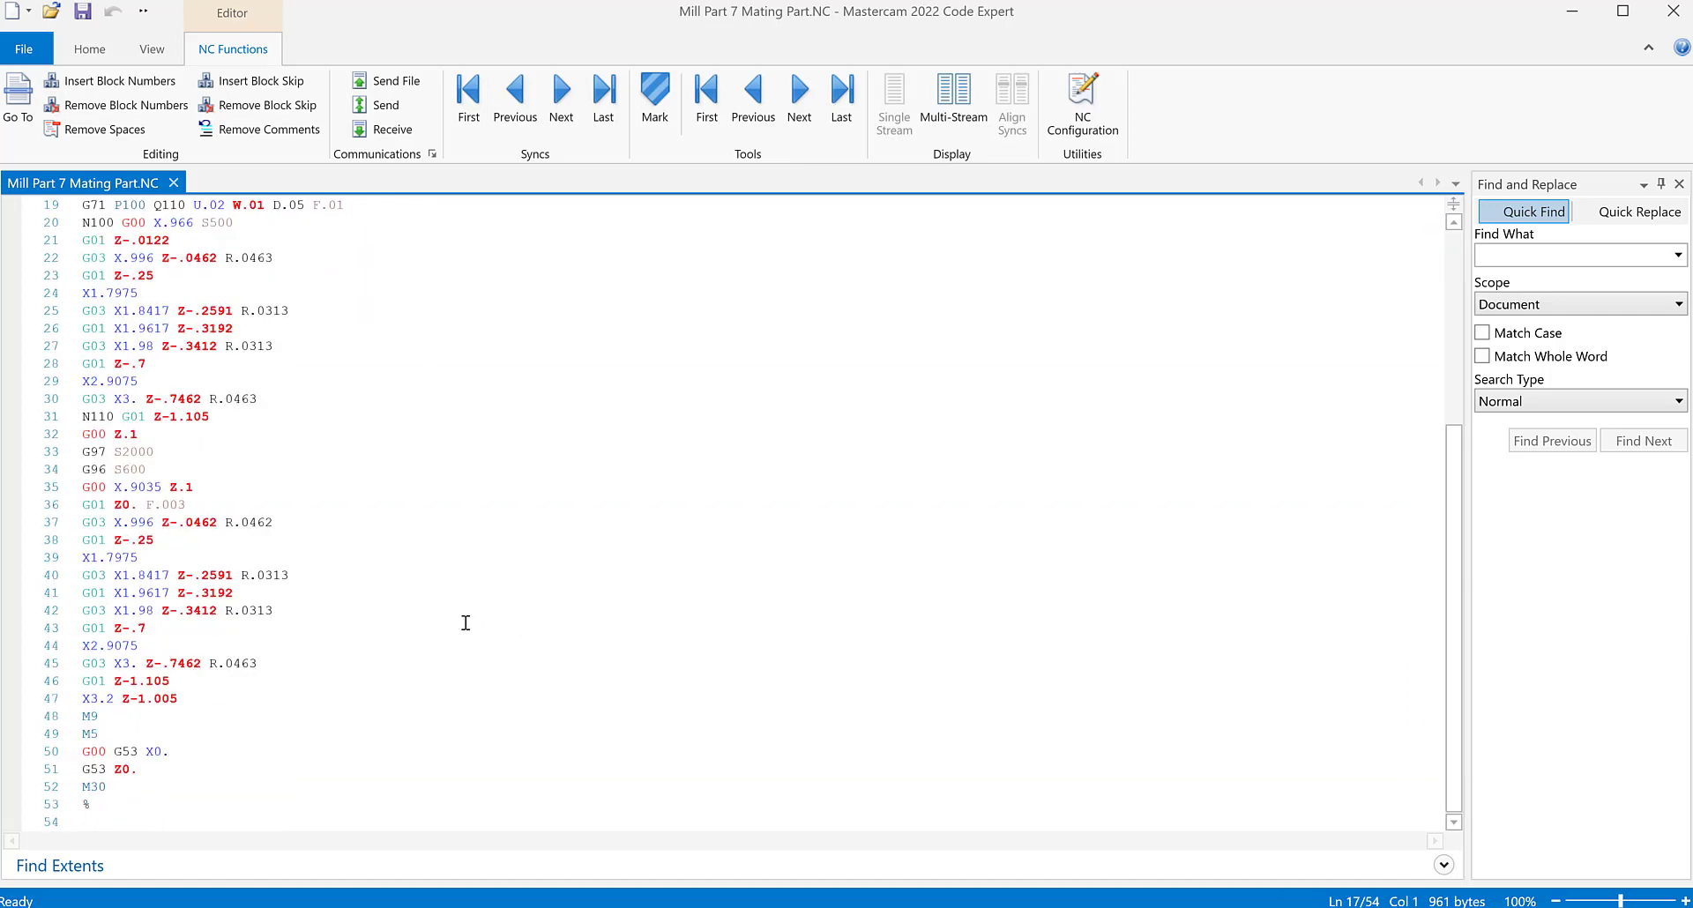
pyautogui.click(160, 473)
pyautogui.click(198, 746)
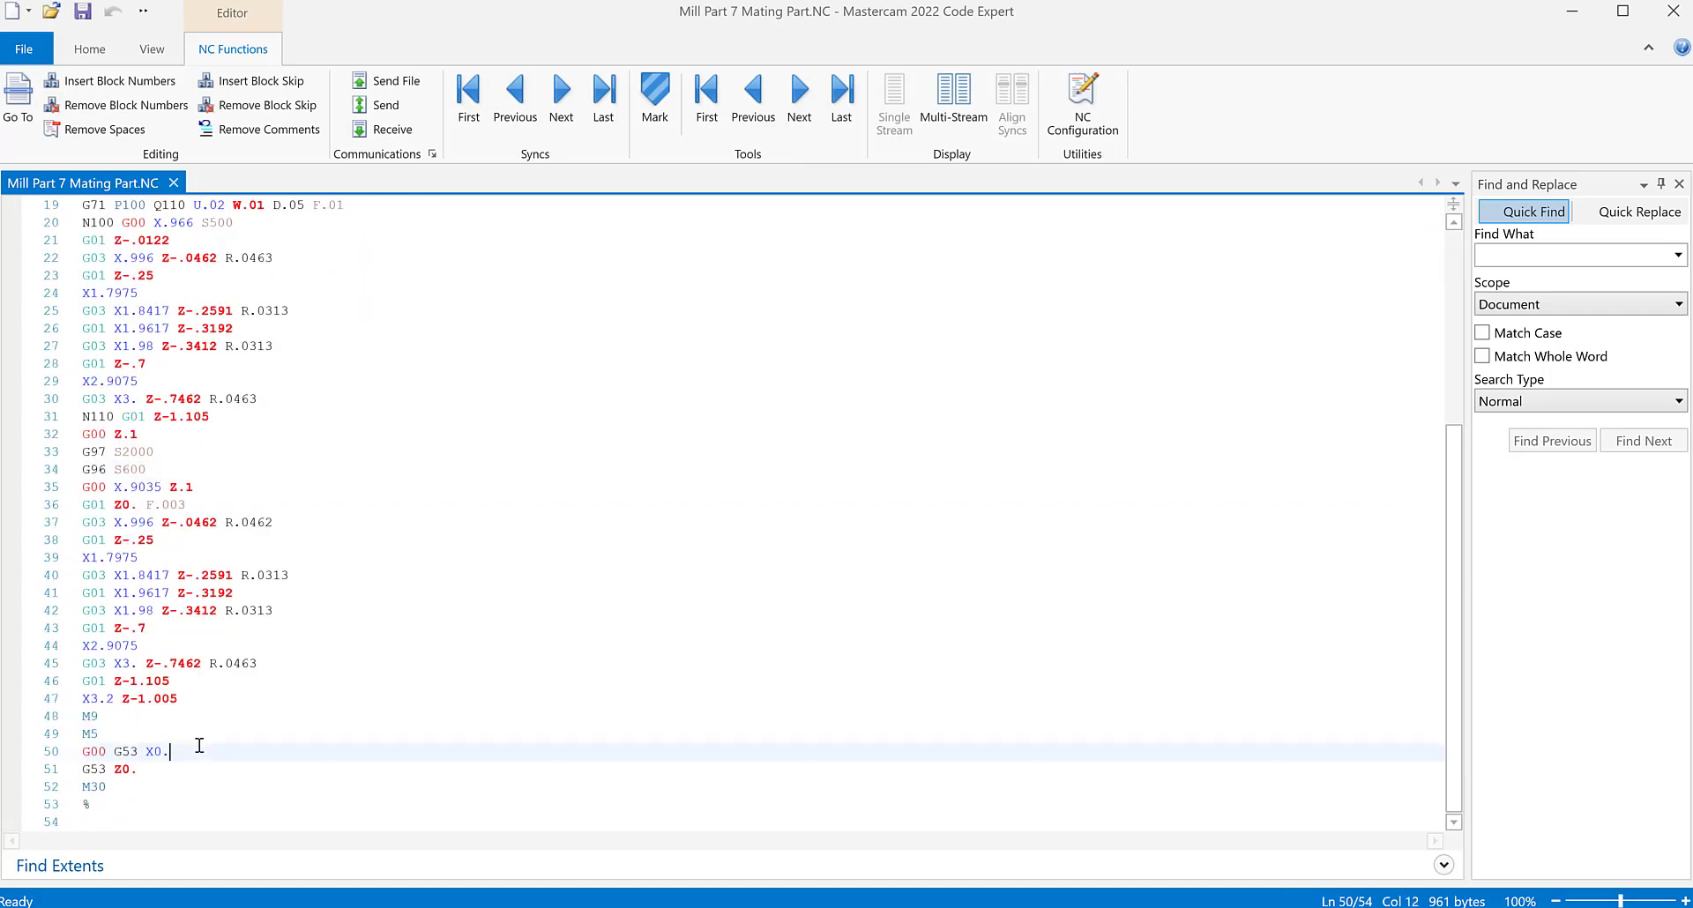
pyautogui.click(175, 556)
pyautogui.click(1673, 11)
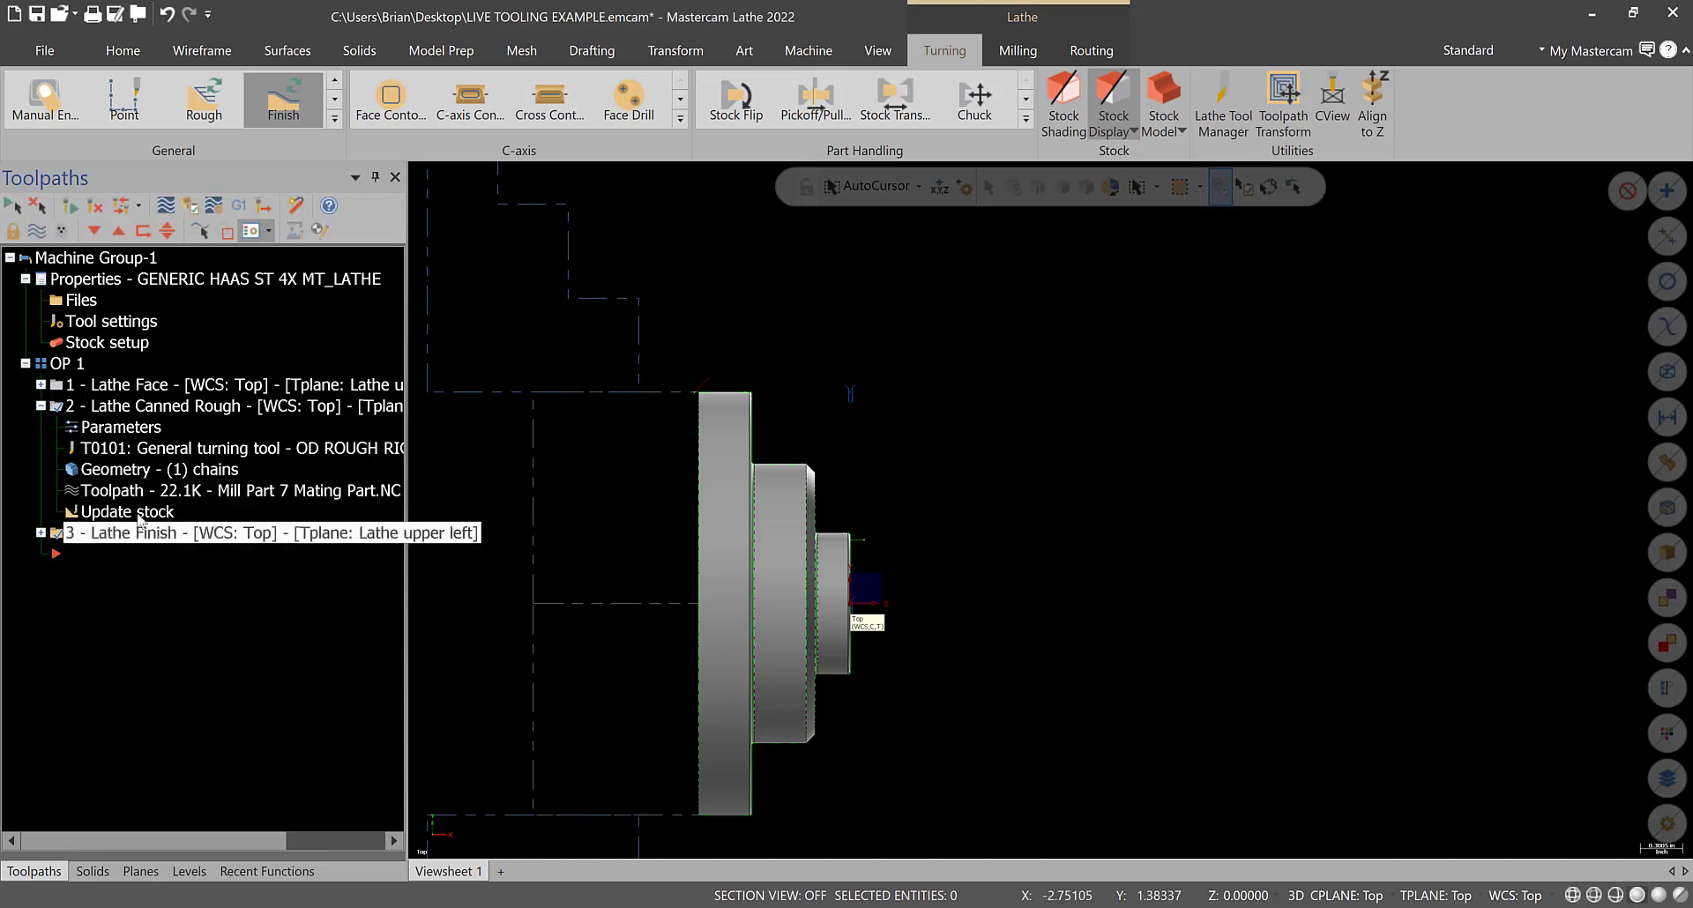
# - Review the Lathe Finish operation's finish parameters and accept them without changes
pyautogui.click(40, 532)
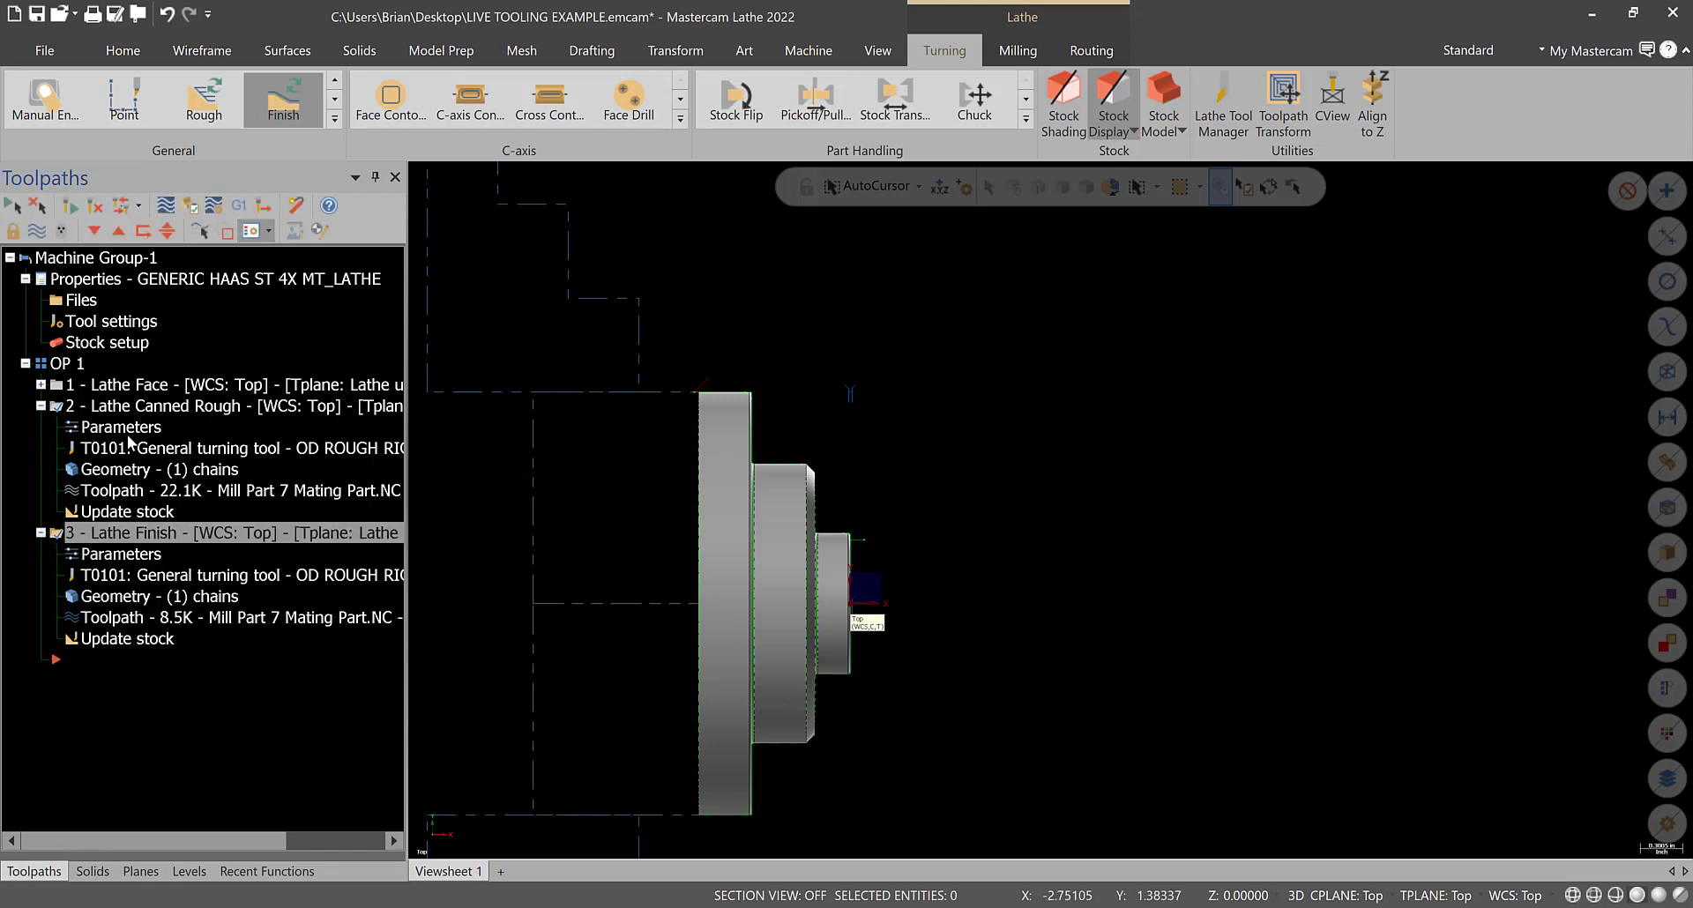
pyautogui.click(121, 556)
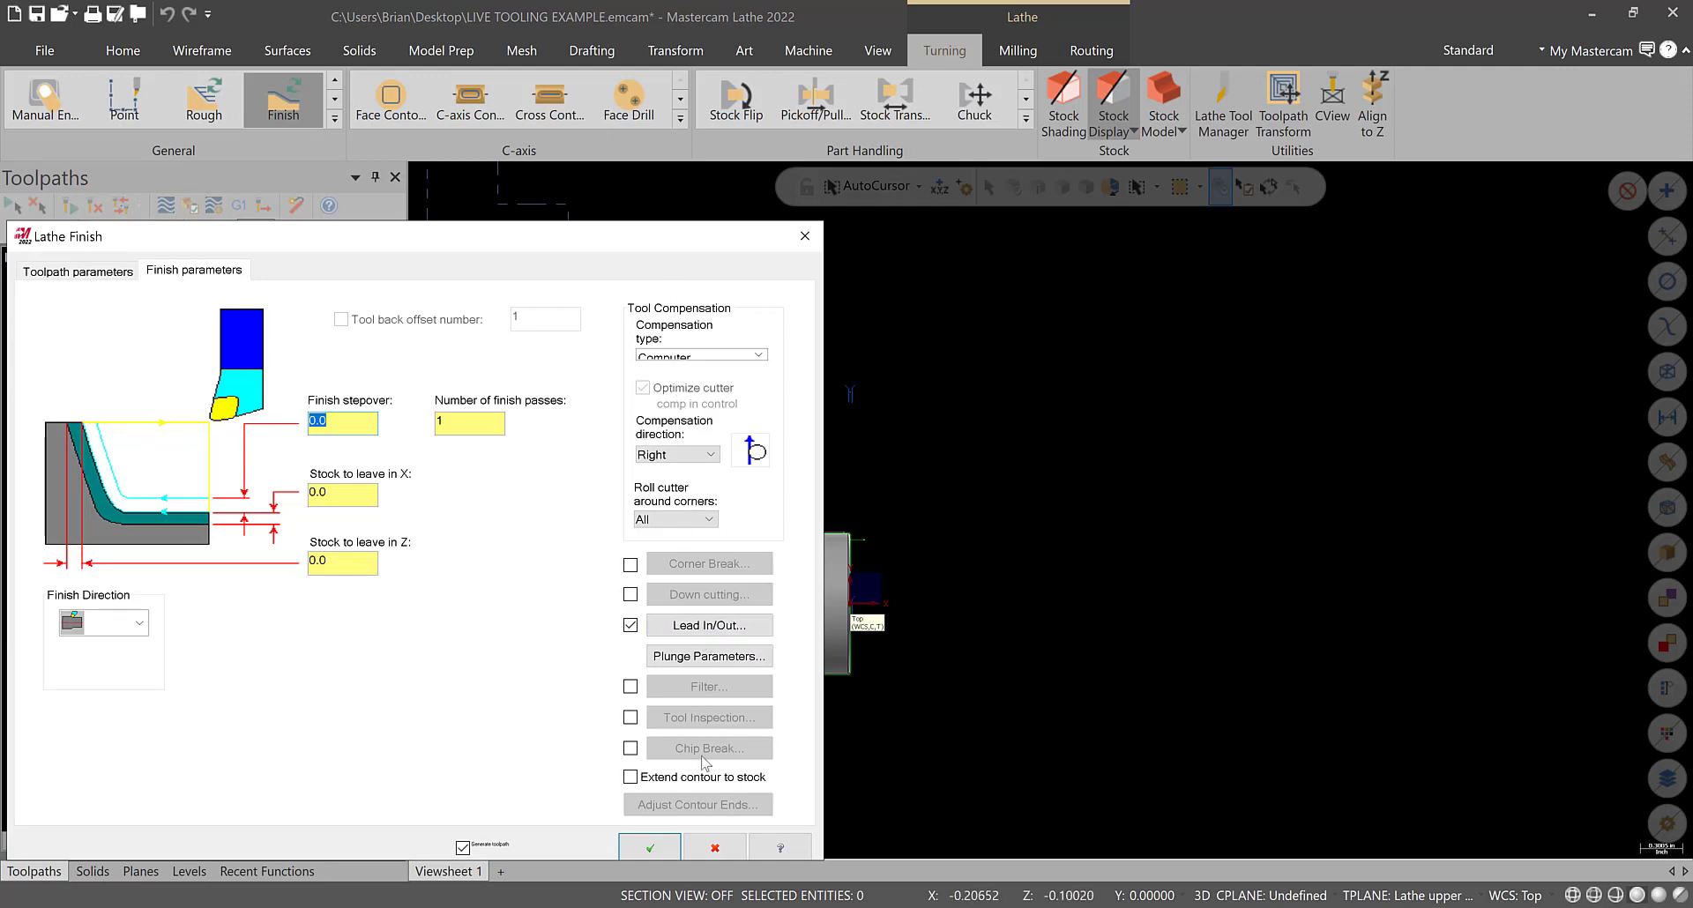
pyautogui.click(650, 848)
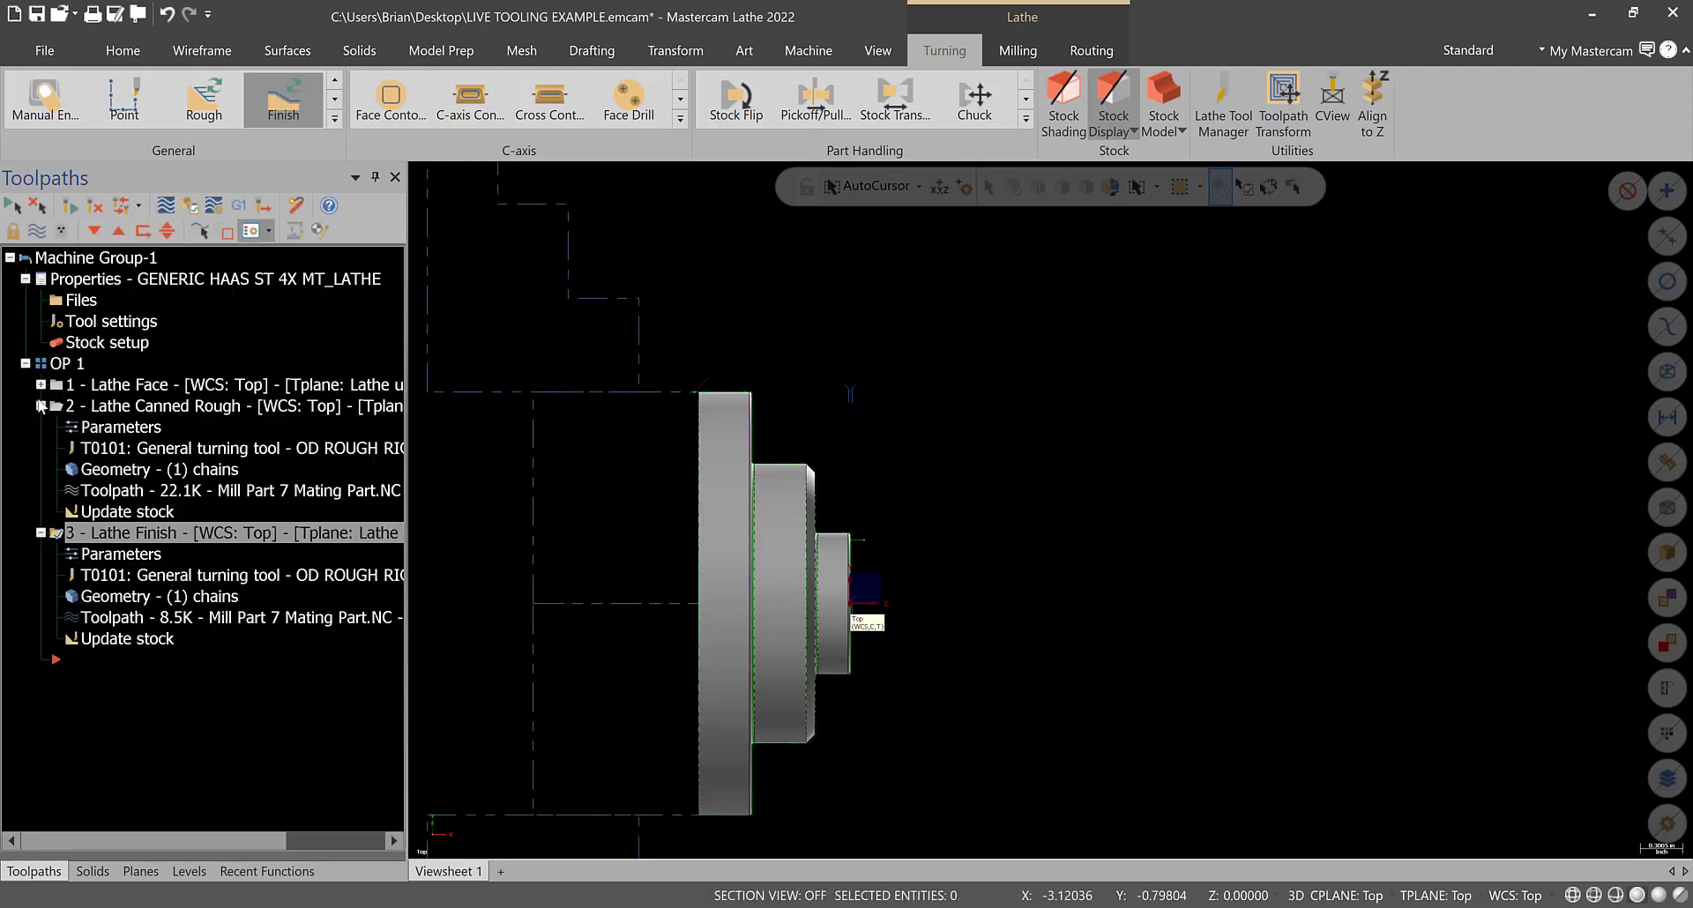
# - Collapse the Lathe Canned Rough and Lathe Finish operations and save the LIVE TOOLING EXAMPLE file
pyautogui.click(40, 406)
pyautogui.click(41, 427)
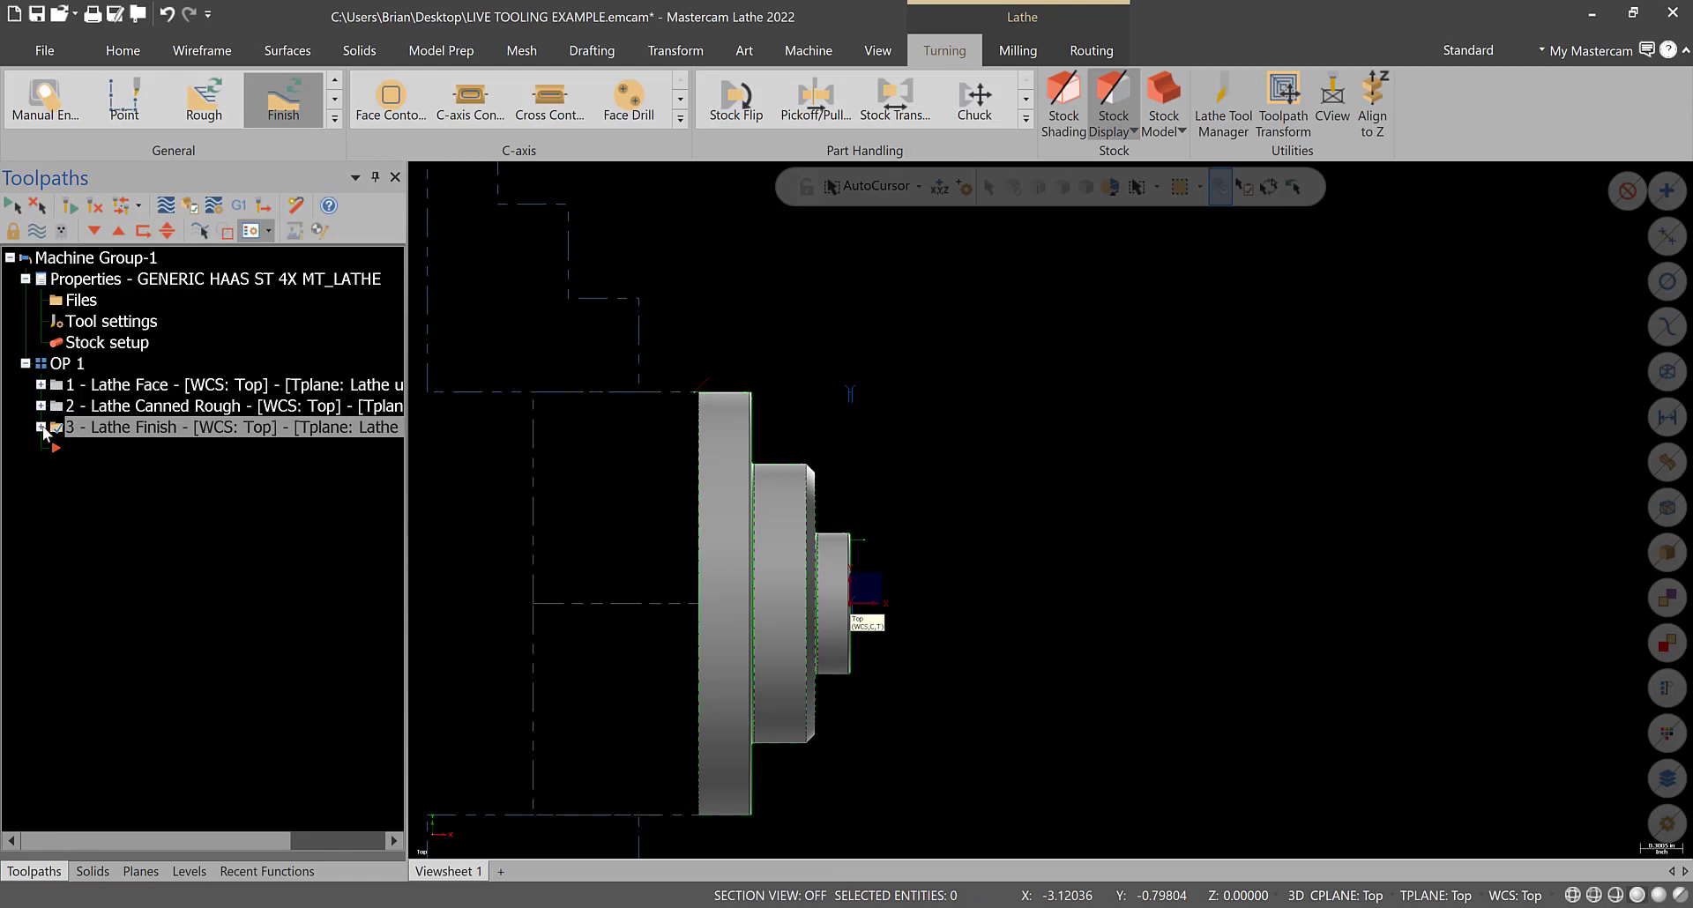
pyautogui.click(33, 19)
pyautogui.scroll(-2, 1183, 402)
pyautogui.scroll(1, 1613, 709)
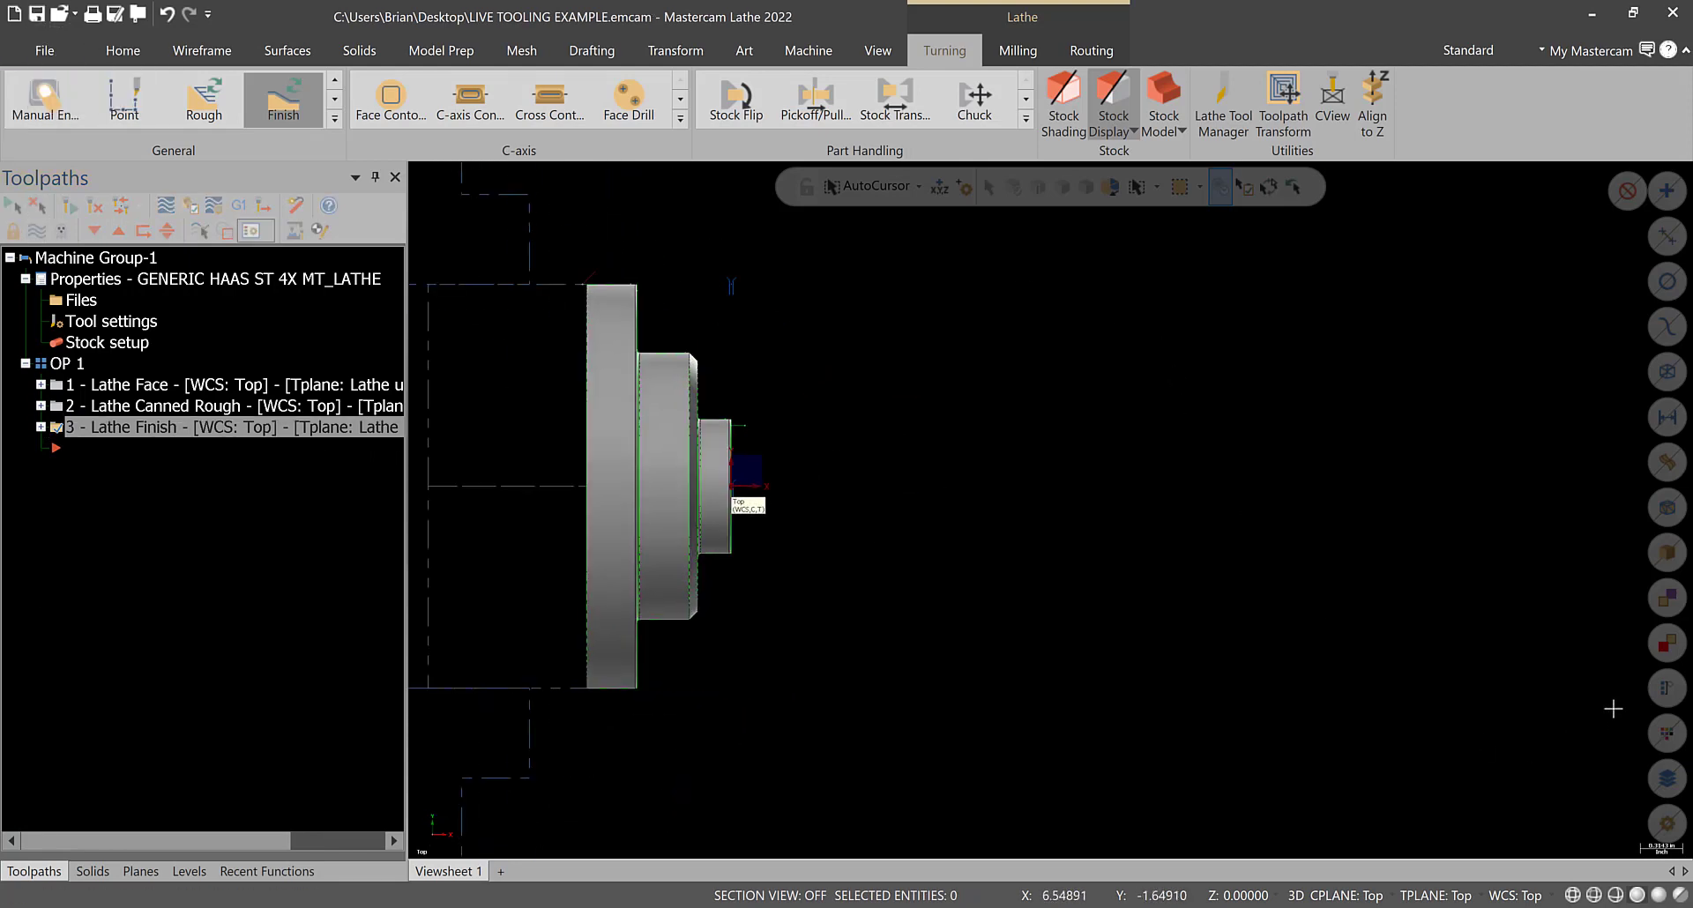
pyautogui.scroll(-1, 1613, 708)
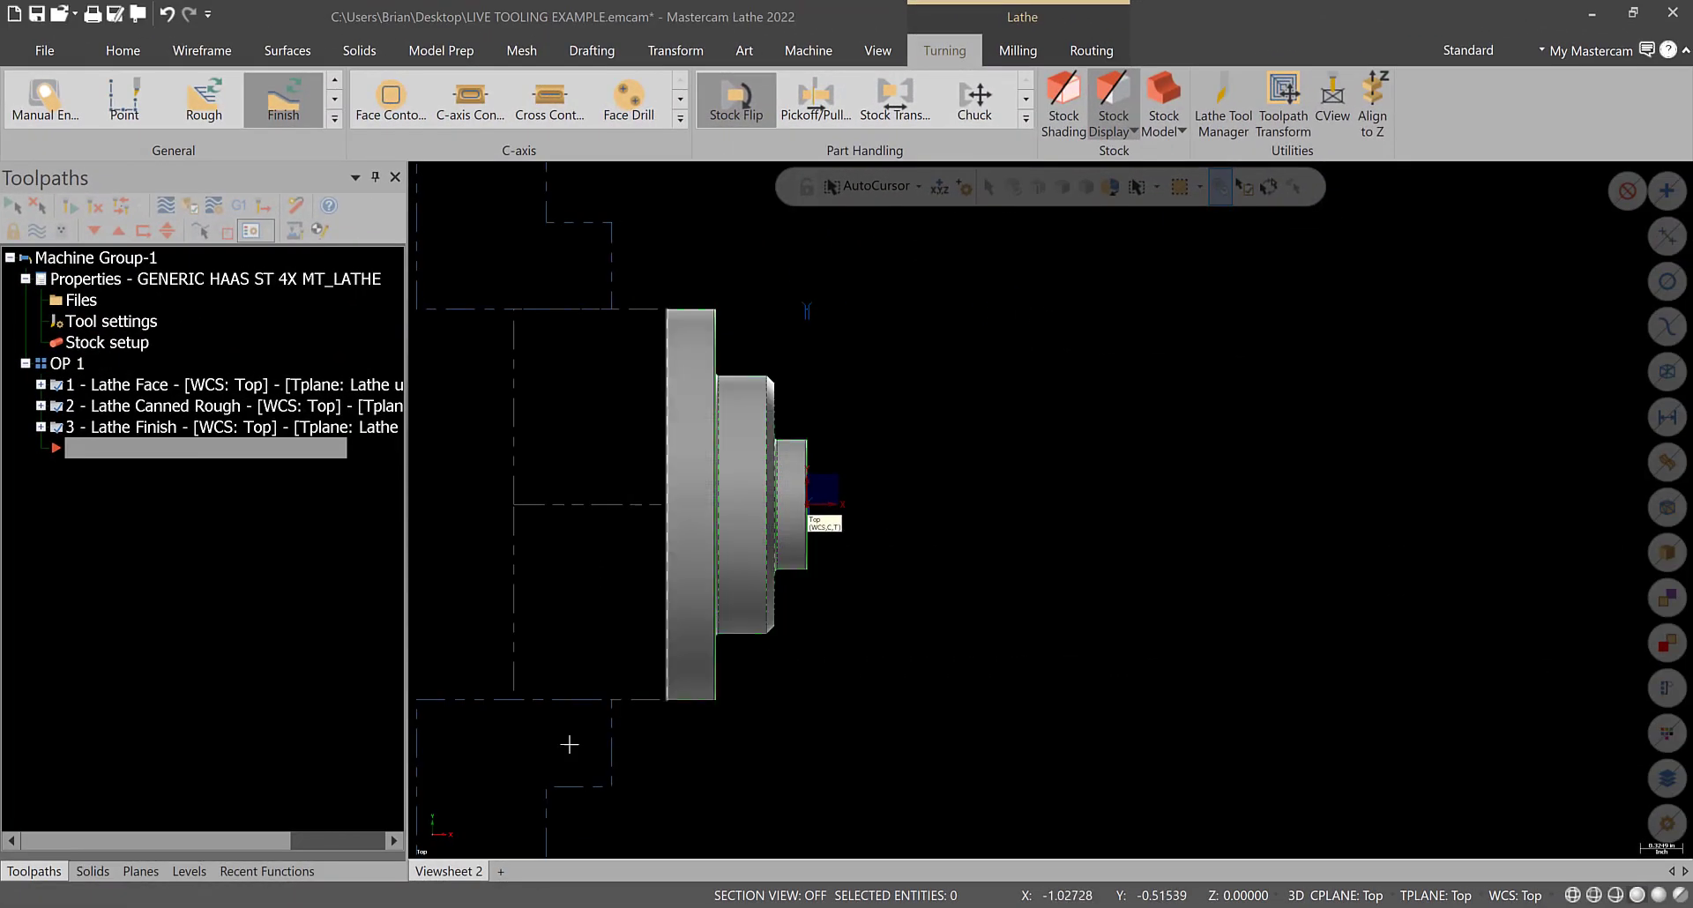
# - Save a bookmark of the current viewsheet and rename the viewsheet OP 1
pyautogui.rightClick(470, 879)
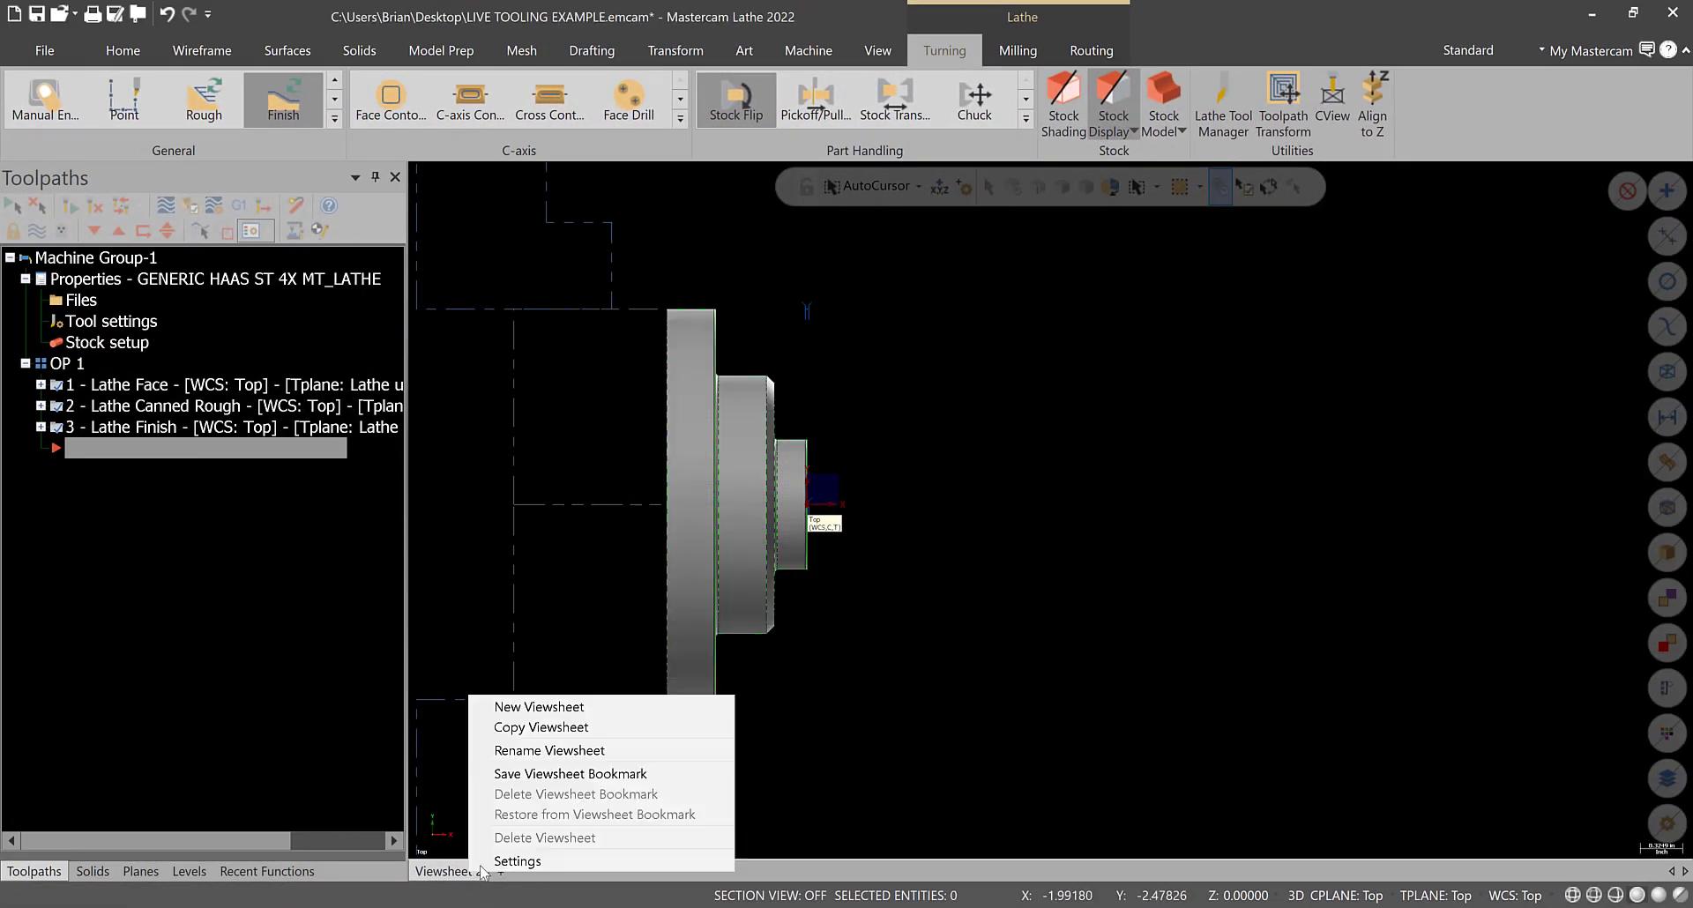
pyautogui.click(530, 774)
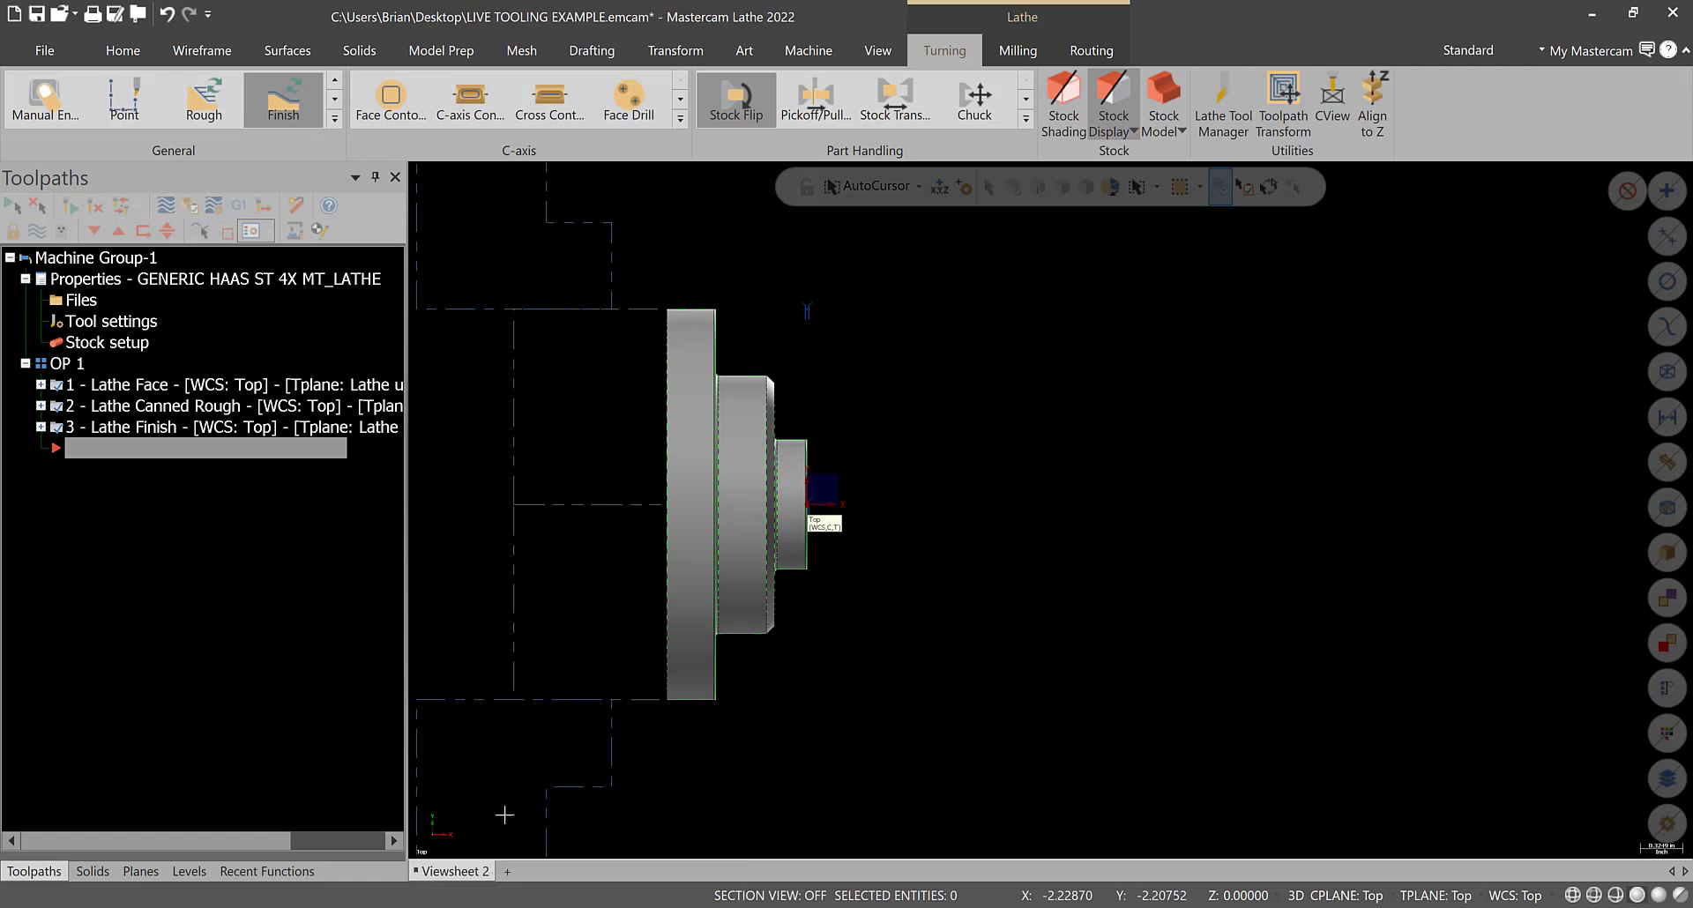
pyautogui.rightClick(454, 871)
pyautogui.click(552, 753)
pyautogui.write('OP 1')
pyautogui.press('Return')
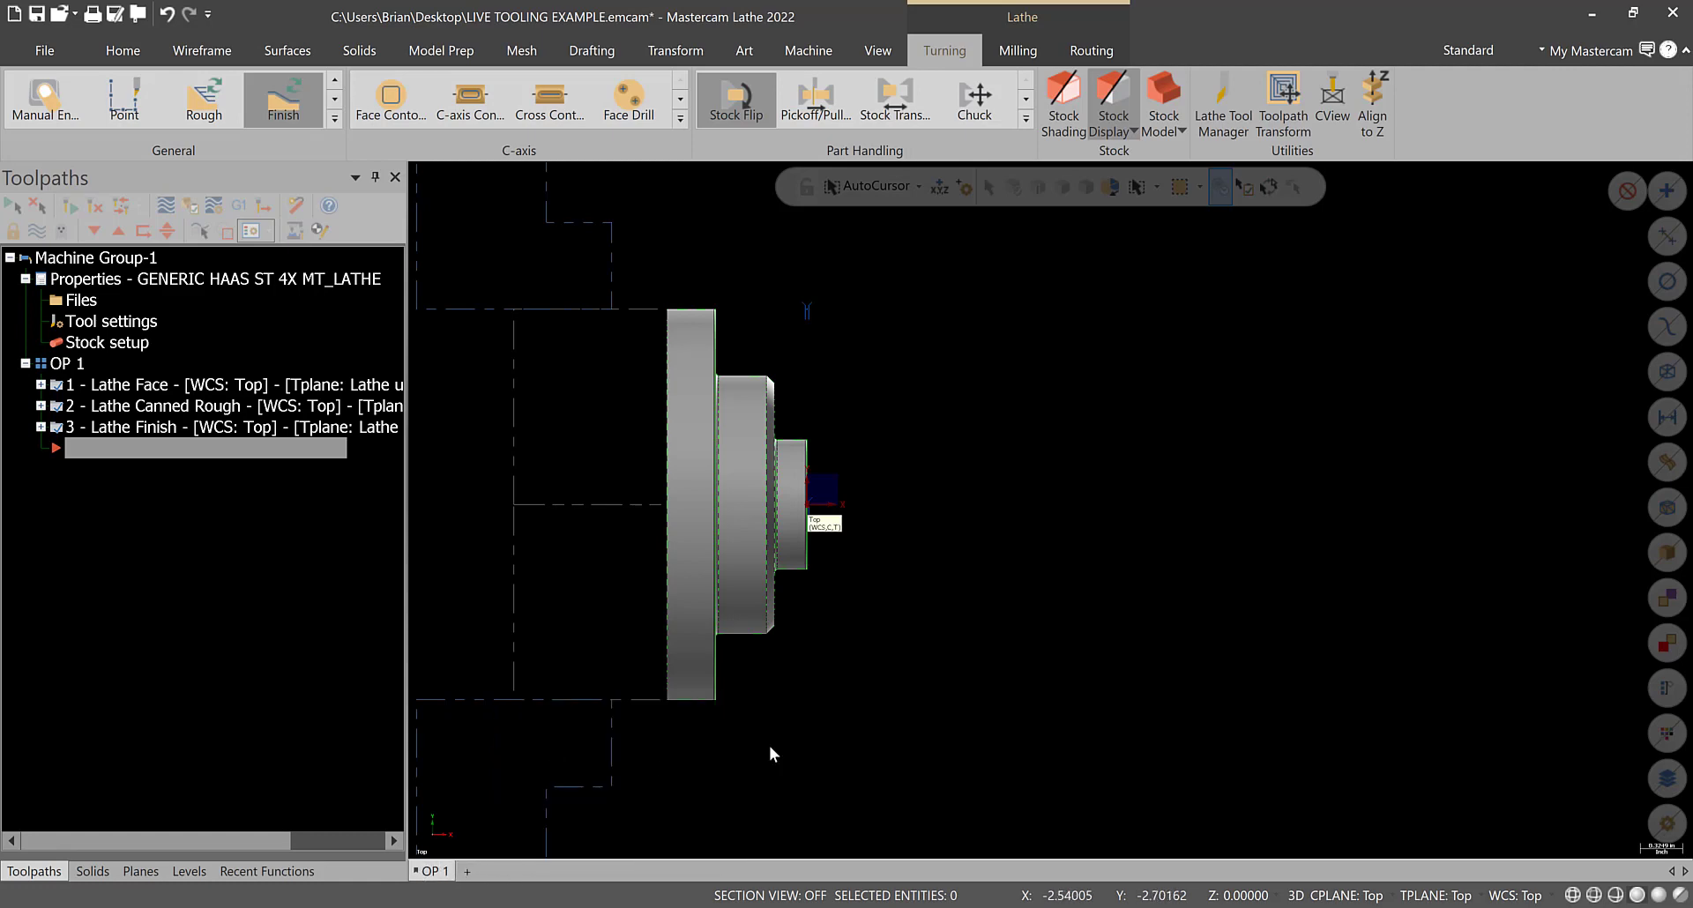
# - Rename level 1, Chamfer1, as PART OP 1
pyautogui.click(196, 872)
pyautogui.doubleClick(188, 246)
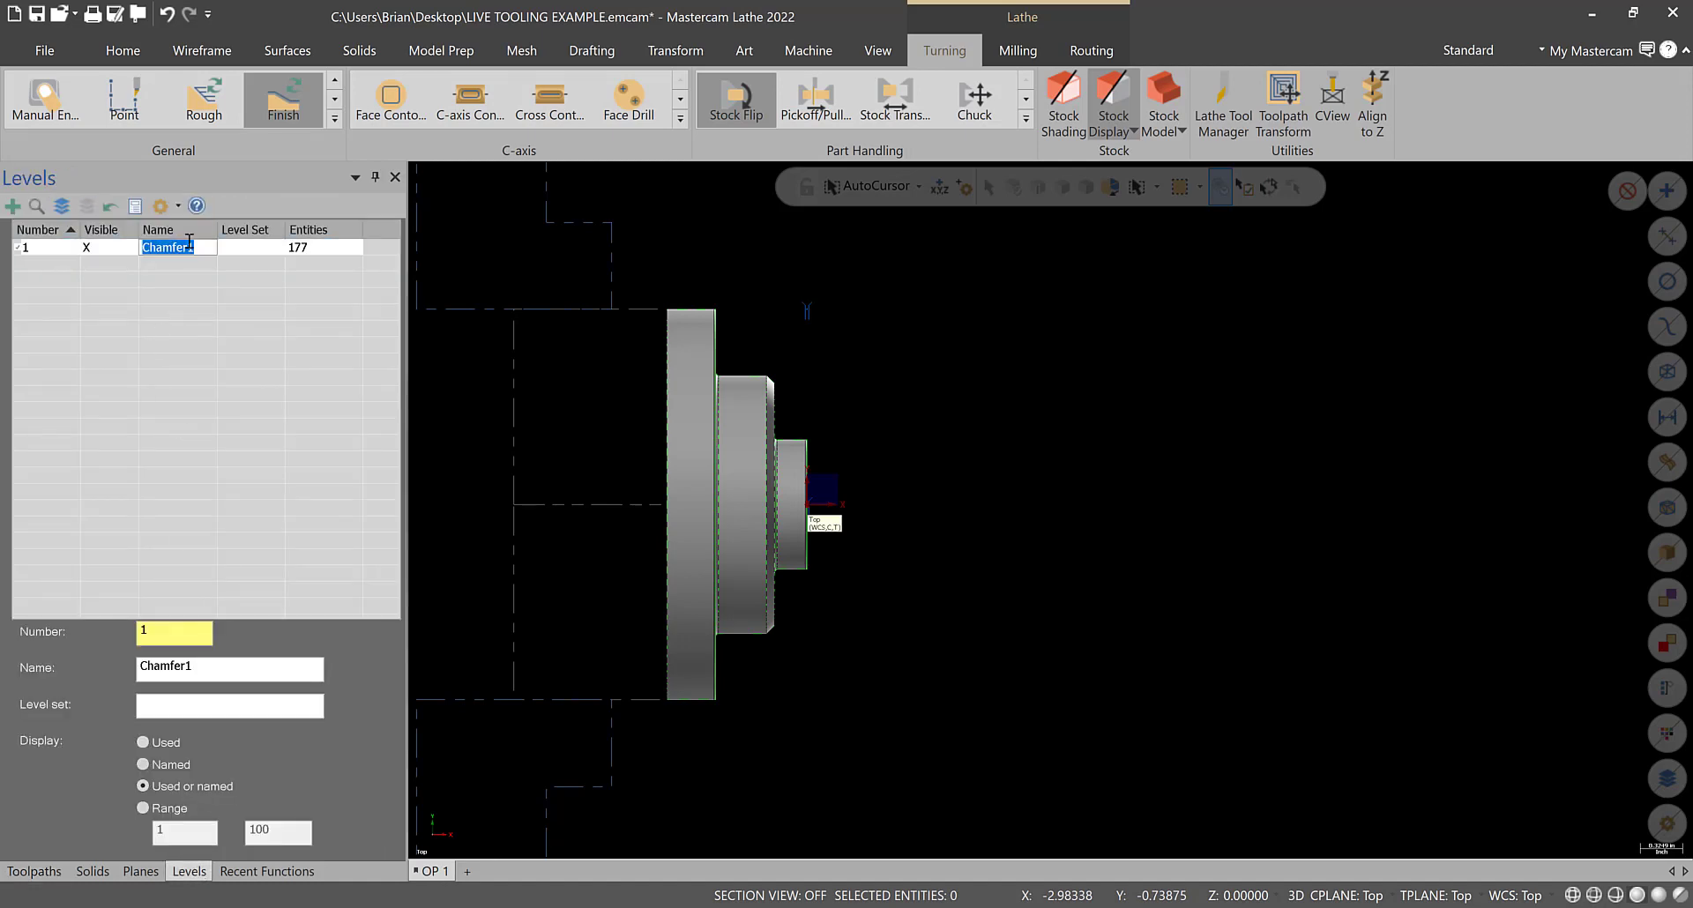
pyautogui.write('PART OP 1')
pyautogui.press('Return')
# - Add a new toolpath group named STOCK FLIP to Machine Group-1
pyautogui.click(36, 871)
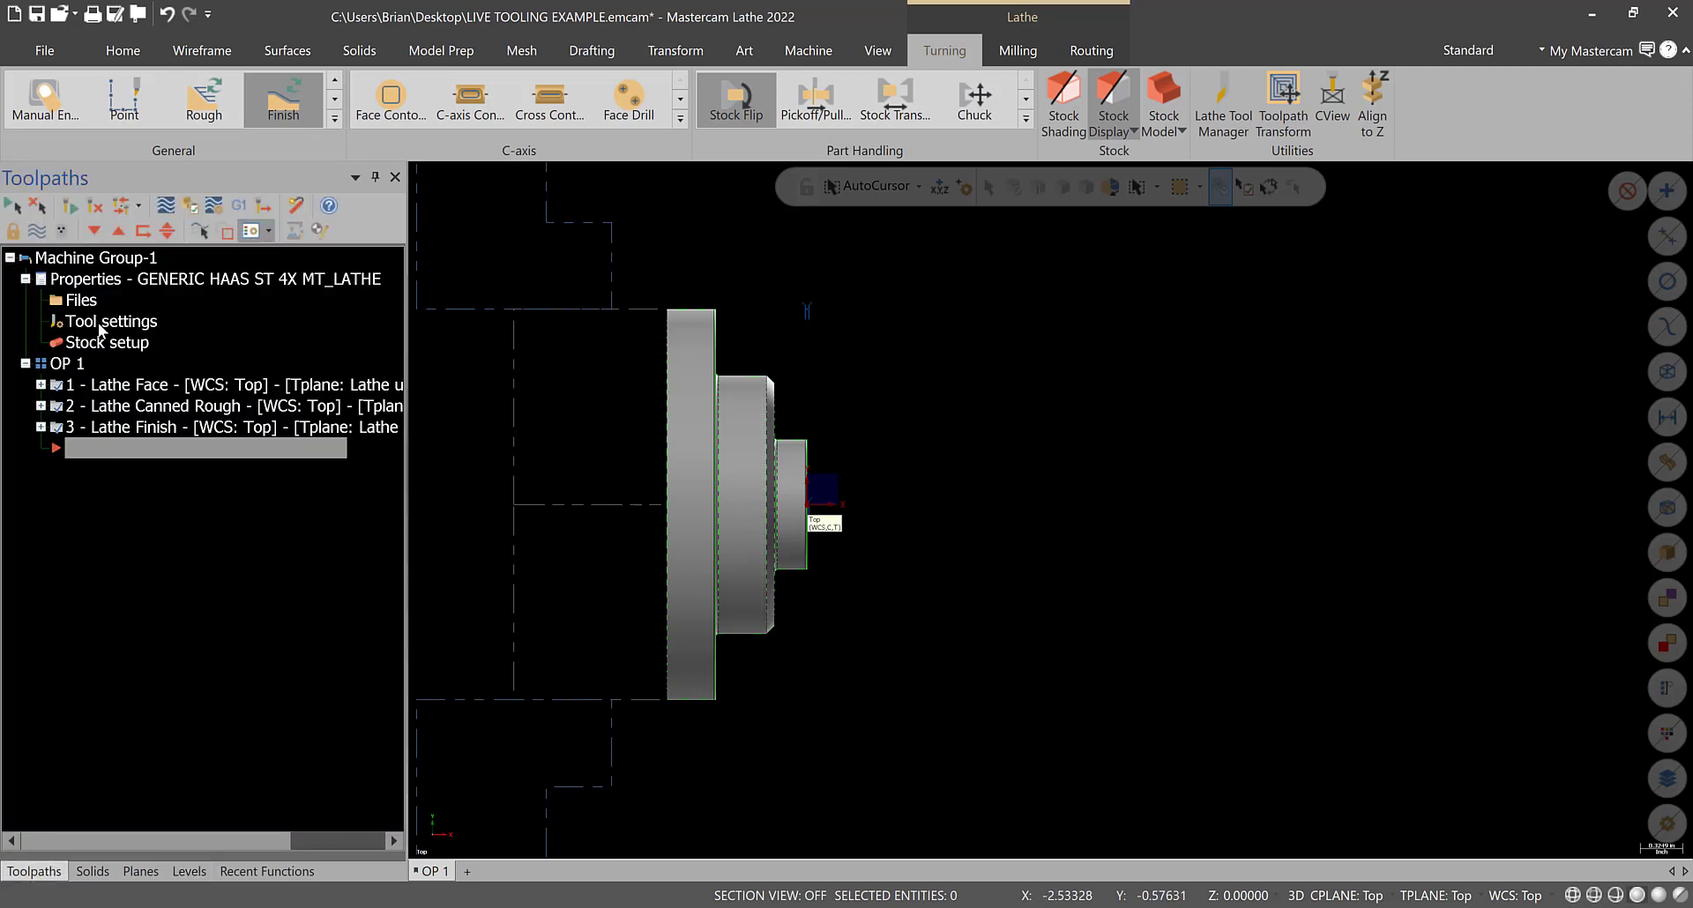
pyautogui.rightClick(115, 265)
pyautogui.moveTo(151, 376)
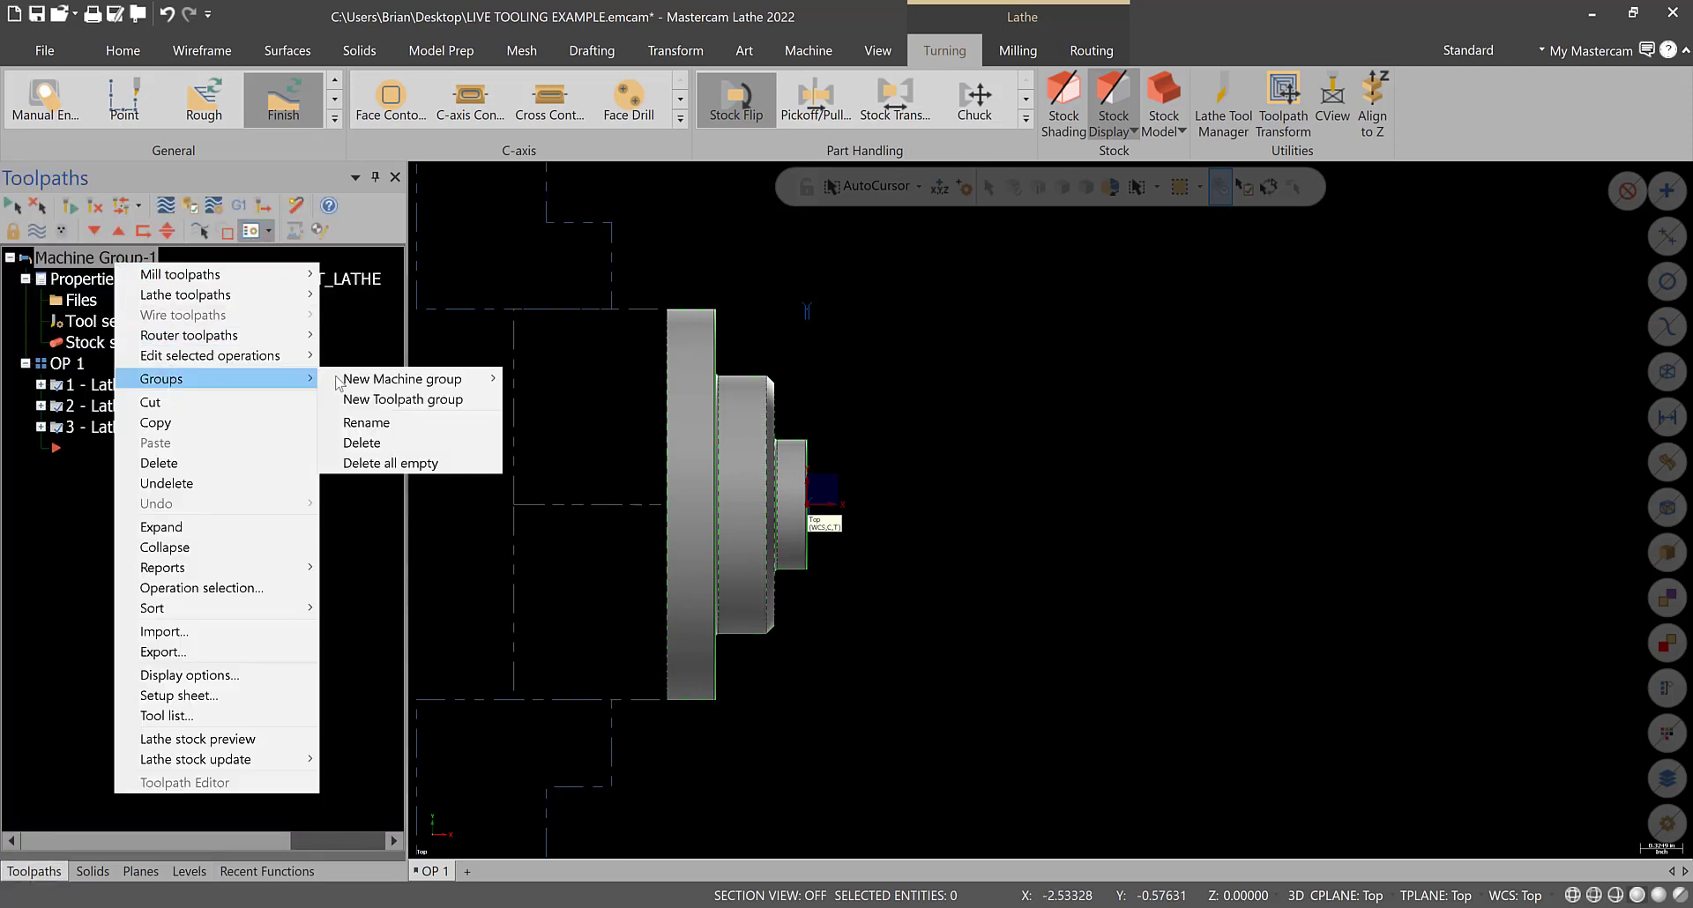
pyautogui.click(377, 402)
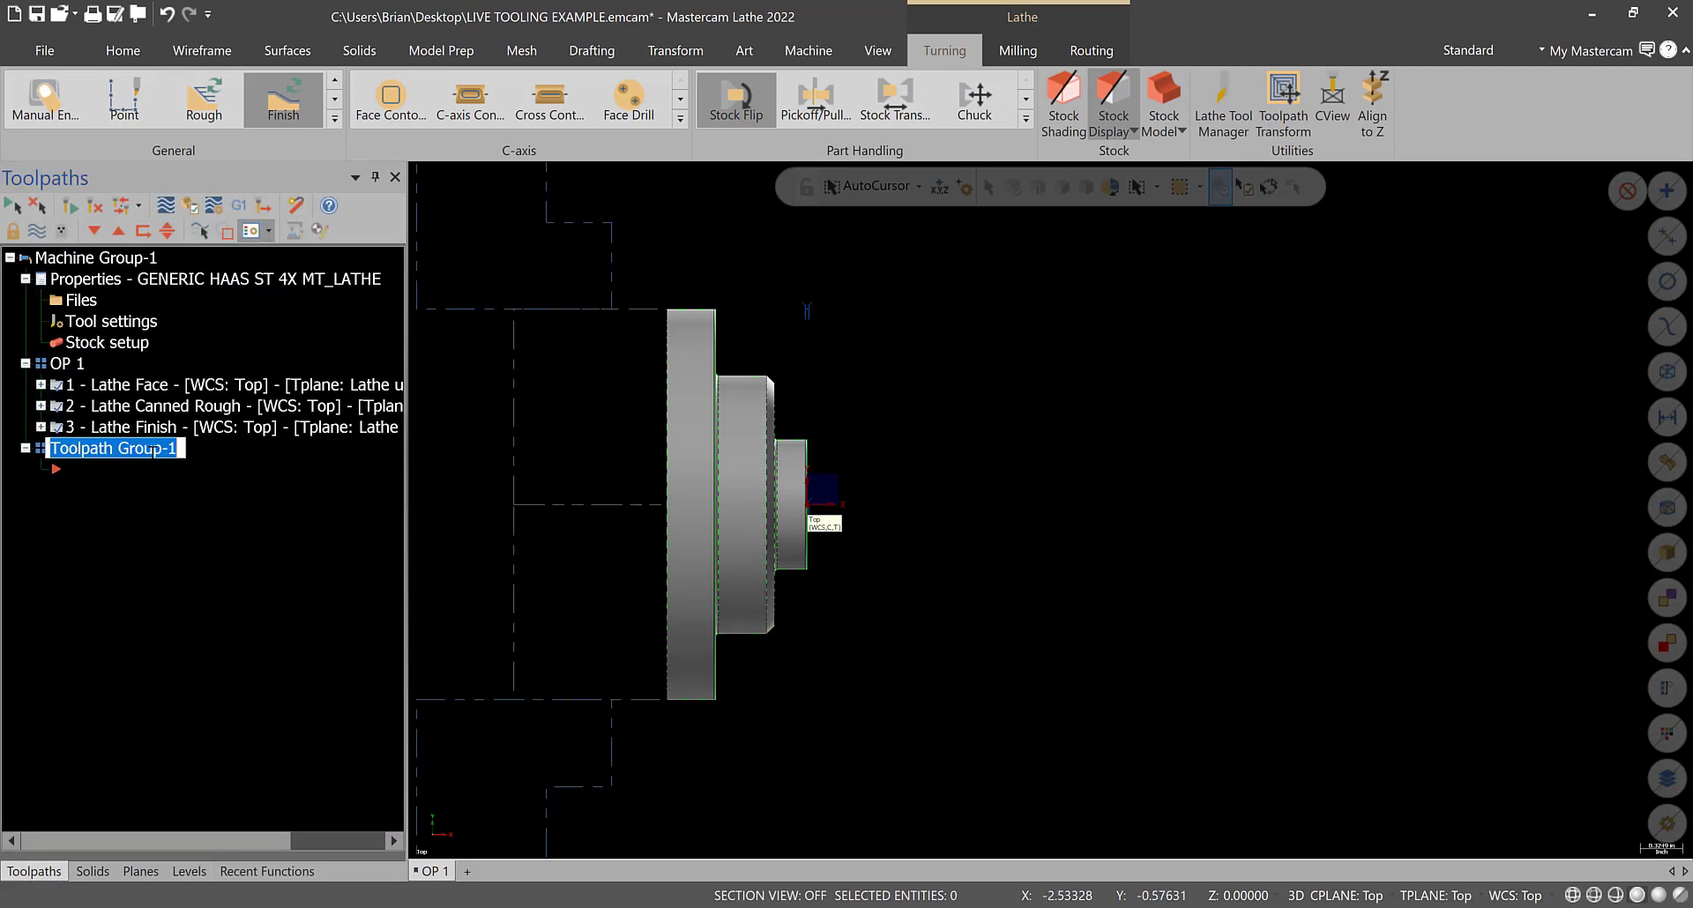
pyautogui.write('STOCK FLIP')
pyautogui.press('Return')
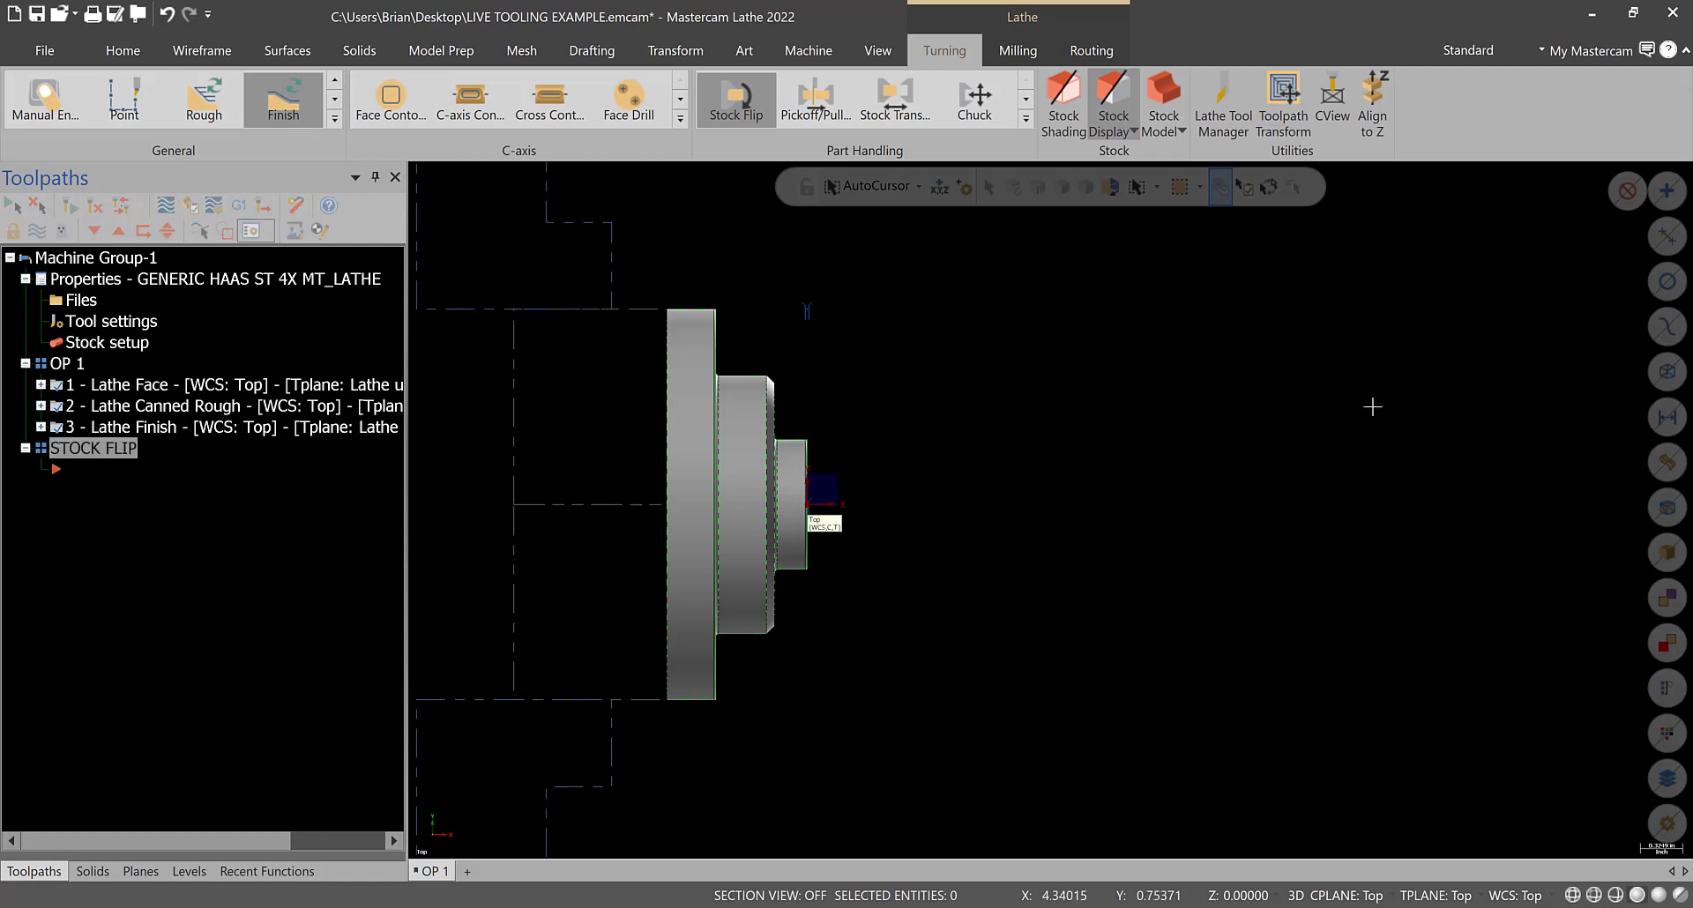
# - Start a Lathe Stock Flip, select the whole part as geometry to transfer, and pick its back face for transferred position Z -1.075
pyautogui.click(742, 104)
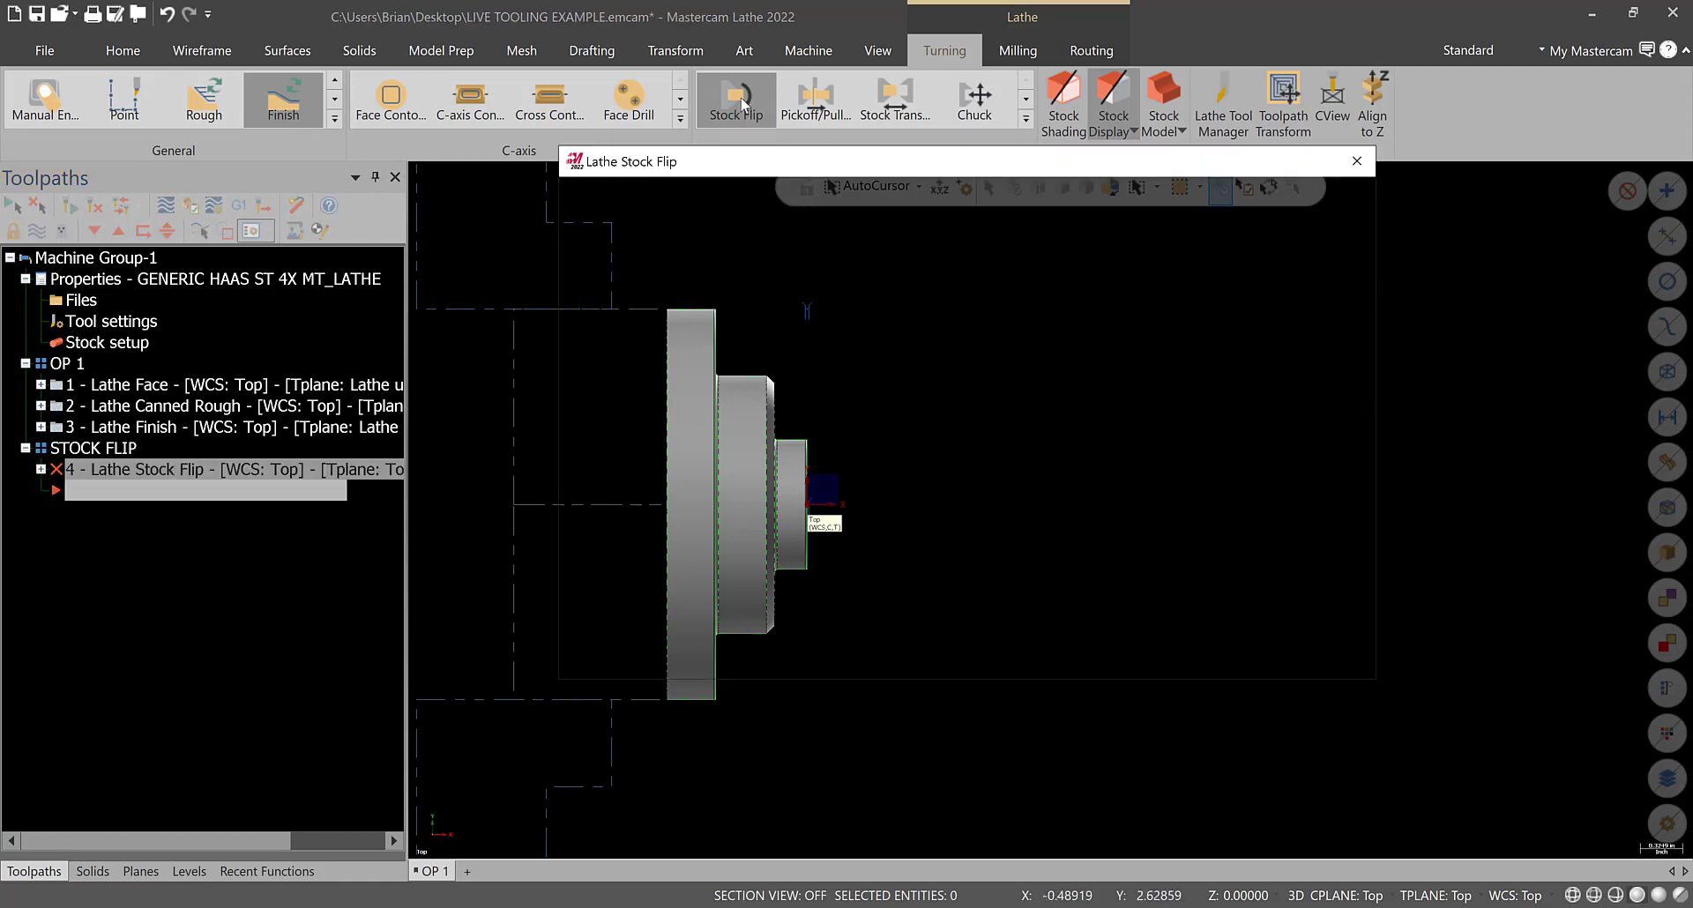
pyautogui.click(919, 275)
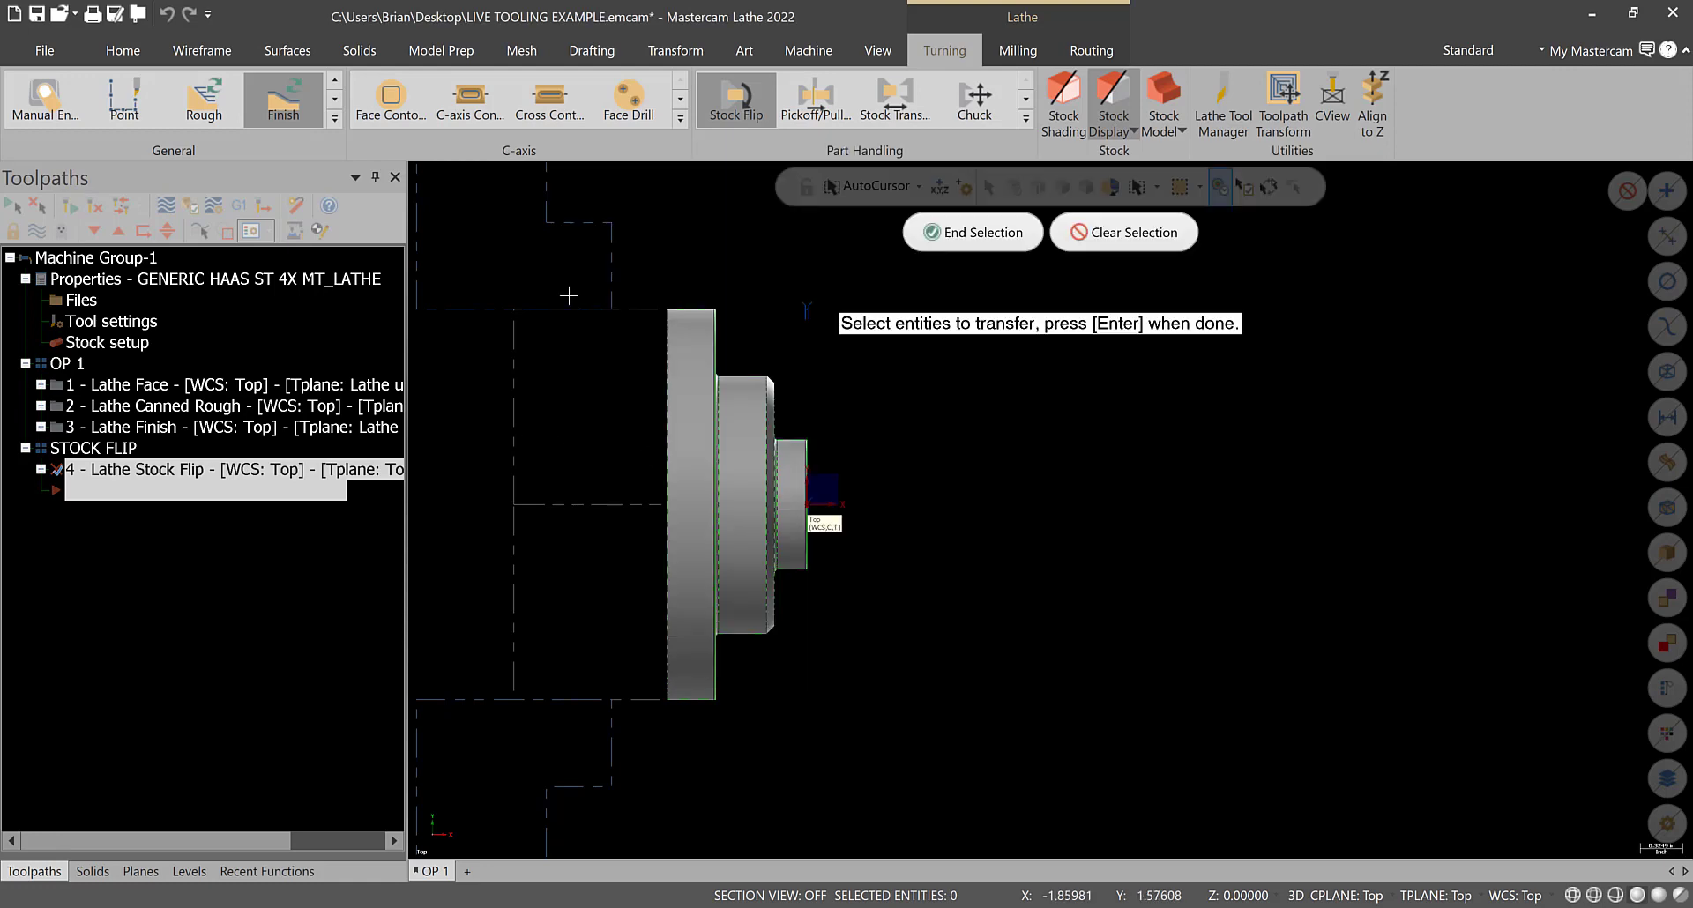
pyautogui.moveTo(600, 248); pyautogui.dragTo(886, 780)
pyautogui.press('Return')
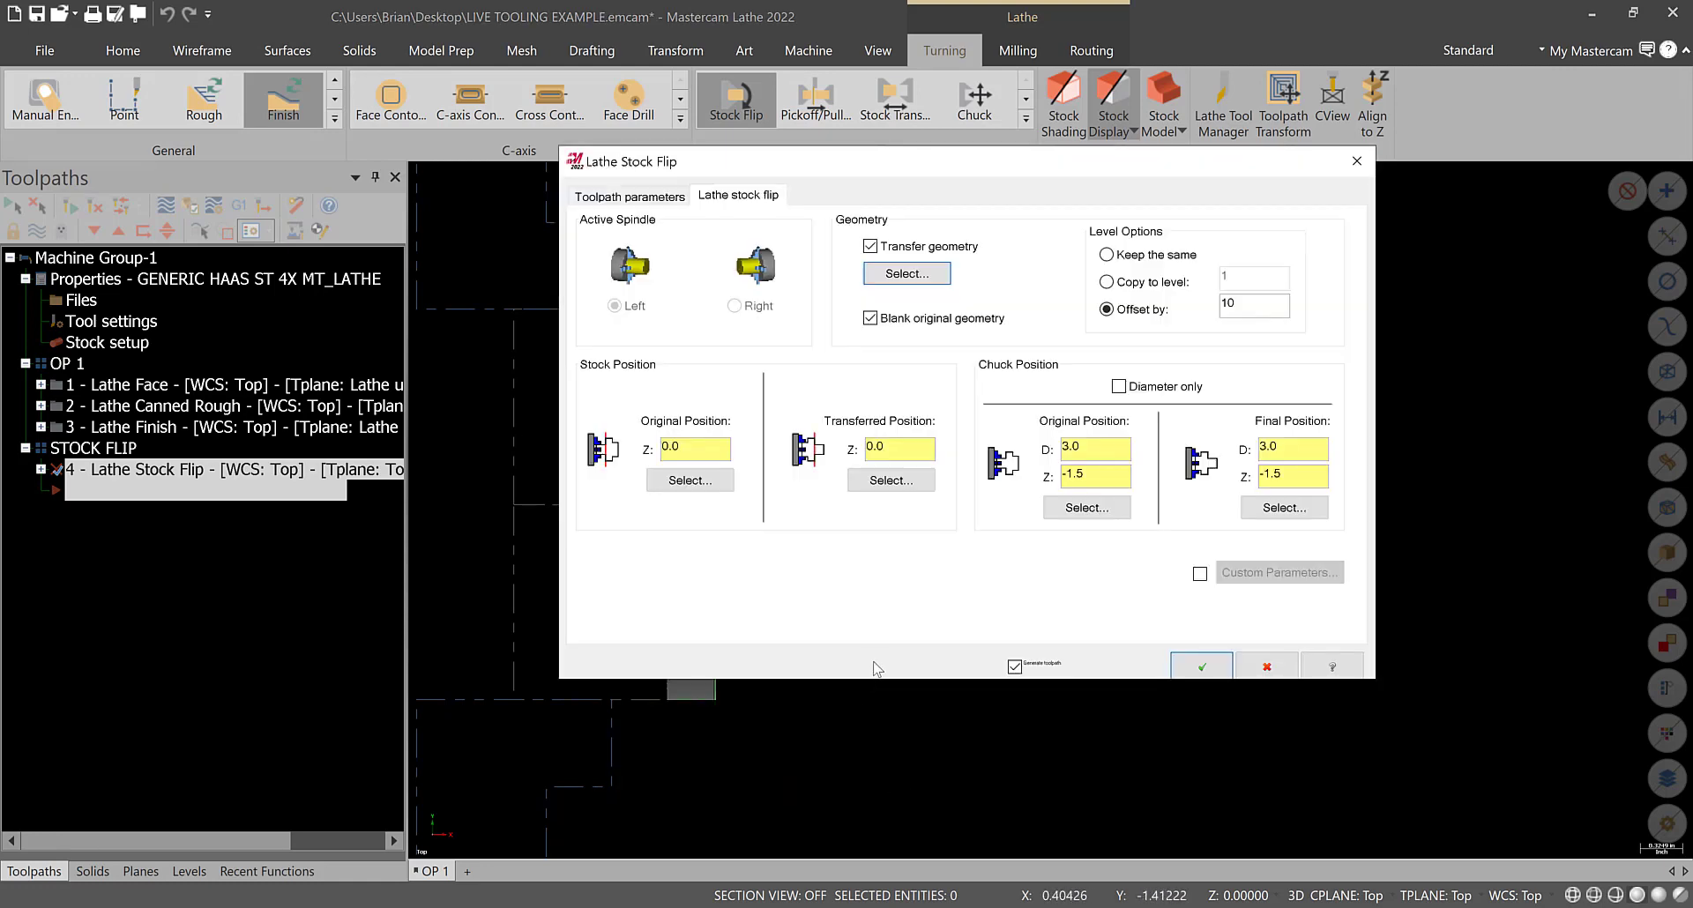
pyautogui.click(871, 481)
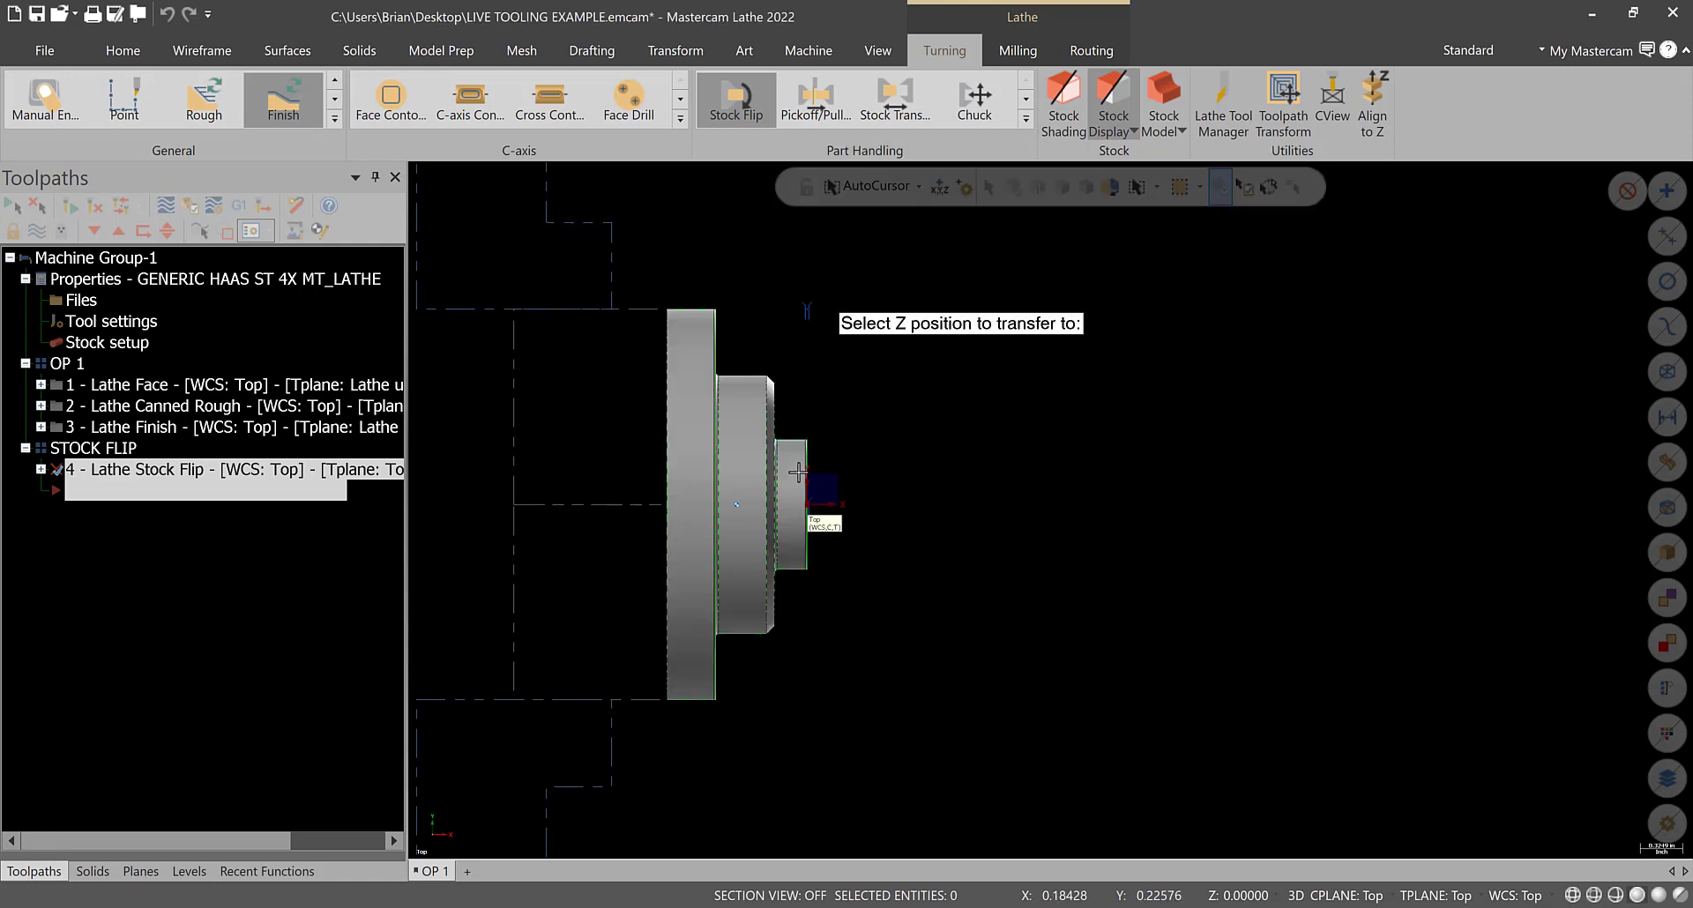
pyautogui.click(665, 506)
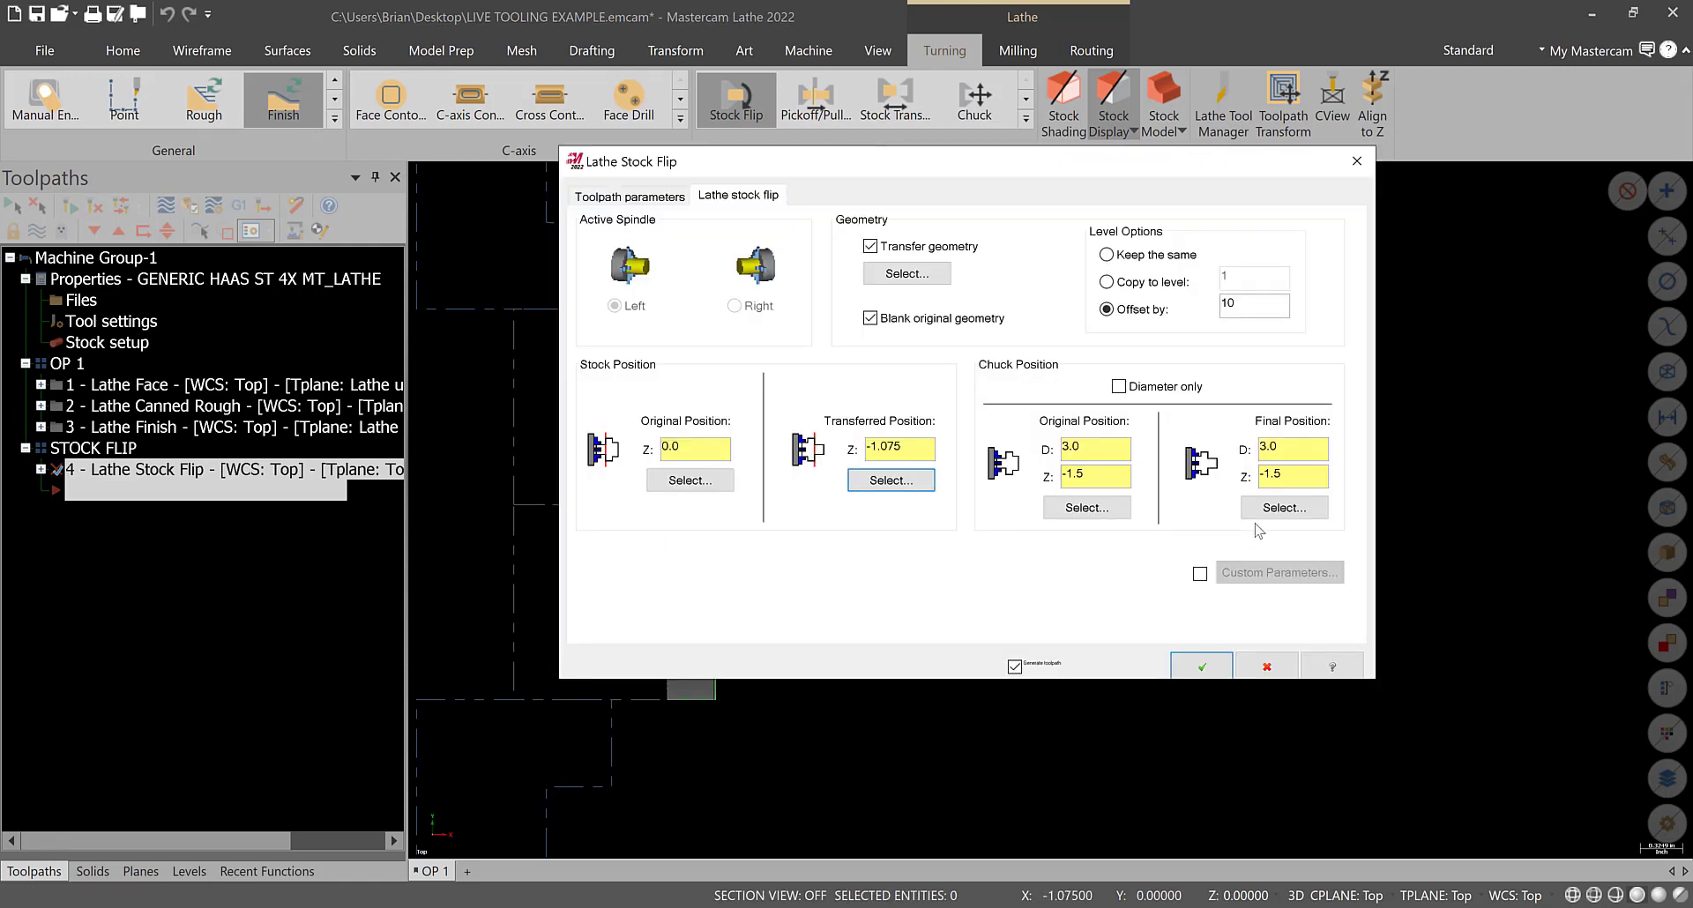
# - Set the final chuck position to the flange shoulder at Z -0.375 with diameter 1.98, and generate the stock flip
pyautogui.click(1278, 509)
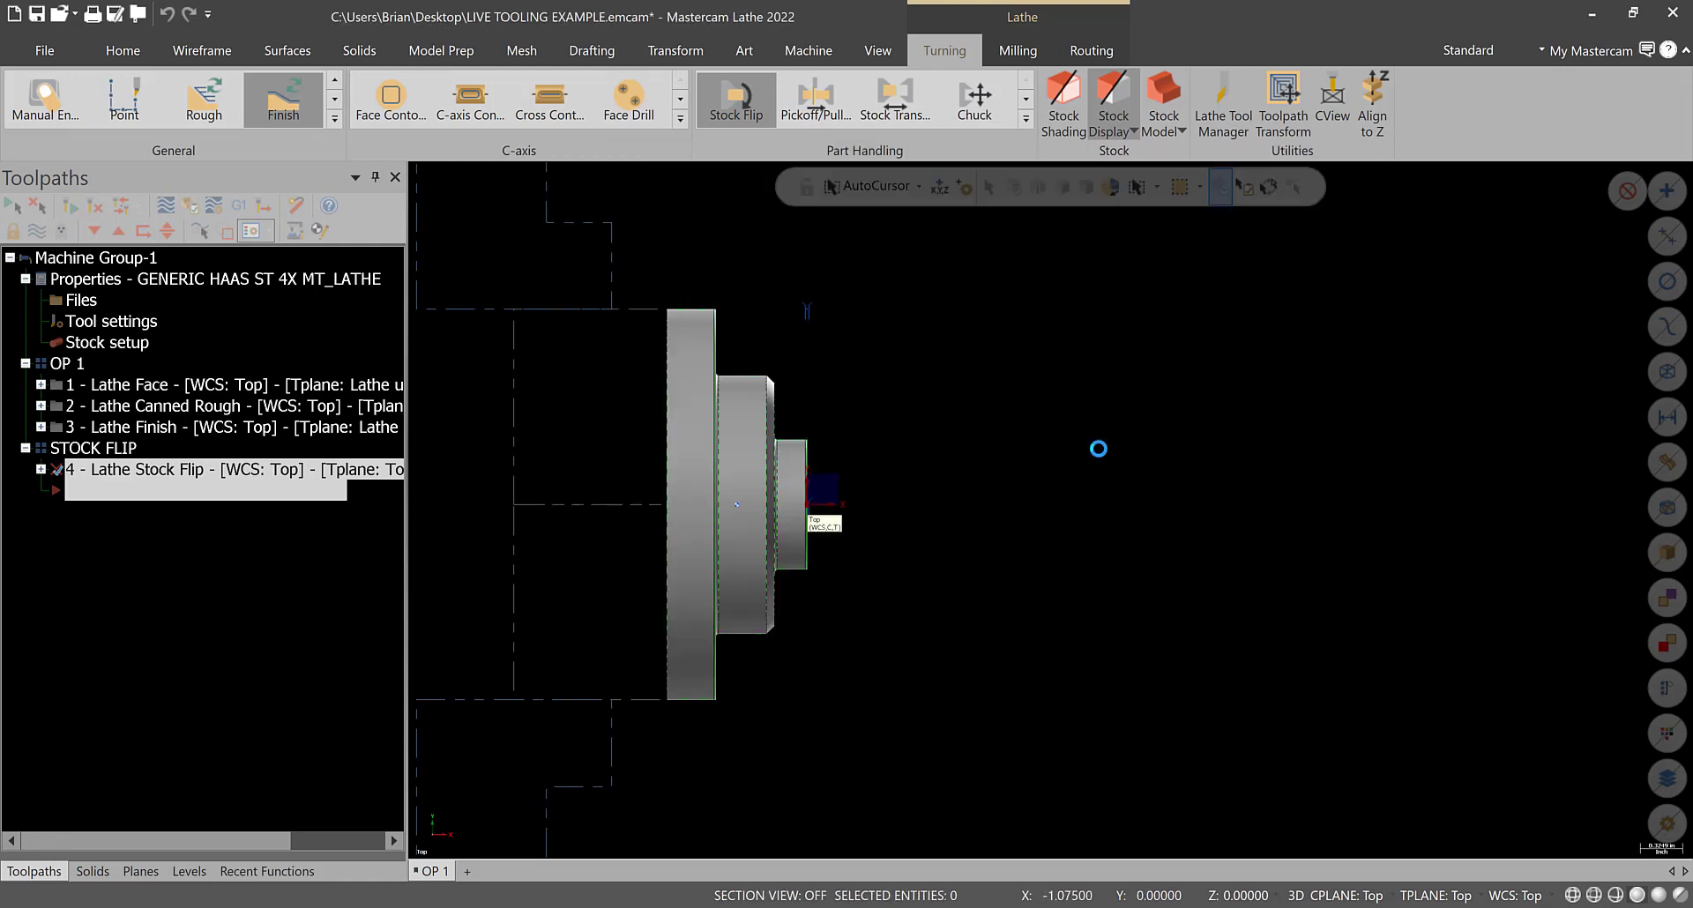
pyautogui.click(758, 341)
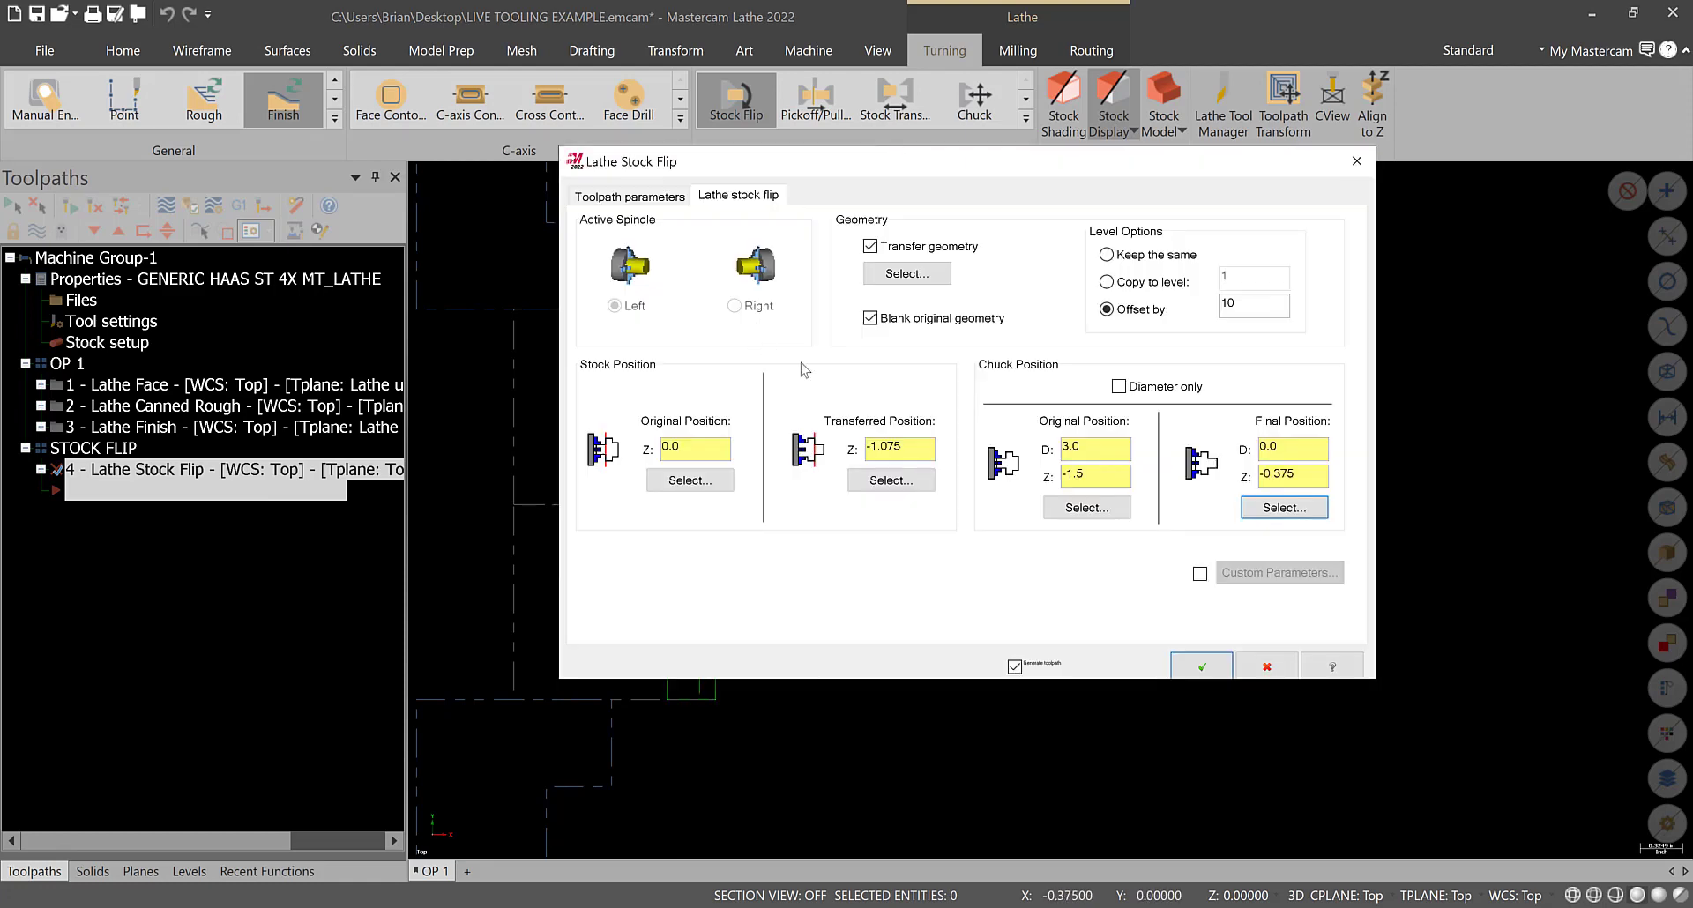
pyautogui.moveTo(1283, 449); pyautogui.dragTo(1236, 447)
pyautogui.write('1.98')
pyautogui.click(1201, 665)
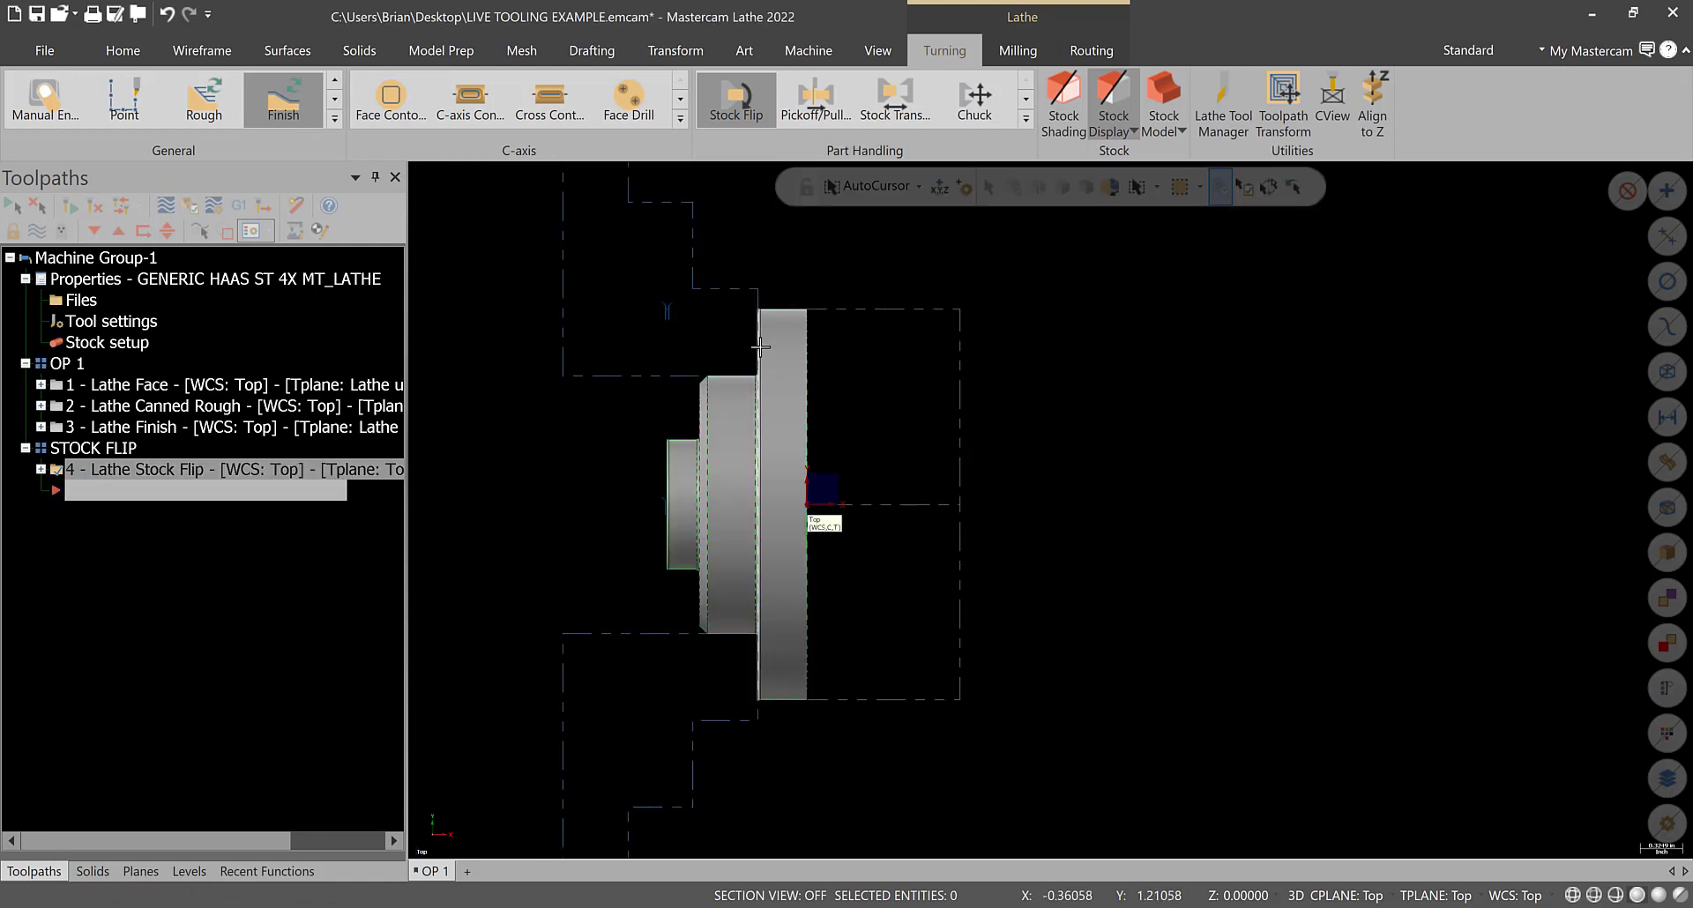
# - Inspect the flipped part in the chuck jaws and try a different final chuck Z position in the stock flip parameters
pyautogui.scroll(-2, 590, 207)
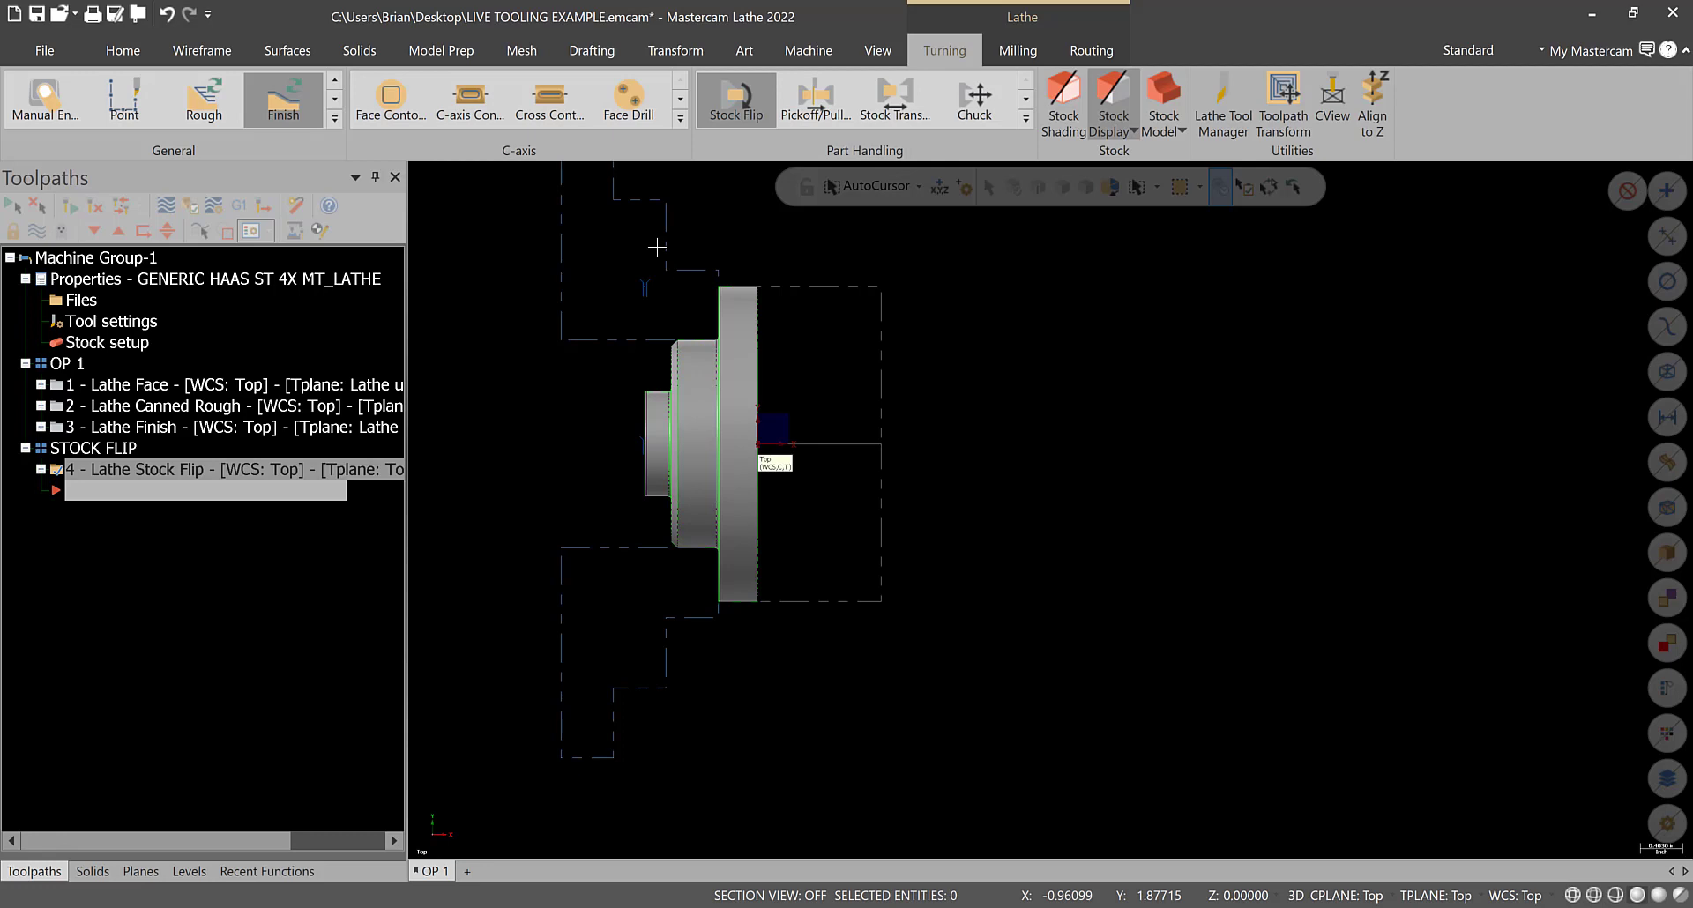
pyautogui.scroll(-4, 657, 247)
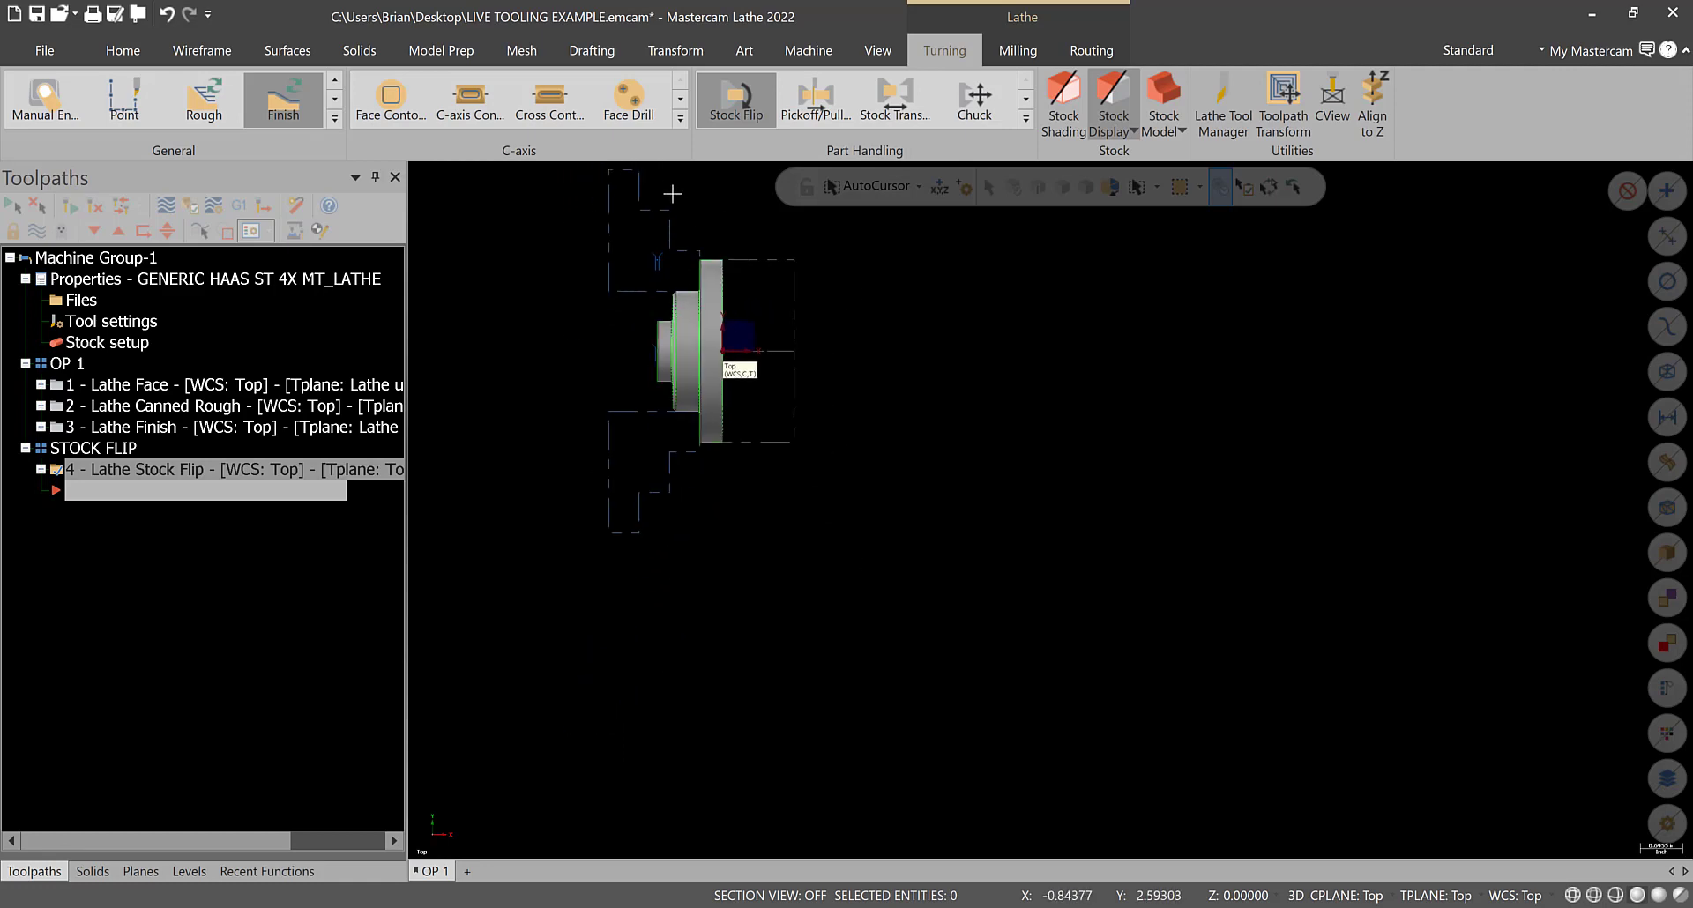
pyautogui.scroll(2, 776, 255)
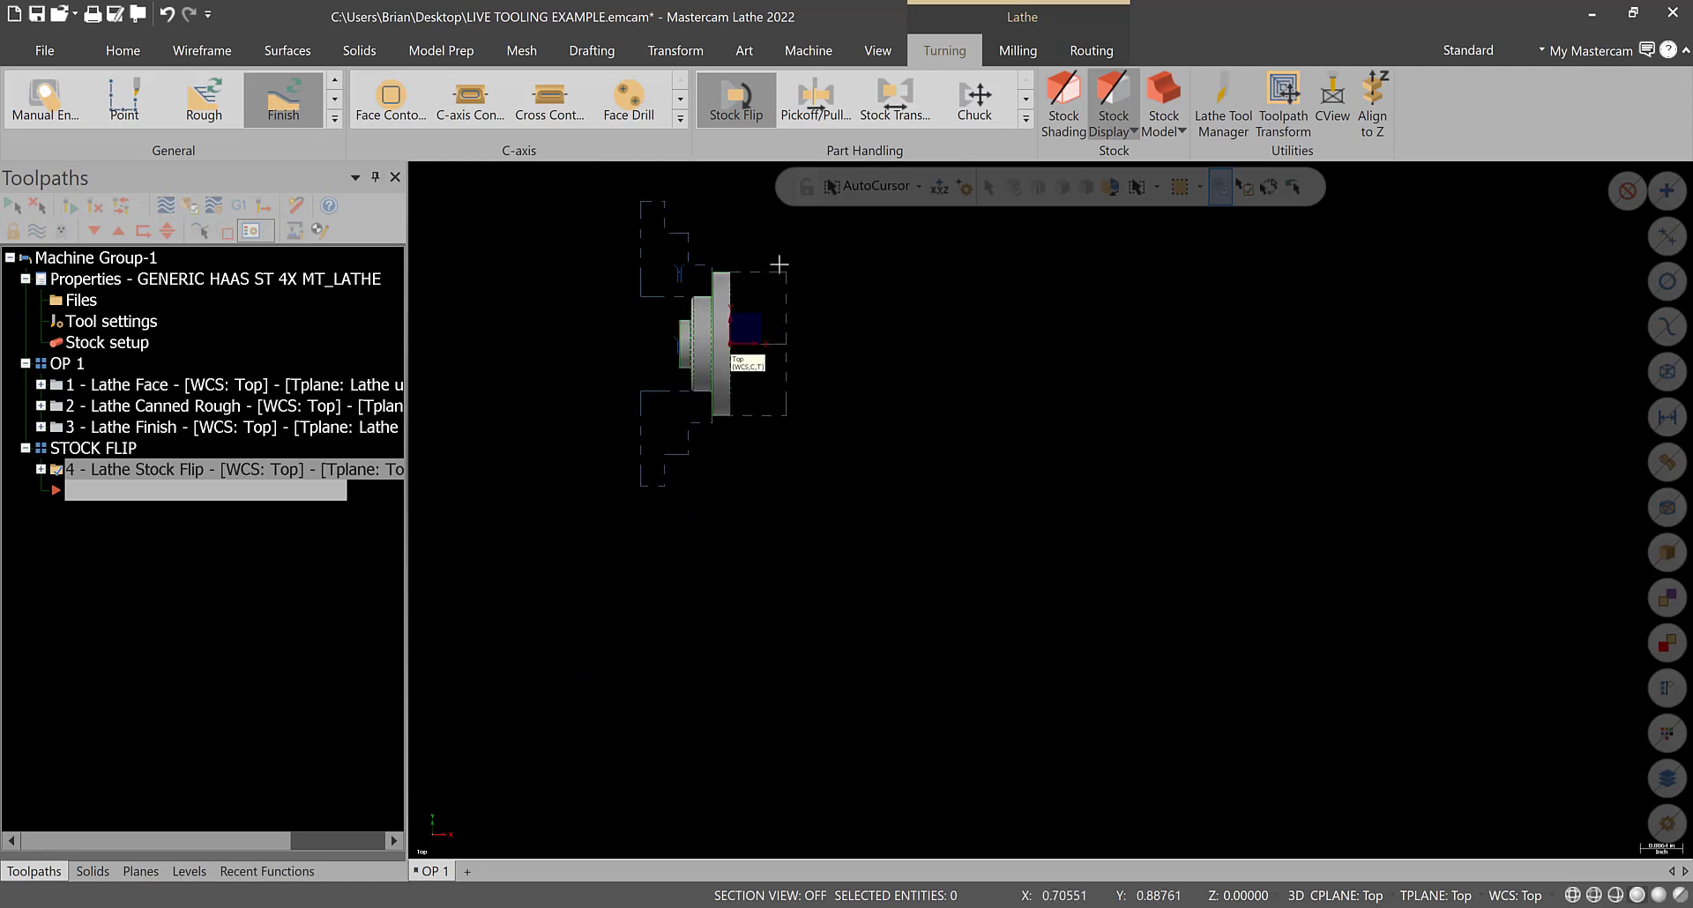
pyautogui.scroll(2, 550, 184)
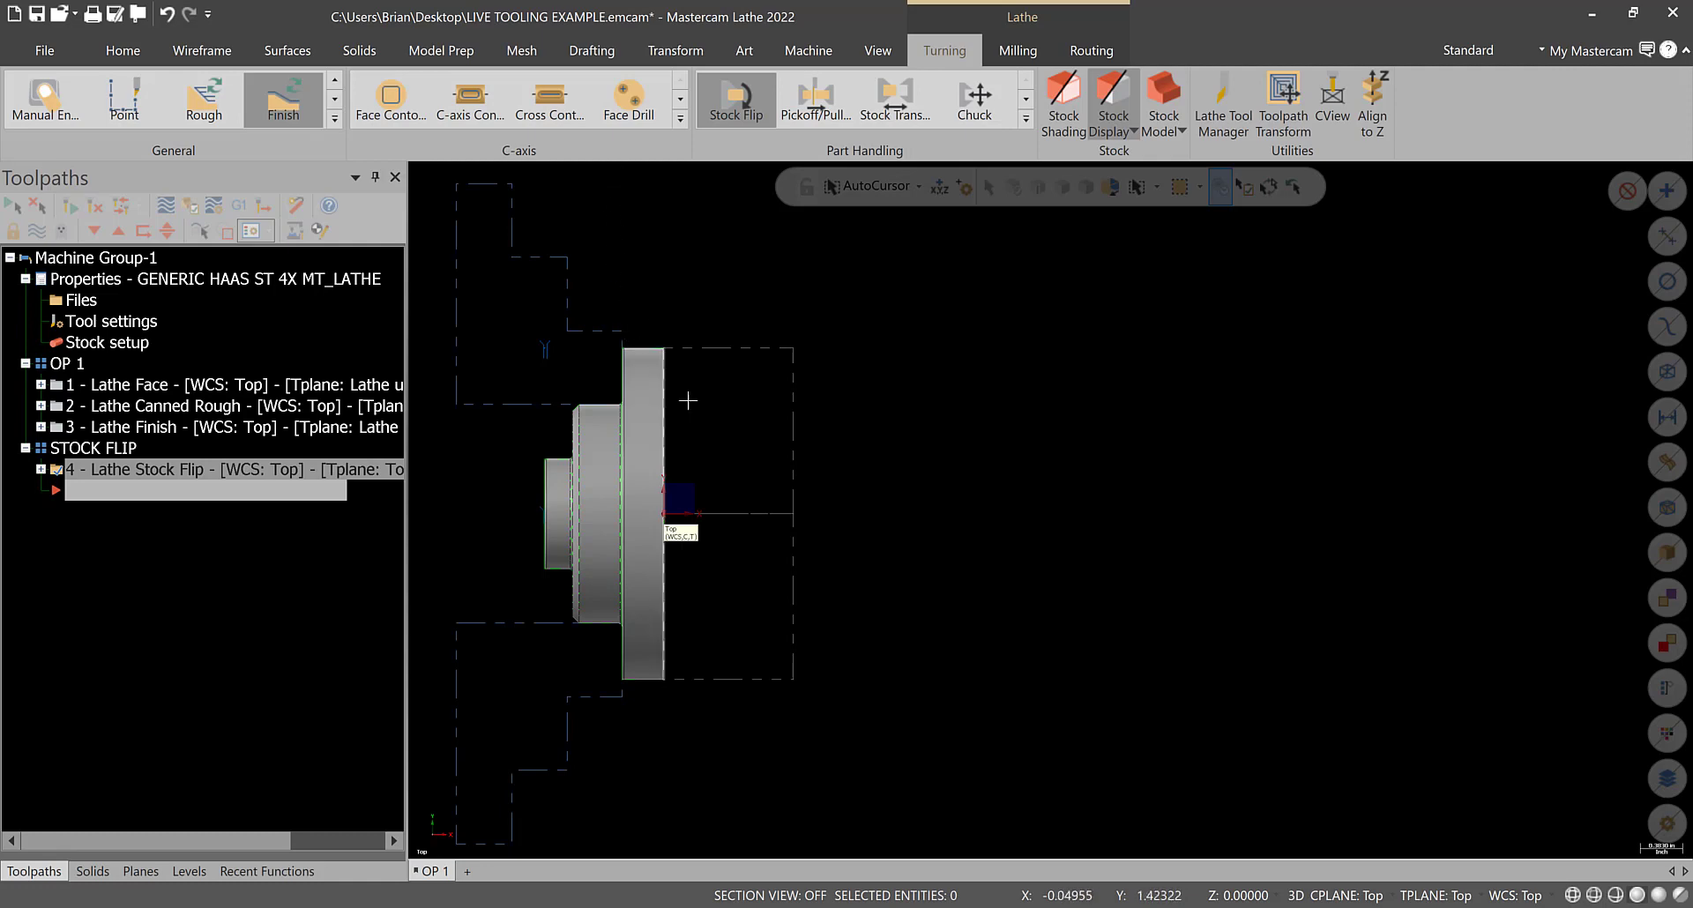
pyautogui.moveTo(611, 409); pyautogui.dragTo(527, 431, button='middle')
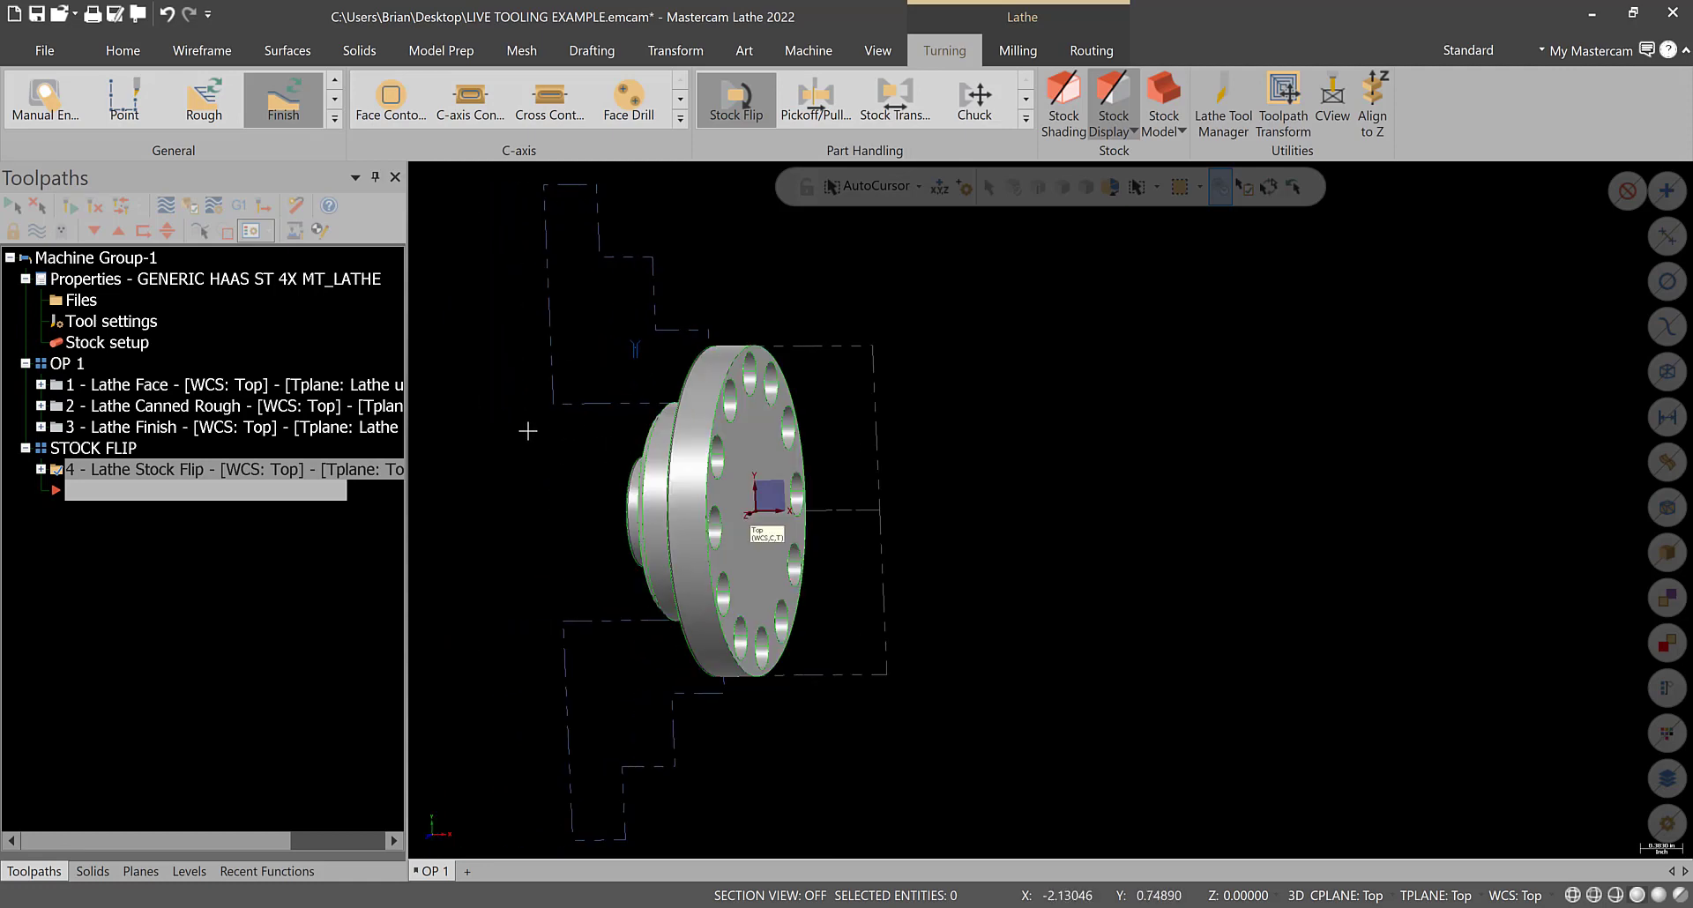
pyautogui.click(41, 469)
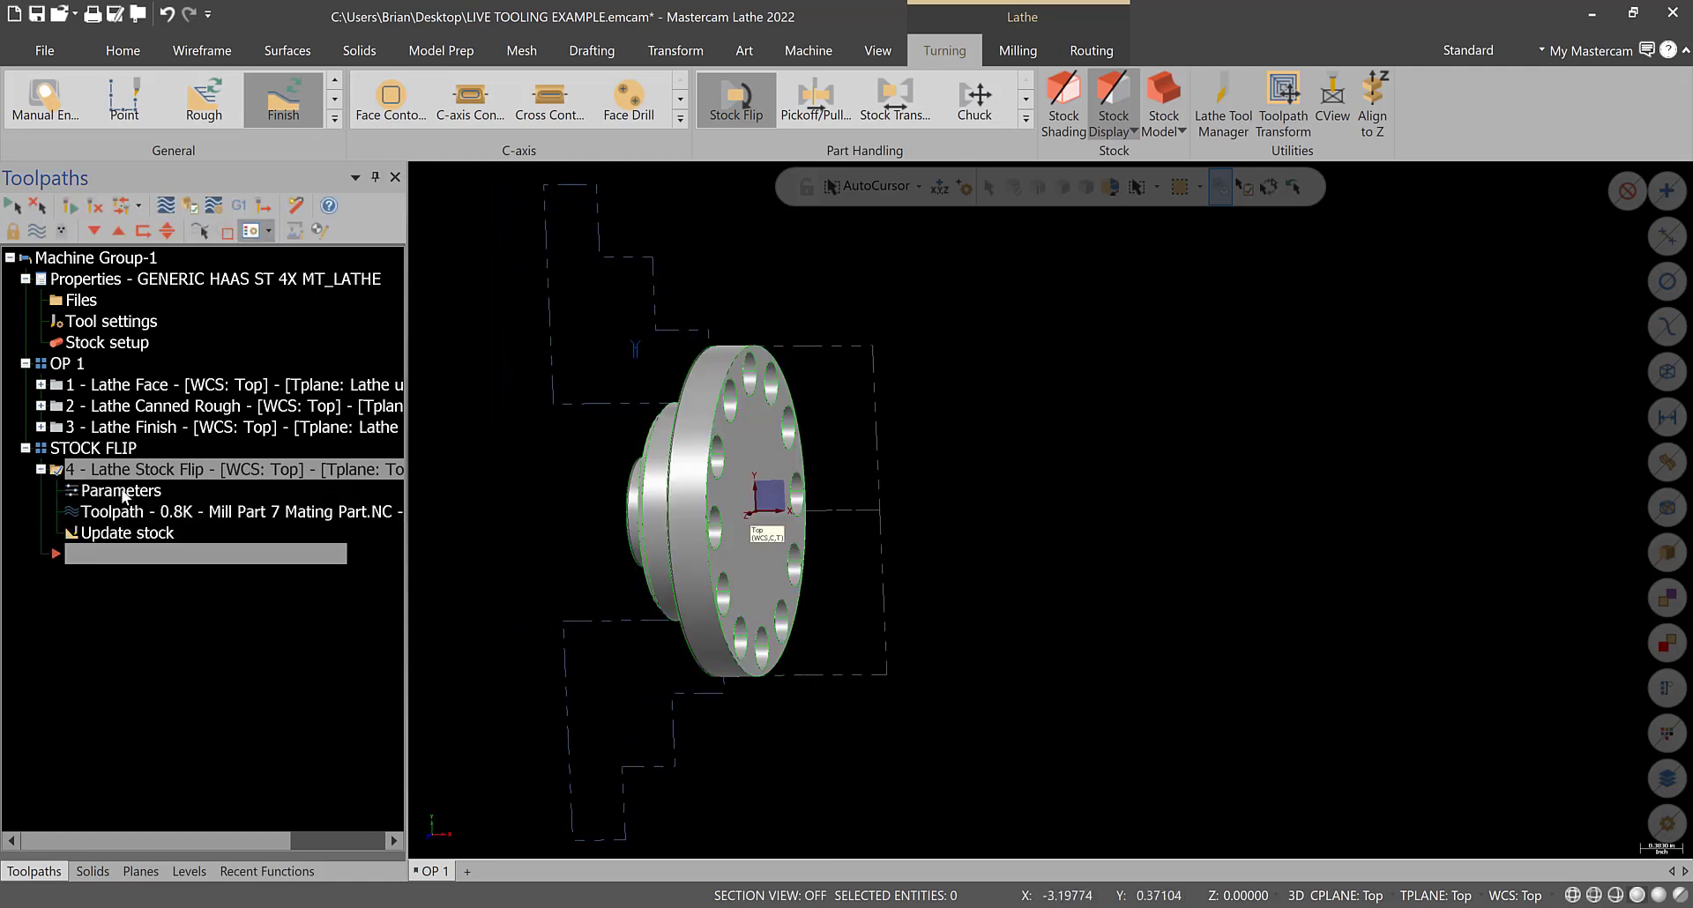
pyautogui.click(120, 490)
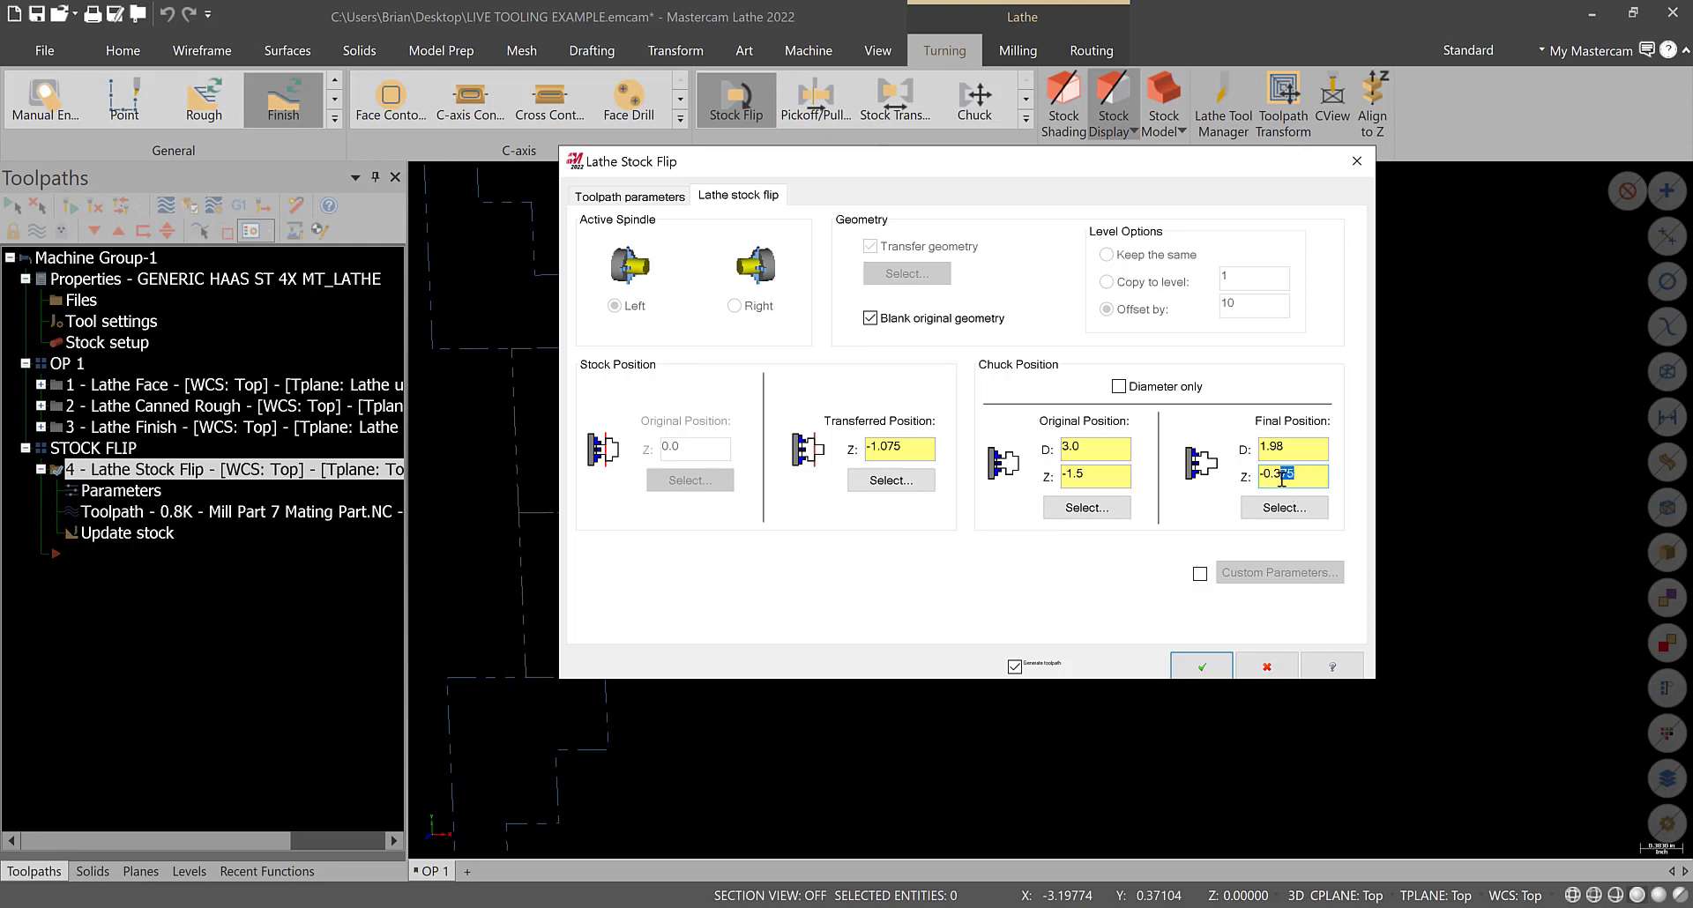
pyautogui.click(1195, 667)
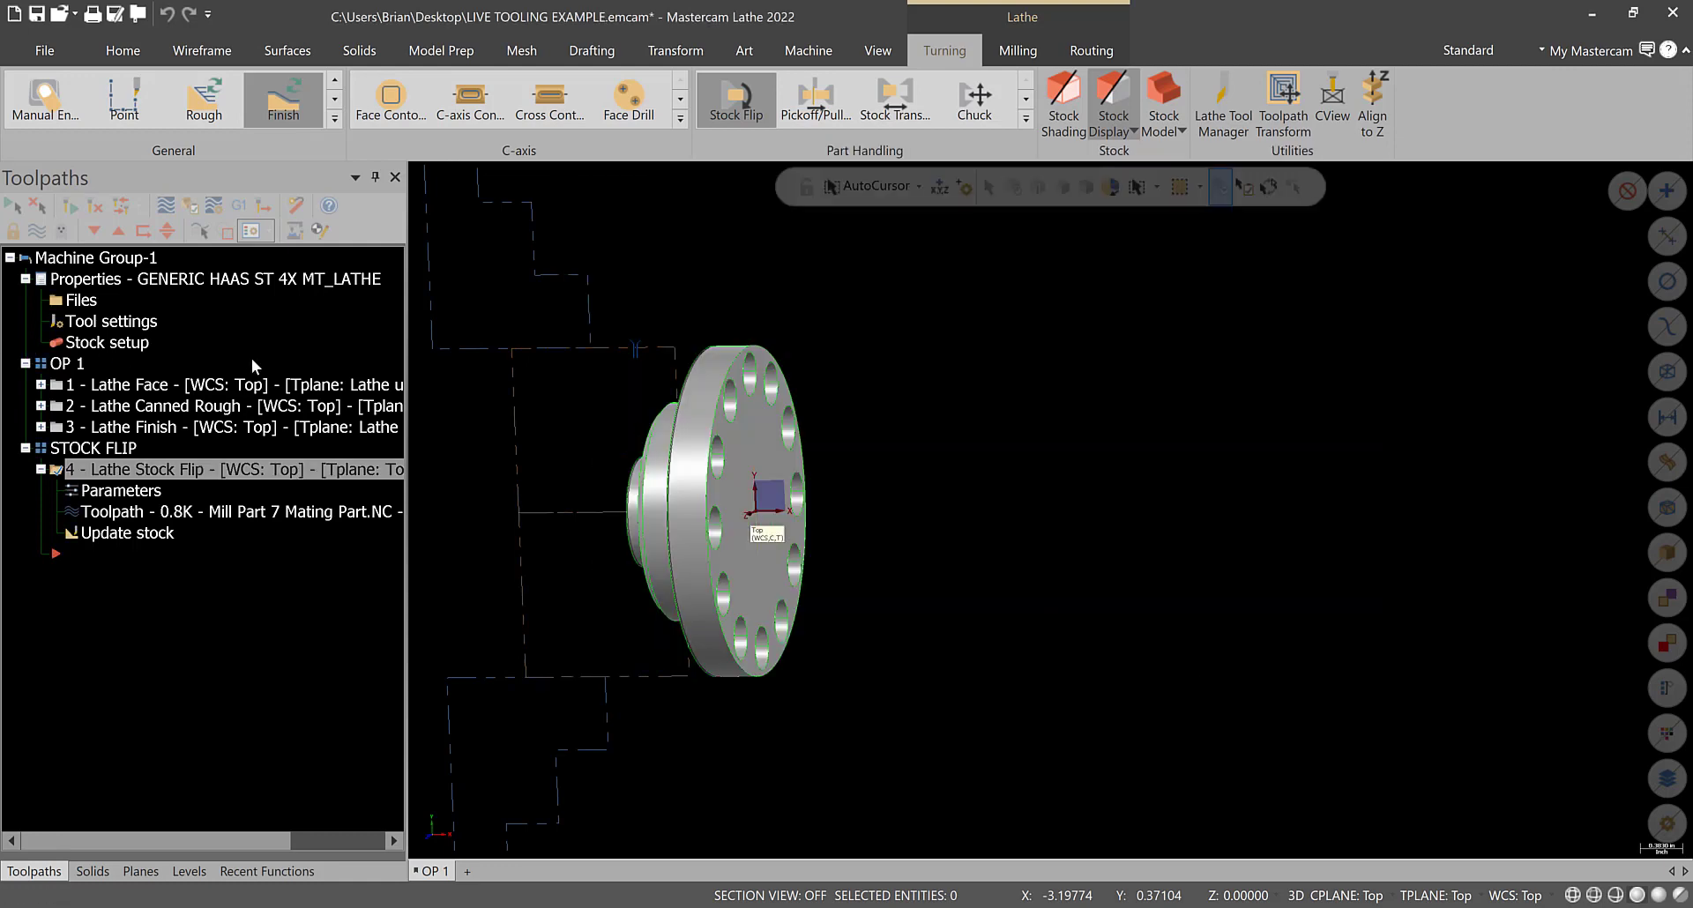
# - Return to the top view and set the stock flip's final chuck Z position to -0.4
pyautogui.rightClick(701, 273)
pyautogui.click(742, 359)
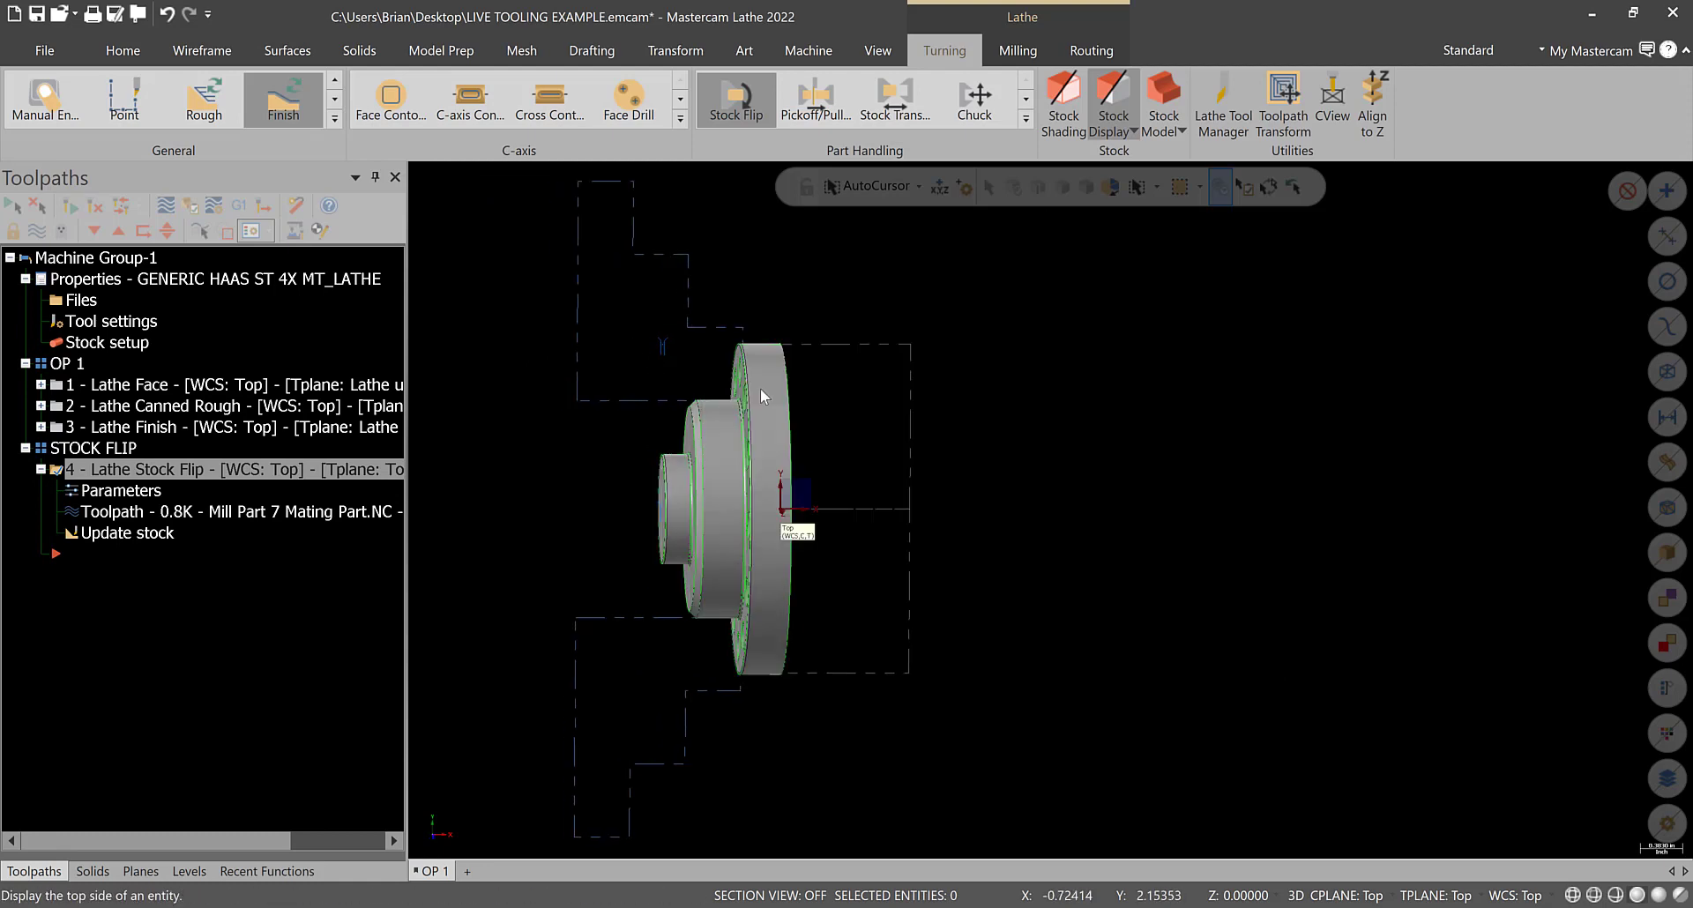
pyautogui.scroll(5, 729, 385)
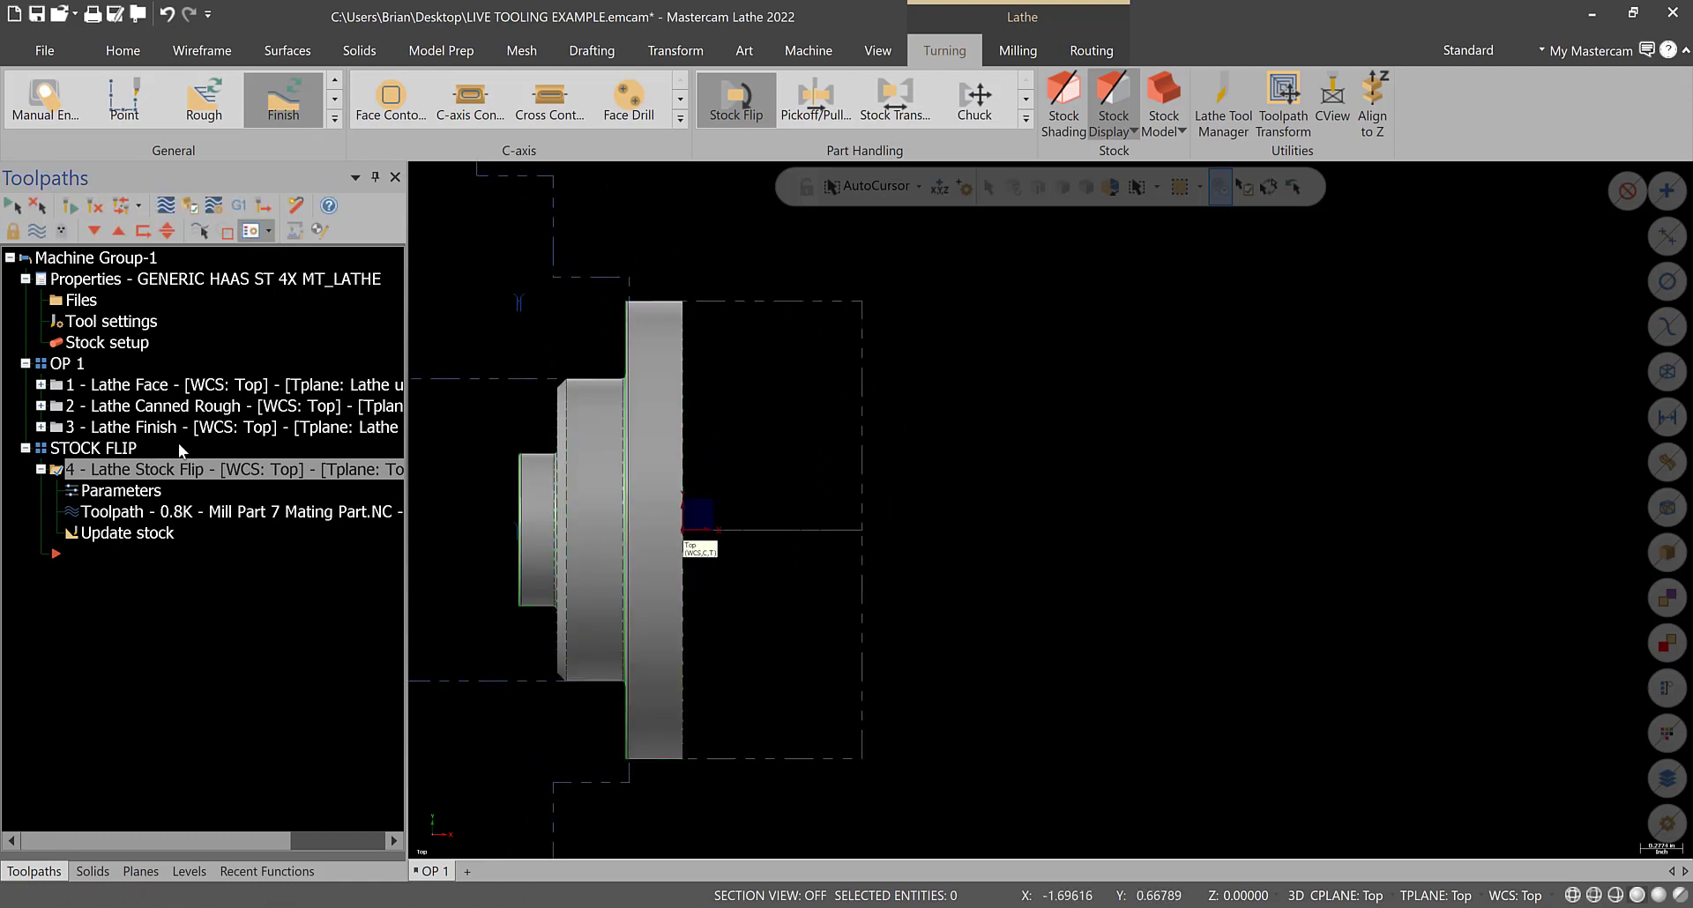
pyautogui.click(114, 493)
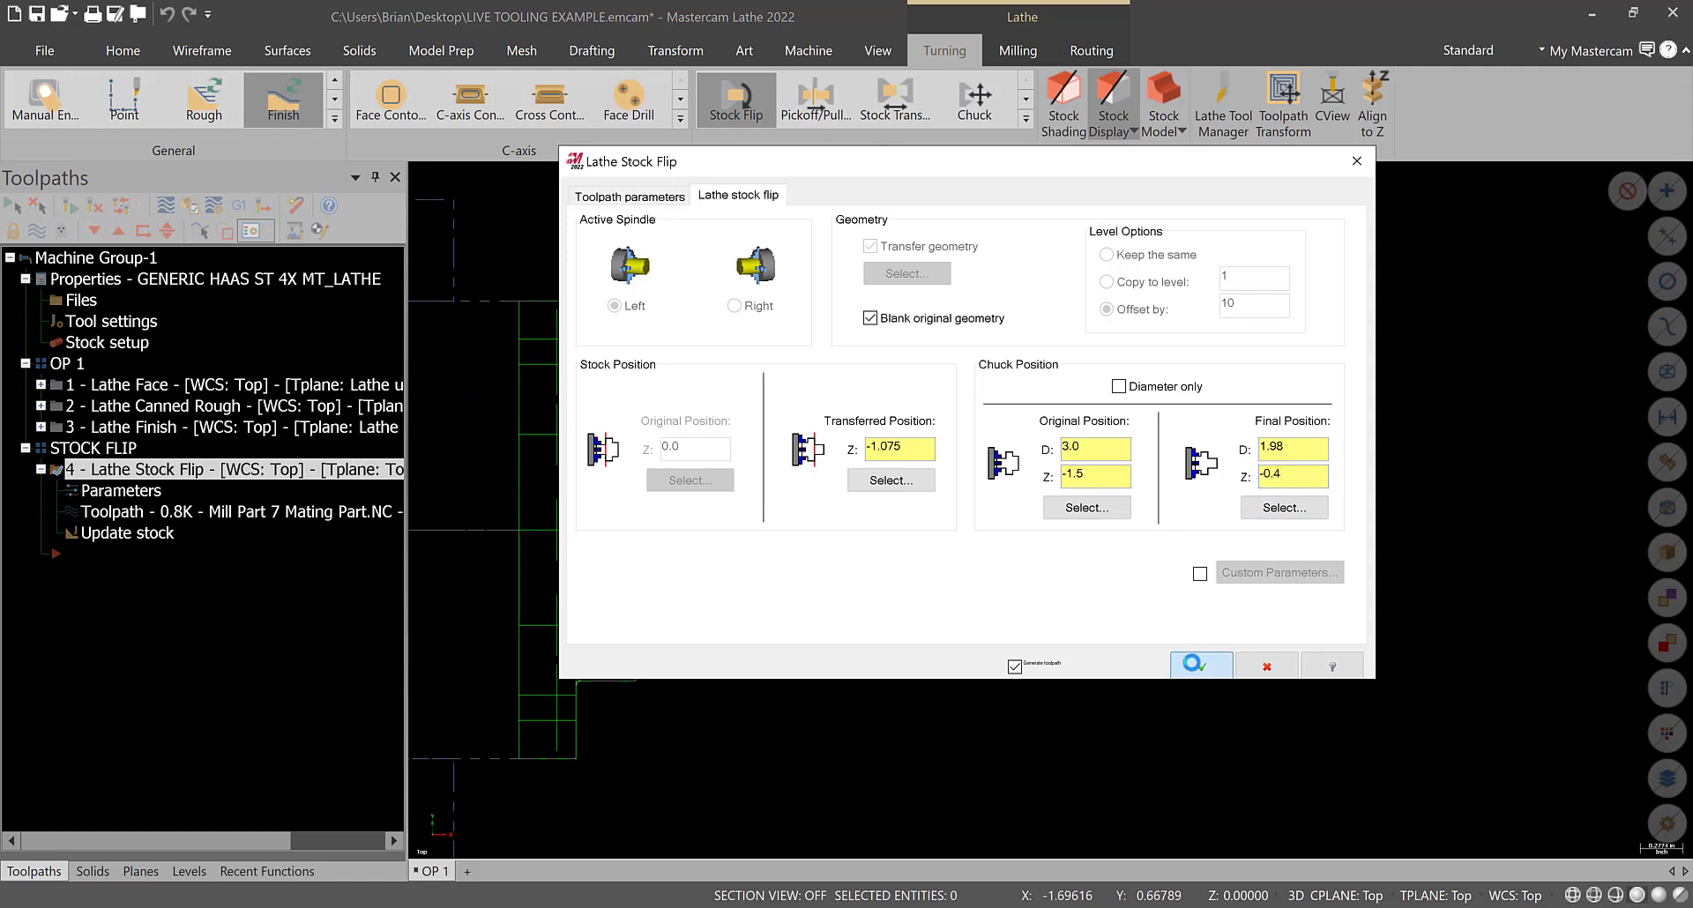
pyautogui.click(1201, 663)
# - Check the gap between jaws and flange, and set the final chuck Z position to -0.425
pyautogui.scroll(5, 634, 275)
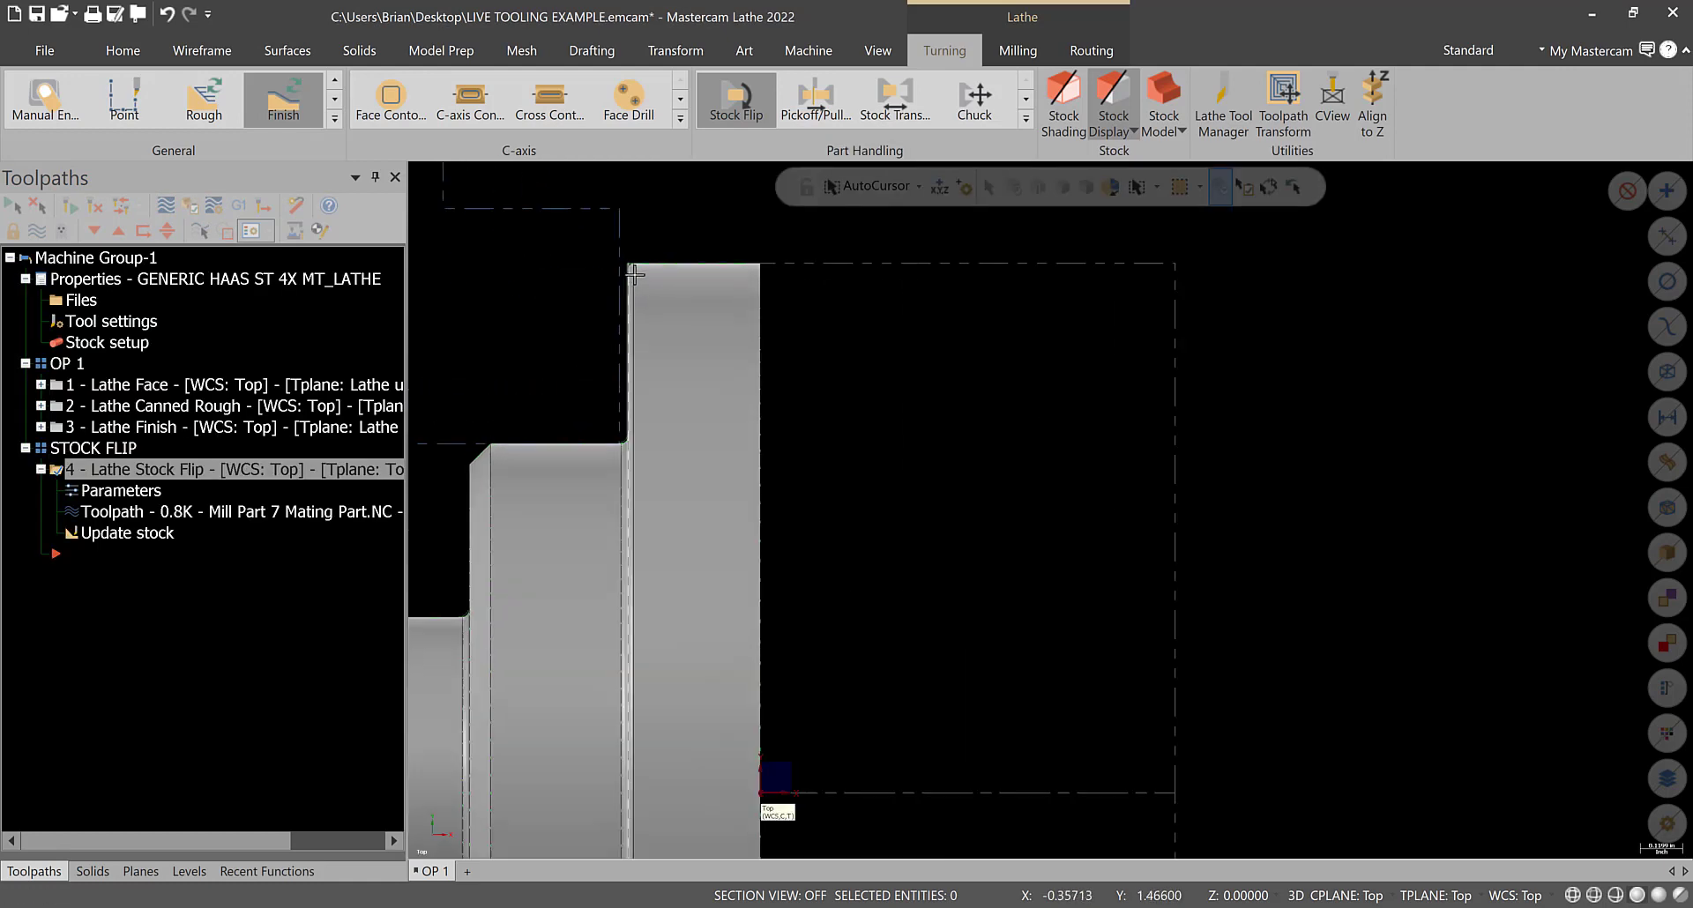
pyautogui.scroll(3, 634, 274)
pyautogui.scroll(-5, 627, 348)
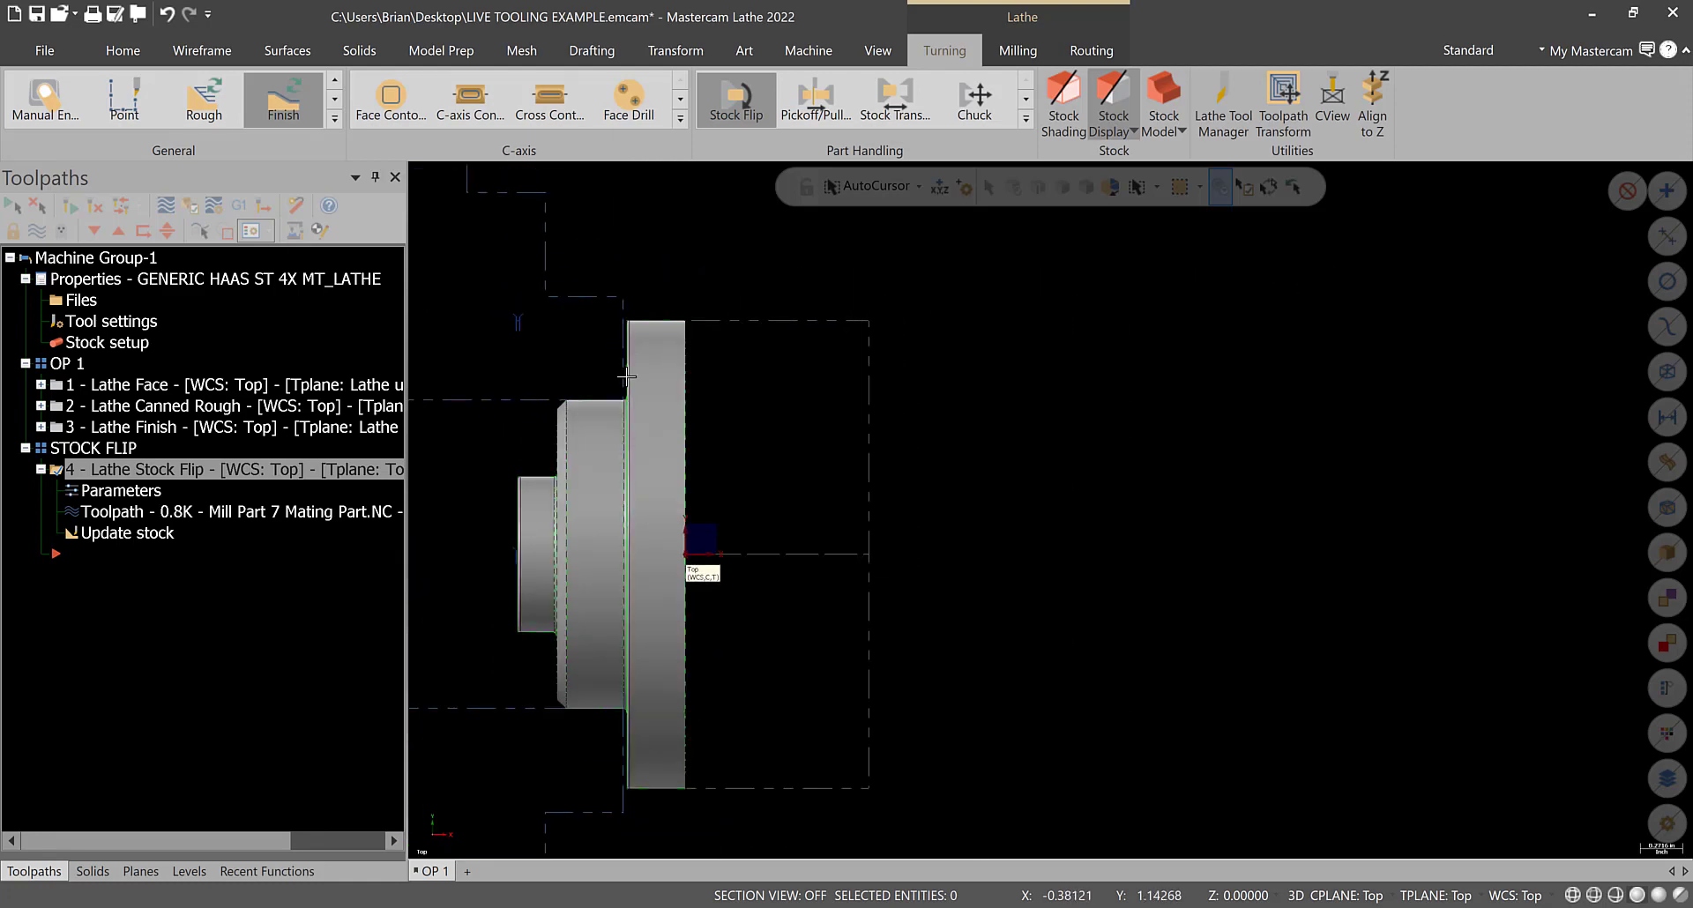
pyautogui.moveTo(626, 376); pyautogui.dragTo(675, 392, button='middle')
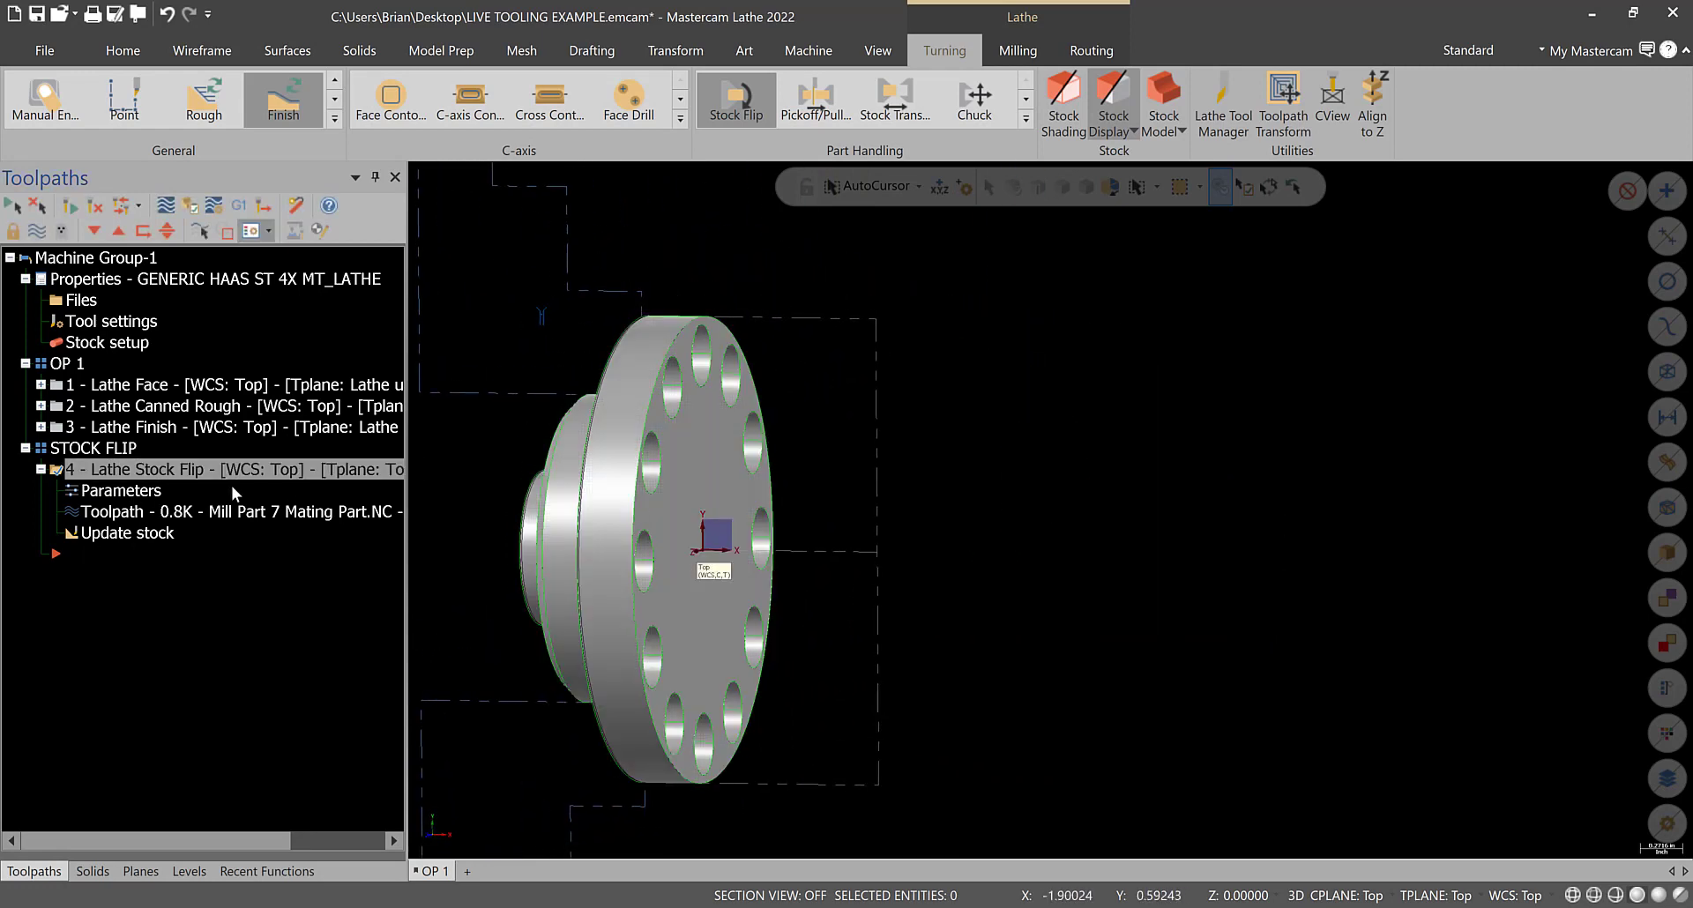
pyautogui.click(128, 492)
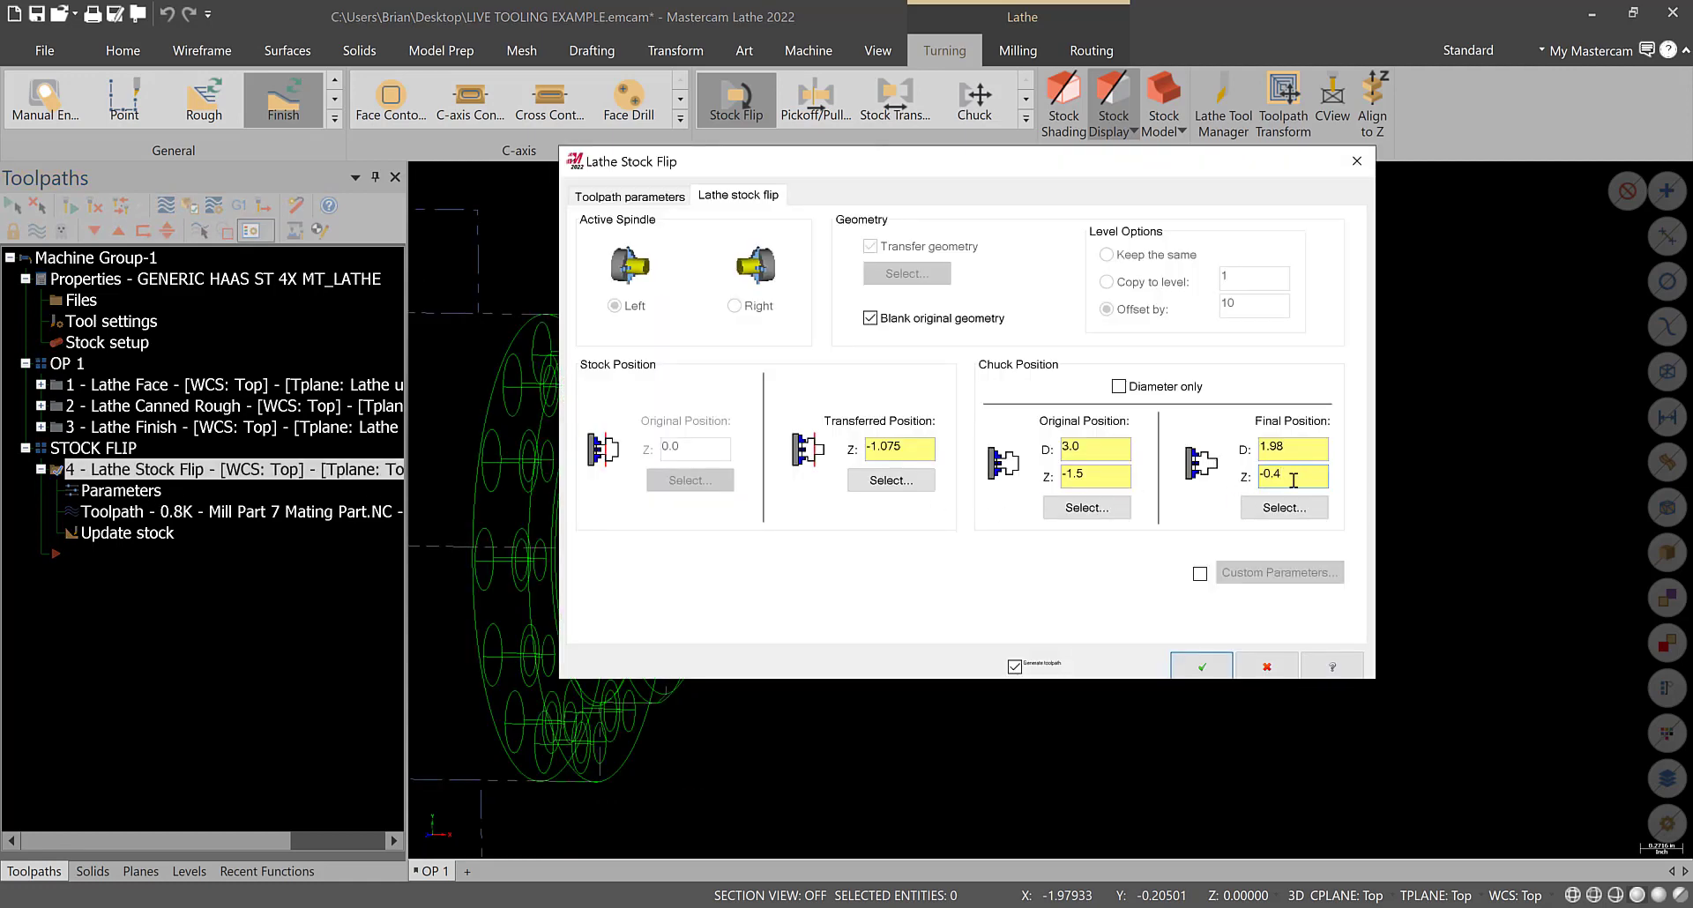
pyautogui.click(1201, 665)
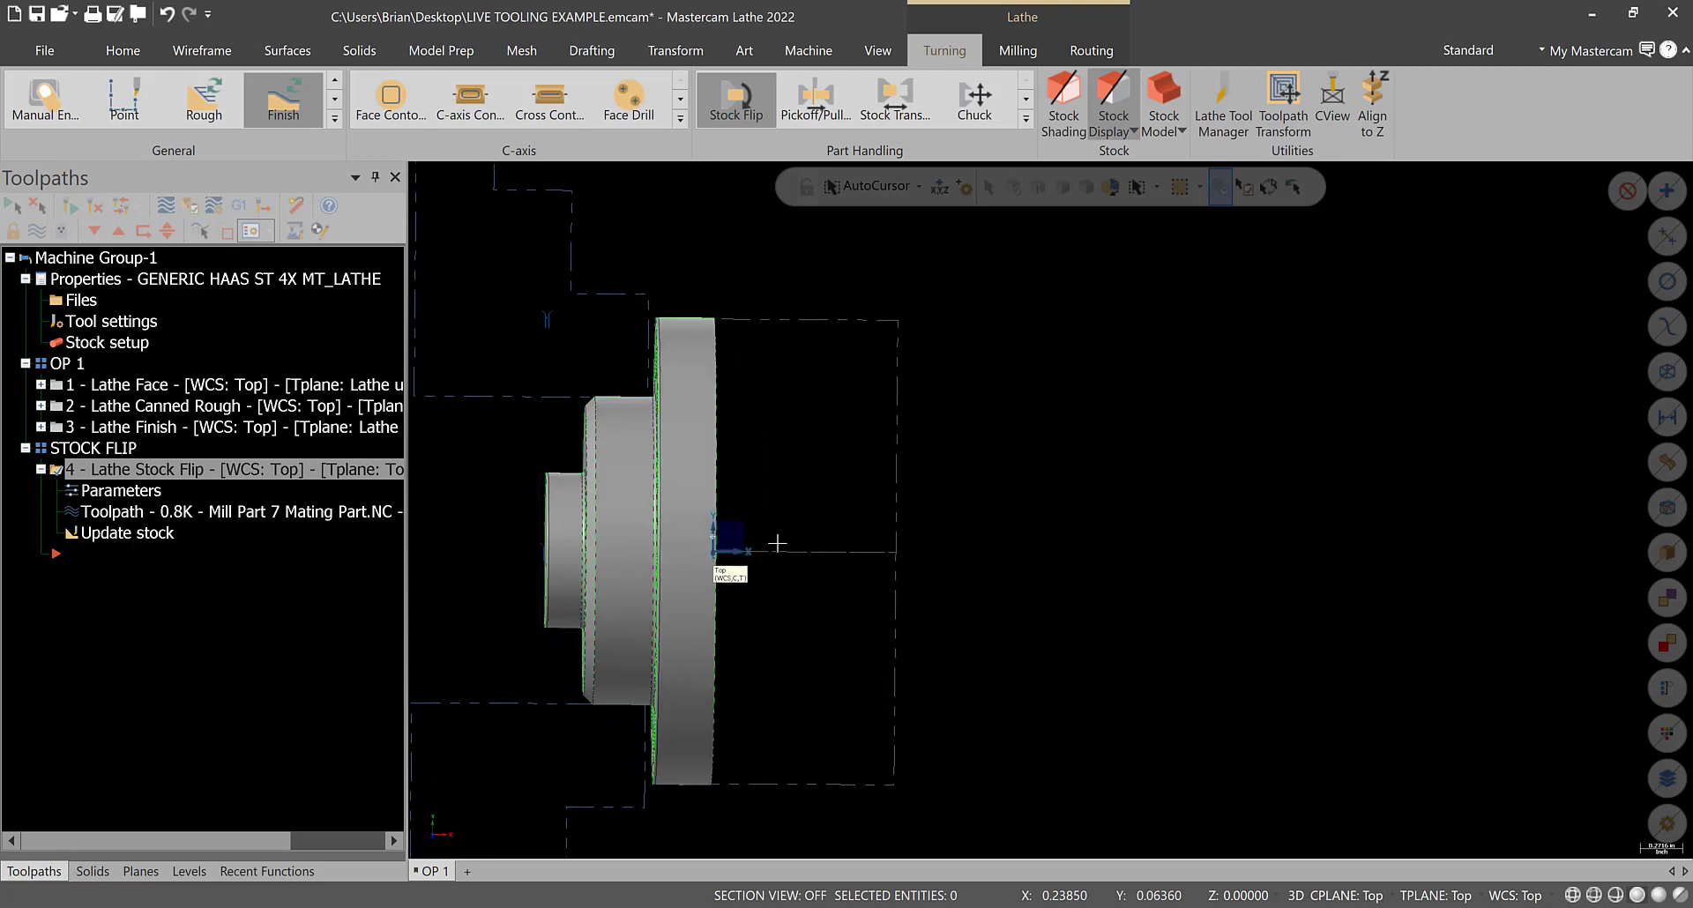
# - Restore the top view and try another final chuck Z value for the stock flip
pyautogui.rightClick(649, 233)
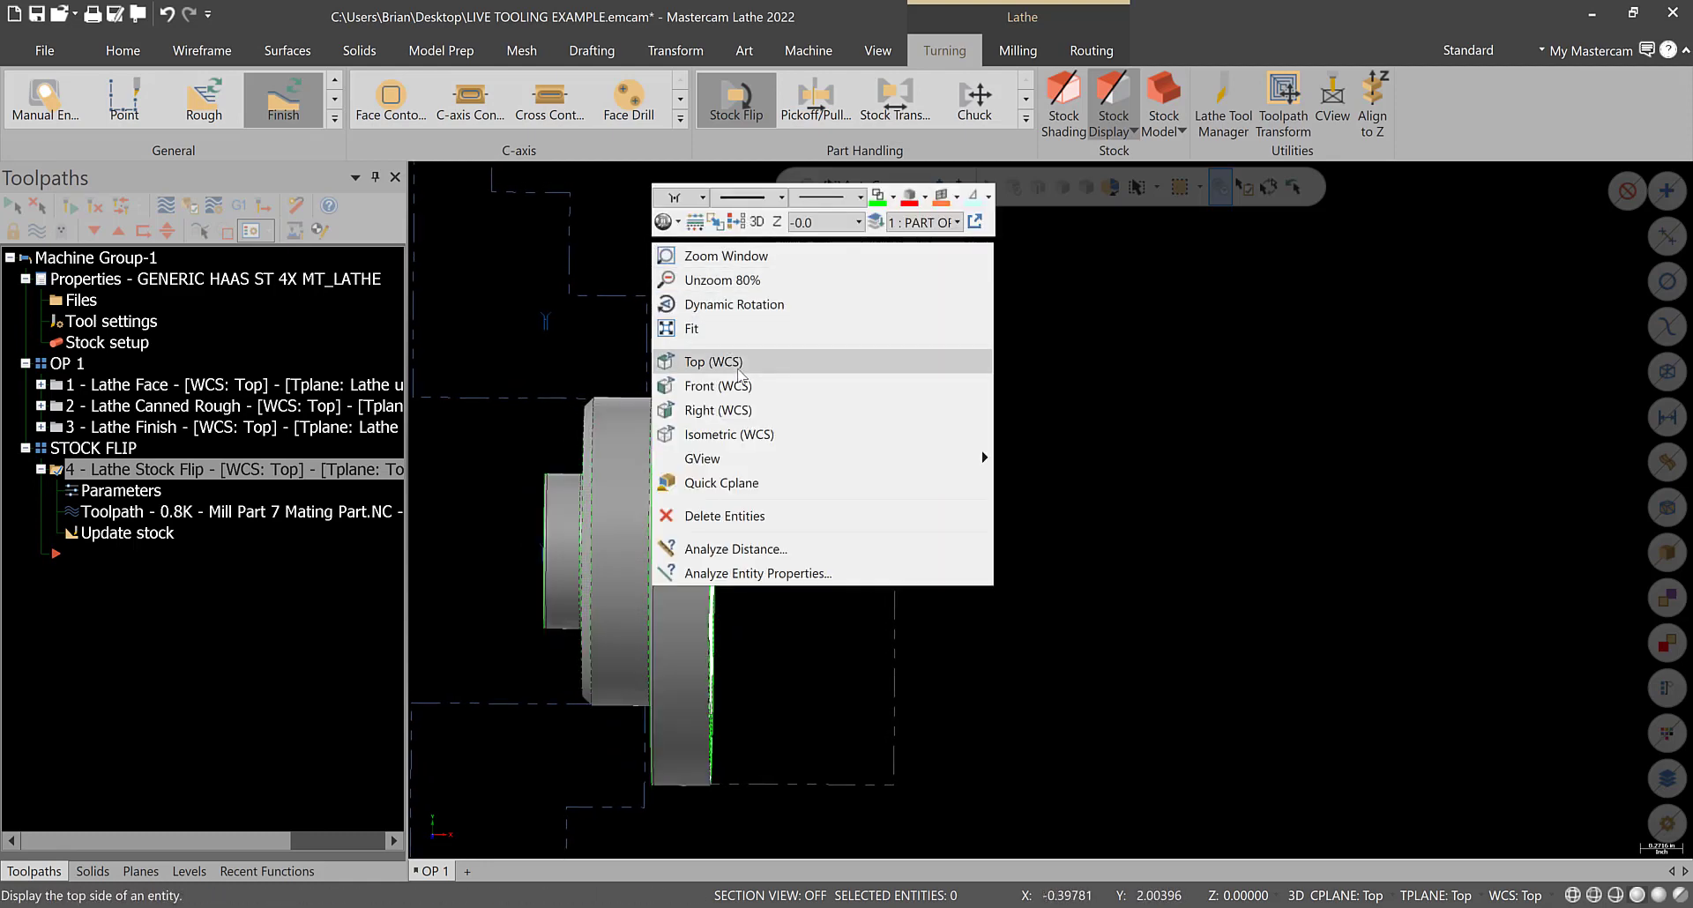
pyautogui.click(737, 363)
pyautogui.scroll(4, 728, 375)
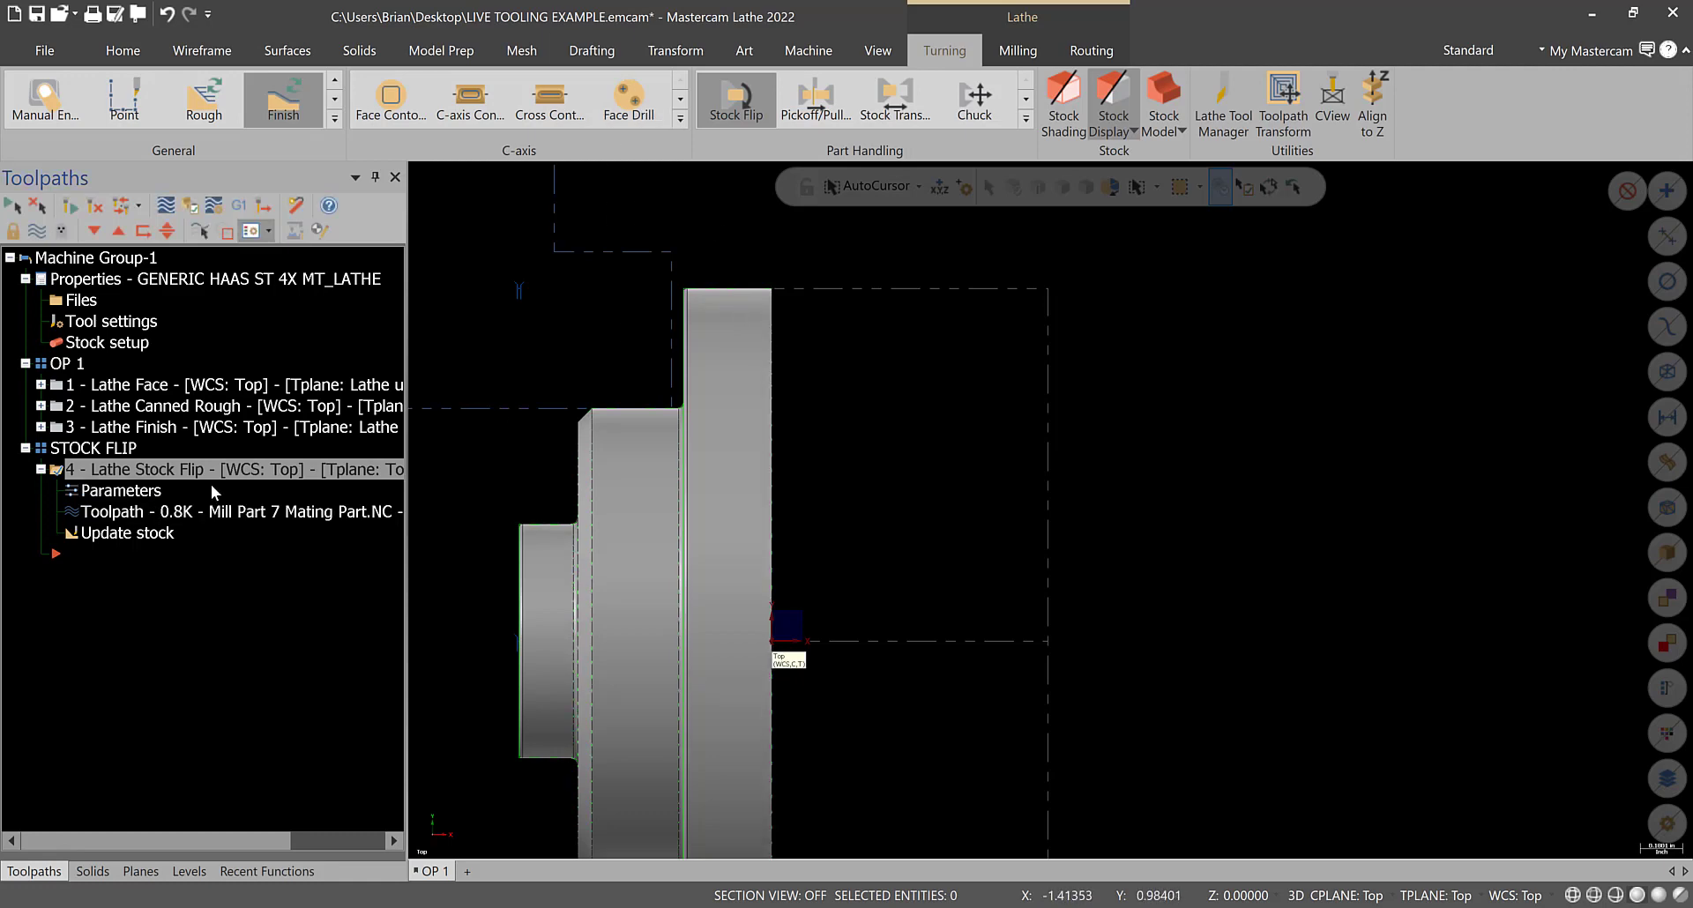
pyautogui.click(120, 491)
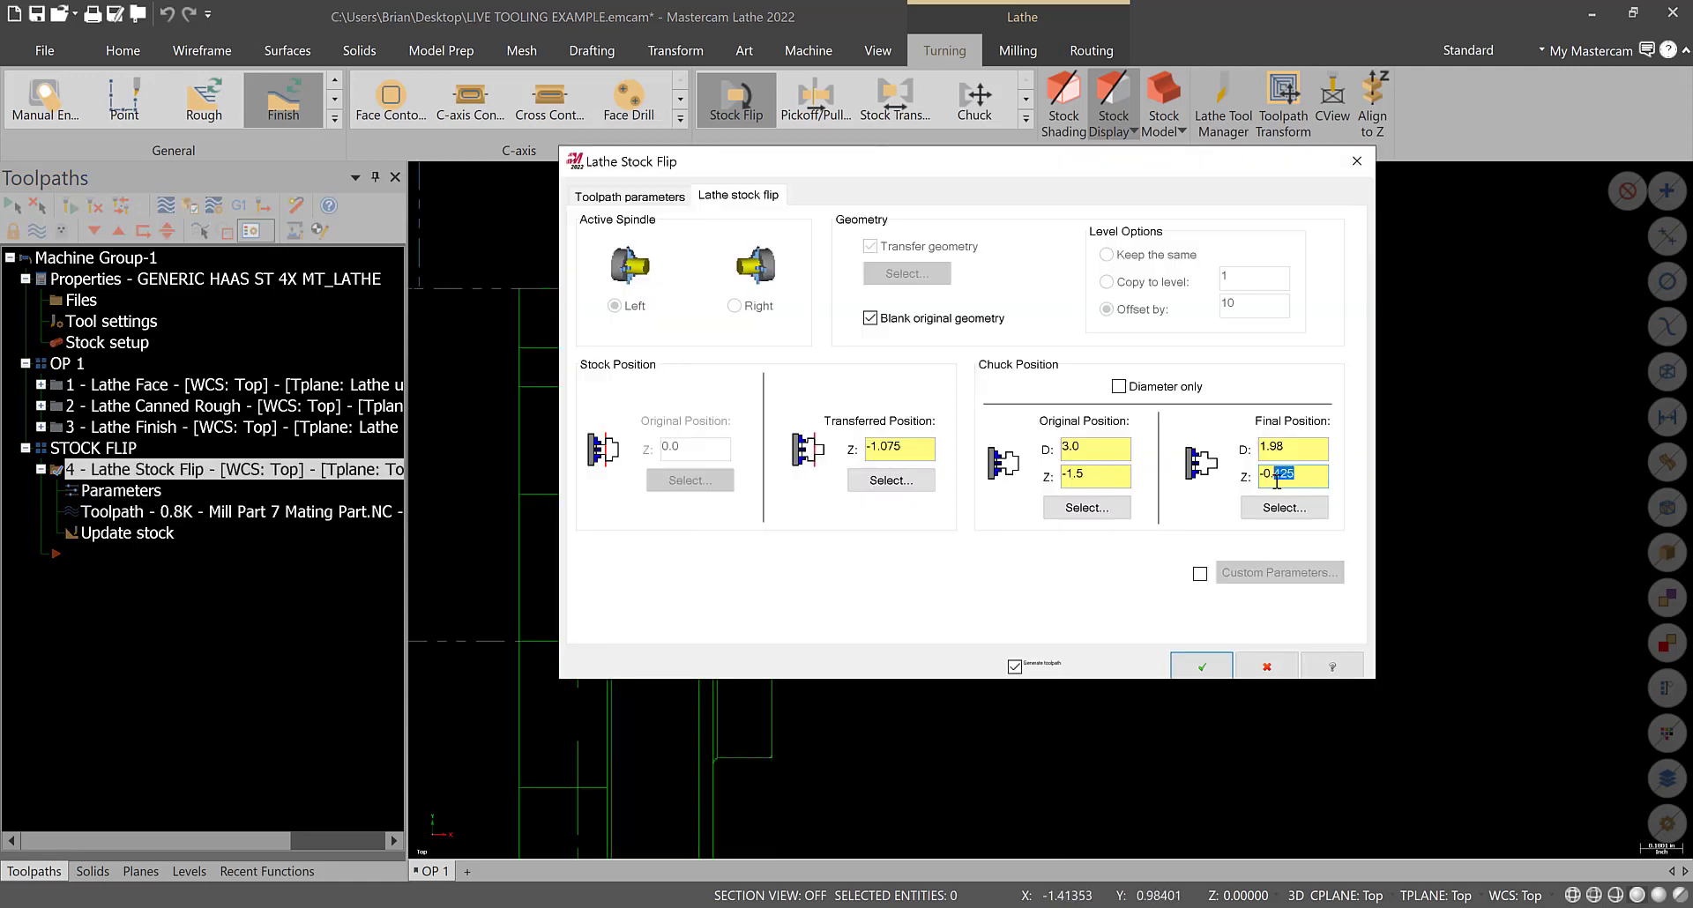
pyautogui.click(1222, 664)
# - Set the stock flip's final chuck Z position to -0.375 and inspect the chucked part from an angled view
pyautogui.scroll(-3, 803, 511)
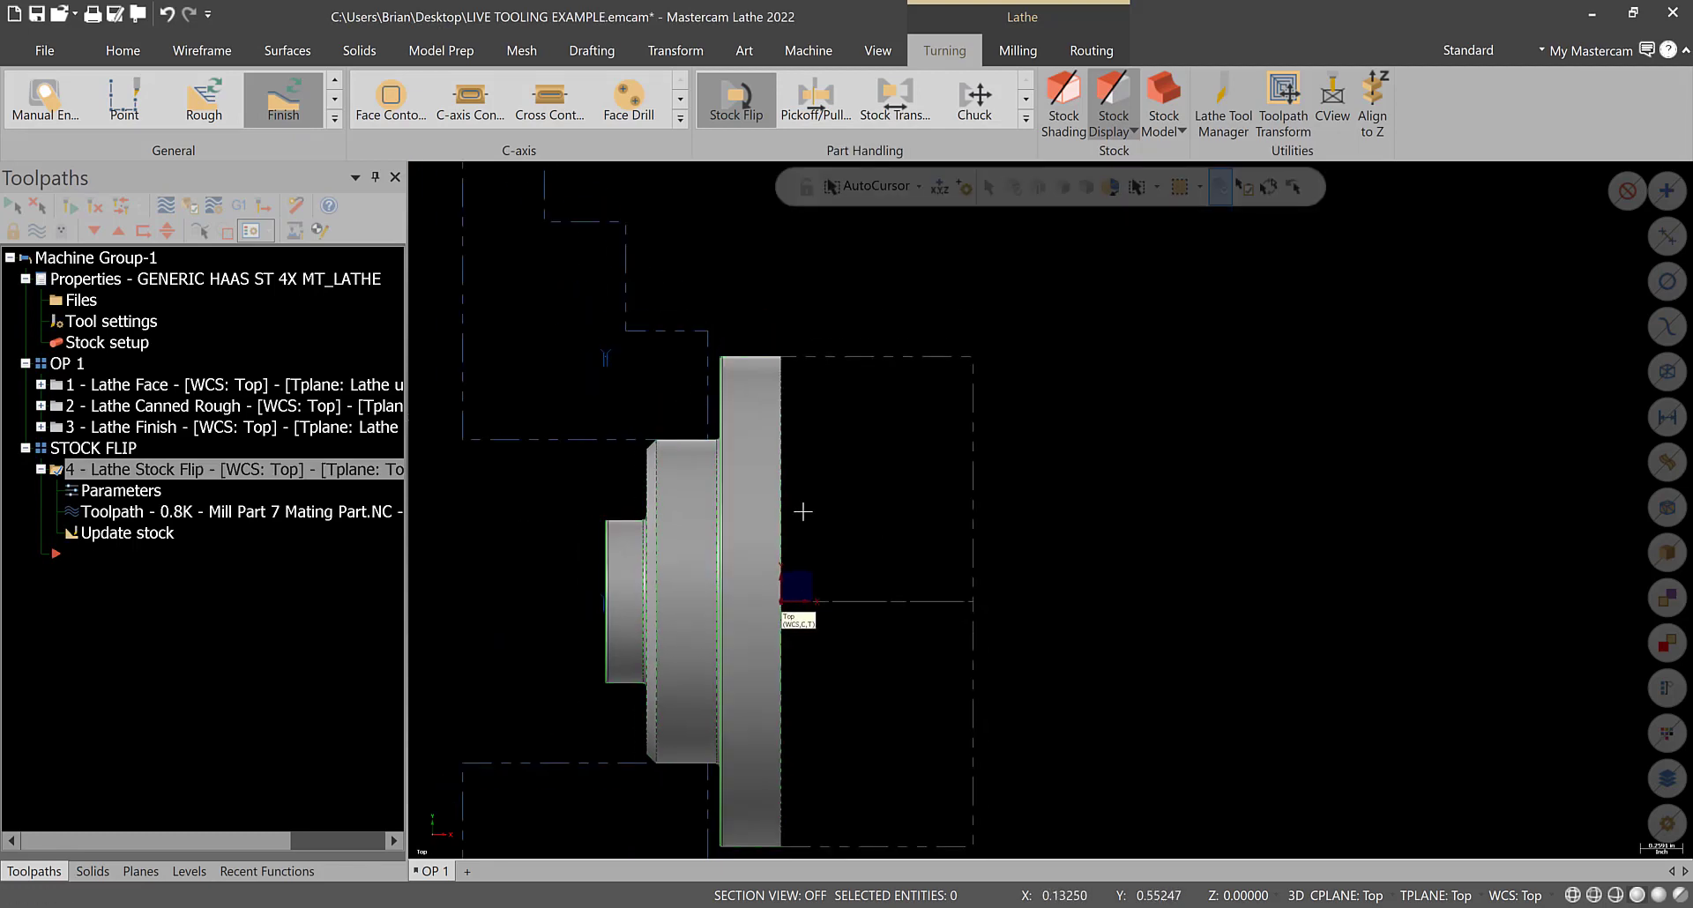
pyautogui.scroll(1, 798, 498)
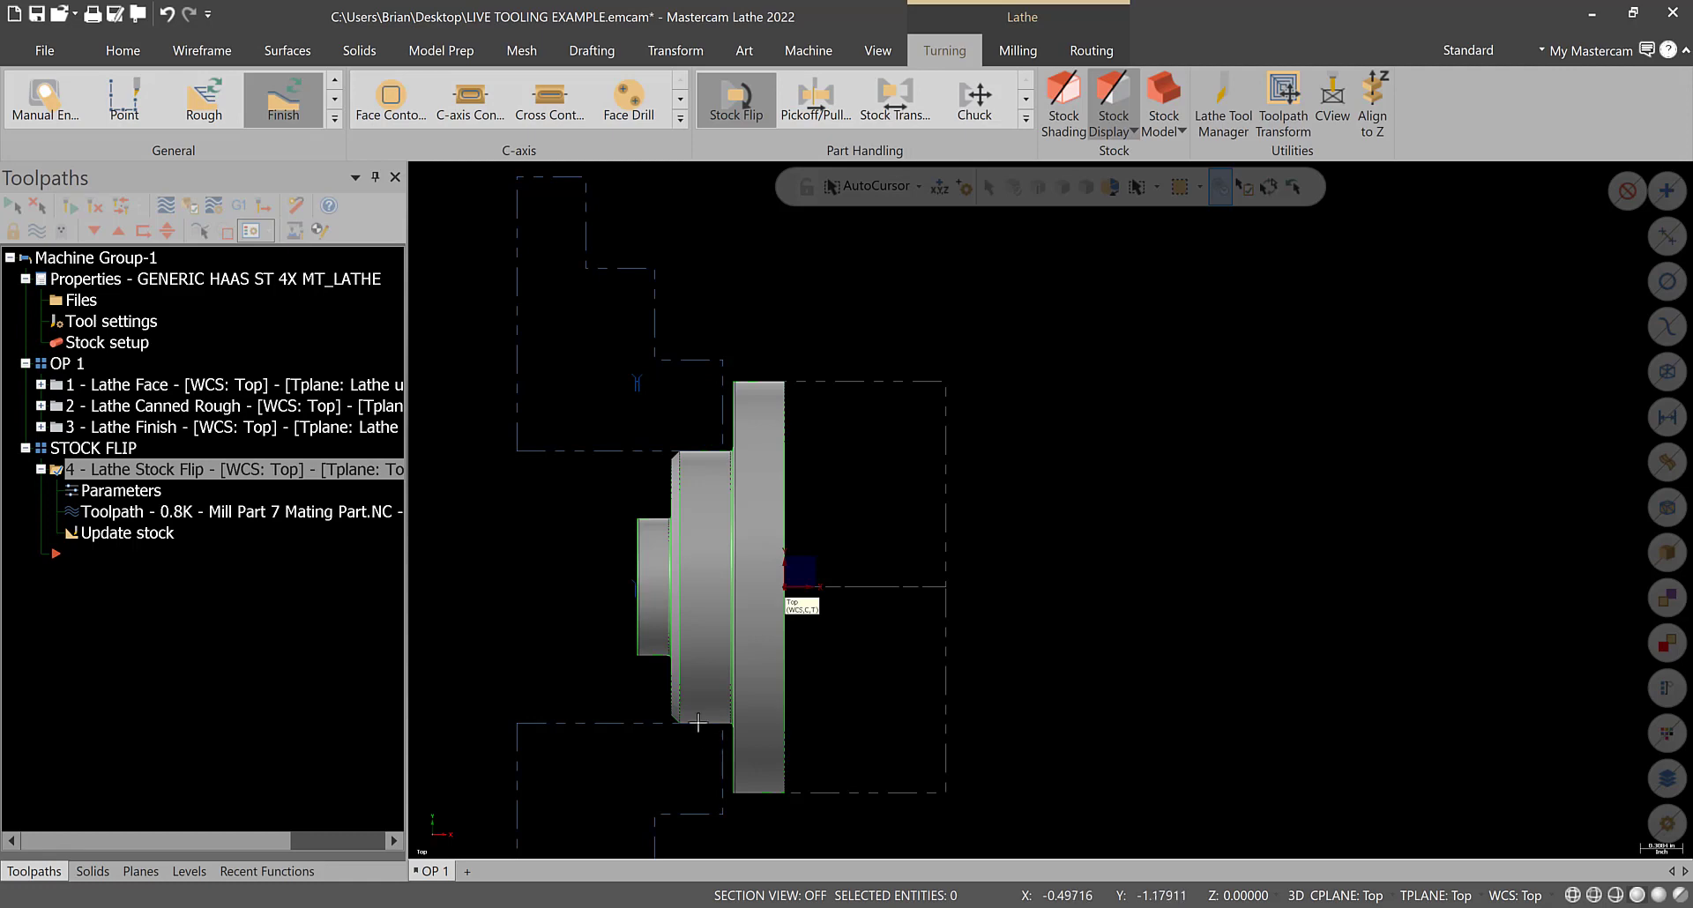
pyautogui.click(132, 494)
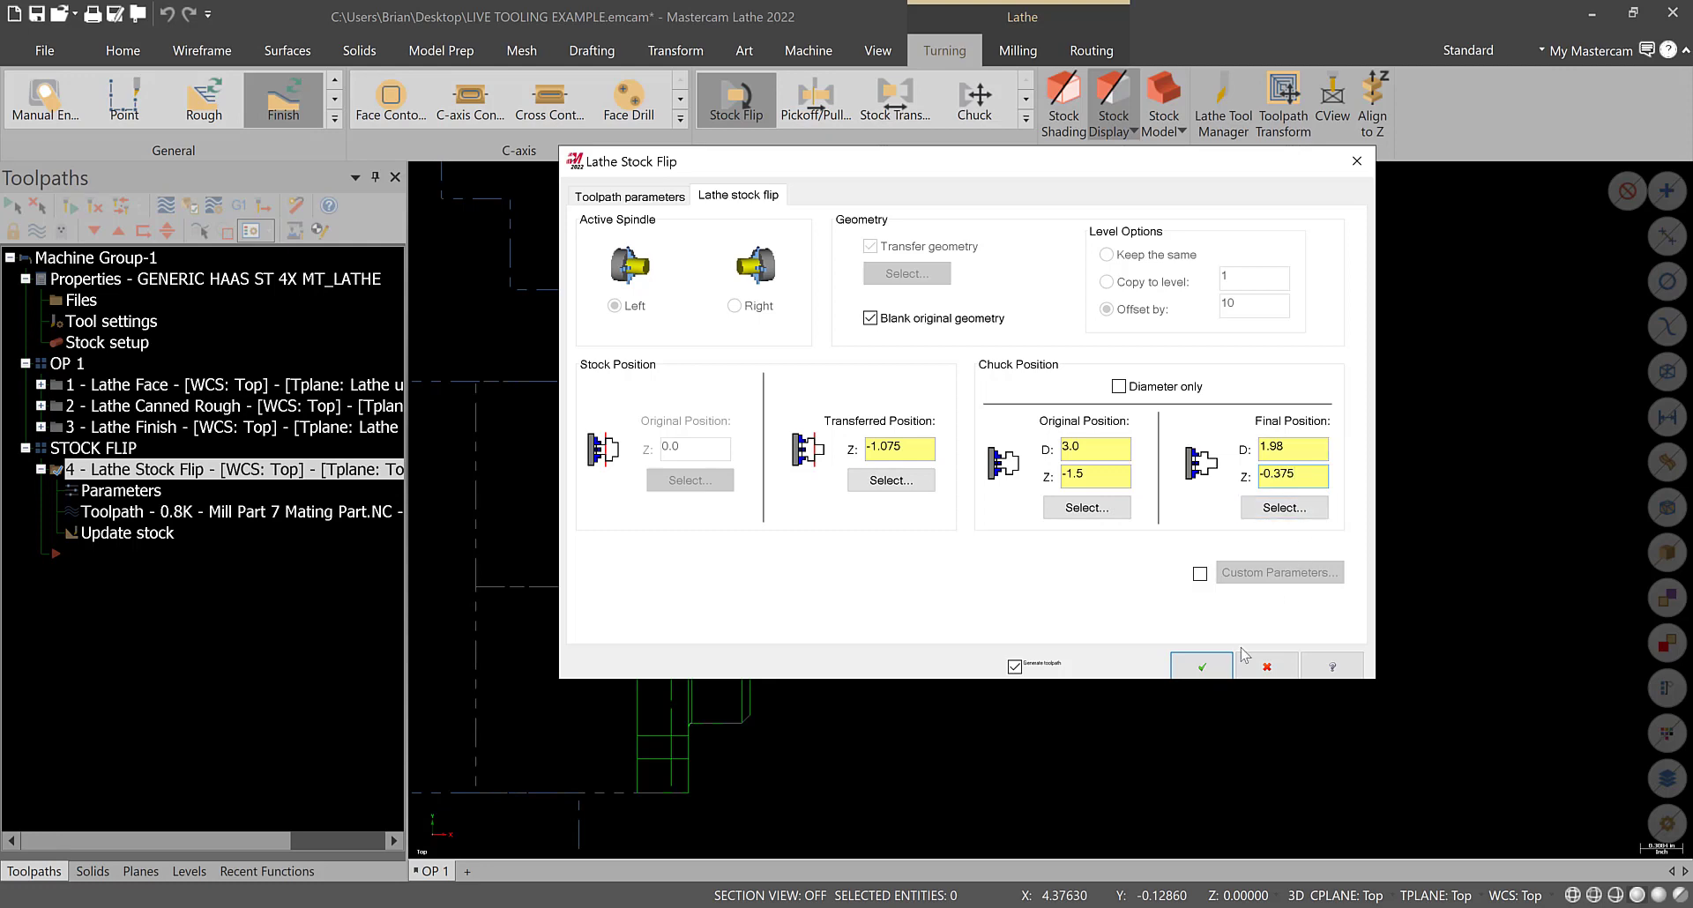
pyautogui.click(1201, 665)
pyautogui.moveTo(787, 434); pyautogui.dragTo(584, 455, button='middle')
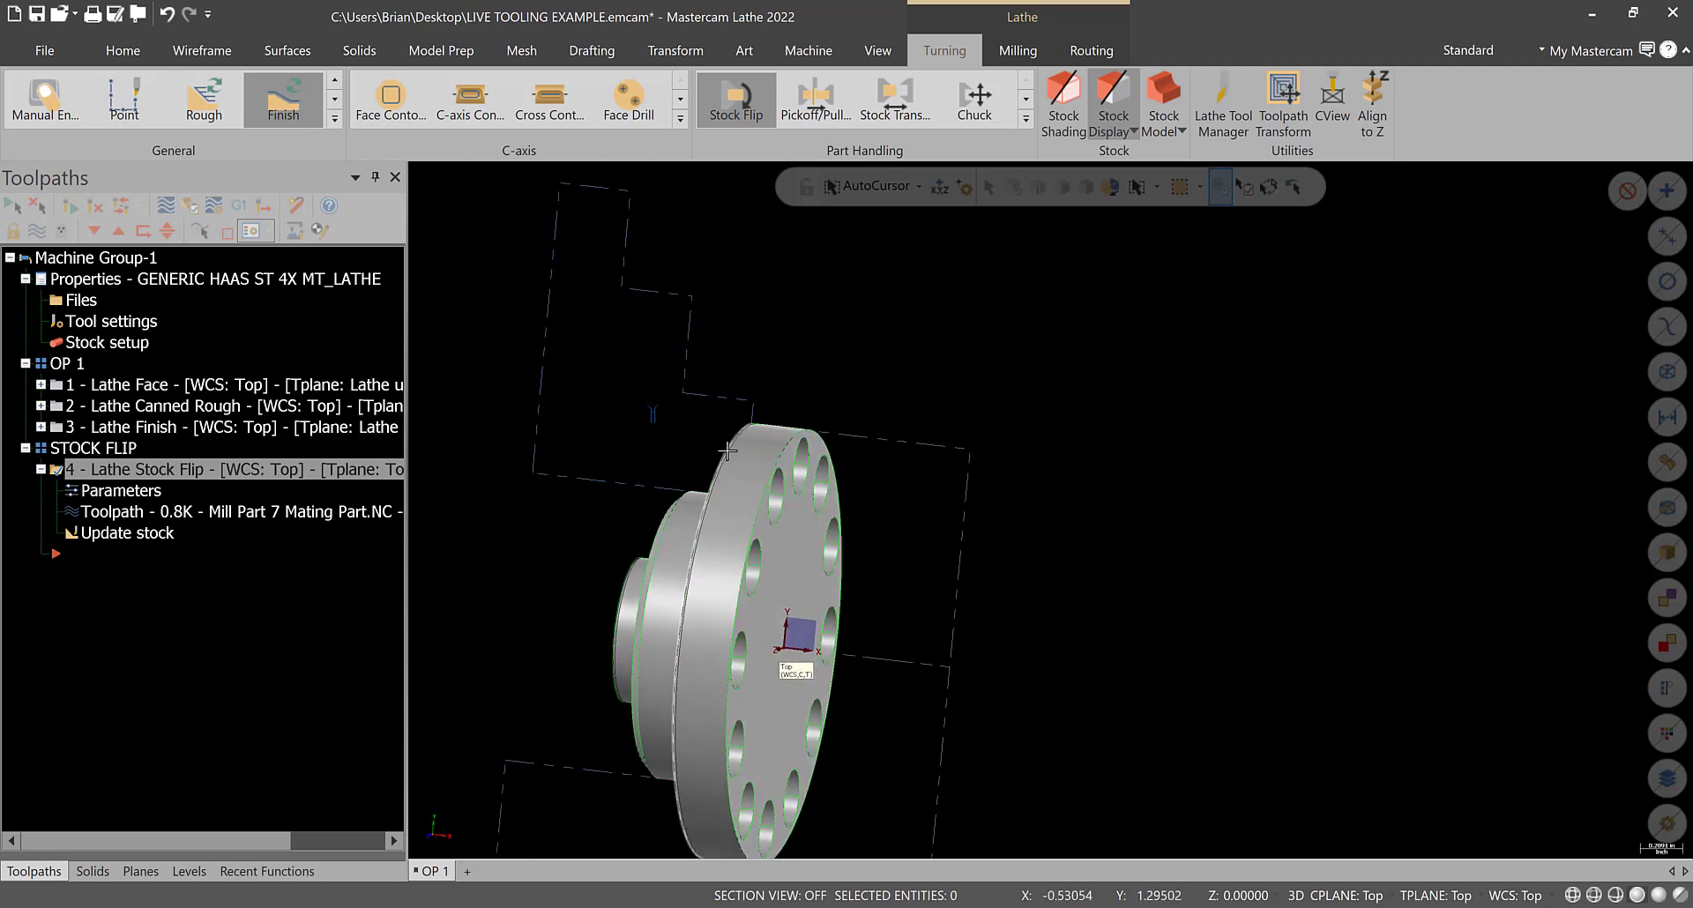
# - Restore the fitted view and inspect where the chuck jaws meet the flange's back face and the fillet beside it
pyautogui.moveTo(754, 411); pyautogui.dragTo(830, 413, button='middle')
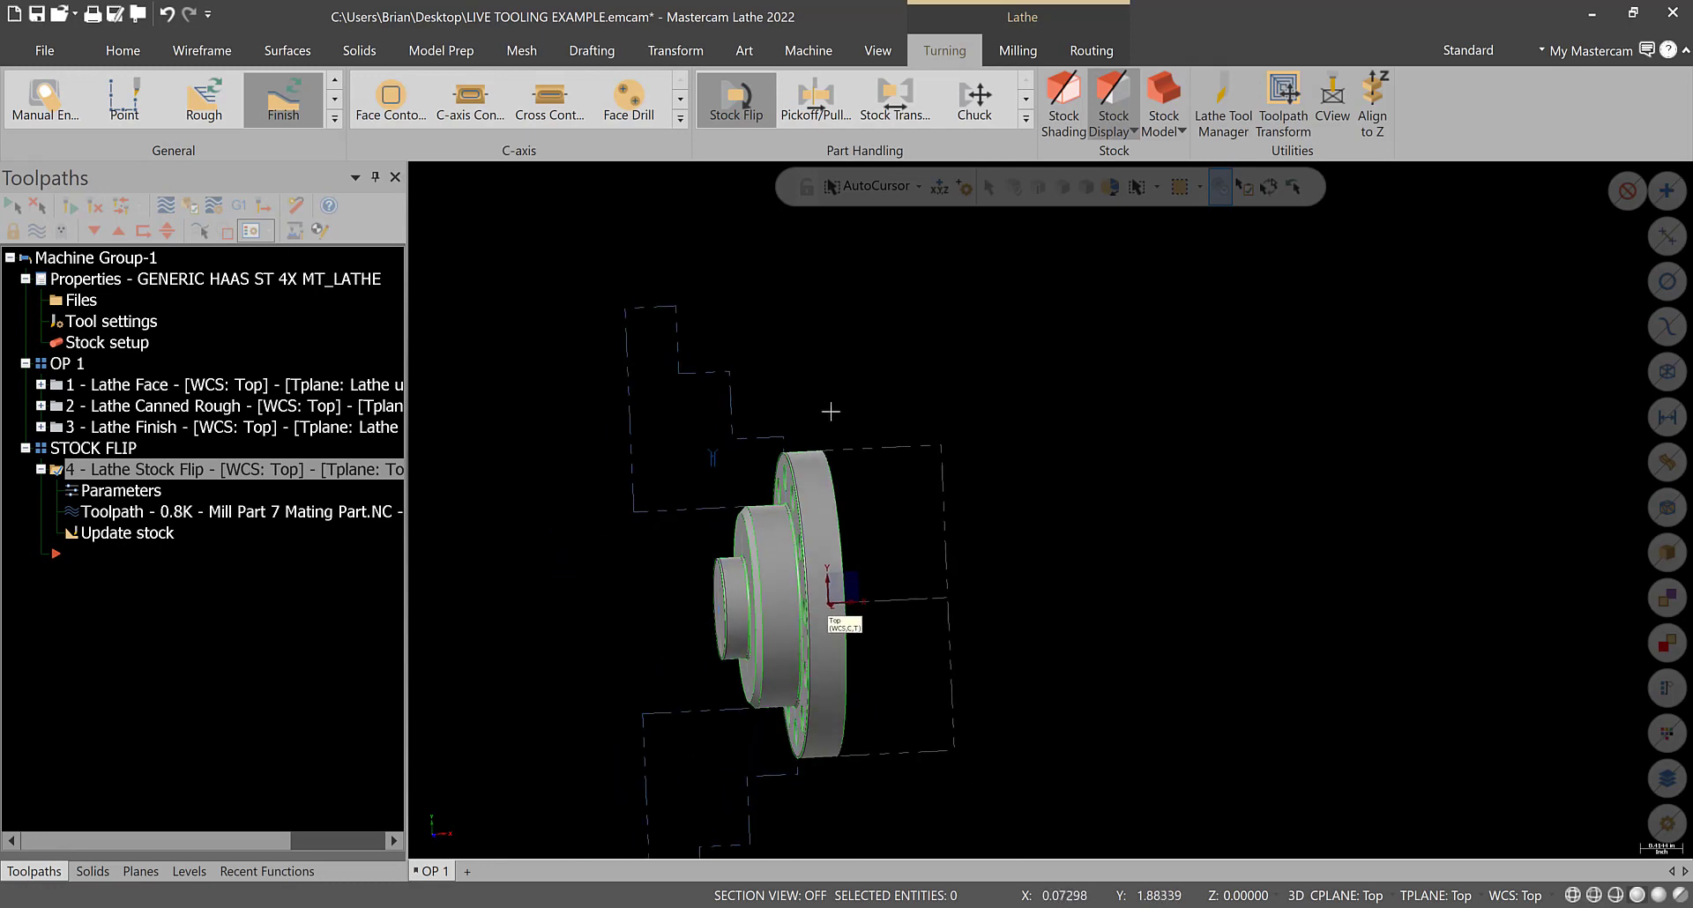
pyautogui.rightClick(831, 413)
pyautogui.click(908, 511)
pyautogui.scroll(-2, 908, 509)
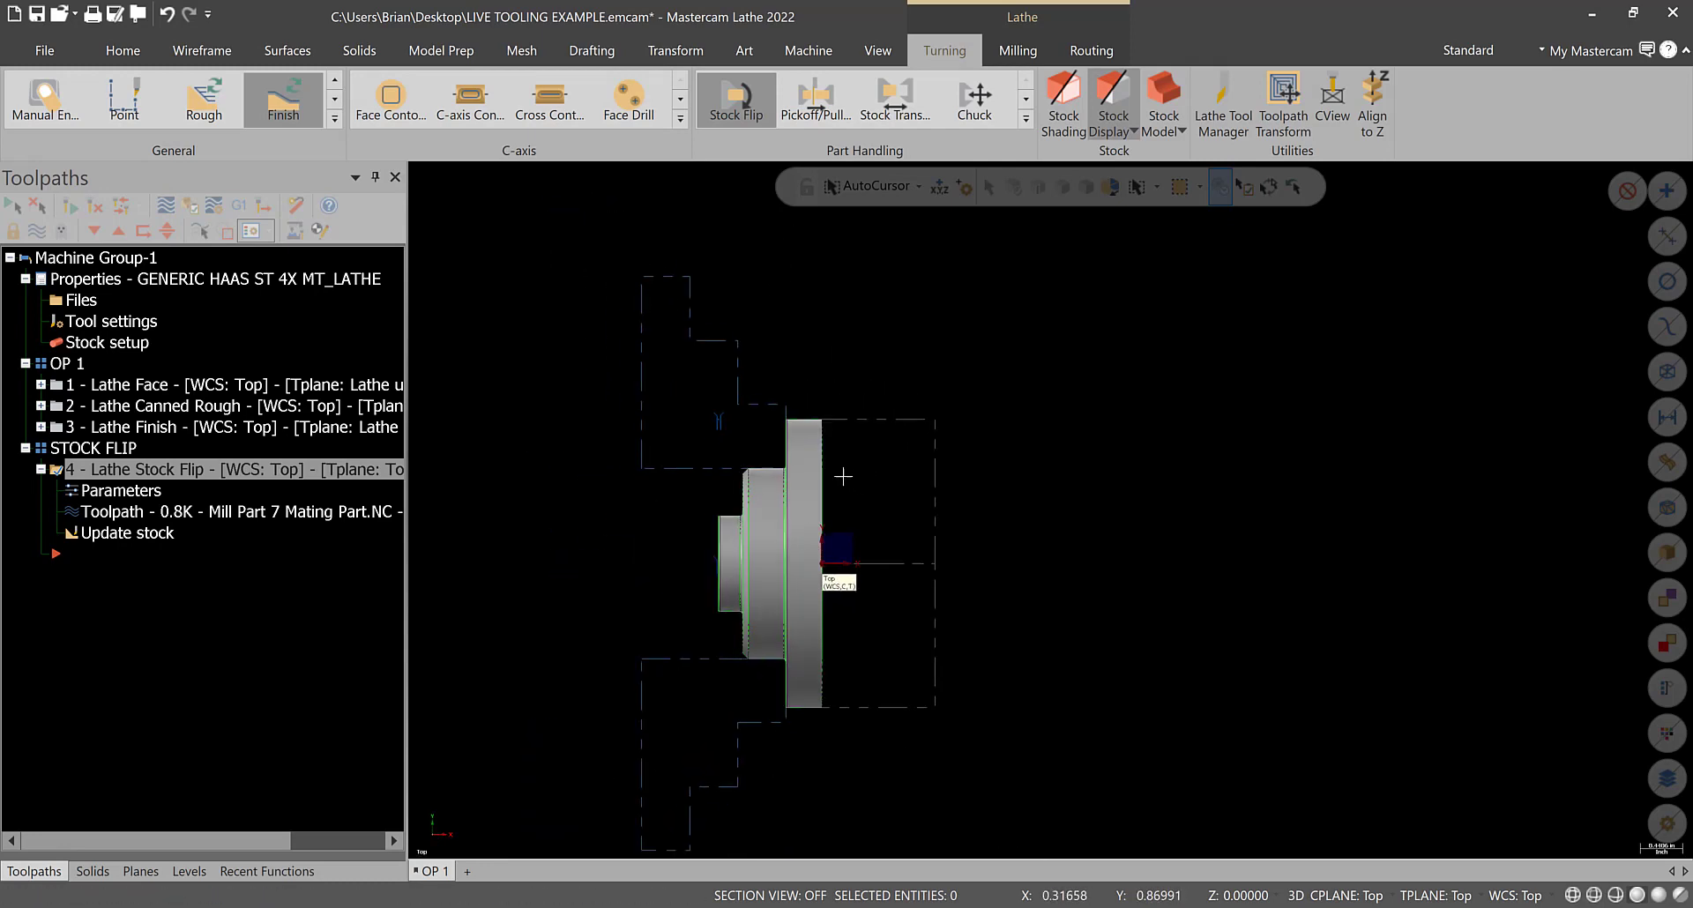
pyautogui.scroll(8, 762, 486)
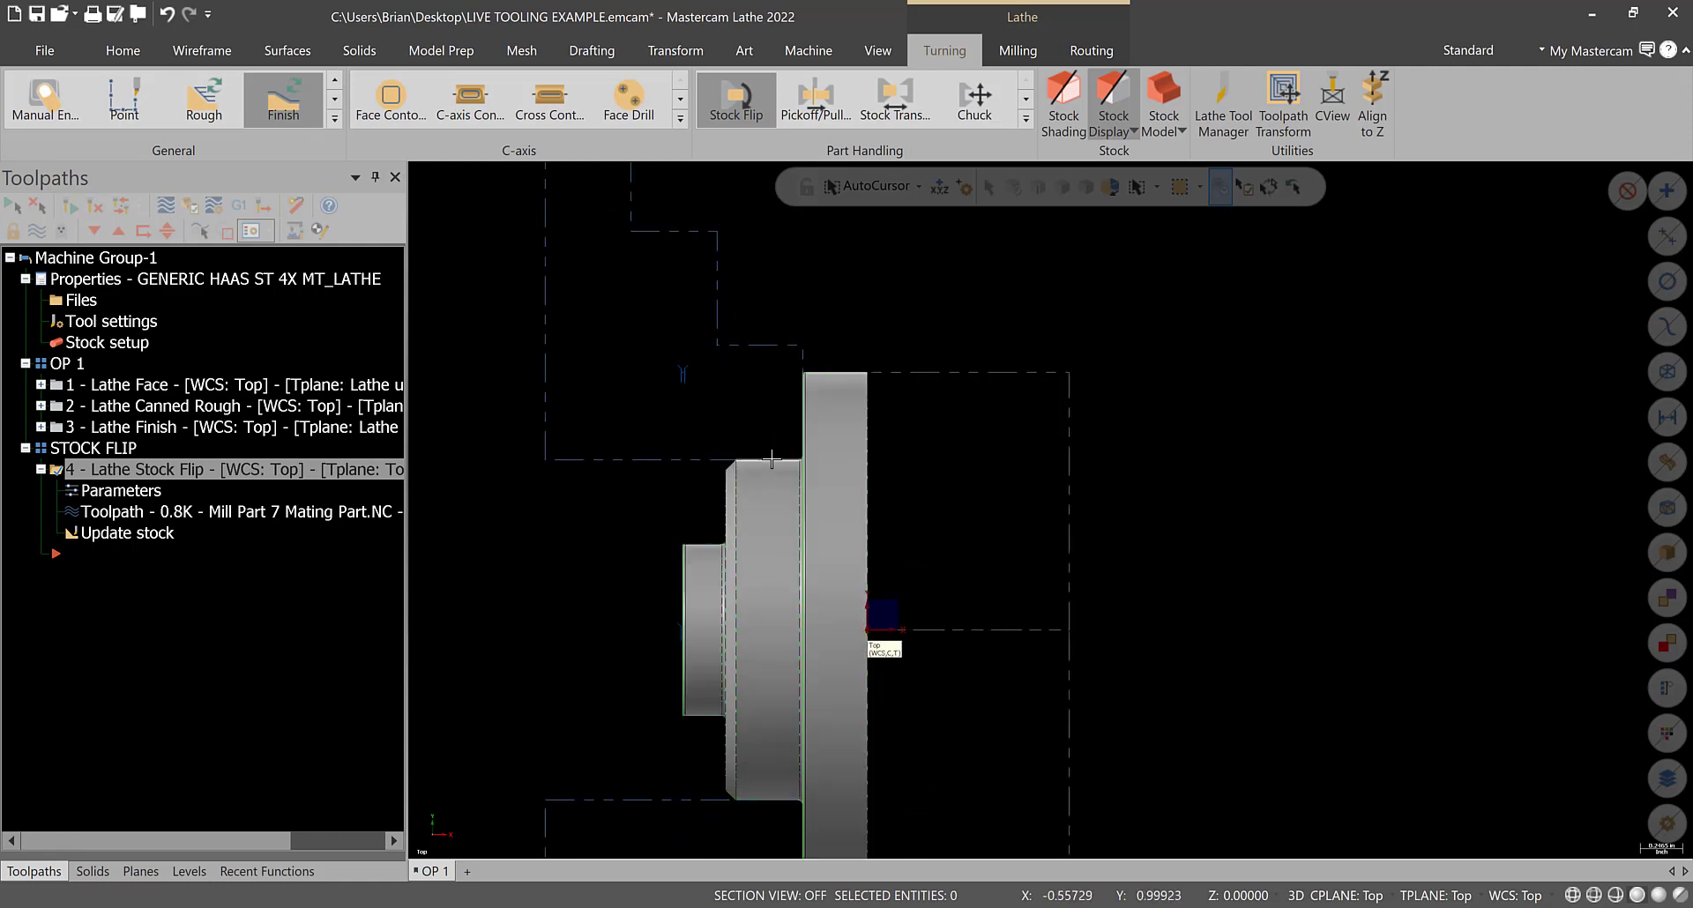
pyautogui.scroll(3, 811, 461)
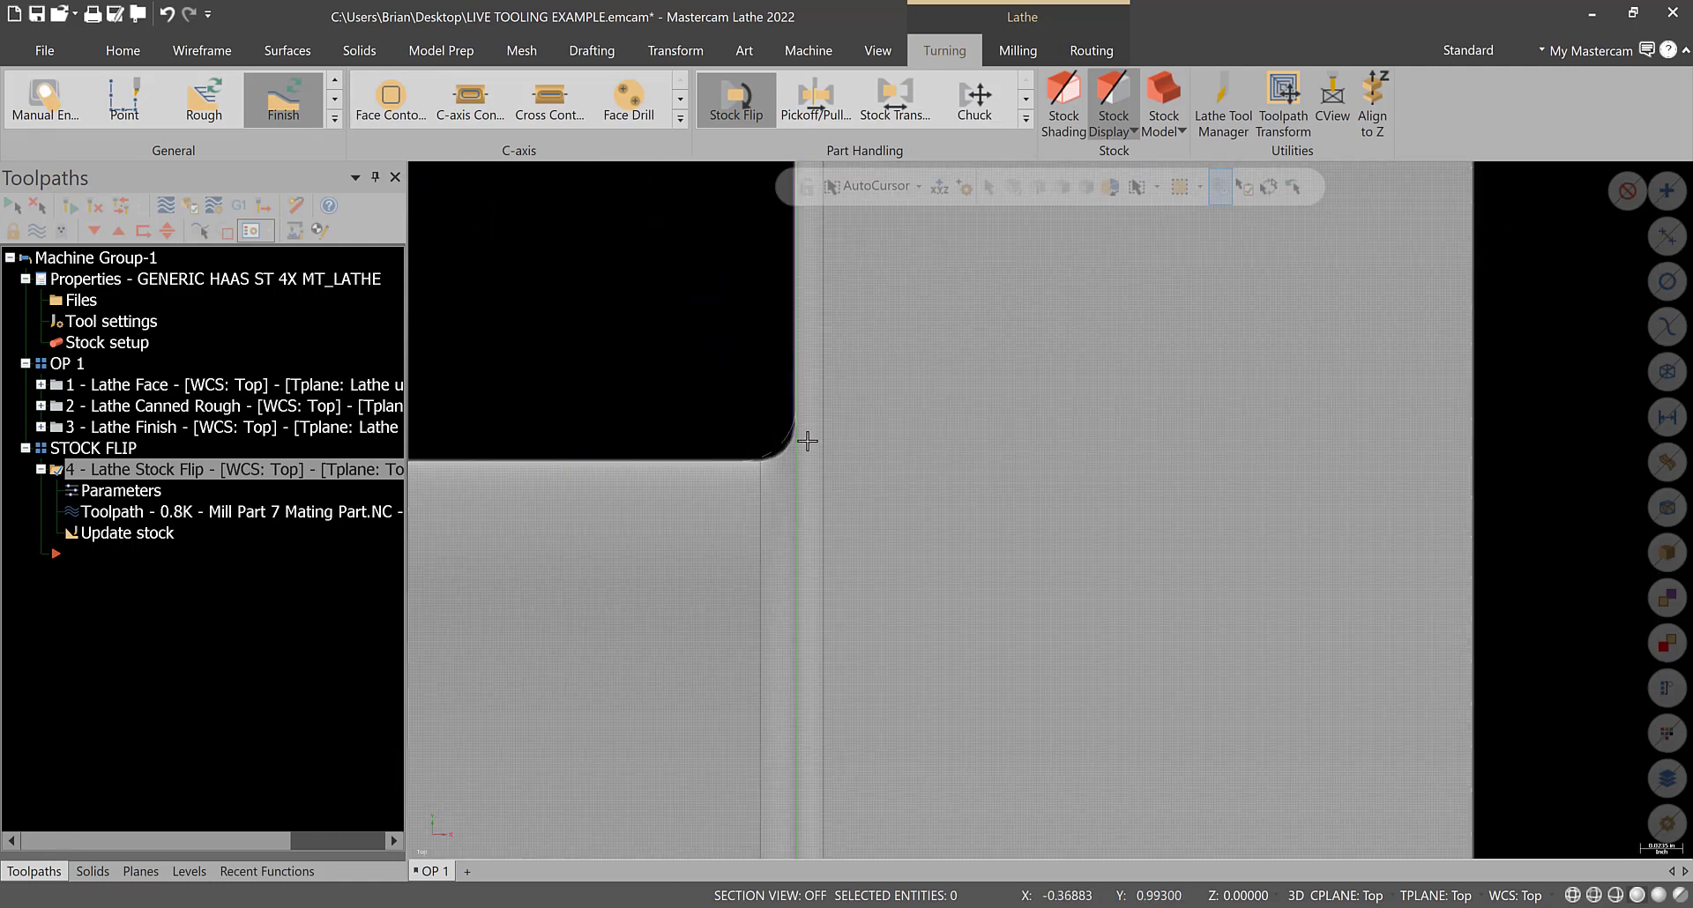
pyautogui.scroll(-5, 741, 467)
pyautogui.scroll(-2, 733, 474)
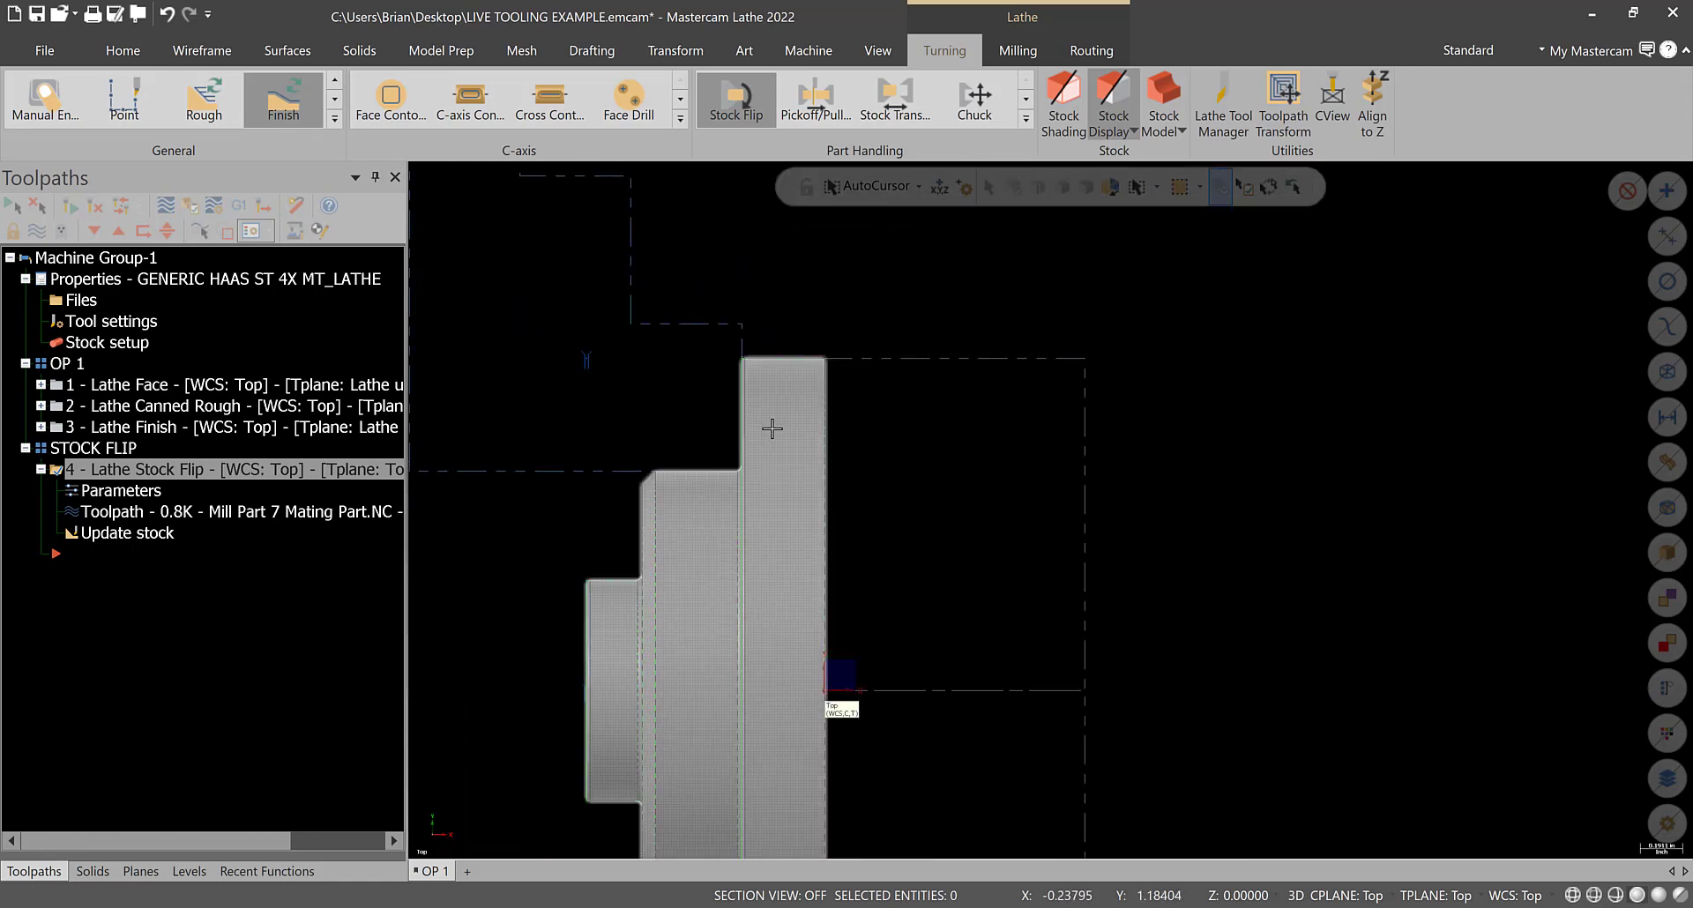
pyautogui.scroll(-3, 734, 394)
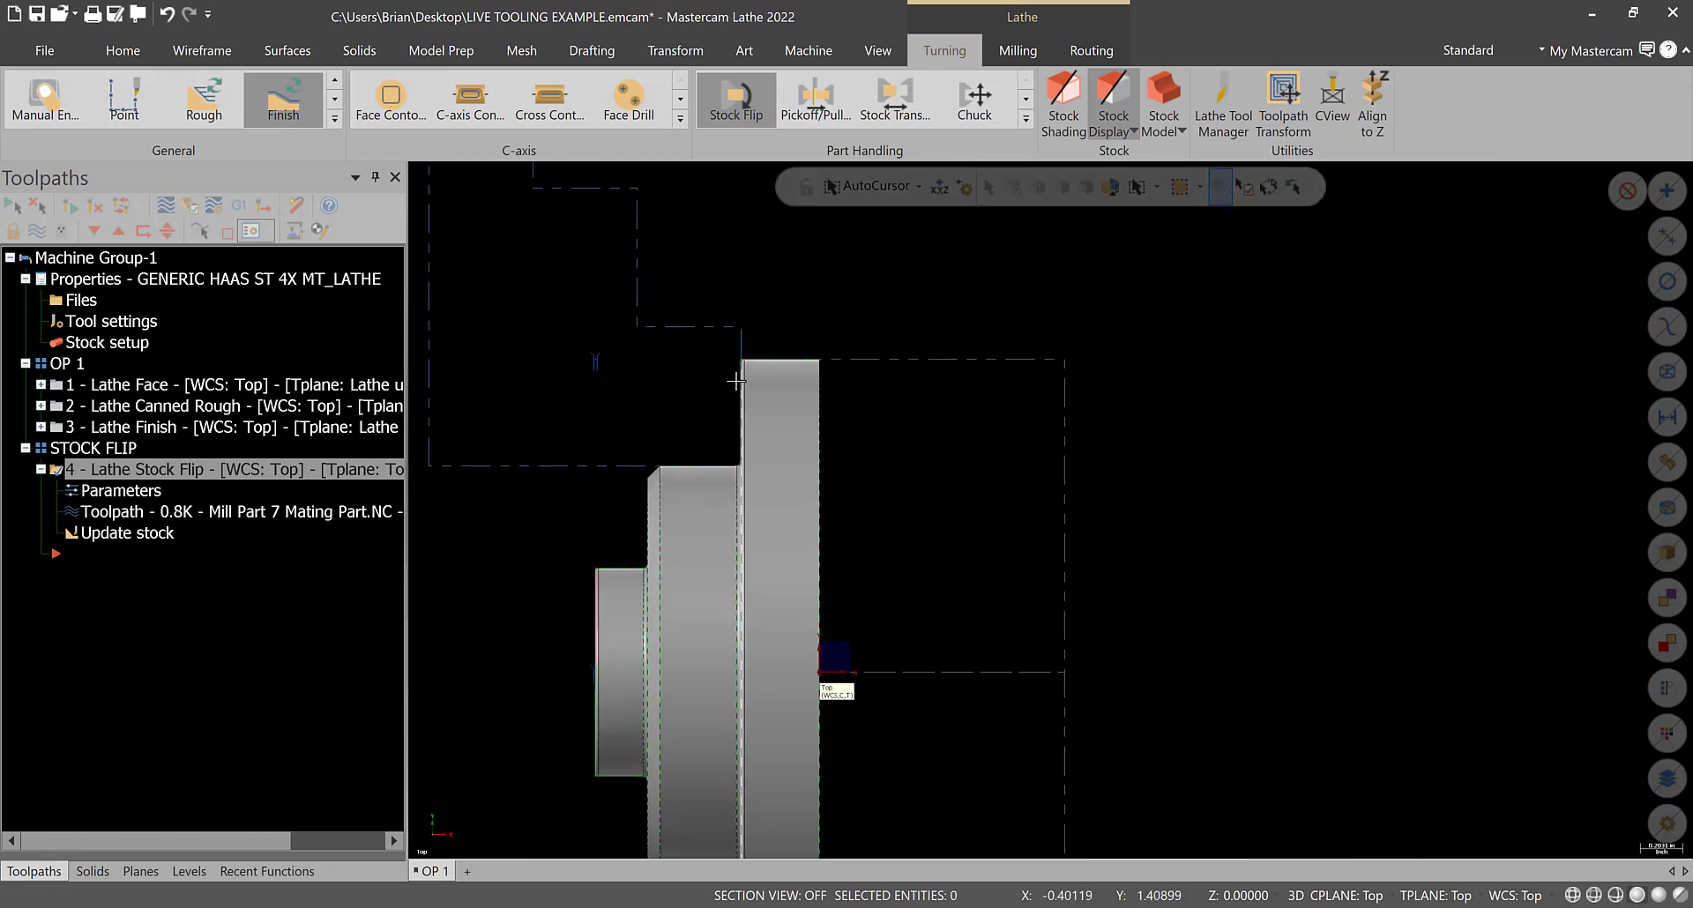
pyautogui.scroll(-2, 737, 614)
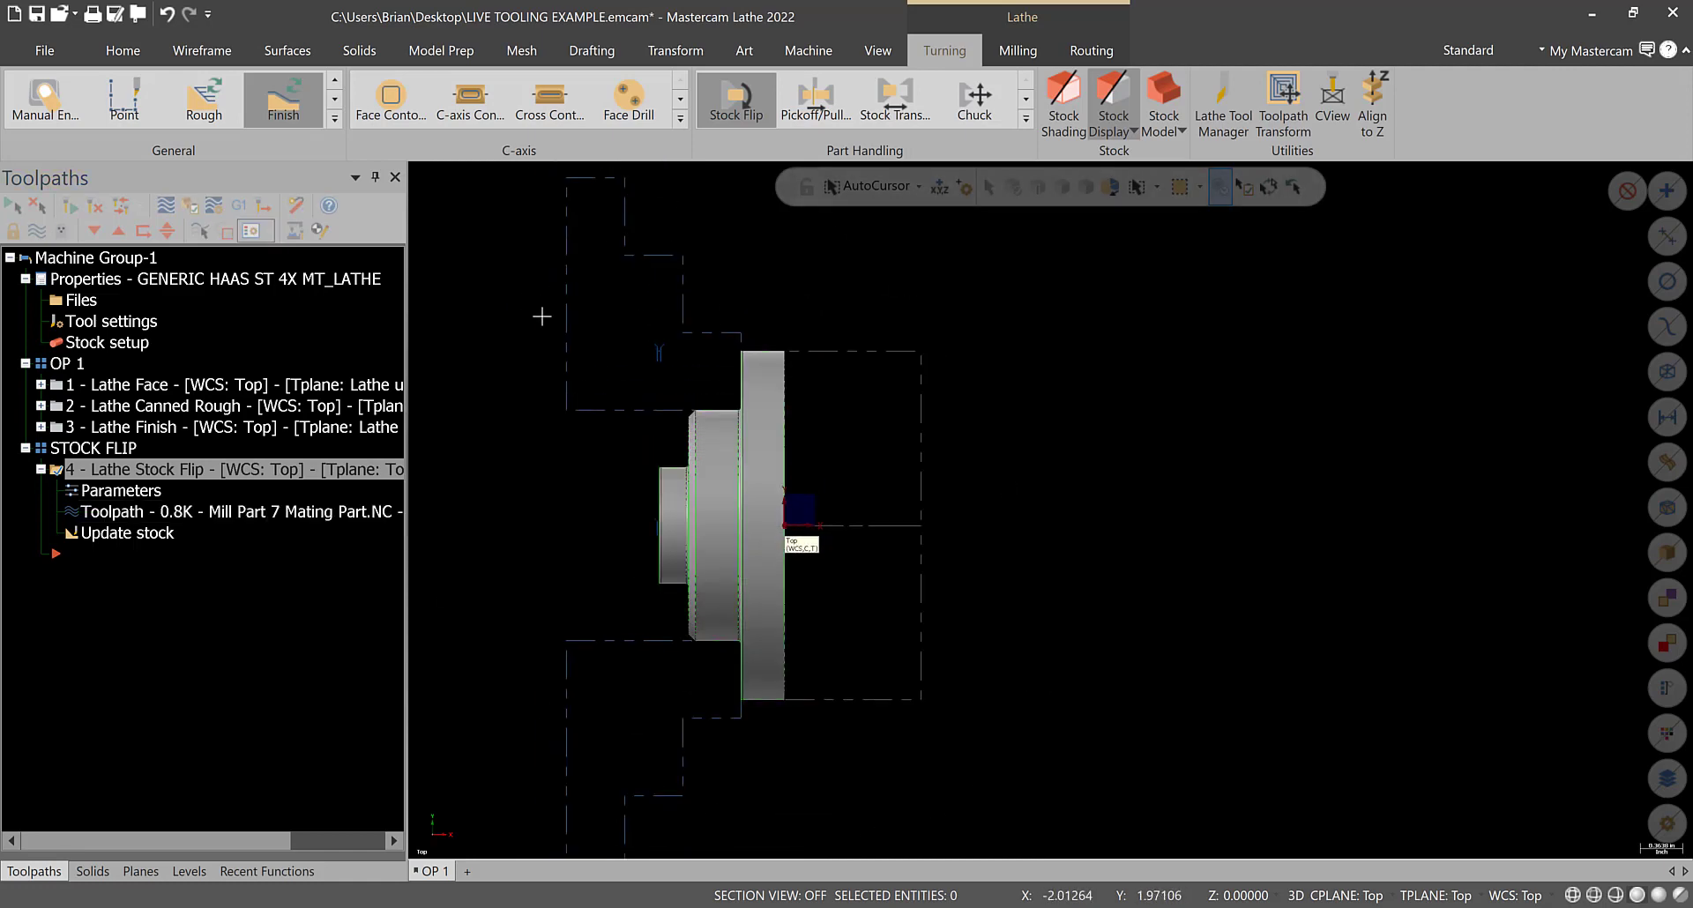
pyautogui.scroll(4, 738, 373)
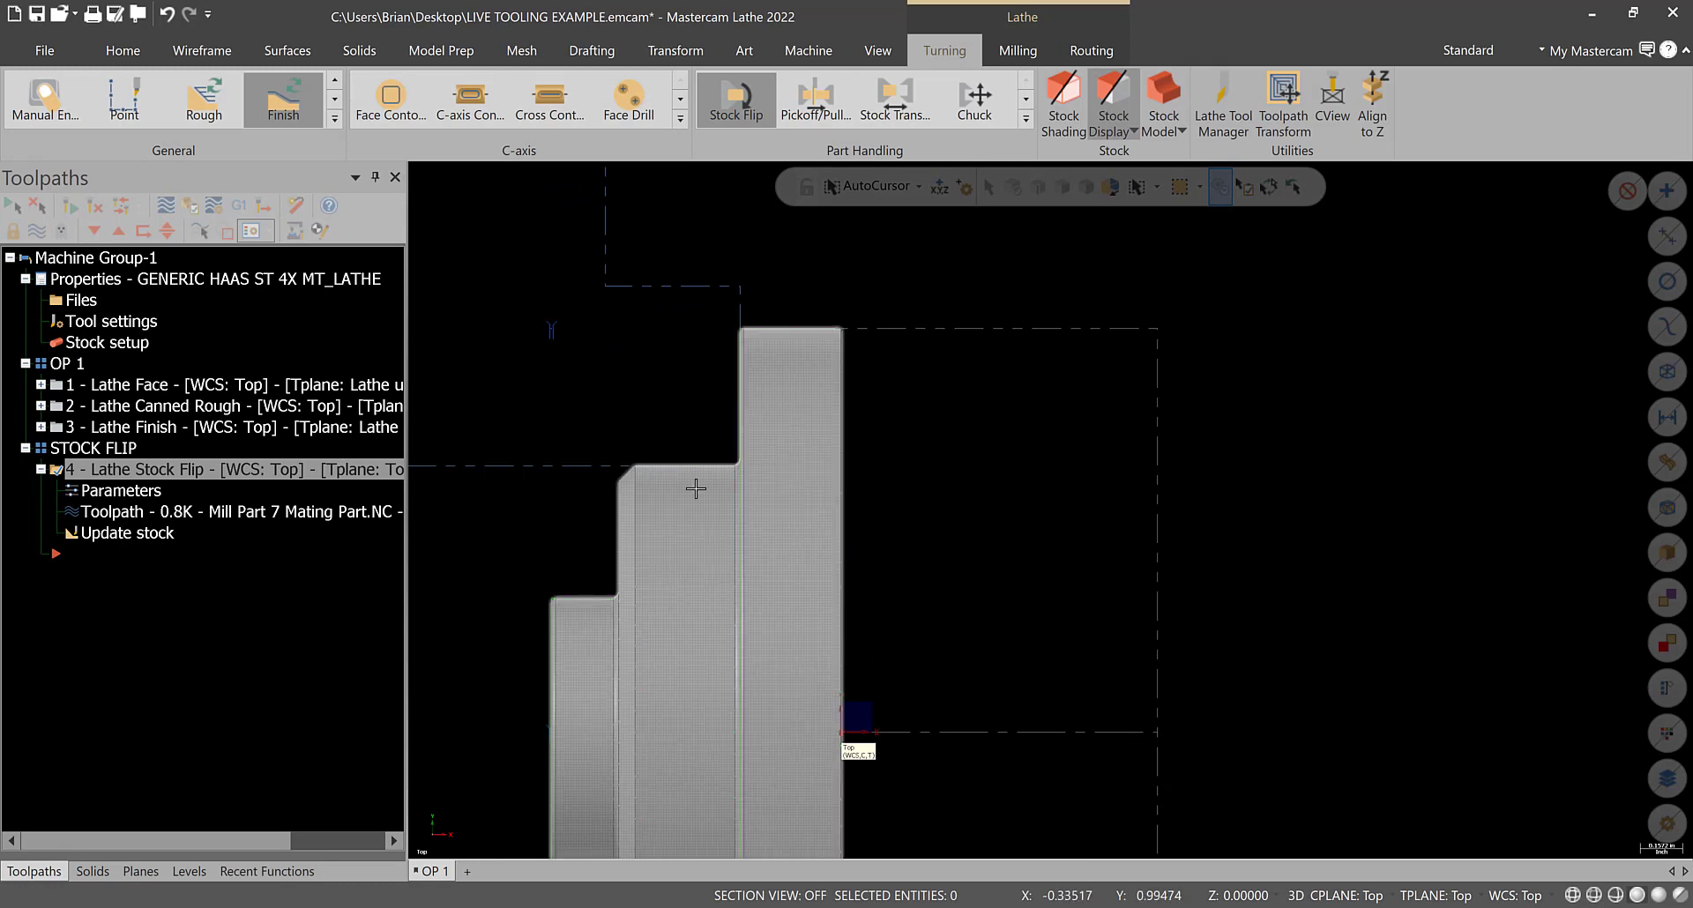
pyautogui.scroll(2, 708, 488)
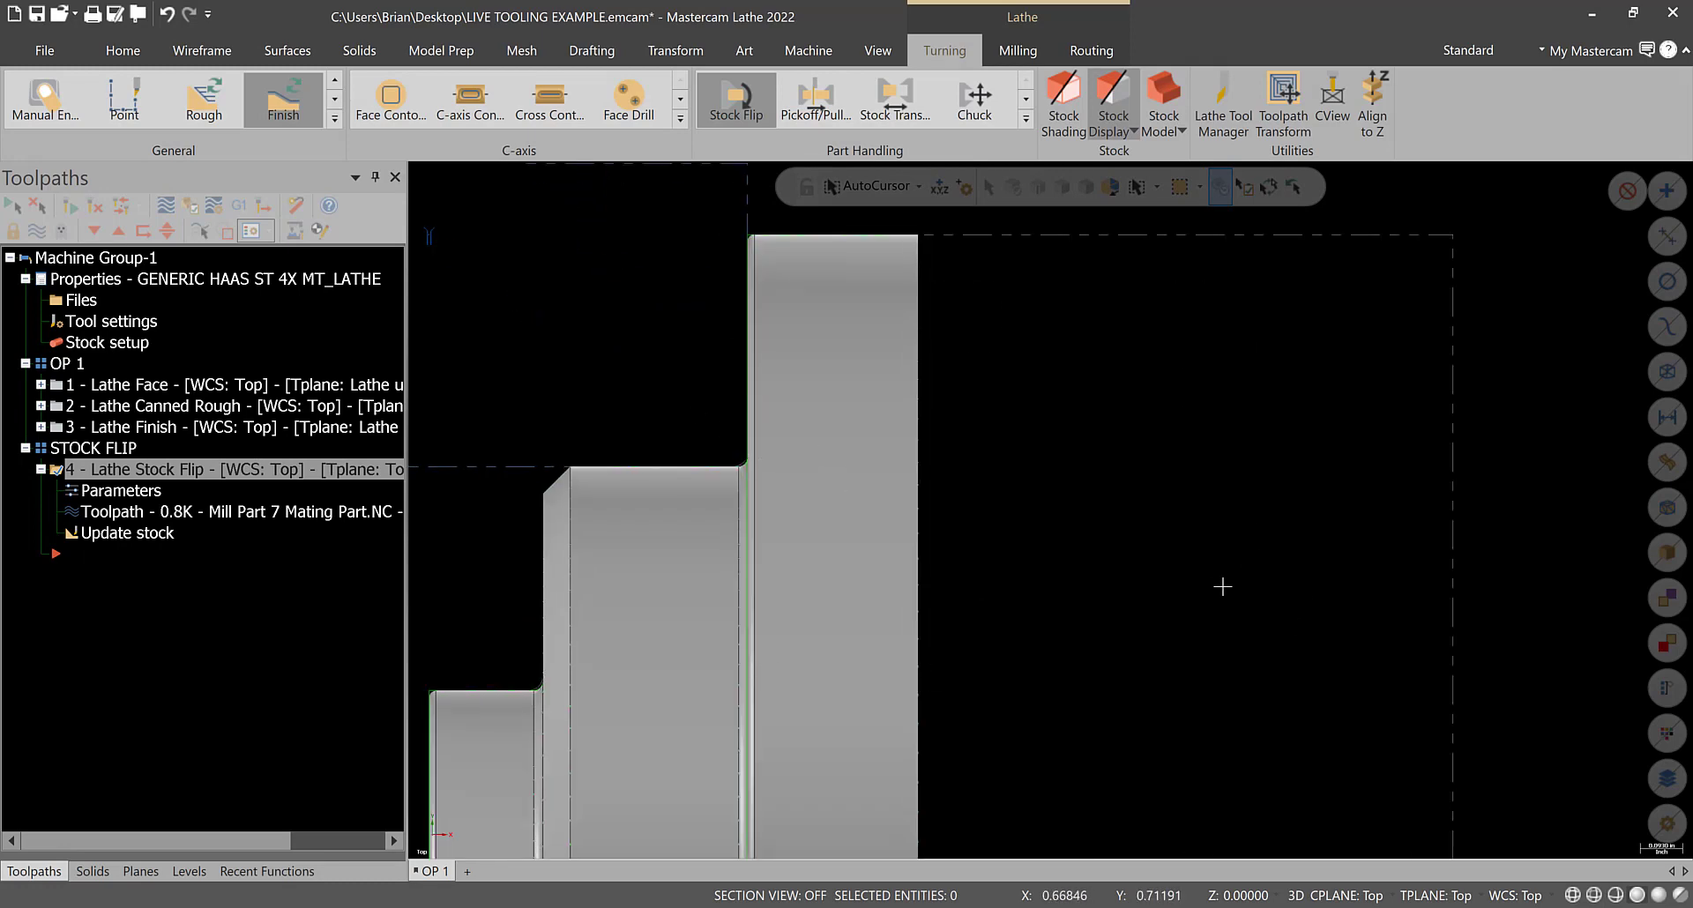
pyautogui.scroll(5, 759, 481)
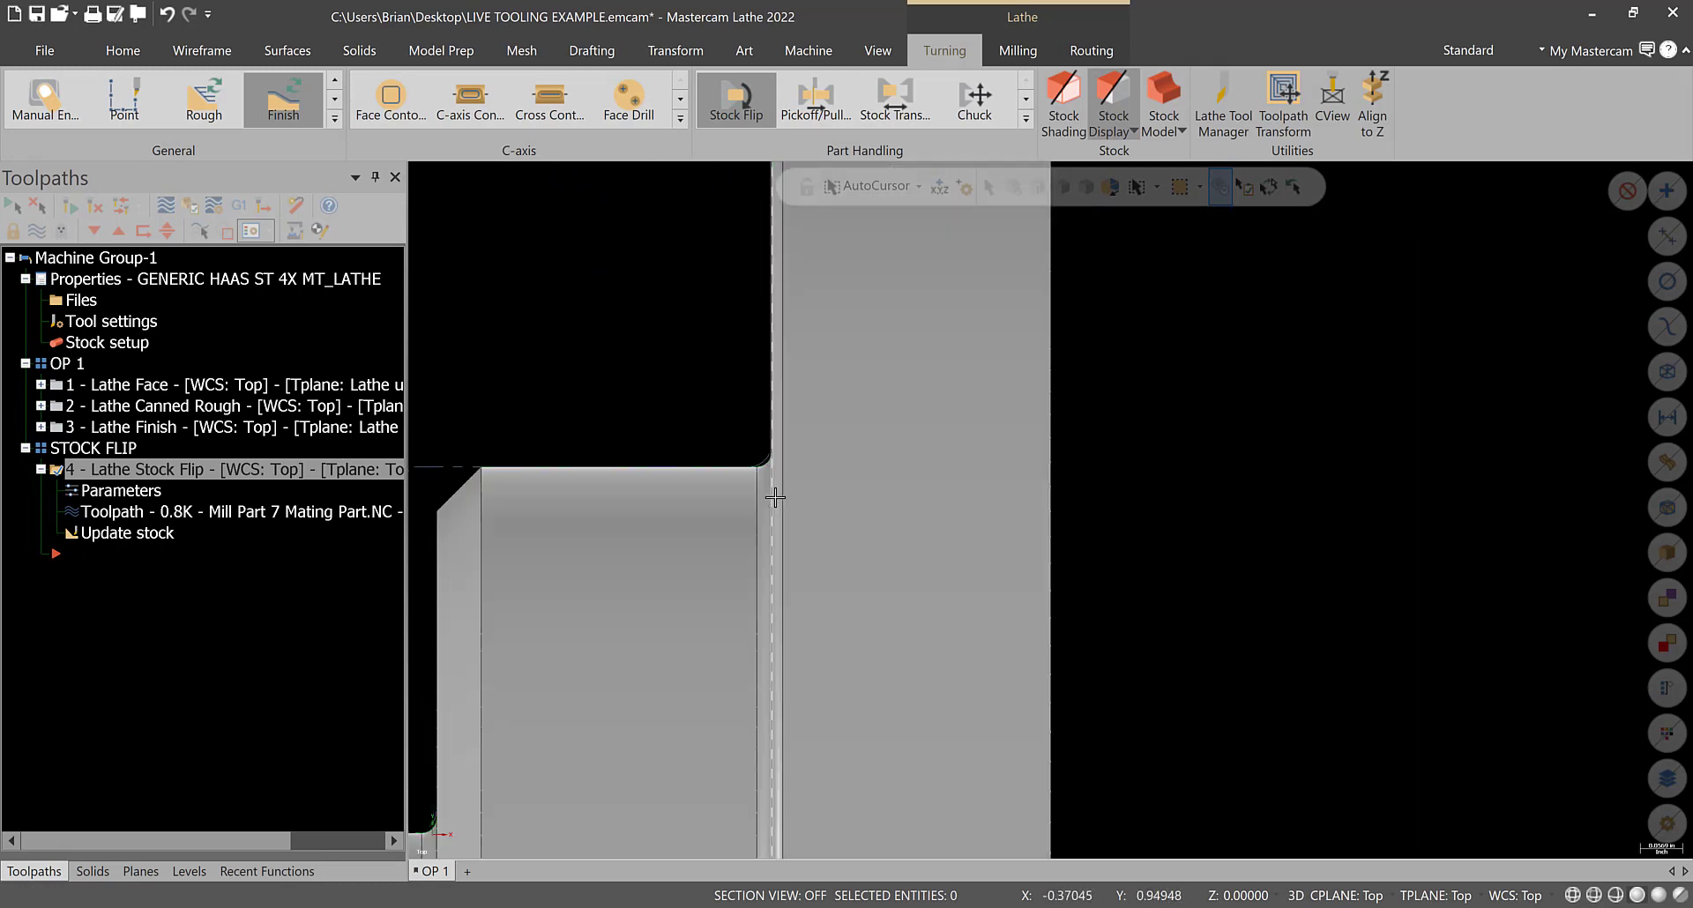
pyautogui.scroll(-6, 964, 421)
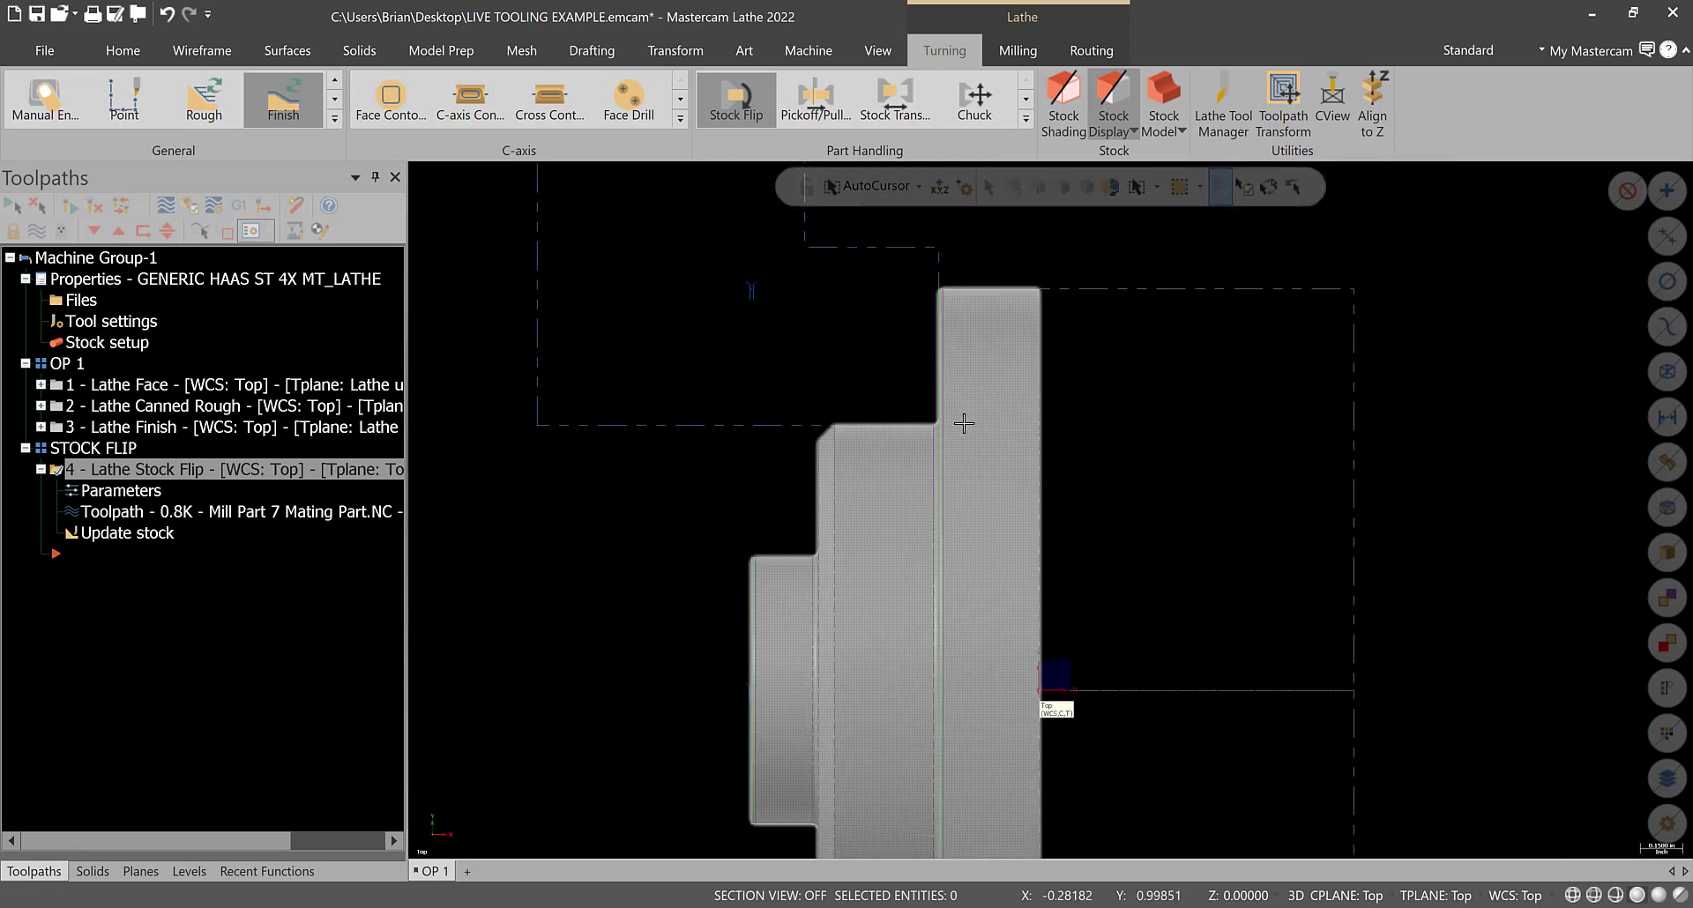
pyautogui.scroll(-1, 964, 423)
pyautogui.scroll(3, 1466, 564)
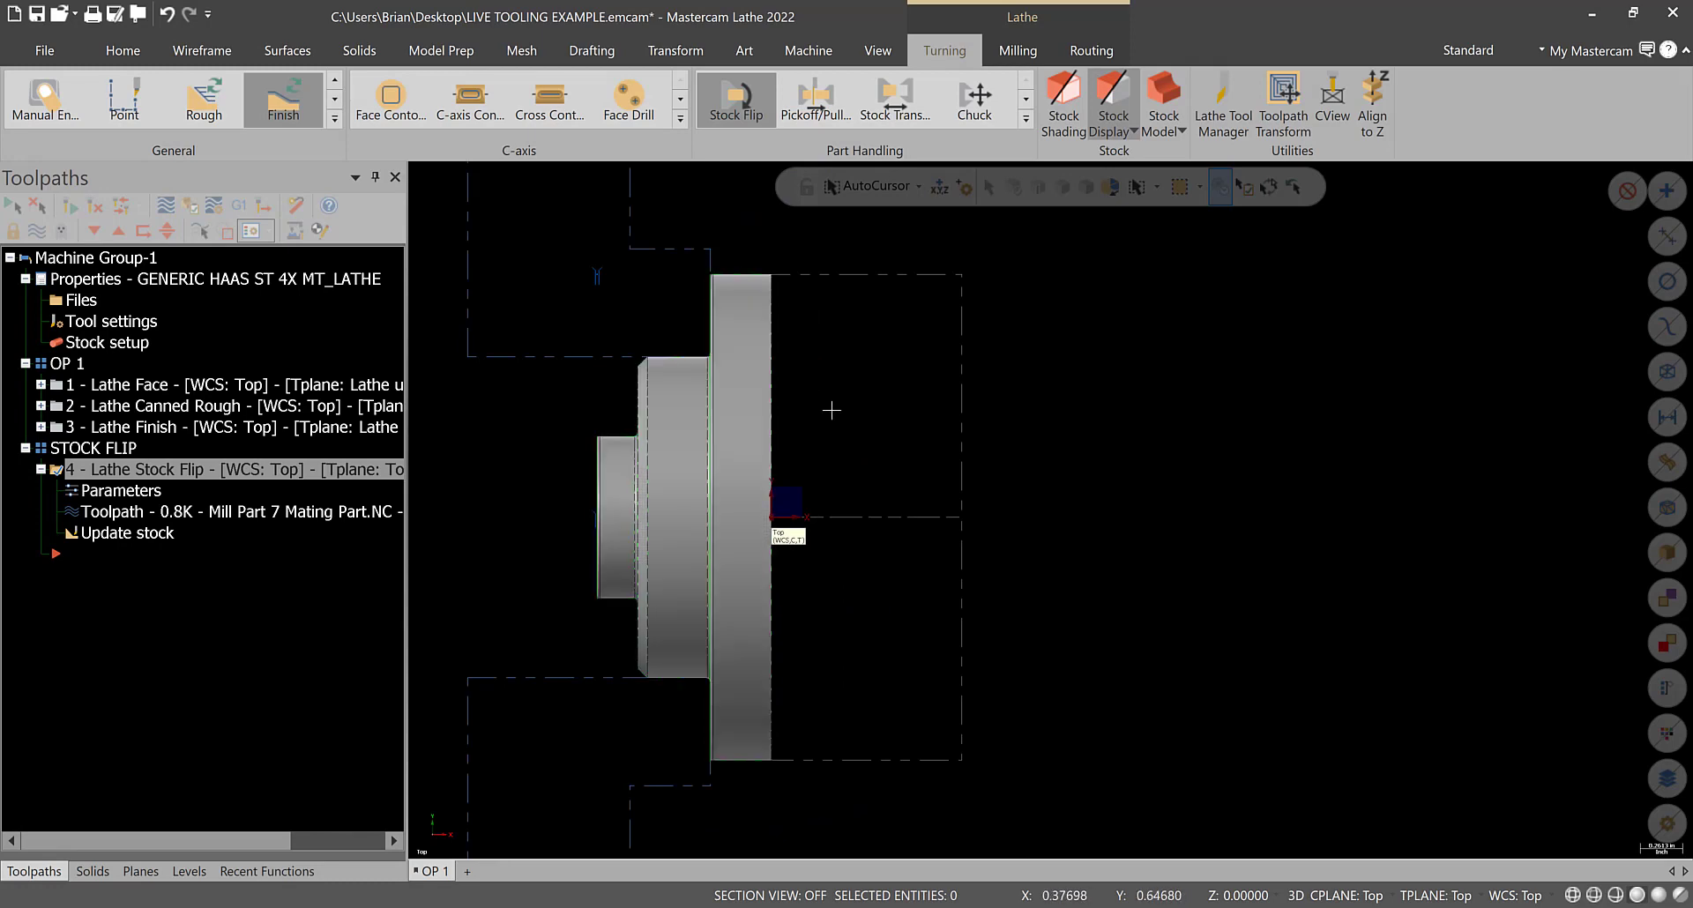
# - Inspect the fillet between the hub and the flange from an angled view and return to the top view
pyautogui.moveTo(753, 373)
pyautogui.mouseDown(button='middle')
pyautogui.moveTo(703, 362)
pyautogui.moveTo(825, 388)
pyautogui.moveTo(750, 384)
pyautogui.mouseUp(button='middle')
pyautogui.scroll(5, 750, 384)
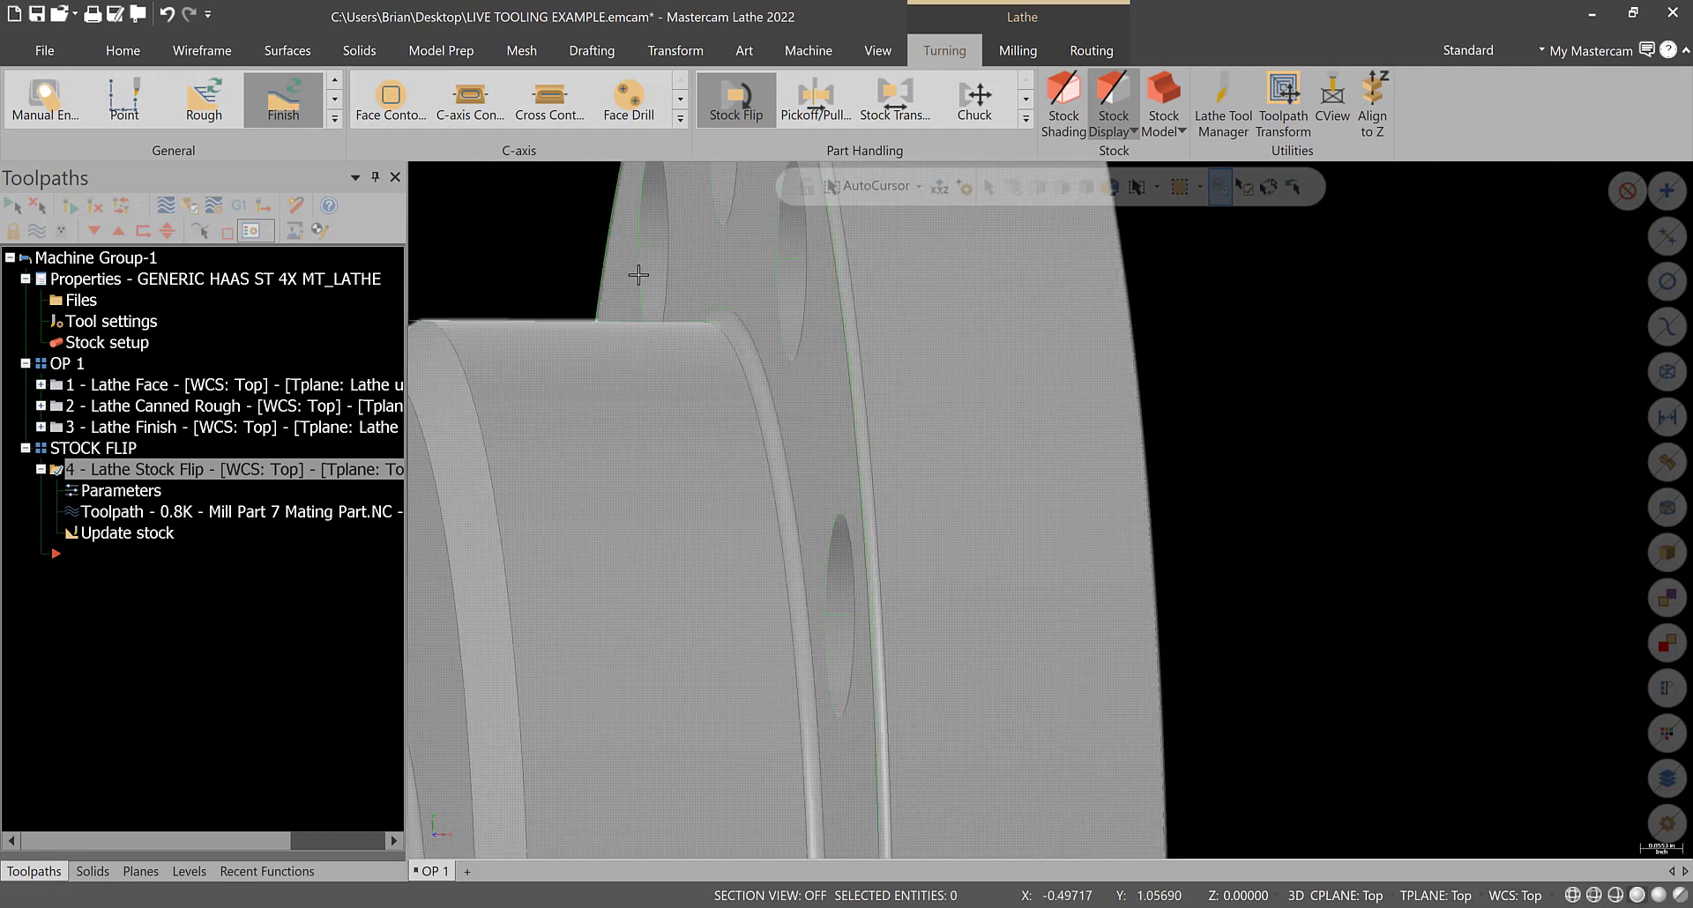
pyautogui.scroll(-5, 723, 293)
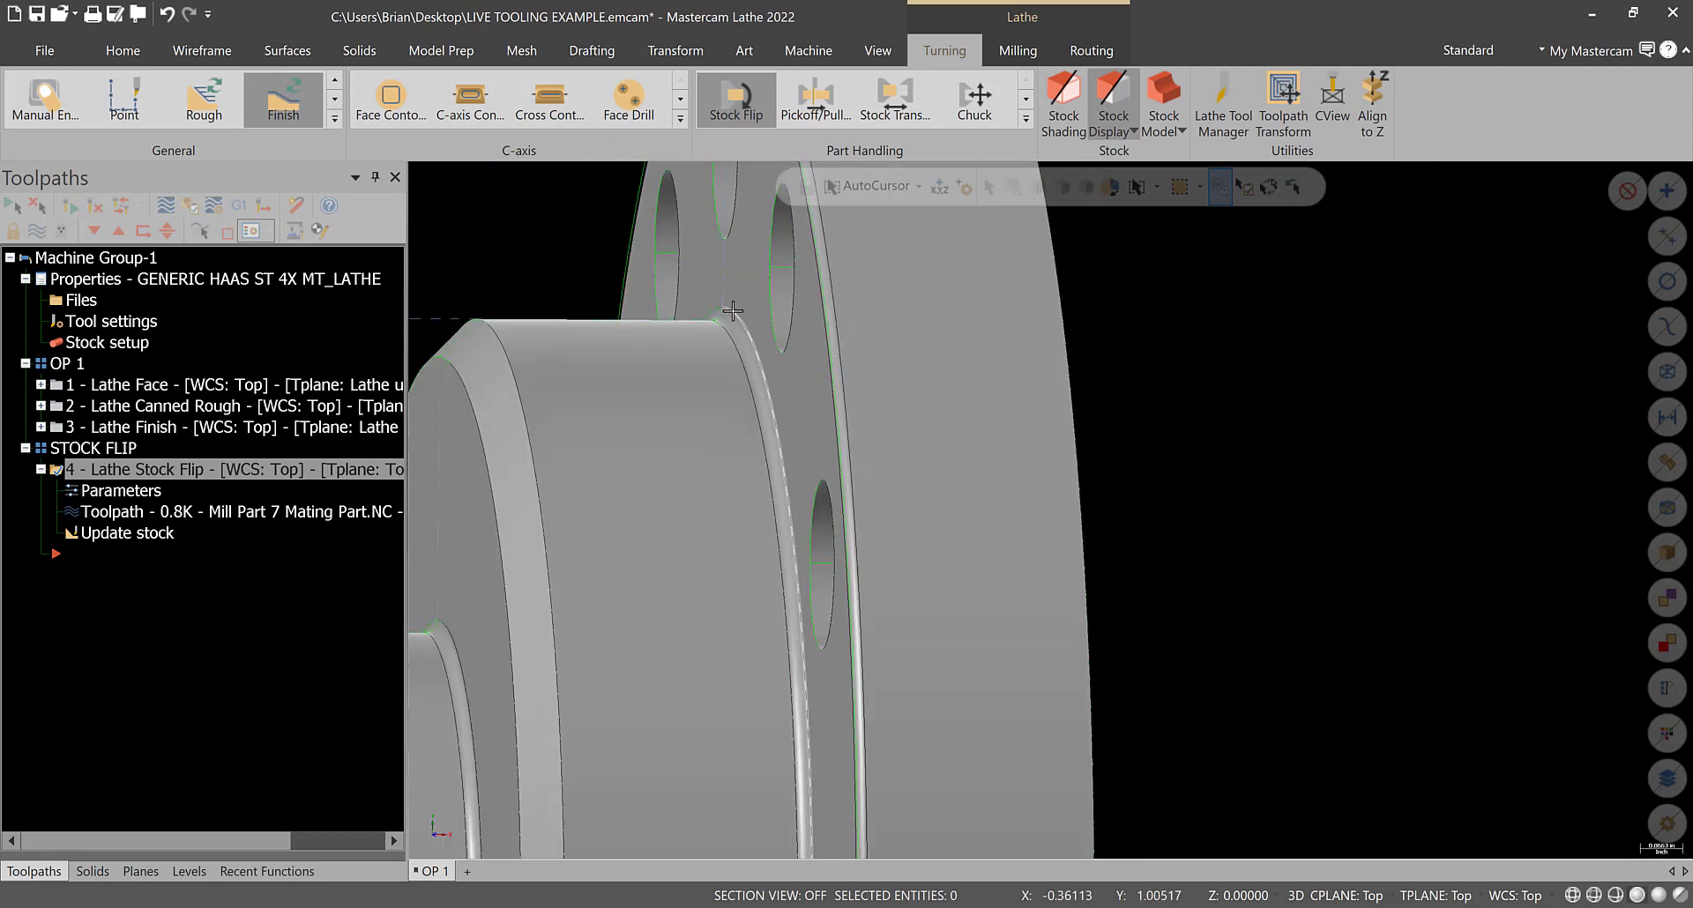
pyautogui.scroll(-5, 734, 312)
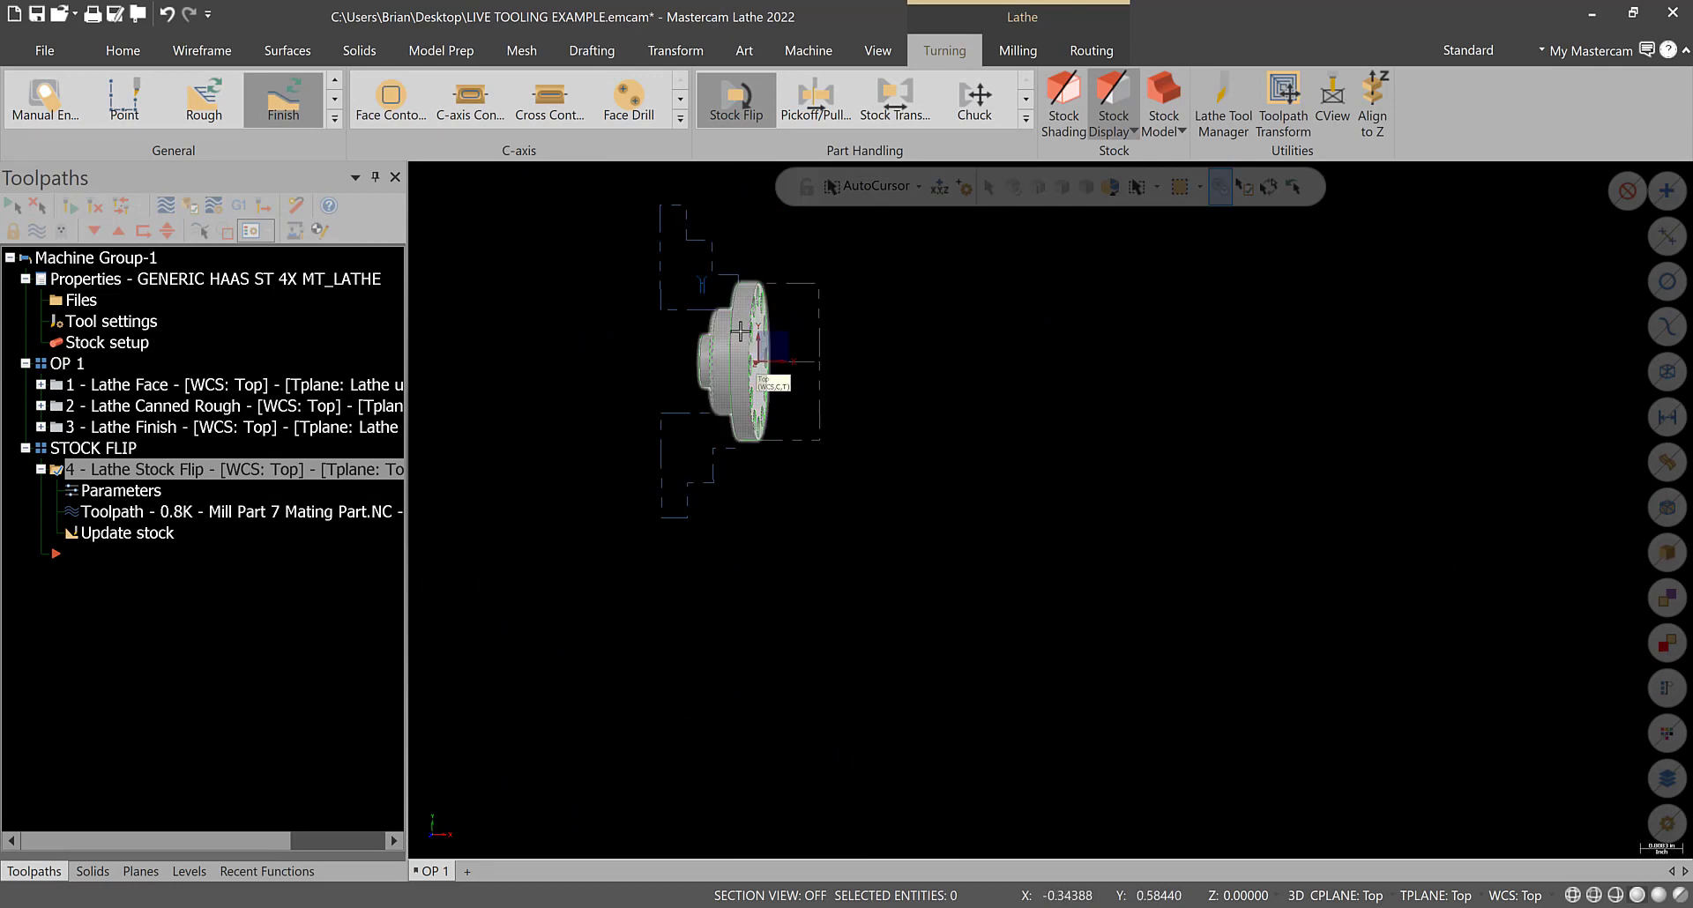
pyautogui.rightClick(784, 208)
pyautogui.click(830, 322)
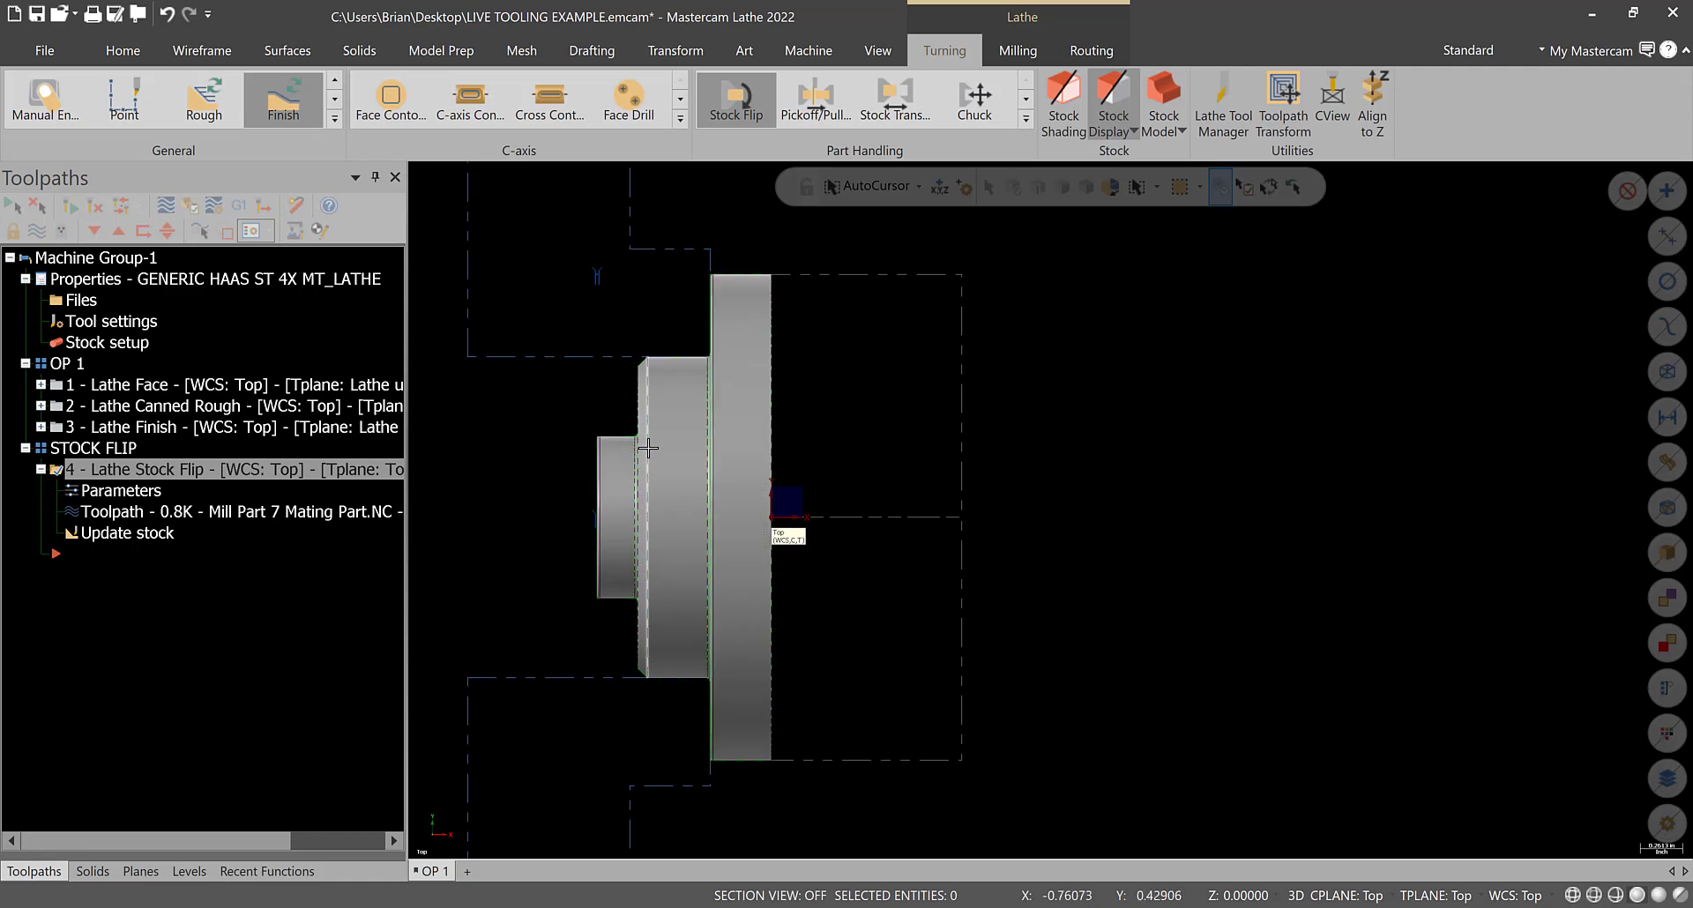
pyautogui.scroll(-2, 820, 458)
pyautogui.scroll(1, 1151, 517)
pyautogui.scroll(1, 1151, 517)
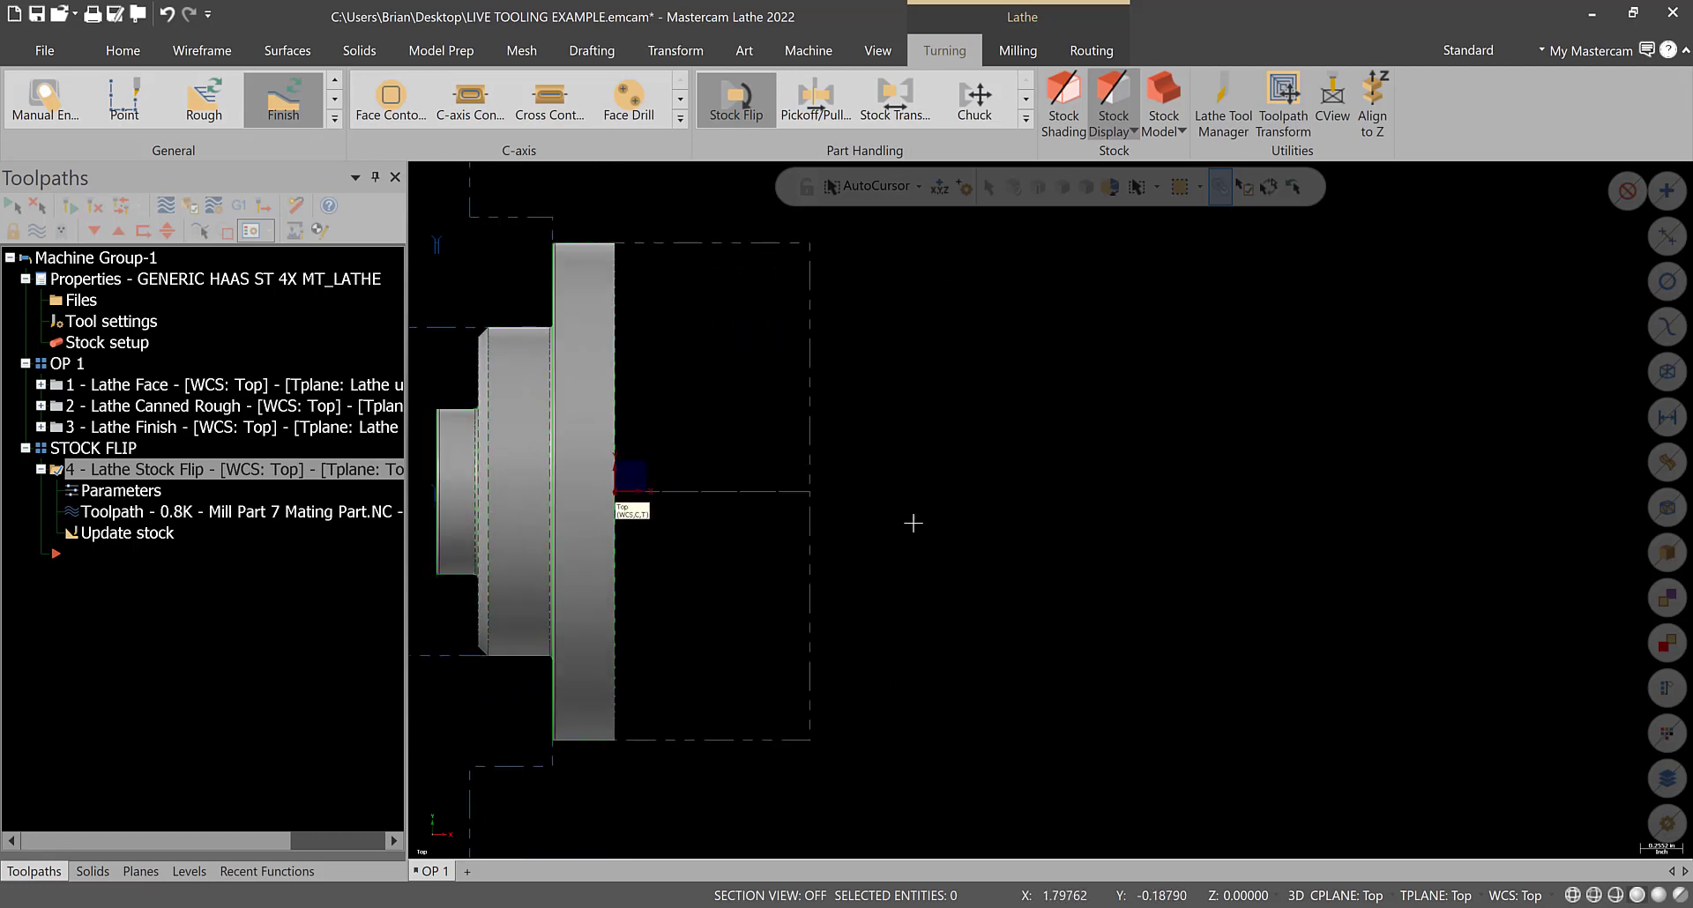
pyautogui.scroll(1, 914, 522)
pyautogui.scroll(1, 454, 446)
pyautogui.scroll(-3, 456, 446)
pyautogui.scroll(-2, 480, 447)
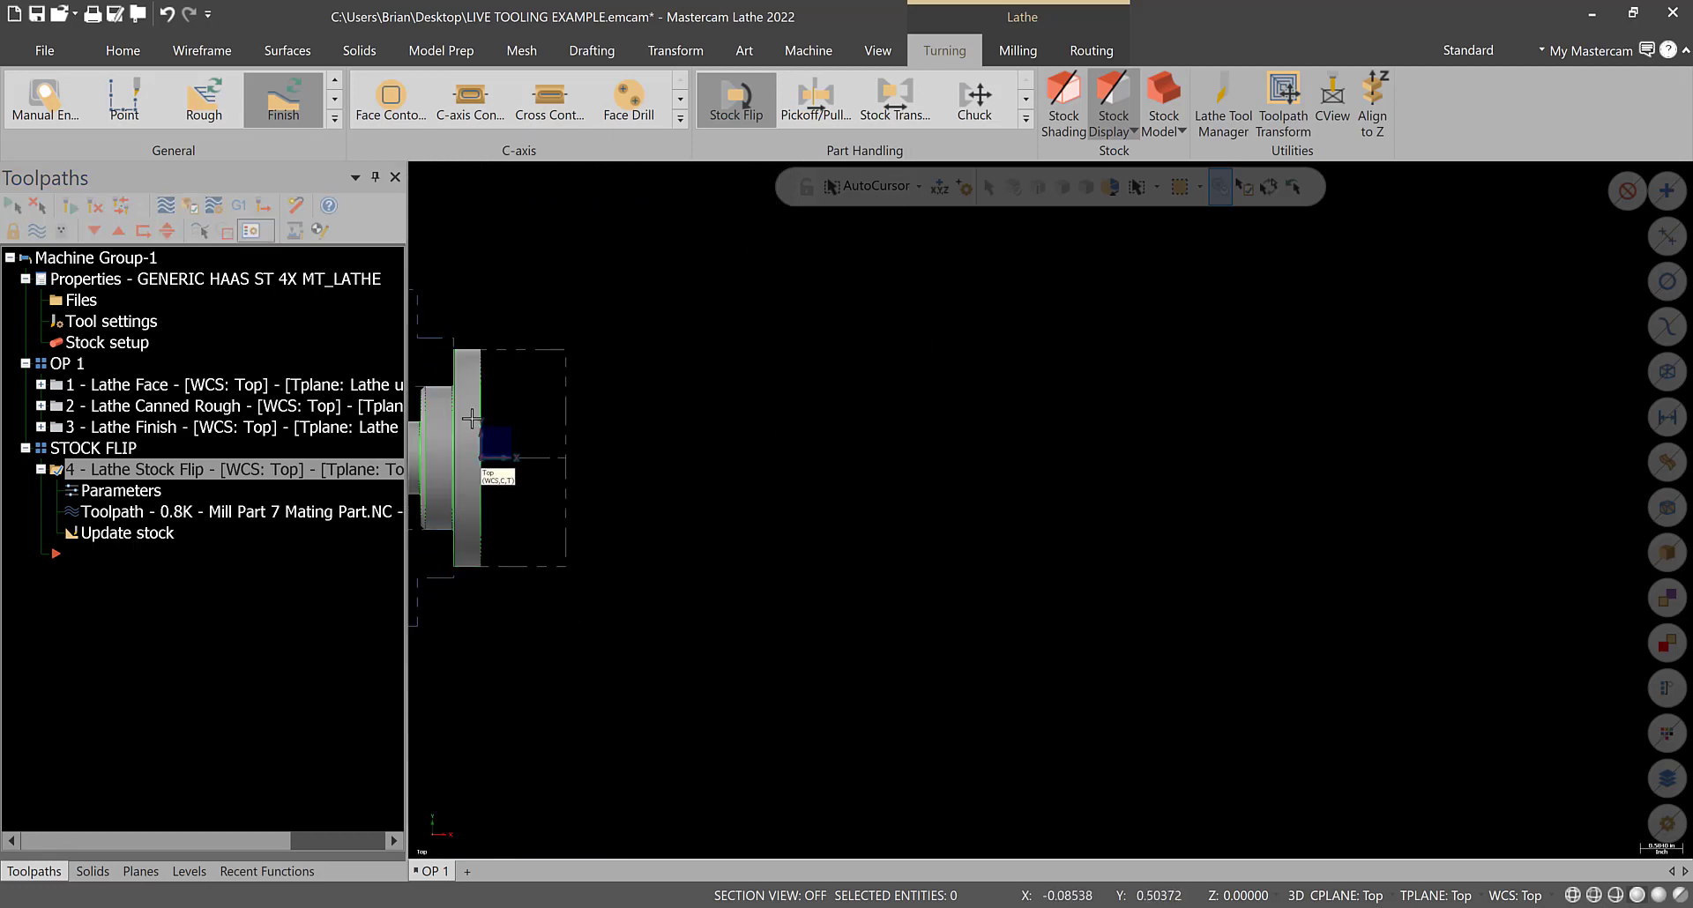
pyautogui.scroll(1, 481, 446)
pyautogui.scroll(-1, 559, 264)
pyautogui.rightClick(561, 264)
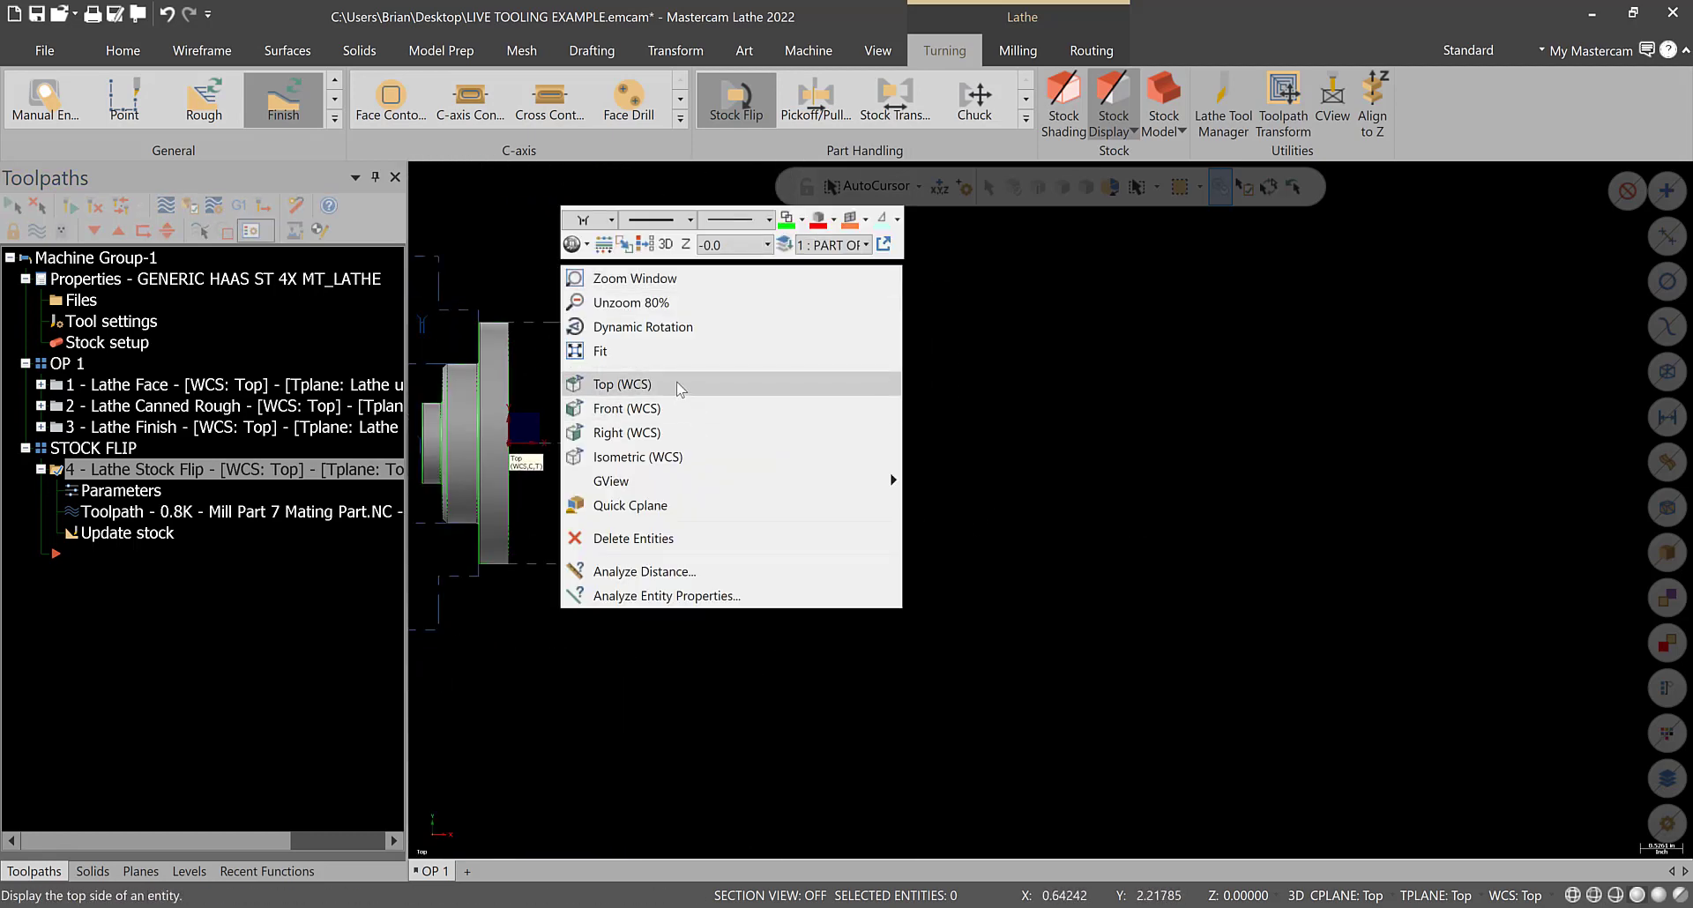
pyautogui.click(673, 348)
pyautogui.scroll(1, 1017, 427)
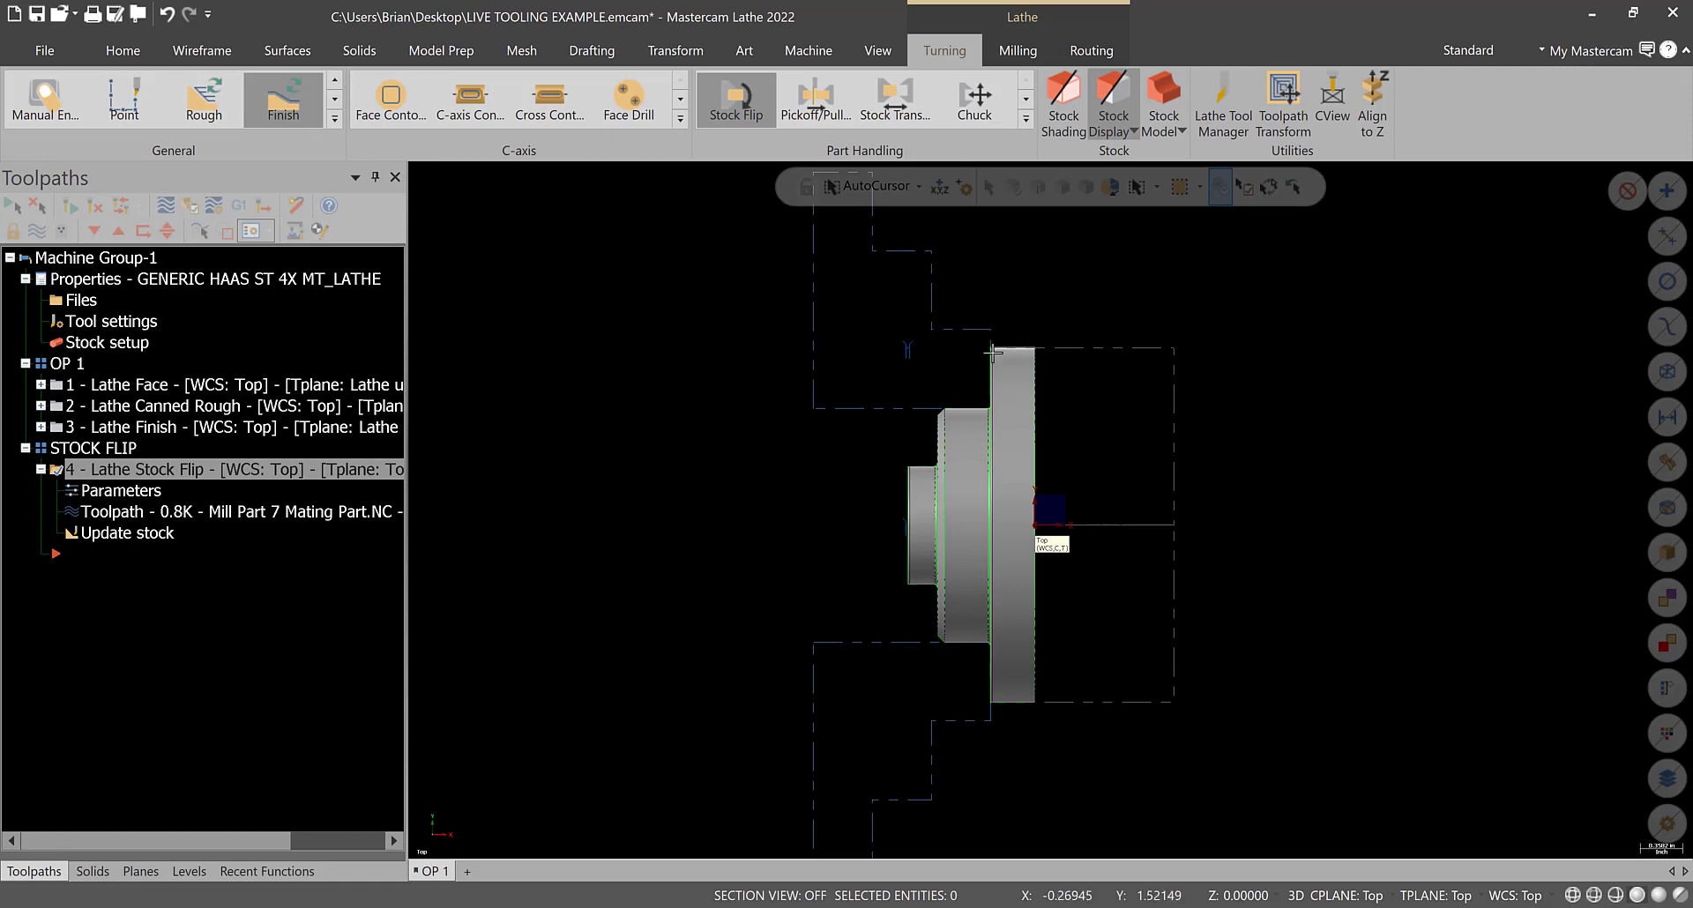
# - Switch to the Mill Part 7 Mating Part PDF drawing to check the flange and hub, and return to Mastercam to compare the chucked part
pyautogui.hotkey('alt', 'Tab')
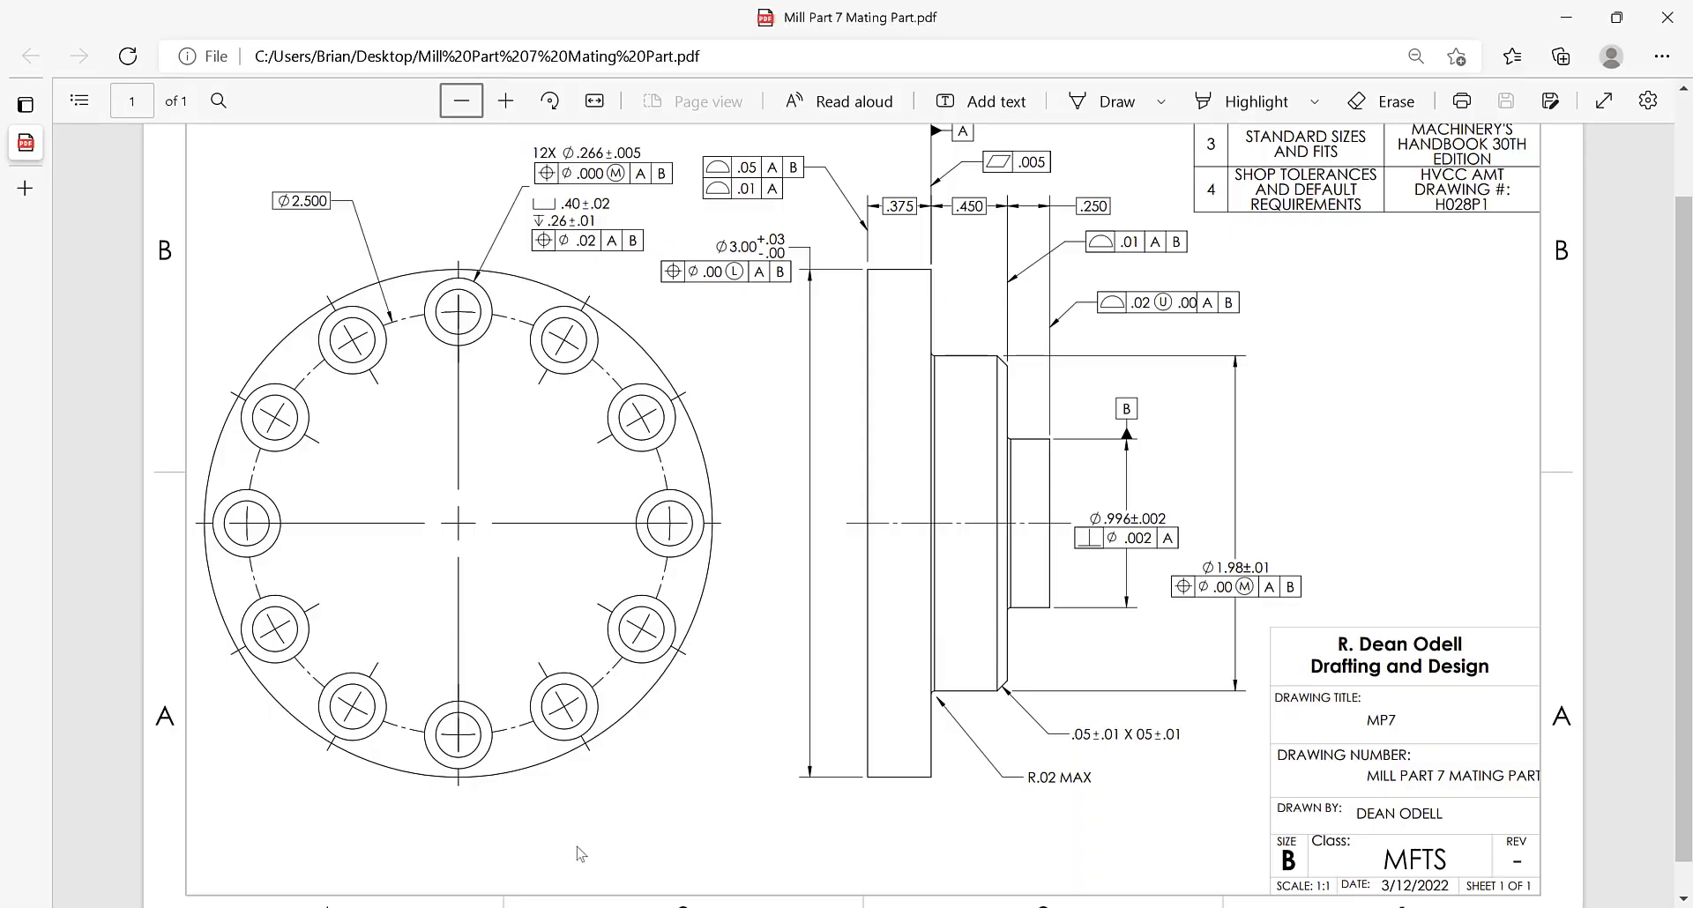
pyautogui.click(321, 907)
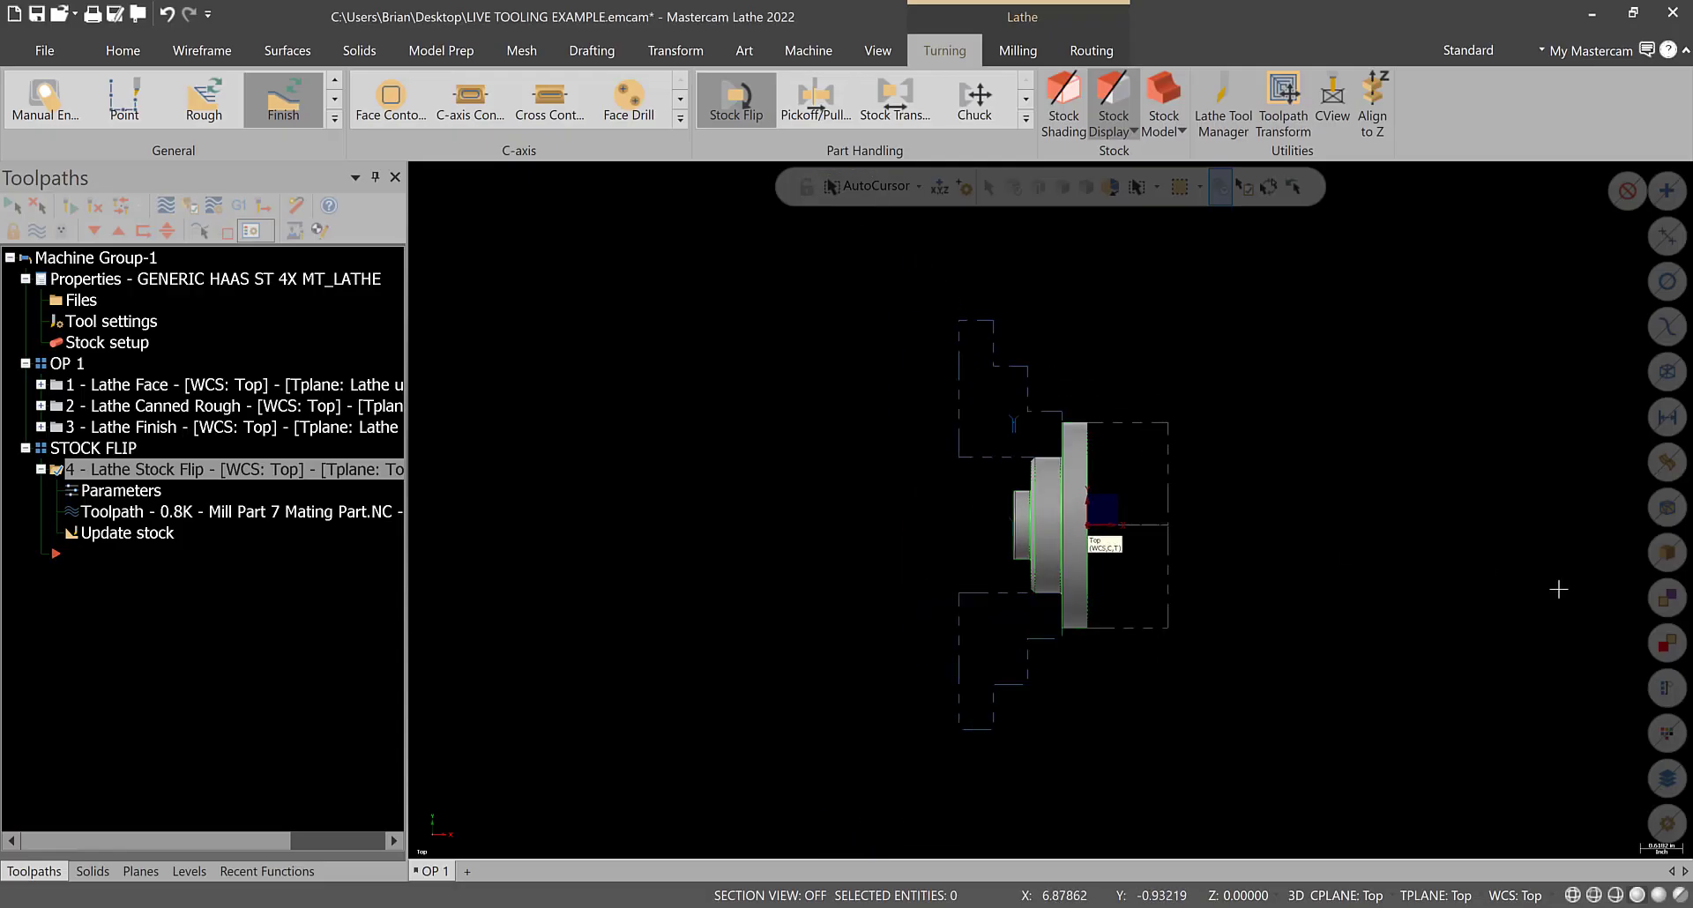
pyautogui.scroll(4, 1589, 618)
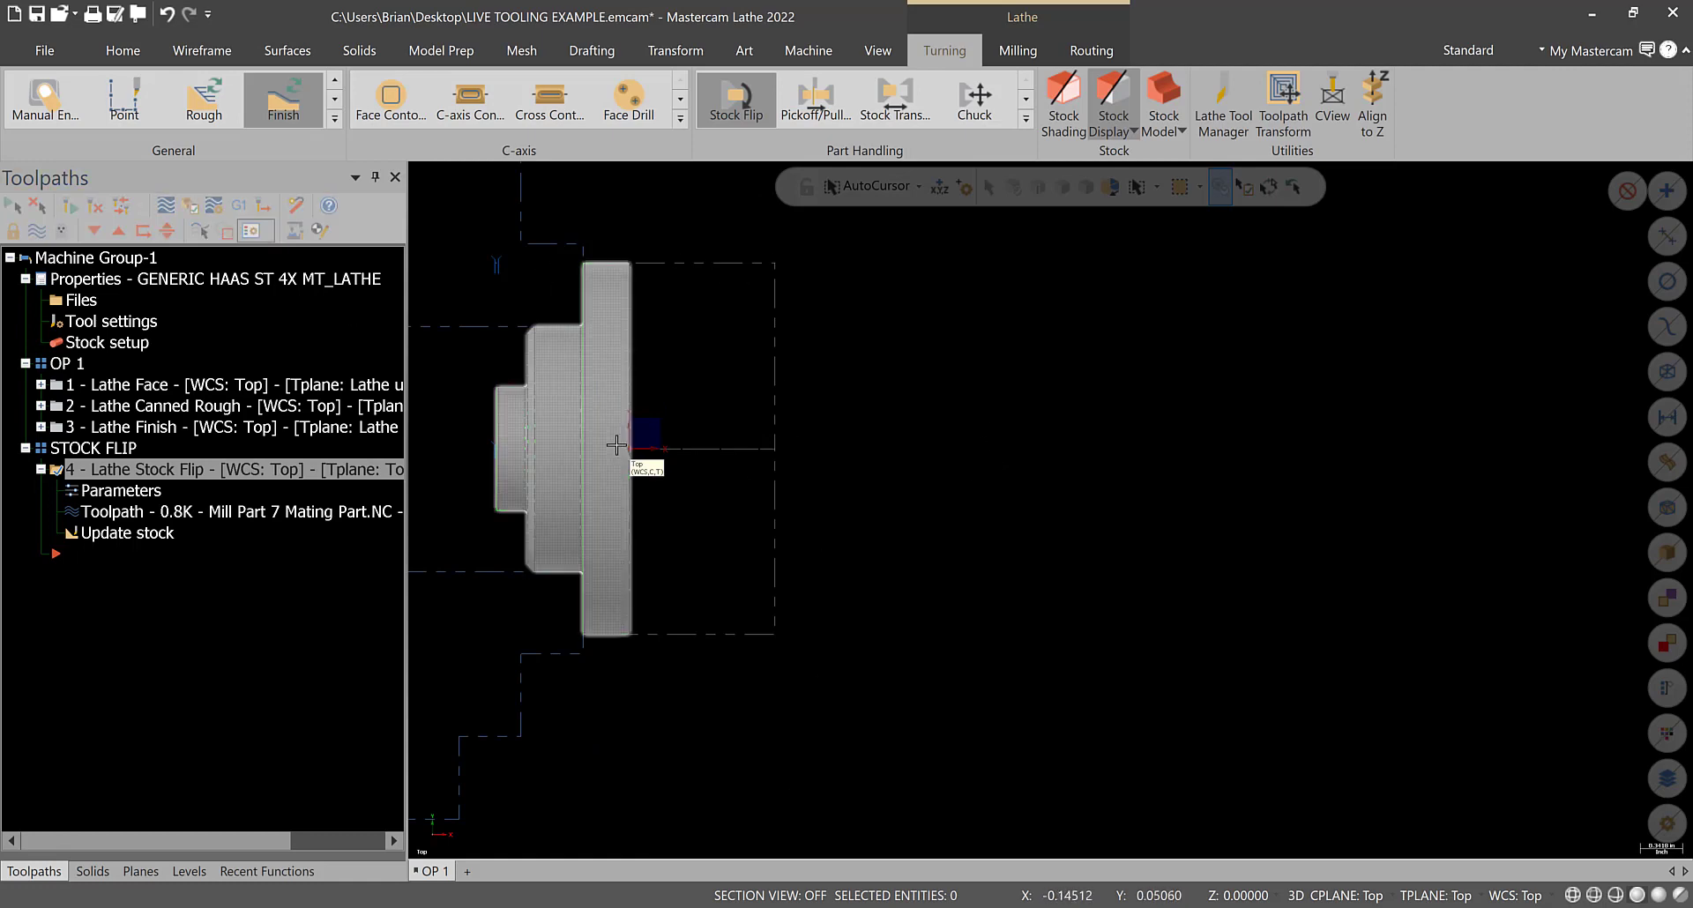
pyautogui.scroll(-4, 632, 449)
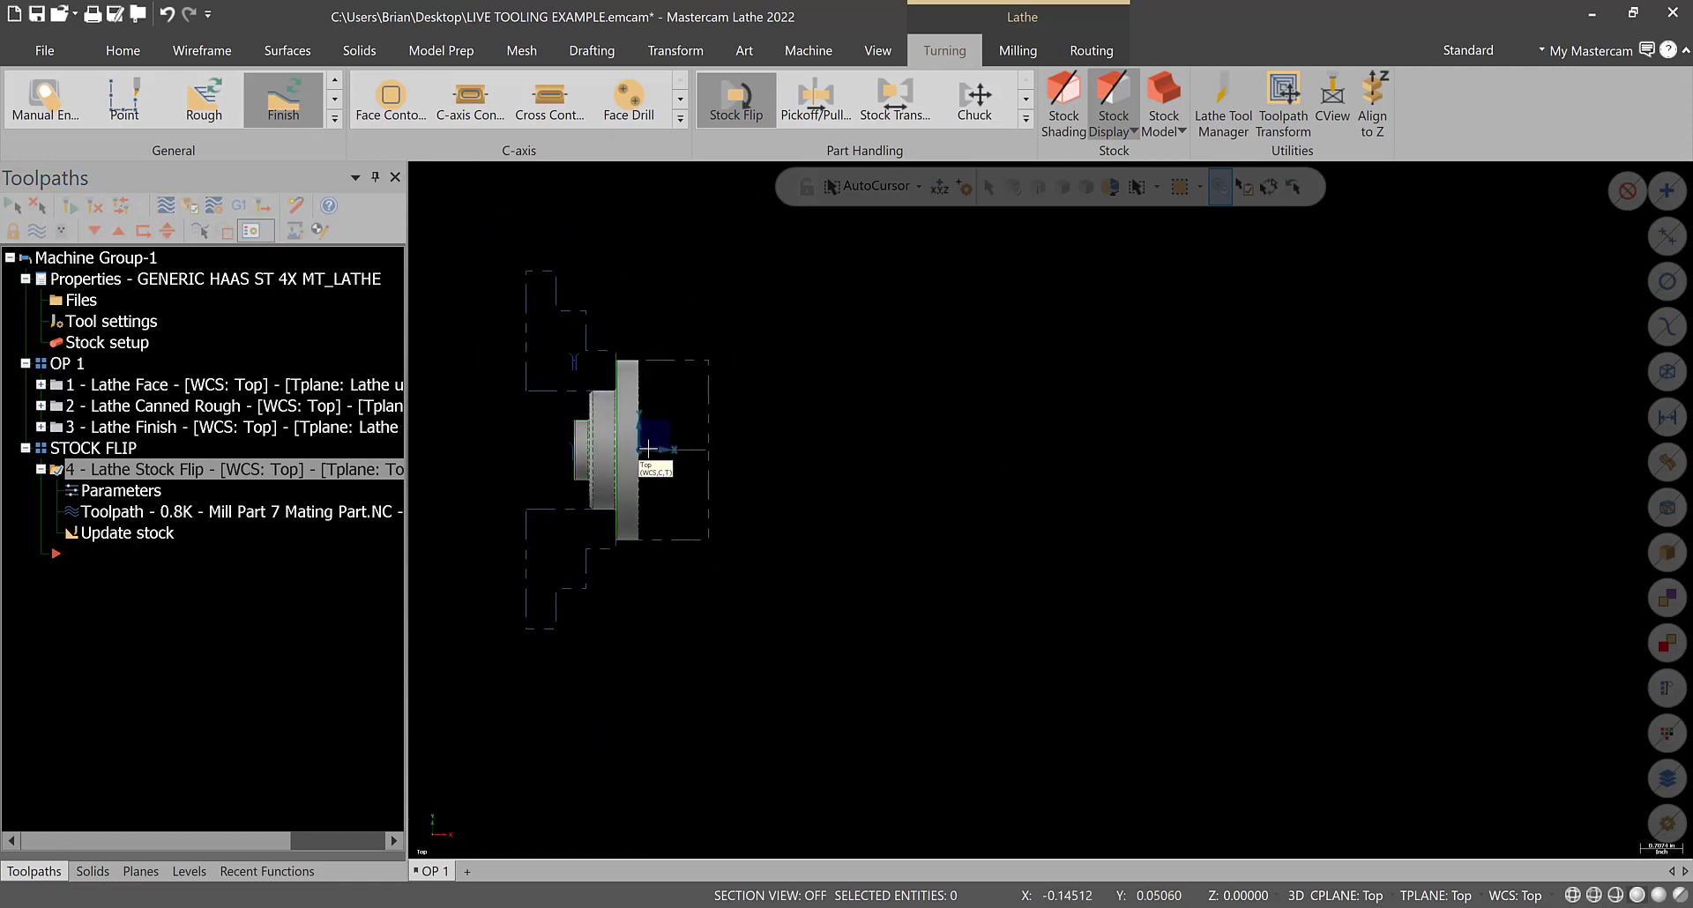
pyautogui.scroll(2, 648, 452)
pyautogui.scroll(2, 648, 451)
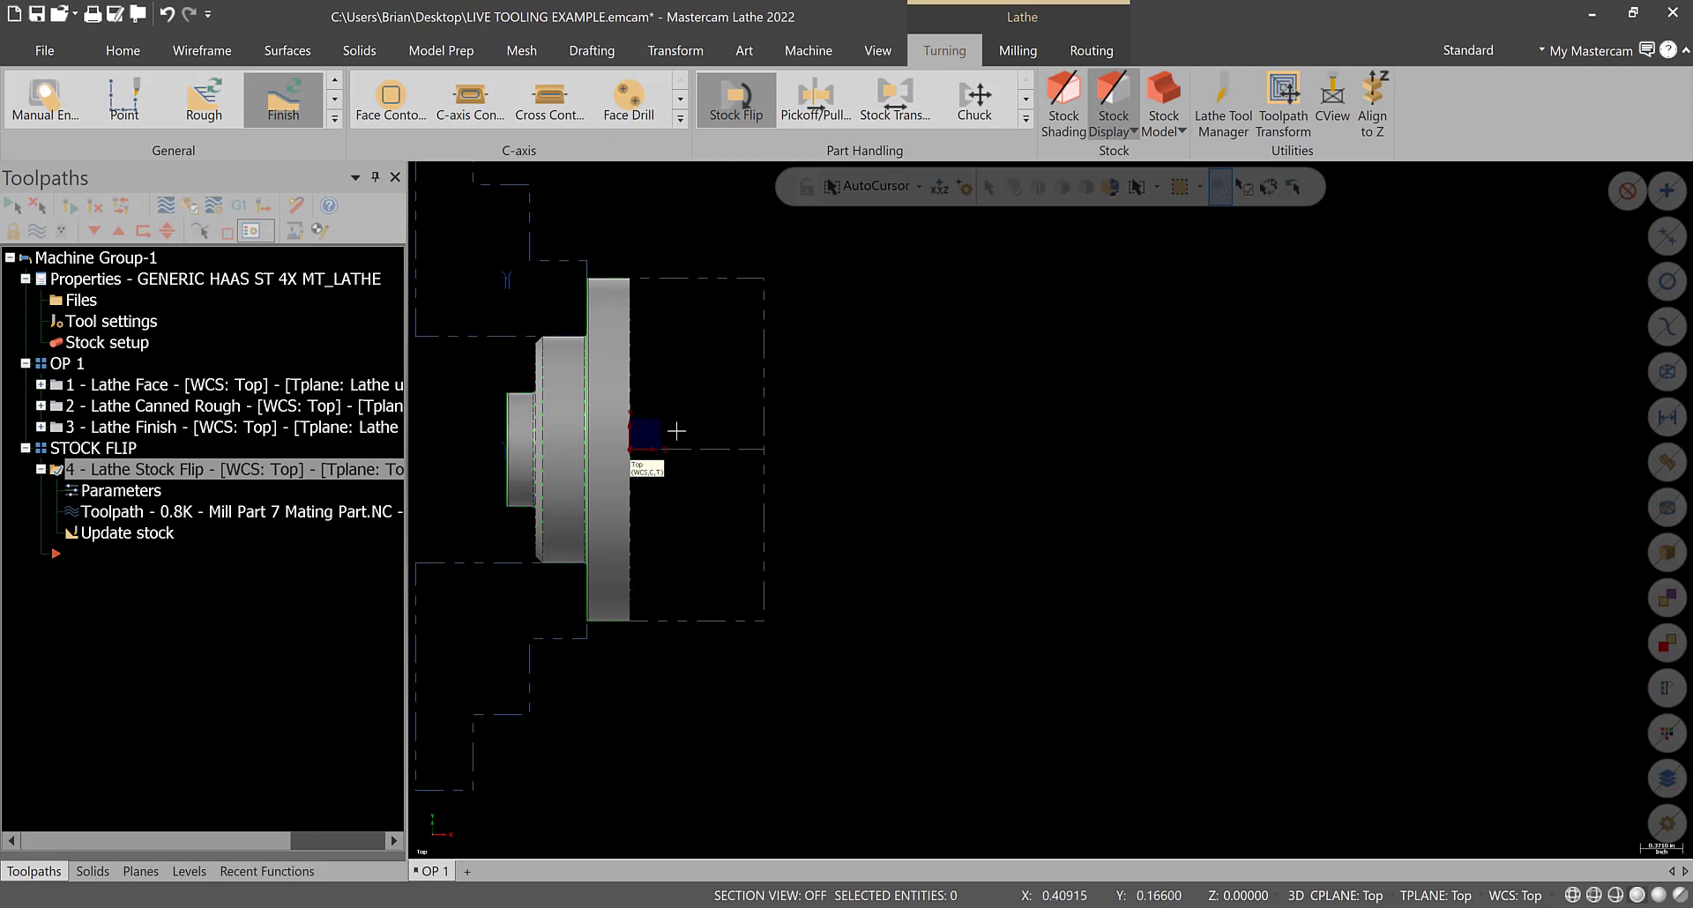
pyautogui.scroll(1, 605, 244)
pyautogui.scroll(1, 605, 244)
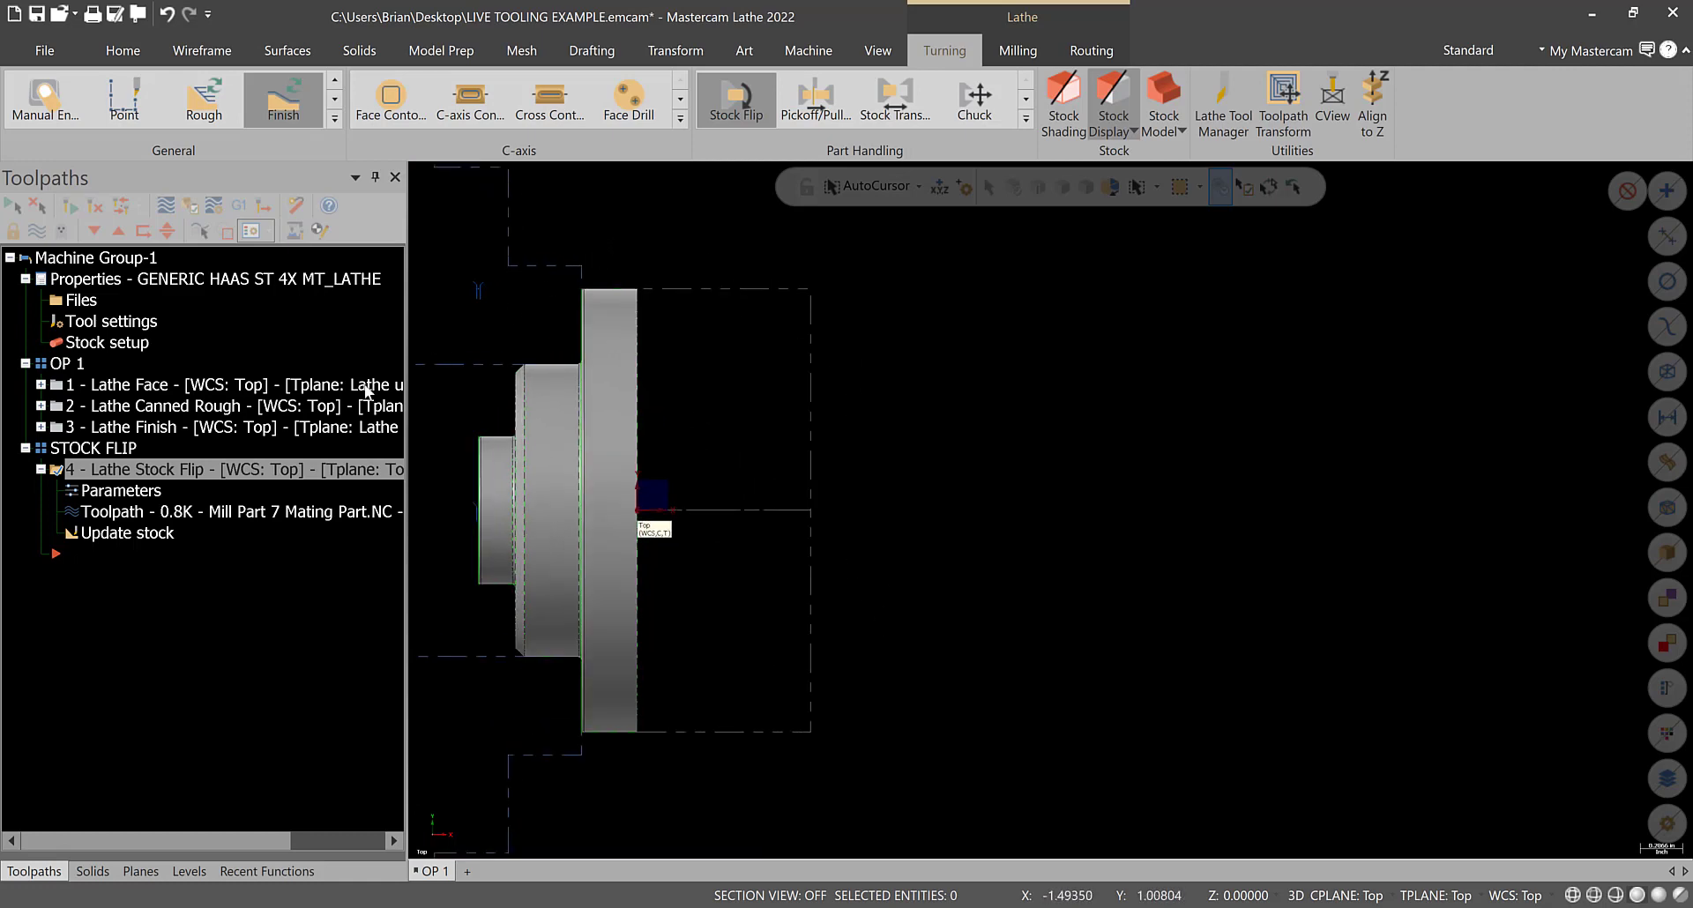
# - Create a new toolpath group in Machine Group-1 and name it OP 2
pyautogui.rightClick(89, 258)
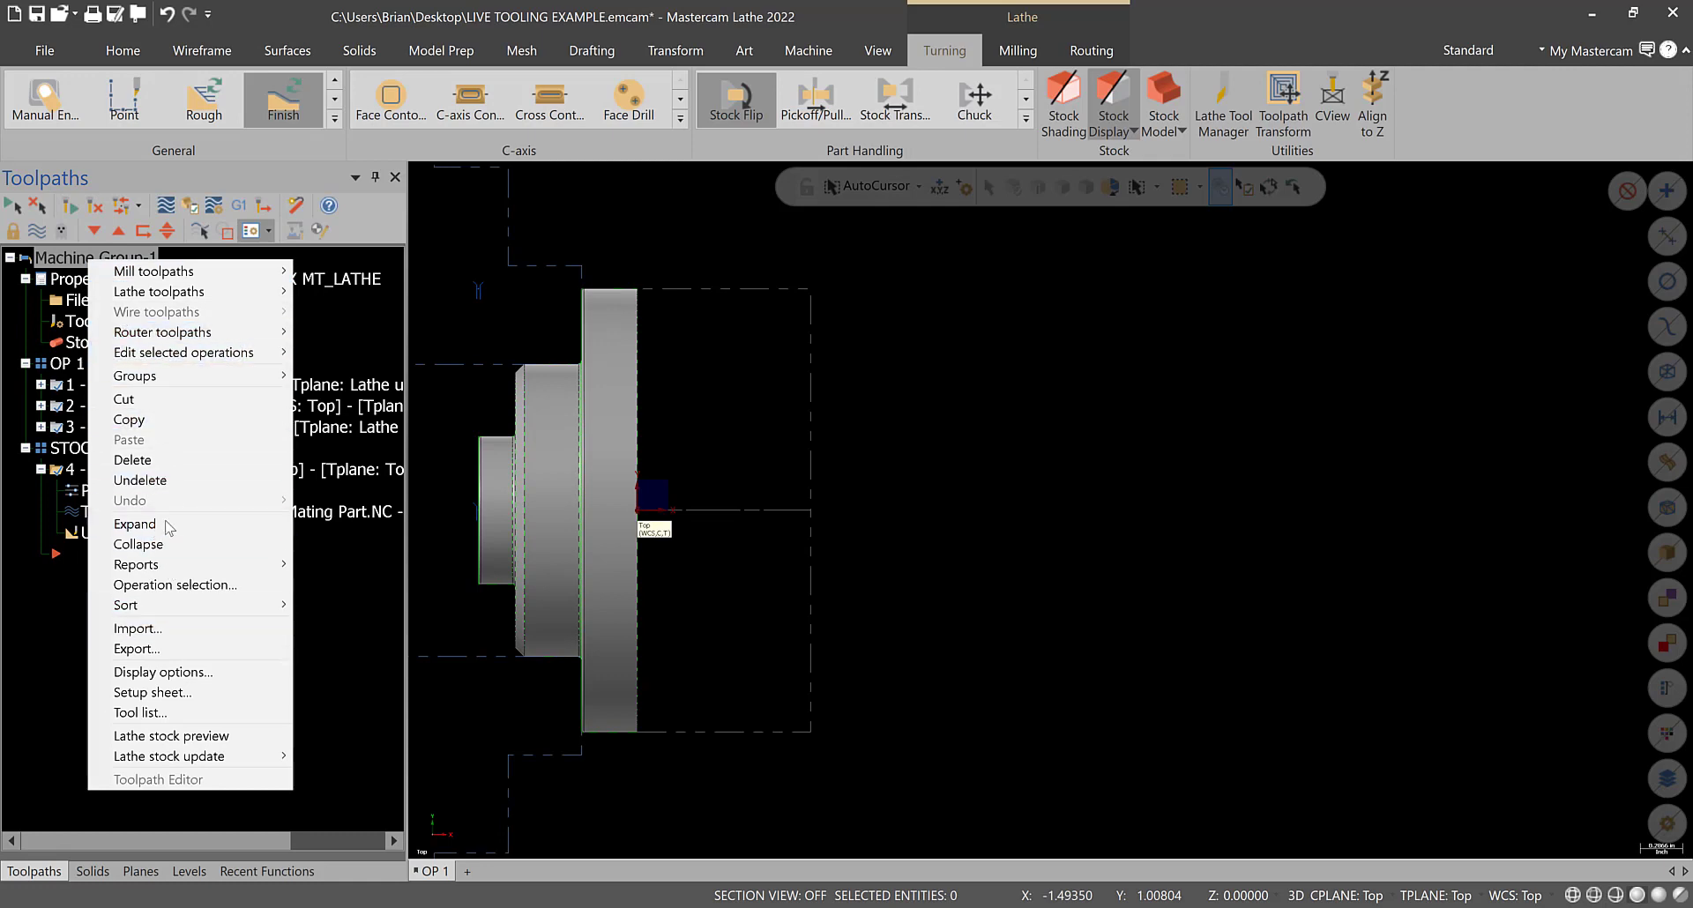
pyautogui.moveTo(183, 377)
pyautogui.click(335, 396)
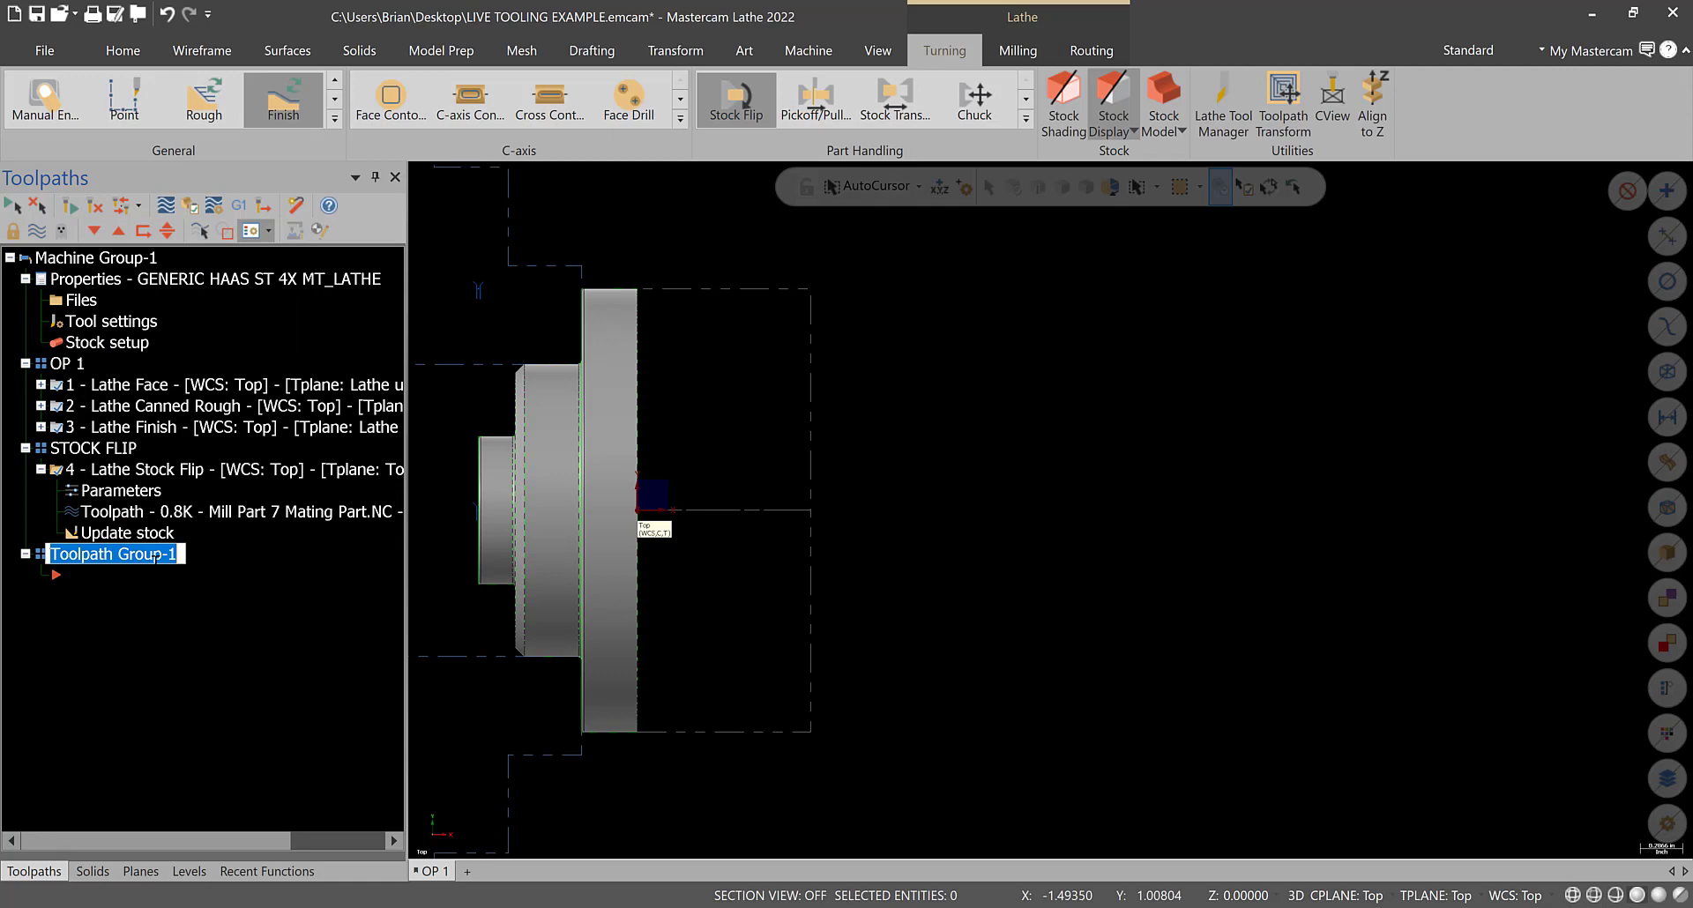
pyautogui.write('OP 2')
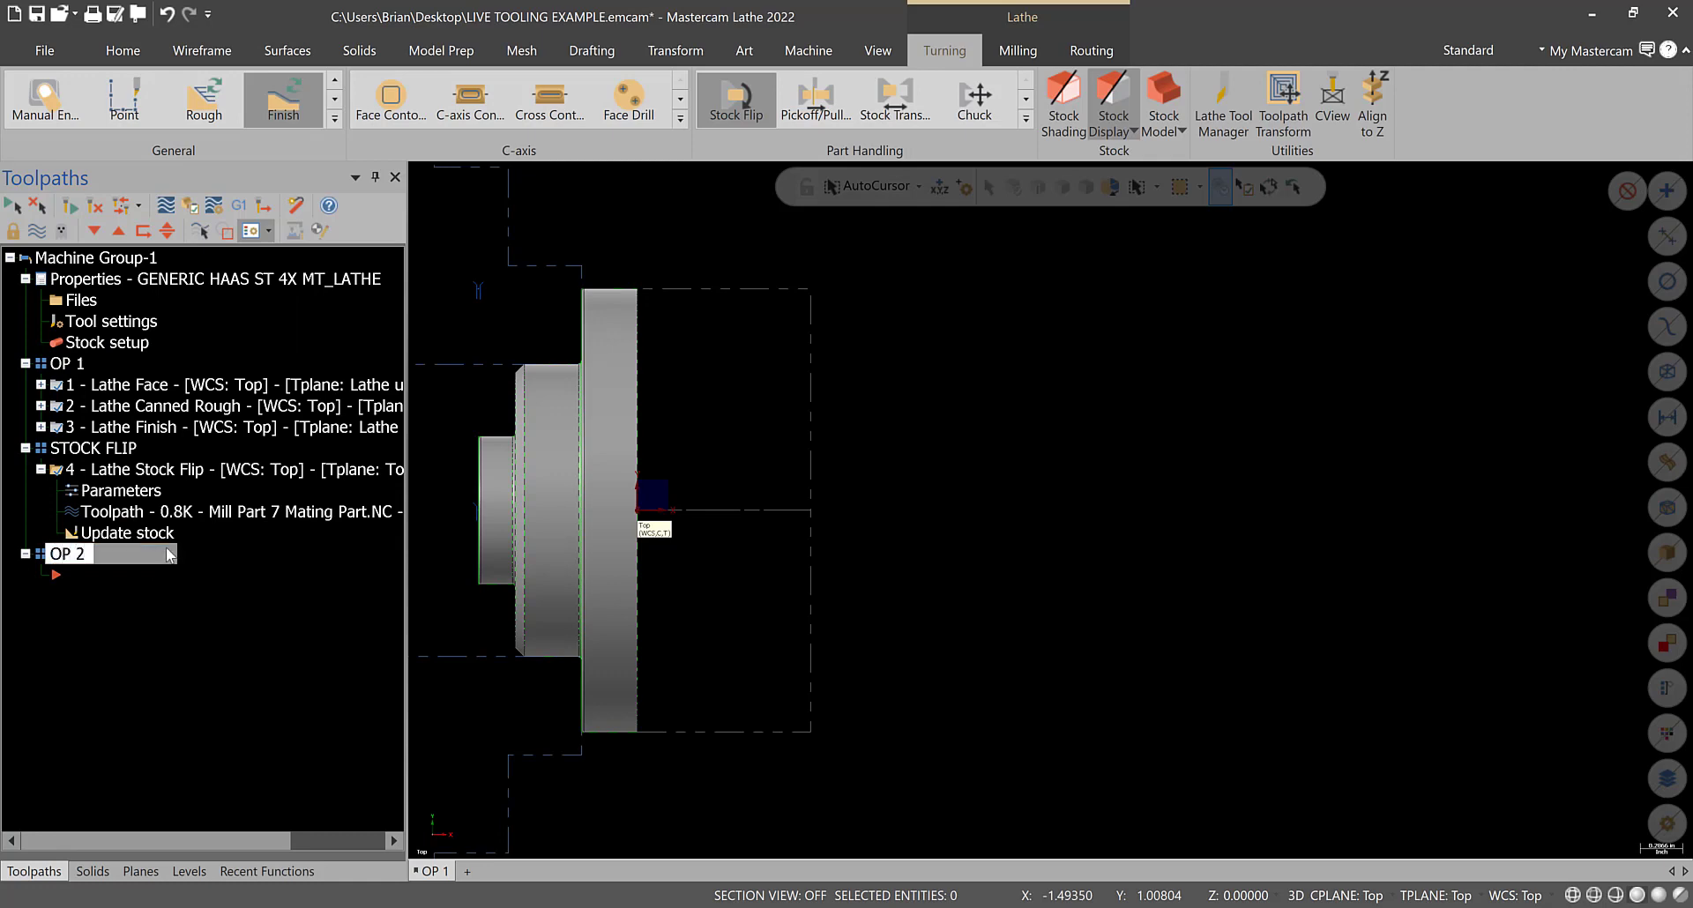
pyautogui.press('Return')
# - Add a new viewsheet named OP 2, save its view bookmark, and save the file
pyautogui.click(467, 871)
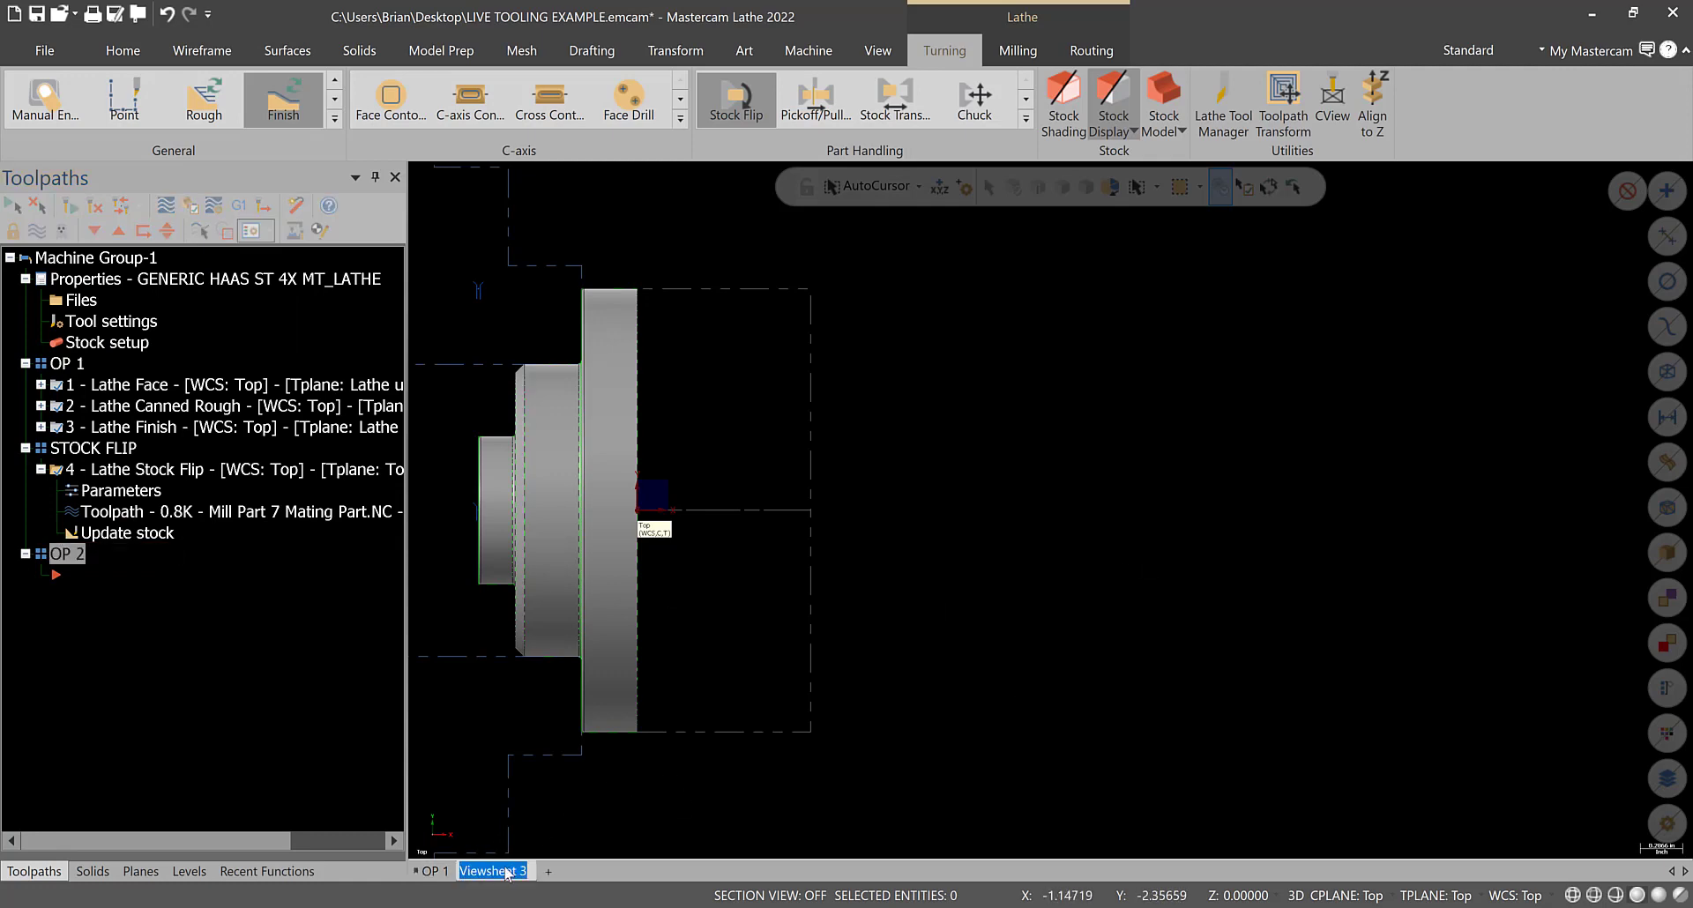
pyautogui.write('OP 2')
pyautogui.press('Return')
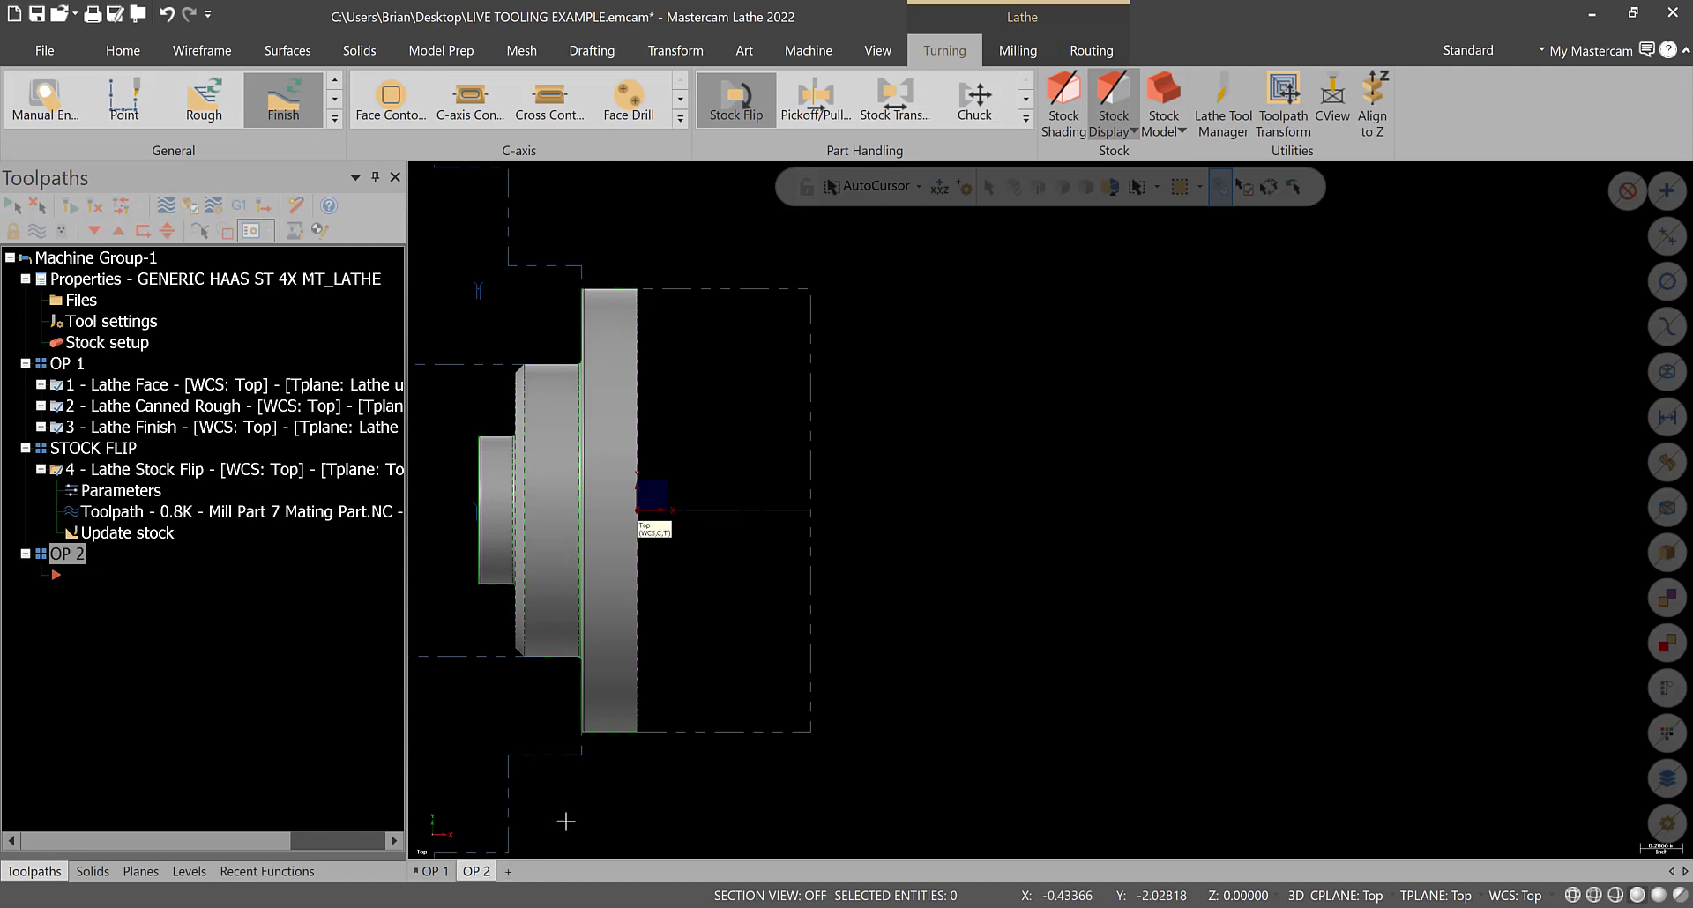
pyautogui.rightClick(483, 873)
pyautogui.click(538, 772)
pyautogui.click(37, 14)
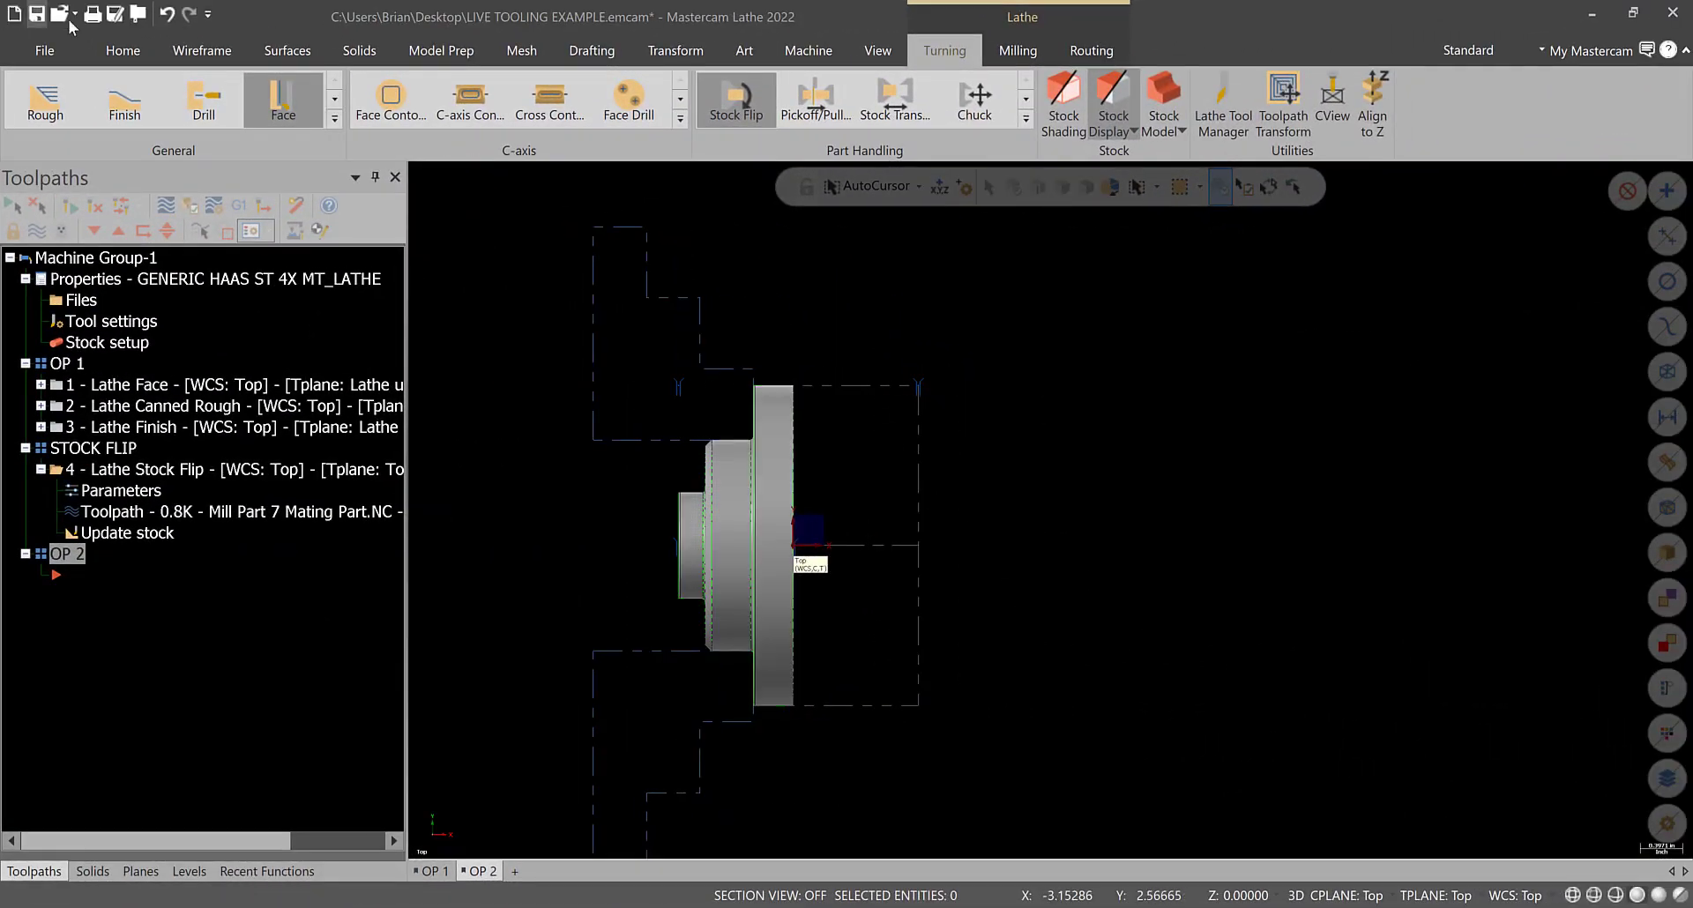
# - Add a lathe Face toolpath to the OP 2 group with the T0101 OD rough tool, using stock and a finish Z of 0.0
pyautogui.click(286, 88)
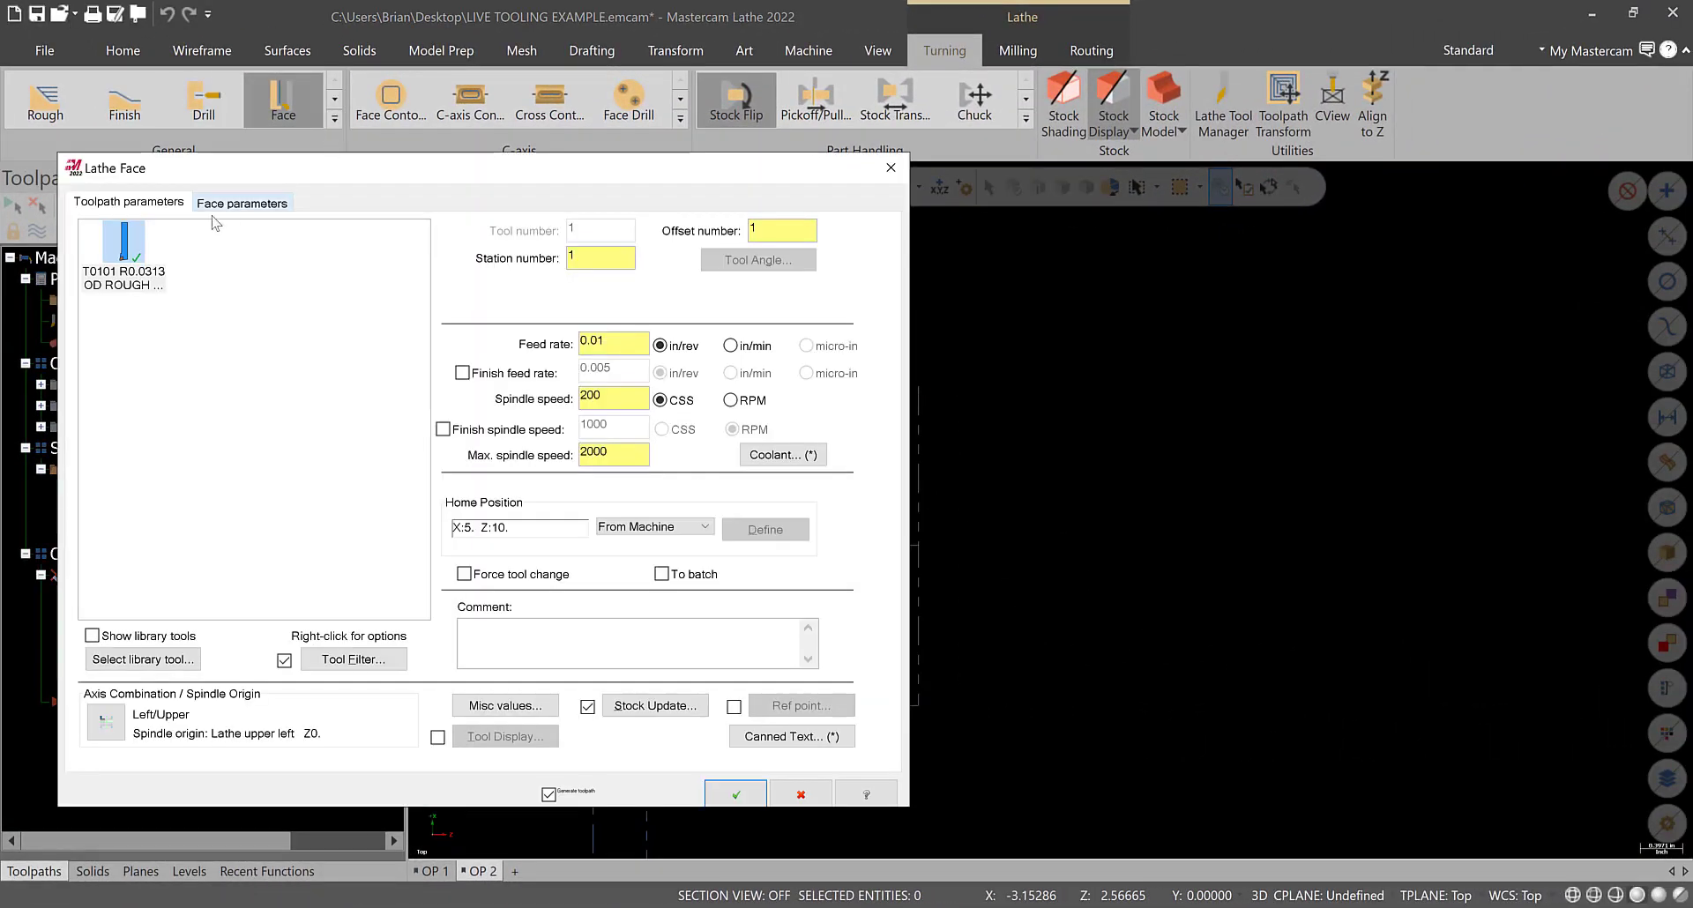
pyautogui.click(240, 204)
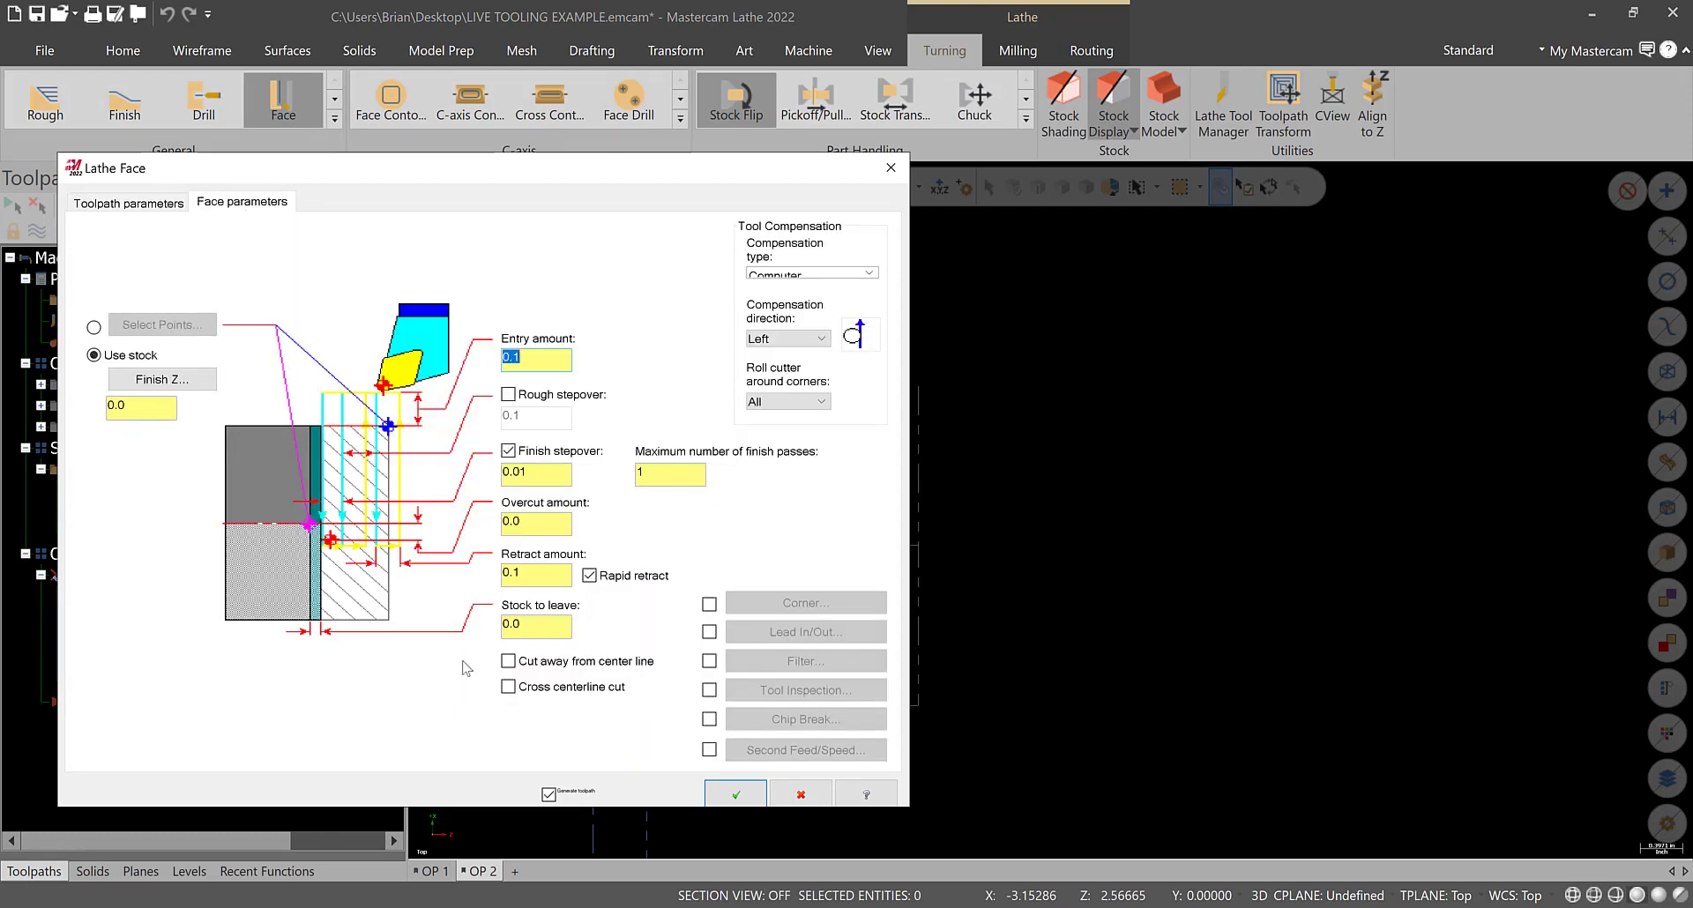
pyautogui.click(734, 793)
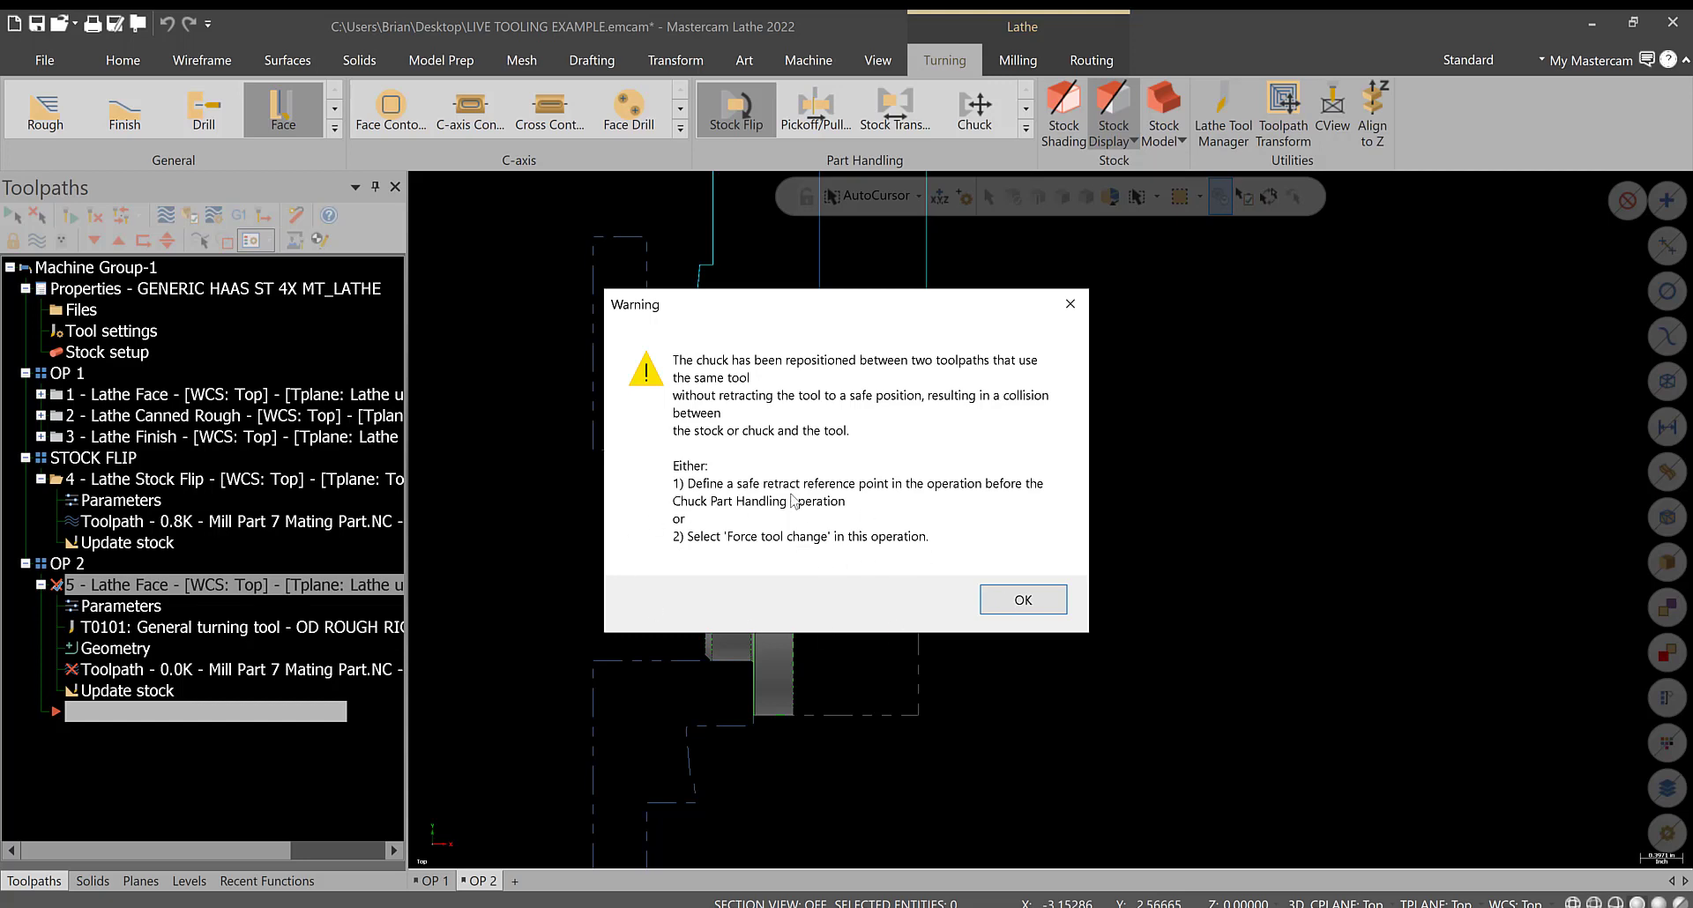
# - Enable Force tool change for the OP 2 Lathe Face toolpath and generate it
pyautogui.click(1016, 599)
pyautogui.click(887, 529)
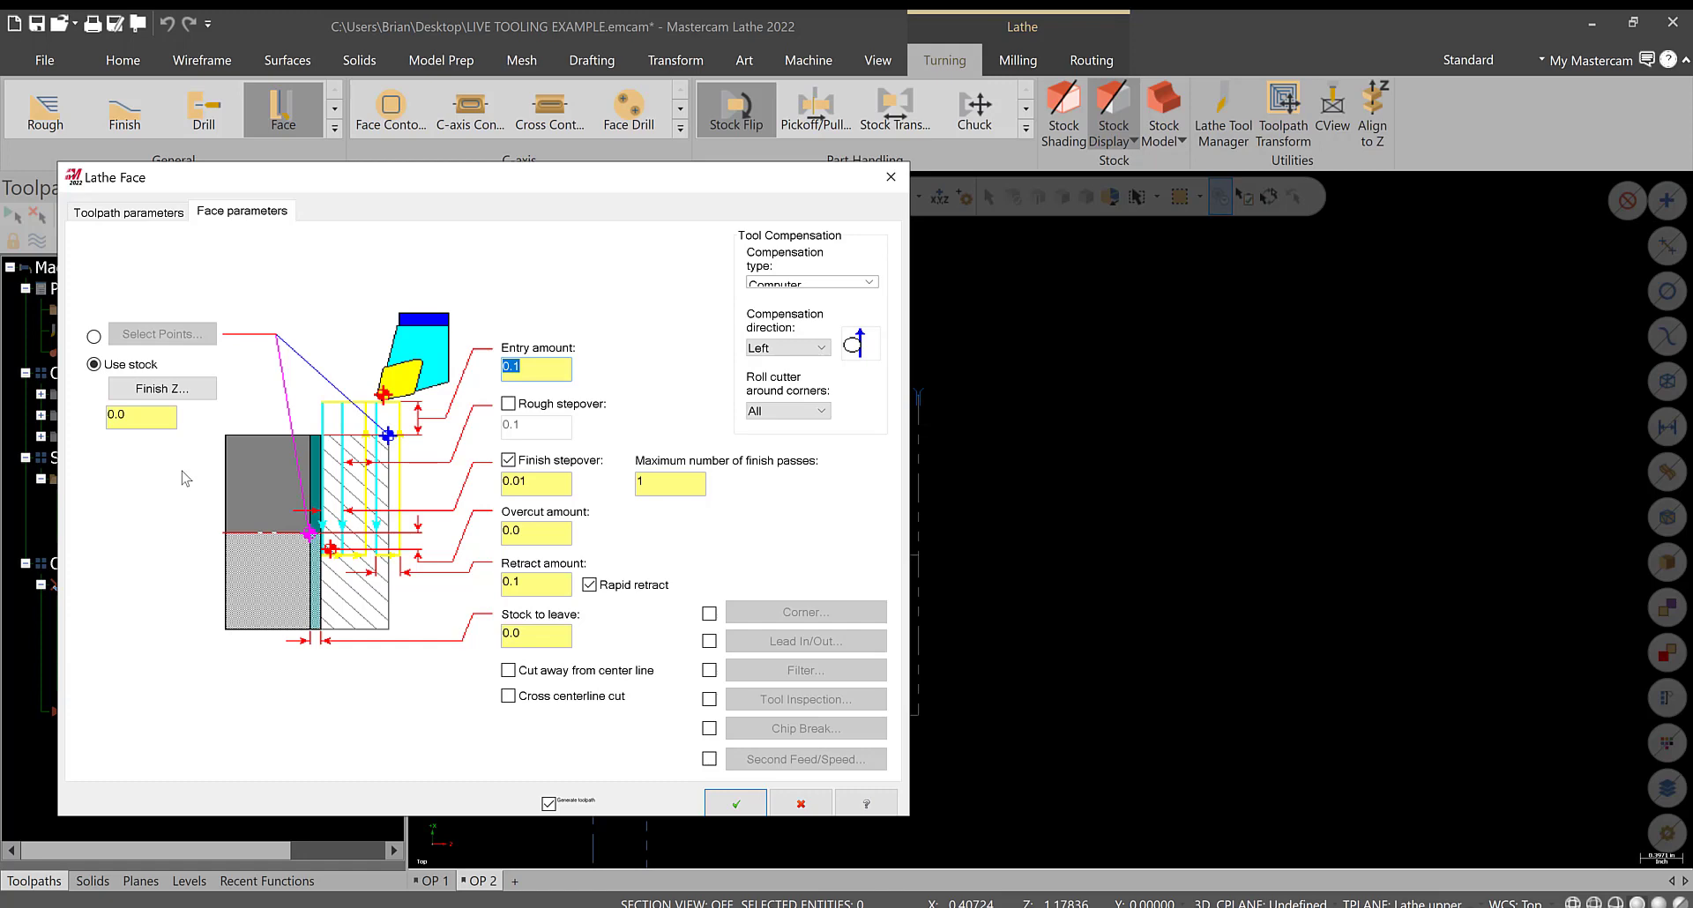
pyautogui.click(129, 216)
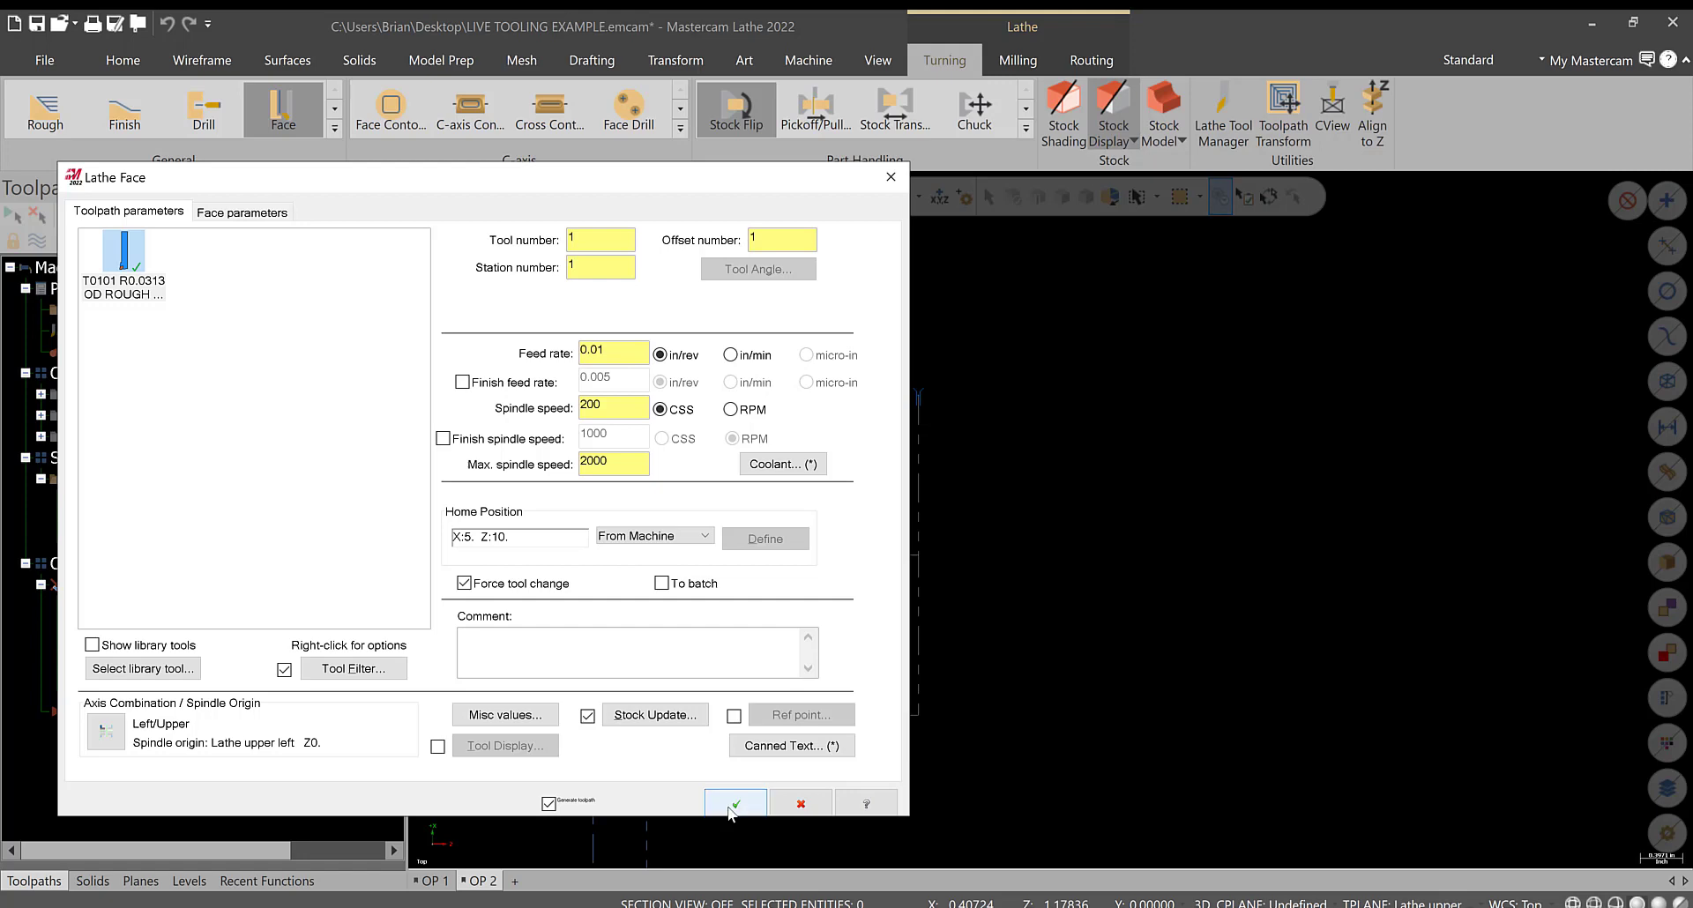
pyautogui.click(736, 804)
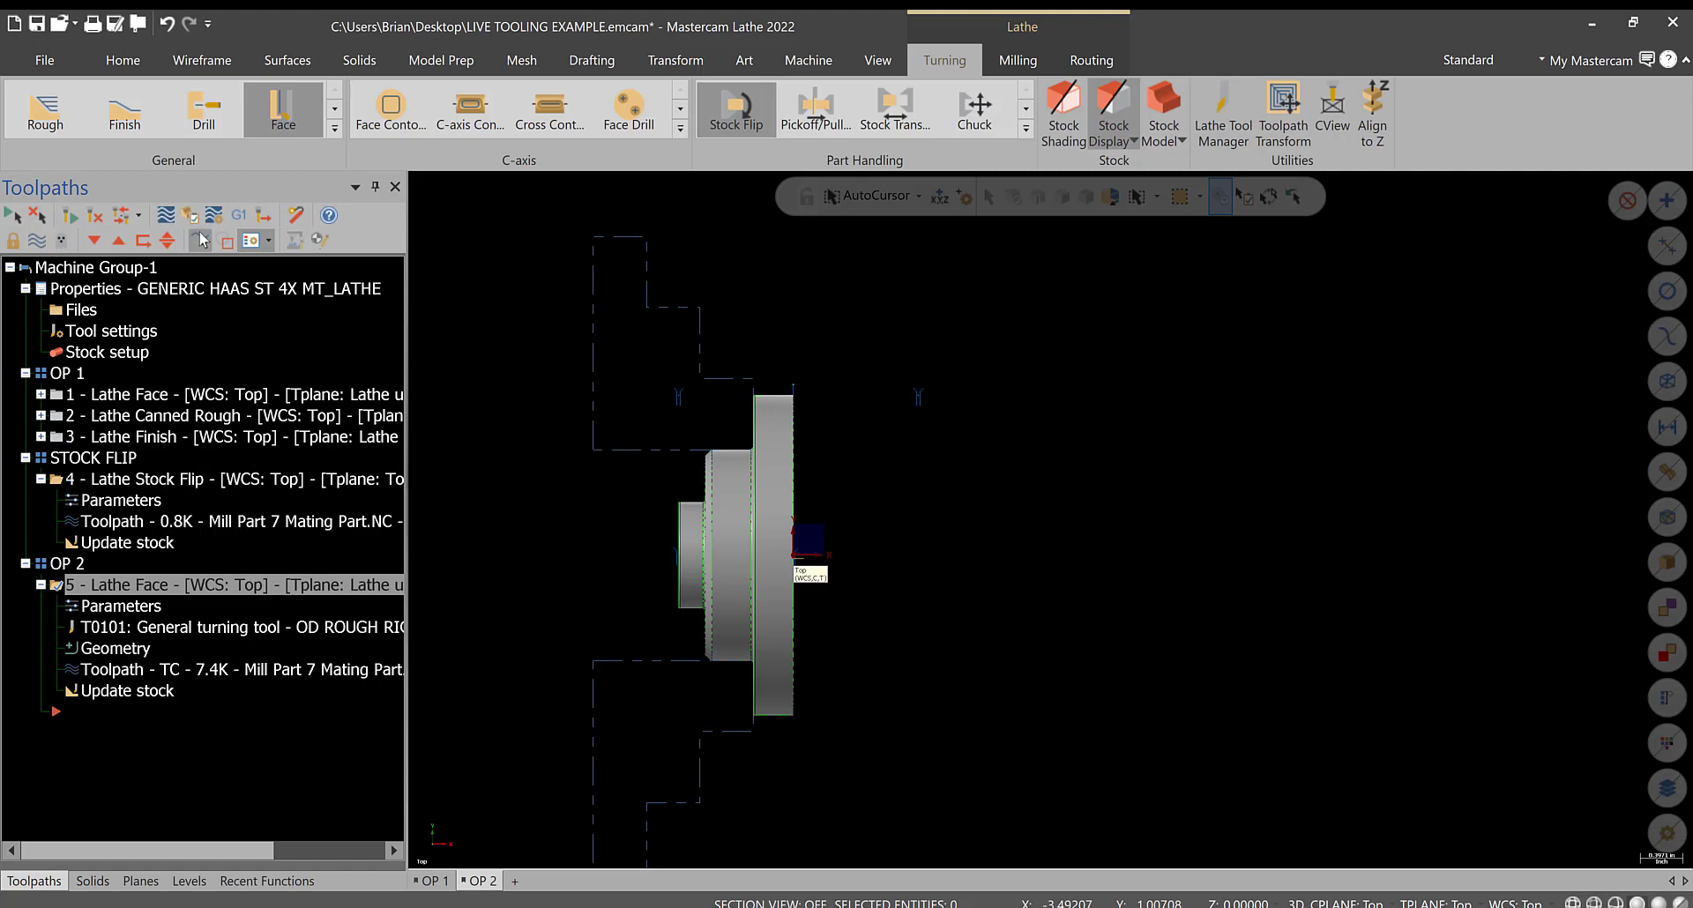
# - Backplot the OP 2 Lathe Face toolpath to check its passes against the stock
pyautogui.click(166, 215)
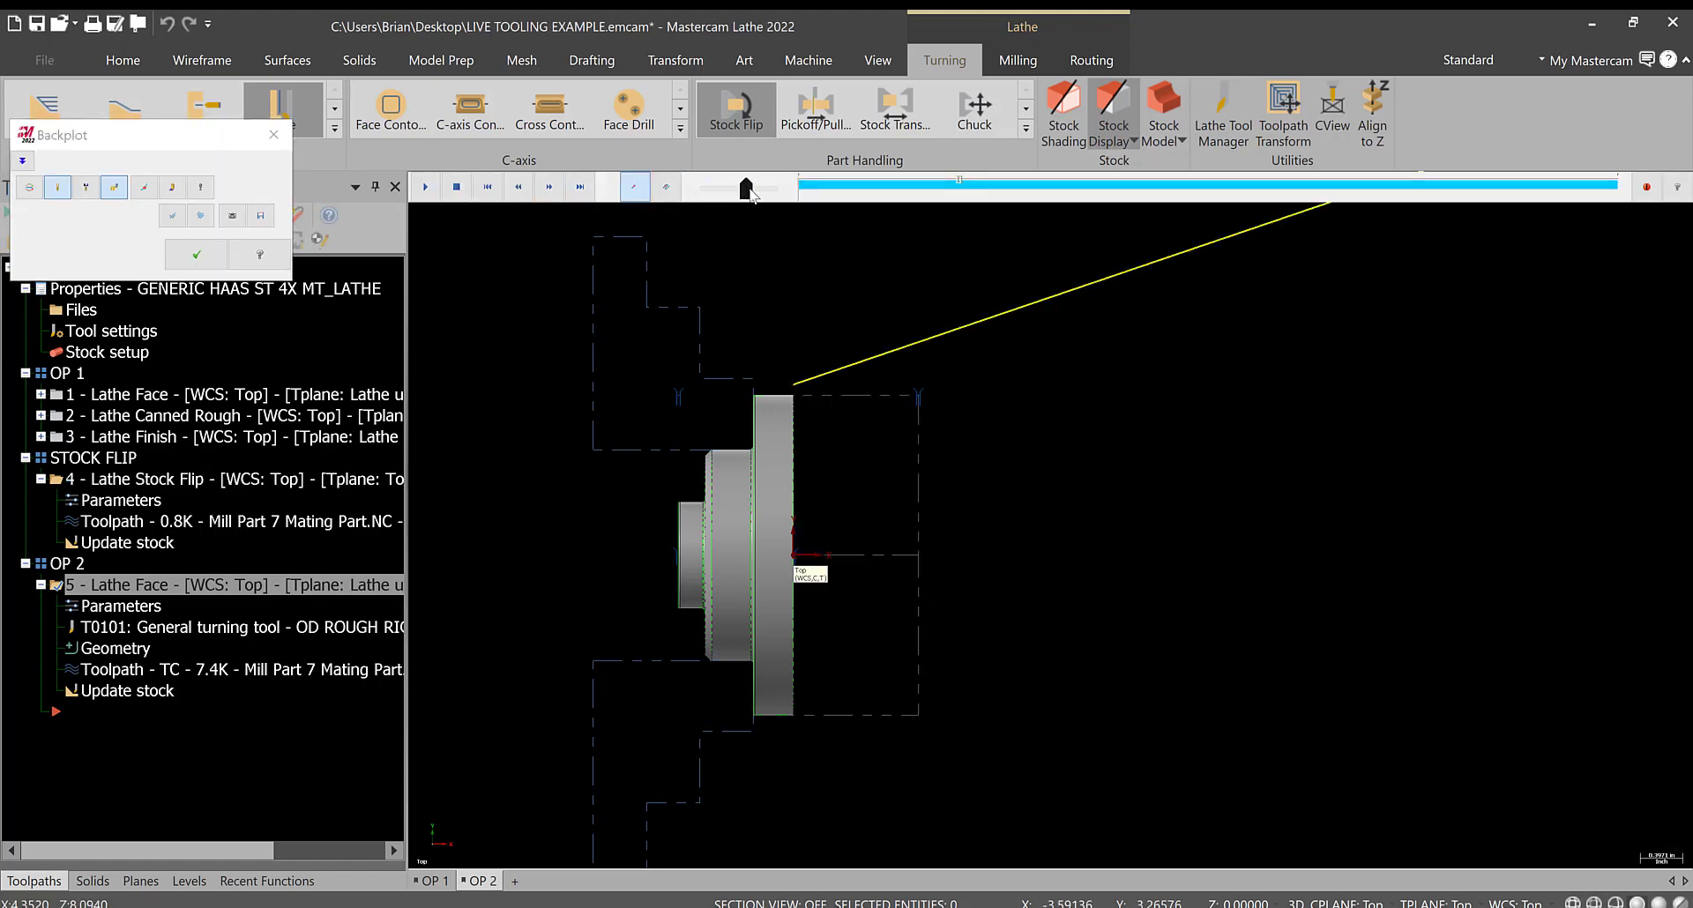
pyautogui.moveTo(745, 188); pyautogui.dragTo(791, 205)
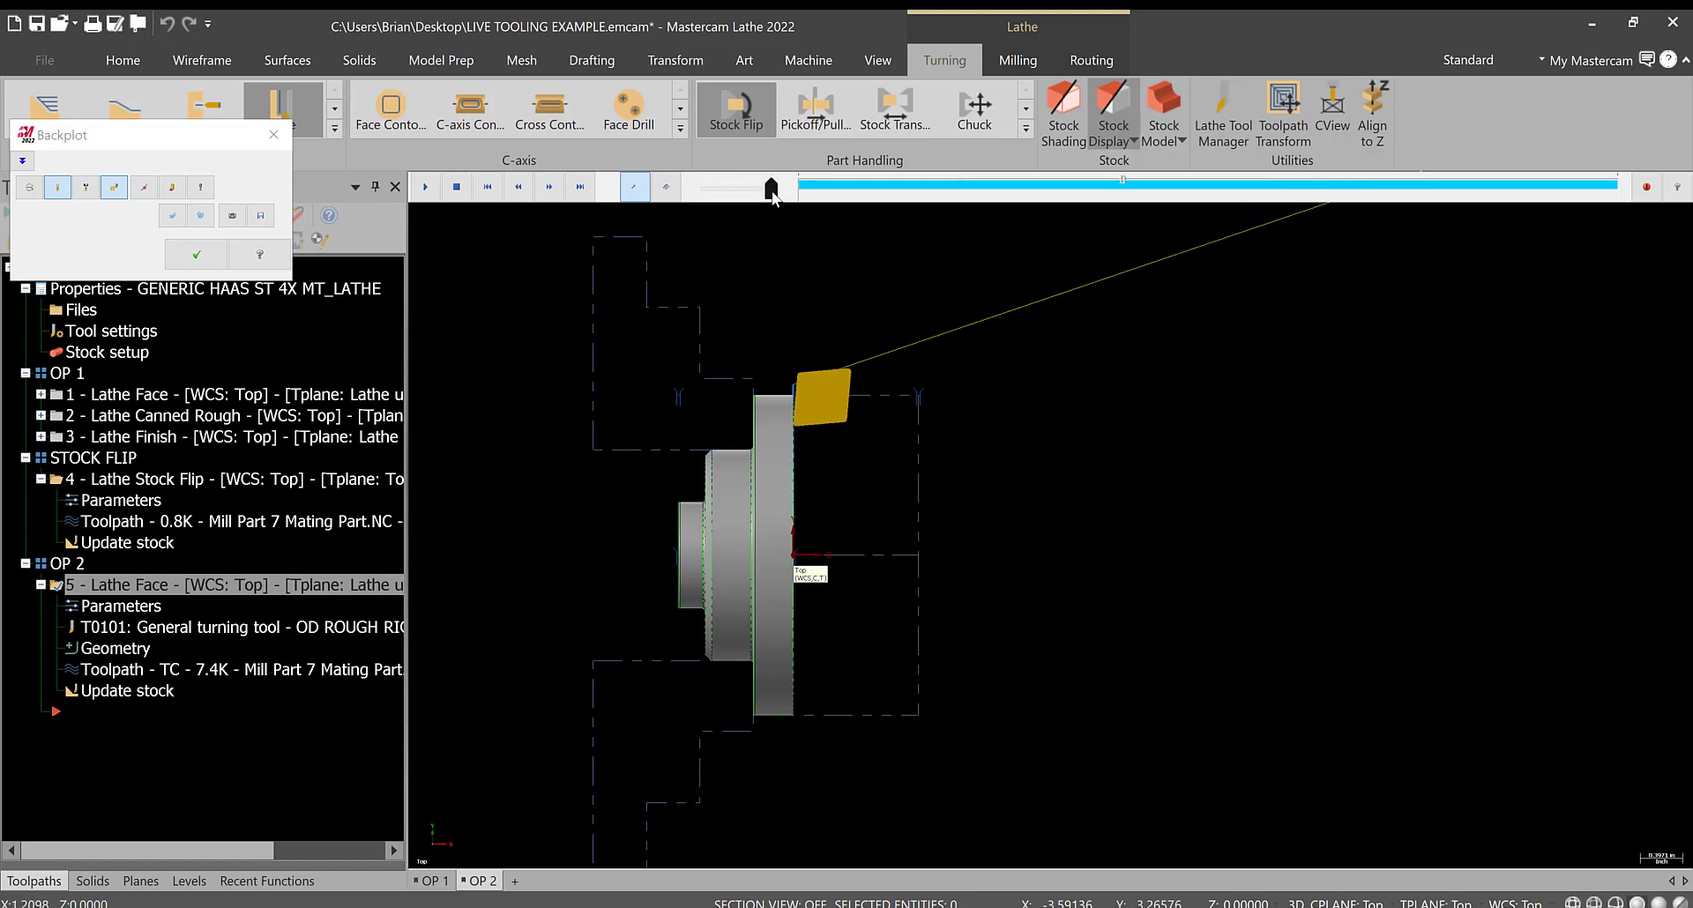
pyautogui.click(274, 135)
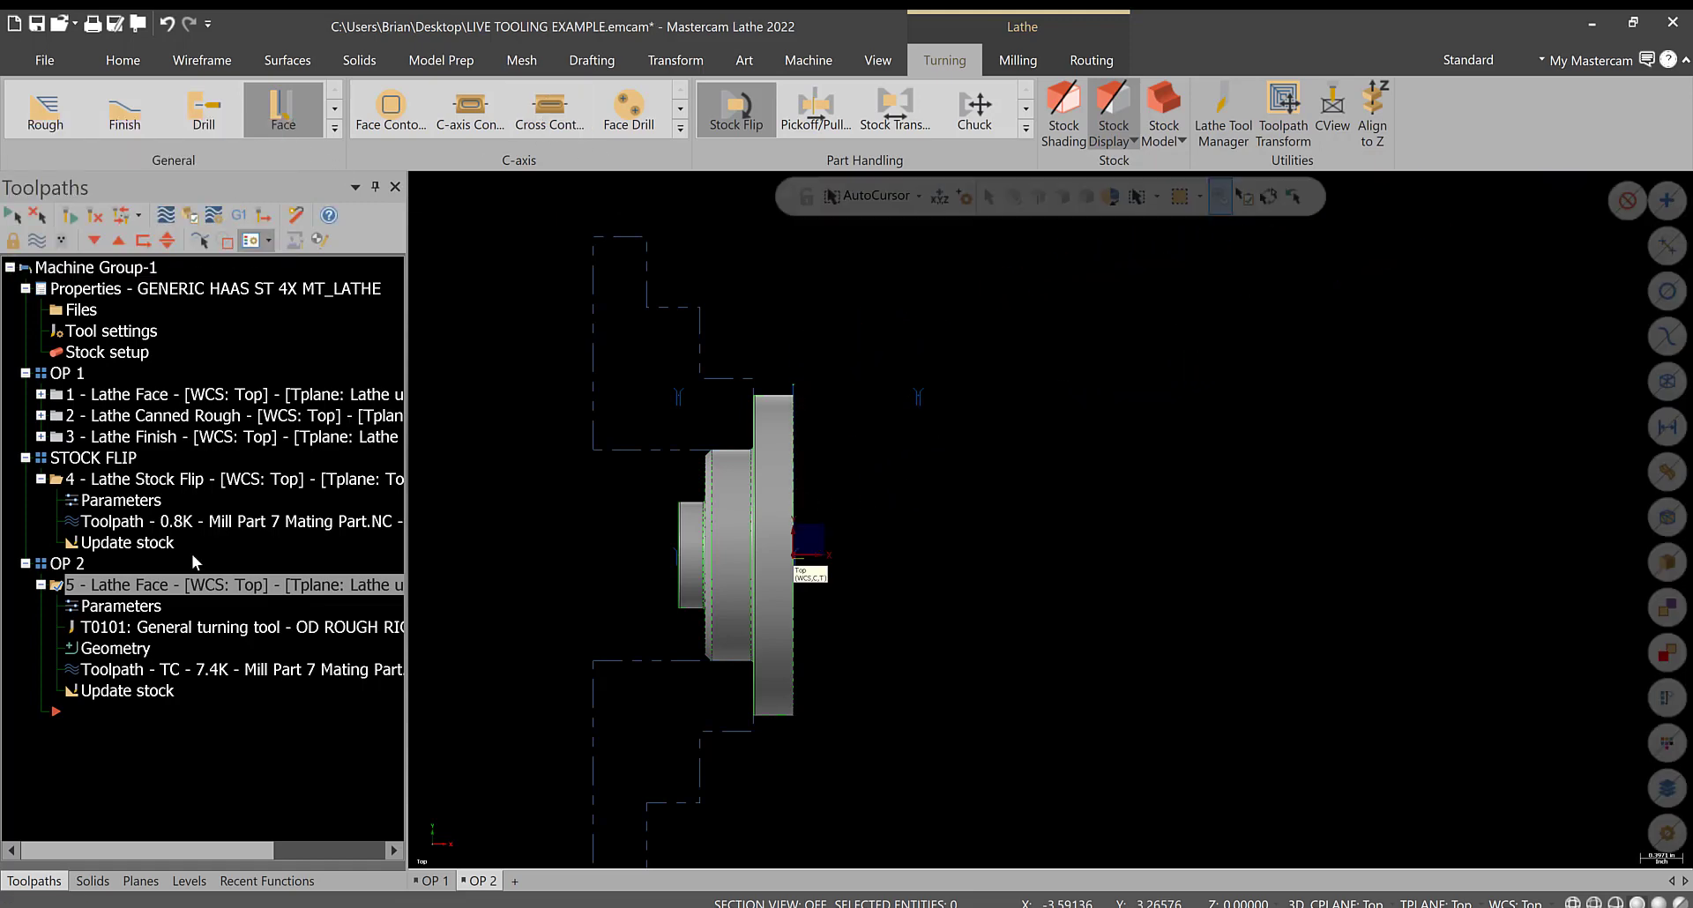
# - Enable a rough stepover of 0.05 in the OP 2 Lathe Face toolpath, turn off the finish stepover, and regenerate it
pyautogui.click(117, 606)
pyautogui.click(256, 214)
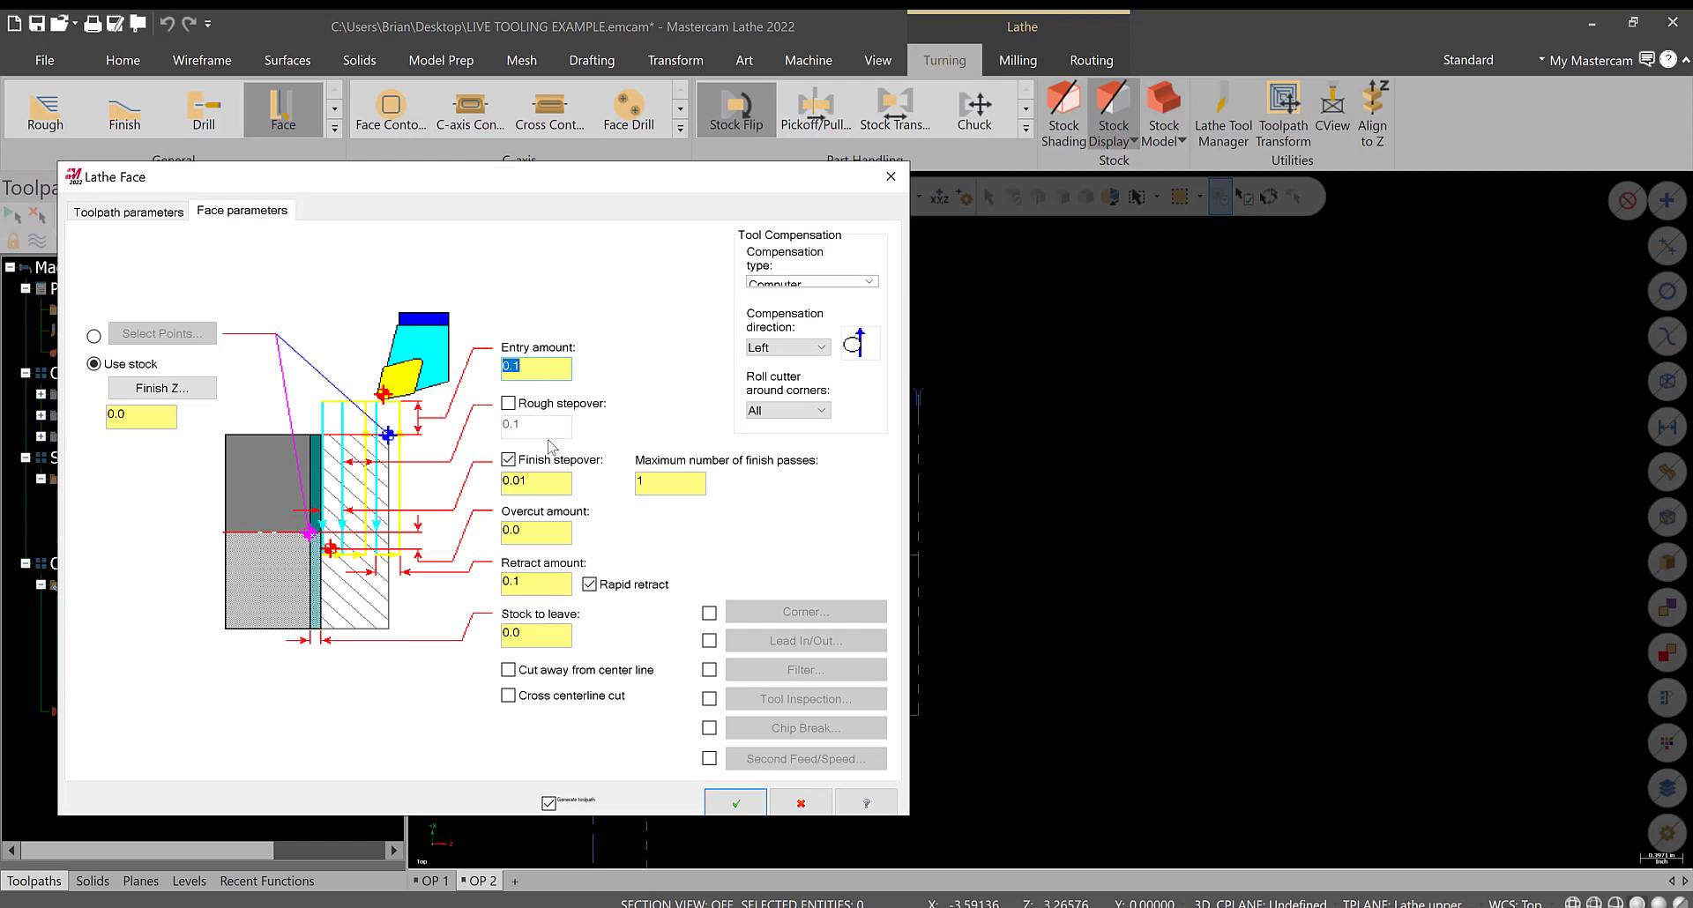
pyautogui.click(511, 404)
pyautogui.click(535, 431)
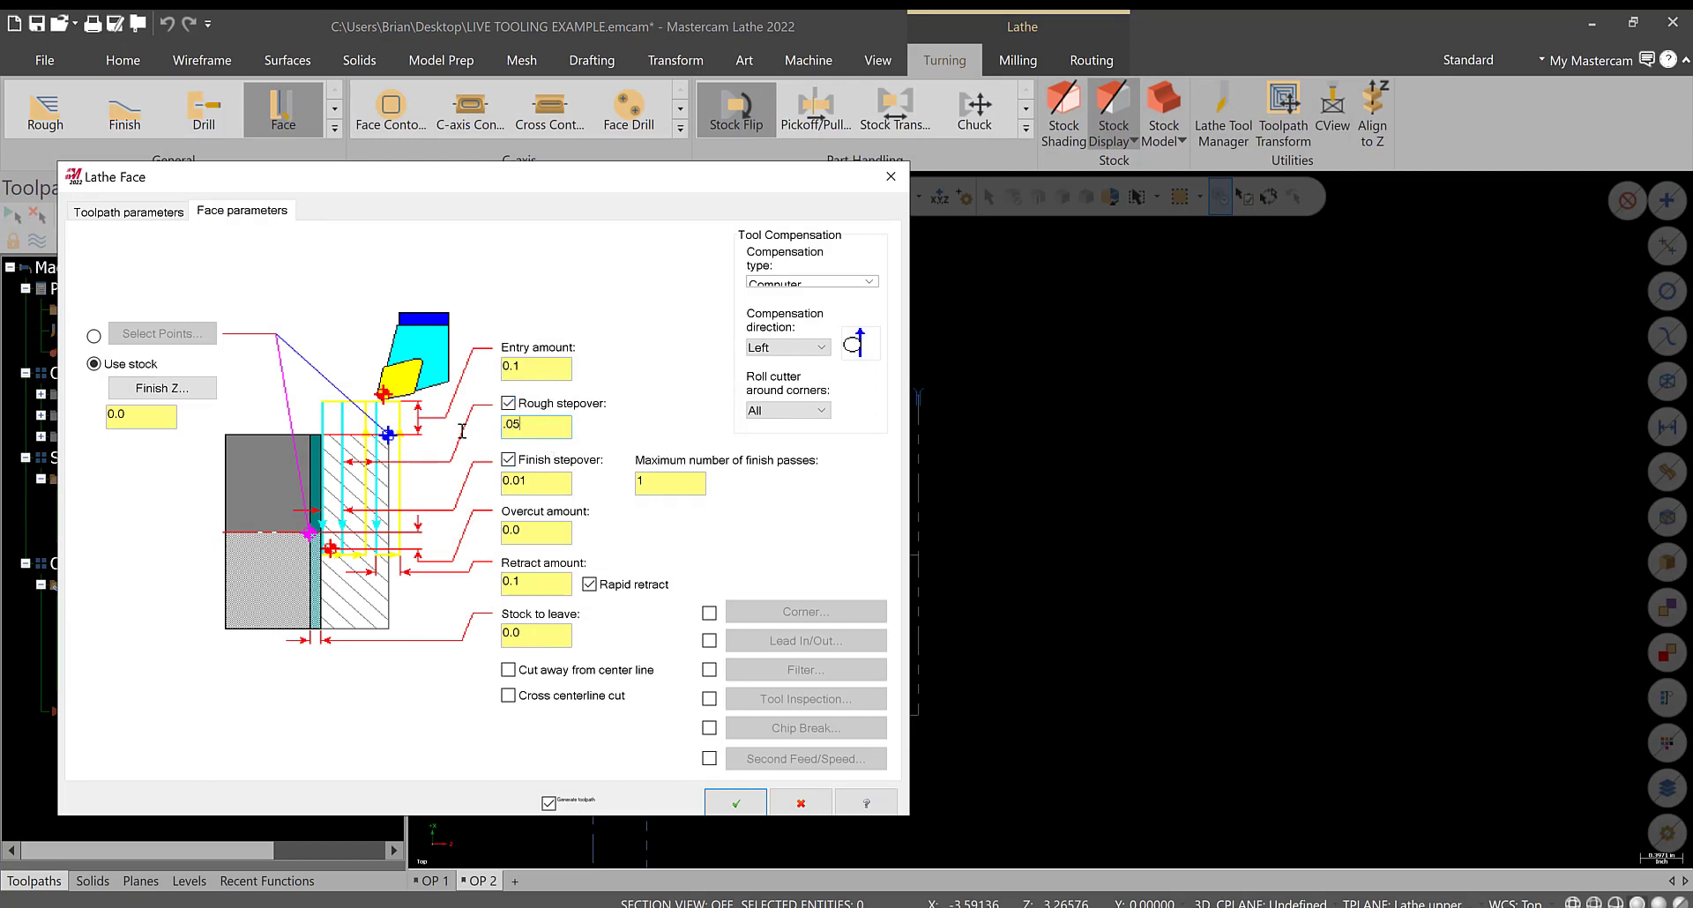
pyautogui.click(510, 462)
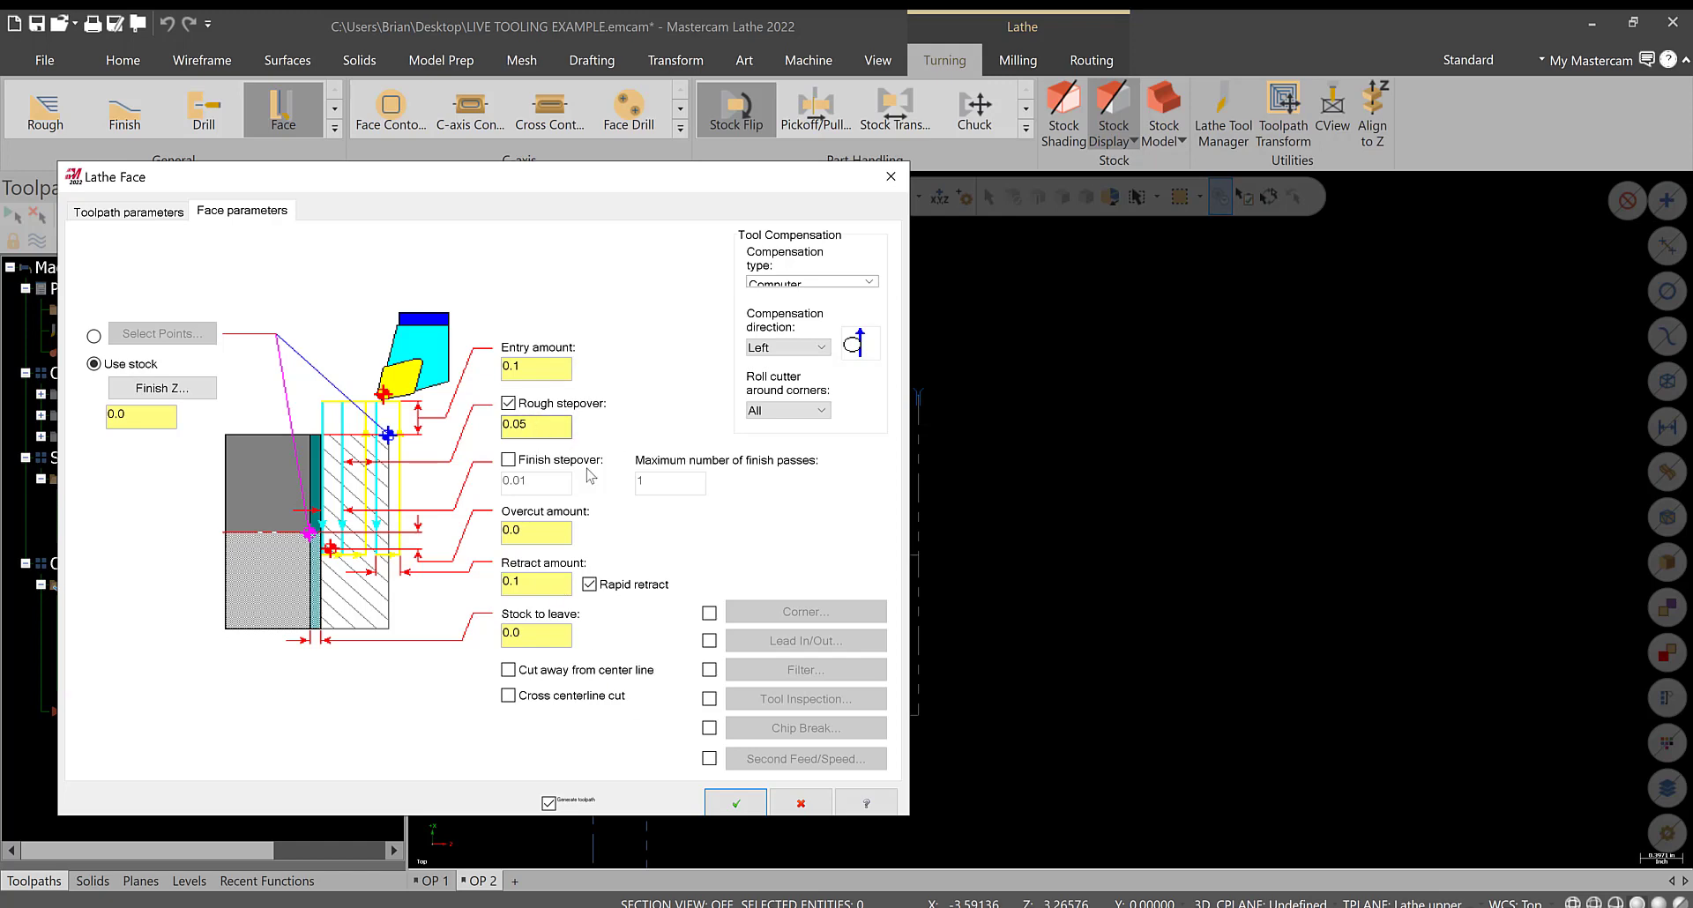
pyautogui.click(736, 803)
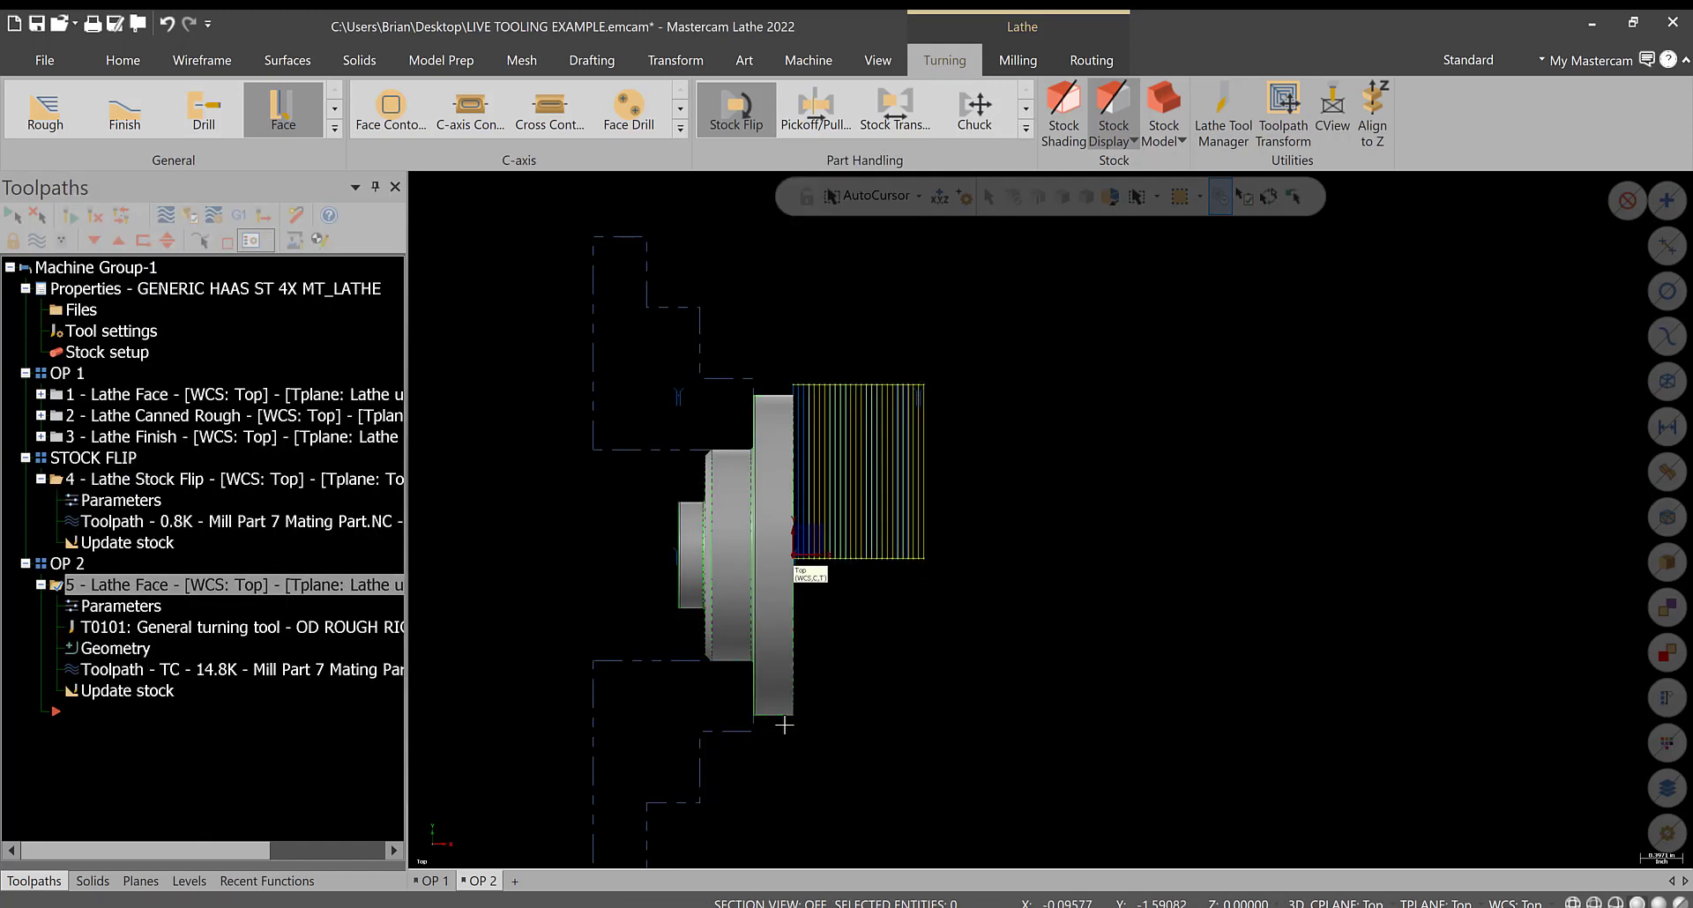
# - Backplot the regenerated facing toolpath to check the multiple roughing passes down to the flange face
pyautogui.click(166, 214)
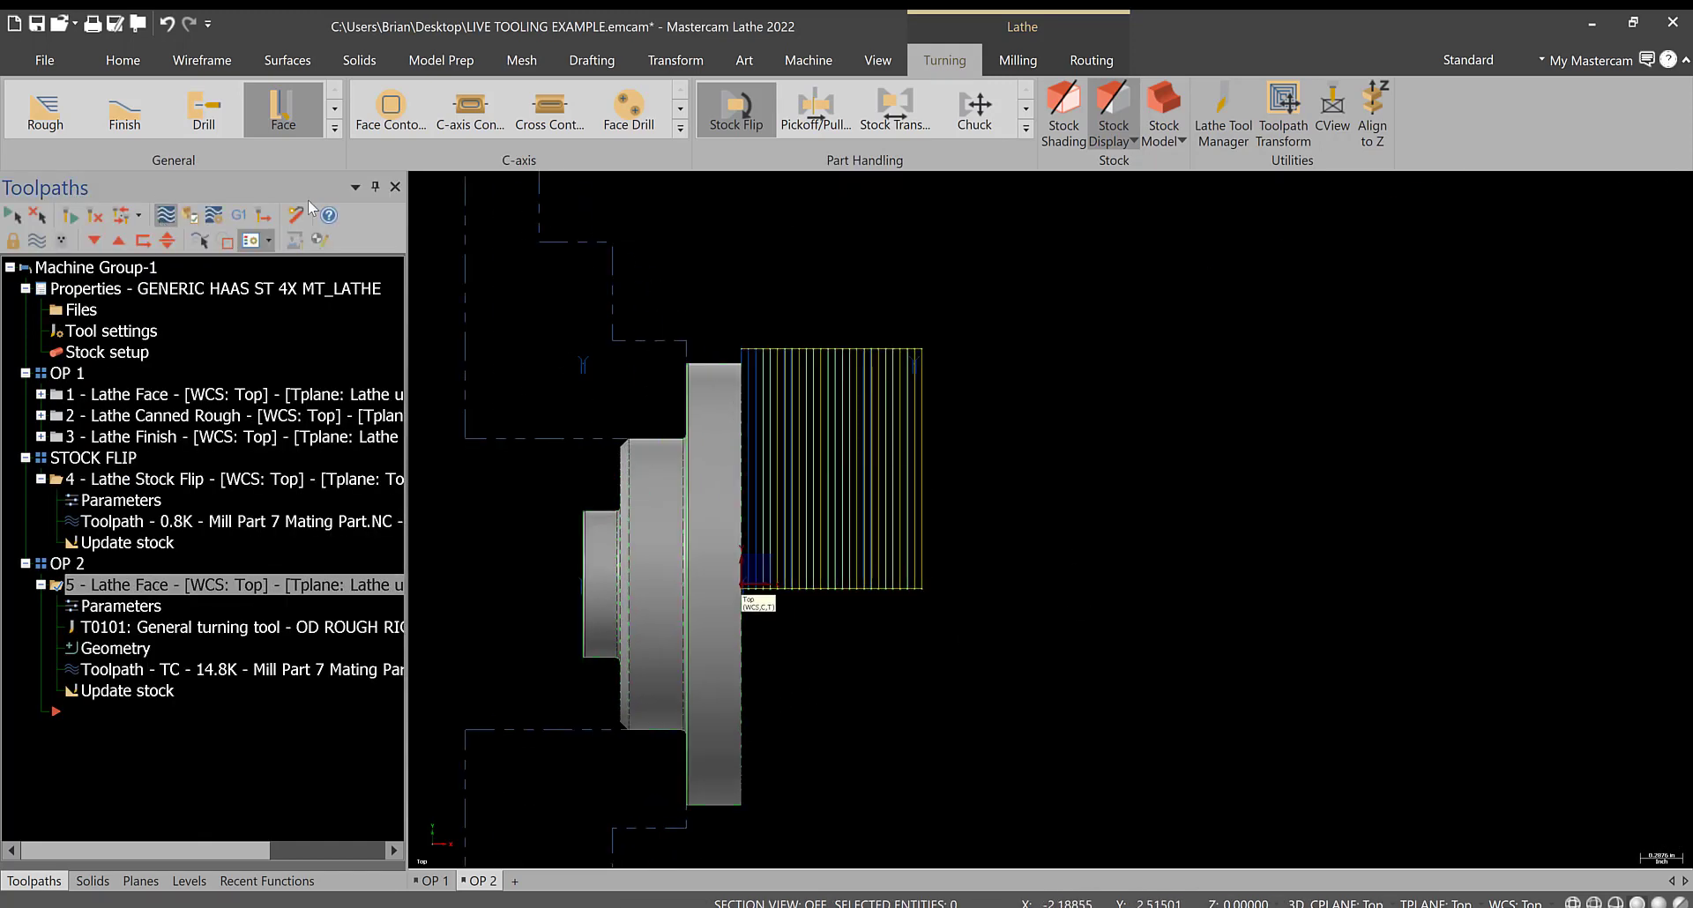
pyautogui.click(423, 186)
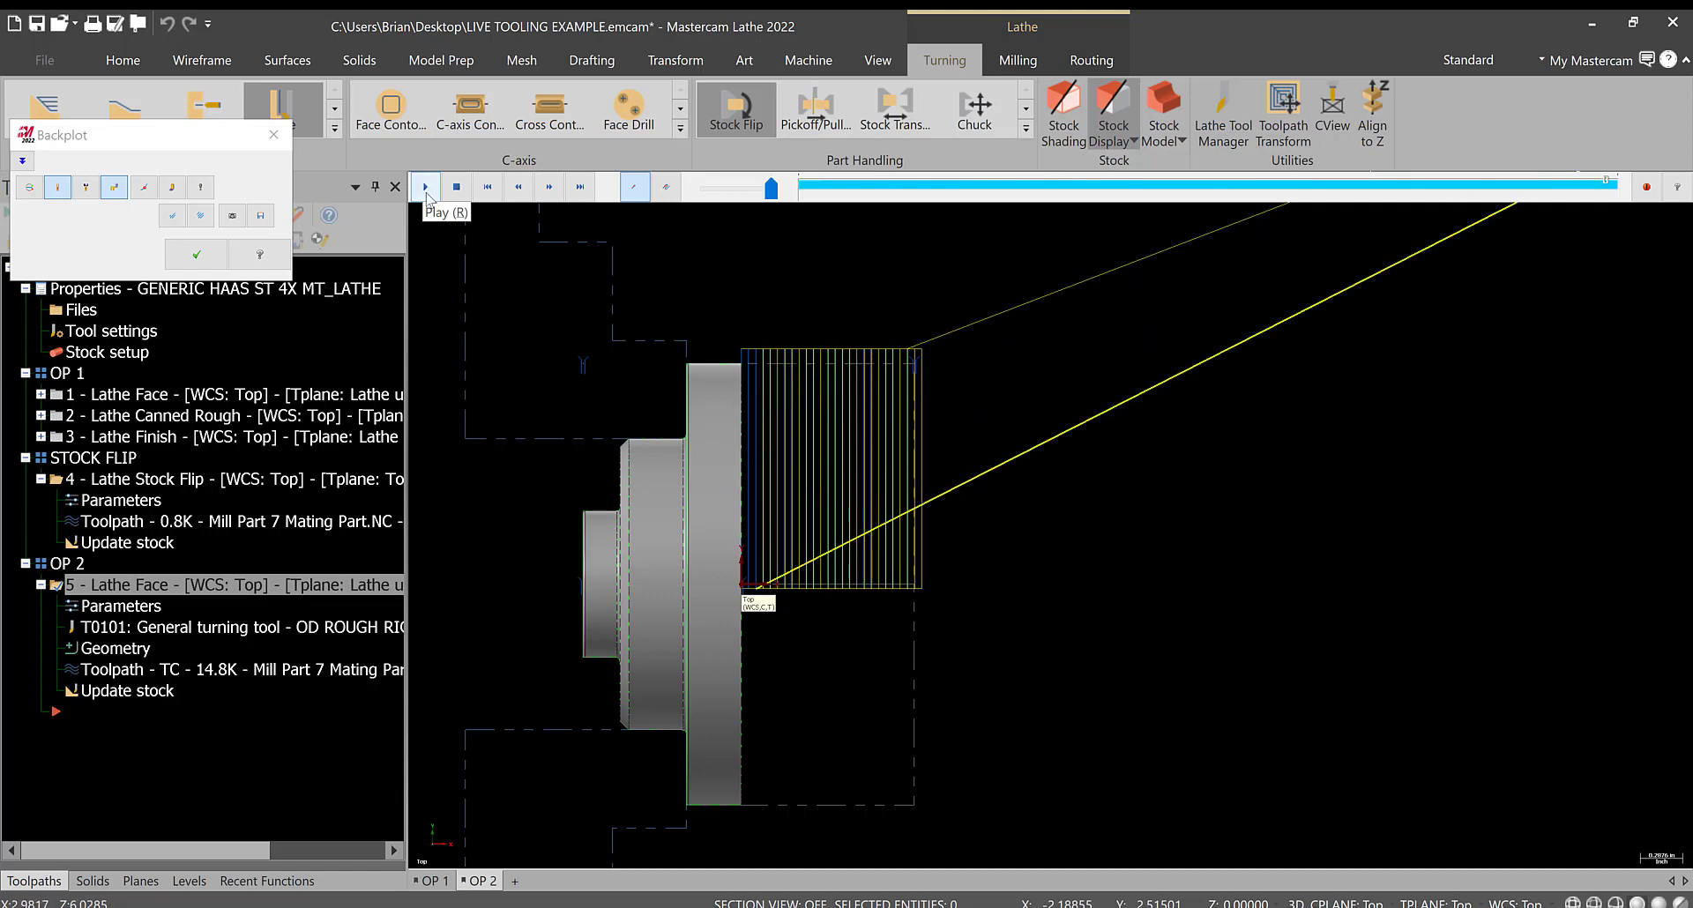
pyautogui.scroll(5, 754, 617)
pyautogui.scroll(-5, 741, 610)
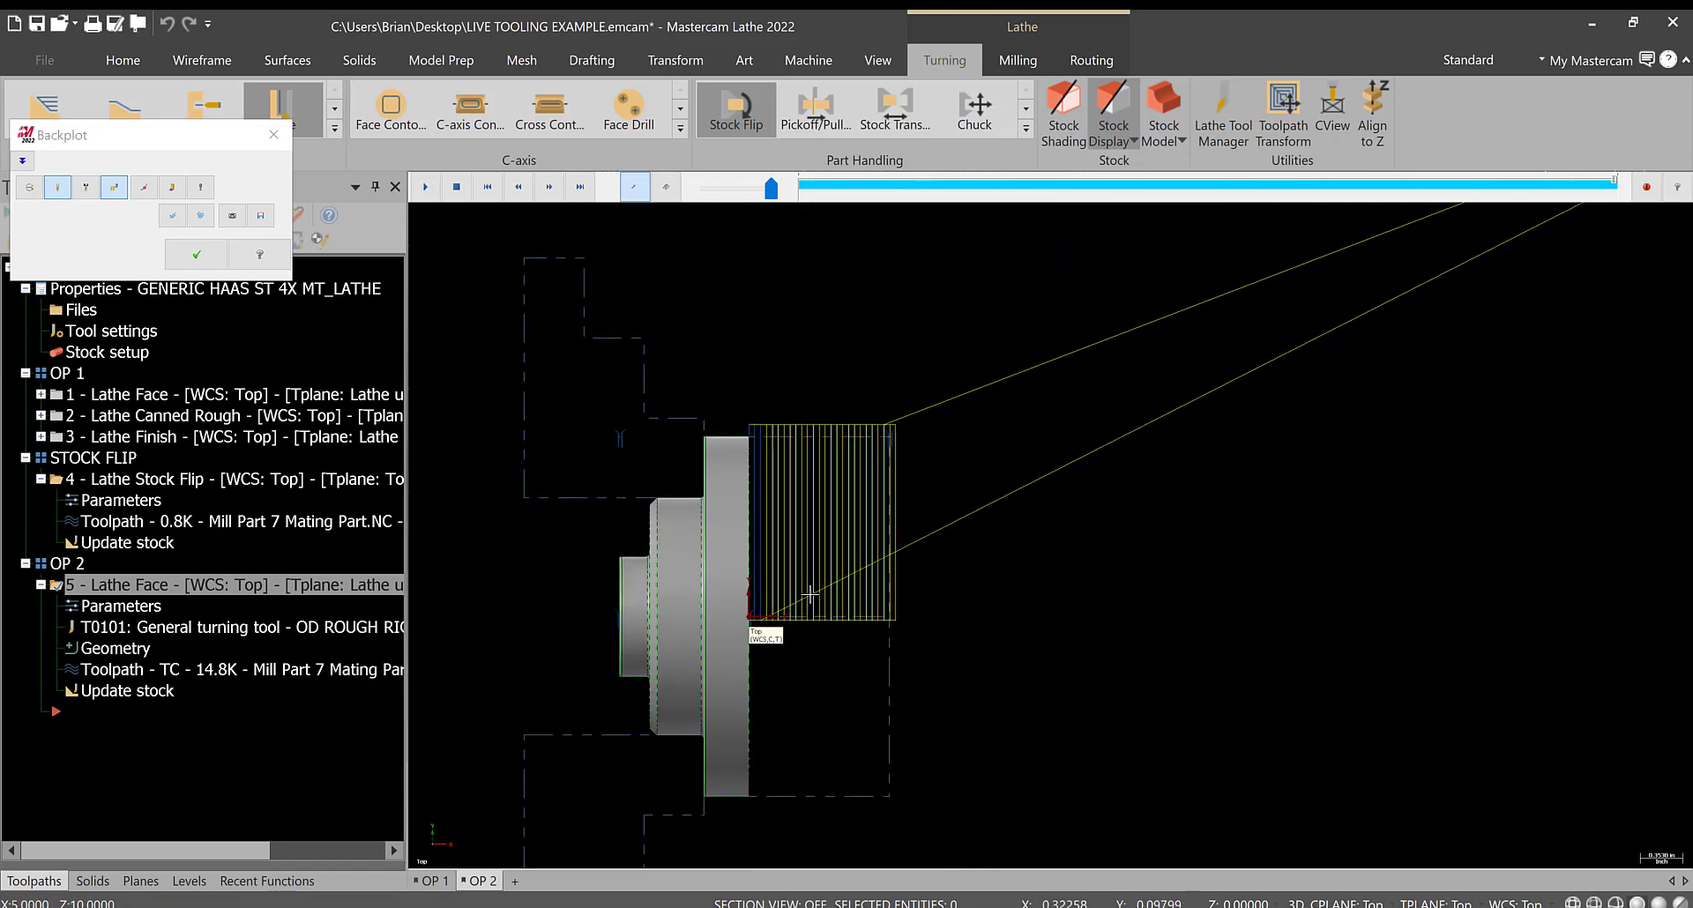
pyautogui.click(273, 134)
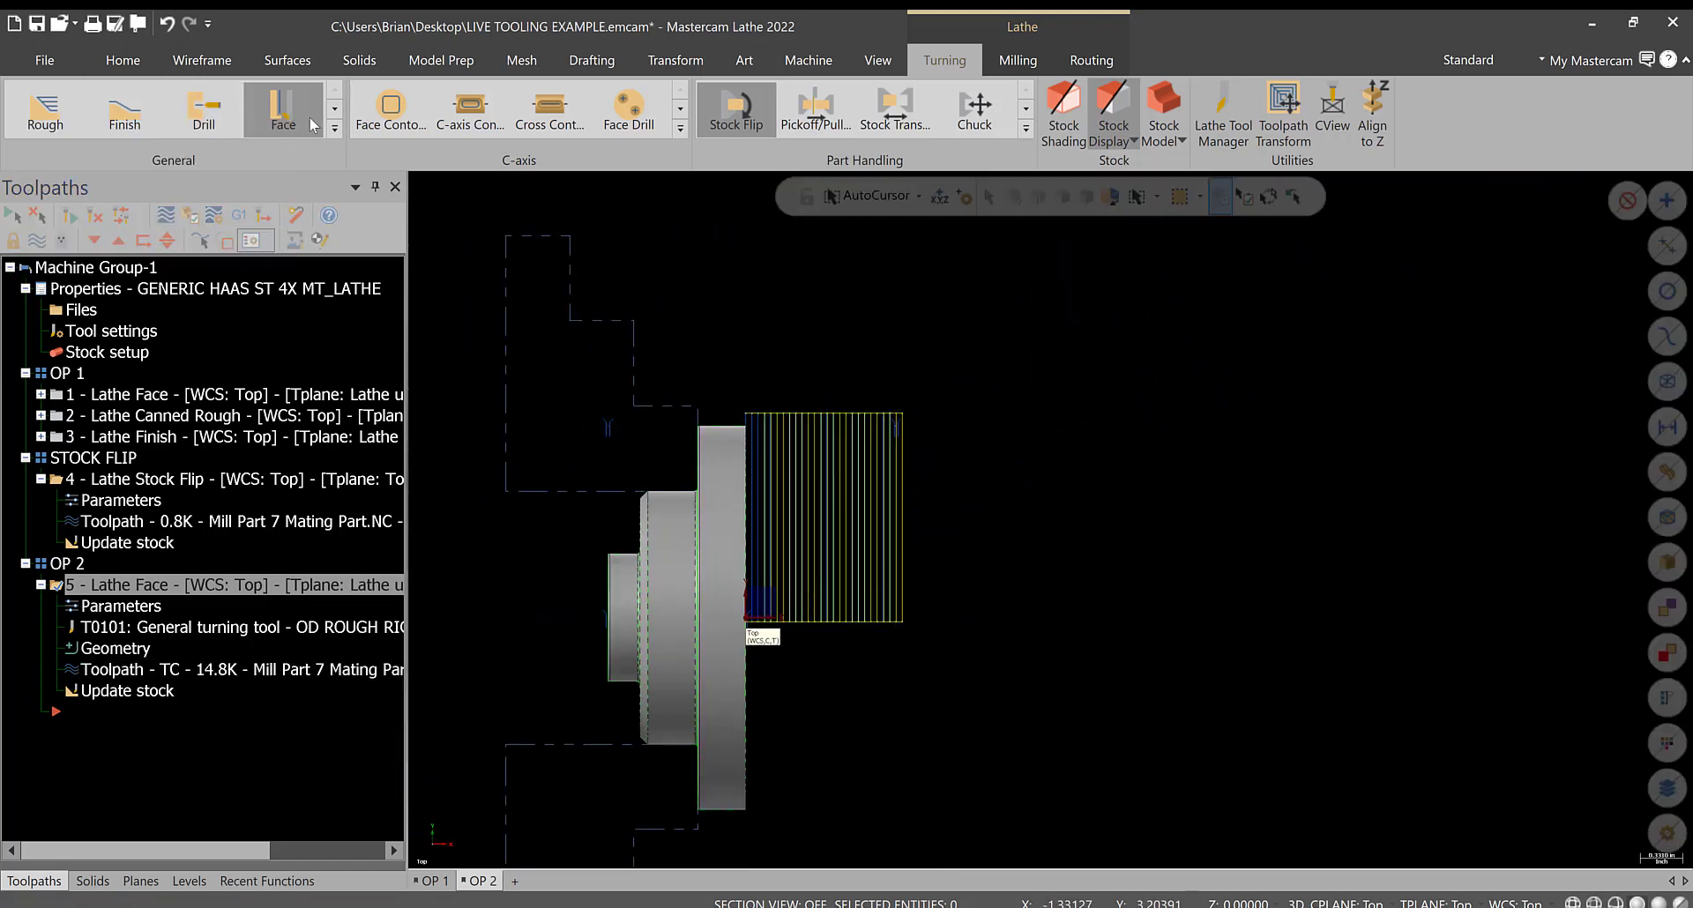
pyautogui.click(335, 130)
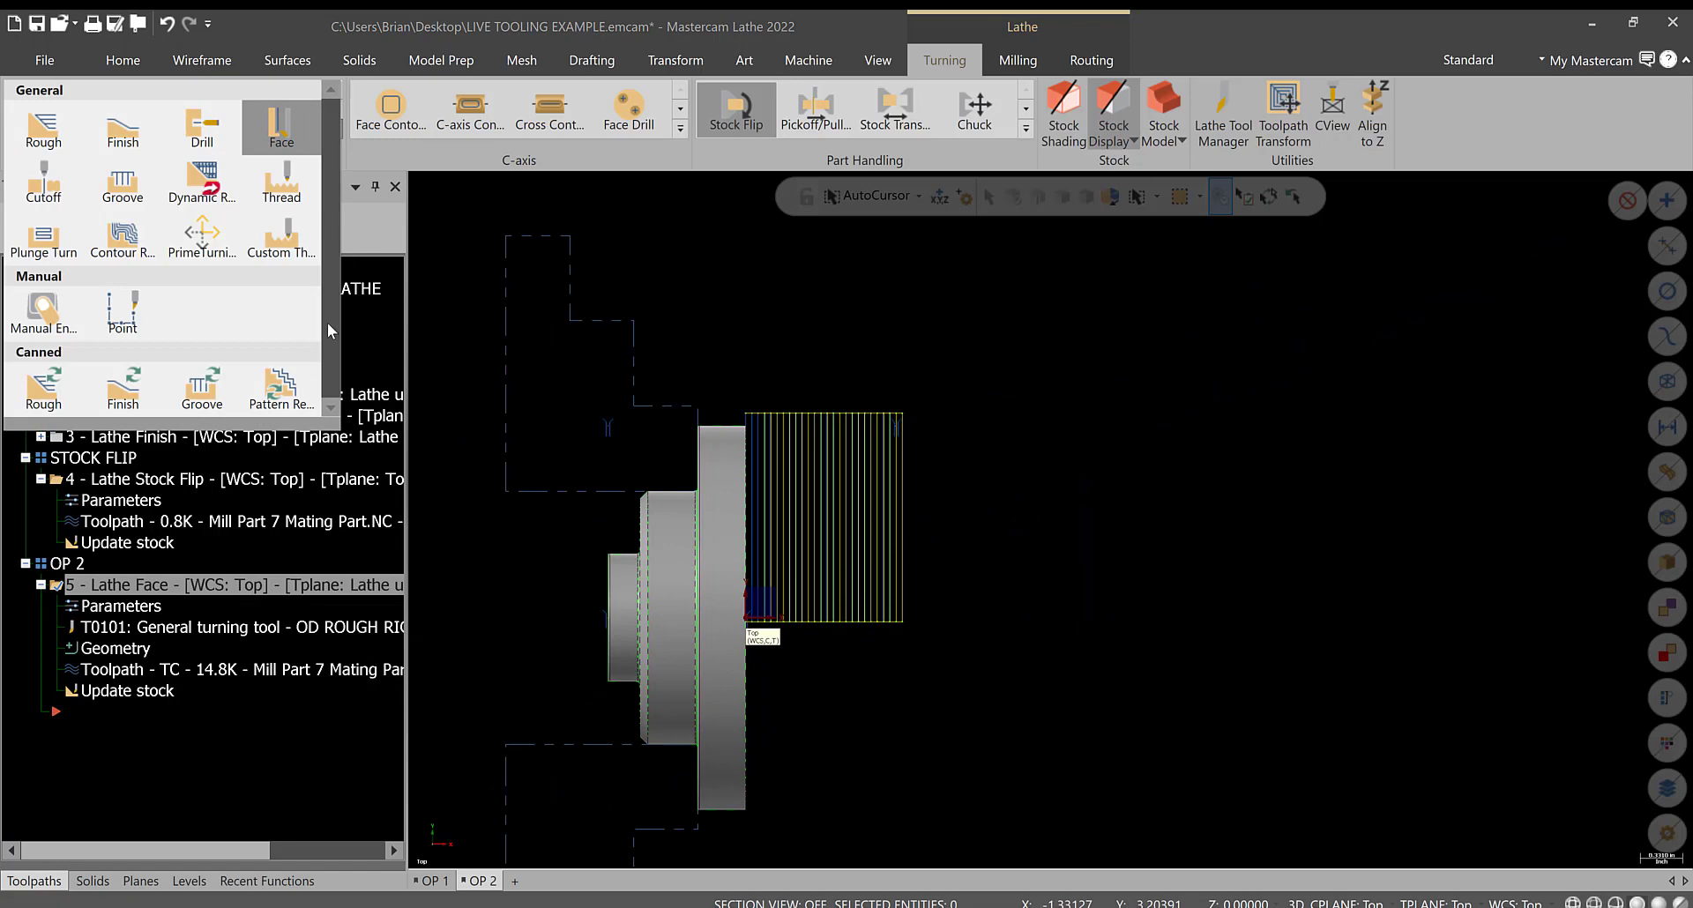
pyautogui.click(41, 392)
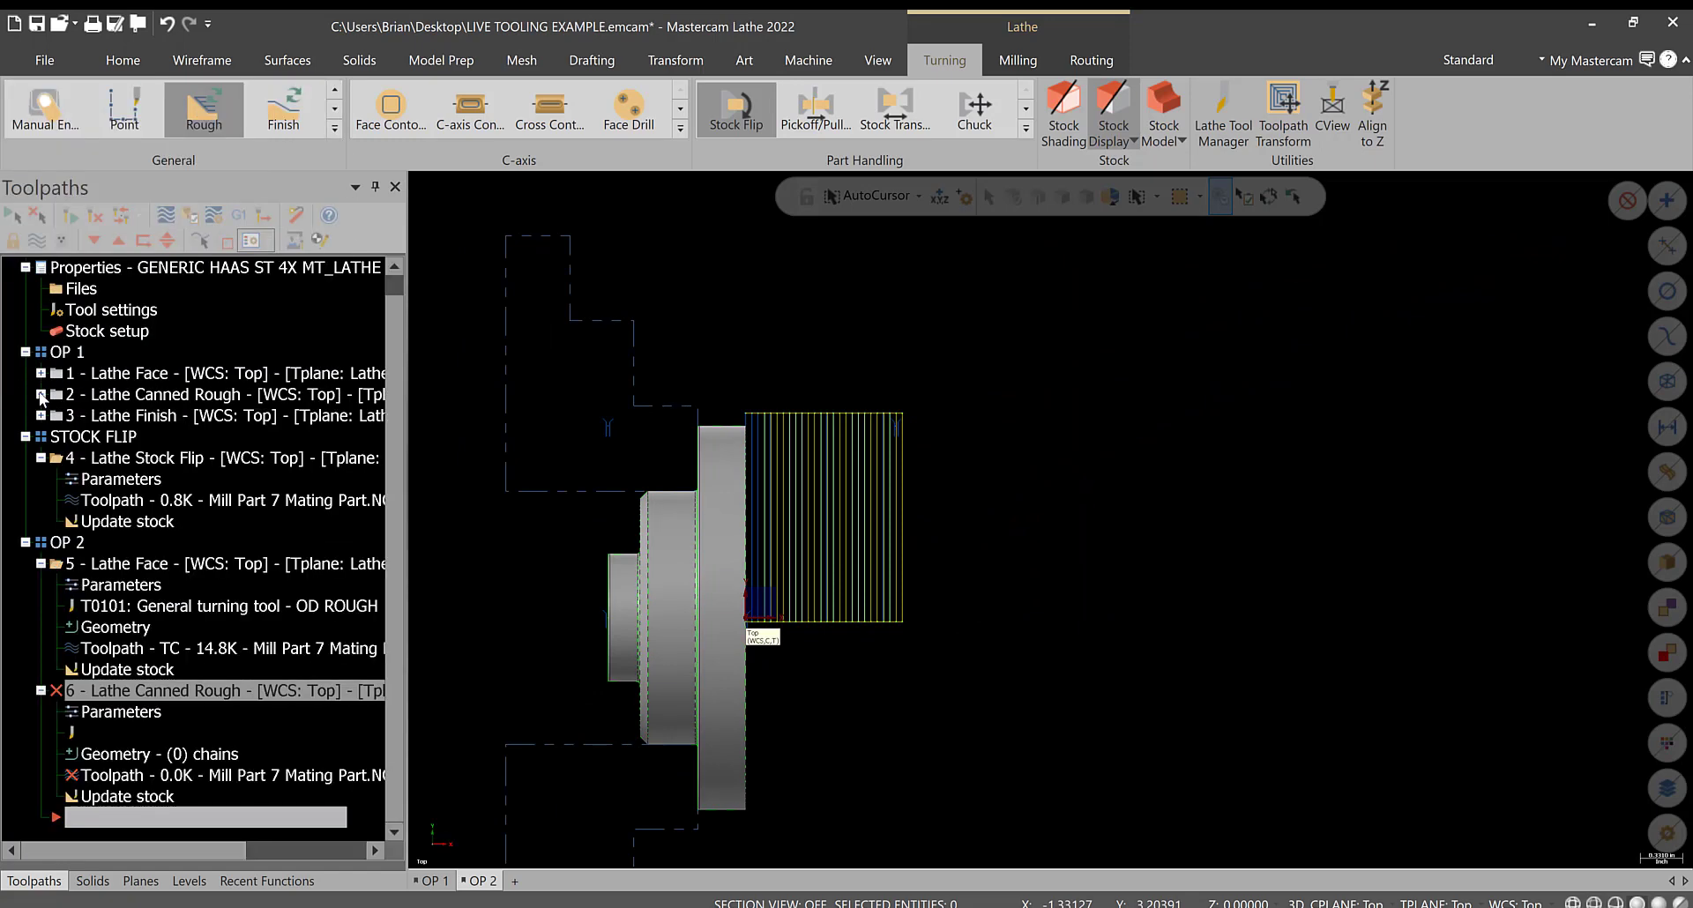
pyautogui.click(360, 129)
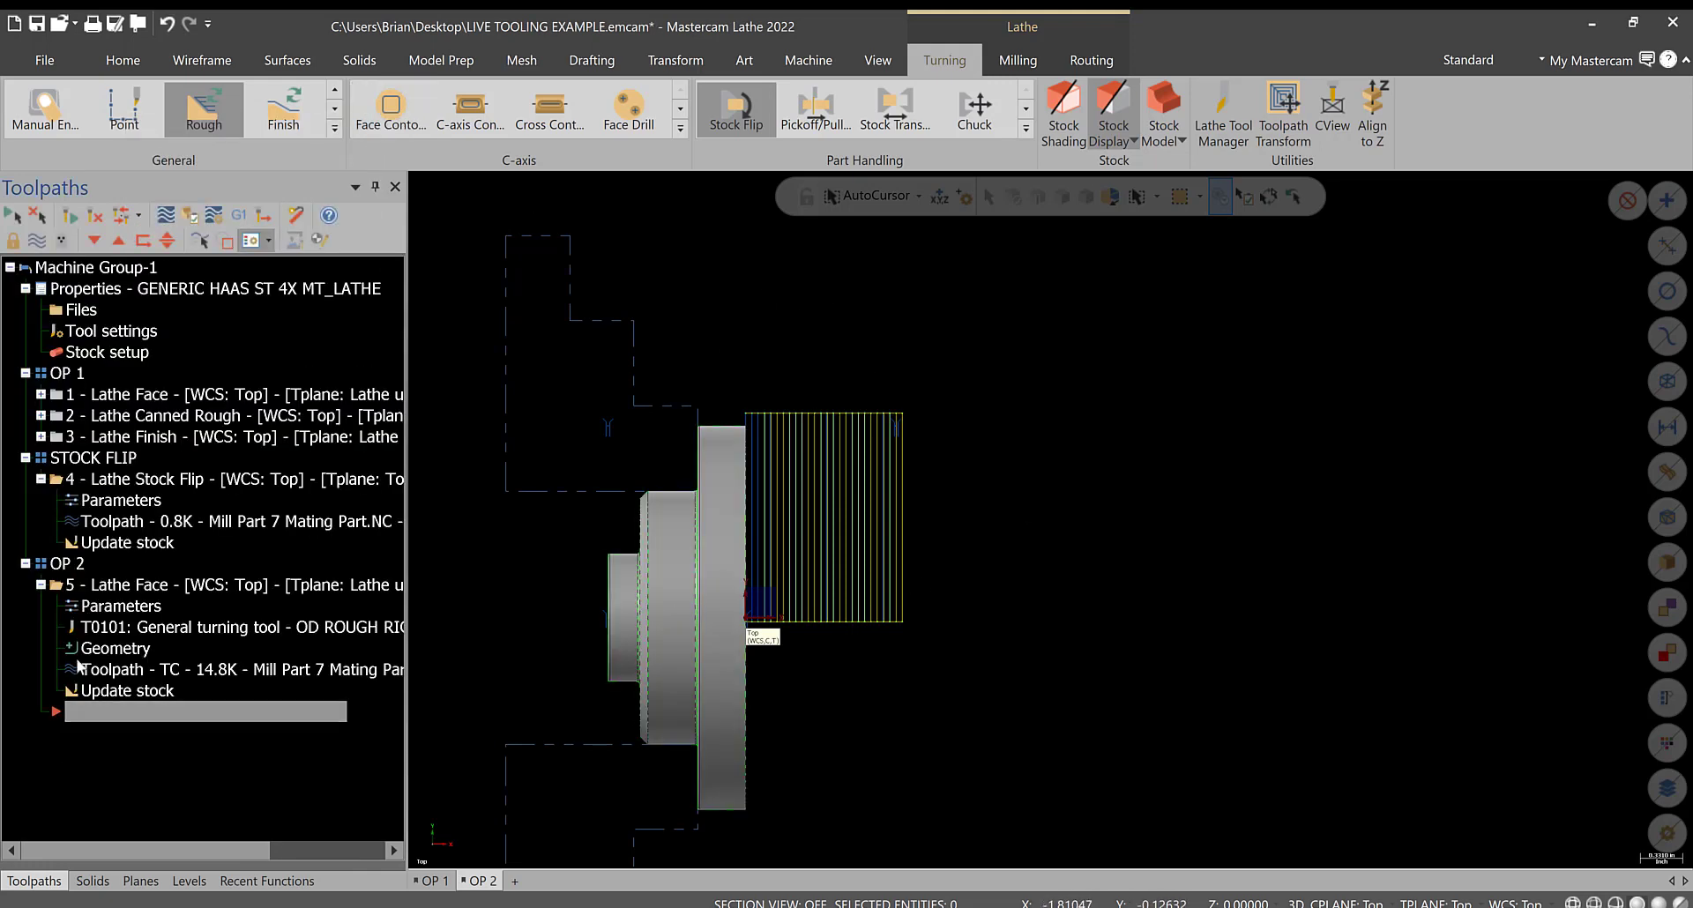
# - Open the parameters of OP 1's Lathe Canned Rough operation and review its rough direction options
pyautogui.click(40, 414)
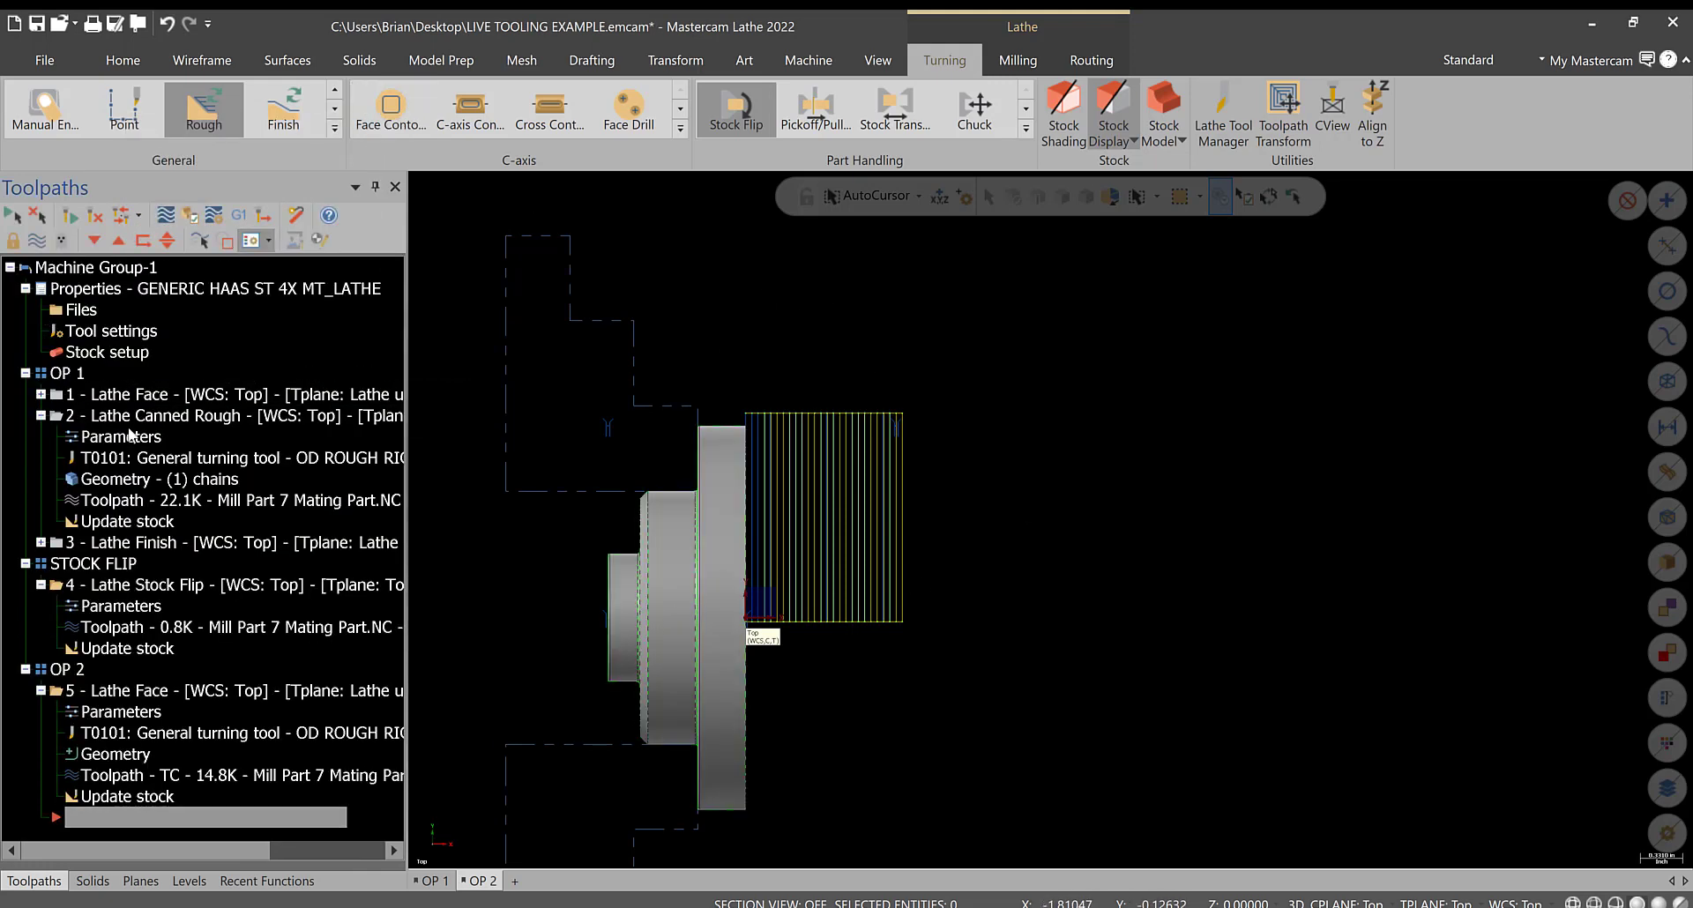
pyautogui.click(129, 420)
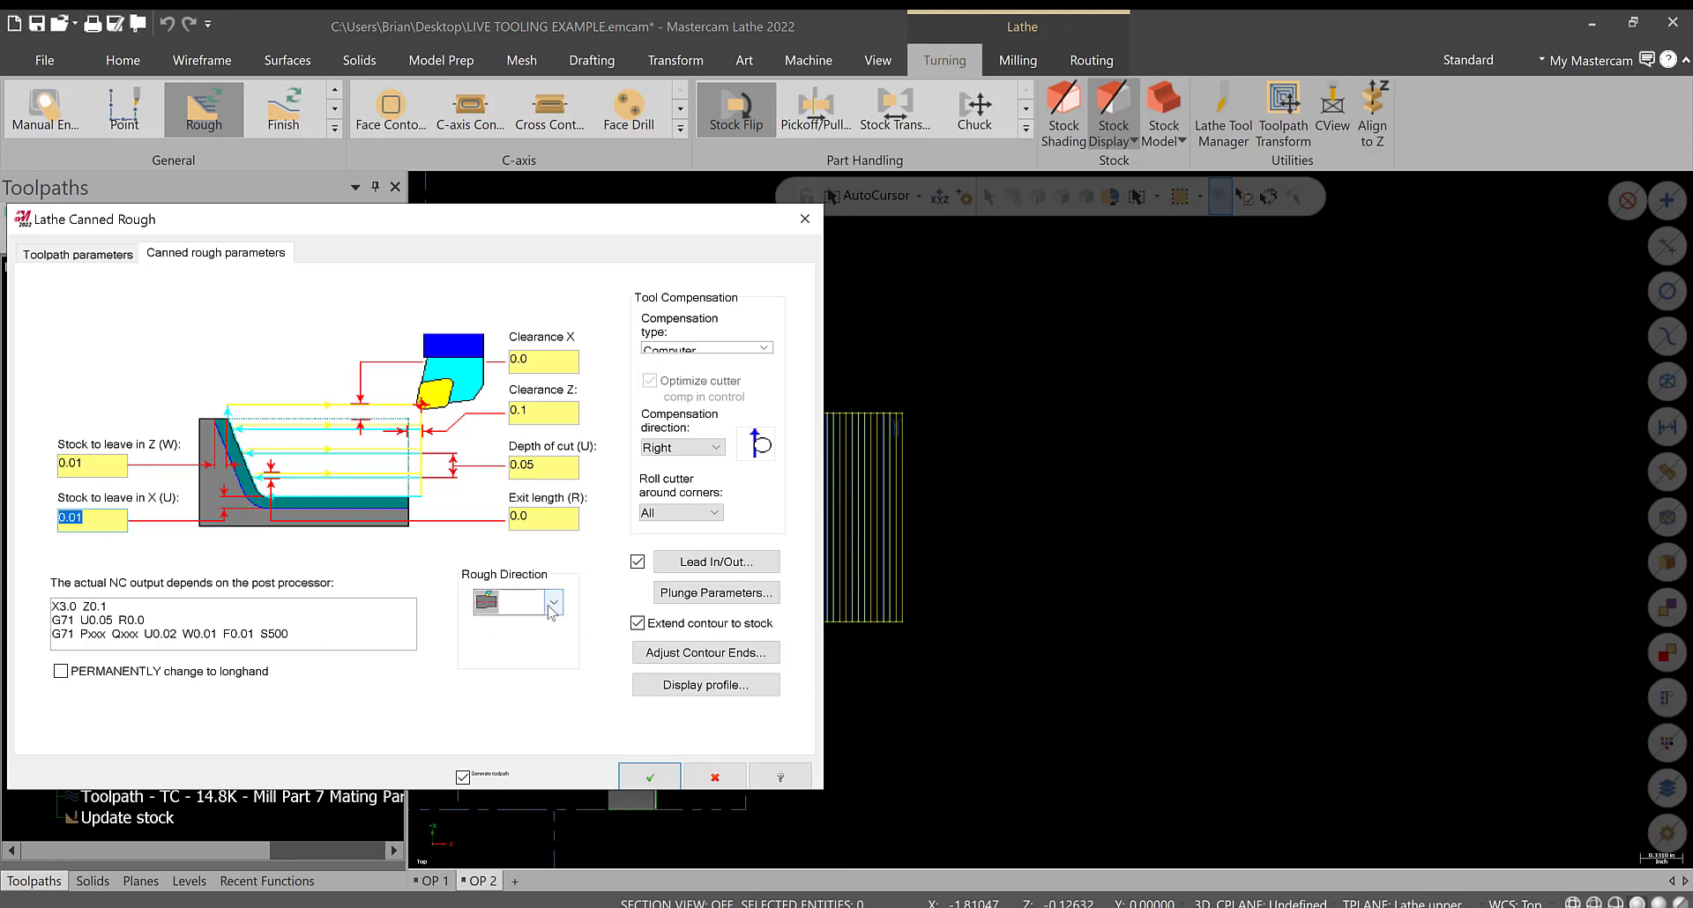
pyautogui.click(516, 603)
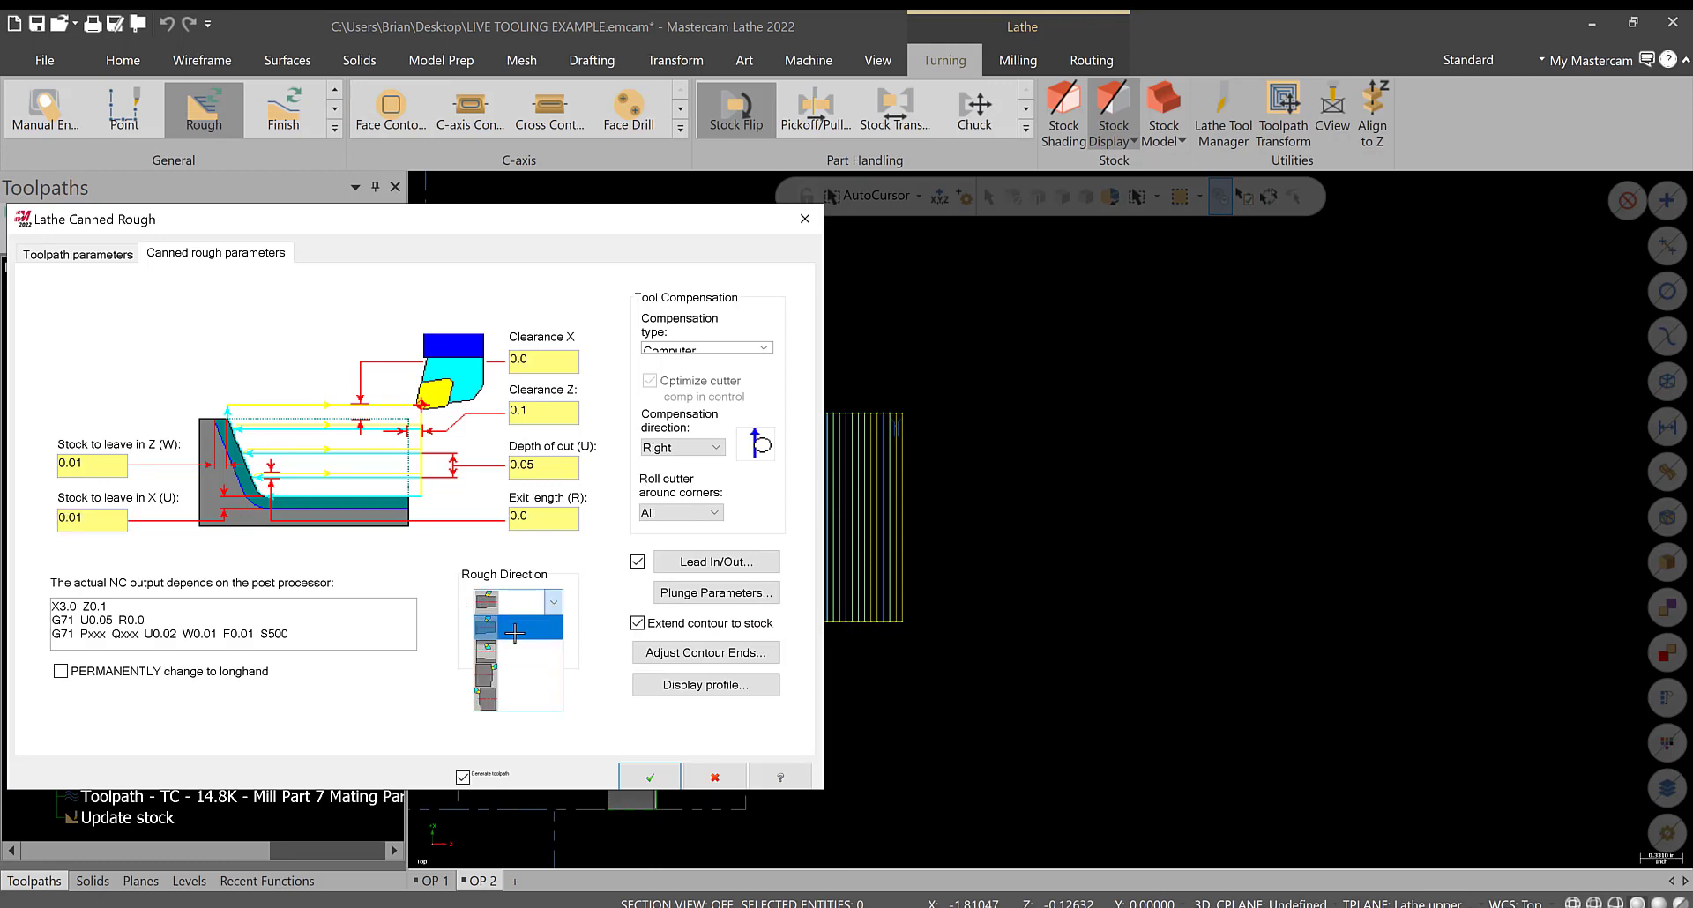
pyautogui.click(515, 632)
pyautogui.click(650, 777)
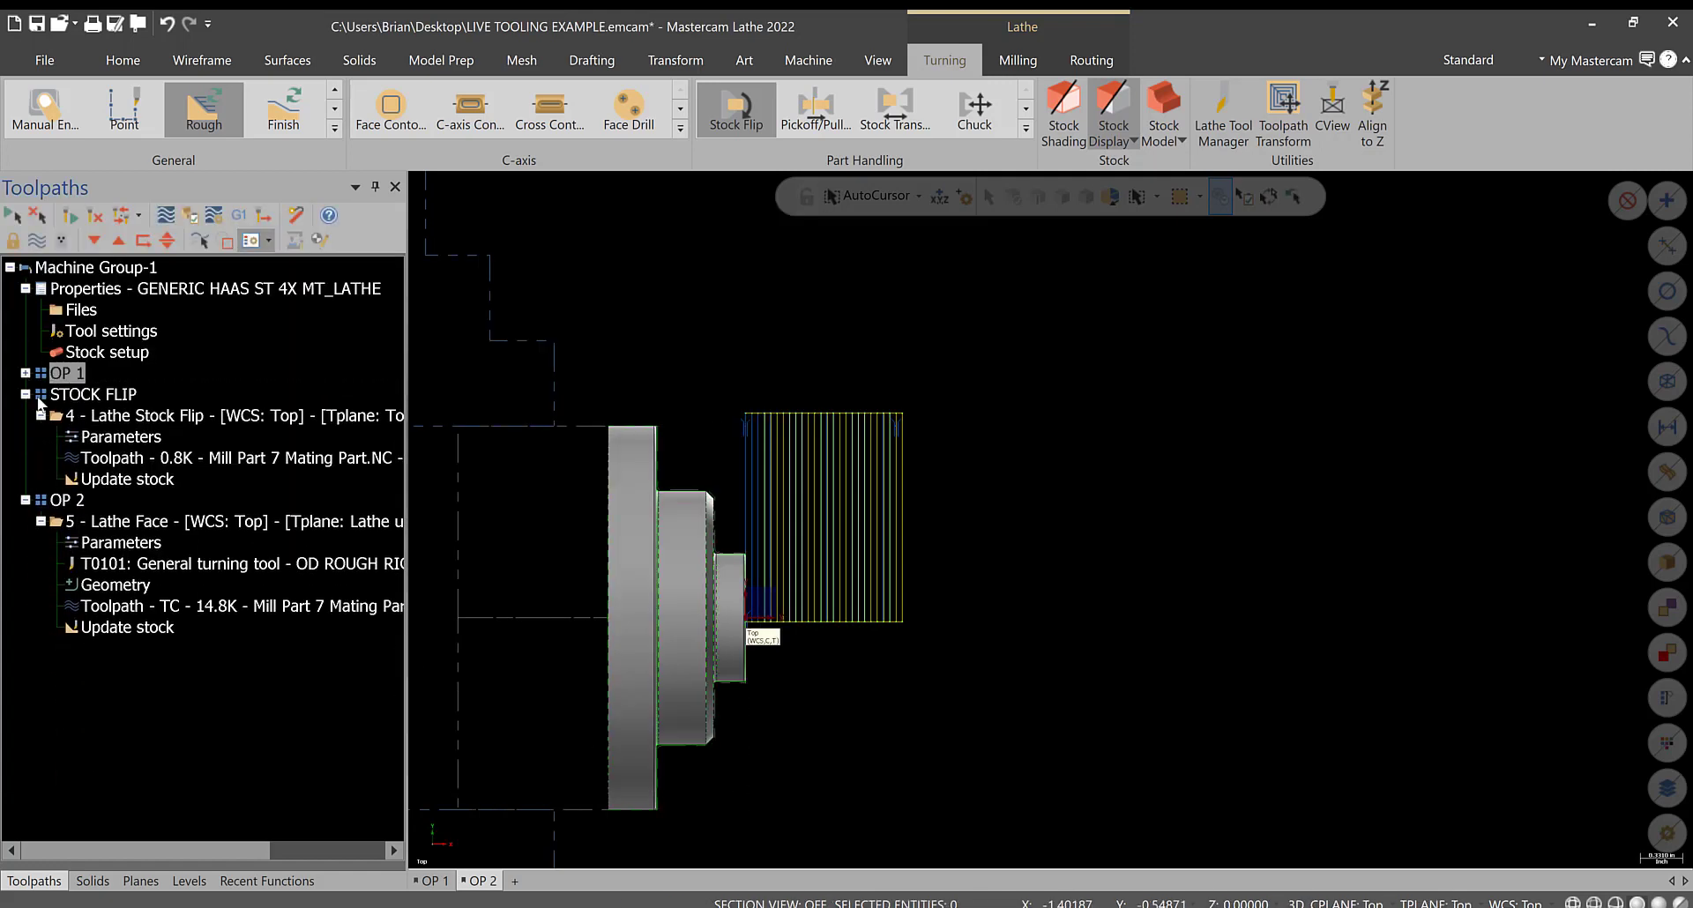
# - Turn the stock update of OP 2's Lathe Face toolpath off and back on to compare the stock boundary
pyautogui.click(61, 501)
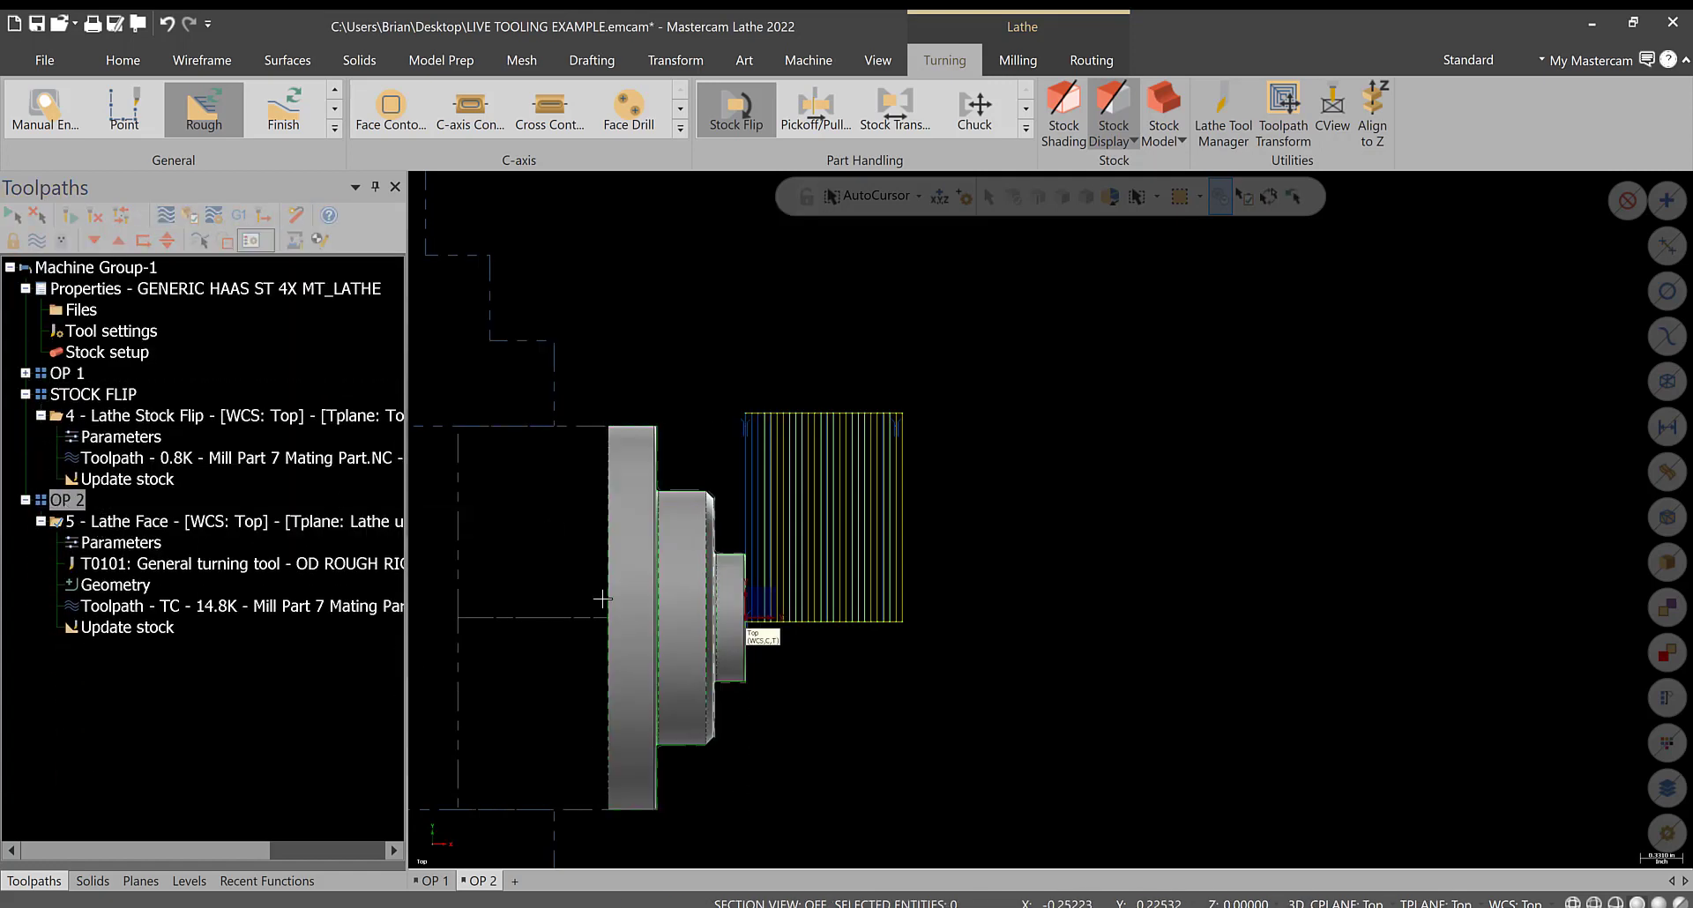
pyautogui.click(124, 627)
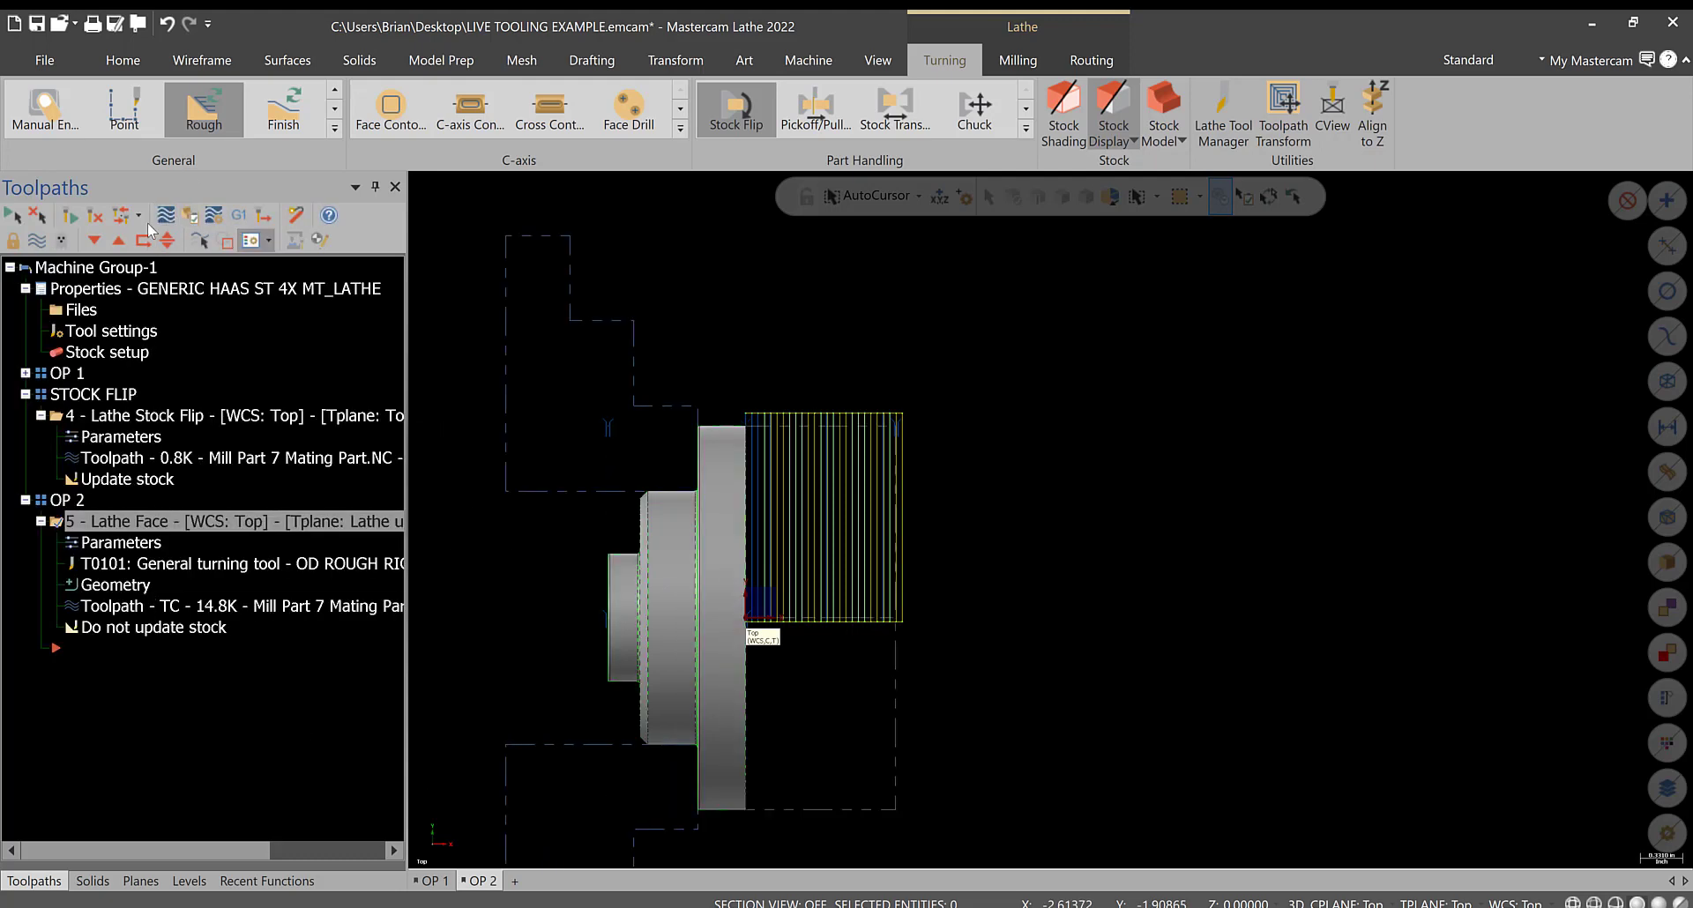
pyautogui.click(189, 629)
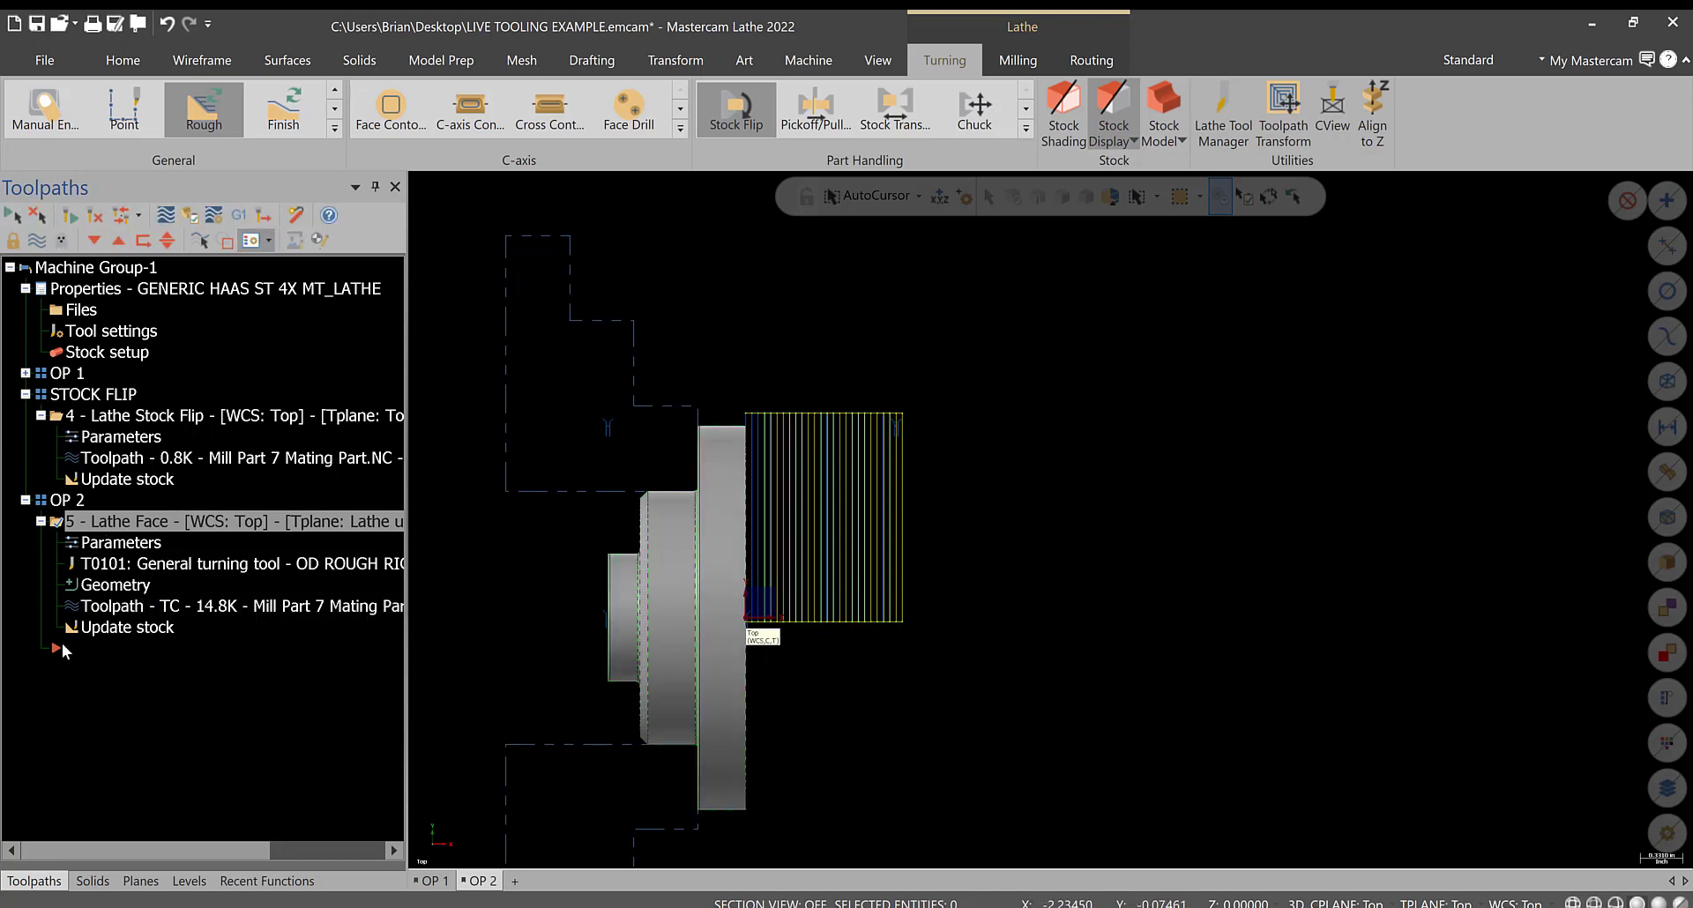
# - Hide the OP 2 Lathe Face toolpath display and examine the flange's outer diameter and edges up close
pyautogui.click(36, 240)
pyautogui.moveTo(1083, 645); pyautogui.dragTo(1035, 659, button='middle')
pyautogui.scroll(5, 865, 560)
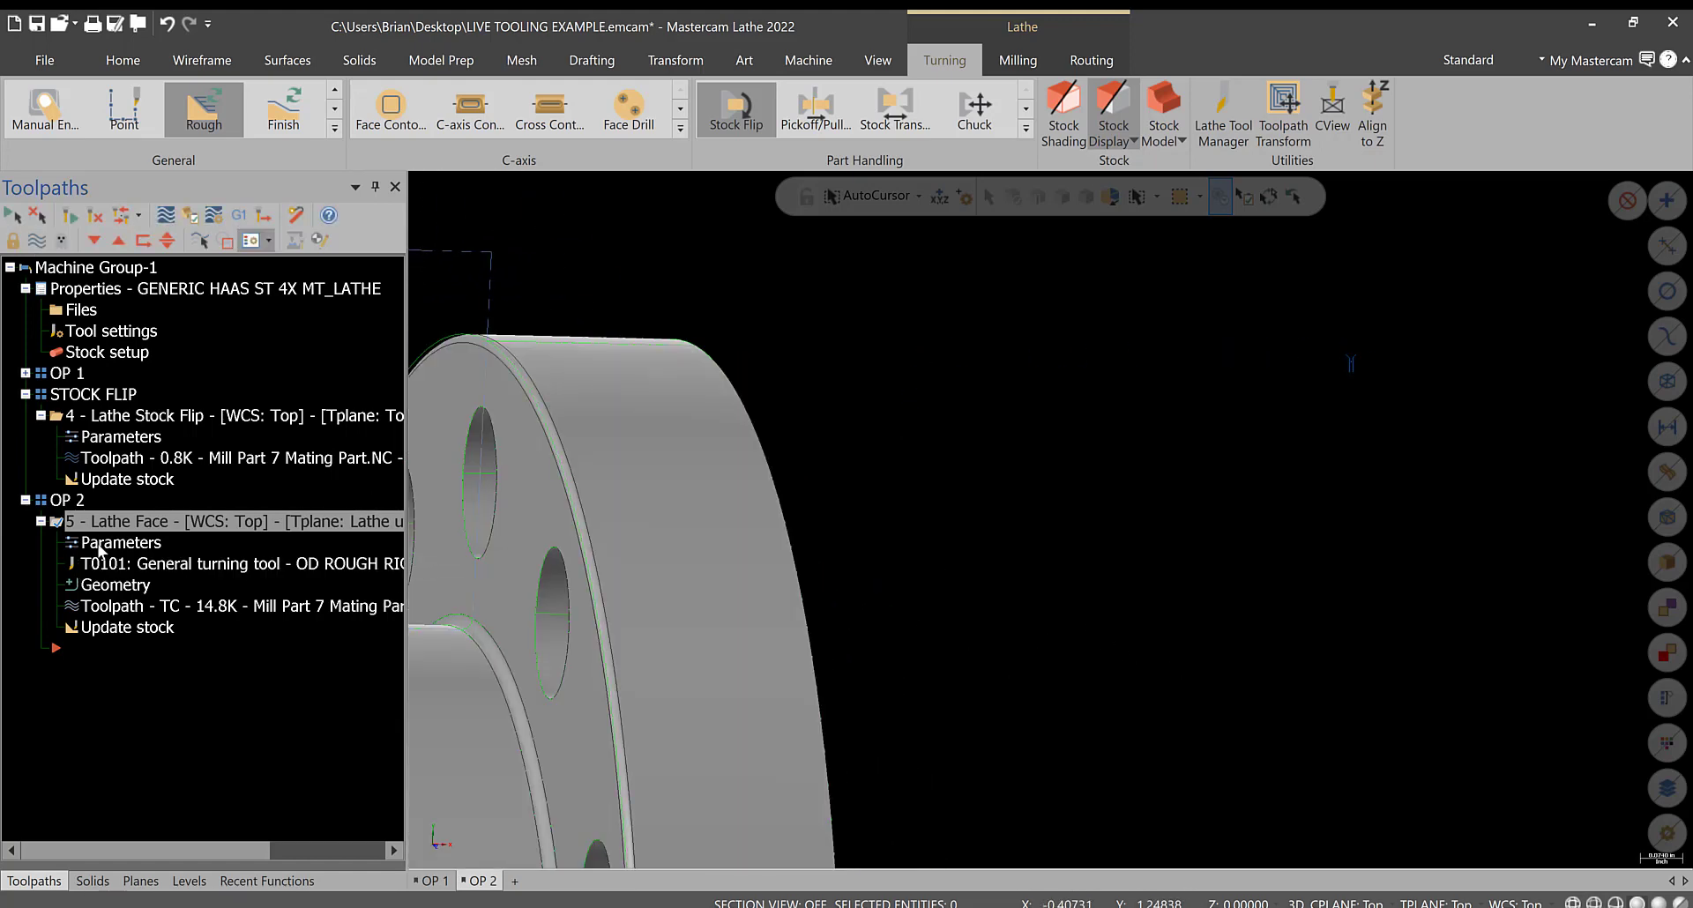
pyautogui.moveTo(673, 349); pyautogui.dragTo(695, 314, button='middle')
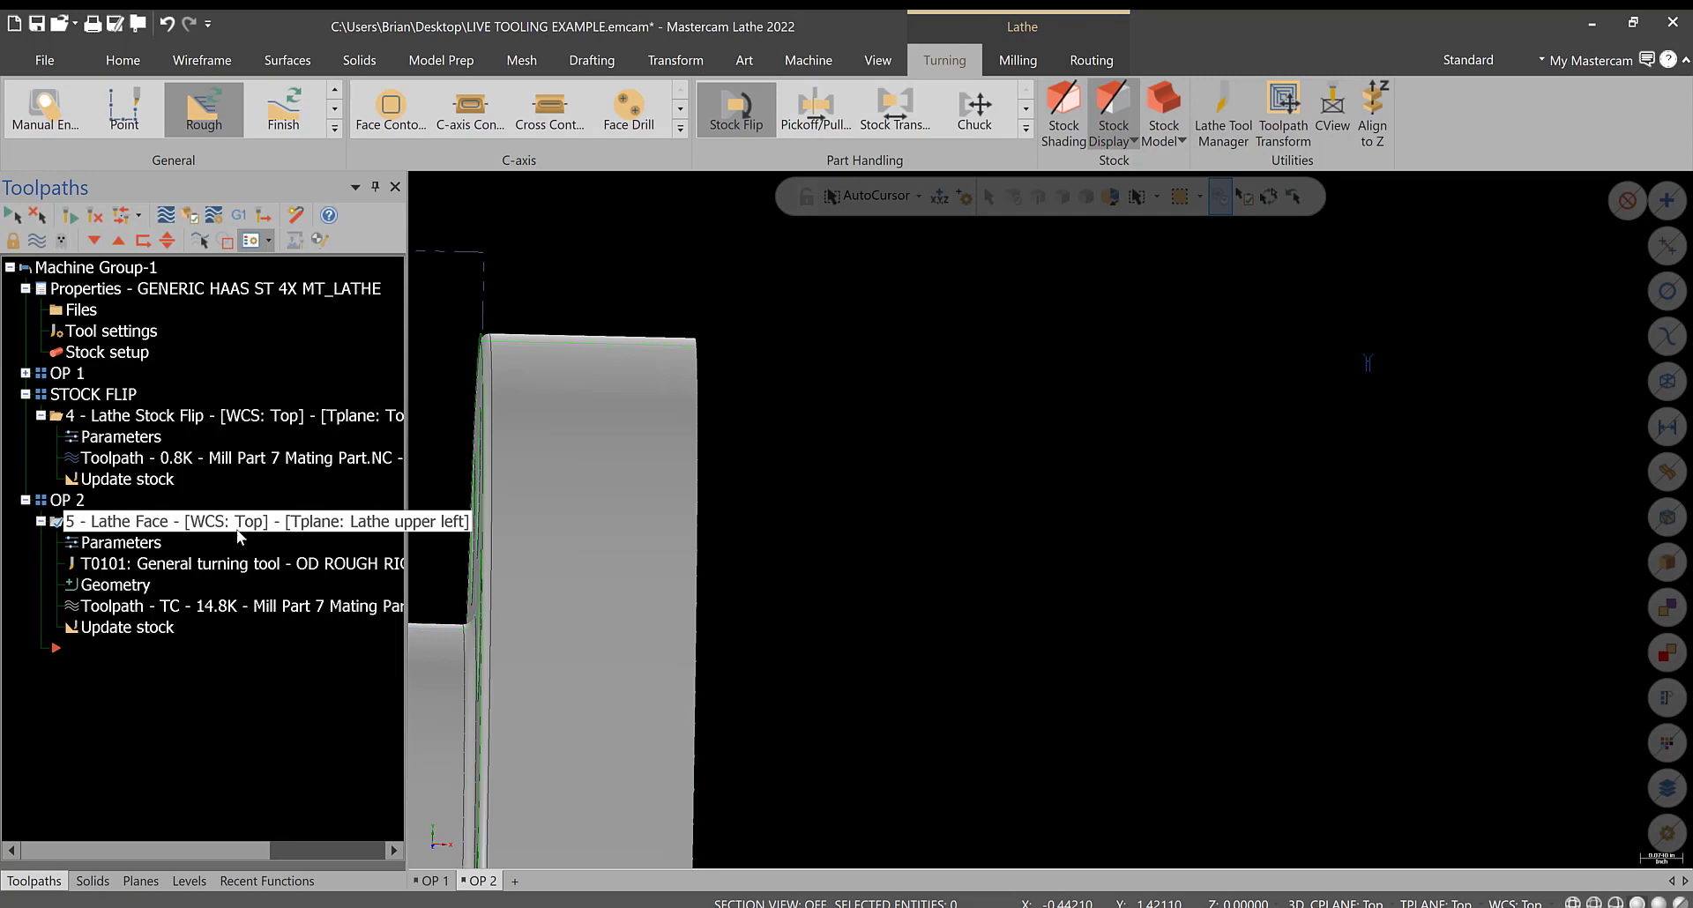
# - Enable a radius corner in the OP 2 Lathe Face operation's face parameters and regenerate the toolpath
pyautogui.click(124, 549)
pyautogui.click(709, 612)
pyautogui.click(737, 613)
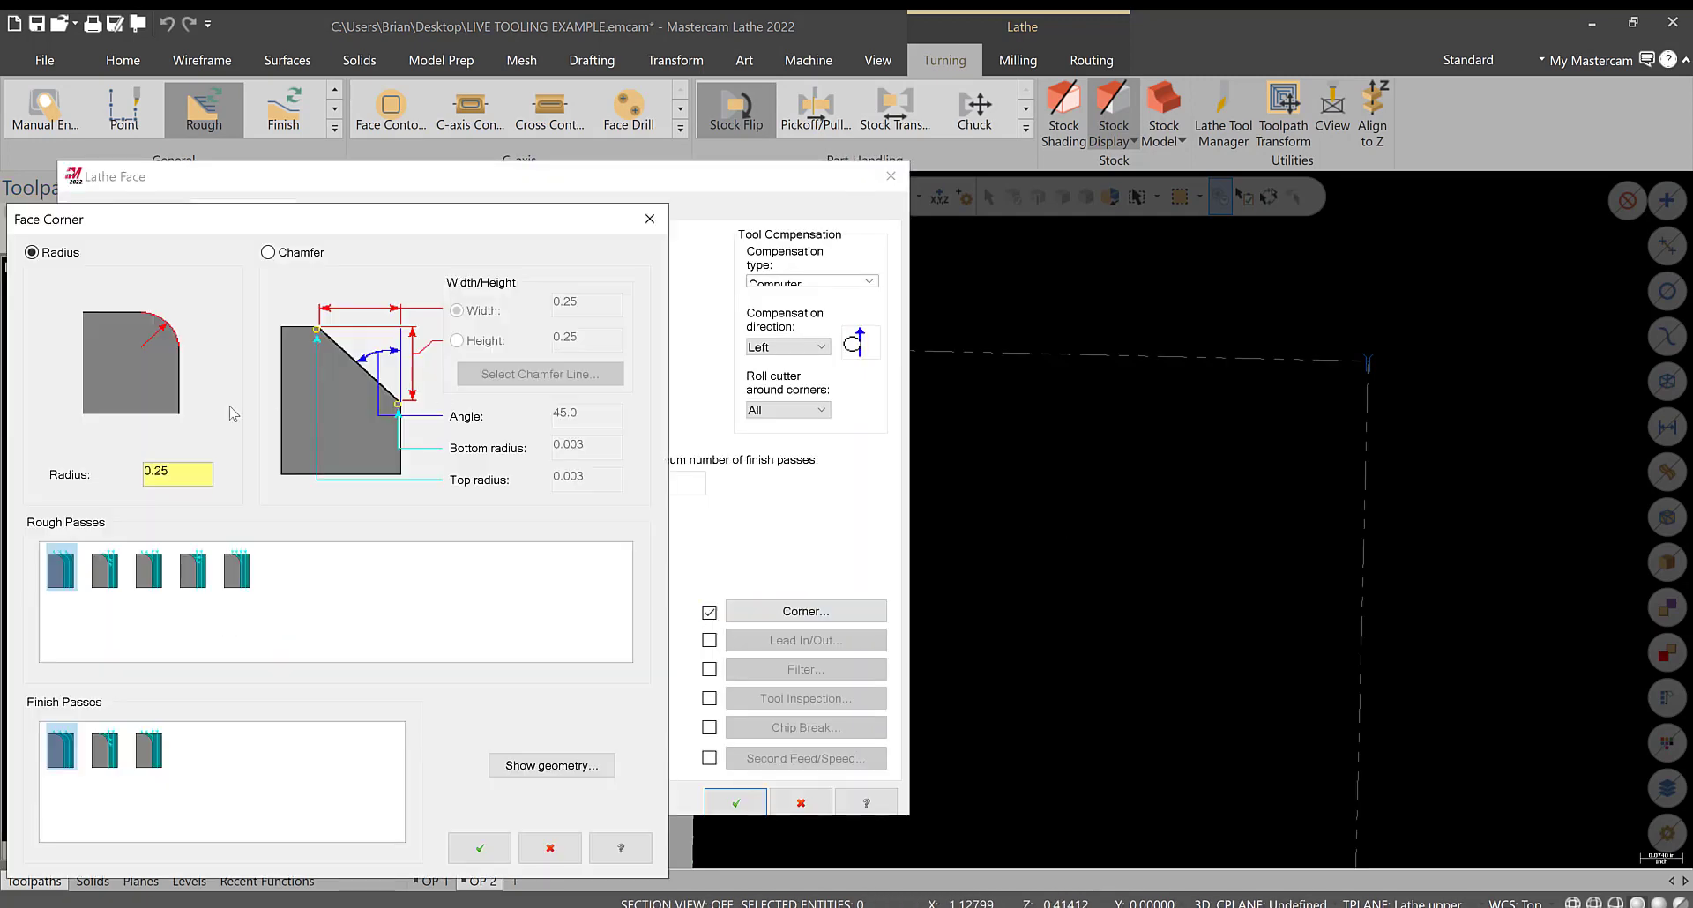
pyautogui.click(170, 476)
pyautogui.click(479, 849)
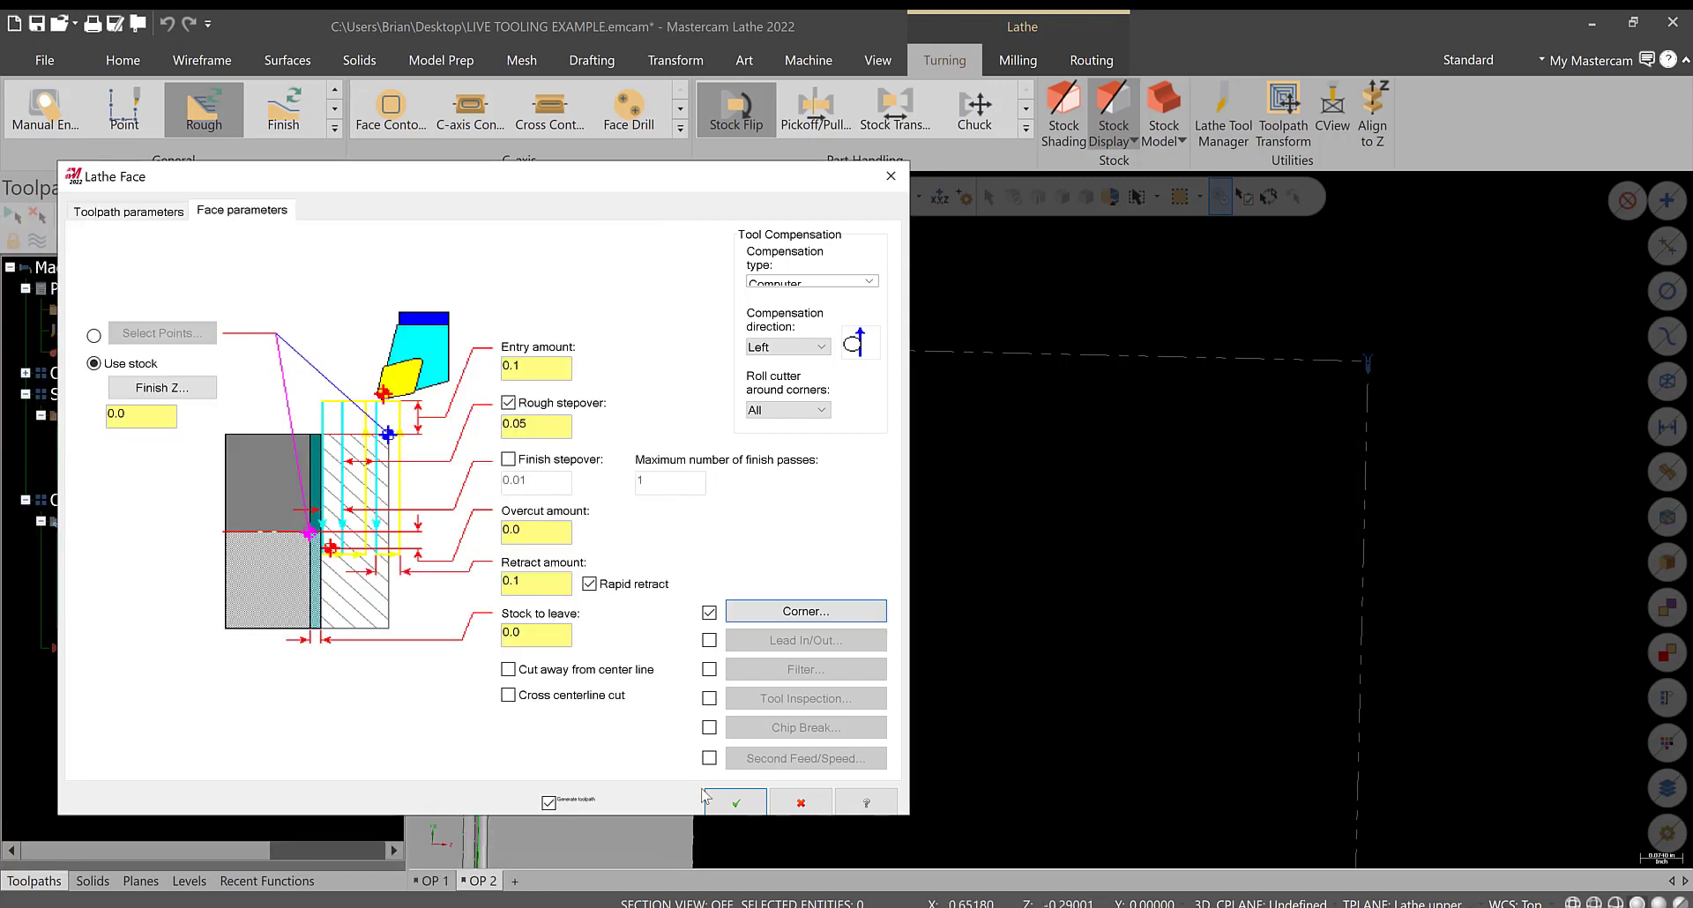
pyautogui.click(723, 800)
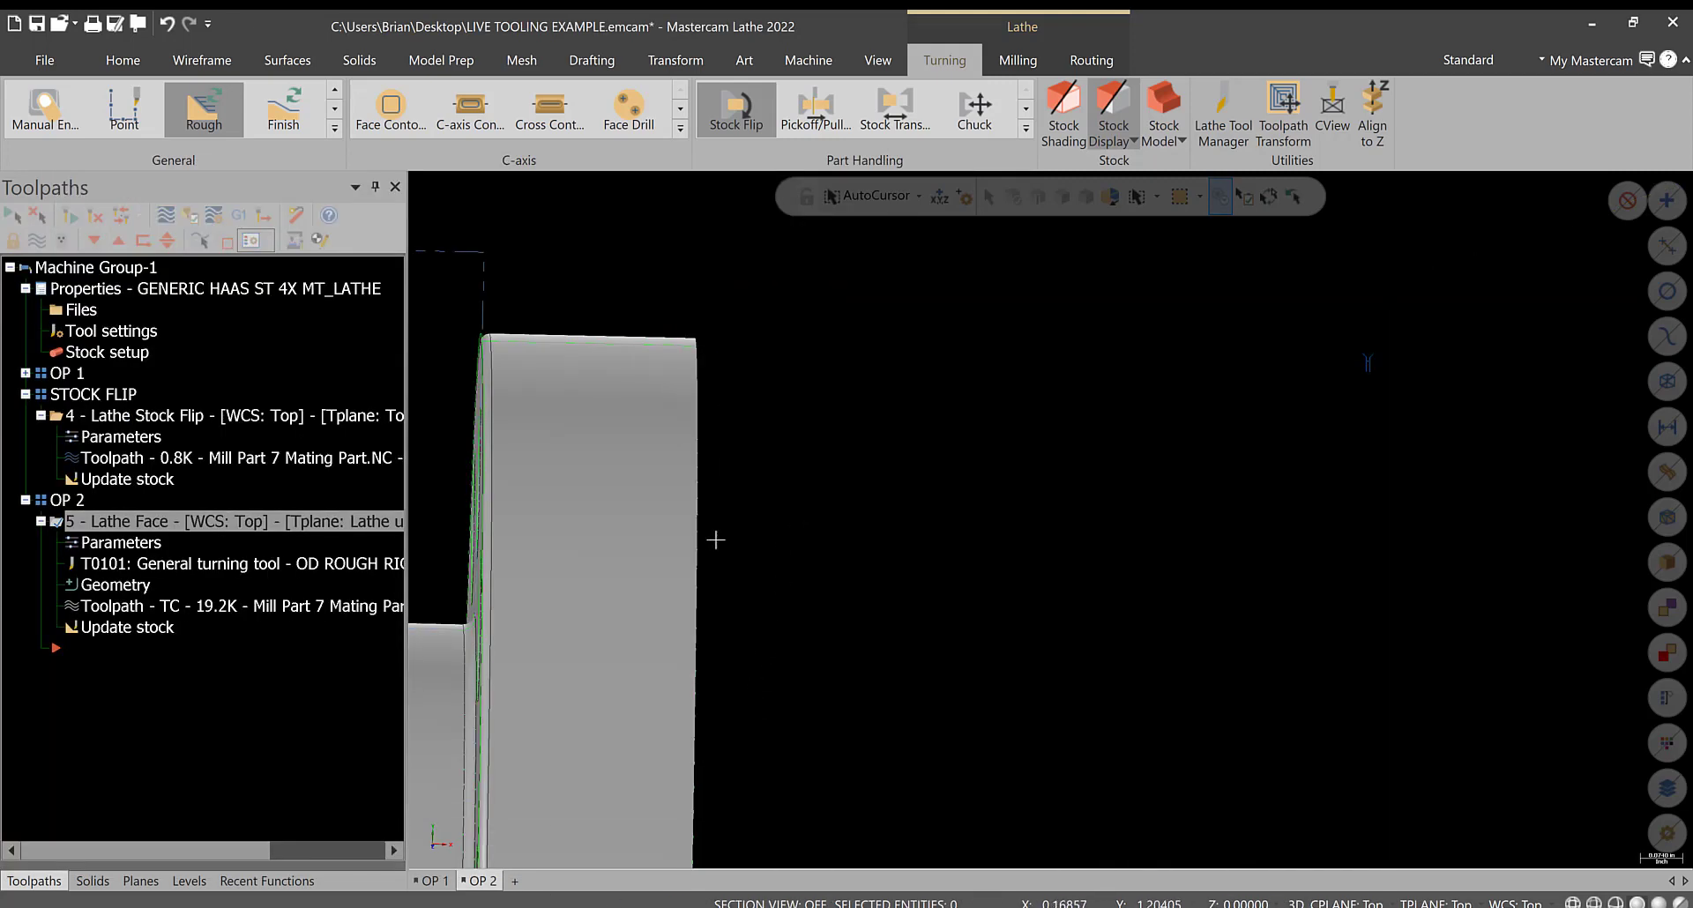
# - Display the Lathe Face toolpath in the top view, examine its passes at the flange's outer corner, and hide it again
pyautogui.scroll(-3, 982, 542)
pyautogui.rightClick(894, 333)
pyautogui.click(966, 460)
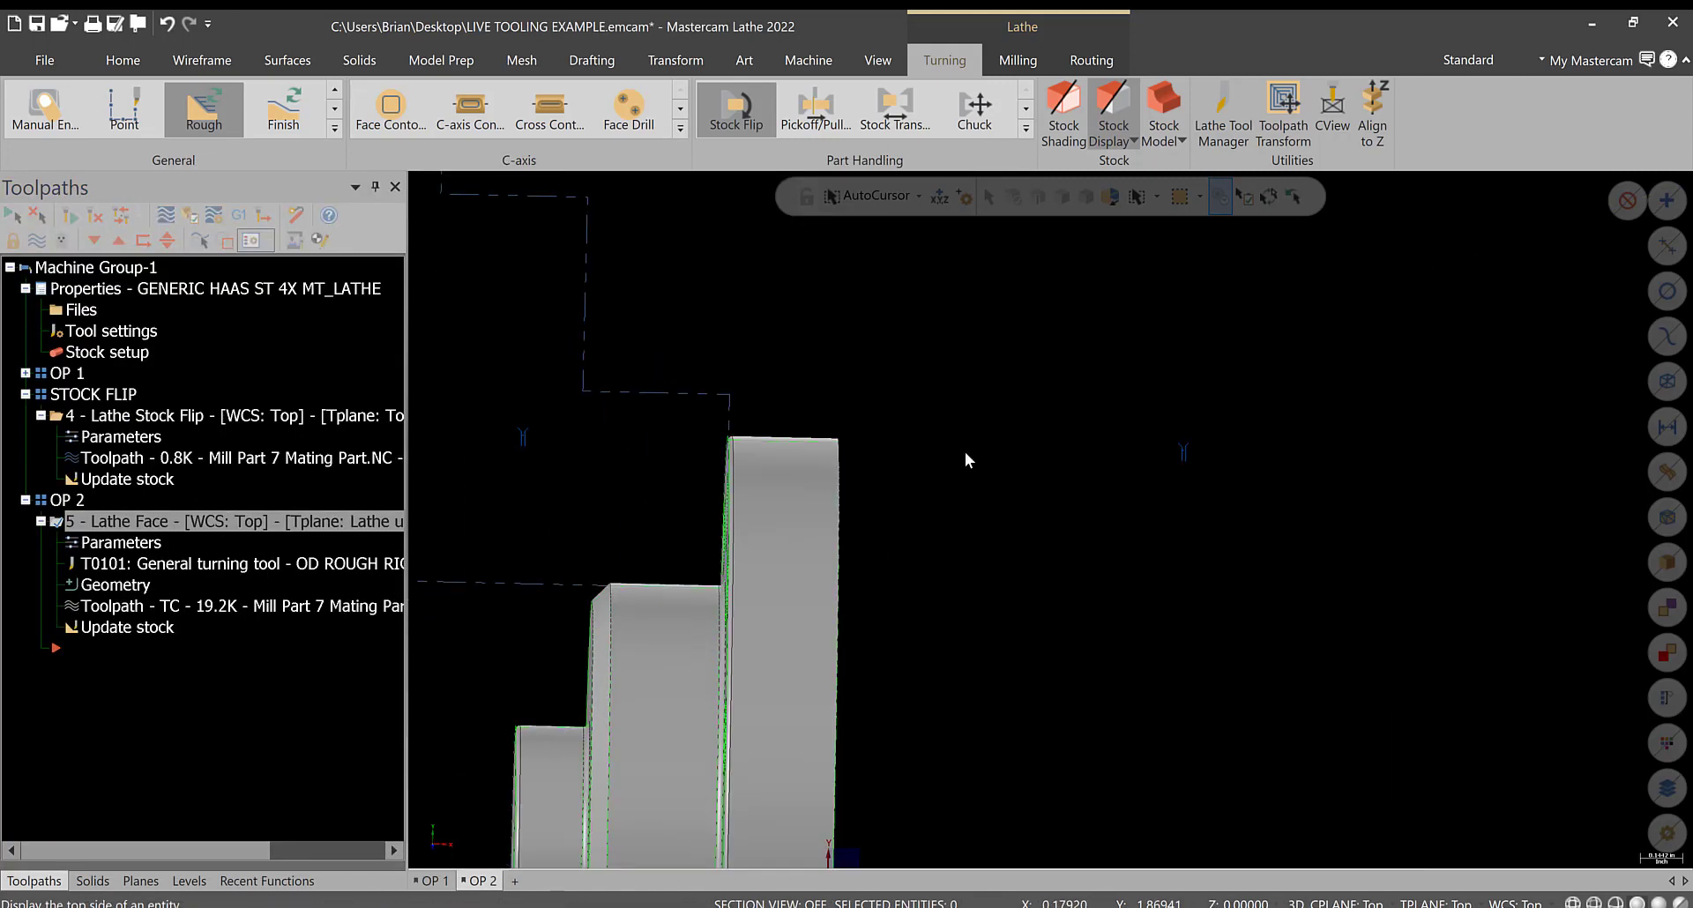
pyautogui.click(41, 236)
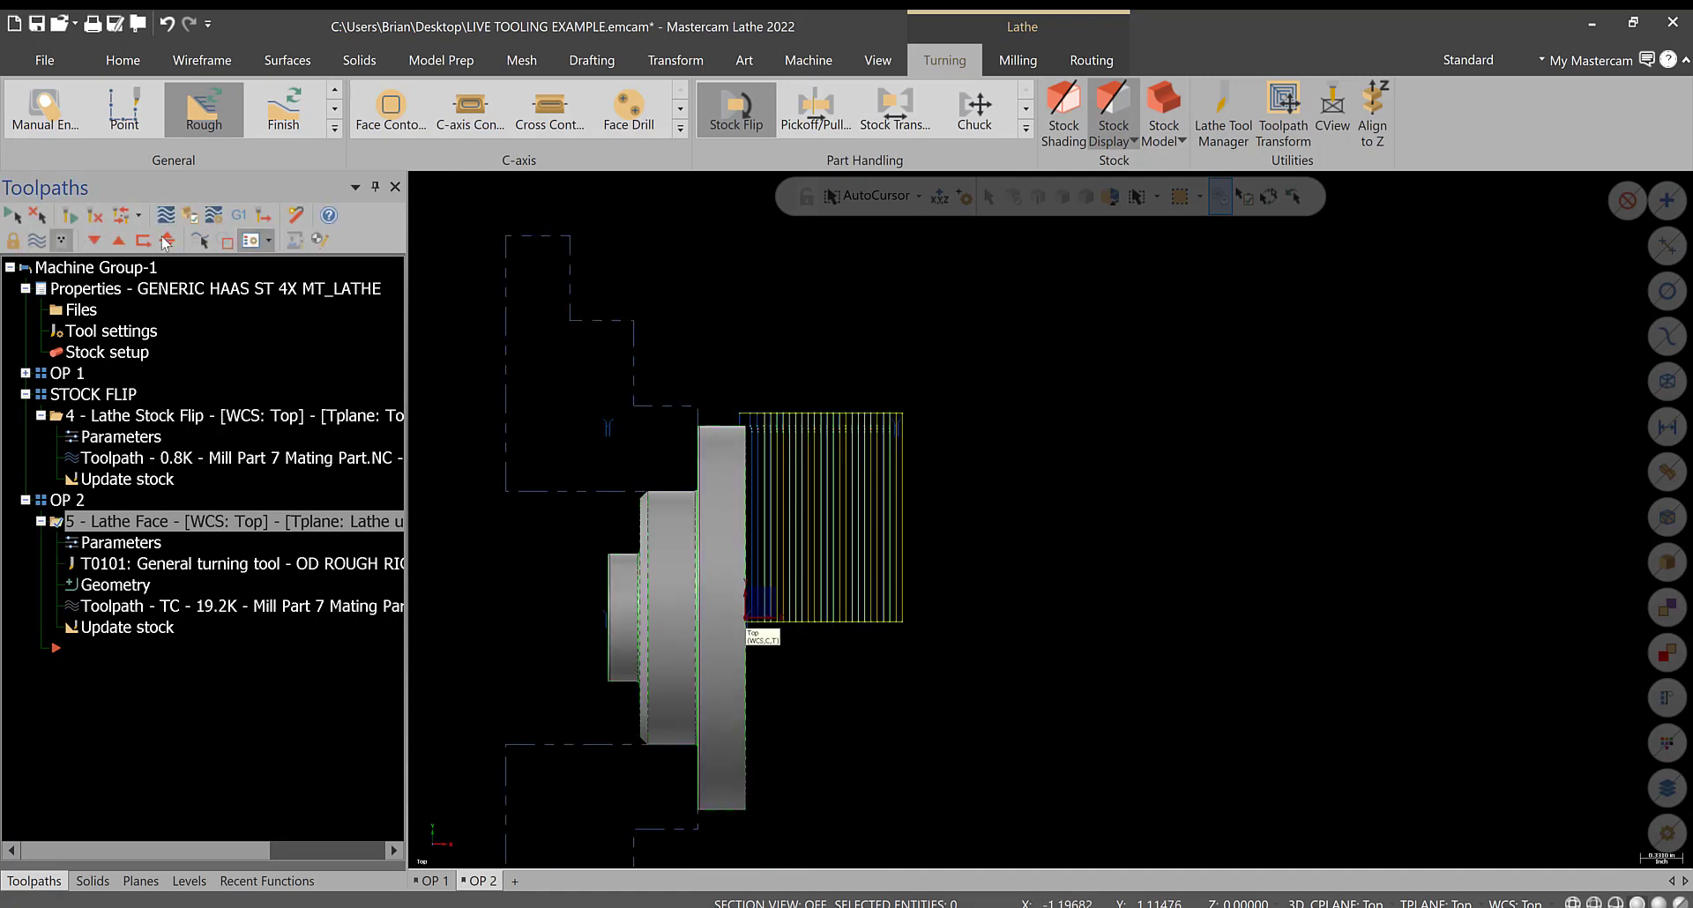
pyautogui.scroll(5, 878, 421)
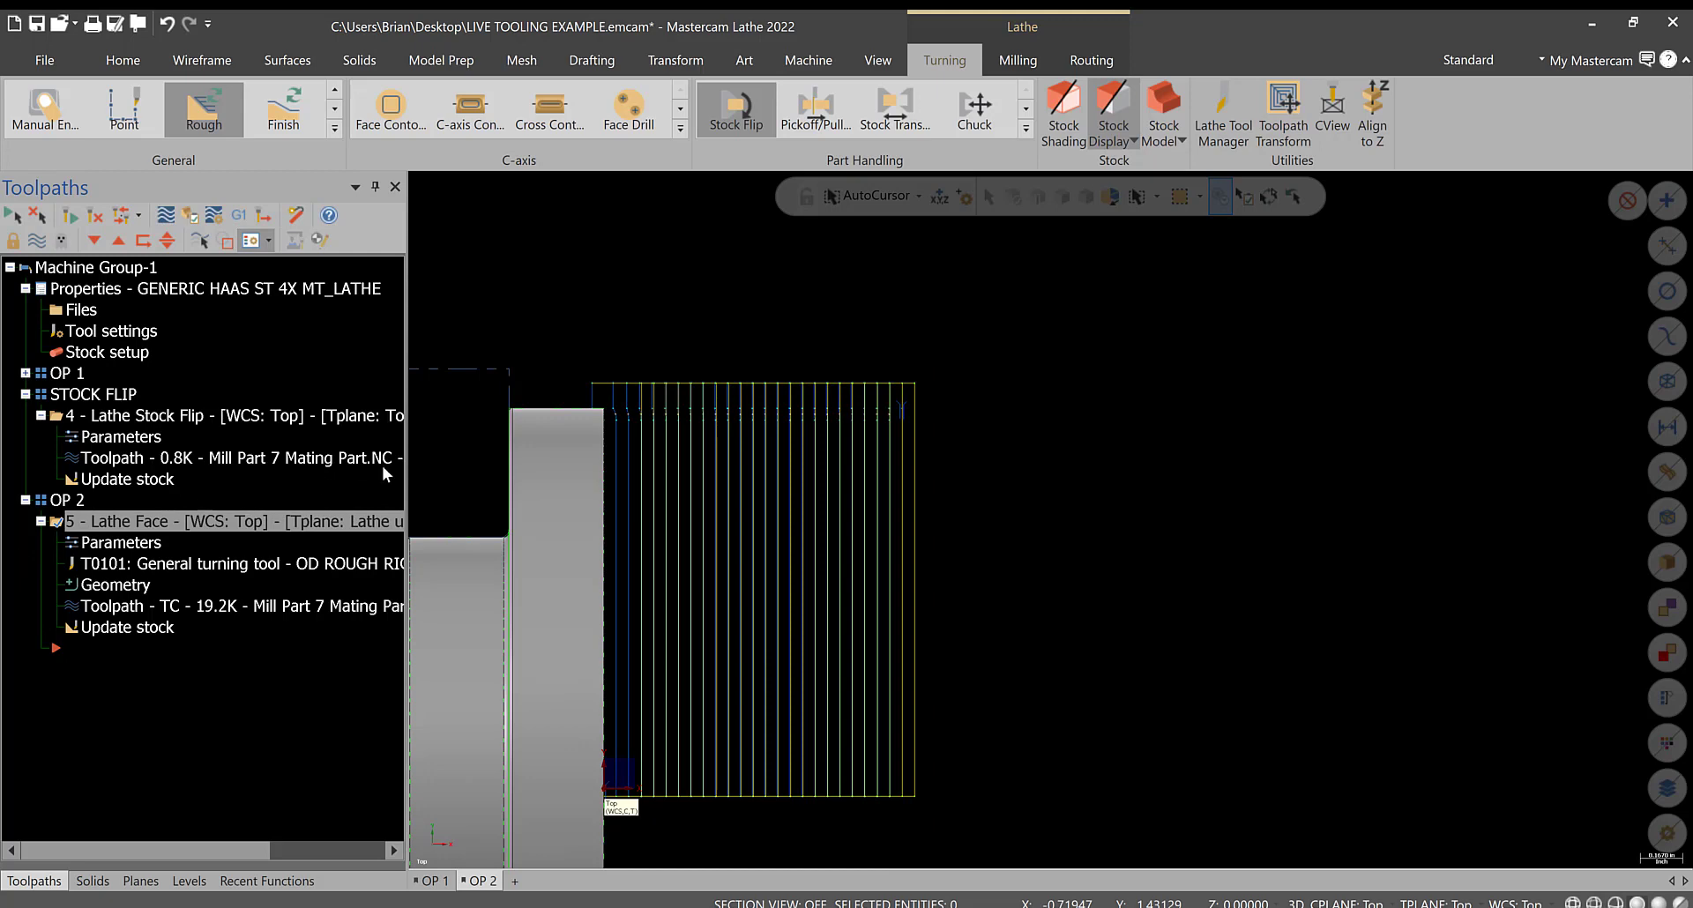
pyautogui.scroll(3, 597, 367)
pyautogui.scroll(-5, 646, 450)
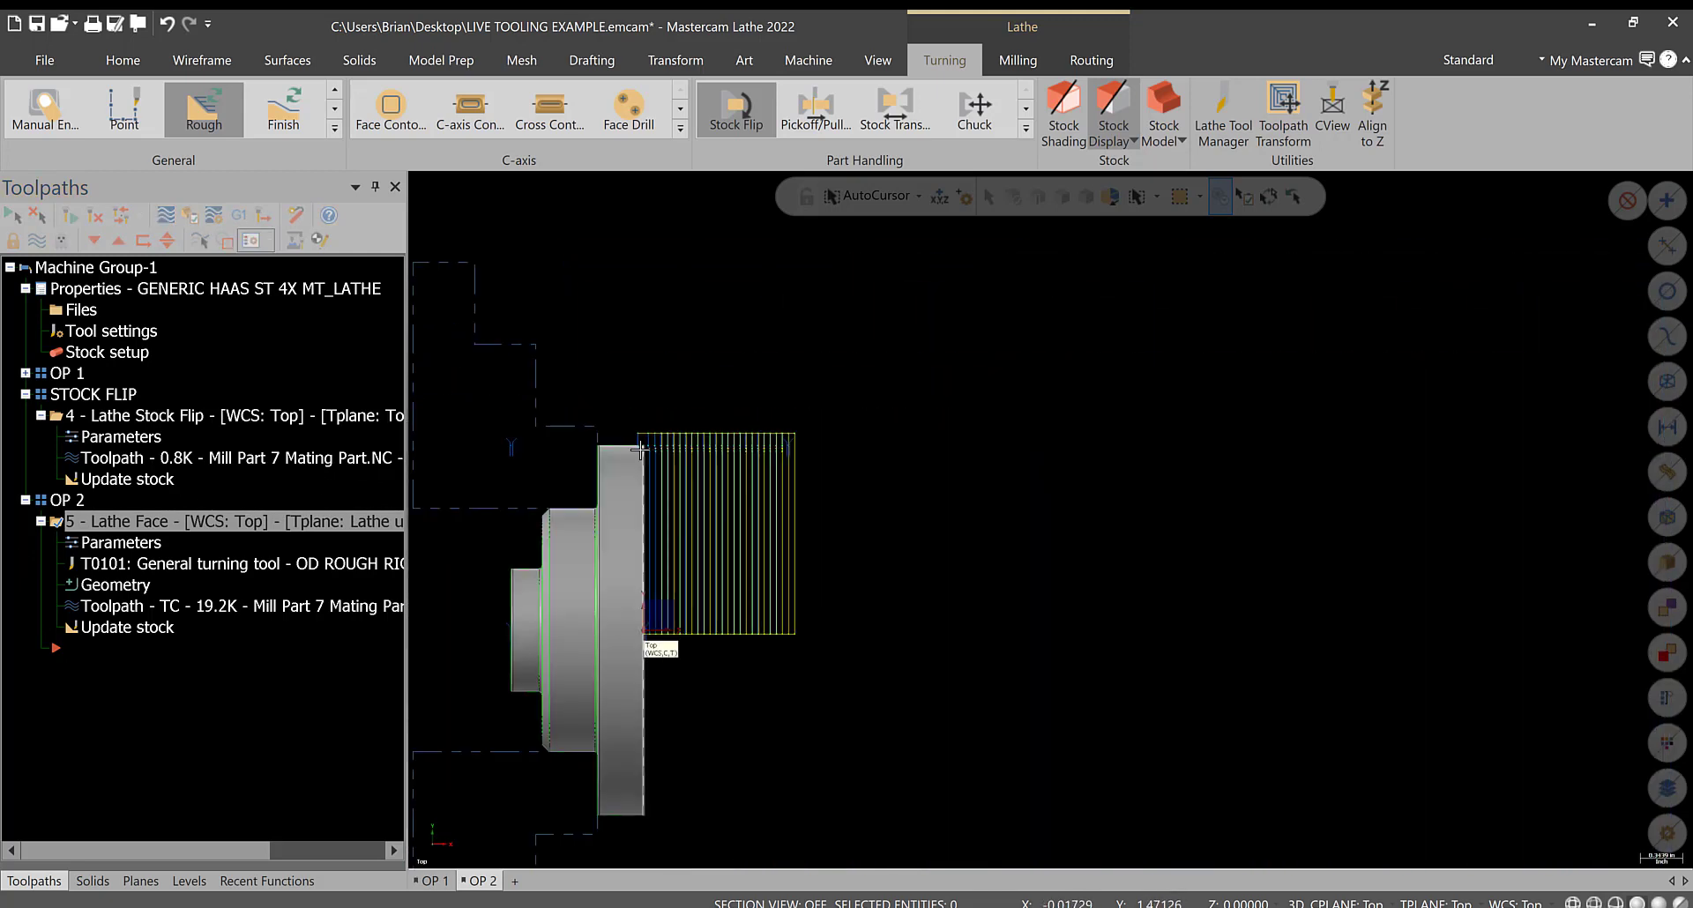
pyautogui.click(37, 240)
# - Inspect the bolt holes on the flange face, collapse the Lathe Face operation, and review the available C-axis toolpath types
pyautogui.scroll(1, 778, 568)
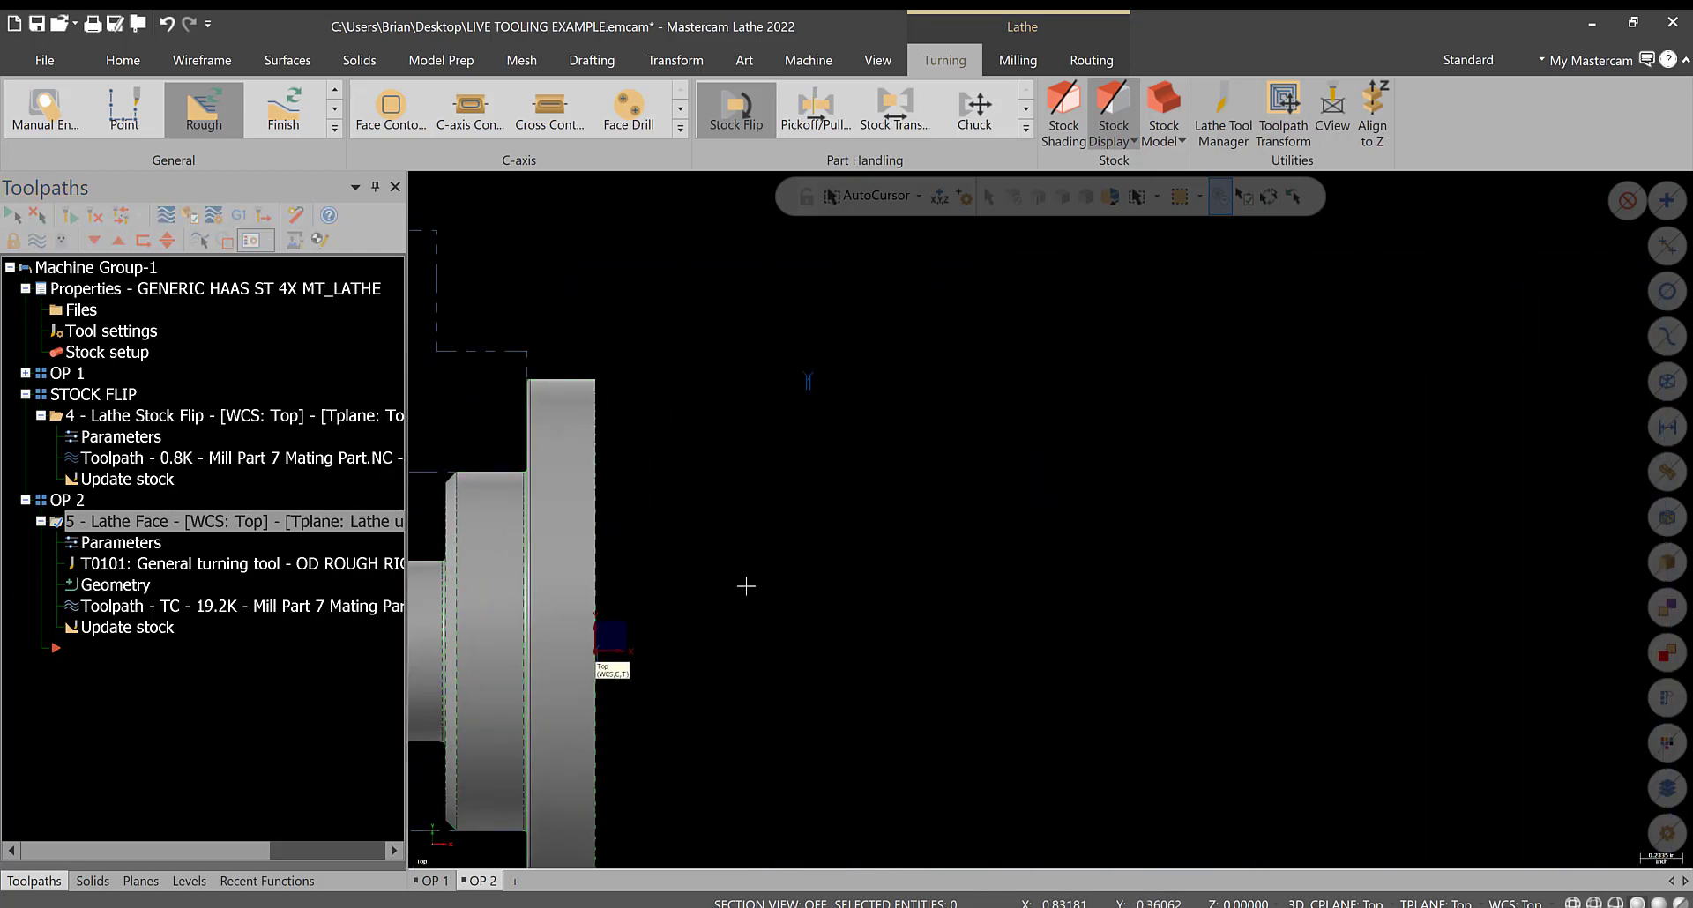
pyautogui.scroll(-2, 745, 587)
pyautogui.scroll(1, 745, 805)
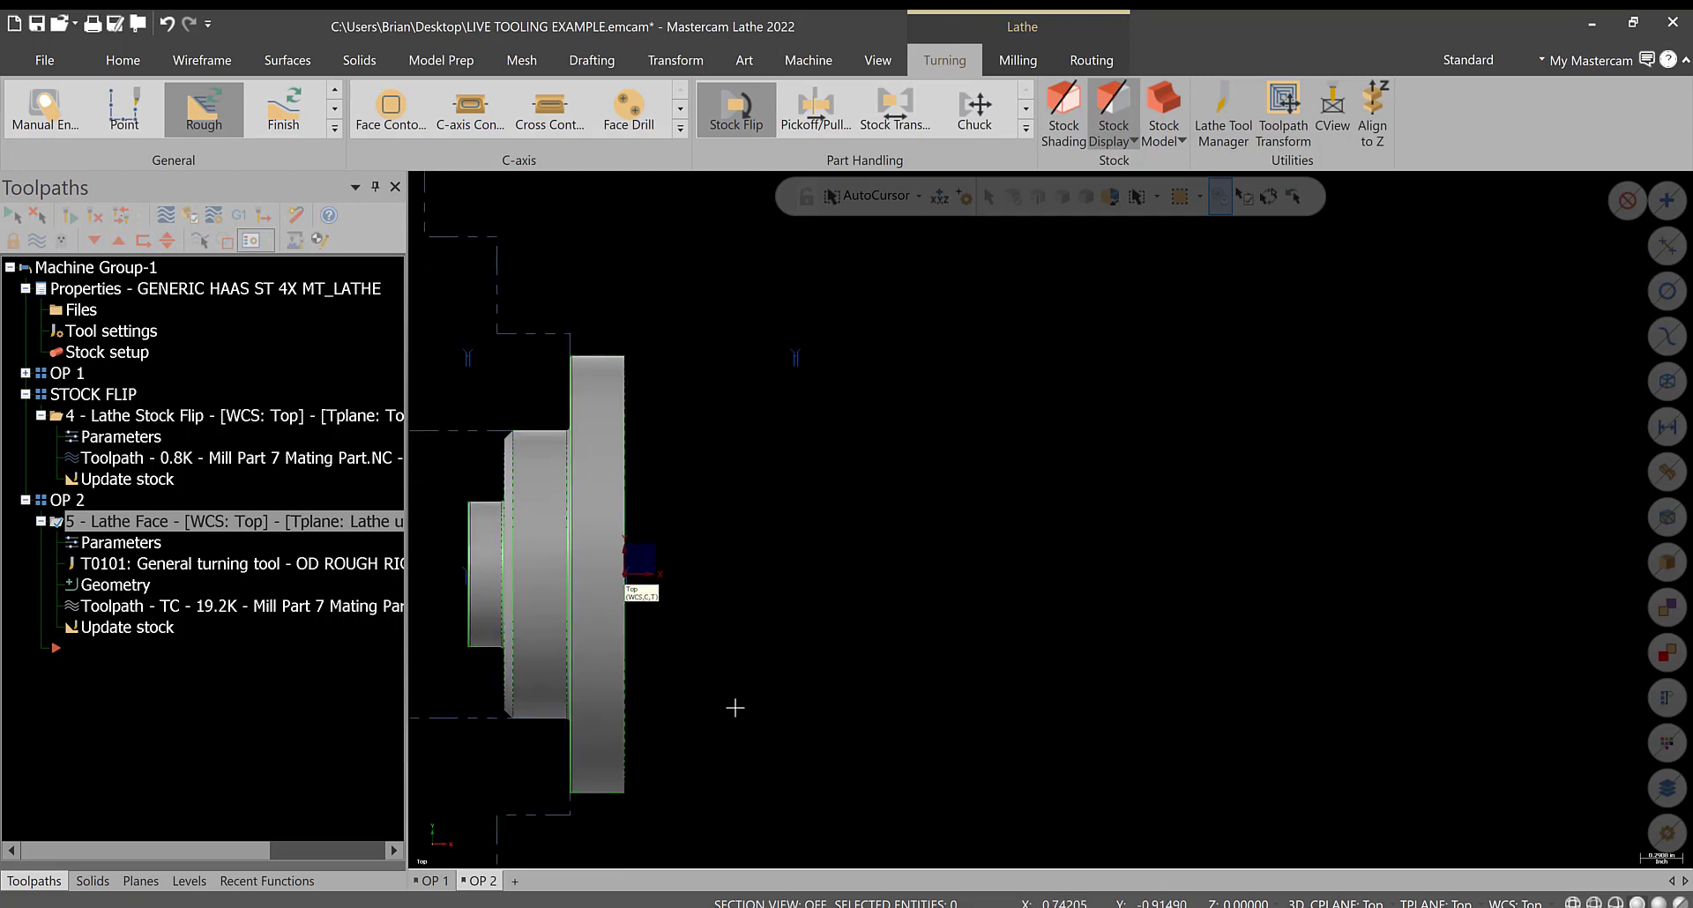
pyautogui.moveTo(756, 673); pyautogui.dragTo(570, 446, button='middle')
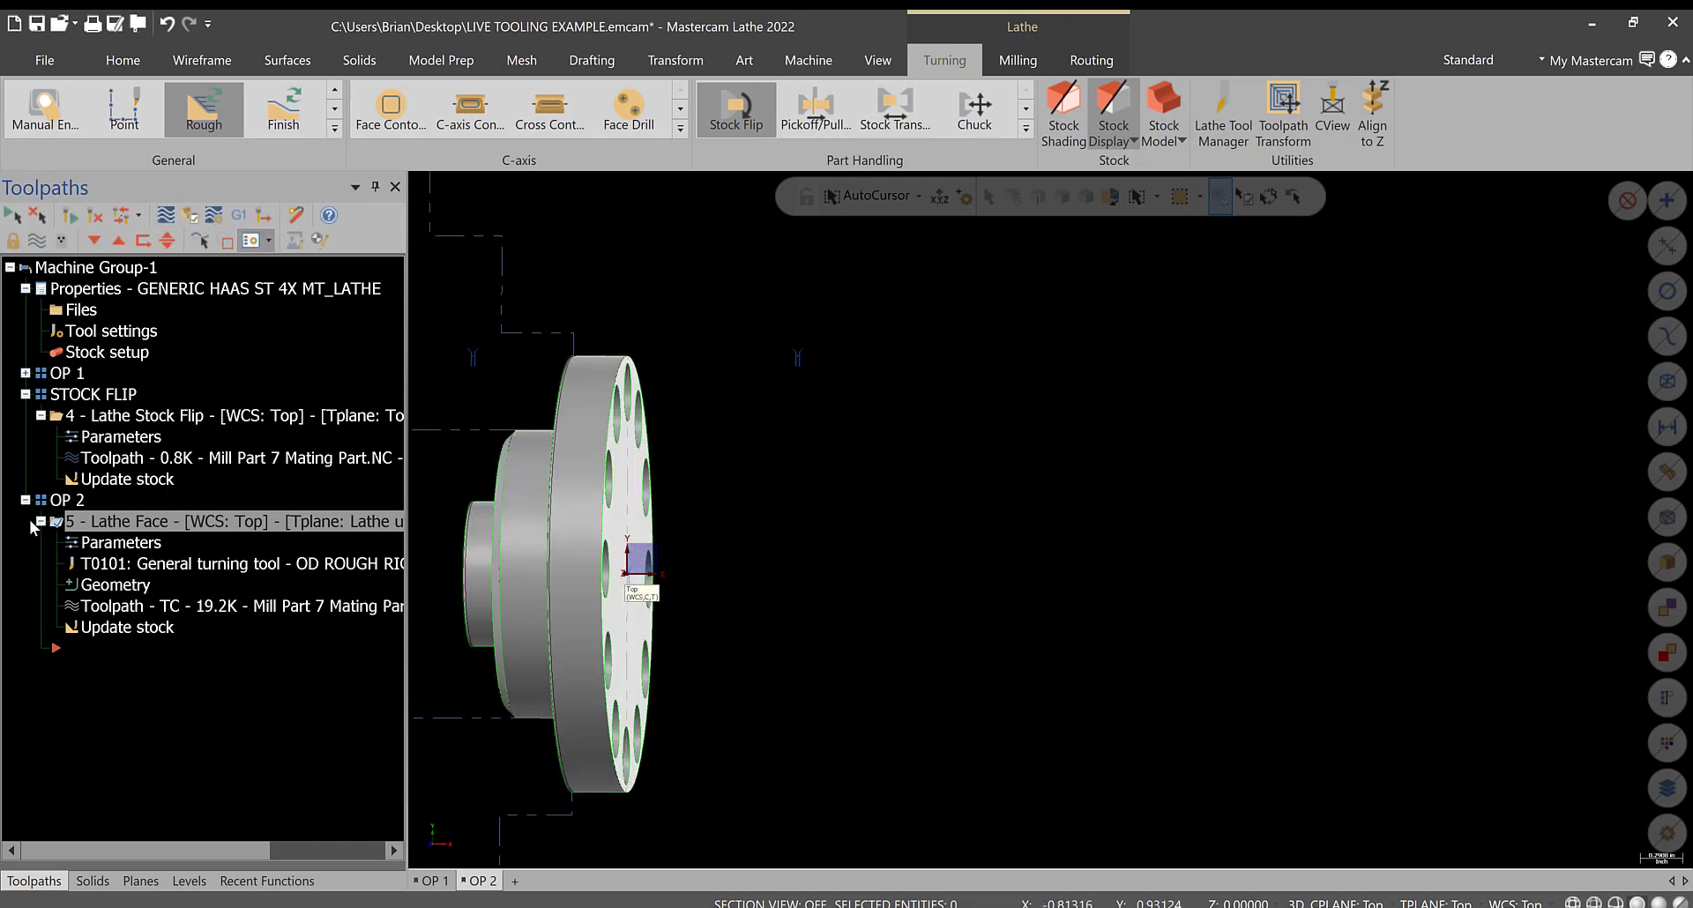
pyautogui.click(39, 521)
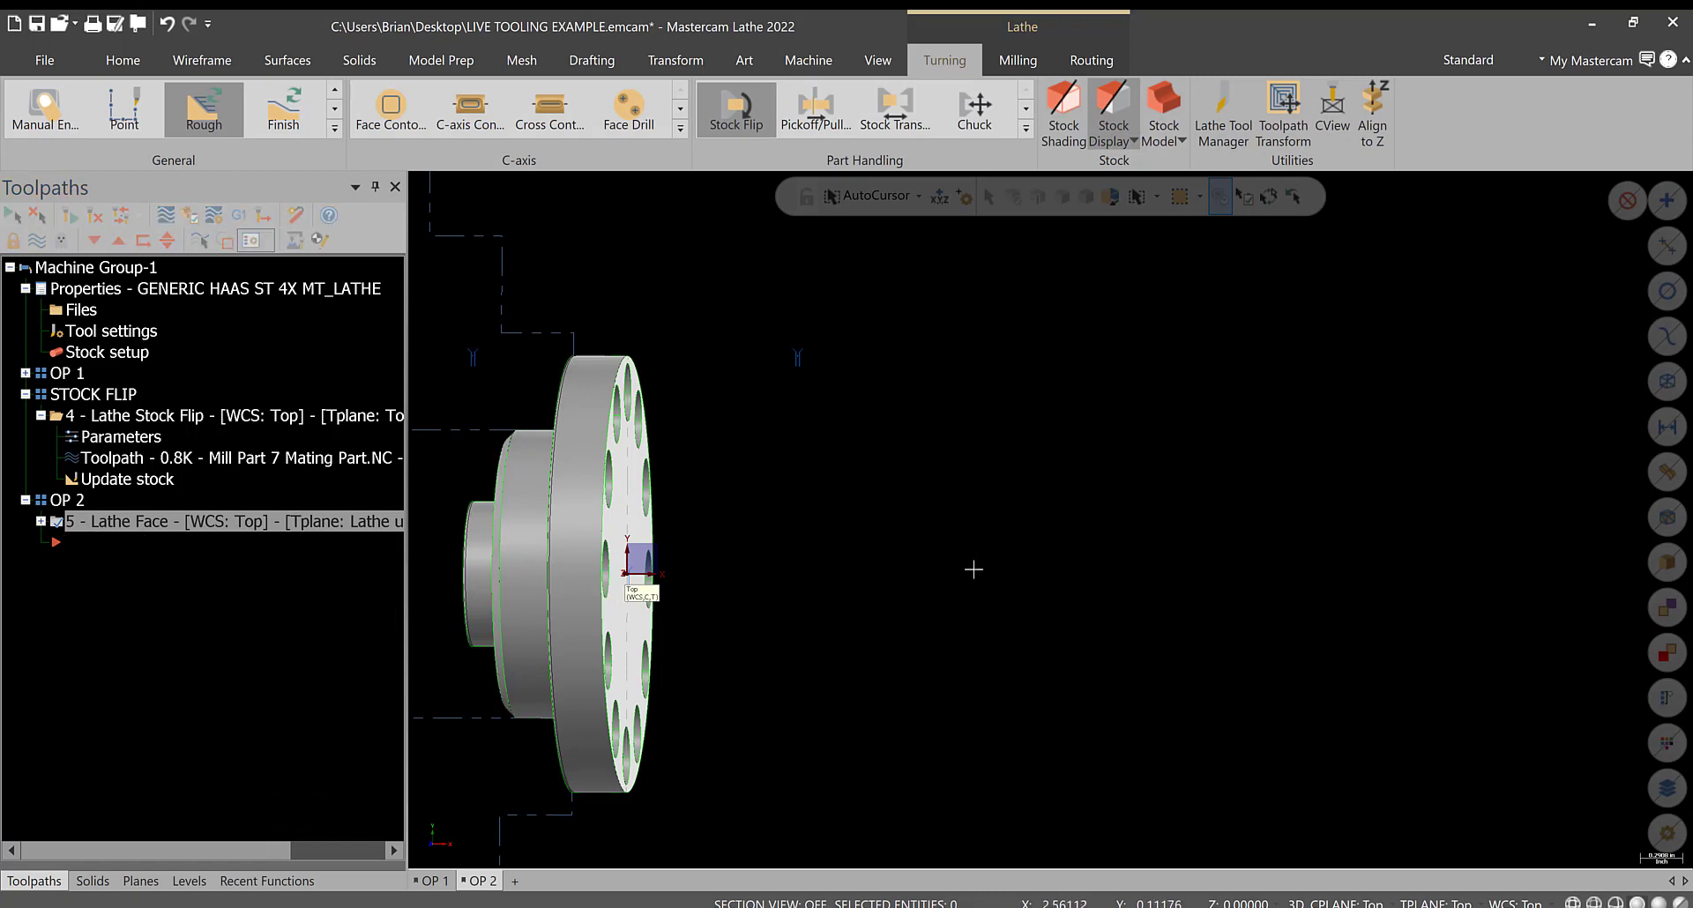
pyautogui.moveTo(973, 569); pyautogui.dragTo(865, 571, button='middle')
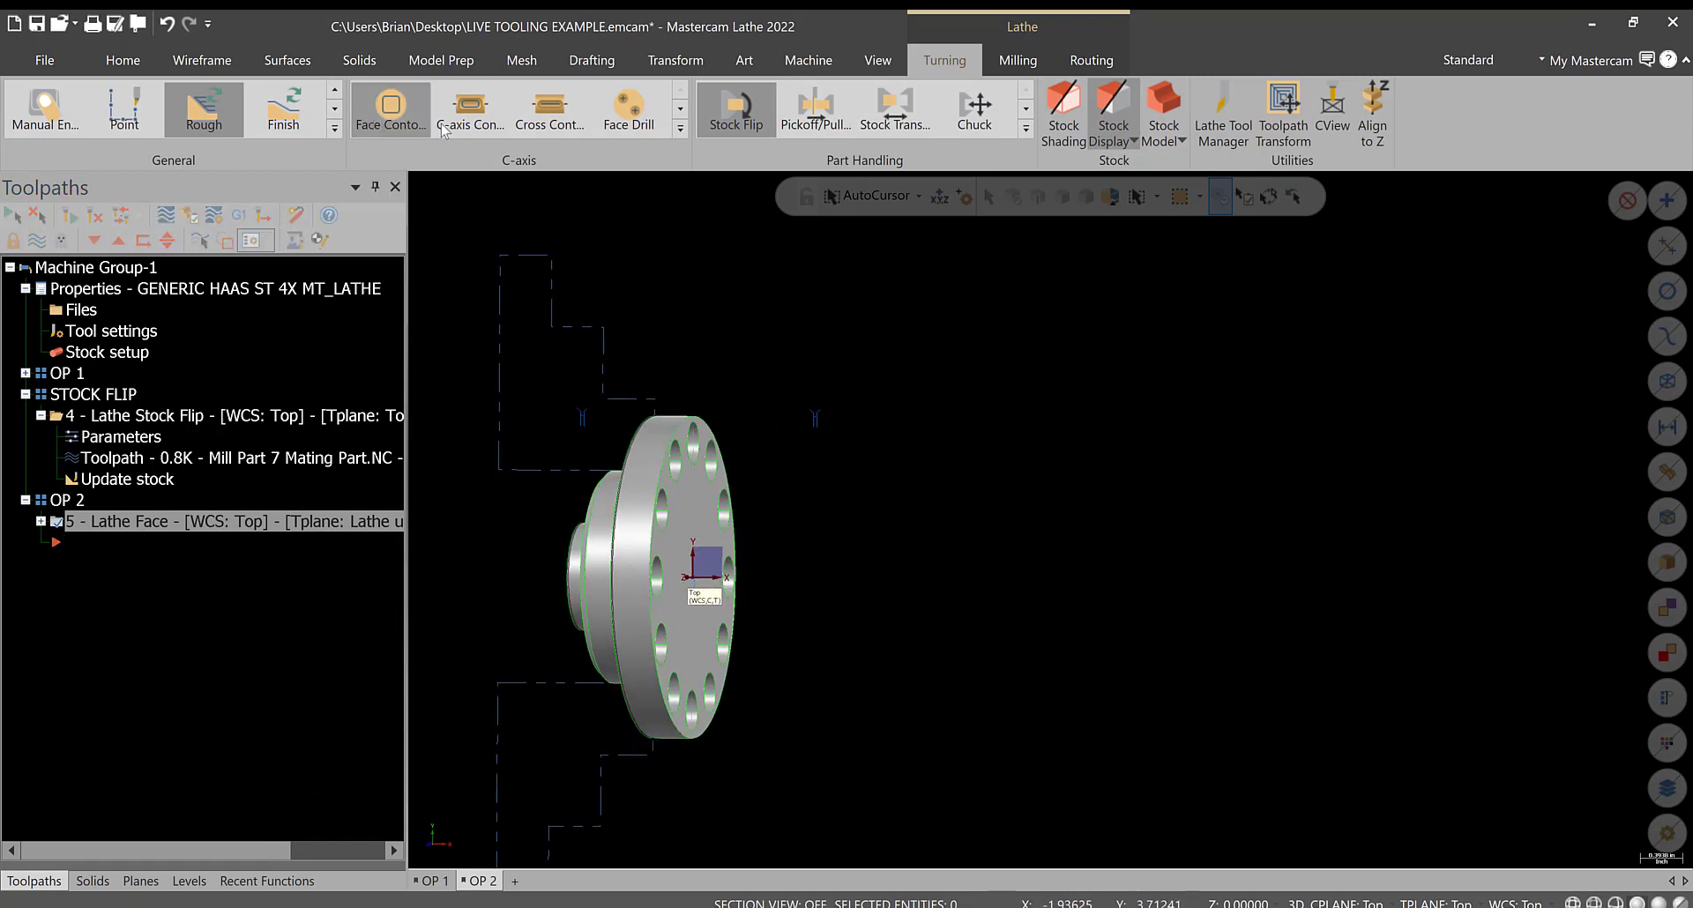
pyautogui.click(680, 128)
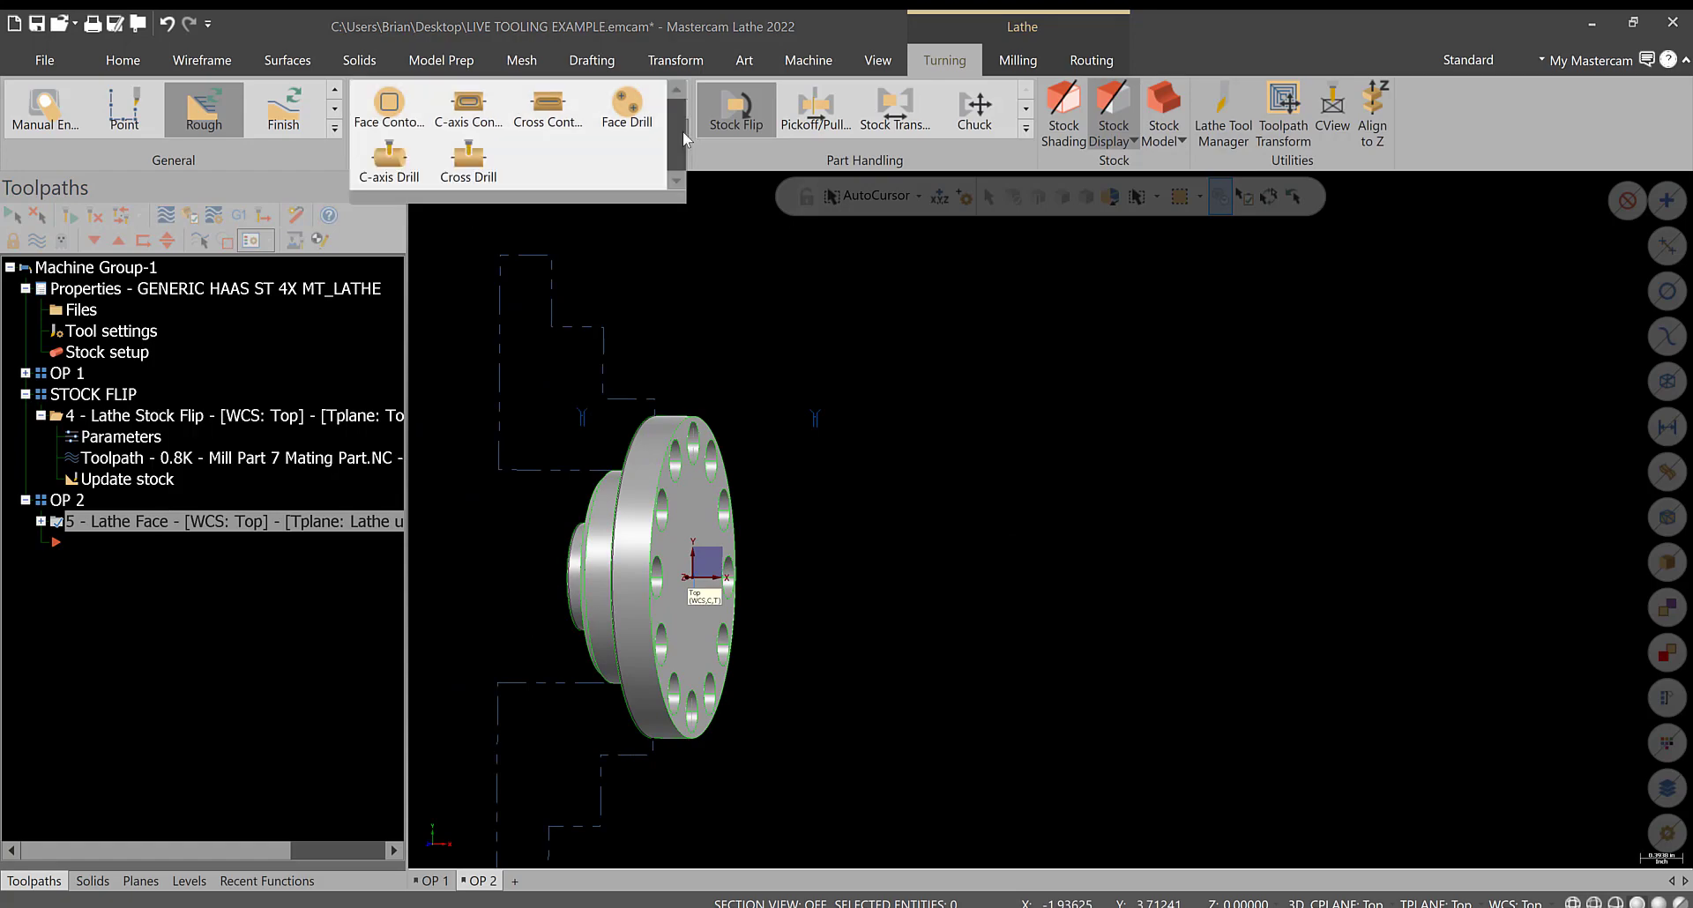
pyautogui.click(1030, 388)
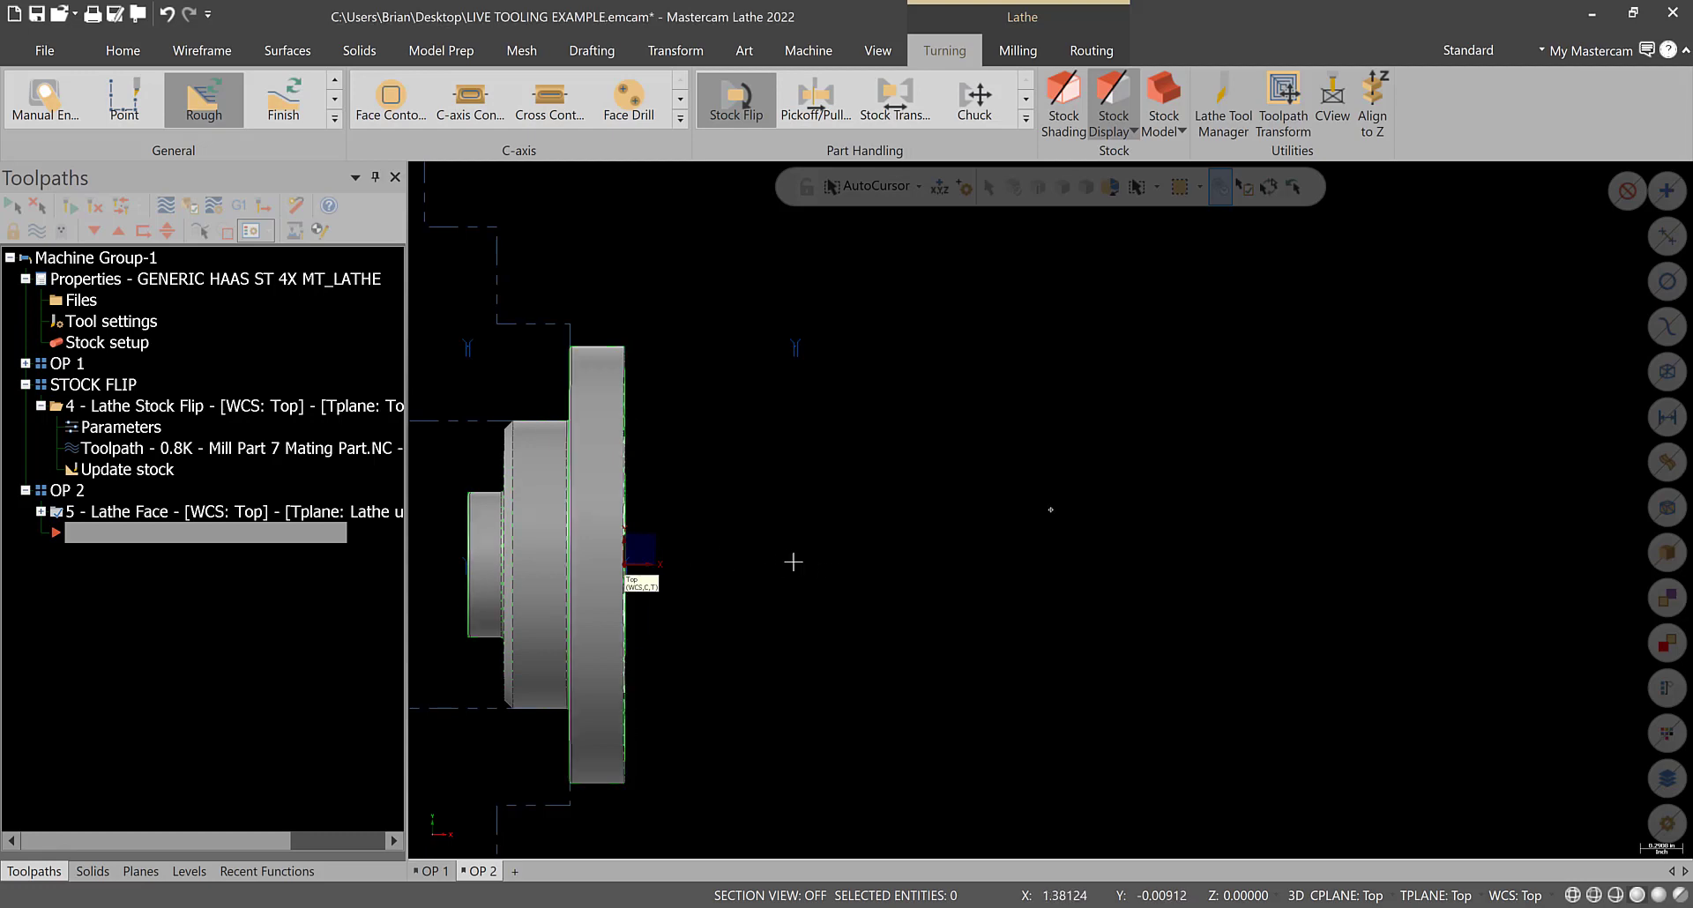
# - Create a C-axis Face Drill toolpath on the twelve 0.4 diameter holes, selecting them in clockwise order around the flange face
pyautogui.moveTo(1040, 564); pyautogui.dragTo(776, 592, button='middle')
pyautogui.scroll(1, 776, 592)
pyautogui.click(636, 112)
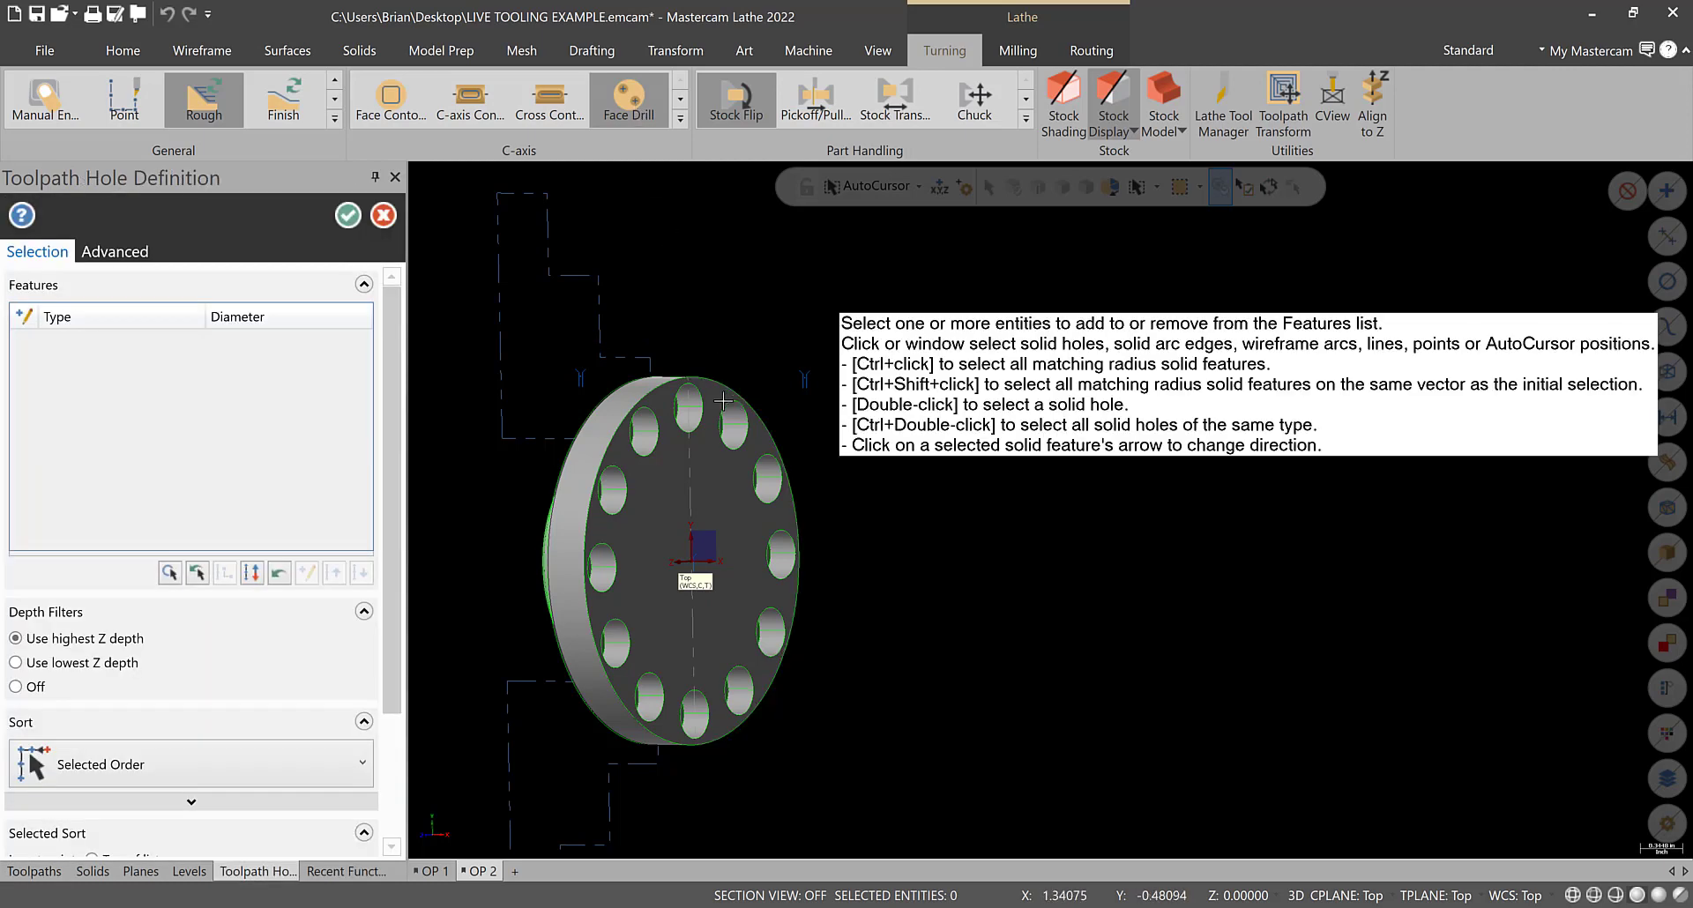
pyautogui.scroll(2, 646, 464)
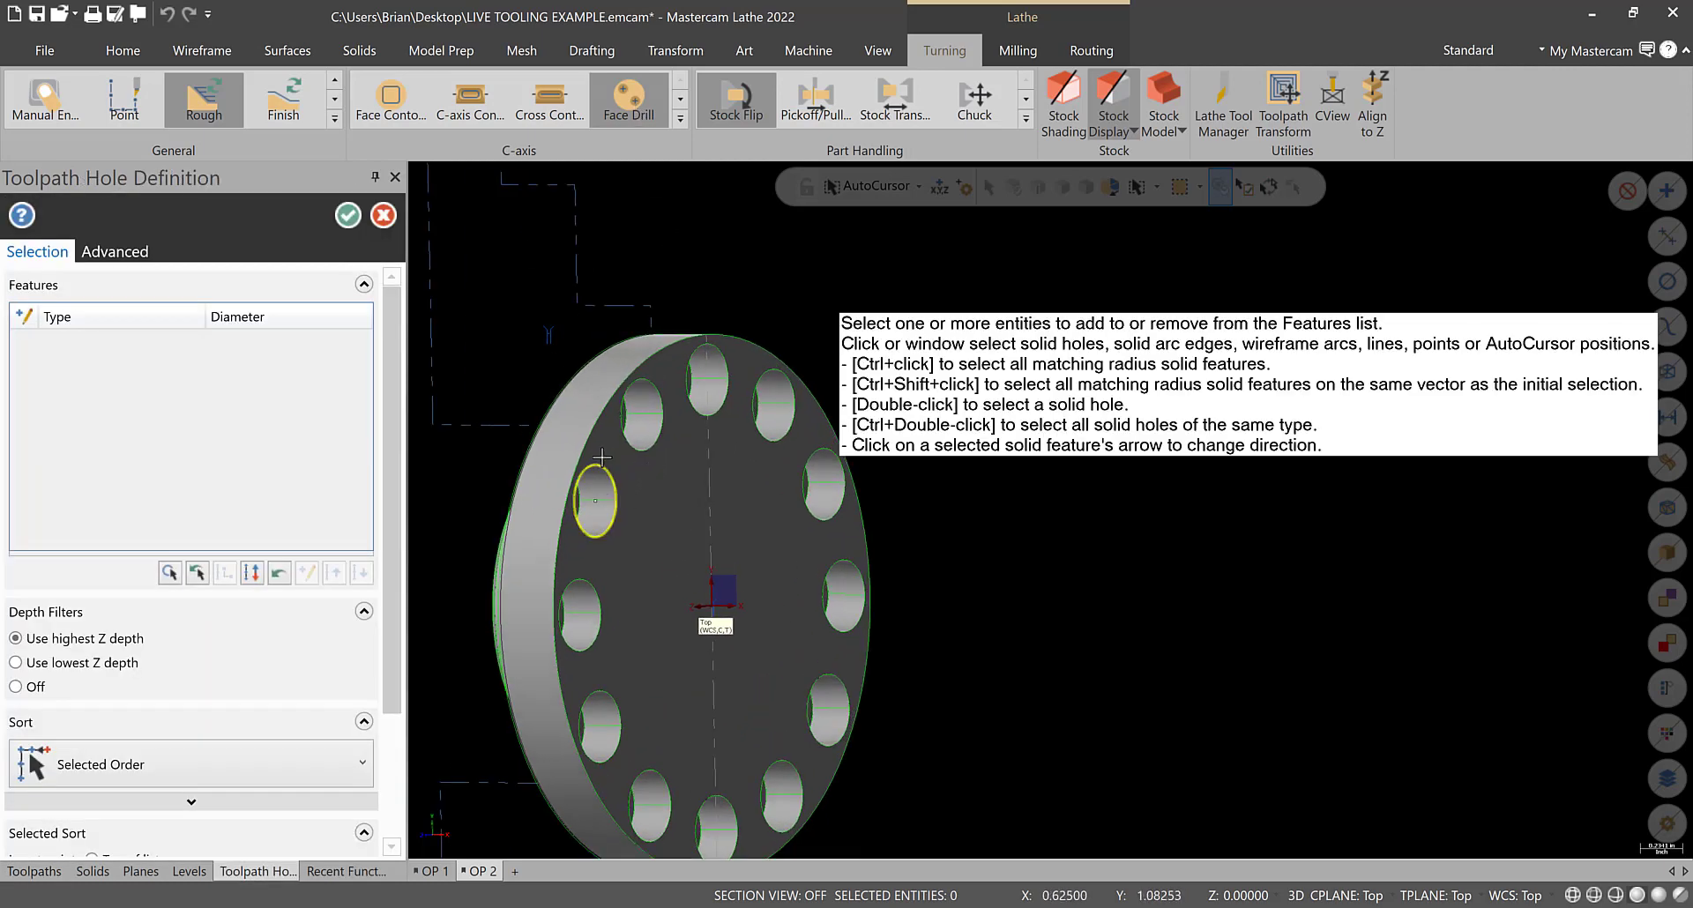
pyautogui.click(663, 397)
pyautogui.click(707, 378)
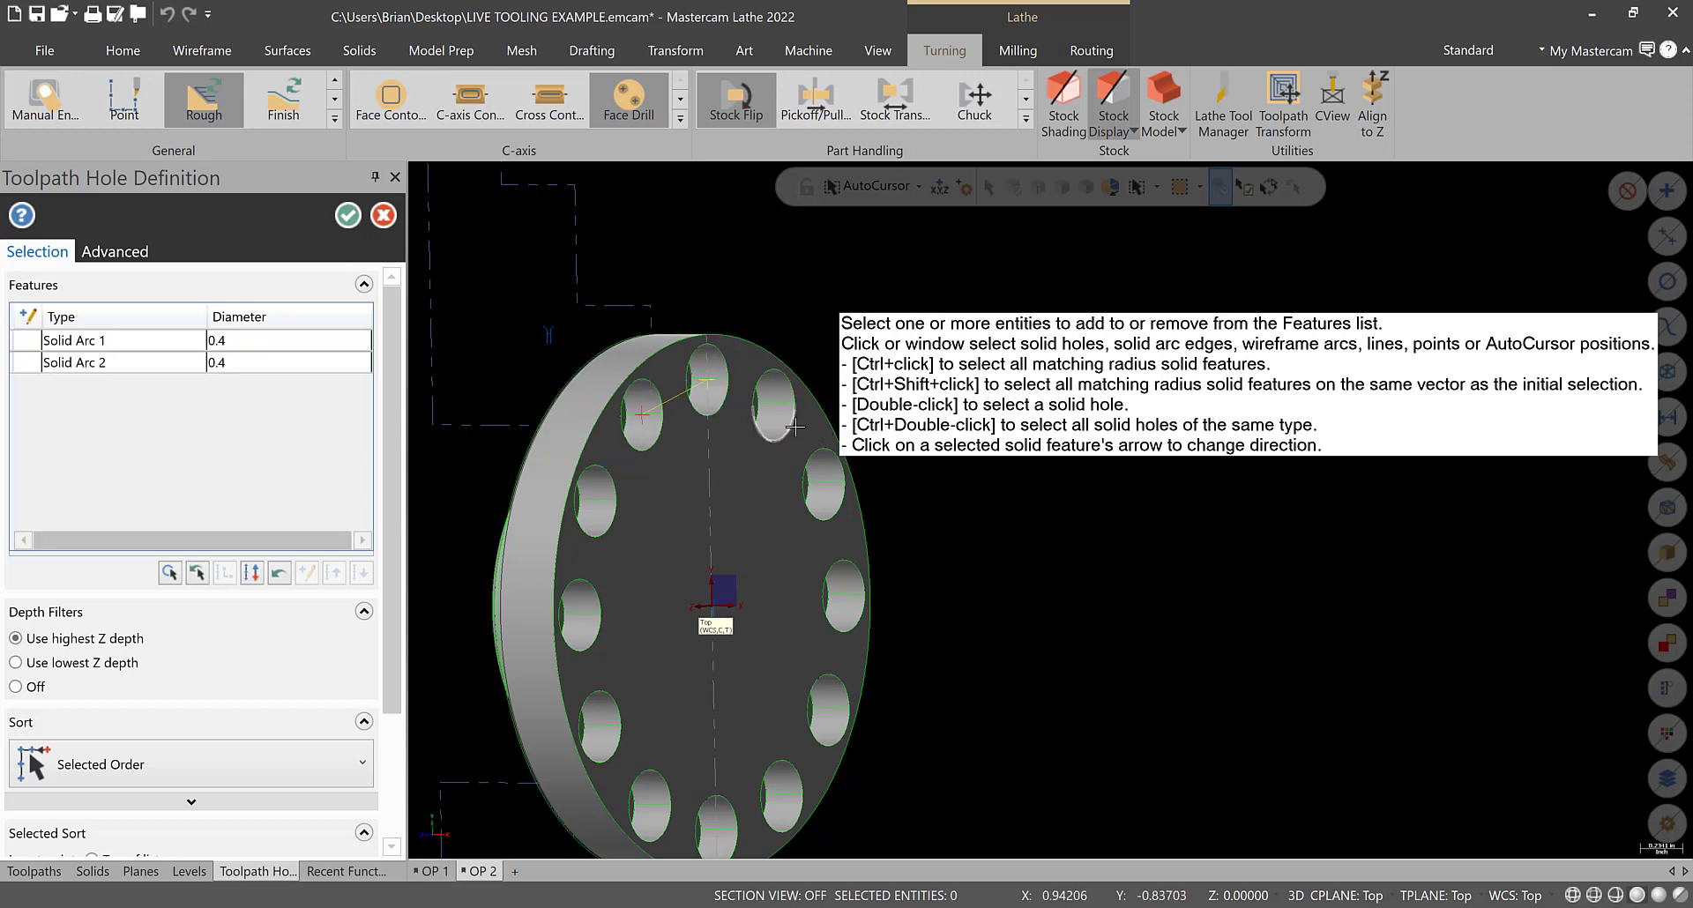
pyautogui.click(776, 408)
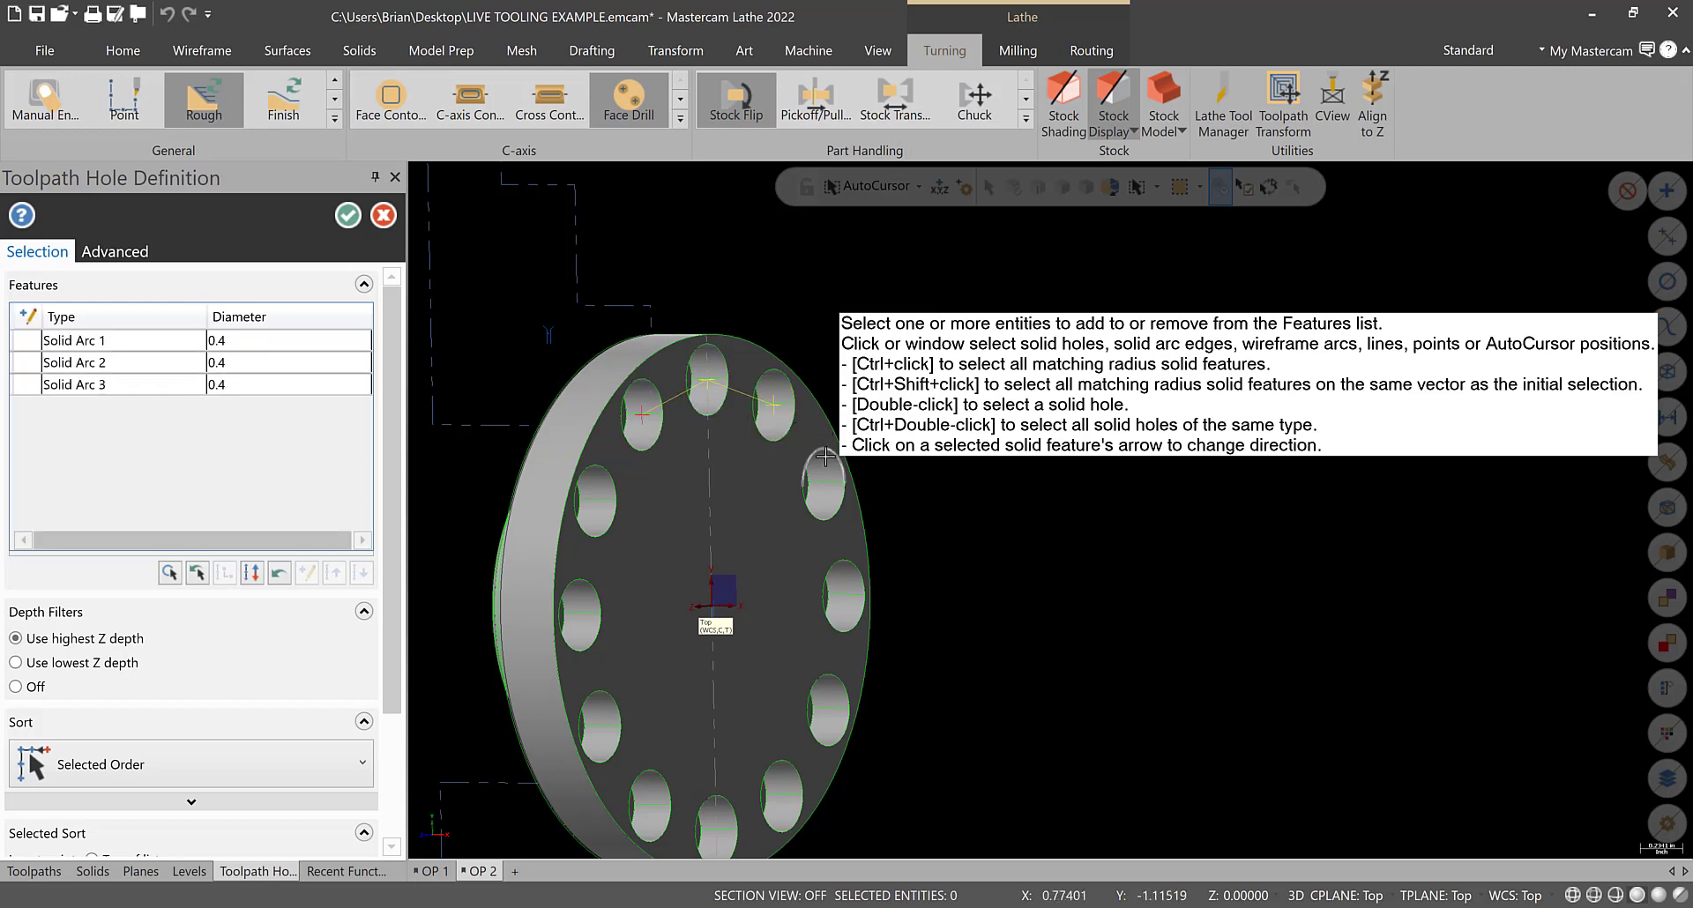
pyautogui.click(838, 503)
pyautogui.click(845, 572)
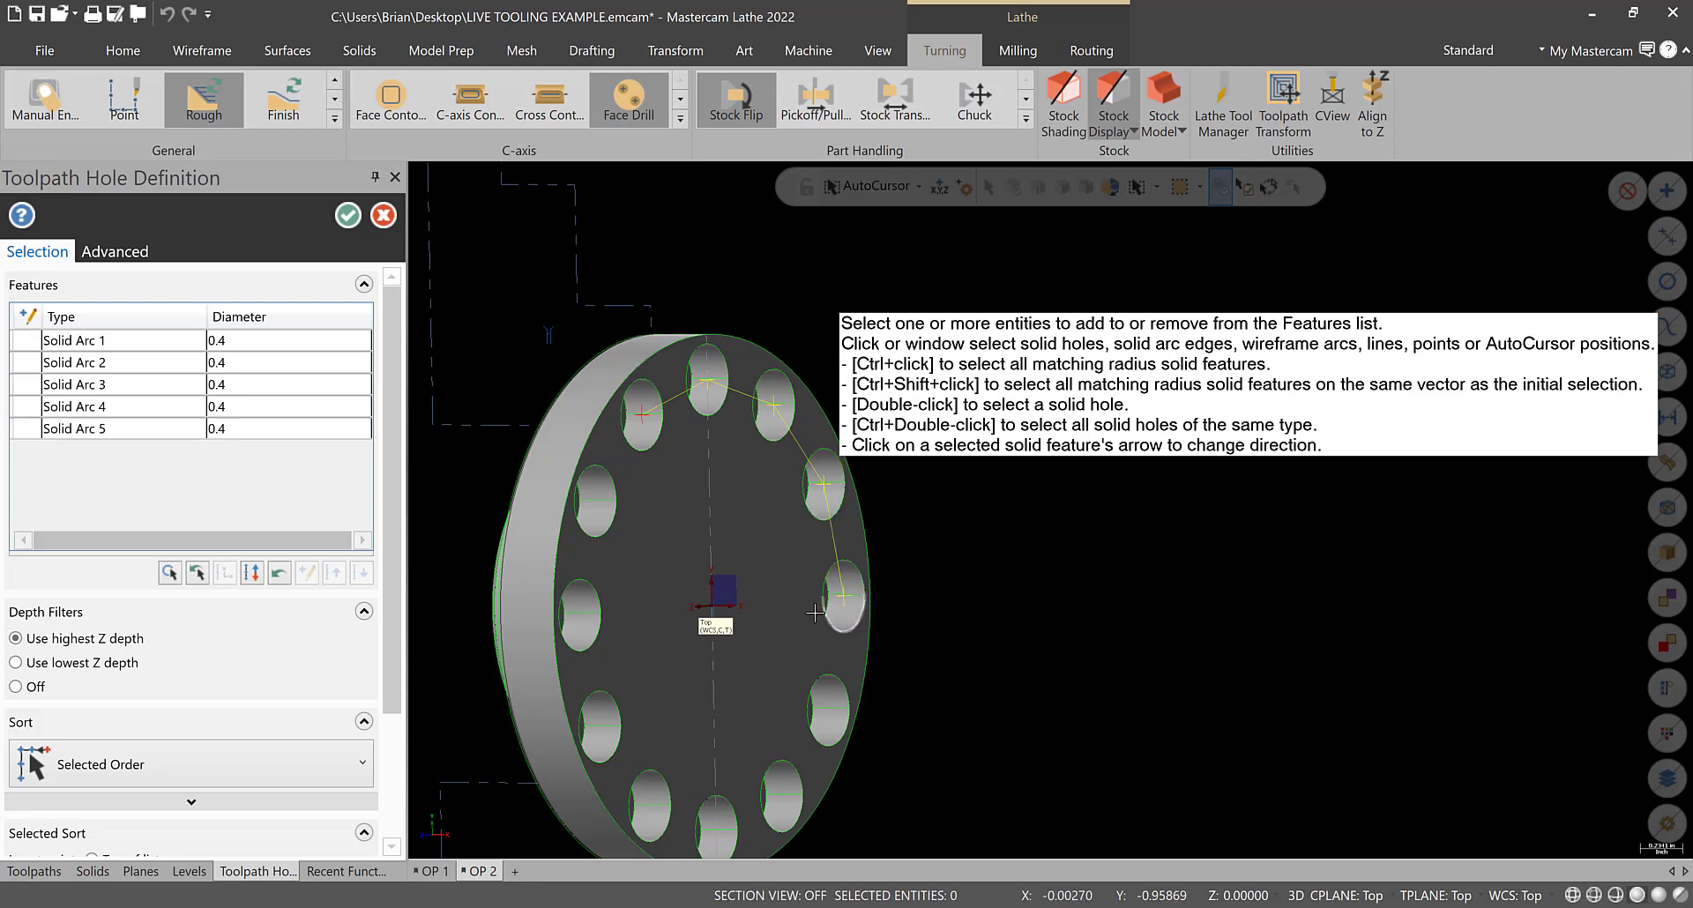
pyautogui.click(843, 687)
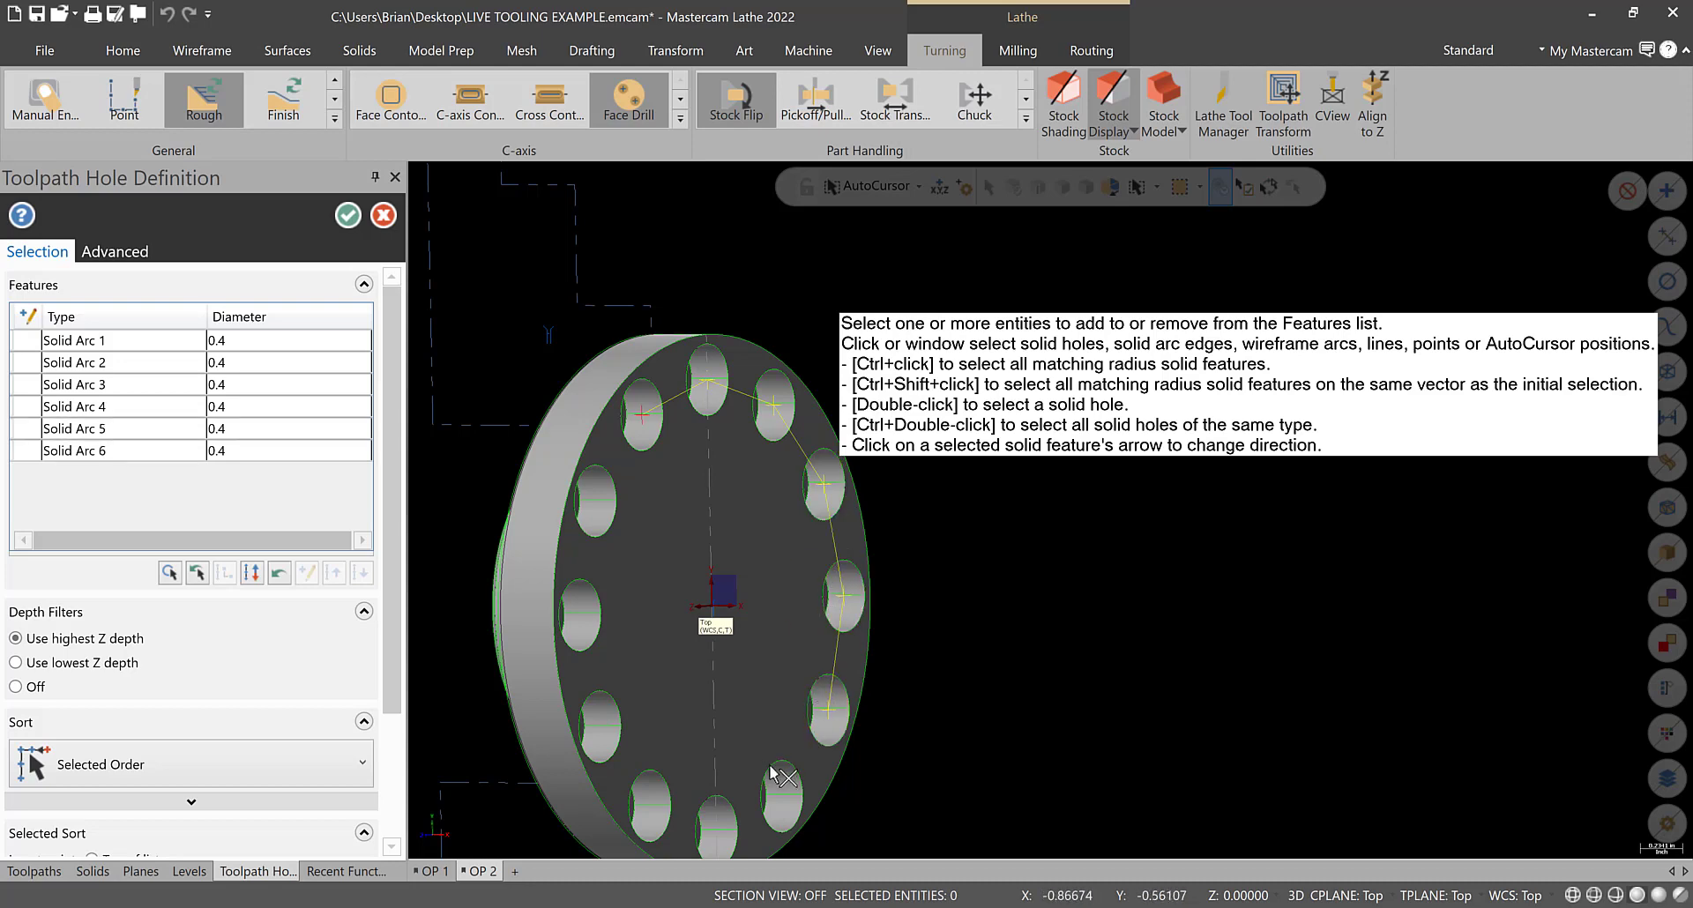
pyautogui.click(783, 780)
pyautogui.click(728, 818)
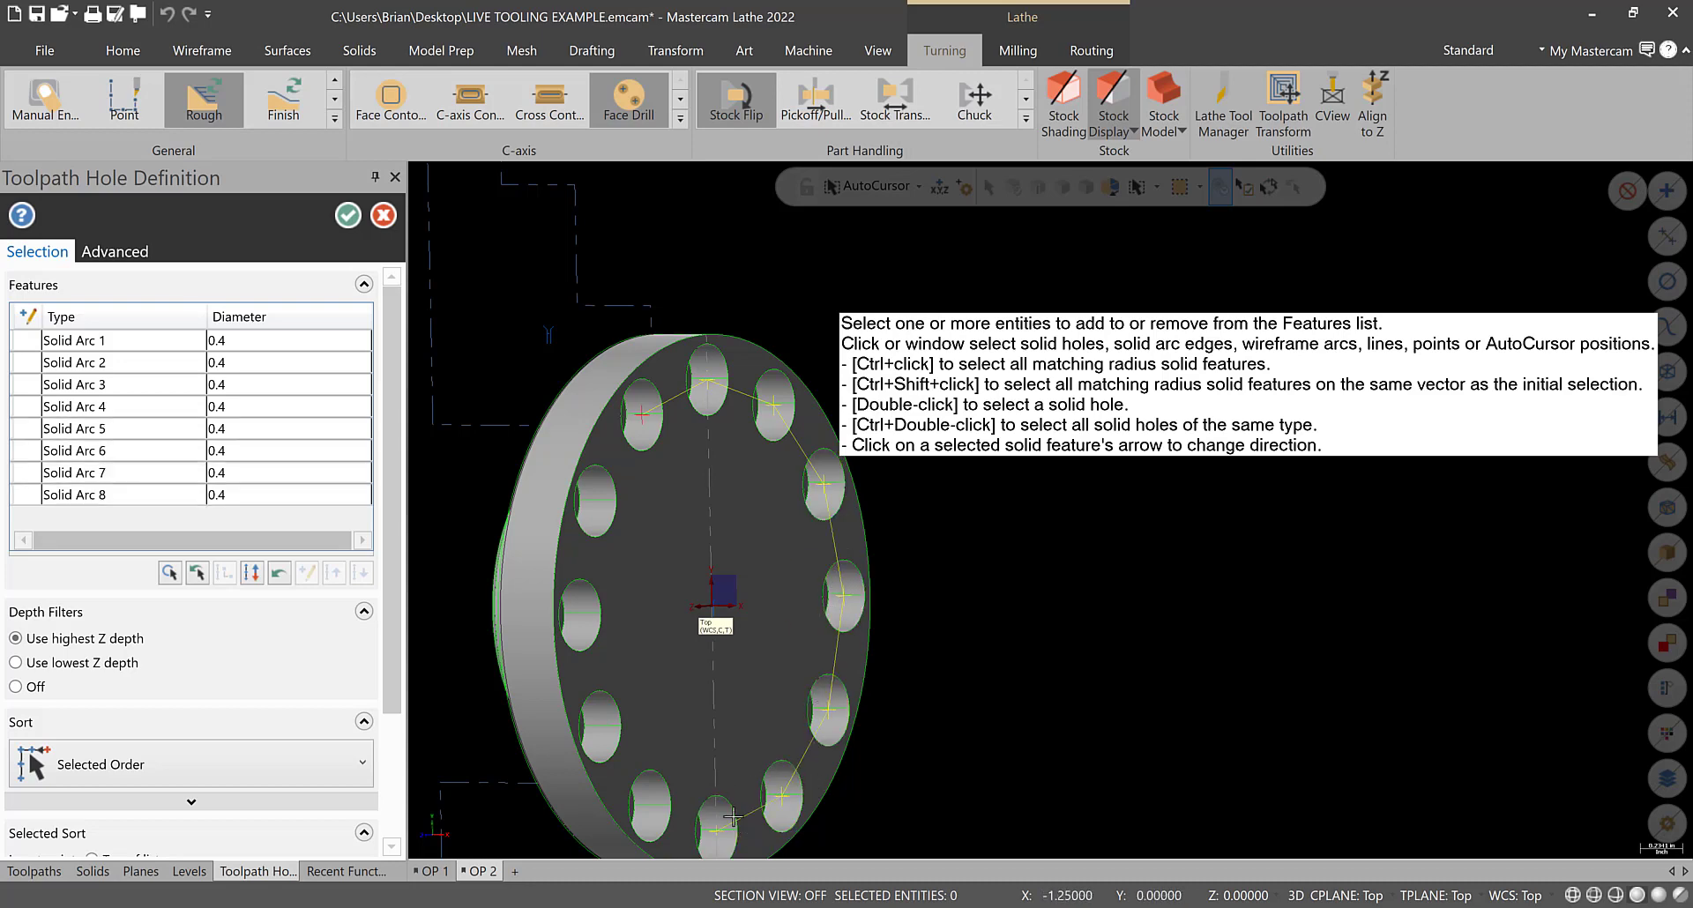
pyautogui.click(672, 814)
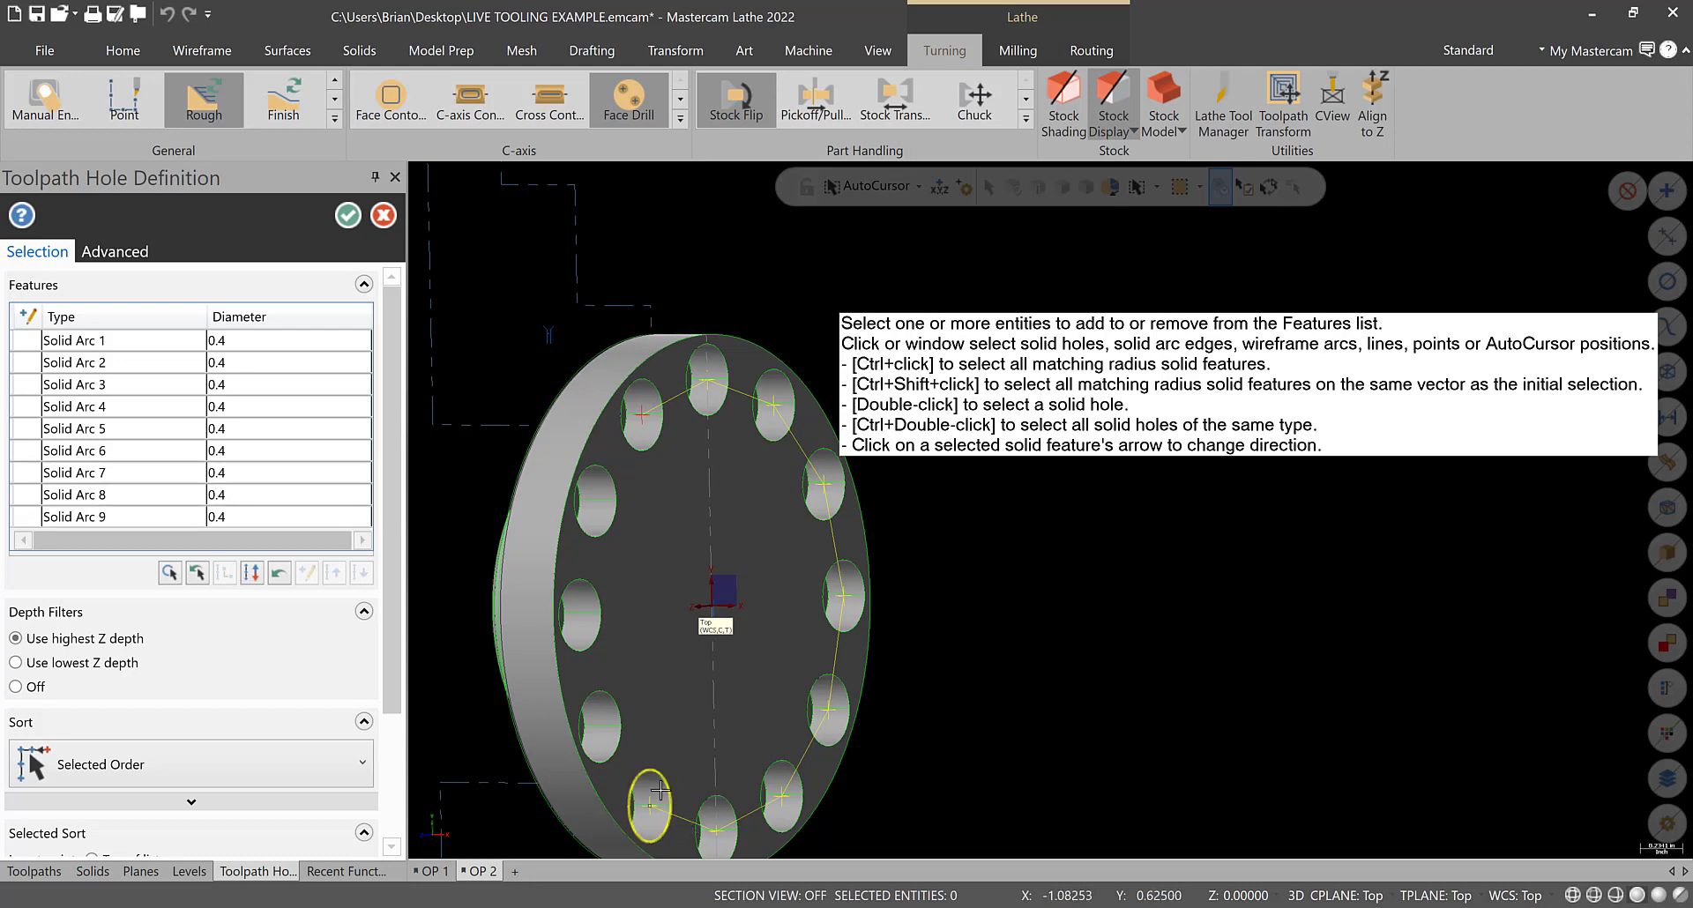
pyautogui.click(625, 730)
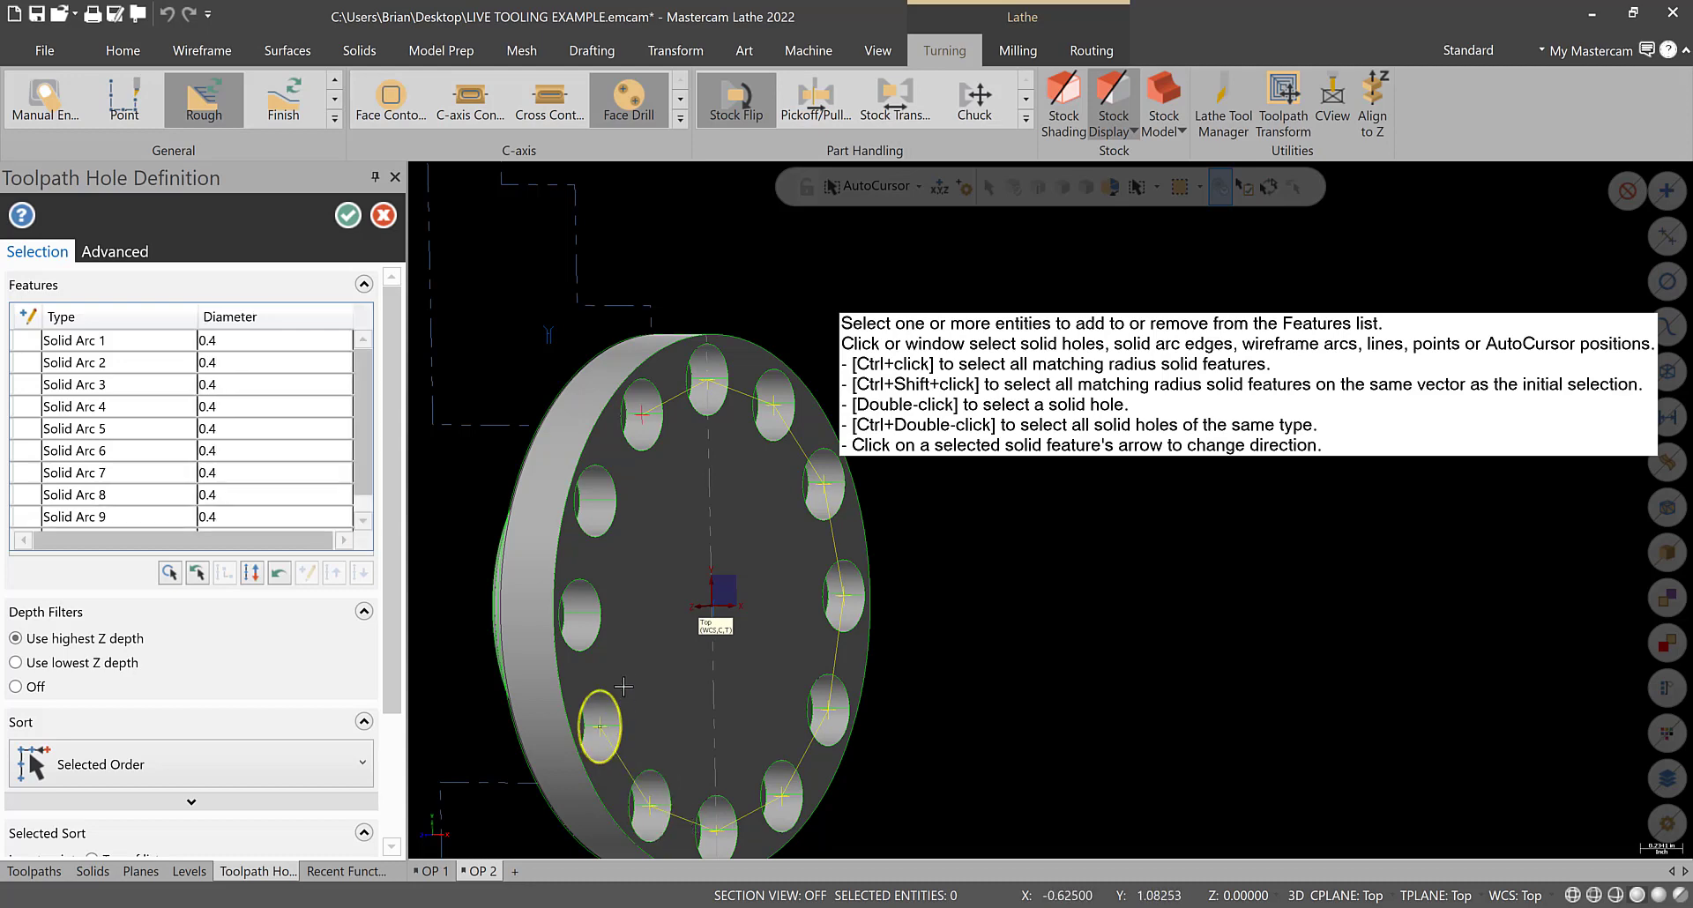
pyautogui.click(580, 614)
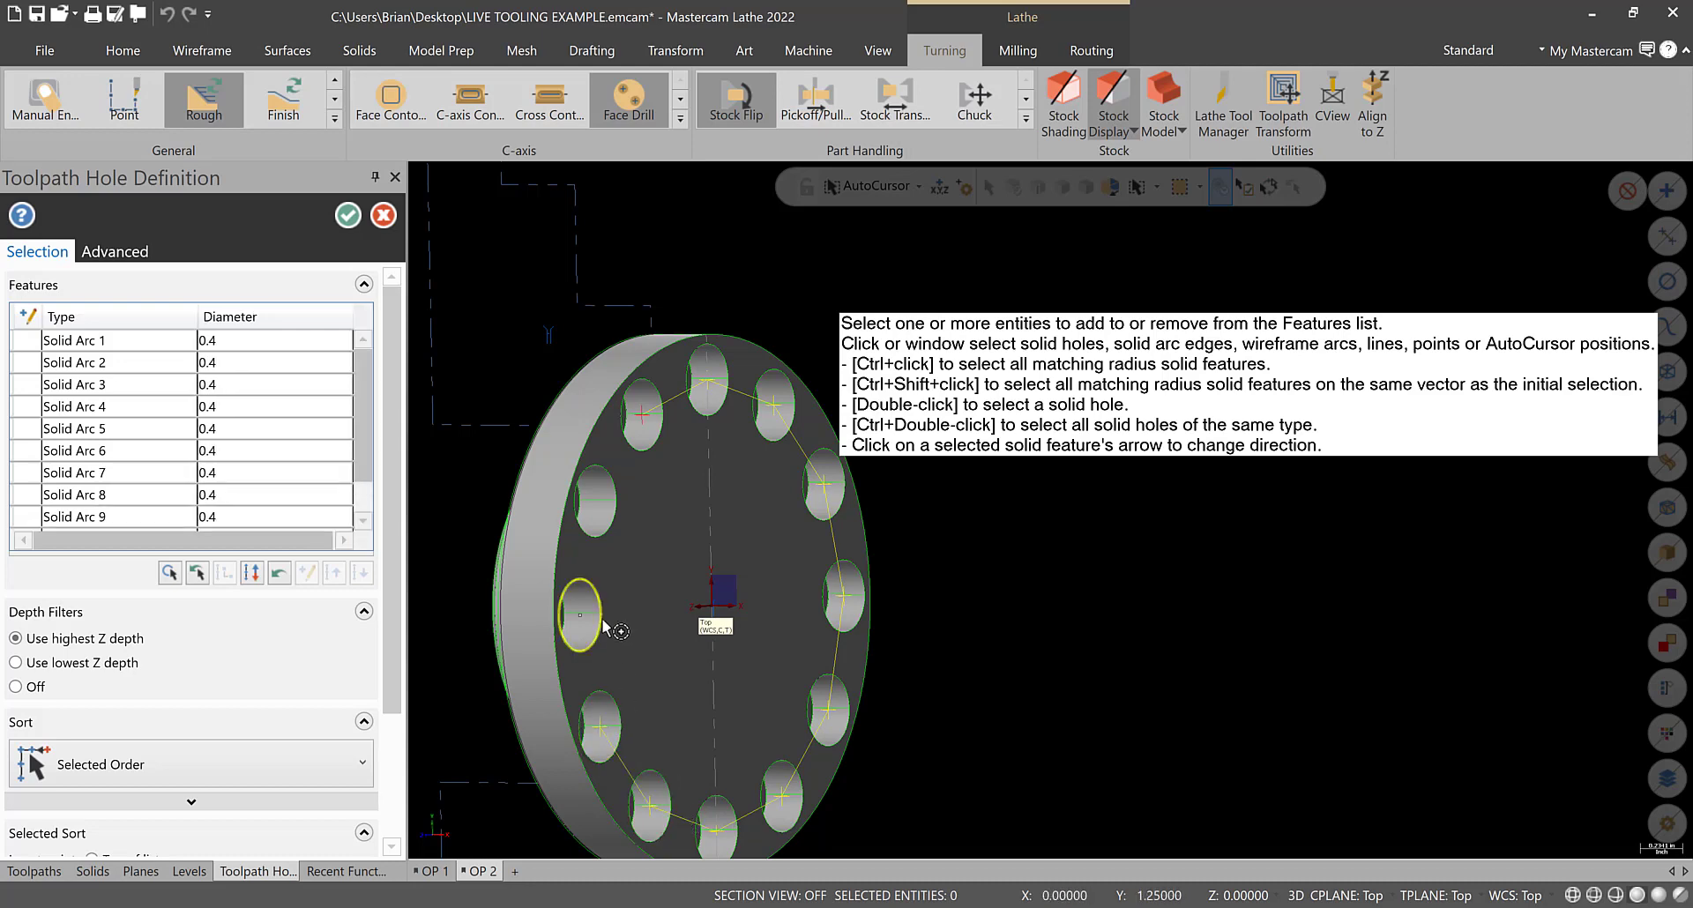
pyautogui.click(617, 527)
pyautogui.click(349, 215)
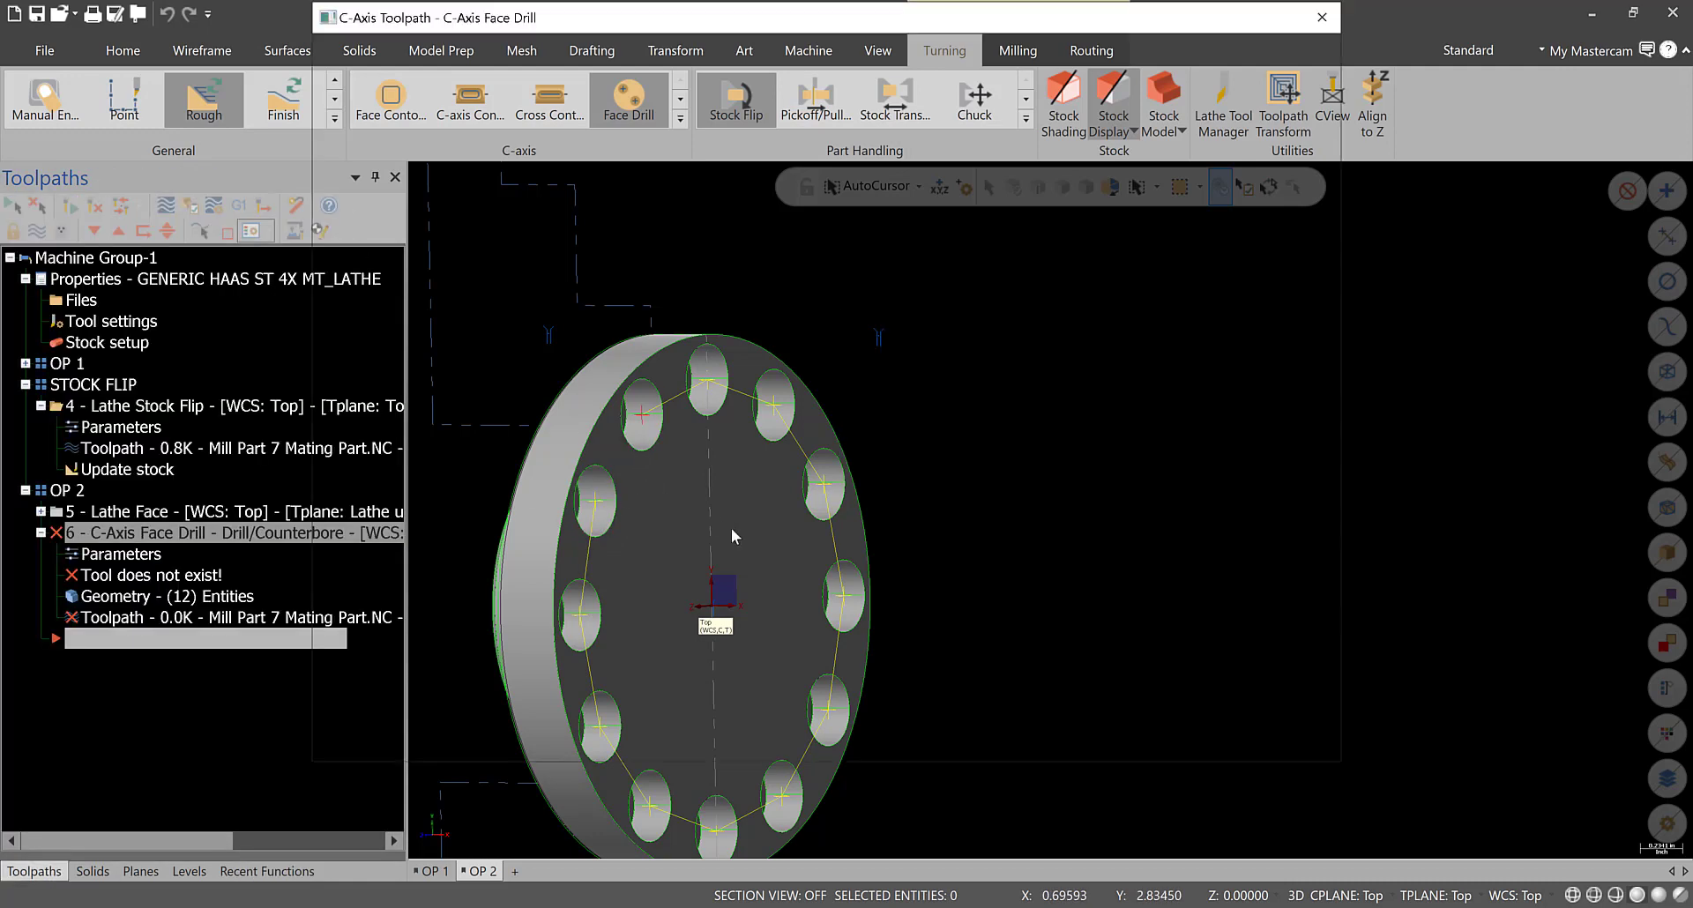
# - Filter the Lathe_Inch tool library to spot drills with a diameter equal to 0.375 for the face drill operation
pyautogui.click(353, 115)
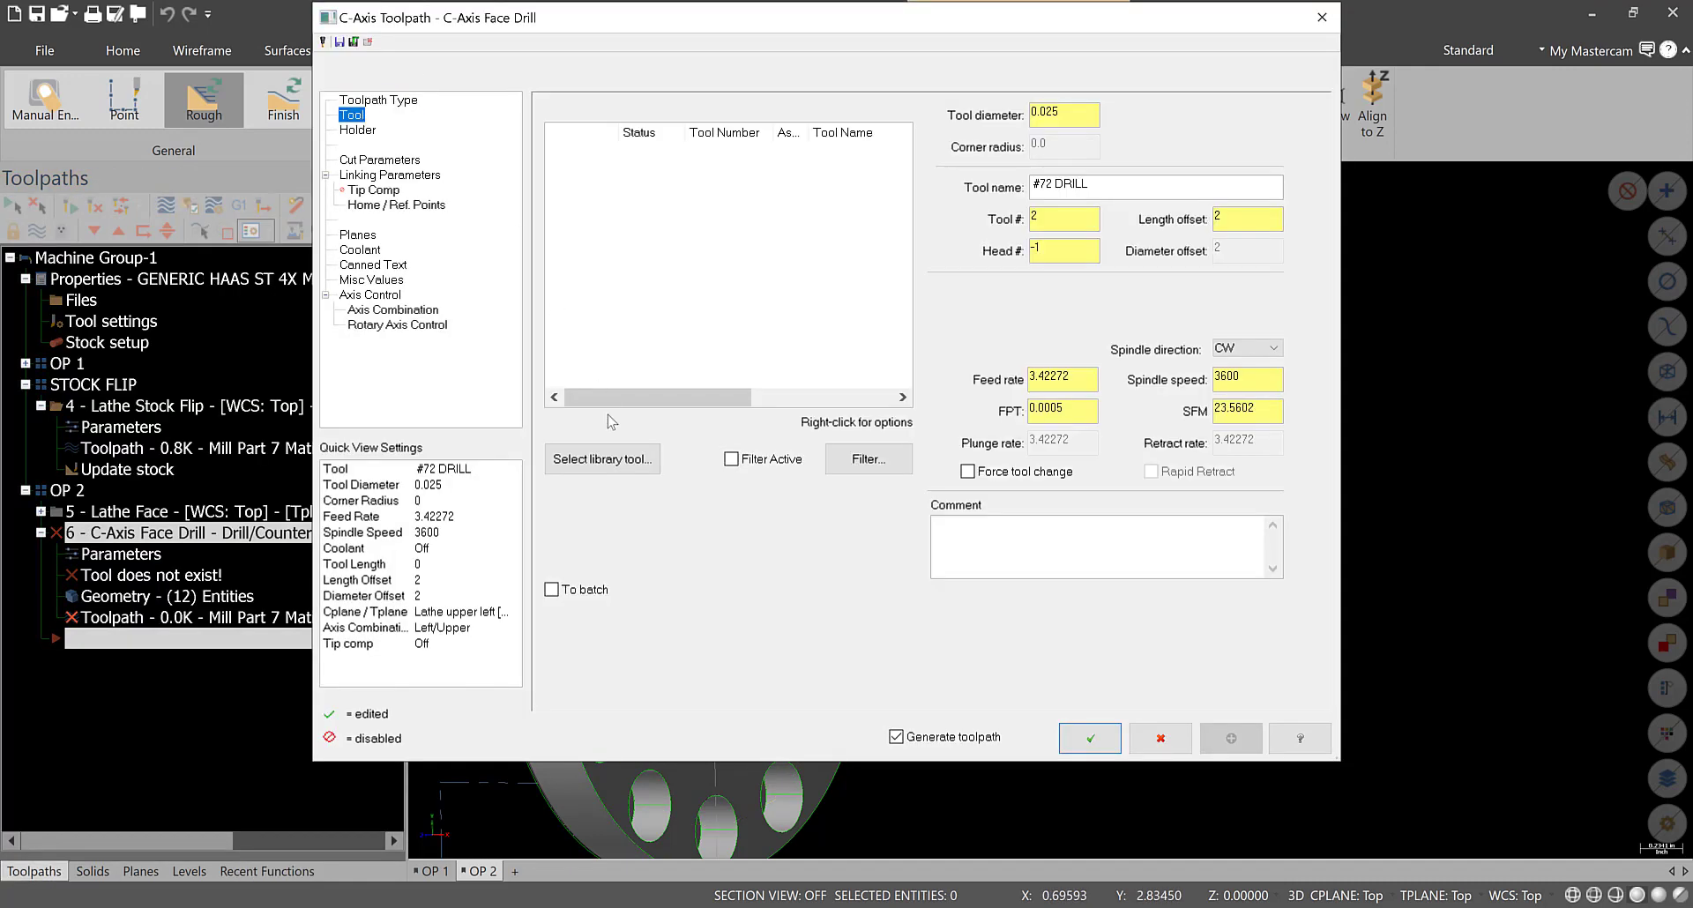
pyautogui.click(603, 458)
pyautogui.click(784, 323)
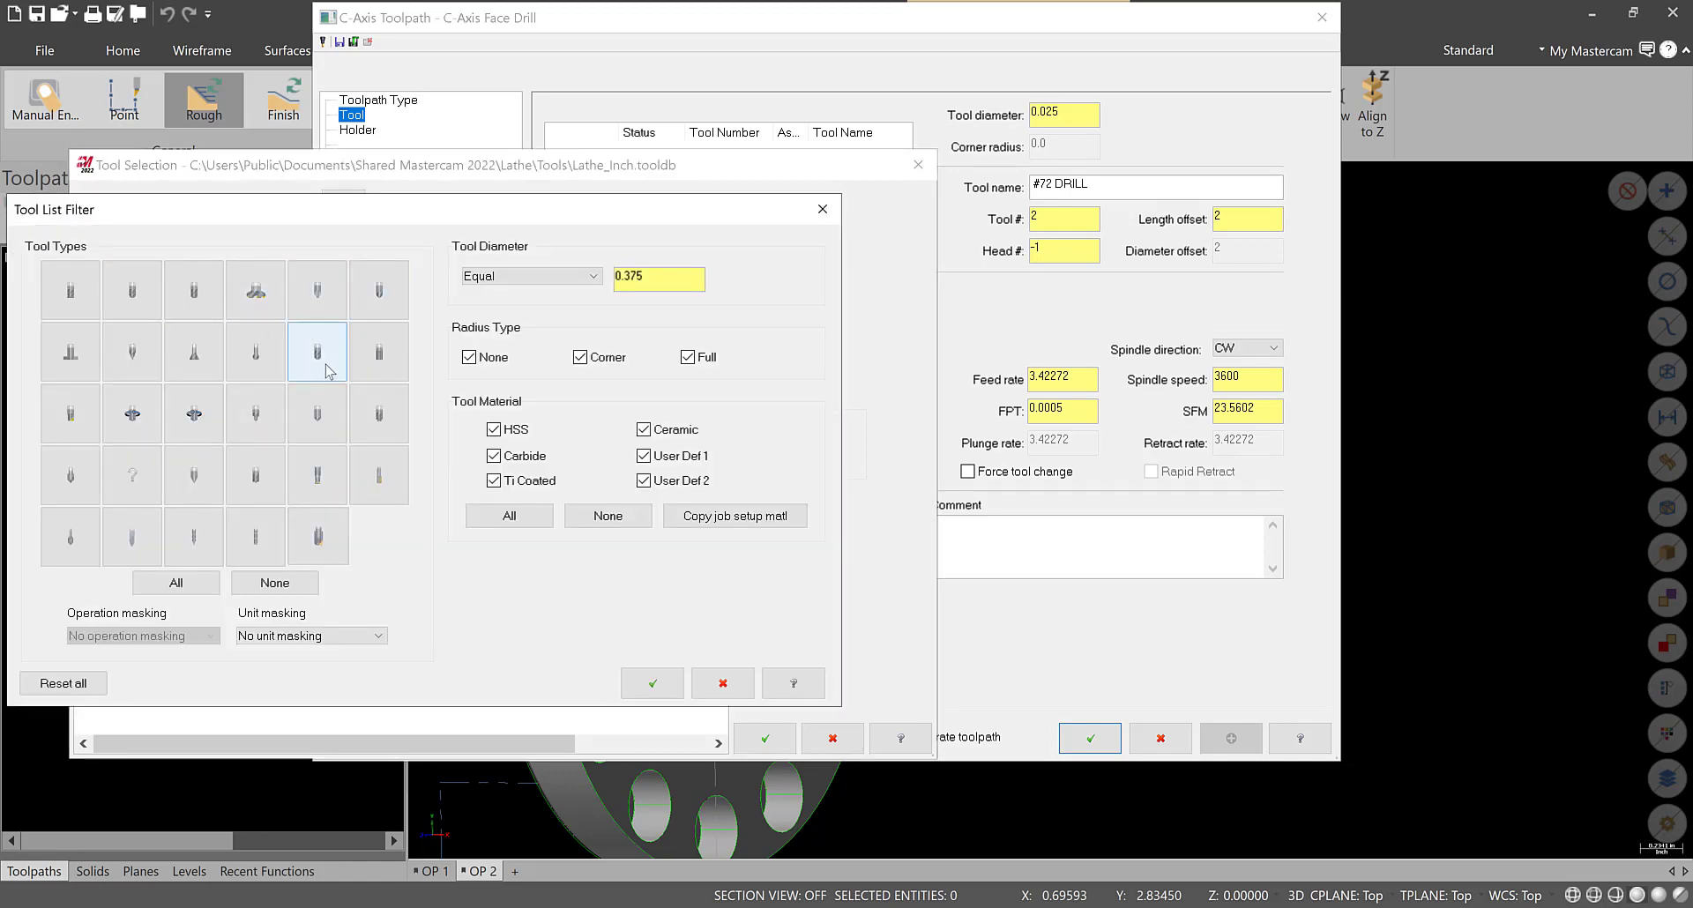
pyautogui.click(322, 410)
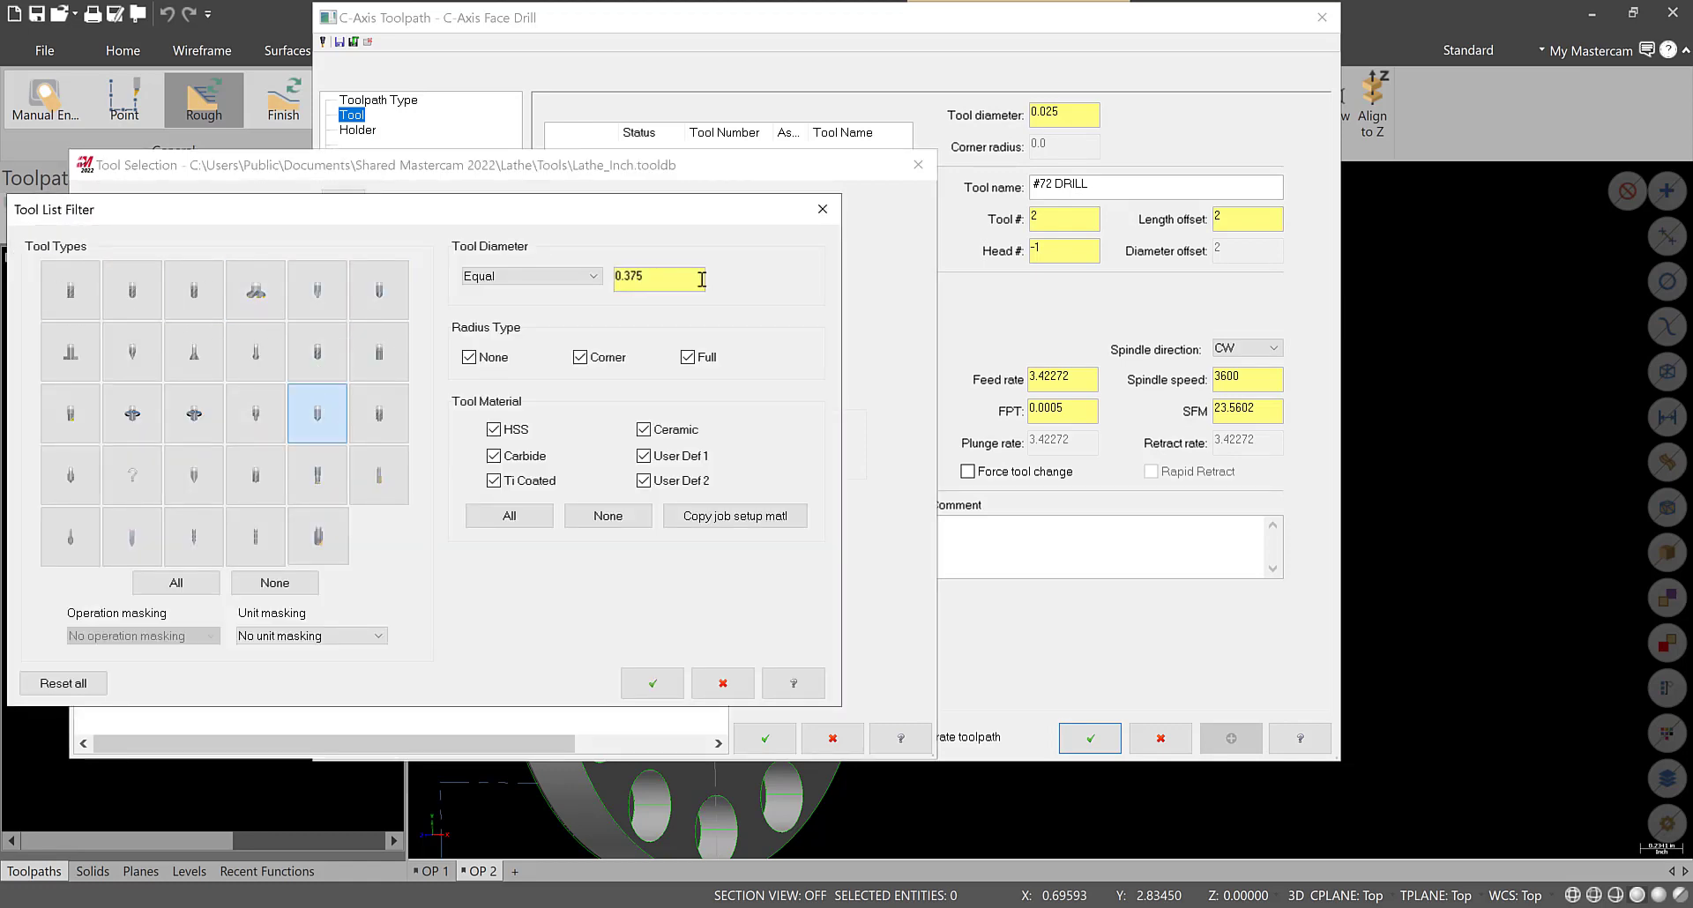
pyautogui.click(652, 683)
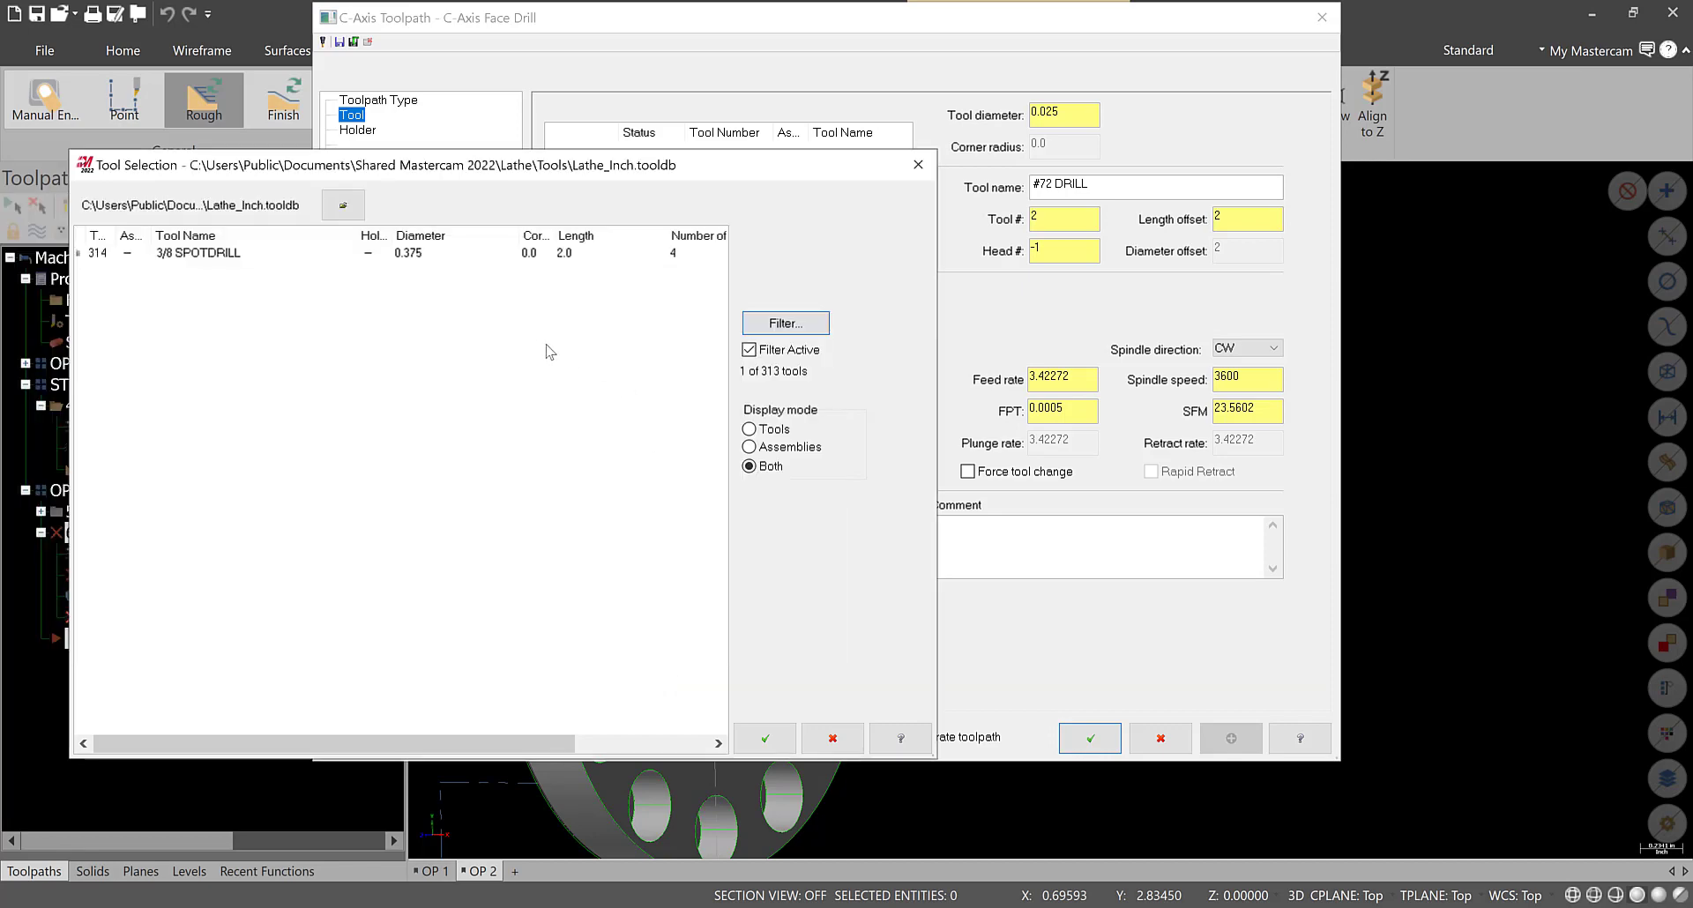
# - Check the hole callout in the Mill Part 7 Mating Part.pdf drawing and choose the 3/8 SPOTDRILL in Mastercam
pyautogui.hotkey('alt', 'Tab')
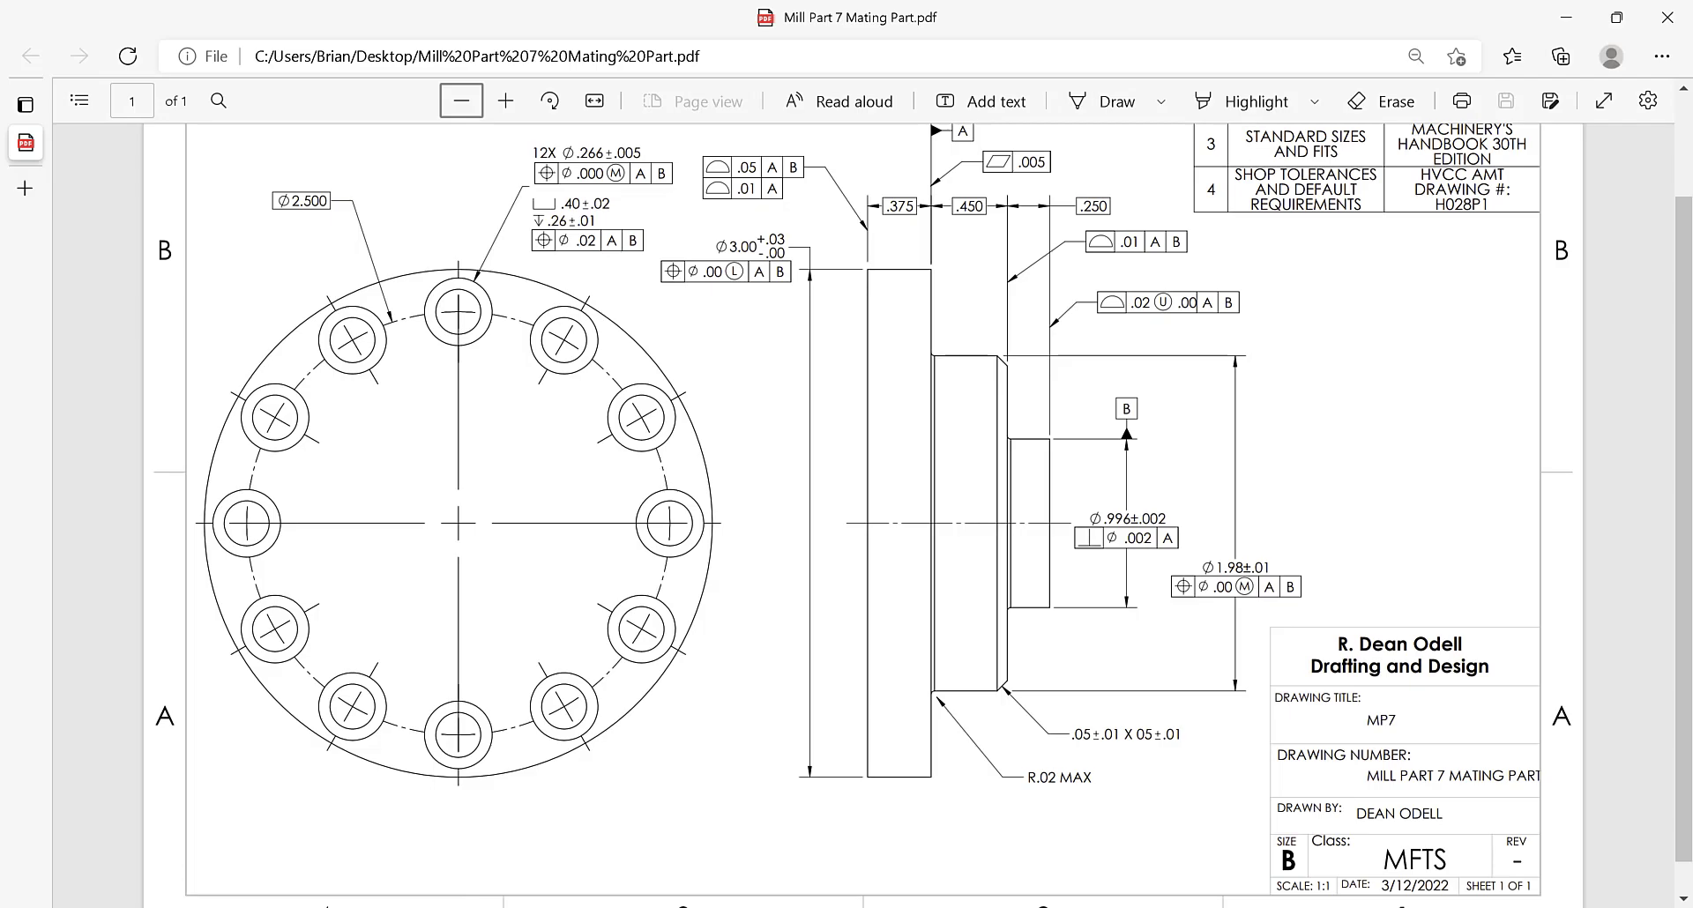
pyautogui.hotkey('alt', 'Tab')
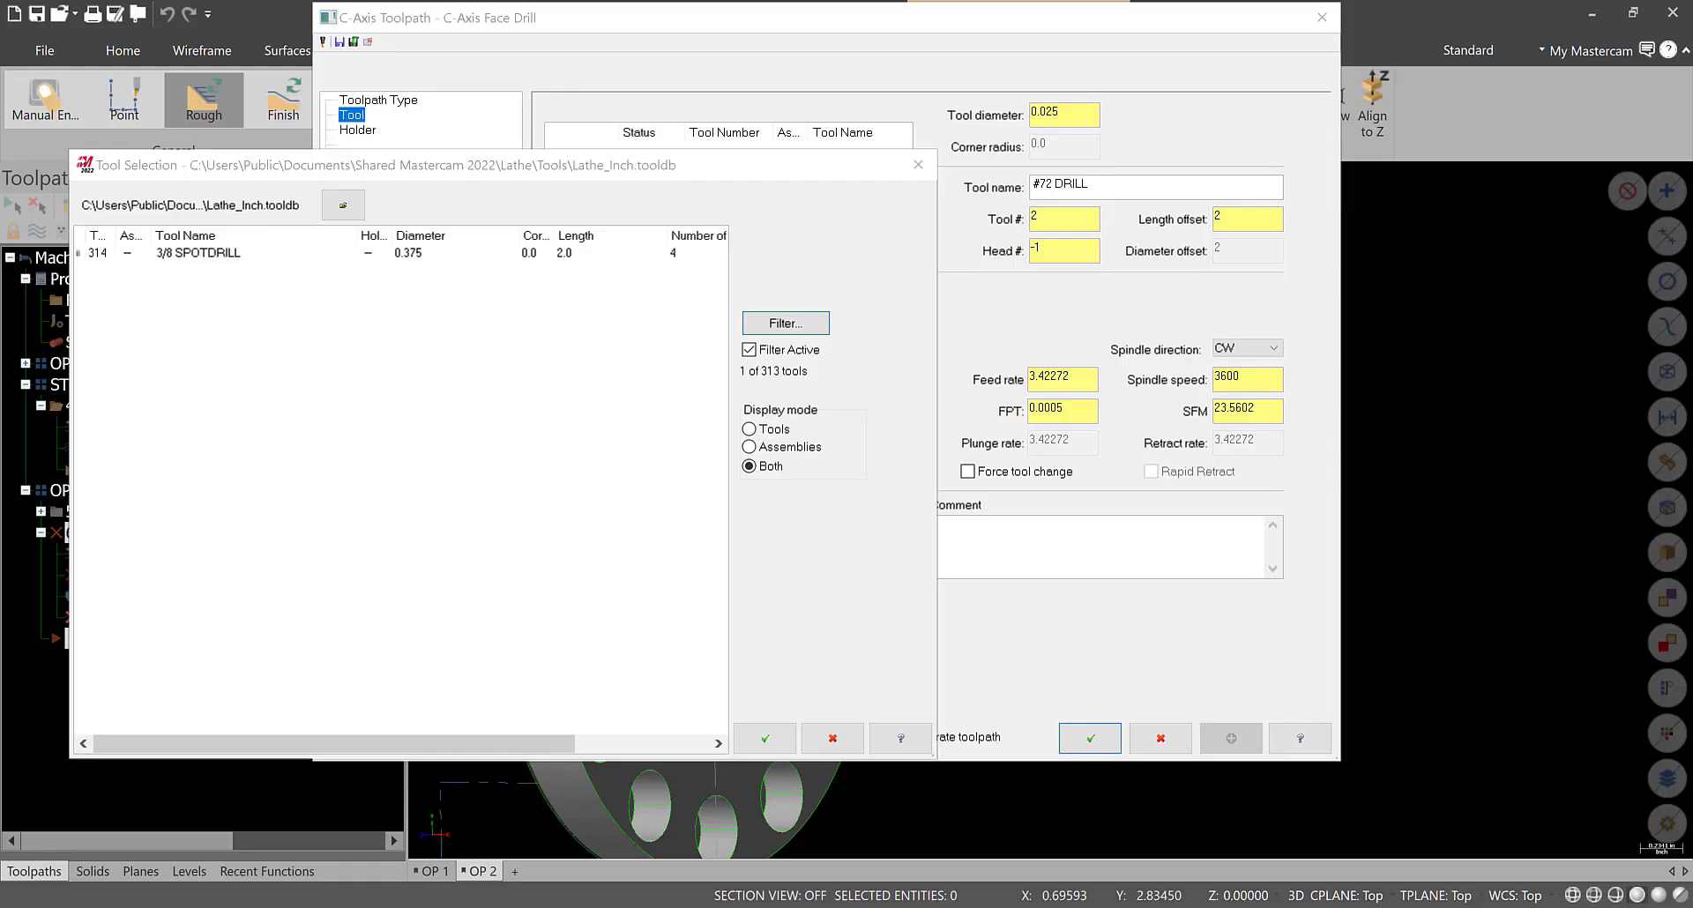
pyautogui.click(401, 253)
pyautogui.click(764, 738)
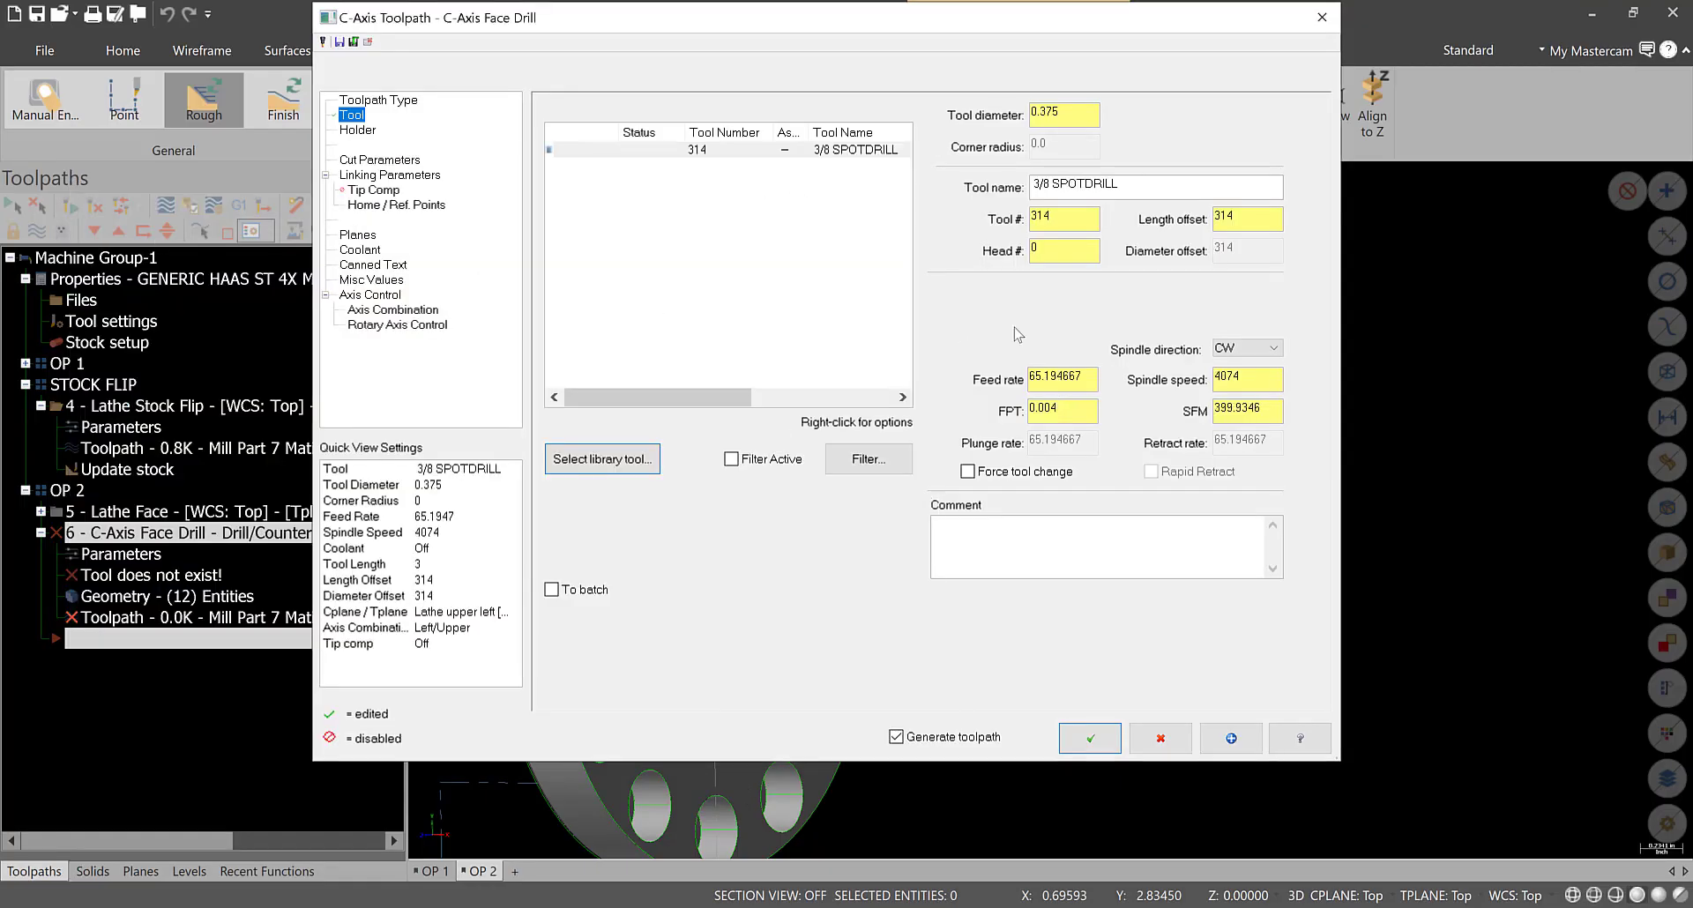
# - Review the spot drill's geometry definition without changing it, and set the tool number to 8
pyautogui.doubleClick(743, 152)
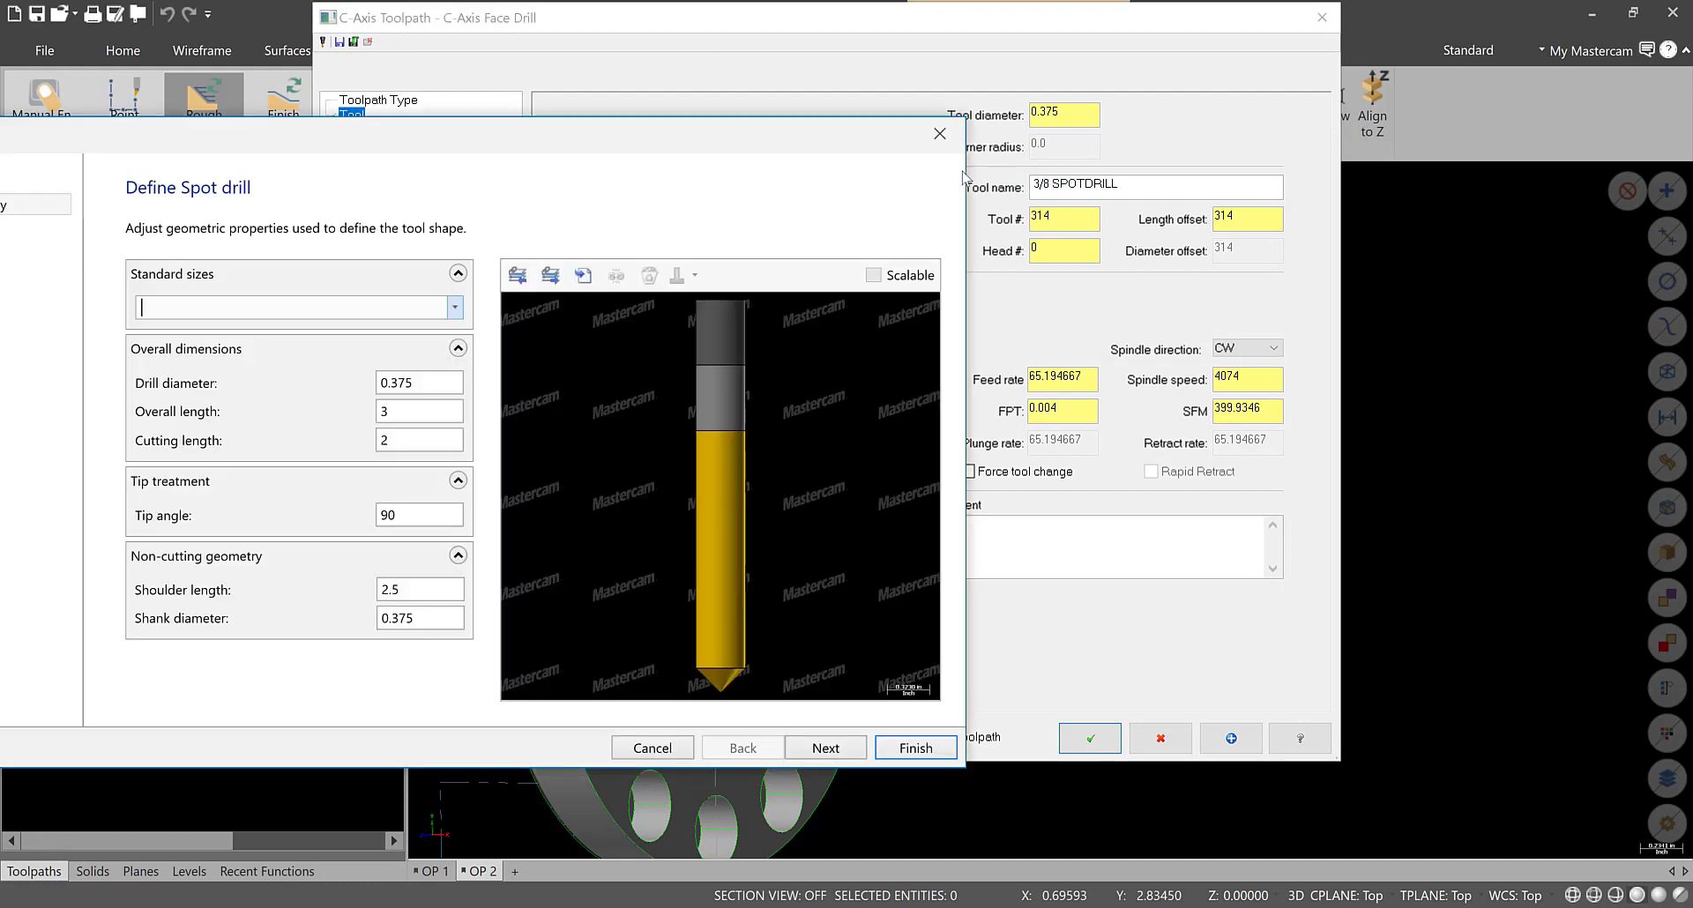
pyautogui.click(940, 133)
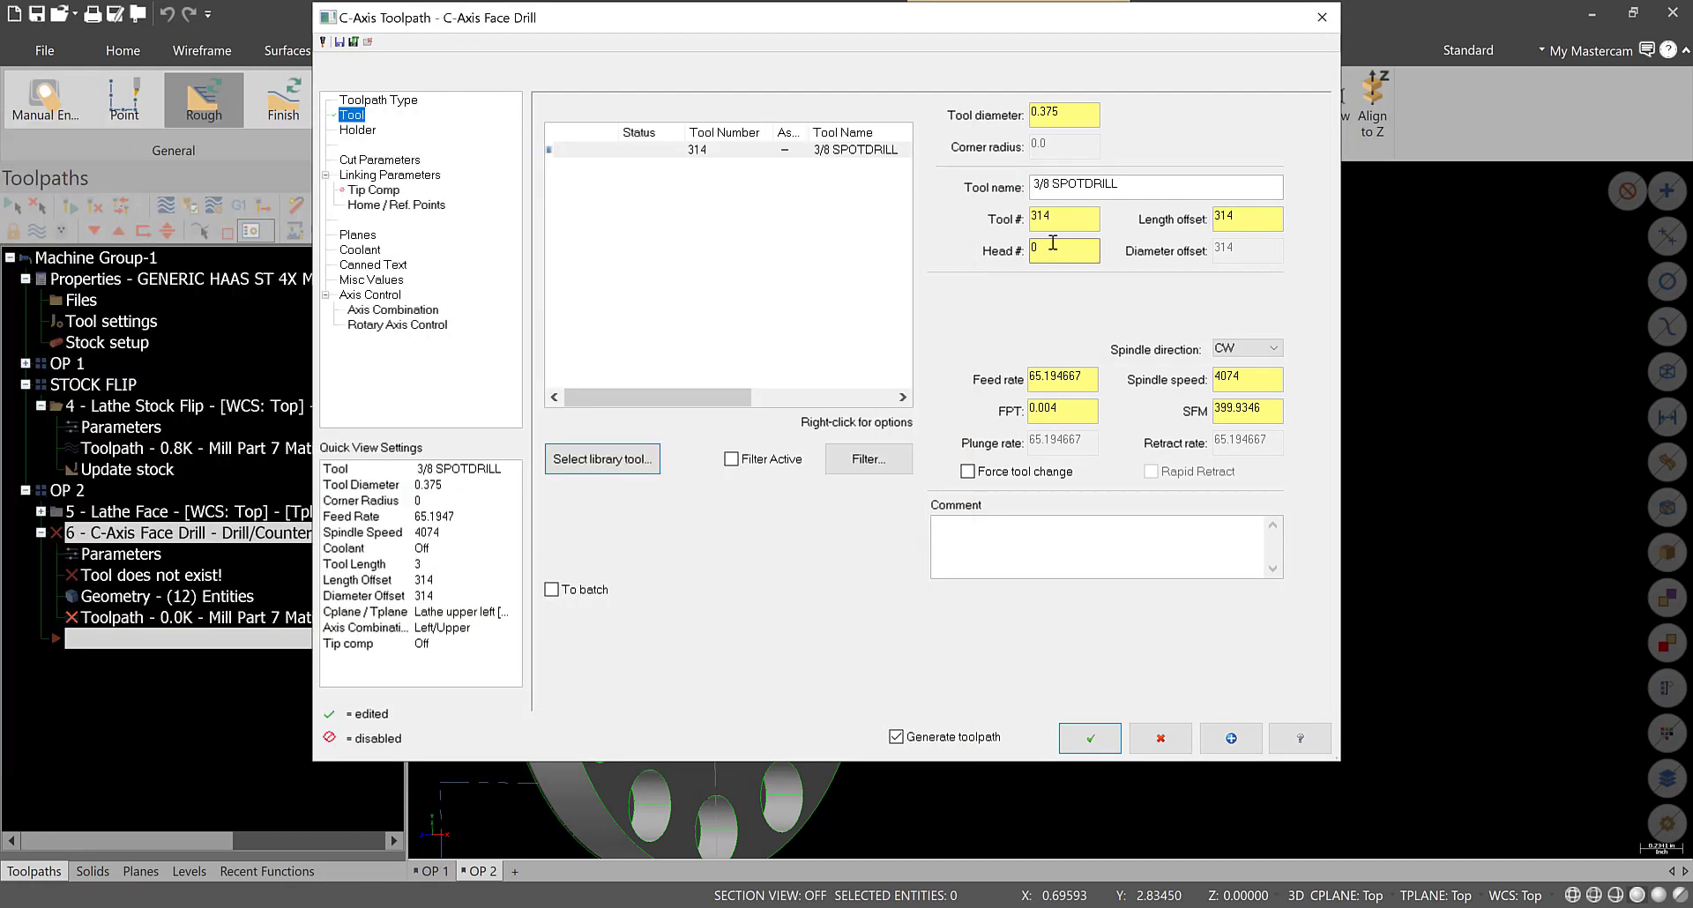
pyautogui.doubleClick(1034, 220)
pyautogui.write('8')
pyautogui.press('Tab')
# - Edit the 3/8 spot drill to have a 118 degree tip angle and 1 flute
pyautogui.click(1090, 383)
pyautogui.moveTo(1094, 409); pyautogui.dragTo(1002, 419)
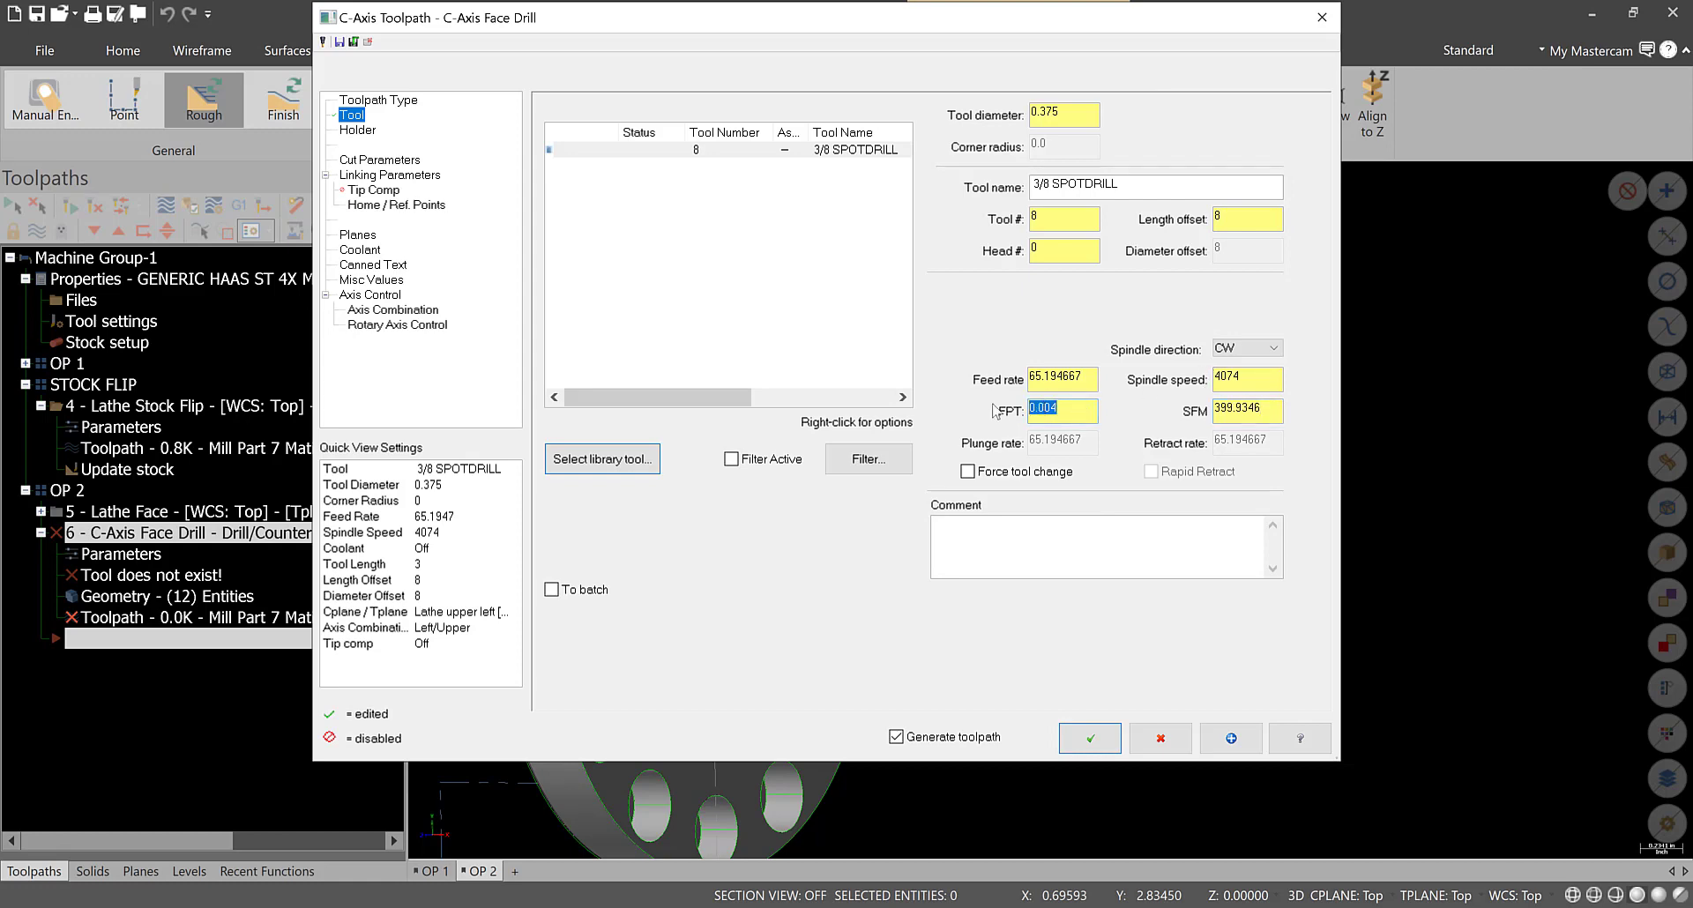
pyautogui.doubleClick(701, 150)
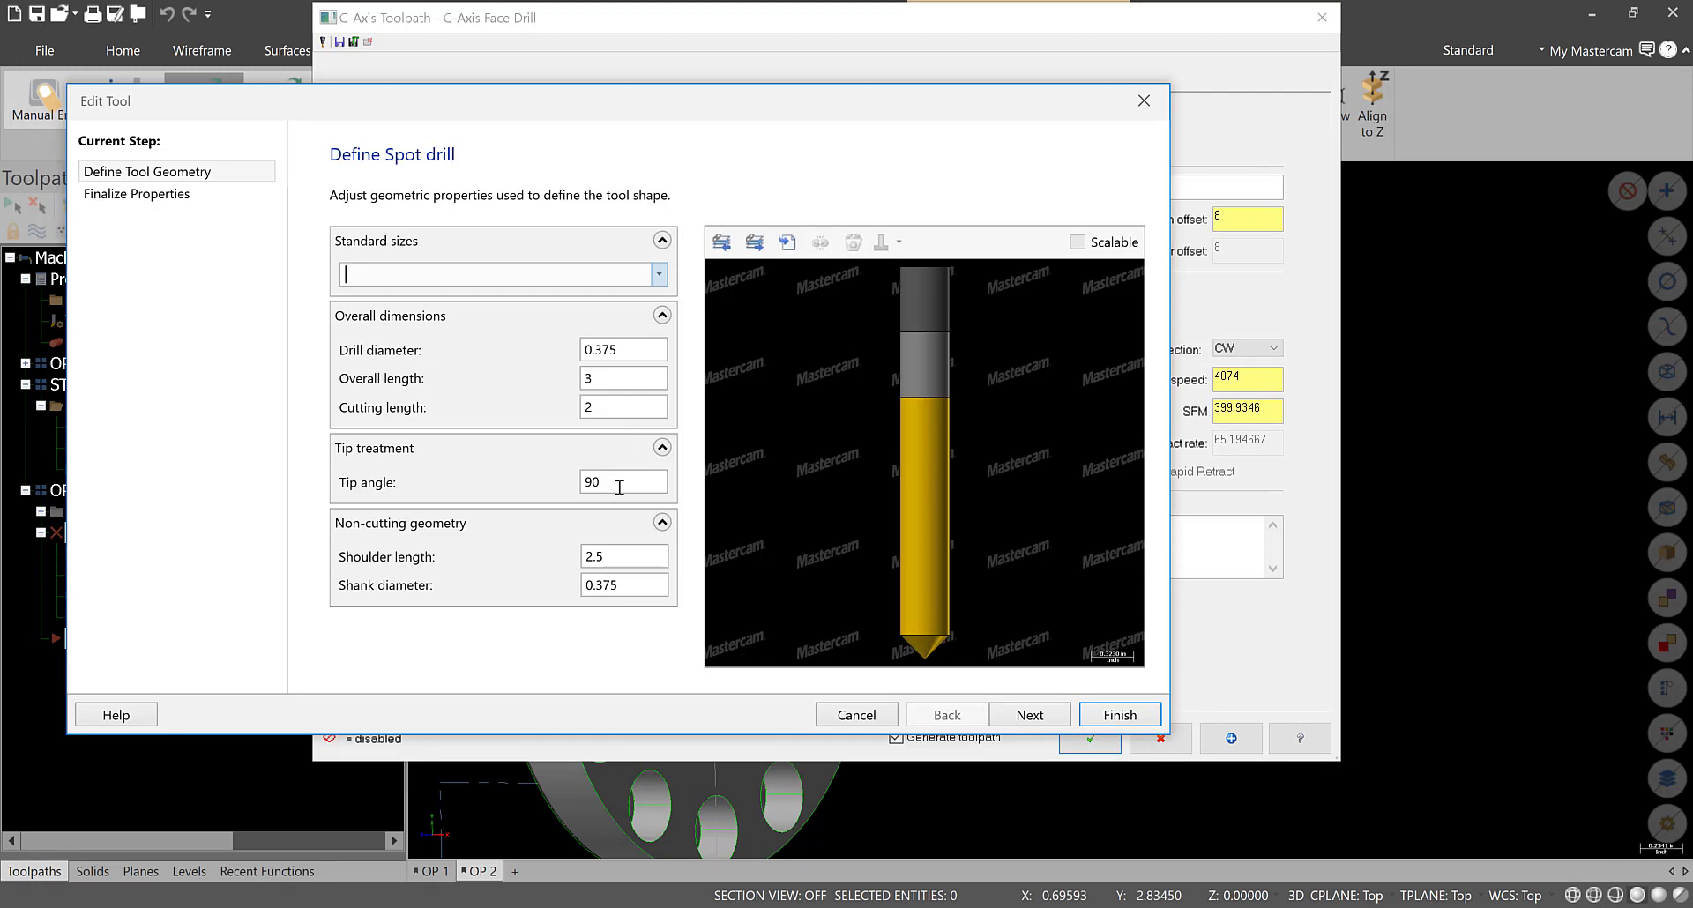
pyautogui.click(620, 486)
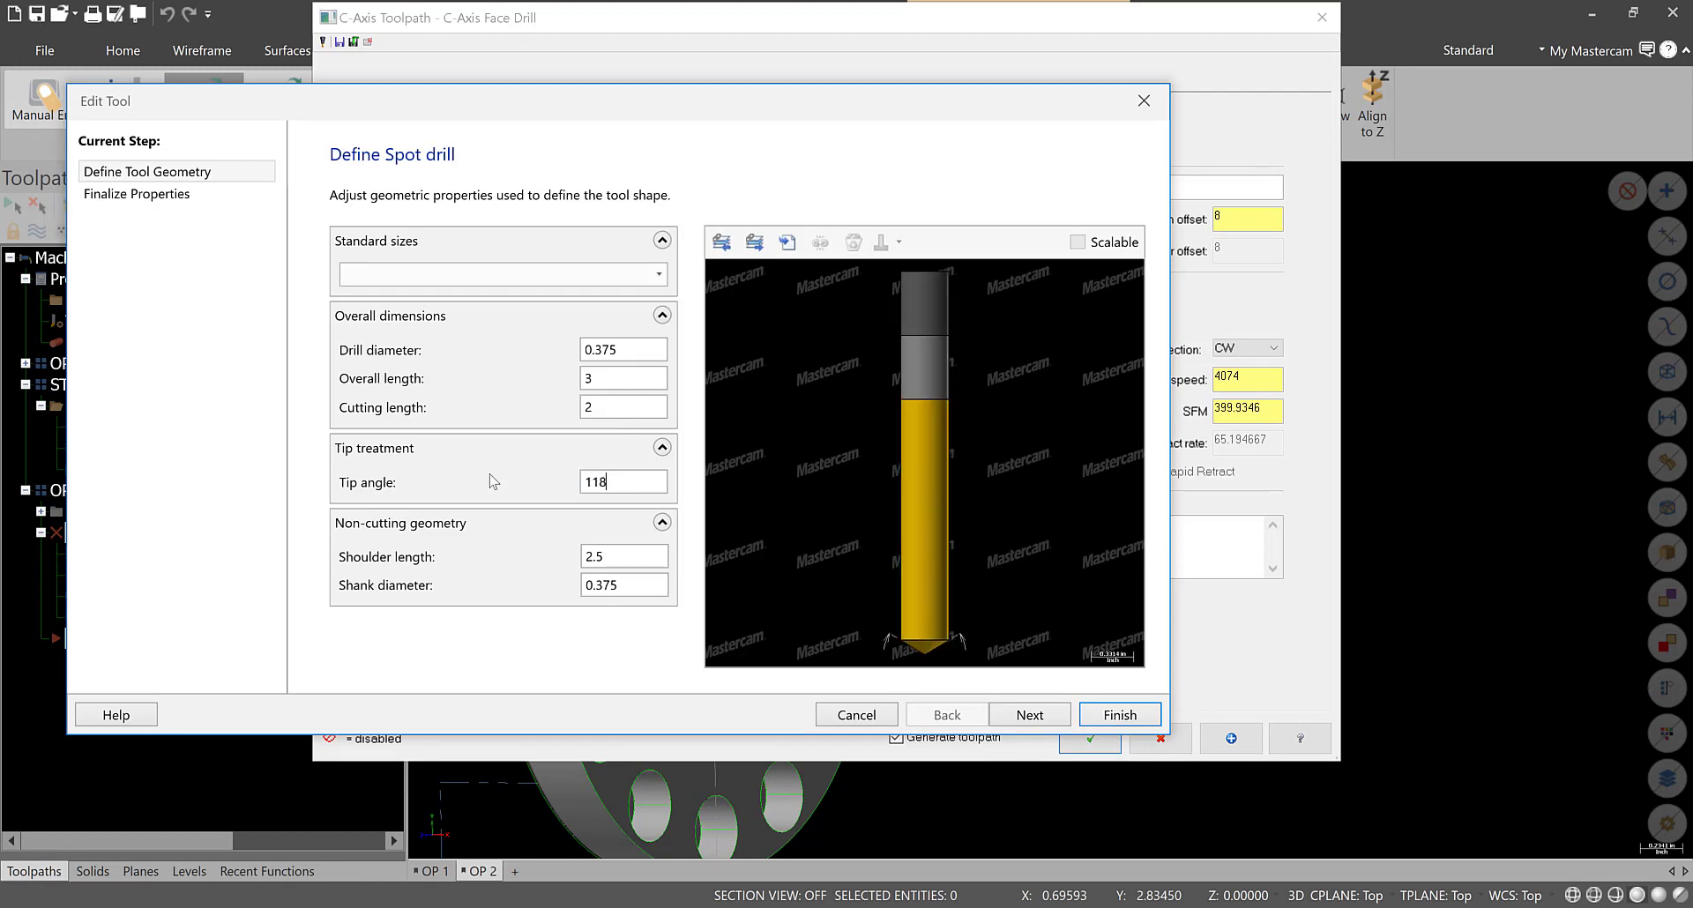
pyautogui.click(148, 196)
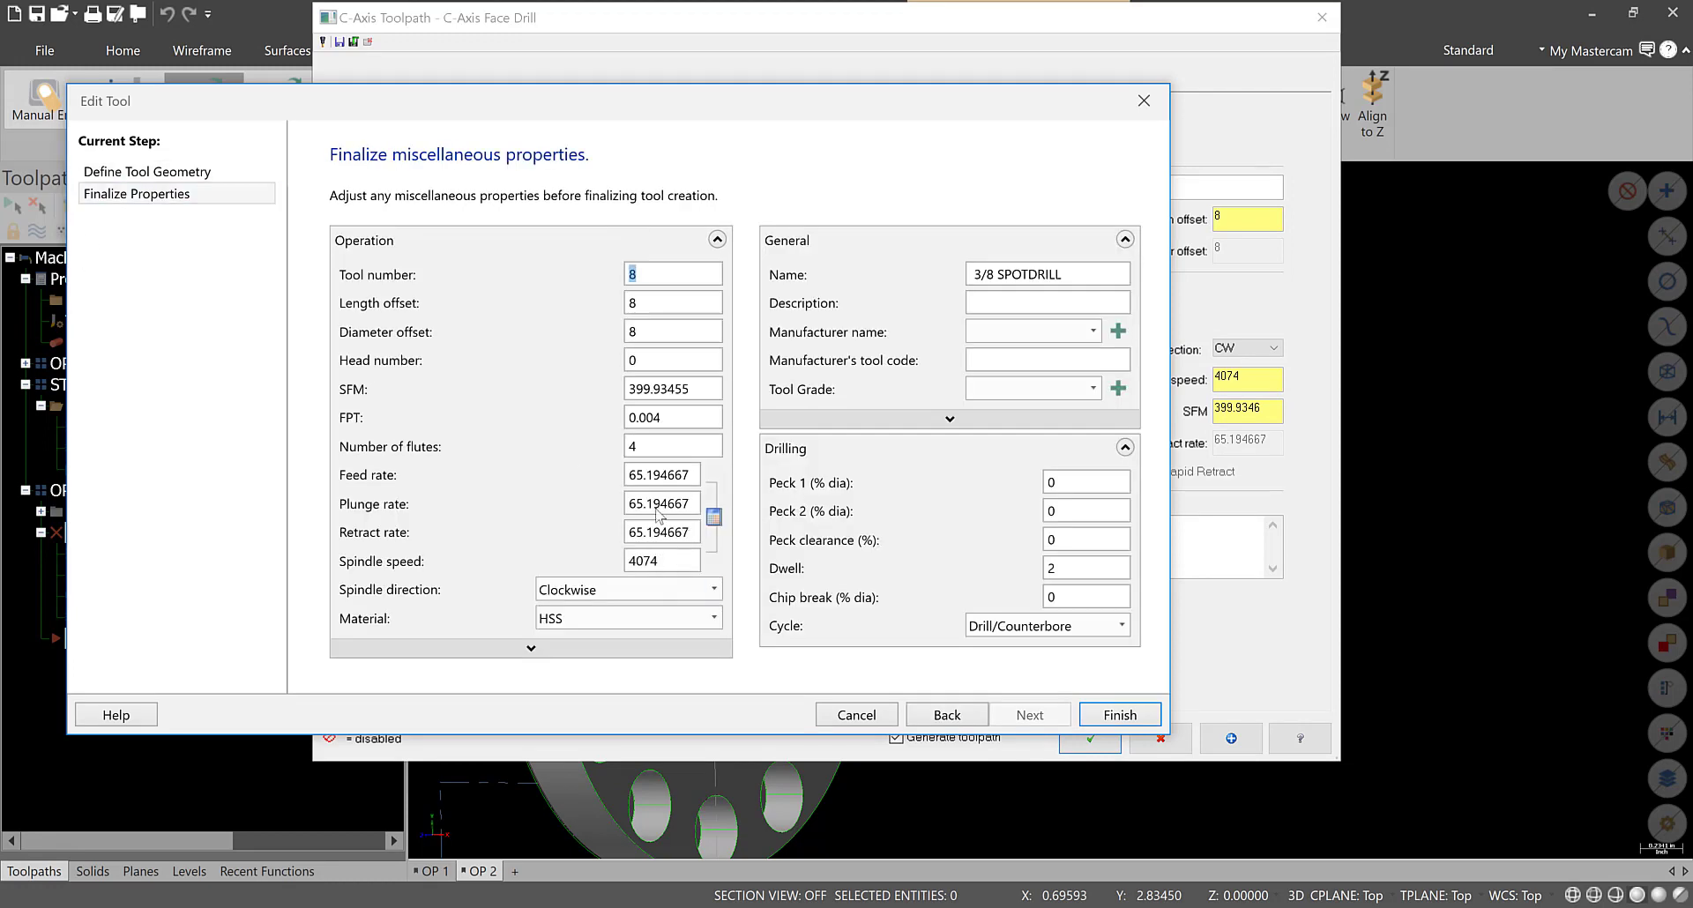
pyautogui.click(659, 447)
pyautogui.click(1146, 715)
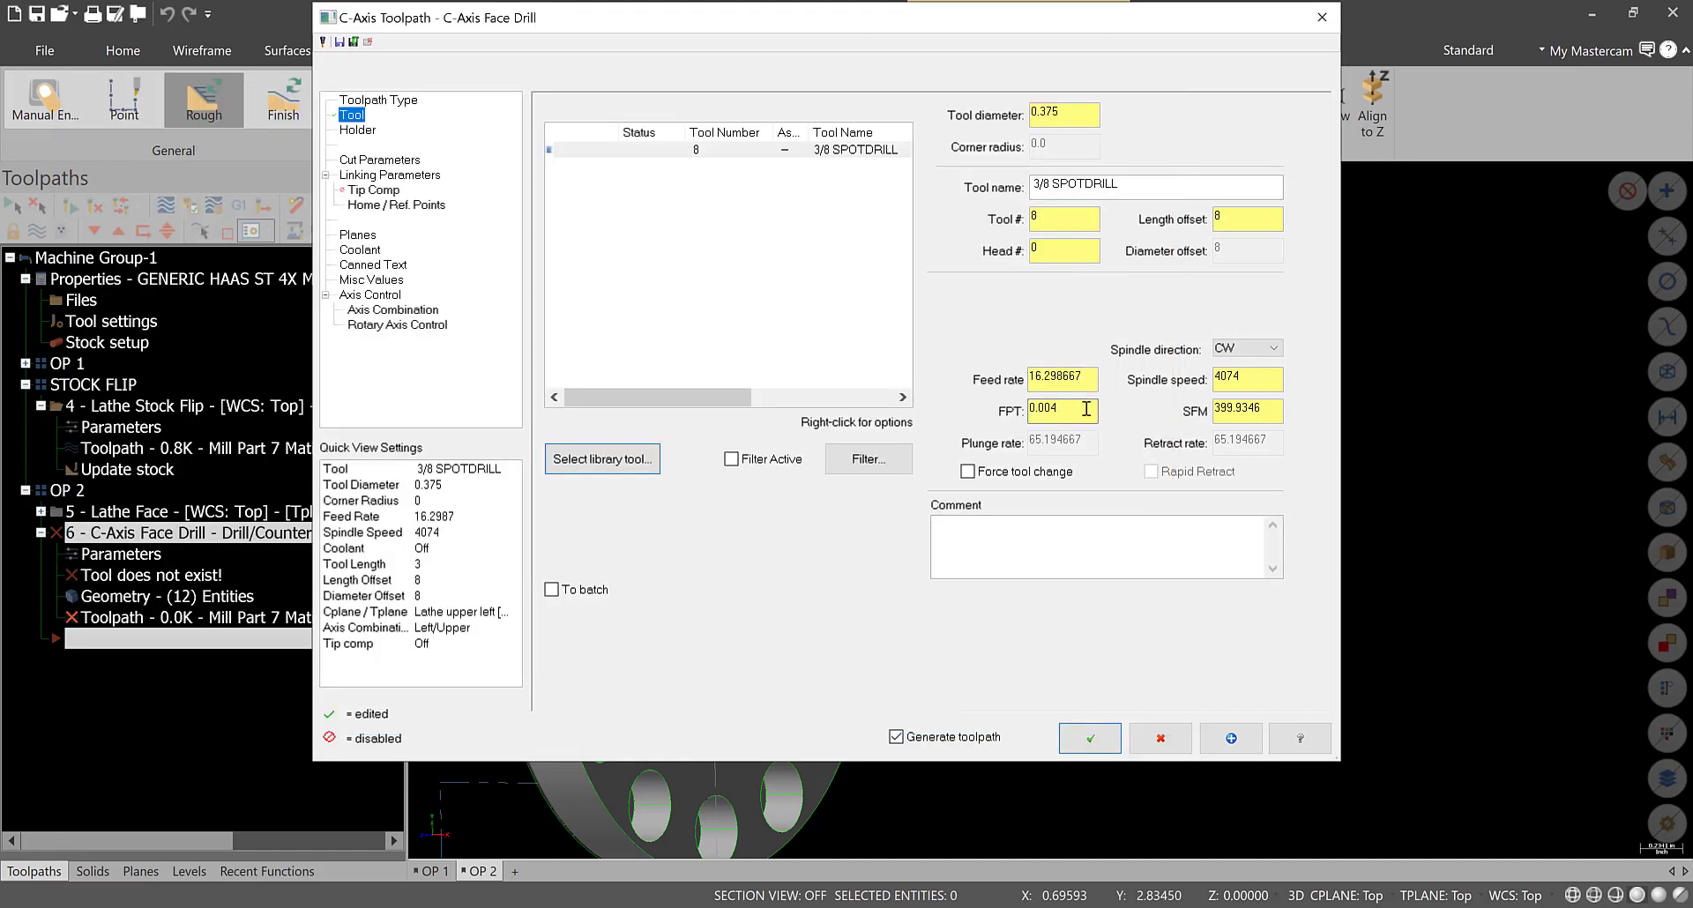
# - Set the spot drill's feed per tooth to 0.002 and its spindle speed to 2000
pyautogui.doubleClick(1032, 411)
pyautogui.write('0.002')
pyautogui.press('Return')
pyautogui.click(1262, 411)
pyautogui.doubleClick(1243, 379)
pyautogui.write('2000')
pyautogui.press('Return')
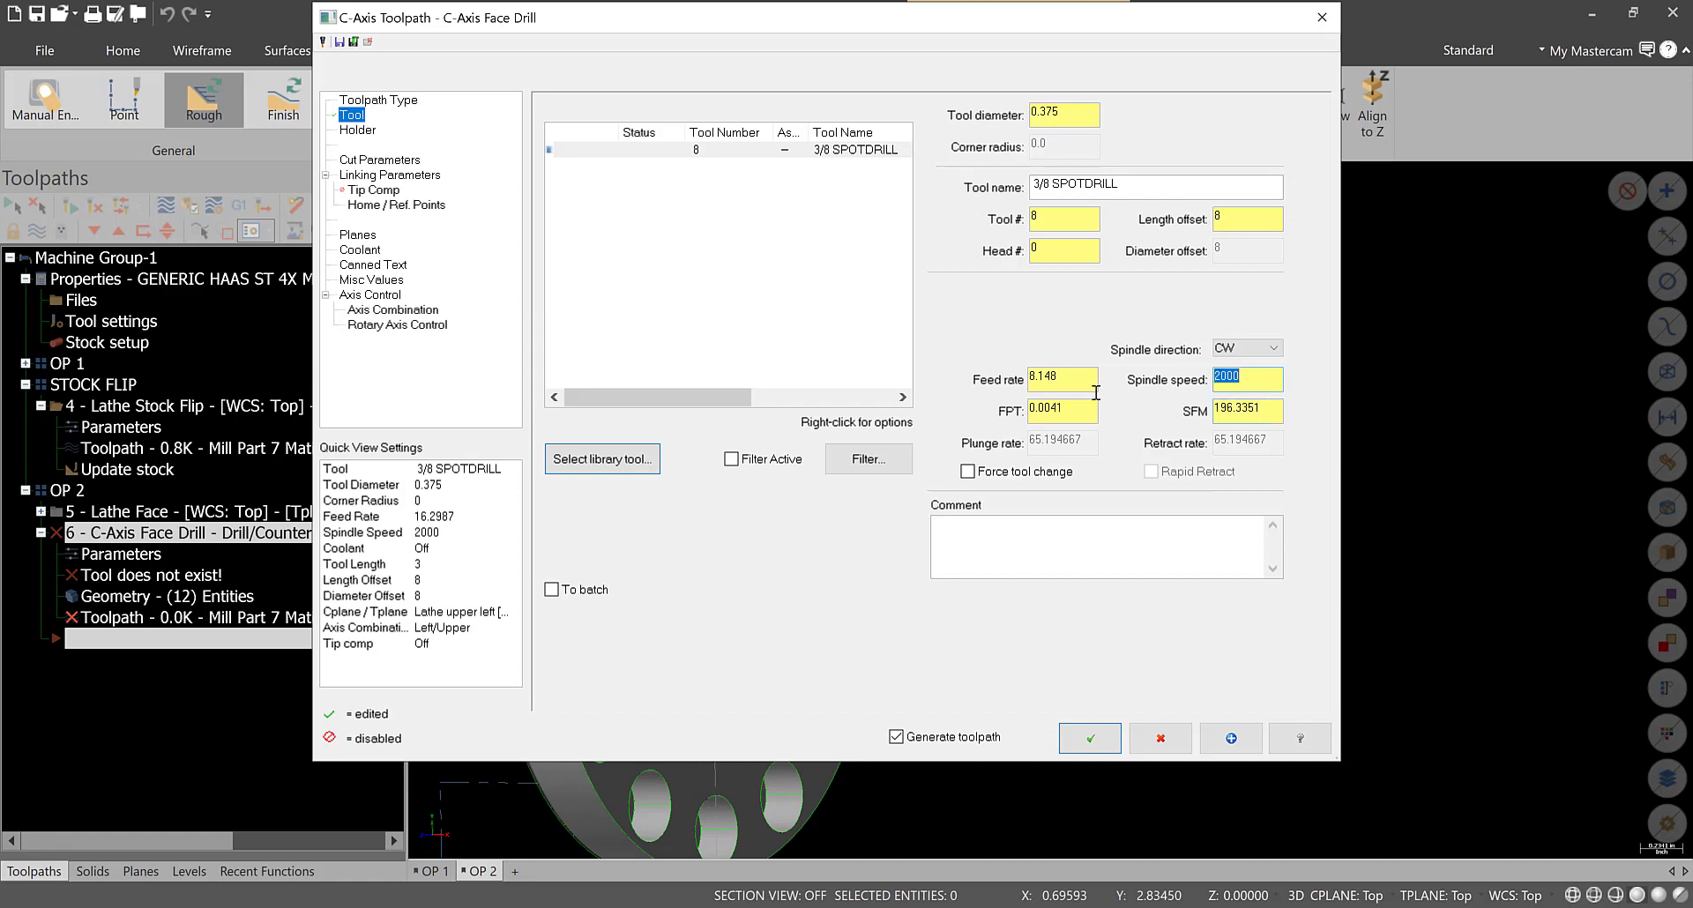
# - Lower the spindle speed to 500 and check the spot drill's geometry and final properties without changing them
pyautogui.click(1249, 383)
pyautogui.doubleClick(1249, 382)
pyautogui.write('500')
pyautogui.press('Return')
pyautogui.doubleClick(714, 149)
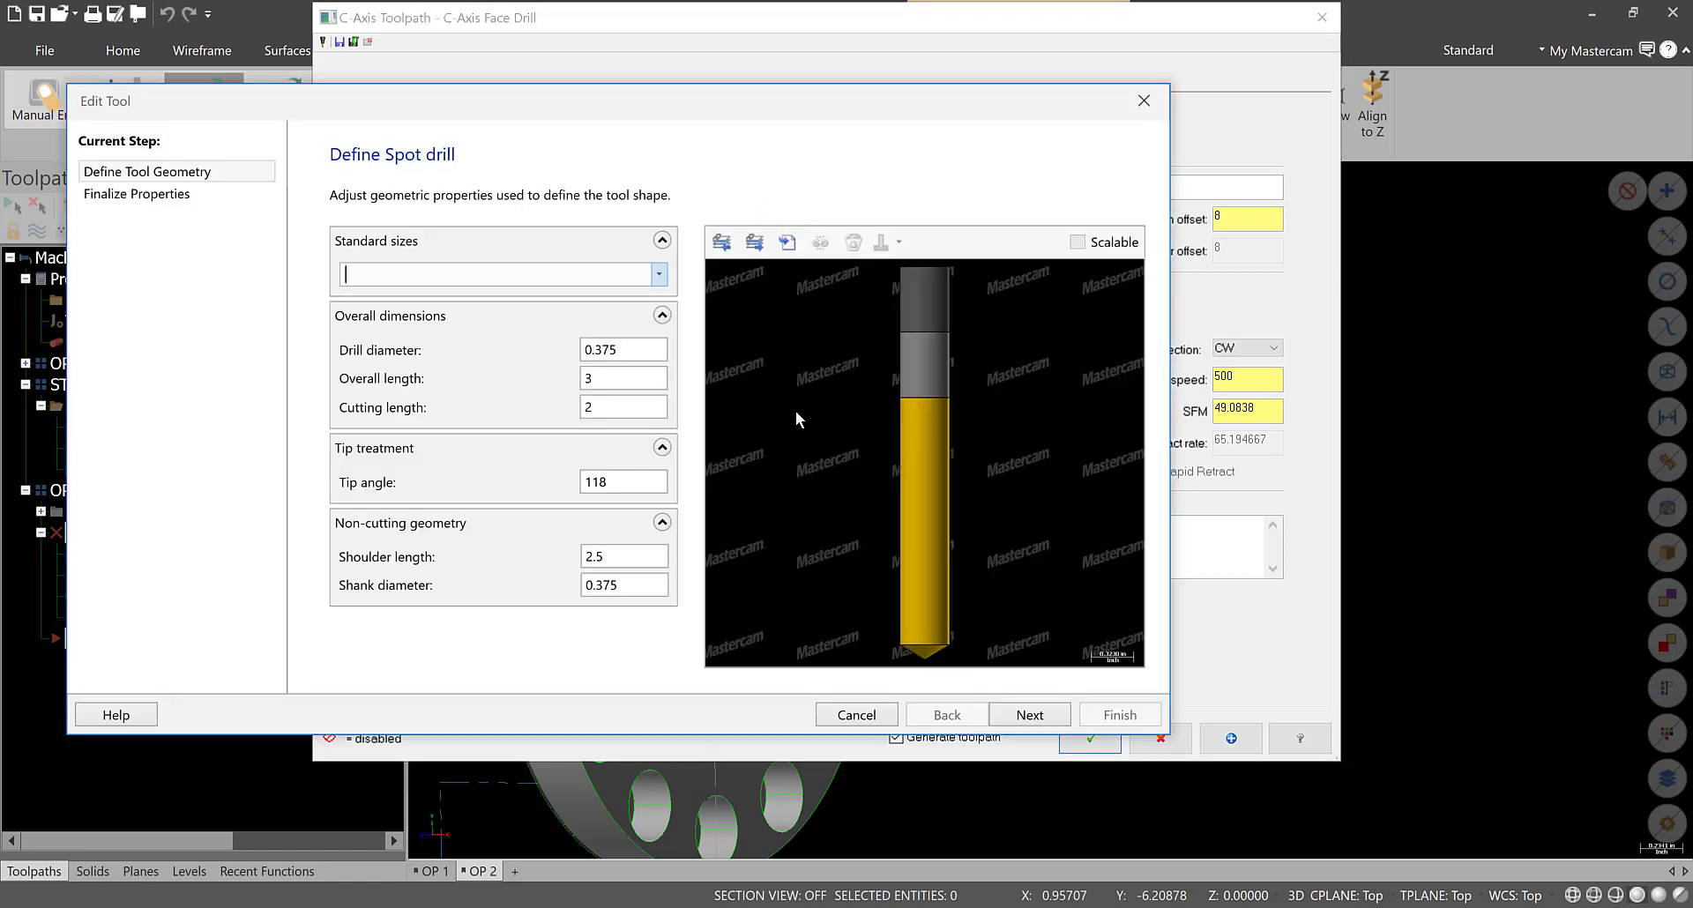
pyautogui.click(191, 203)
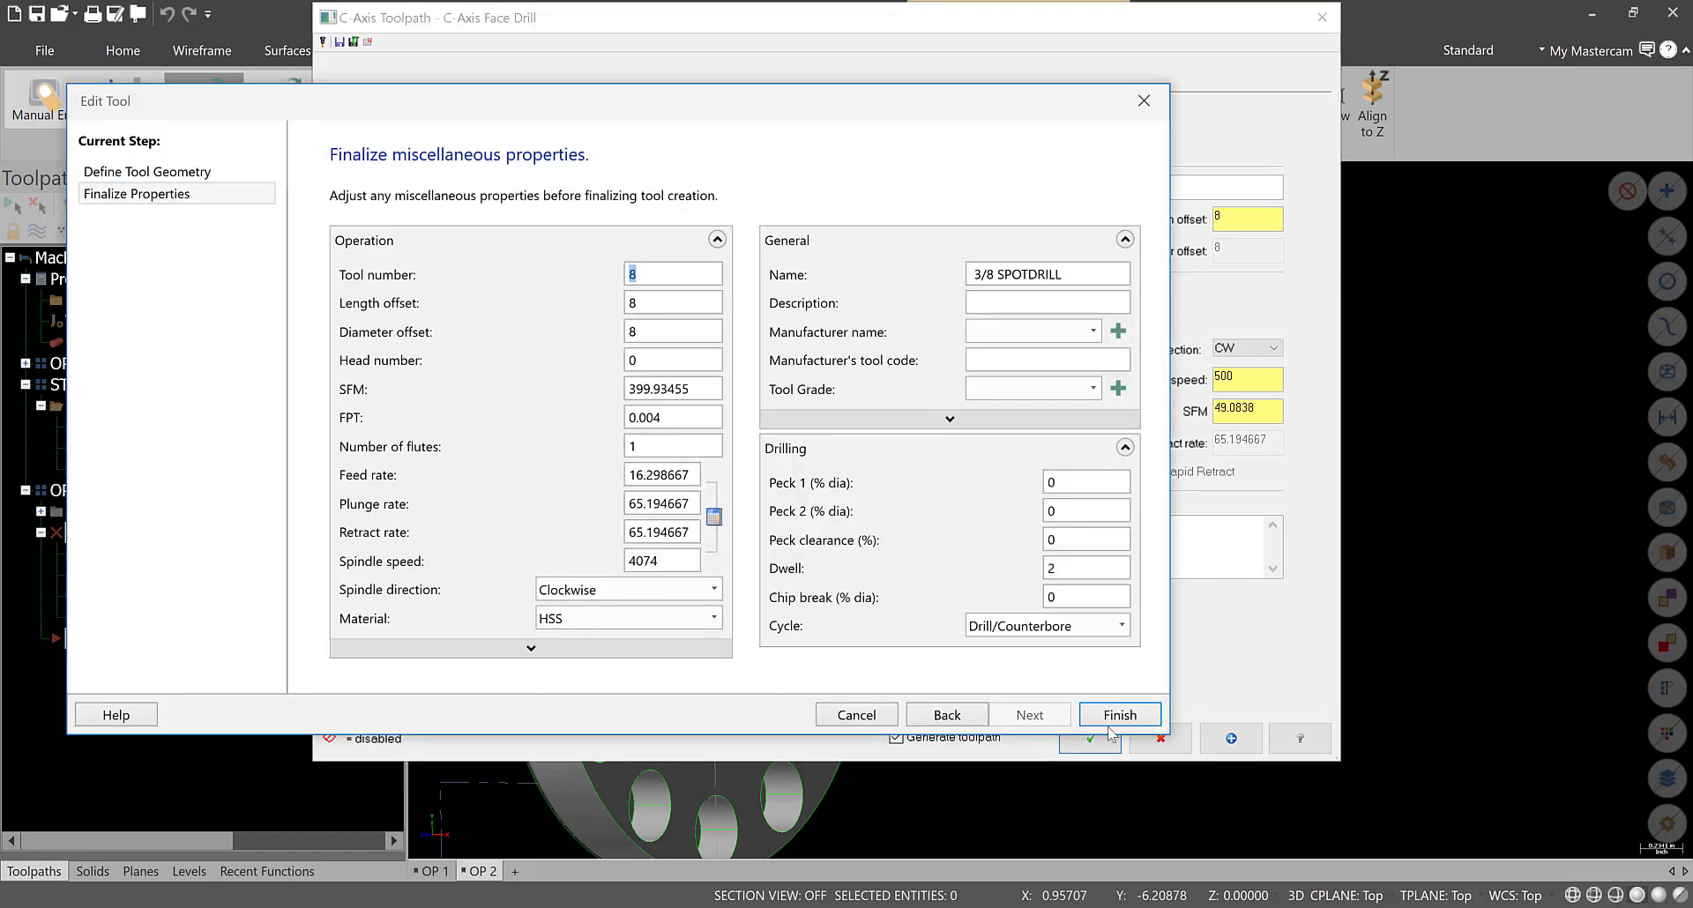
pyautogui.click(1146, 724)
pyautogui.click(1226, 420)
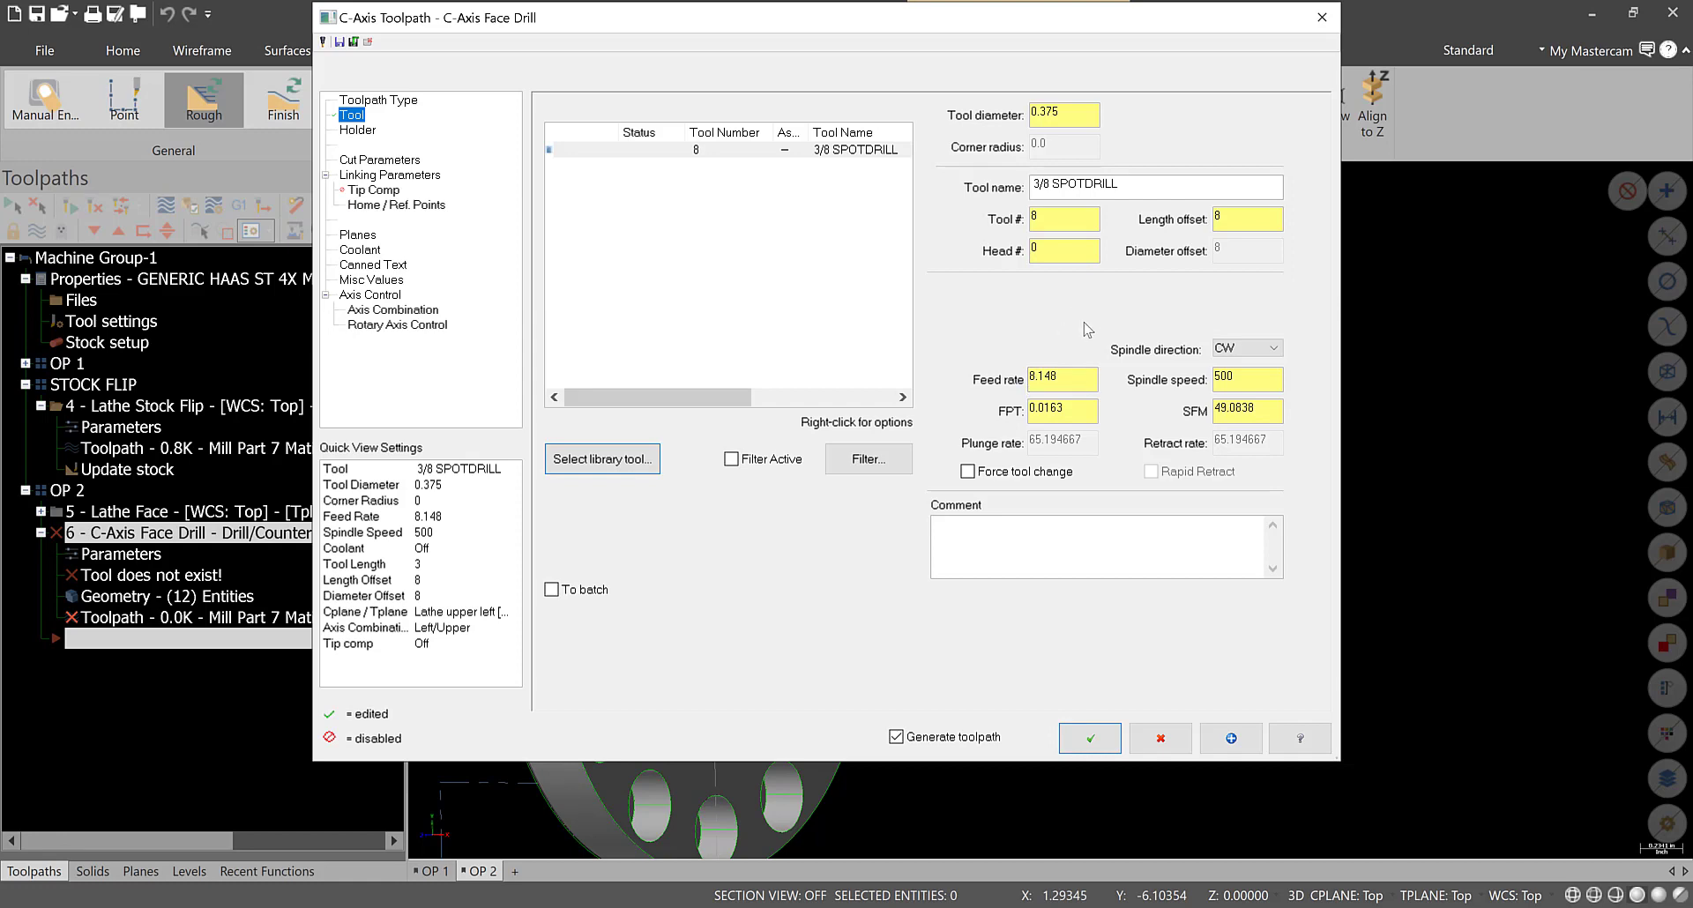
# - Use clearance only at the start and end of the operation, and overwrite the depth with one calculated for a 0.275 finish diameter
pyautogui.click(380, 163)
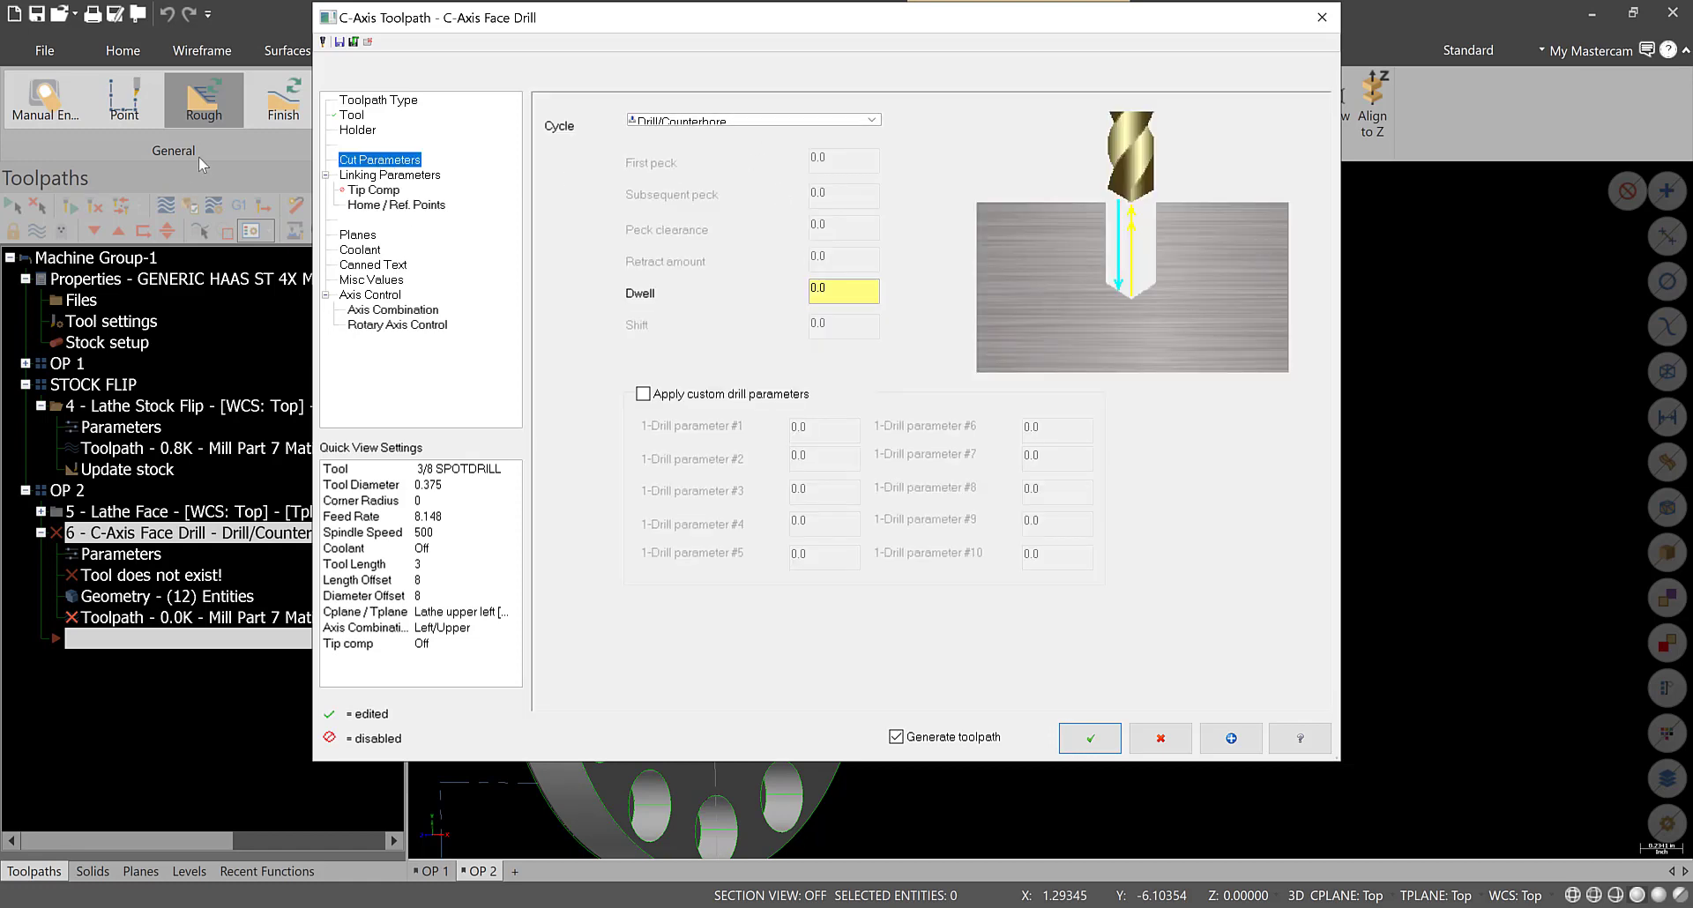
pyautogui.click(355, 173)
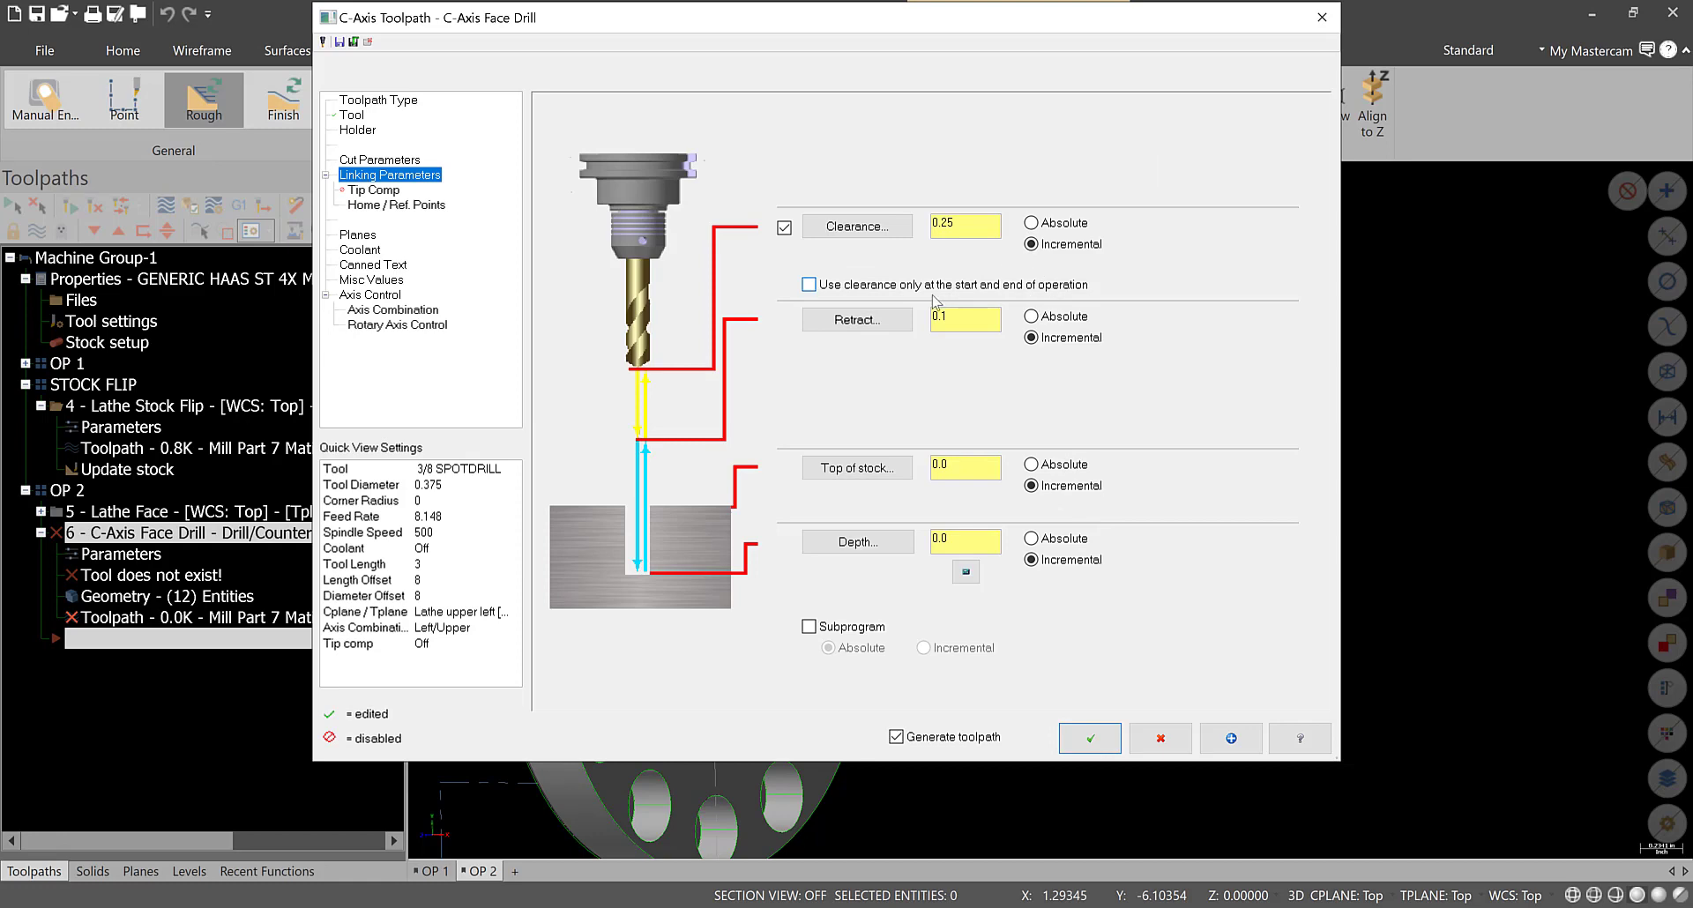
pyautogui.click(934, 285)
pyautogui.click(965, 572)
pyautogui.doubleClick(261, 333)
pyautogui.press('BackSpace')
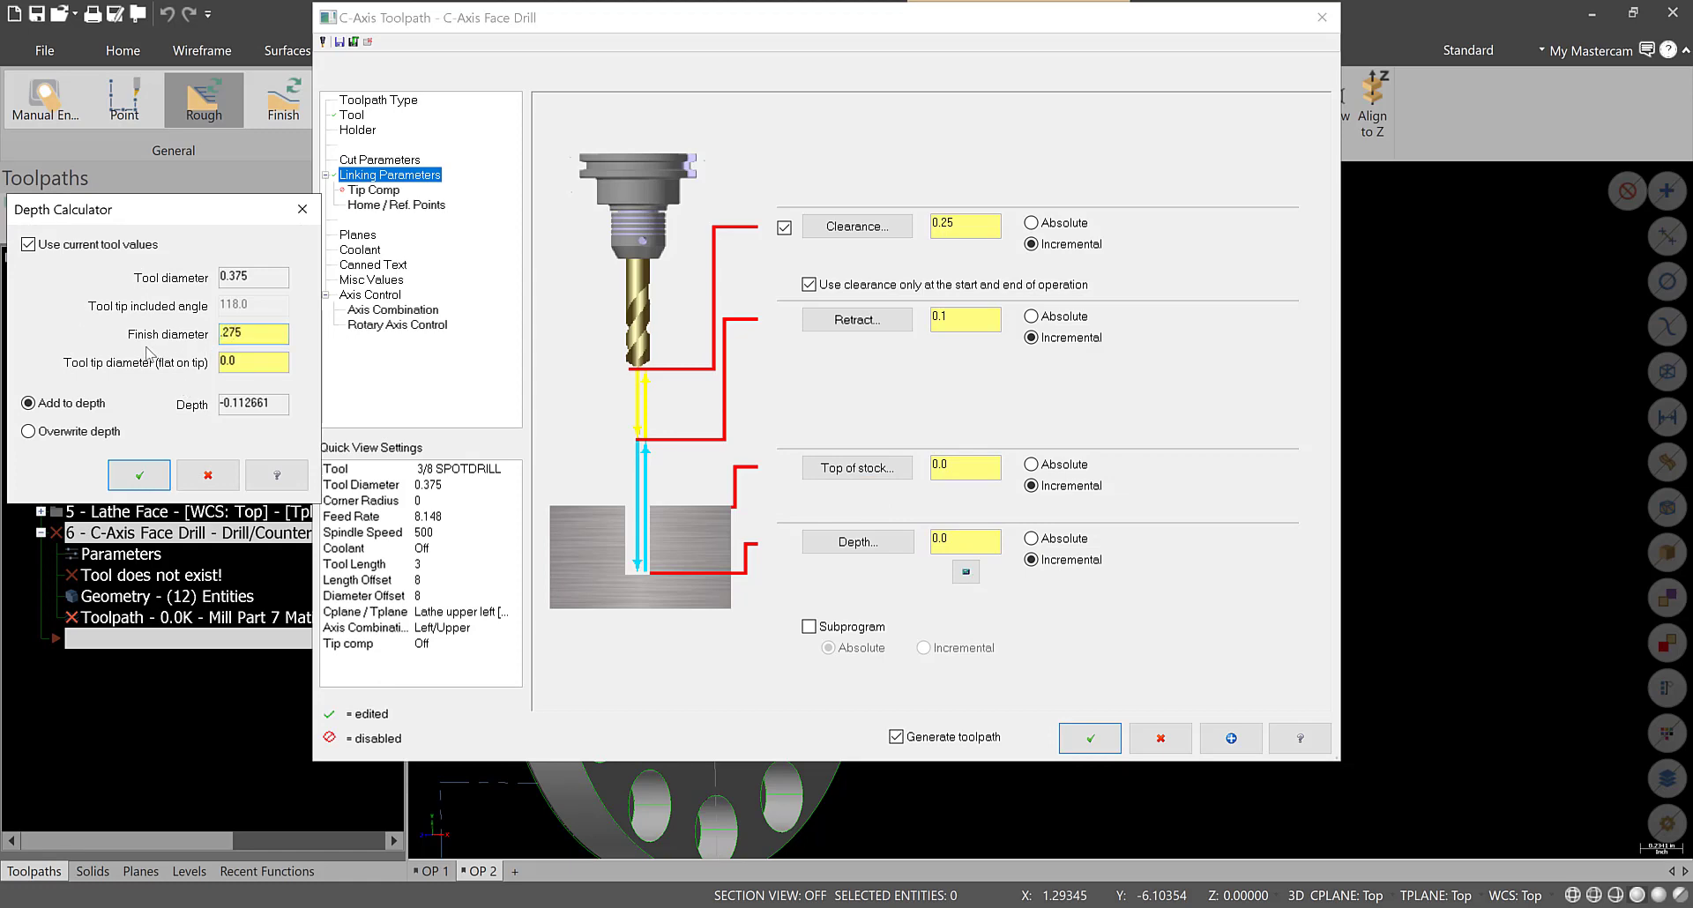
pyautogui.click(85, 434)
pyautogui.click(140, 475)
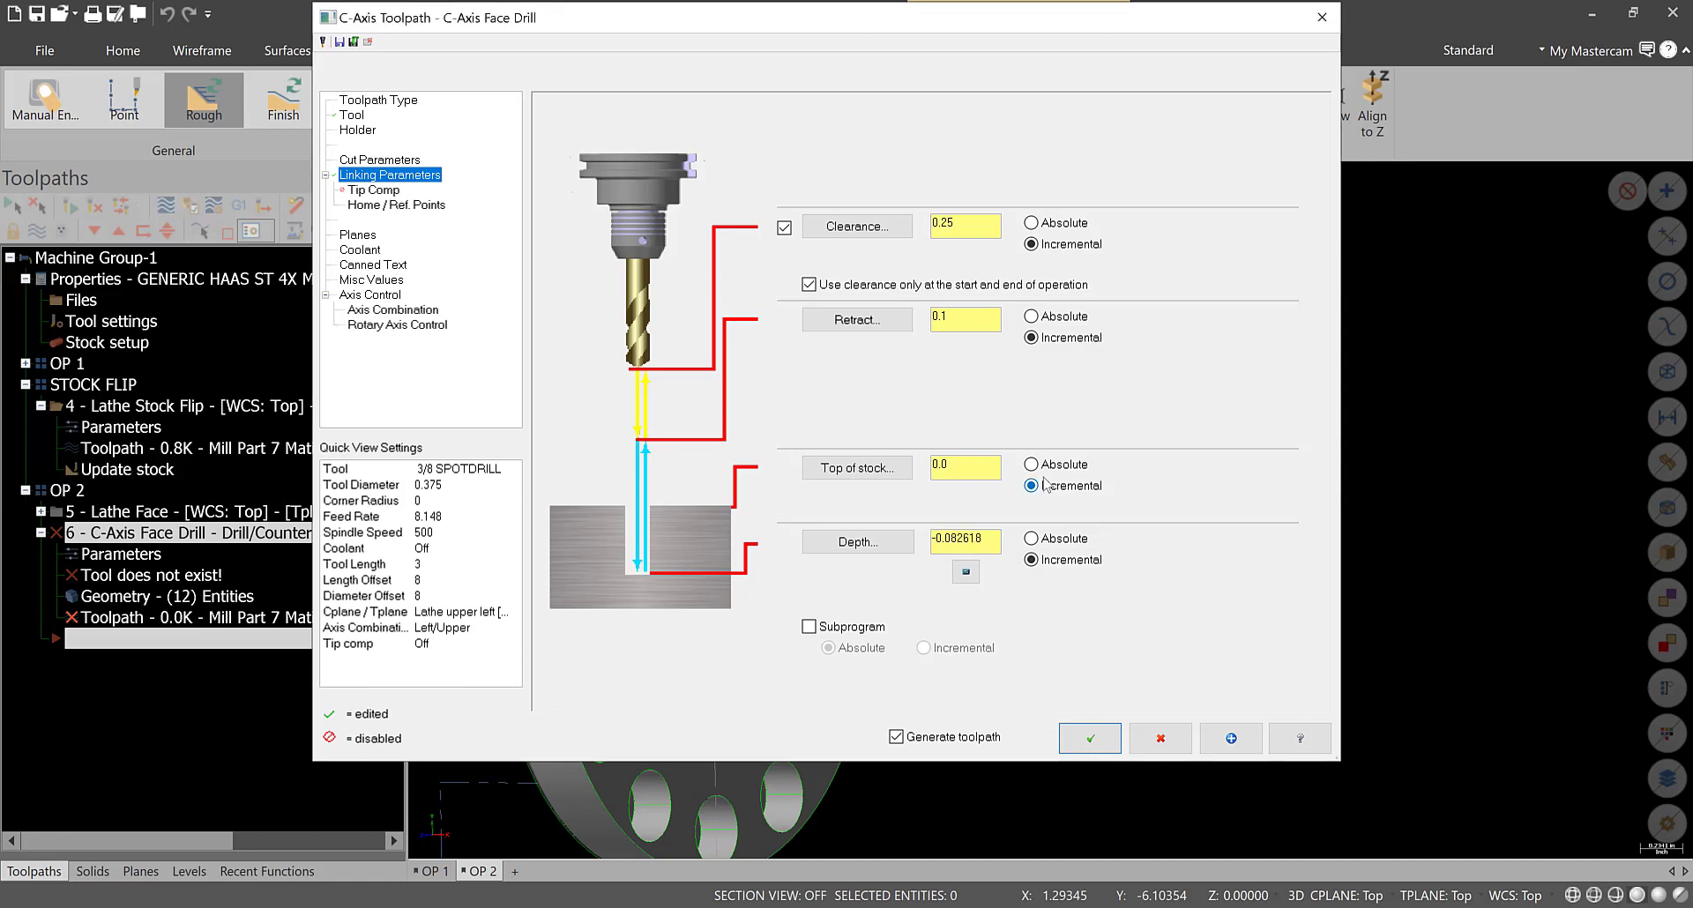
# - Check the face drill's tip compensation and planes, and turn flood coolant on
pyautogui.click(377, 191)
pyautogui.click(361, 235)
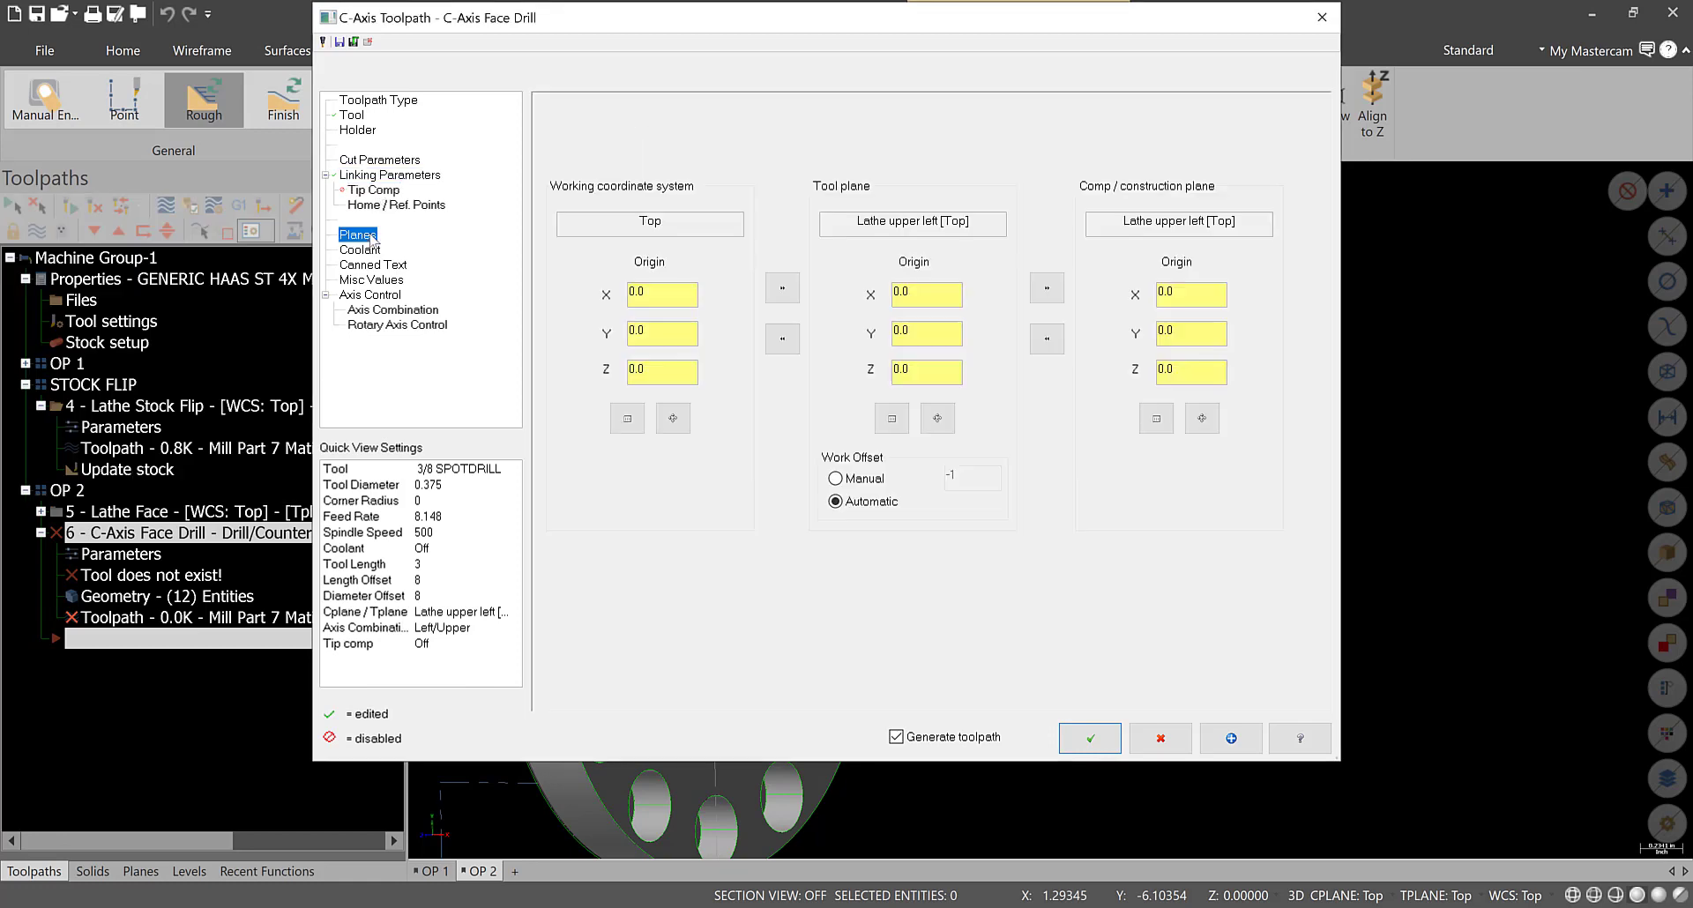
pyautogui.click(360, 251)
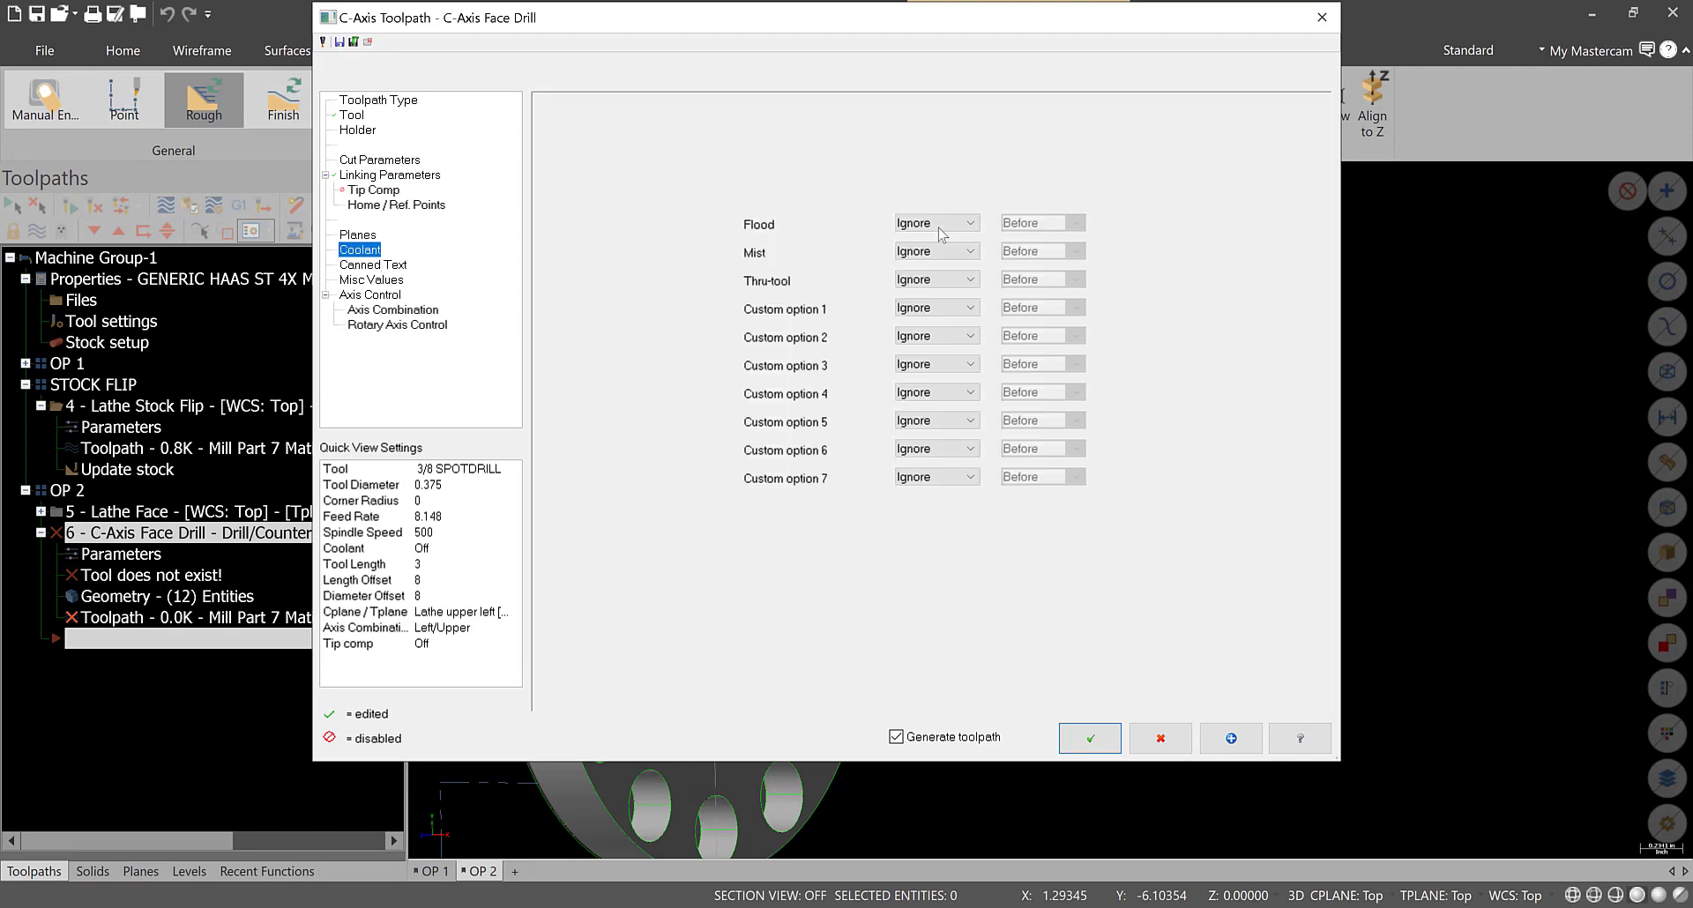
pyautogui.click(936, 223)
pyautogui.click(926, 254)
# - Set the face drill's rotation type to C axis and generate the toolpath
pyautogui.click(371, 309)
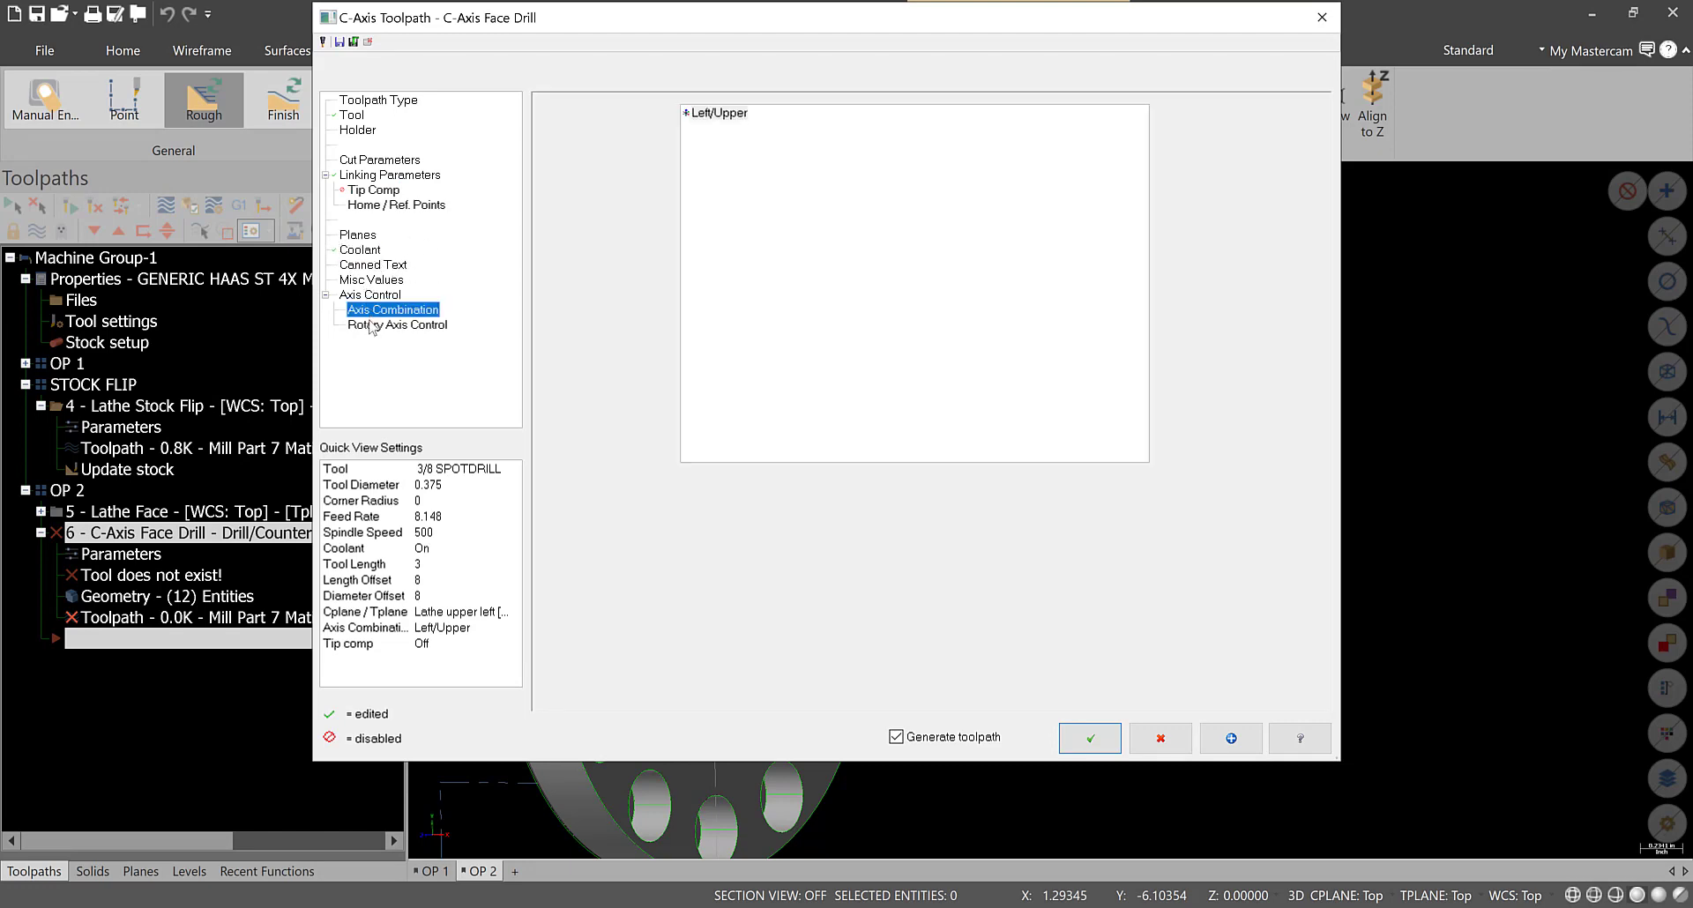
pyautogui.click(371, 326)
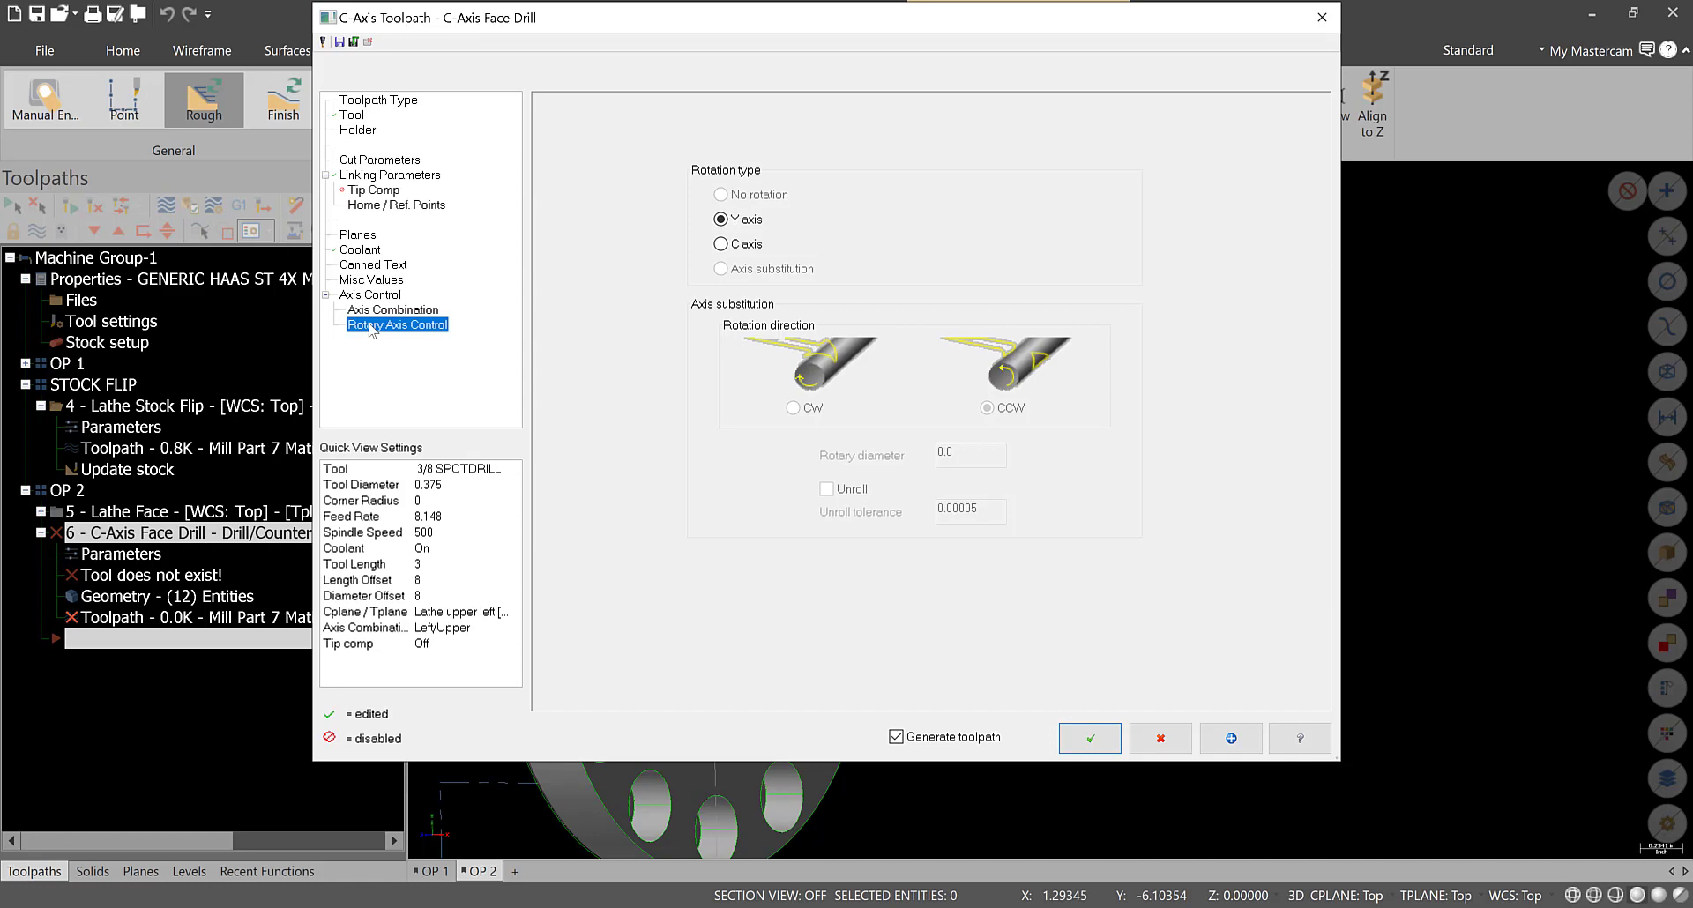
pyautogui.click(728, 245)
pyautogui.click(1080, 740)
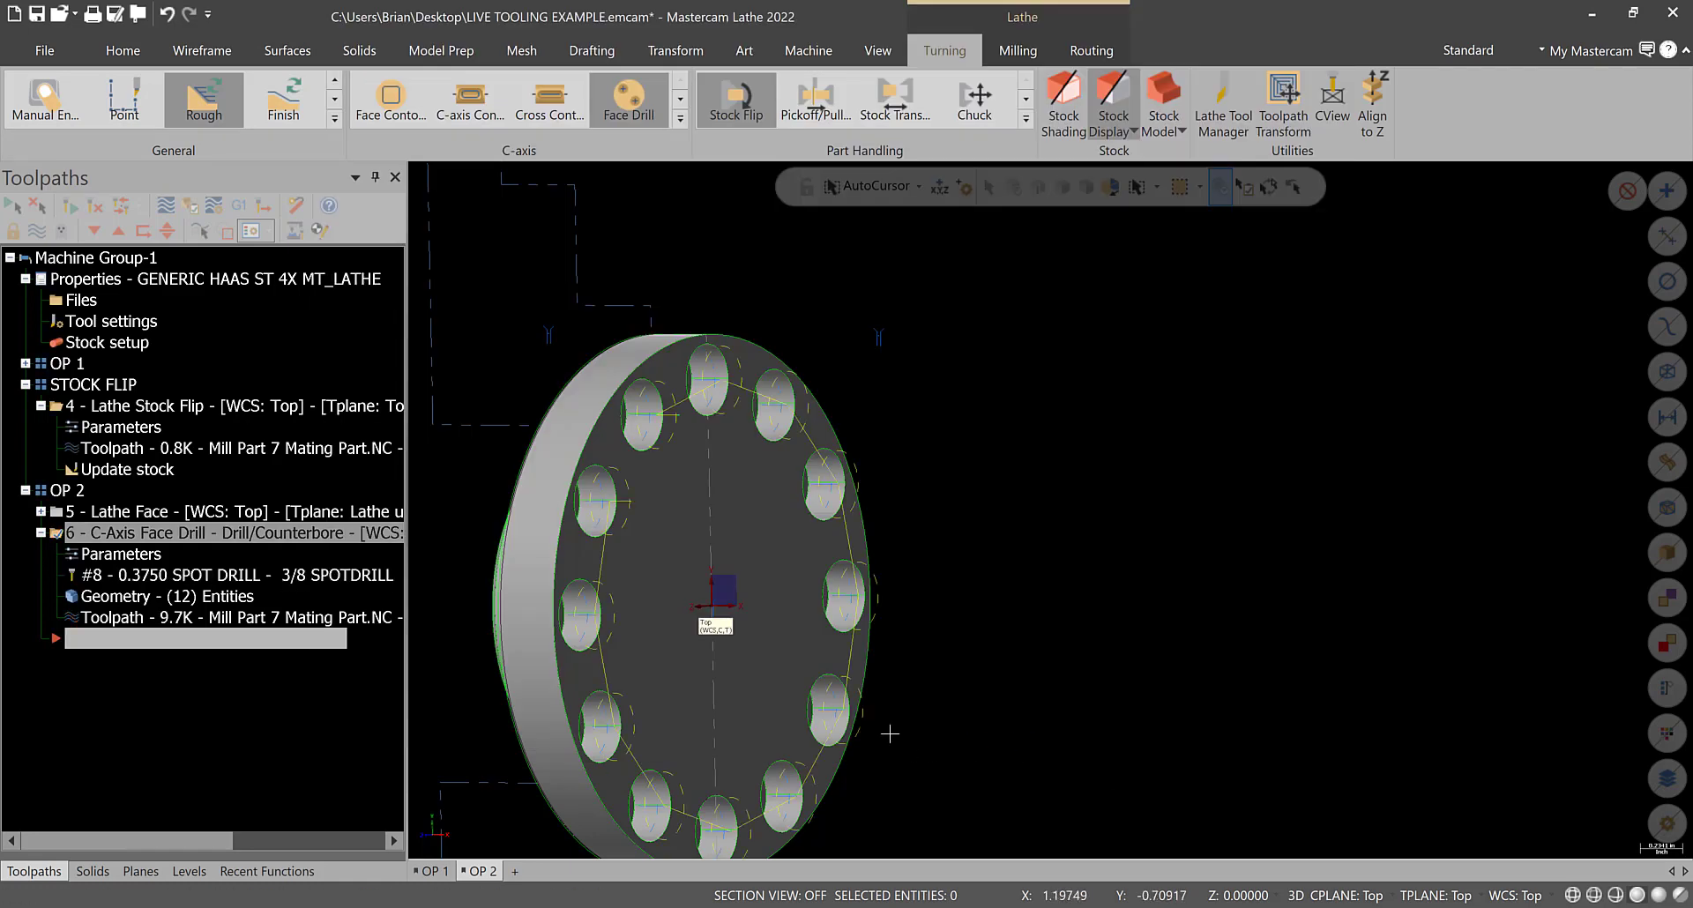
# - Backplot the C-axis Face Drill toolpath to check the spot drill's path around the flange holes
pyautogui.moveTo(650, 616); pyautogui.dragTo(776, 621, button='middle')
pyautogui.click(168, 207)
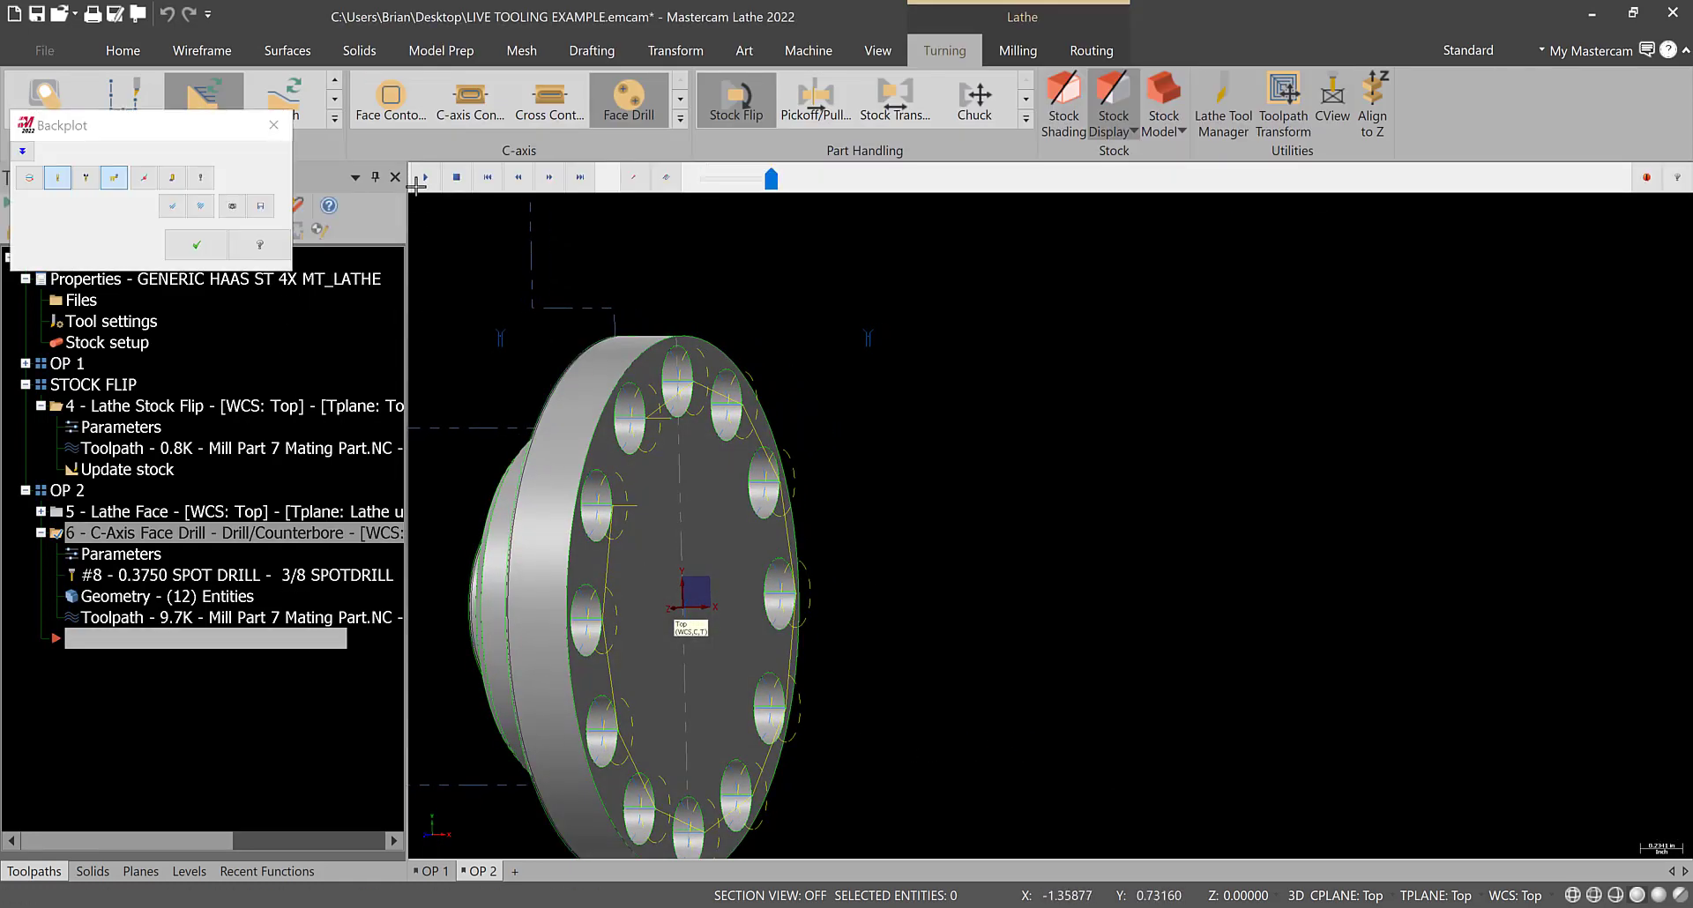
pyautogui.click(425, 179)
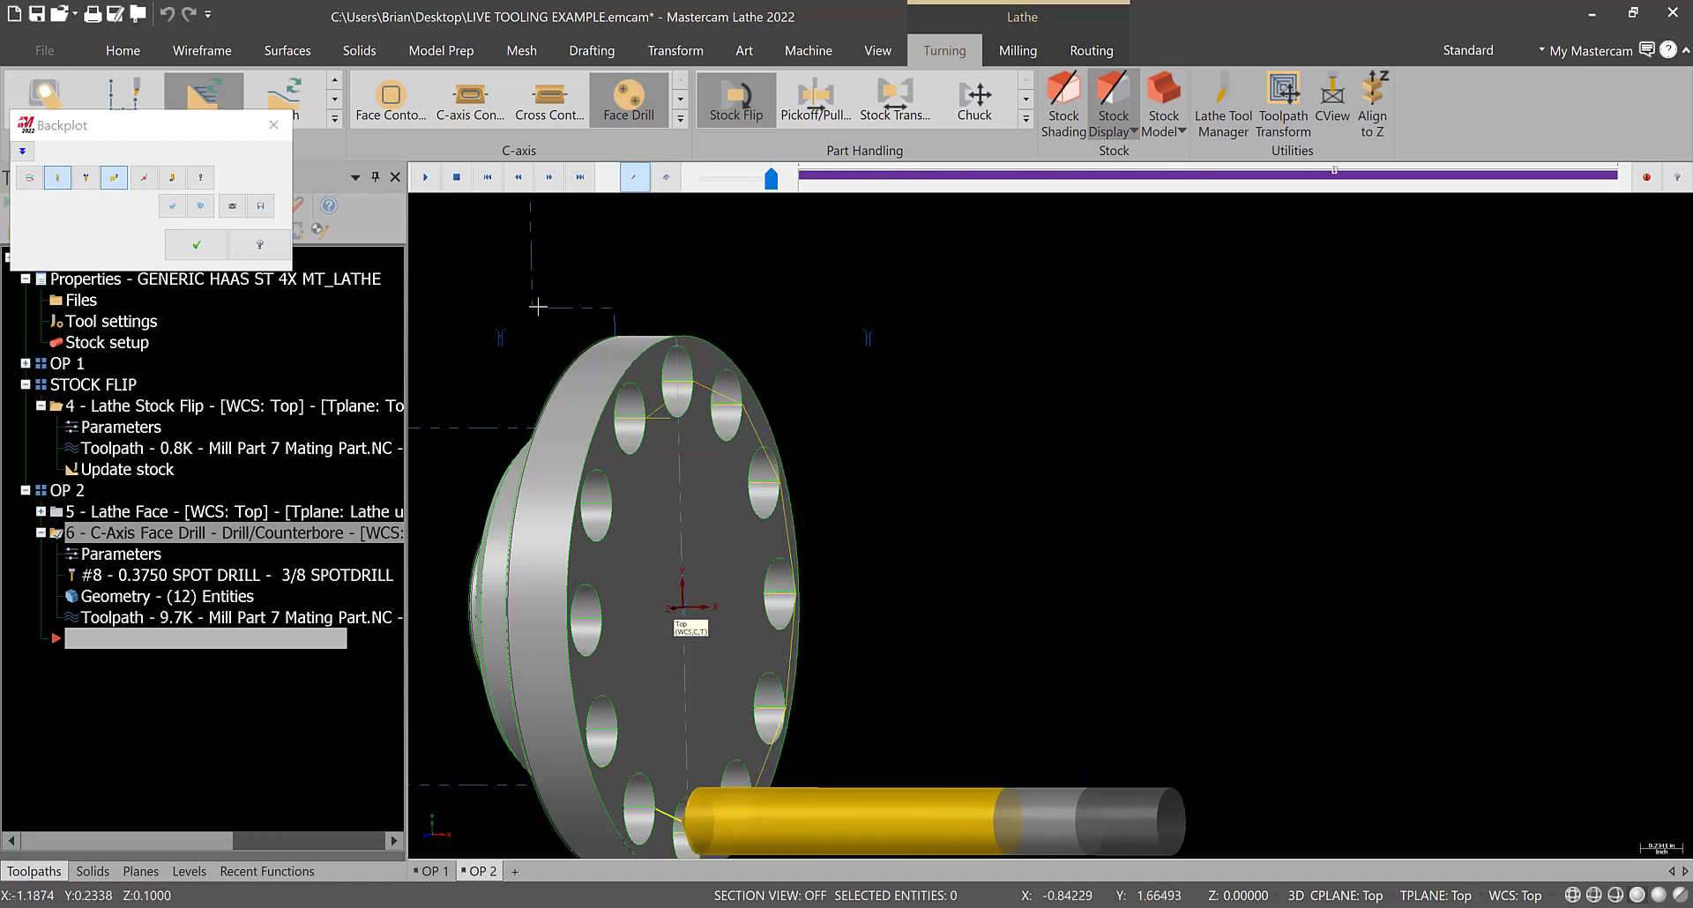
pyautogui.click(273, 124)
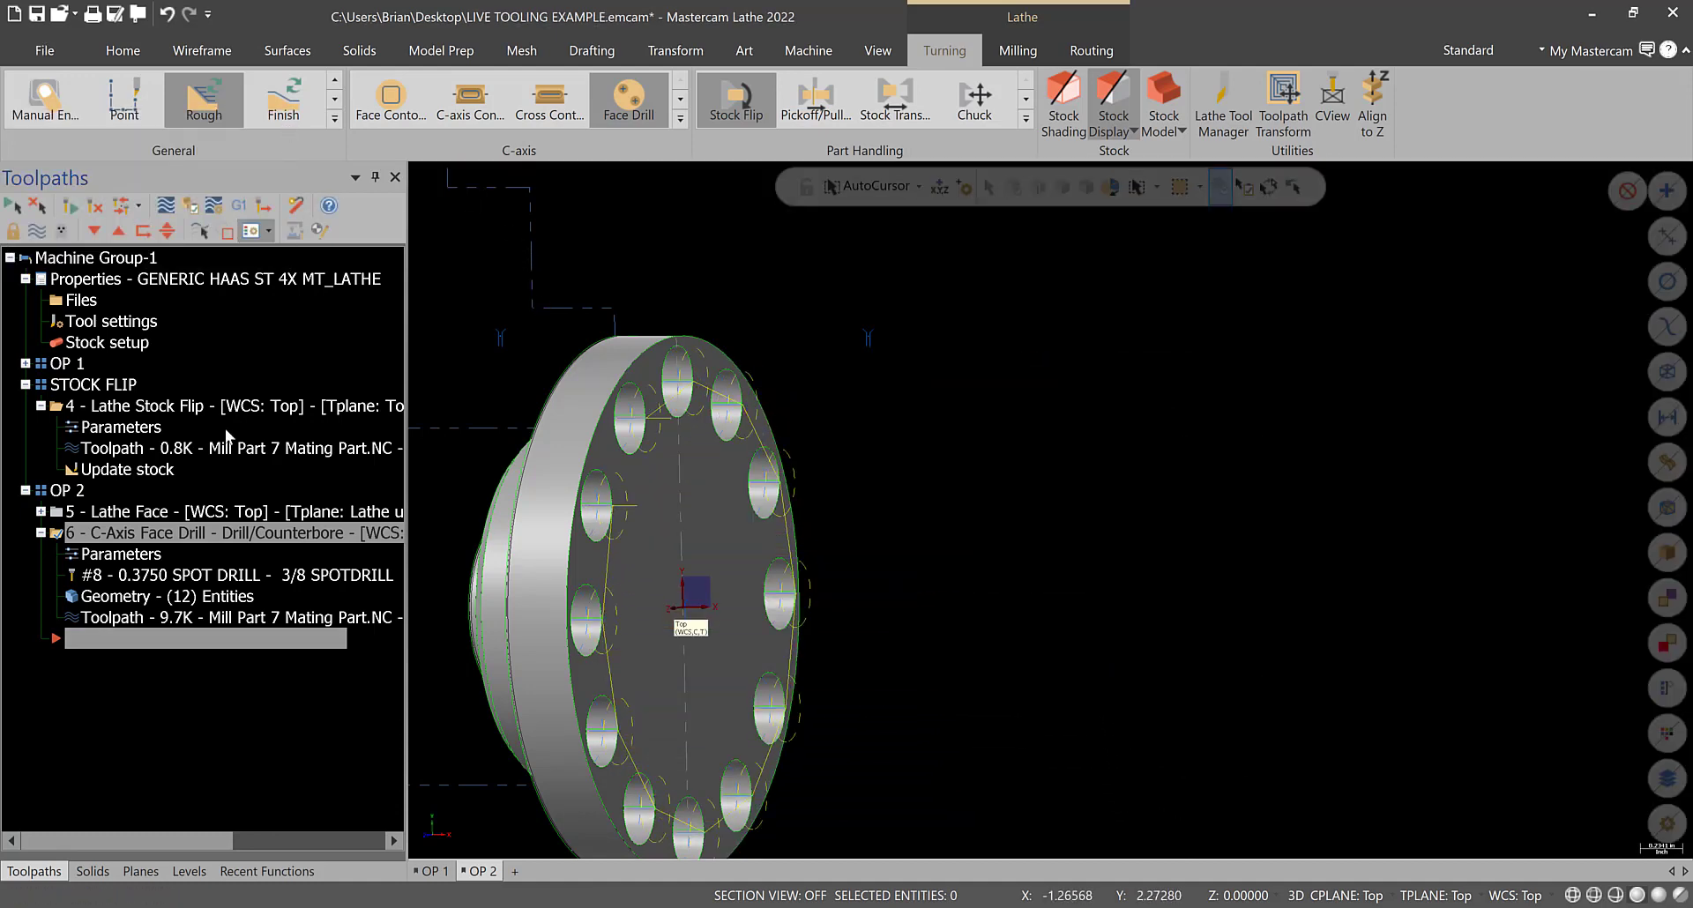
# - Verify the OP 2 operations in the simulator, slowing playback to watch the spot drilling of the flange face
pyautogui.click(195, 197)
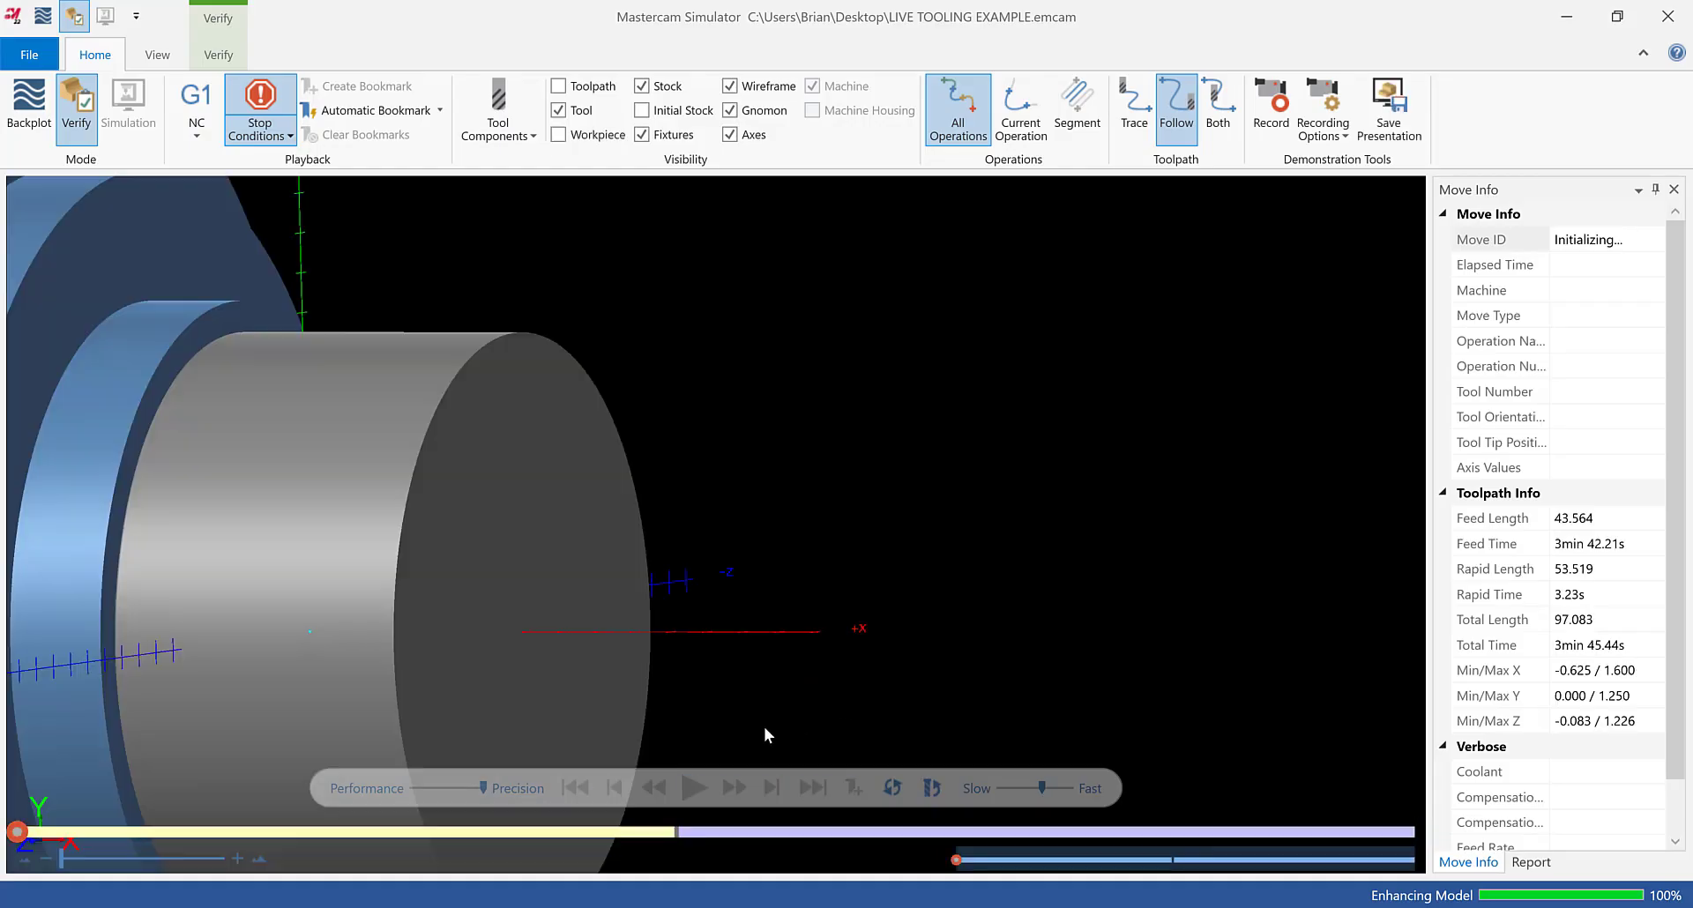
pyautogui.click(694, 787)
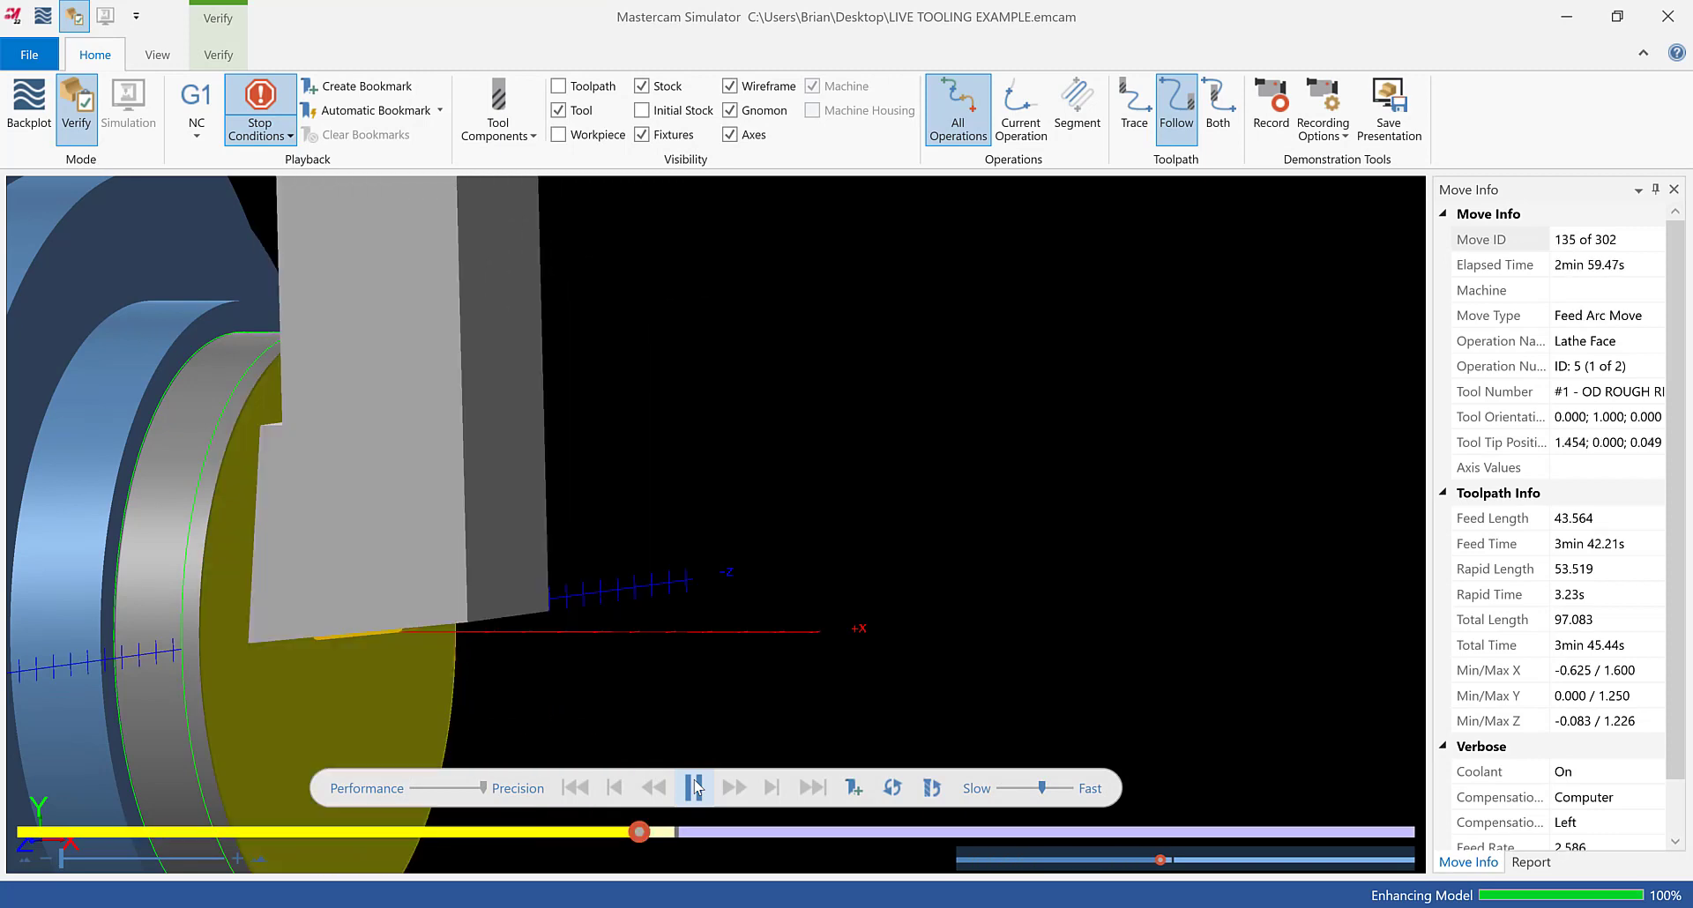
pyautogui.moveTo(1041, 787); pyautogui.dragTo(1003, 793)
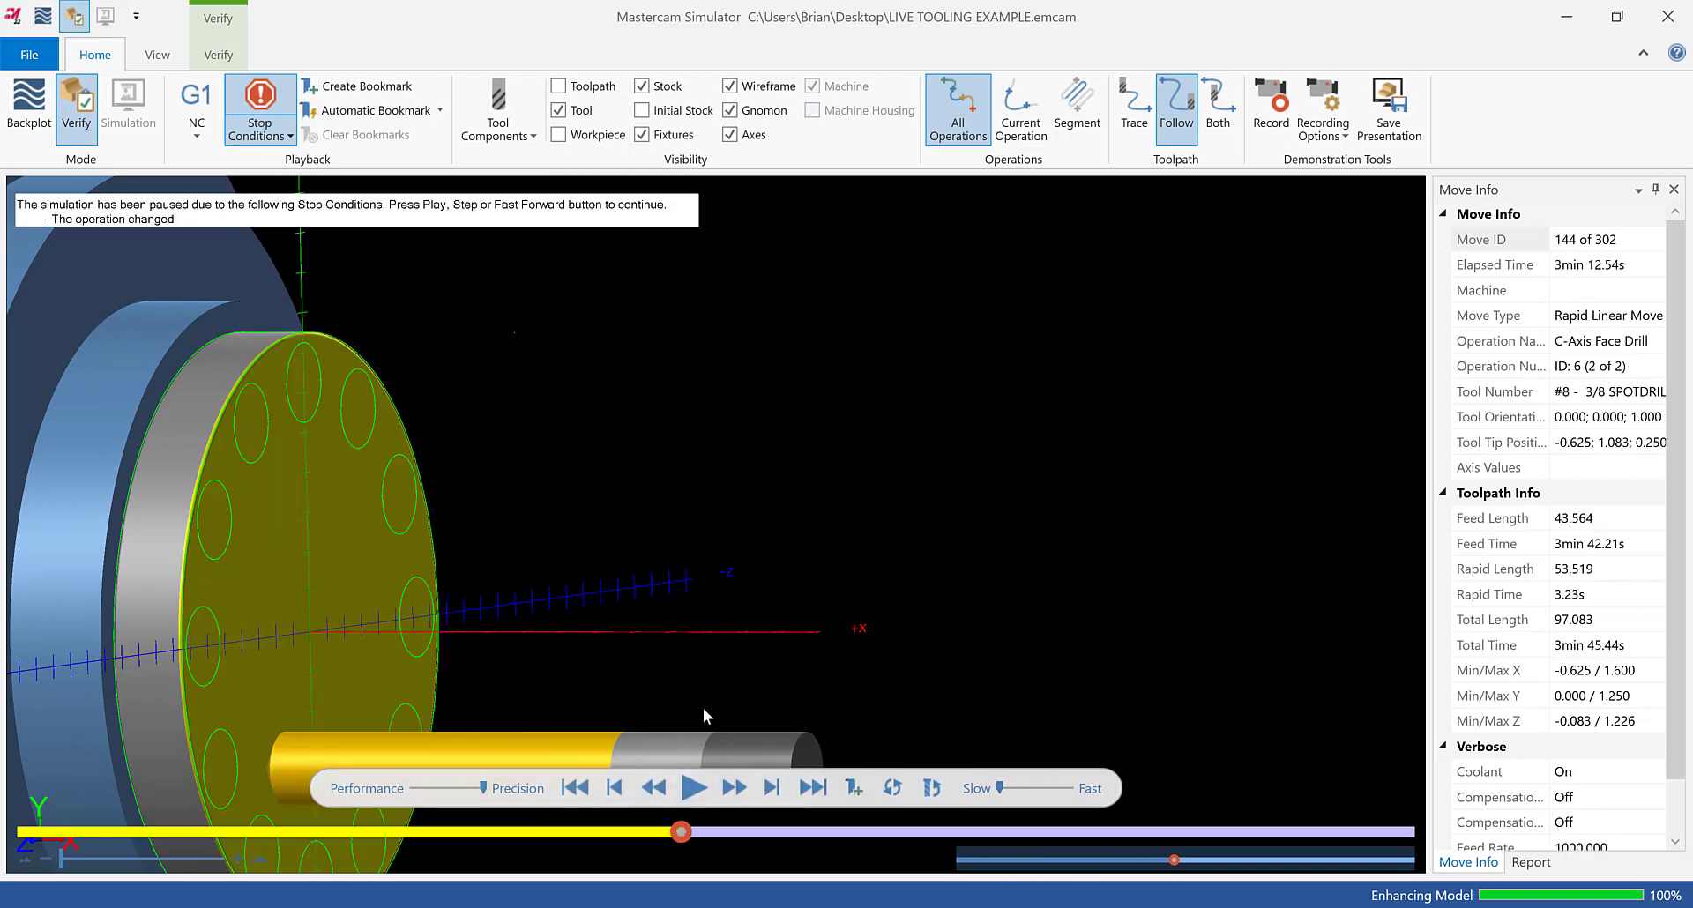
pyautogui.scroll(-3, 703, 707)
pyautogui.scroll(1, 521, 732)
pyautogui.click(687, 789)
pyautogui.click(691, 789)
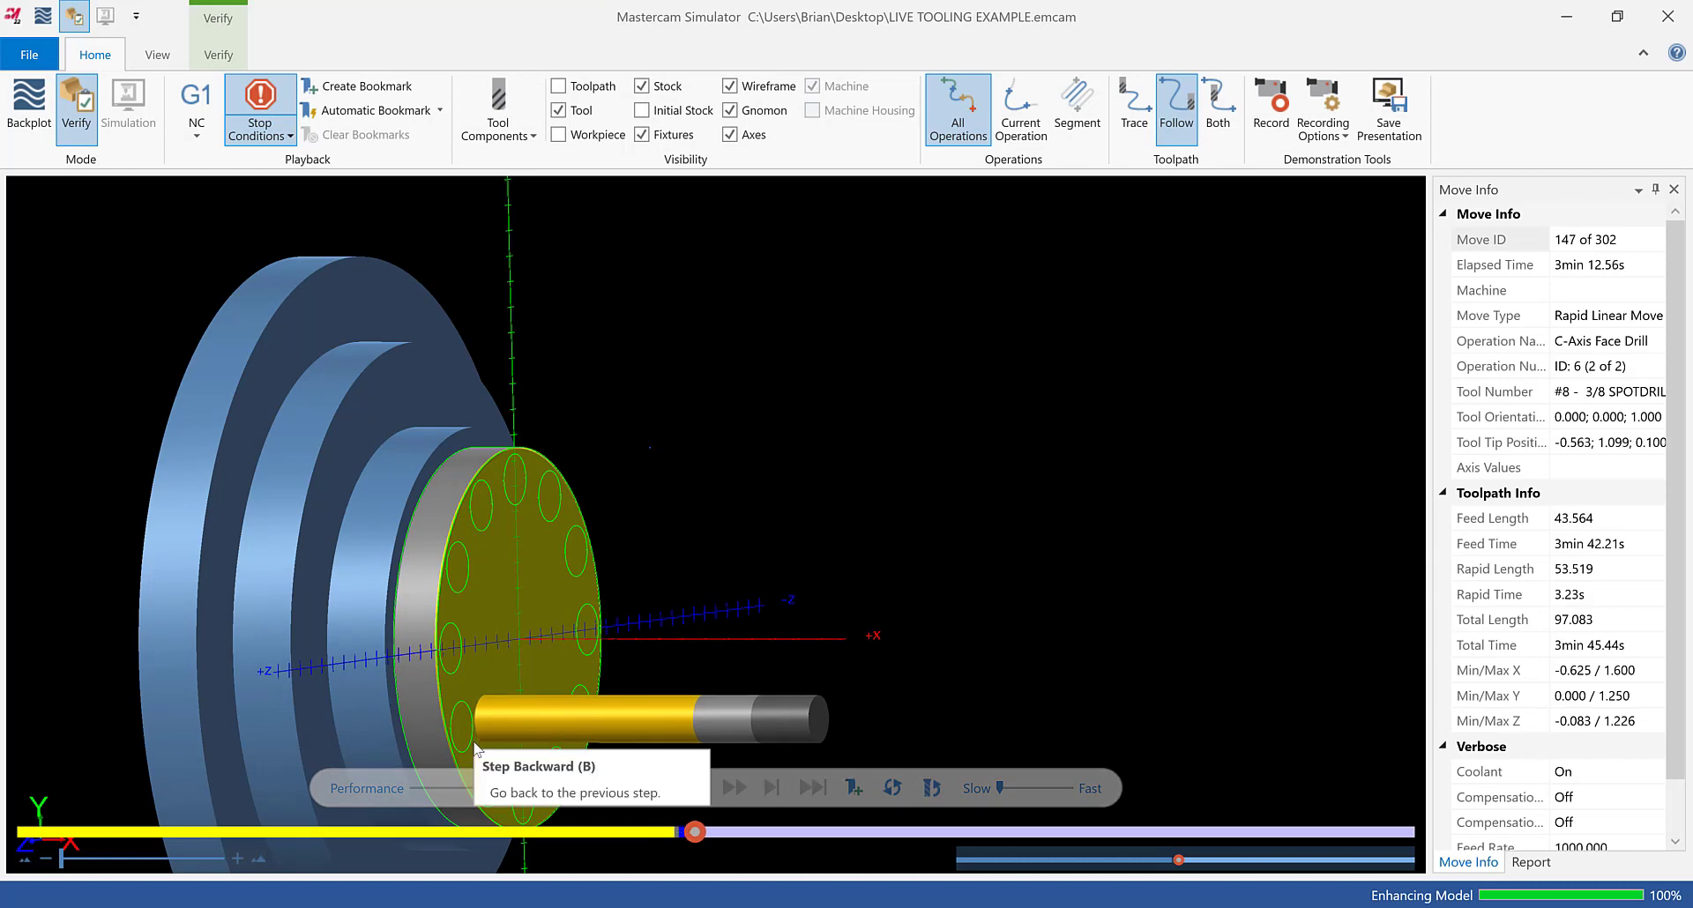
pyautogui.click(1008, 788)
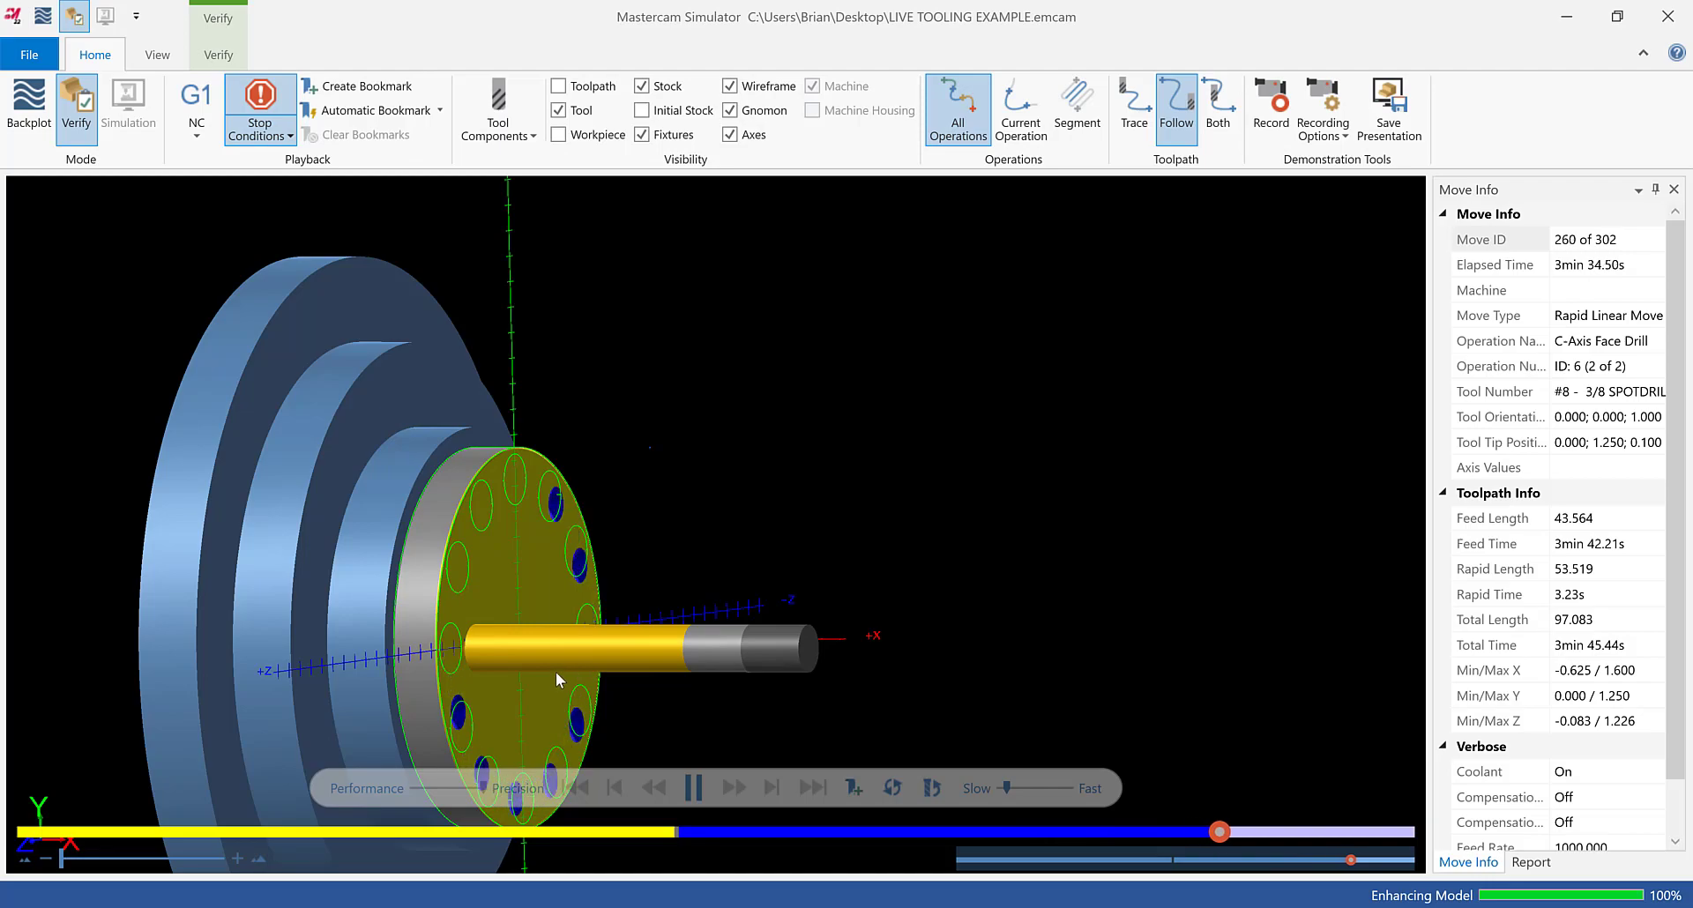
pyautogui.click(1641, 22)
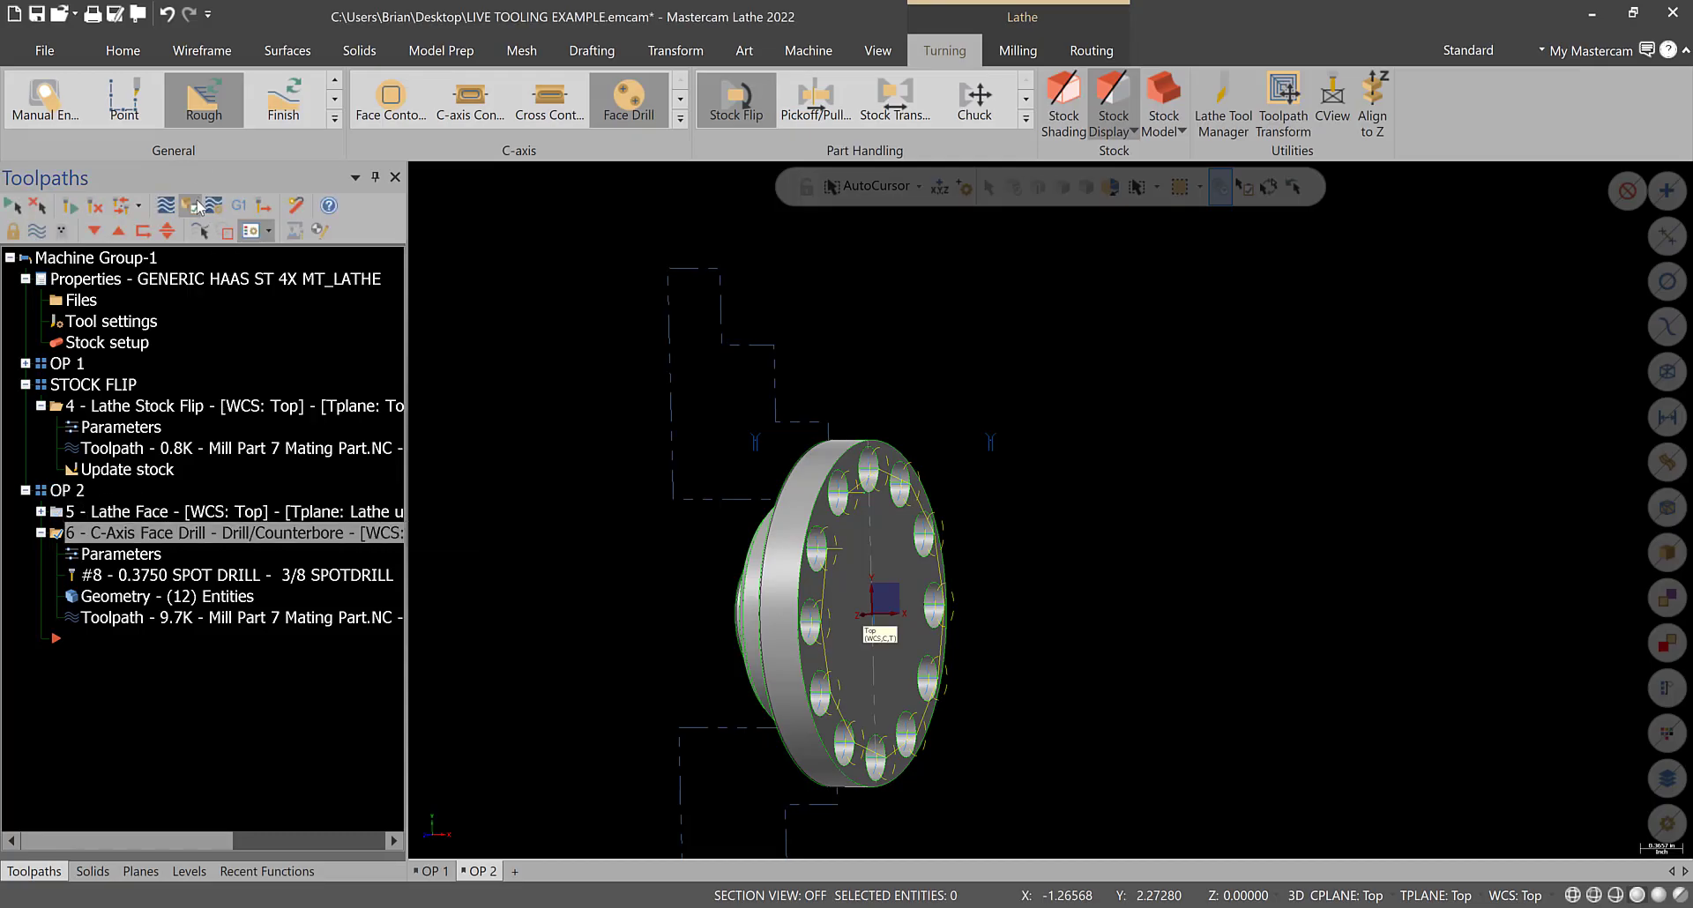
# - Post only the C-axis Face Drill operation and save it as Mill Part 7 Mating Part.NC, replacing the existing file
pyautogui.click(239, 205)
pyautogui.click(132, 629)
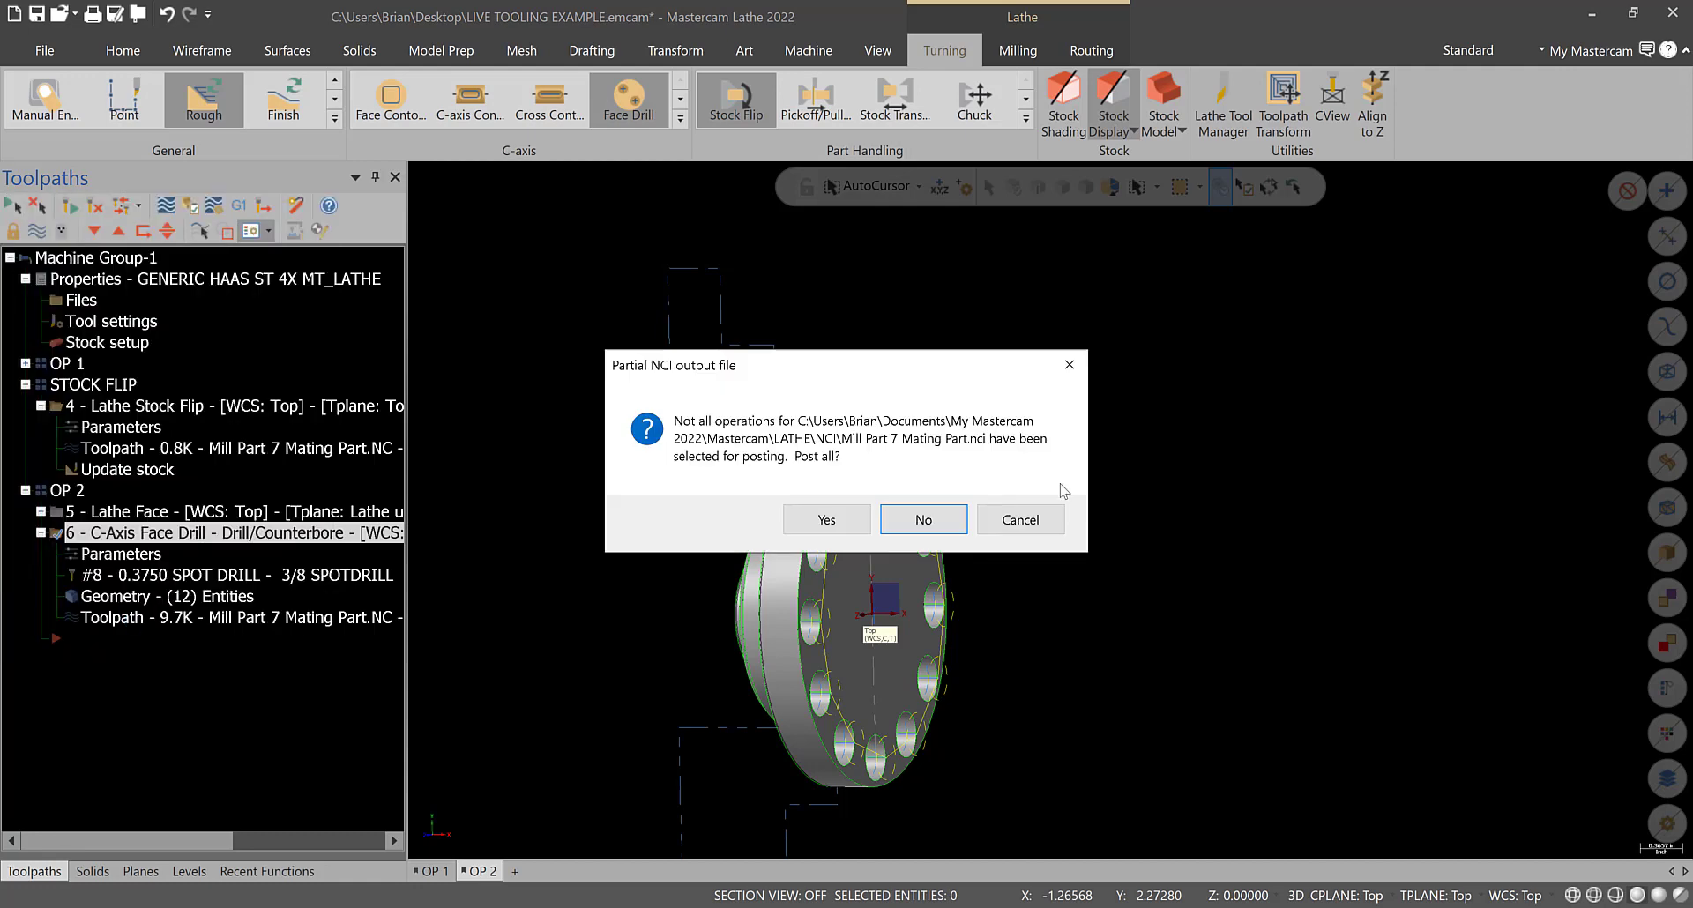
pyautogui.click(931, 526)
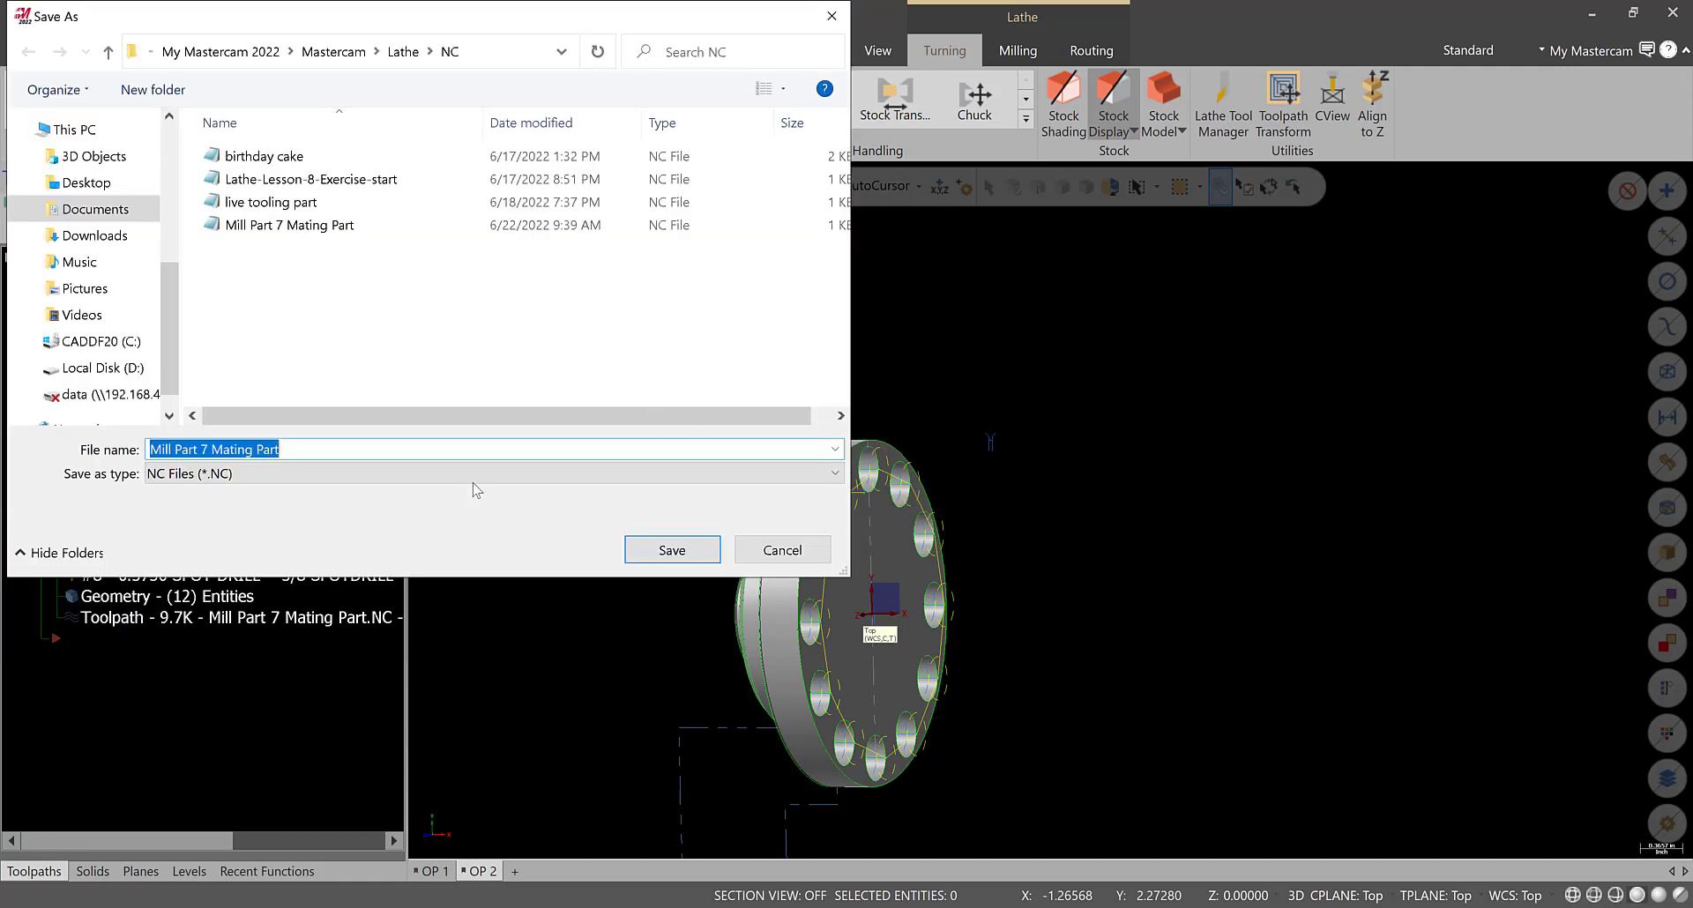
pyautogui.click(672, 549)
pyautogui.click(903, 469)
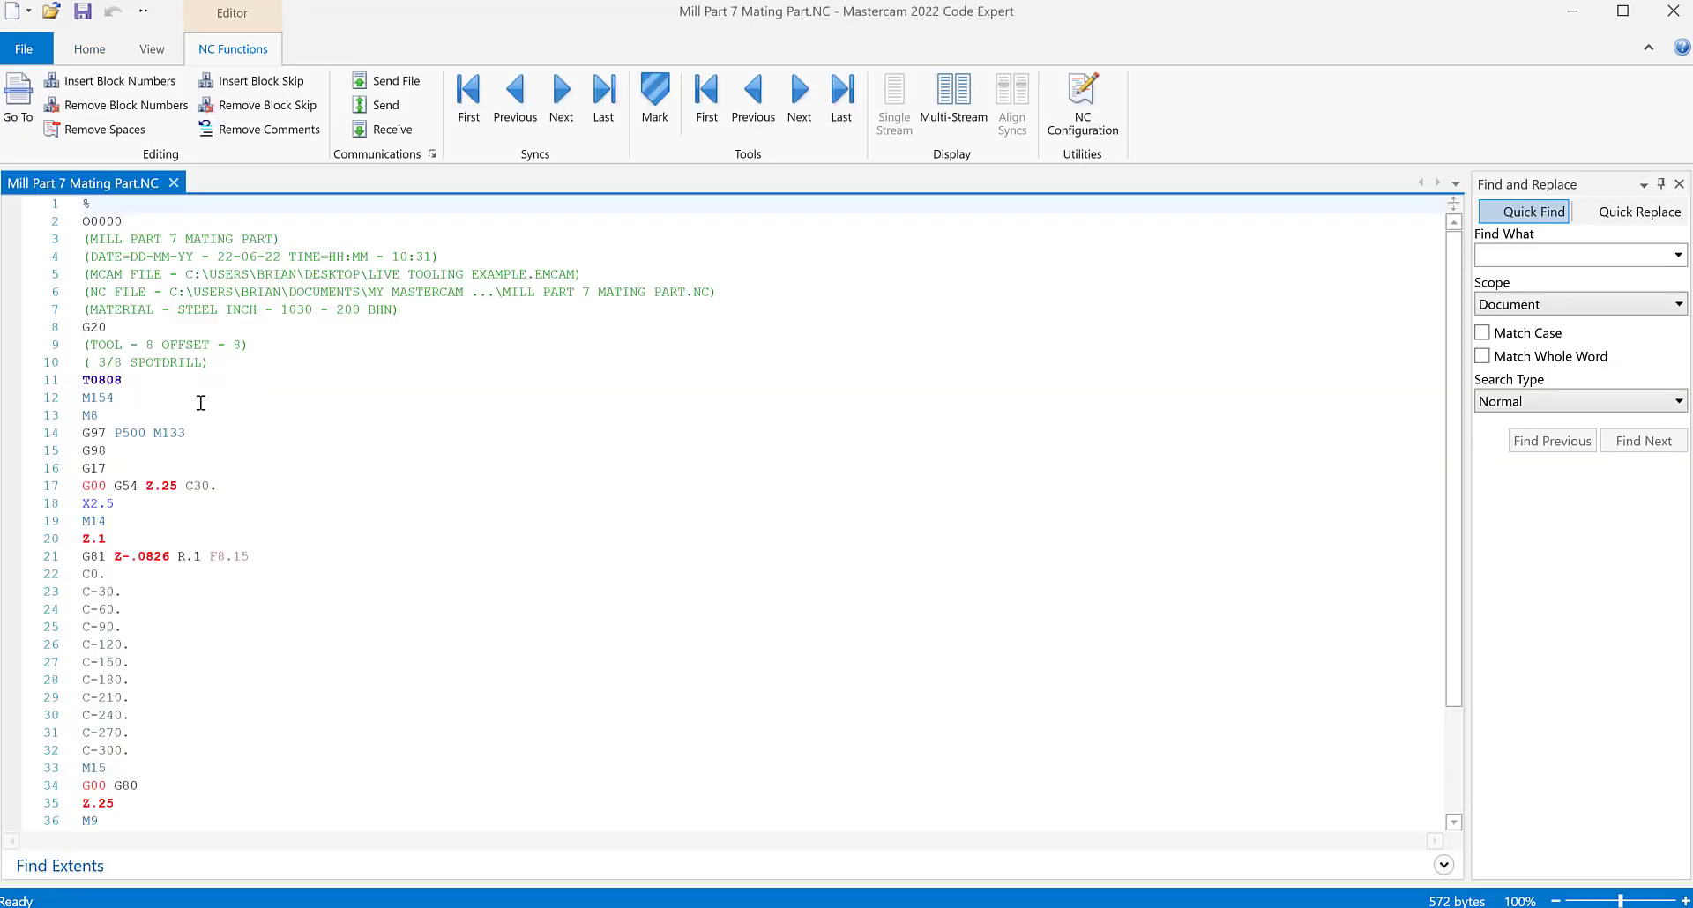
# - Examine the posted C-axis code from the live tool spindle line through the positioning moves to the M14 line
pyautogui.moveTo(244, 434); pyautogui.dragTo(80, 434)
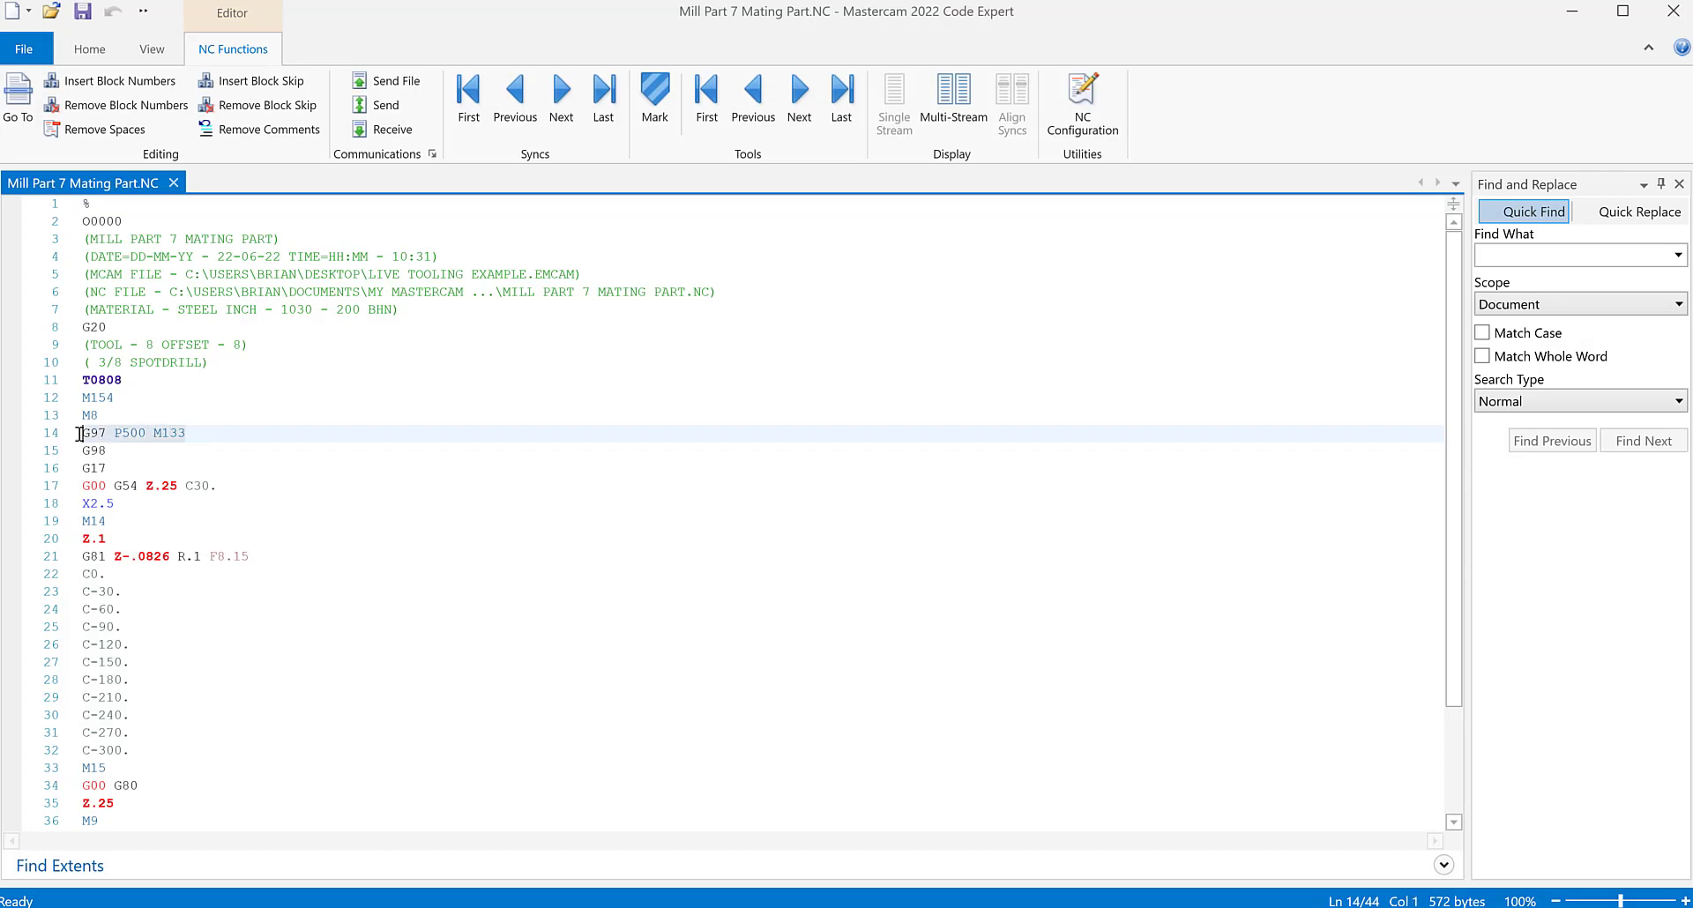
pyautogui.click(156, 433)
pyautogui.moveTo(166, 433); pyautogui.dragTo(184, 433)
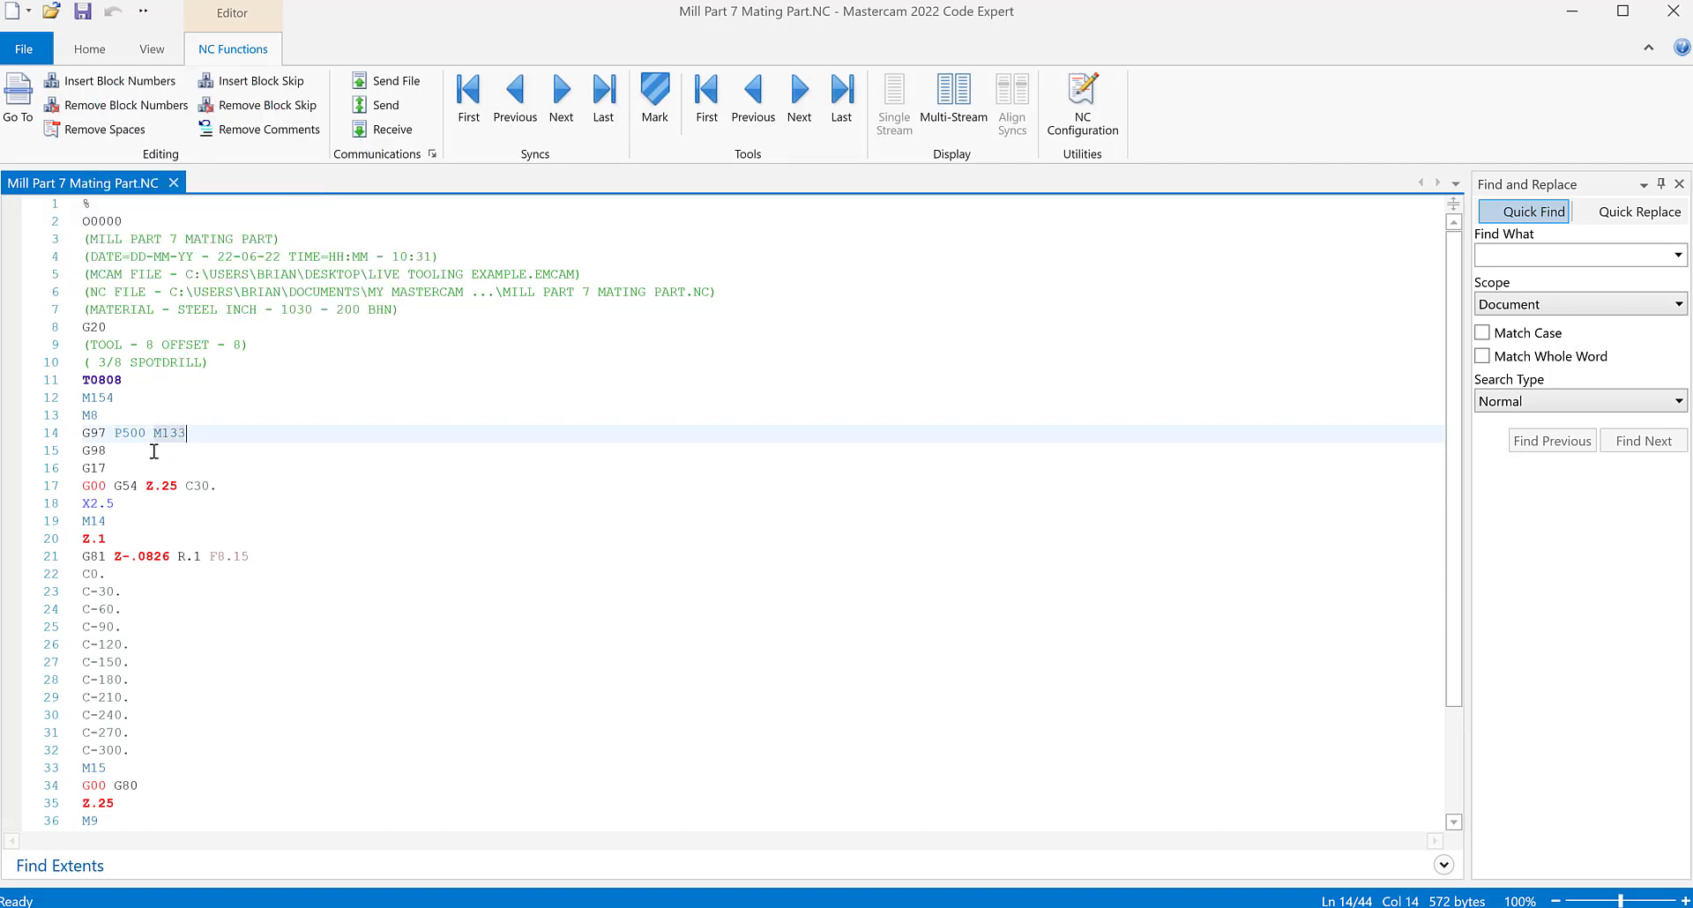
pyautogui.click(185, 485)
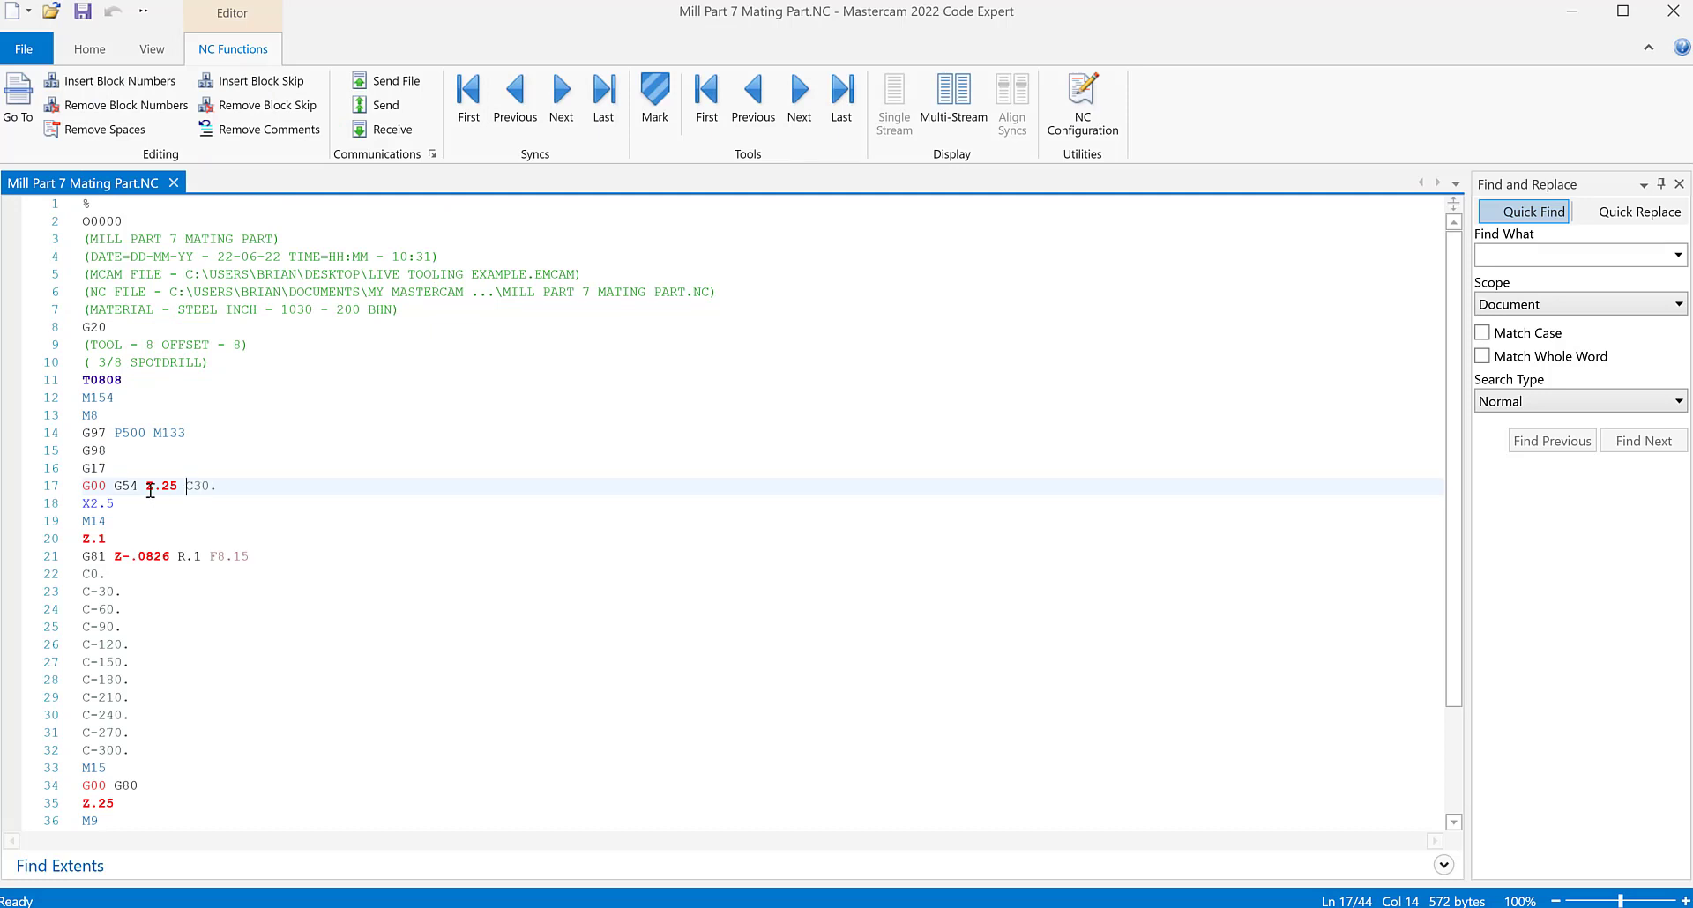
pyautogui.press('Right')
pyautogui.press('Right')
pyautogui.press('Right')
pyautogui.click(129, 504)
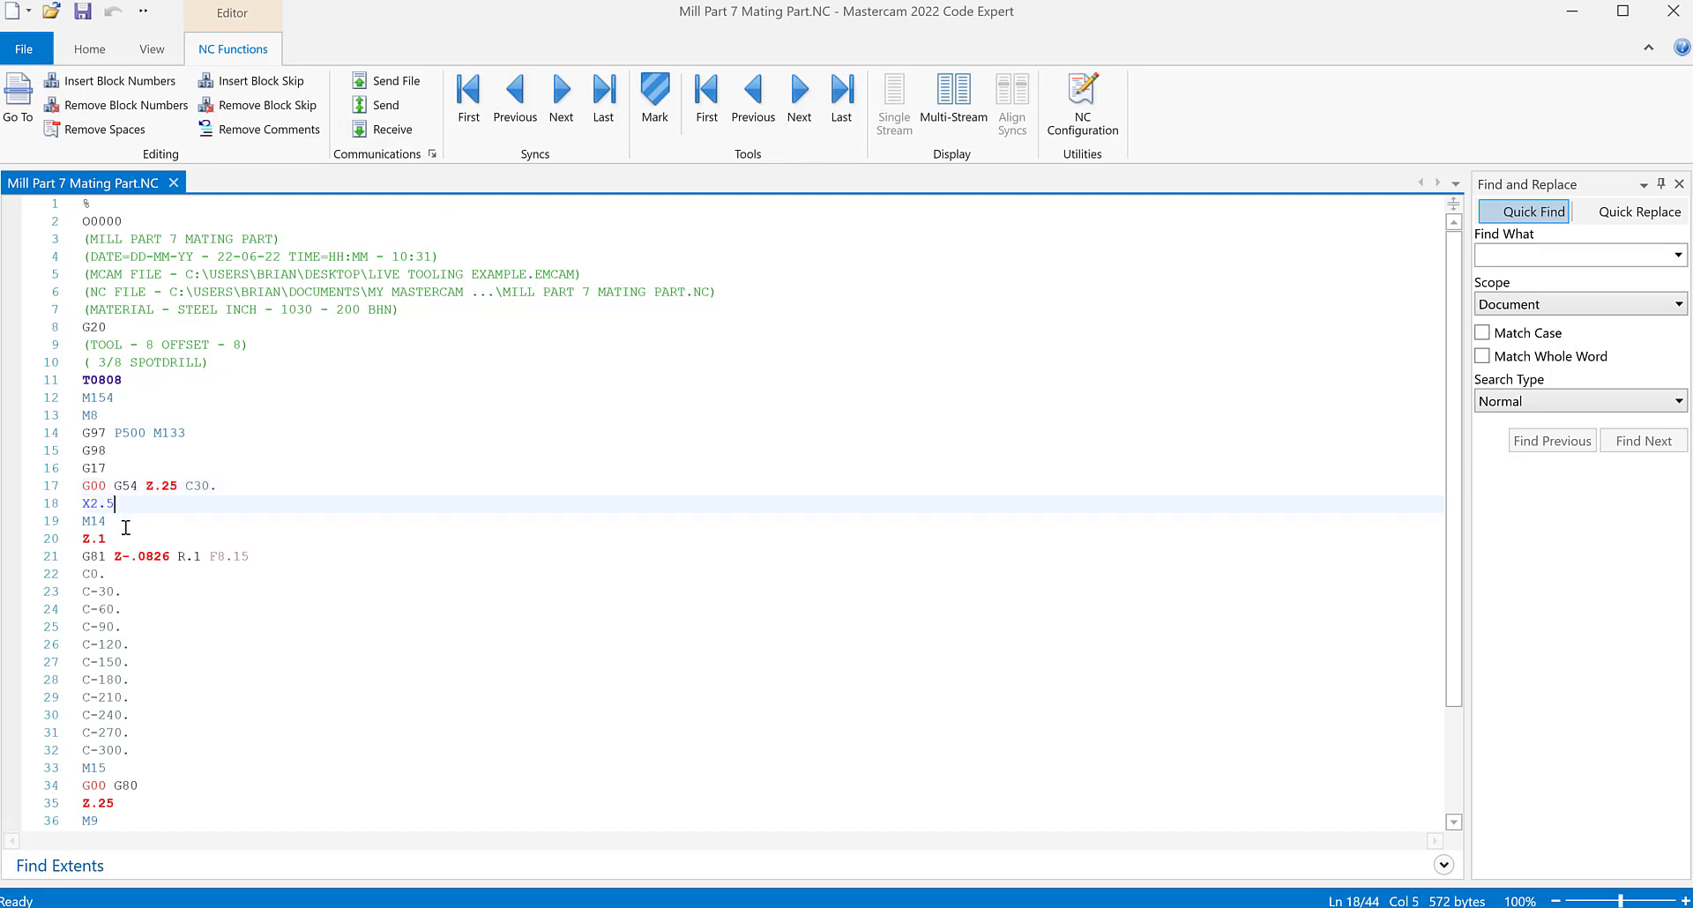
pyautogui.click(124, 520)
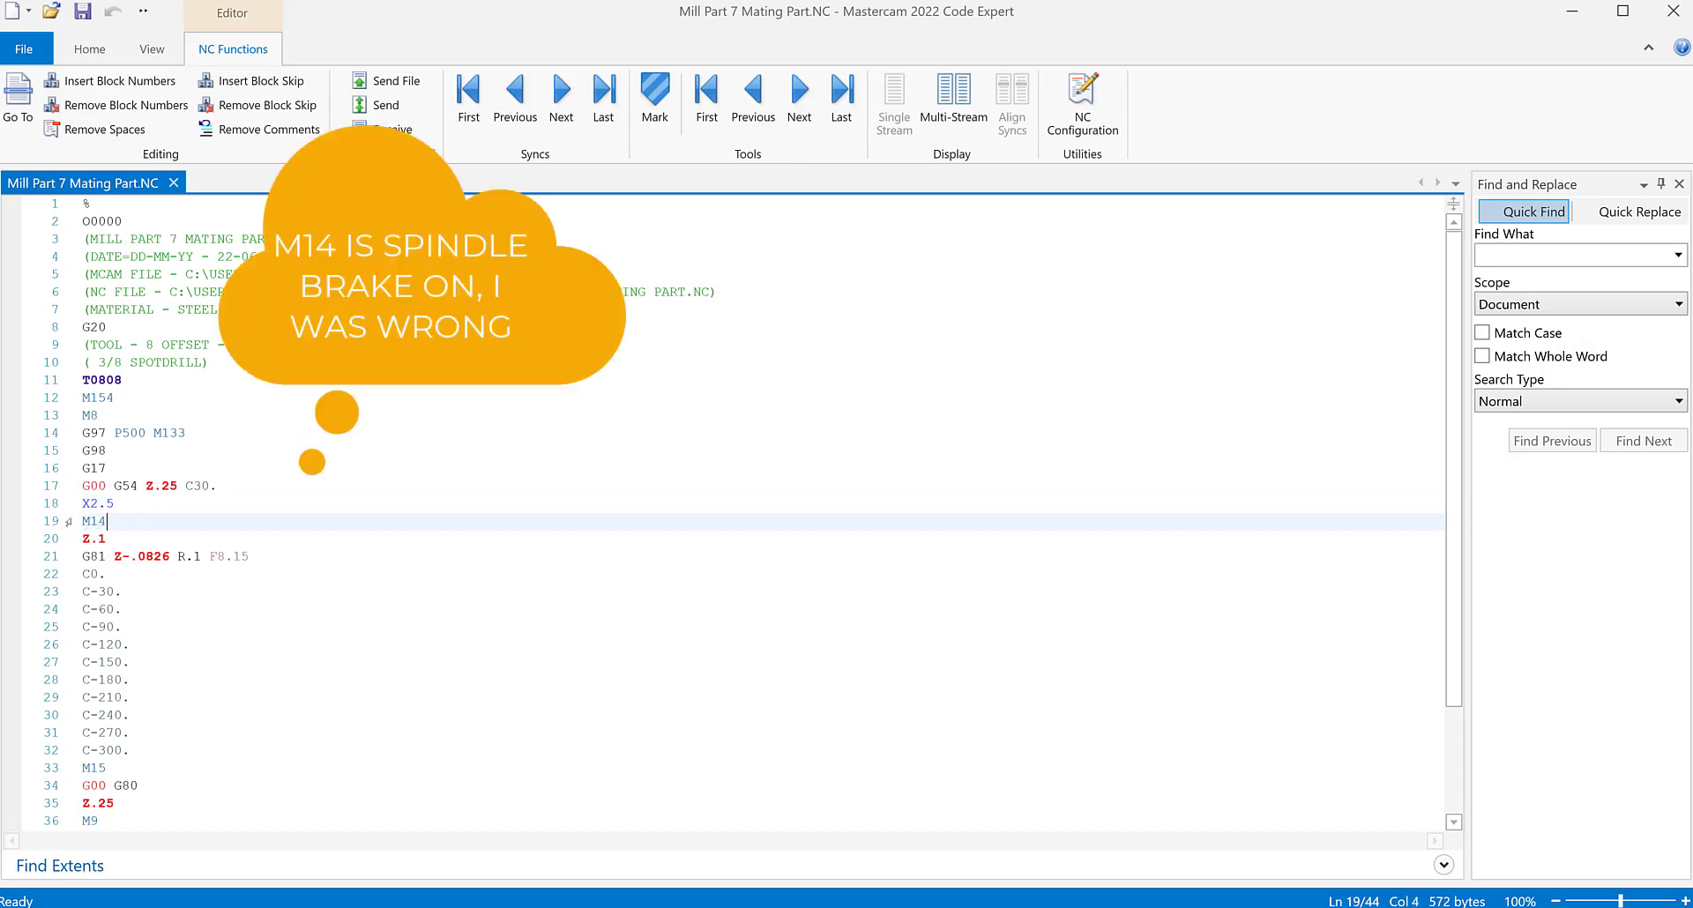
# - Examine the G81 drilling cycle, its C-axis hole positions and the program's end, and close the code editor
pyautogui.click(103, 557)
pyautogui.click(124, 574)
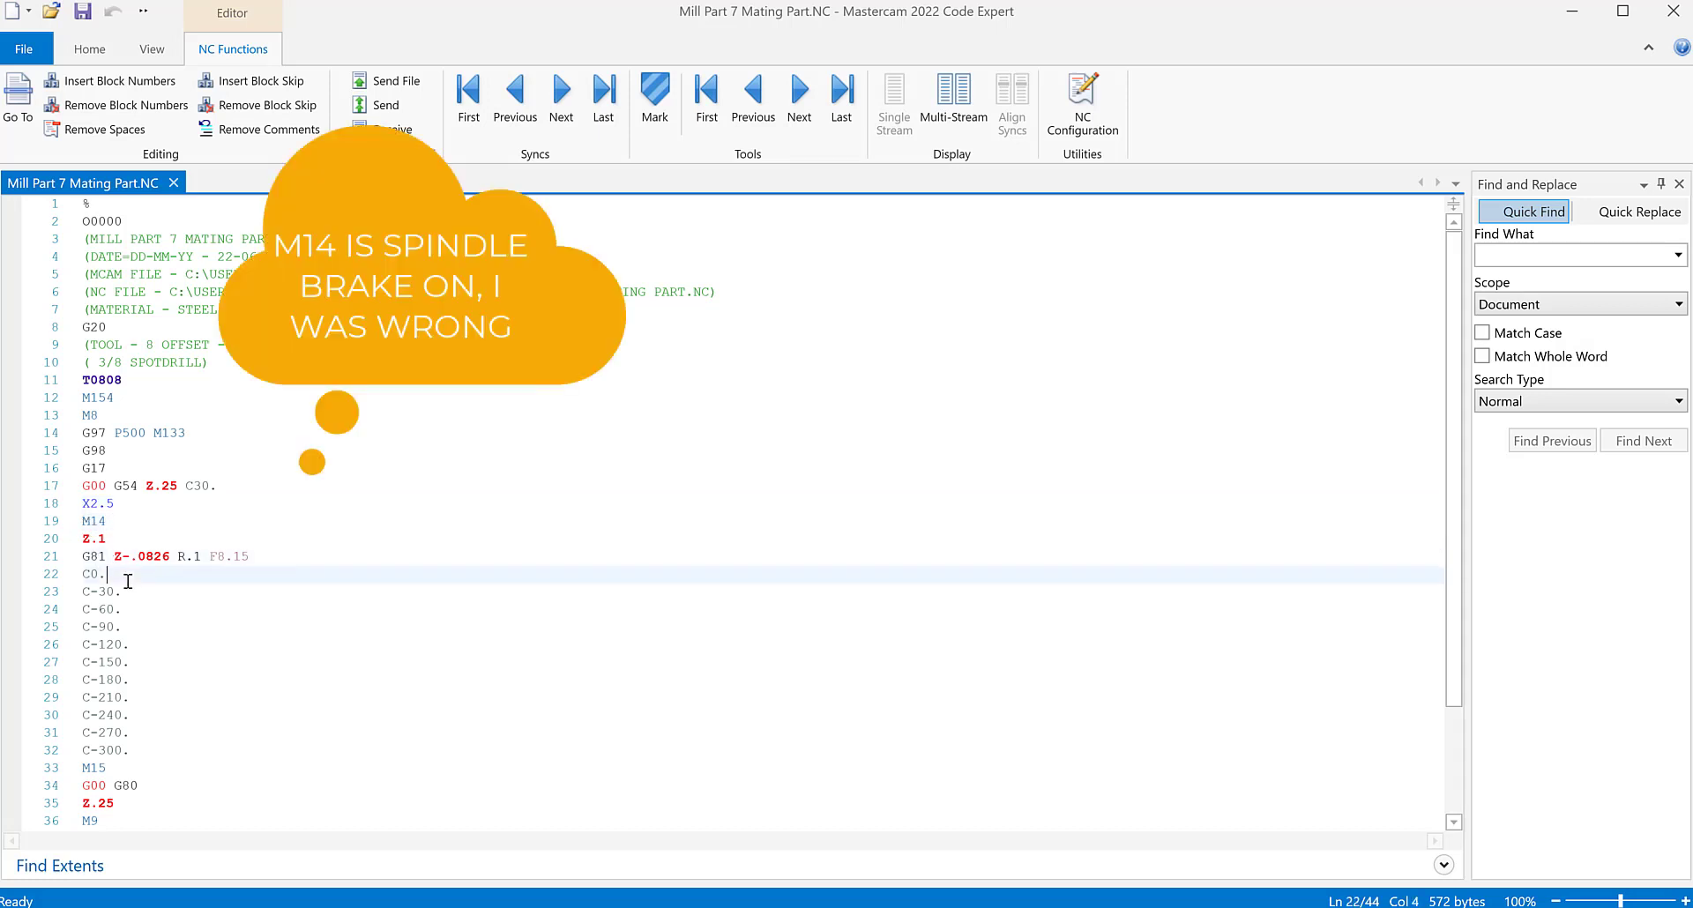
pyautogui.click(124, 591)
pyautogui.click(124, 627)
pyautogui.click(133, 679)
pyautogui.click(149, 749)
pyautogui.scroll(-1, 150, 758)
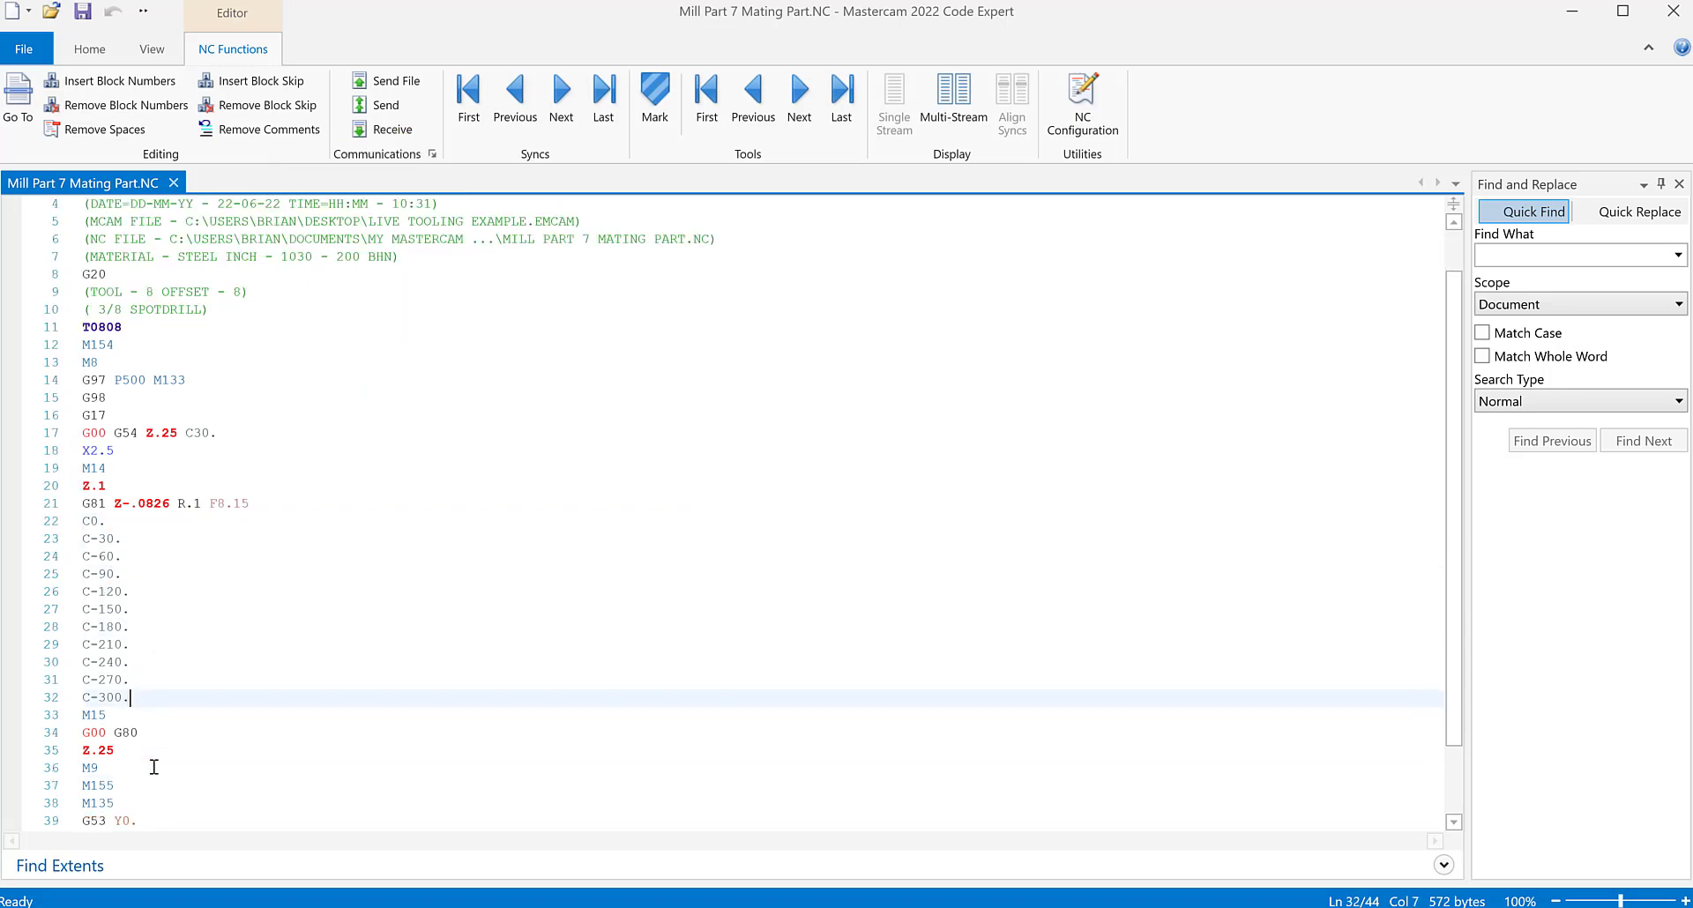
pyautogui.scroll(-1, 137, 723)
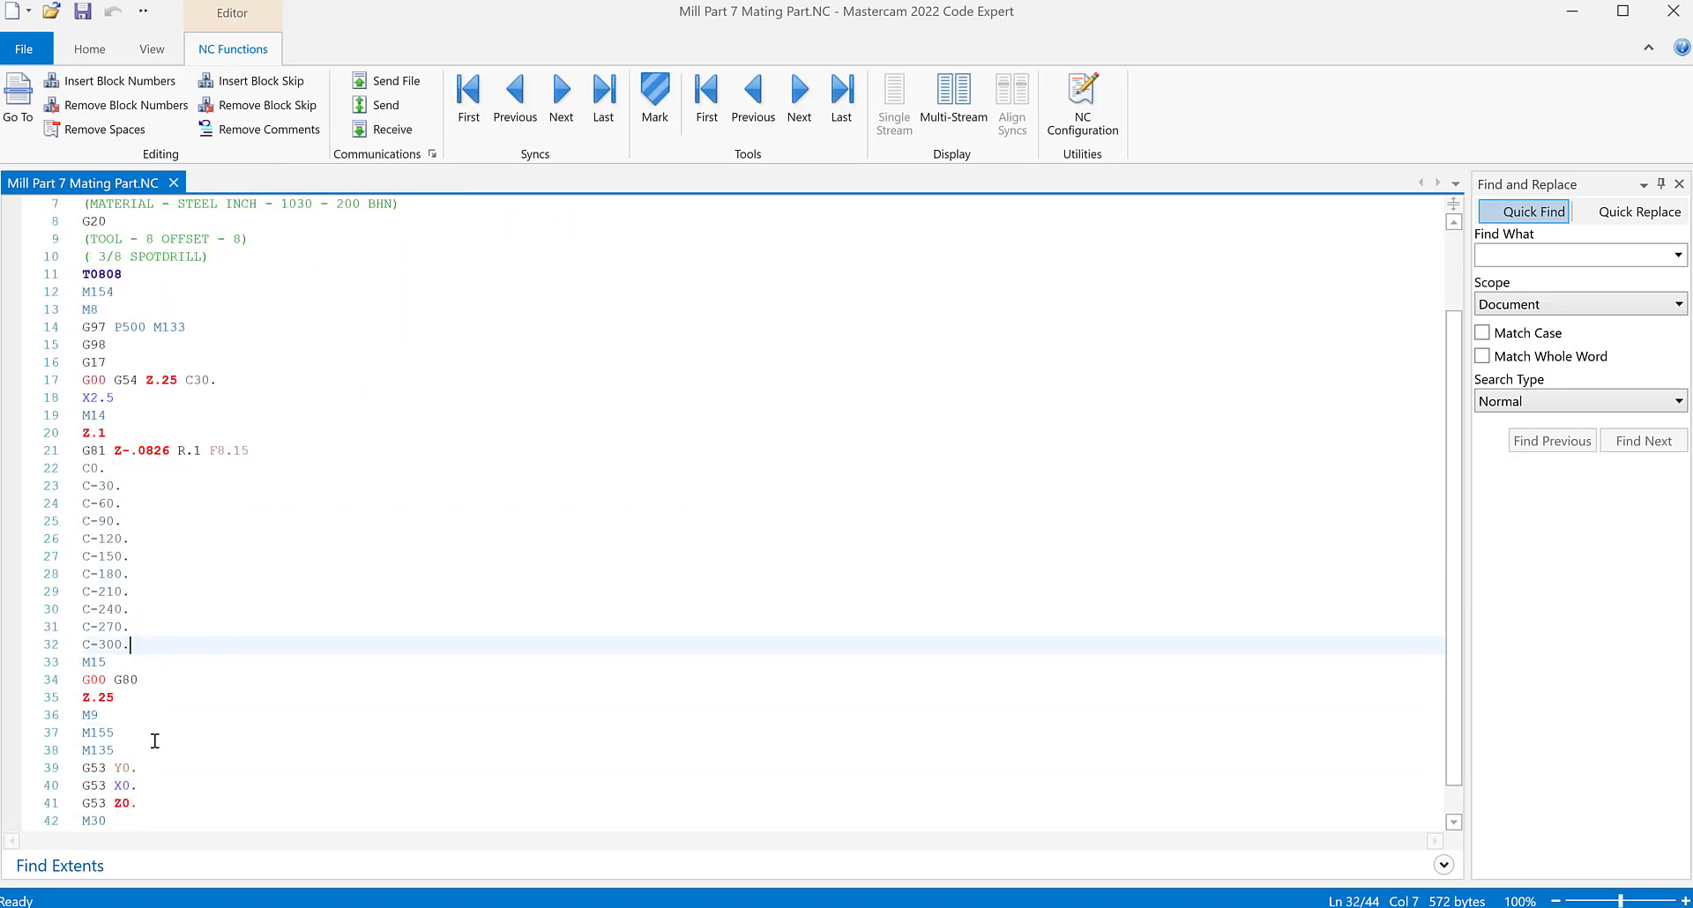
pyautogui.scroll(-1, 153, 747)
pyautogui.scroll(3, 152, 754)
pyautogui.scroll(-1, 151, 750)
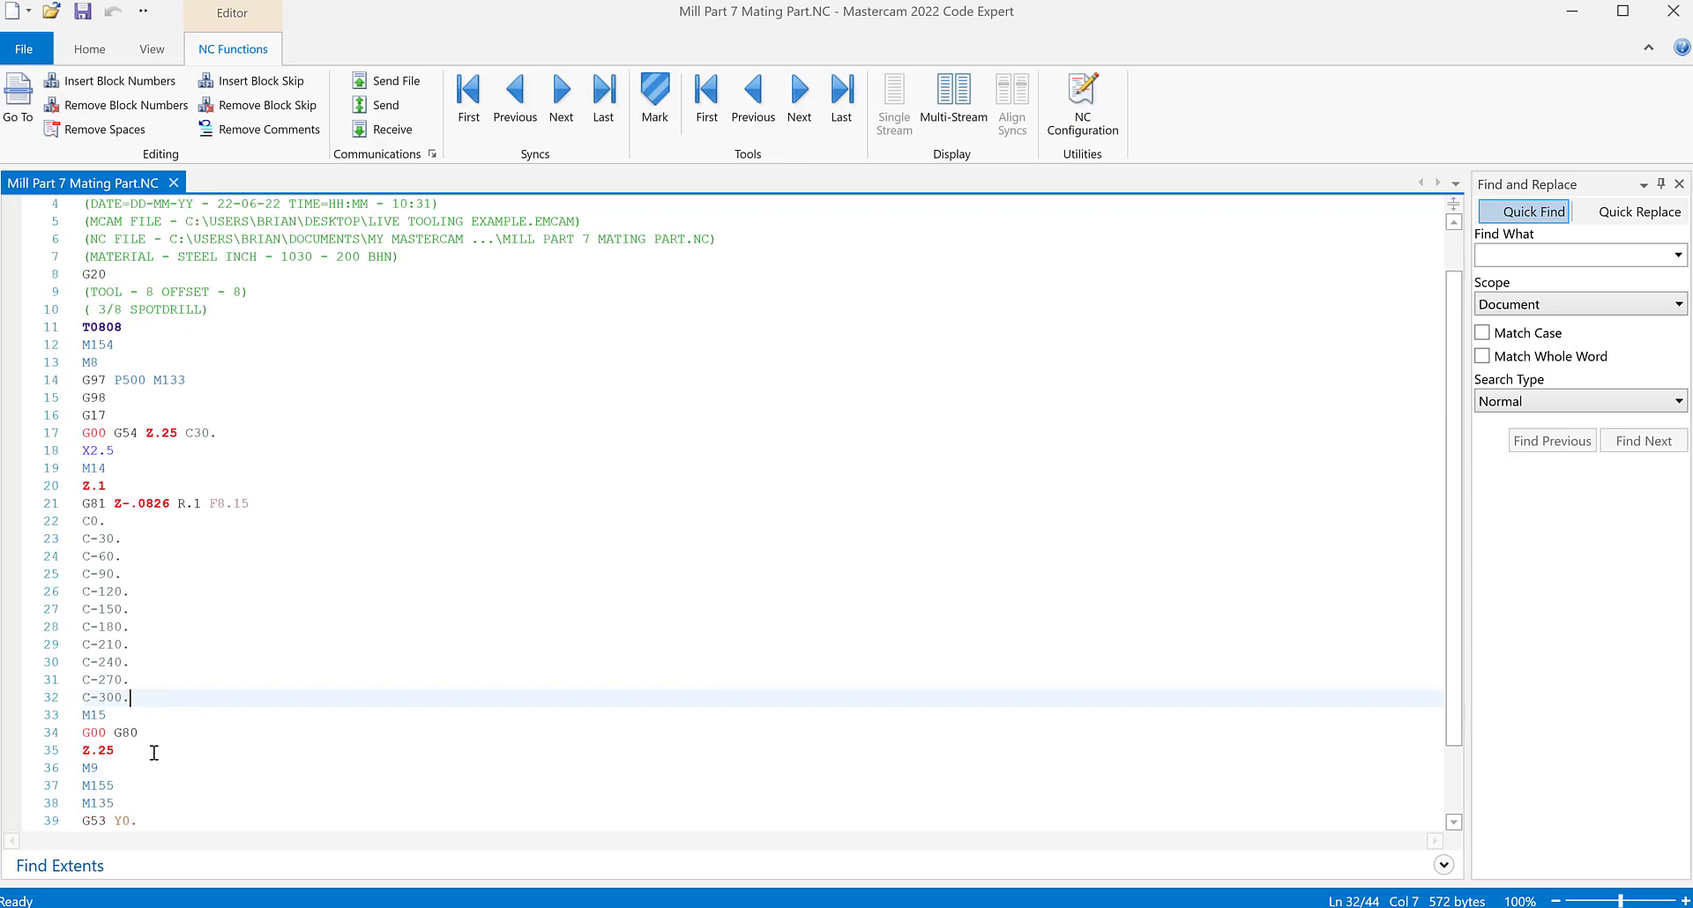
pyautogui.scroll(1, 163, 714)
pyautogui.scroll(-2, 185, 657)
pyautogui.scroll(-1, 203, 632)
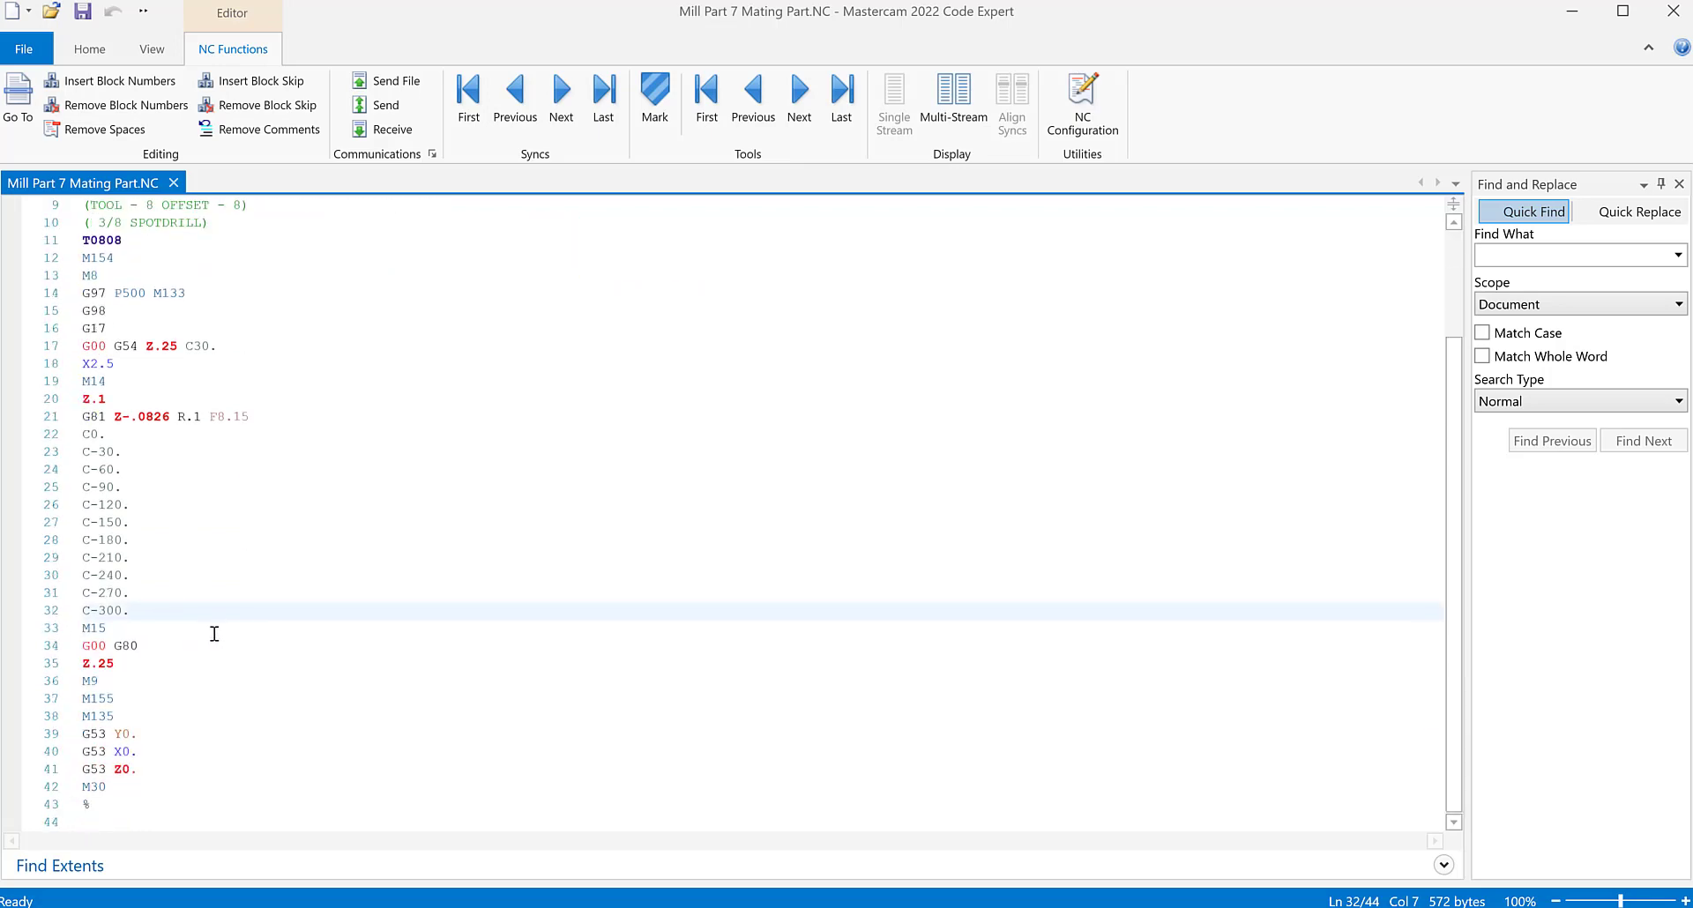
pyautogui.scroll(4, 215, 634)
pyautogui.click(1673, 11)
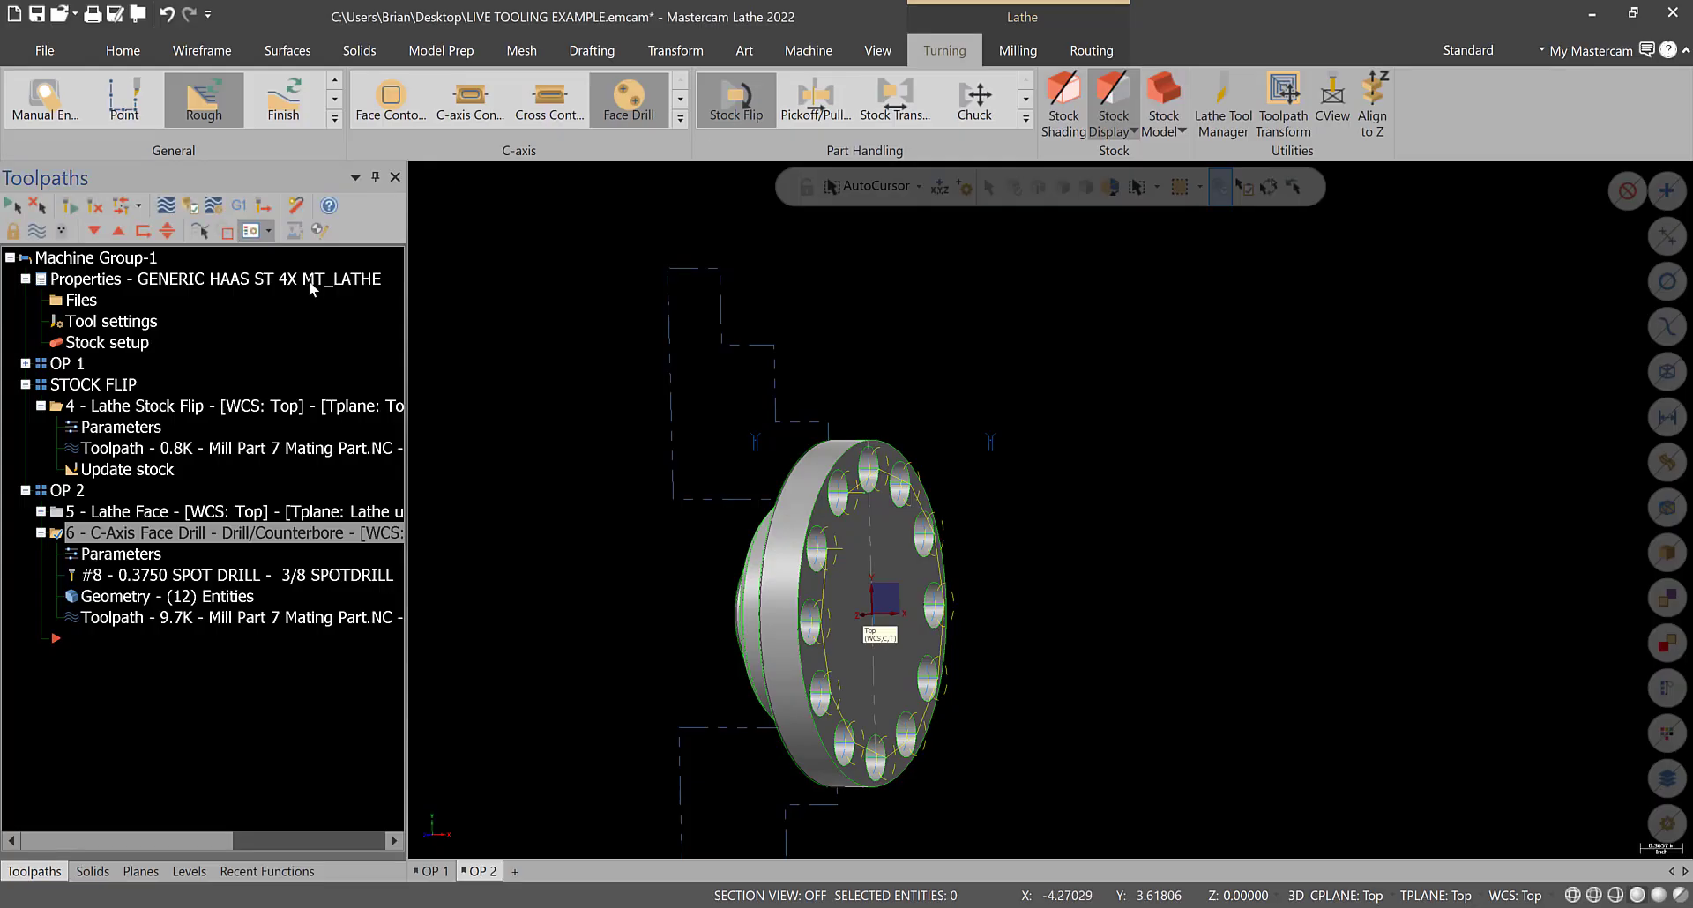
# - Set the C-axis Face Drill's rotation type to Y axis and regenerate the toolpath
pyautogui.doubleClick(126, 556)
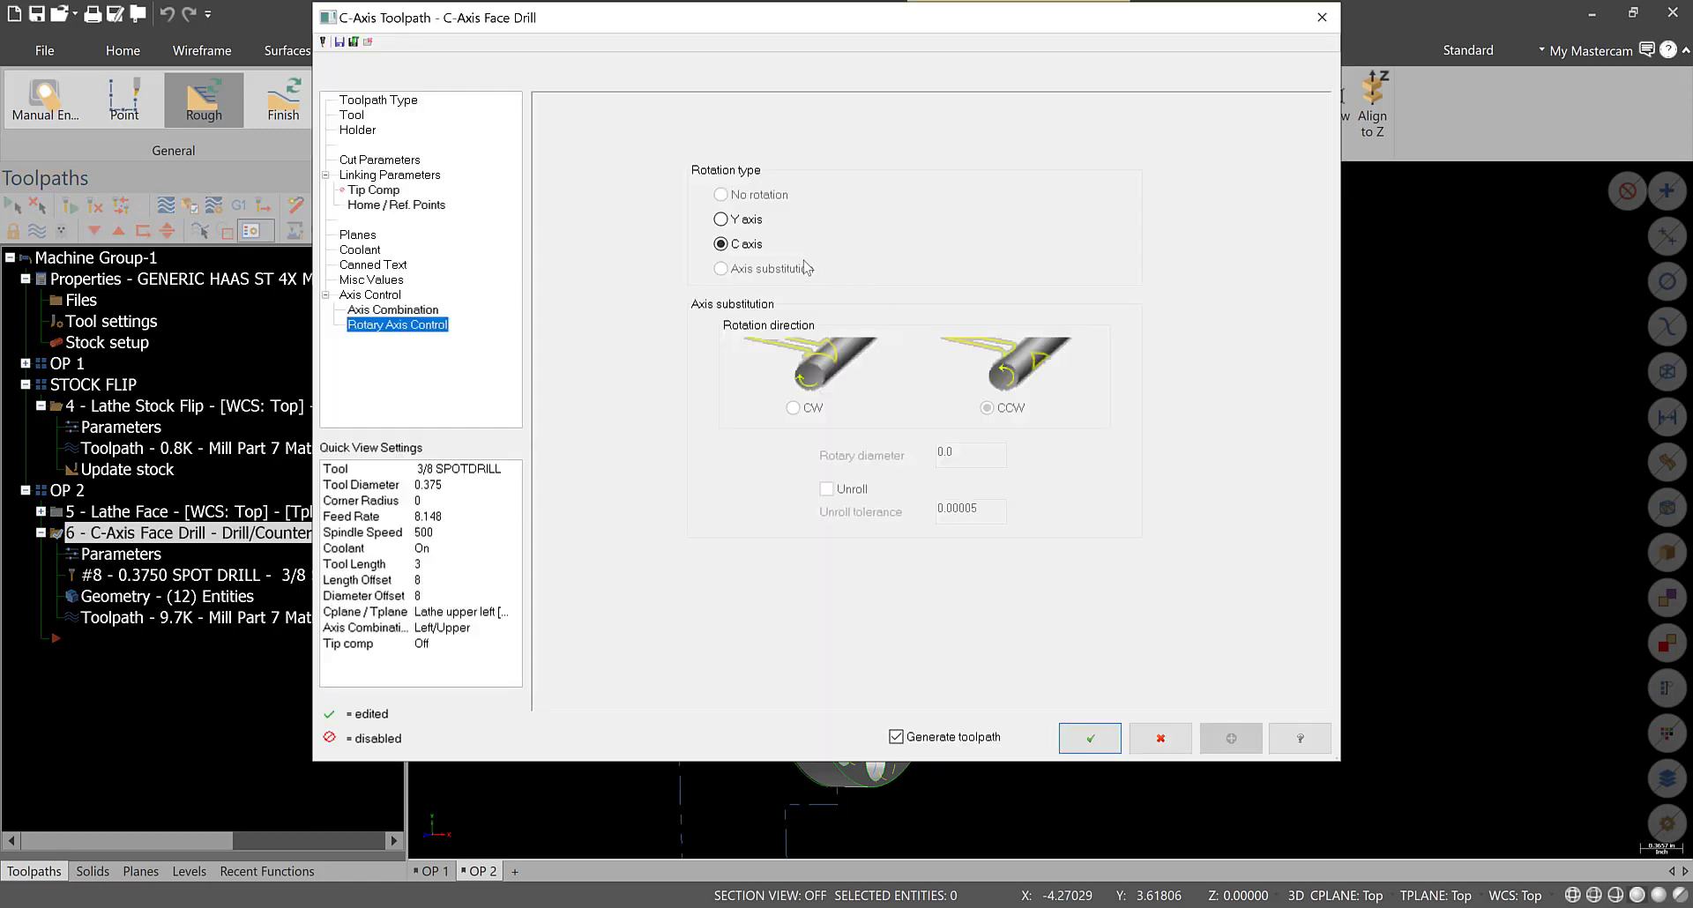
pyautogui.click(748, 223)
pyautogui.click(1090, 738)
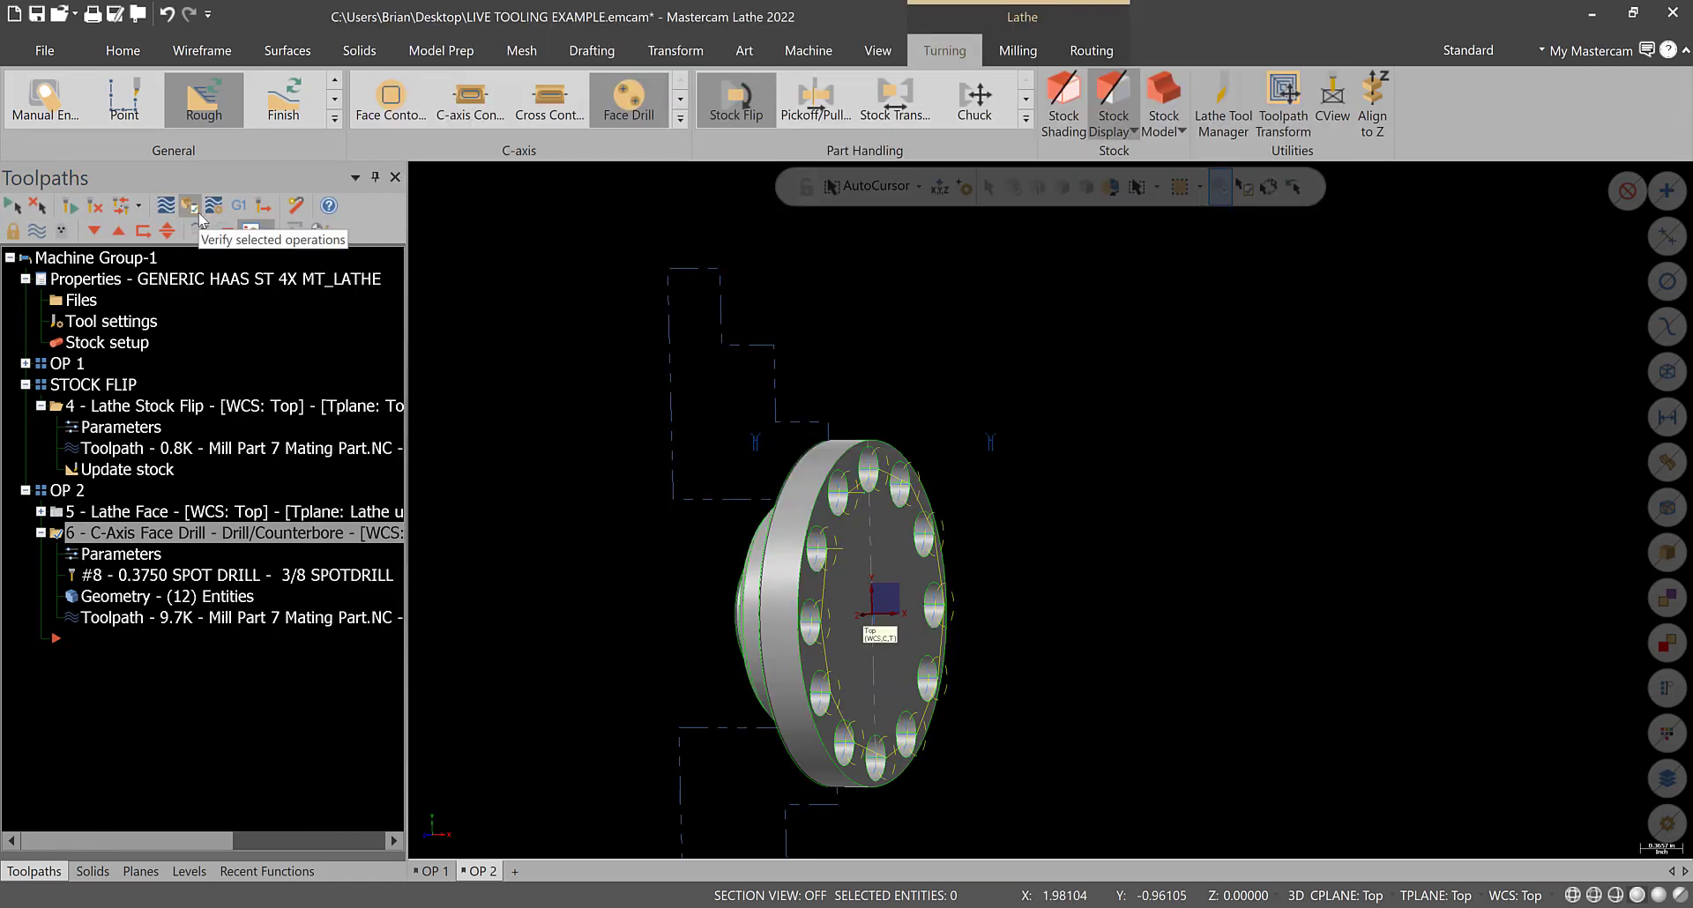
# - Post only the Y-axis version of the face drill operation as Mill Part 7 Mating Part.NC, replacing the existing file
pyautogui.click(238, 205)
pyautogui.click(168, 619)
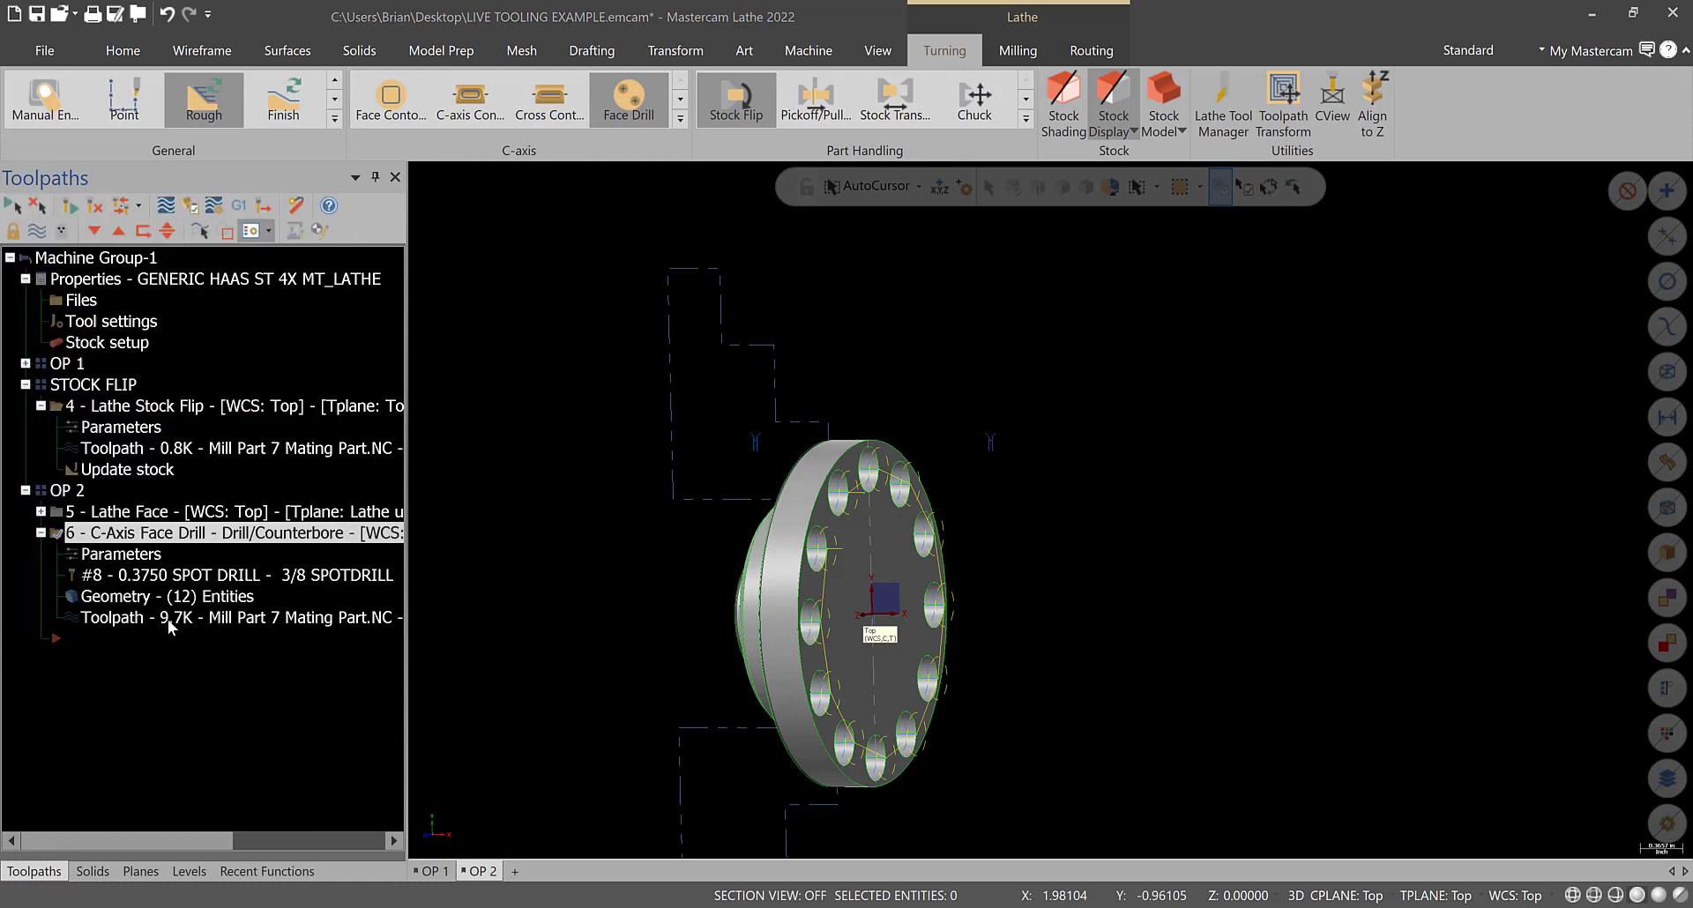
pyautogui.click(924, 521)
pyautogui.click(701, 561)
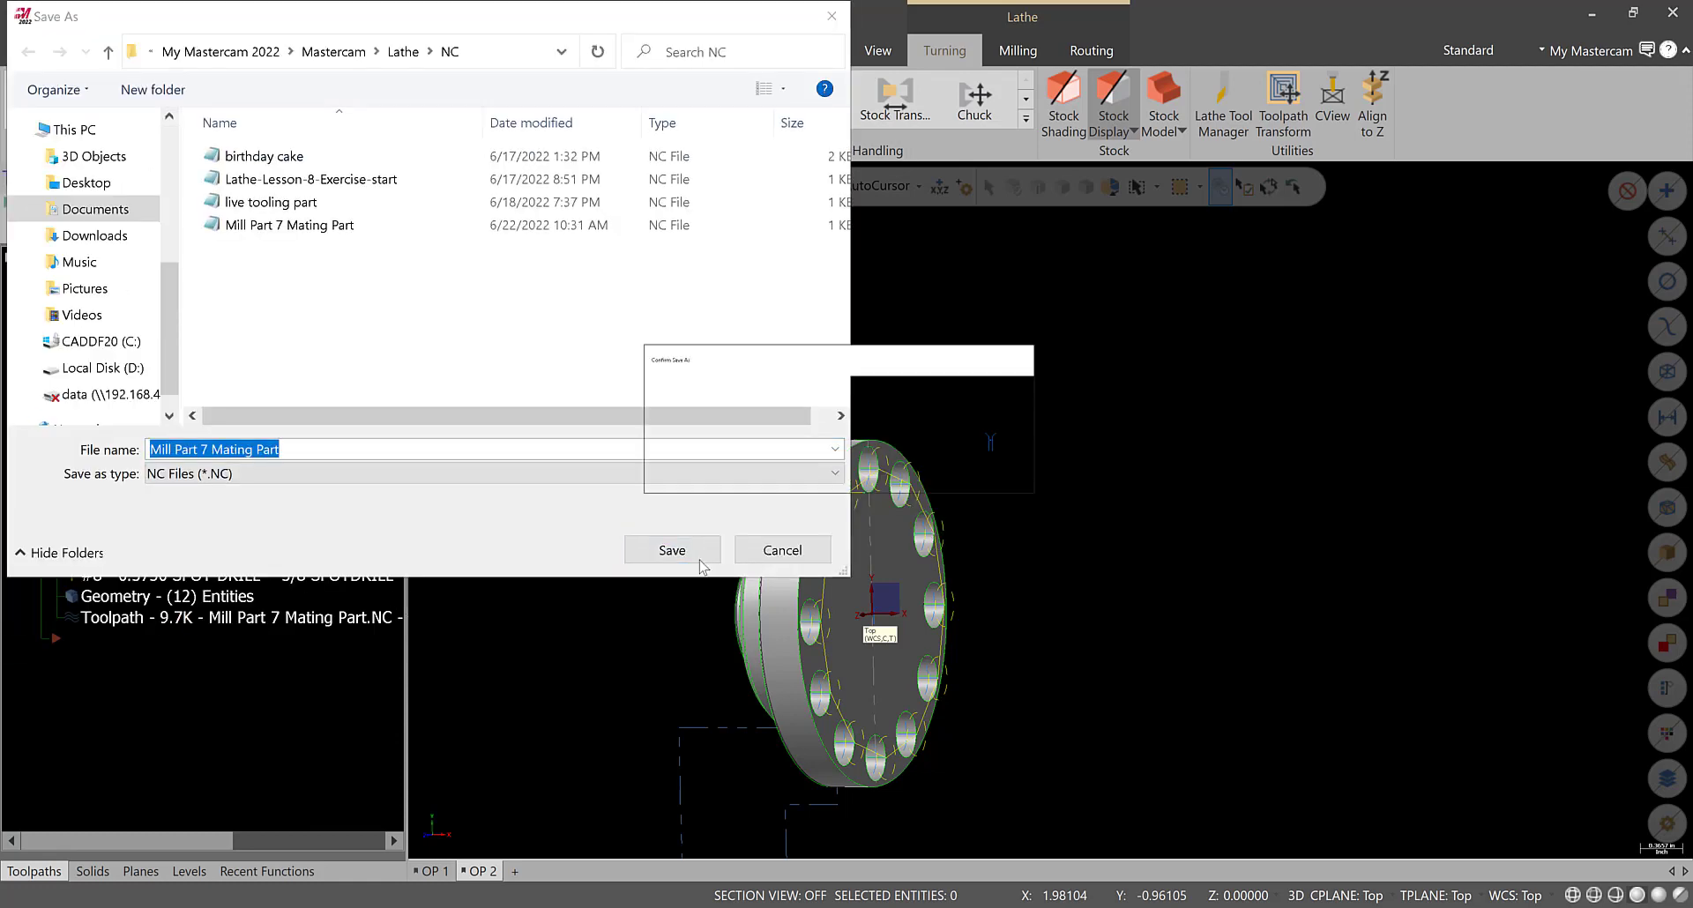
pyautogui.click(900, 472)
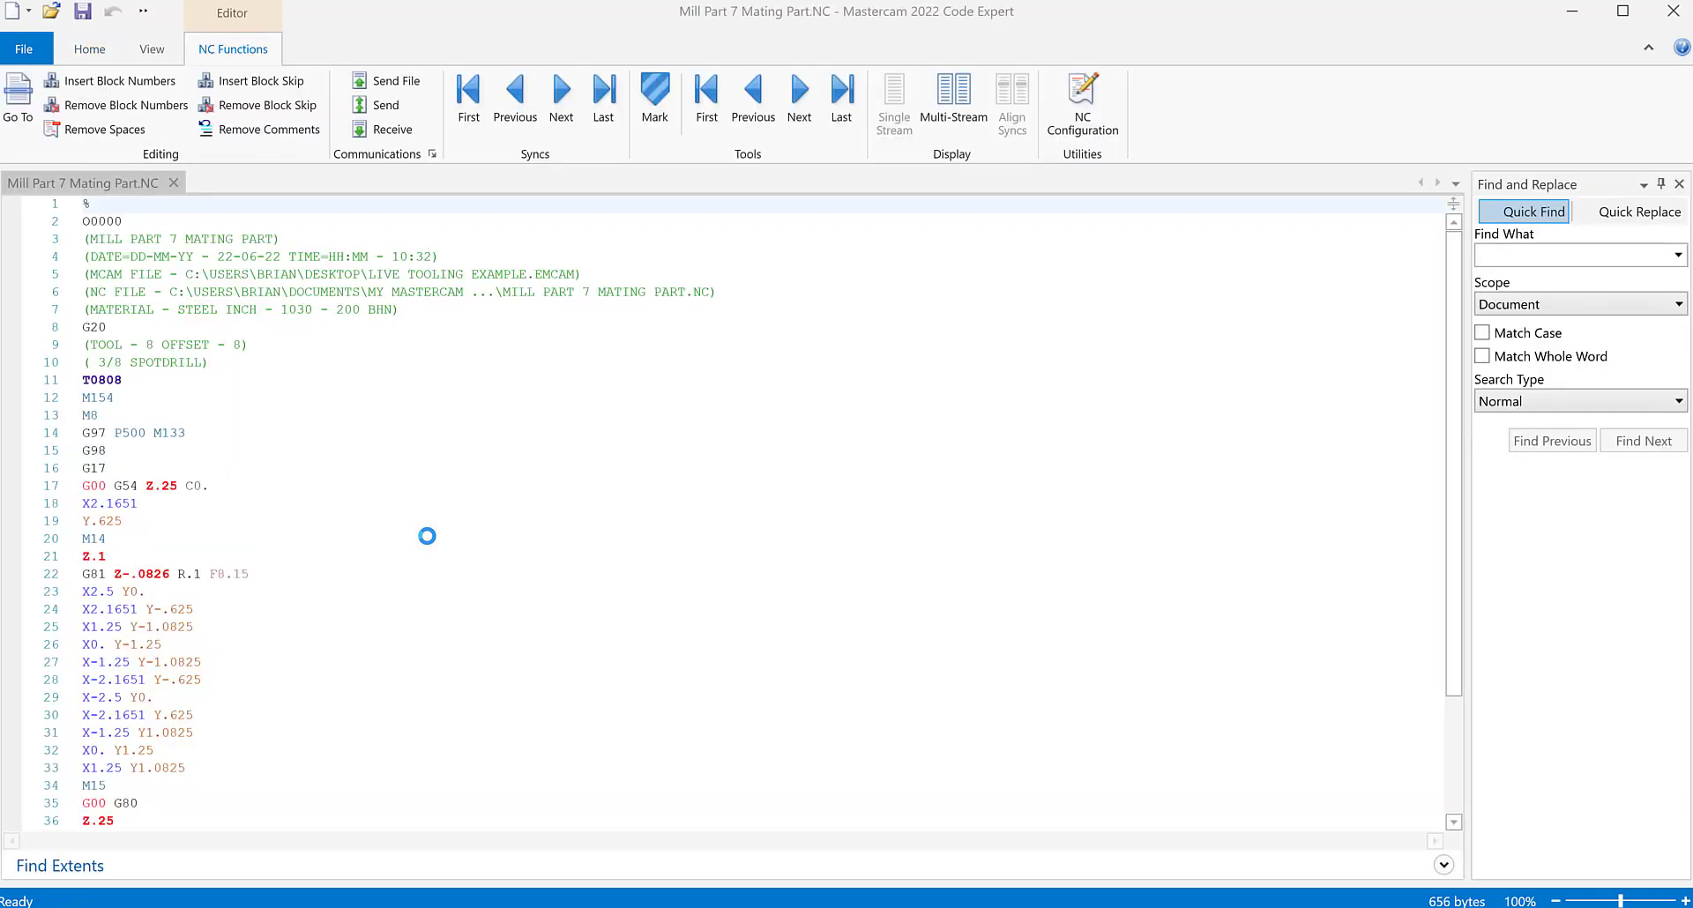
# - Examine the newly posted Y-axis code, following the initial positioning and the X and Y coordinates of each hole
pyautogui.click(199, 427)
pyautogui.click(220, 503)
pyautogui.click(219, 533)
pyautogui.scroll(-1, 219, 533)
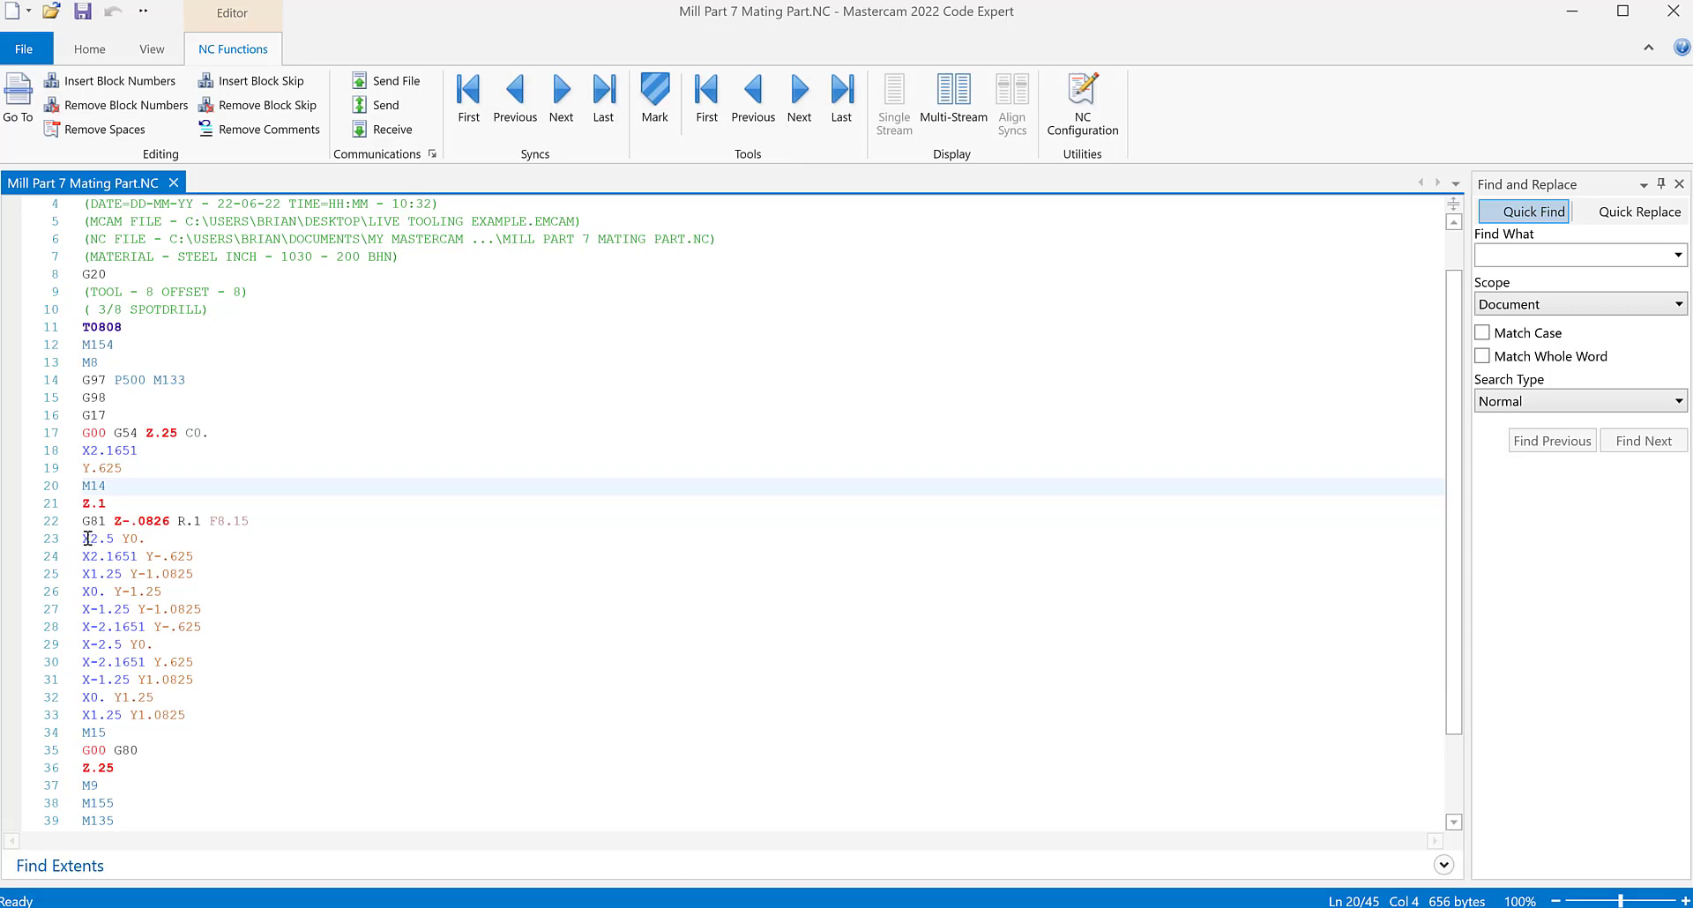
pyautogui.click(161, 537)
pyautogui.click(97, 556)
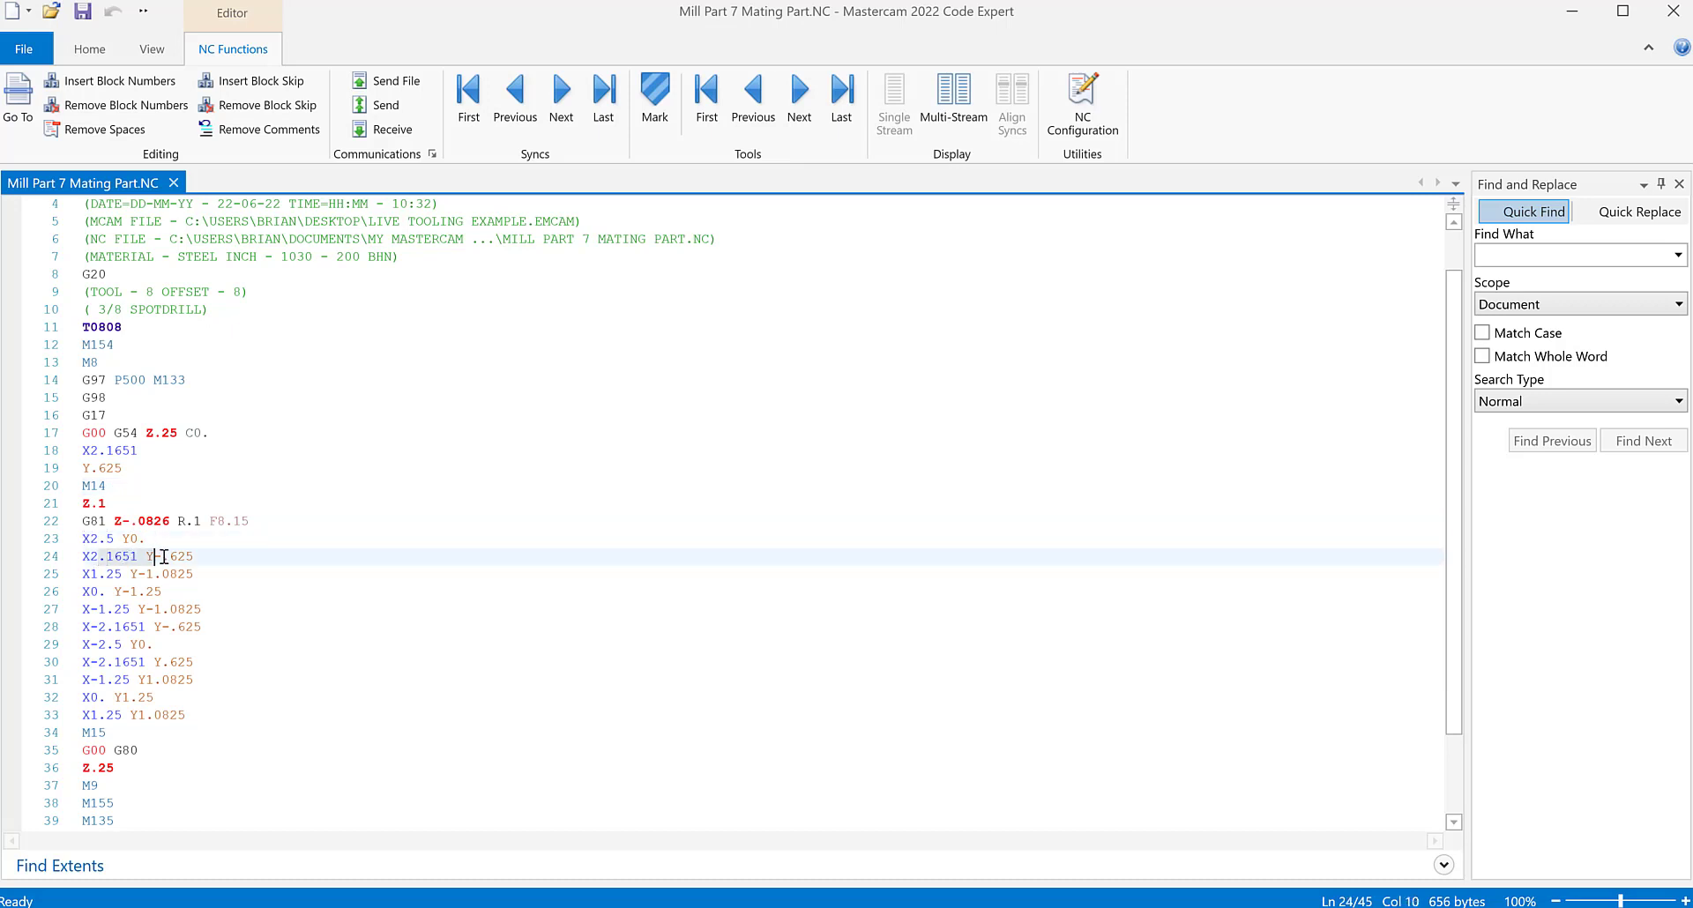
pyautogui.click(100, 574)
pyautogui.click(104, 592)
pyautogui.click(123, 609)
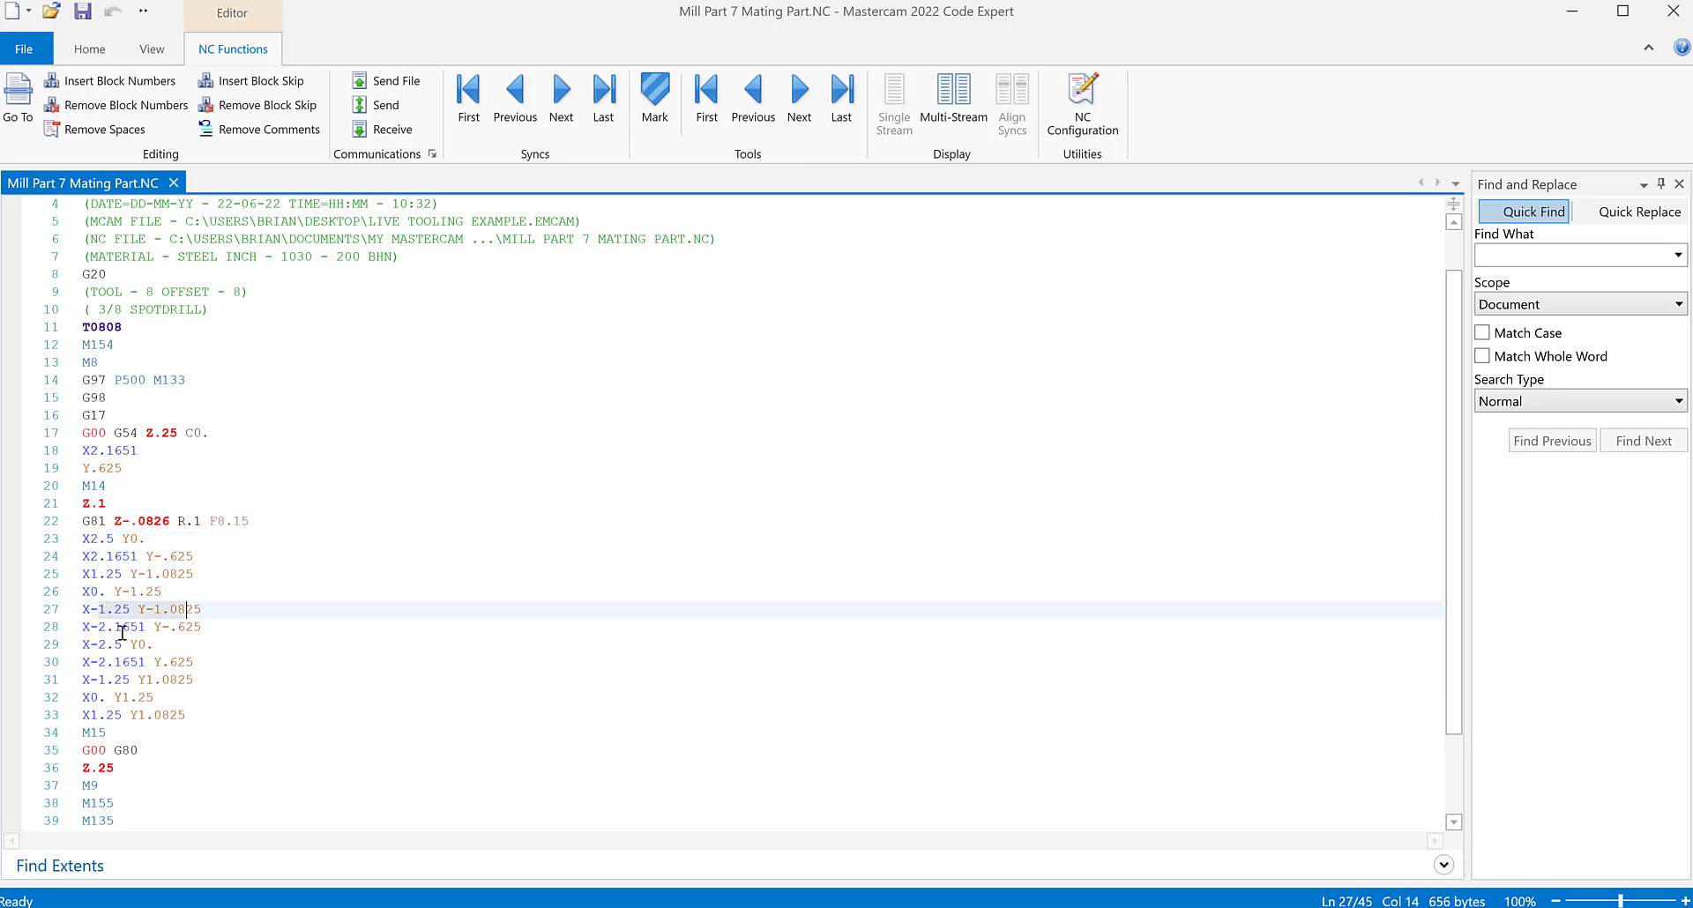
pyautogui.click(167, 626)
pyautogui.click(200, 638)
pyautogui.click(129, 680)
pyautogui.click(130, 715)
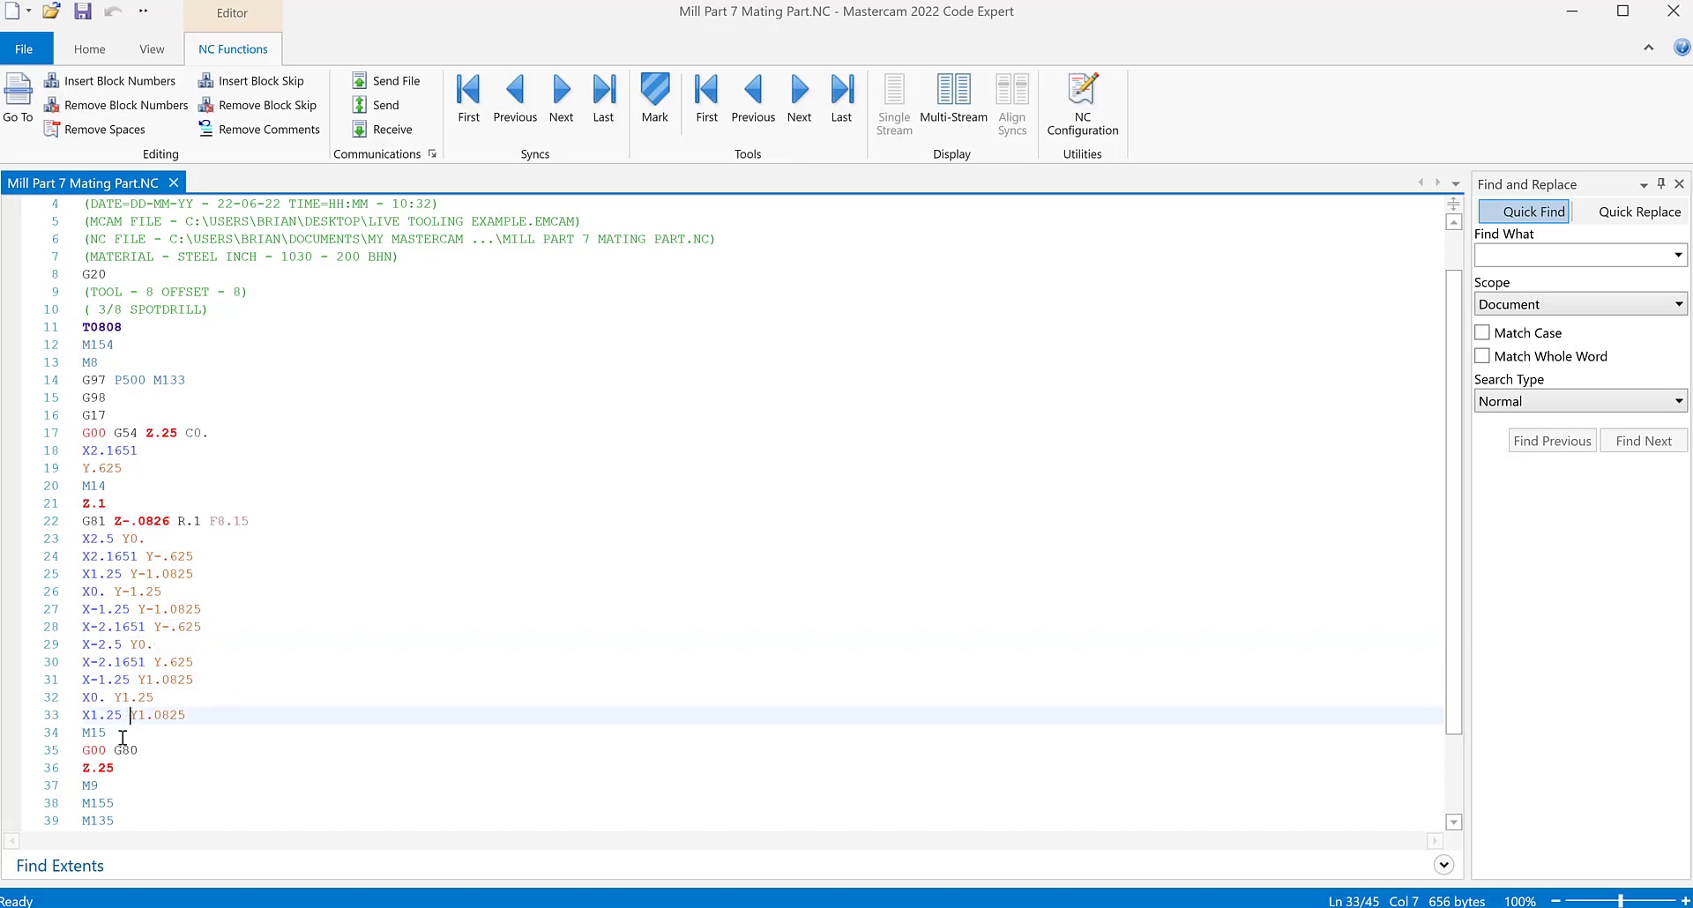
pyautogui.scroll(-2, 122, 737)
pyautogui.scroll(3, 589, 648)
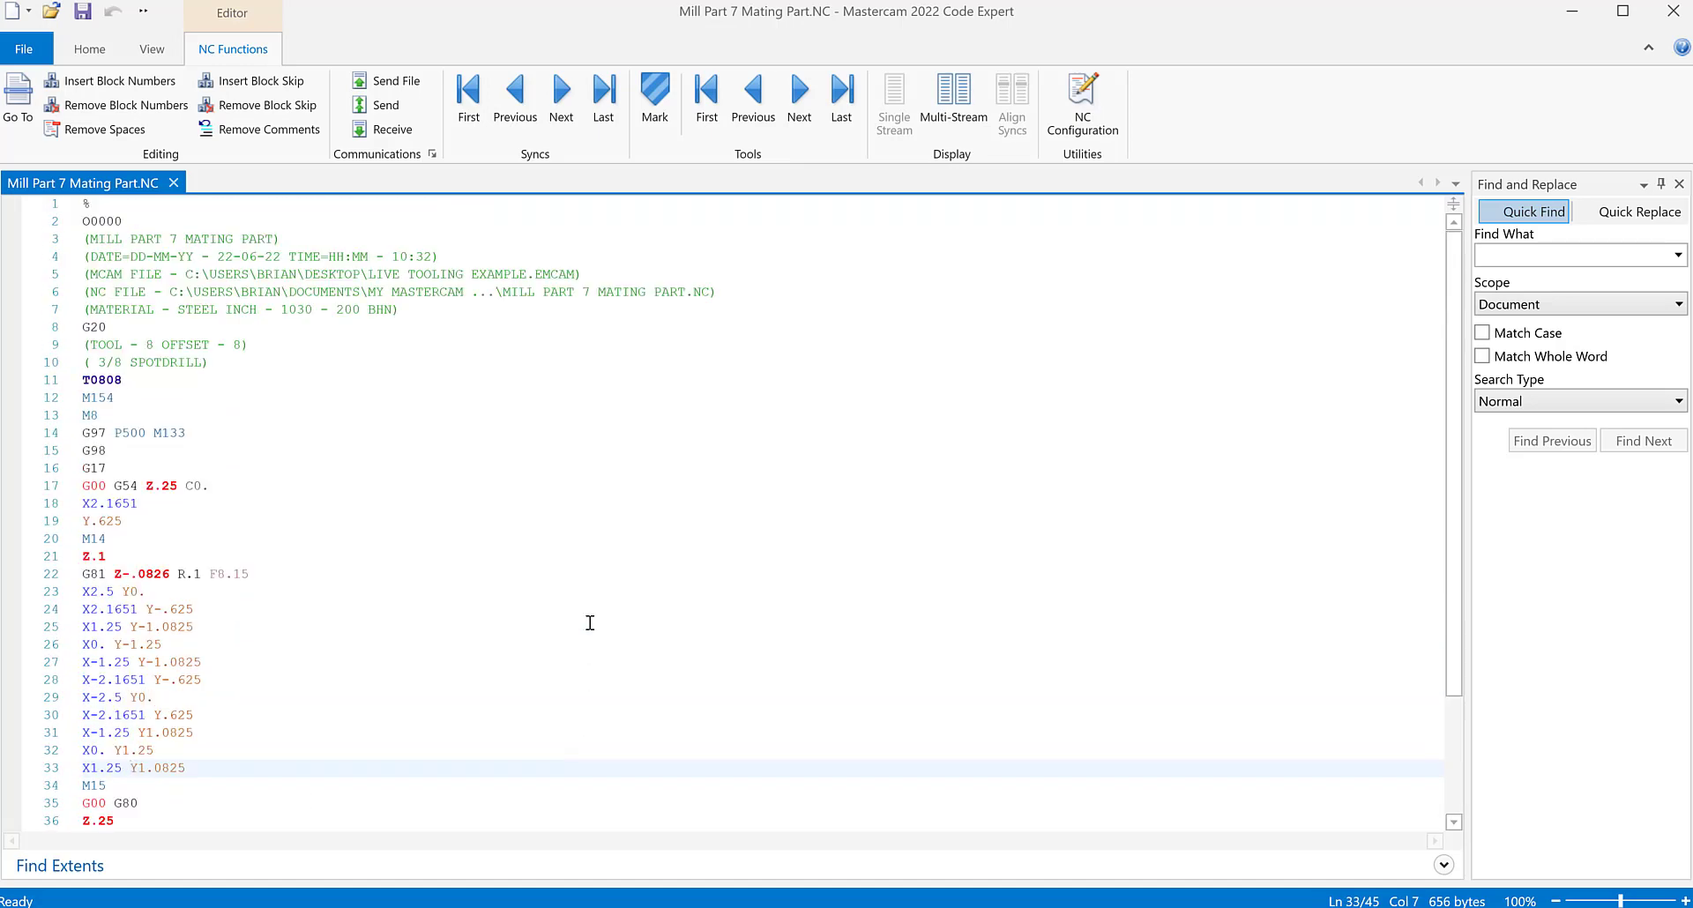
# - Recheck the spindle line and C-axis positioning line in the Y-axis code, and close the code editor
pyautogui.click(220, 433)
pyautogui.click(252, 486)
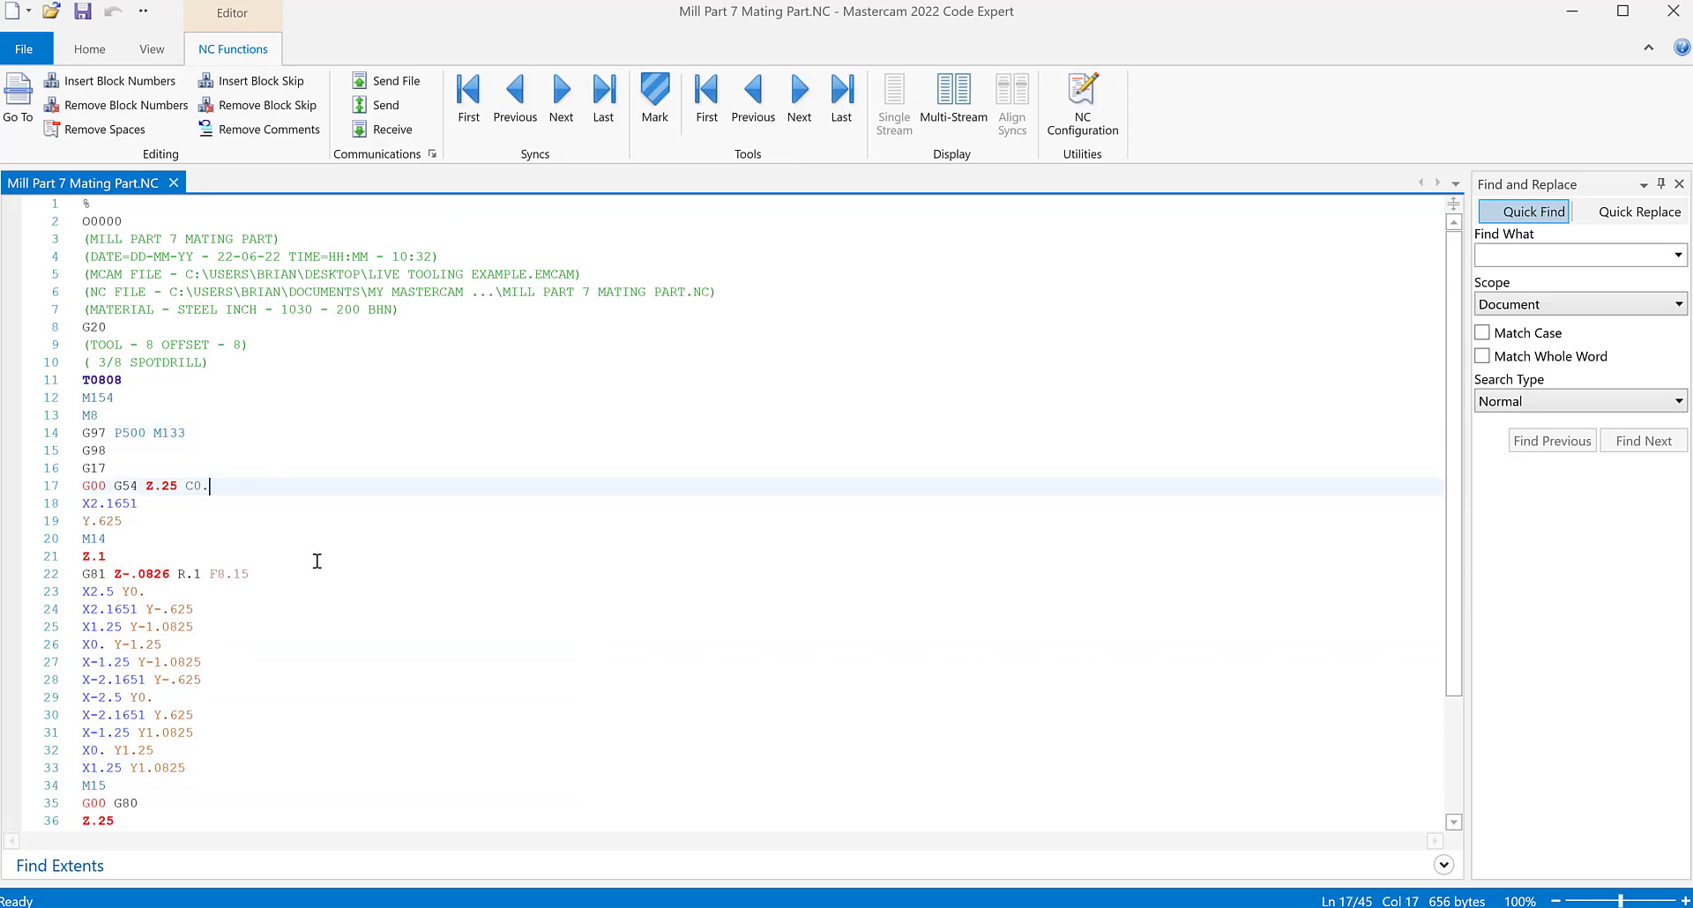
pyautogui.scroll(-3, 318, 560)
pyautogui.scroll(1, 264, 459)
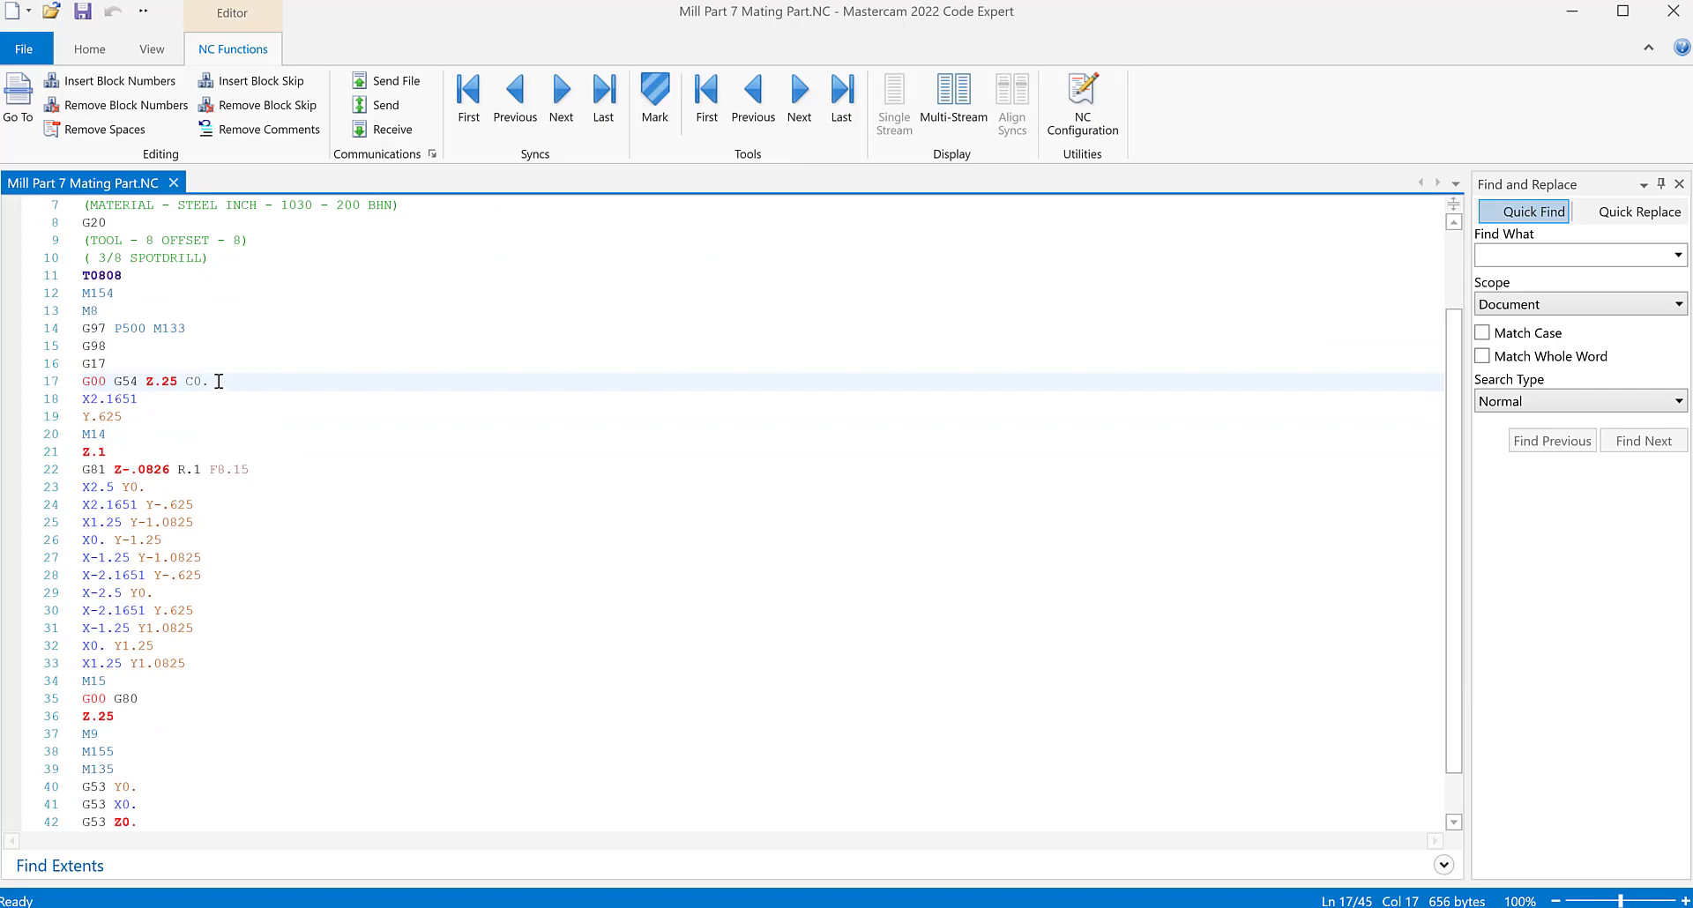
pyautogui.click(234, 462)
pyautogui.click(1673, 10)
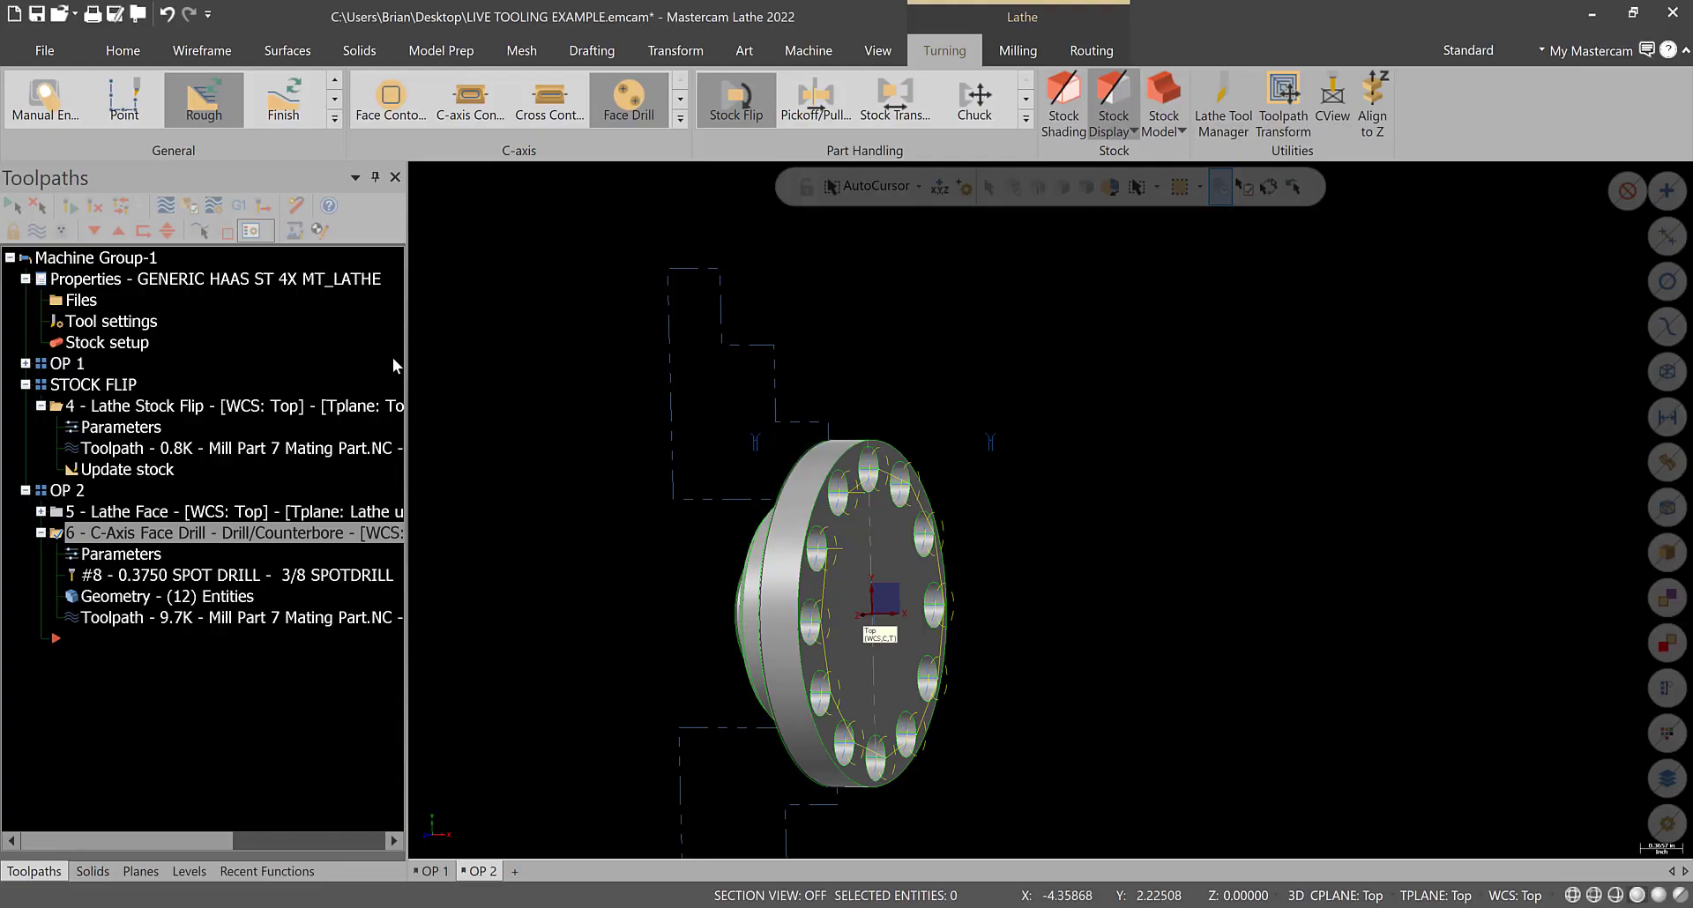
# - Set the face drill's rotation type back to C axis and regenerate the toolpath
pyautogui.click(147, 556)
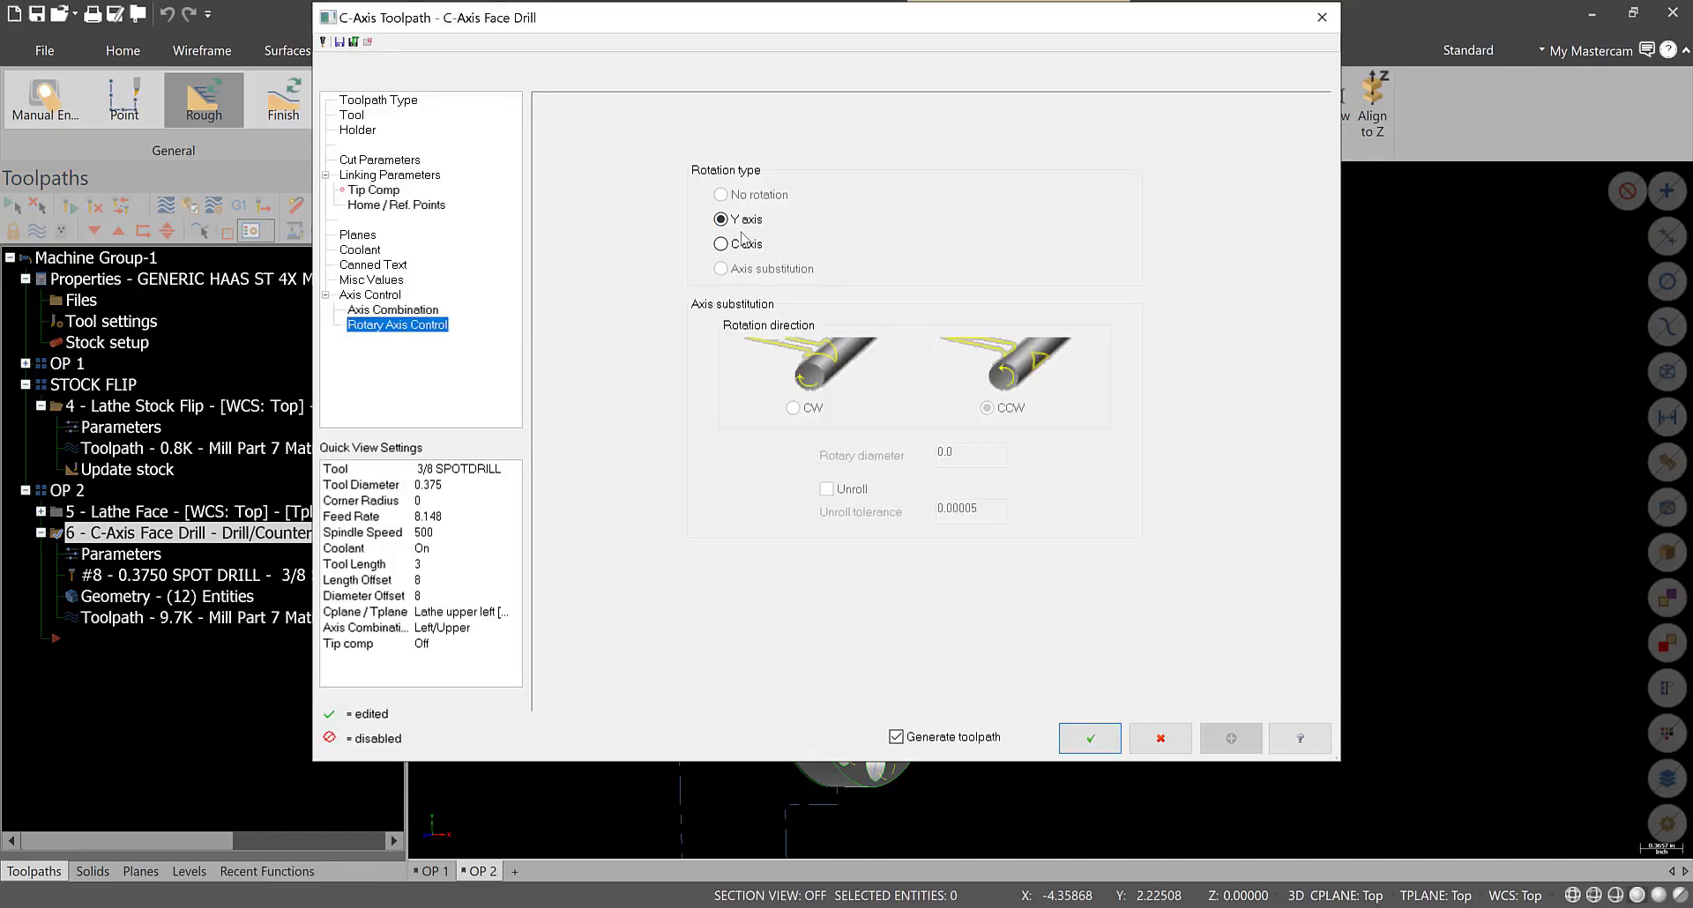
pyautogui.click(743, 242)
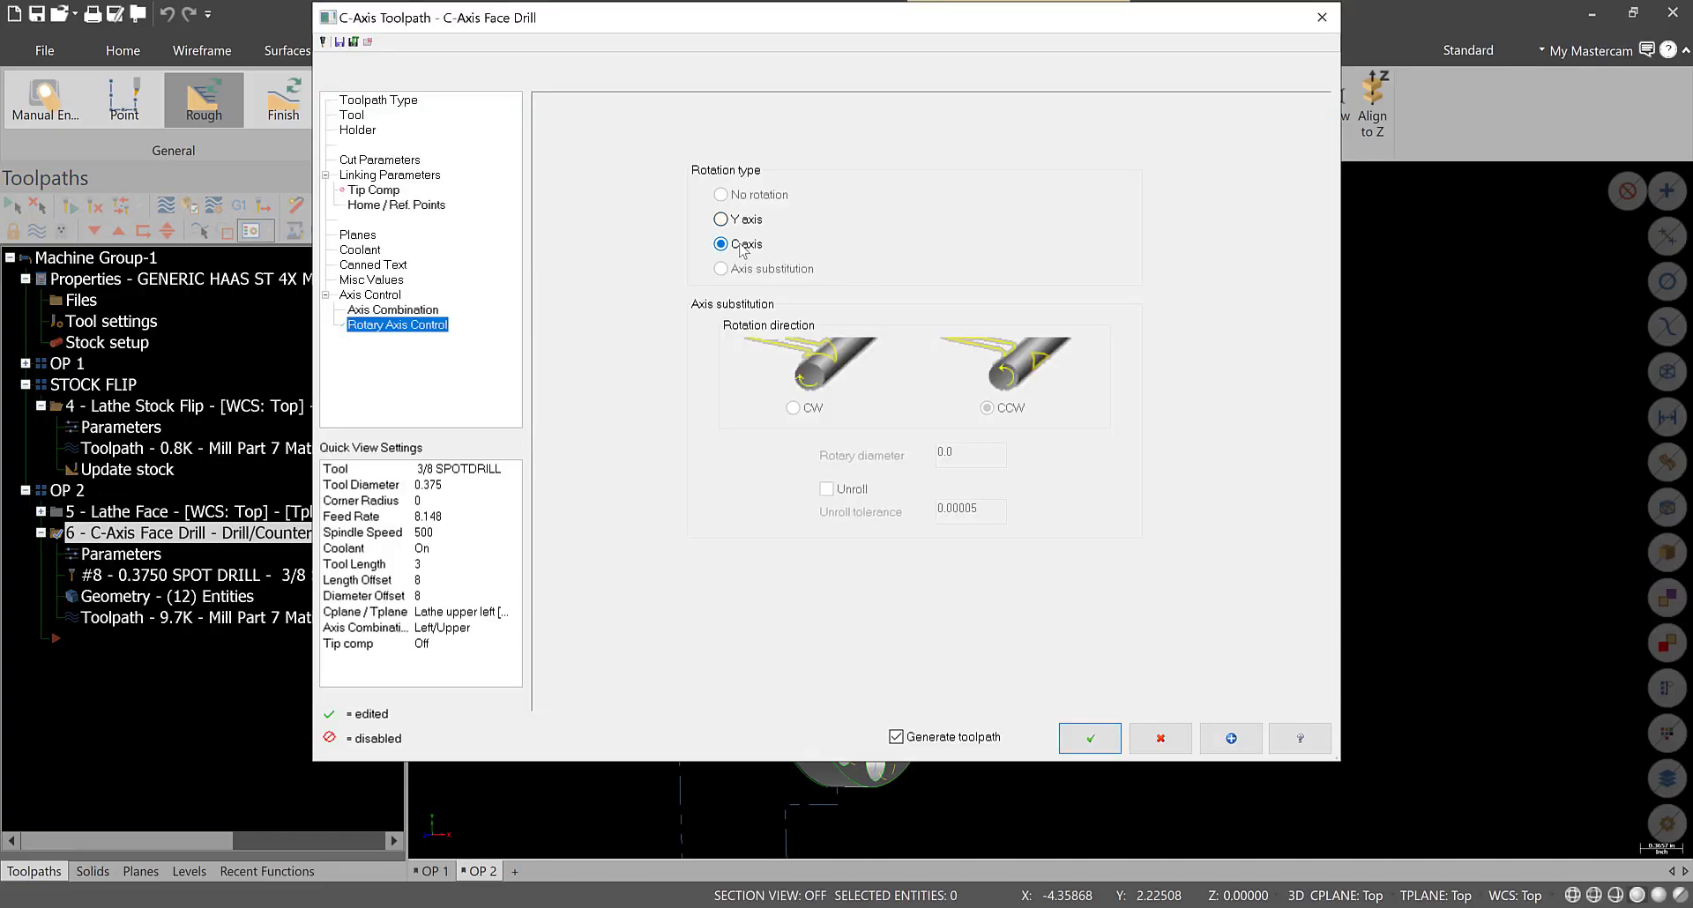
pyautogui.click(1090, 739)
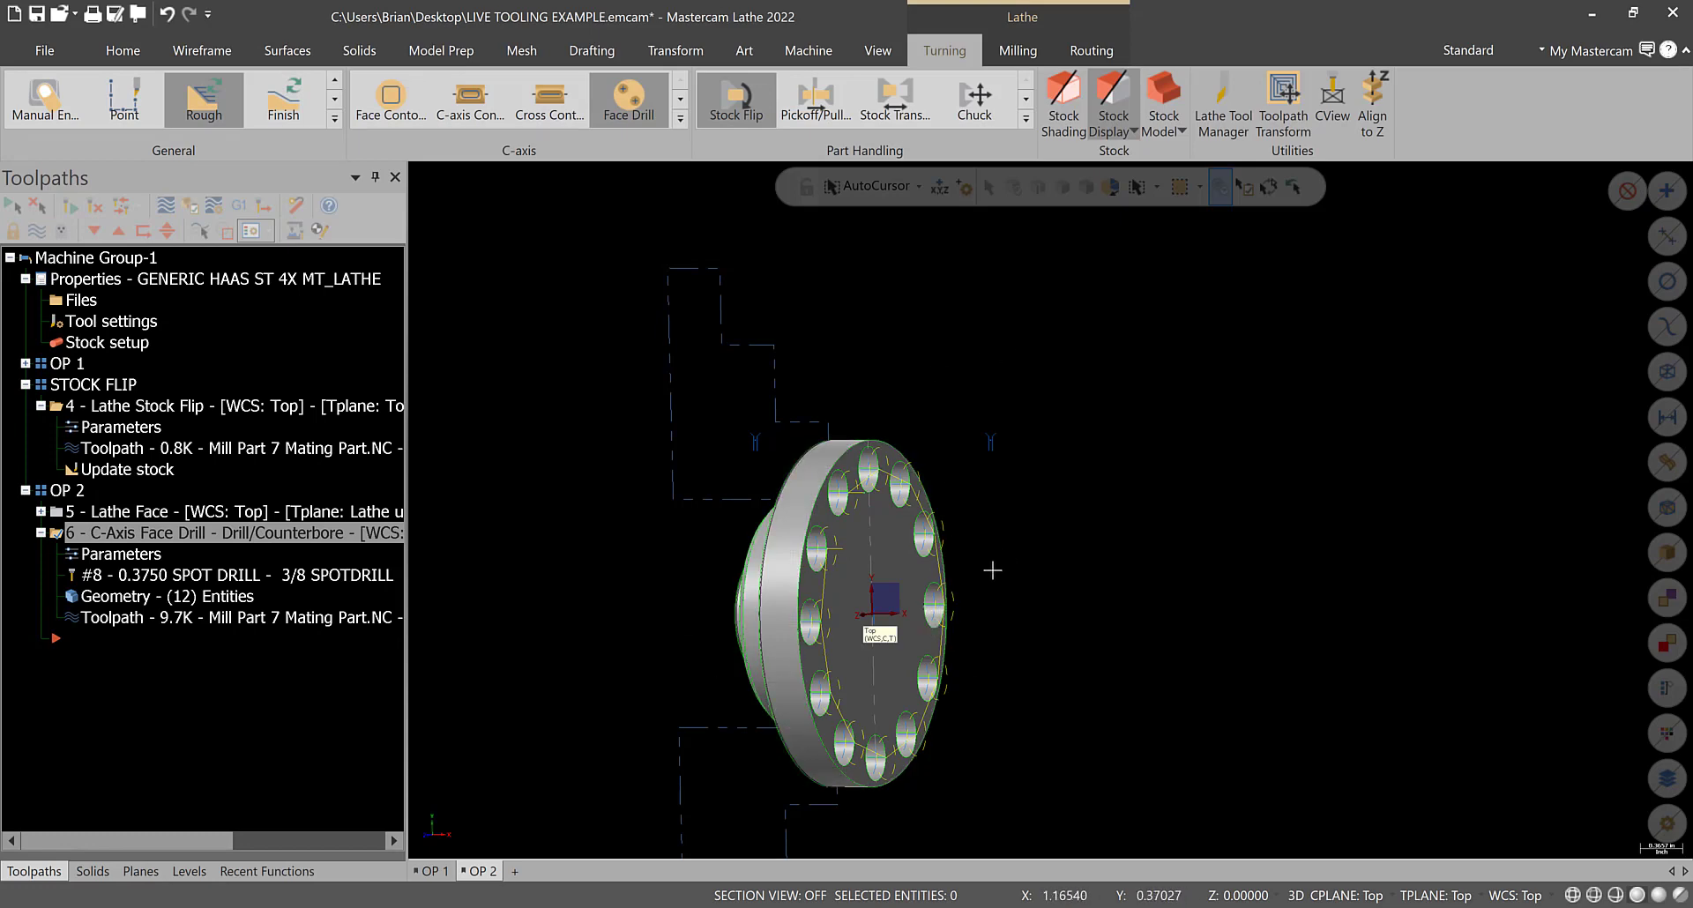
# - Duplicate the C-Axis Face Drill operation at the end of the OP 2 group and expand the copy
pyautogui.click(42, 534)
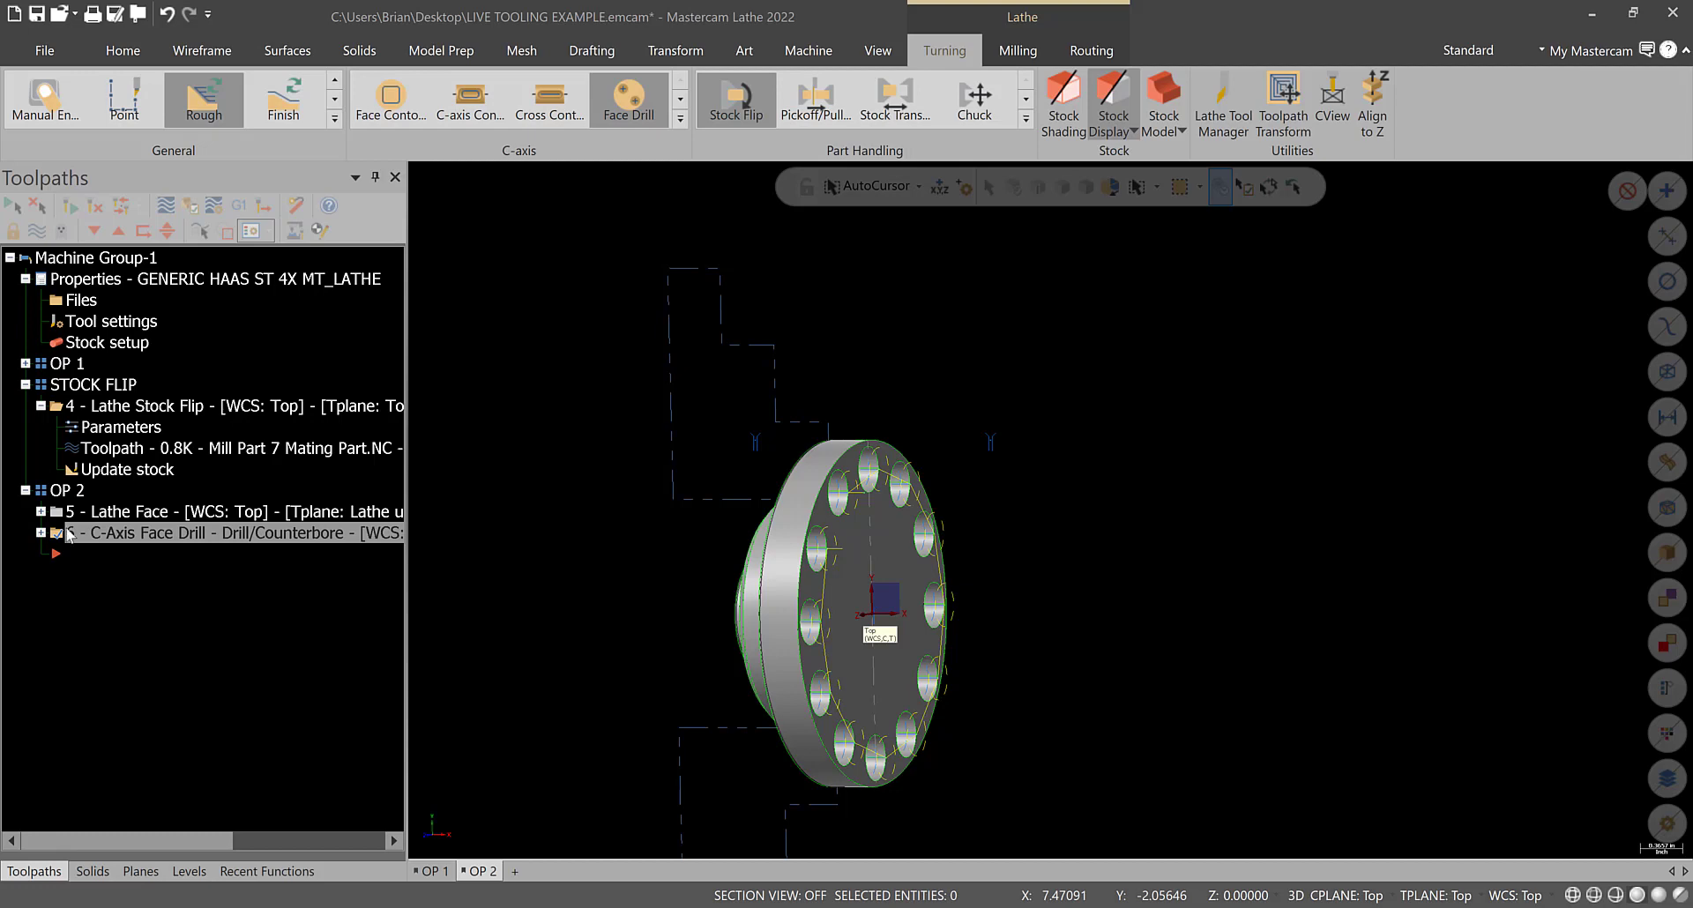
pyautogui.rightClick(69, 534)
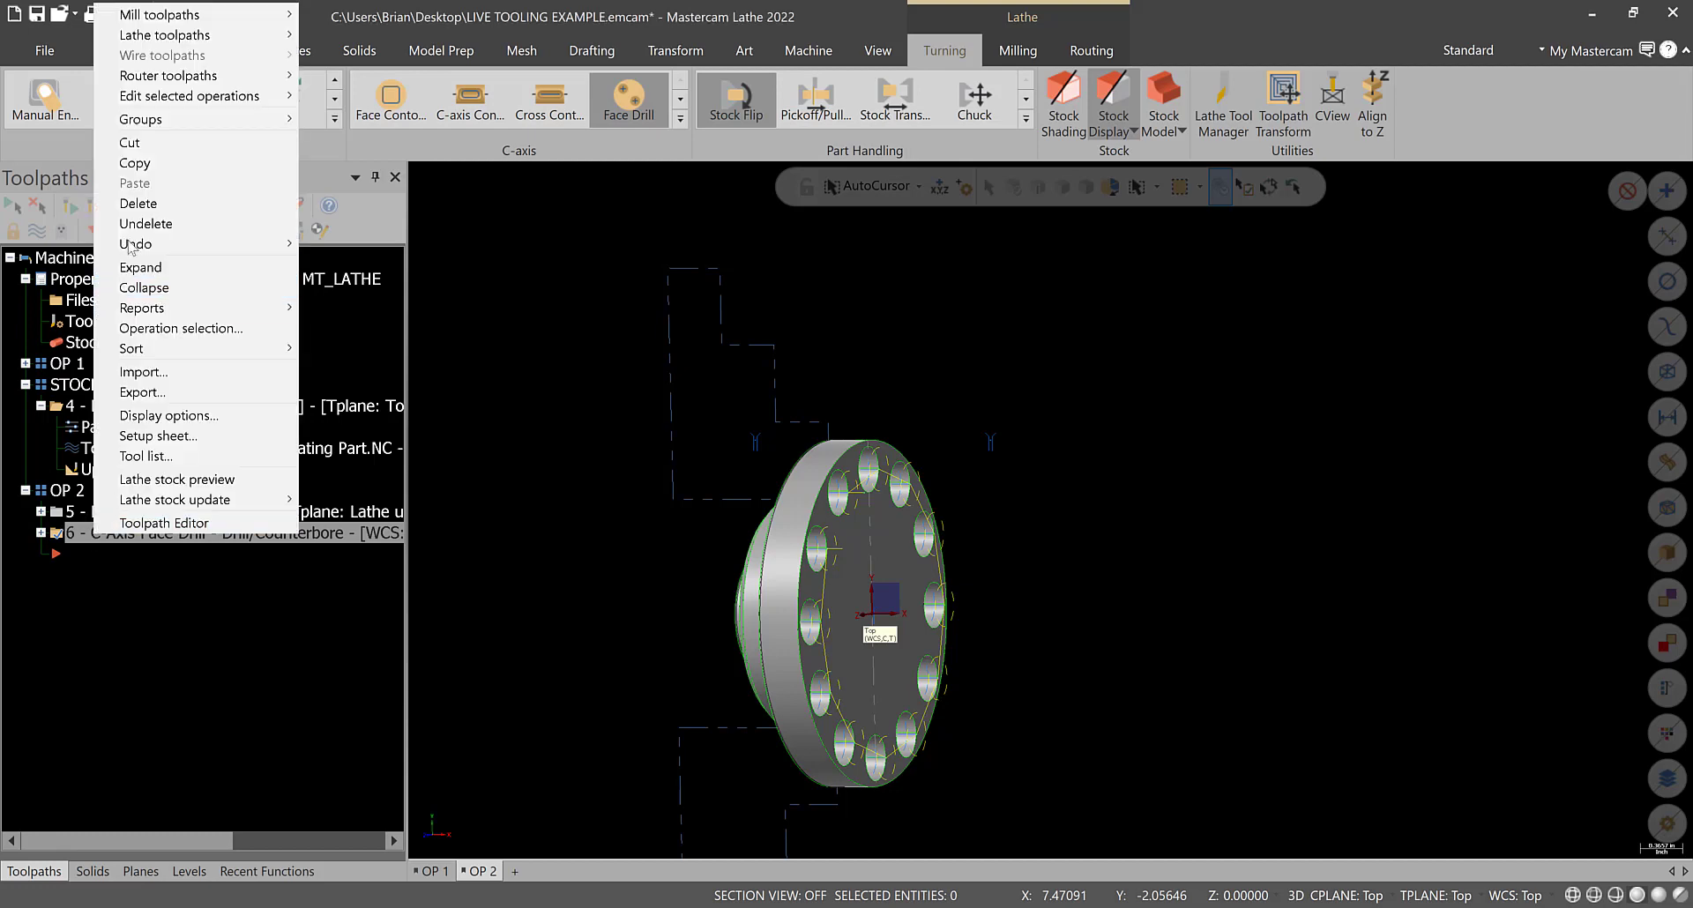
pyautogui.click(146, 167)
pyautogui.rightClick(87, 547)
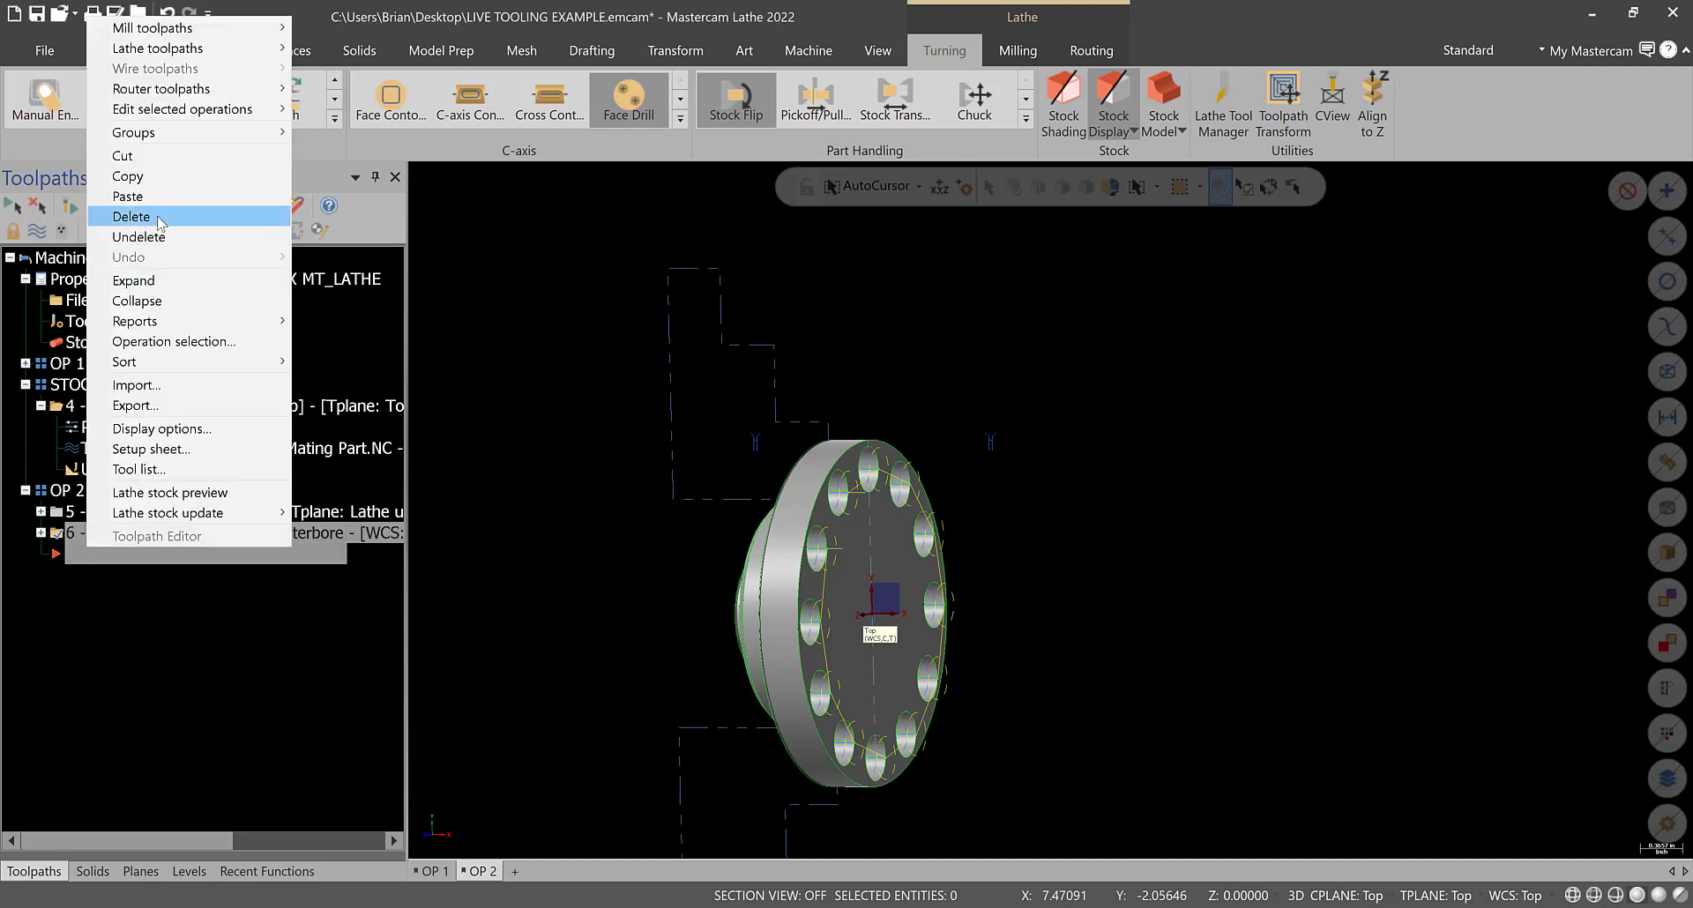
pyautogui.click(133, 218)
pyautogui.click(41, 554)
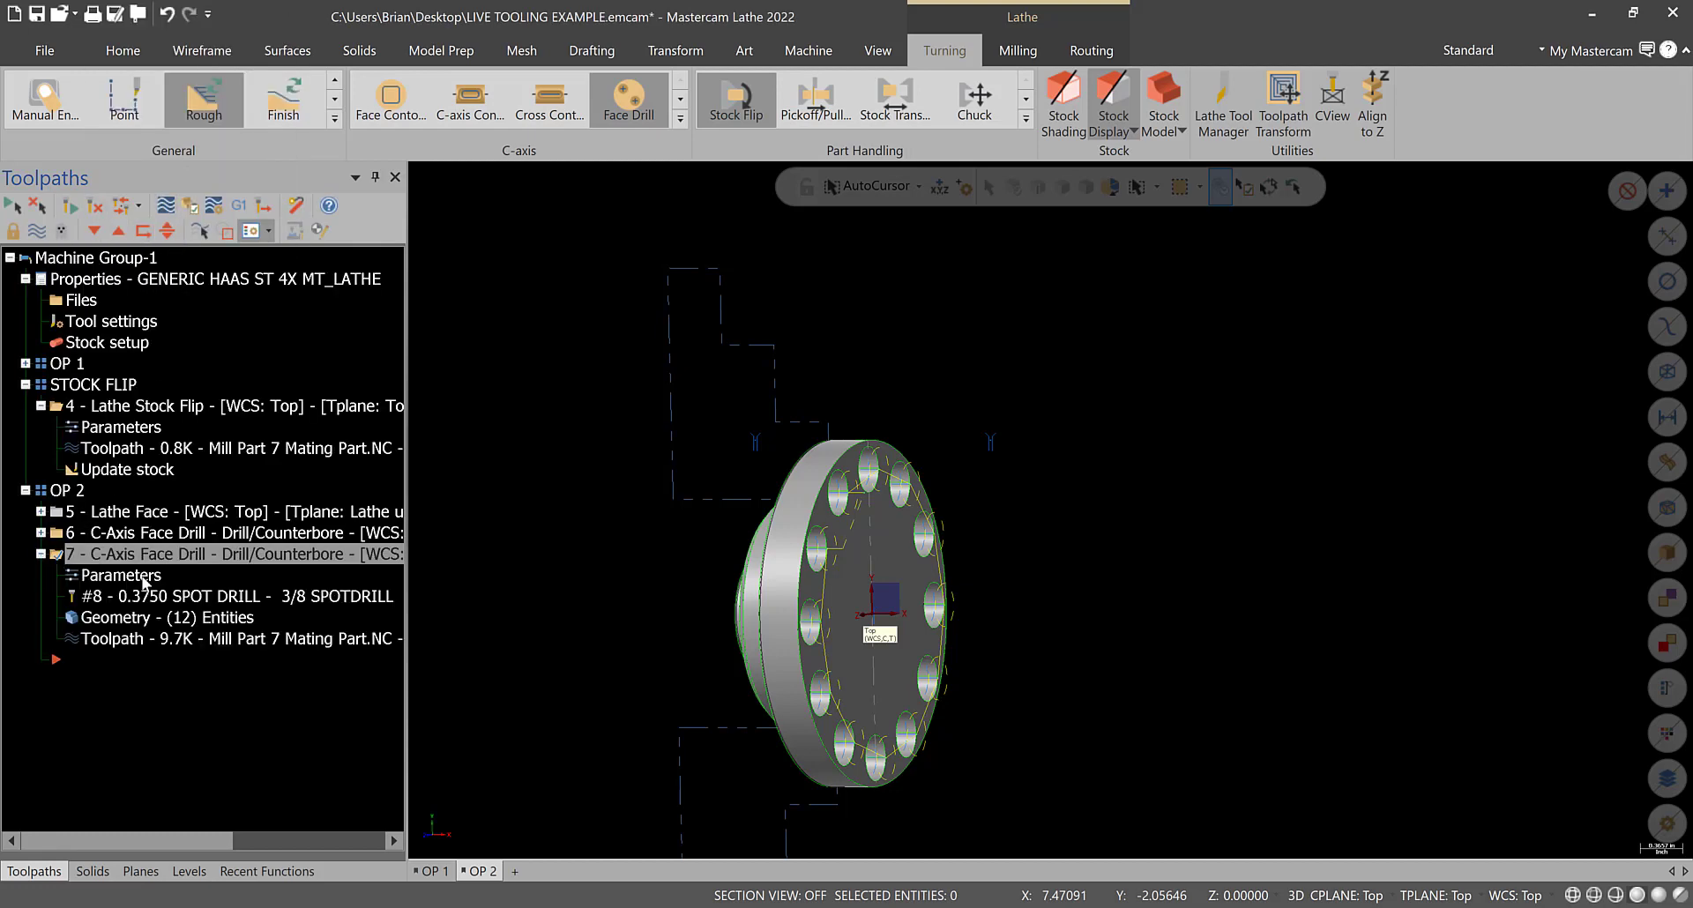
# - Name the duplicated face drill operation DRILL
pyautogui.click(341, 558)
pyautogui.write('DILL')
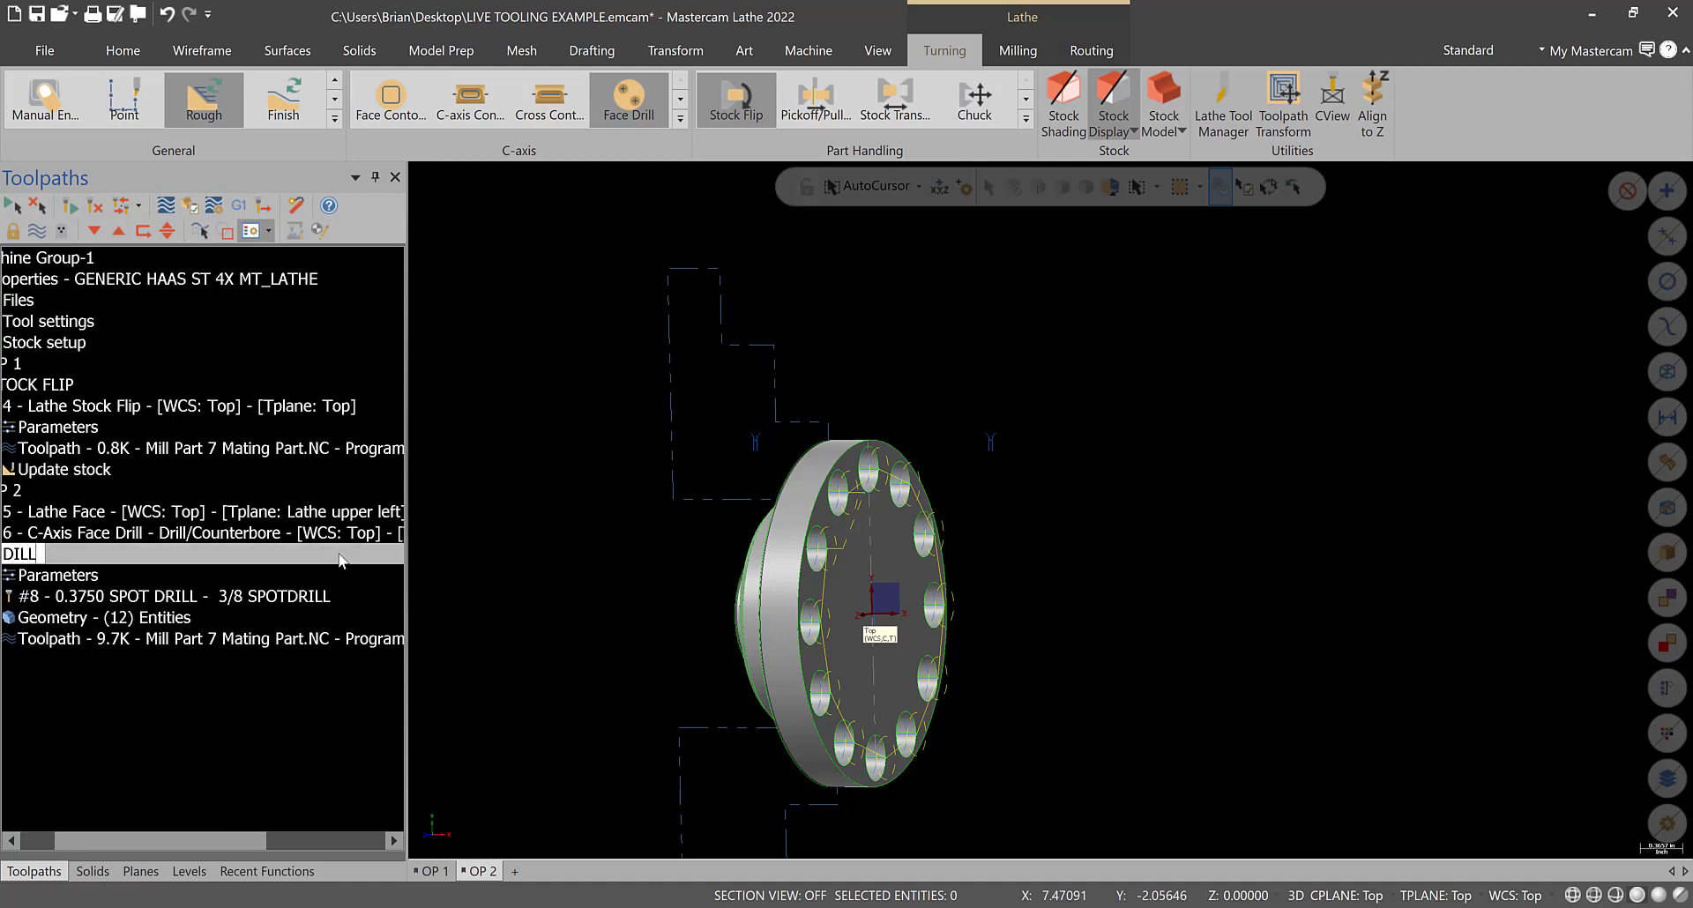
pyautogui.press('BackSpace')
pyautogui.press('BackSpace')
pyautogui.press('BackSpace')
pyautogui.write('RILL')
pyautogui.press('Return')
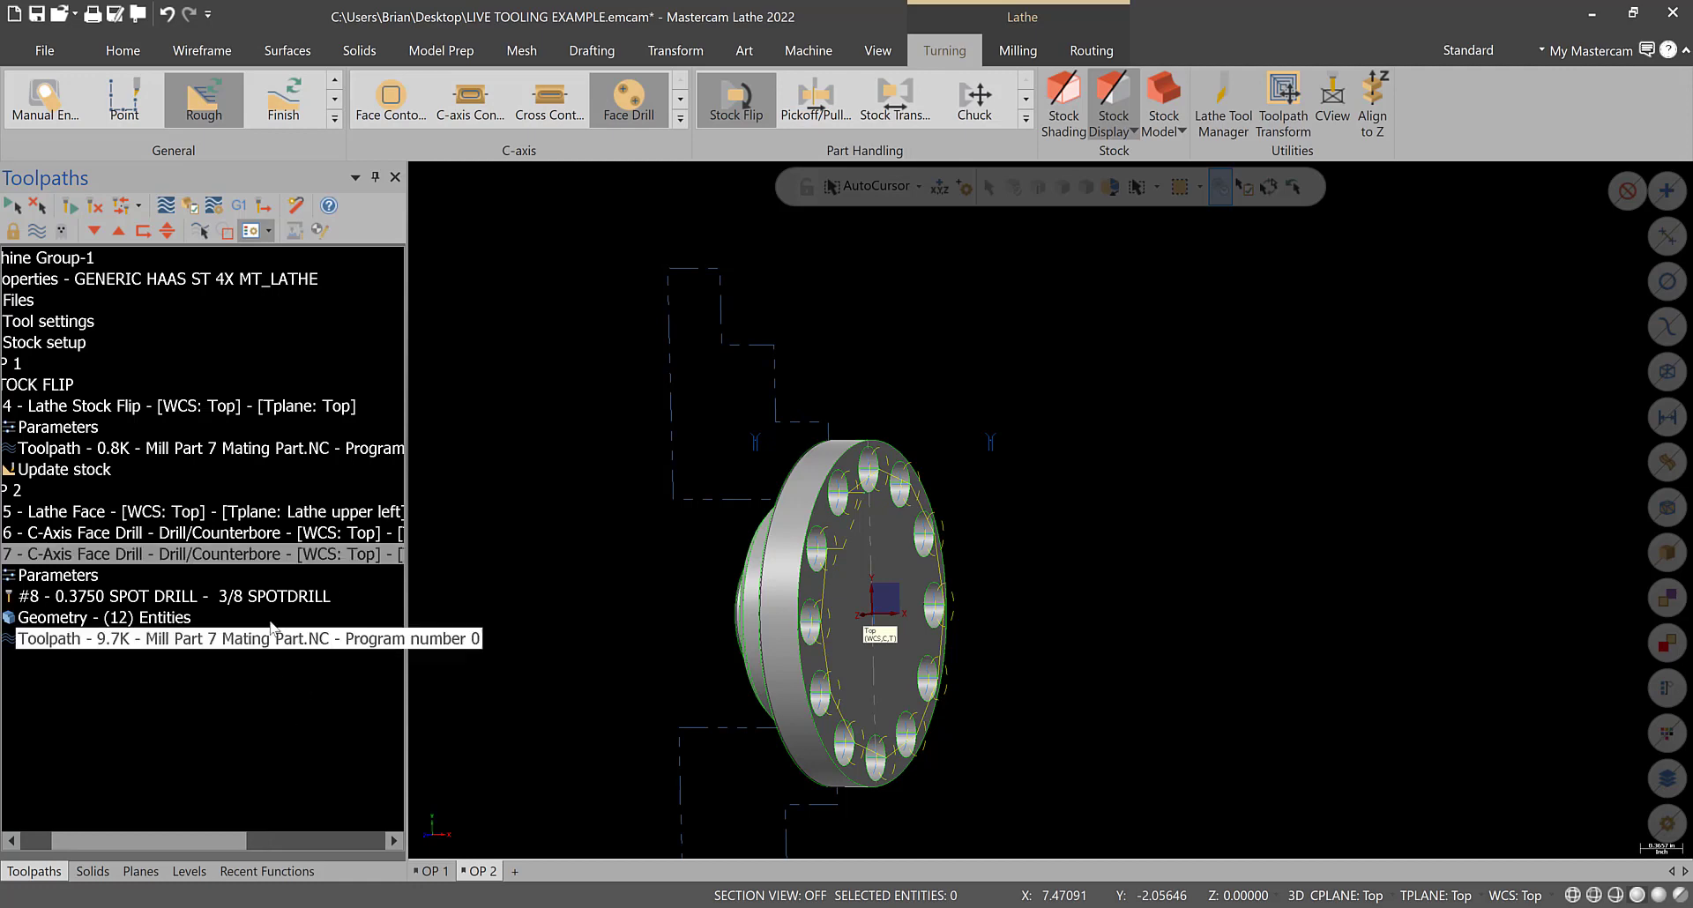
# - Name the original face drill operation SPOT DRILL
pyautogui.click(300, 531)
pyautogui.write('SPOT DRILL')
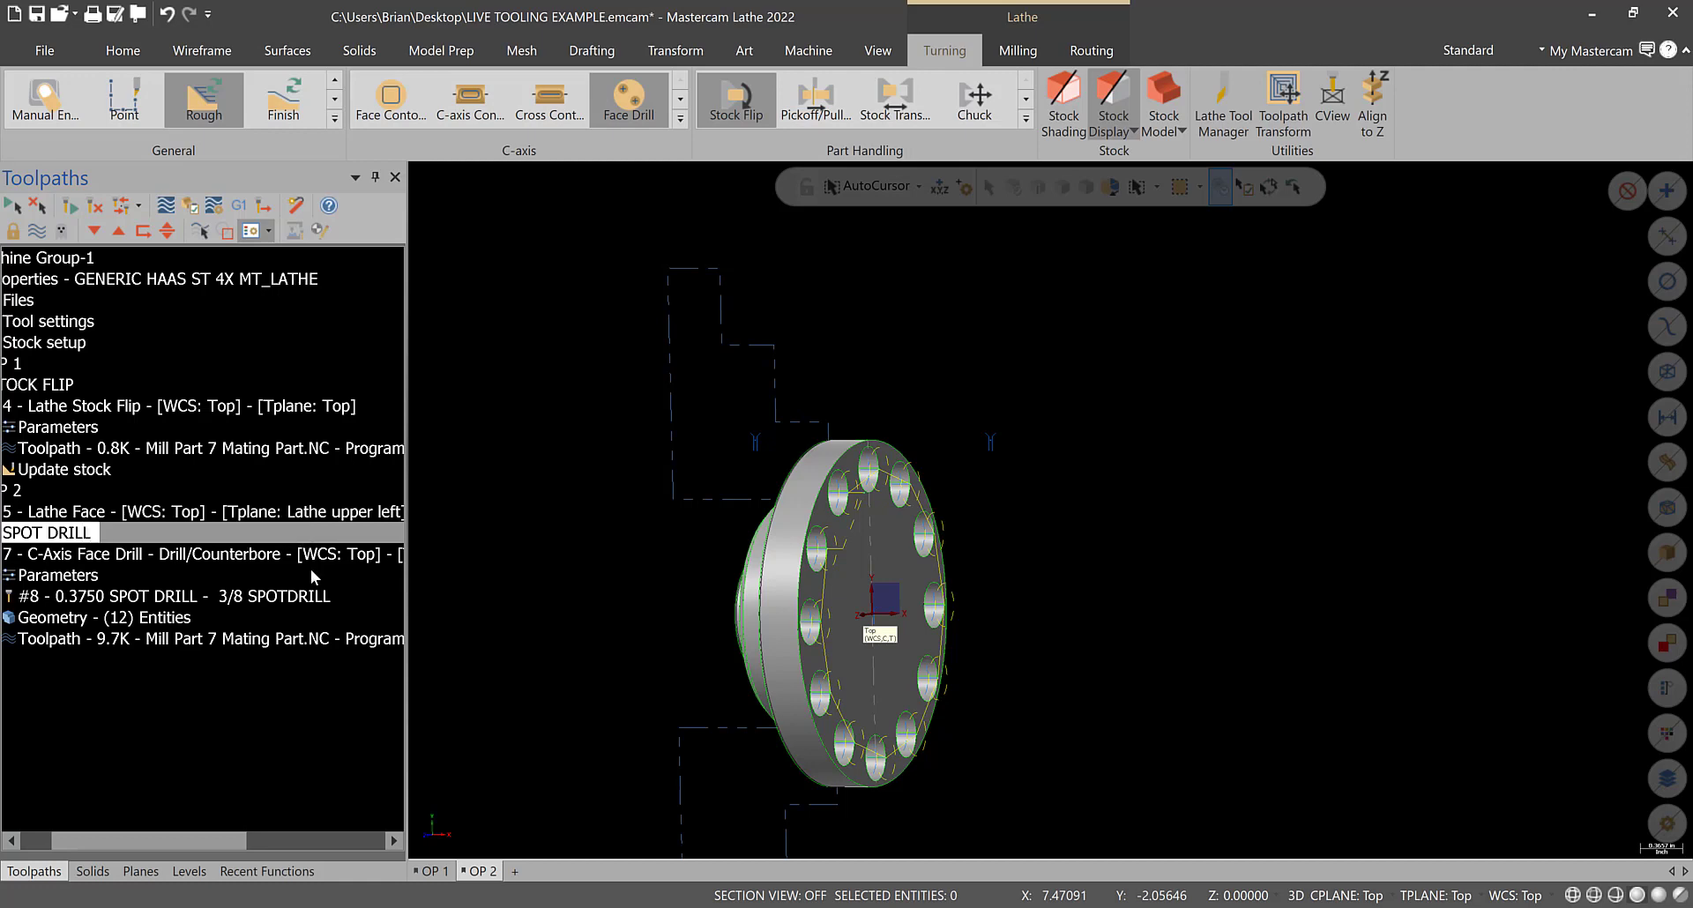
pyautogui.press('Return')
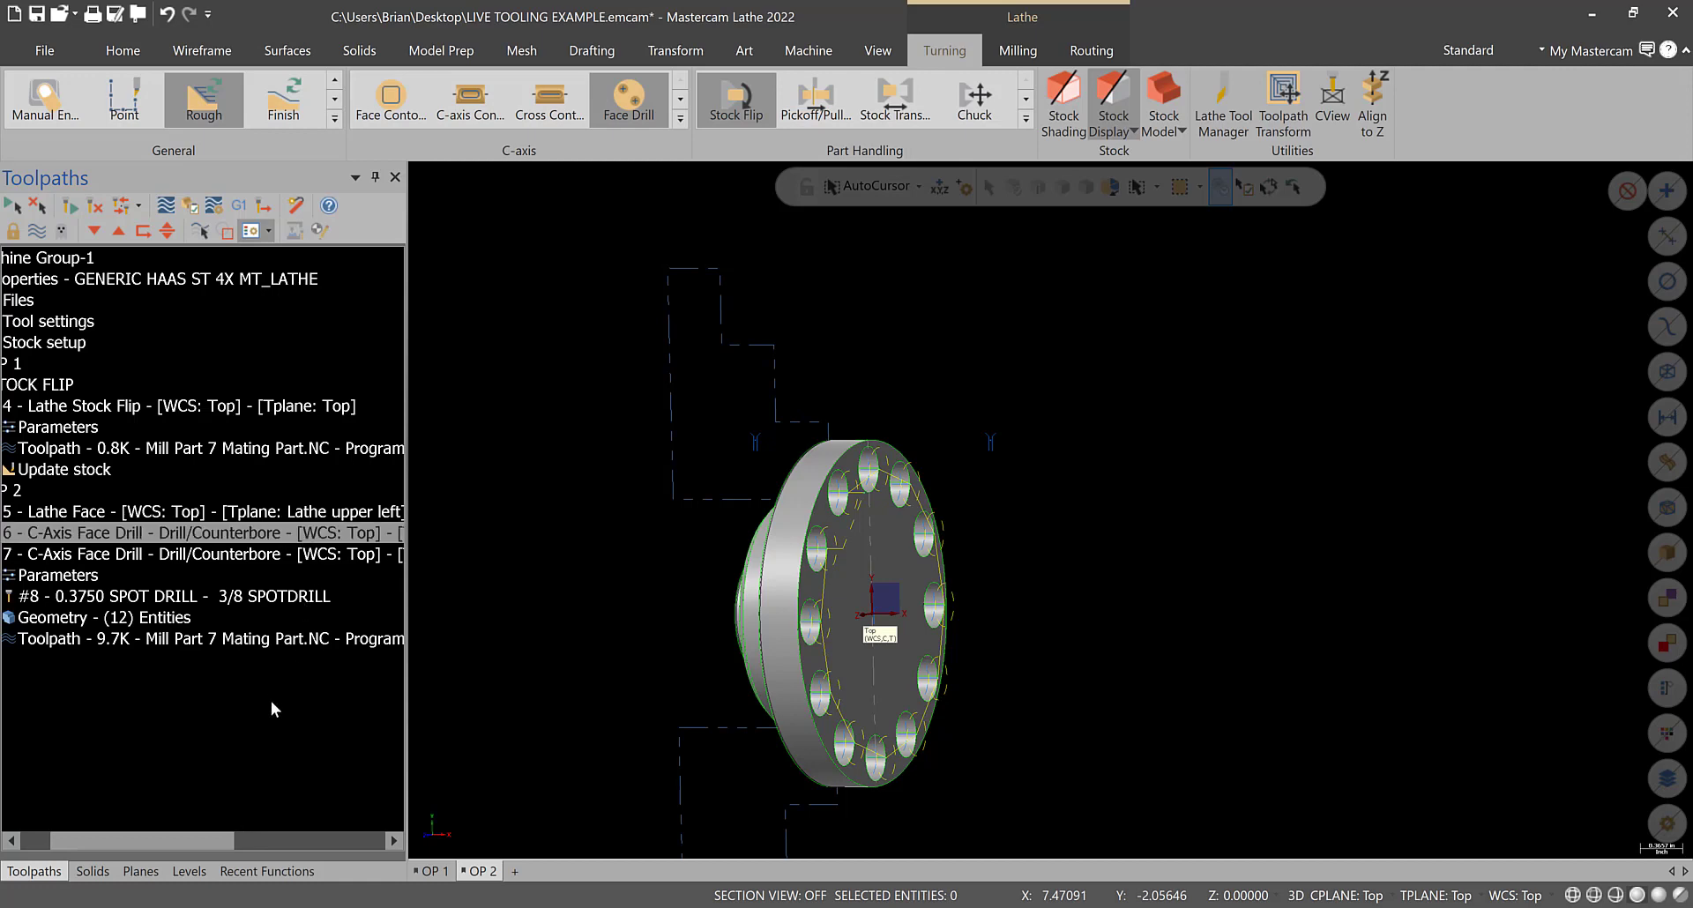
# - Open the tool settings in the parameters of the duplicated C-Axis Face Drill operation
pyautogui.moveTo(99, 843); pyautogui.dragTo(70, 842)
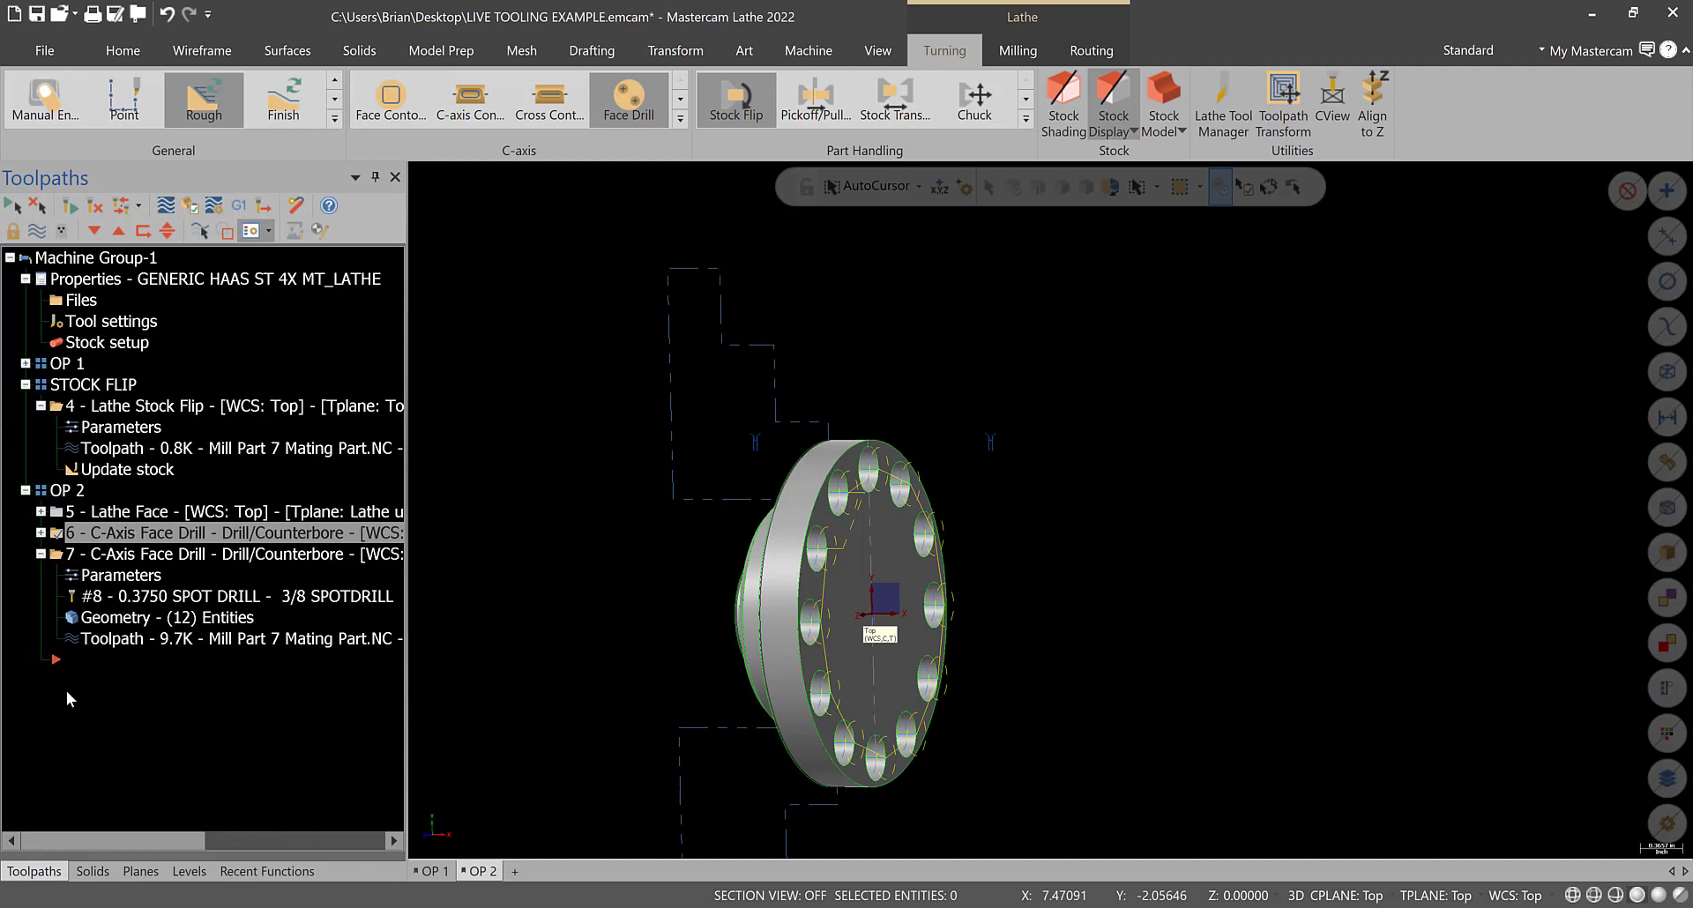
pyautogui.click(110, 575)
pyautogui.click(352, 115)
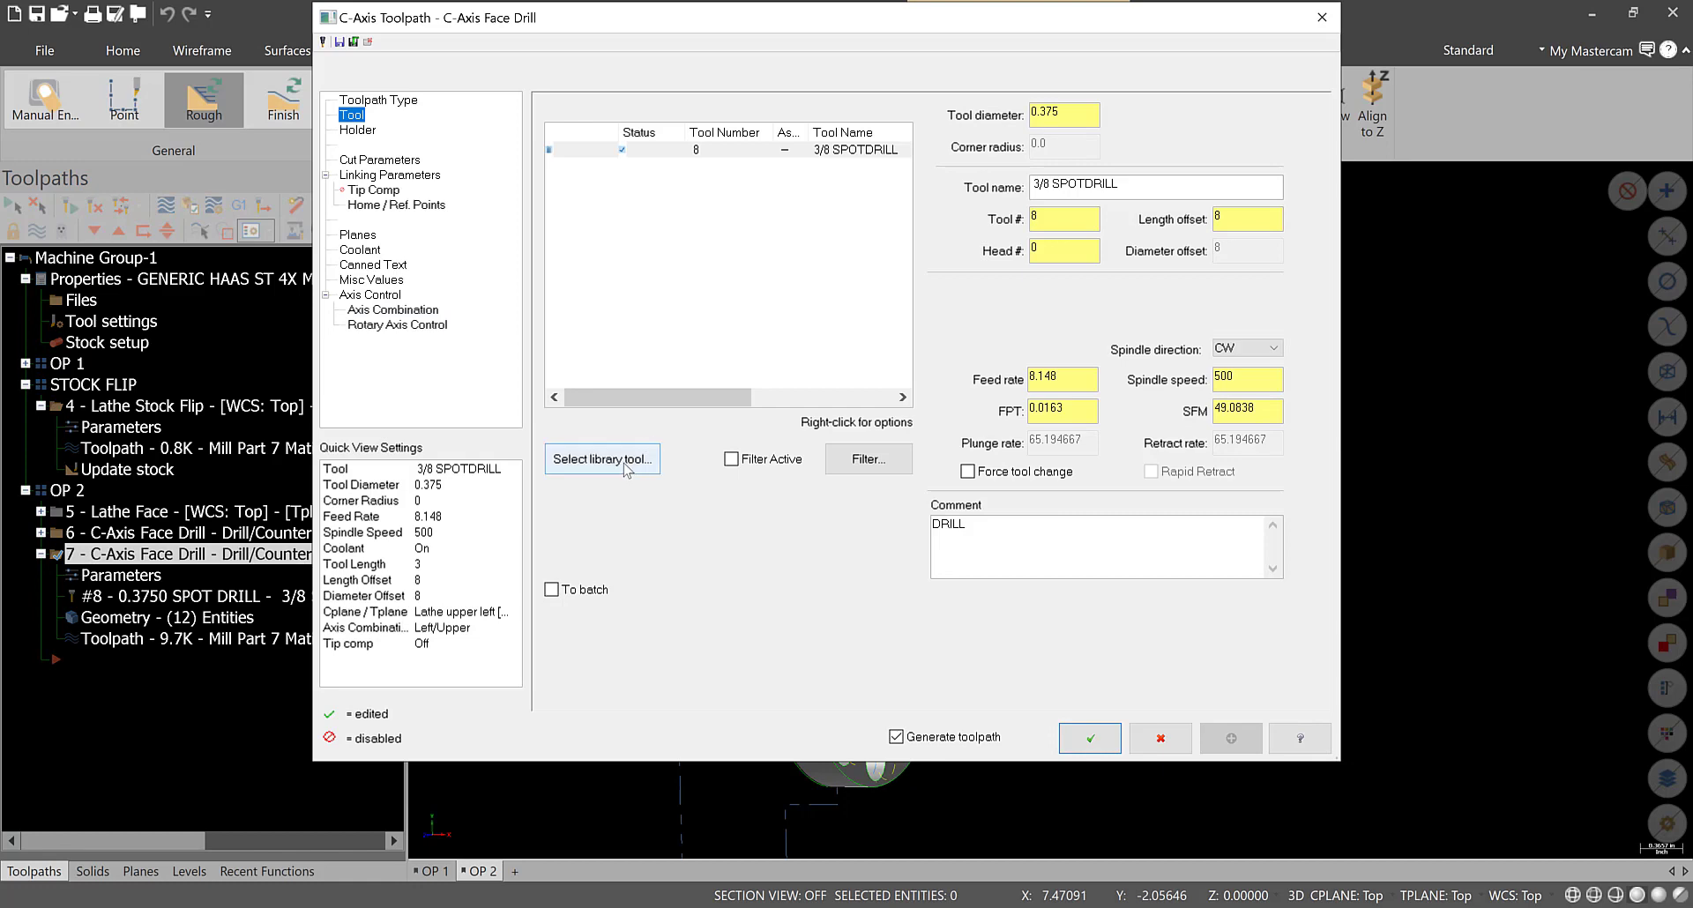
pyautogui.doubleClick(1062, 218)
pyautogui.click(1283, 222)
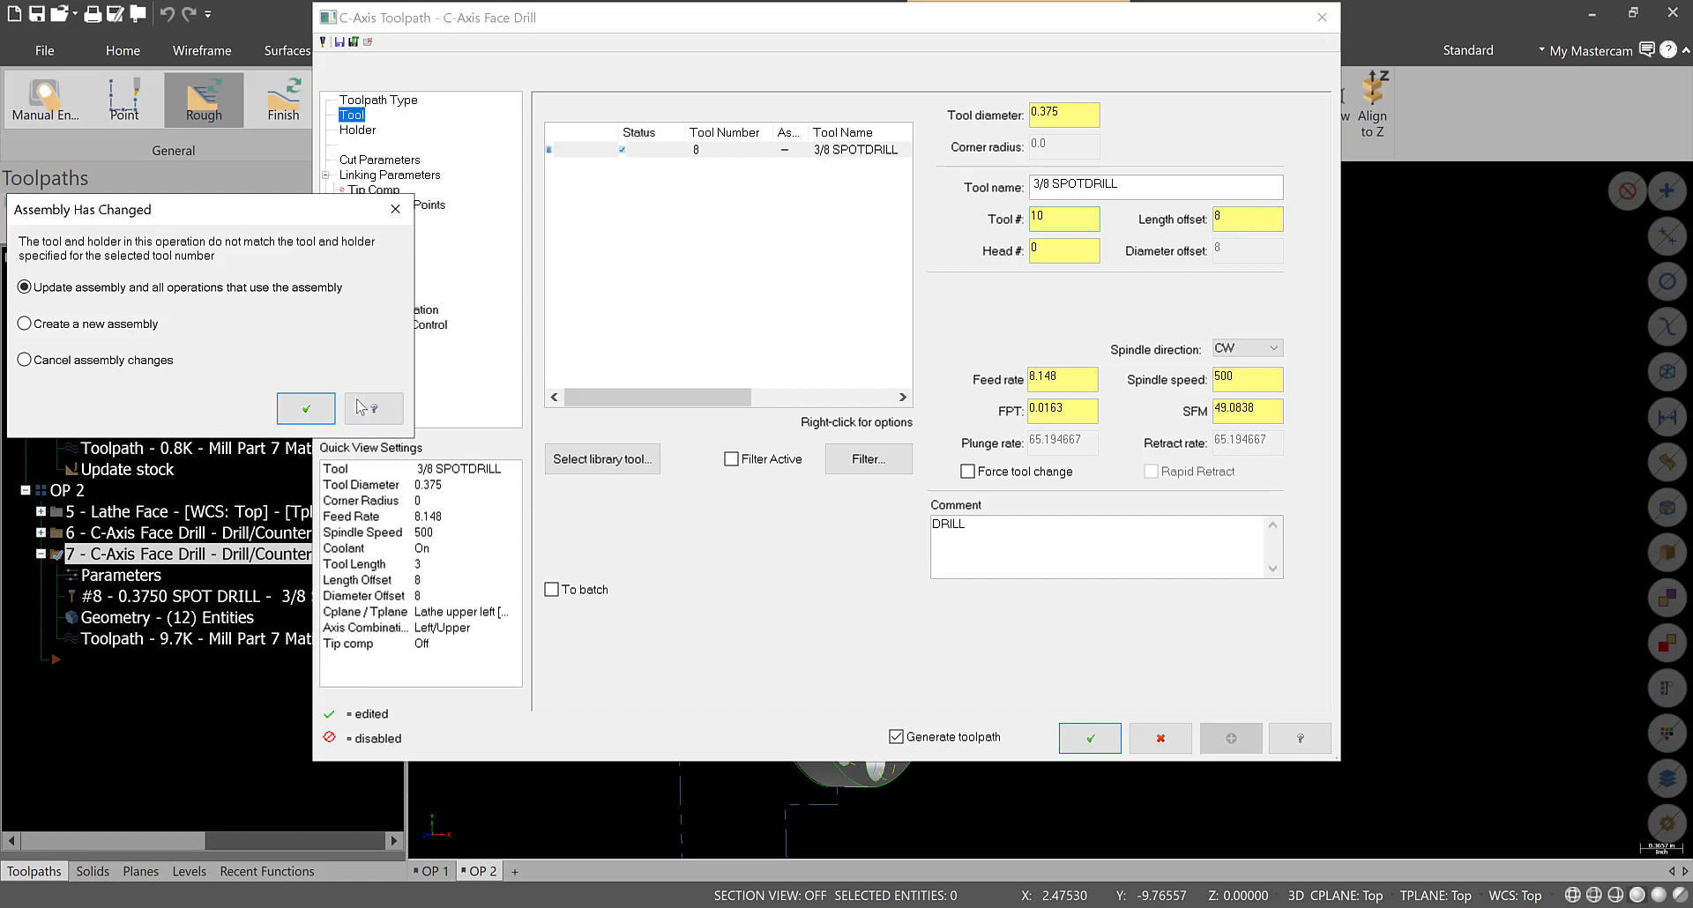
pyautogui.click(395, 209)
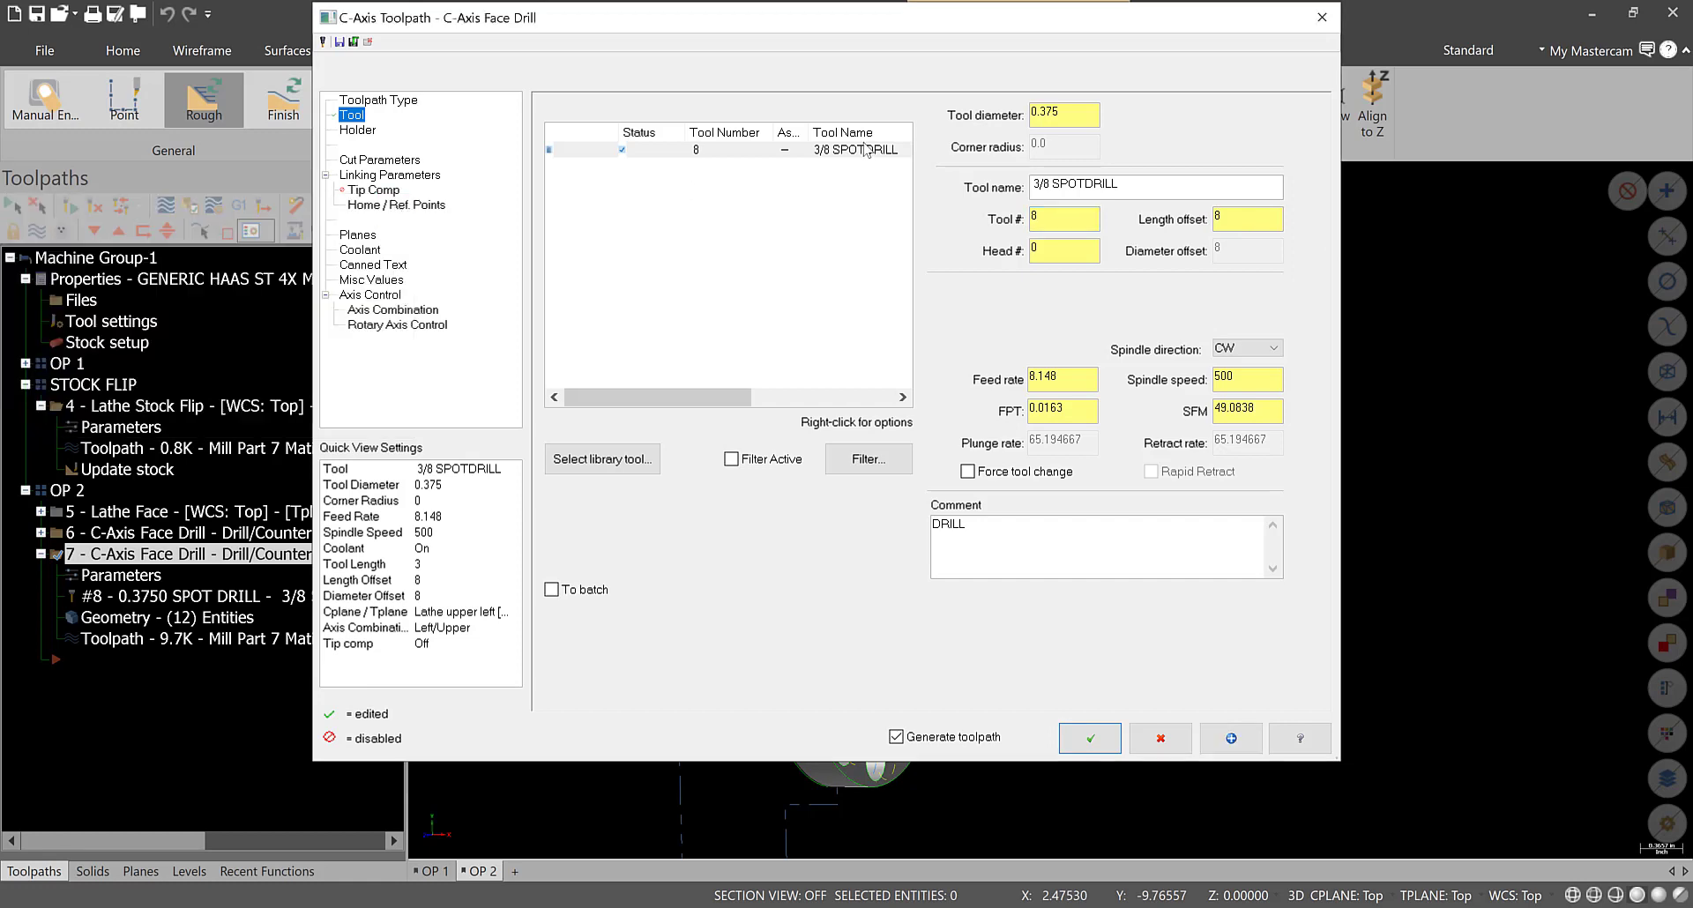
# - Filter the tool library for 0.266 diameter drills, choose the LTR. H DRILL, and set its tool number to 10
pyautogui.click(645, 477)
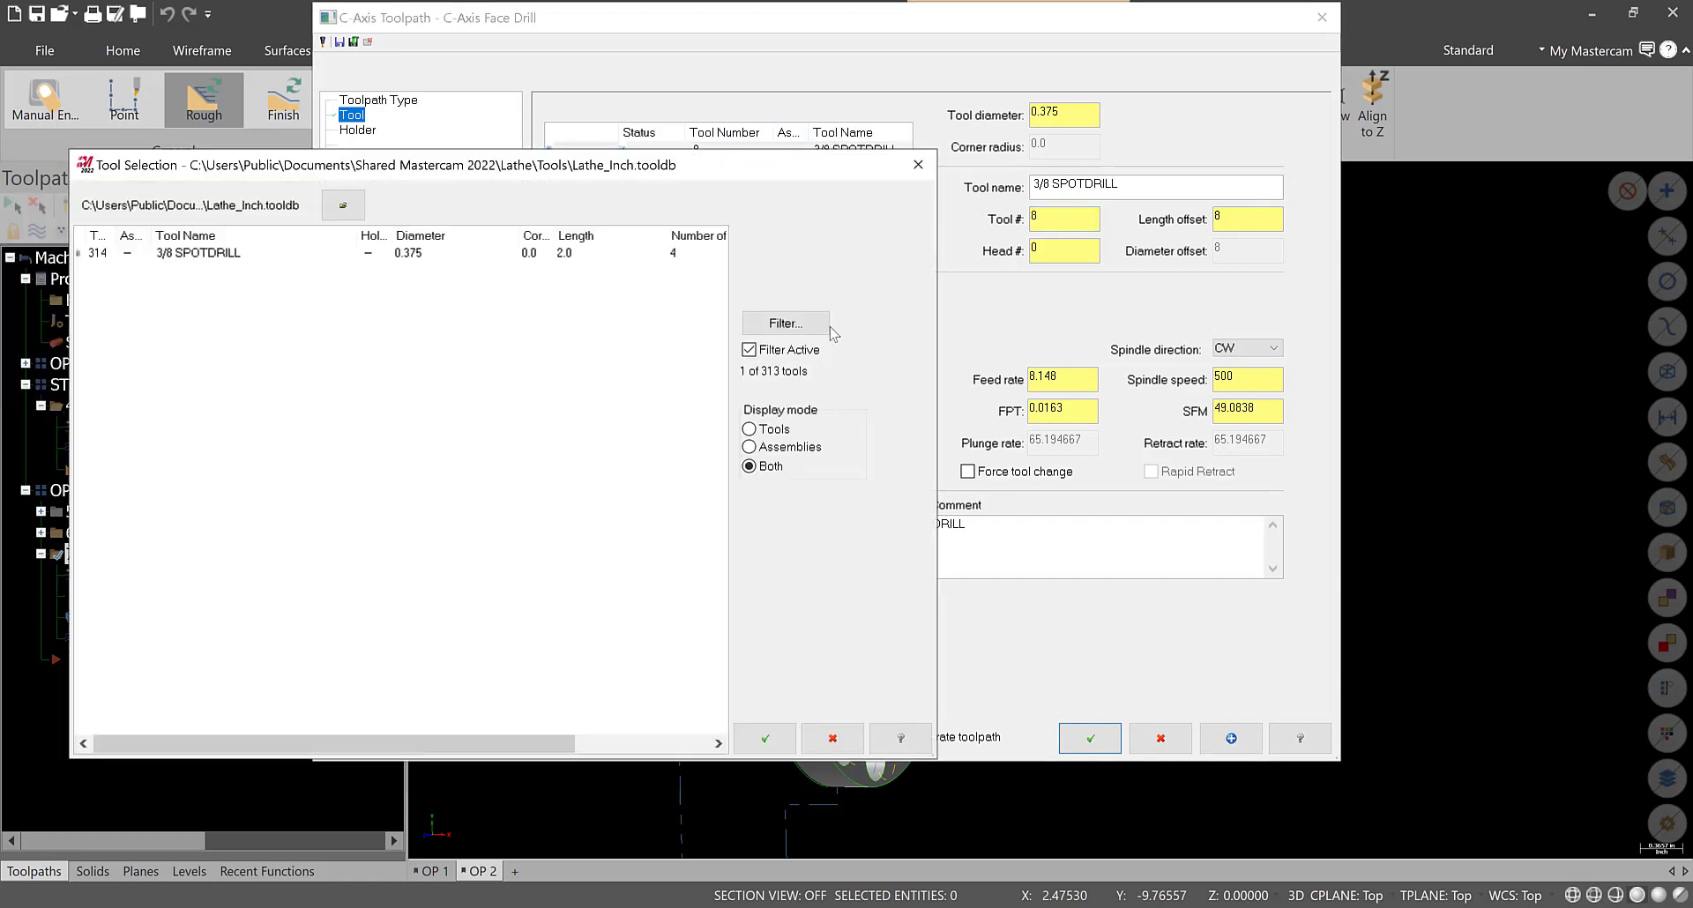
pyautogui.click(826, 327)
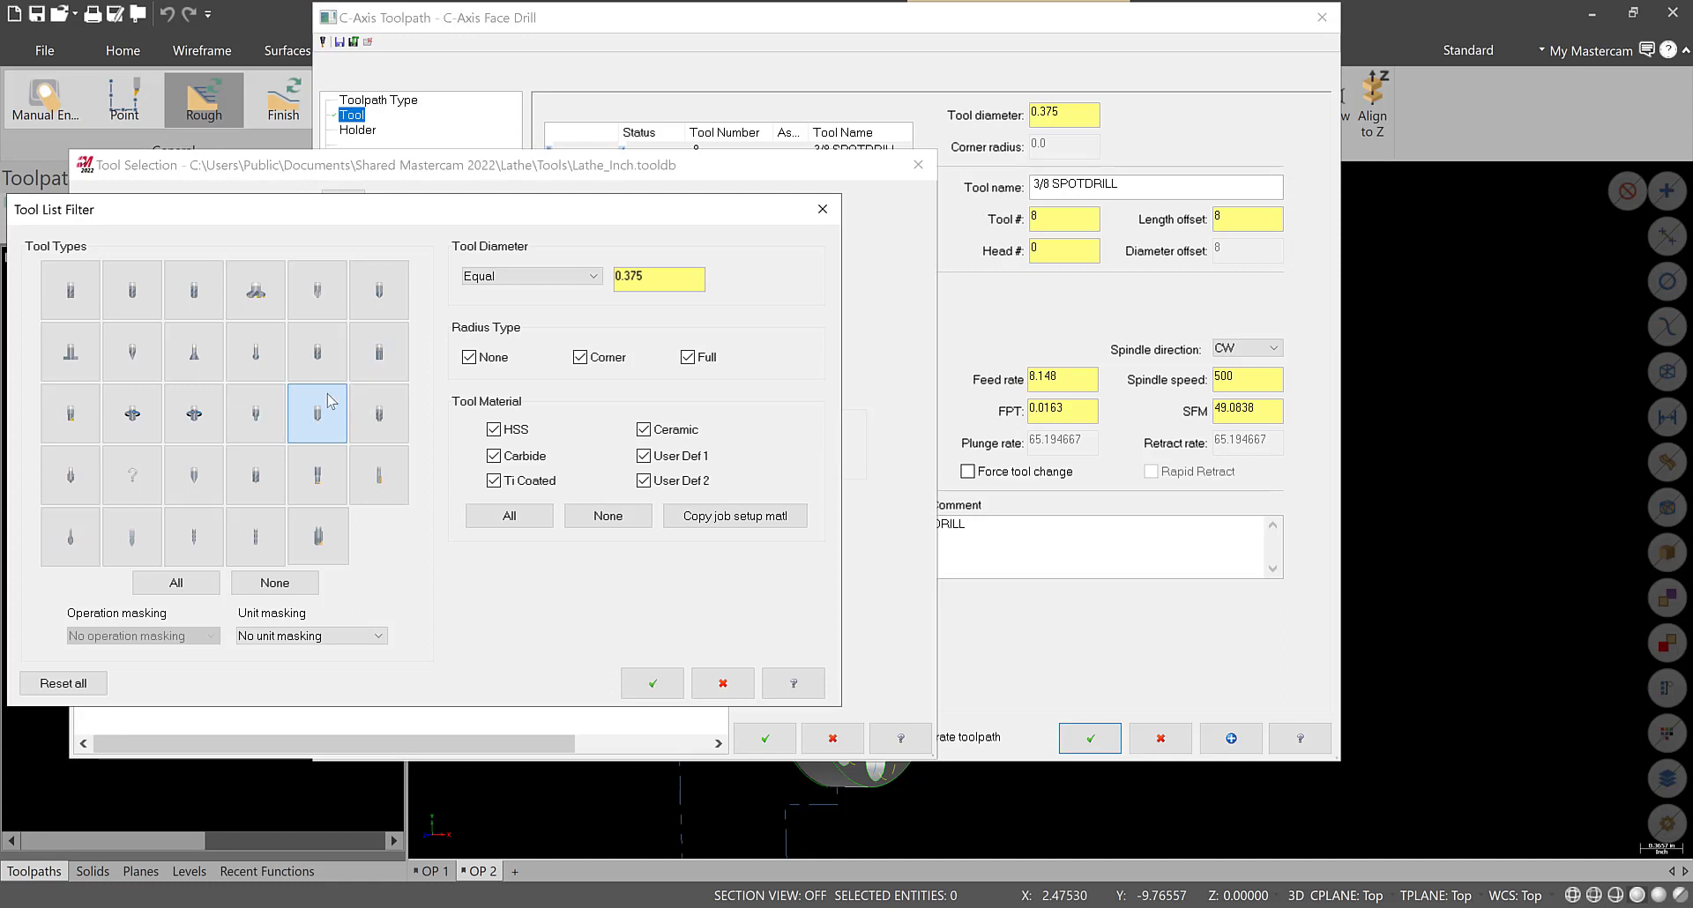
pyautogui.click(318, 352)
pyautogui.doubleClick(657, 278)
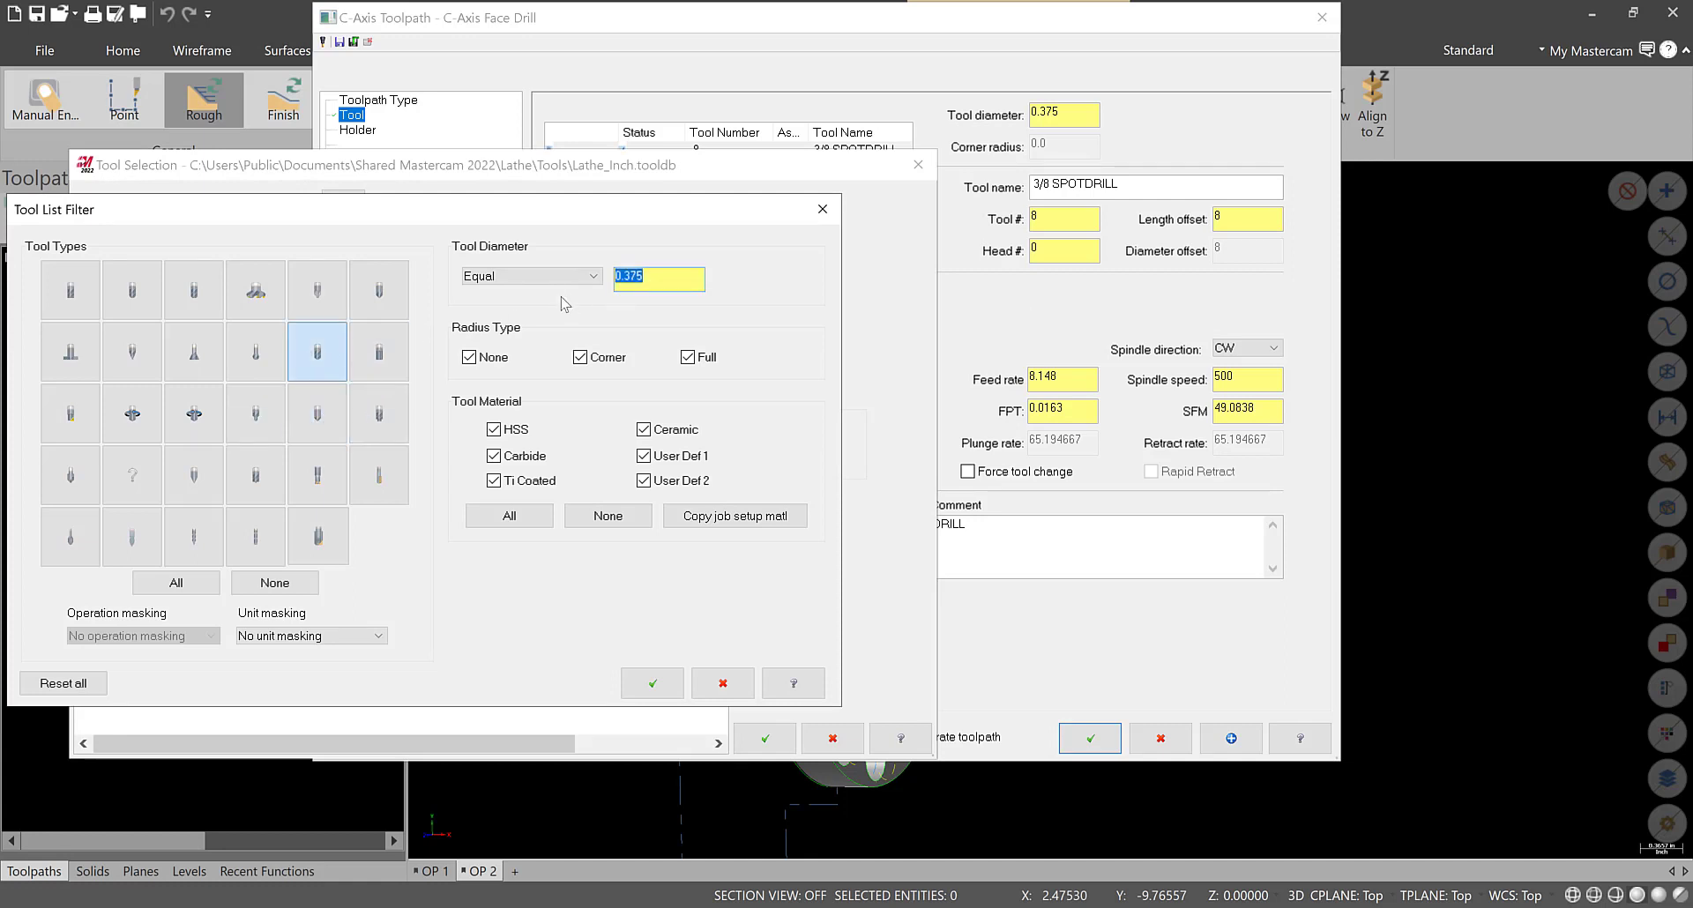
pyautogui.write('.266')
pyautogui.click(657, 684)
pyautogui.click(231, 255)
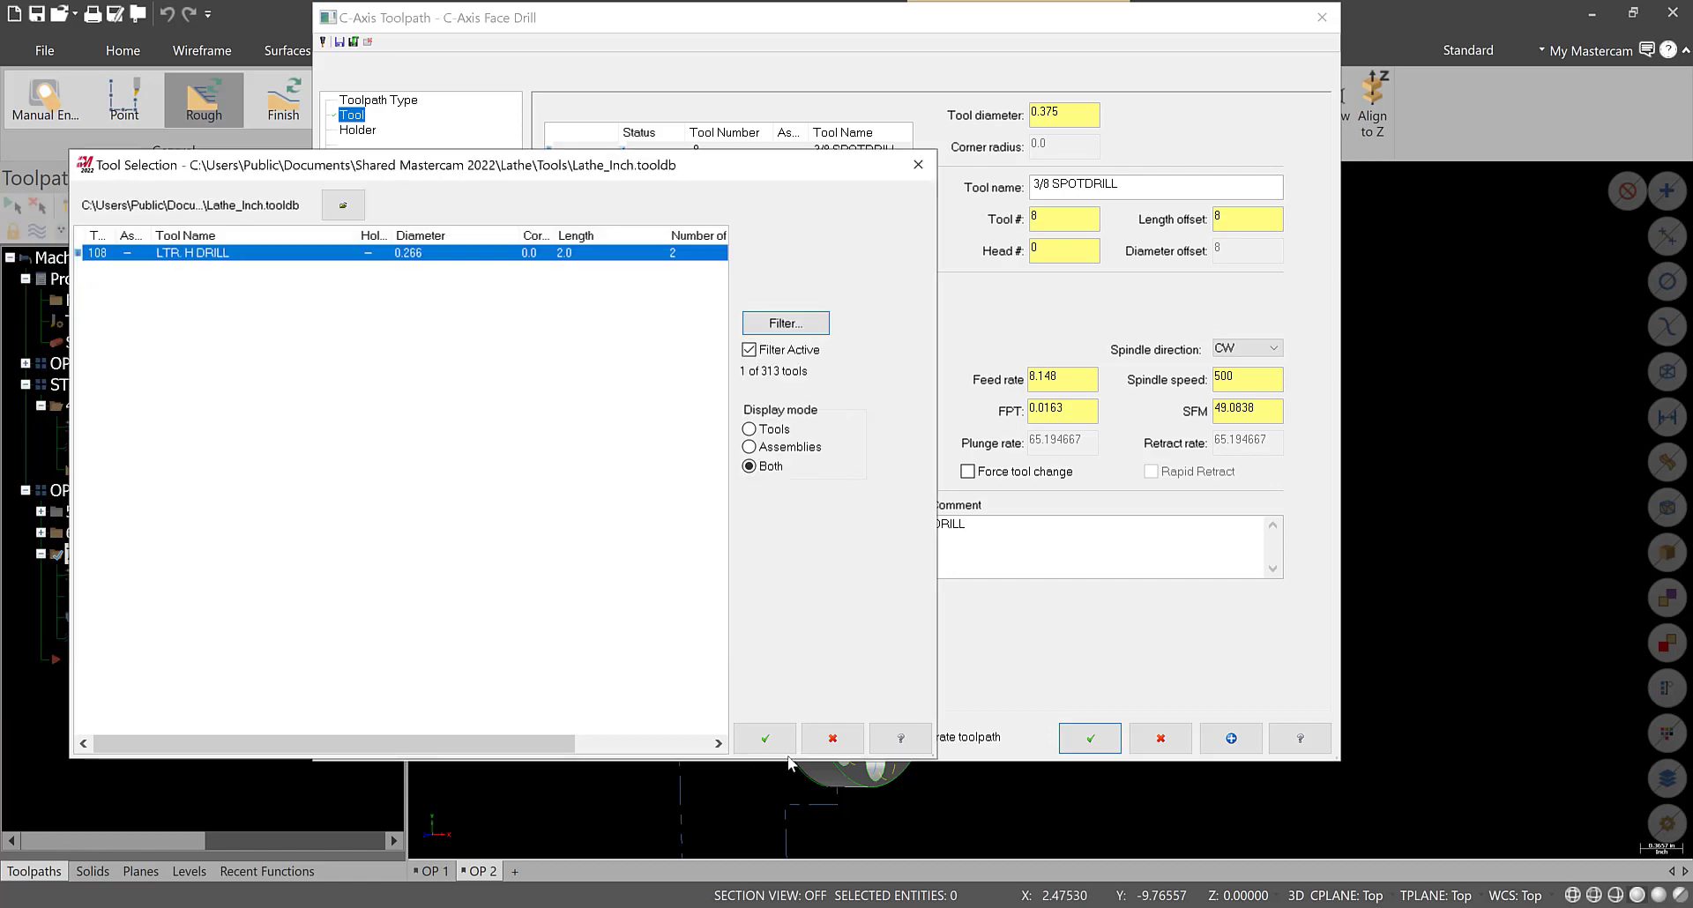
pyautogui.click(765, 740)
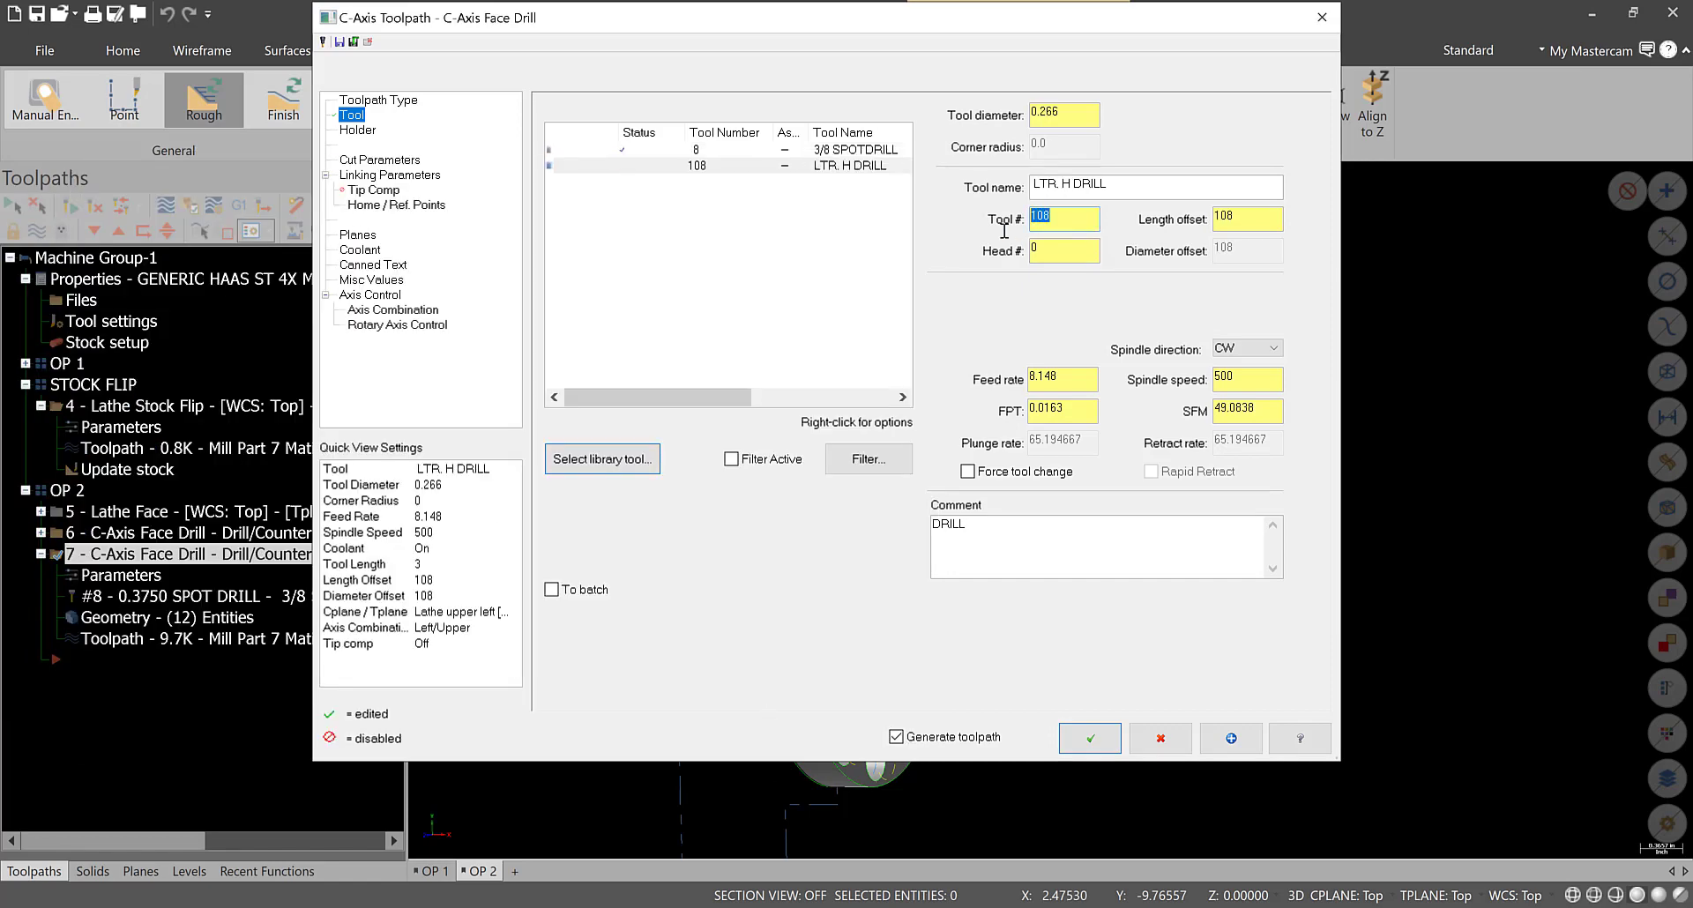
pyautogui.write('10')
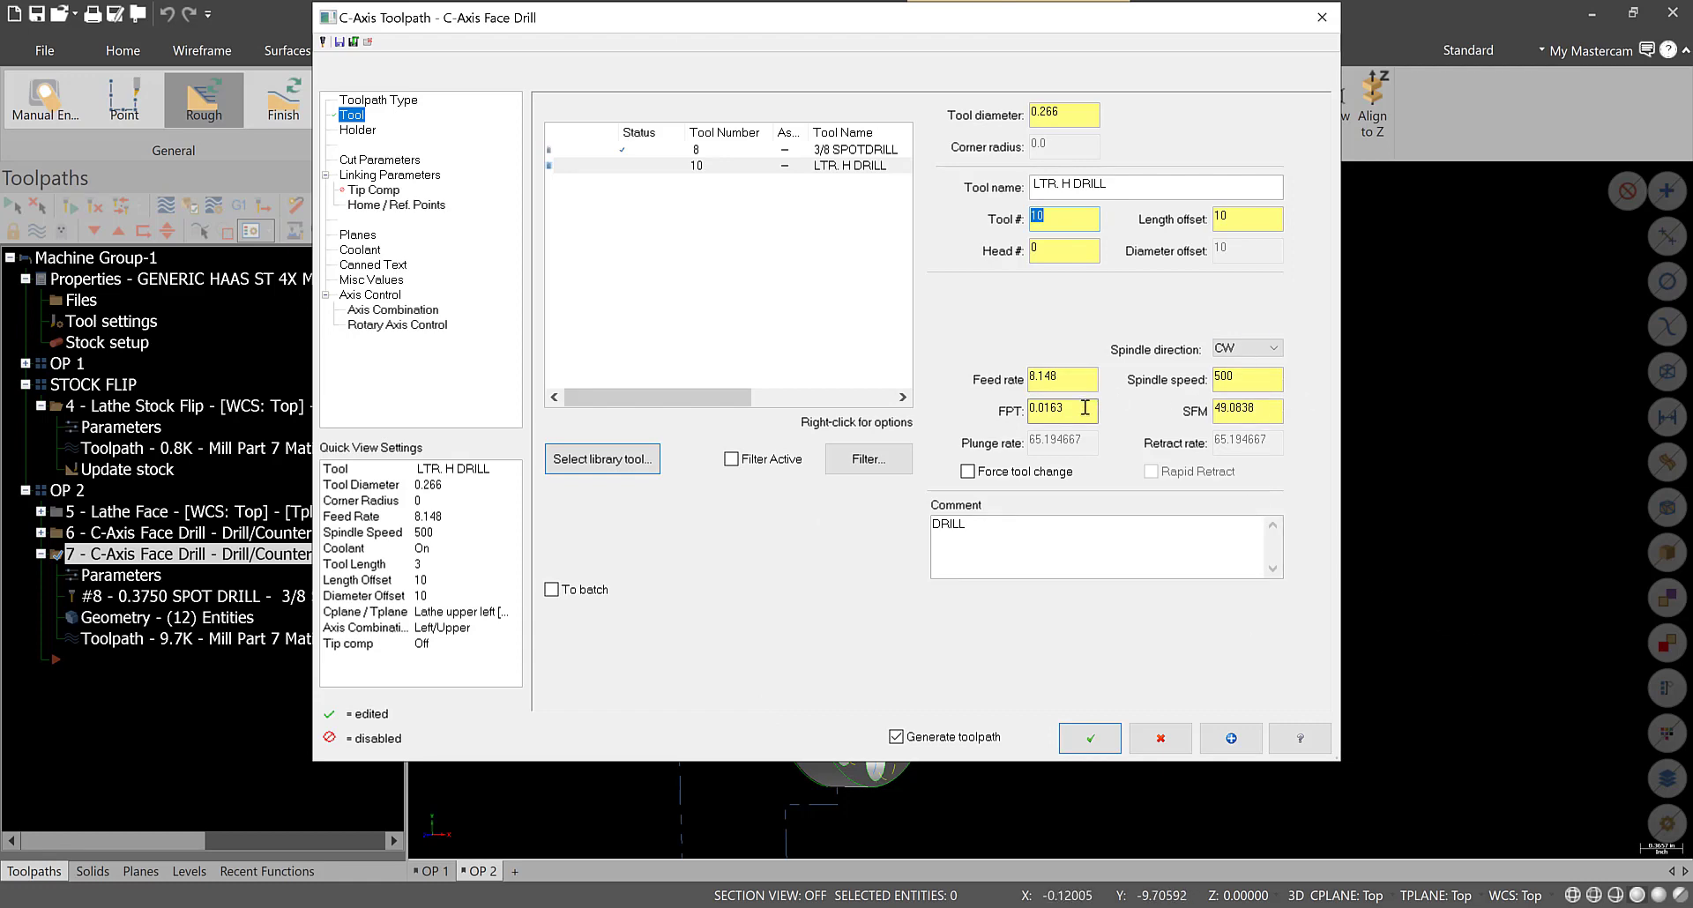
# - Edit the number of flutes in the LTR. H DRILL's tool properties
pyautogui.doubleClick(710, 168)
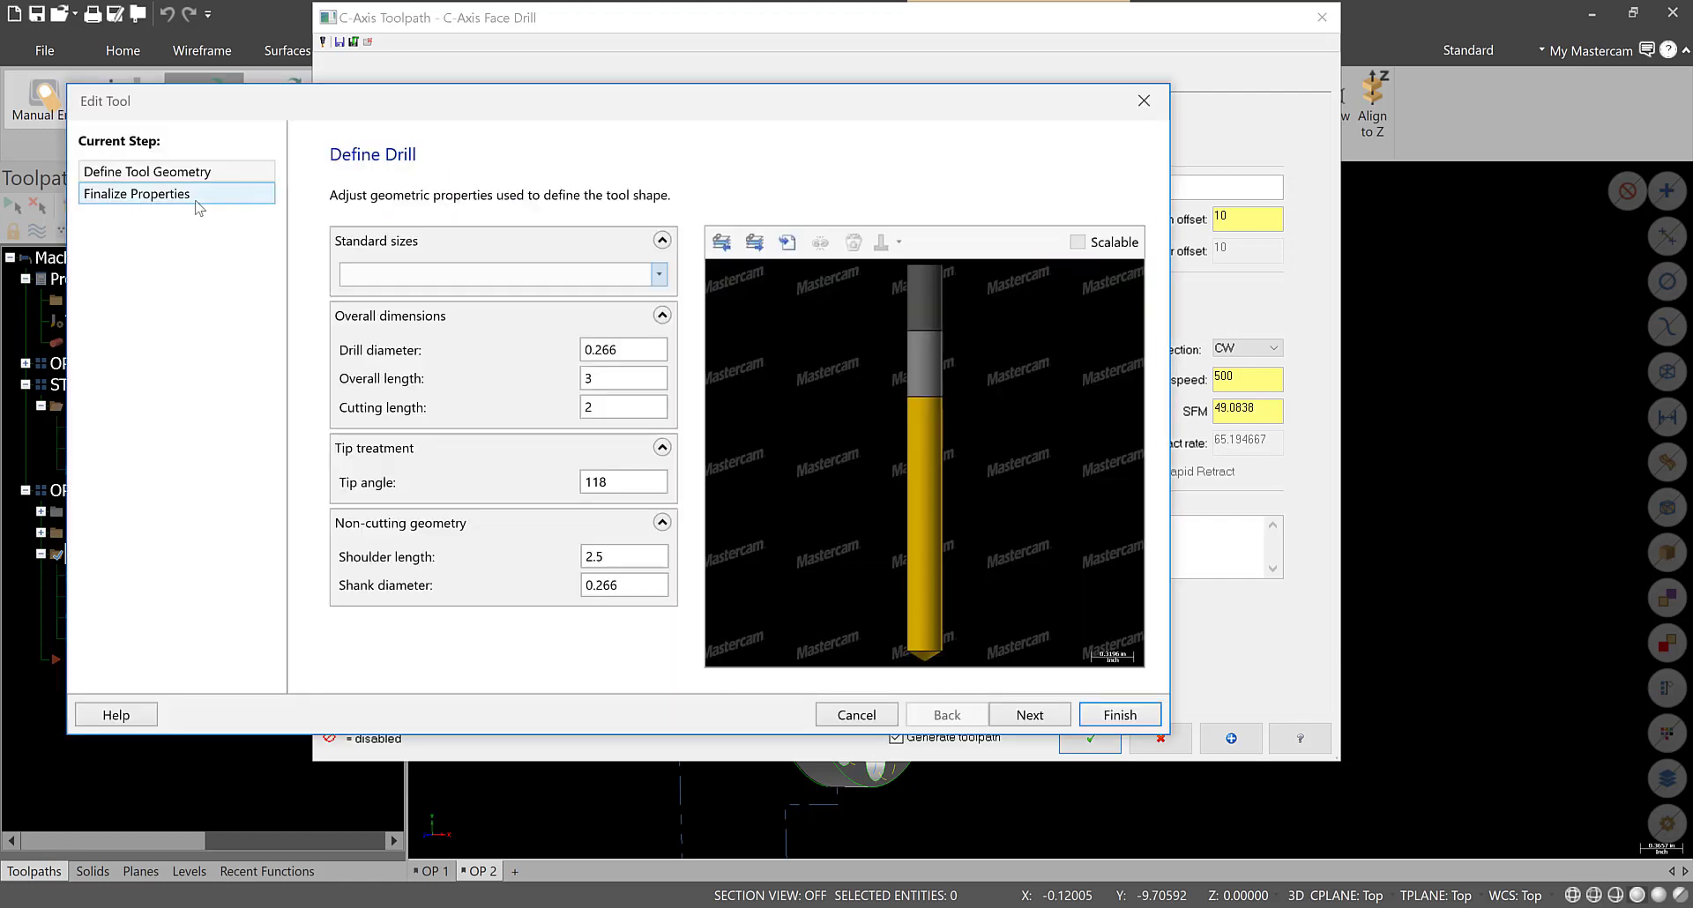
pyautogui.click(196, 196)
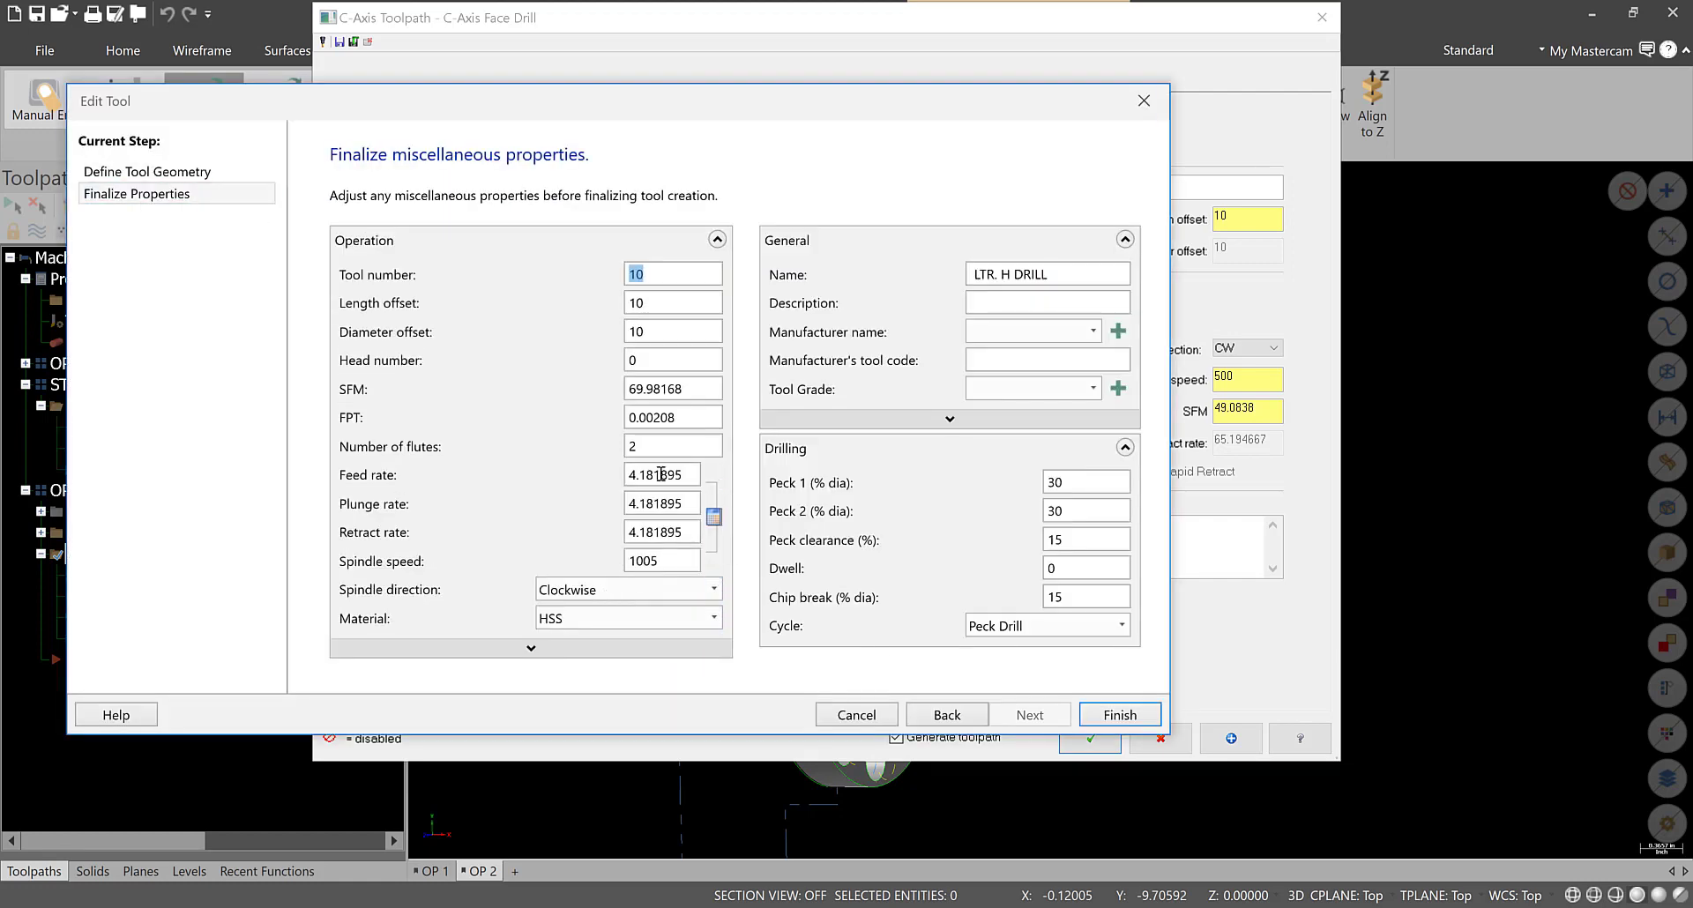
pyautogui.doubleClick(653, 445)
pyautogui.click(1120, 714)
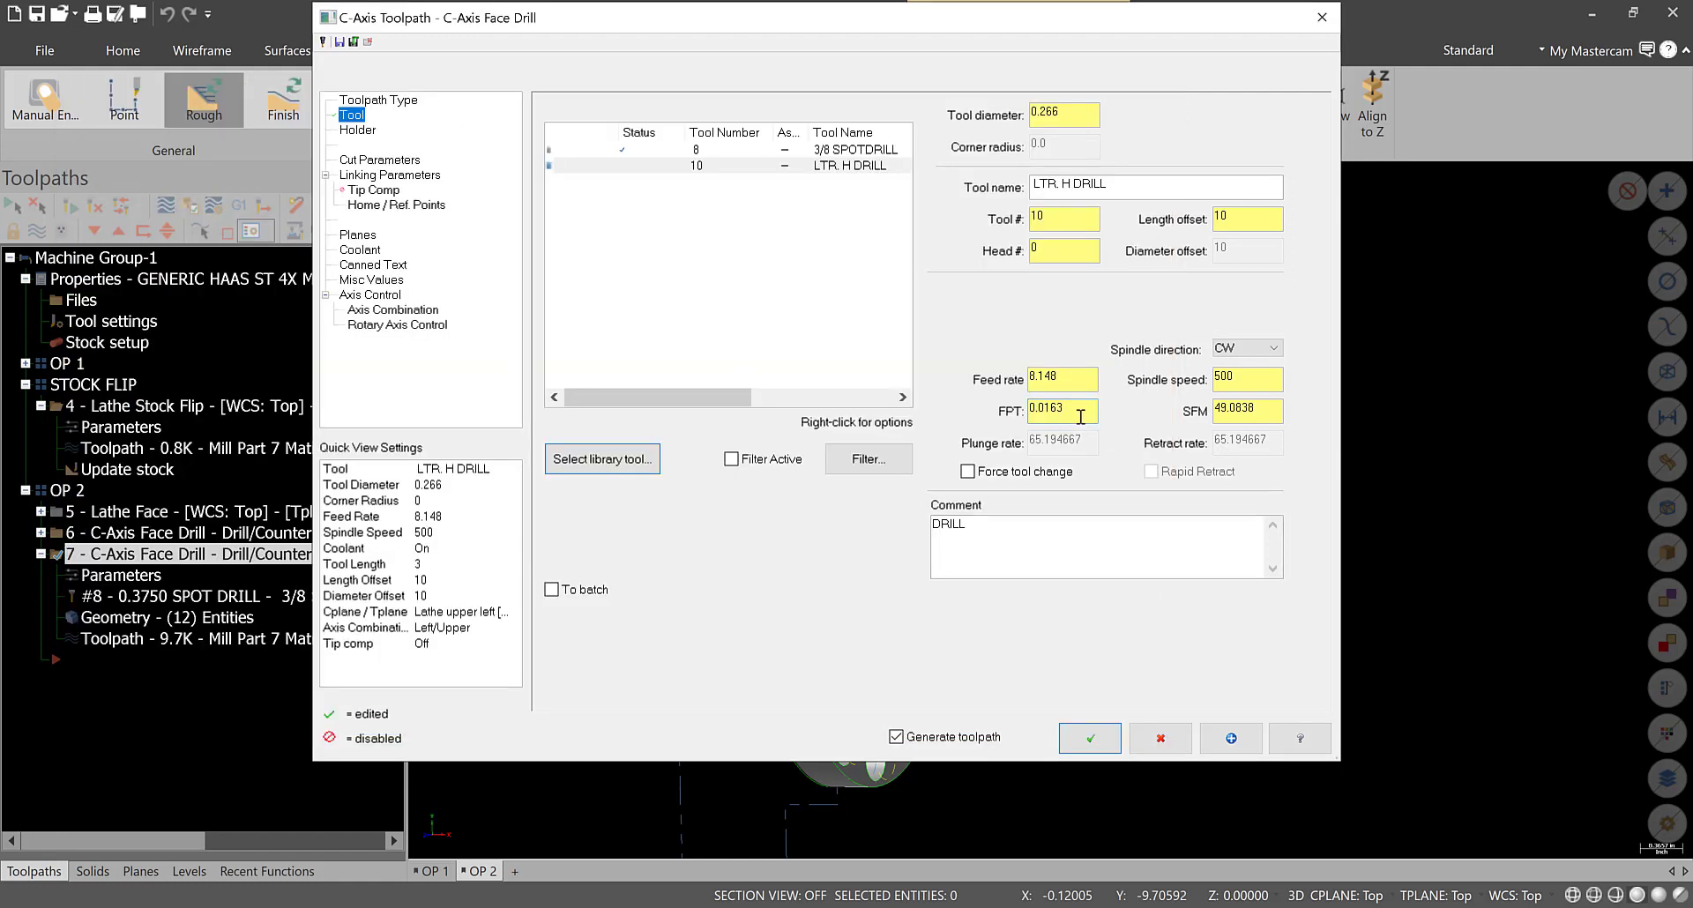
# - Reinitialize the feeds and speeds from the LTR. H DRILL and set the spindle speed to 500
pyautogui.rightClick(710, 286)
pyautogui.click(789, 483)
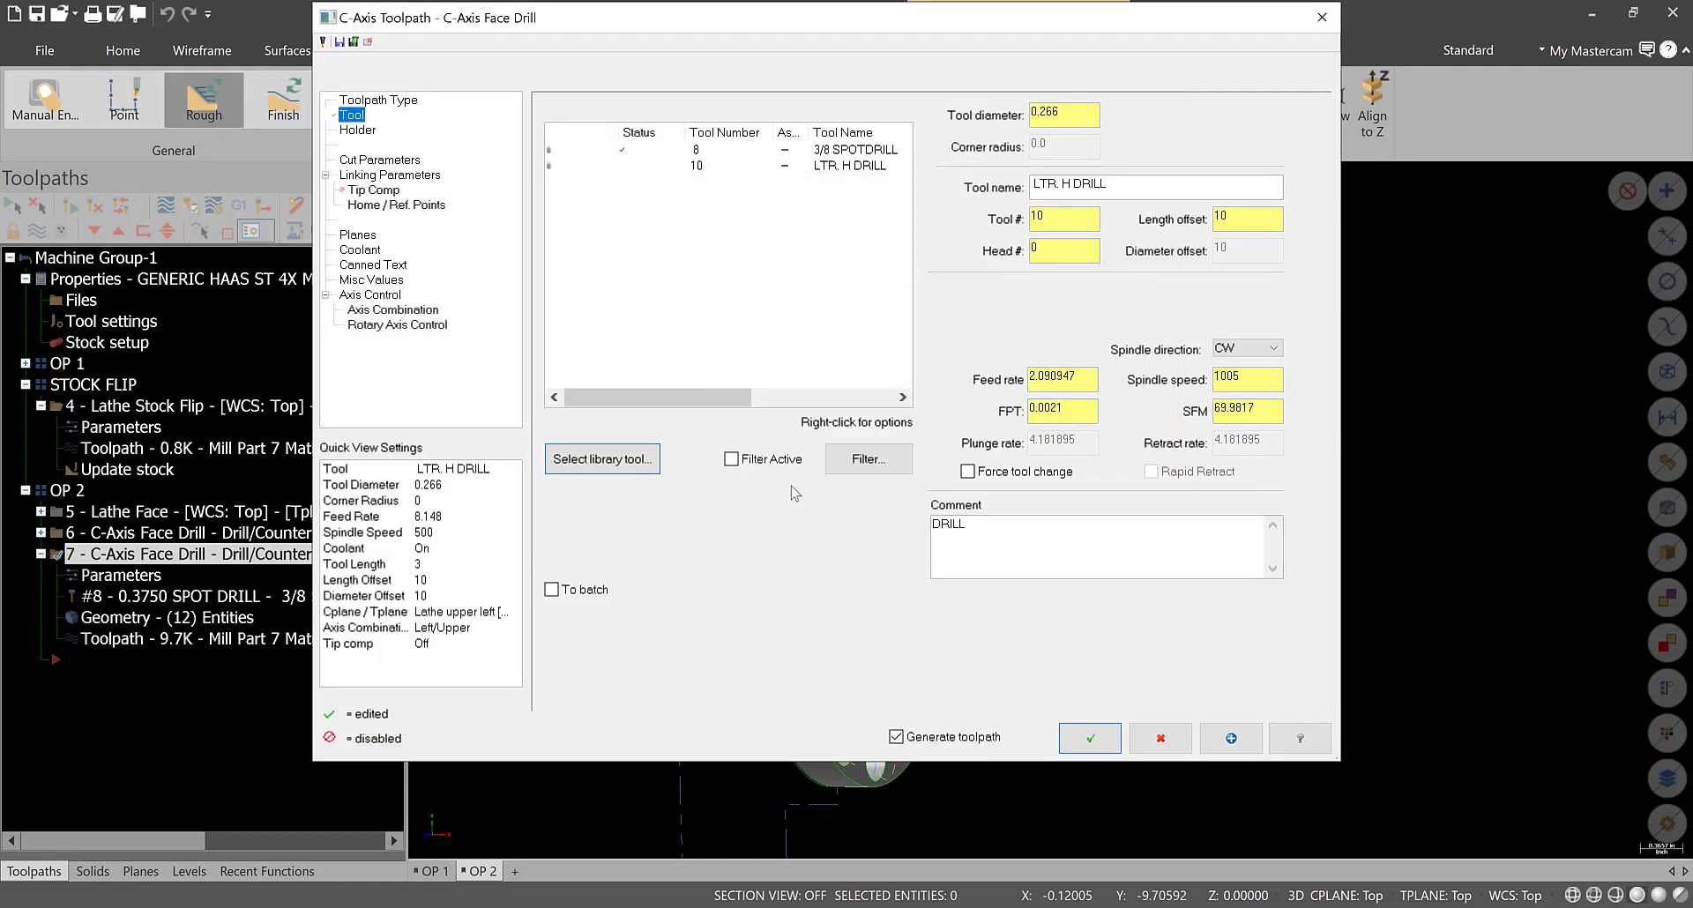
pyautogui.moveTo(1259, 379); pyautogui.dragTo(1121, 369)
pyautogui.write('500')
pyautogui.press('Return')
pyautogui.click(1083, 380)
# - Change the drilling cycle to Peck Drill with a first peck of 0.1
pyautogui.click(380, 159)
pyautogui.click(796, 120)
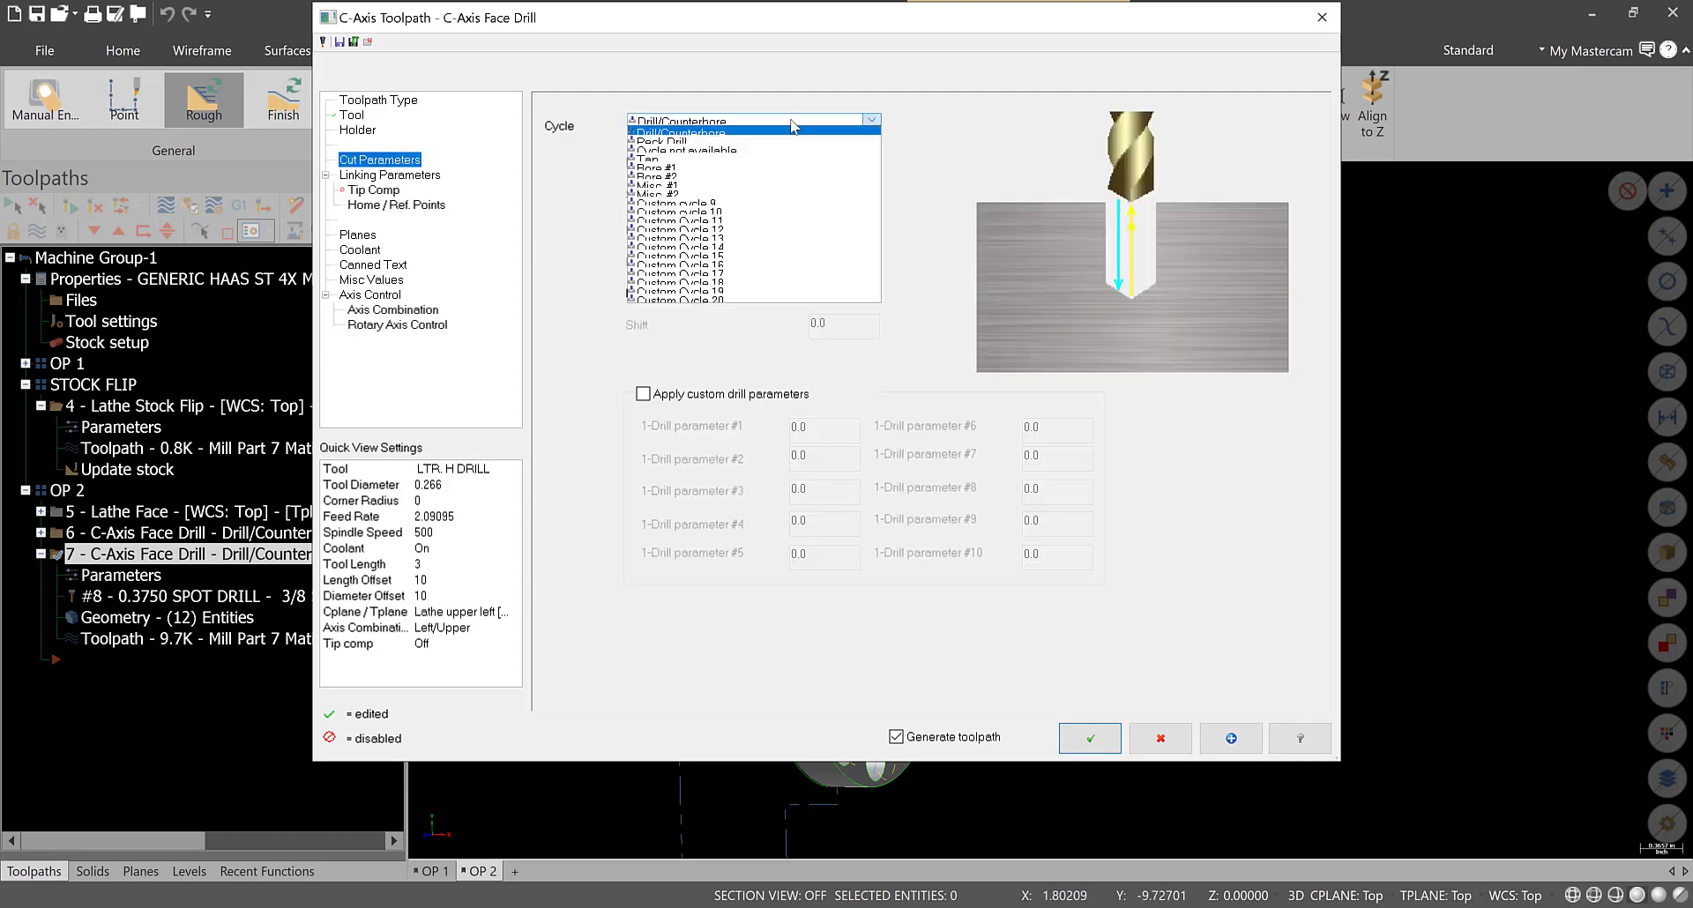
pyautogui.click(772, 141)
pyautogui.press('Tab')
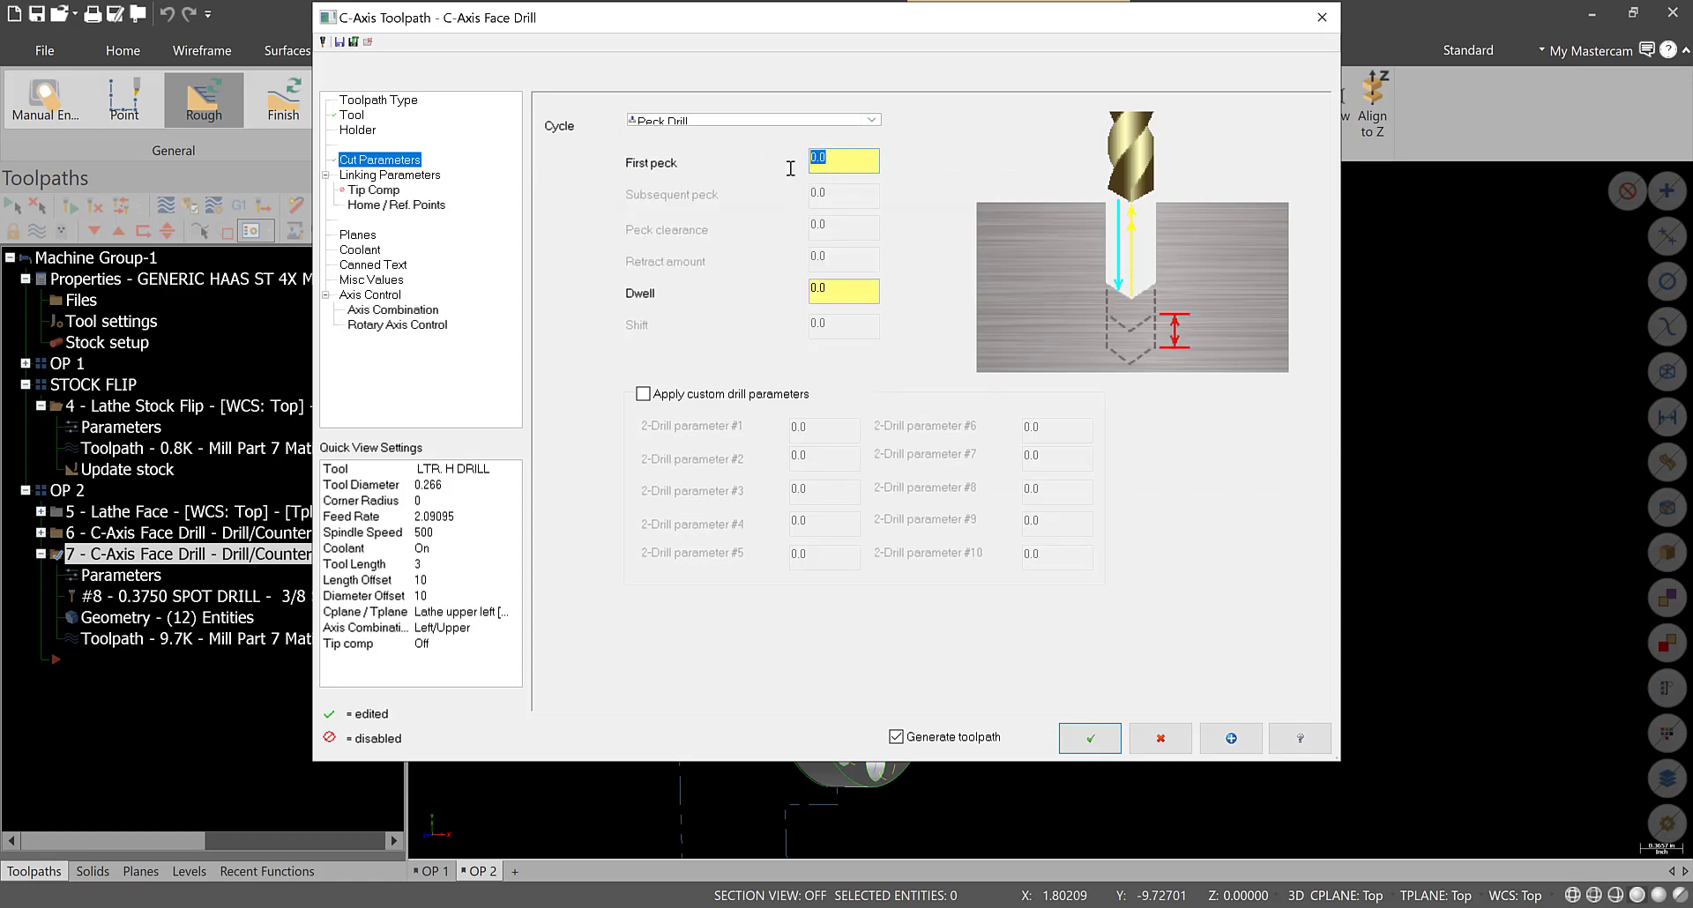
pyautogui.write('.1')
pyautogui.click(824, 295)
pyautogui.moveTo(834, 157); pyautogui.dragTo(696, 140)
# - Set the drilling depth by picking a bolt hole point on the hub side of the flange
pyautogui.click(432, 178)
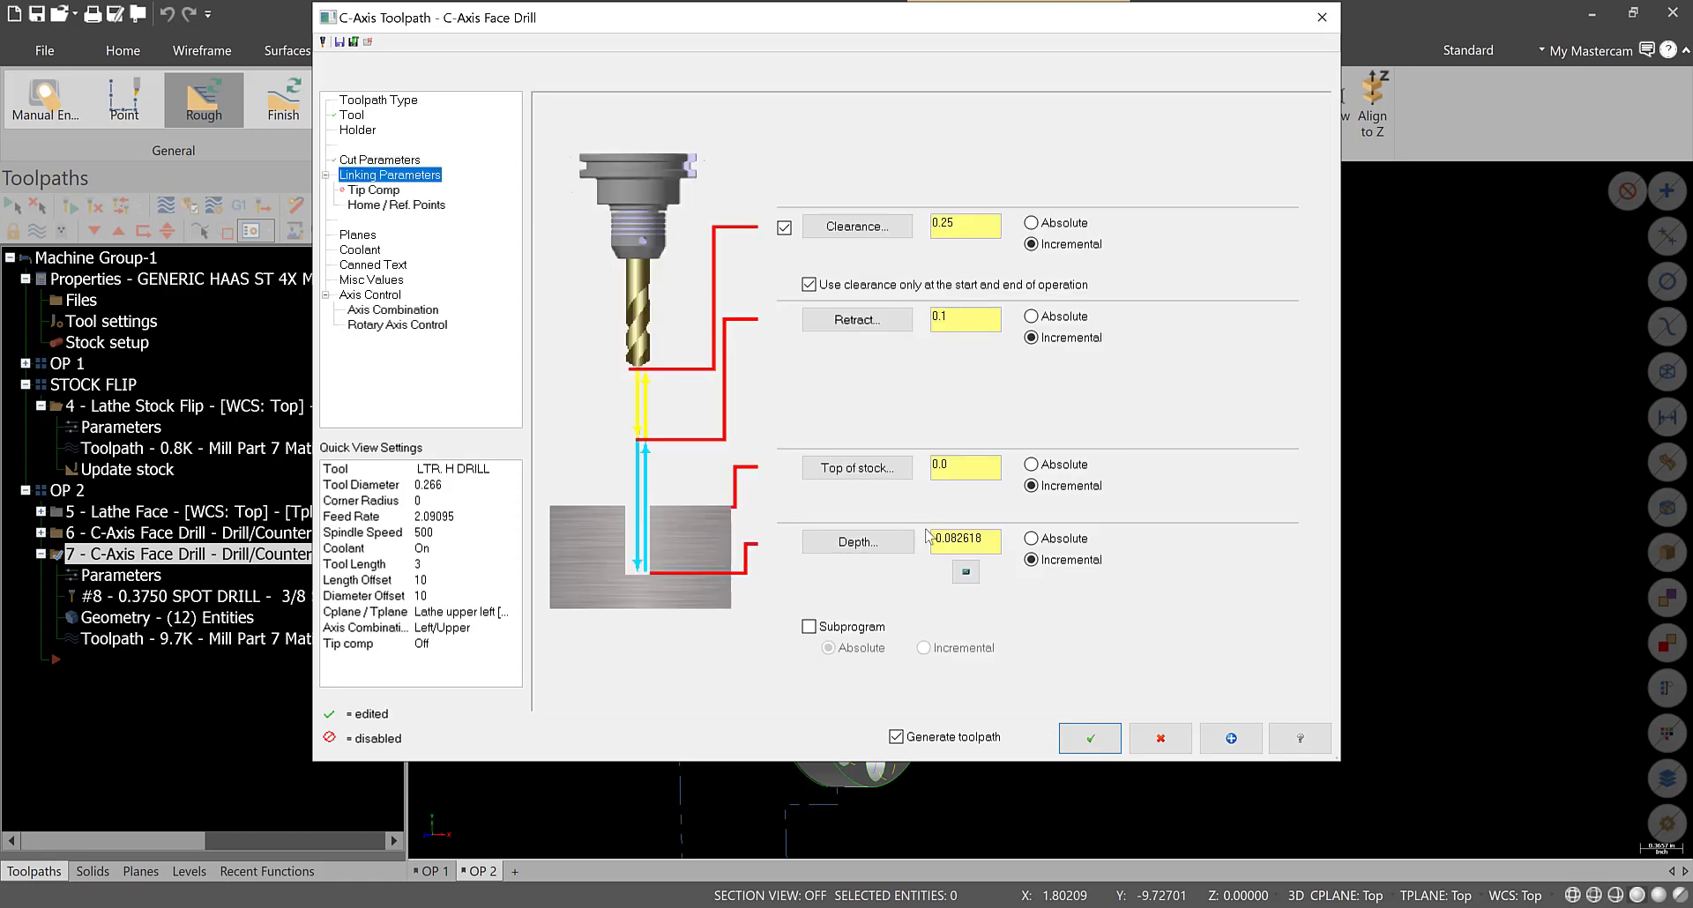
pyautogui.click(850, 545)
pyautogui.moveTo(754, 551); pyautogui.dragTo(904, 547, button='middle')
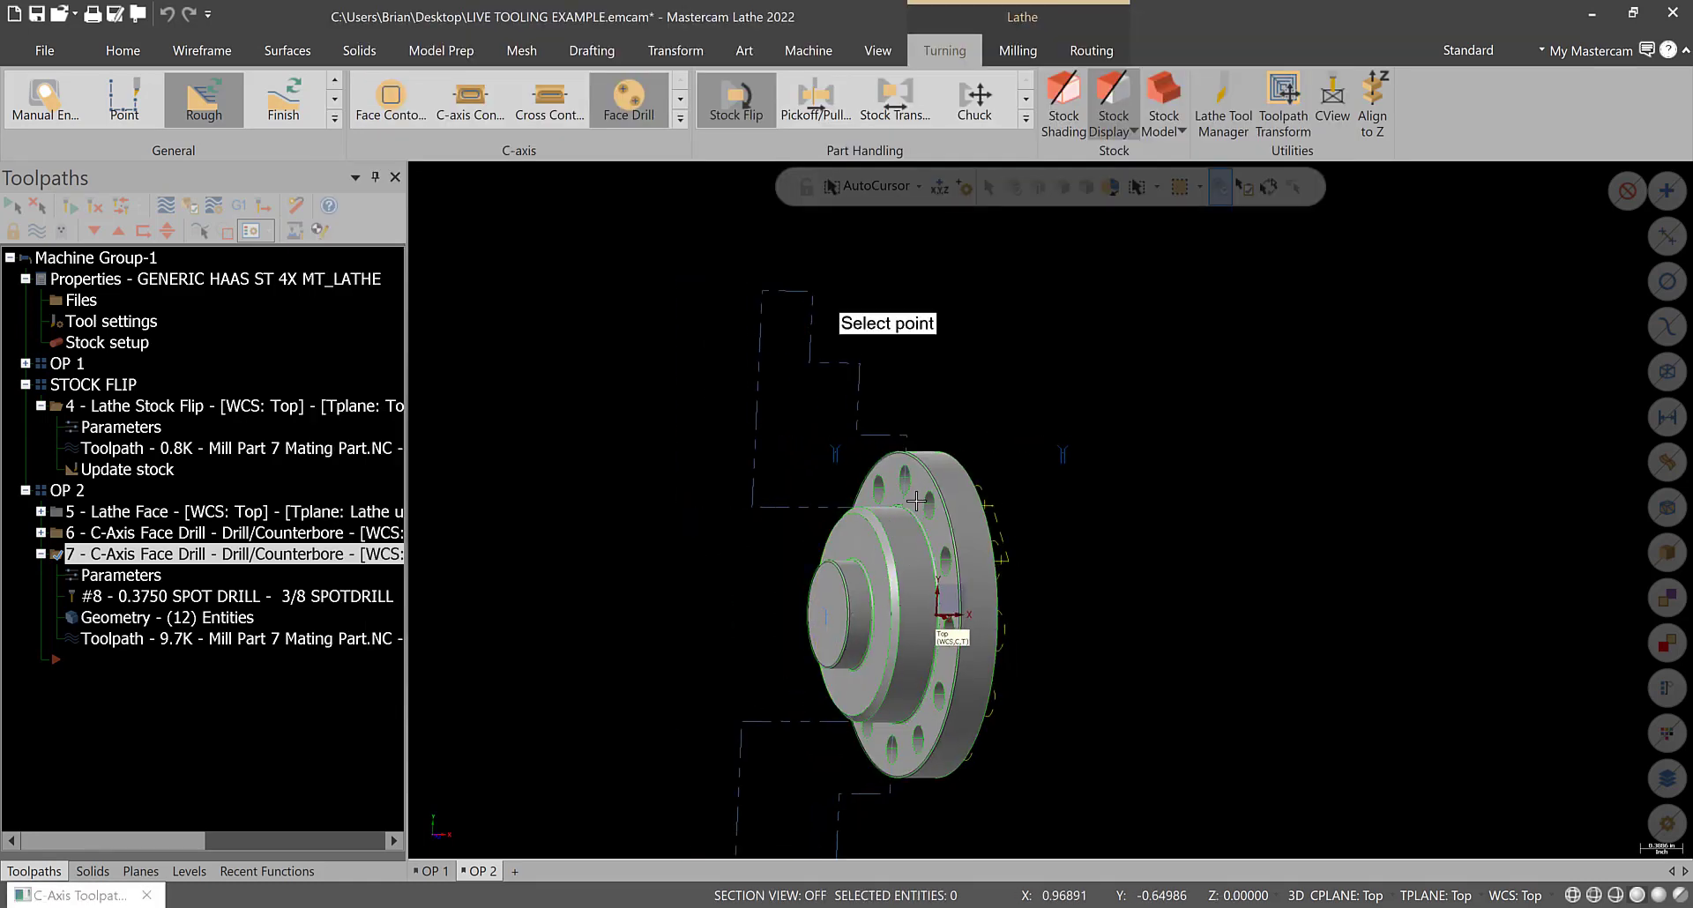
pyautogui.click(929, 501)
# - Enable tip compensation with a breakthrough amount, check the coolant and rotary axis settings, and accept the peck drill parameters
pyautogui.click(374, 191)
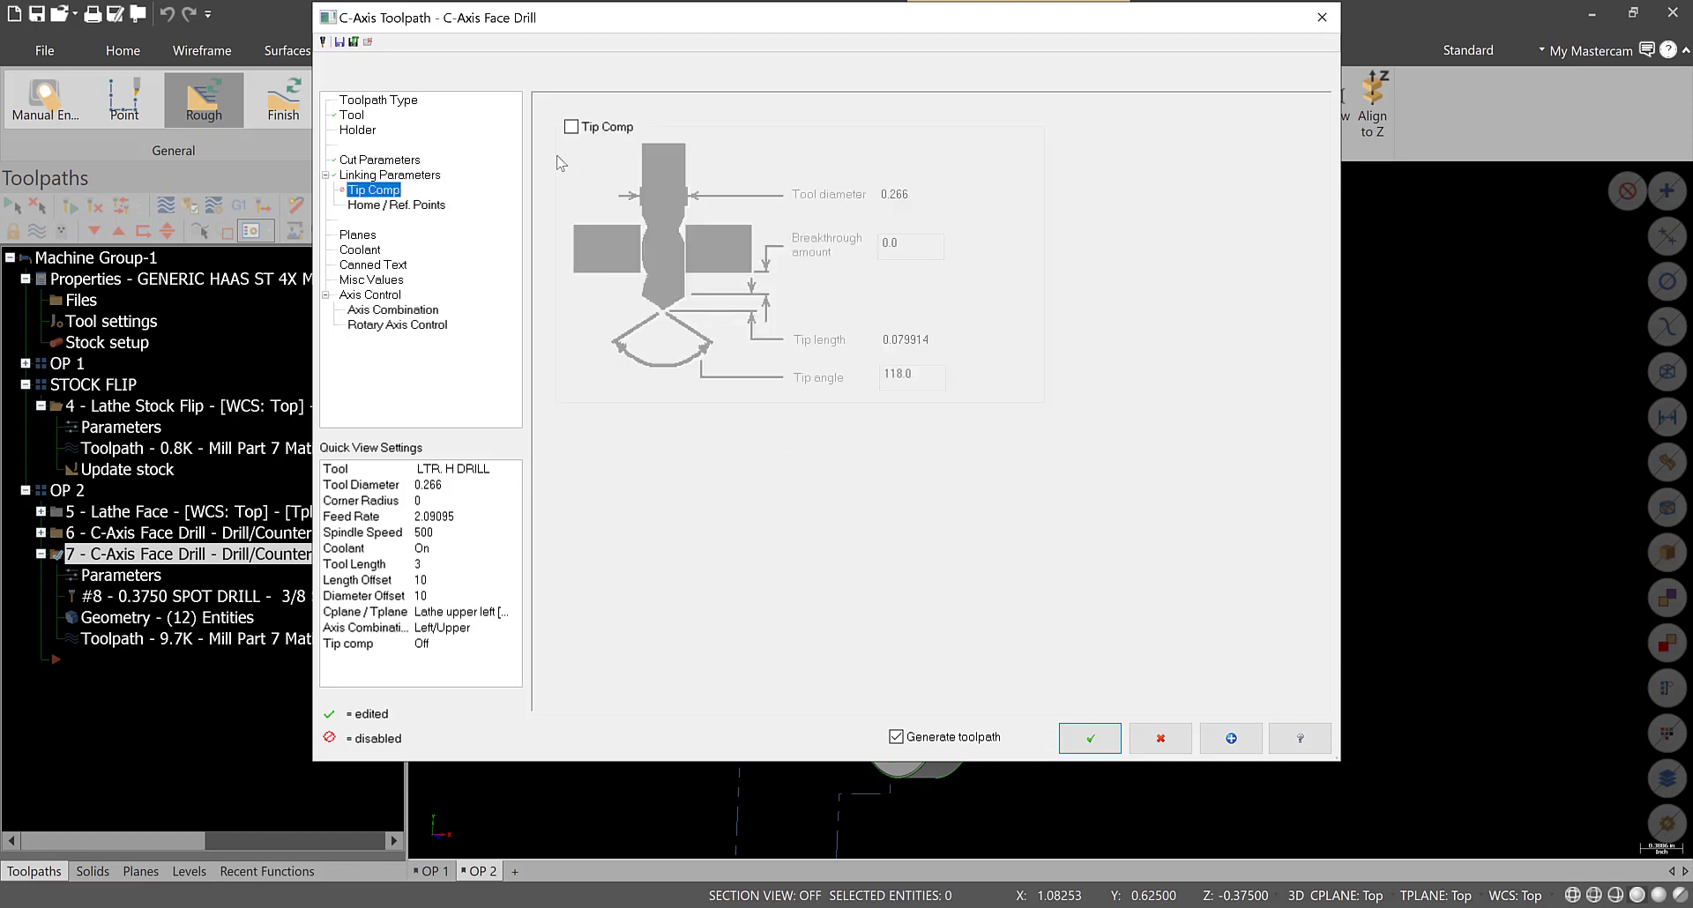
pyautogui.click(577, 129)
pyautogui.moveTo(907, 244); pyautogui.dragTo(770, 235)
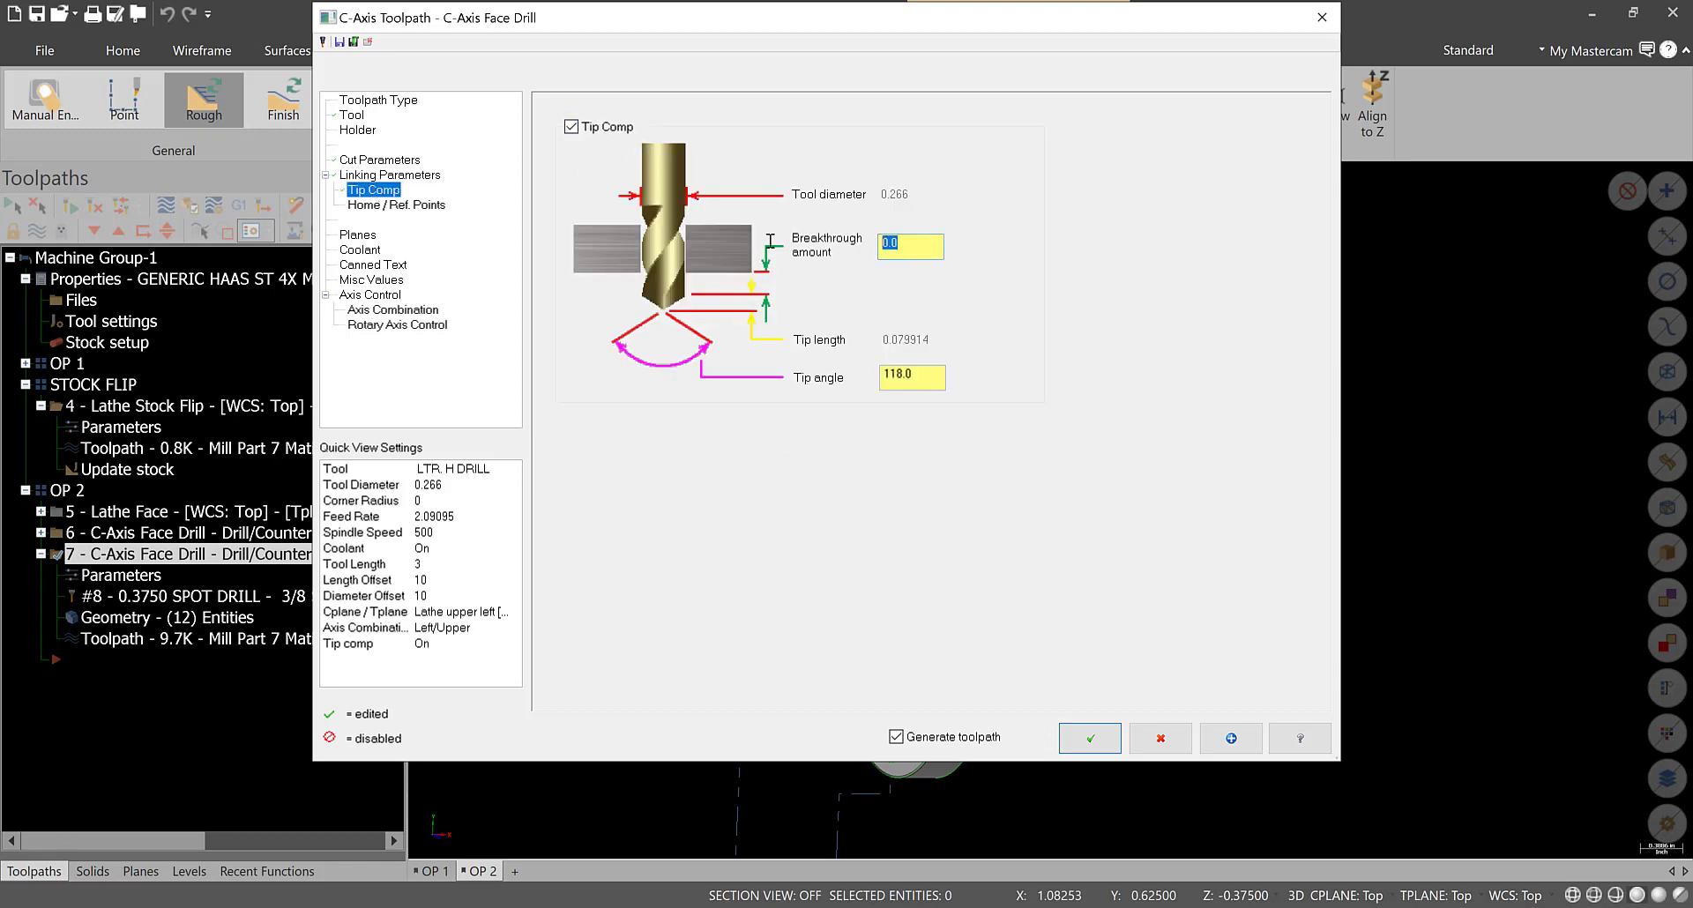
pyautogui.write('.')
pyautogui.click(359, 250)
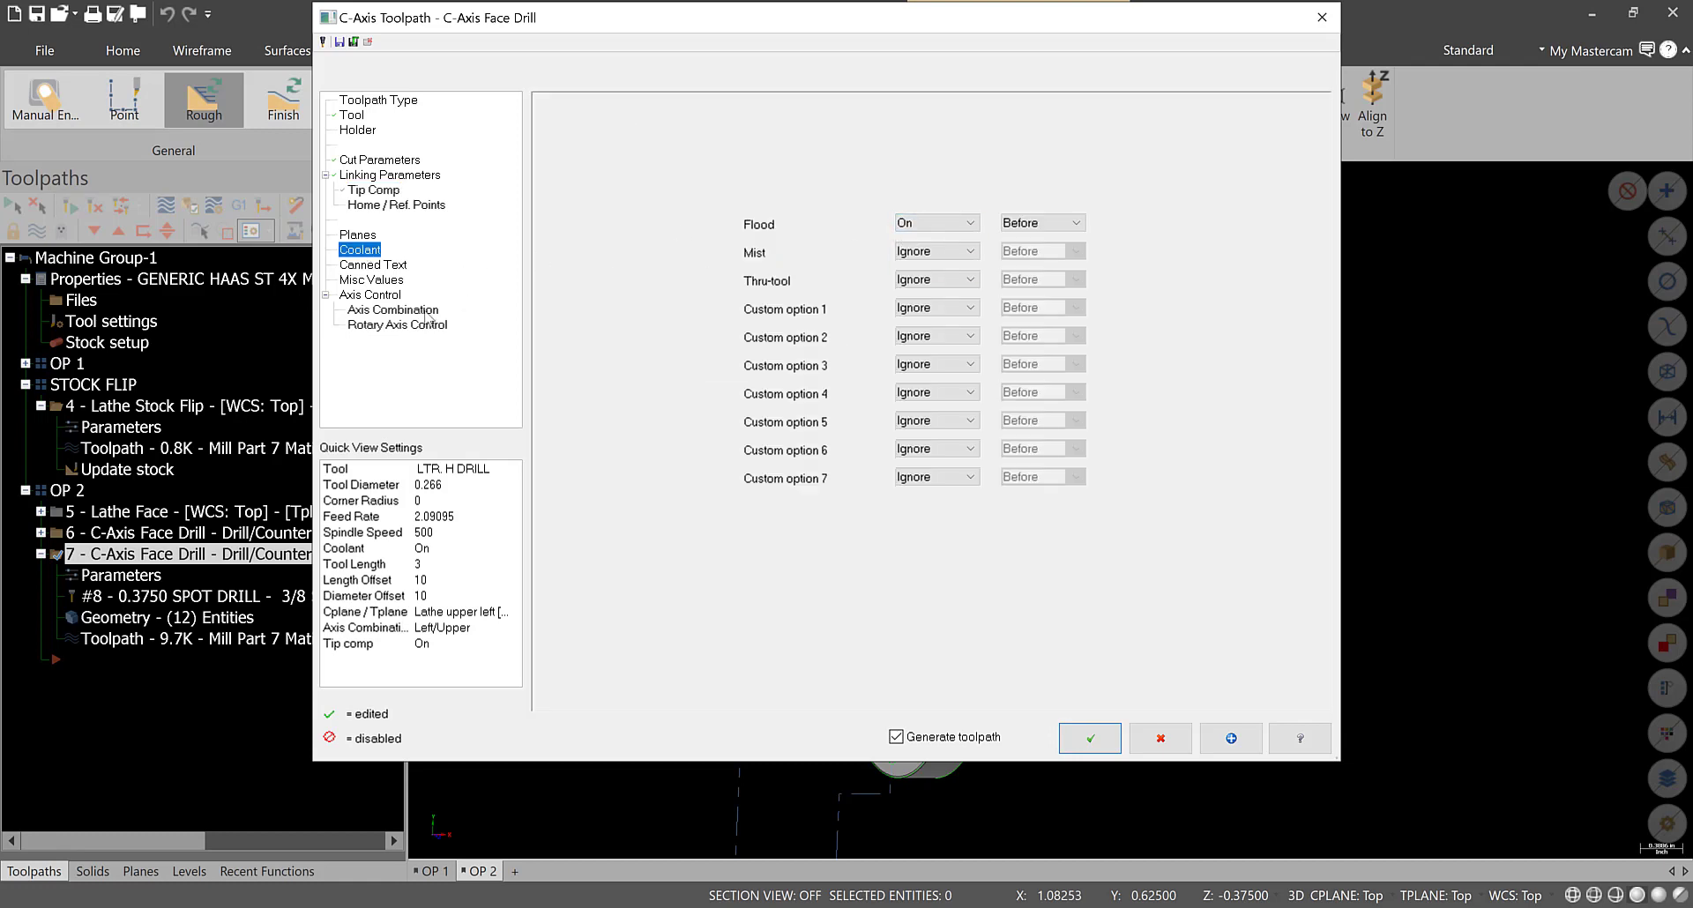
pyautogui.click(399, 325)
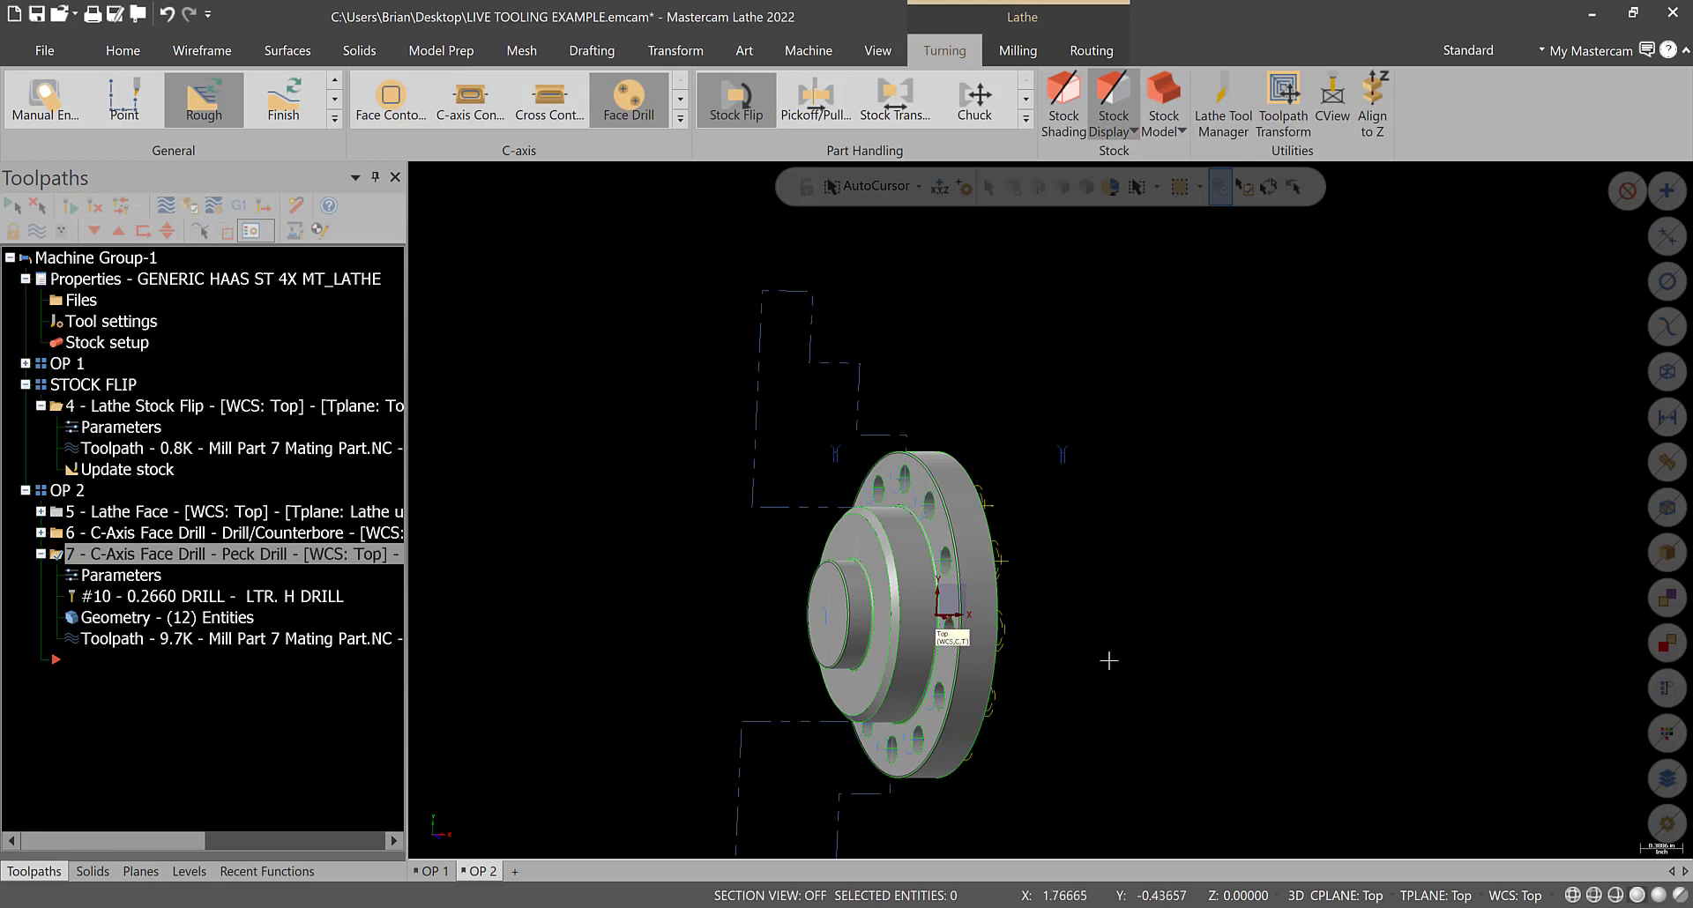
# - Select all OP 2 operations, save the file, and start verifying them in the simulator
pyautogui.moveTo(1107, 658); pyautogui.dragTo(956, 644, button='middle')
pyautogui.click(78, 492)
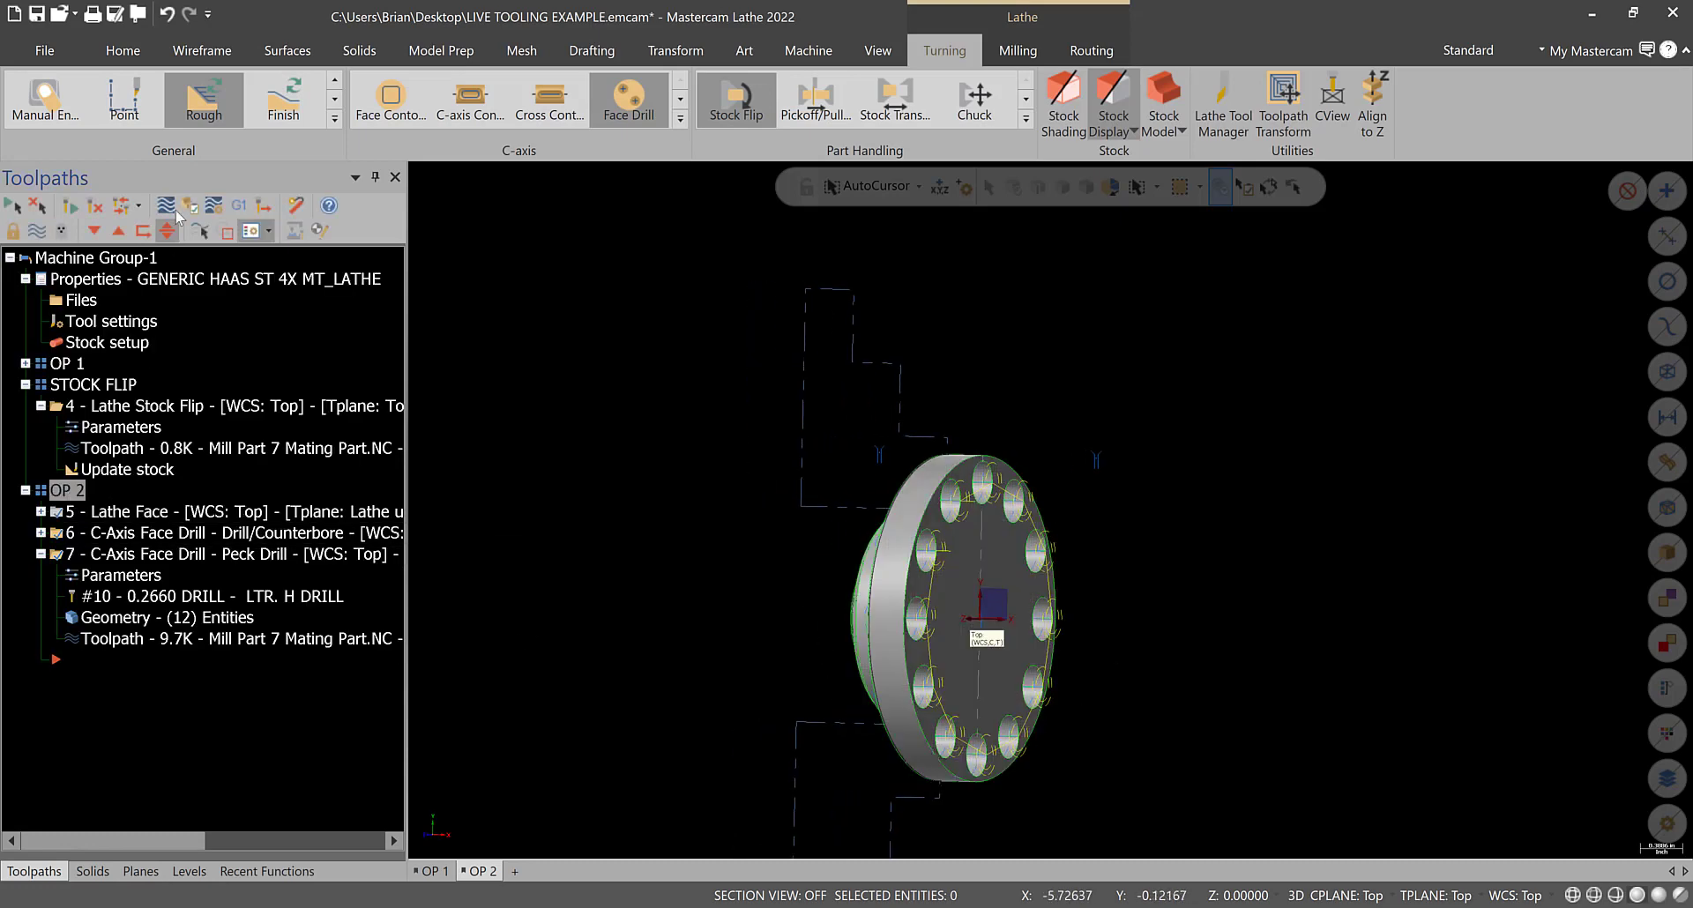
pyautogui.click(36, 13)
pyautogui.click(189, 206)
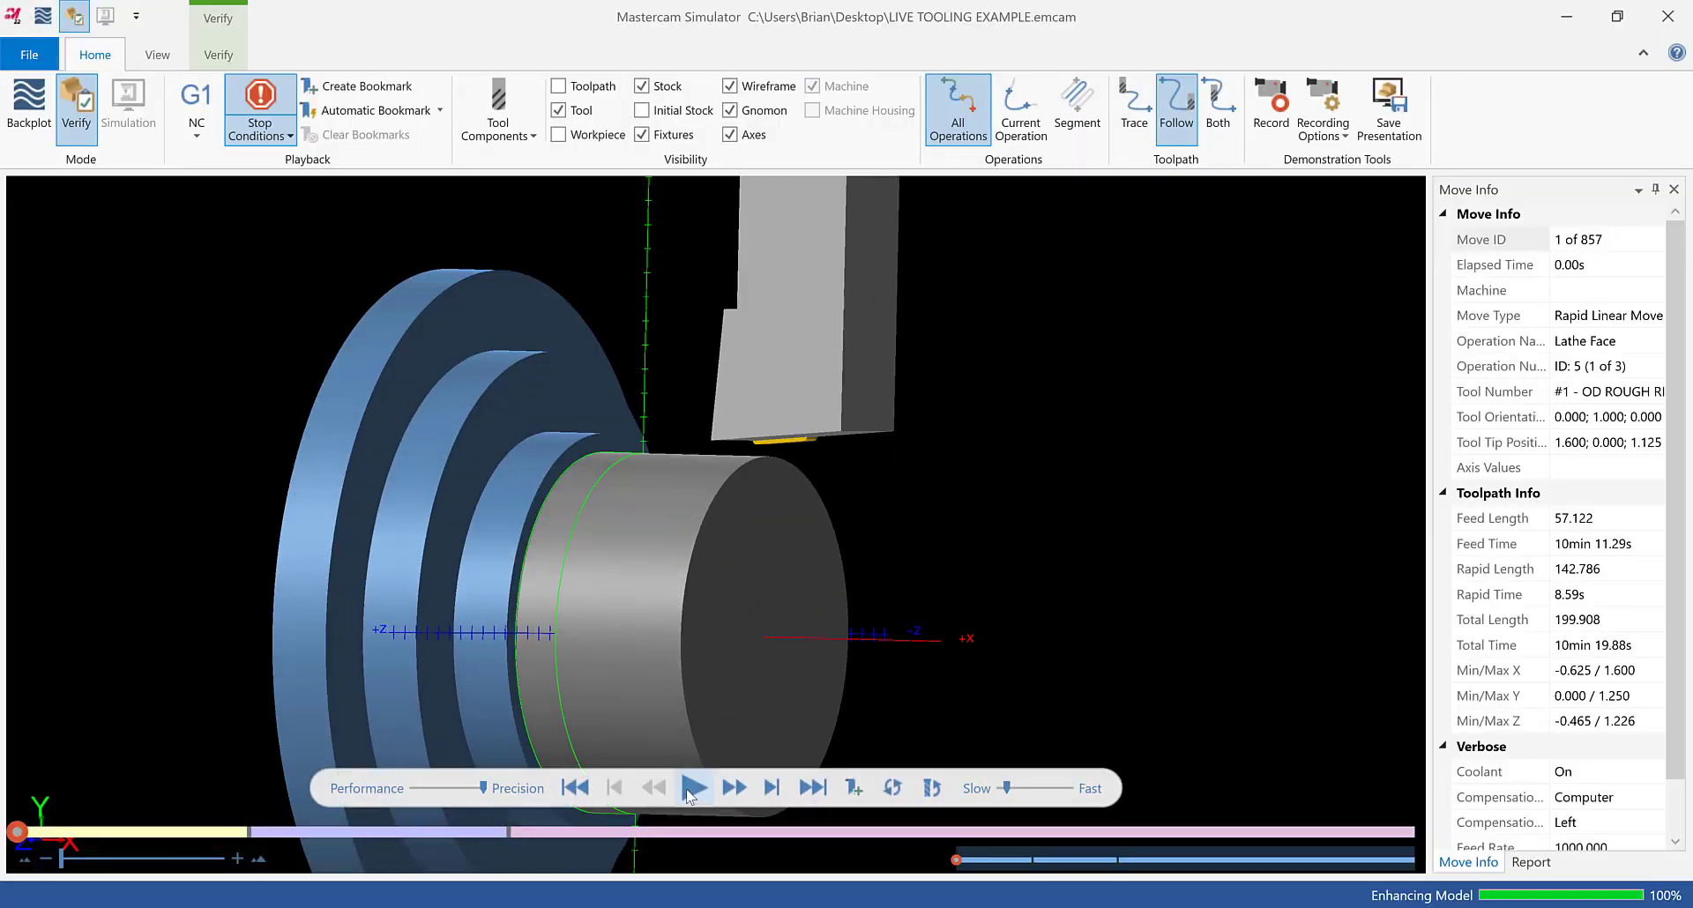
# - Play the verification through OP 2's facing, spot drilling, and first peck-drilled hole, continuing past each stop
pyautogui.click(694, 787)
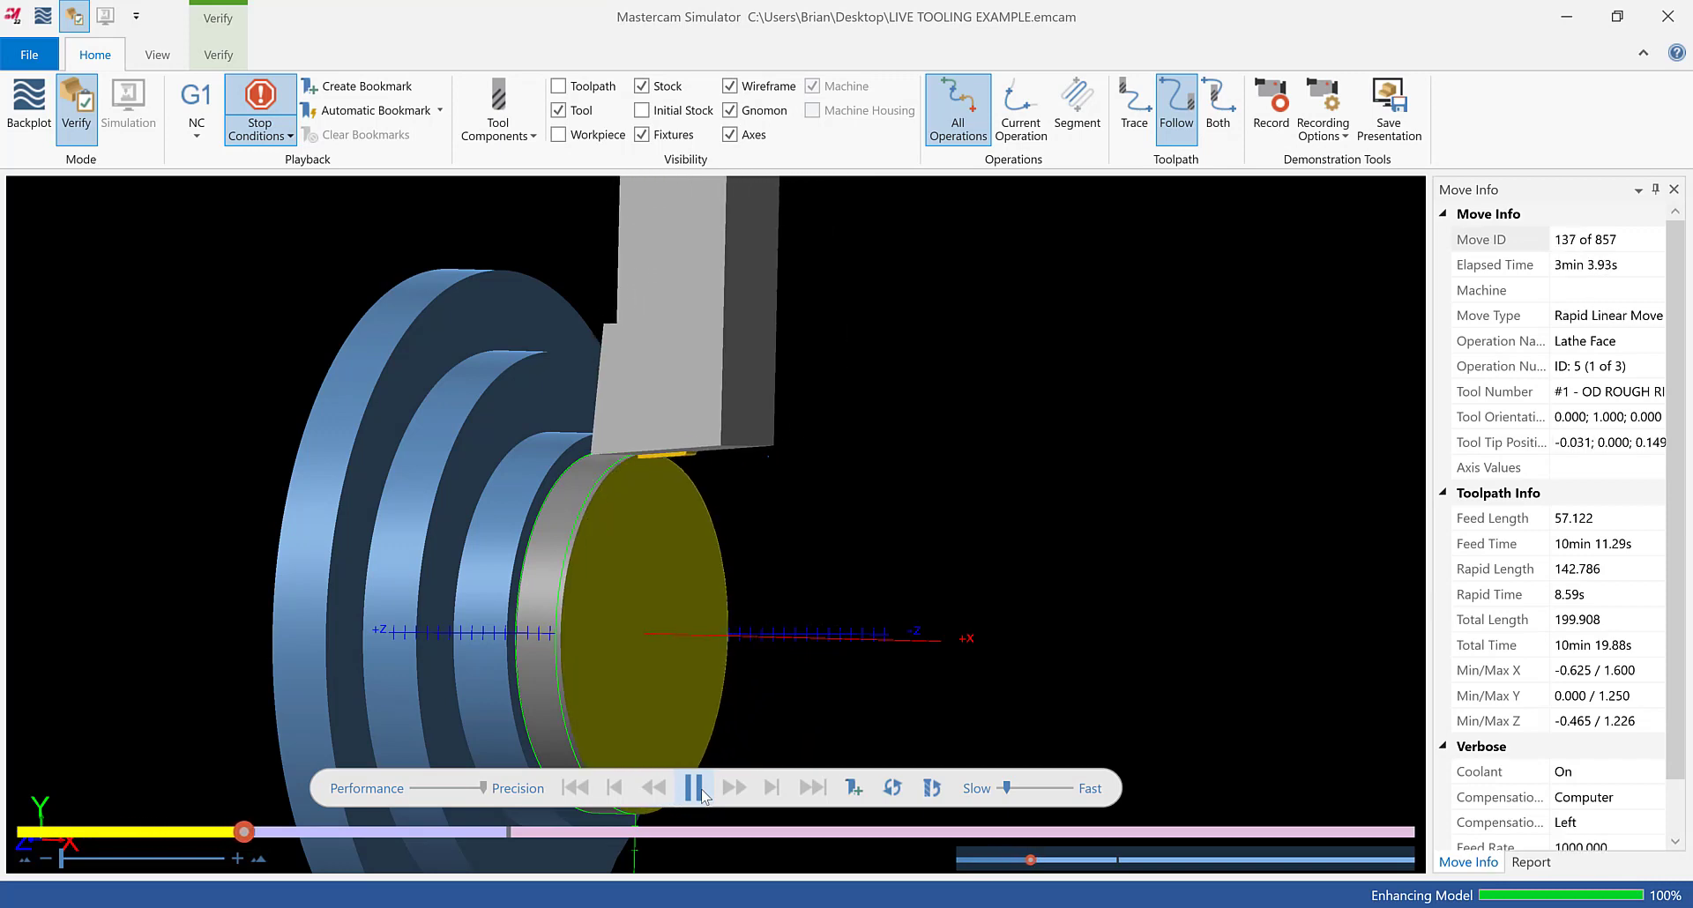
pyautogui.click(702, 792)
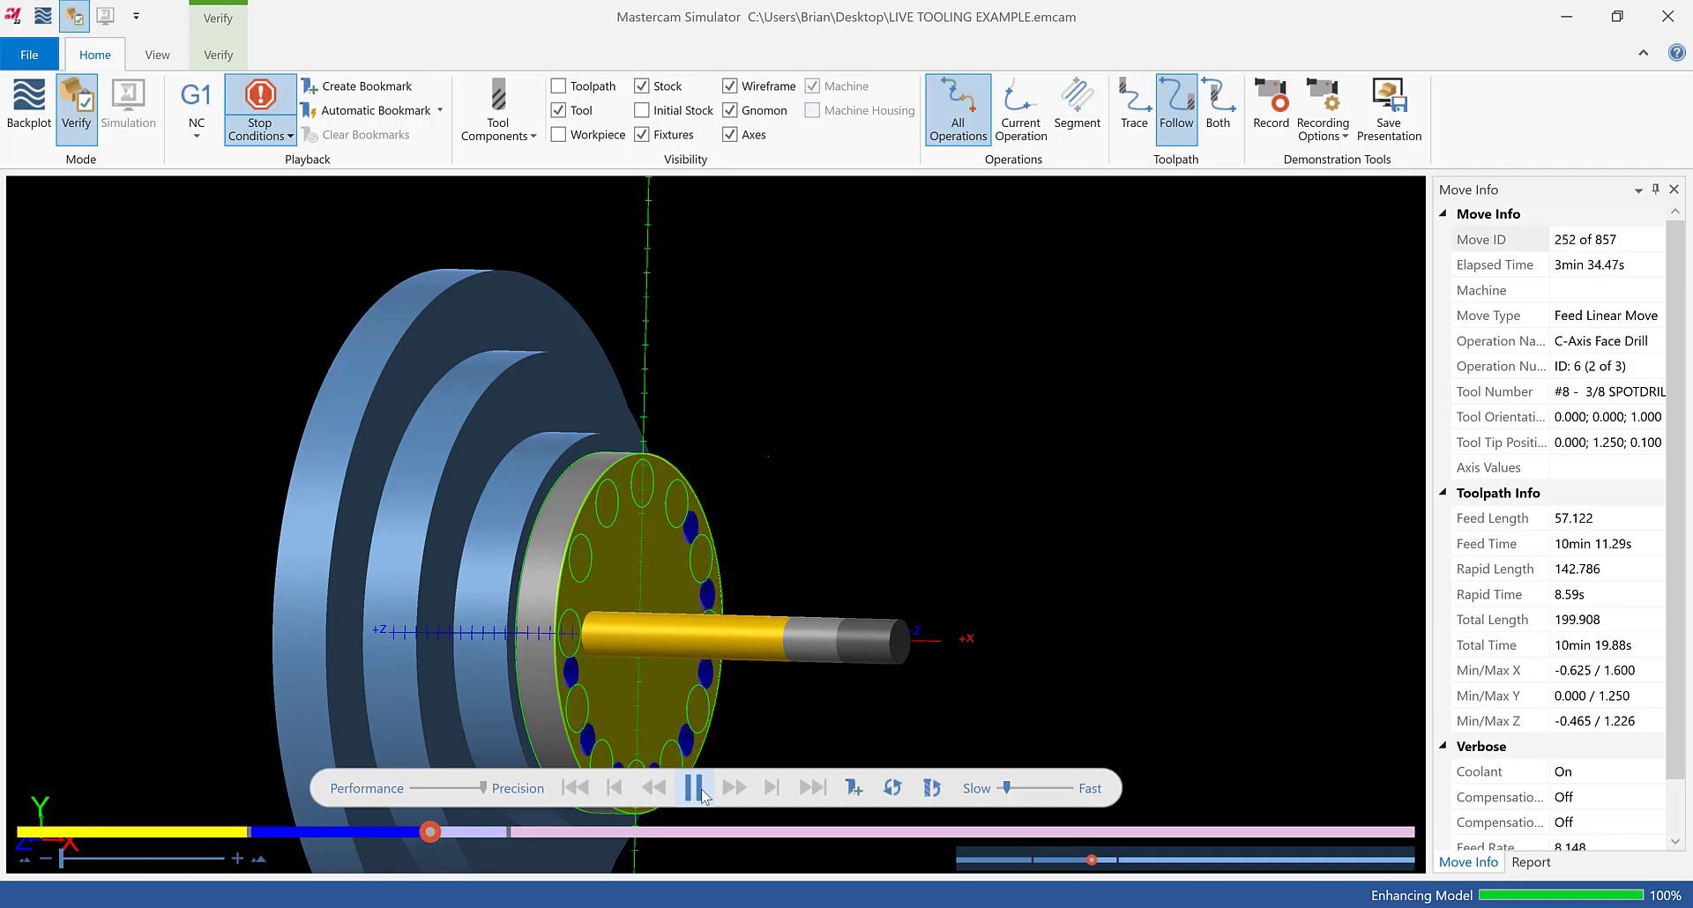
pyautogui.click(694, 788)
pyautogui.click(694, 787)
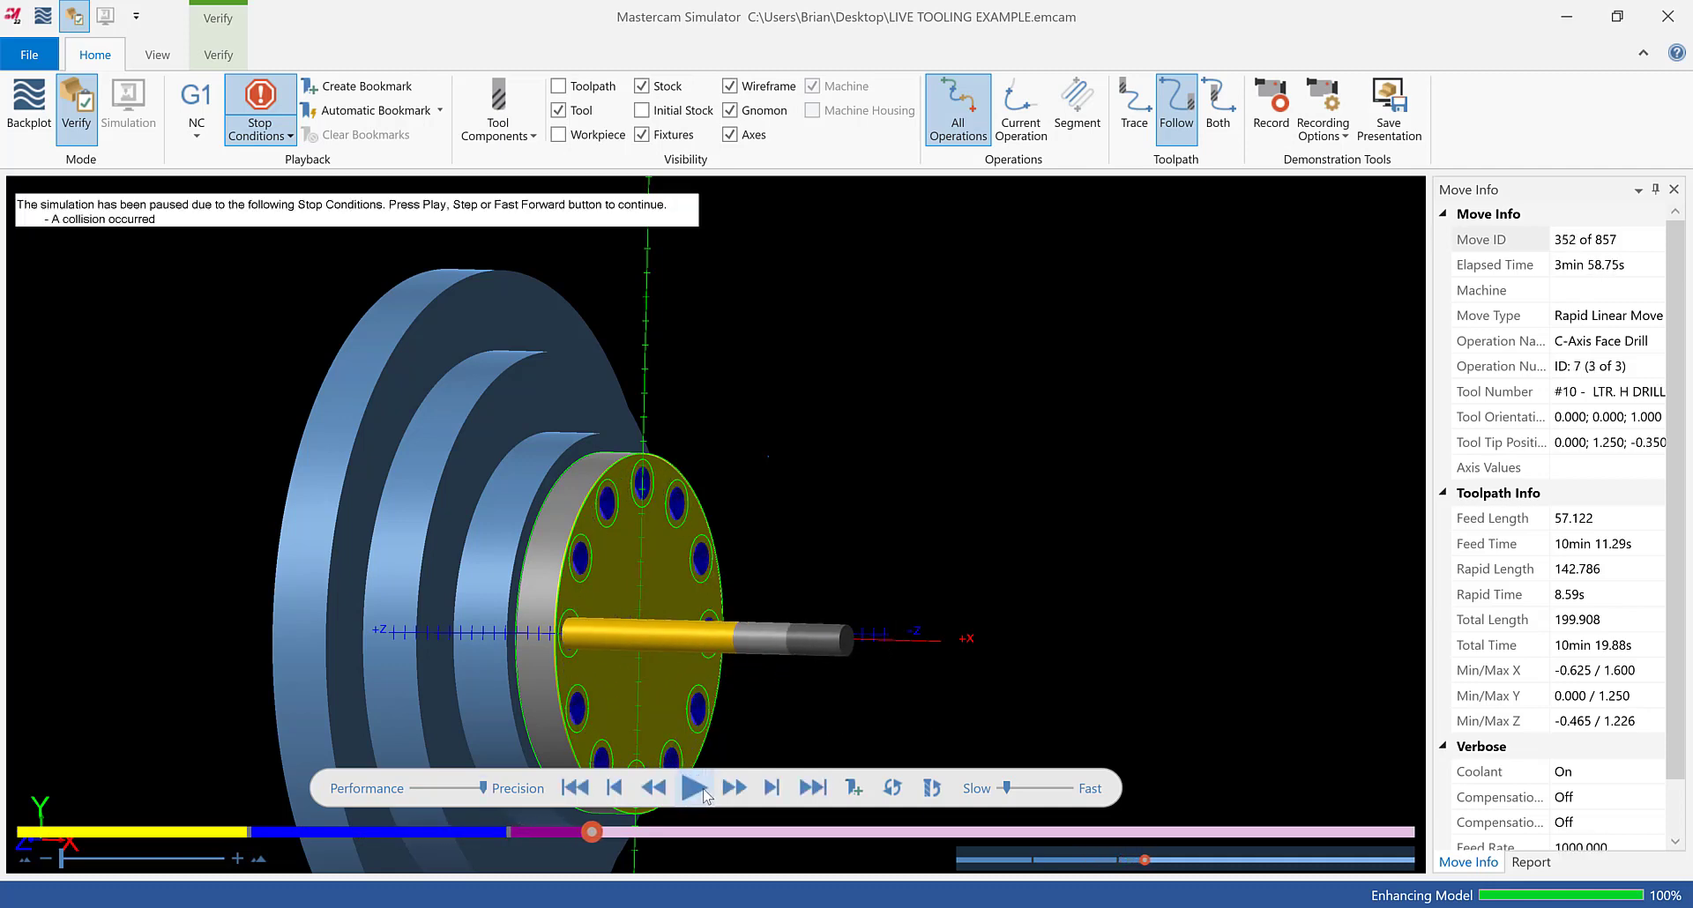
pyautogui.click(692, 789)
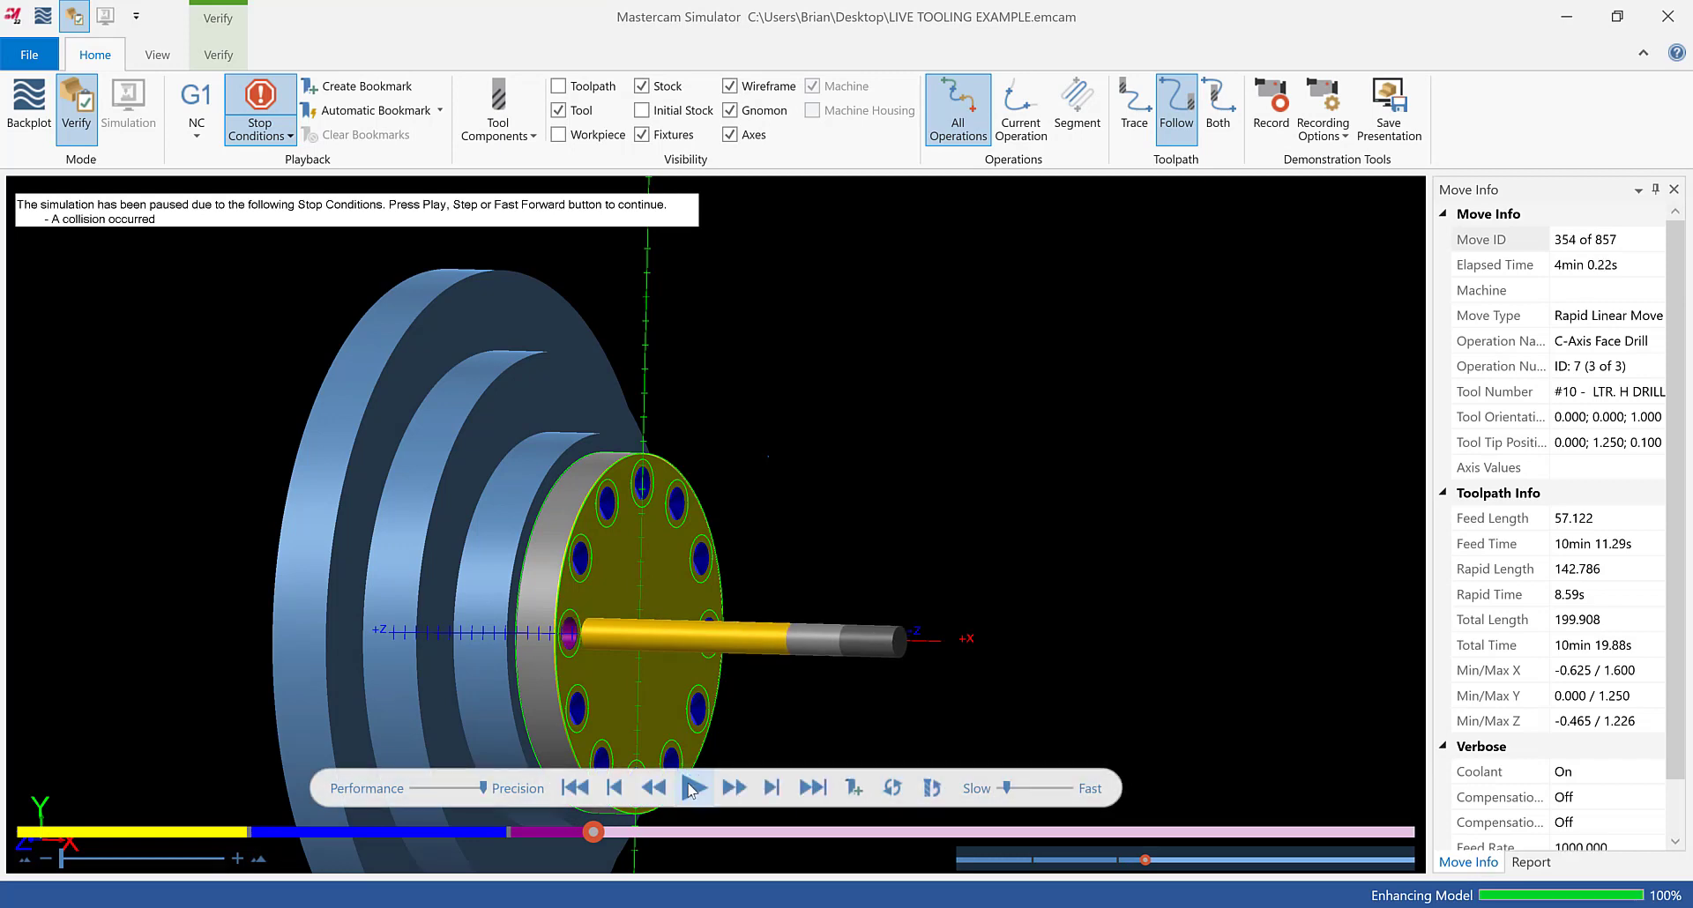
pyautogui.click(691, 790)
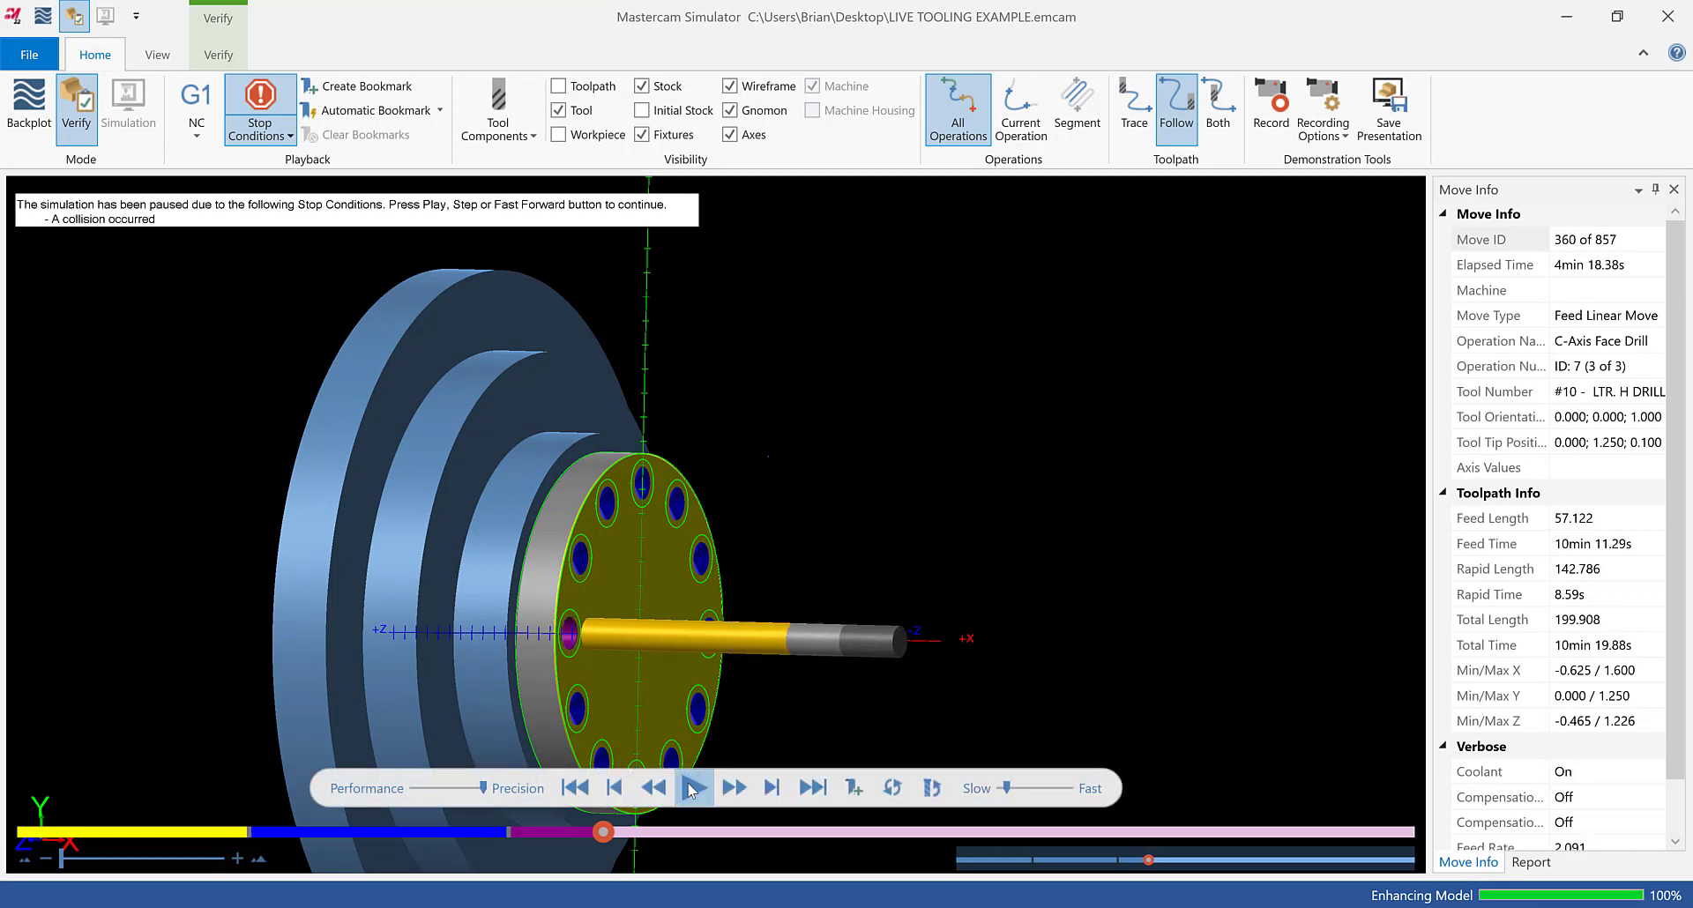
pyautogui.click(691, 789)
pyautogui.click(691, 789)
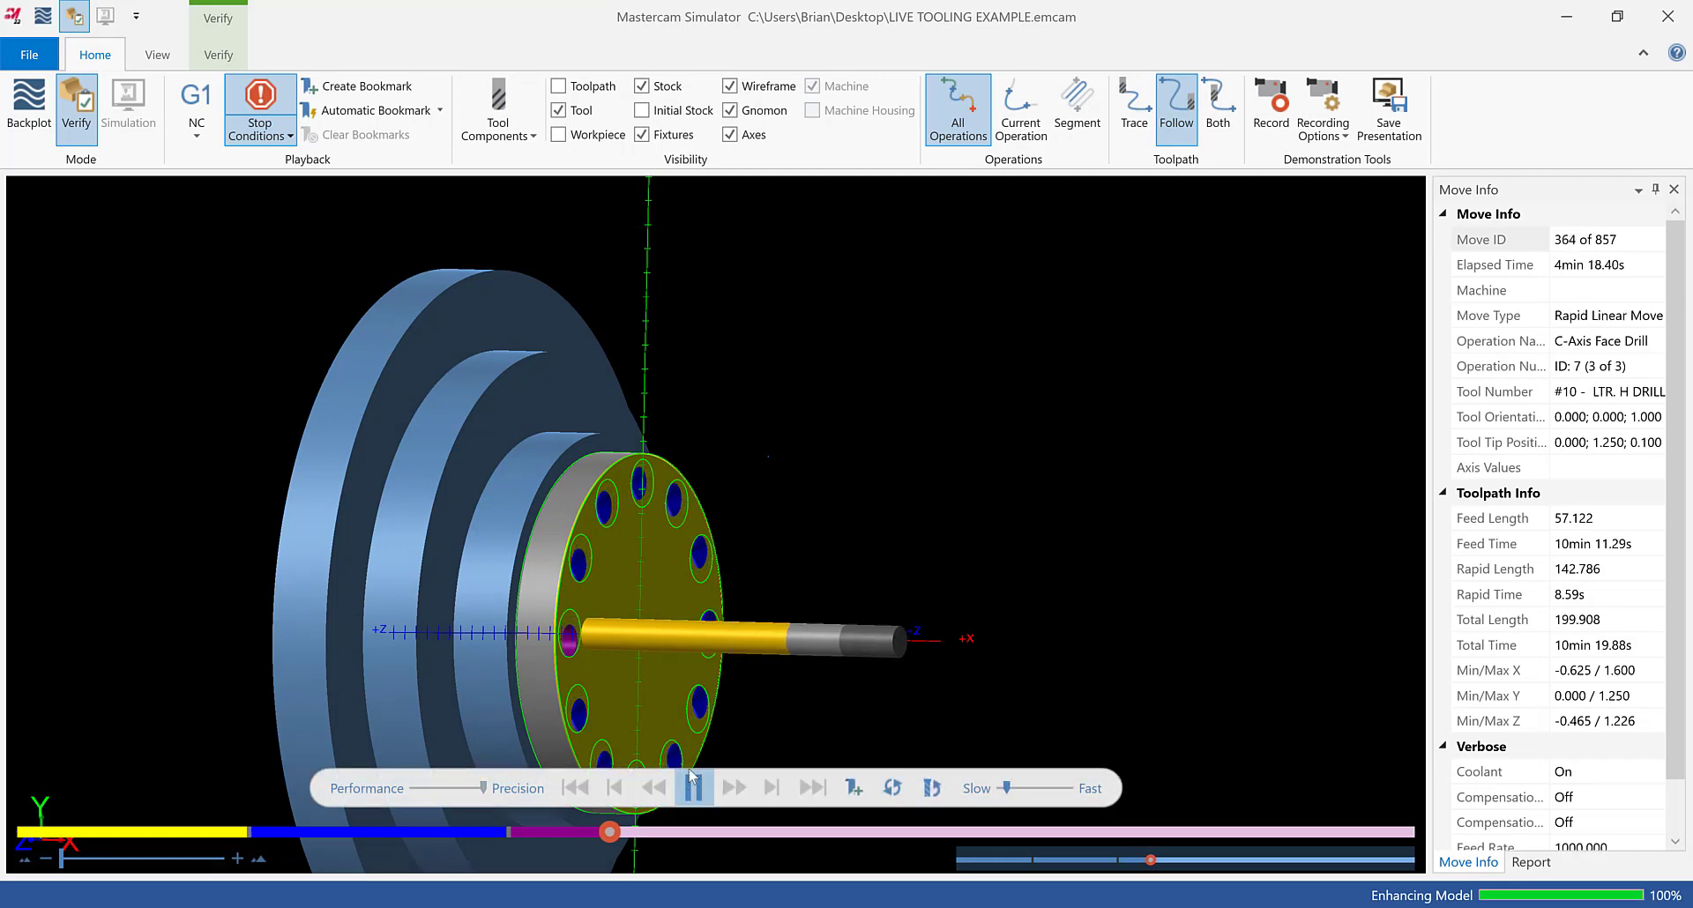
# - Turn off the collision stop condition, play the remaining peck drilling, and close the simulator
pyautogui.click(262, 137)
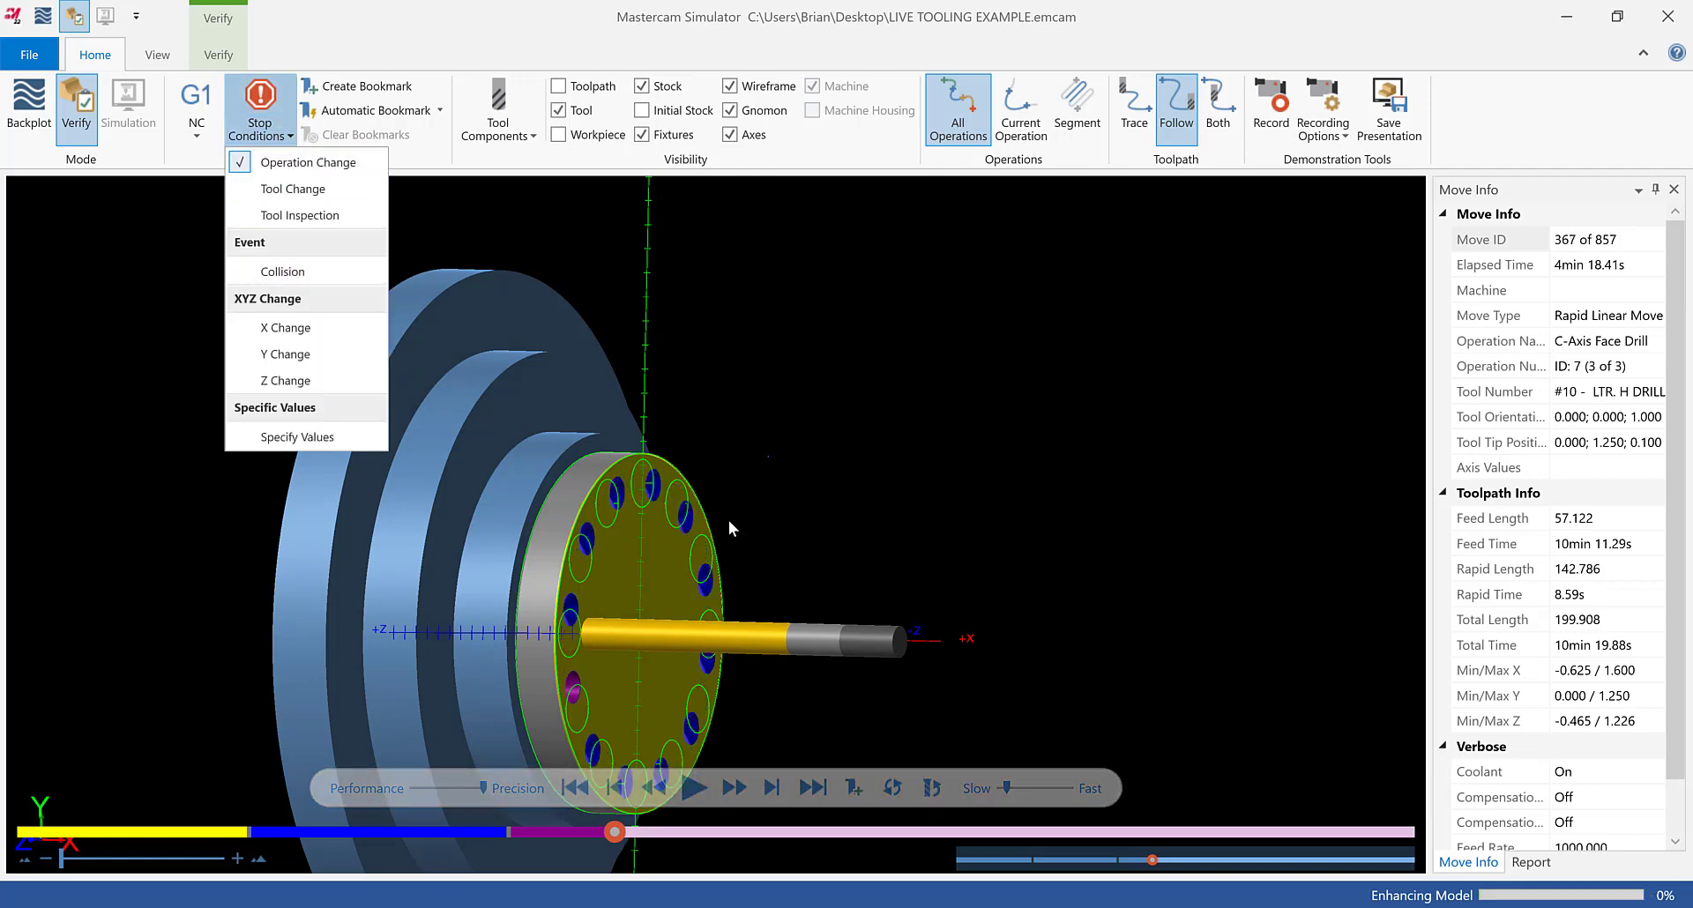
pyautogui.click(686, 792)
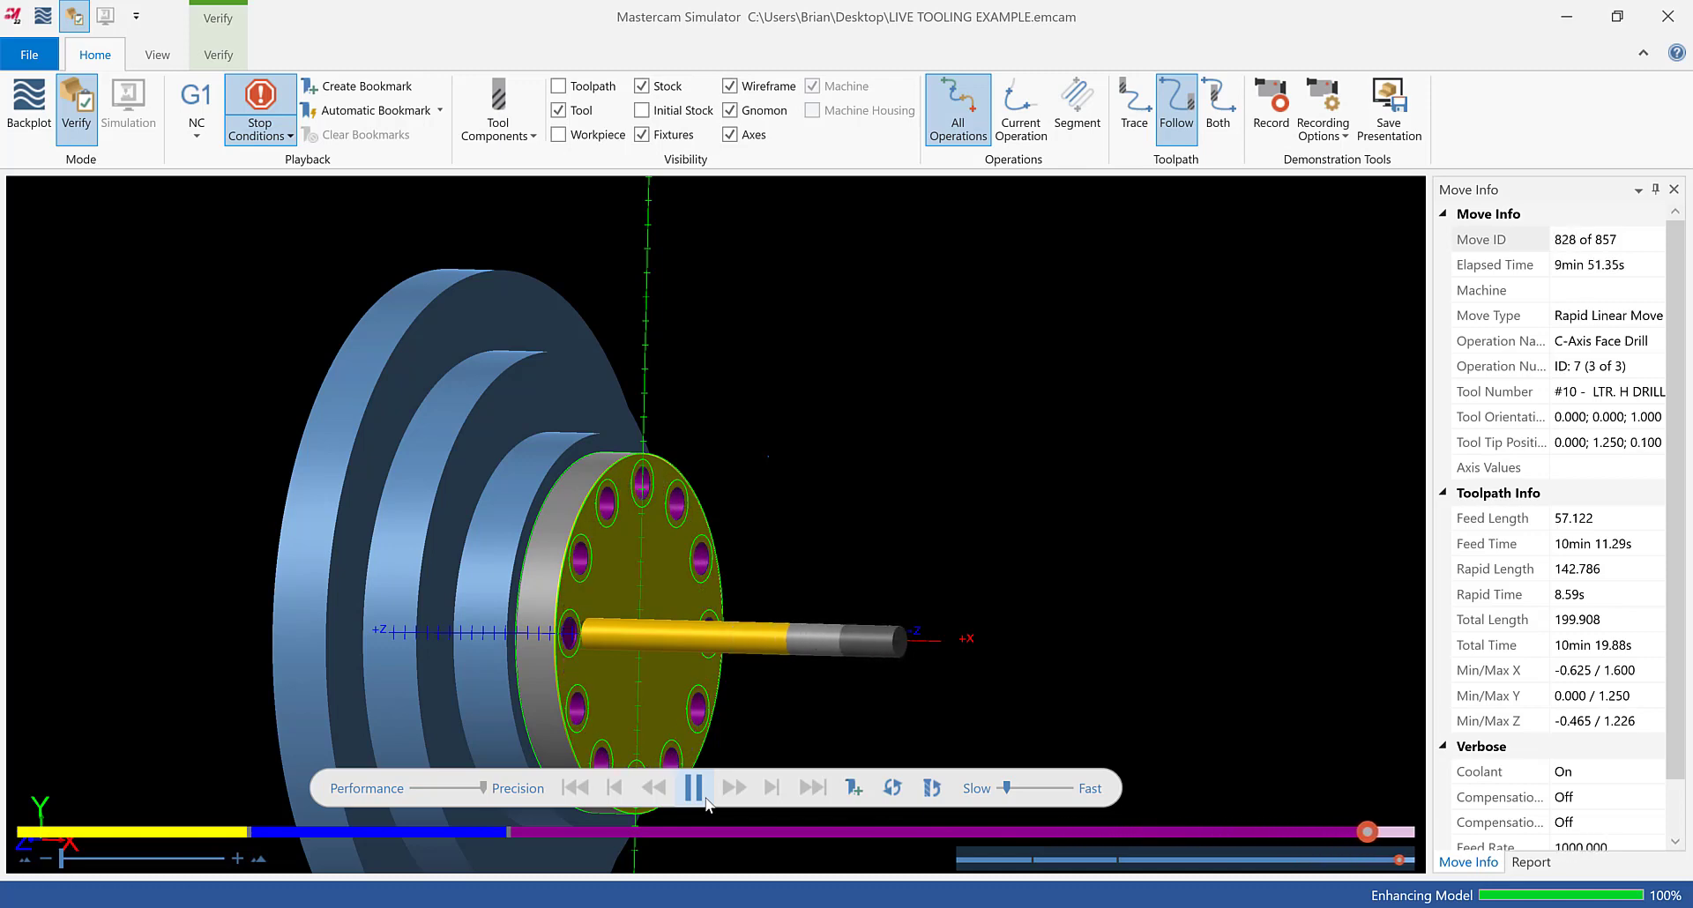
pyautogui.click(1662, 19)
# - Show the flange in the top view, with only the peck drill toolpath displayed, for a close look at the drilled holes
pyautogui.rightClick(669, 312)
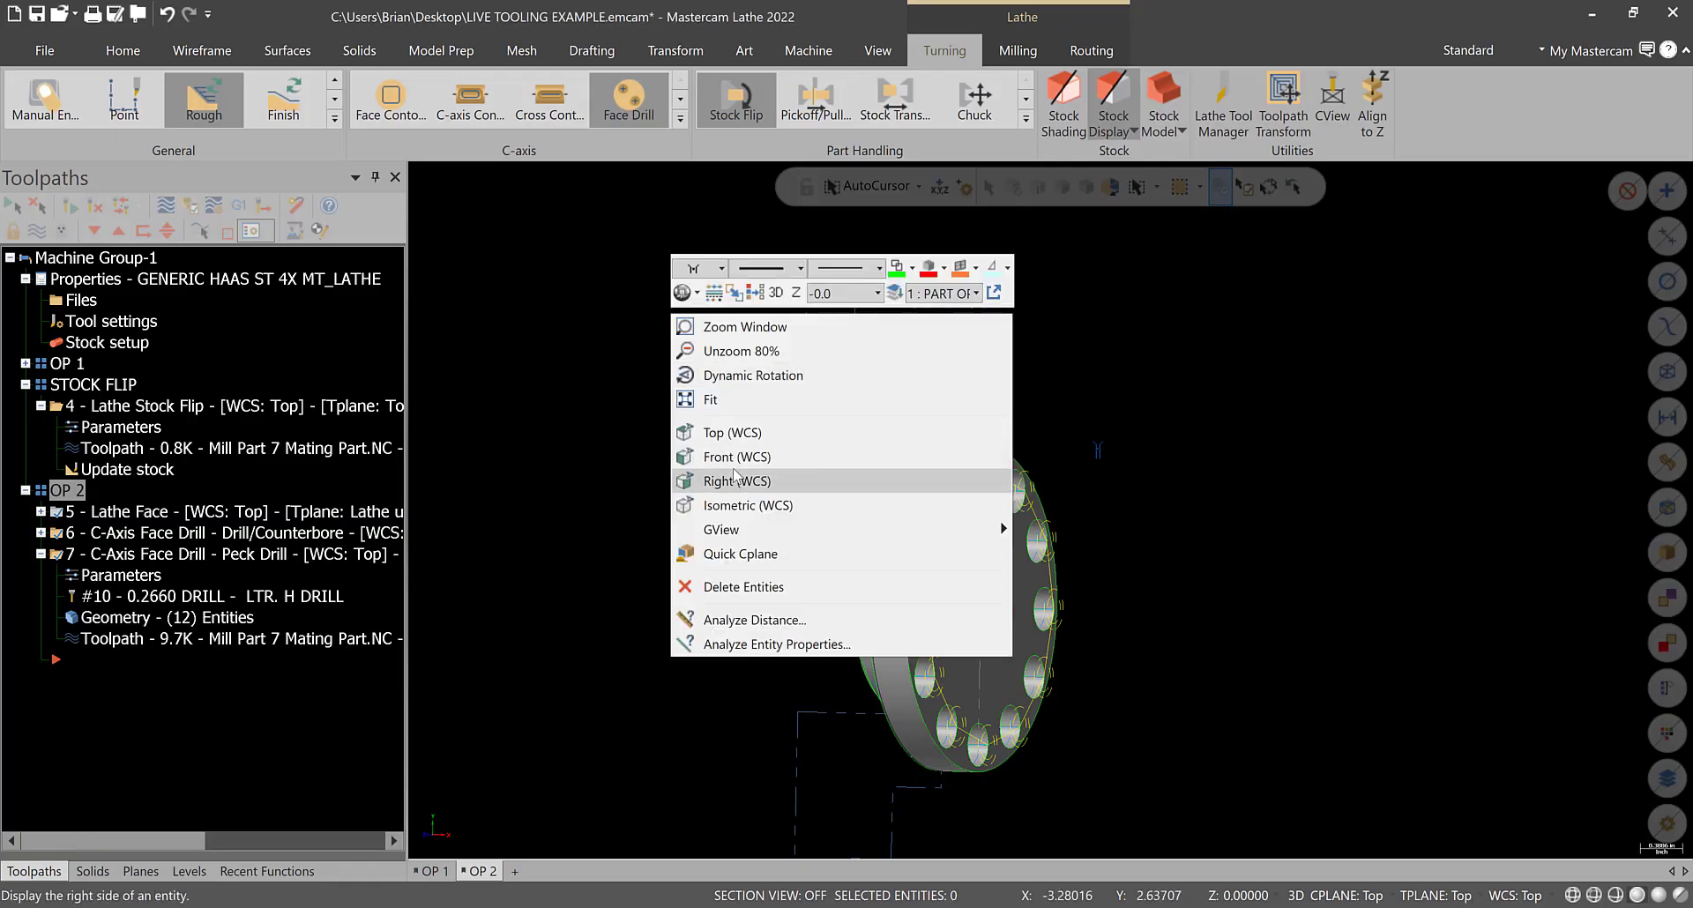
pyautogui.click(705, 458)
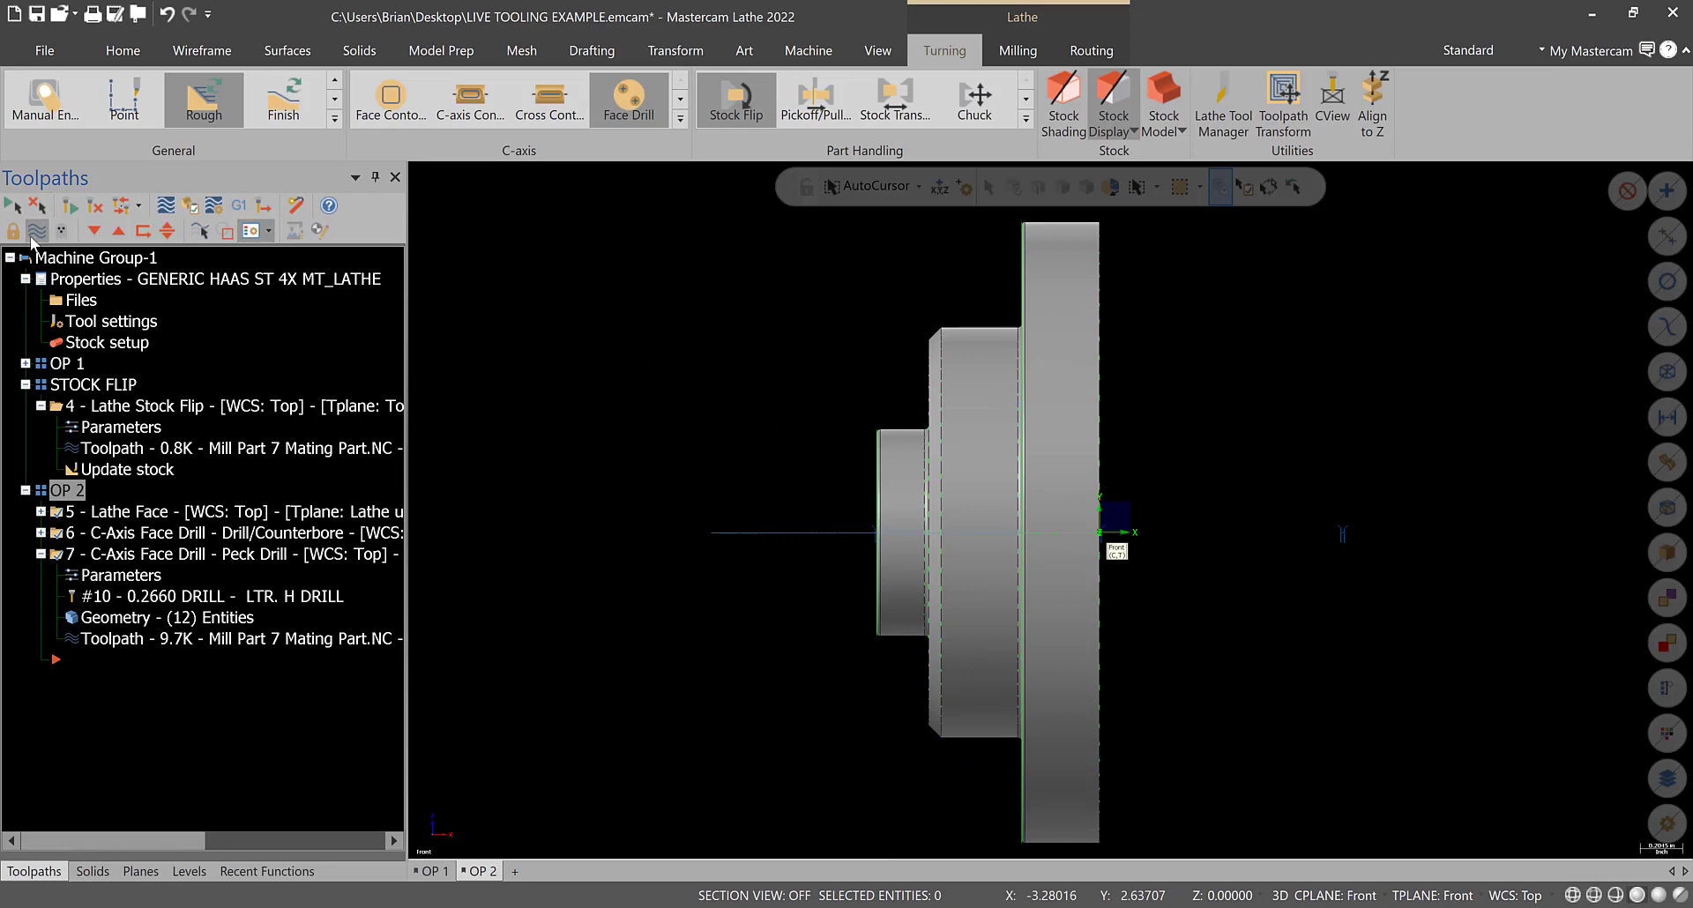
pyautogui.click(91, 554)
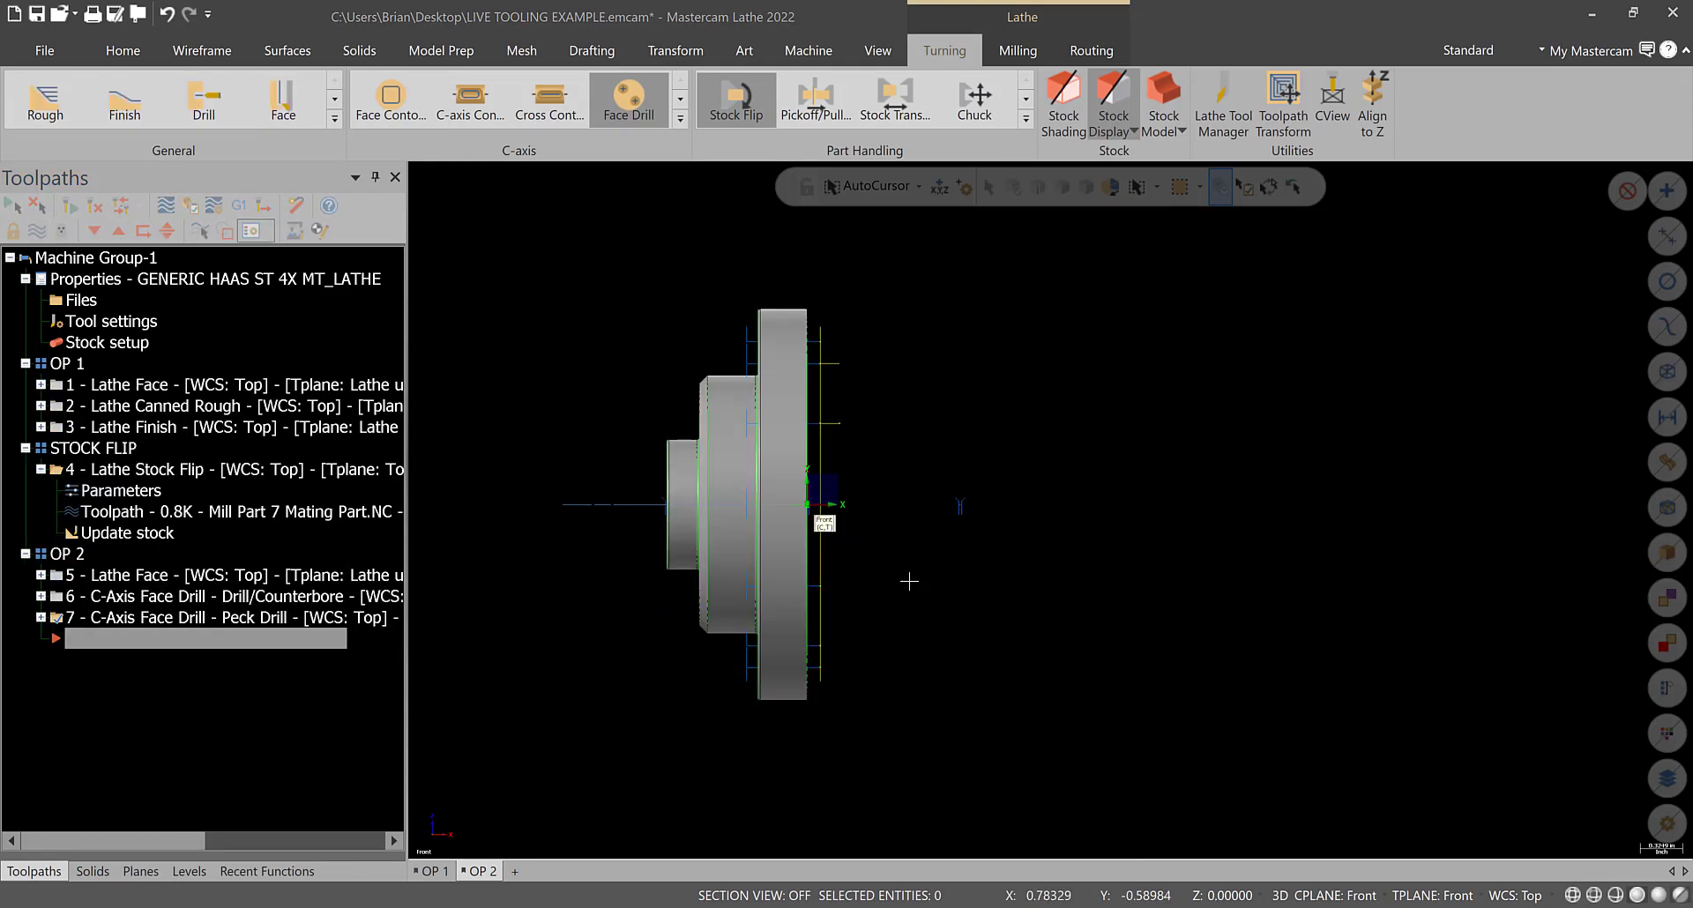
pyautogui.rightClick(909, 580)
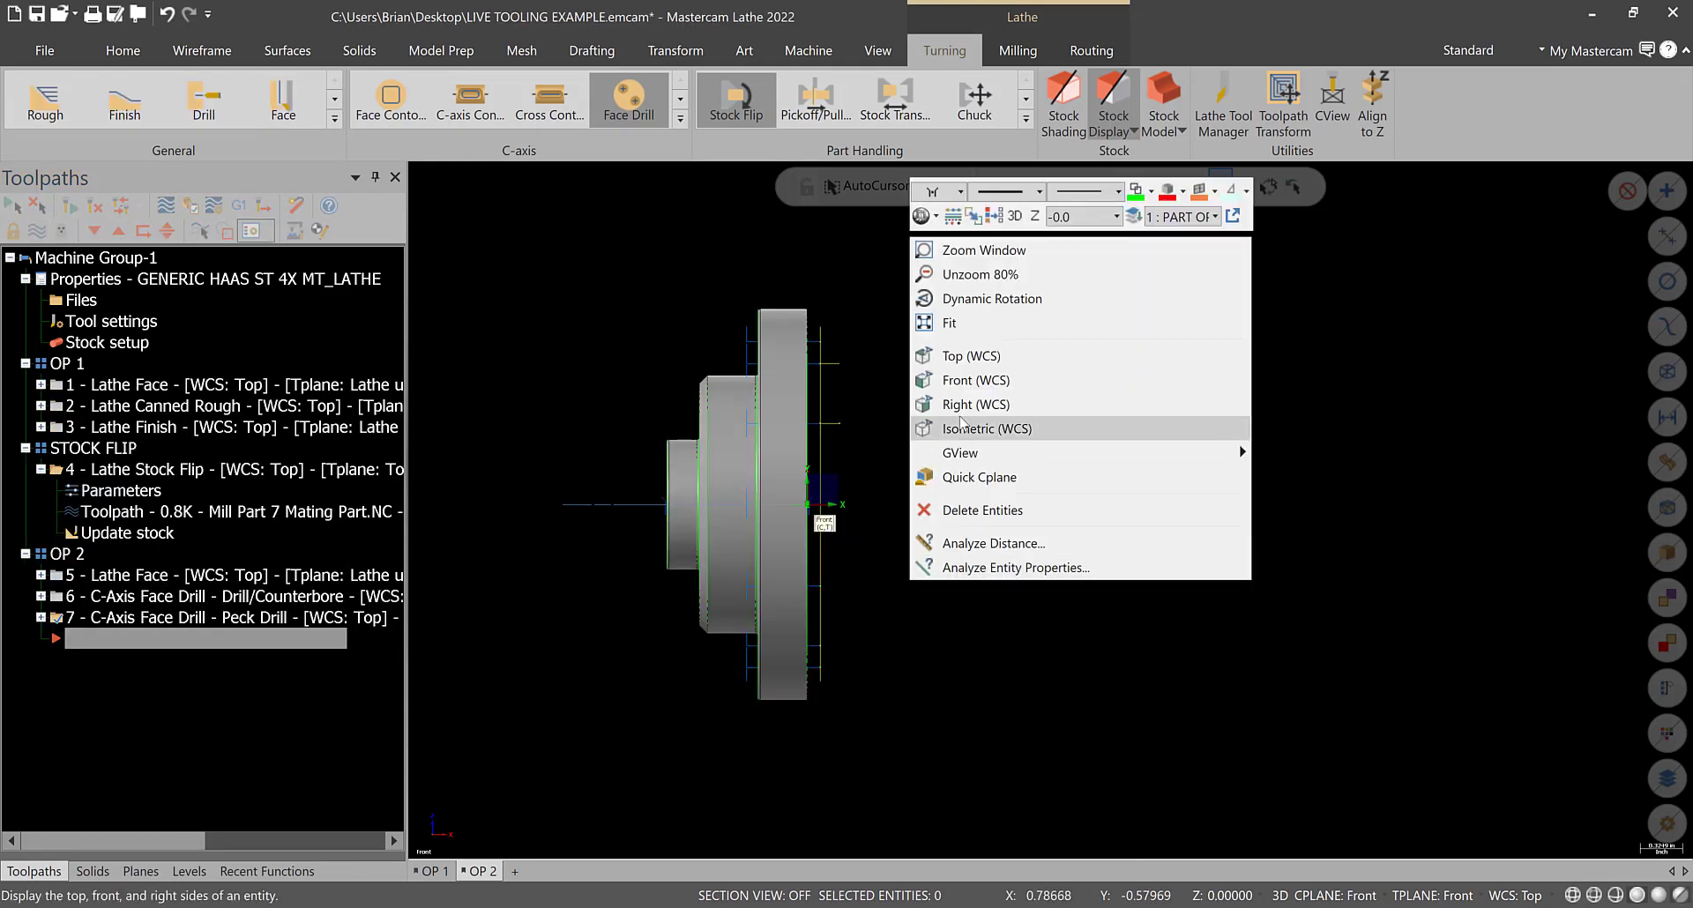
pyautogui.click(952, 356)
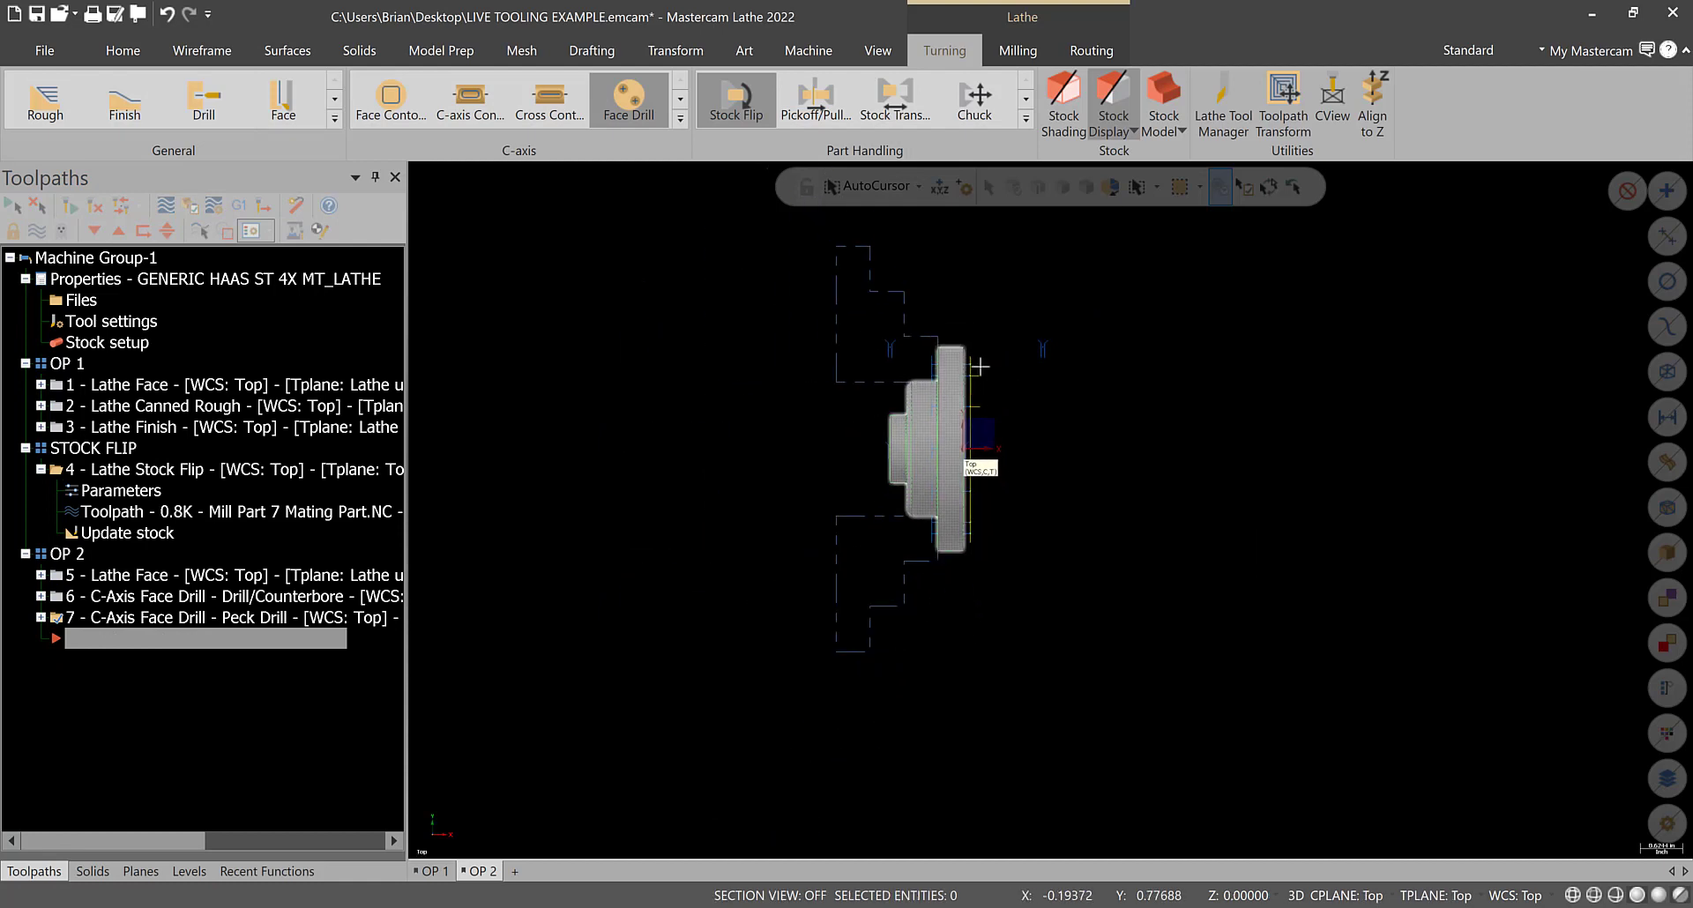
pyautogui.scroll(5, 945, 398)
pyautogui.scroll(4, 835, 374)
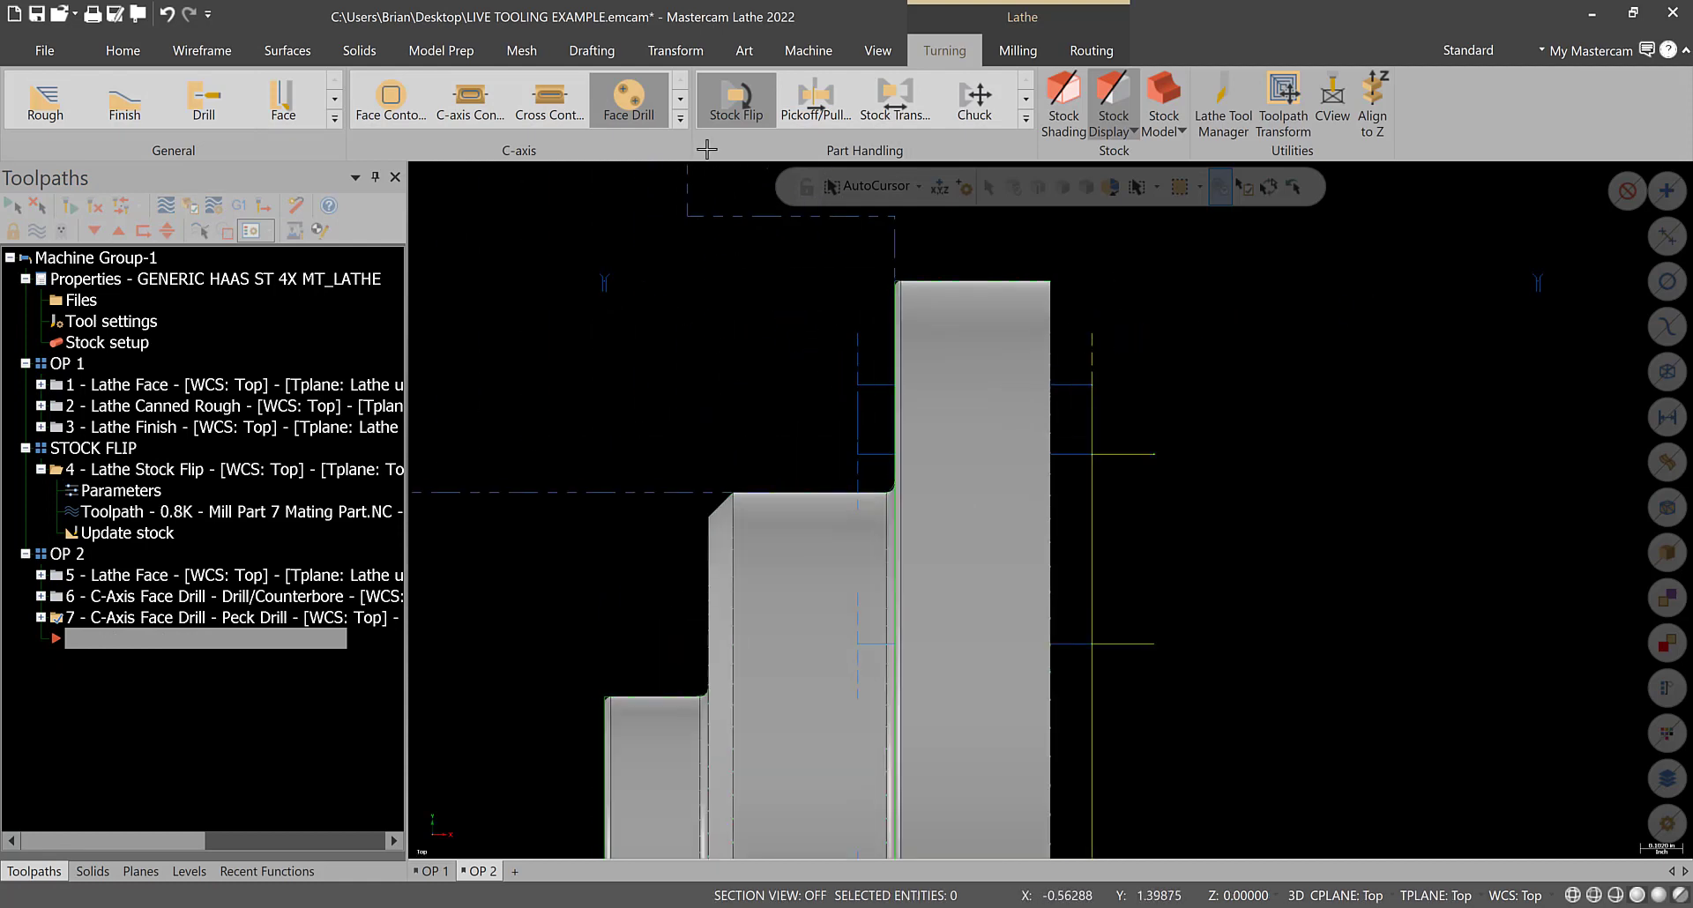
# - Analyze the peck drill toolpath with the tool at 100% opacity, examining the drill tip's breakthrough and its clearance from the chuck jaws
pyautogui.click(123, 51)
pyautogui.click(957, 95)
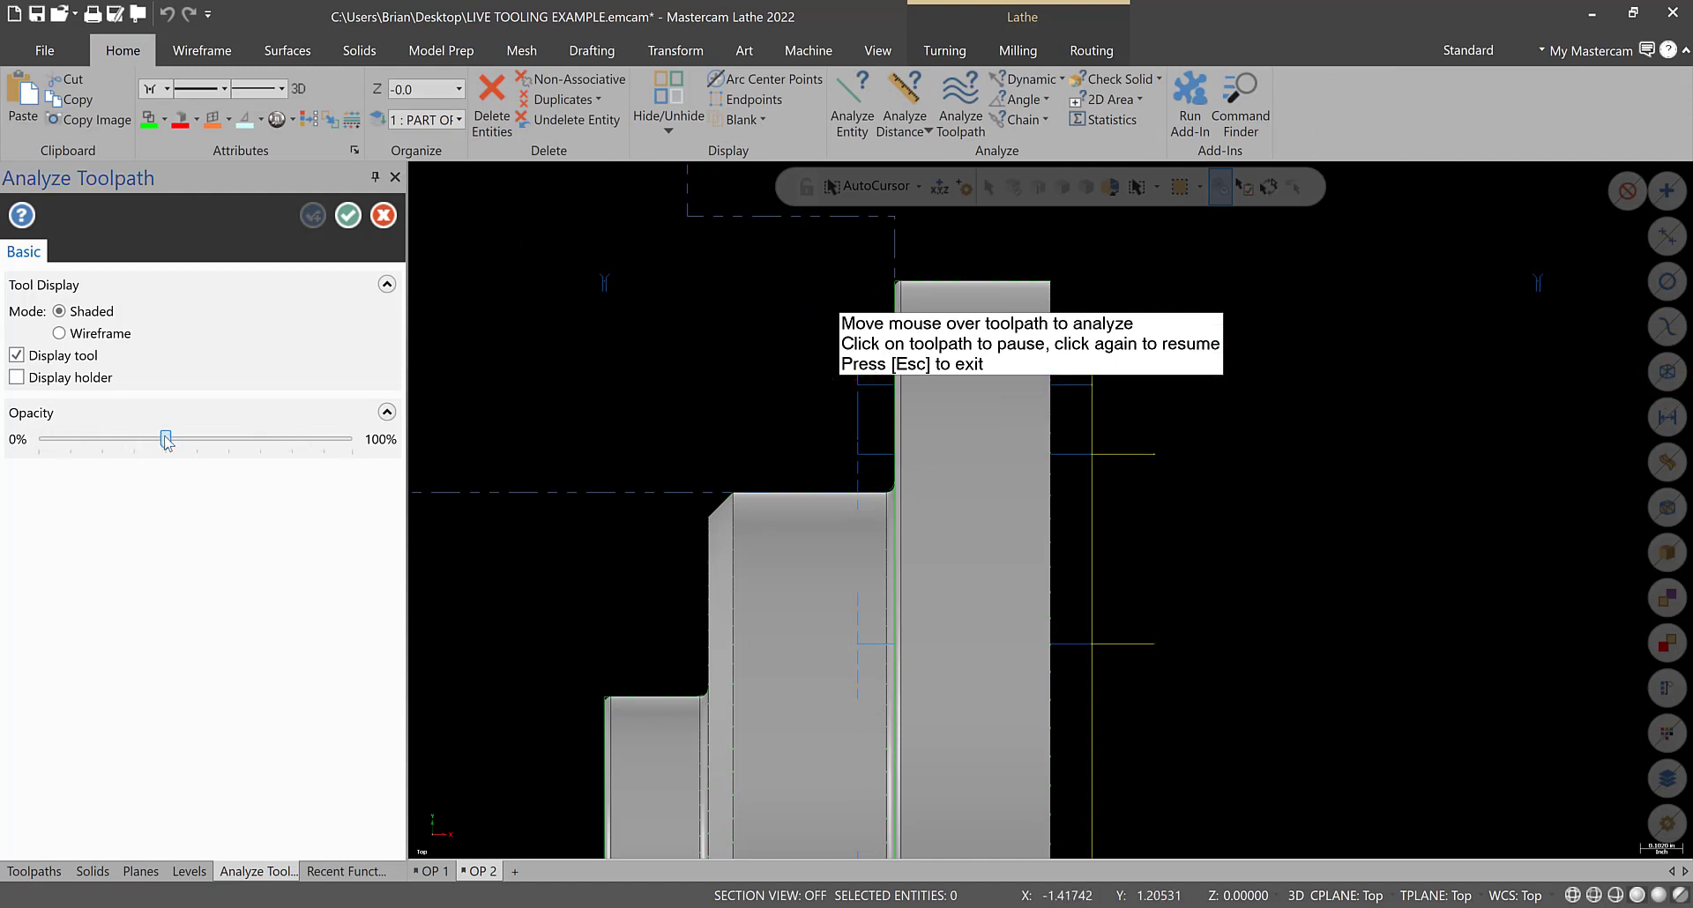
pyautogui.moveTo(903, 399)
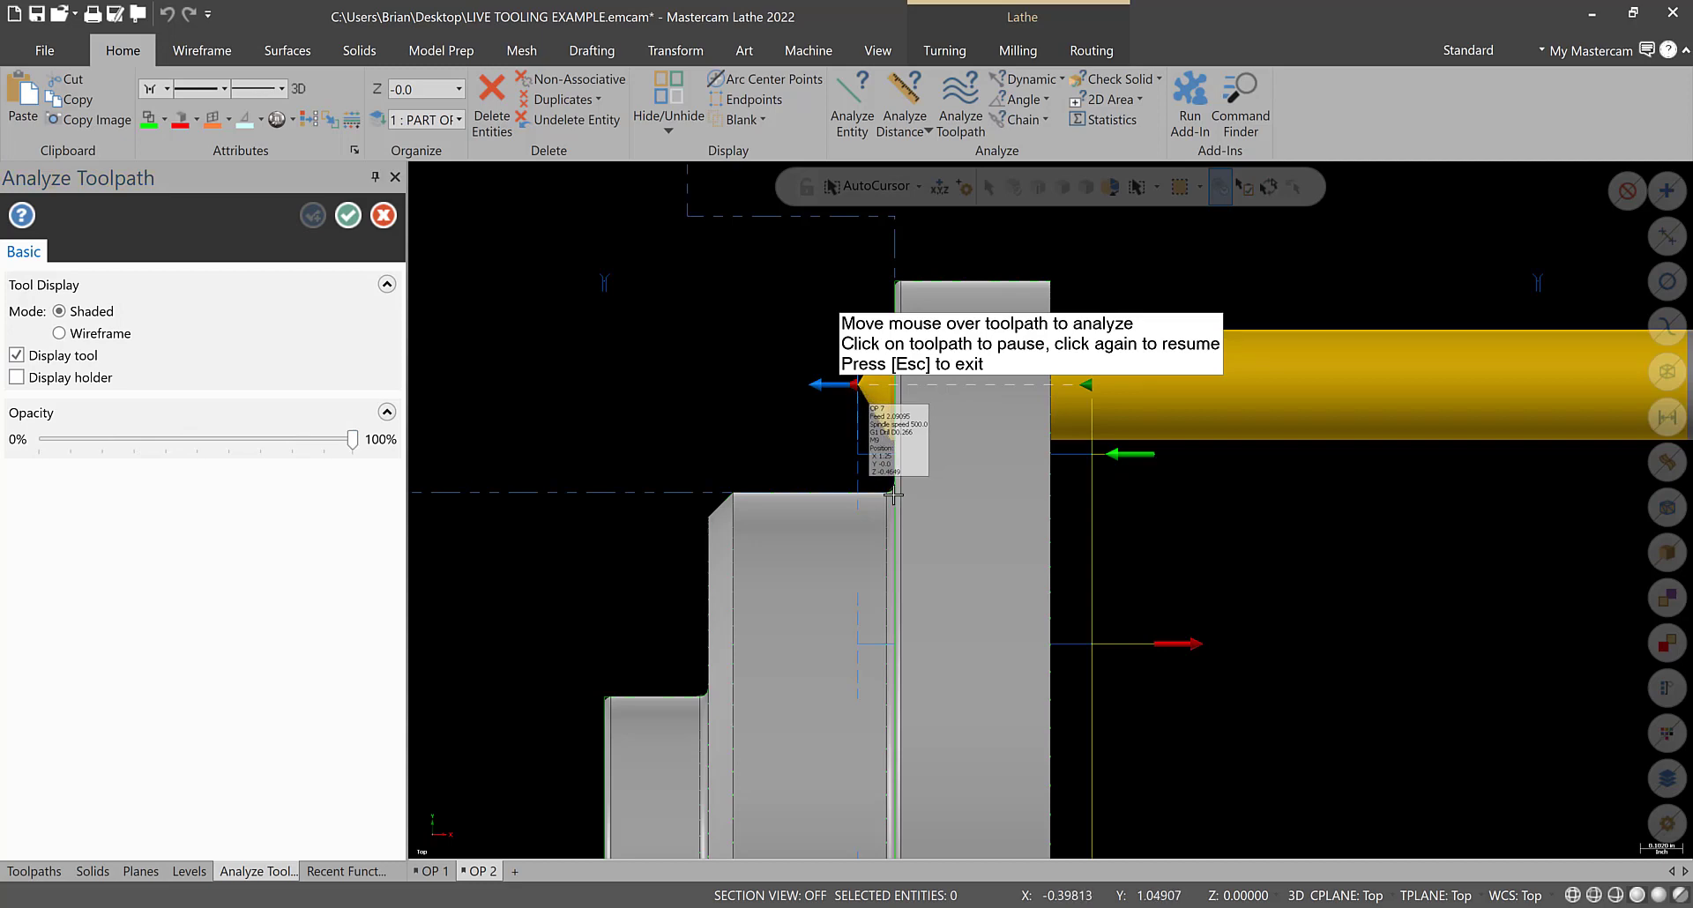
pyautogui.scroll(2, 789, 348)
pyautogui.scroll(2, 1176, 268)
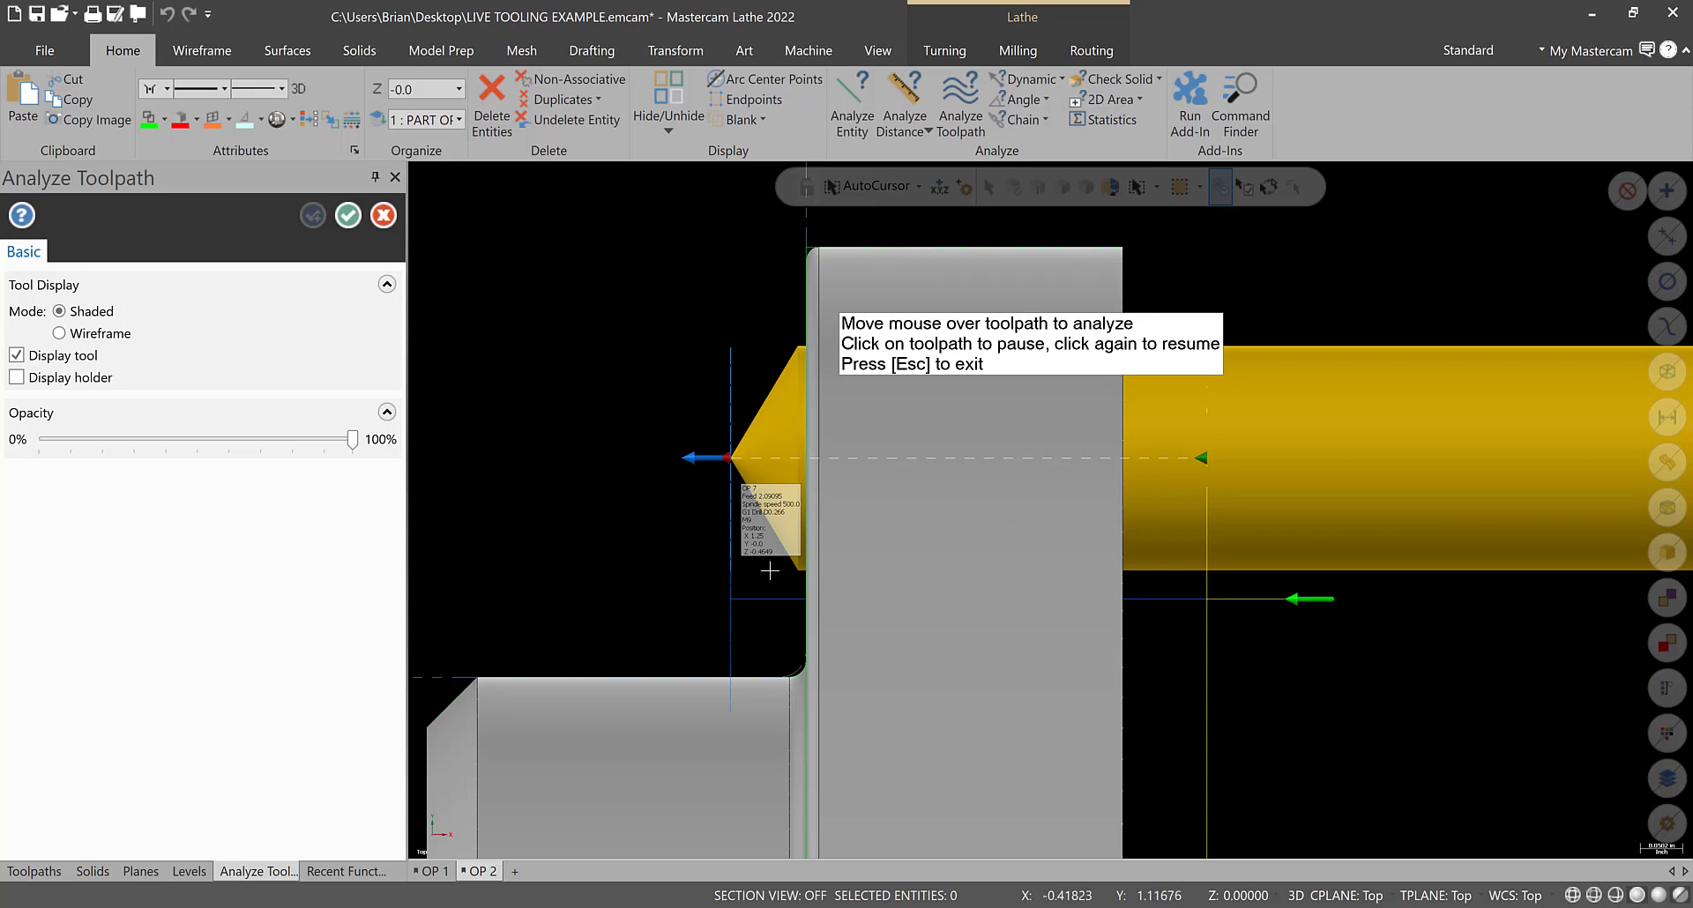
pyautogui.scroll(-2, 737, 352)
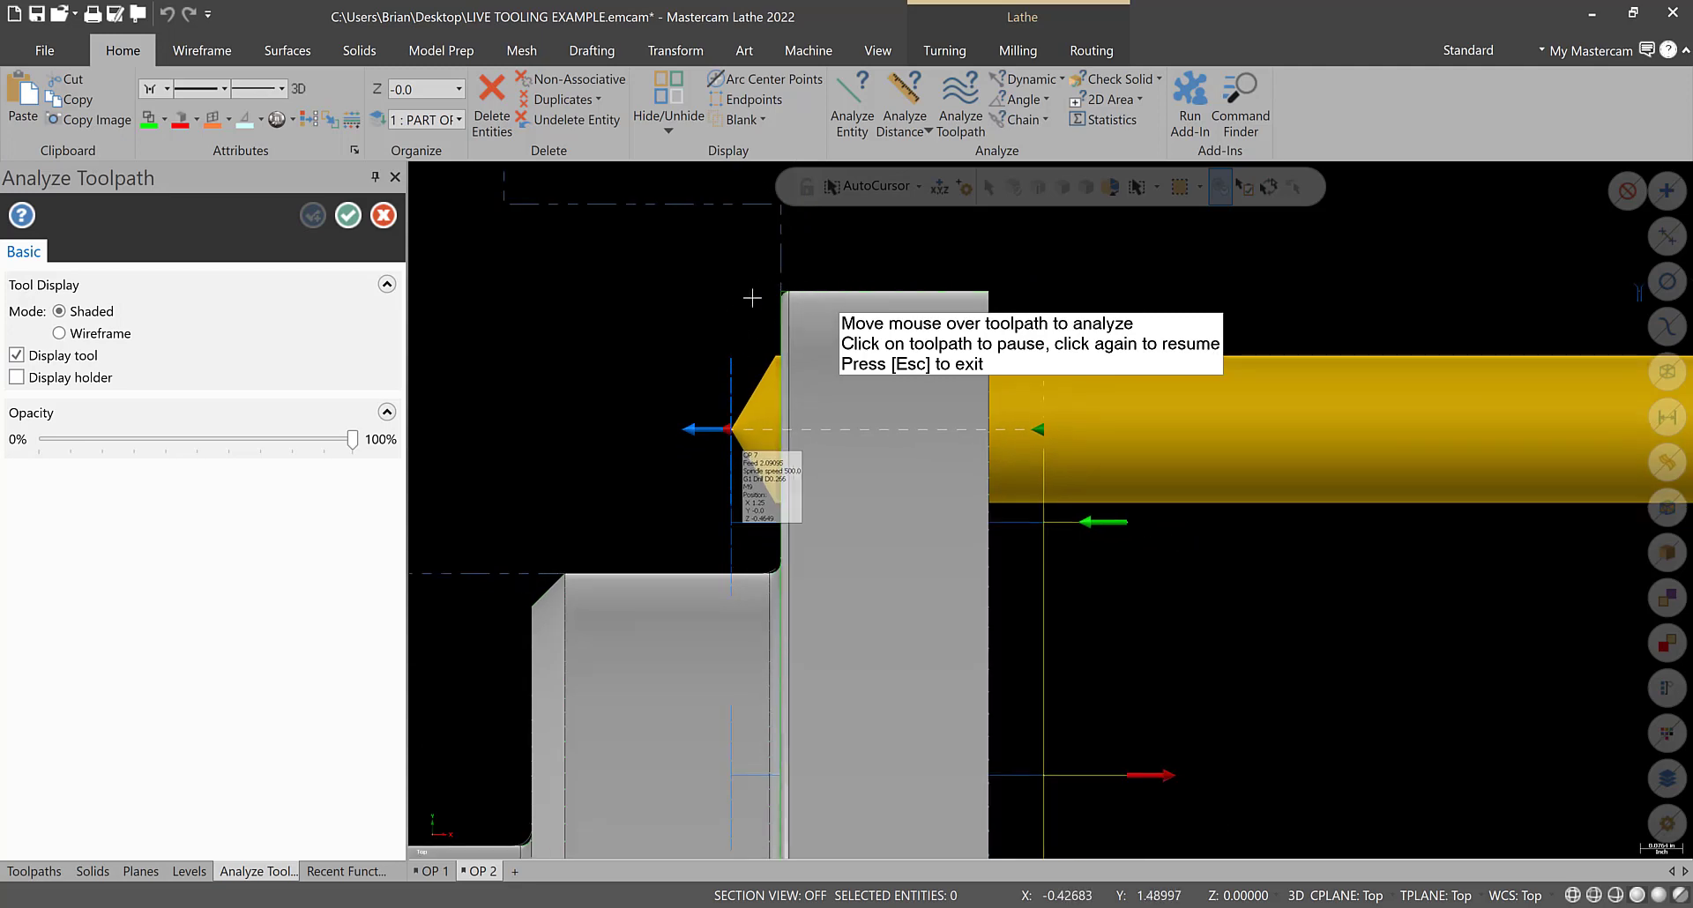
pyautogui.scroll(-5, 801, 432)
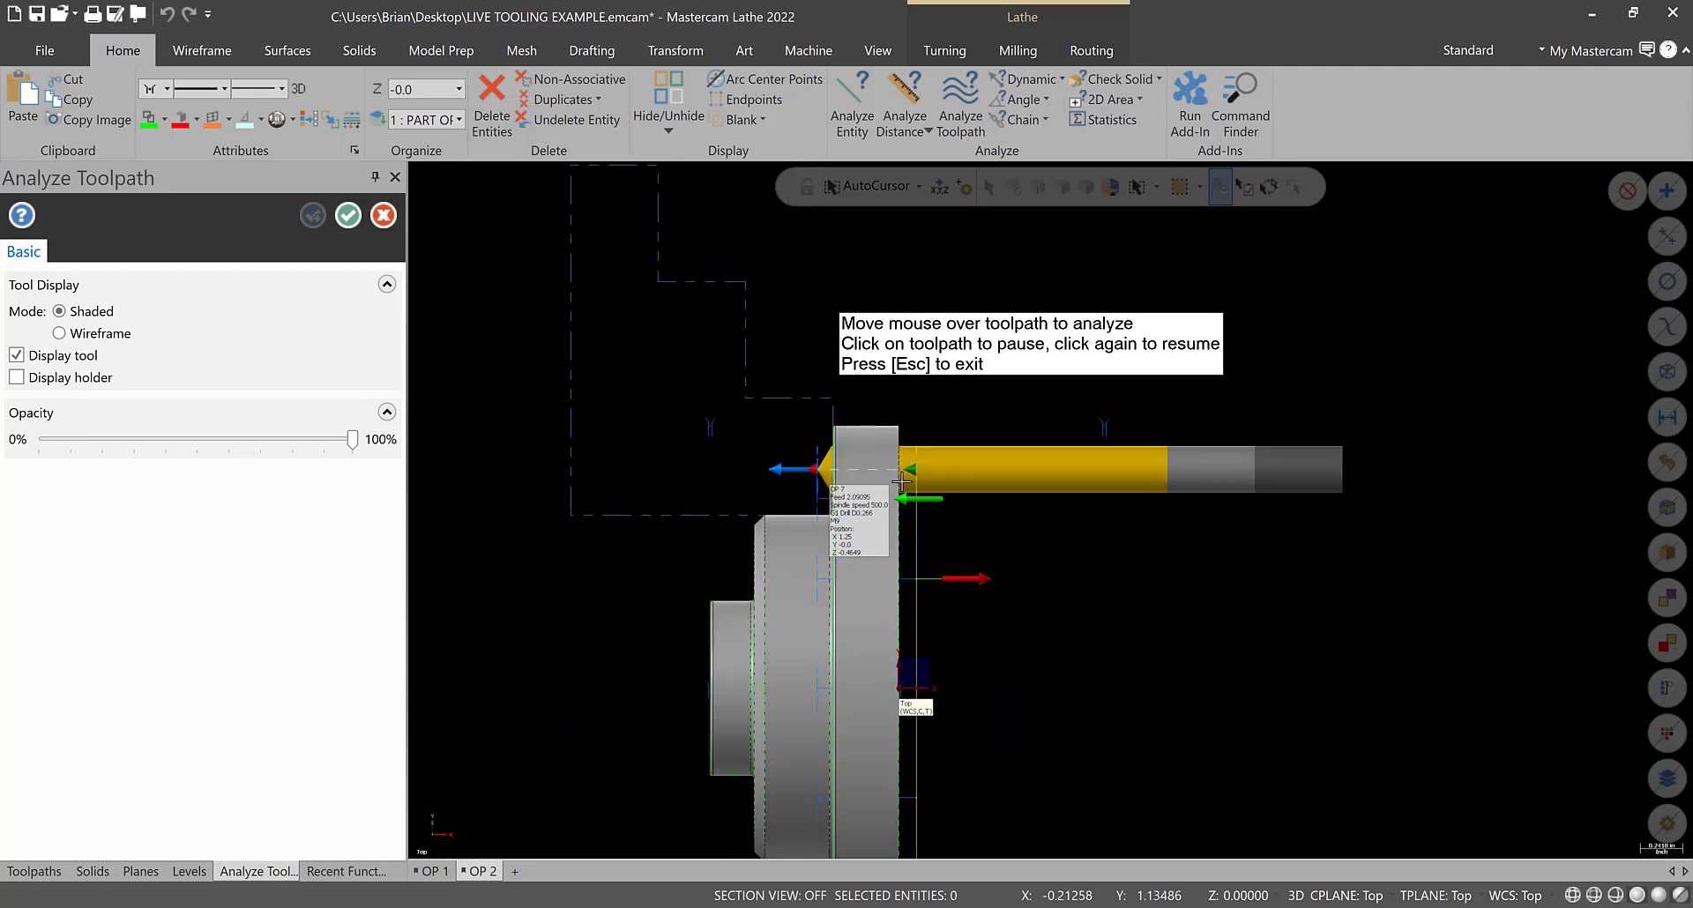
pyautogui.scroll(-3, 1406, 499)
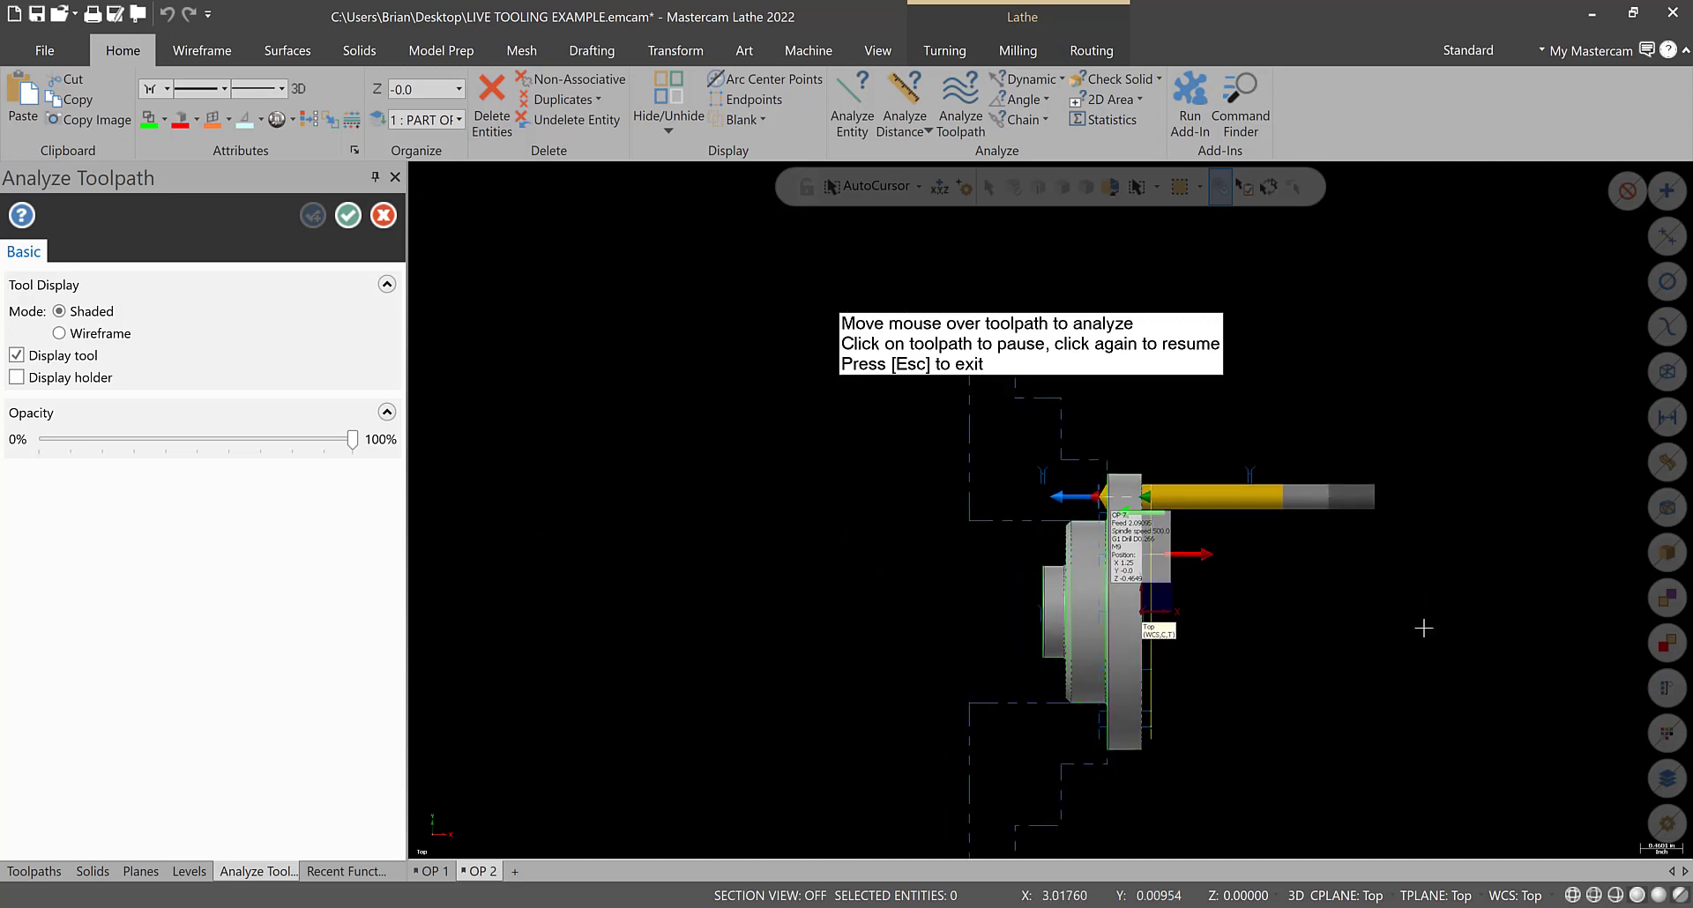
pyautogui.scroll(2, 1432, 657)
pyautogui.scroll(-2, 1455, 441)
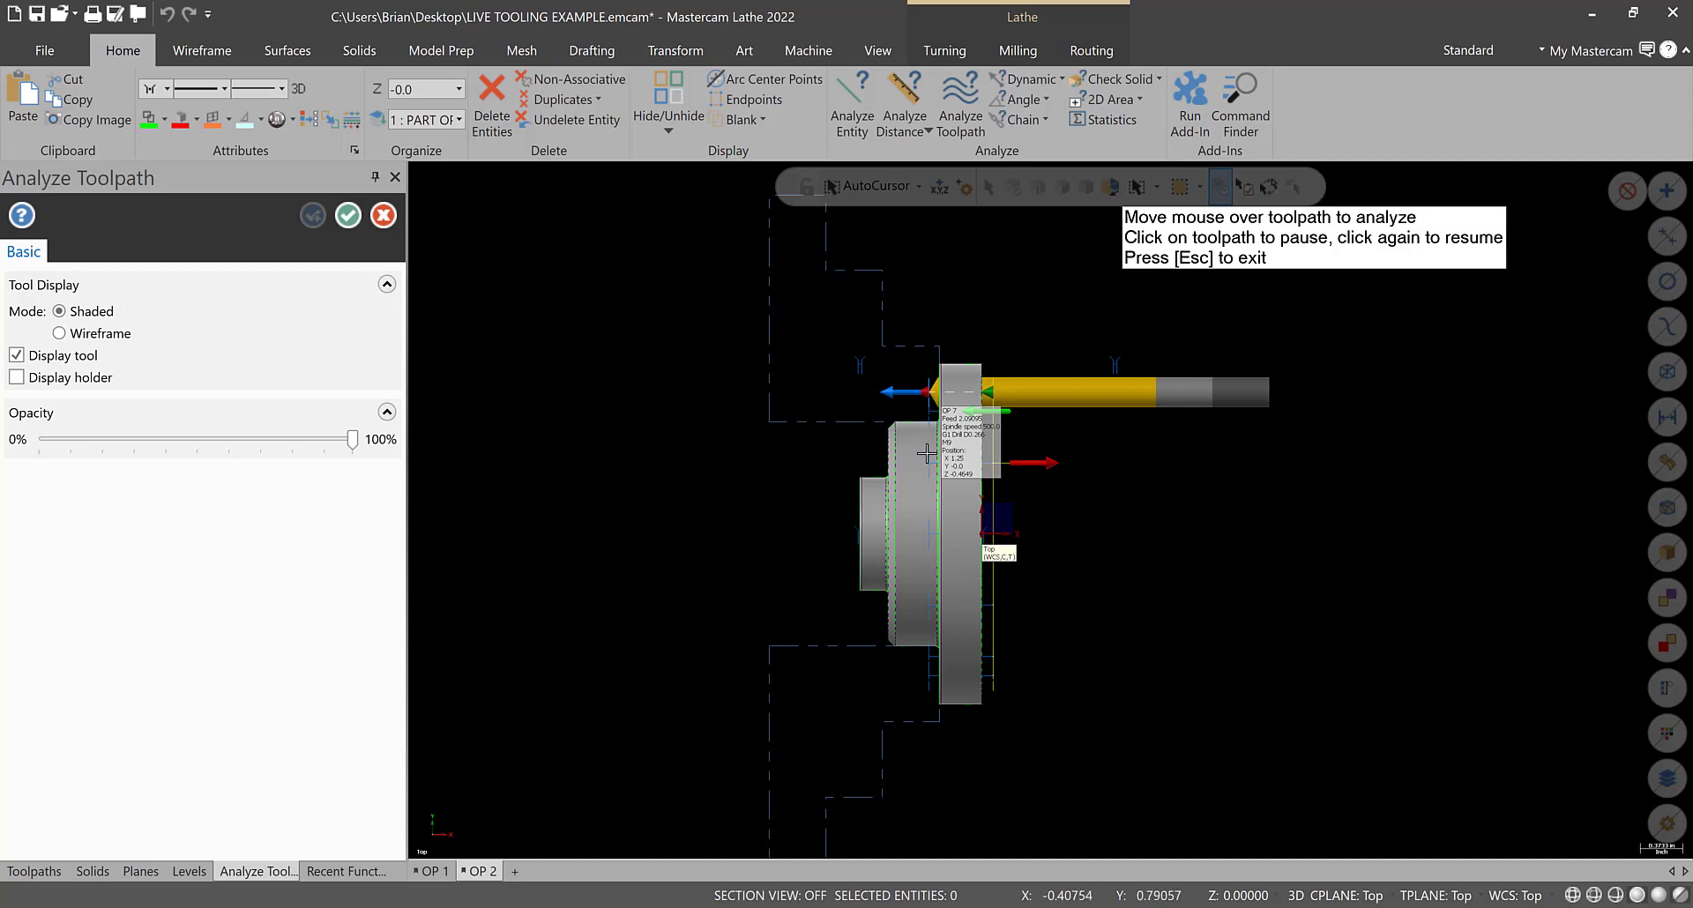
pyautogui.scroll(3, 837, 406)
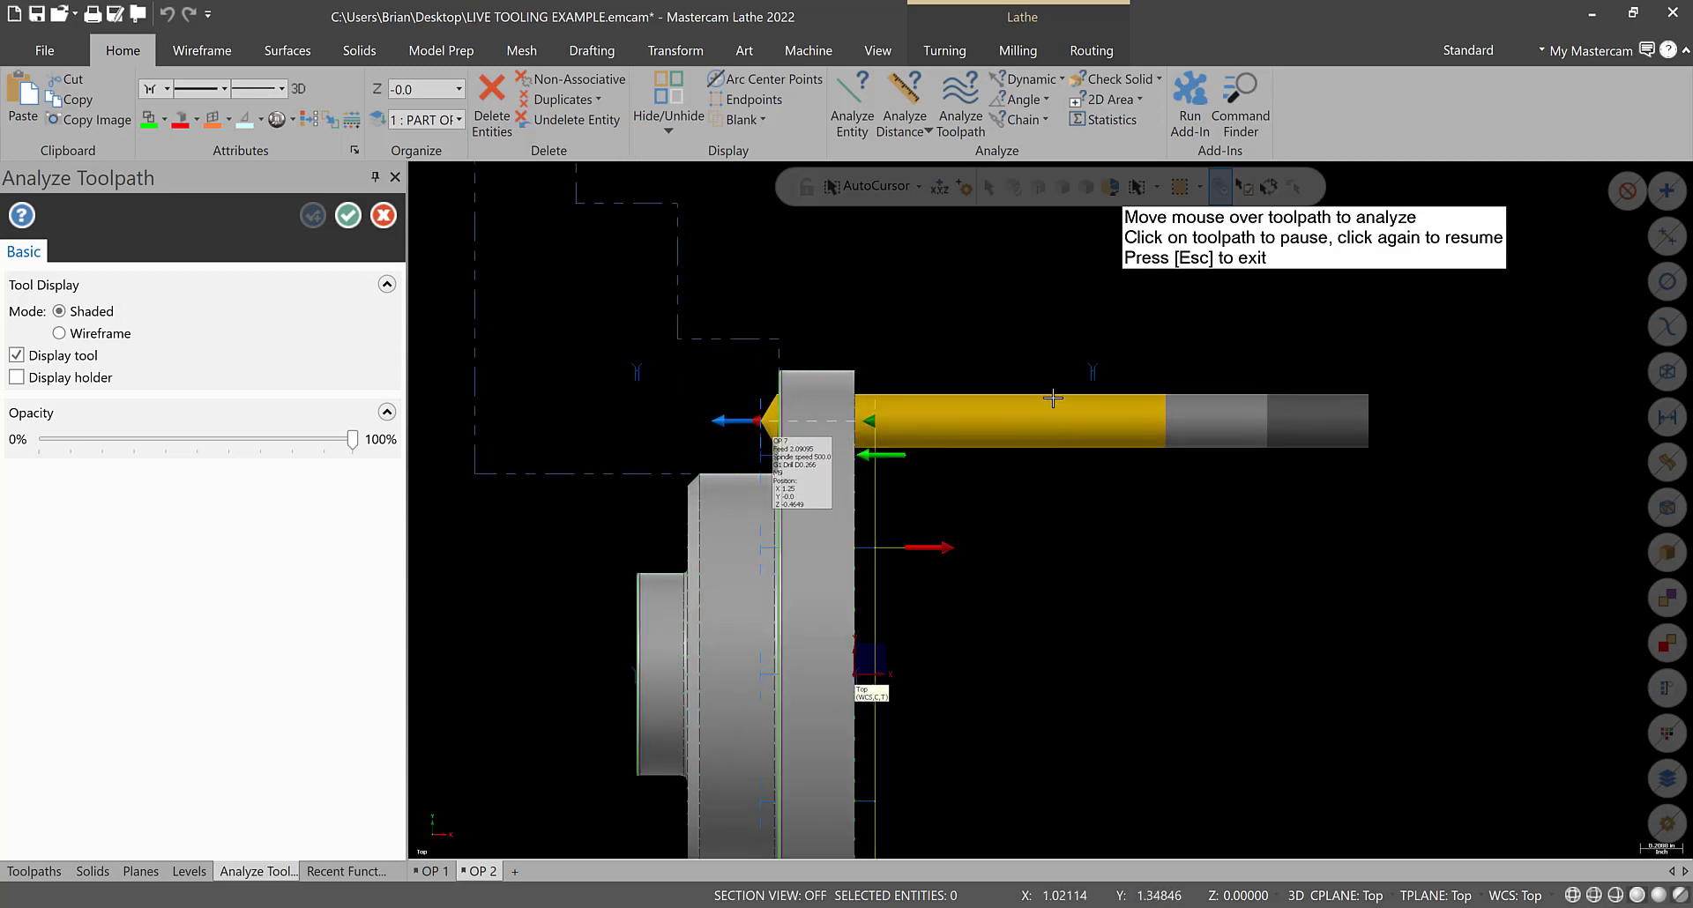
pyautogui.click(348, 215)
# - Hide the peck drill operation's toolpath and turn the flange so its twelve holes face the viewer
pyautogui.scroll(-5, 1107, 556)
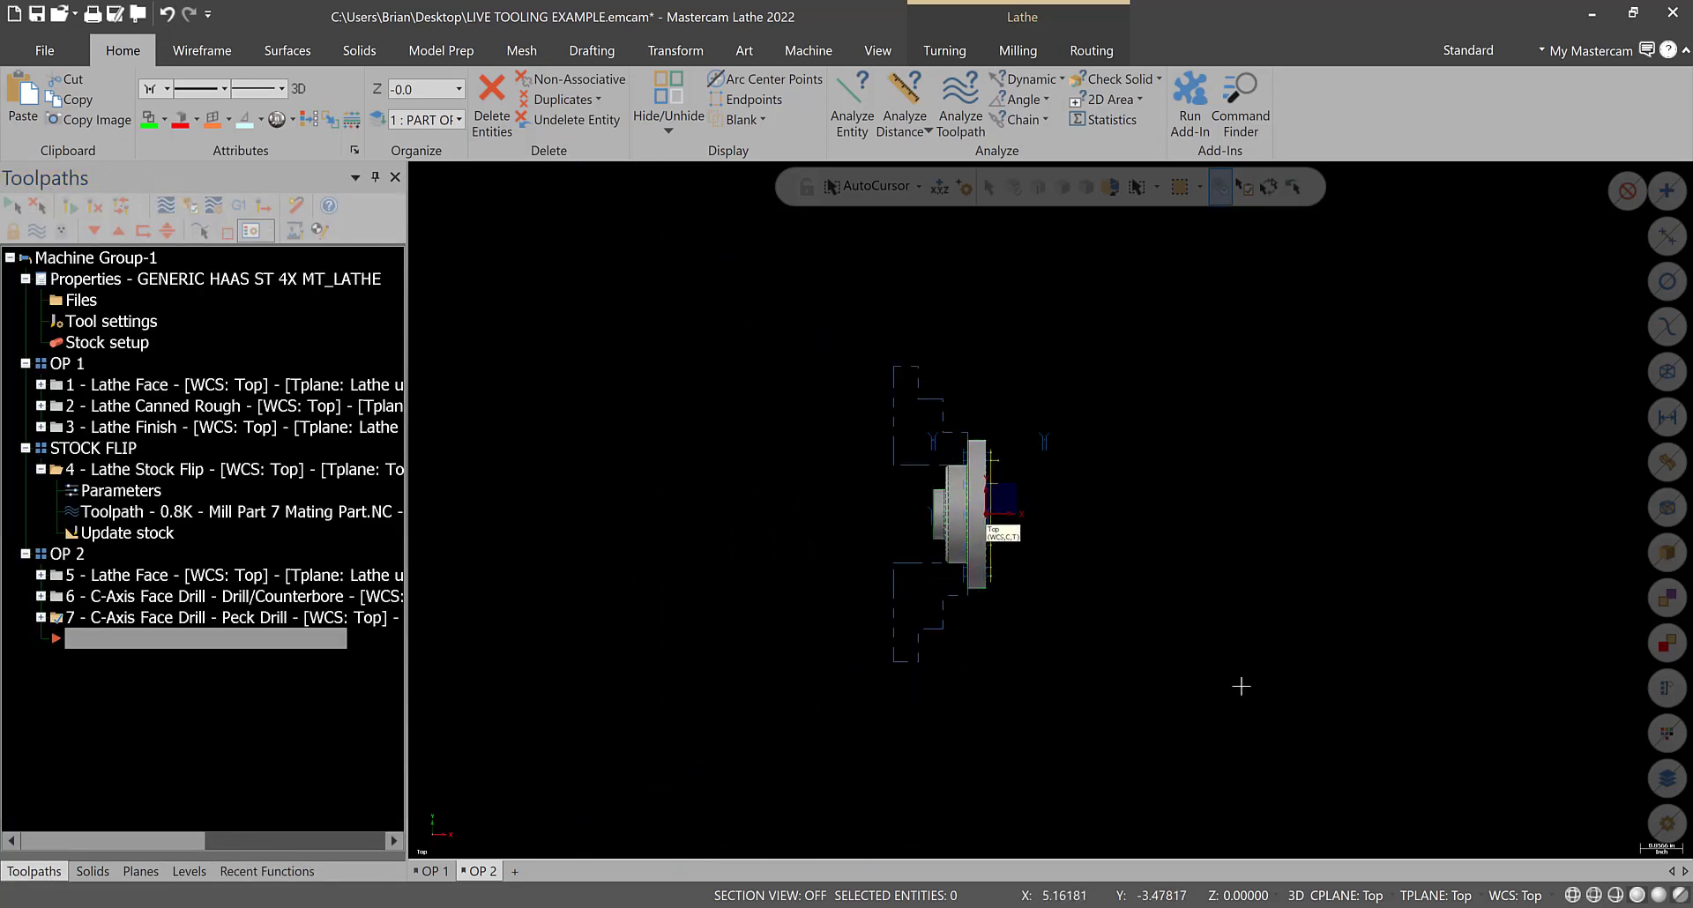
pyautogui.scroll(2, 1410, 548)
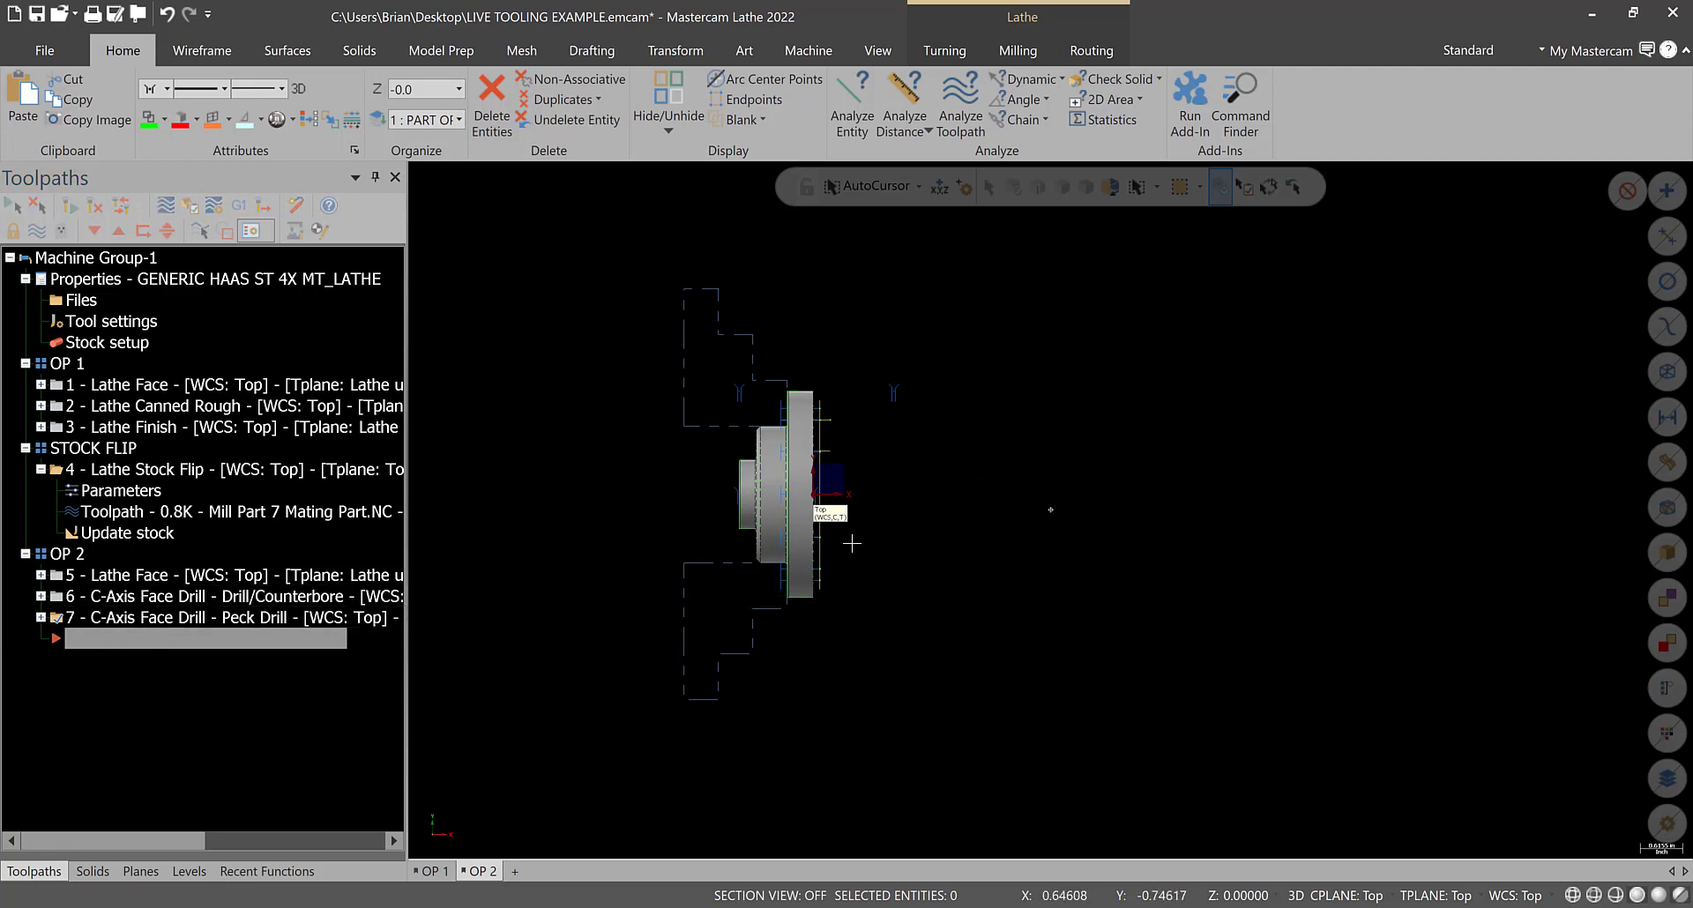
pyautogui.moveTo(850, 541); pyautogui.dragTo(723, 568, button='middle')
pyautogui.click(106, 617)
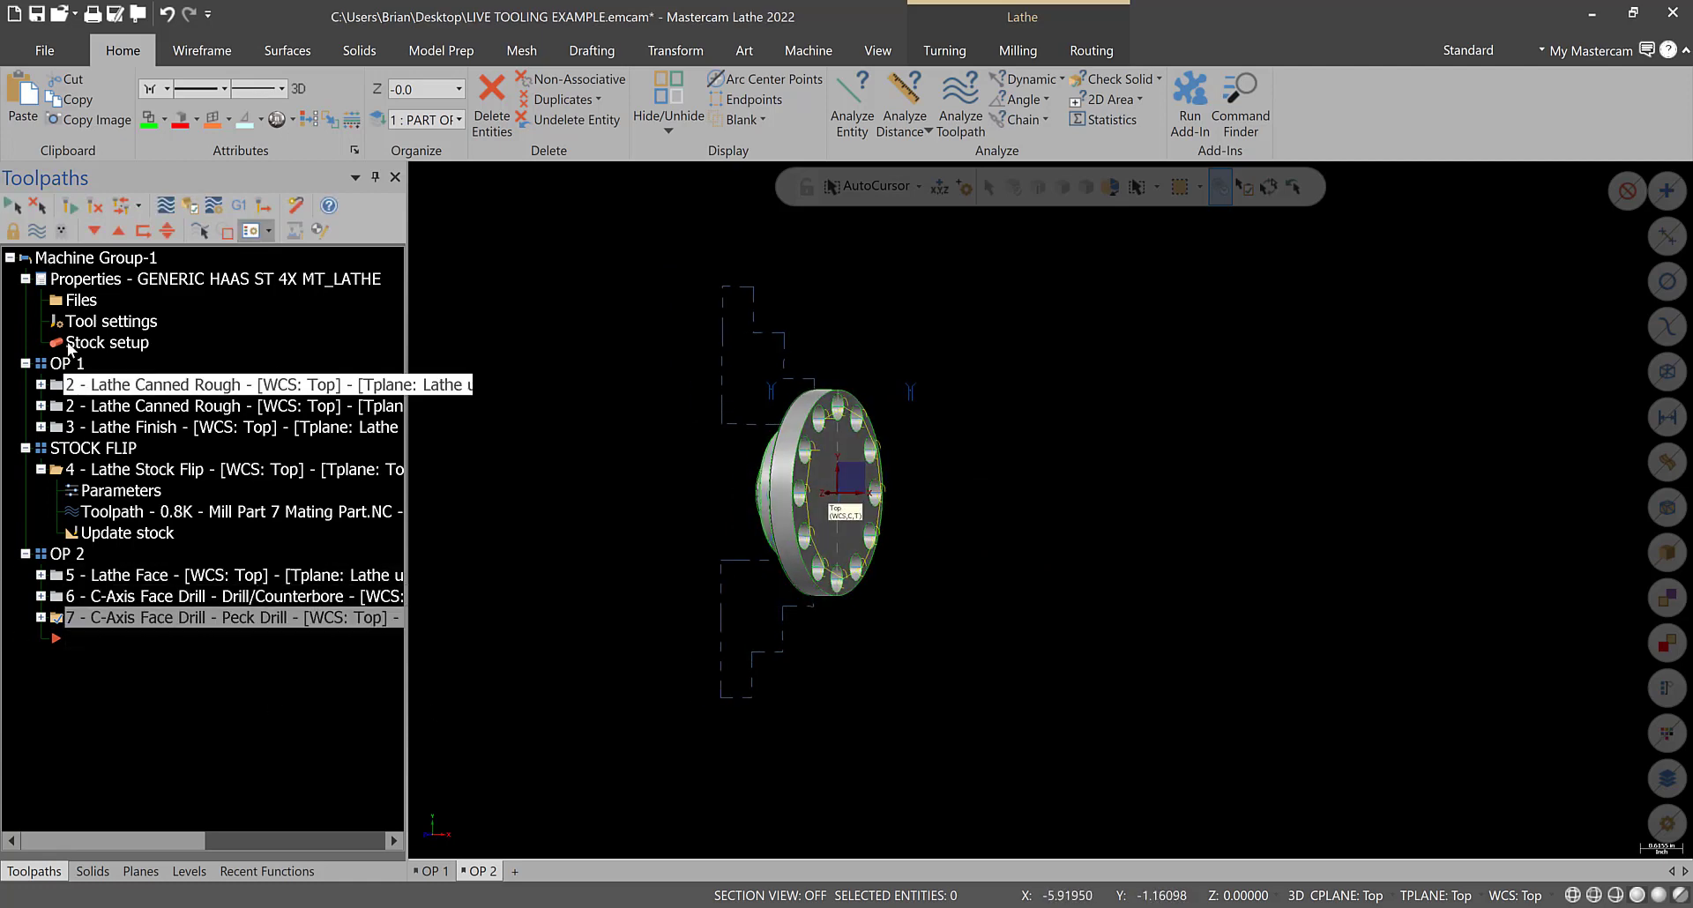
pyautogui.click(37, 231)
pyautogui.scroll(4, 912, 425)
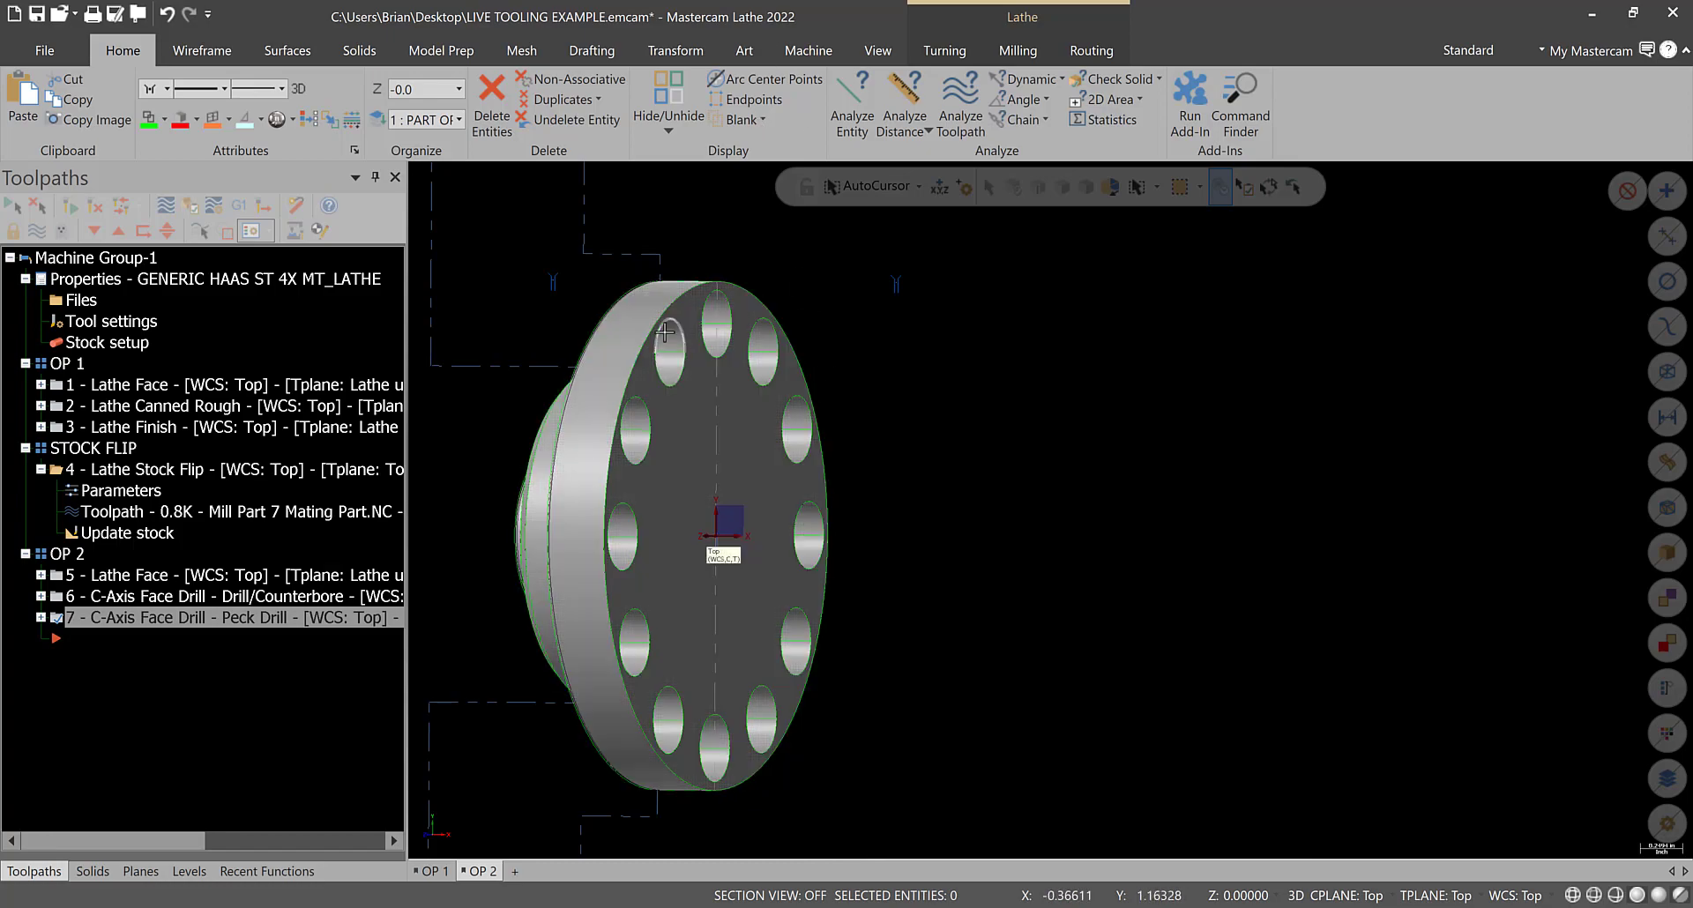
pyautogui.moveTo(844, 446); pyautogui.dragTo(679, 397, button='middle')
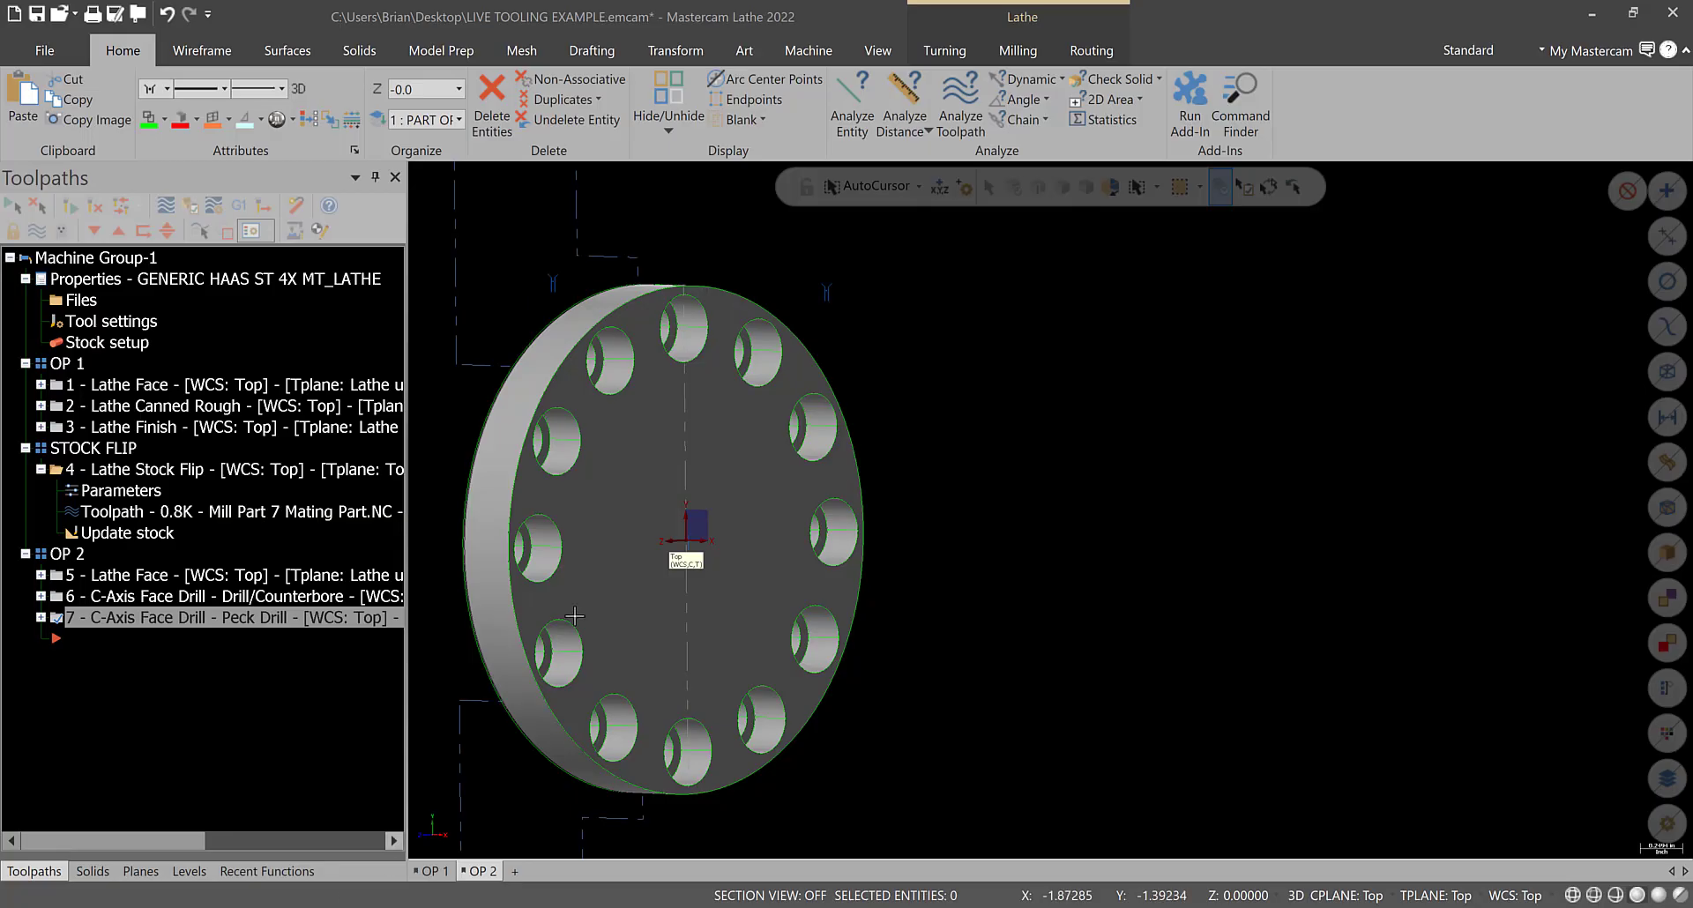
# - Start a C-Axis Face Contour toolpath from the lathe turning toolpaths
pyautogui.click(998, 54)
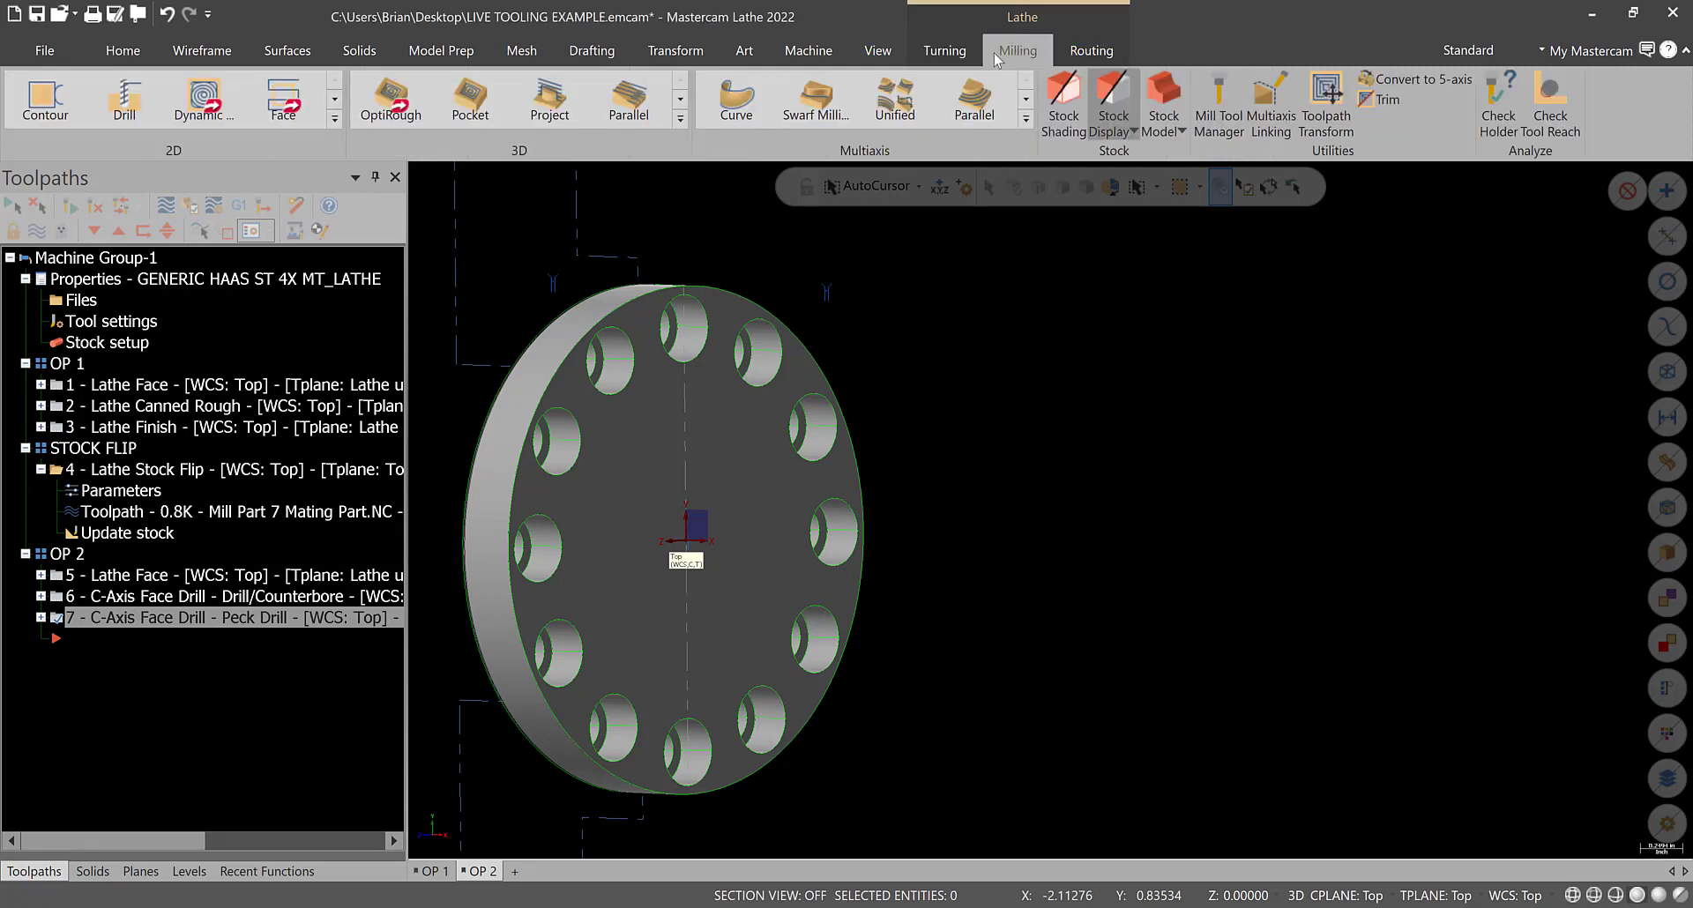
pyautogui.click(949, 50)
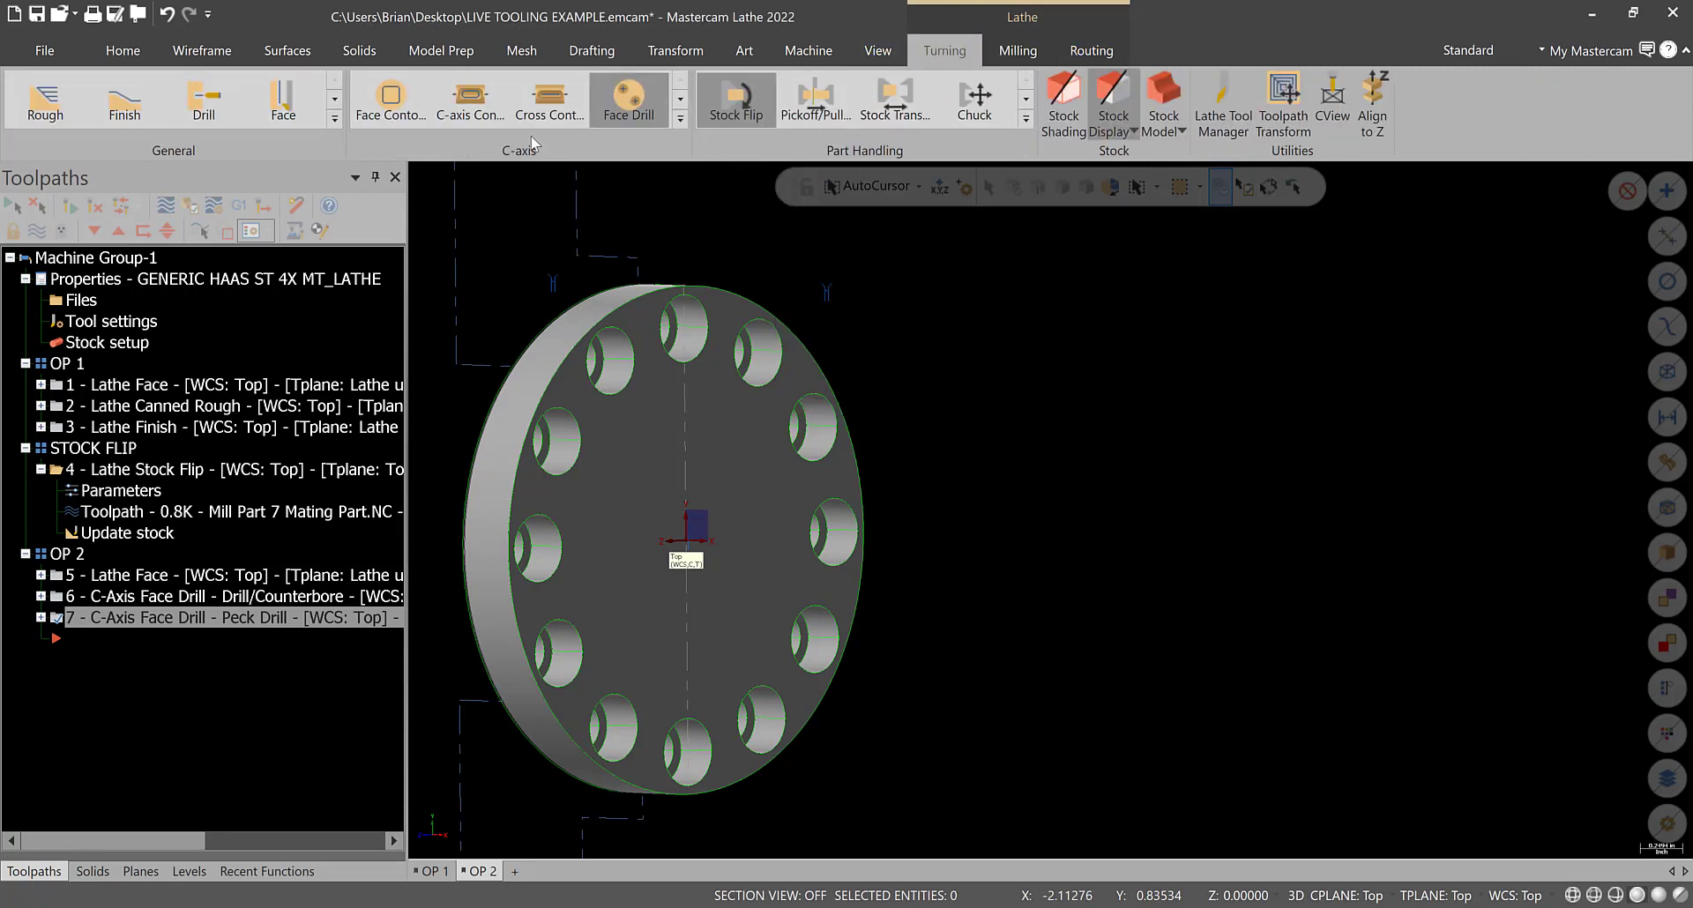
pyautogui.click(681, 122)
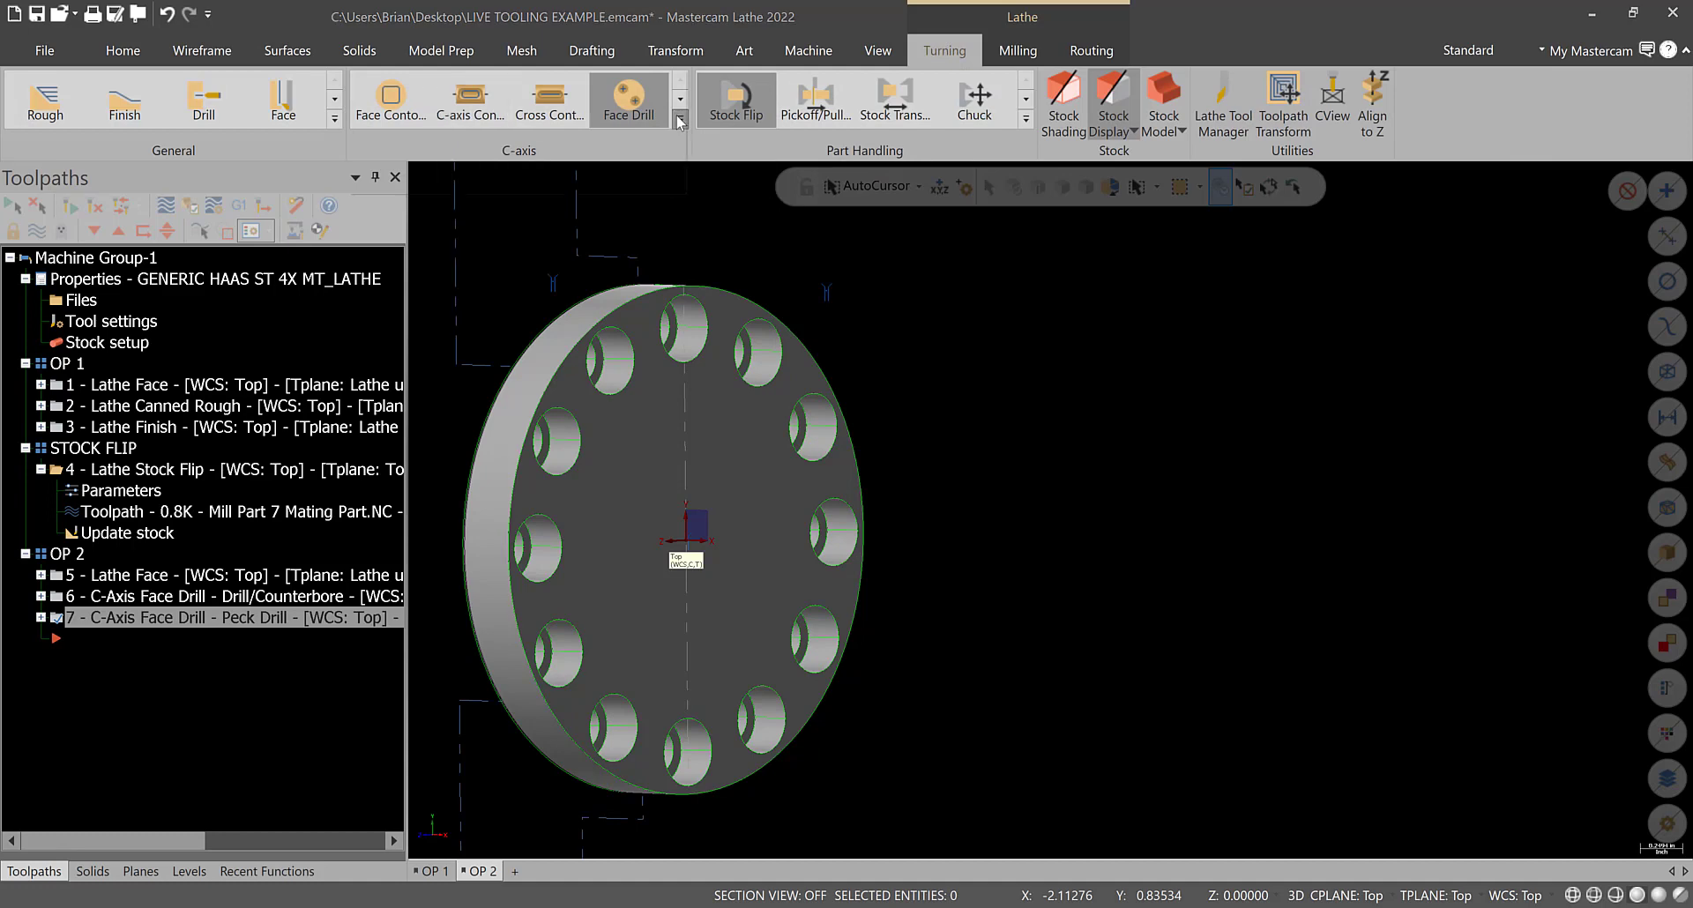
pyautogui.click(388, 104)
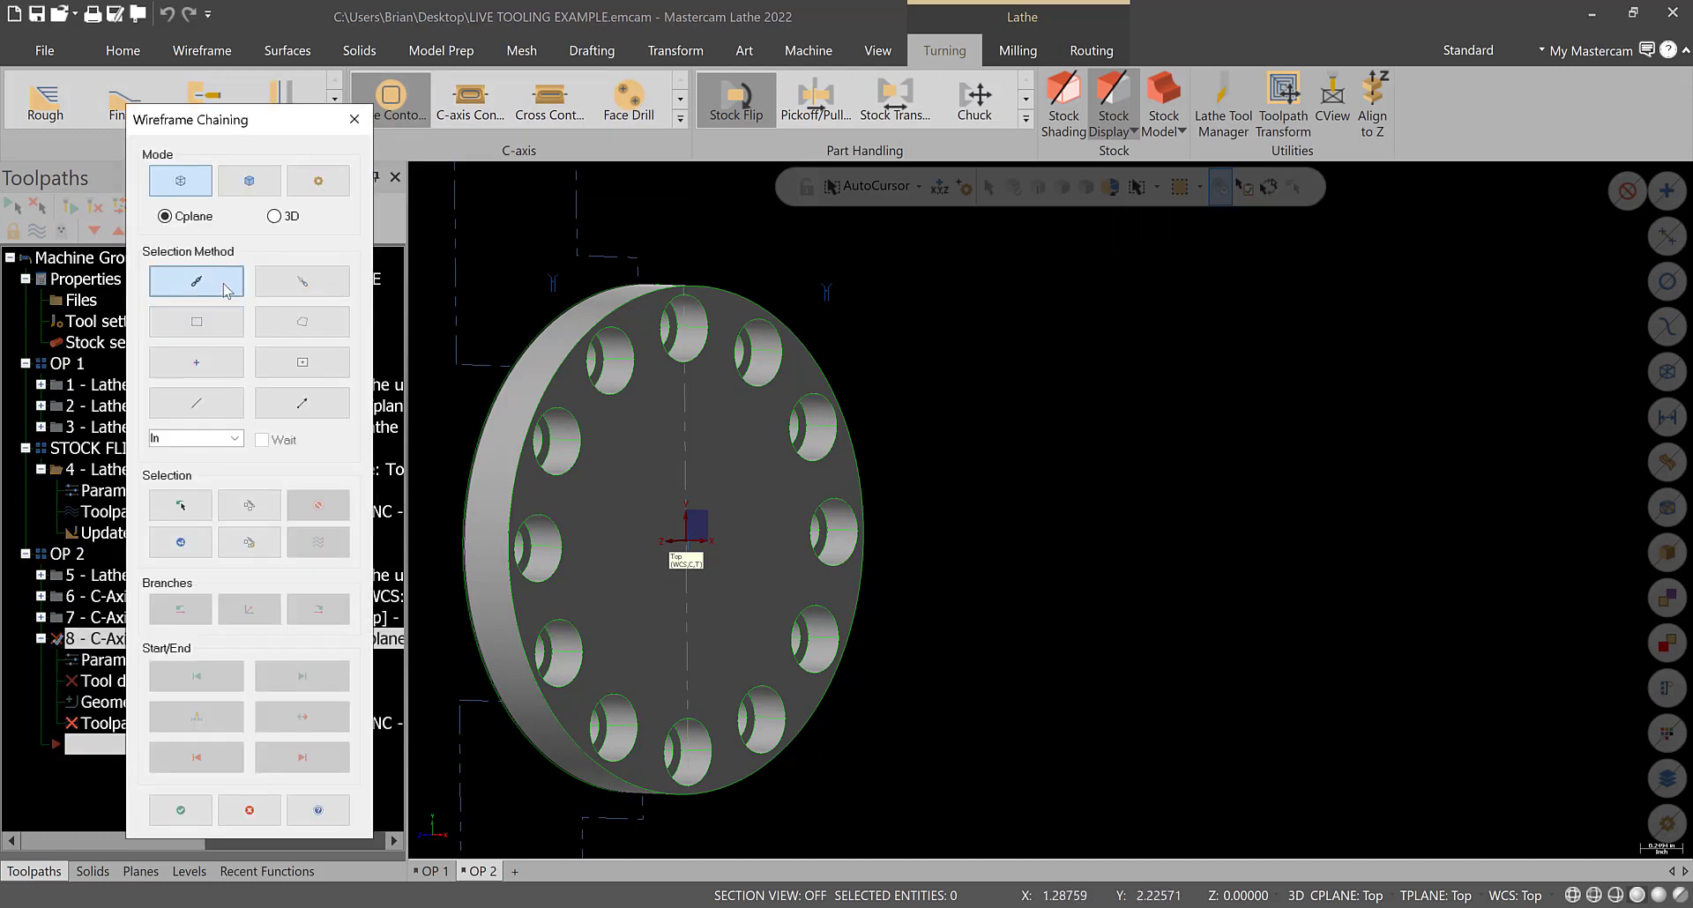
pyautogui.click(631, 361)
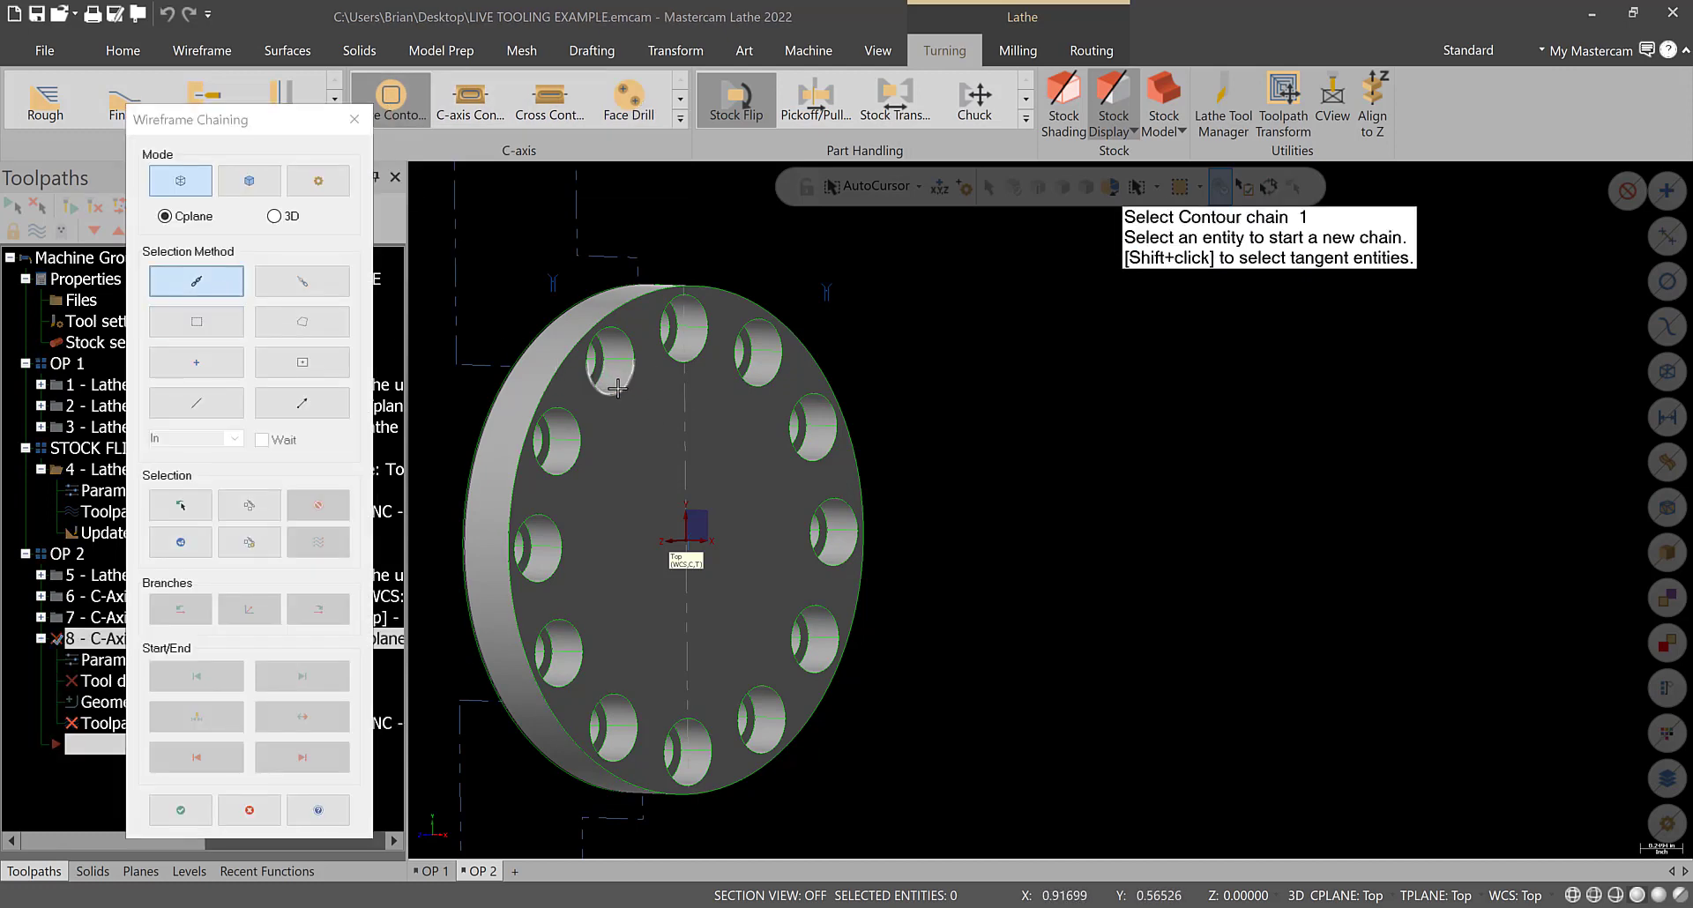
pyautogui.click(701, 354)
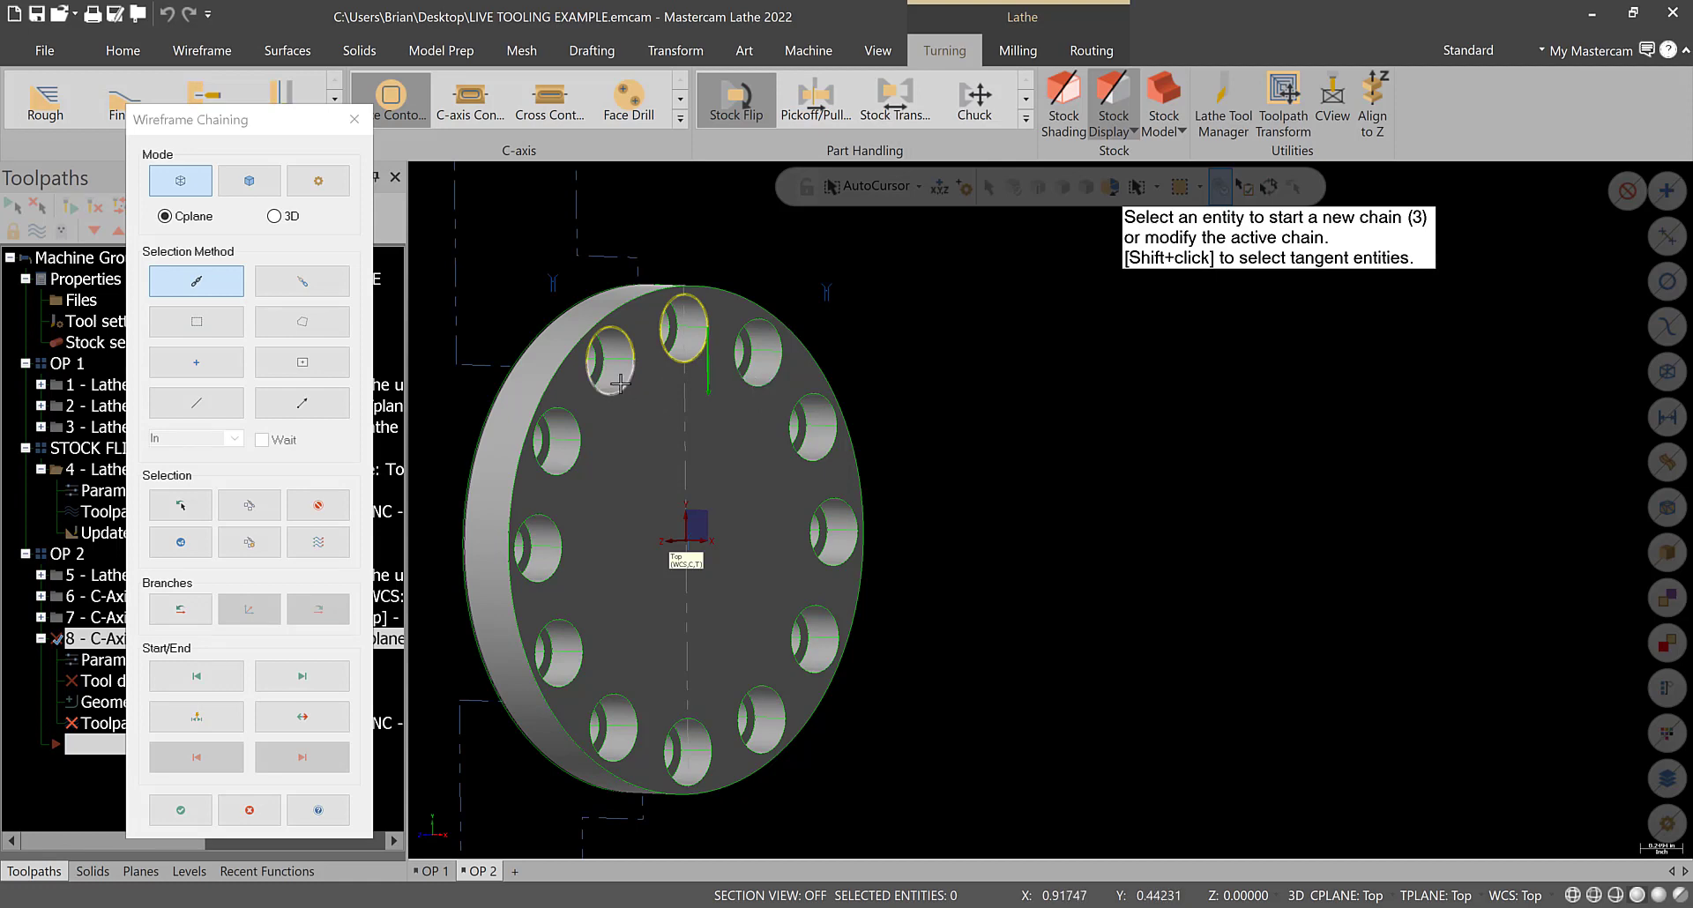
pyautogui.click(318, 505)
# - Chain the front edges of all twelve holes in one consistent direction and accept the chains
pyautogui.click(633, 341)
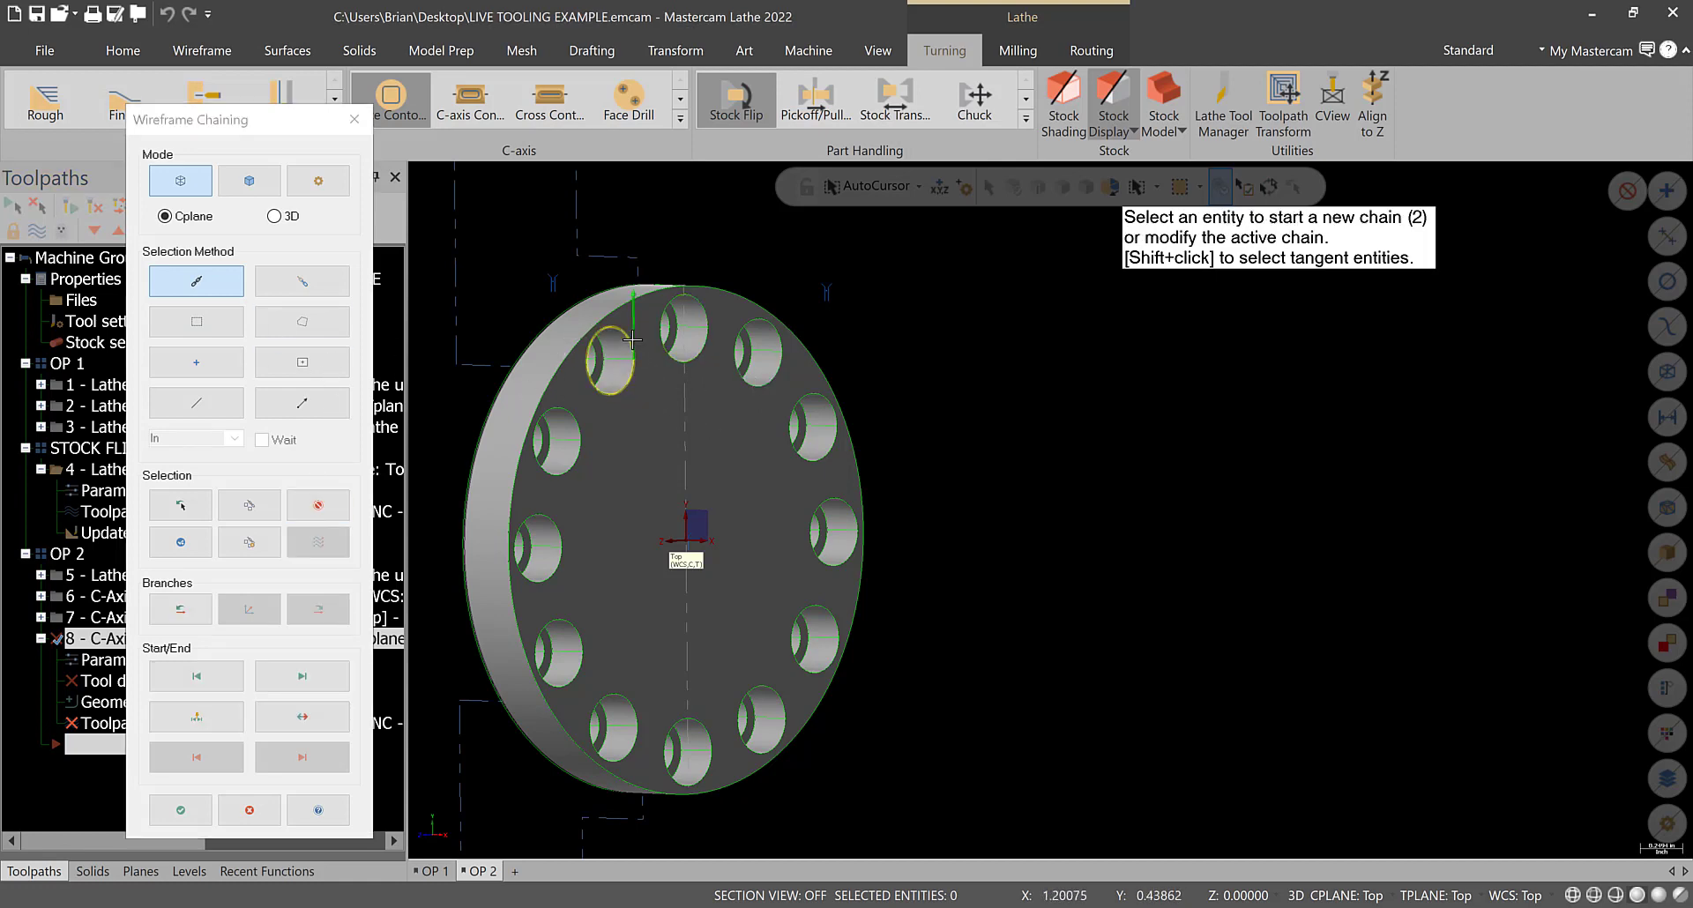
pyautogui.click(721, 322)
pyautogui.click(780, 342)
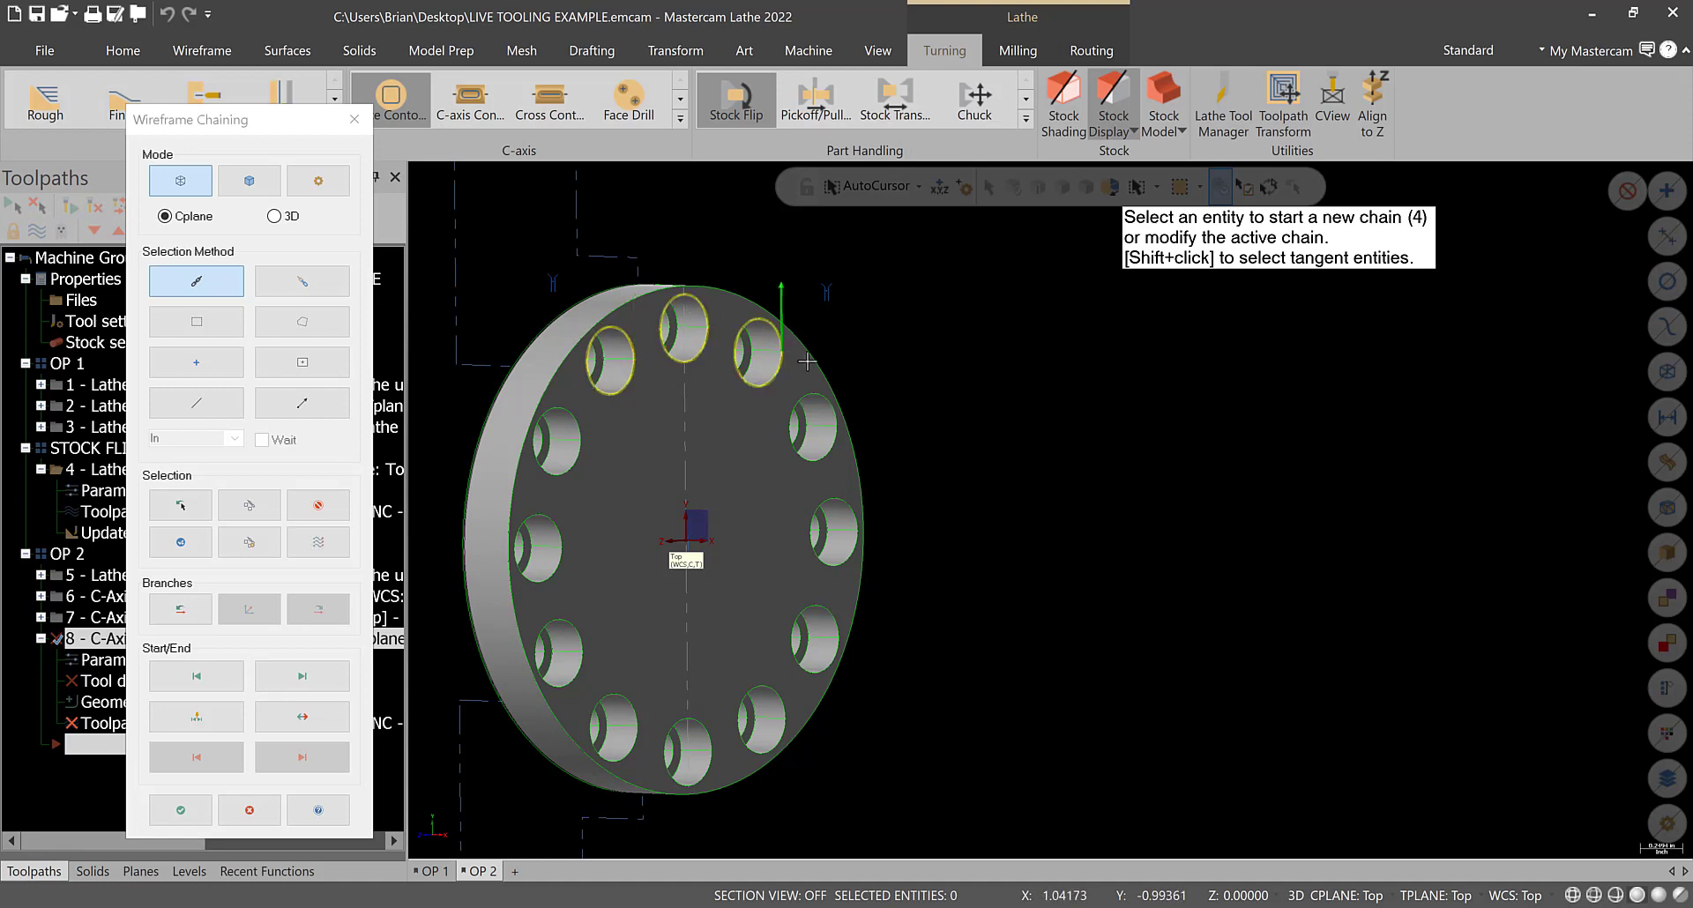
pyautogui.click(835, 434)
pyautogui.click(834, 525)
pyautogui.click(816, 633)
pyautogui.click(764, 712)
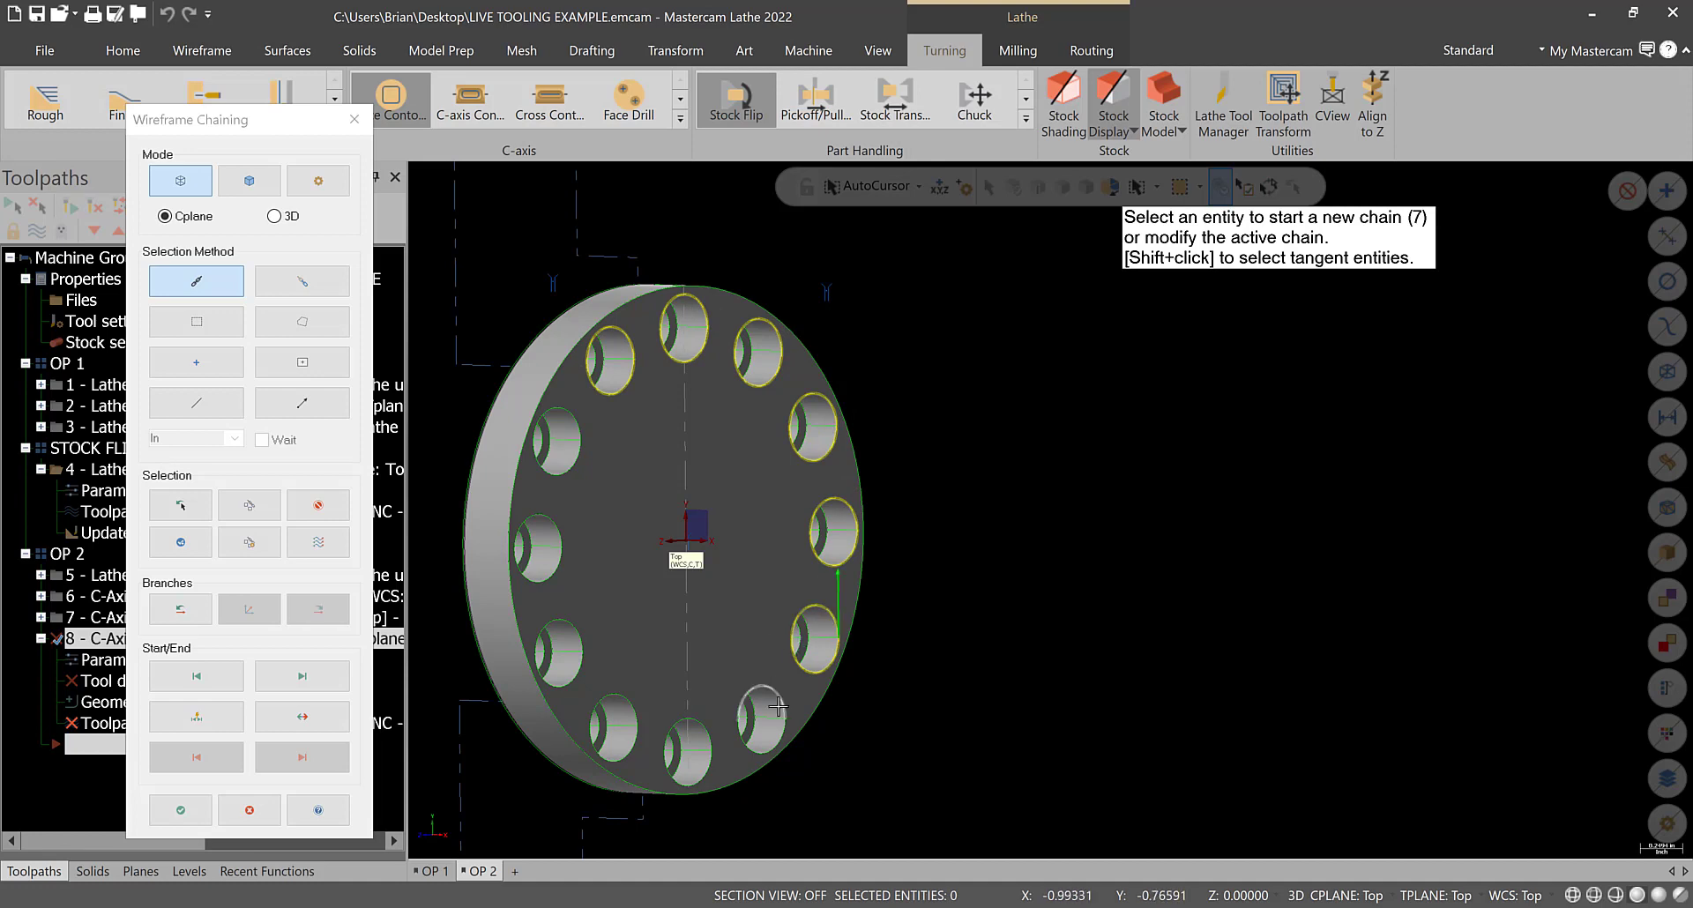
pyautogui.click(688, 743)
pyautogui.click(618, 716)
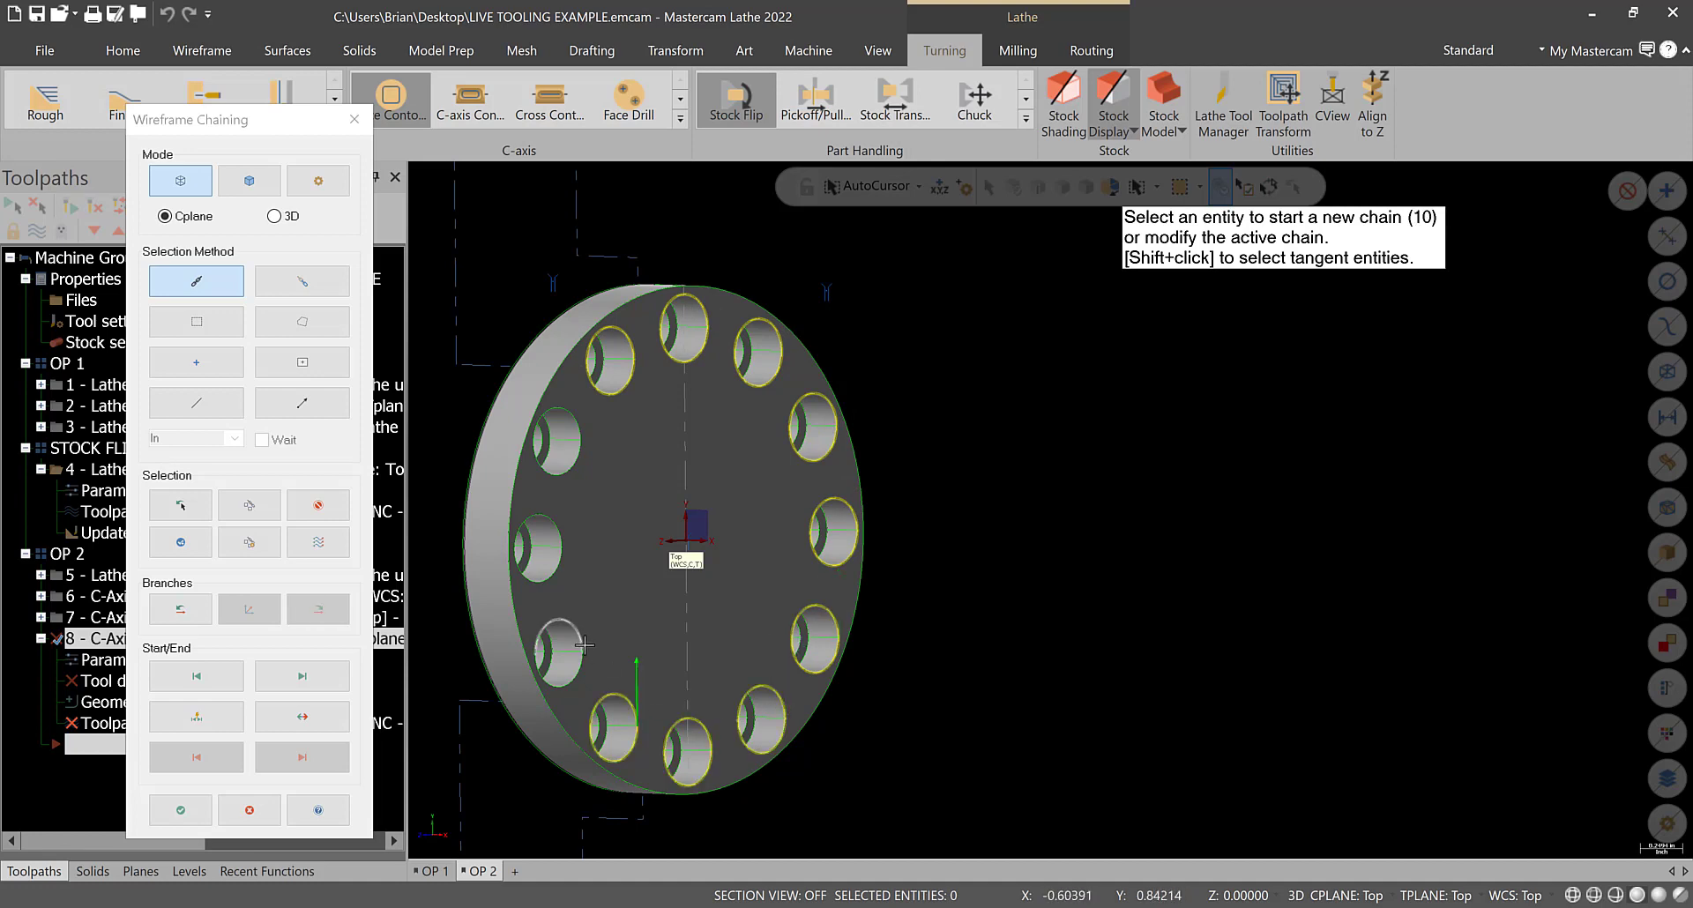
pyautogui.click(574, 636)
pyautogui.click(537, 549)
pyautogui.click(557, 441)
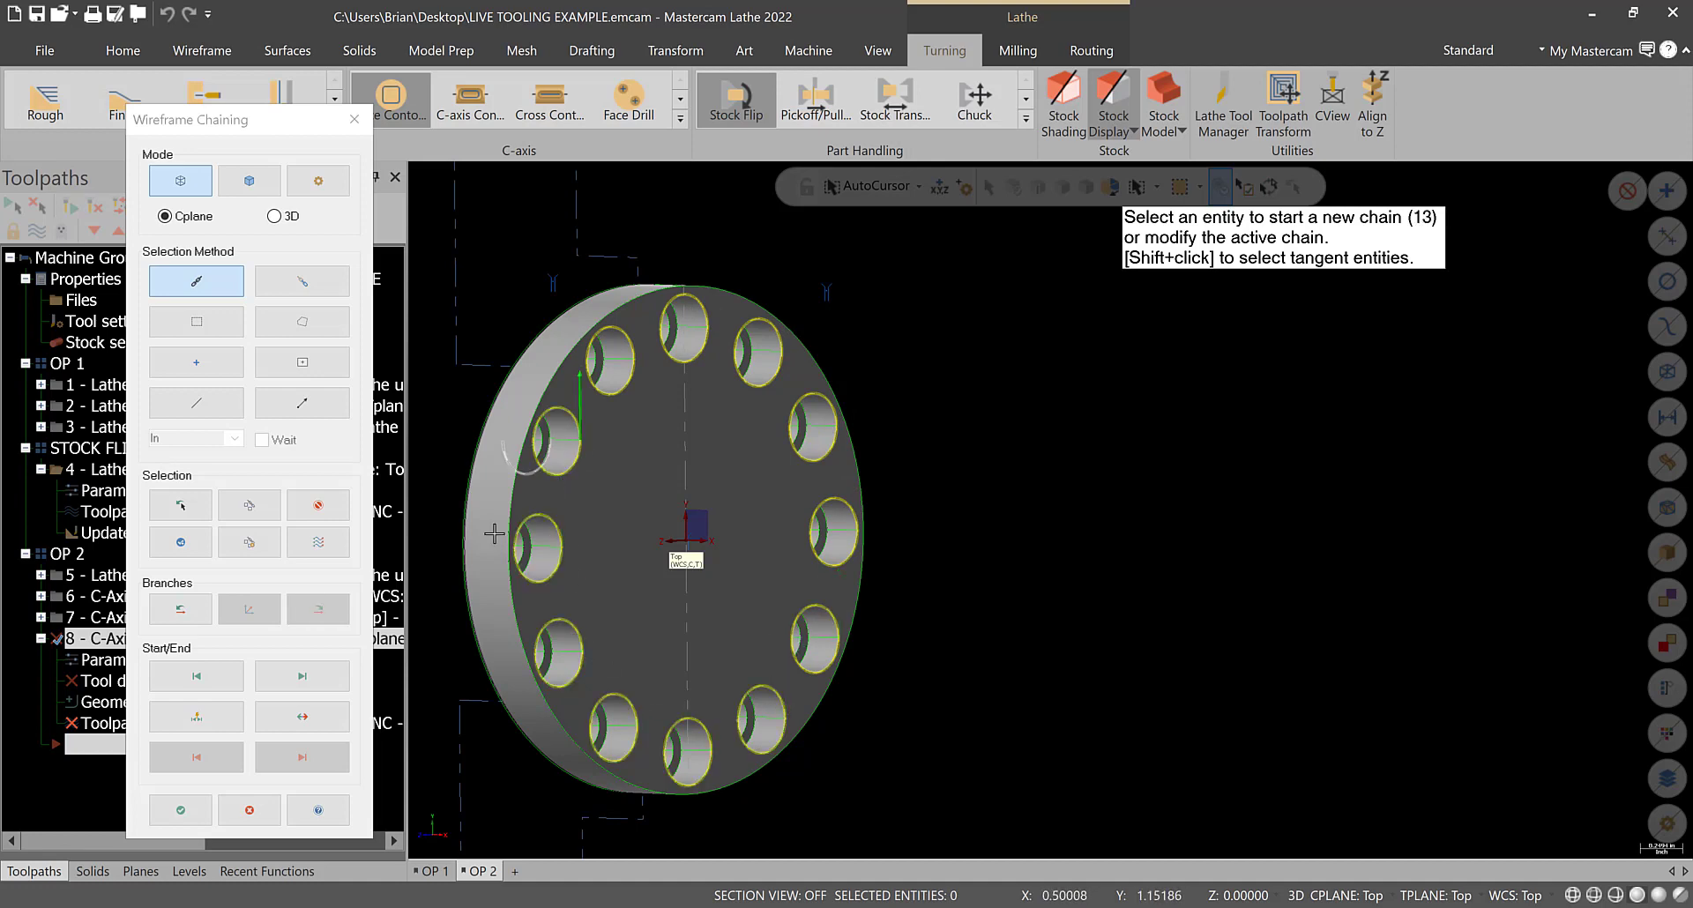
pyautogui.click(181, 810)
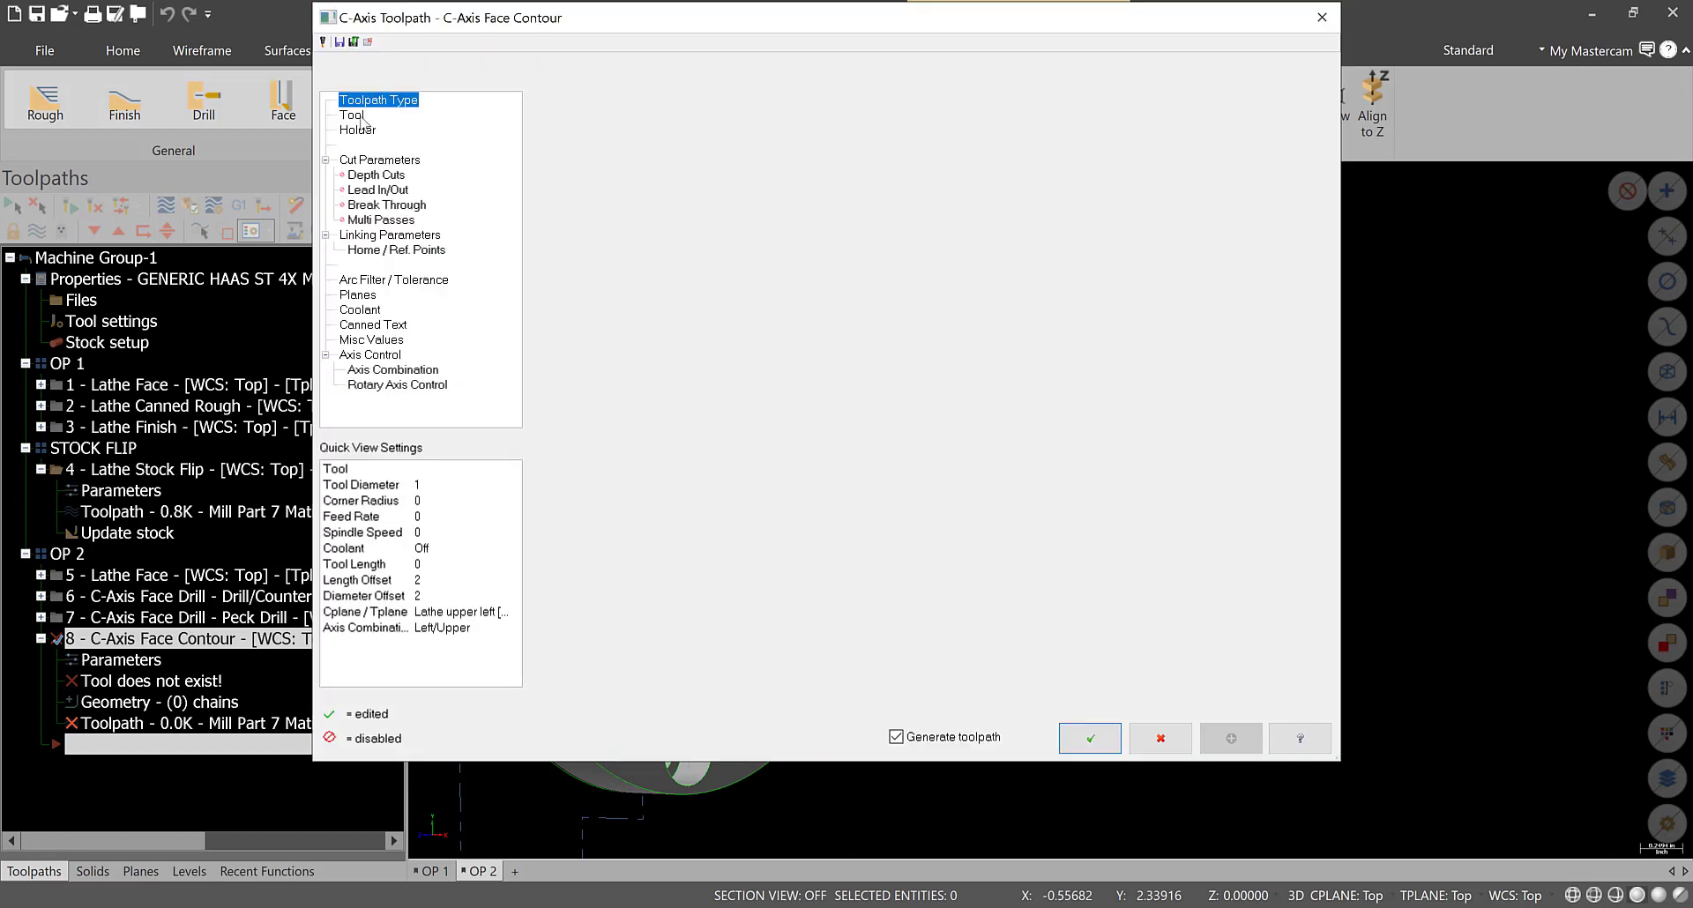
# - Filter the lathe tool library for flat endmills with a diameter equal to 0.25
pyautogui.click(604, 460)
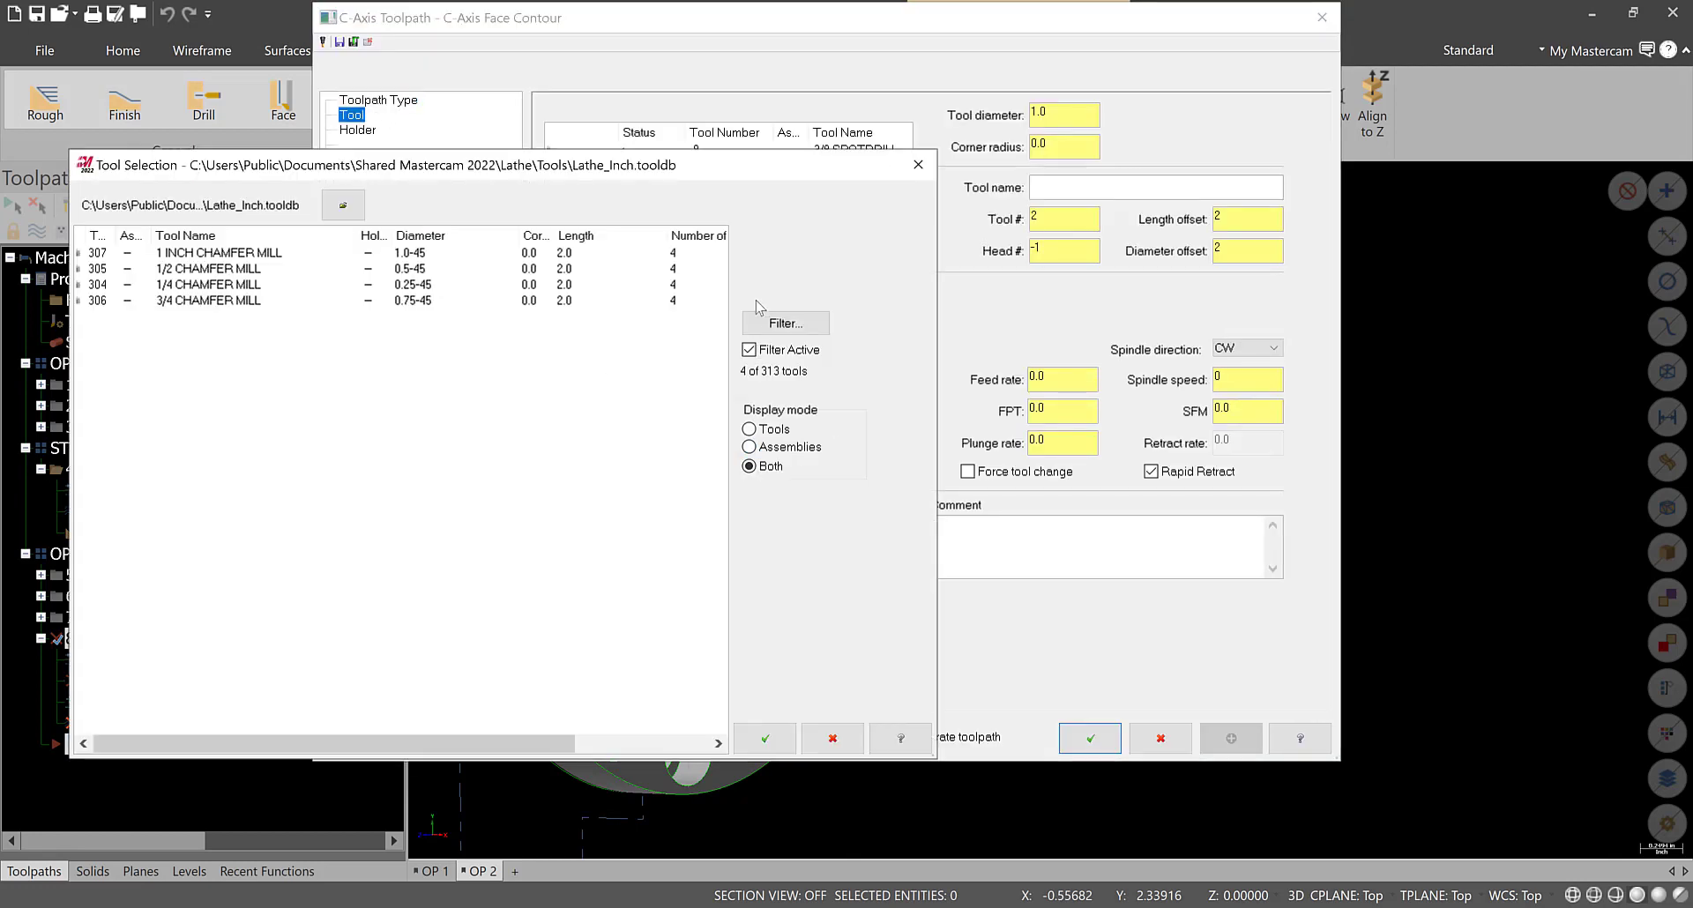
pyautogui.click(781, 323)
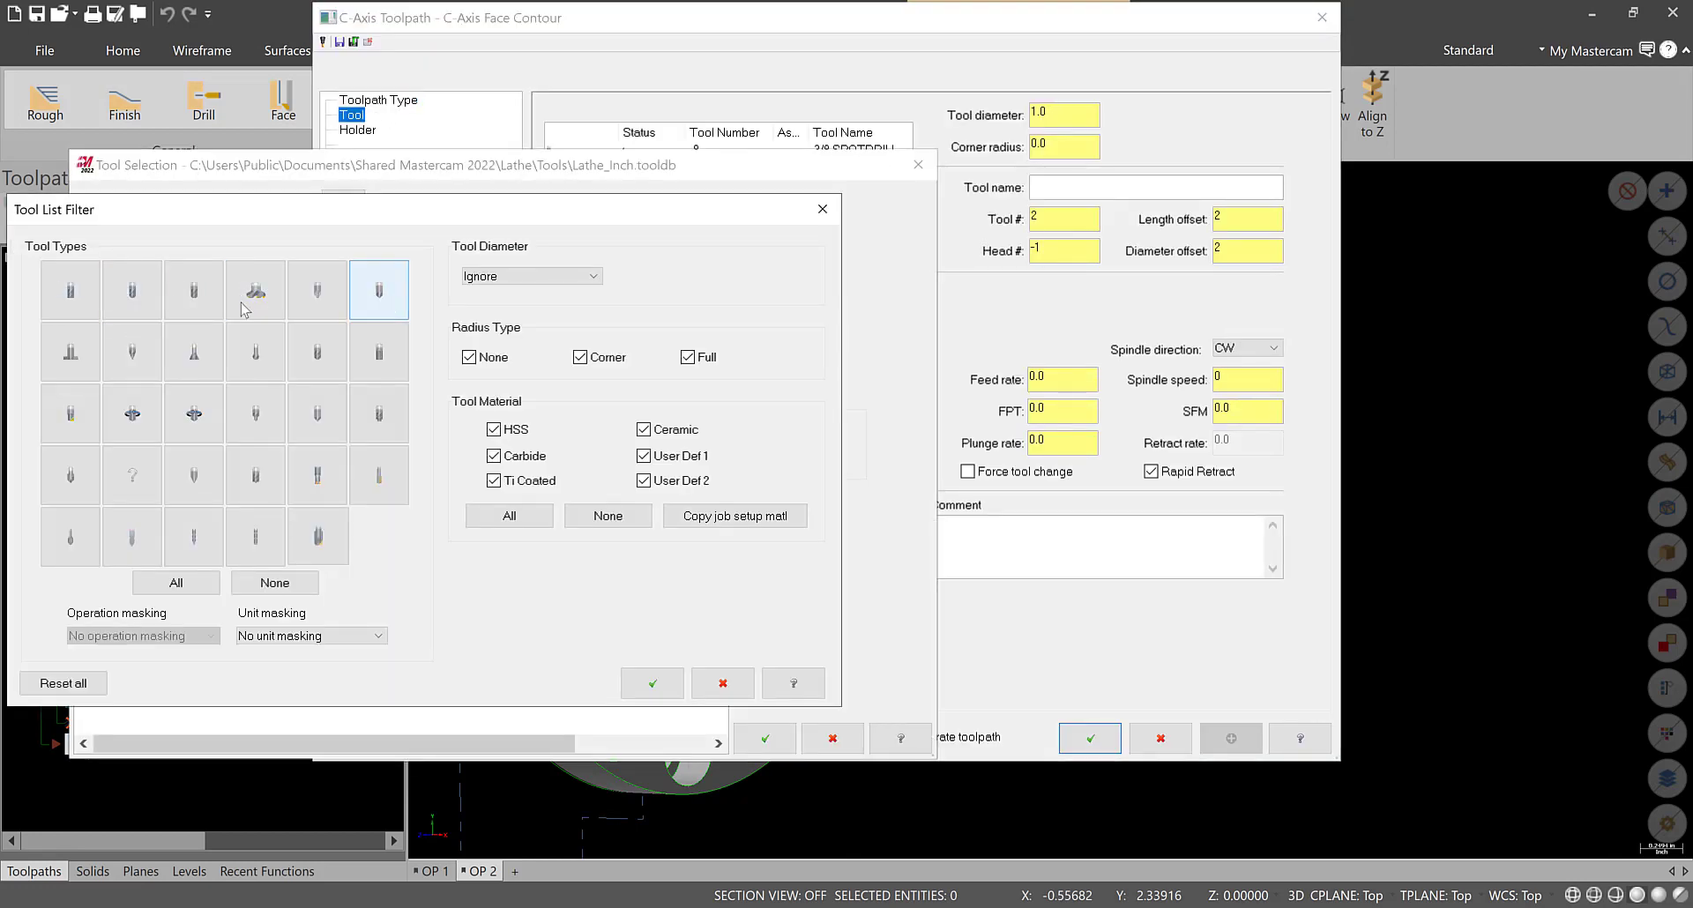
pyautogui.click(530, 276)
pyautogui.click(520, 291)
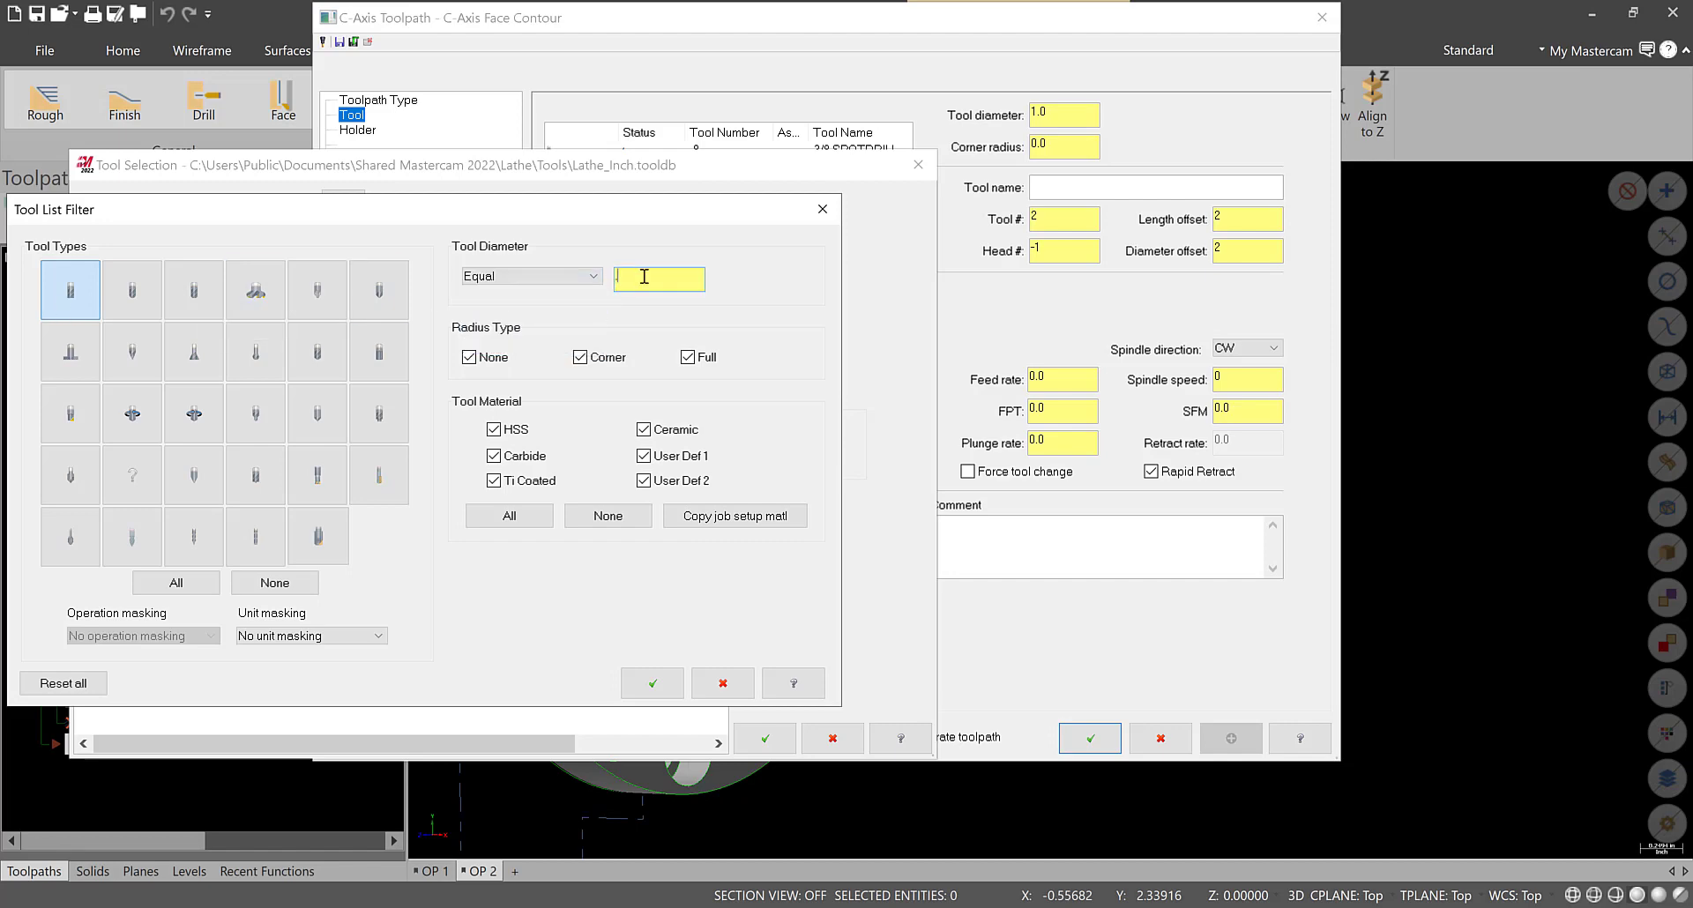
pyautogui.click(652, 684)
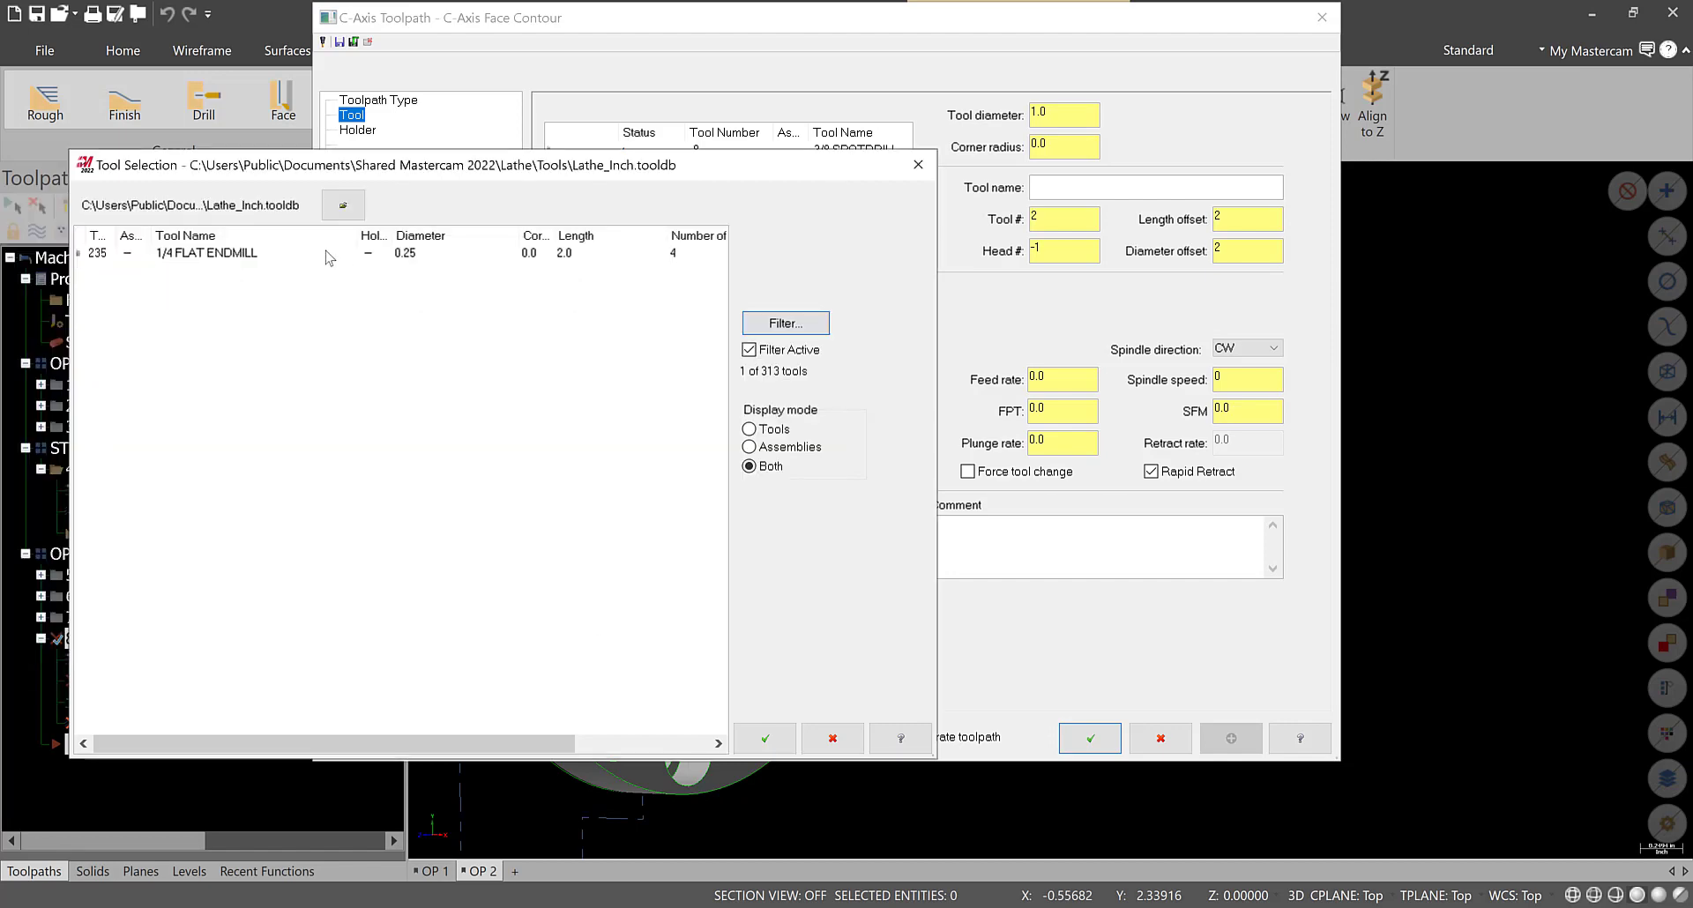
# - Select the 1/4 flat endmill as tool 12, with a spindle speed of 1000 and an FPT of 0.001
pyautogui.doubleClick(245, 235)
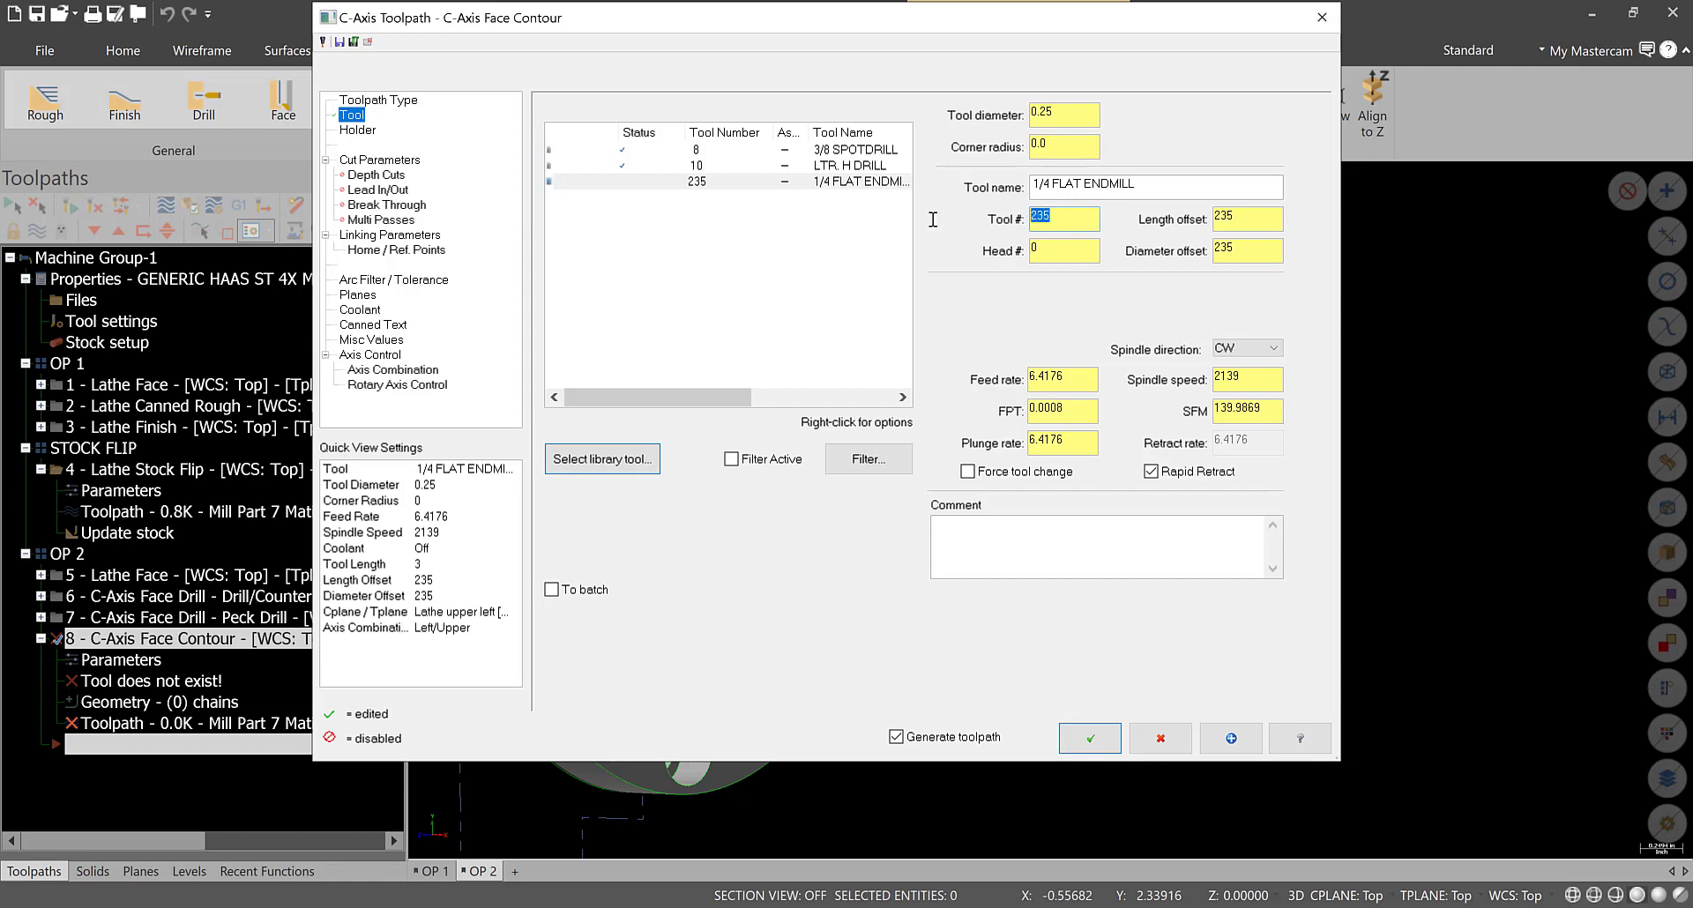
pyautogui.write('12')
pyautogui.press('Return')
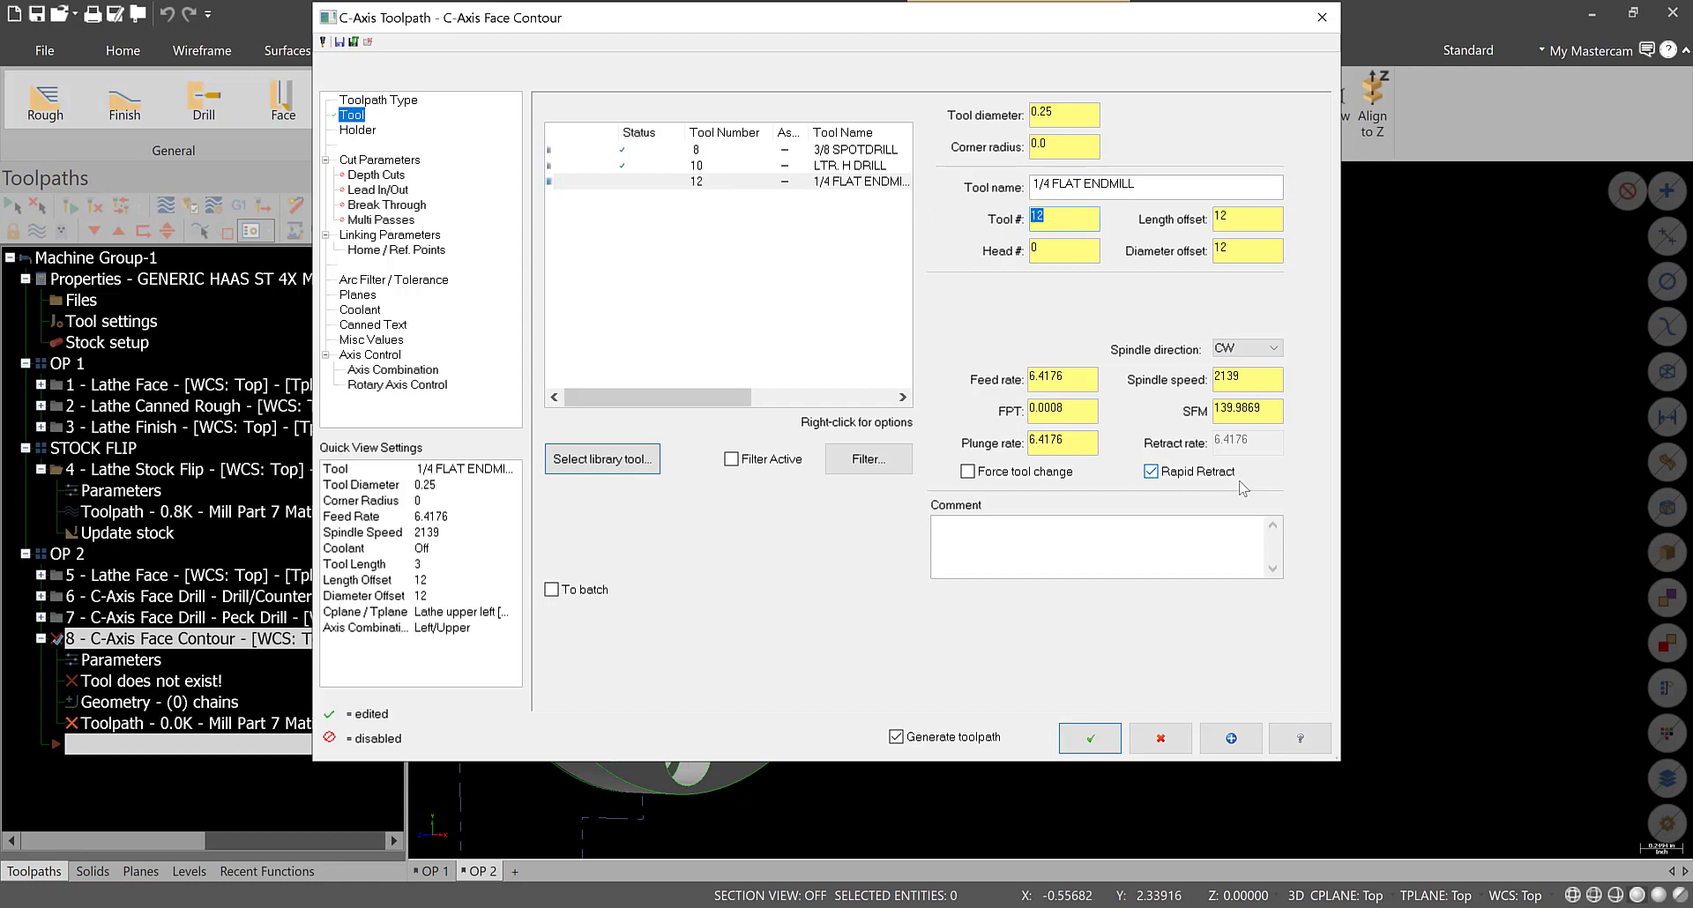
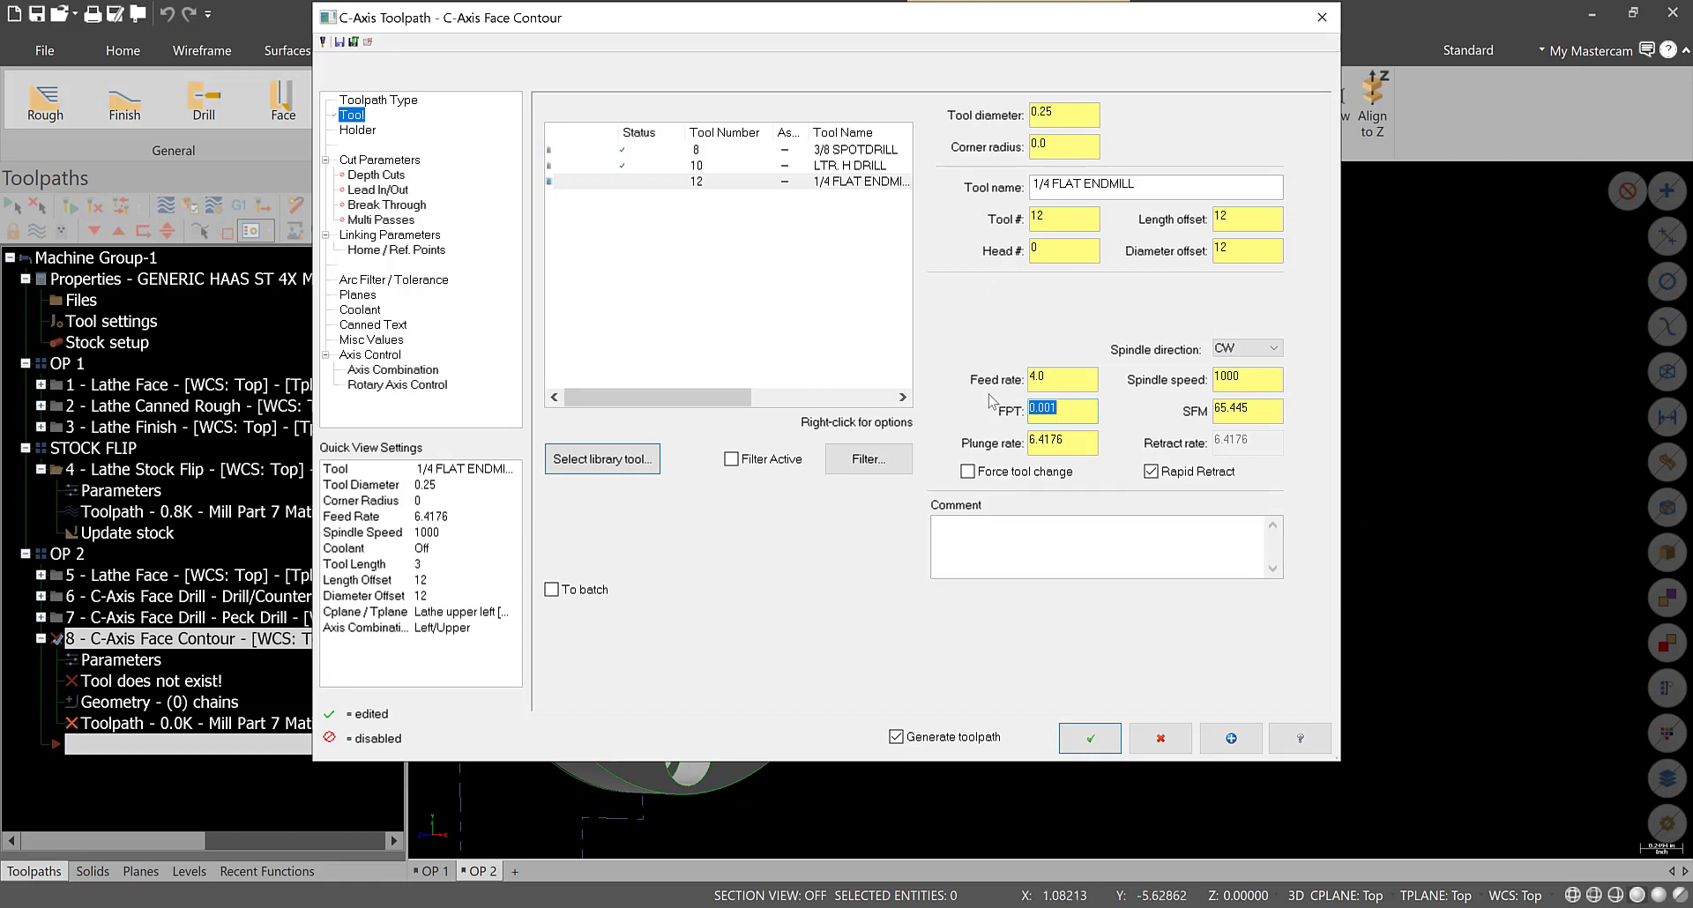
# - Set the contour's cutter compensation type to Wear
pyautogui.click(381, 160)
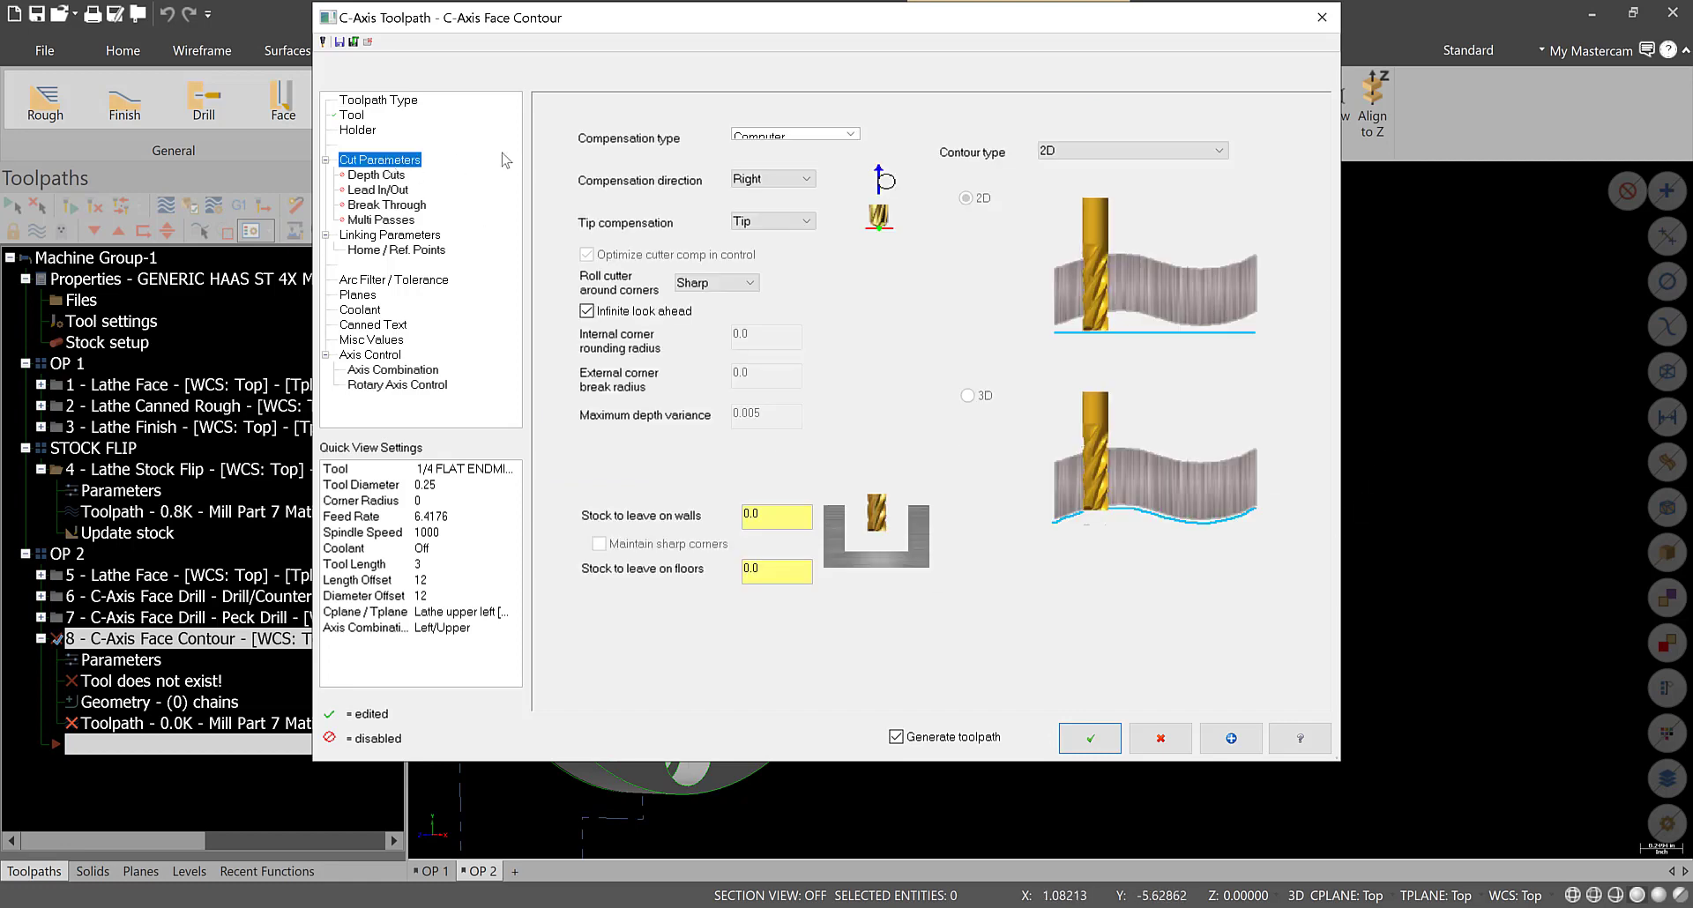
pyautogui.click(793, 134)
pyautogui.click(765, 174)
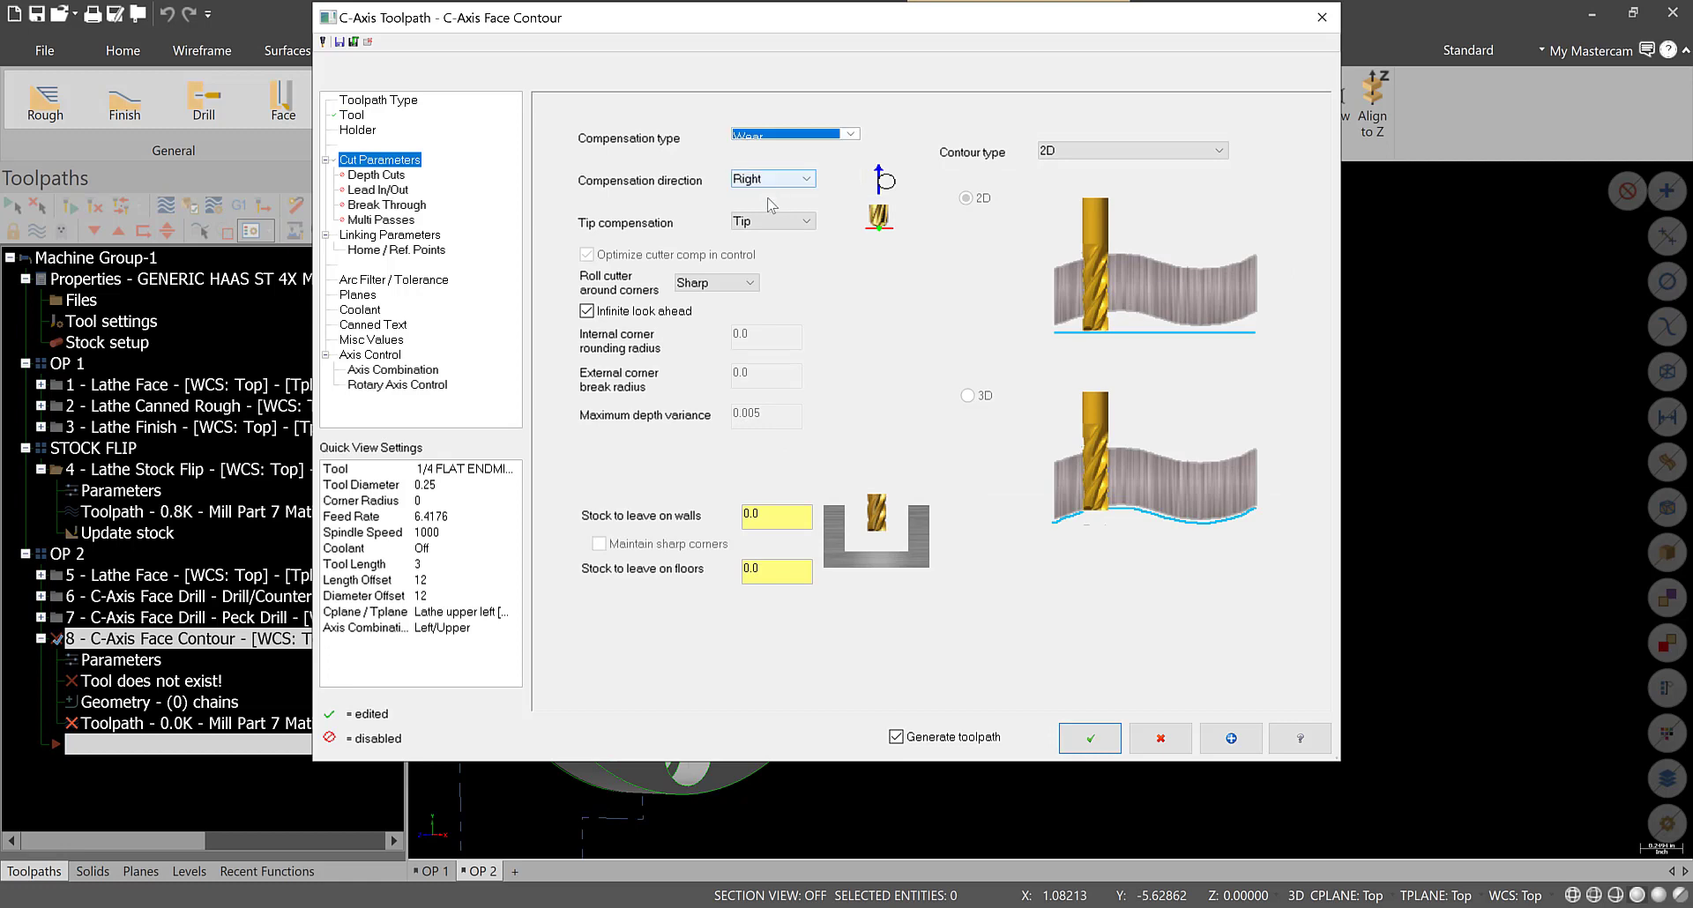
# - Enable depth cuts with a maximum rough step of .05
pyautogui.click(374, 175)
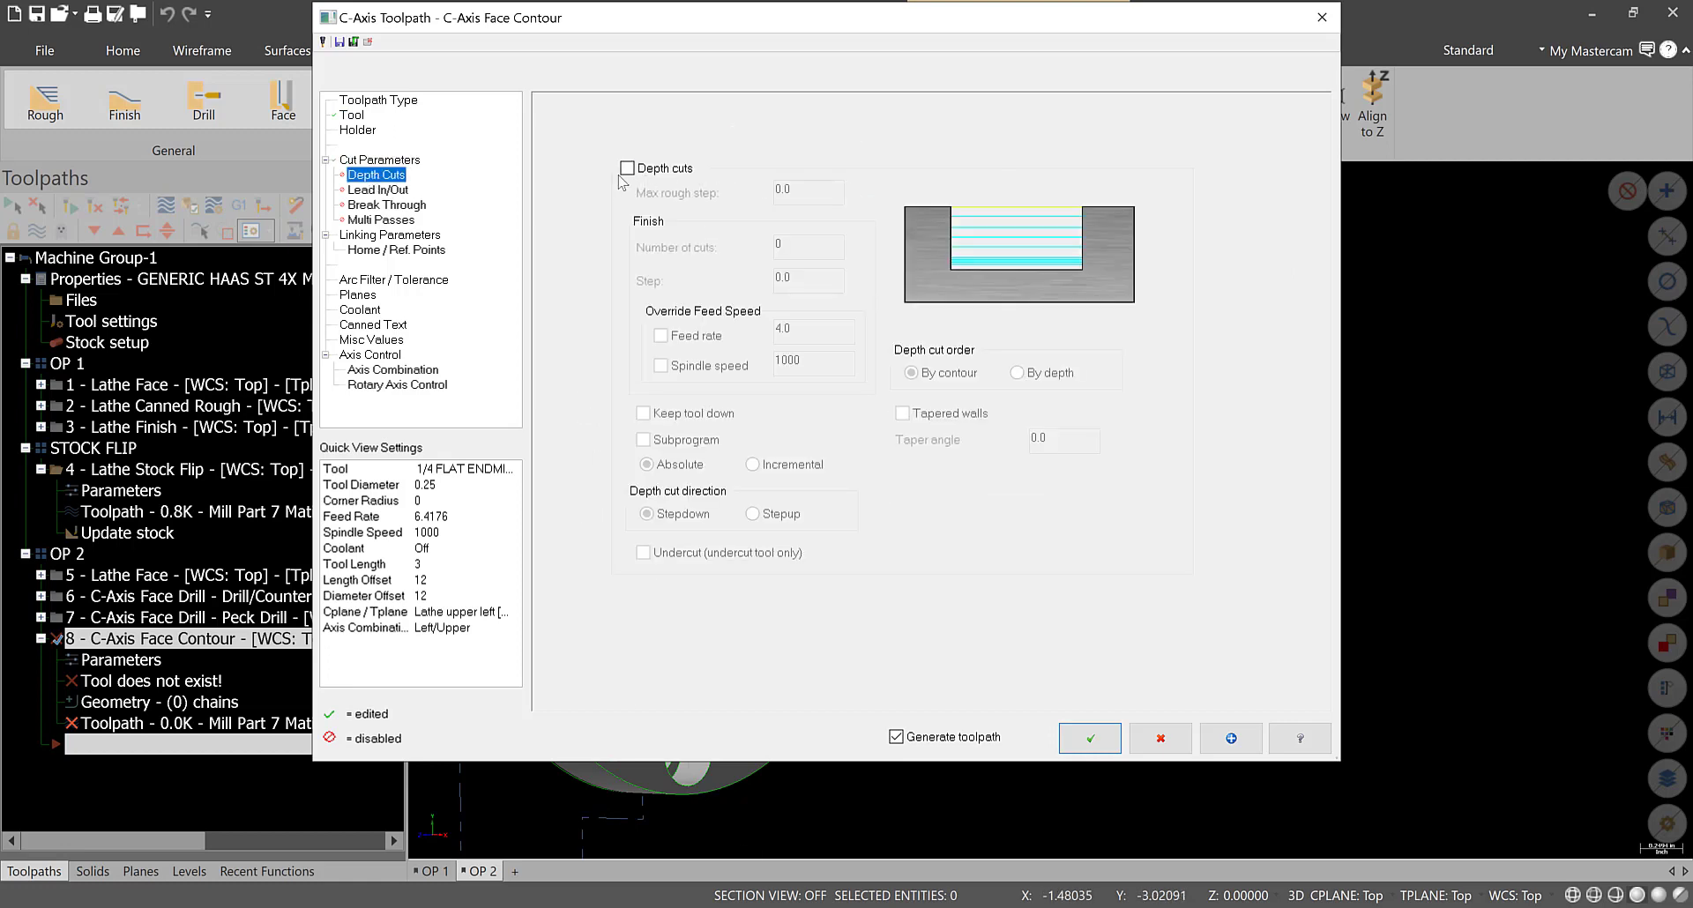
pyautogui.click(664, 173)
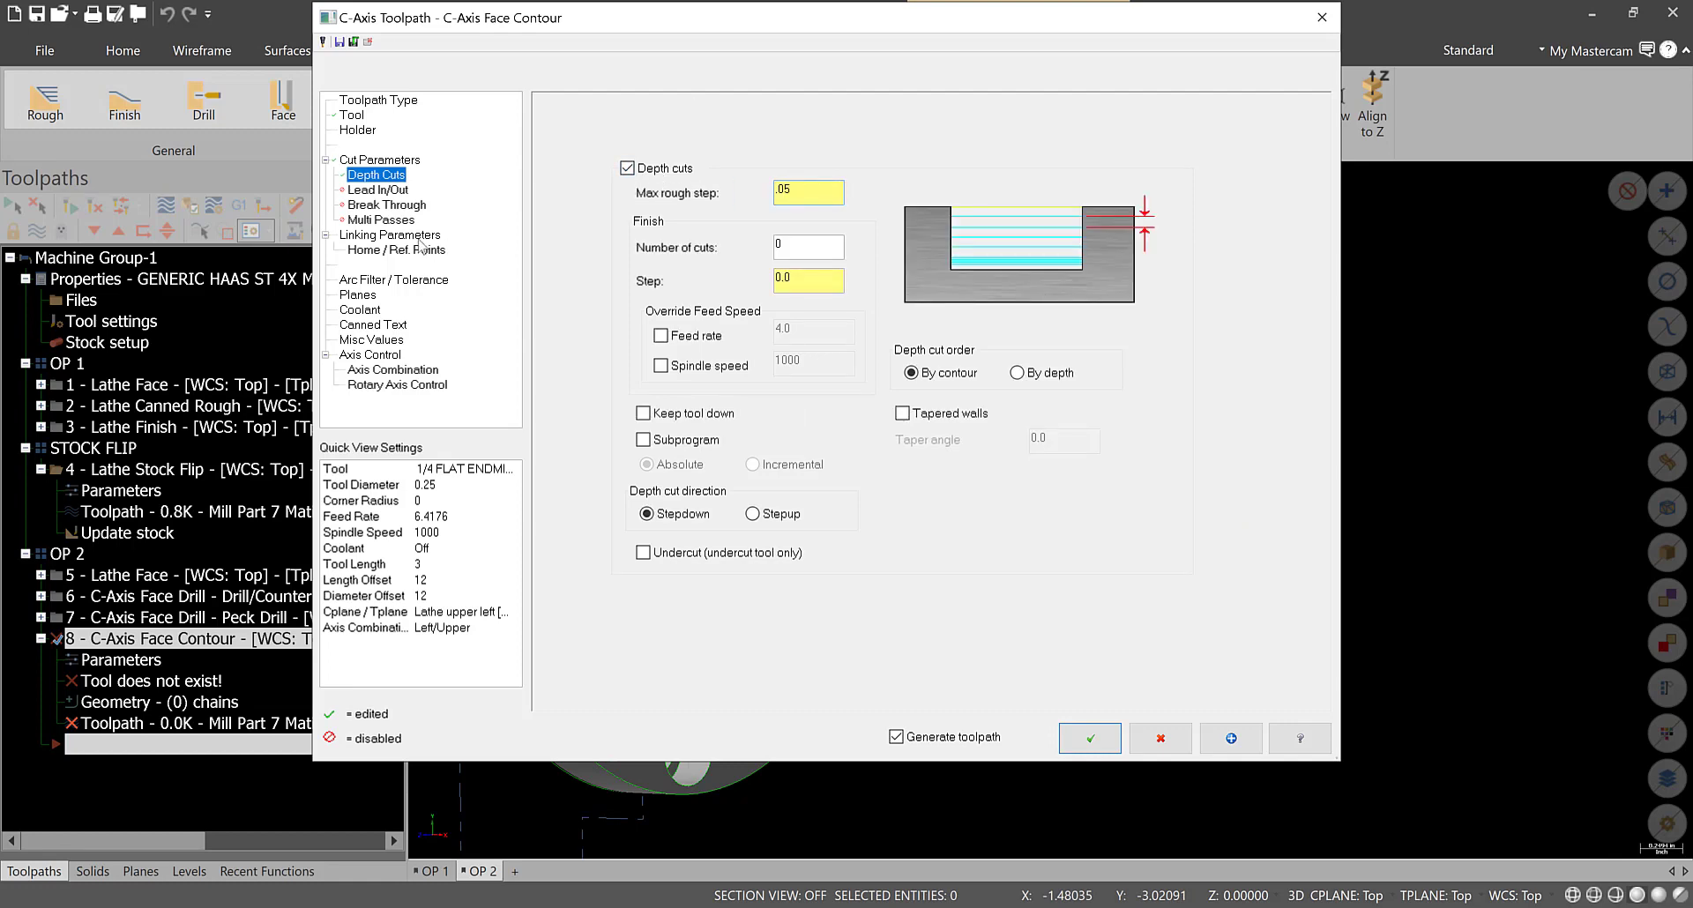
# - Consult the Mill Part 7 Mating Part drawing in the PDF viewer, and set the contour's compensation type to Computer in Mastercam
pyautogui.click(380, 191)
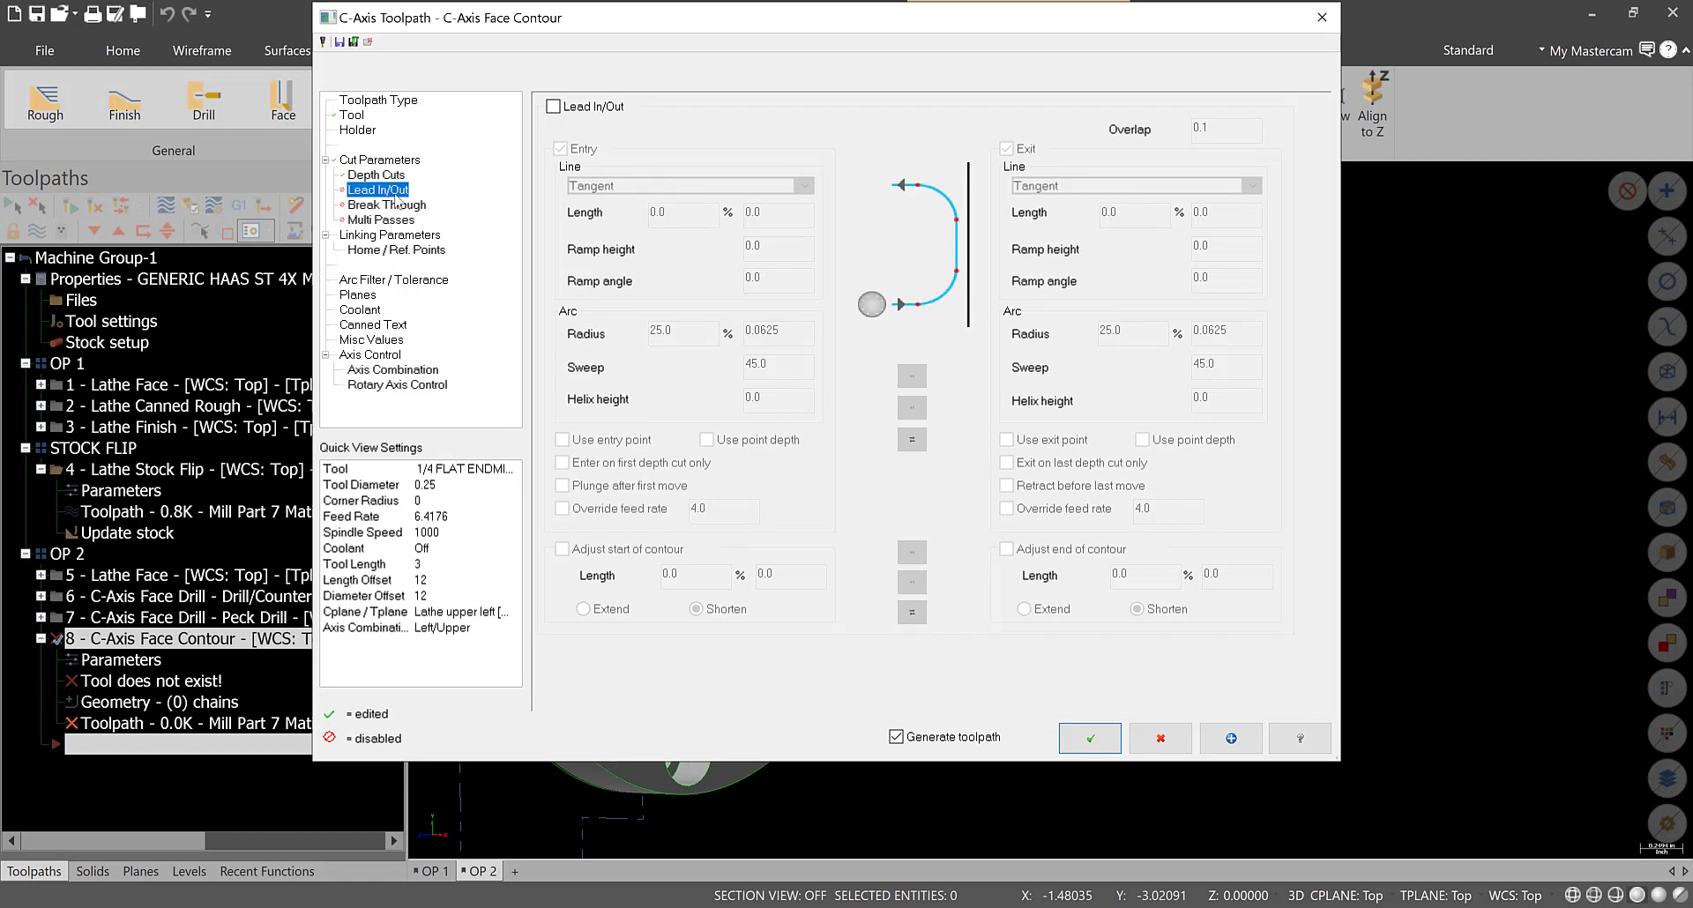
pyautogui.hotkey('alt', 'Tab')
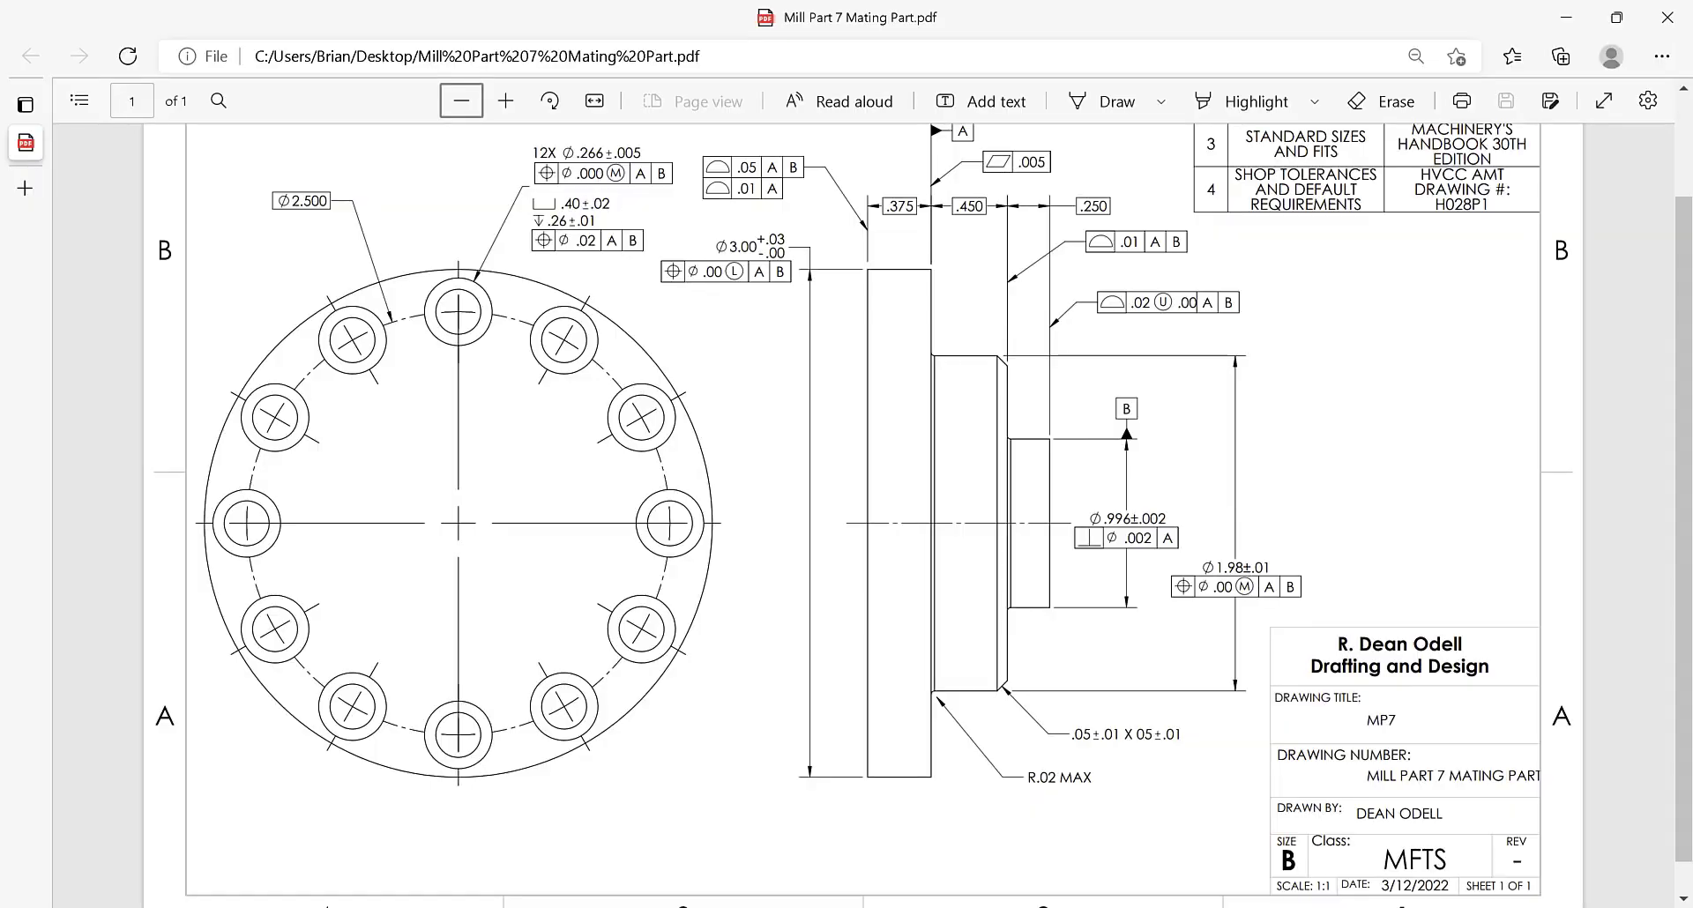
pyautogui.hotkey('alt', 'Tab')
pyautogui.click(370, 160)
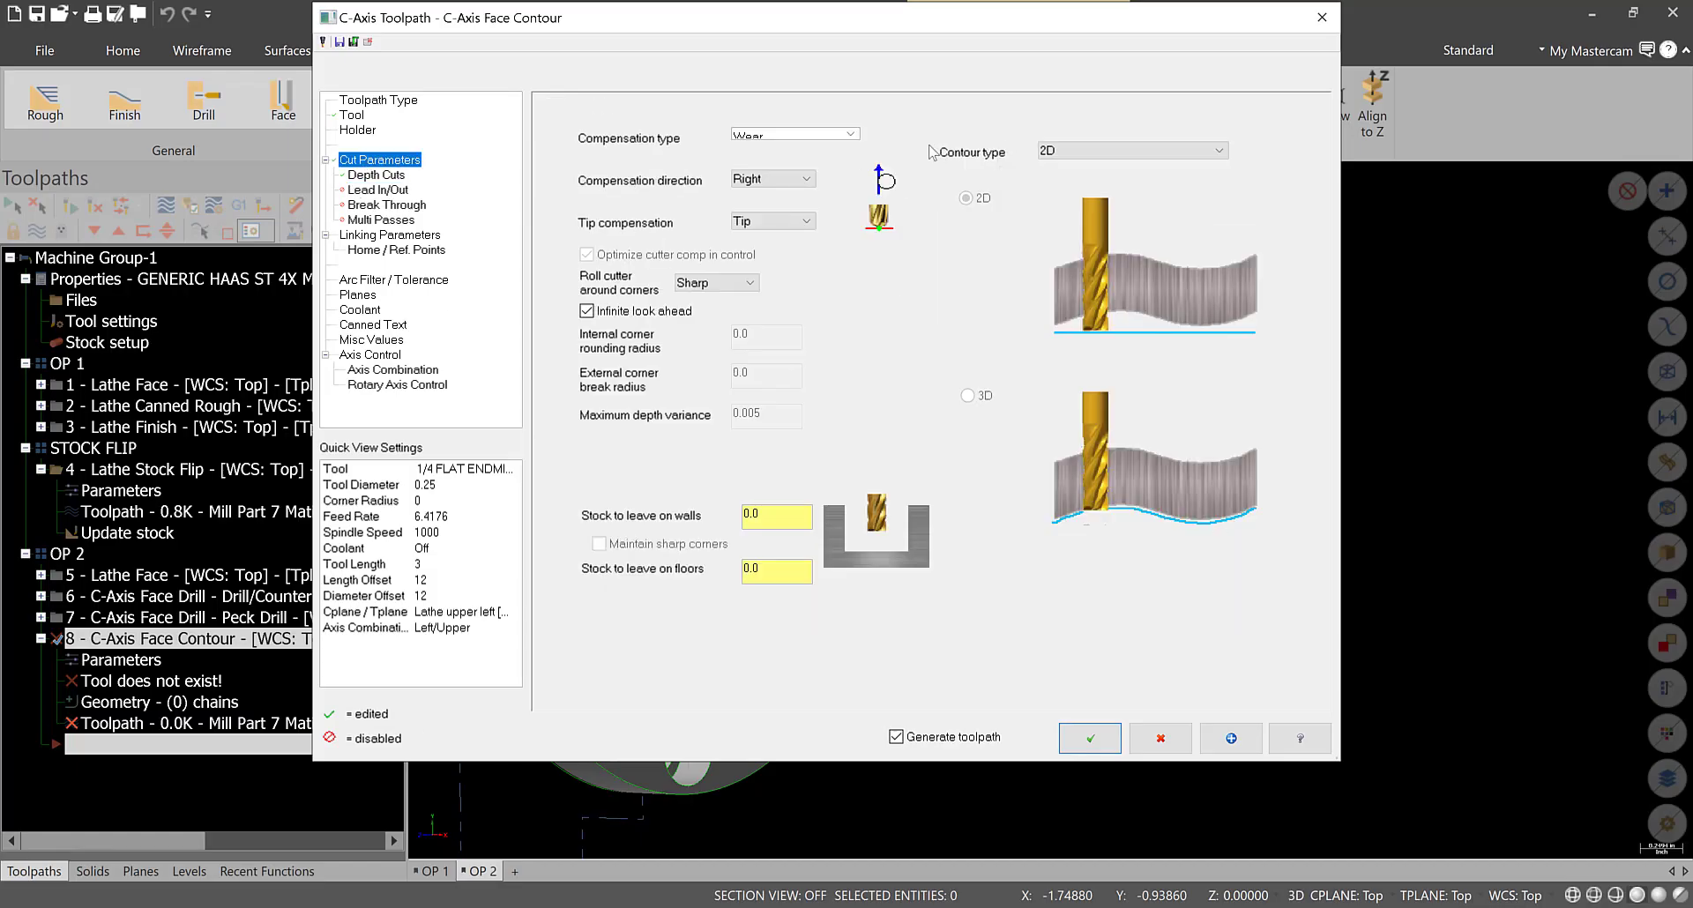
pyautogui.click(848, 141)
pyautogui.click(794, 147)
# - Review the lead, break-through and multi-pass settings, and pick a point in the uppermost hole for an incremental depth of -0.25
pyautogui.click(379, 191)
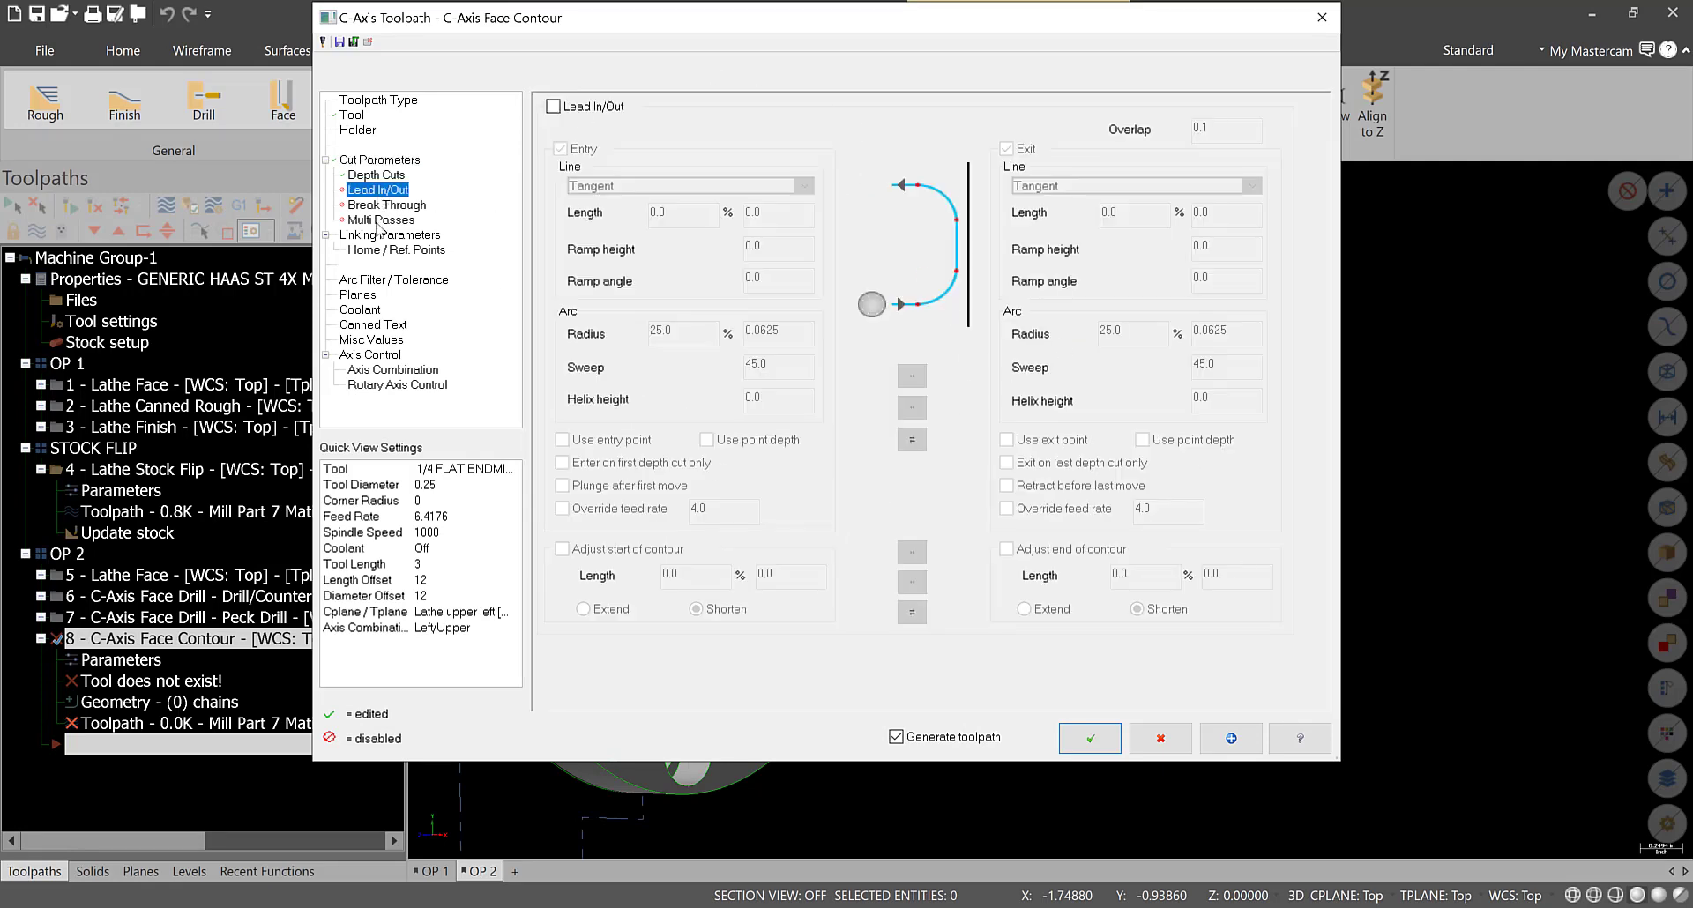
pyautogui.click(386, 205)
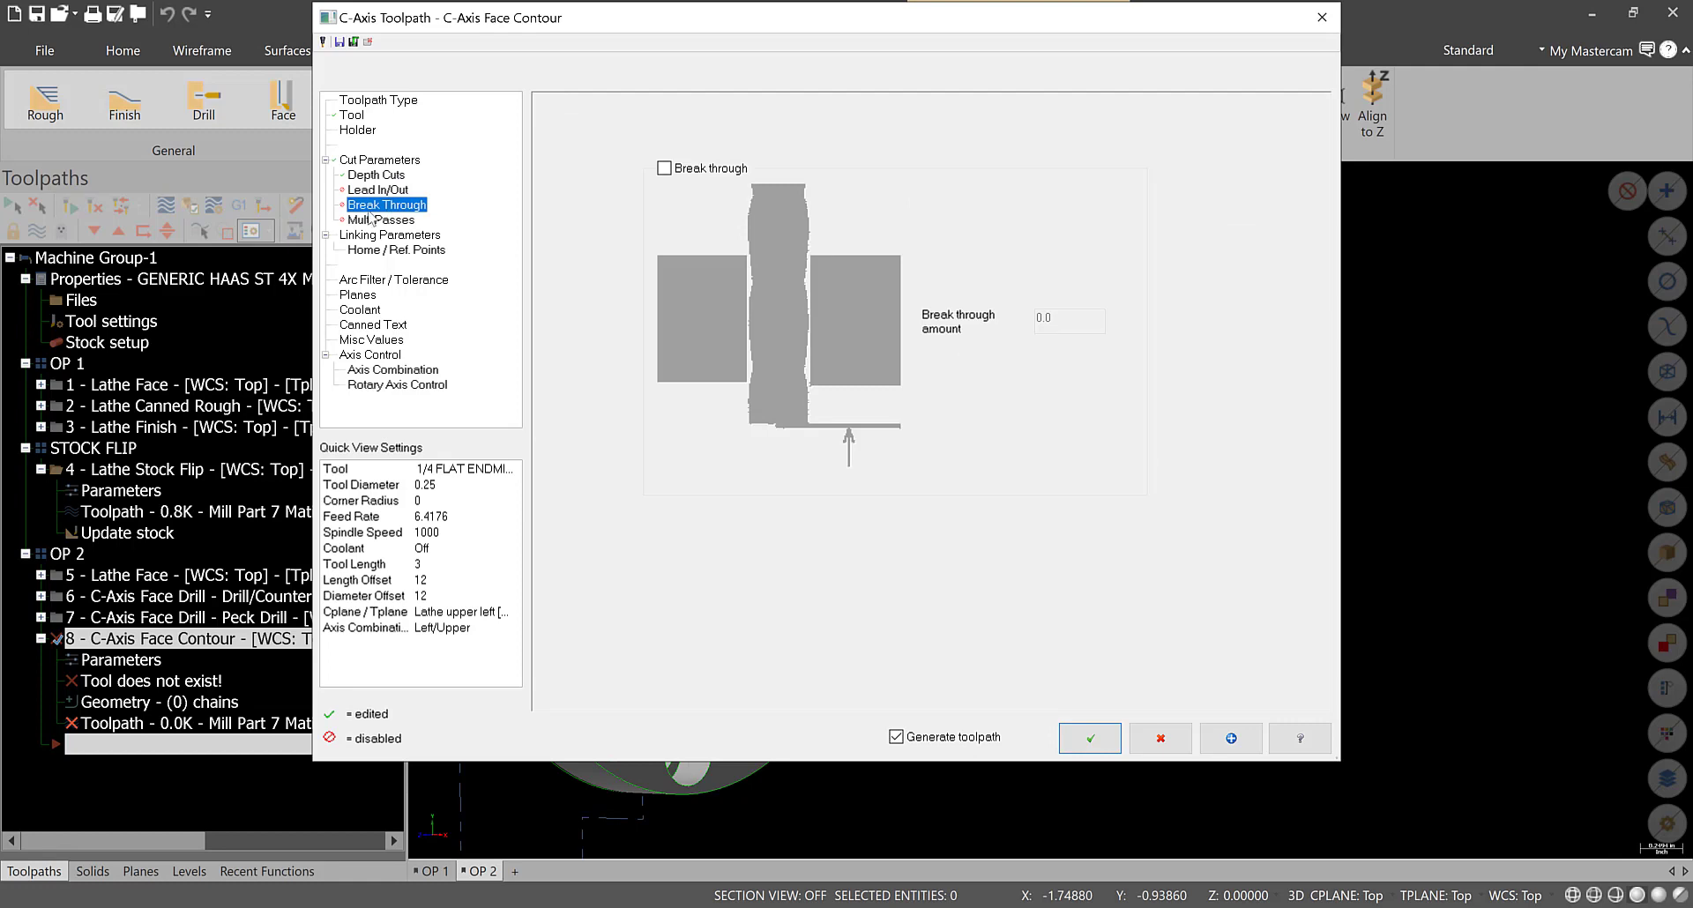
pyautogui.click(381, 221)
pyautogui.click(388, 234)
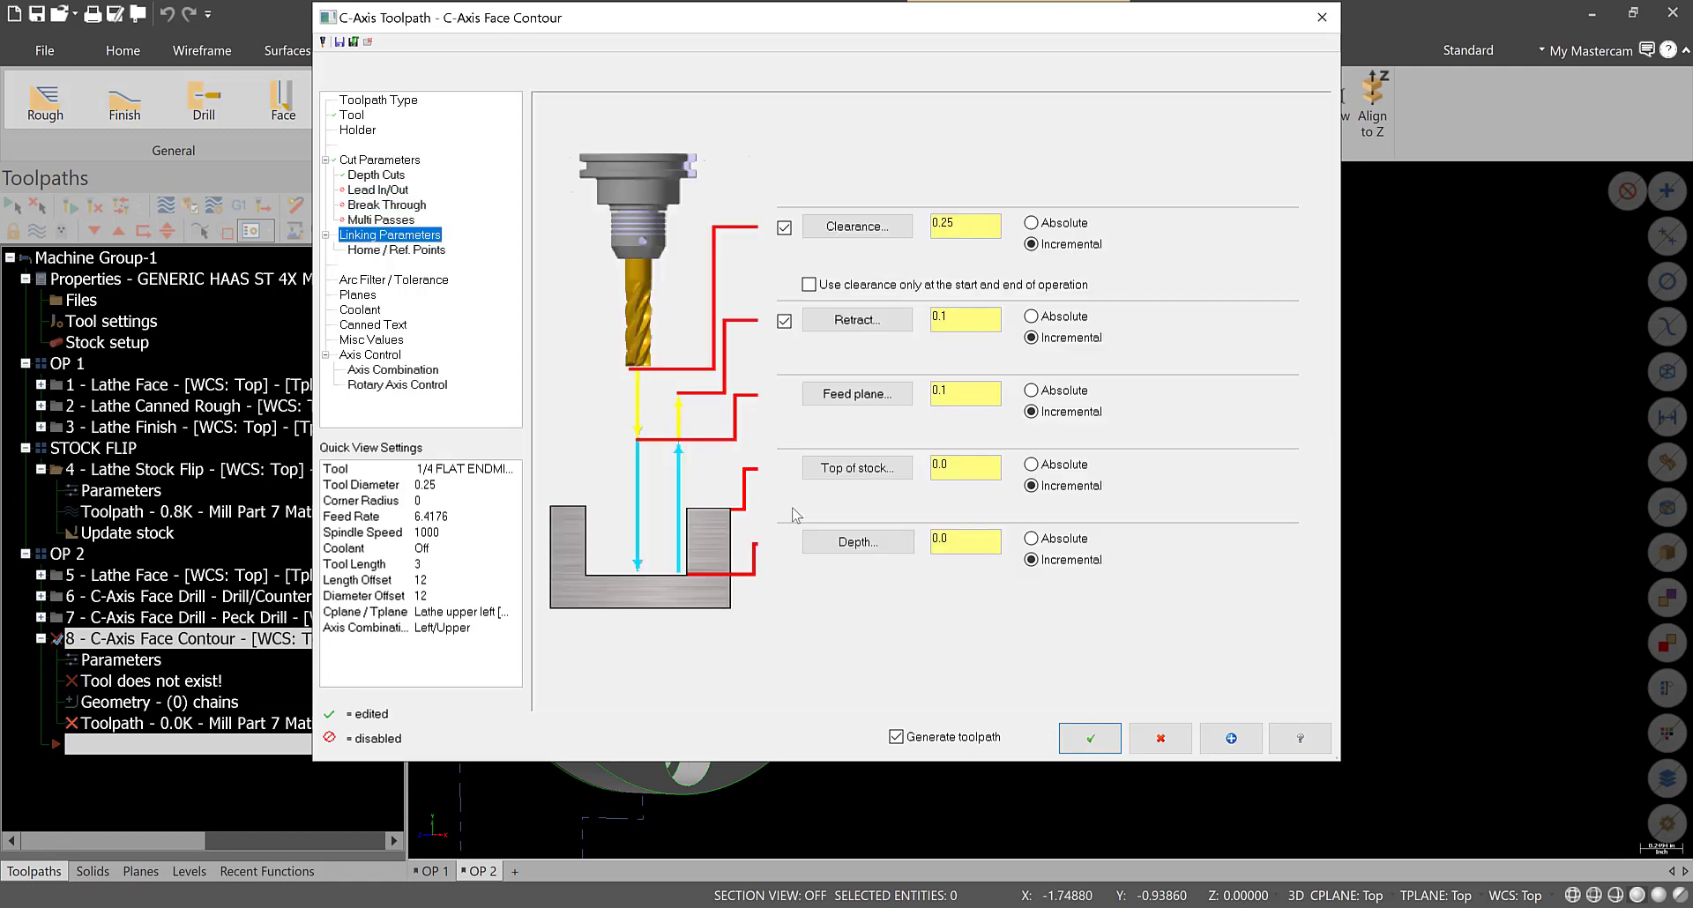
pyautogui.click(842, 542)
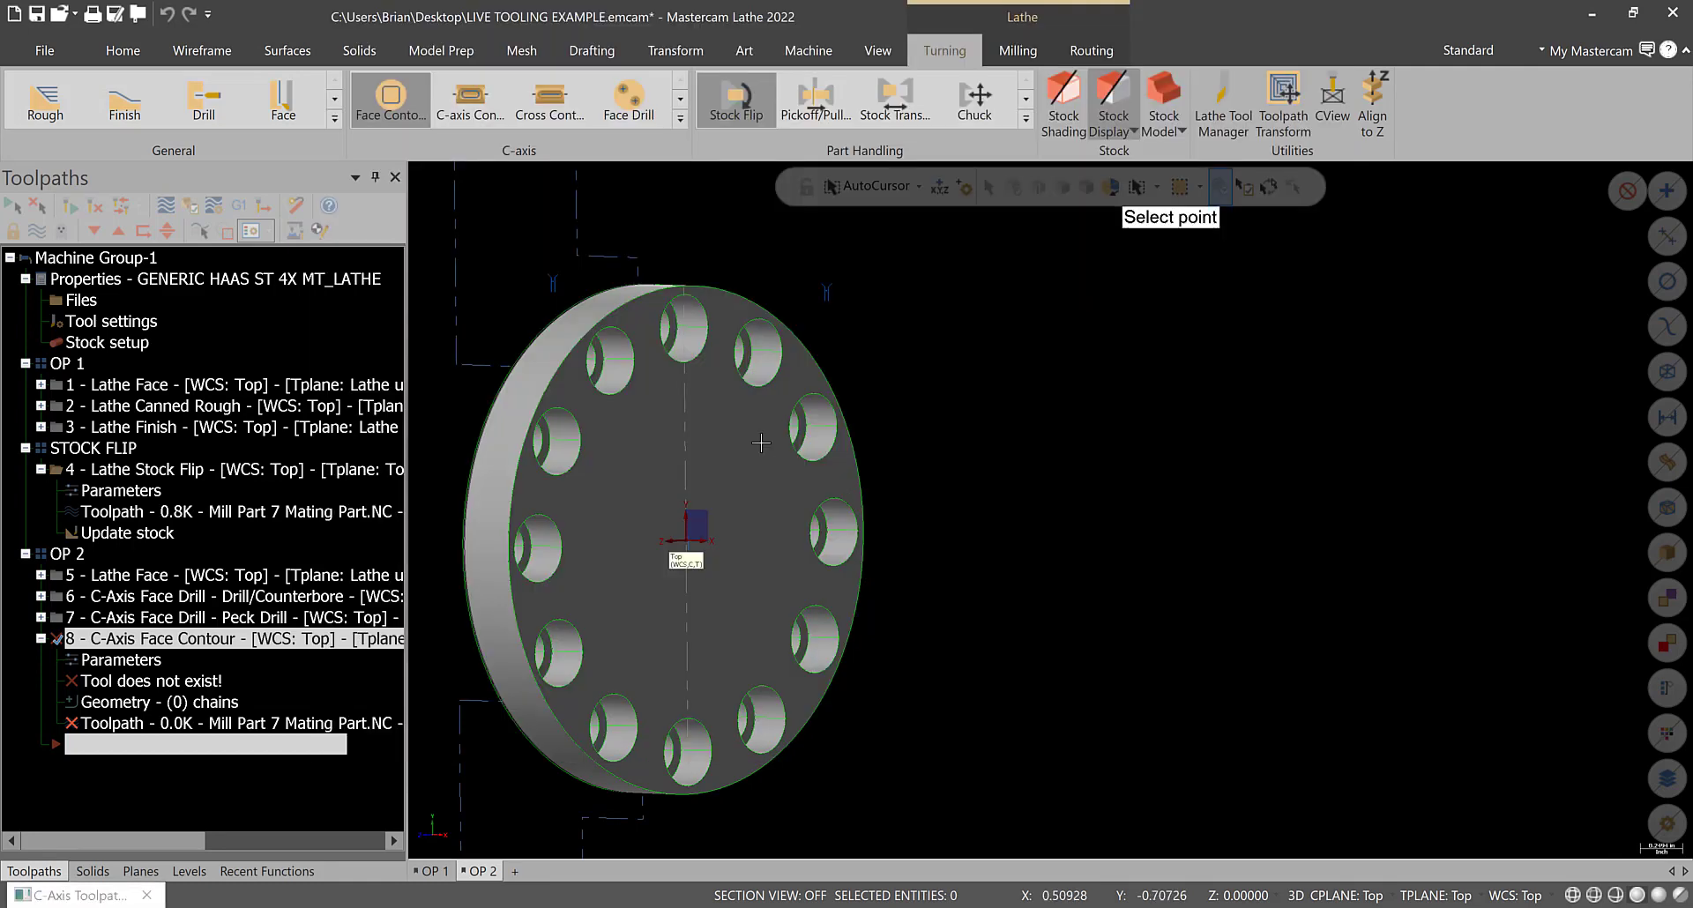
pyautogui.click(674, 330)
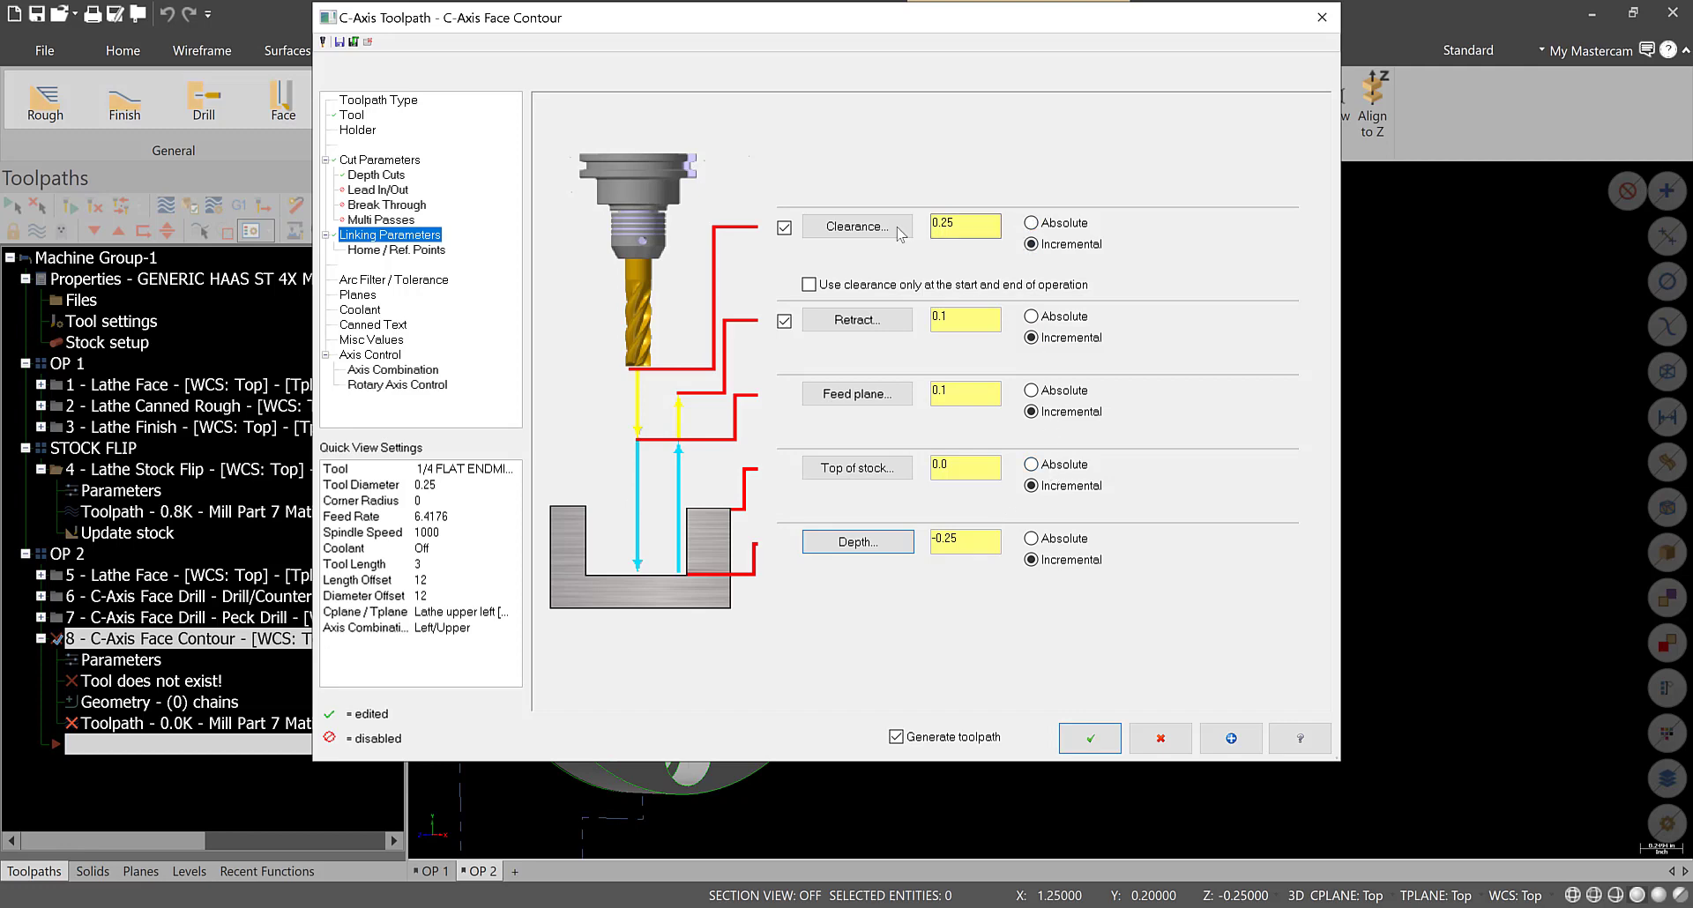
# - Turn flood coolant on for the face contour operation
pyautogui.click(377, 281)
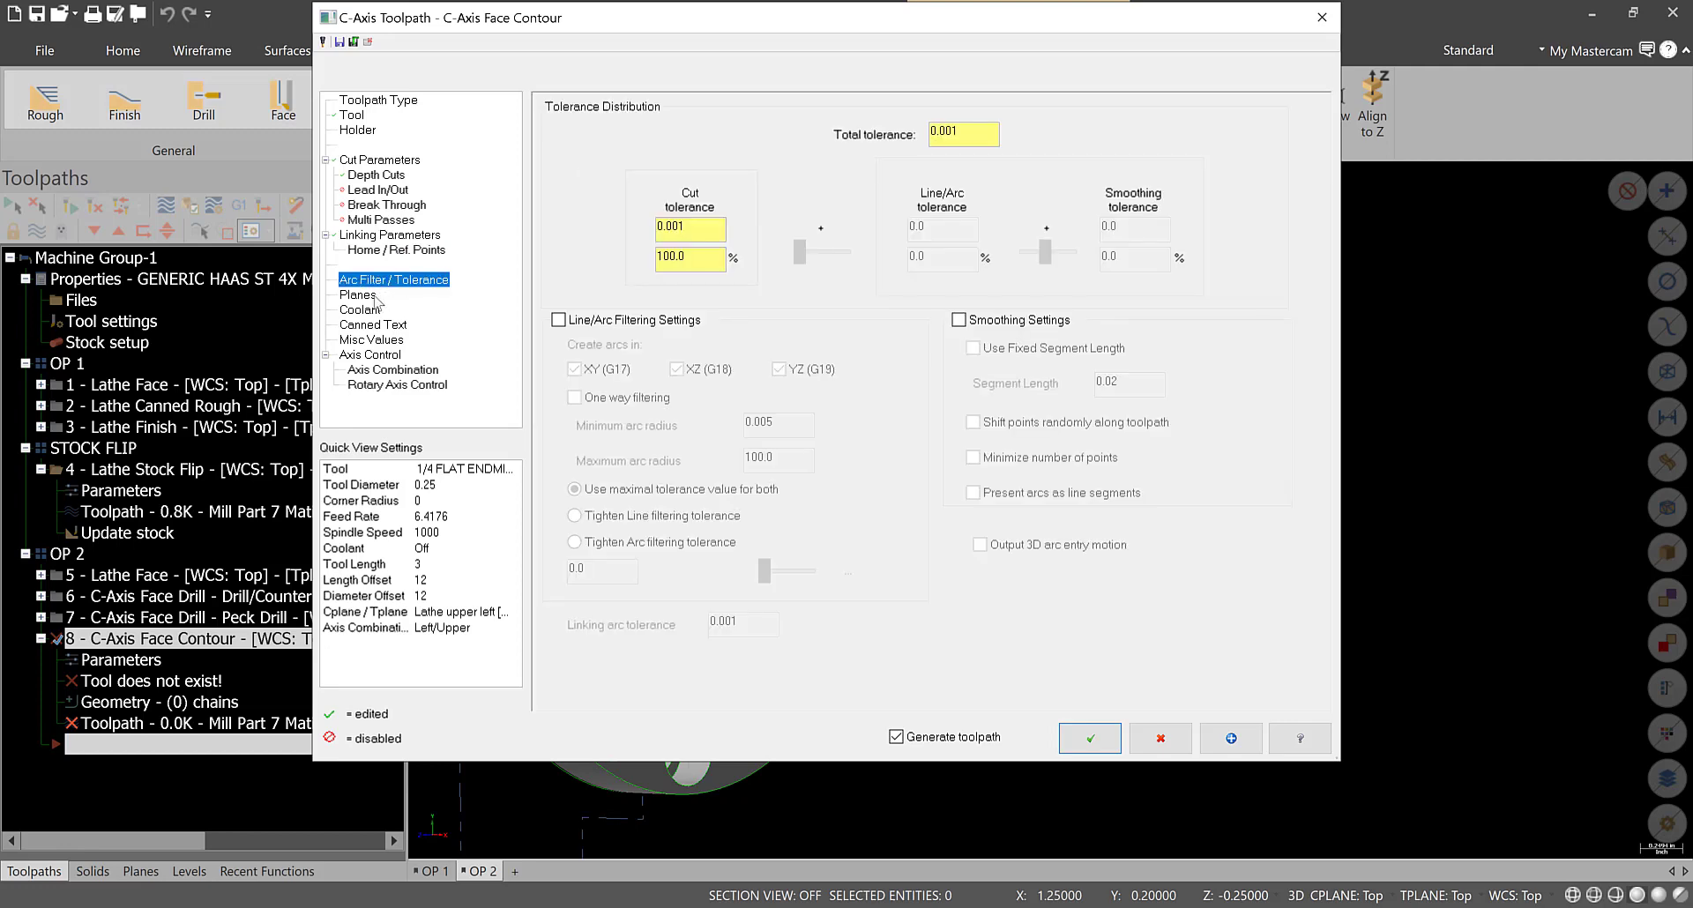
pyautogui.click(372, 296)
pyautogui.click(369, 322)
pyautogui.click(360, 310)
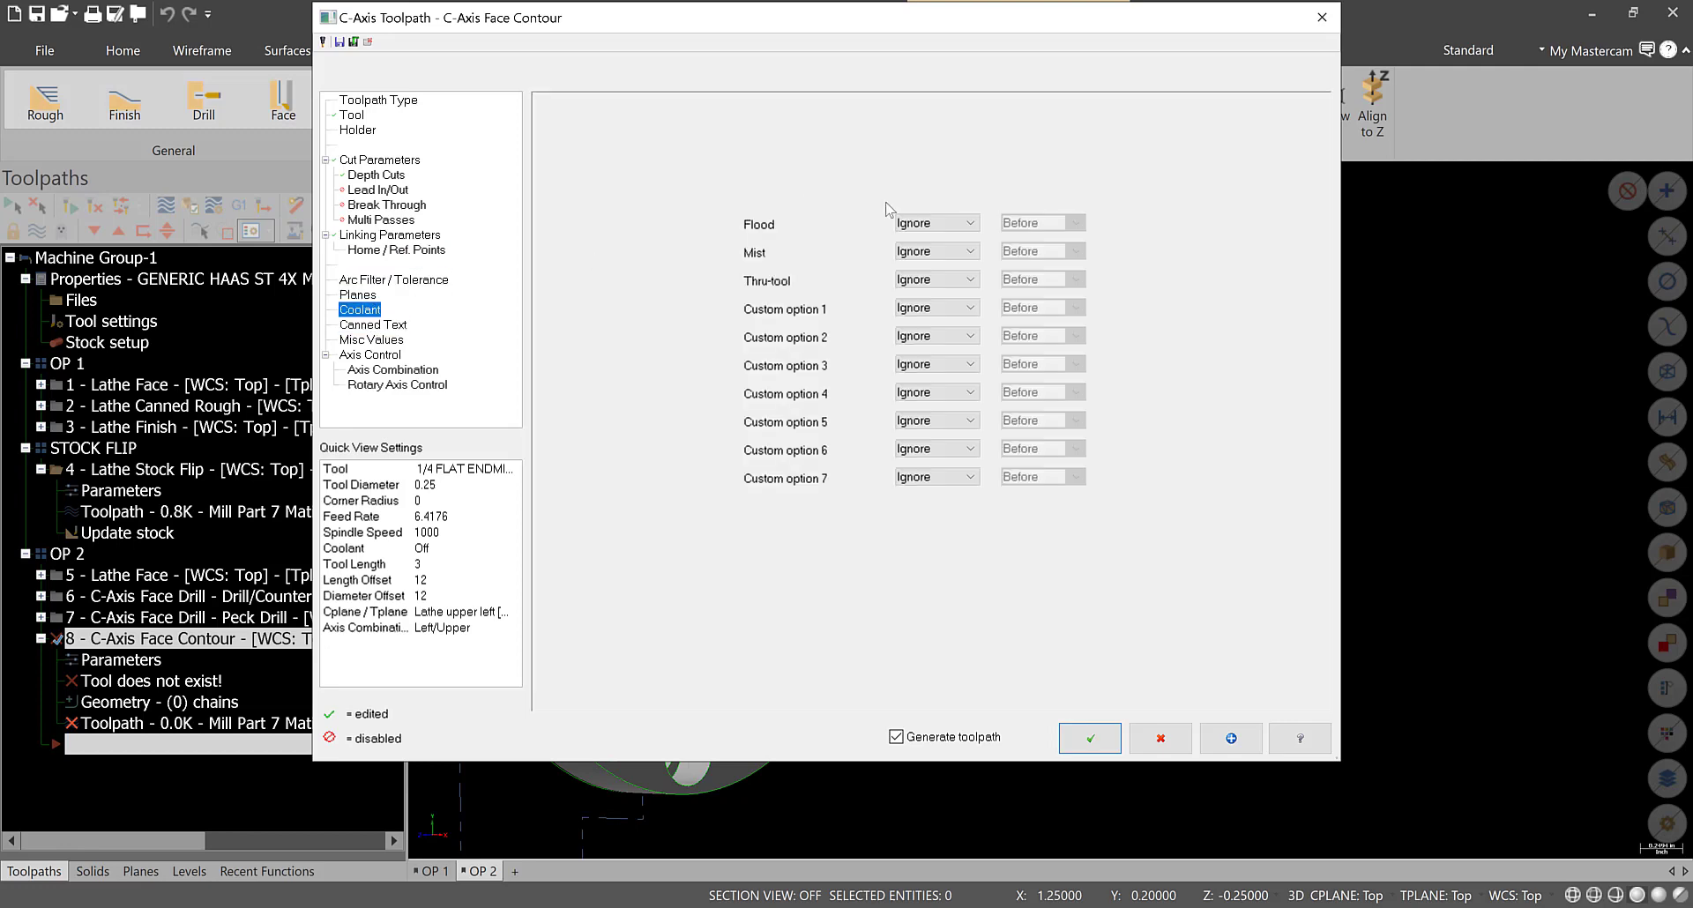
pyautogui.click(935, 223)
pyautogui.click(917, 253)
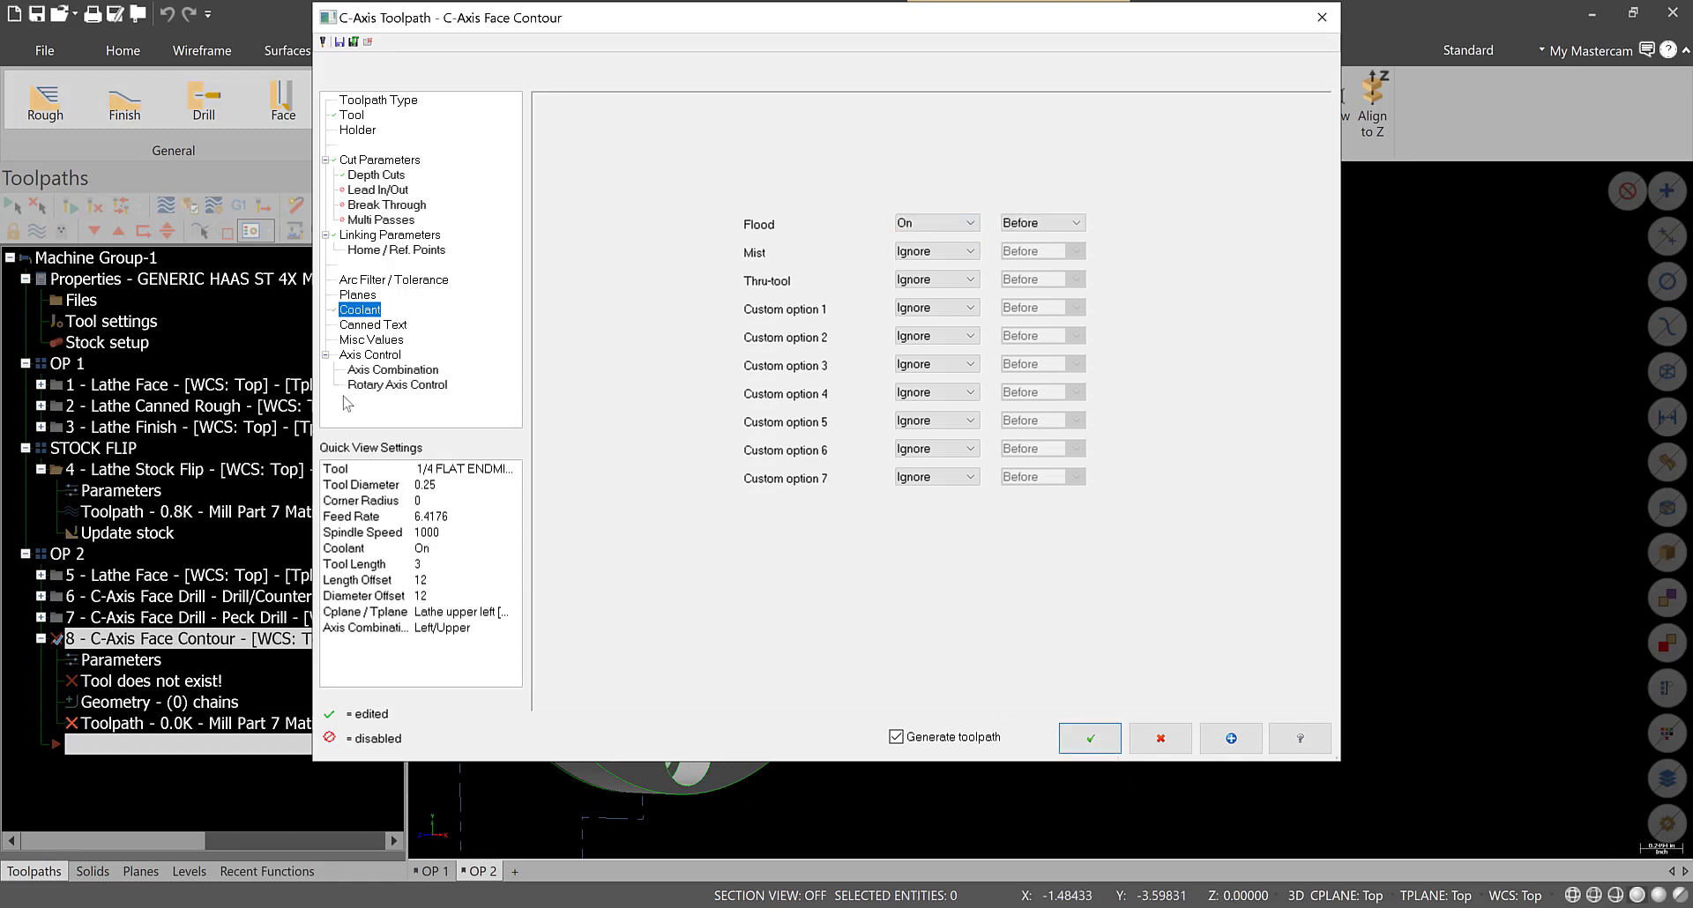
# - Check that the rotation type is C axis, generate the face contour toolpath and inspect its position on the flange
pyautogui.click(392, 386)
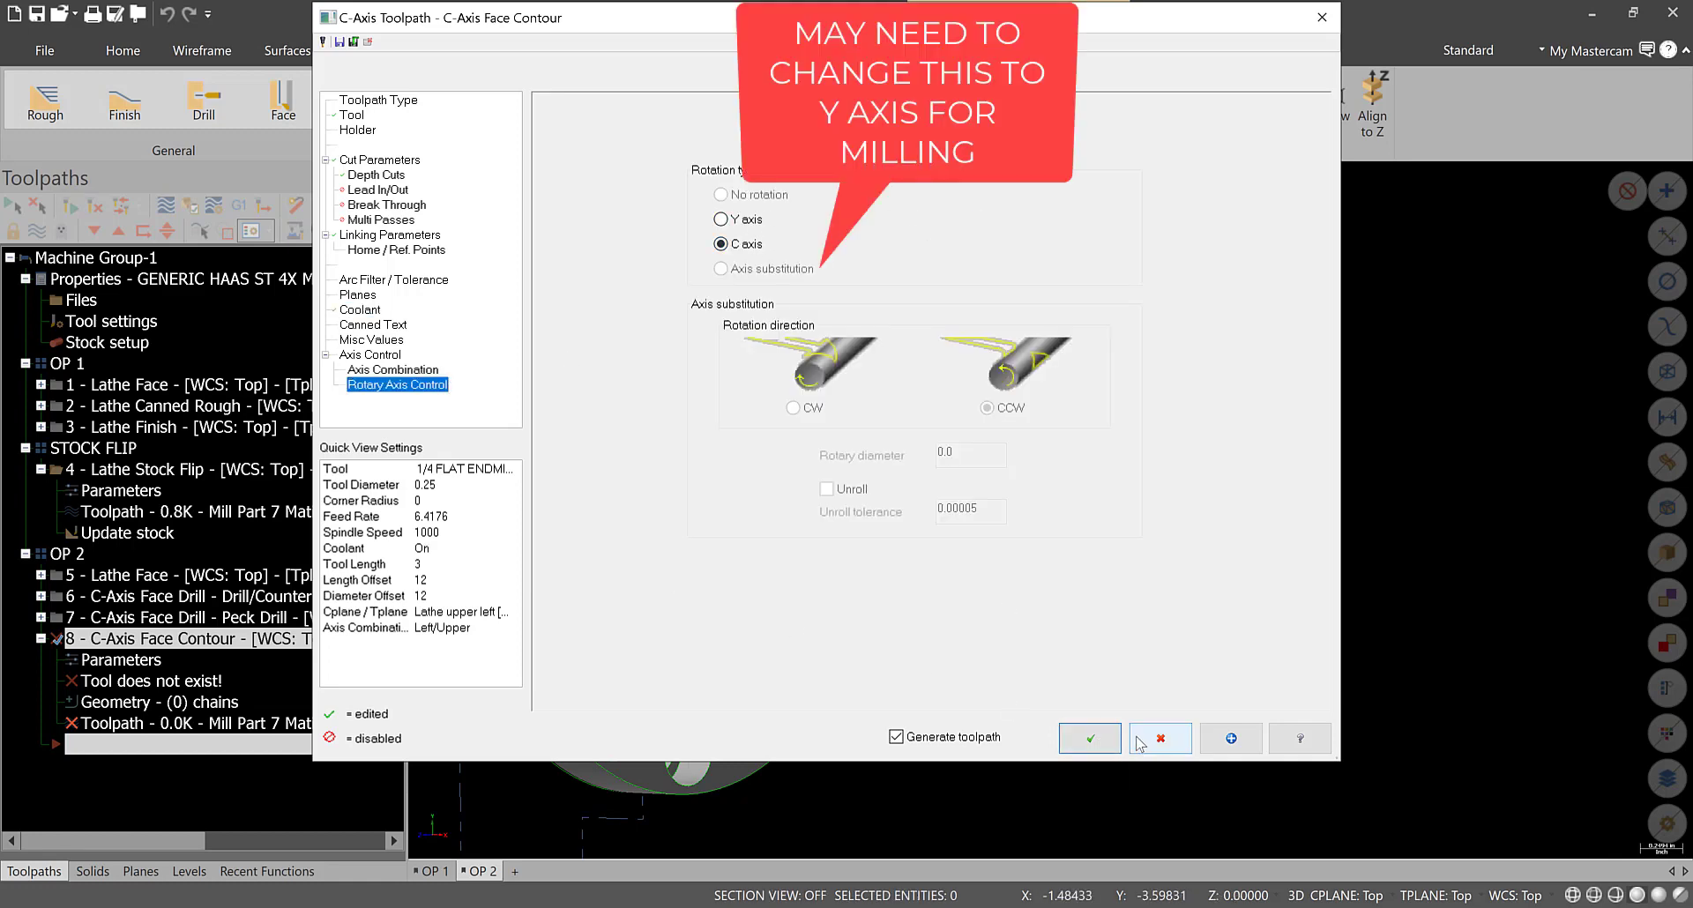
pyautogui.click(1091, 738)
pyautogui.scroll(-1, 804, 526)
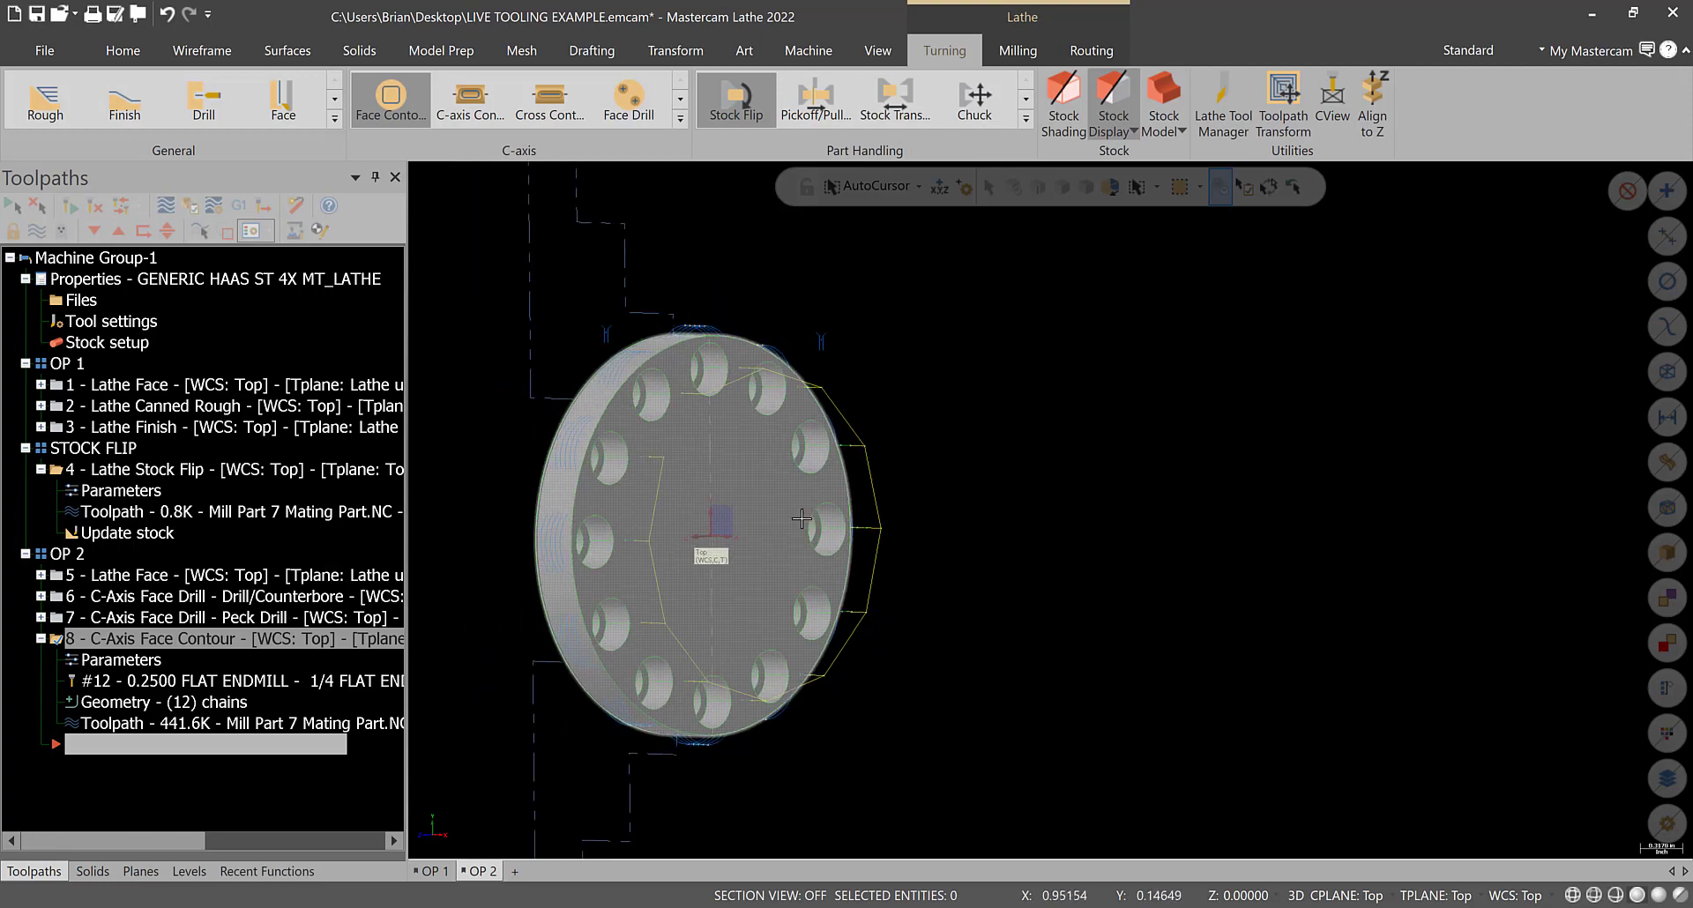
pyautogui.scroll(2, 635, 578)
pyautogui.moveTo(717, 521)
pyautogui.mouseDown(button='middle')
pyautogui.moveTo(617, 499)
pyautogui.moveTo(710, 520)
pyautogui.mouseUp(button='middle')
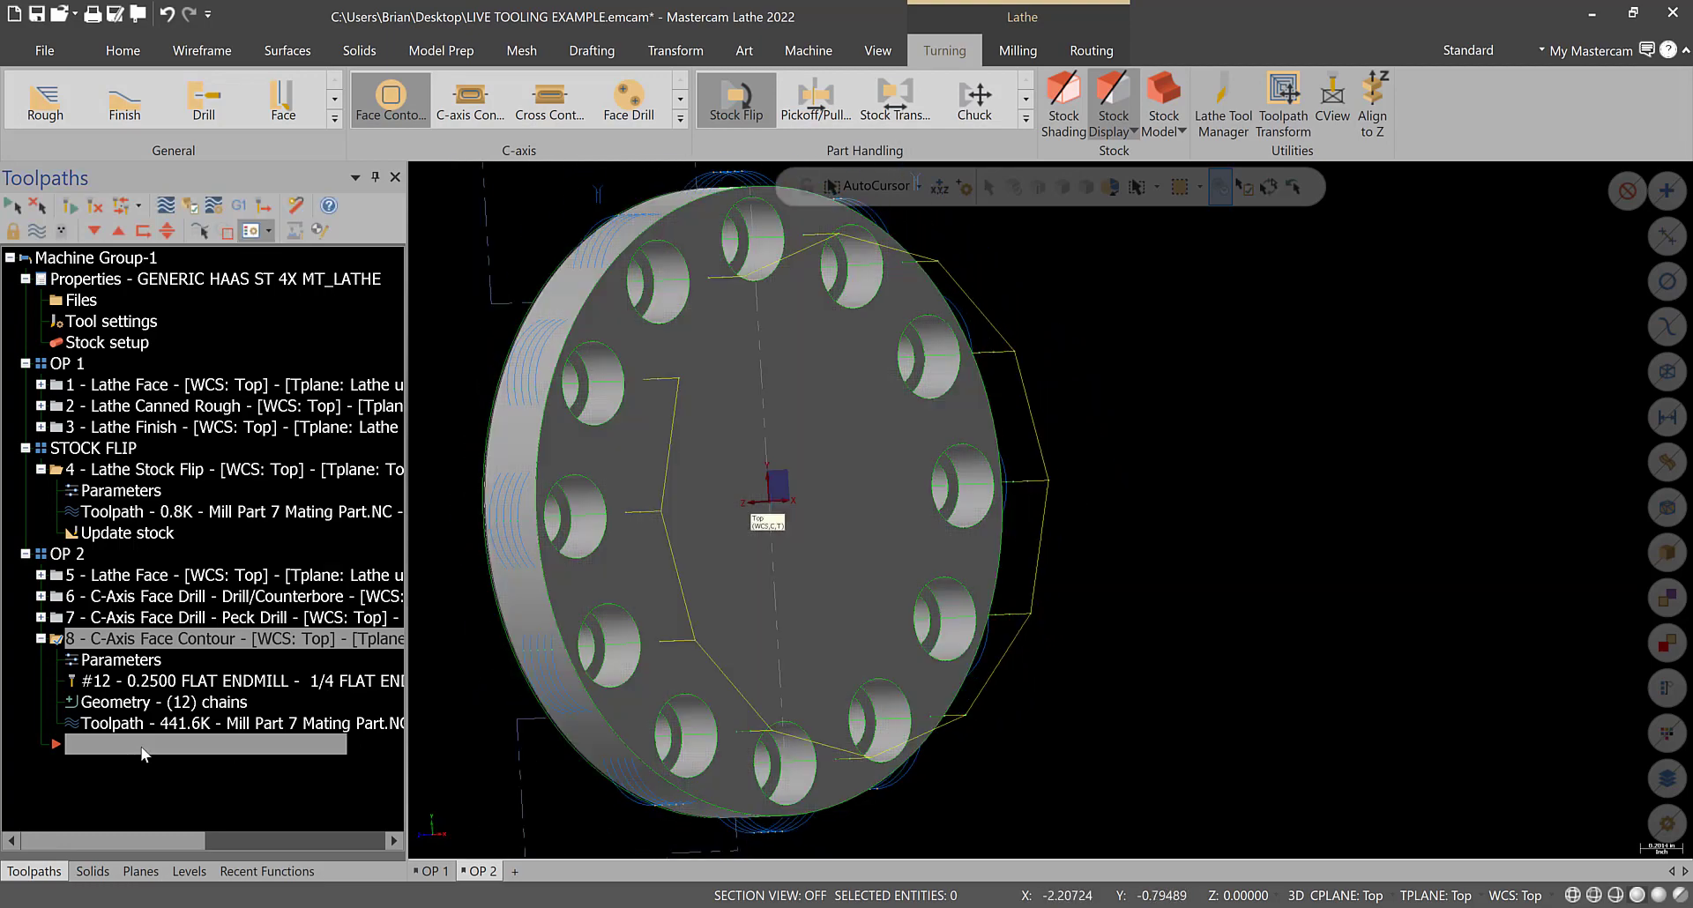
# - Change the cutting side of the twelve contour chains and regenerate the face contour operation
pyautogui.click(123, 706)
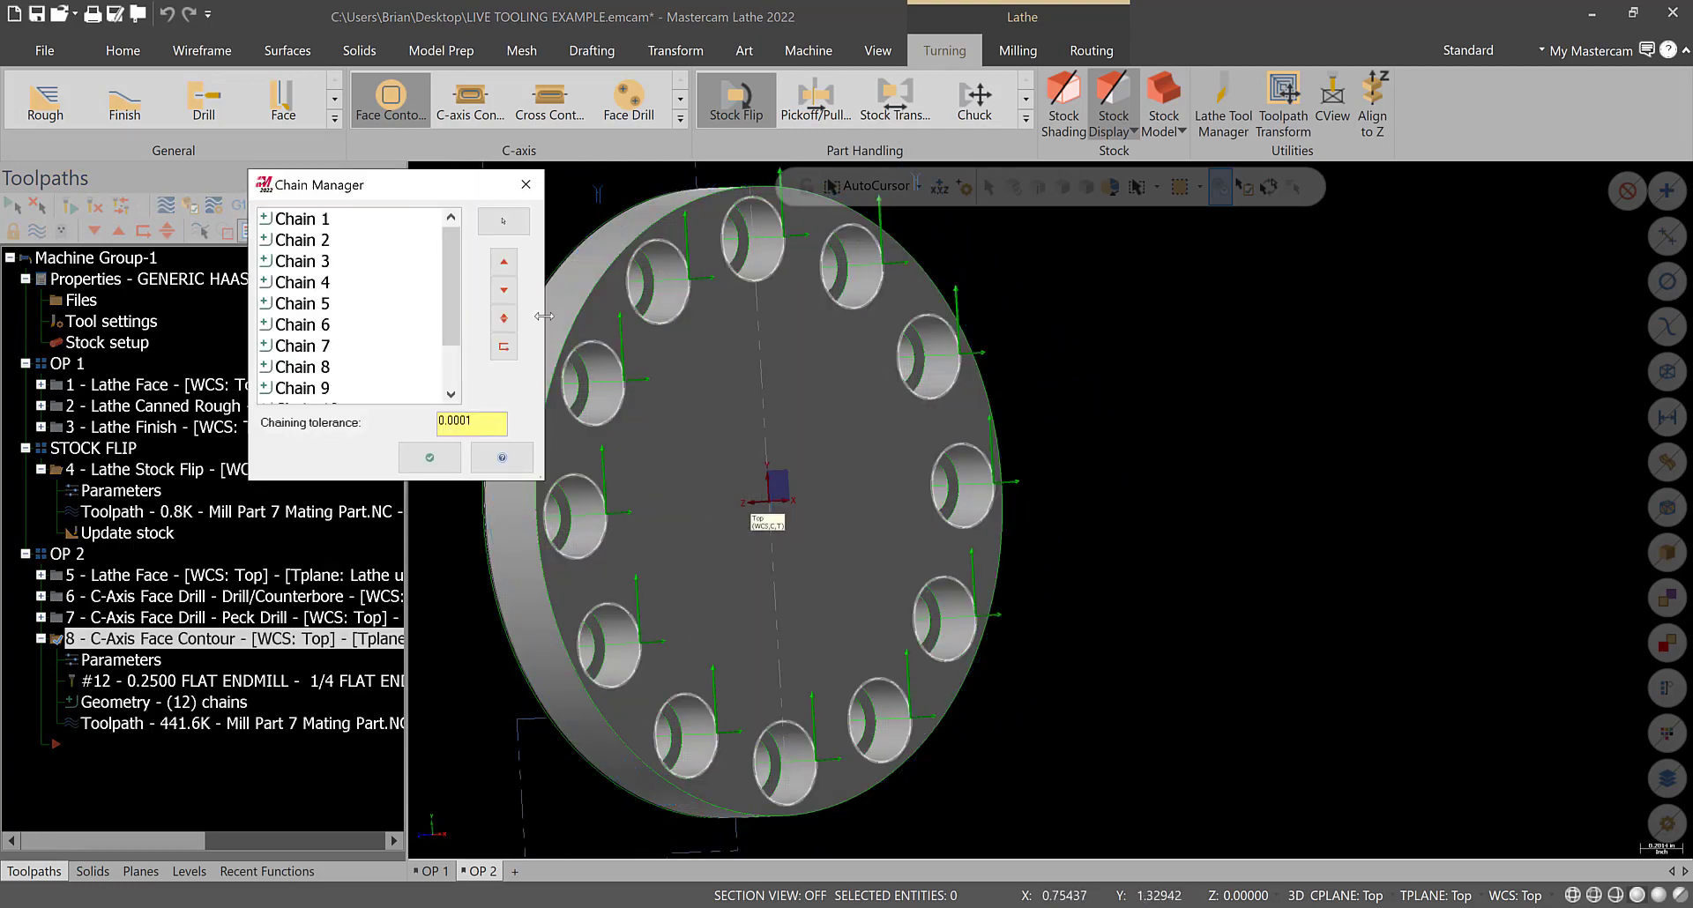
pyautogui.scroll(-1, 390, 302)
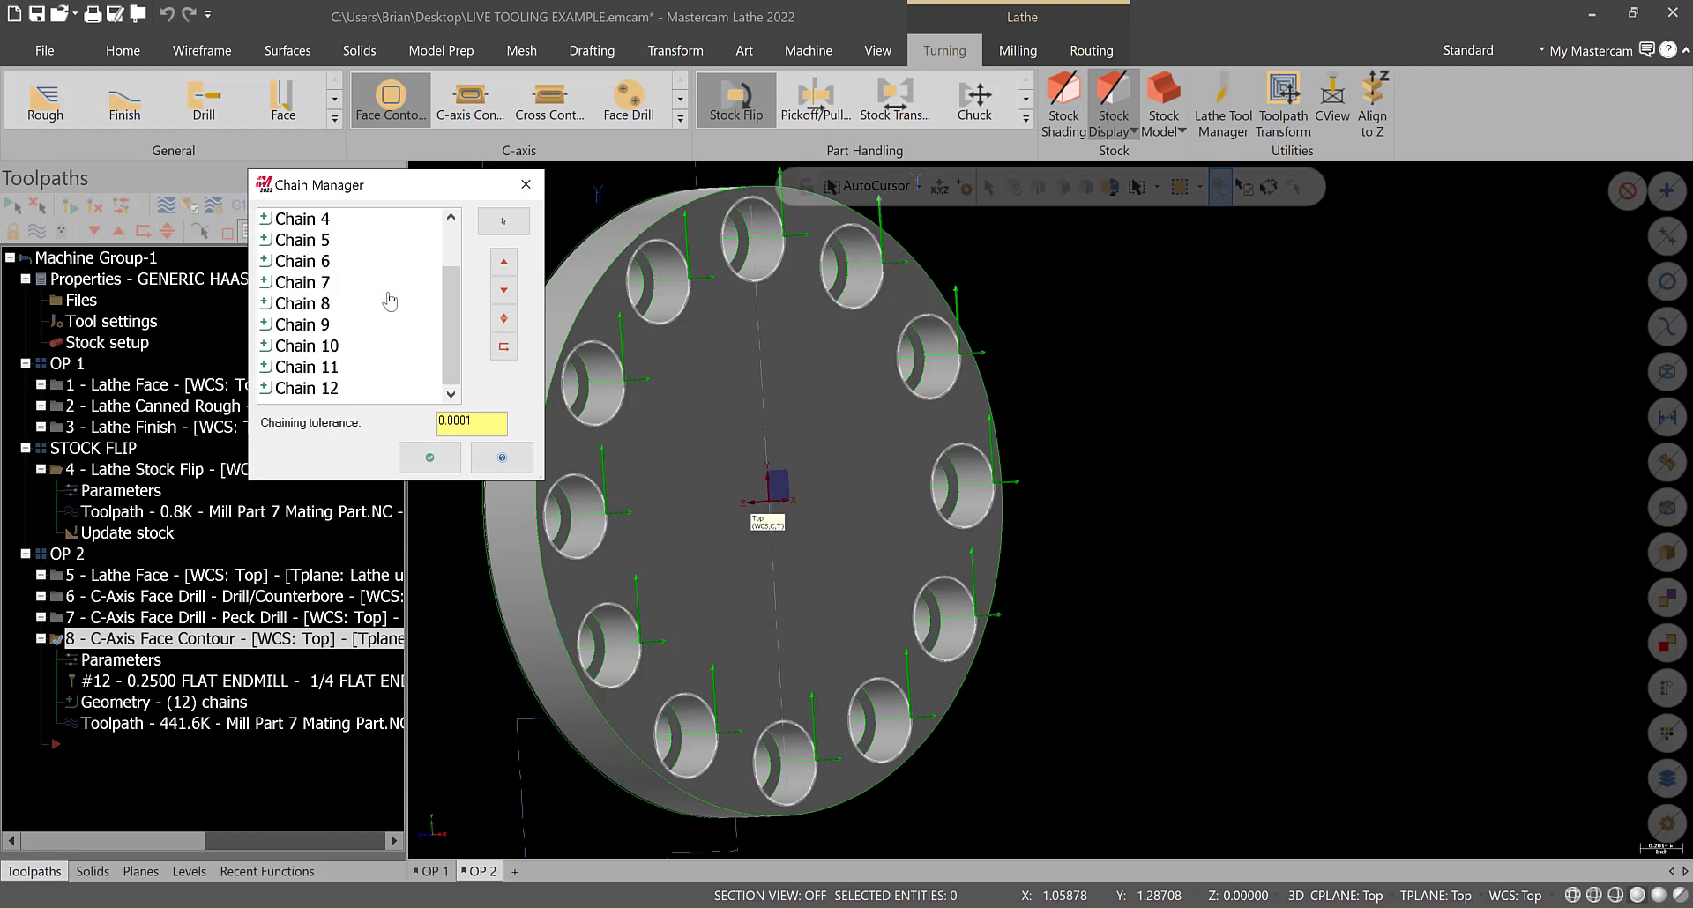
pyautogui.click(336, 384)
pyautogui.scroll(1, 333, 388)
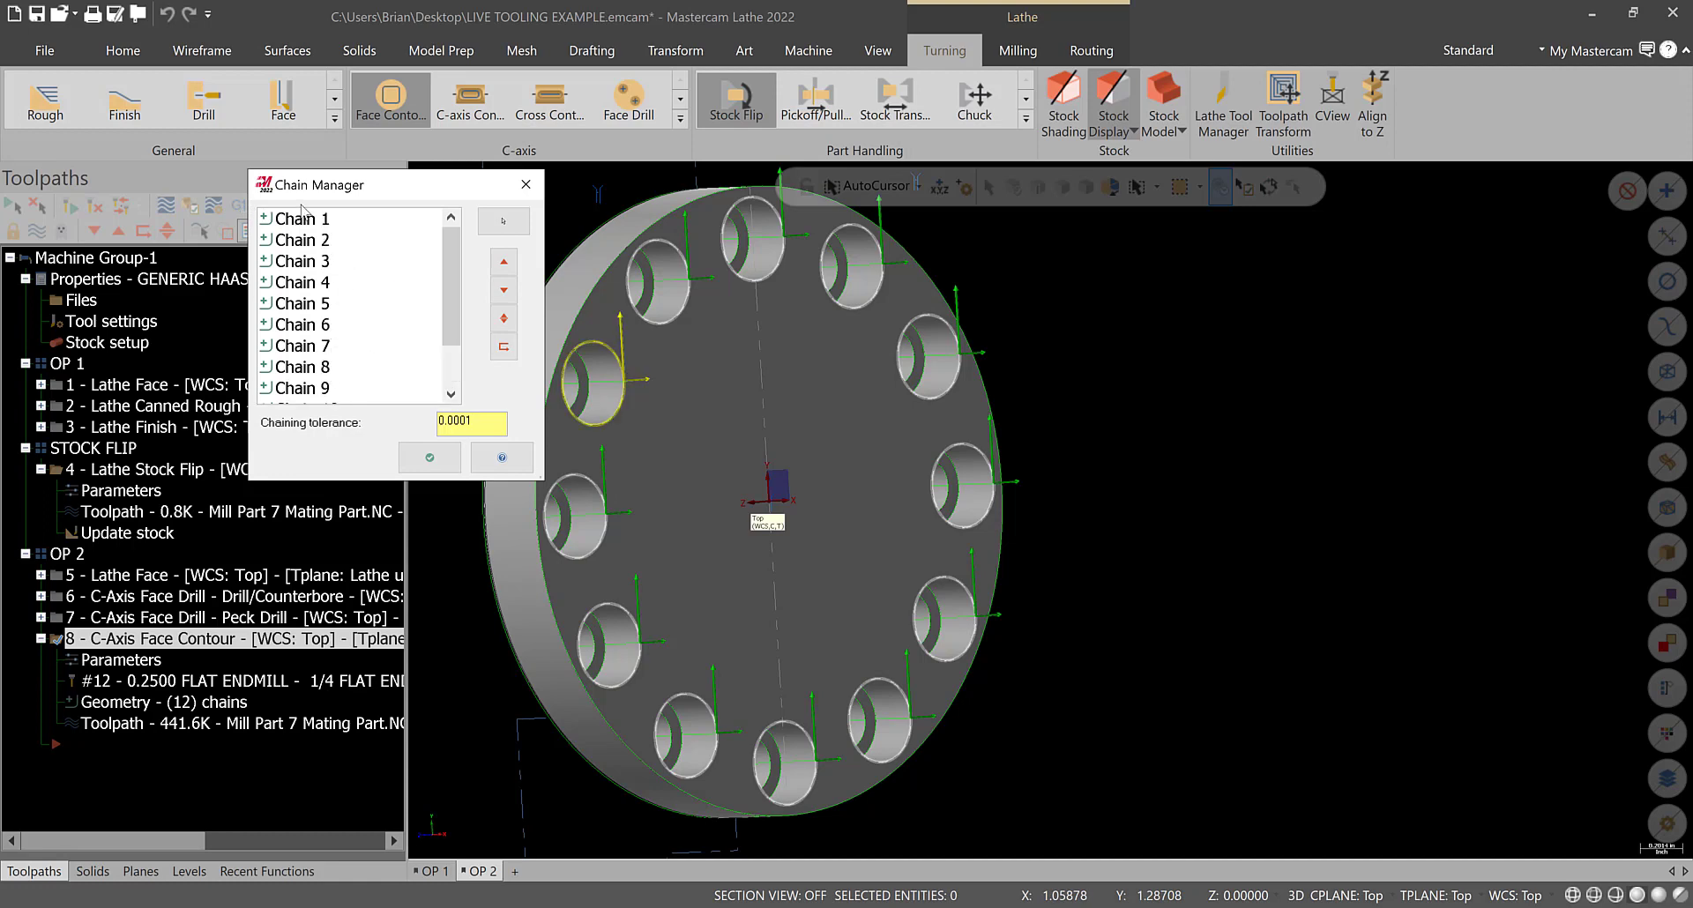
pyautogui.click(302, 218)
pyautogui.rightClick(303, 218)
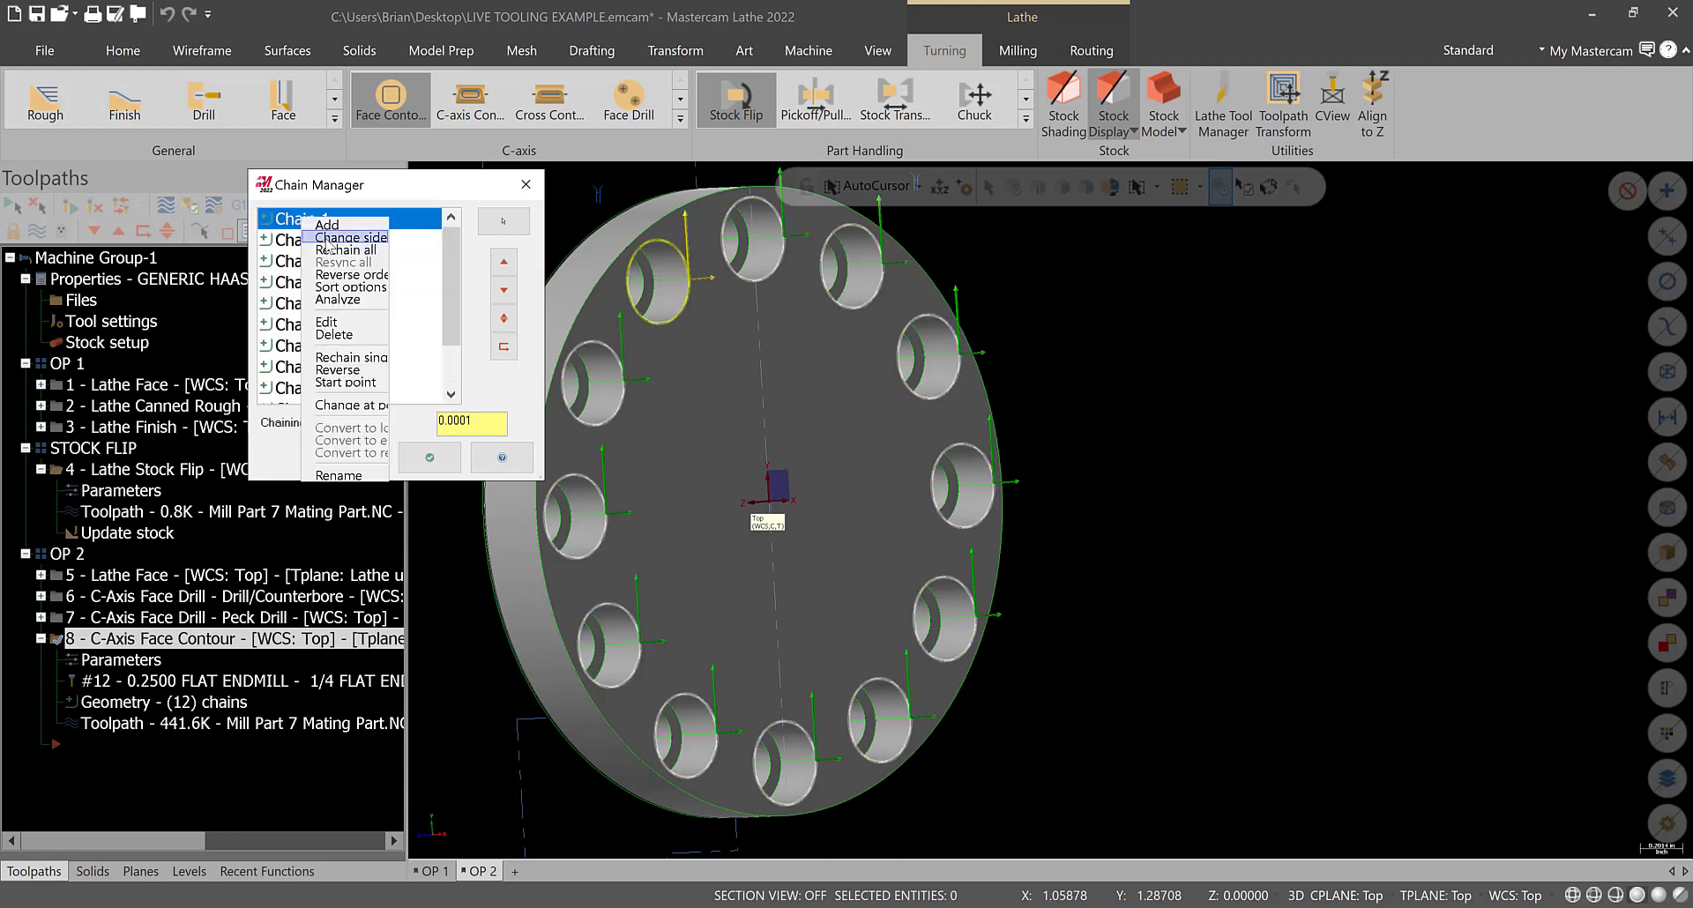
pyautogui.click(327, 240)
pyautogui.click(430, 458)
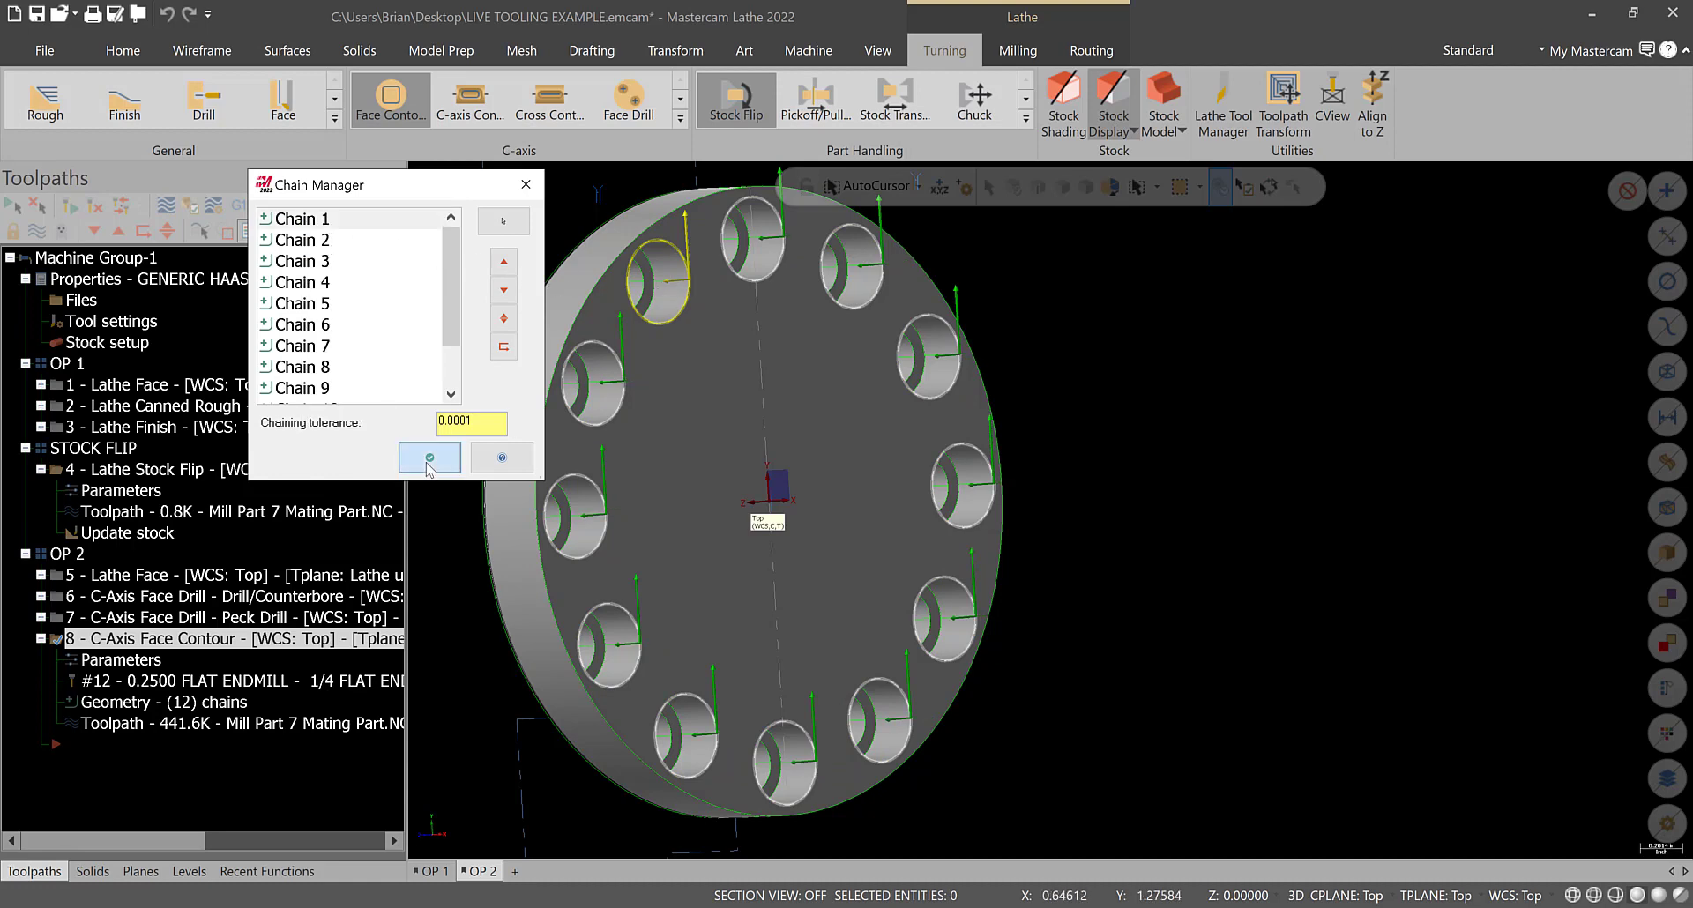
pyautogui.click(93, 230)
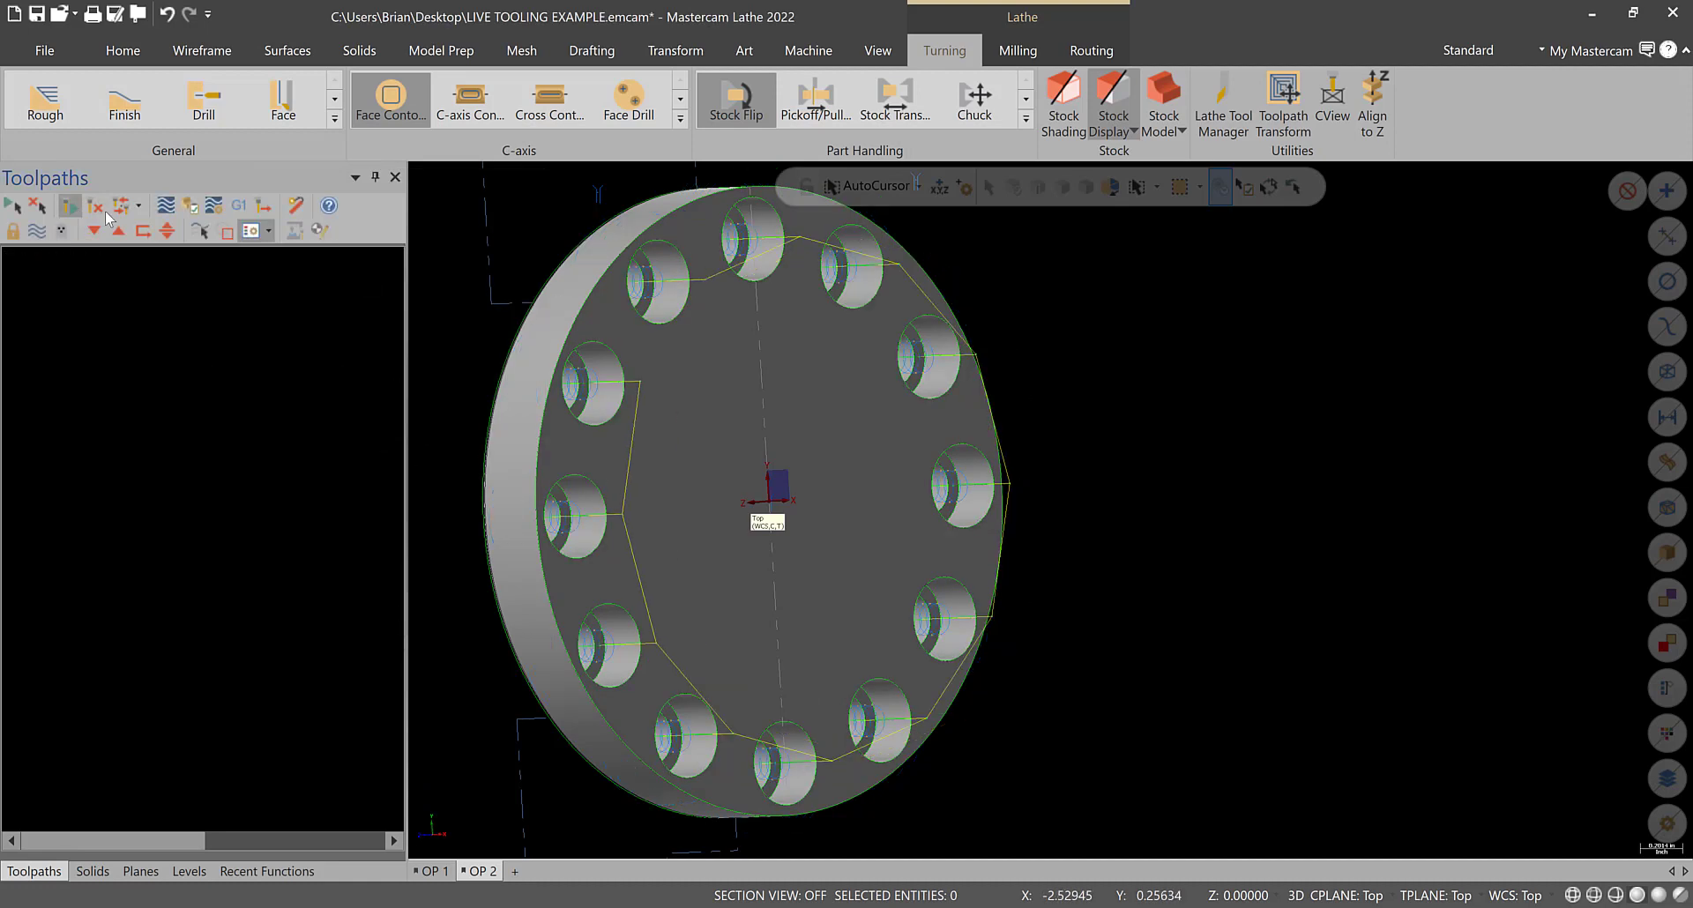
# - Examine the regenerated passes in the flange holes and play a backplot of the face contour operation
pyautogui.hotkey('alt', '1')
pyautogui.moveTo(744, 482); pyautogui.dragTo(917, 496, button='middle')
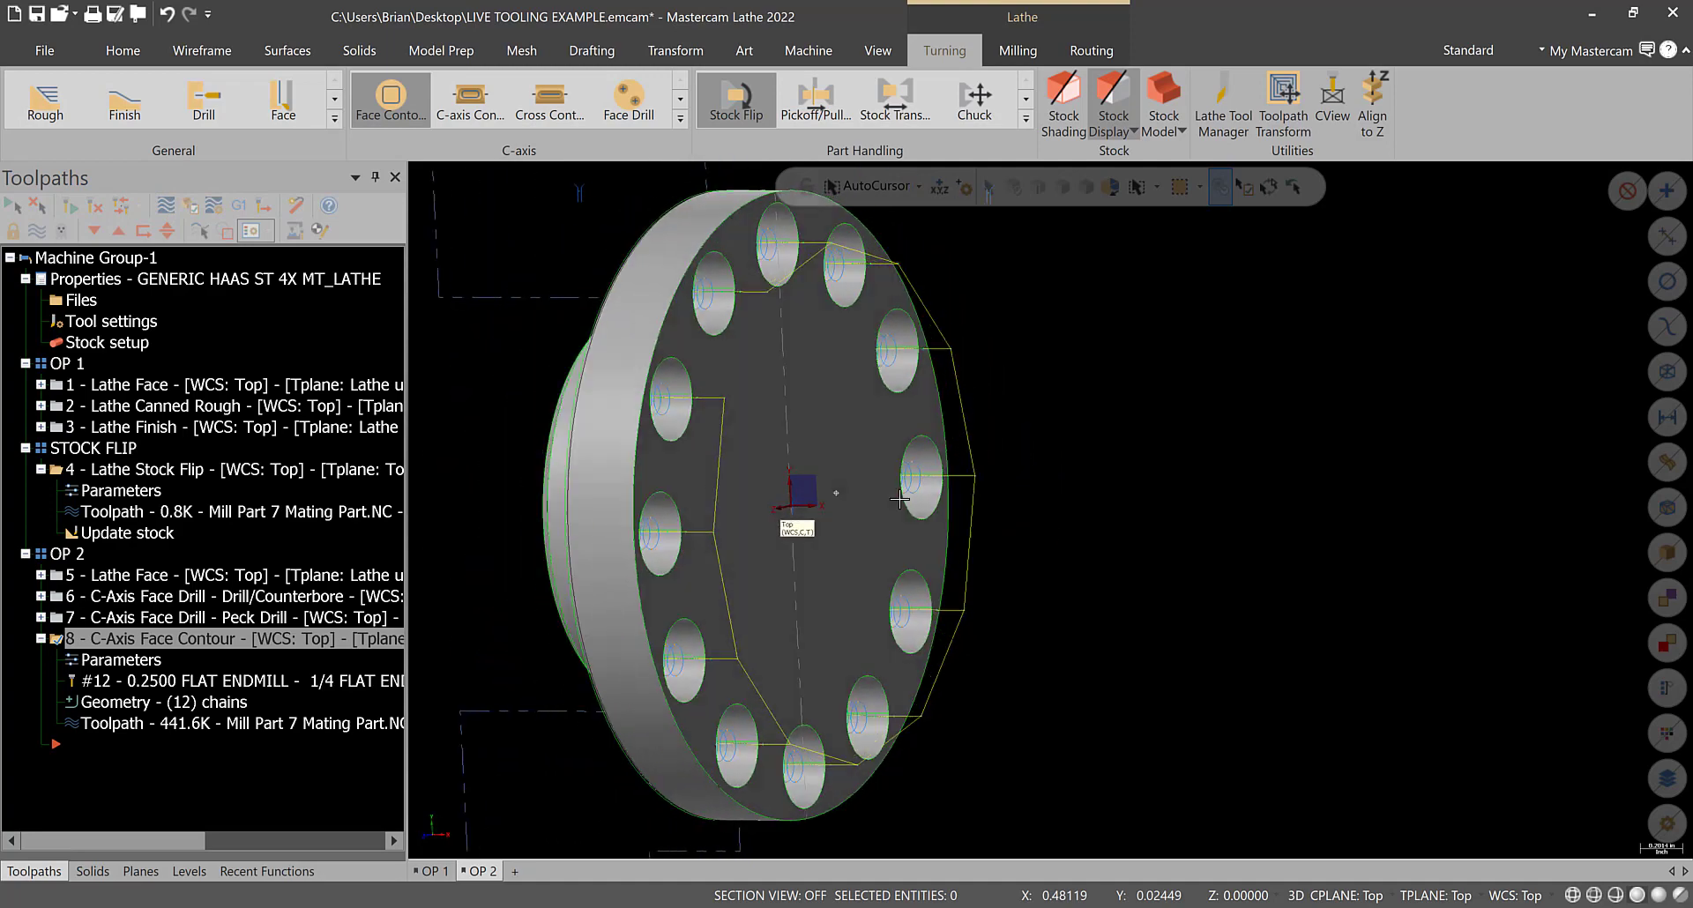
pyautogui.scroll(5, 662, 396)
pyautogui.moveTo(728, 430); pyautogui.dragTo(634, 399, button='middle')
pyautogui.scroll(-8, 641, 391)
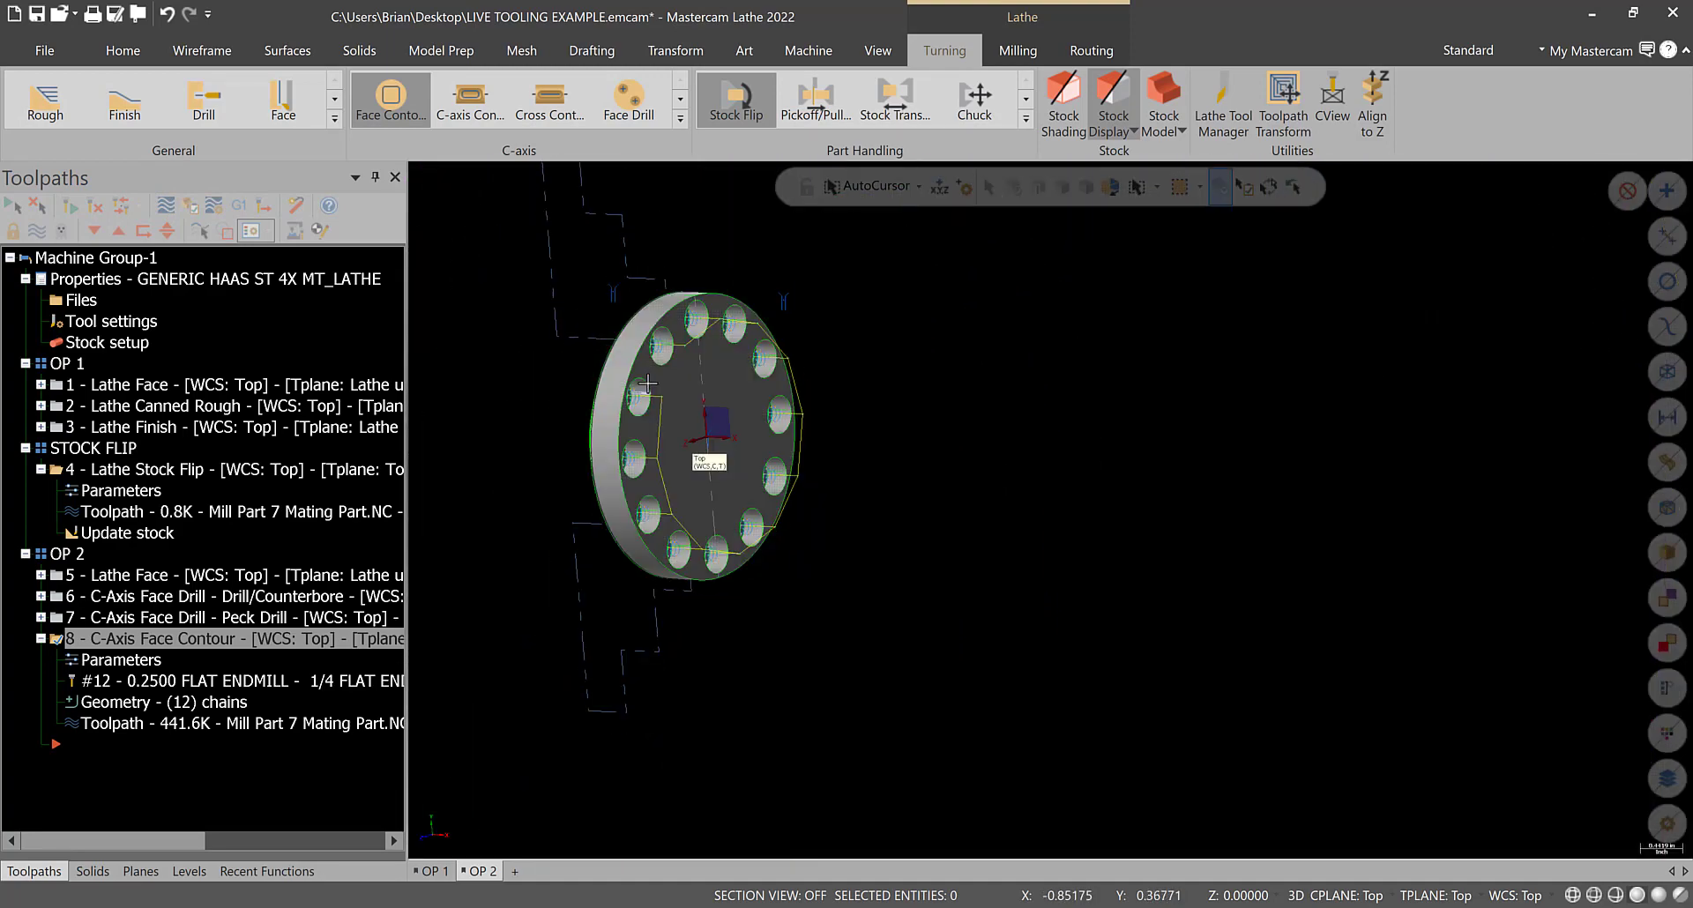
pyautogui.scroll(3, 712, 286)
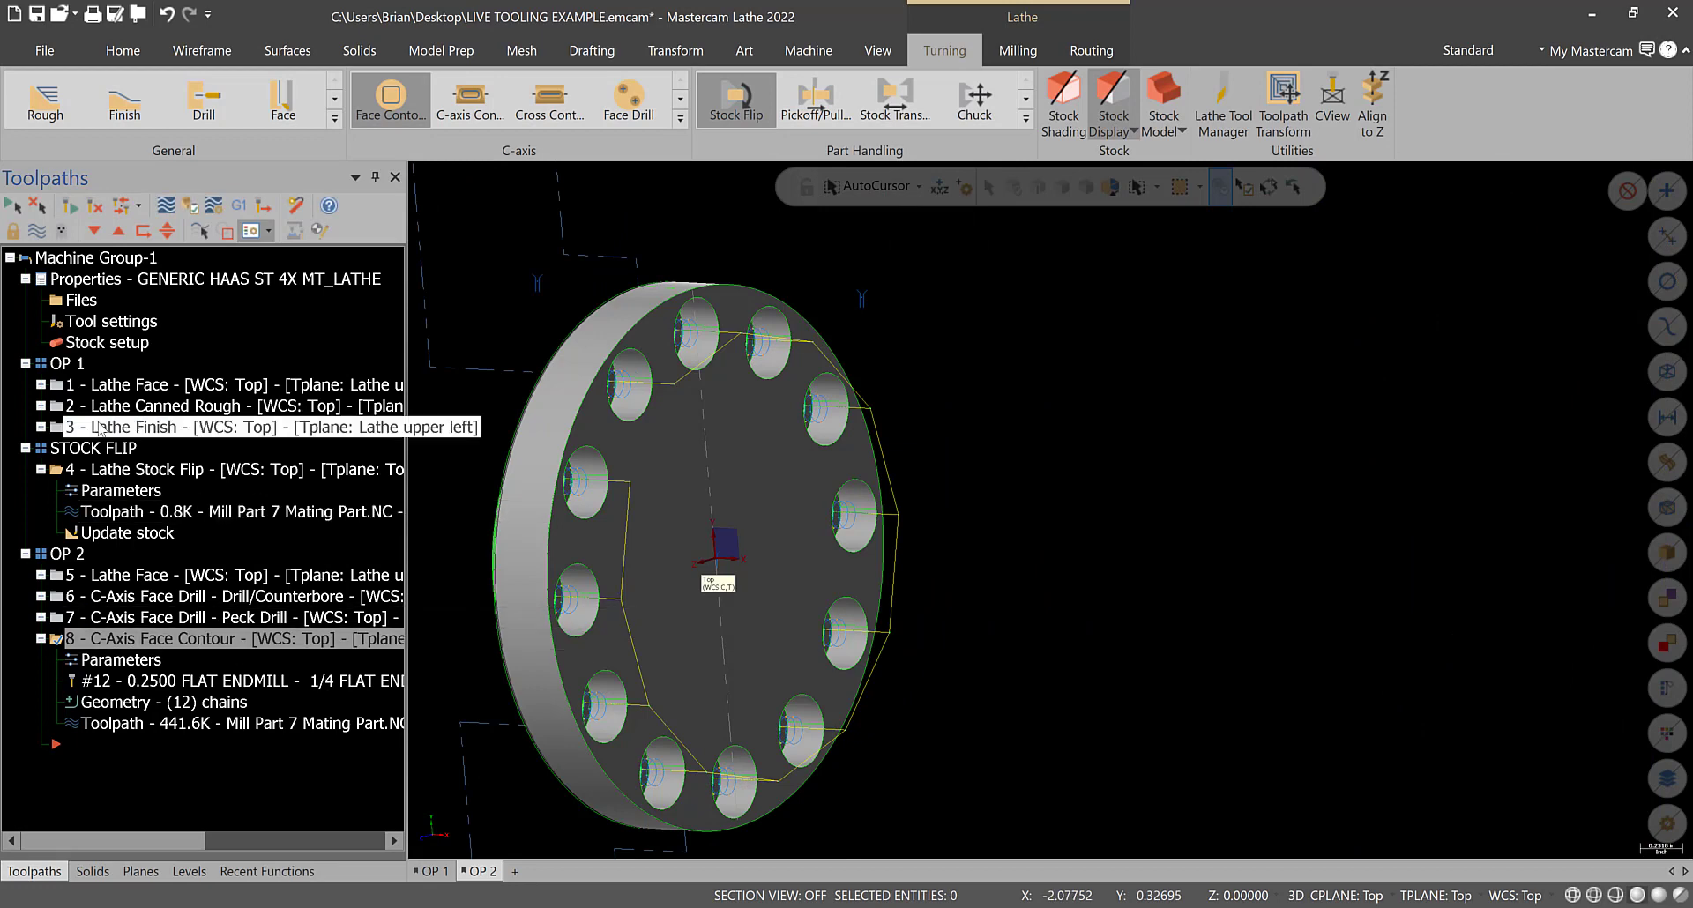
pyautogui.click(165, 205)
pyautogui.click(425, 179)
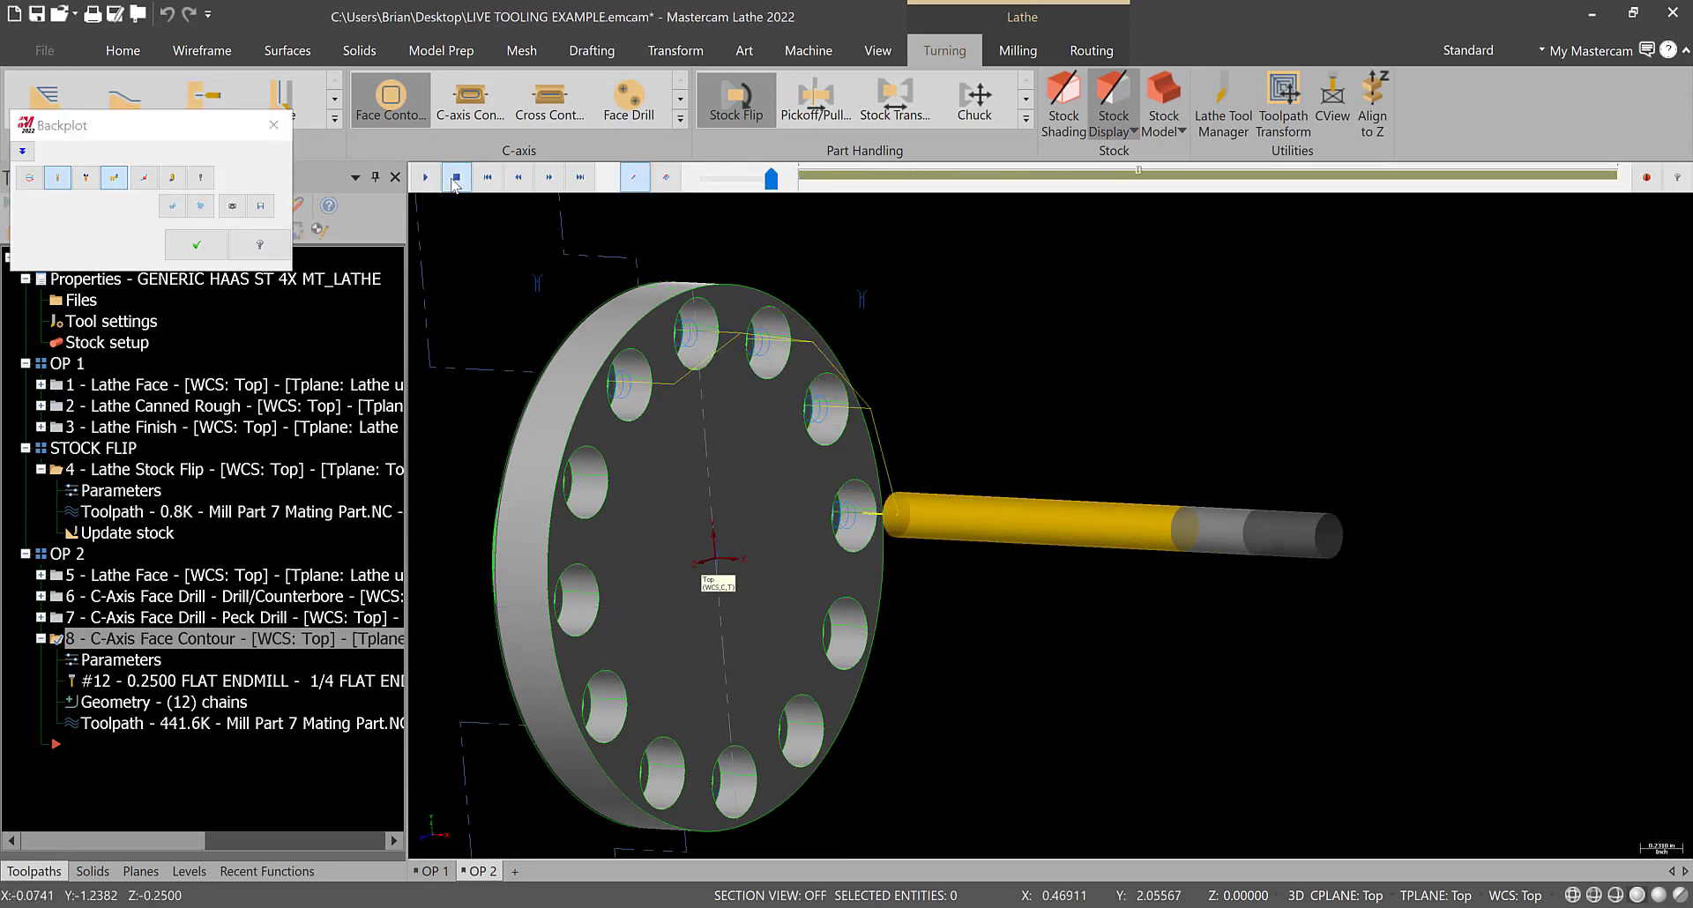
# - Restart the backplot and step through the endmill's depth passes in the first hole at close range
pyautogui.click(487, 181)
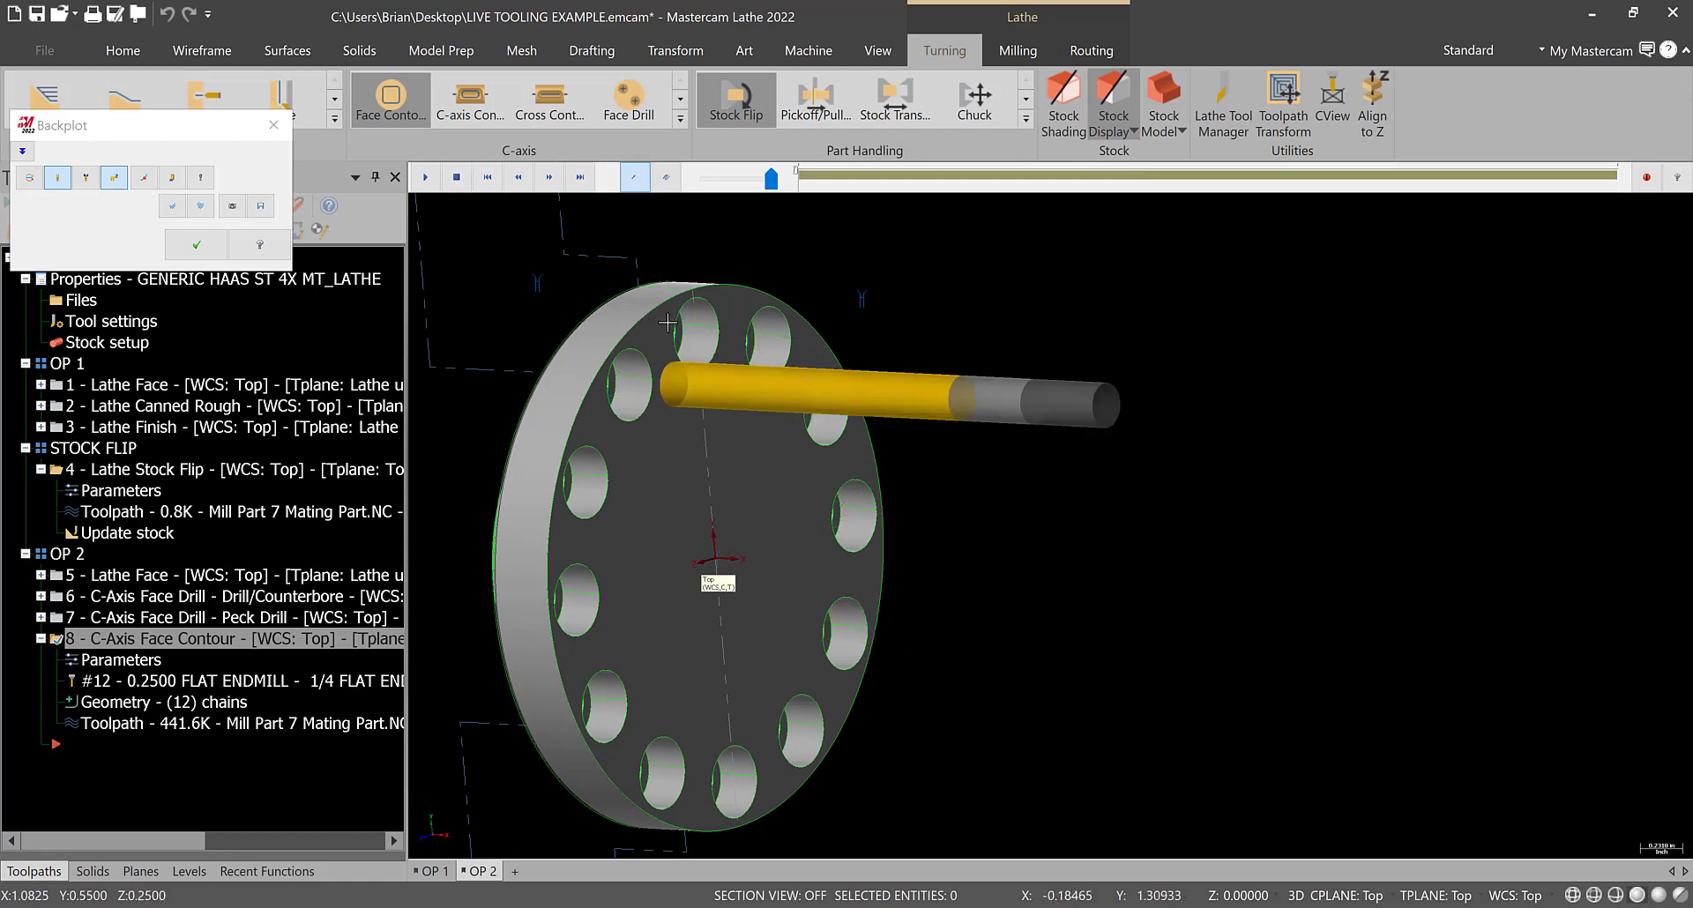
pyautogui.scroll(6, 489, 449)
pyautogui.press('s')
pyautogui.scroll(3, 562, 479)
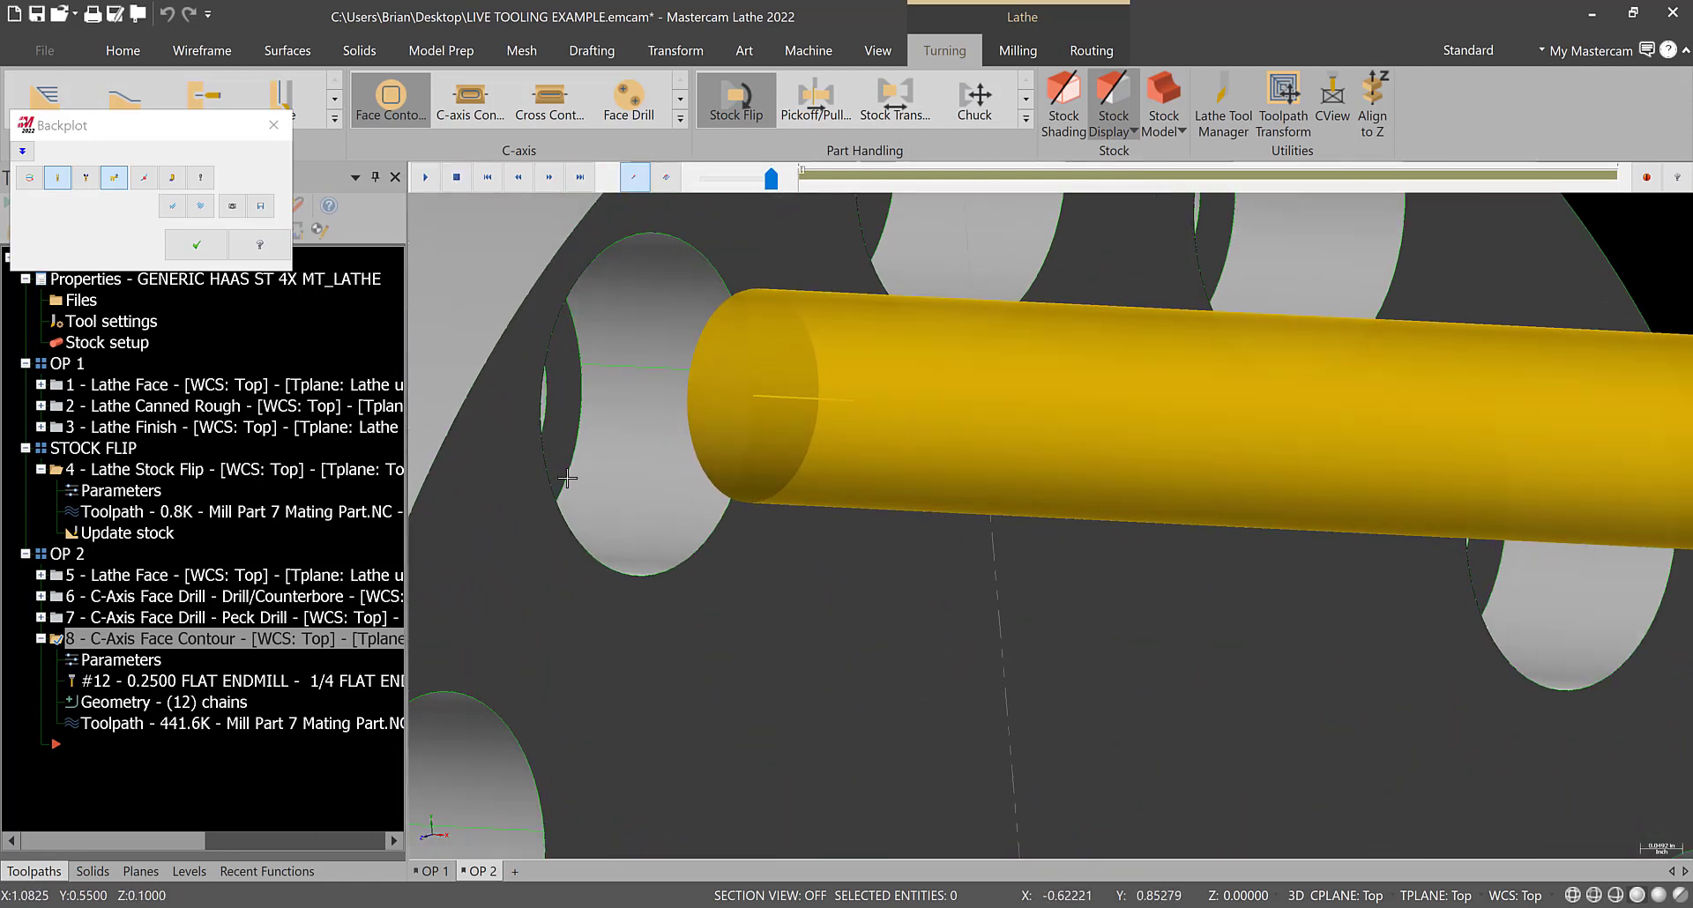
pyautogui.moveTo(695, 457)
pyautogui.mouseDown(button='middle')
pyautogui.moveTo(801, 460)
pyautogui.moveTo(673, 465)
pyautogui.moveTo(690, 452)
pyautogui.mouseUp(button='middle')
pyautogui.press('s')
pyautogui.press('s')
pyautogui.press('s')
pyautogui.press('s')
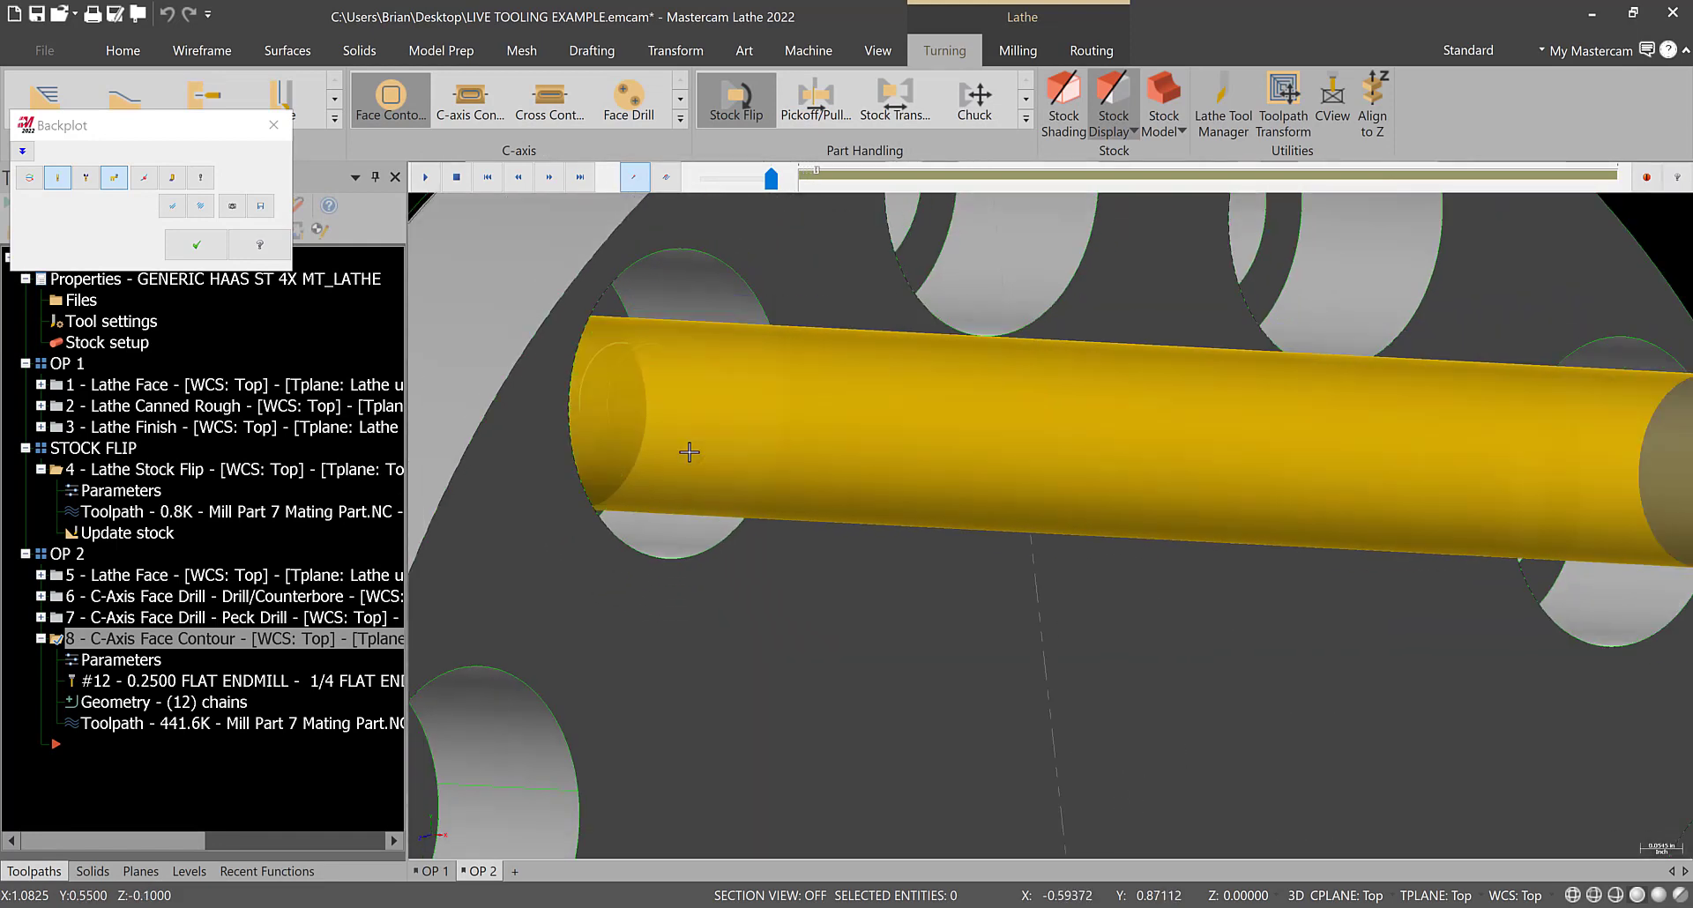
pyautogui.press('s')
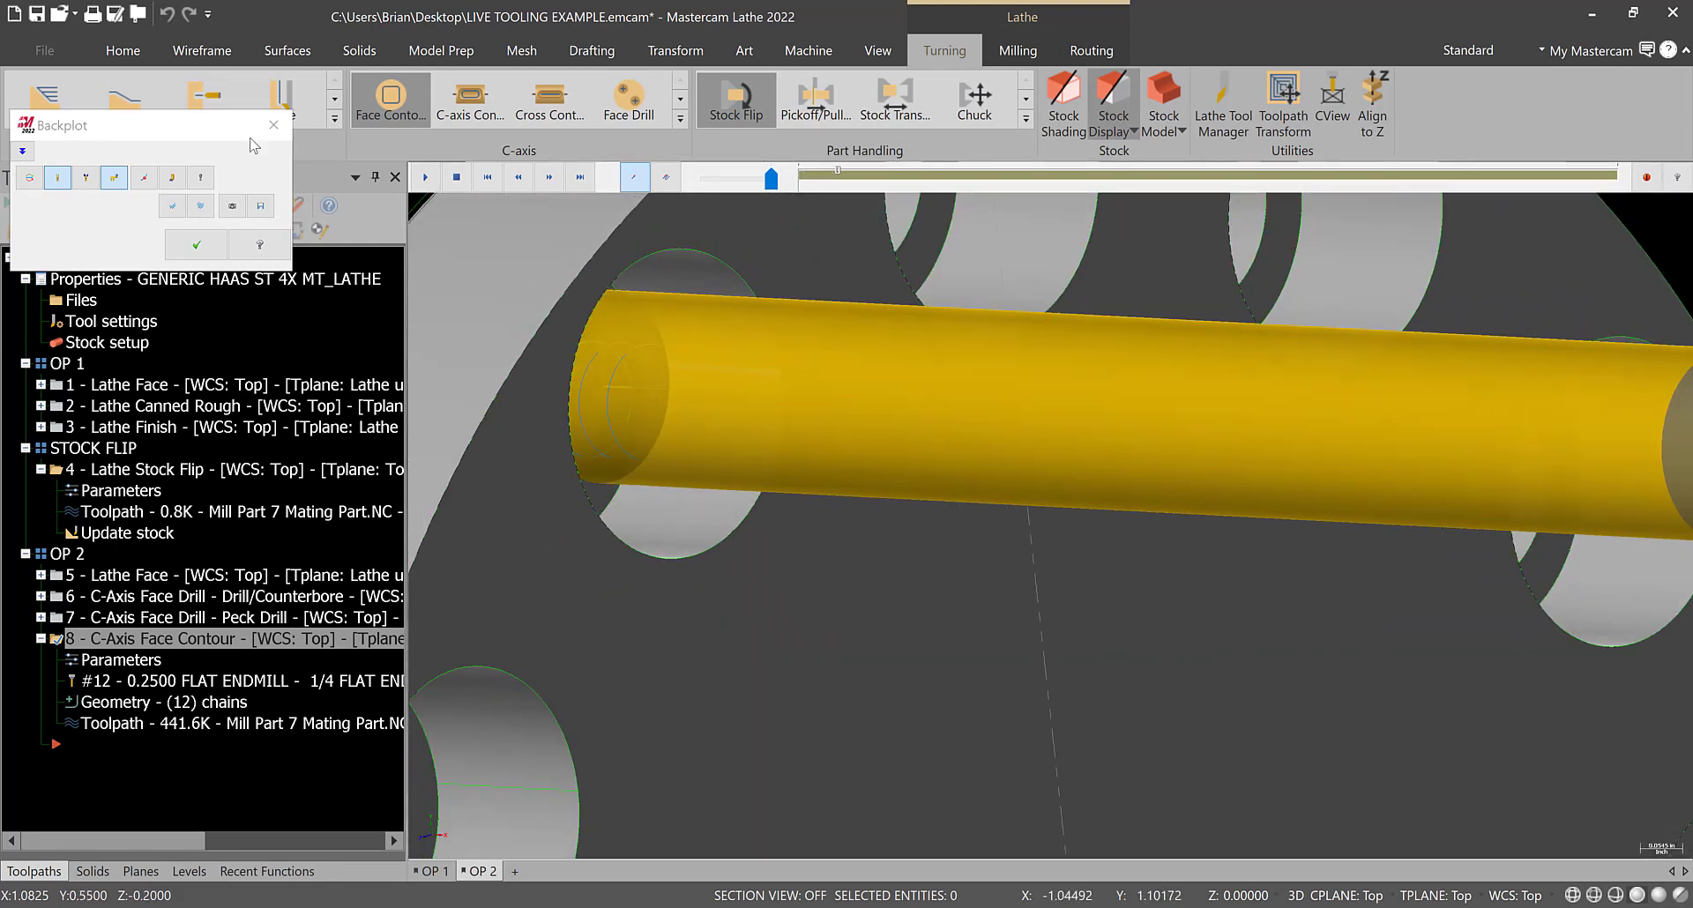
# - Step the backplot through the endmill's remaining passes and its move to the neighbouring hole, examining the tool from several angles
pyautogui.scroll(-4, 788, 503)
pyautogui.moveTo(789, 502)
pyautogui.mouseDown(button='middle')
pyautogui.moveTo(718, 496)
pyautogui.moveTo(801, 510)
pyautogui.mouseUp(button='middle')
pyautogui.press('s')
pyautogui.press('s')
pyautogui.press('s')
pyautogui.press('s')
pyautogui.press('s')
pyautogui.press('s')
pyautogui.press('s')
pyautogui.press('s')
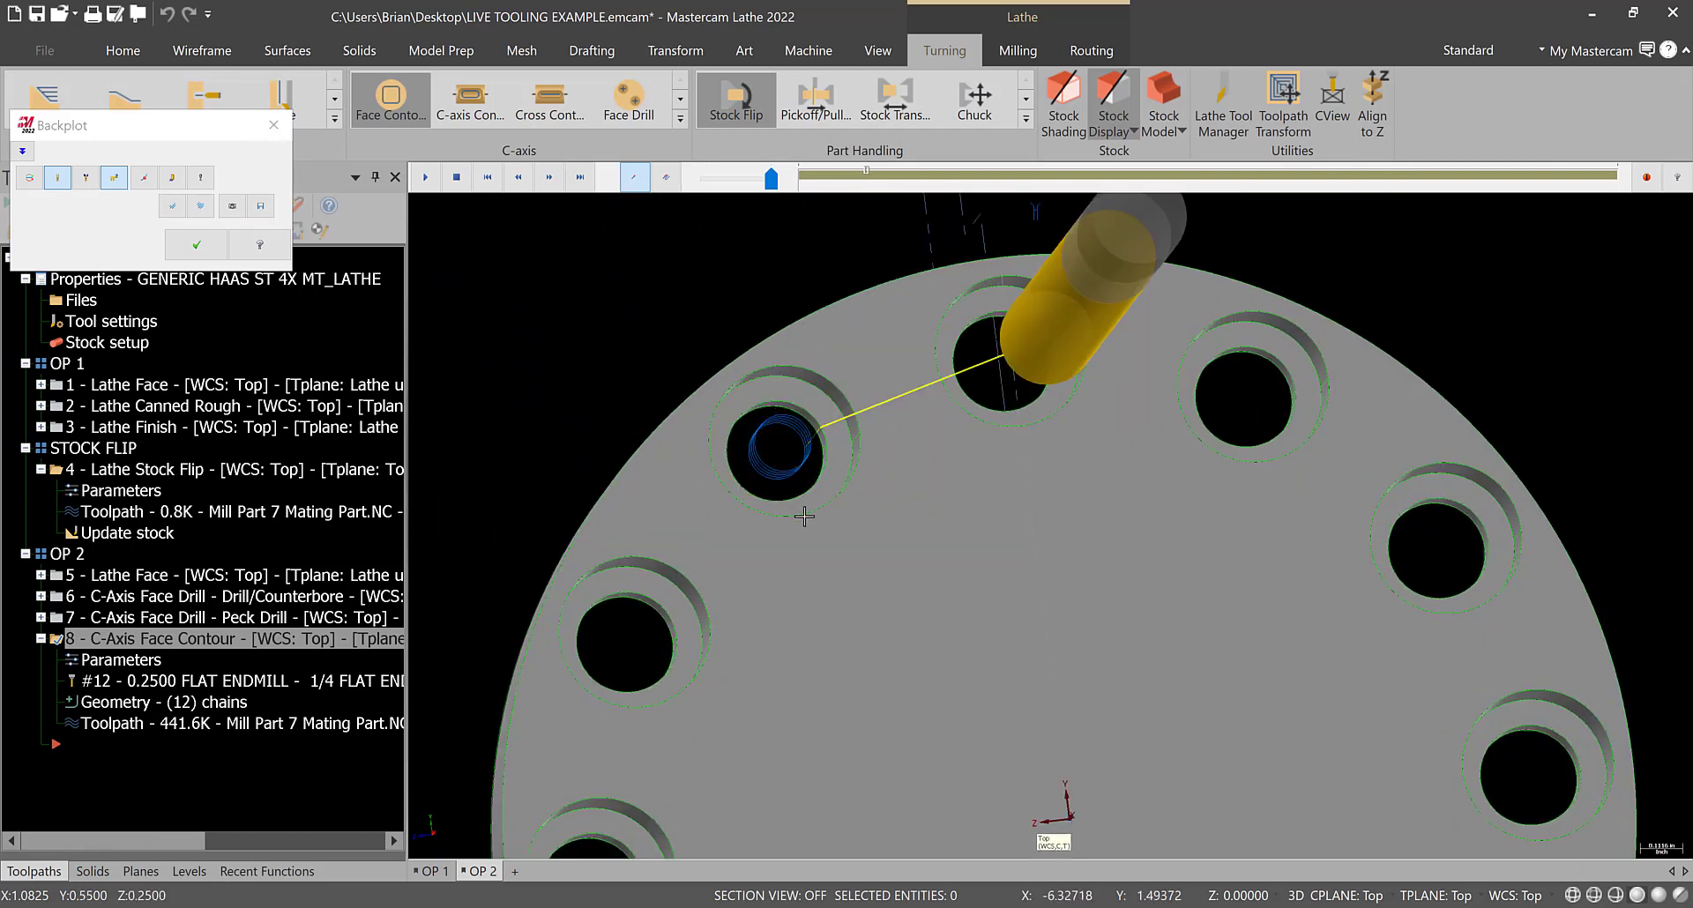
pyautogui.press('s')
pyautogui.press('s')
pyautogui.press('s')
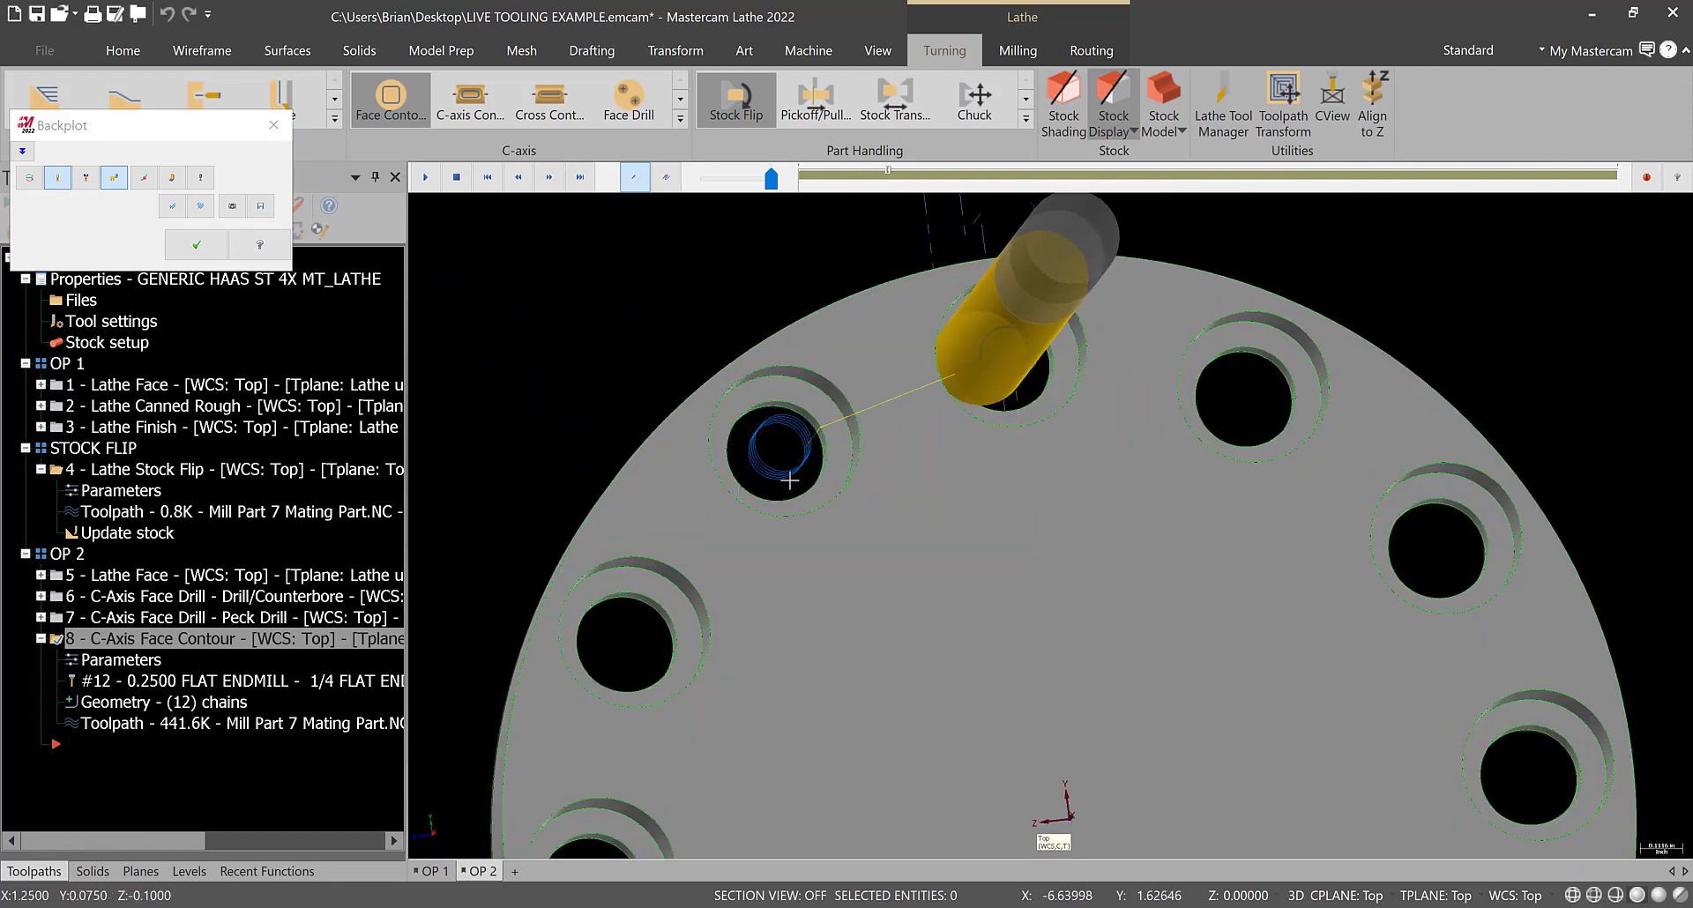
pyautogui.scroll(-2, 889, 480)
pyautogui.scroll(-2, 889, 481)
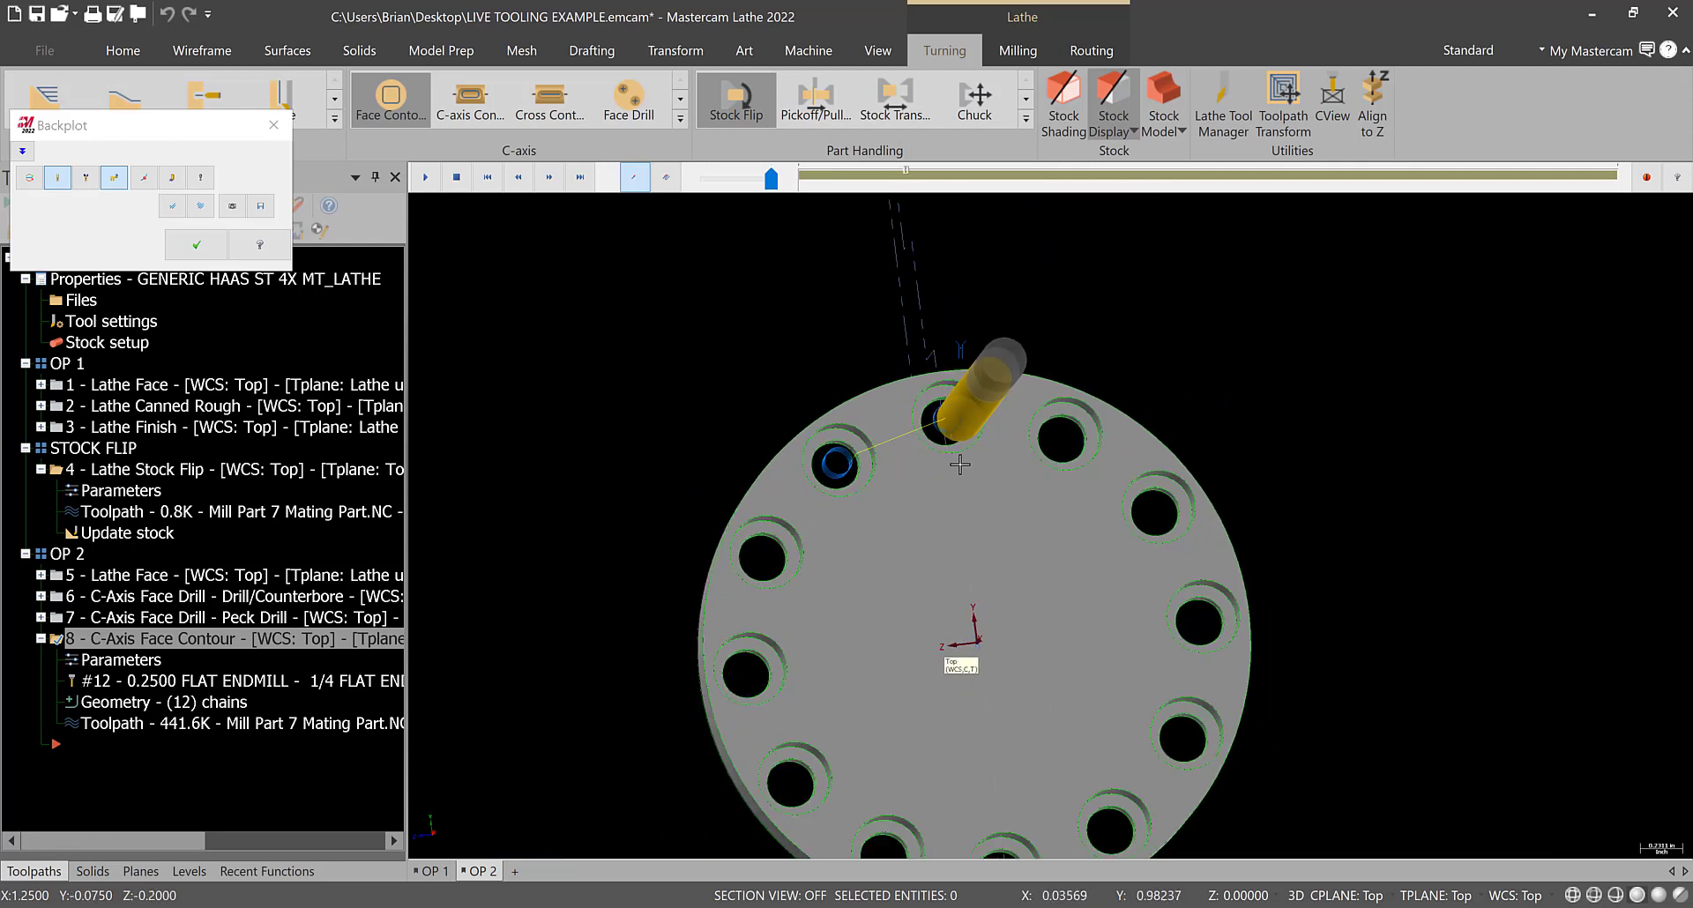
pyautogui.moveTo(961, 465); pyautogui.dragTo(1102, 475, button='middle')
pyautogui.press('s')
pyautogui.scroll(-3, 916, 483)
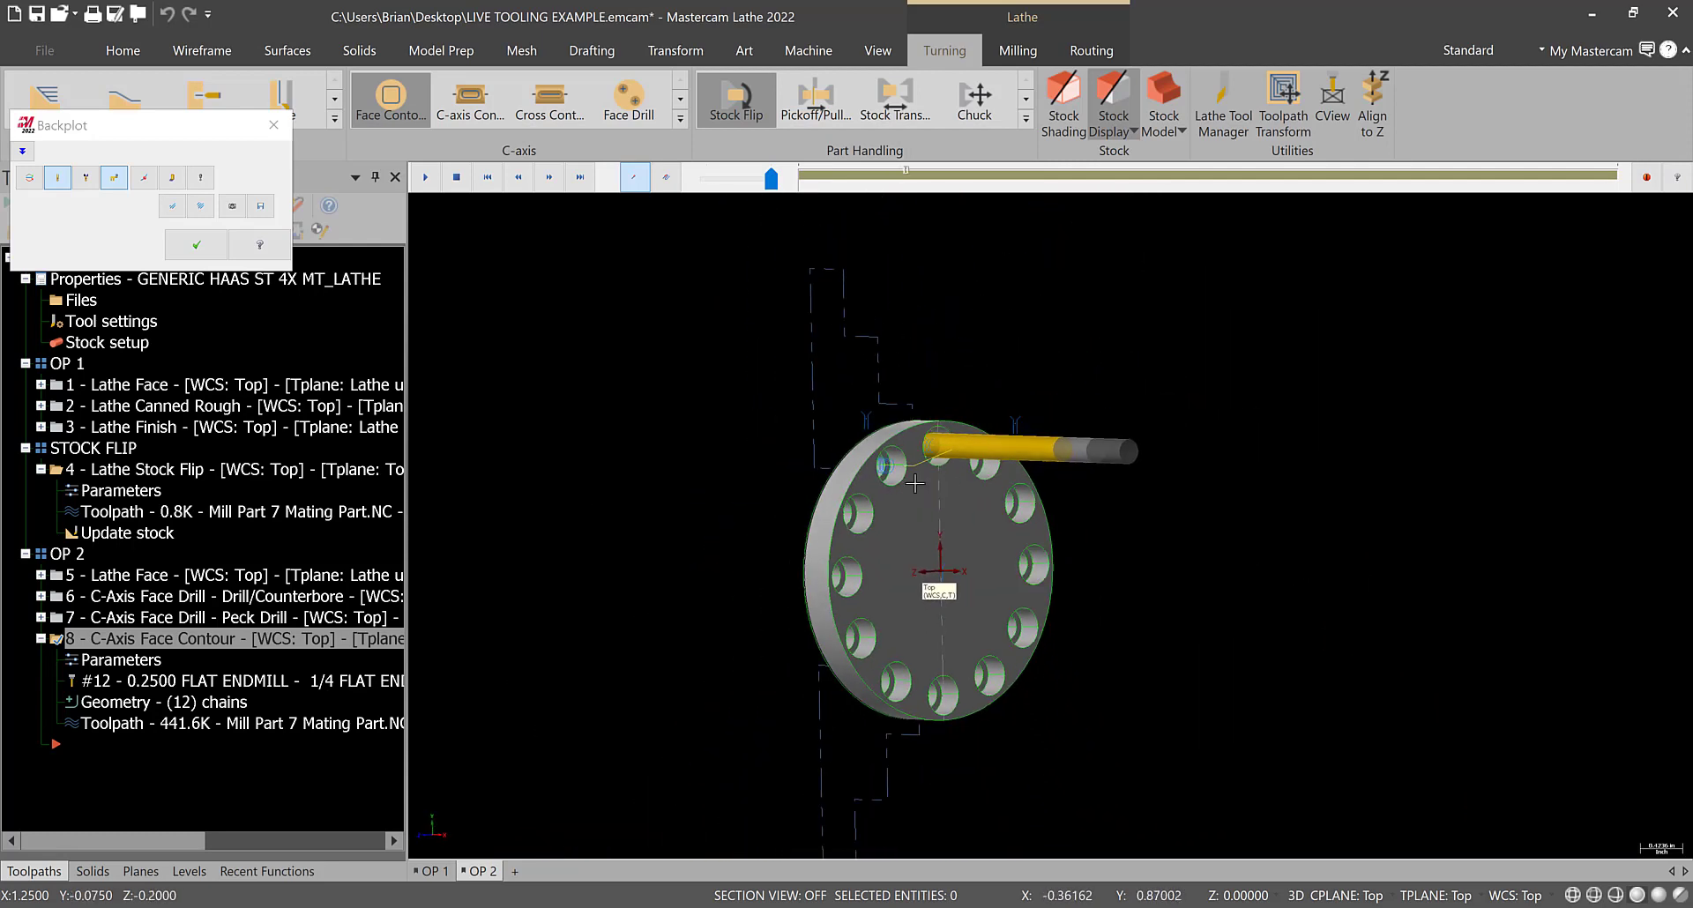
pyautogui.scroll(3, 1031, 702)
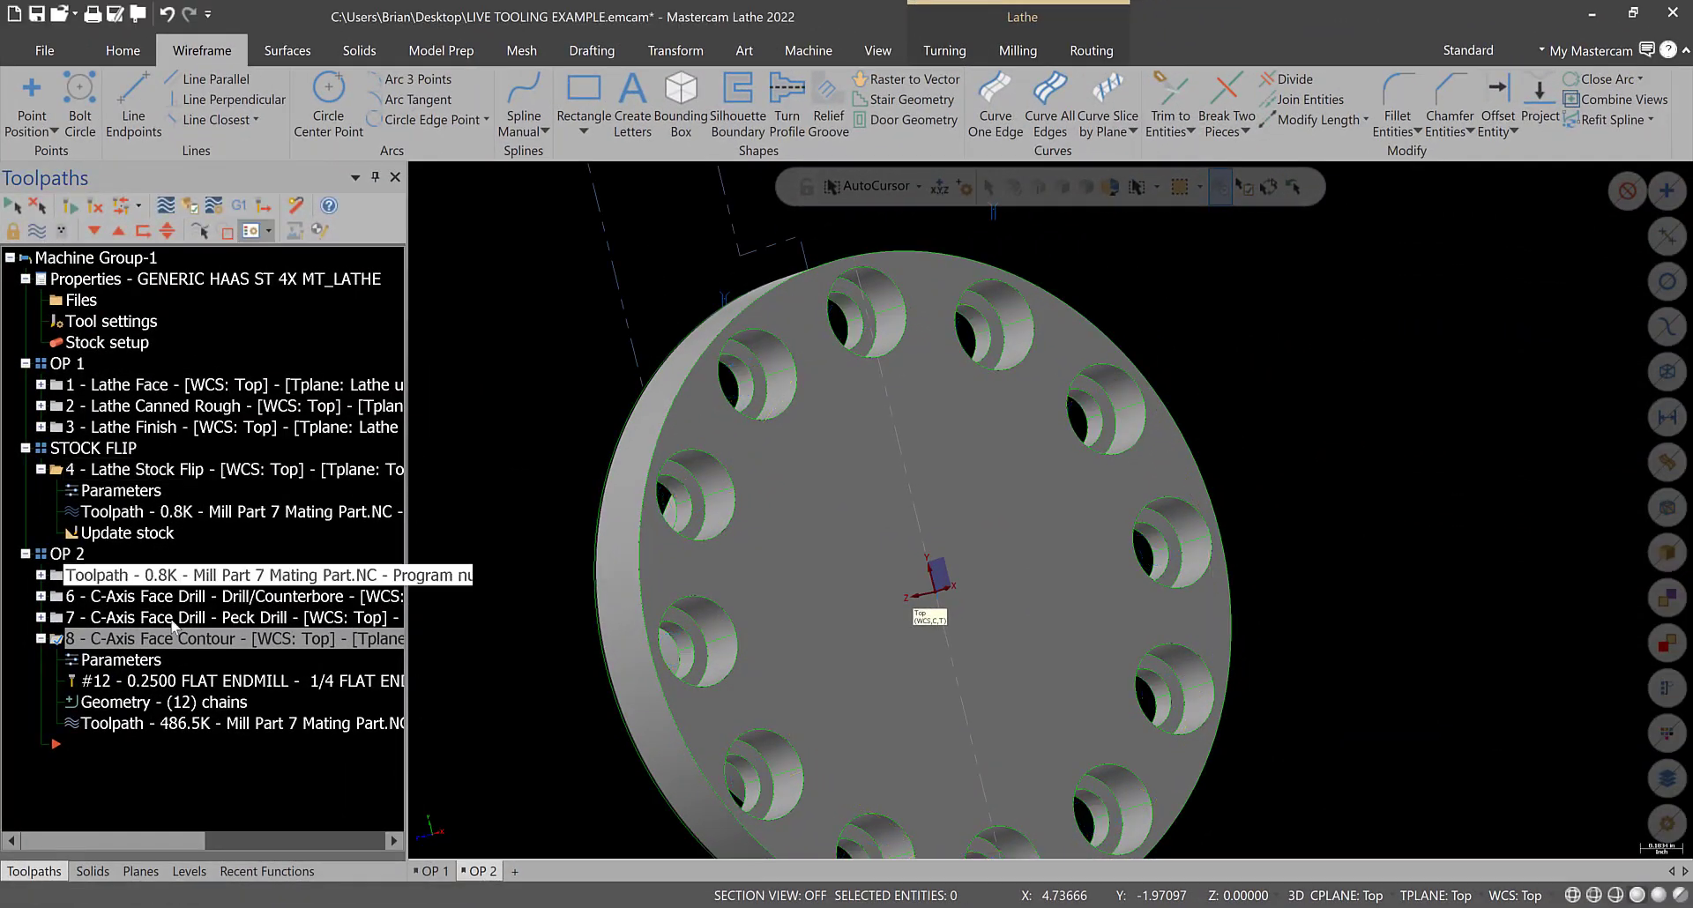
# - Create a point at the centre of the outer circle of each of the twelve flange holes
pyautogui.hotkey('alt', '1')
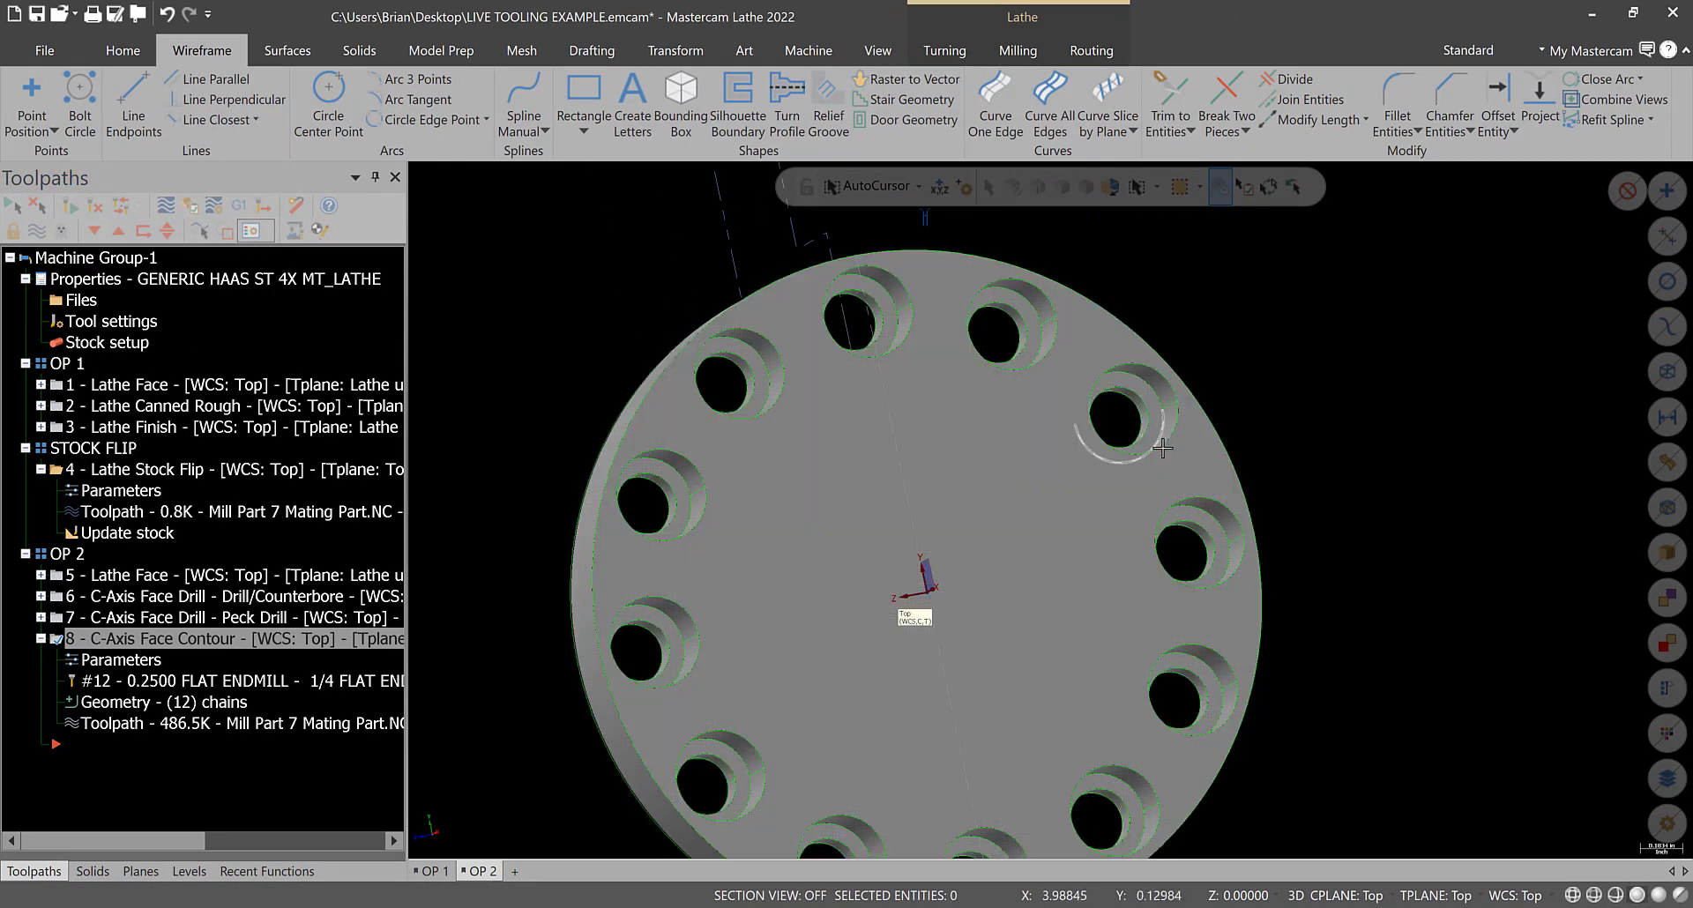
pyautogui.click(31, 97)
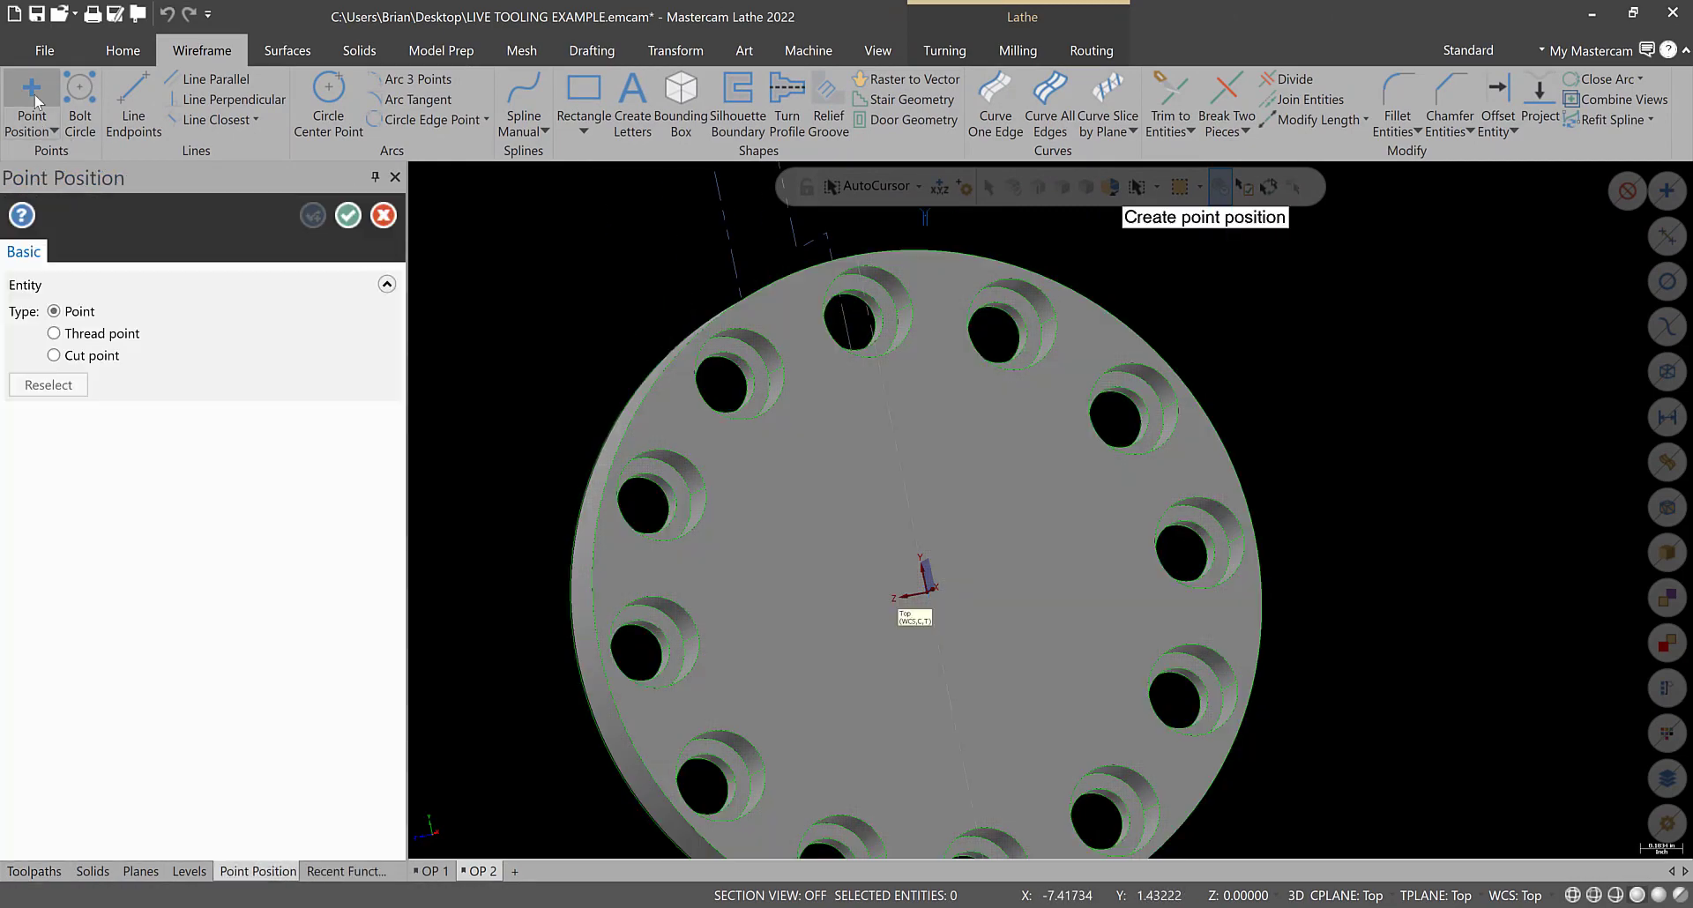
pyautogui.click(749, 407)
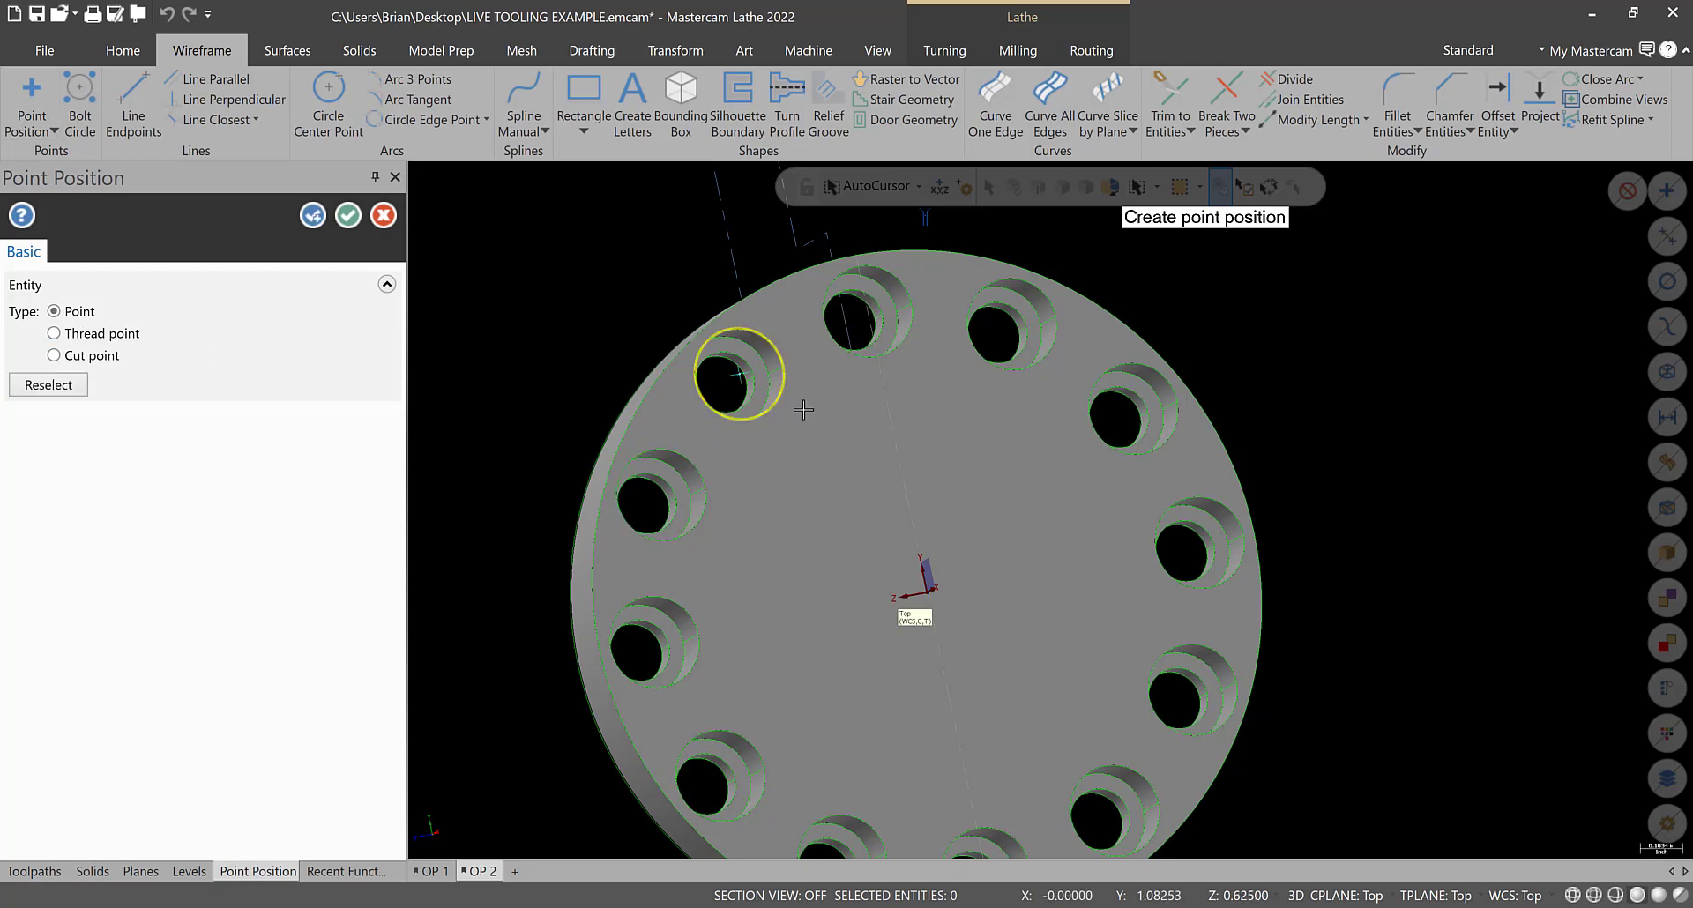
pyautogui.click(901, 348)
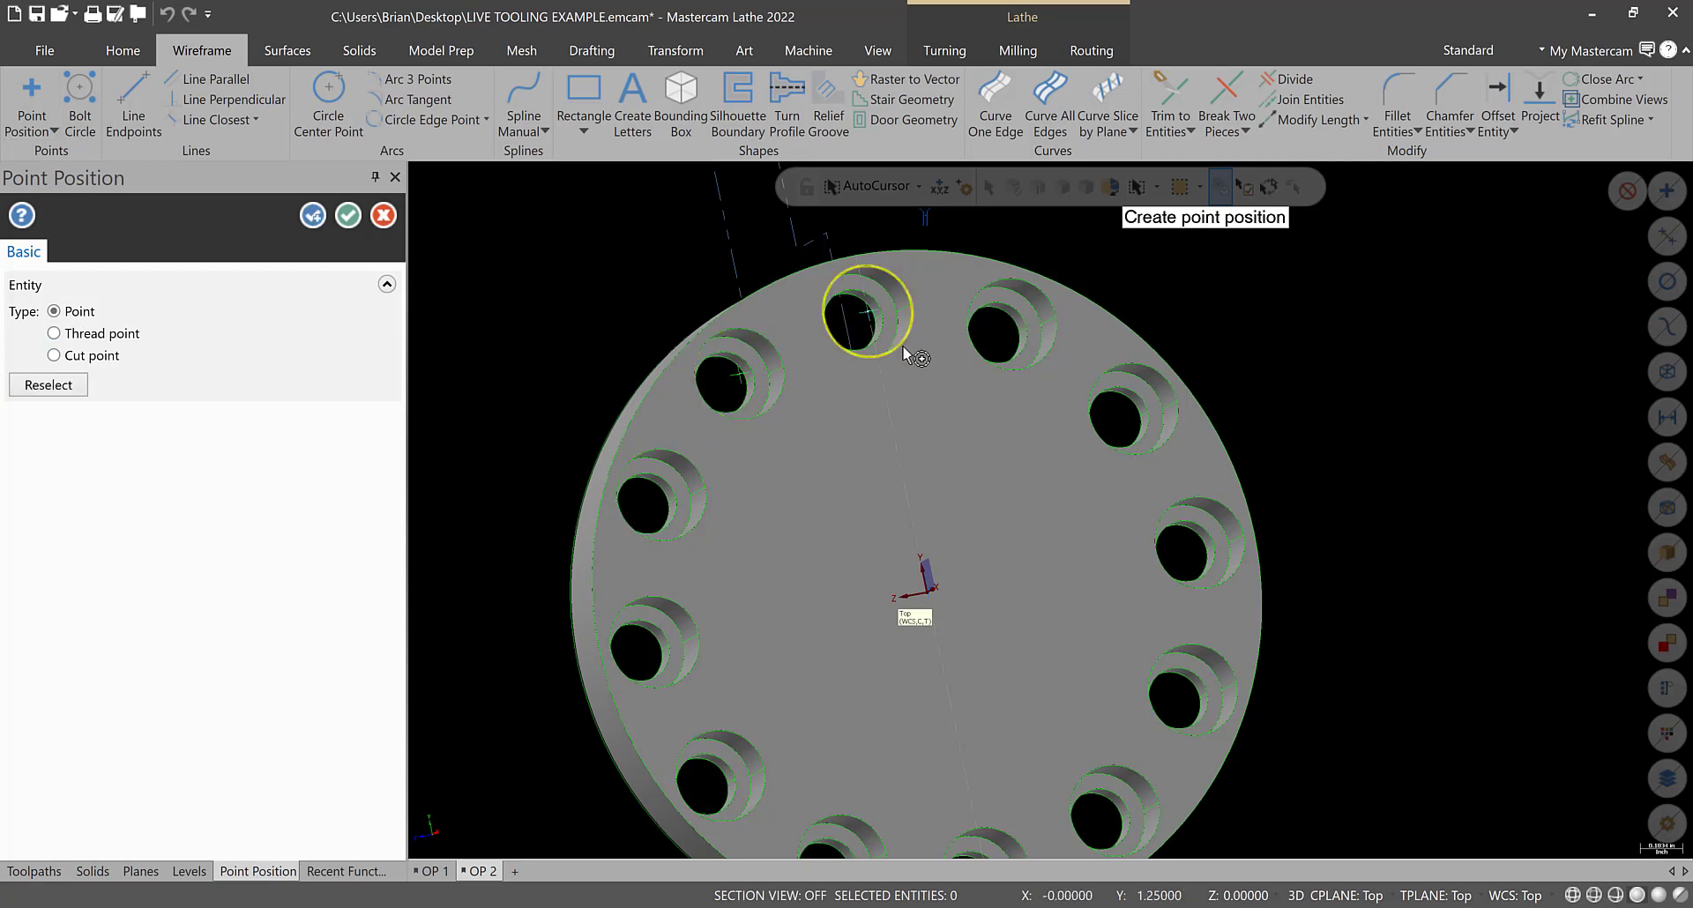
pyautogui.click(1029, 370)
pyautogui.click(1171, 458)
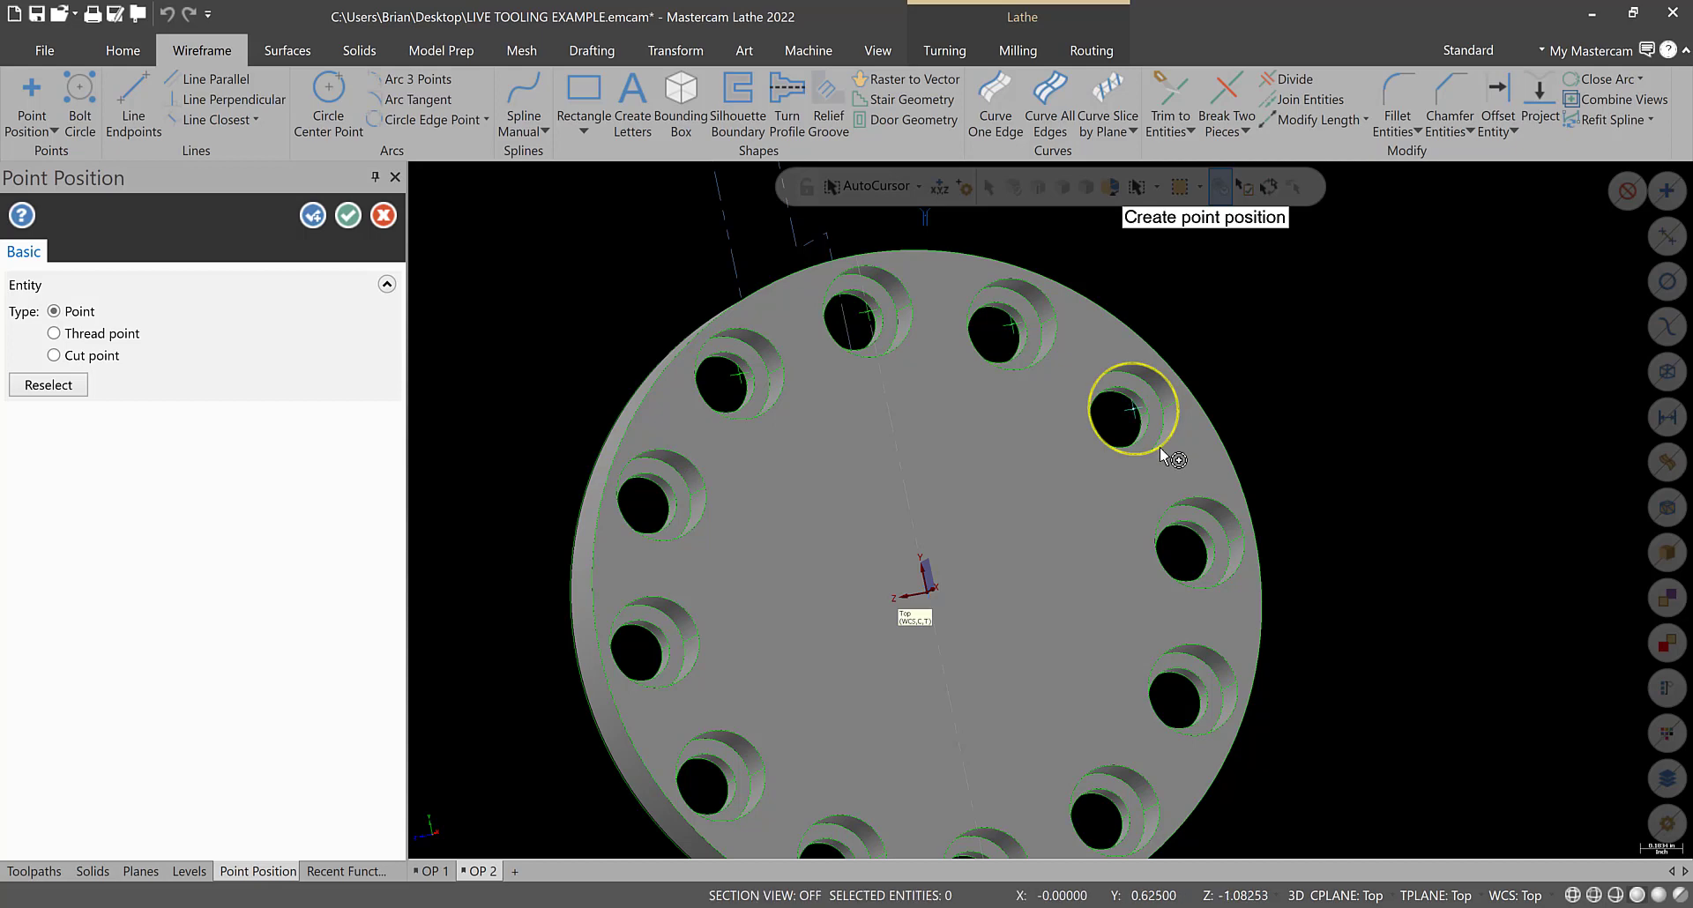
pyautogui.click(1218, 589)
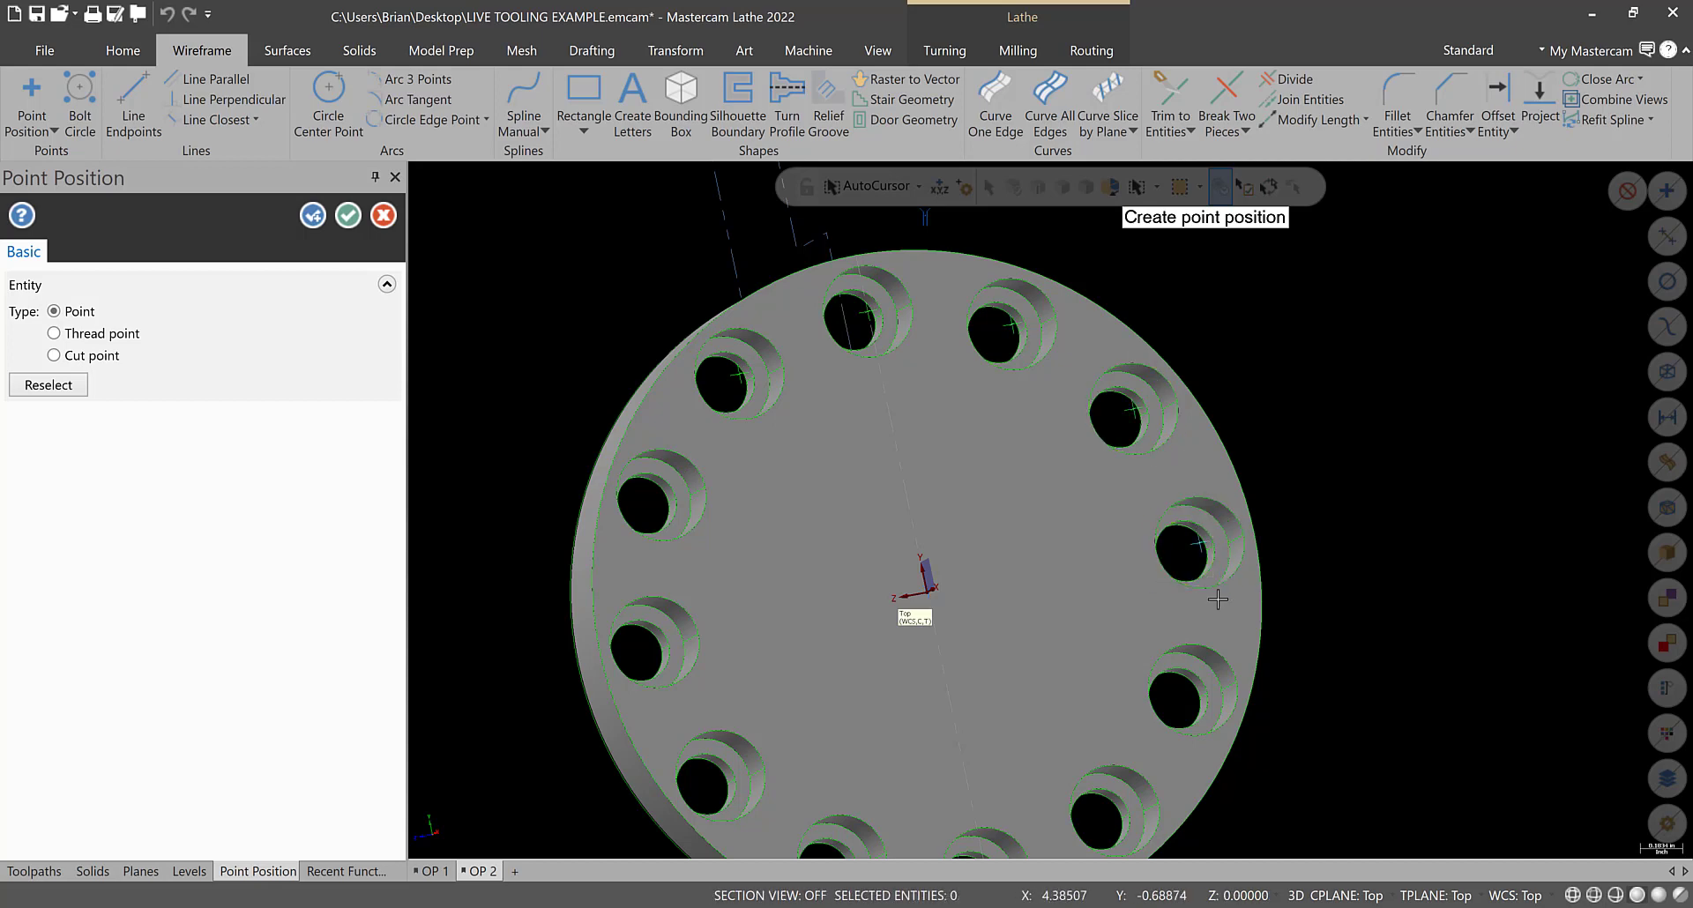
pyautogui.click(1216, 730)
pyautogui.scroll(2, 1173, 767)
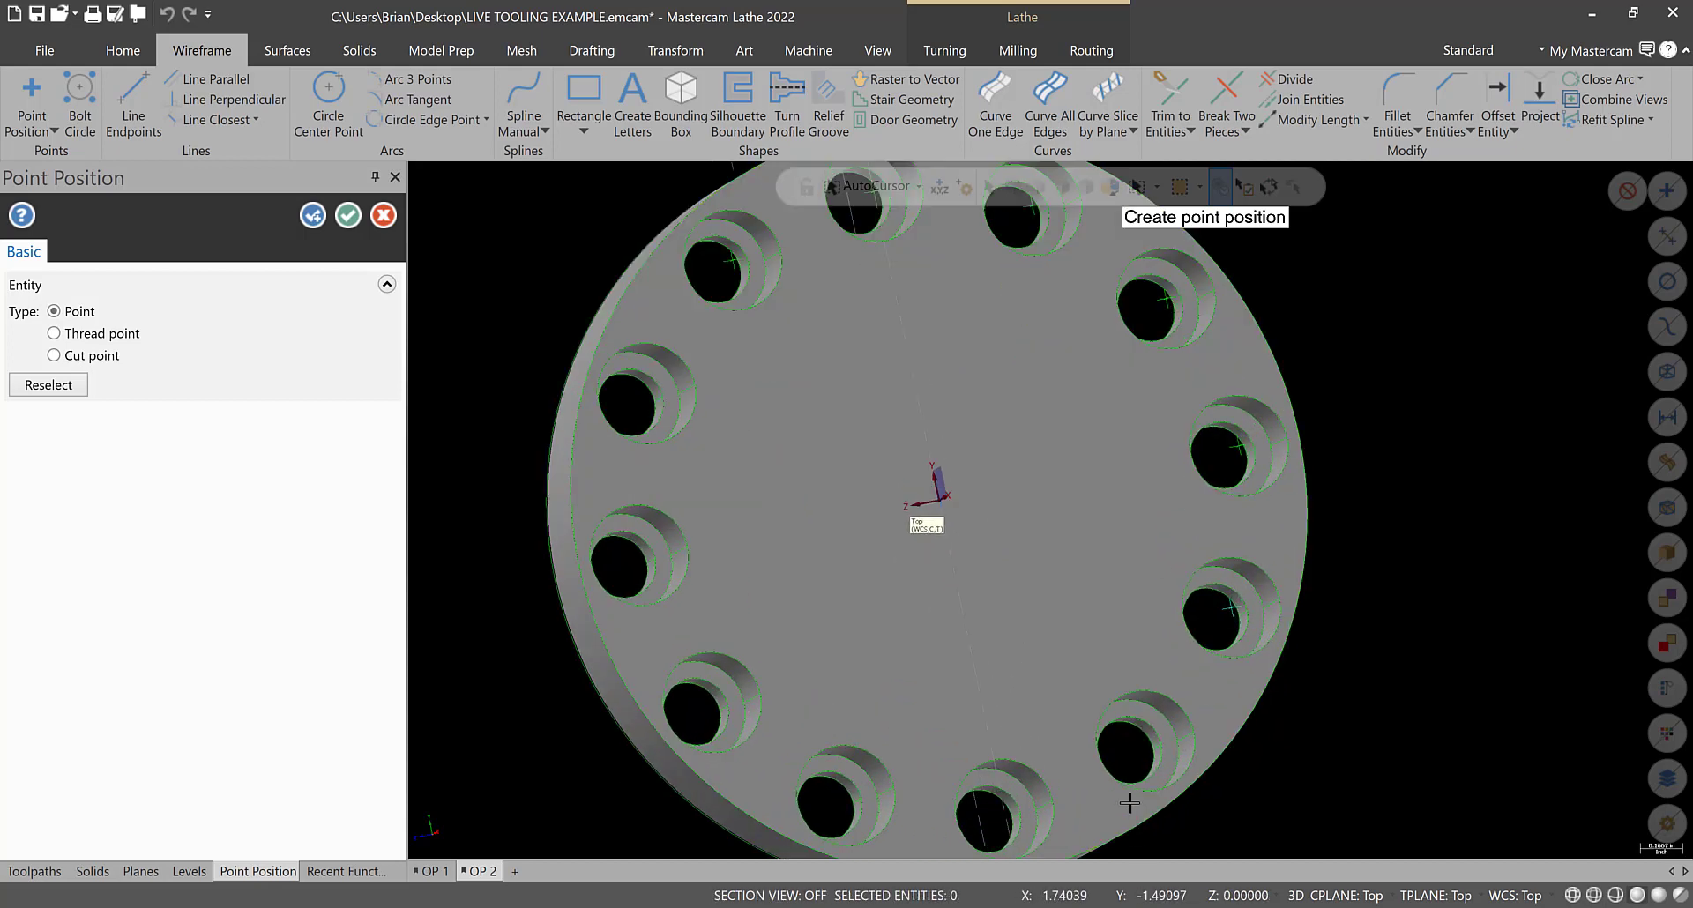
pyautogui.click(1137, 797)
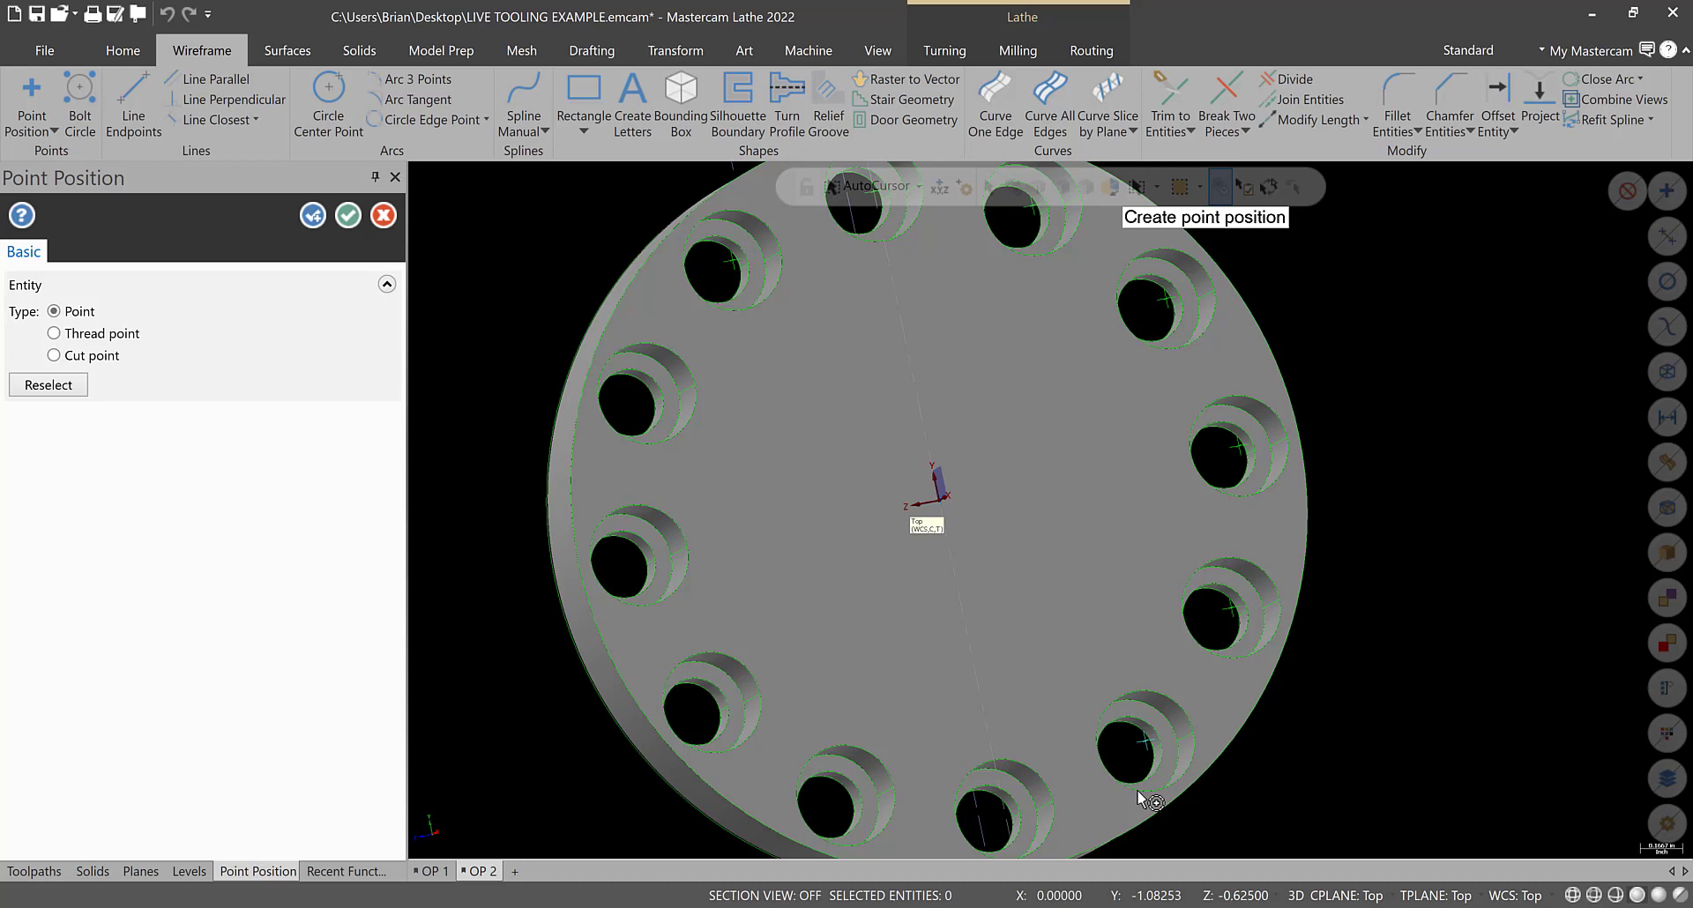
pyautogui.click(1049, 829)
pyautogui.scroll(-2, 1049, 763)
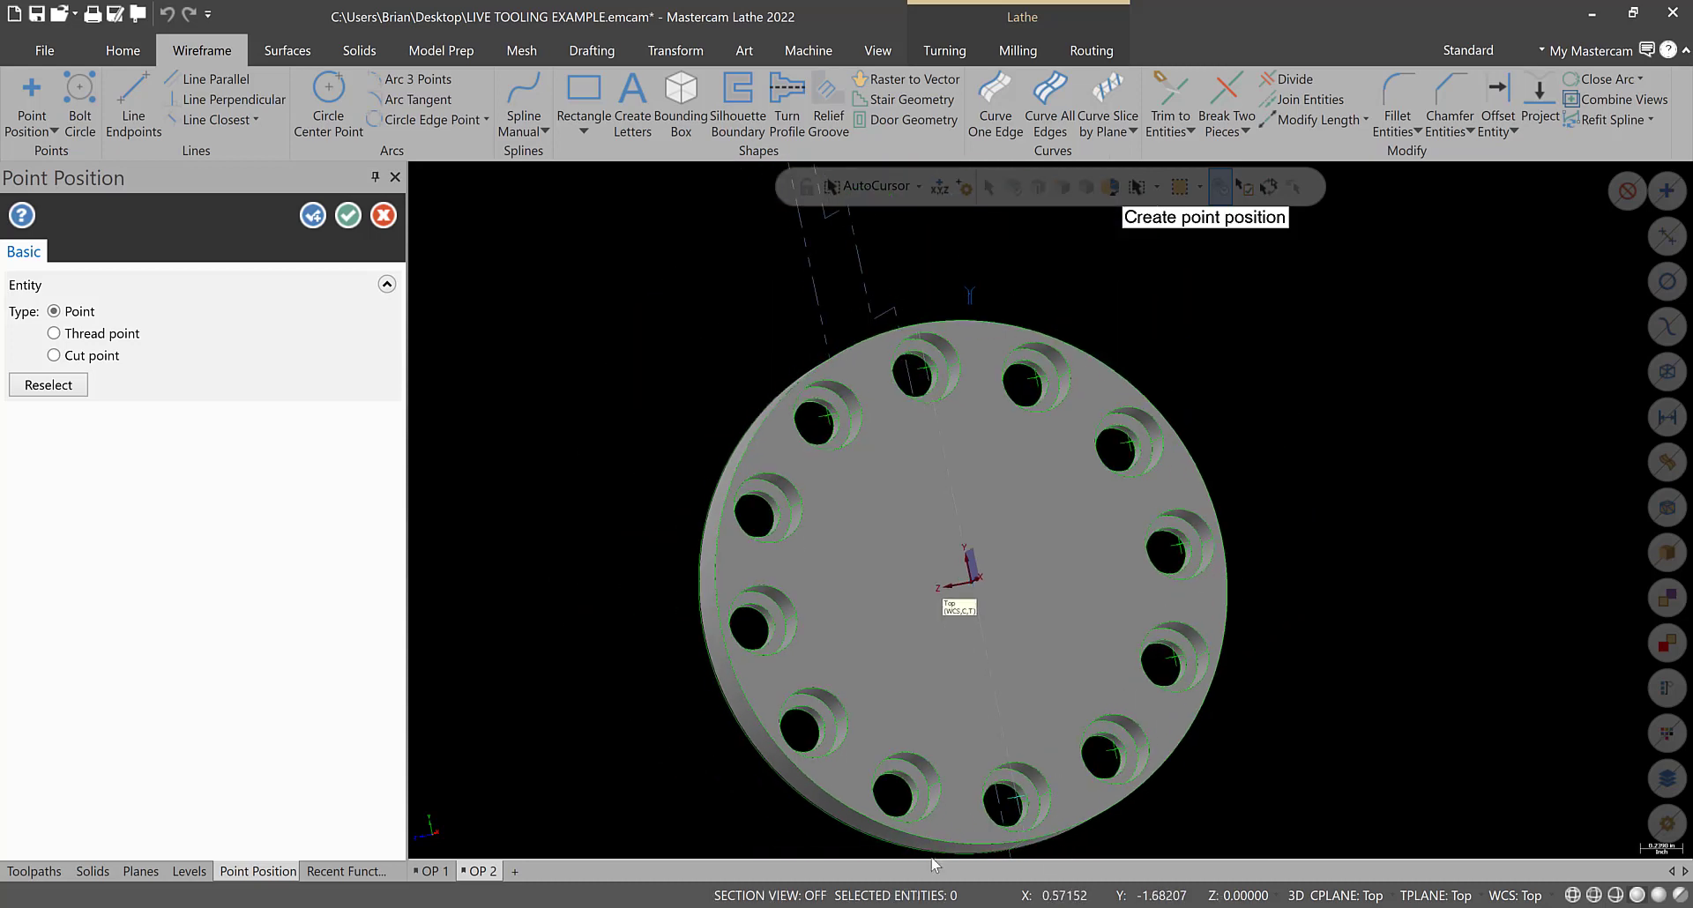
pyautogui.click(928, 818)
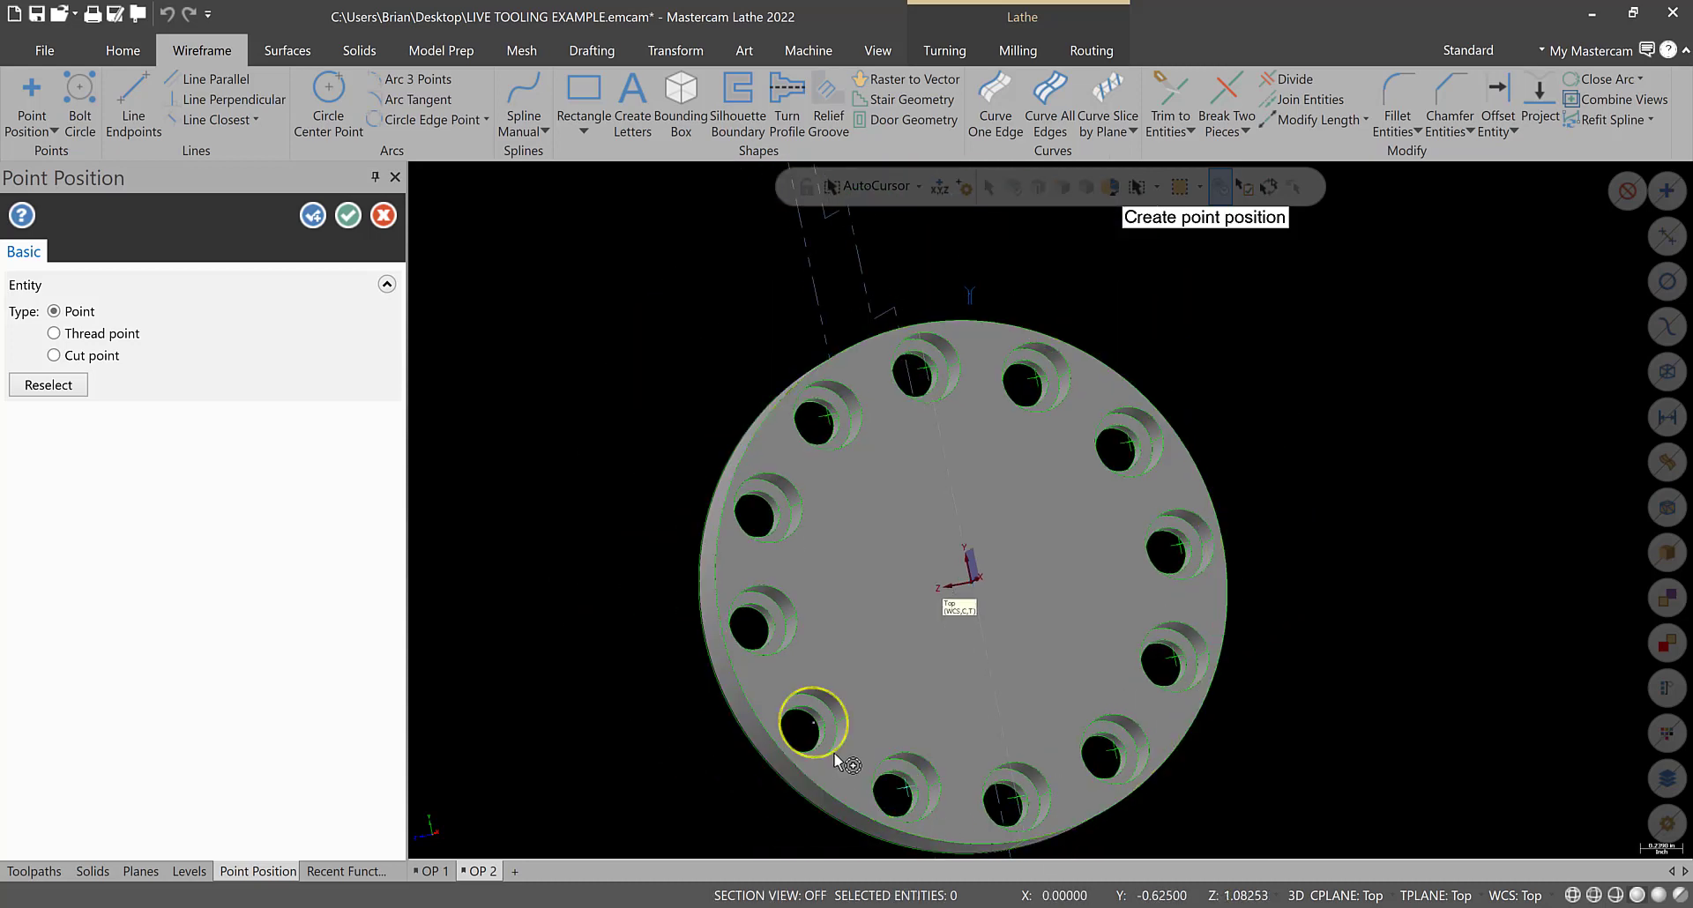
pyautogui.click(795, 716)
pyautogui.click(762, 627)
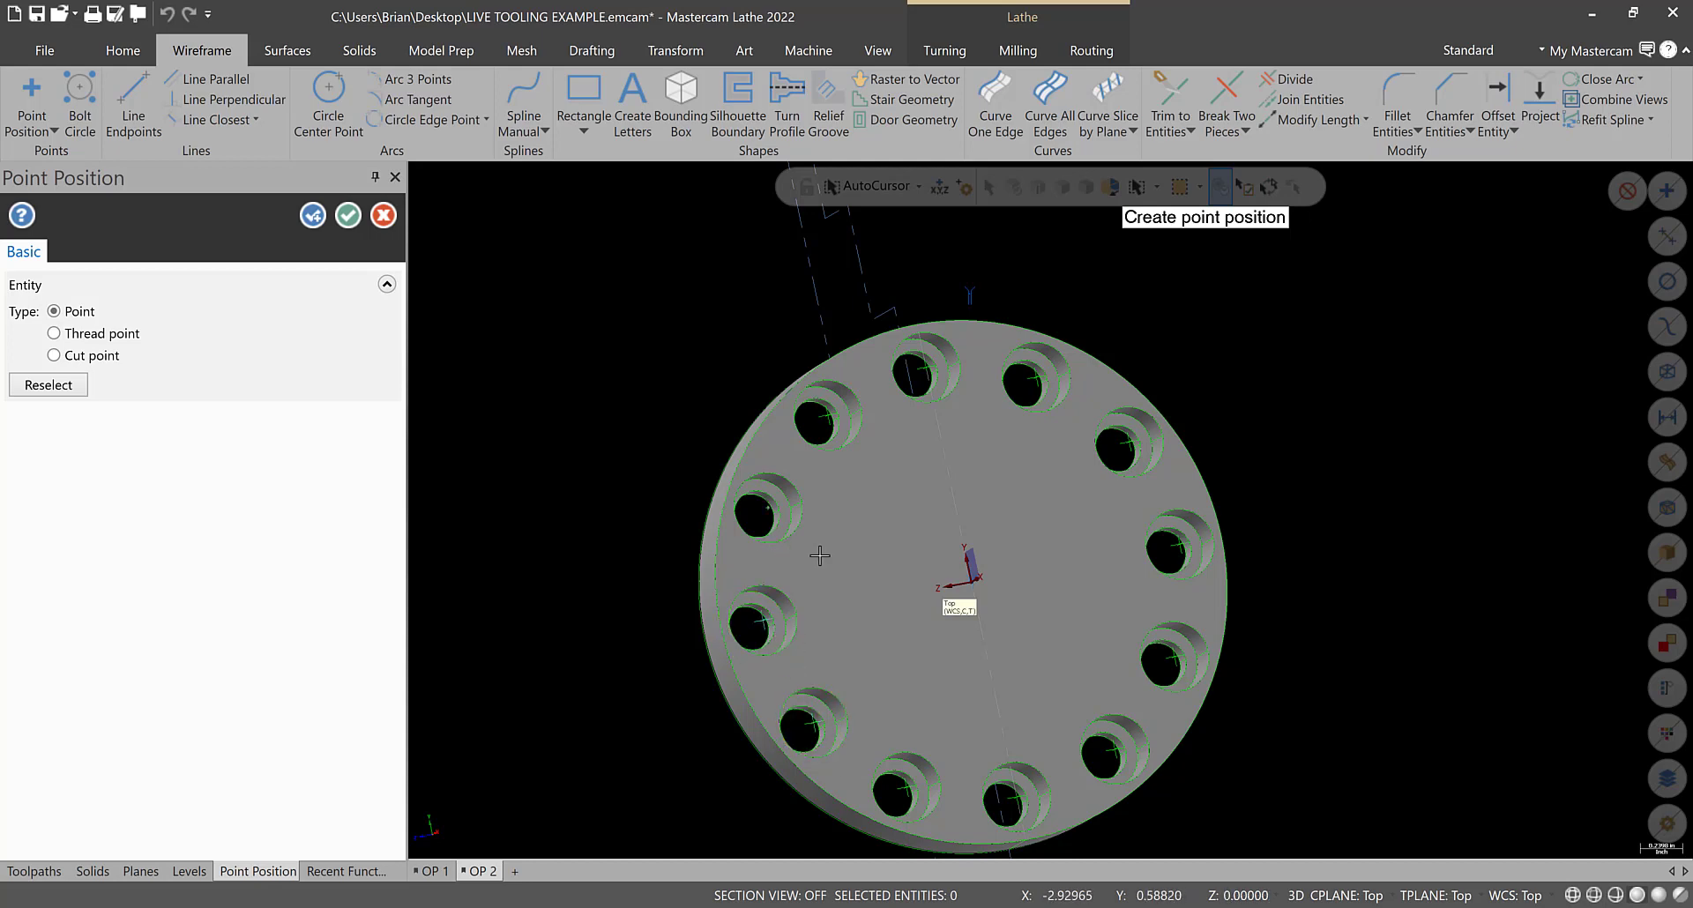
pyautogui.click(796, 520)
pyautogui.click(344, 215)
# - Rechain all the face contour geometry, starting with one hole's centre point and outer circle, and reverse the circle's chain direction
pyautogui.scroll(1, 956, 573)
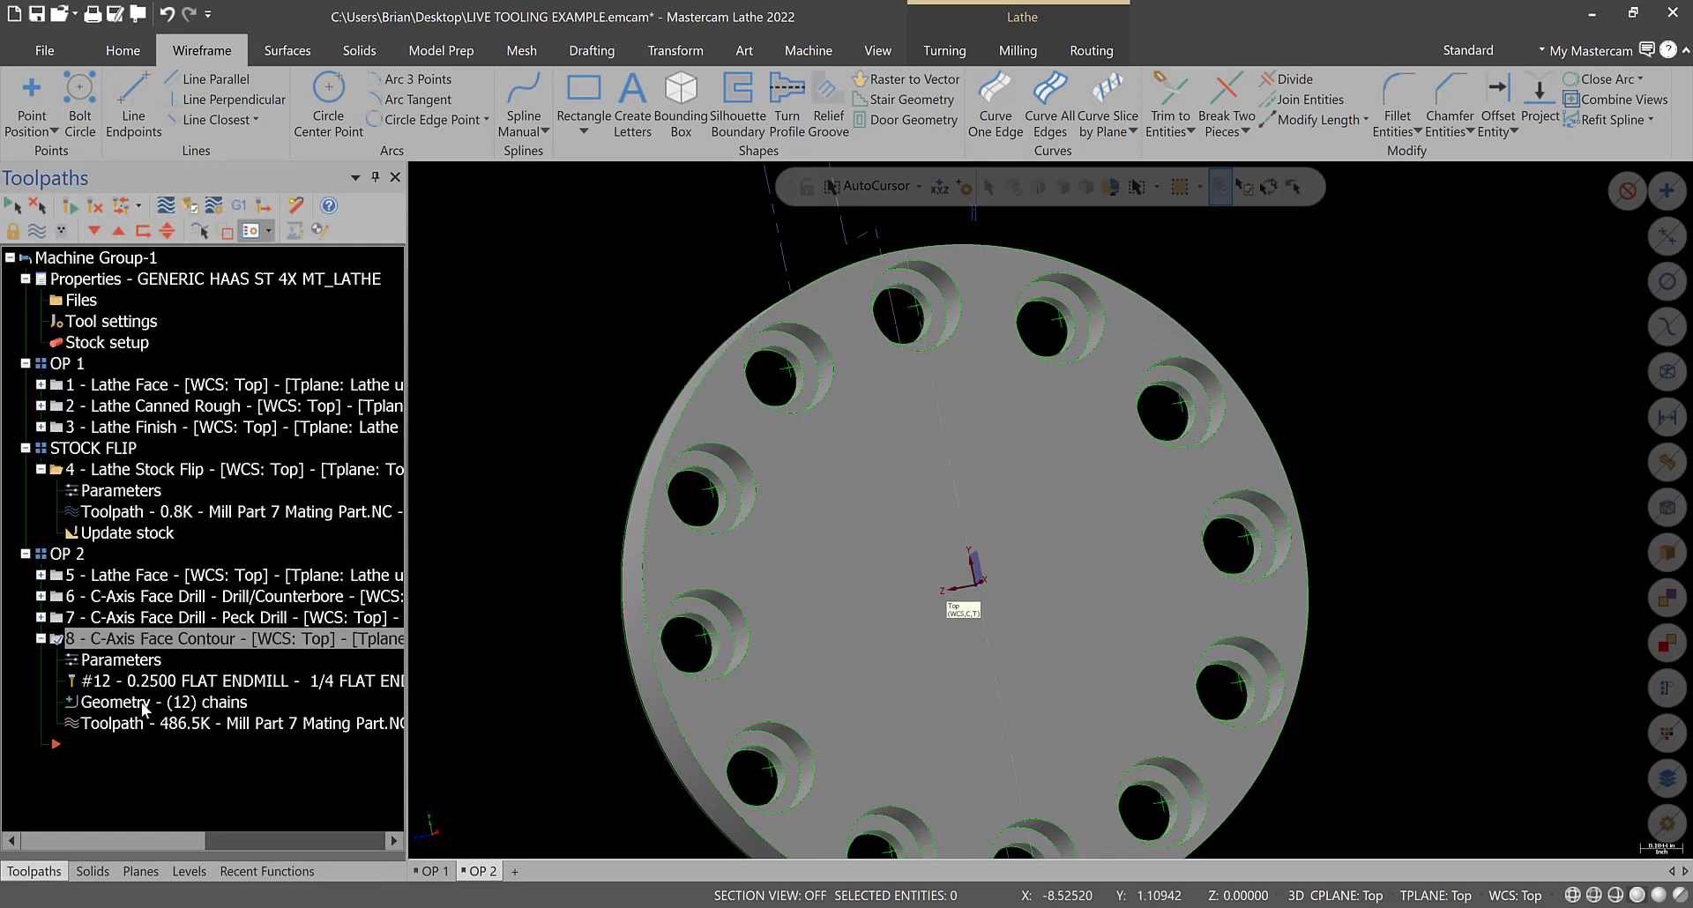
pyautogui.click(141, 703)
pyautogui.rightClick(374, 303)
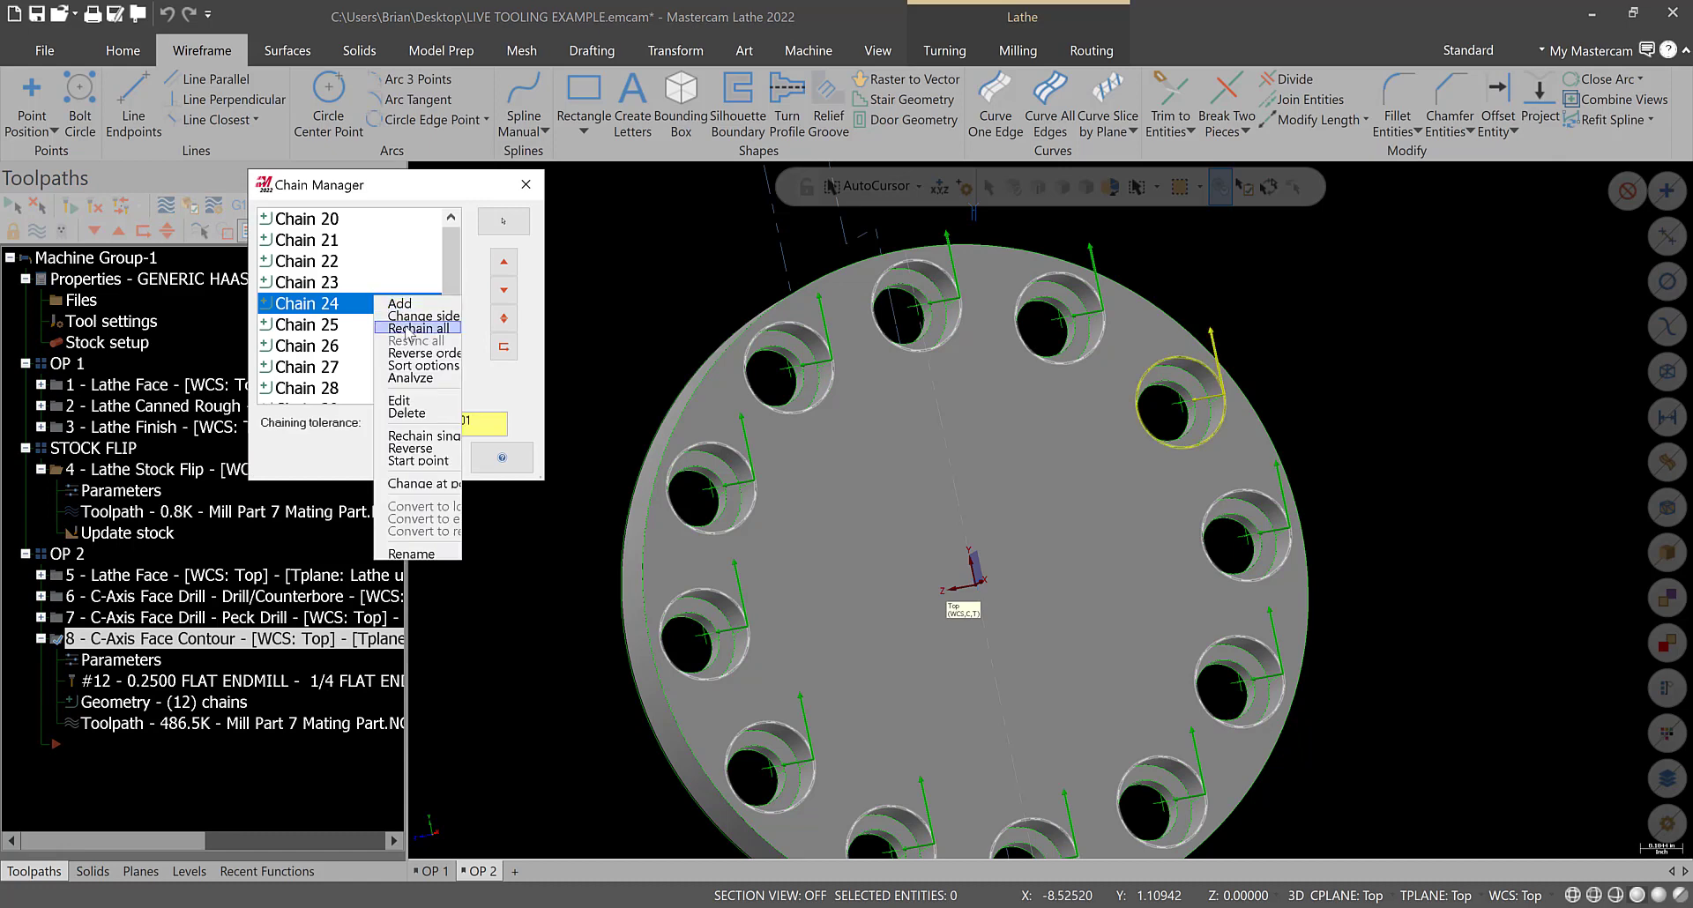
pyautogui.click(404, 329)
pyautogui.scroll(2, 940, 582)
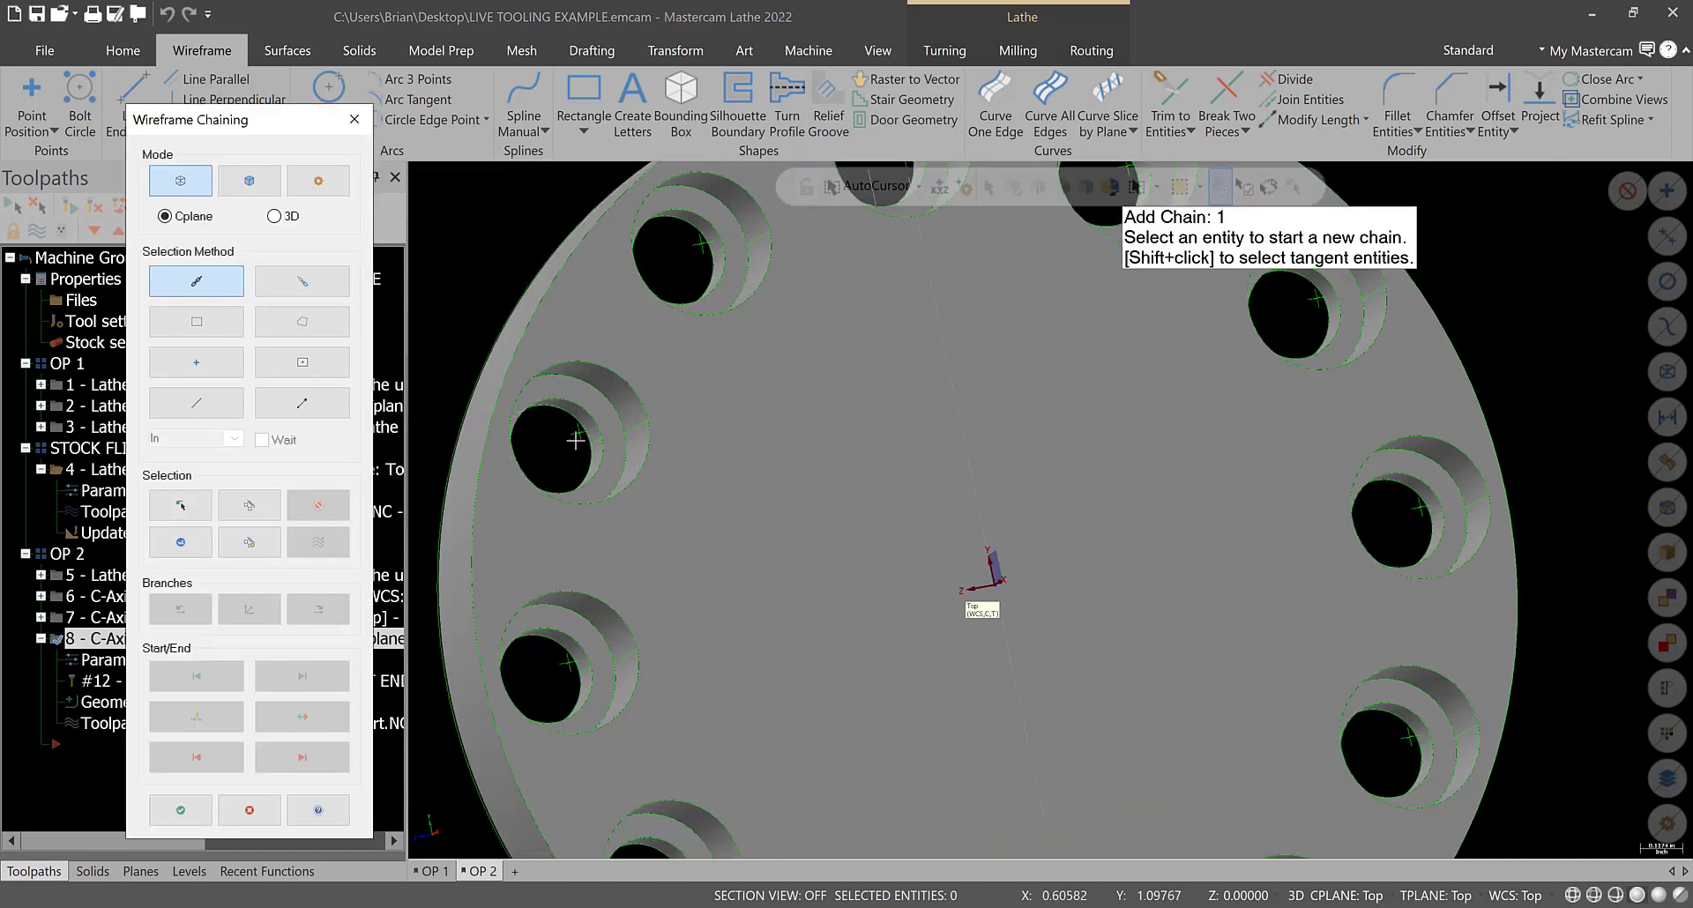
pyautogui.click(649, 440)
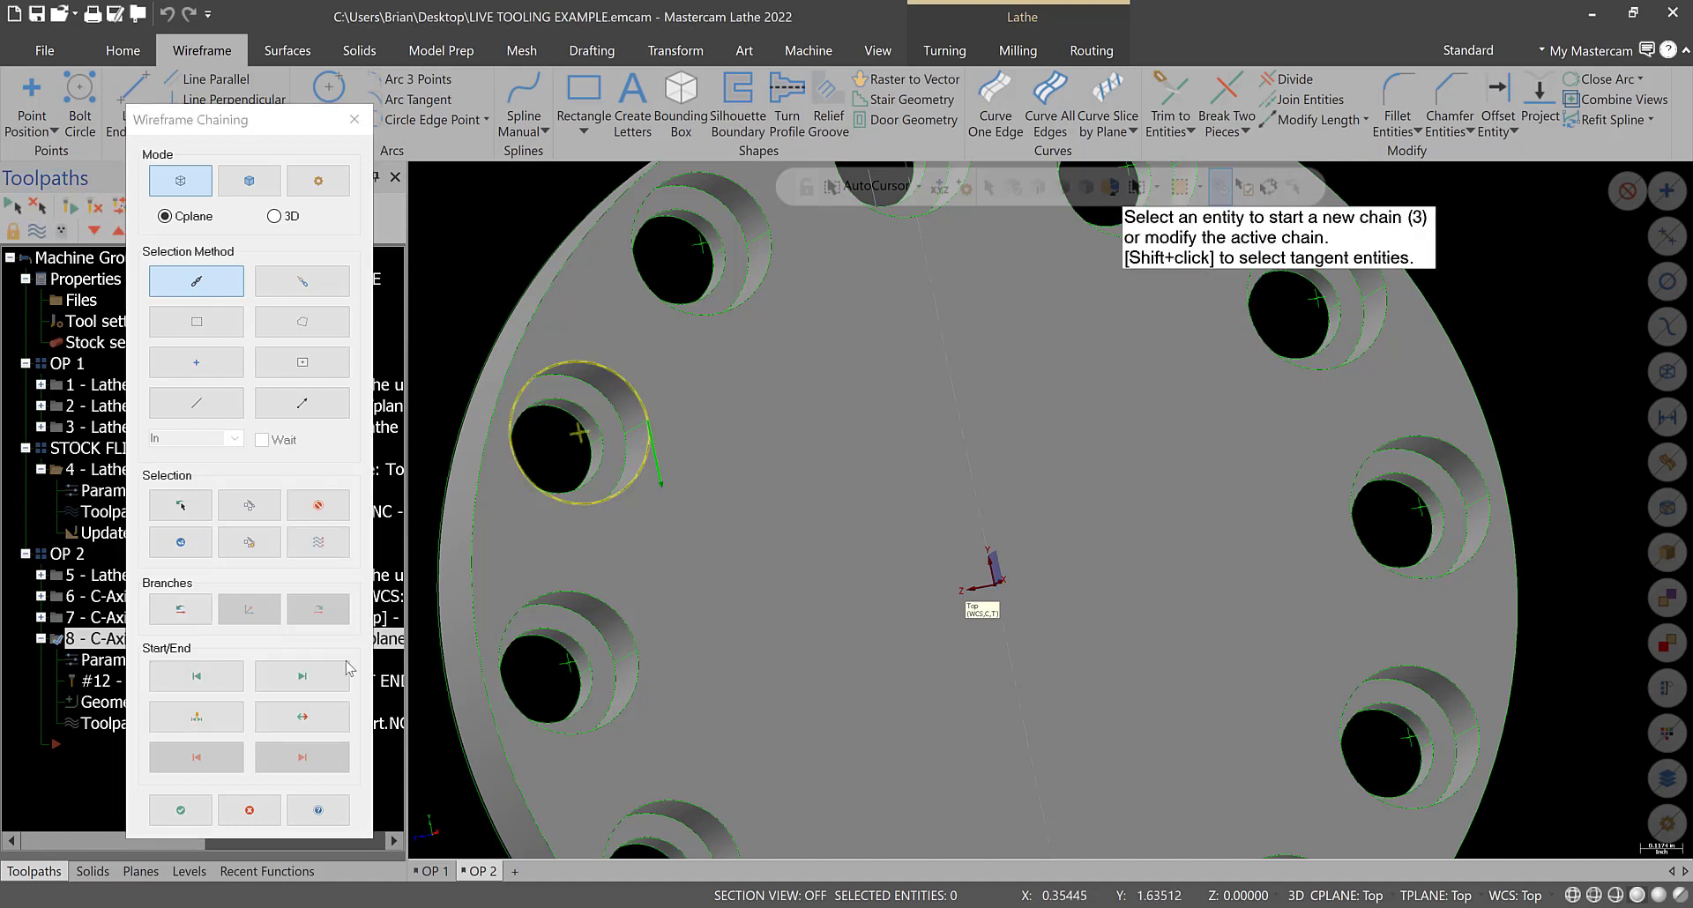
pyautogui.click(303, 717)
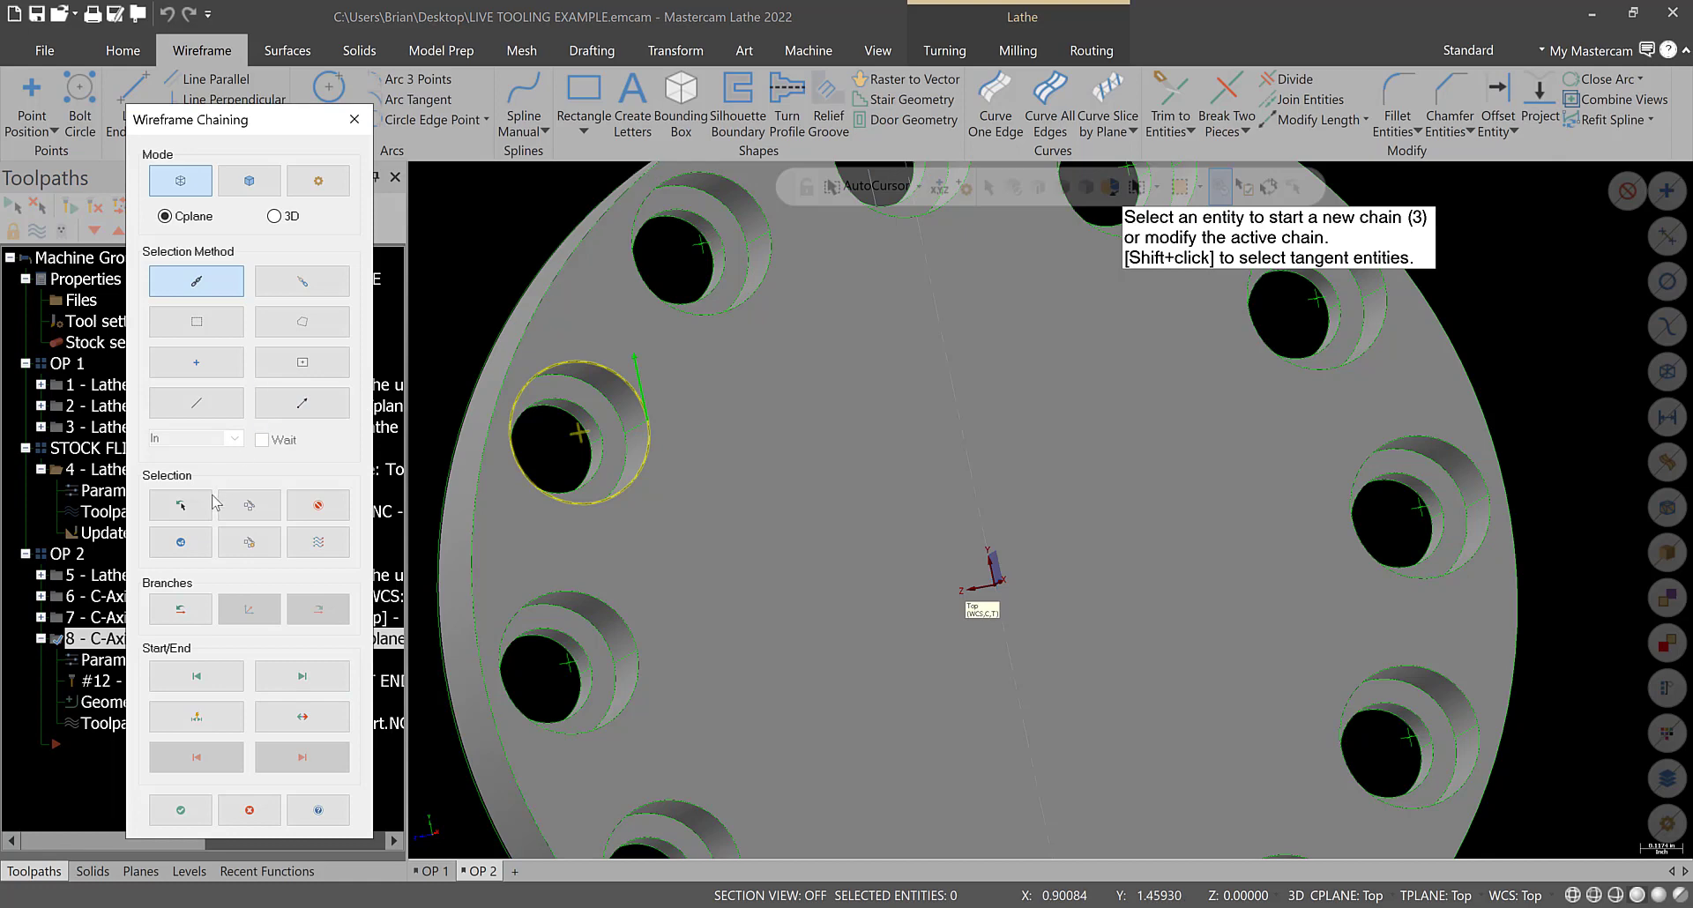
pyautogui.click(182, 543)
# - Add the centre points and outer circles of the next two holes clockwise as contour chains
pyautogui.moveTo(708, 470); pyautogui.dragTo(613, 323, button='middle')
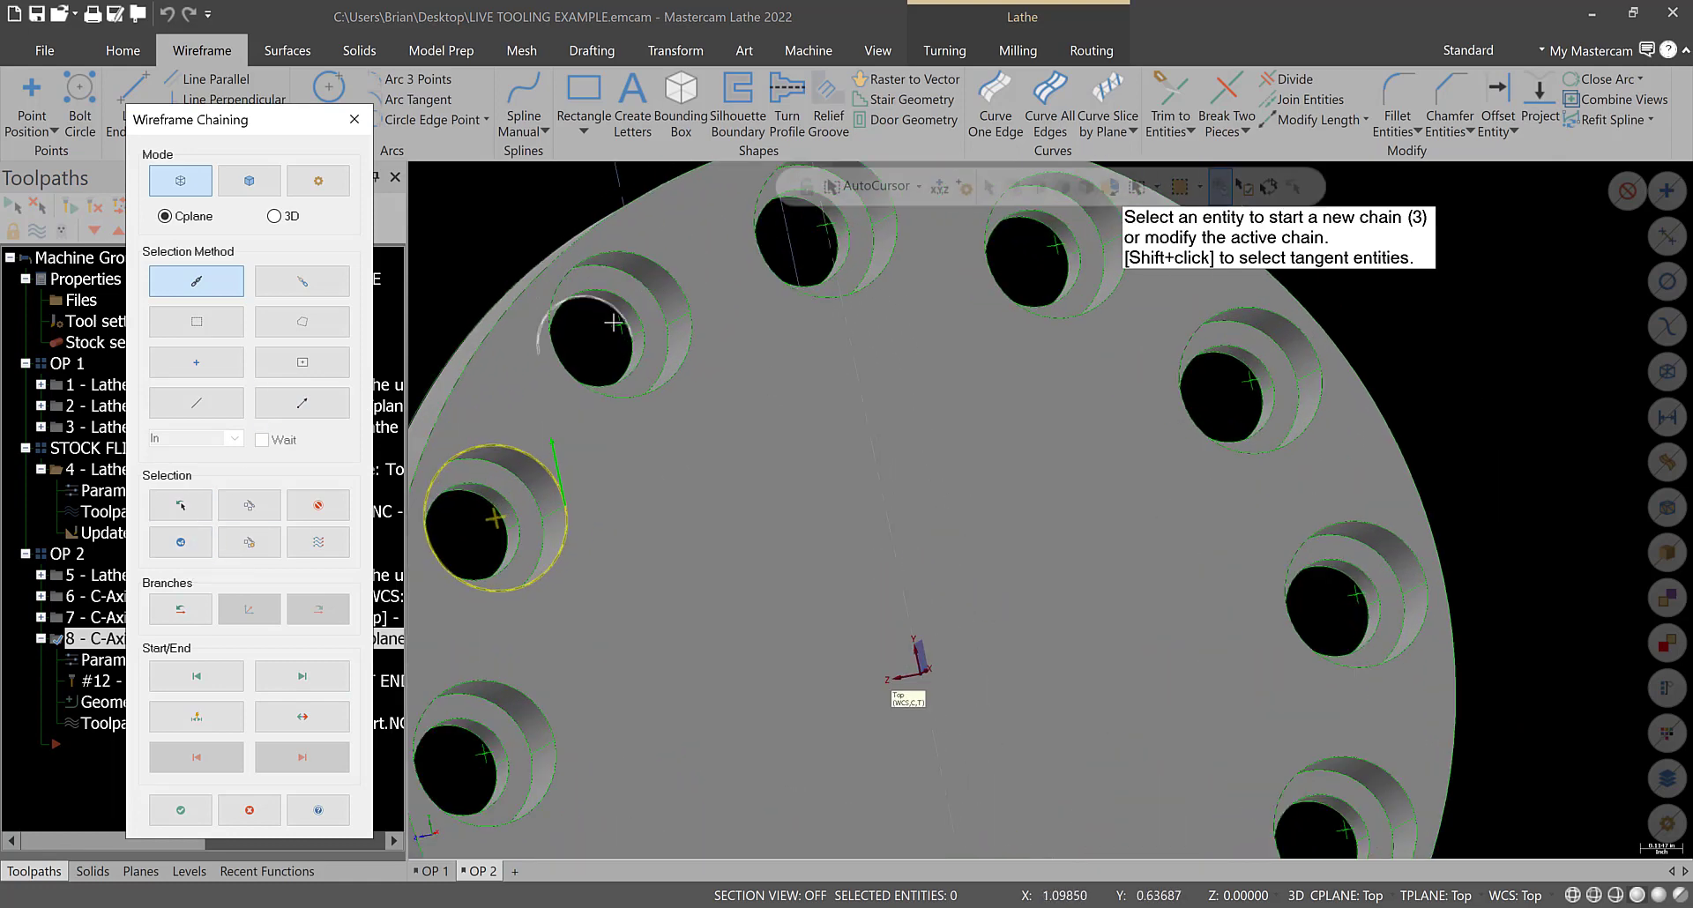
pyautogui.click(690, 297)
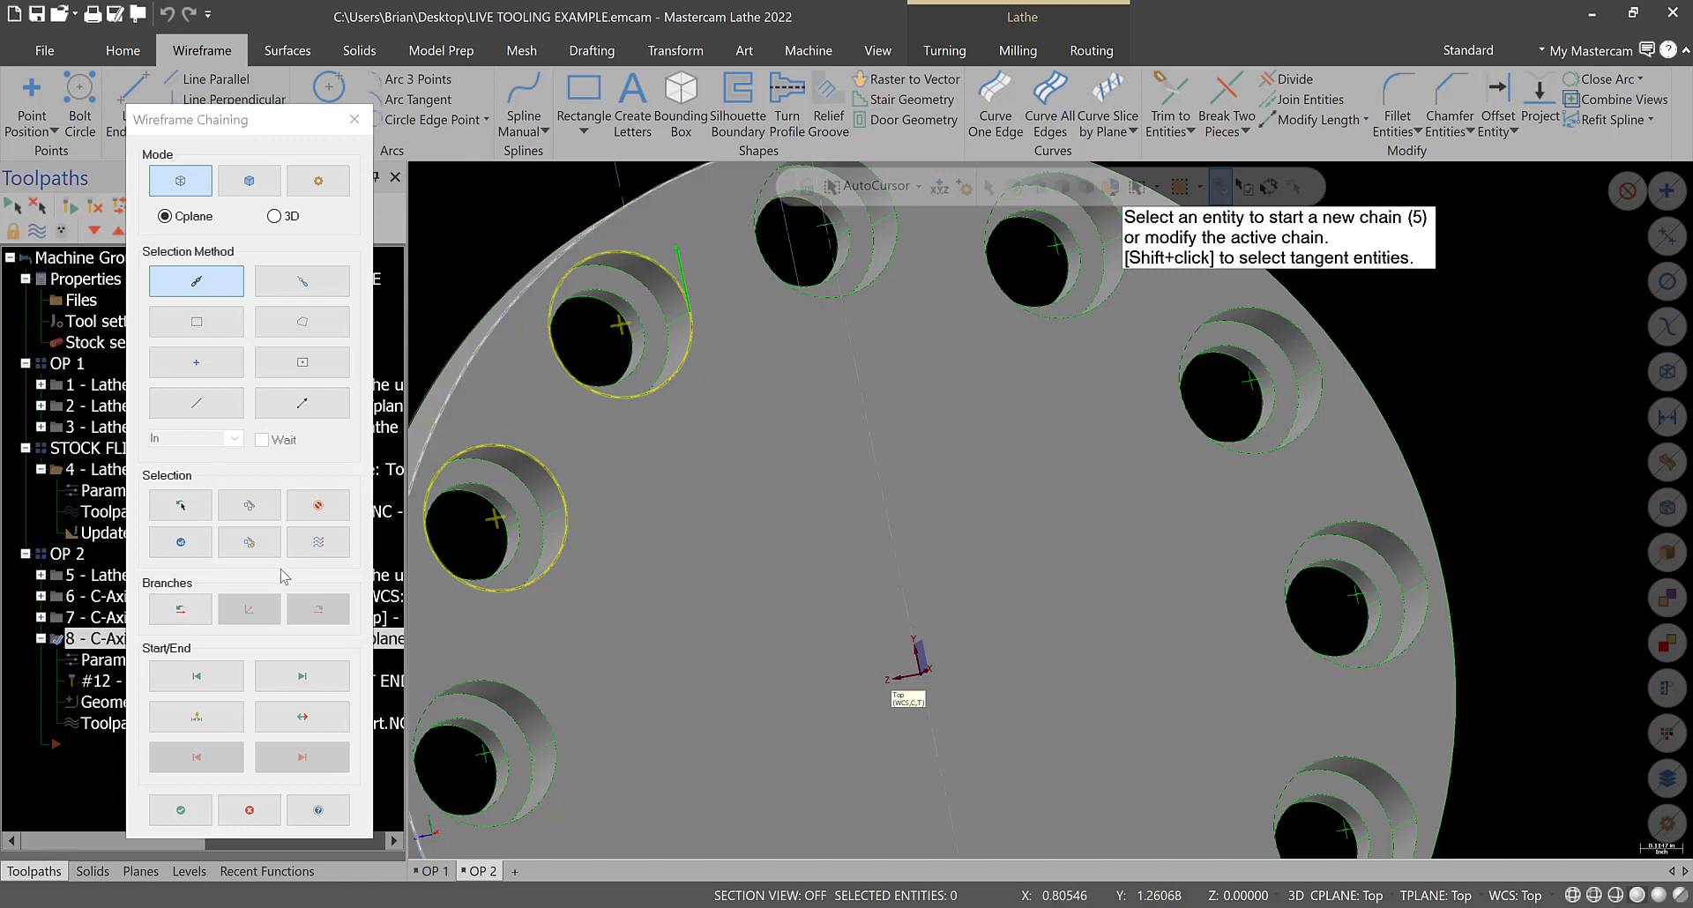
pyautogui.click(196, 545)
pyautogui.scroll(-2, 737, 309)
pyautogui.scroll(1, 1188, 172)
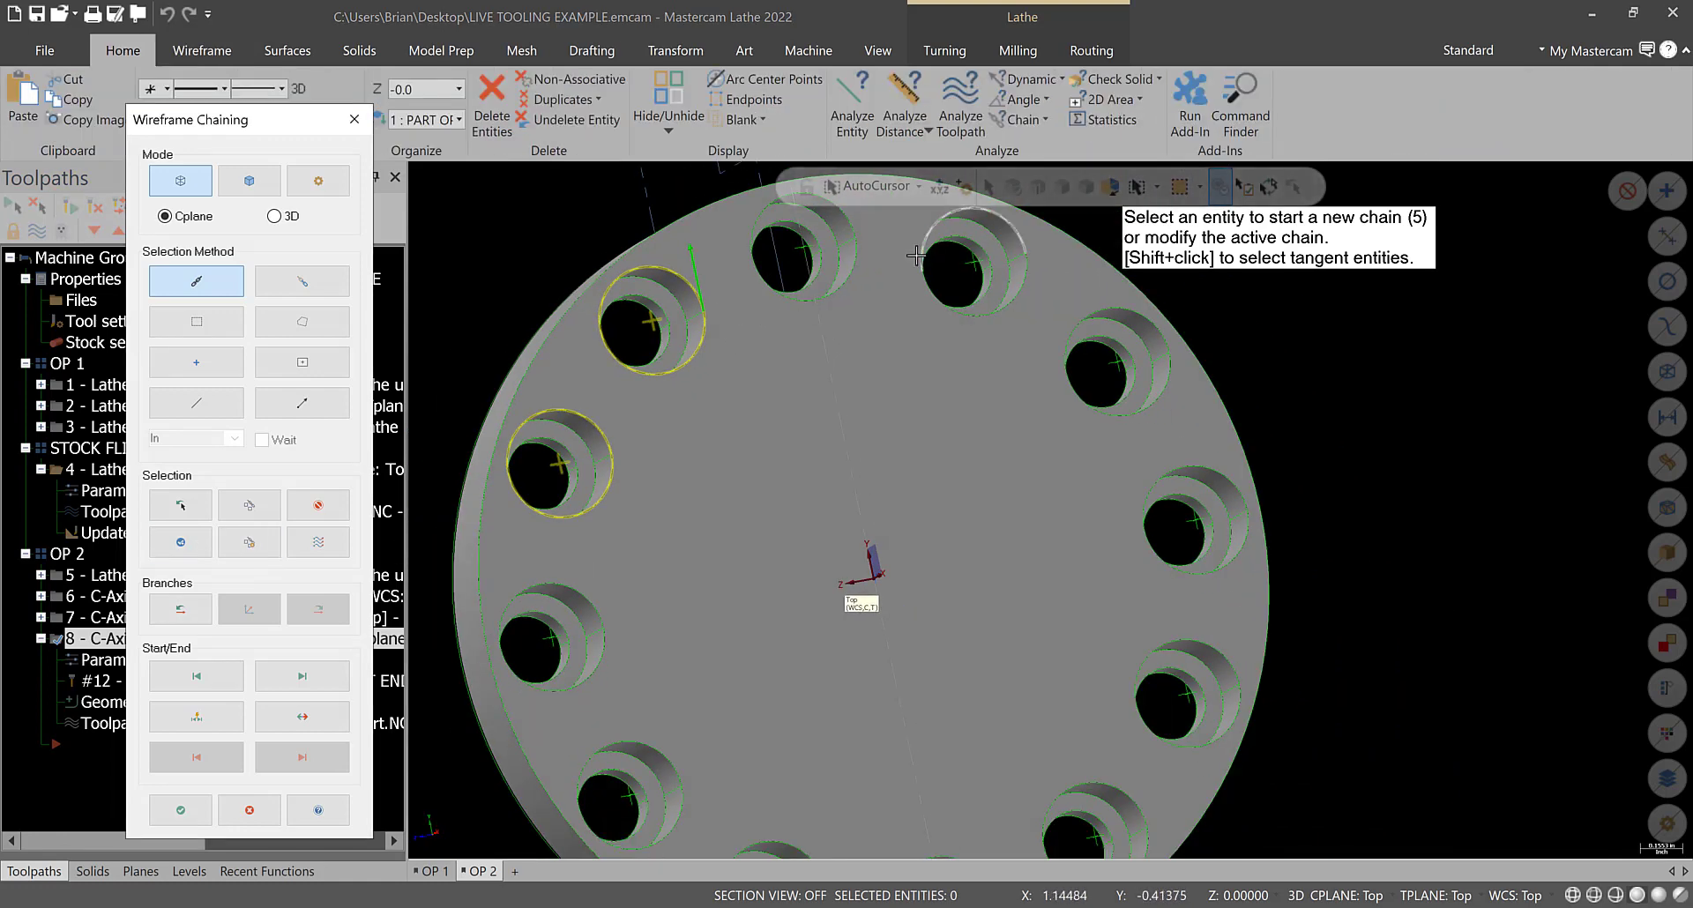
pyautogui.scroll(2, 916, 254)
pyautogui.click(769, 245)
pyautogui.click(830, 226)
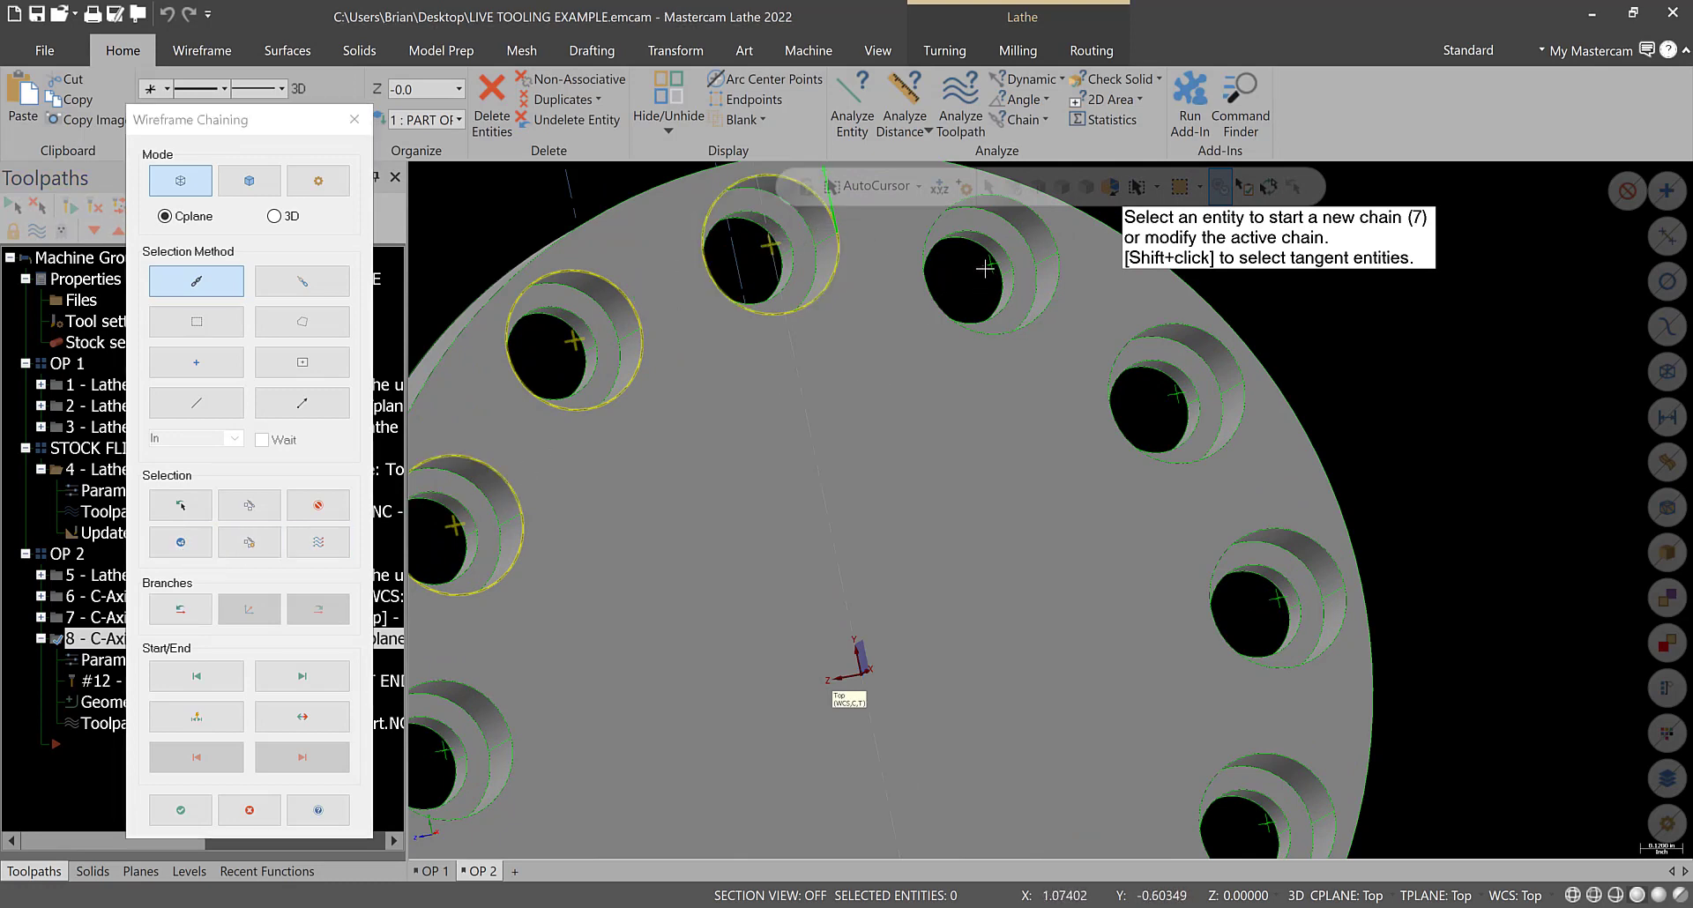
# - Chain the centre points and outer circles of the fourth, fifth and sixth holes, continuing clockwise around the flange
pyautogui.click(990, 267)
pyautogui.click(1054, 240)
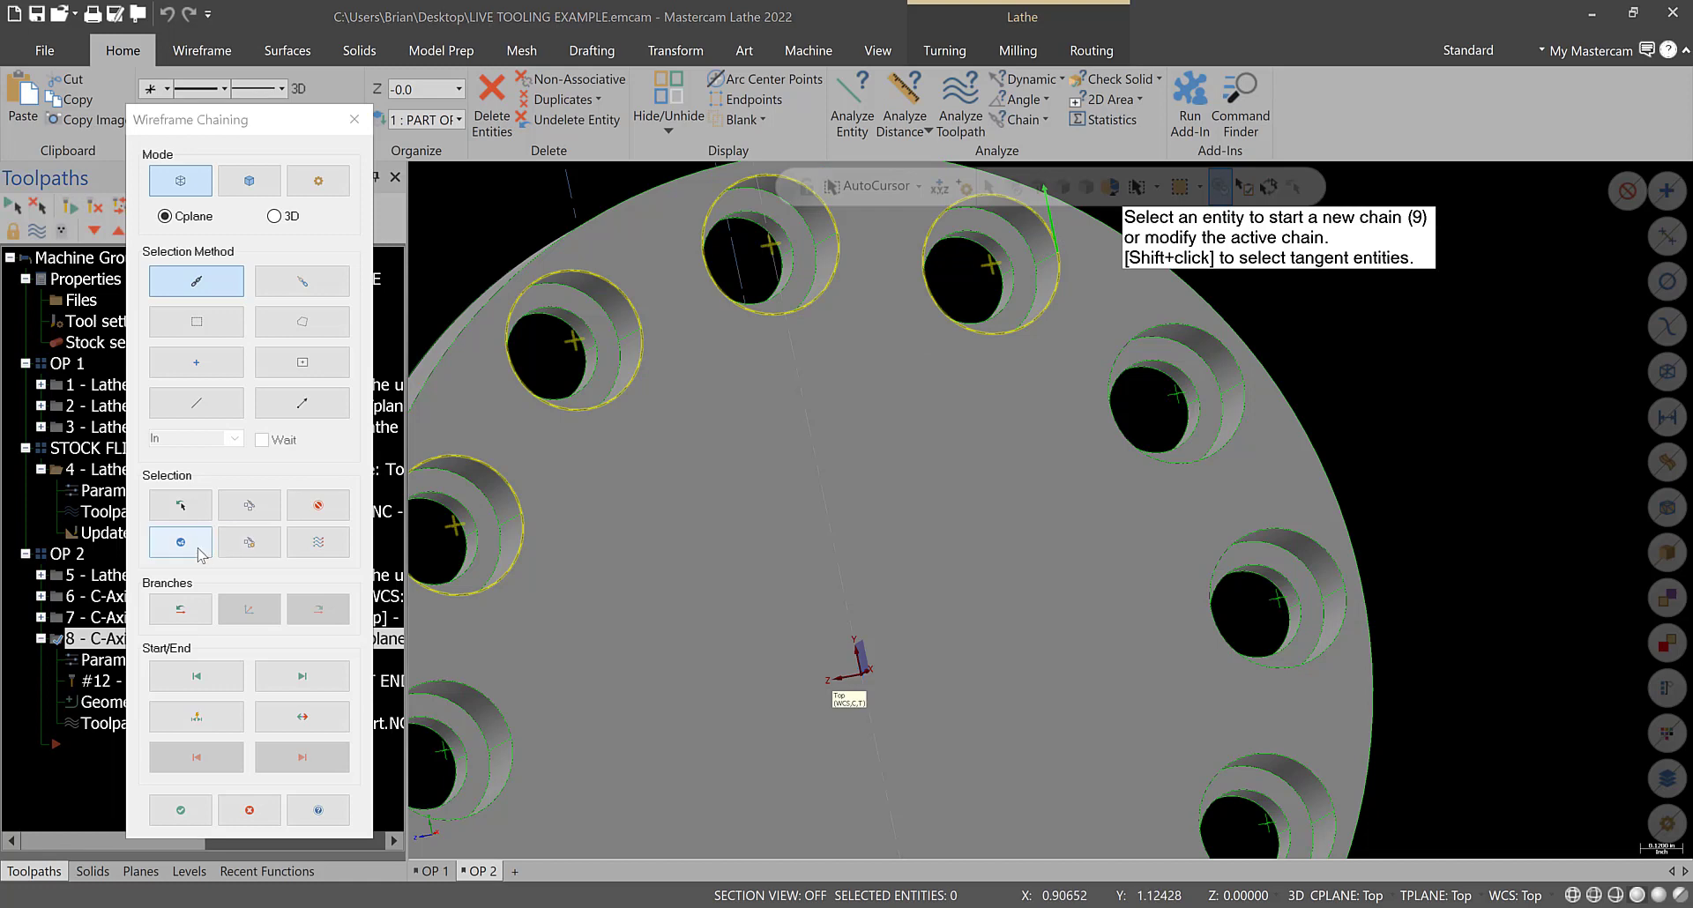
pyautogui.click(1184, 395)
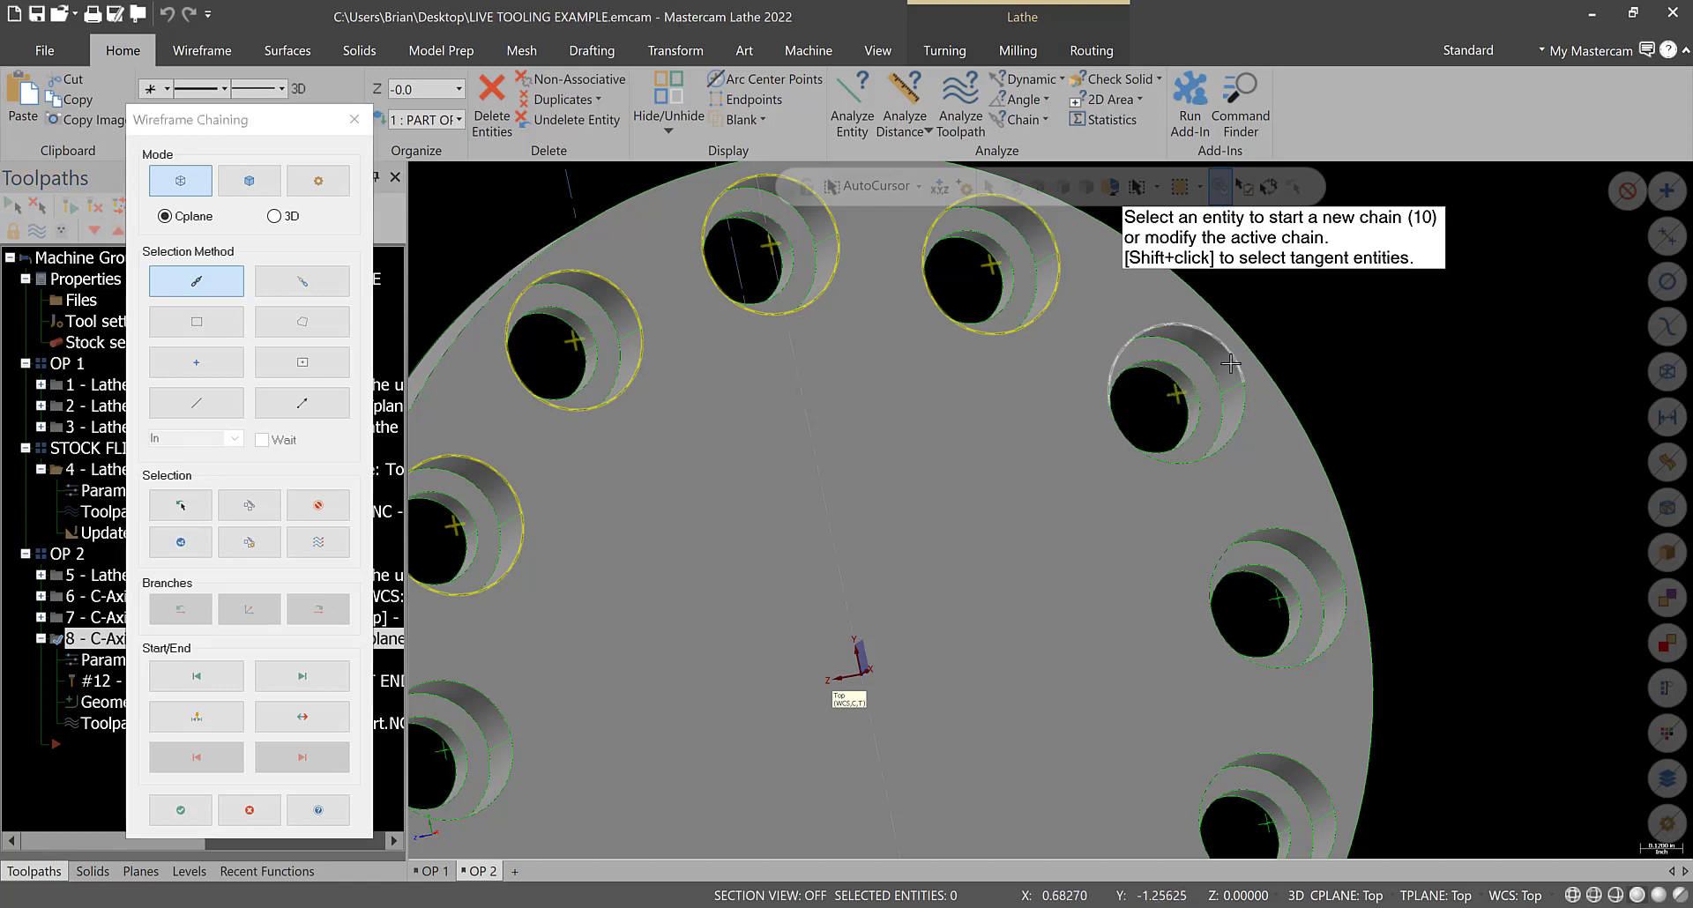
pyautogui.click(1232, 370)
pyautogui.click(1299, 595)
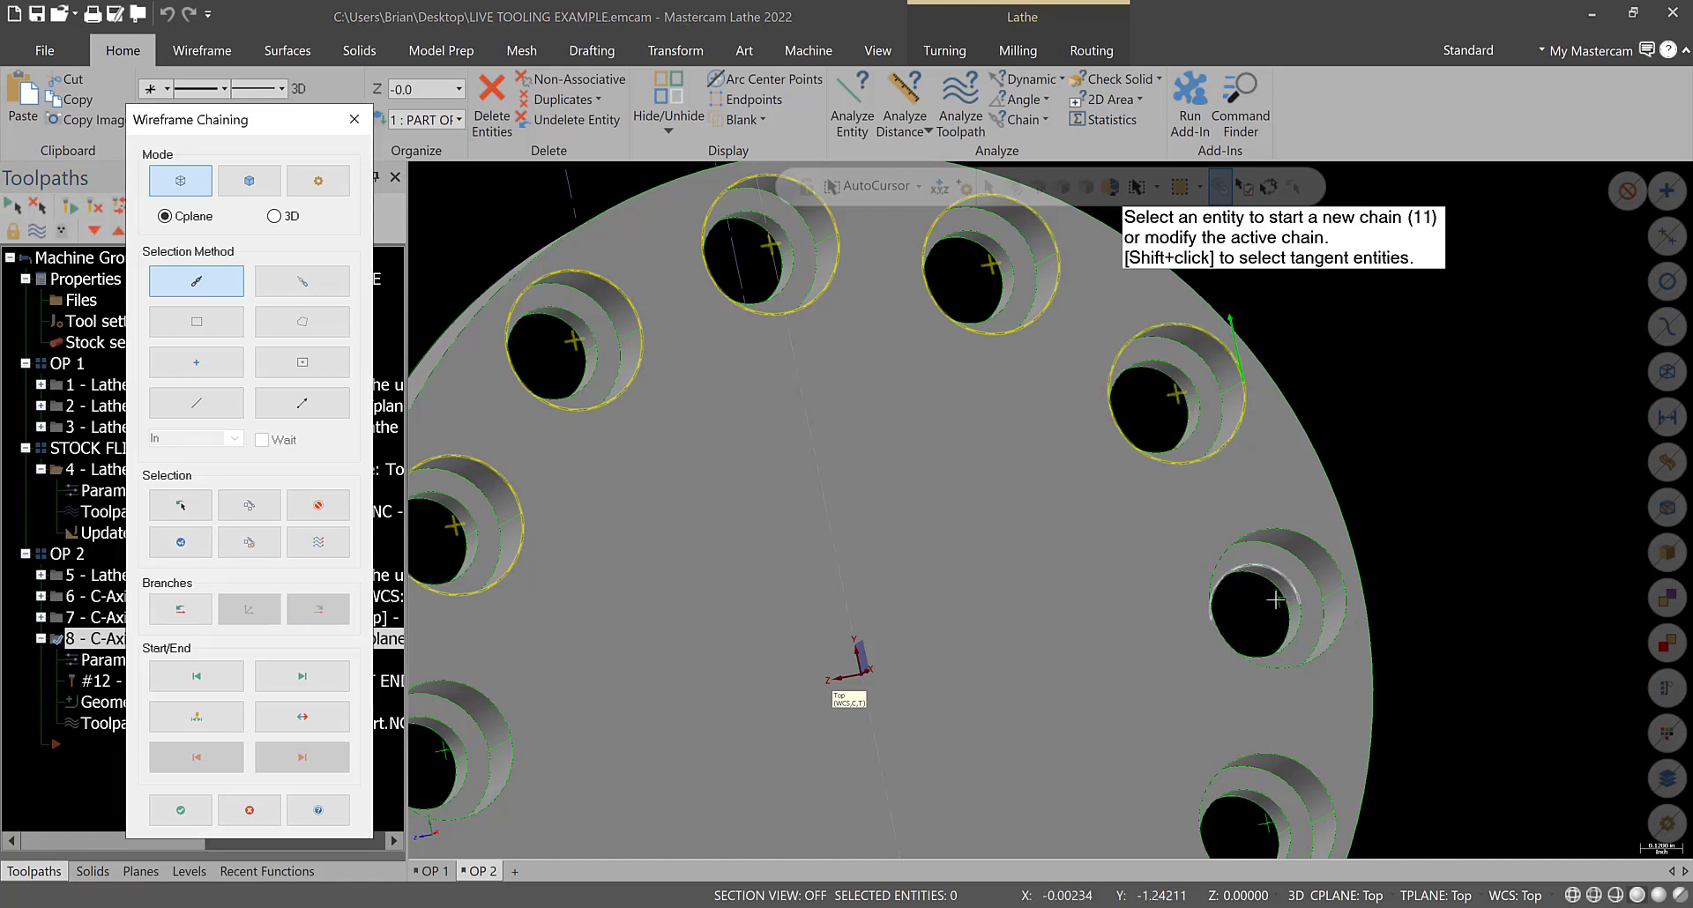
pyautogui.click(1327, 553)
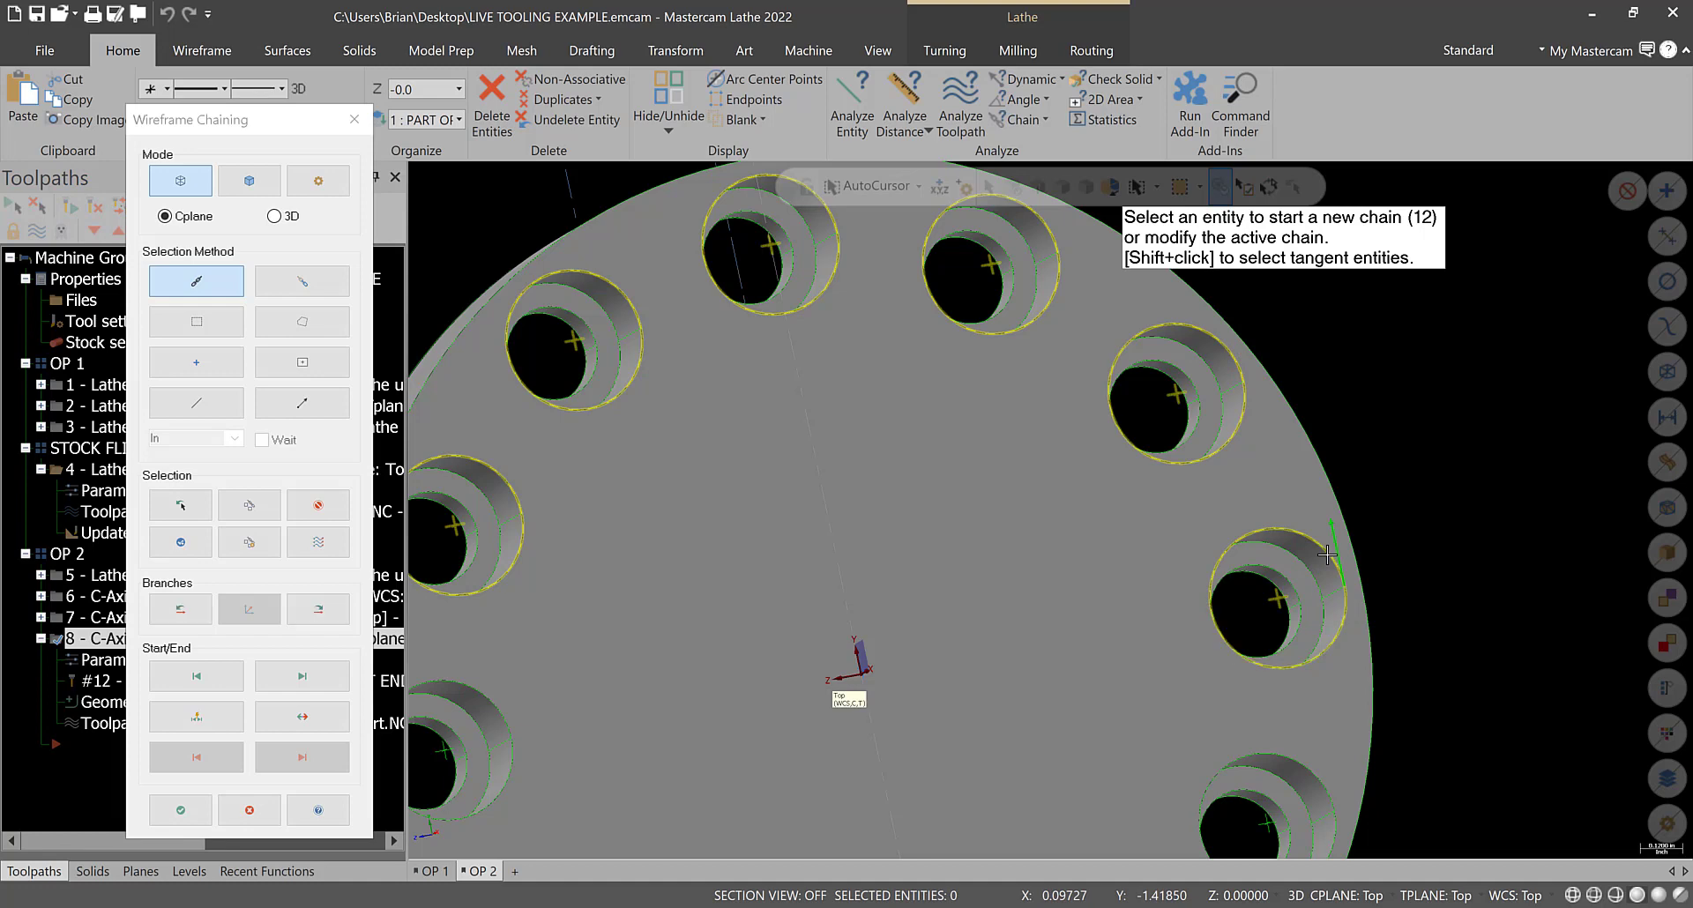
pyautogui.click(181, 545)
# - Chain the centre points and outer circles of the seventh and eighth holes, continuing clockwise around the flange
pyautogui.scroll(-3, 1423, 506)
pyautogui.scroll(4, 1413, 598)
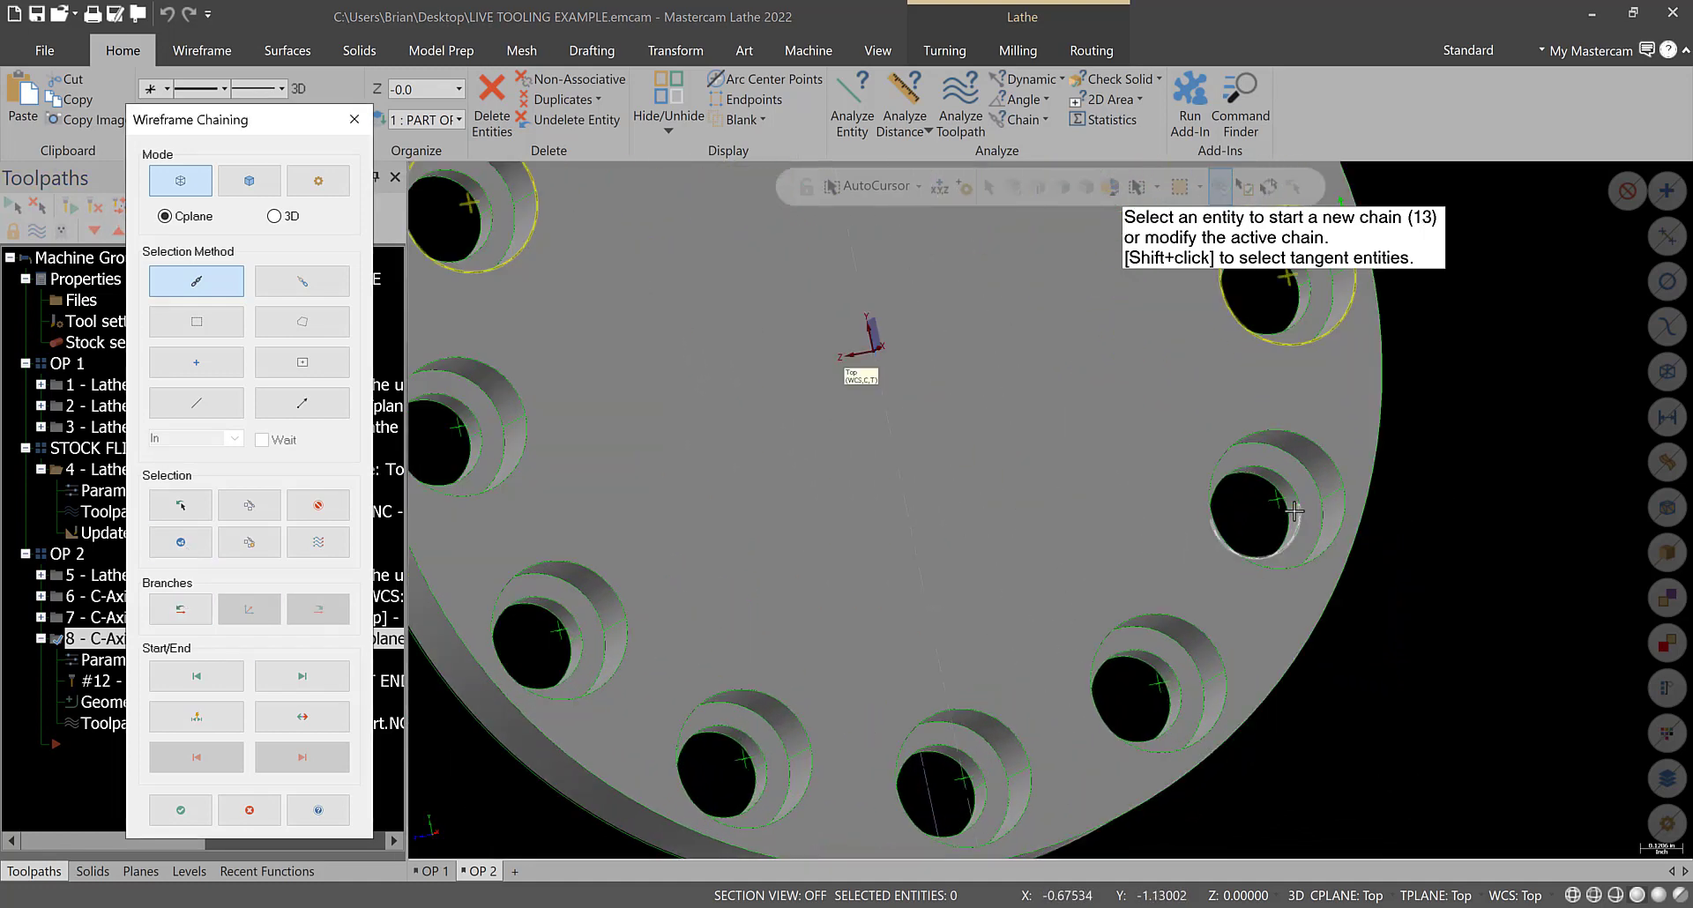
pyautogui.click(1288, 490)
pyautogui.click(1352, 454)
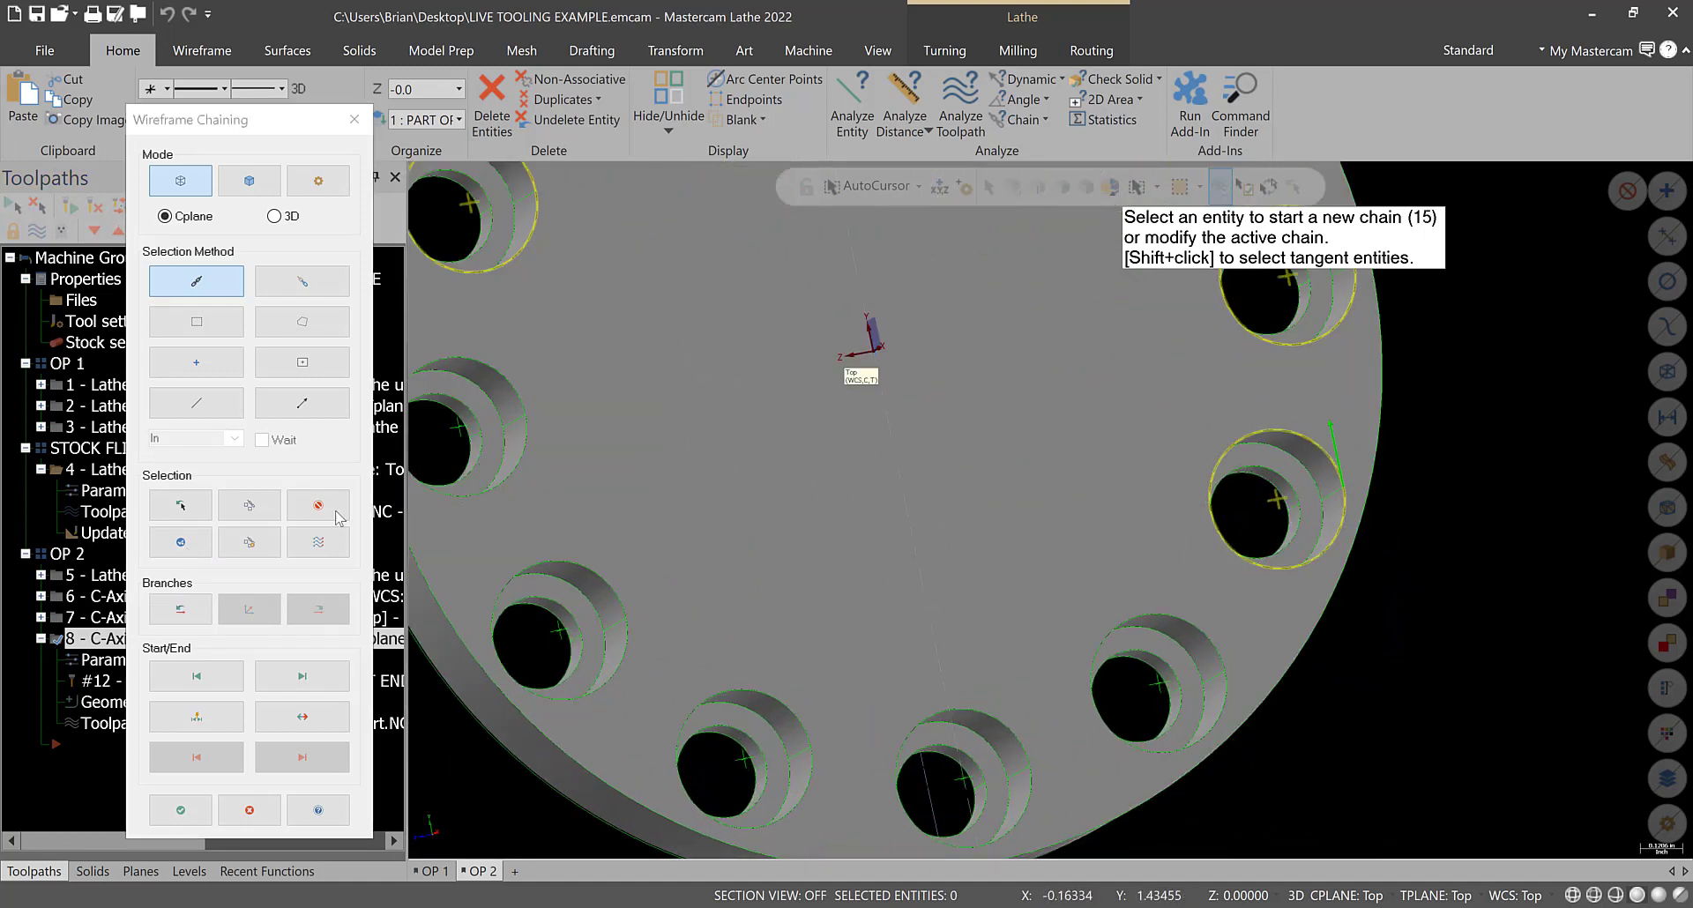
pyautogui.click(1168, 686)
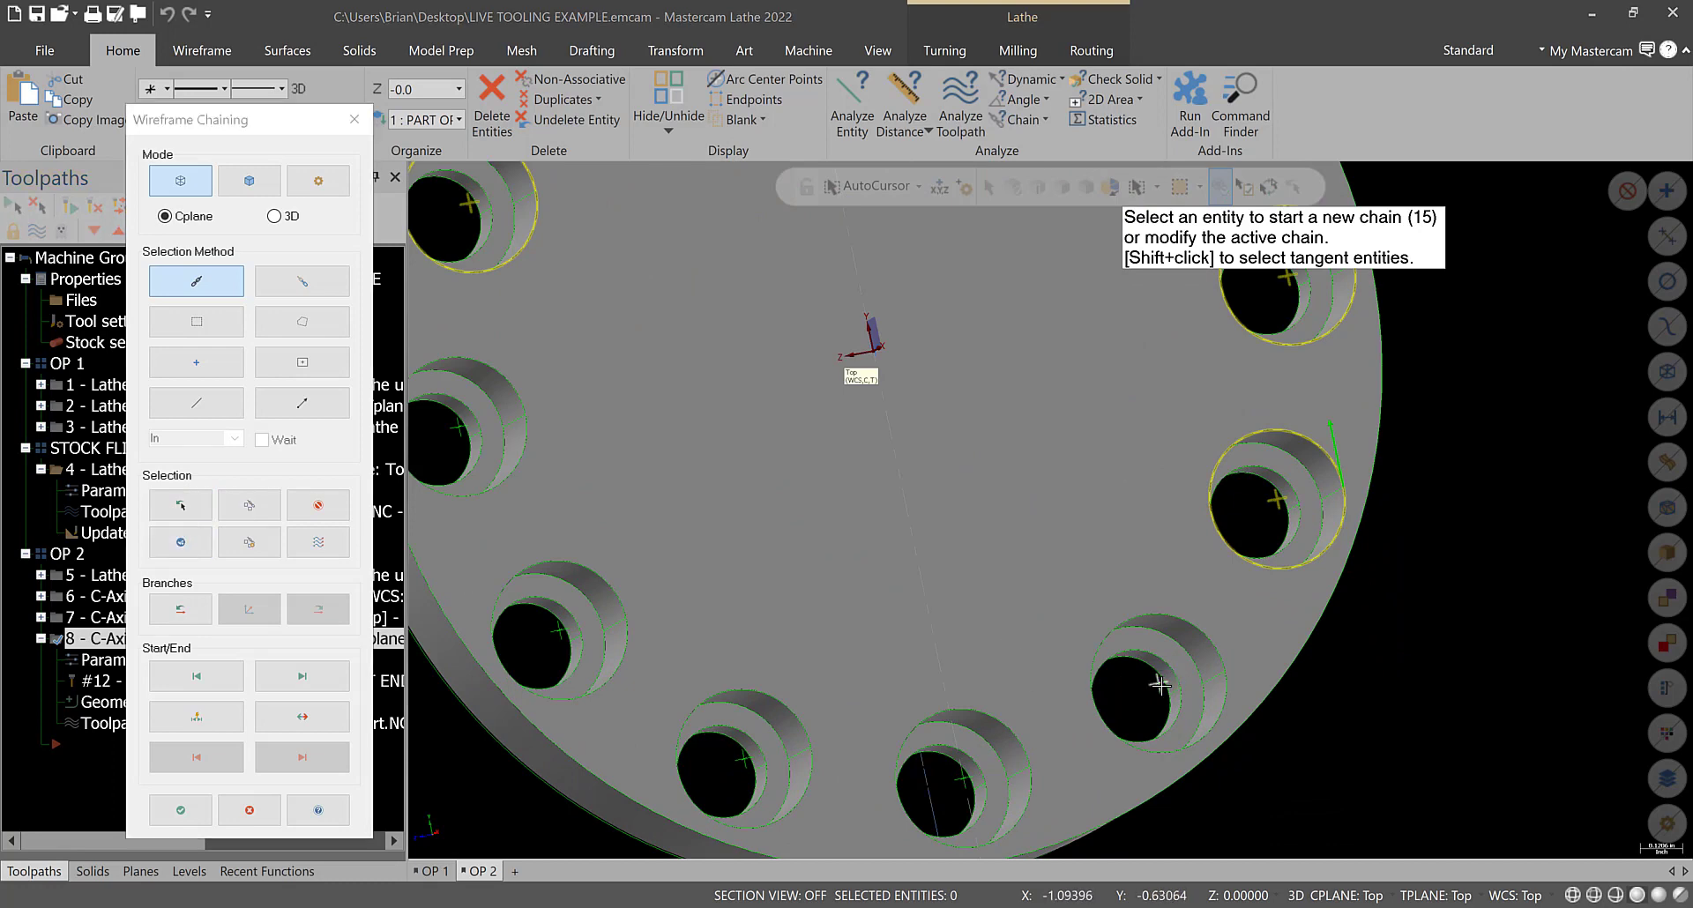
pyautogui.click(187, 602)
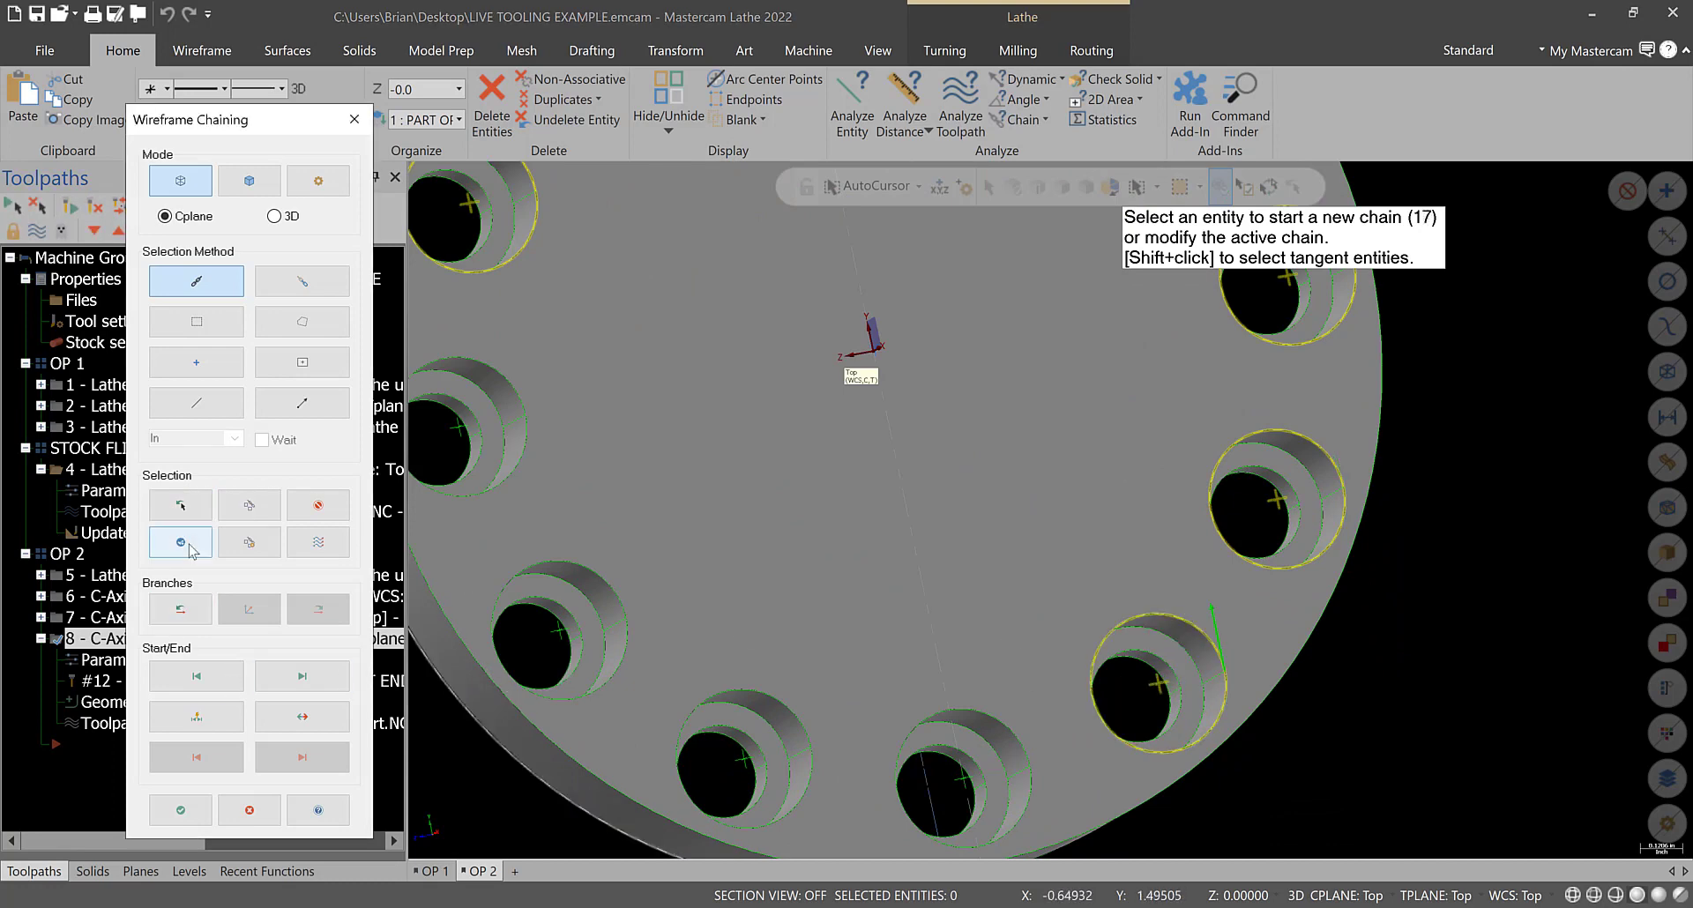
# - Chain the centre points and outer circles of the last four holes and accept the complete set of contour chains
pyautogui.click(1013, 721)
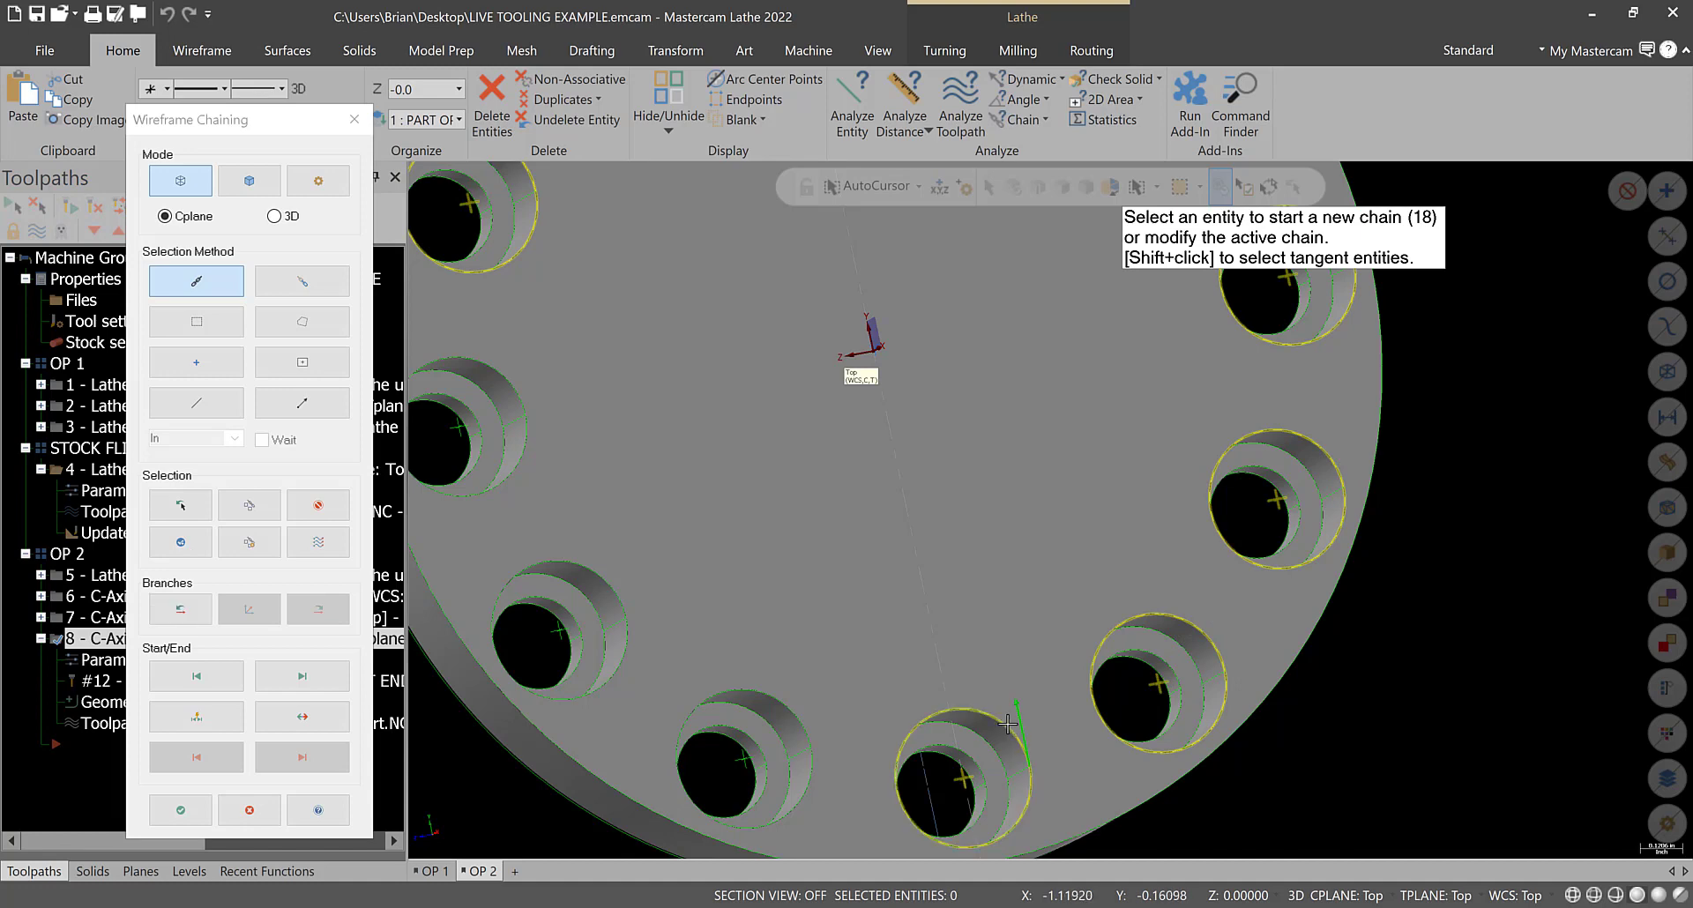
pyautogui.click(728, 752)
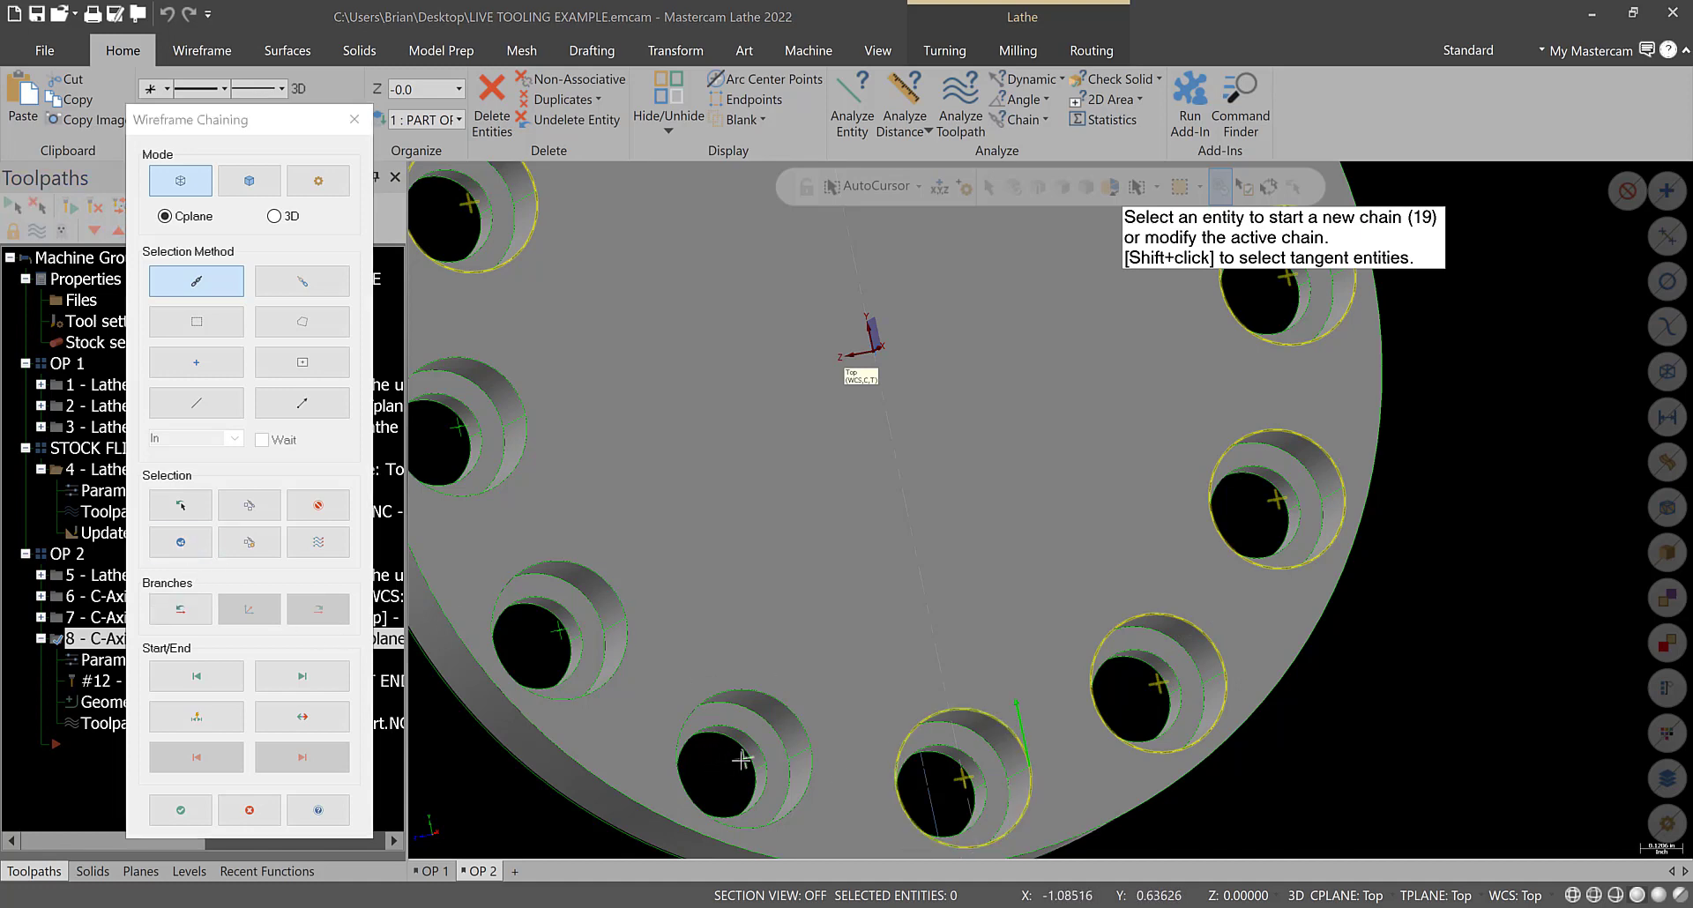
pyautogui.click(187, 549)
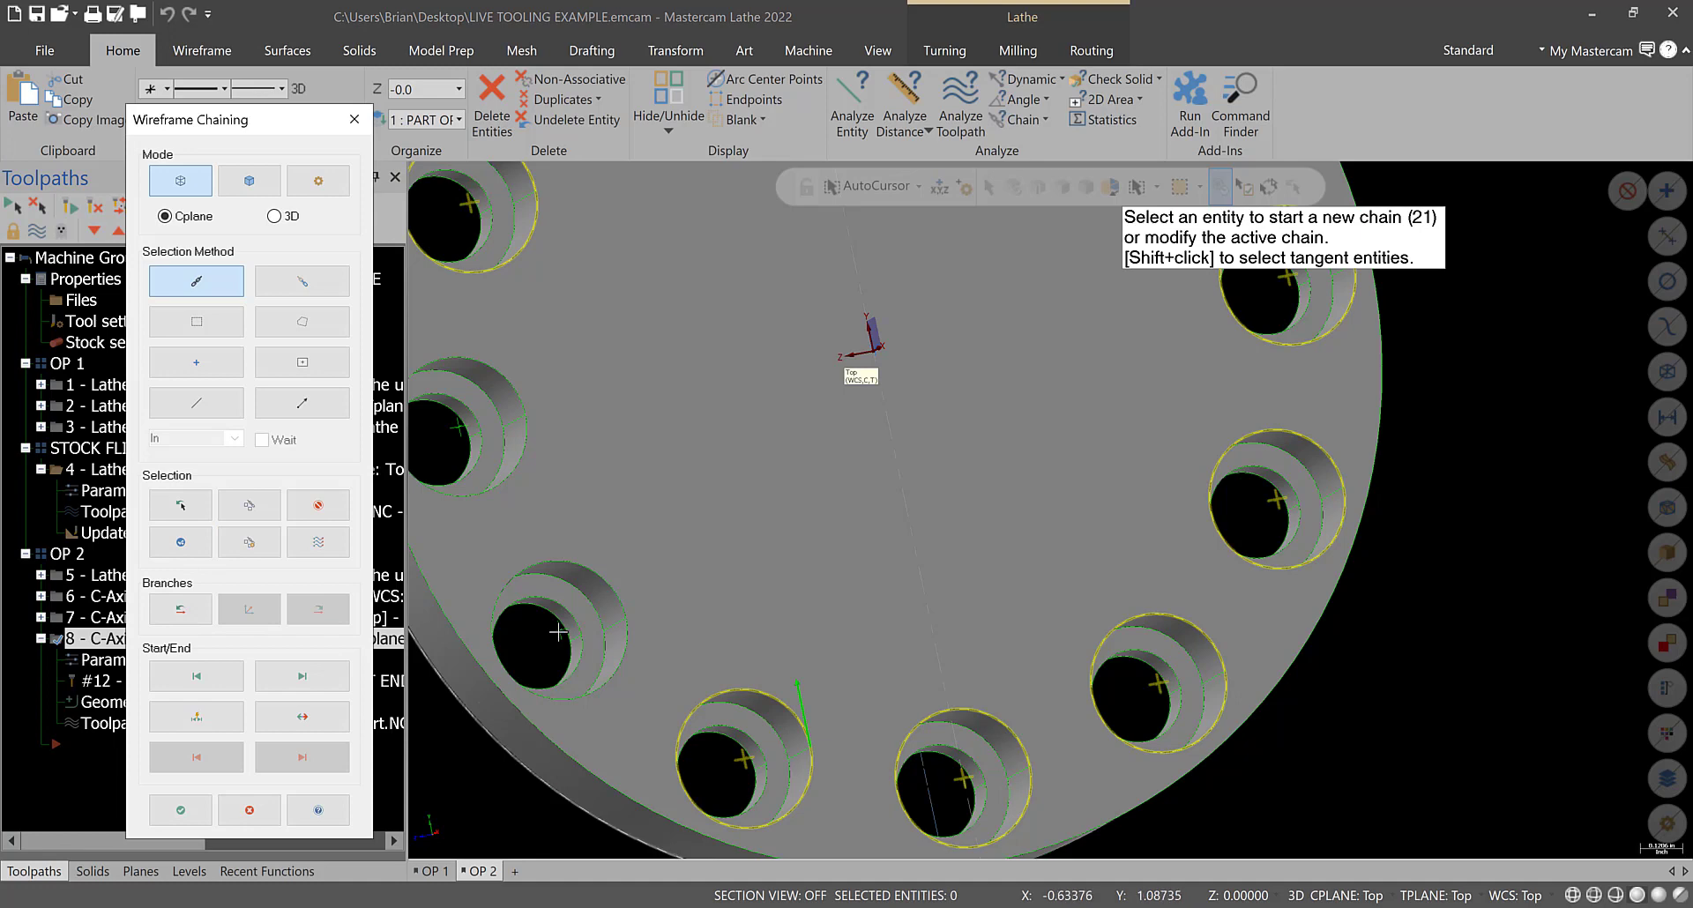
pyautogui.click(614, 596)
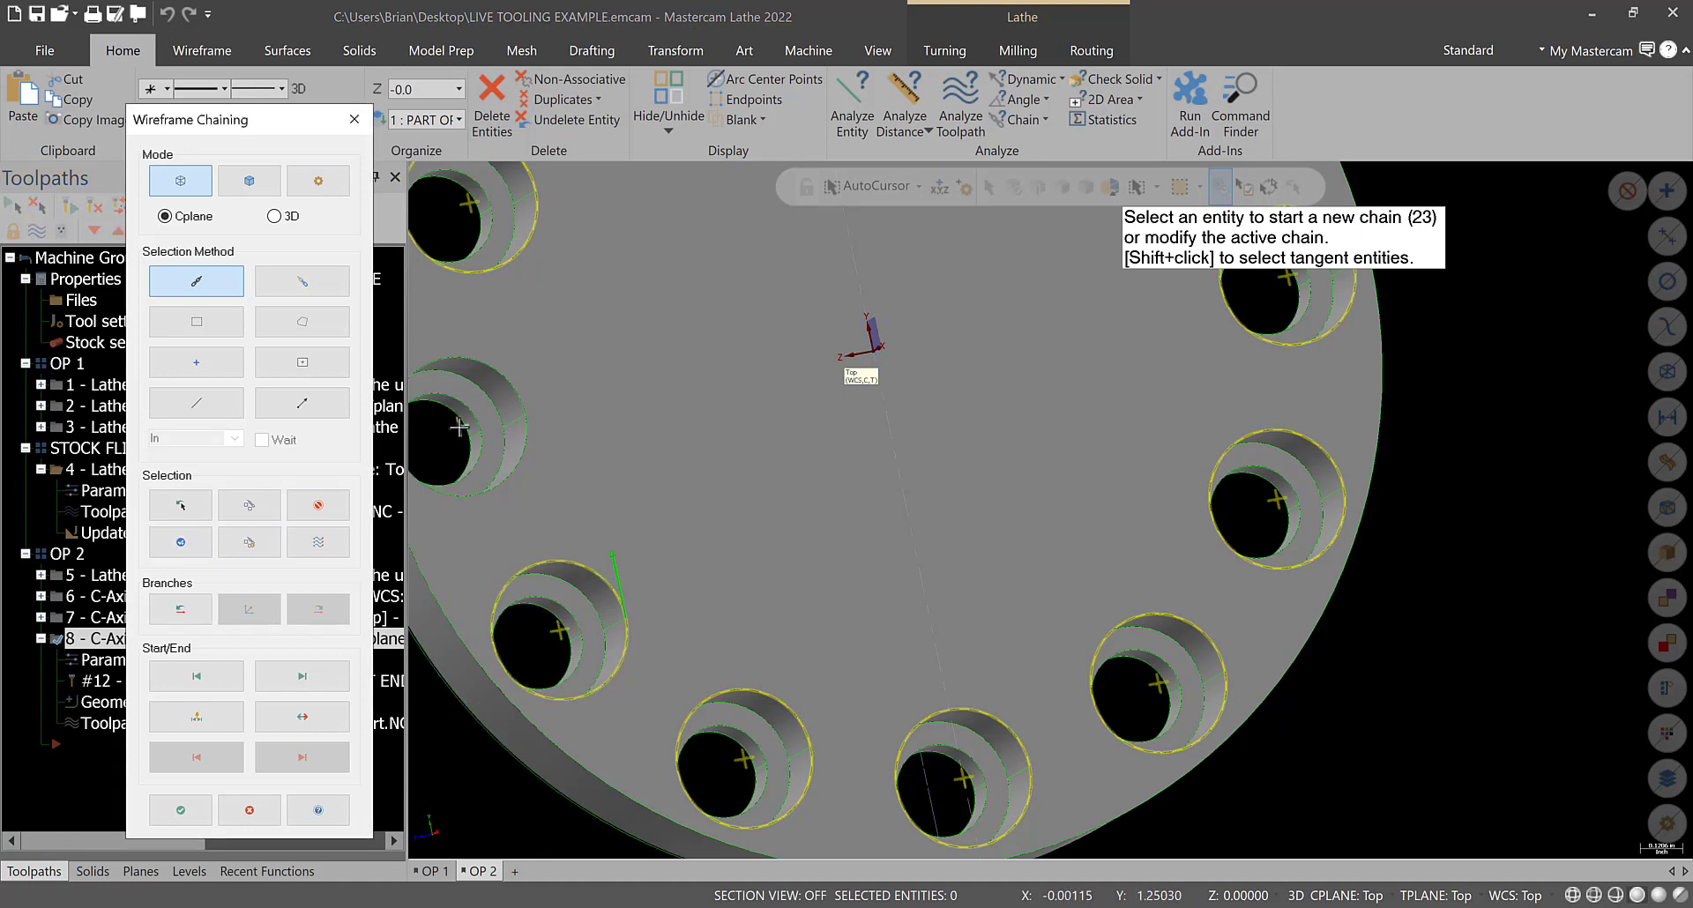
pyautogui.click(459, 427)
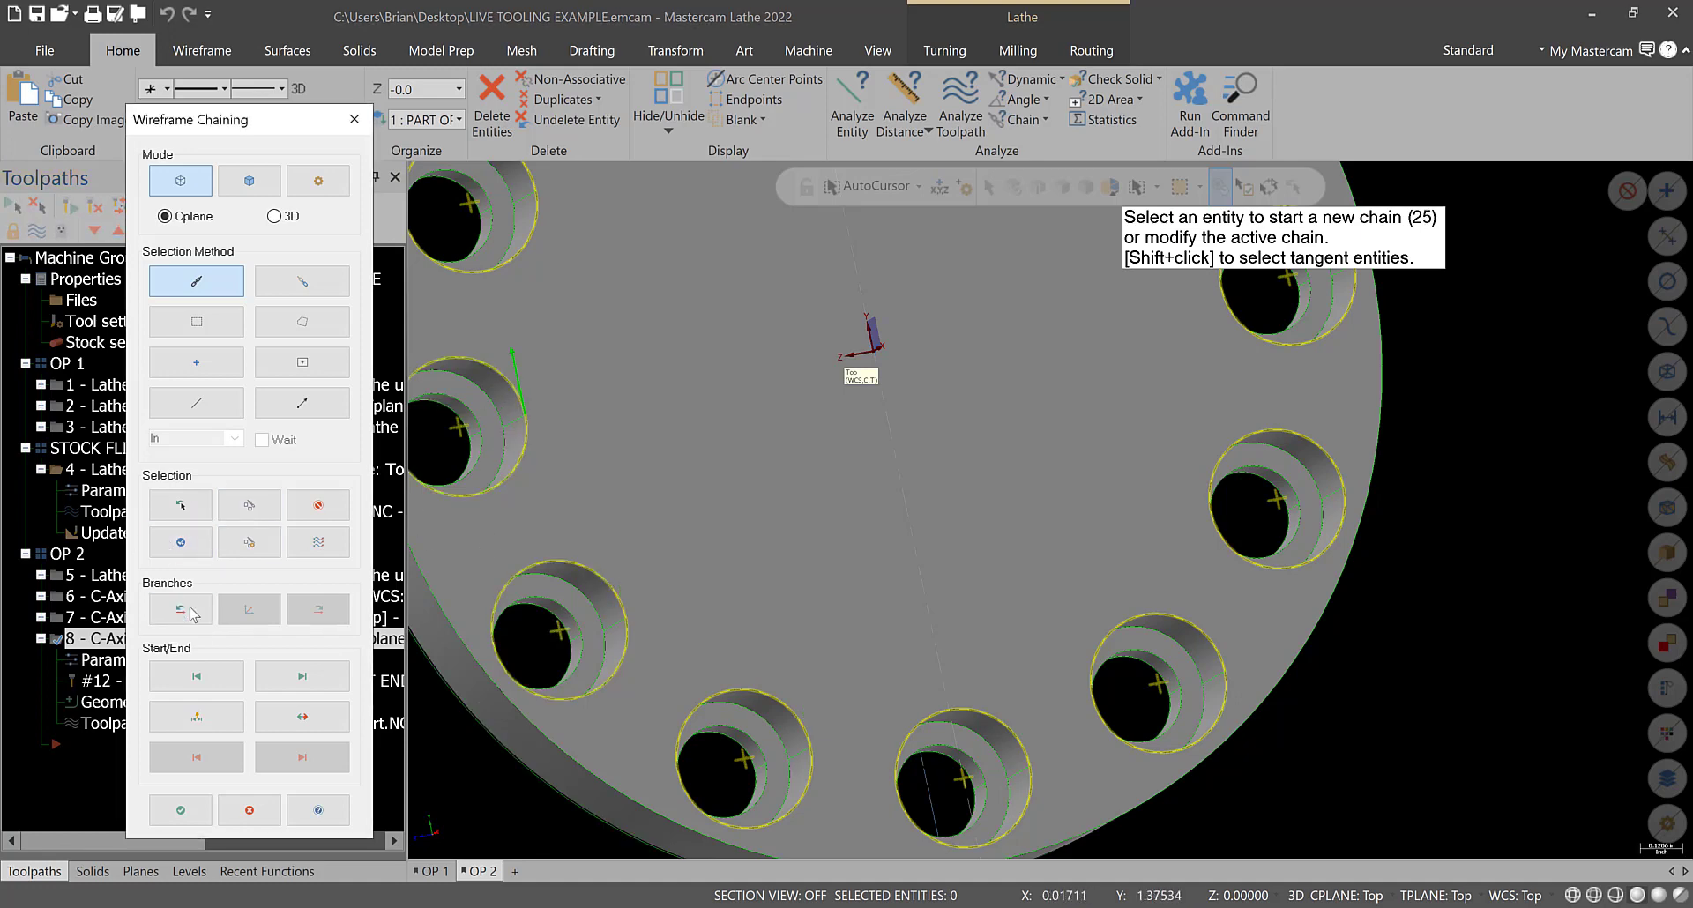
pyautogui.click(180, 810)
pyautogui.scroll(-4, 978, 370)
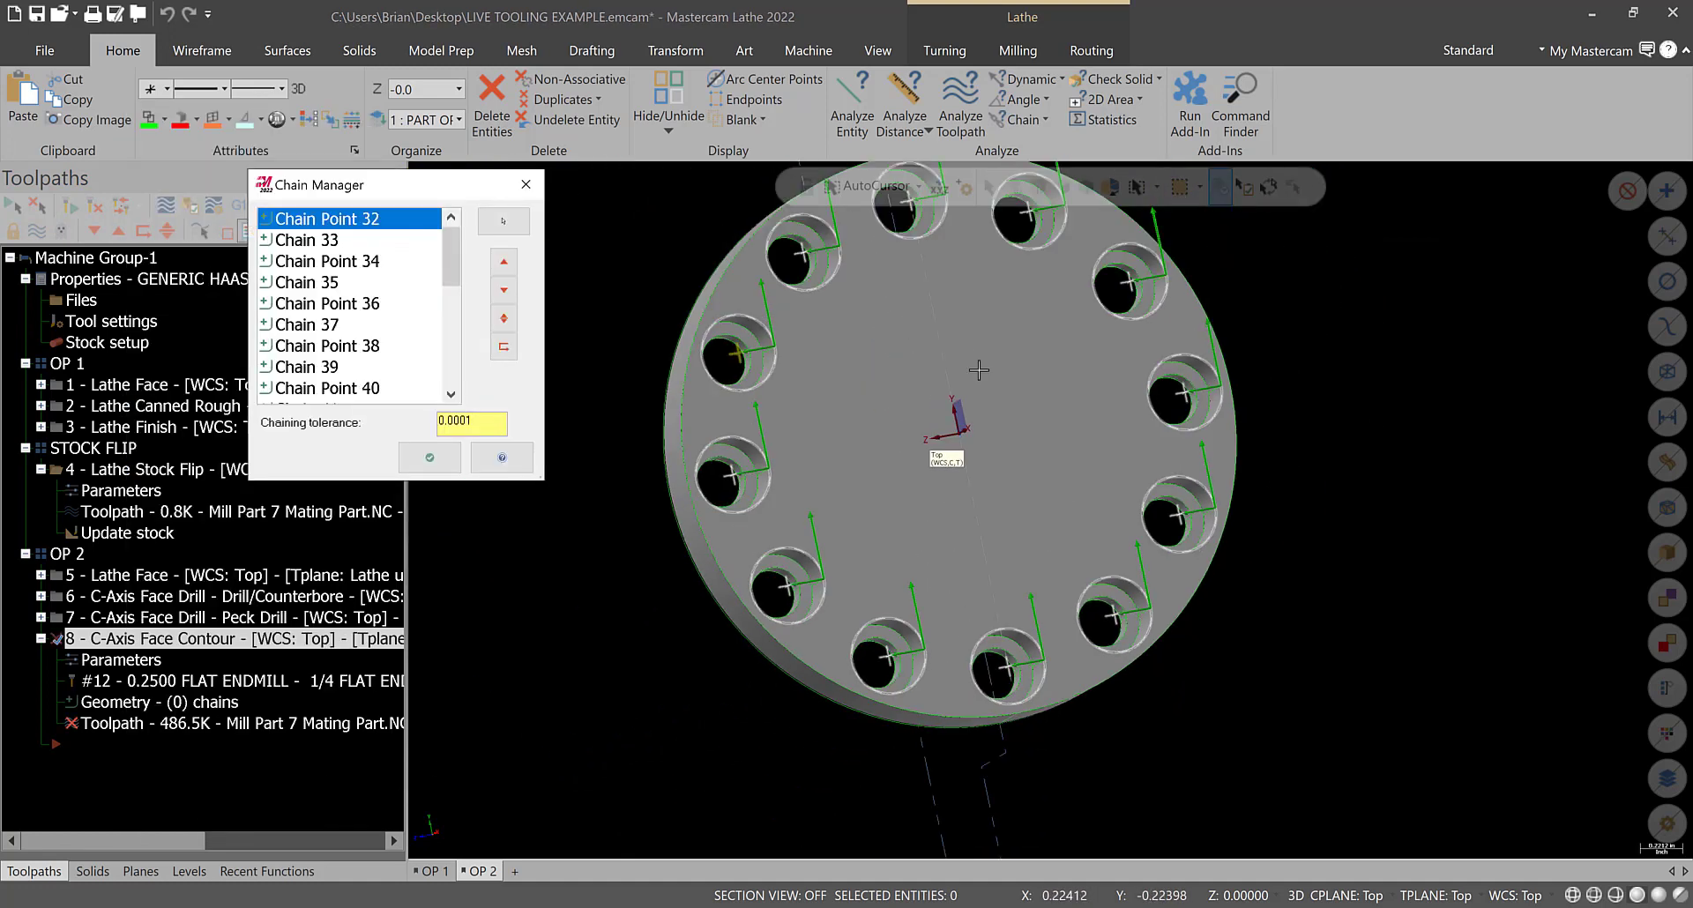
pyautogui.scroll(1, 979, 371)
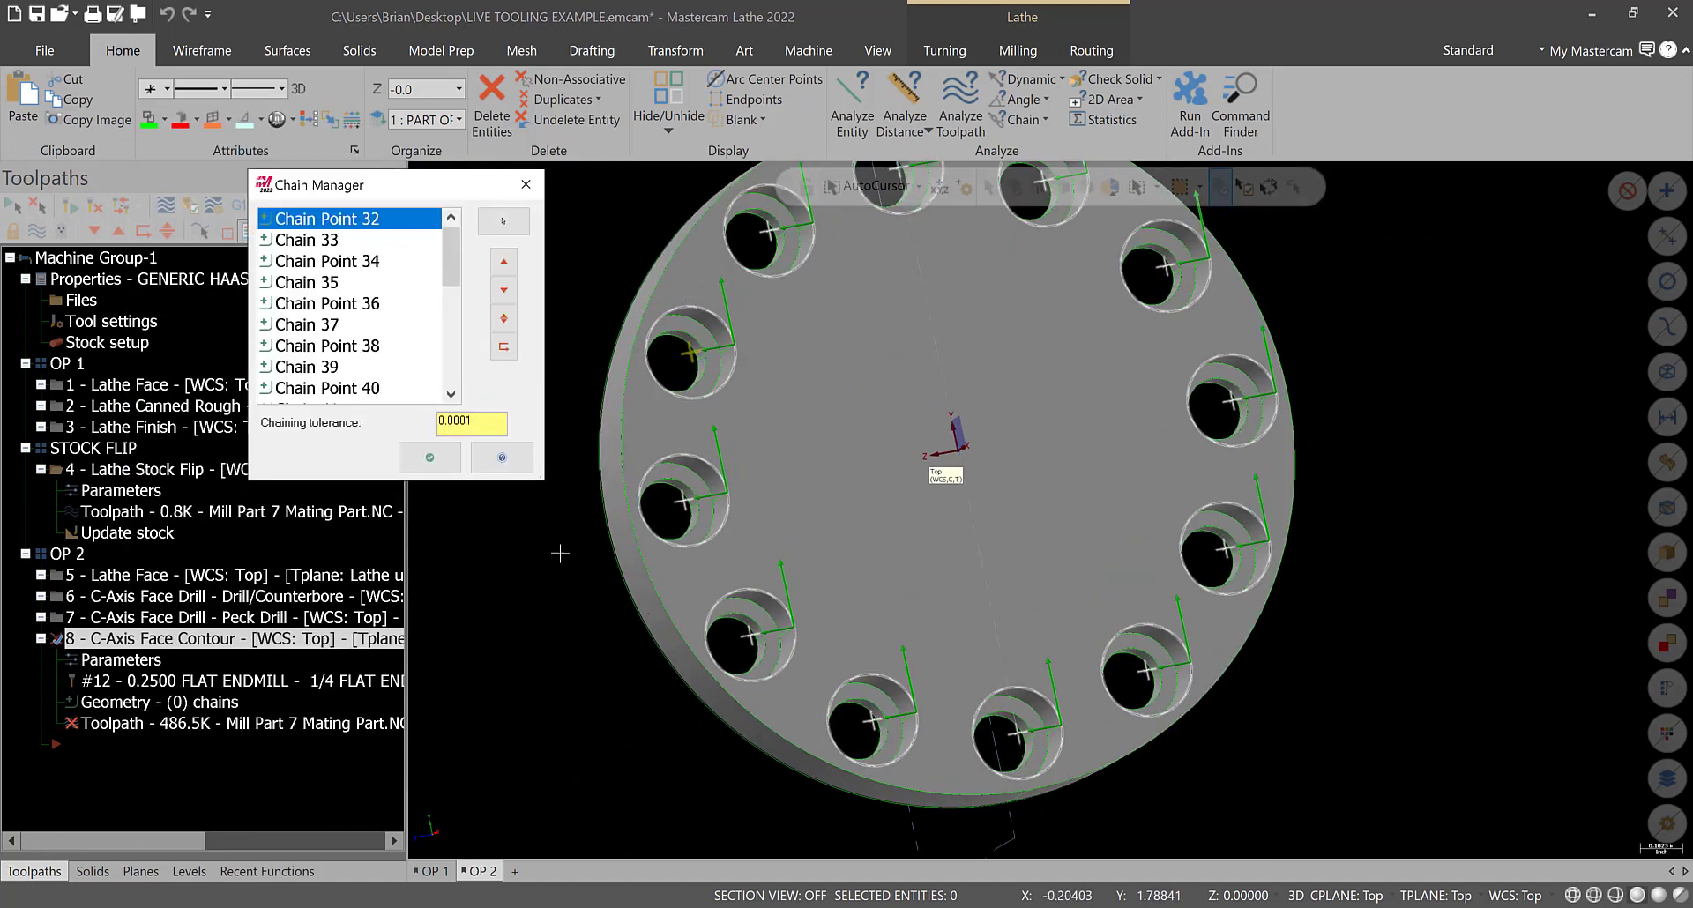
pyautogui.click(429, 457)
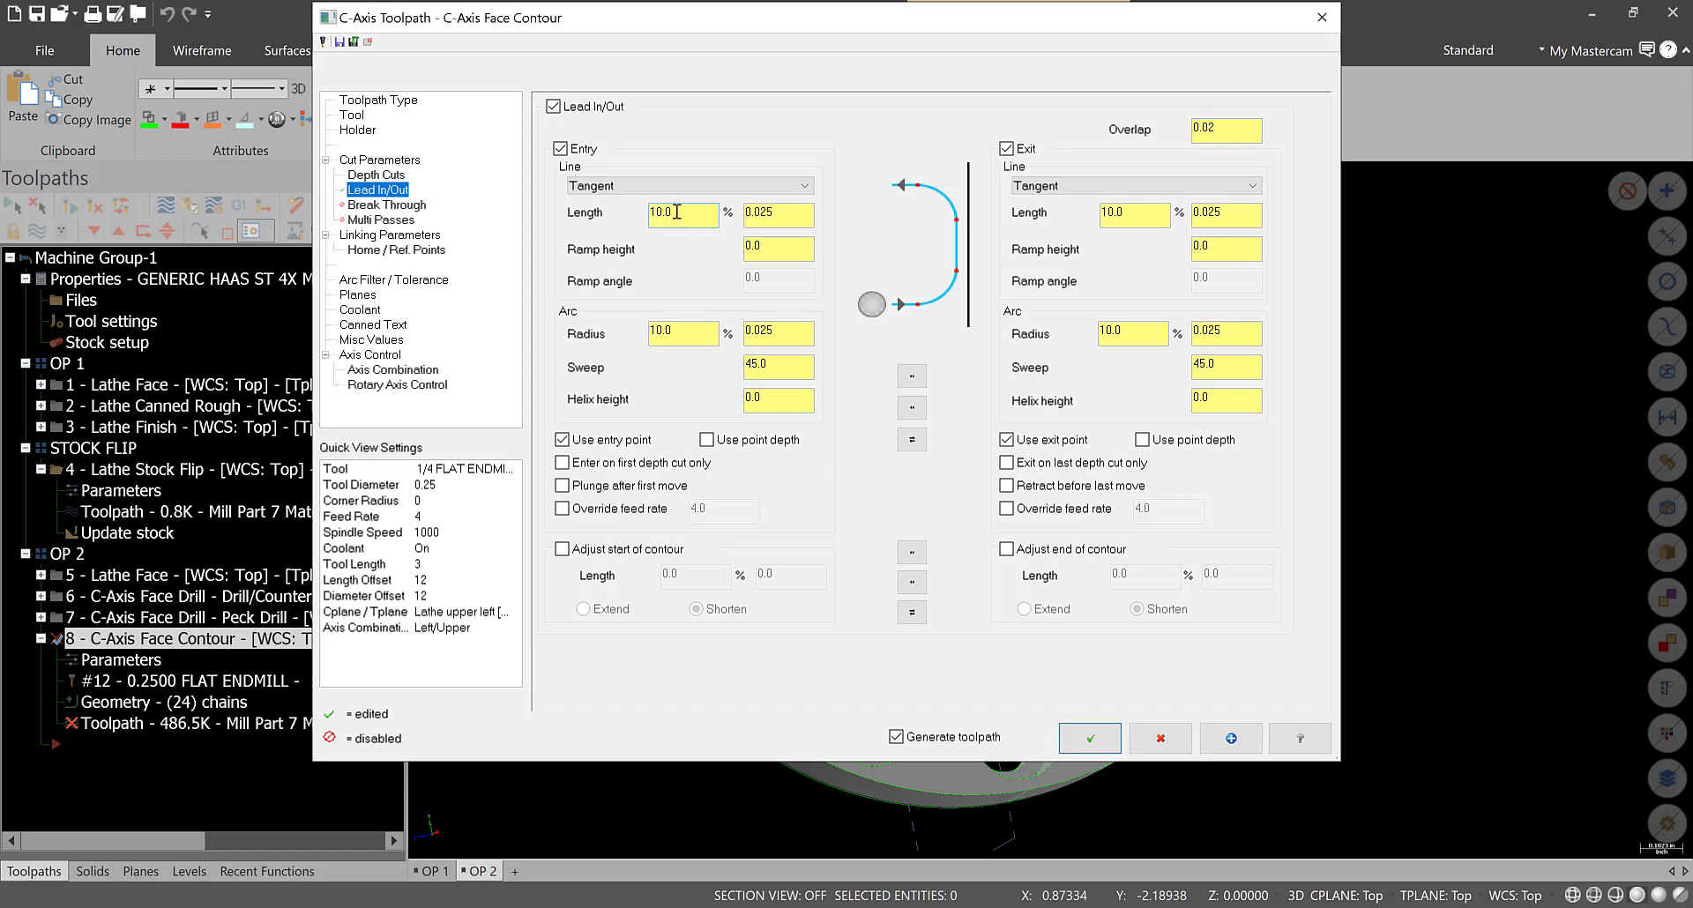
# - Set the face contour's cutter compensation type to Wear and regenerate the toolpath
pyautogui.click(698, 336)
pyautogui.click(1008, 440)
pyautogui.click(380, 160)
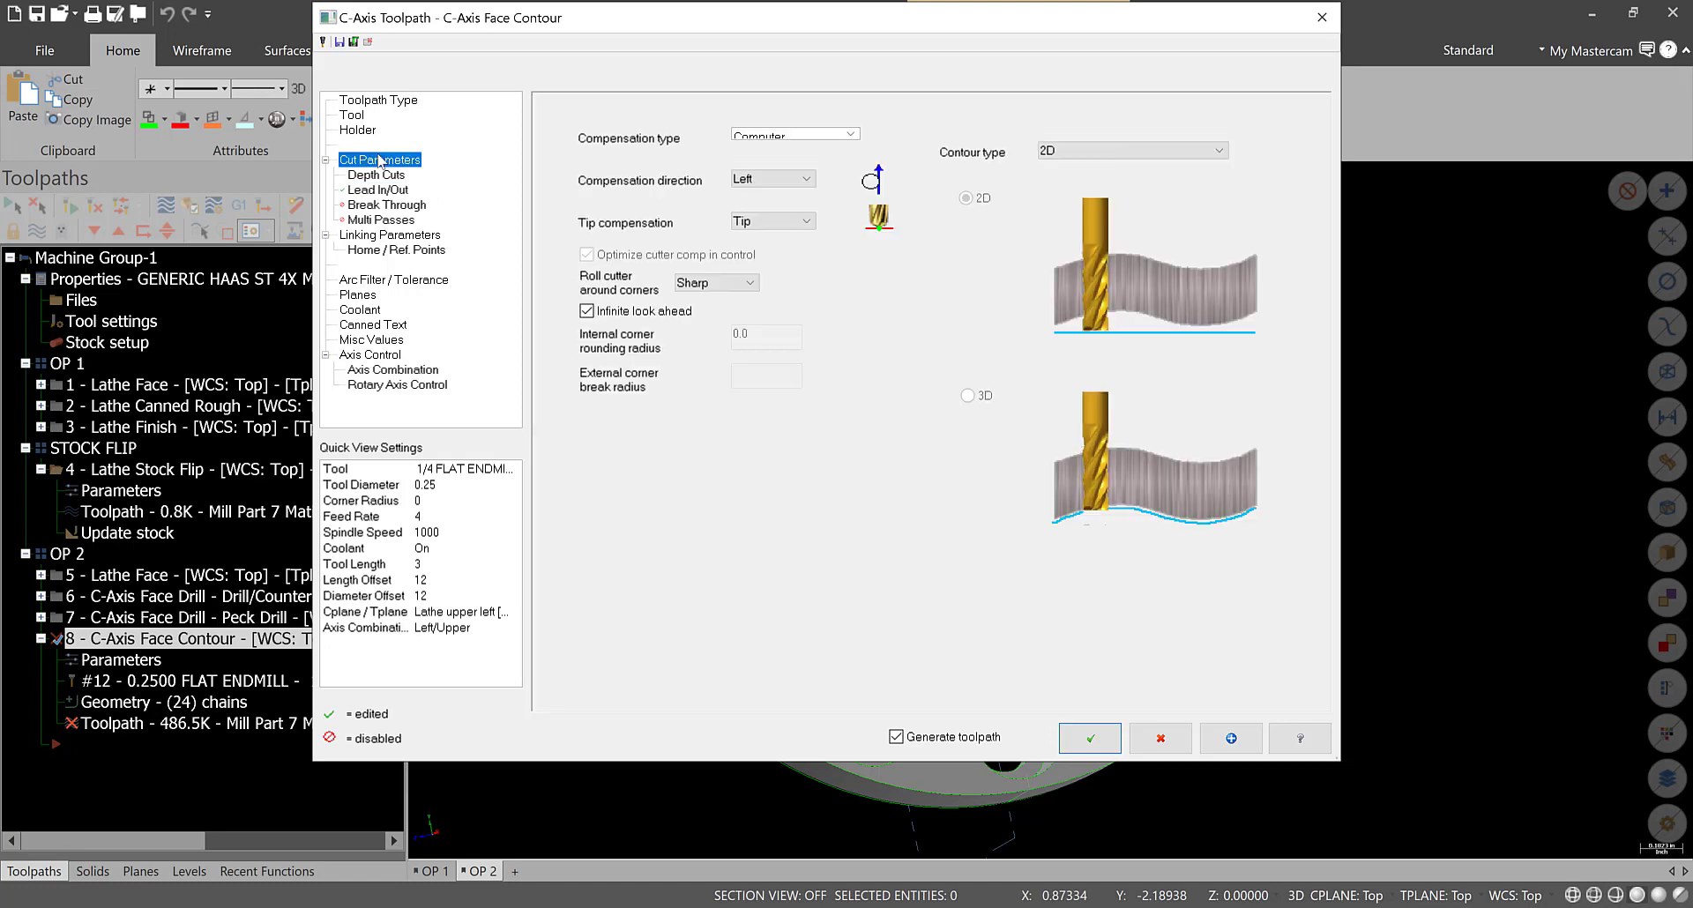
pyautogui.click(781, 141)
pyautogui.click(776, 158)
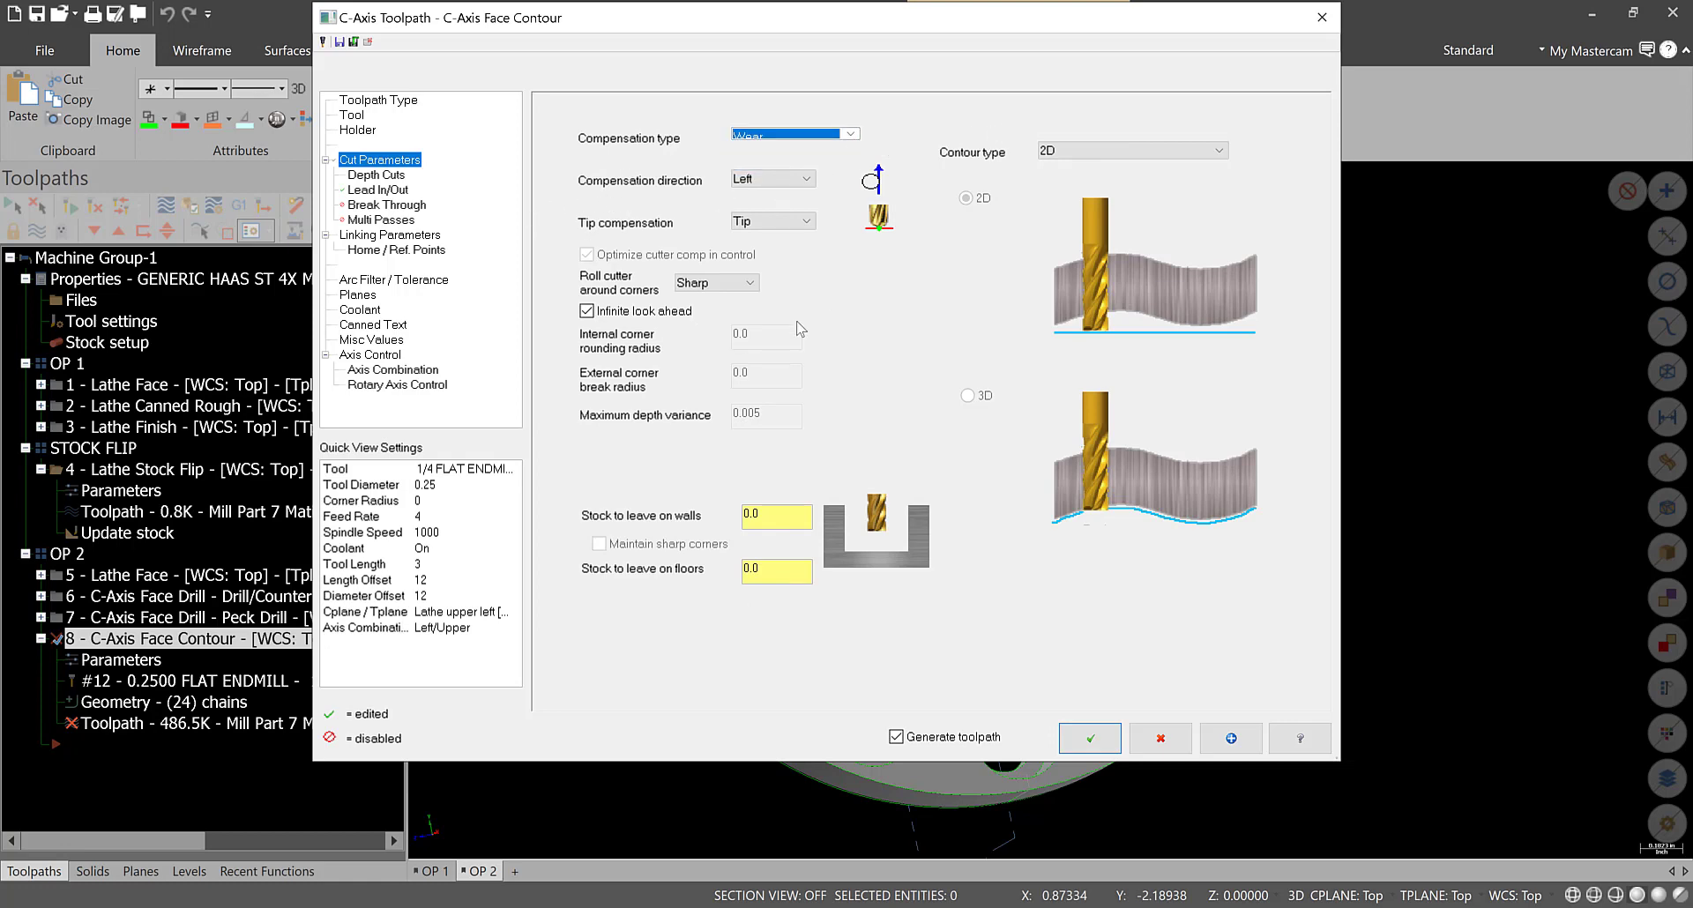
pyautogui.click(369, 176)
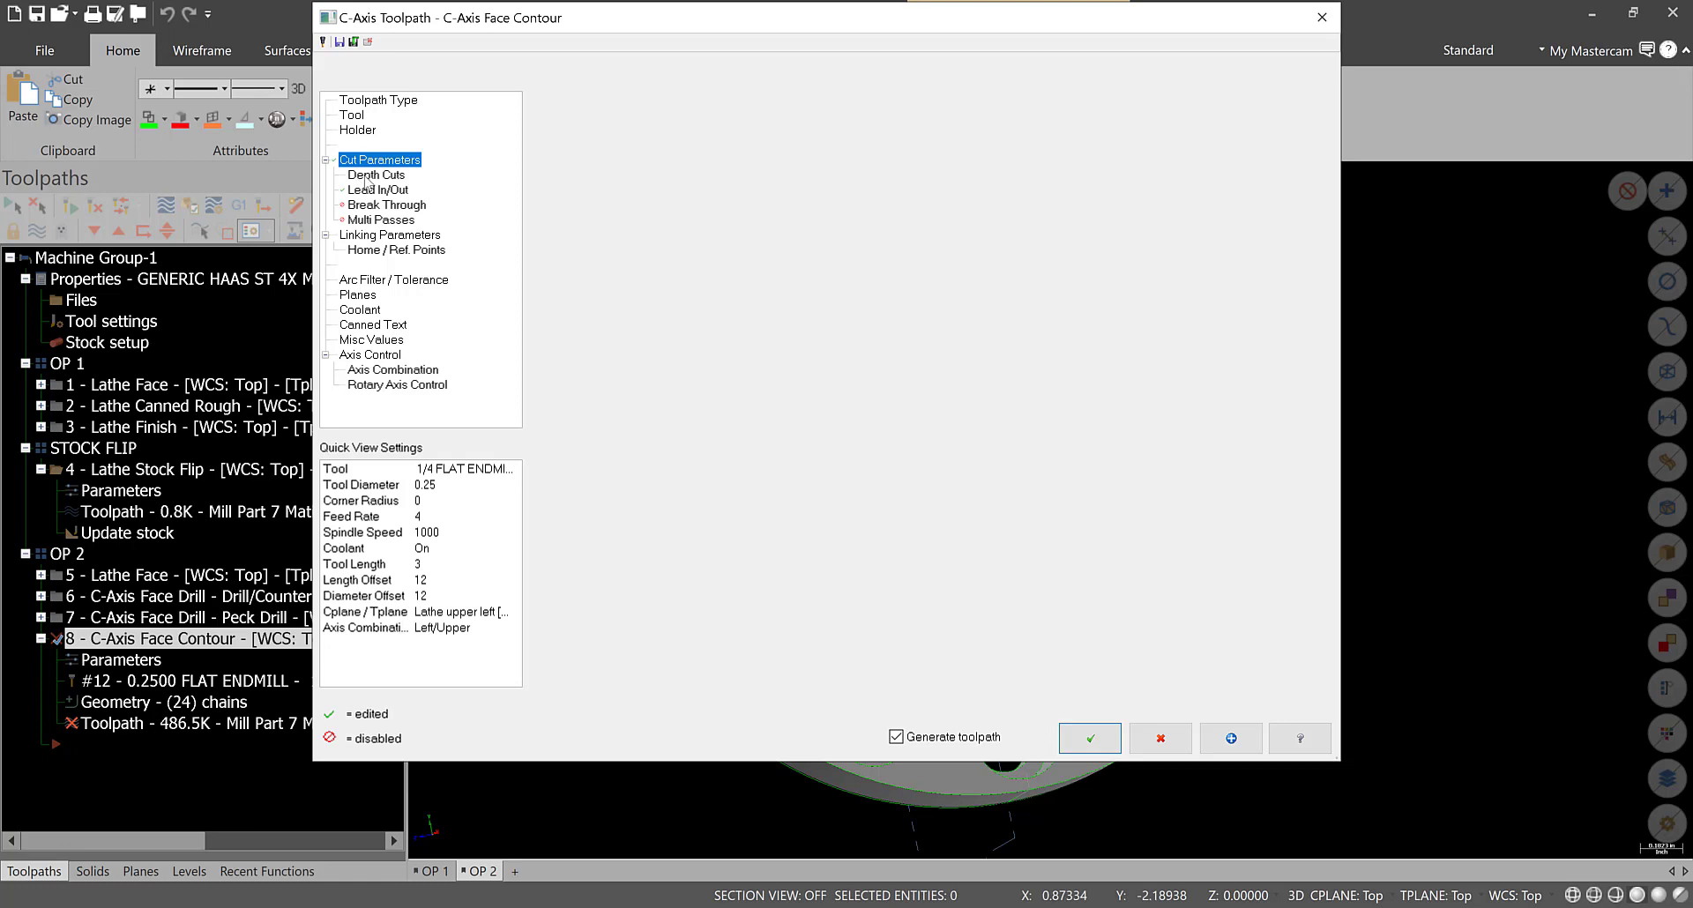
pyautogui.click(389, 191)
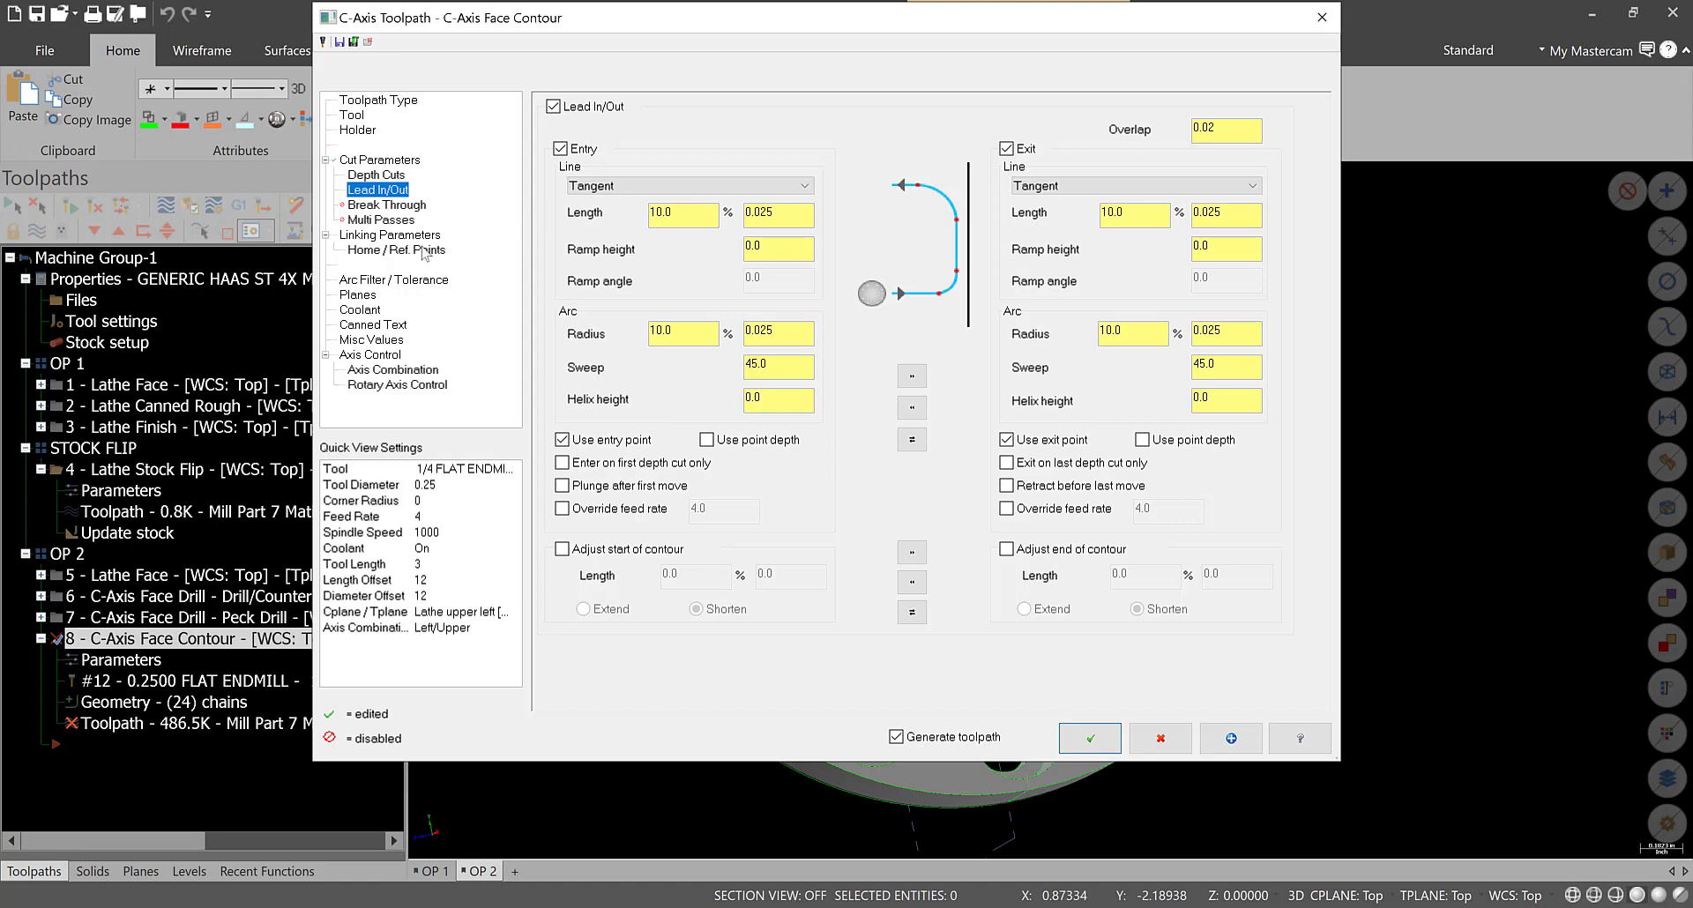
pyautogui.click(1093, 740)
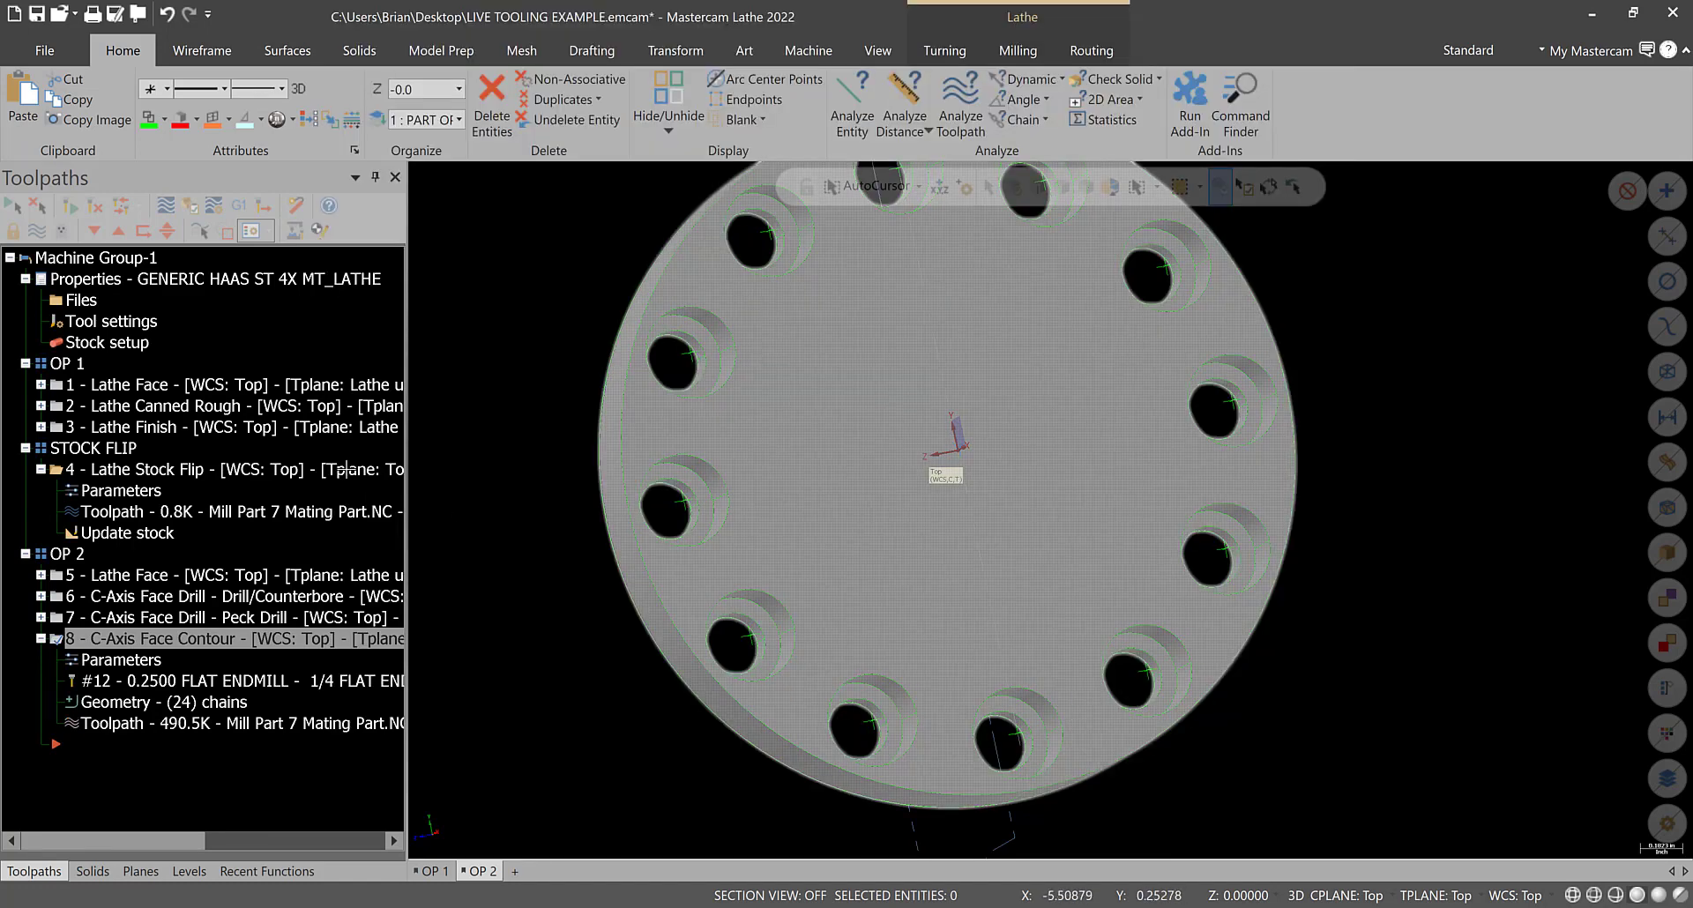
# - Display the face contour toolpath in the Right view and examine the entry and exit moves inside one hole
pyautogui.click(37, 231)
pyautogui.rightClick(637, 414)
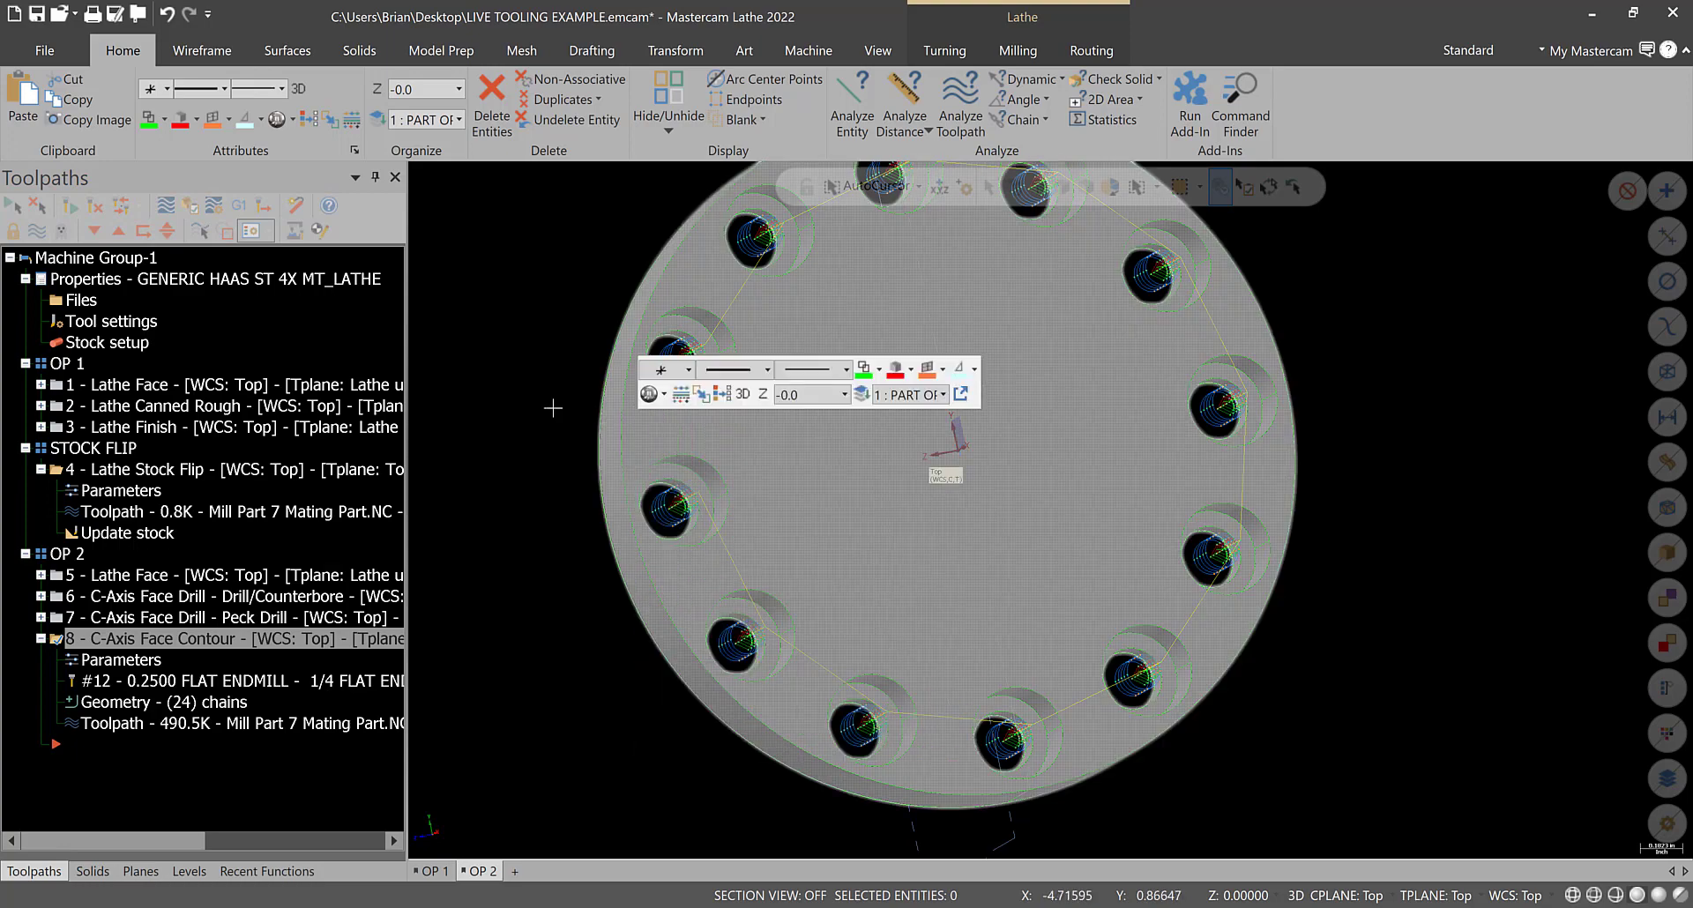
pyautogui.rightClick(552, 407)
pyautogui.click(626, 522)
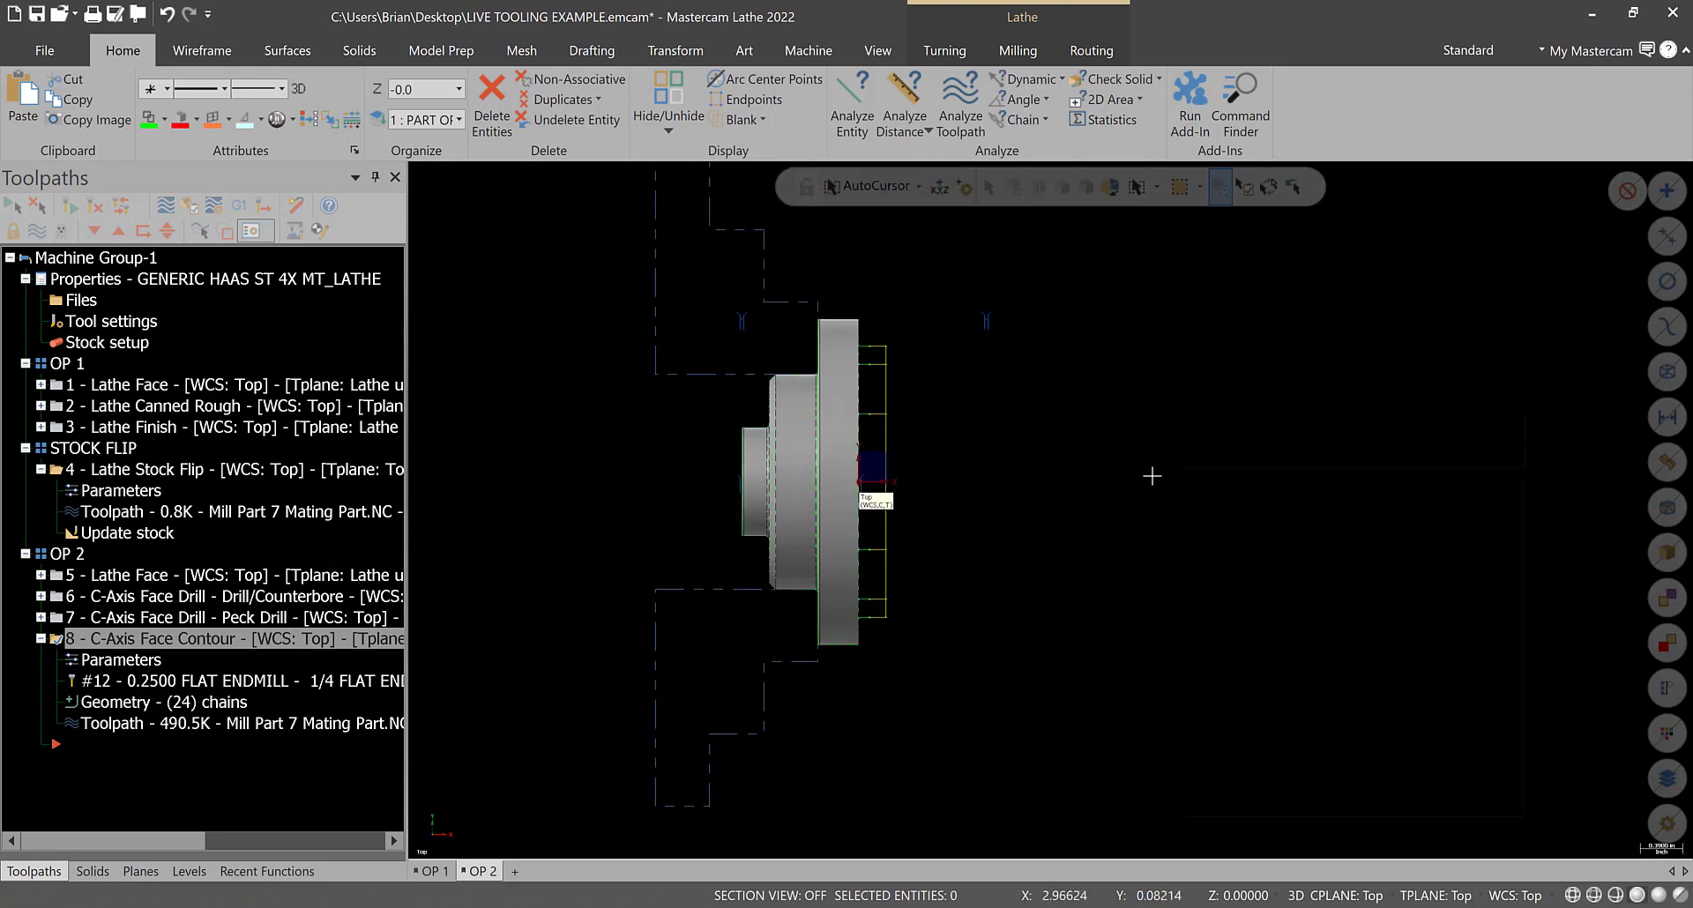
pyautogui.rightClick(1152, 476)
pyautogui.click(1252, 642)
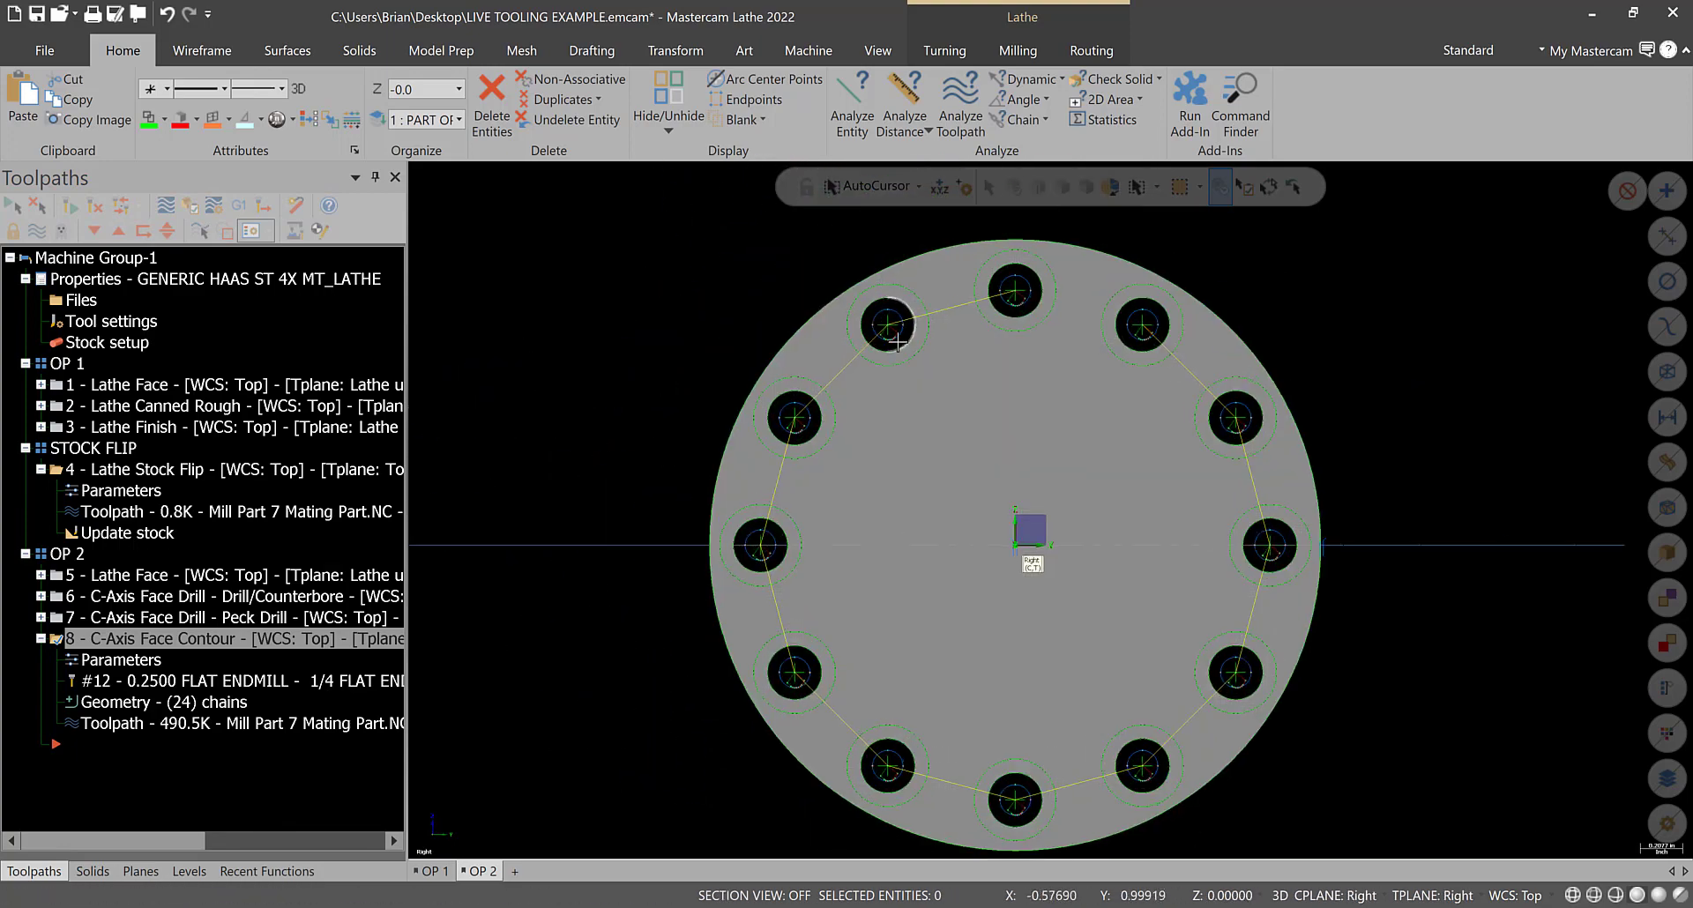
pyautogui.scroll(6, 897, 342)
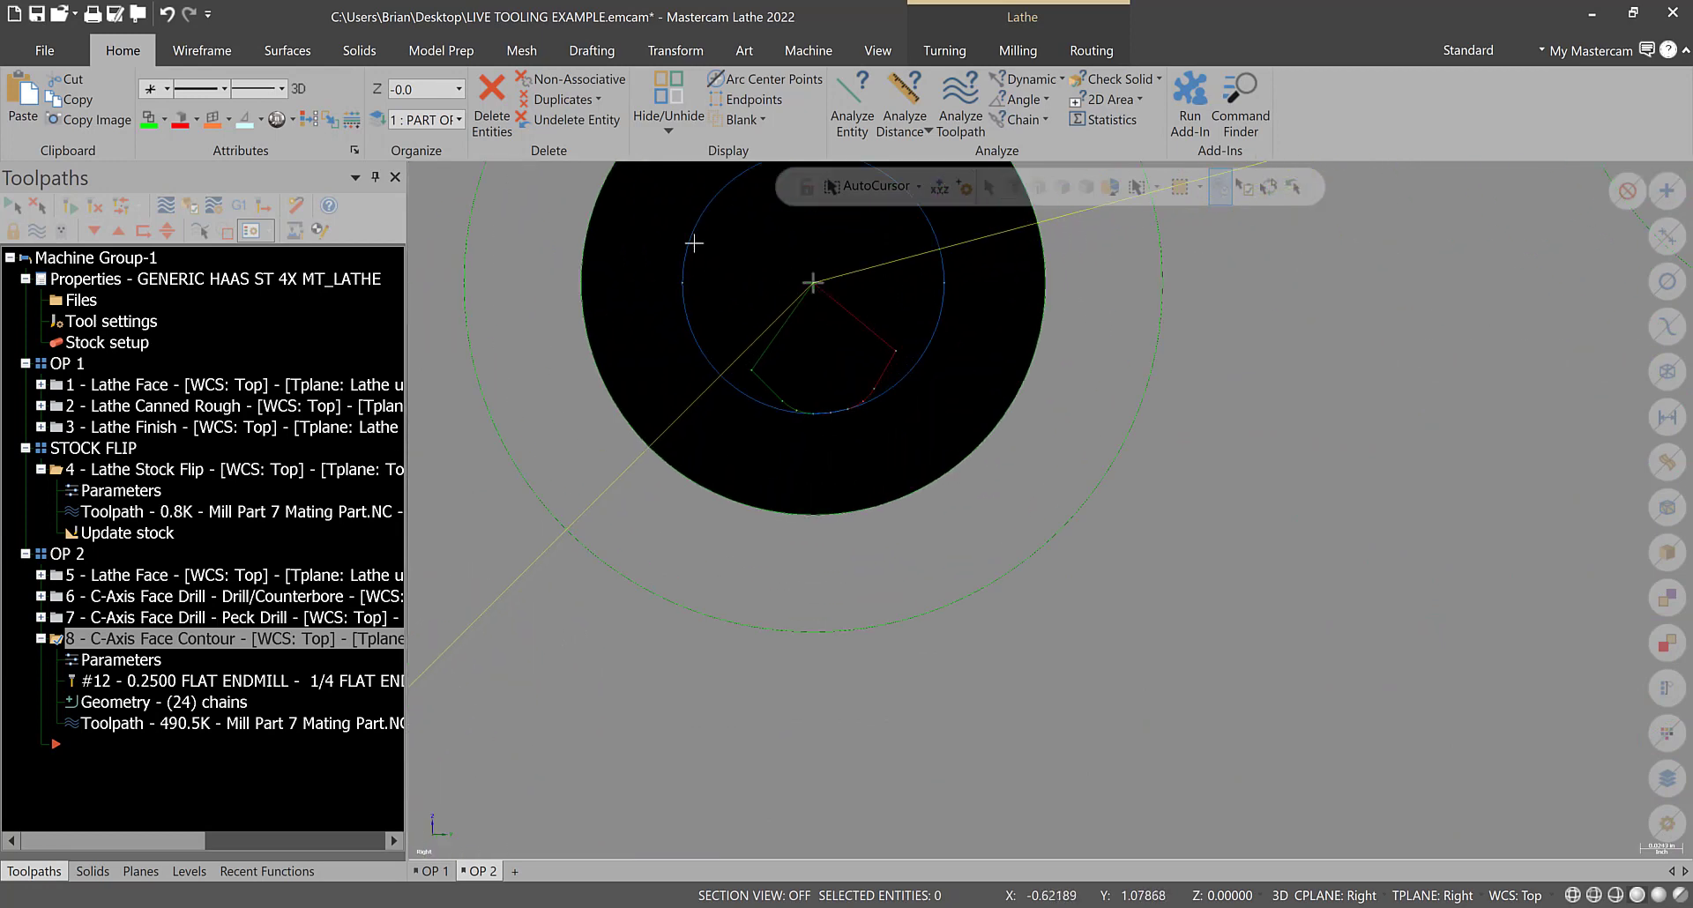
# - Try regenerating the face contour without entry and exit points, and restore both points in the lead in/out settings
pyautogui.click(115, 662)
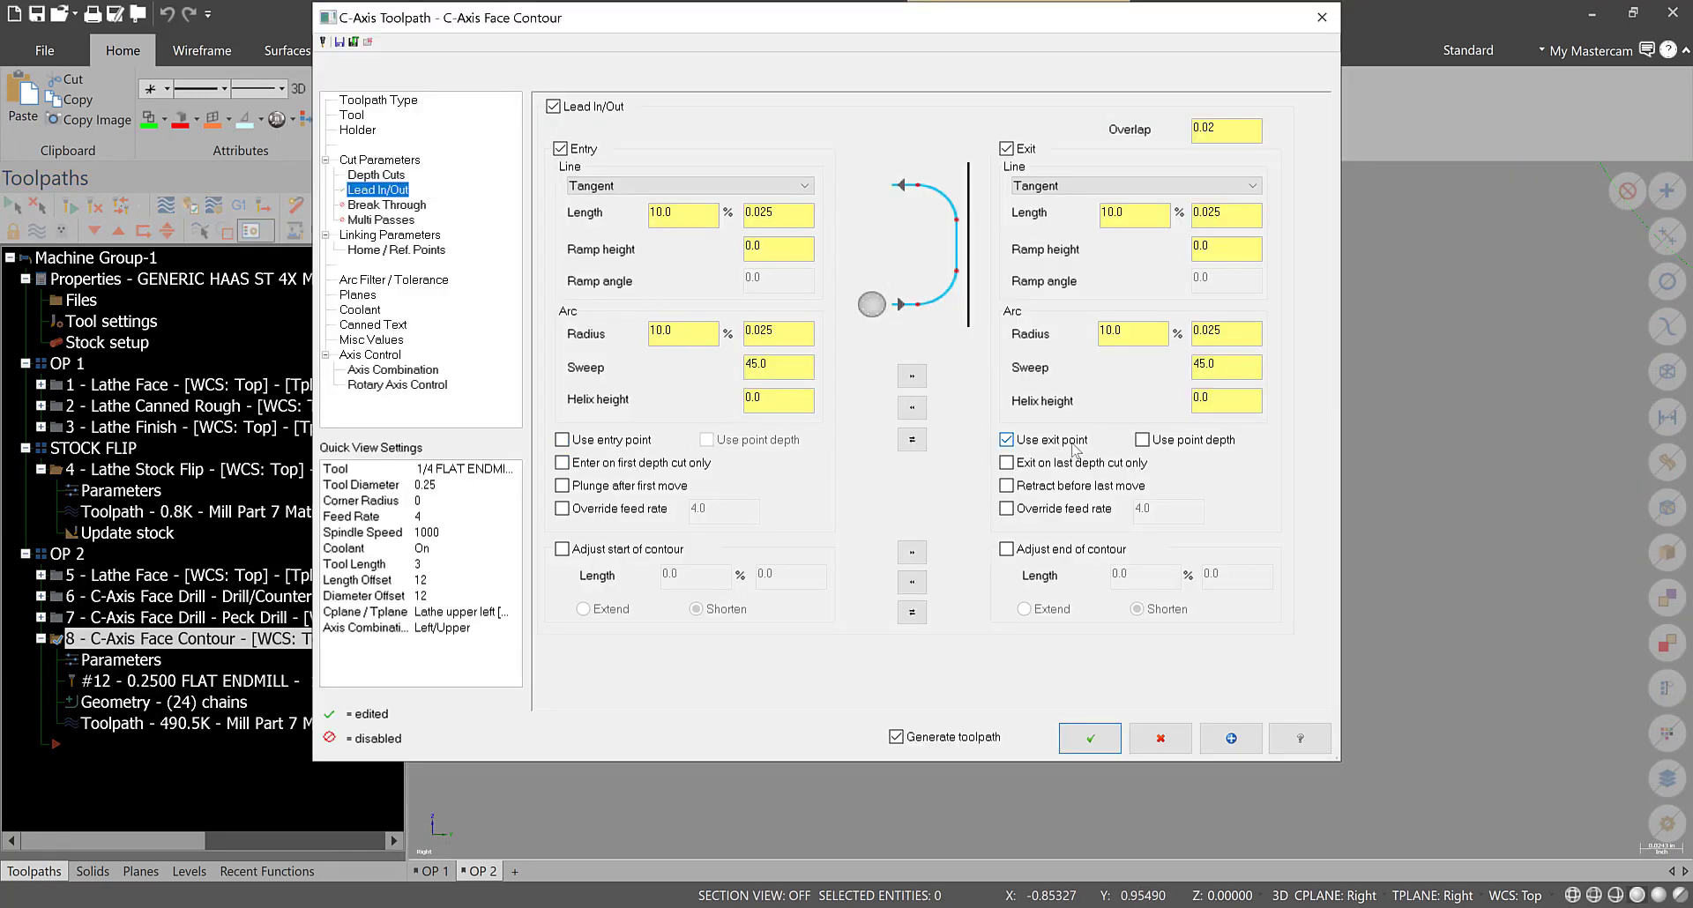
pyautogui.click(1087, 733)
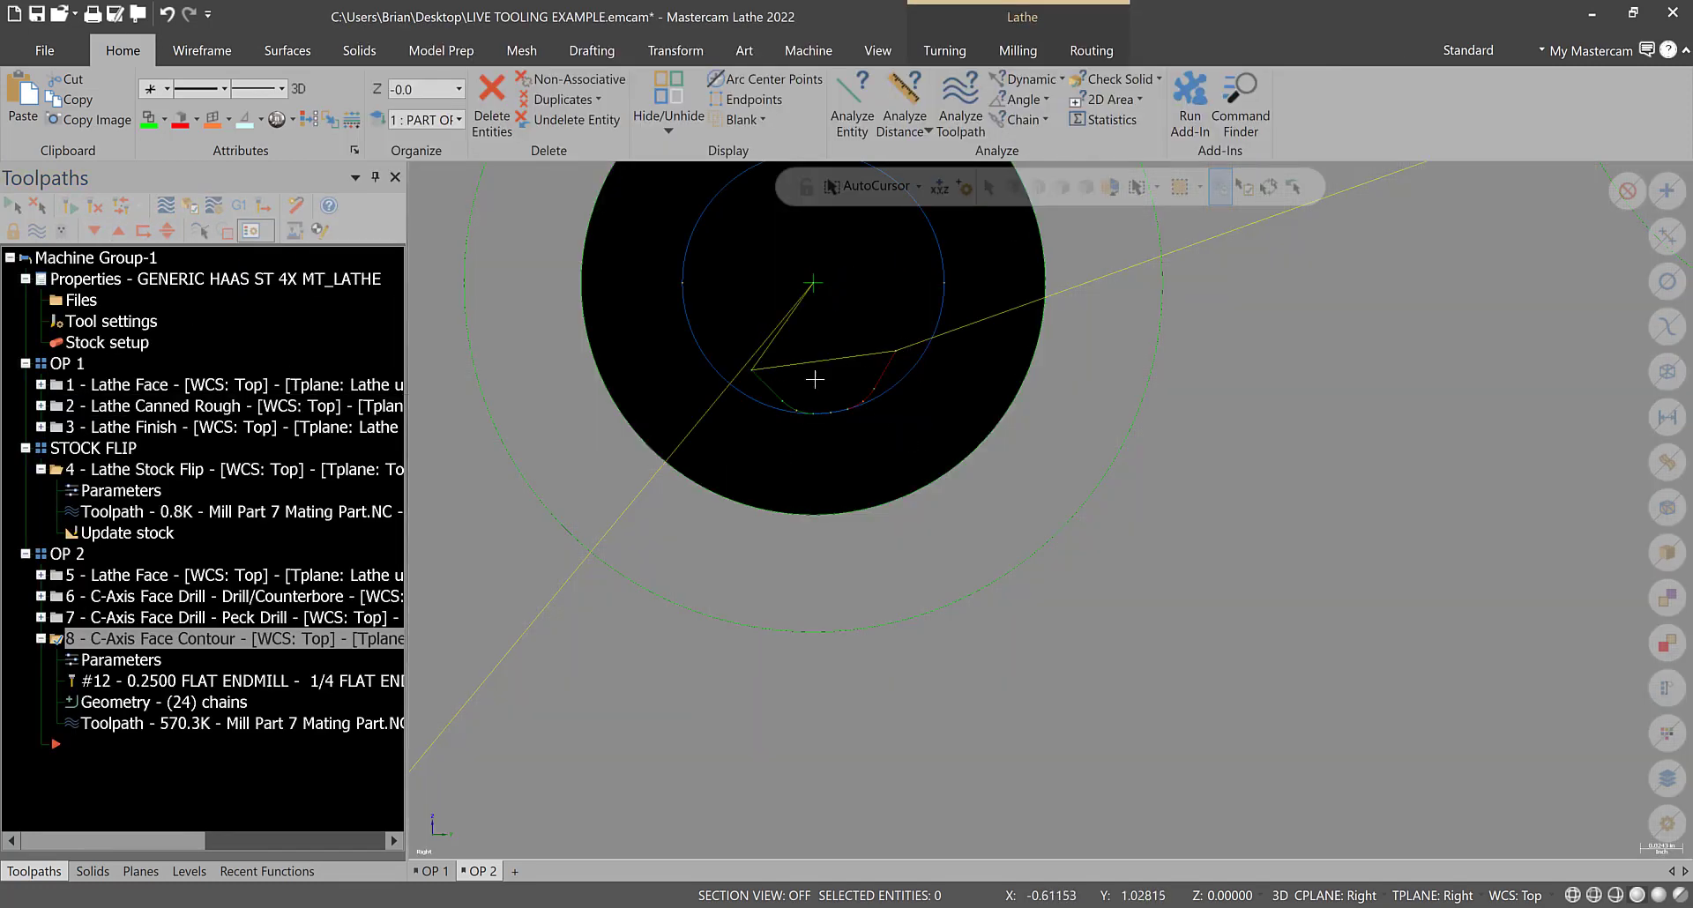
pyautogui.click(115, 662)
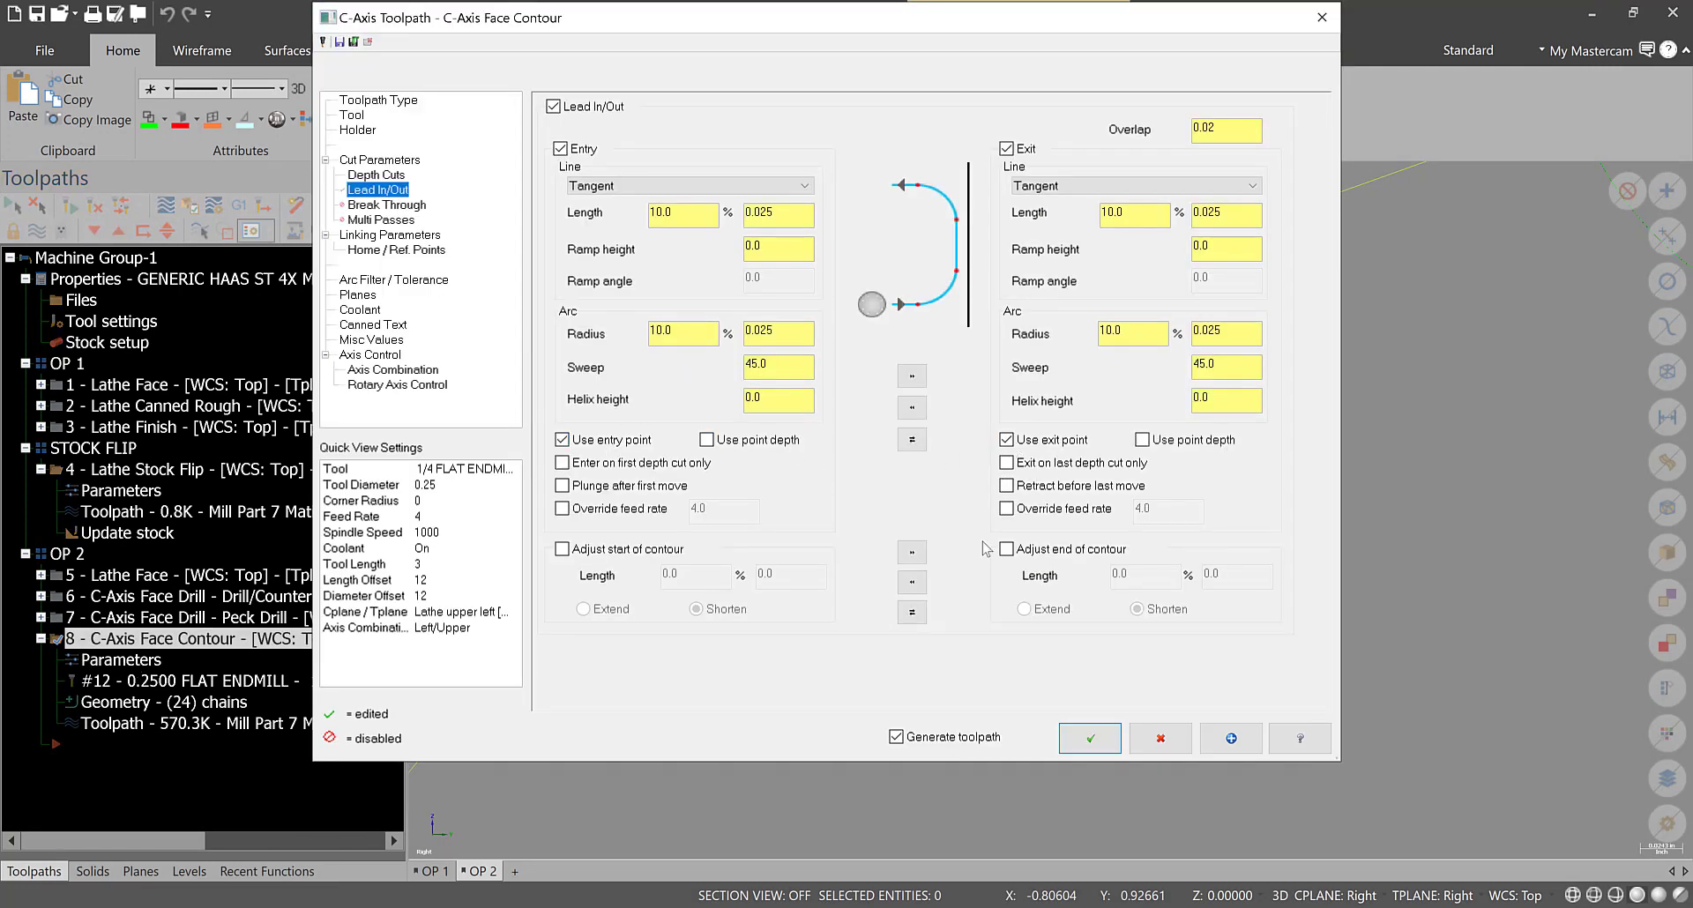
pyautogui.click(1090, 737)
# - Examine the regenerated face contour toolpath across all the flange holes in the Isometric view
pyautogui.scroll(-5, 1047, 420)
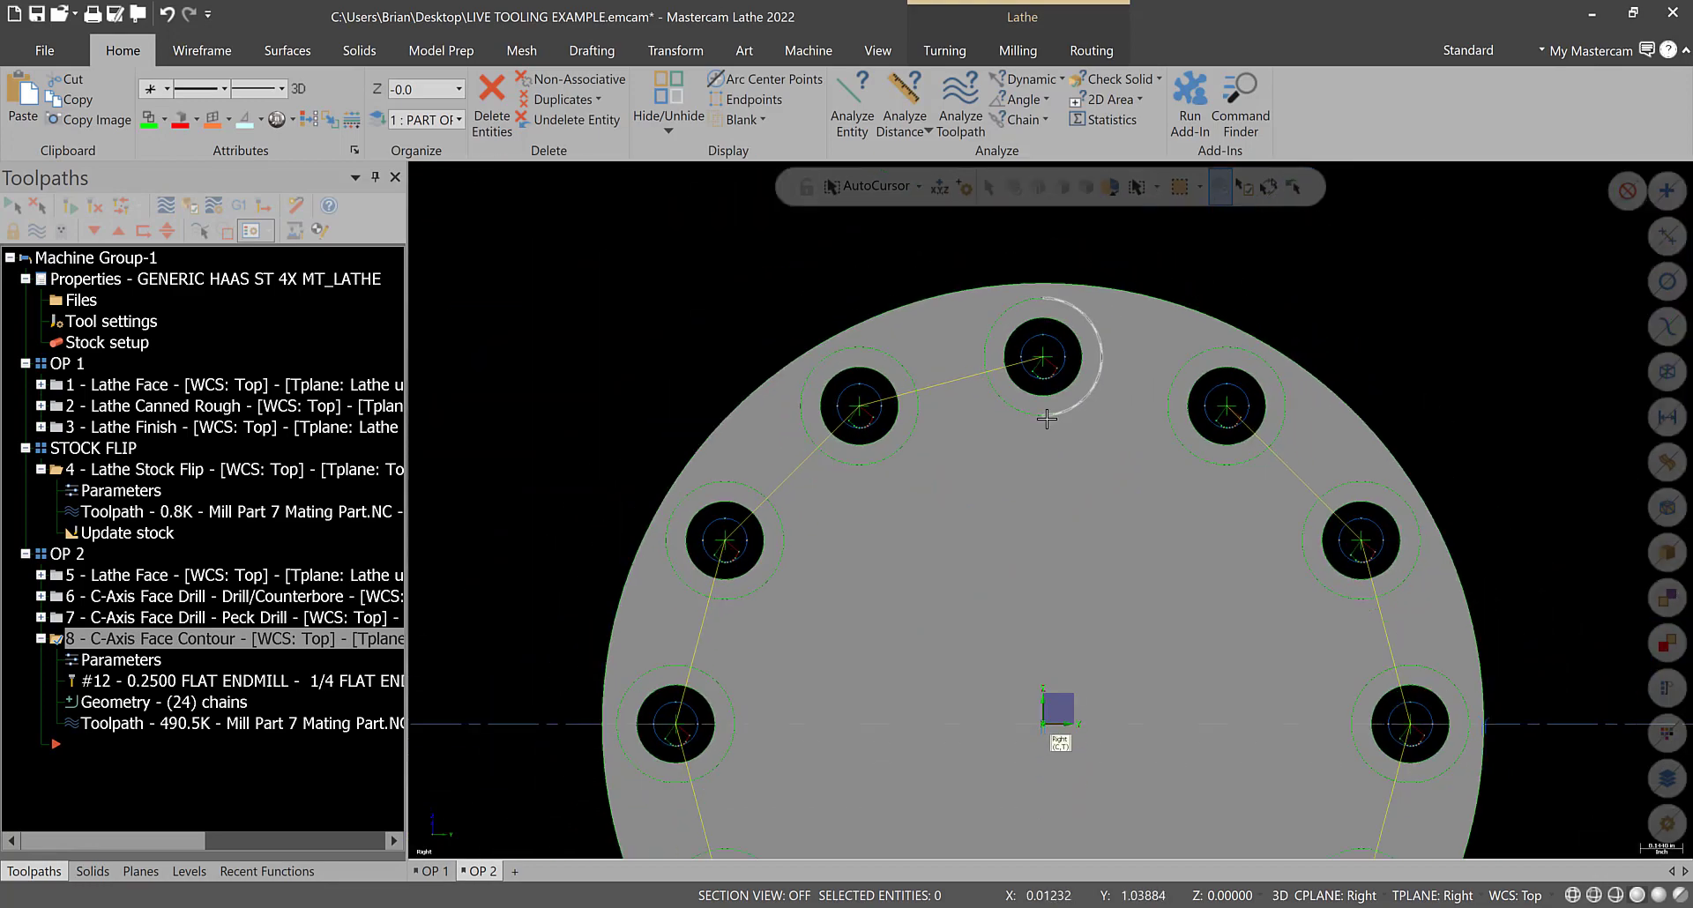
pyautogui.moveTo(1029, 420); pyautogui.dragTo(979, 298, button='middle')
pyautogui.rightClick(676, 225)
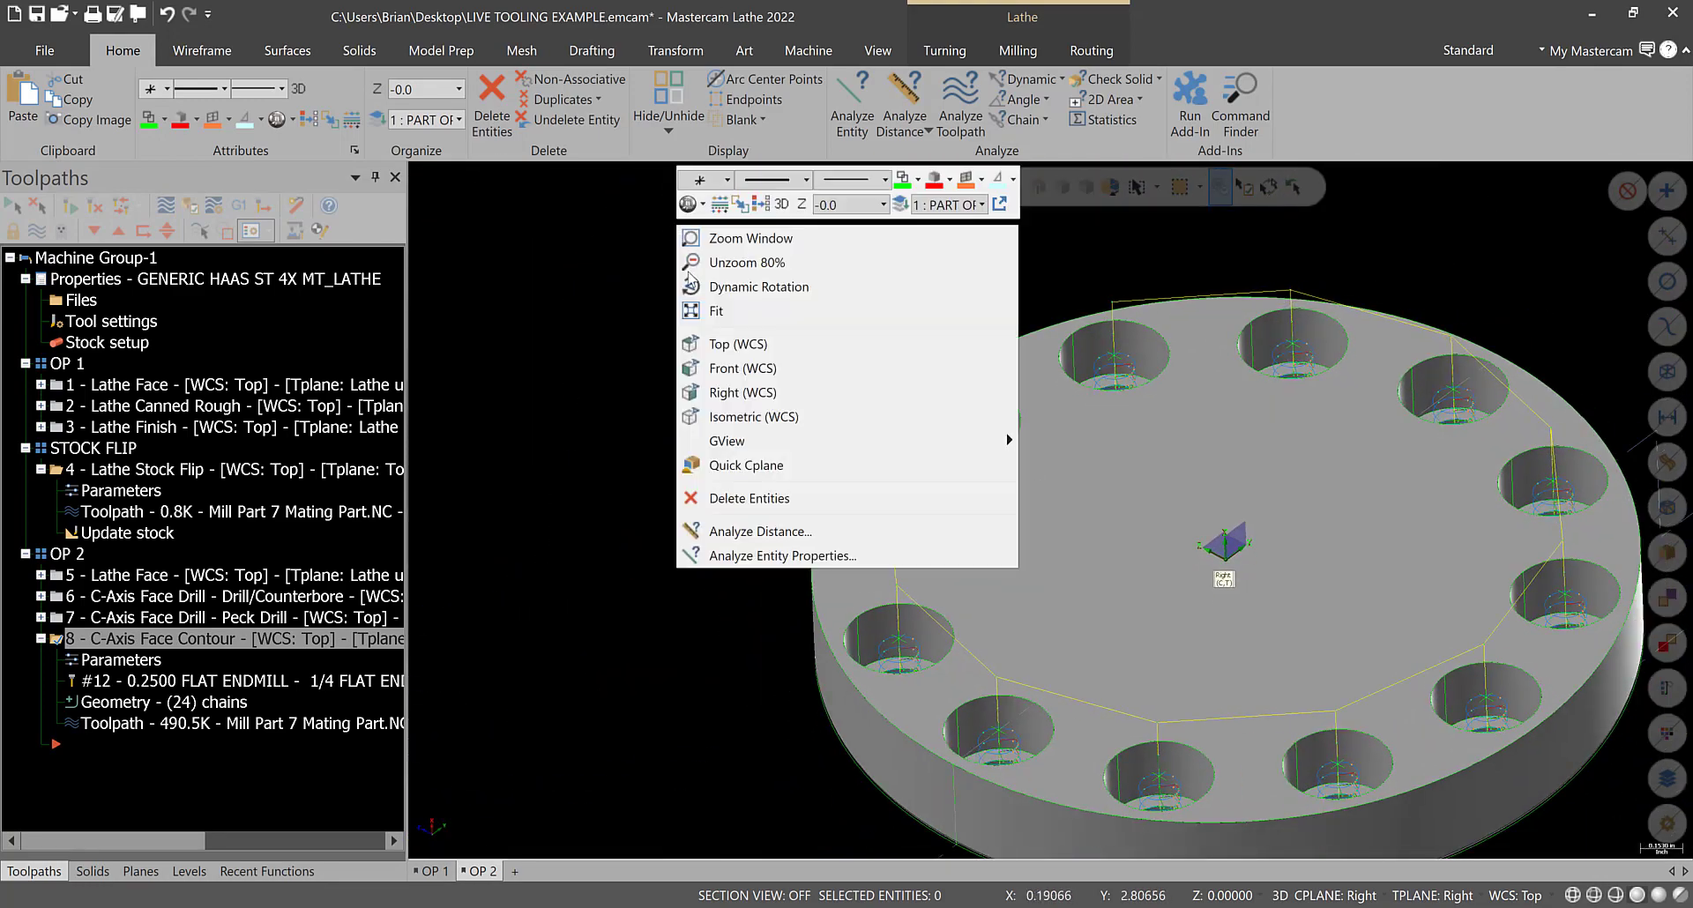
pyautogui.click(749, 420)
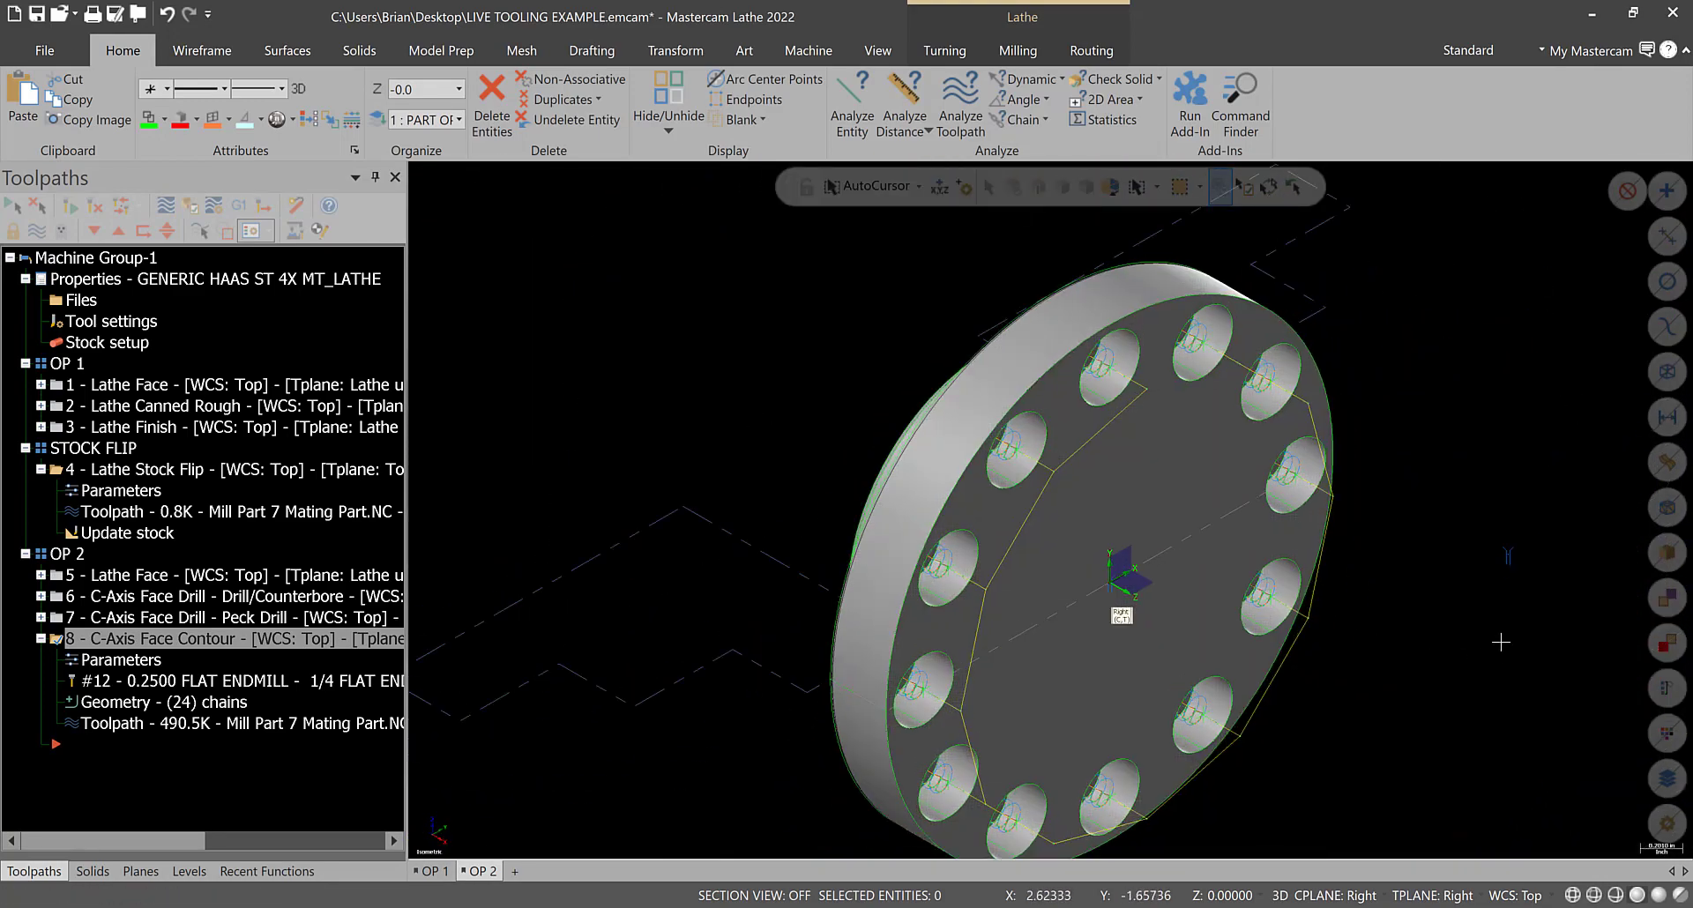
pyautogui.click(183, 206)
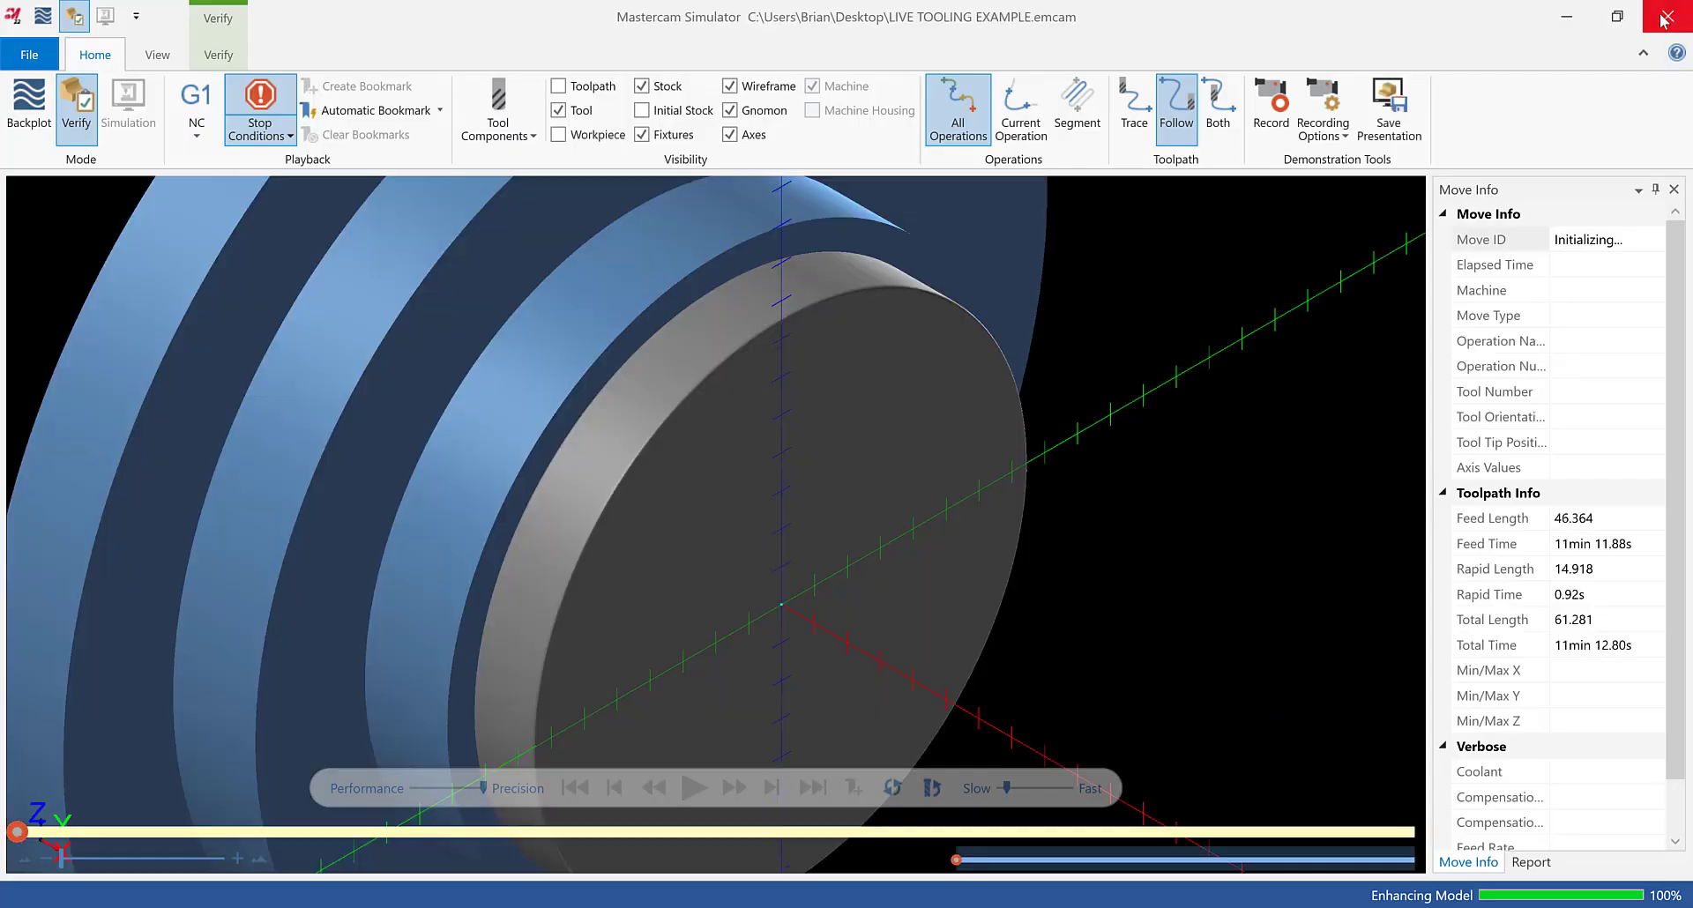
pyautogui.click(1663, 18)
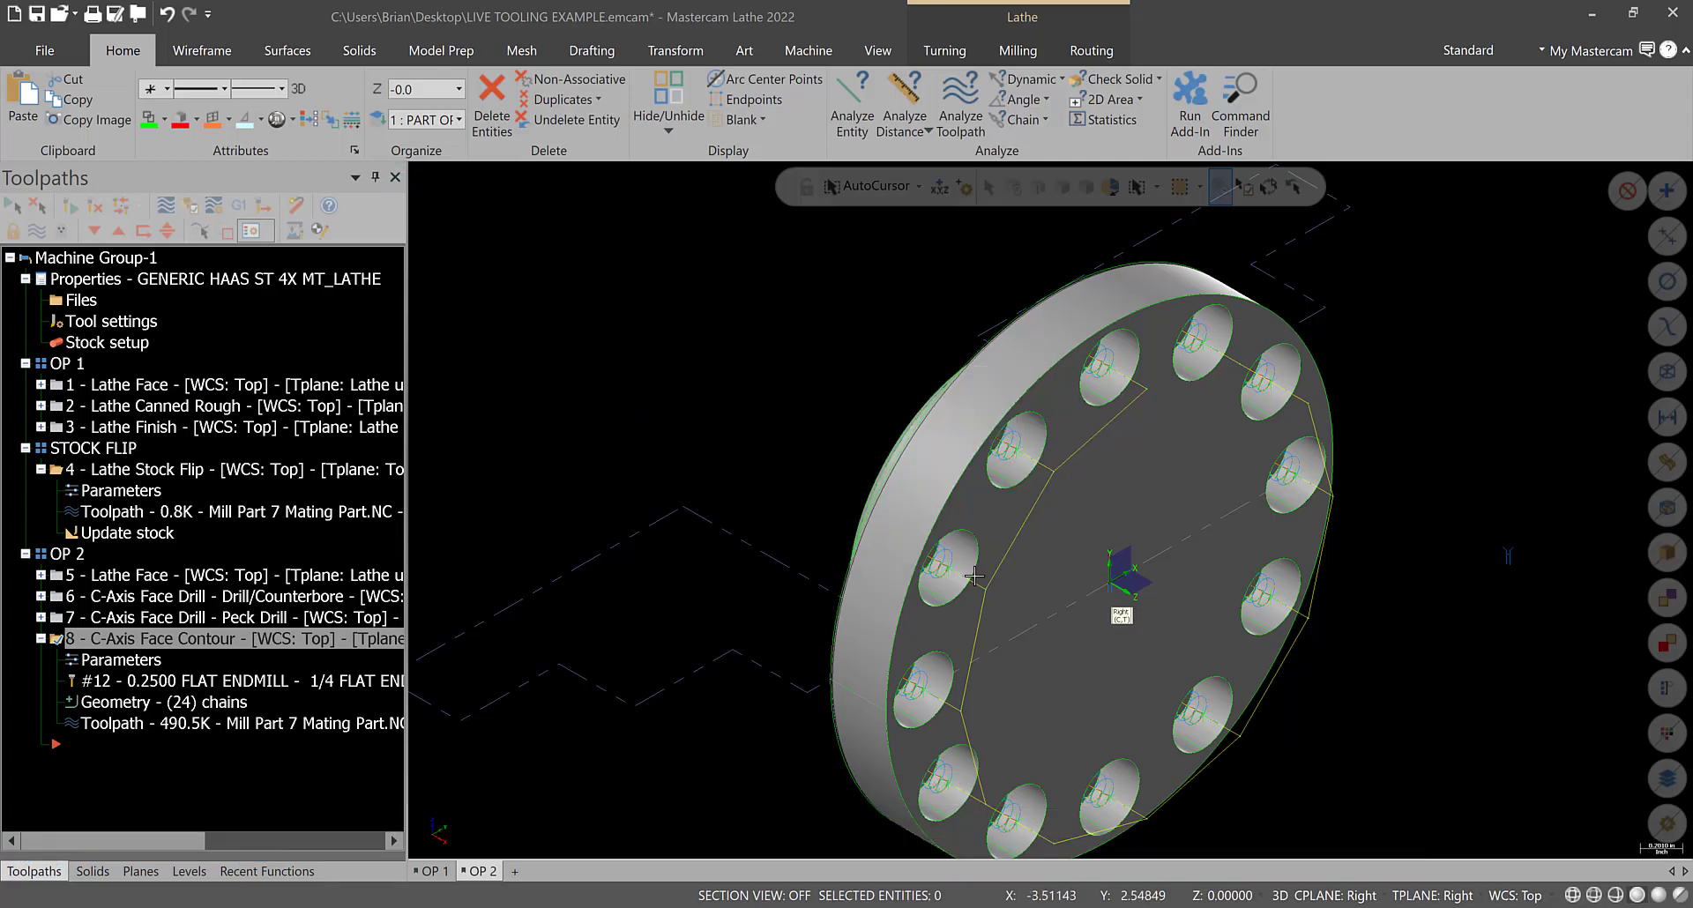
# - Backplot the face contour operation and follow the end mill from the first hole to the second in the Right view
pyautogui.click(168, 208)
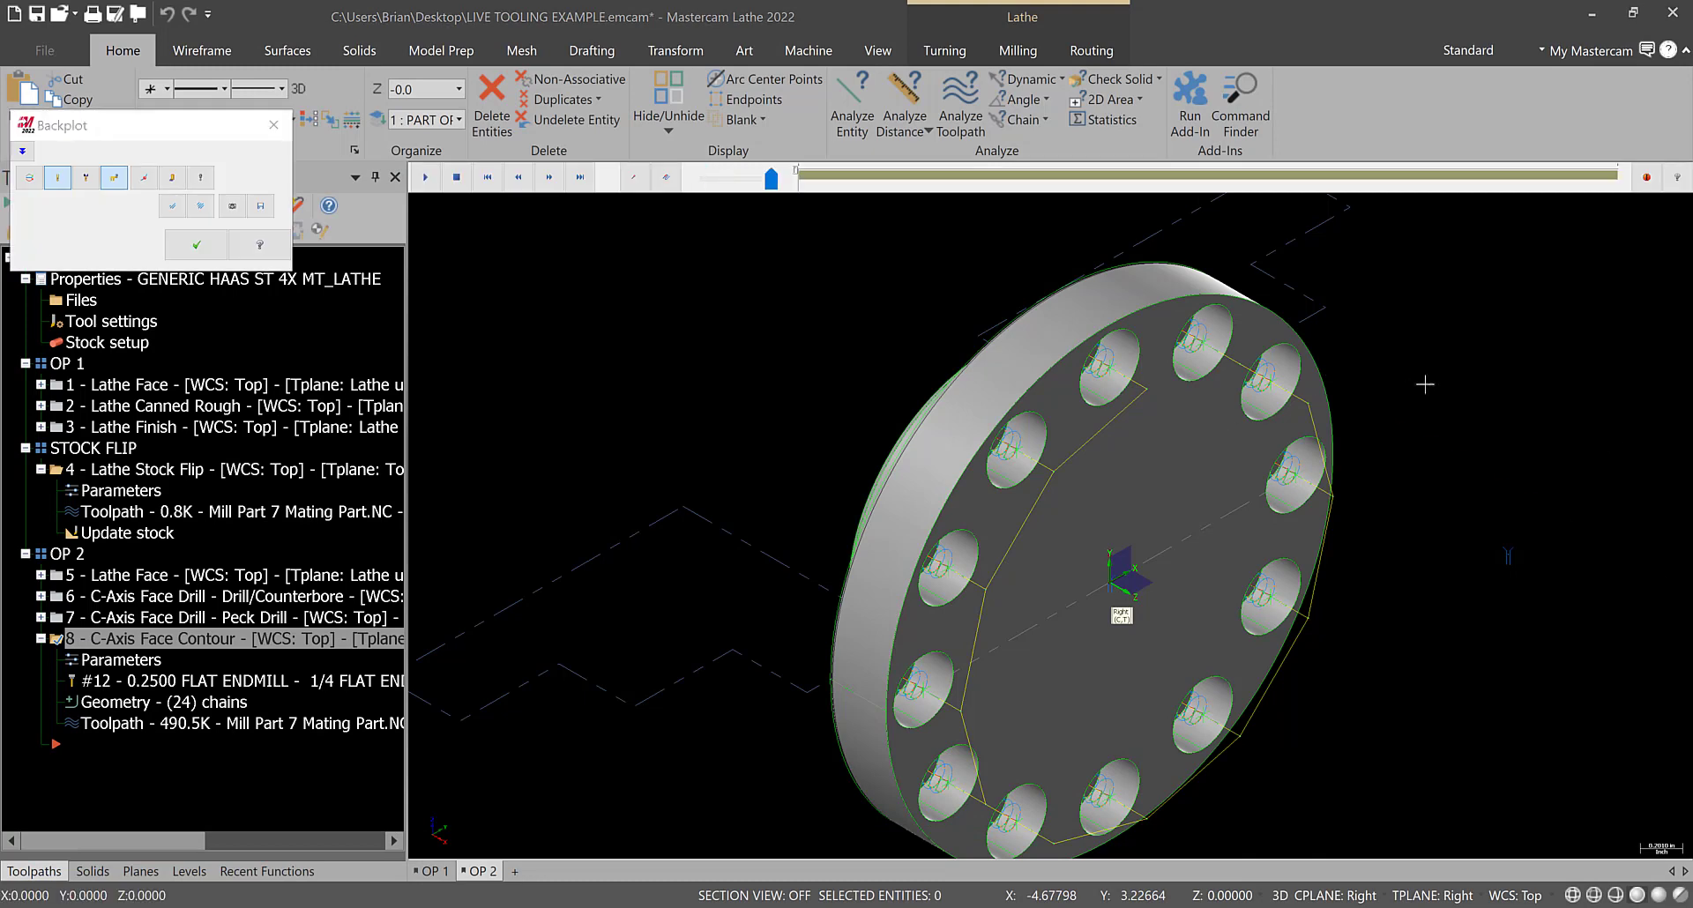
pyautogui.scroll(2, 1417, 378)
pyautogui.scroll(2, 1041, 364)
pyautogui.moveTo(1041, 365); pyautogui.dragTo(875, 311, button='middle')
pyautogui.rightClick(1351, 254)
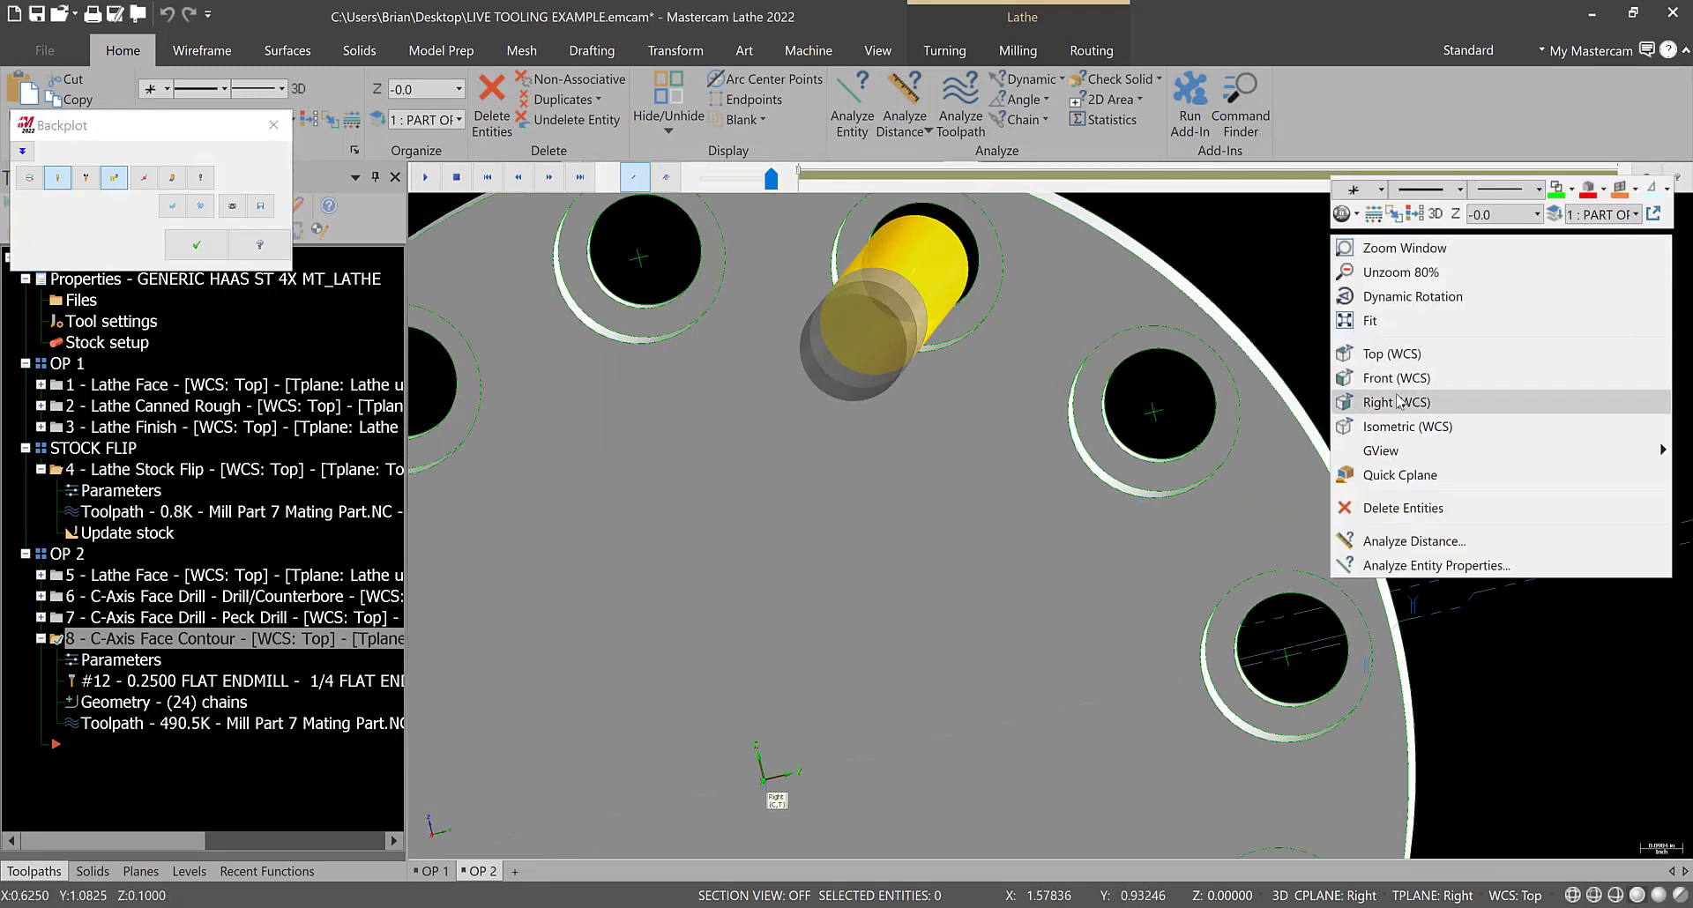
pyautogui.click(1402, 375)
pyautogui.rightClick(1376, 388)
pyautogui.click(1440, 532)
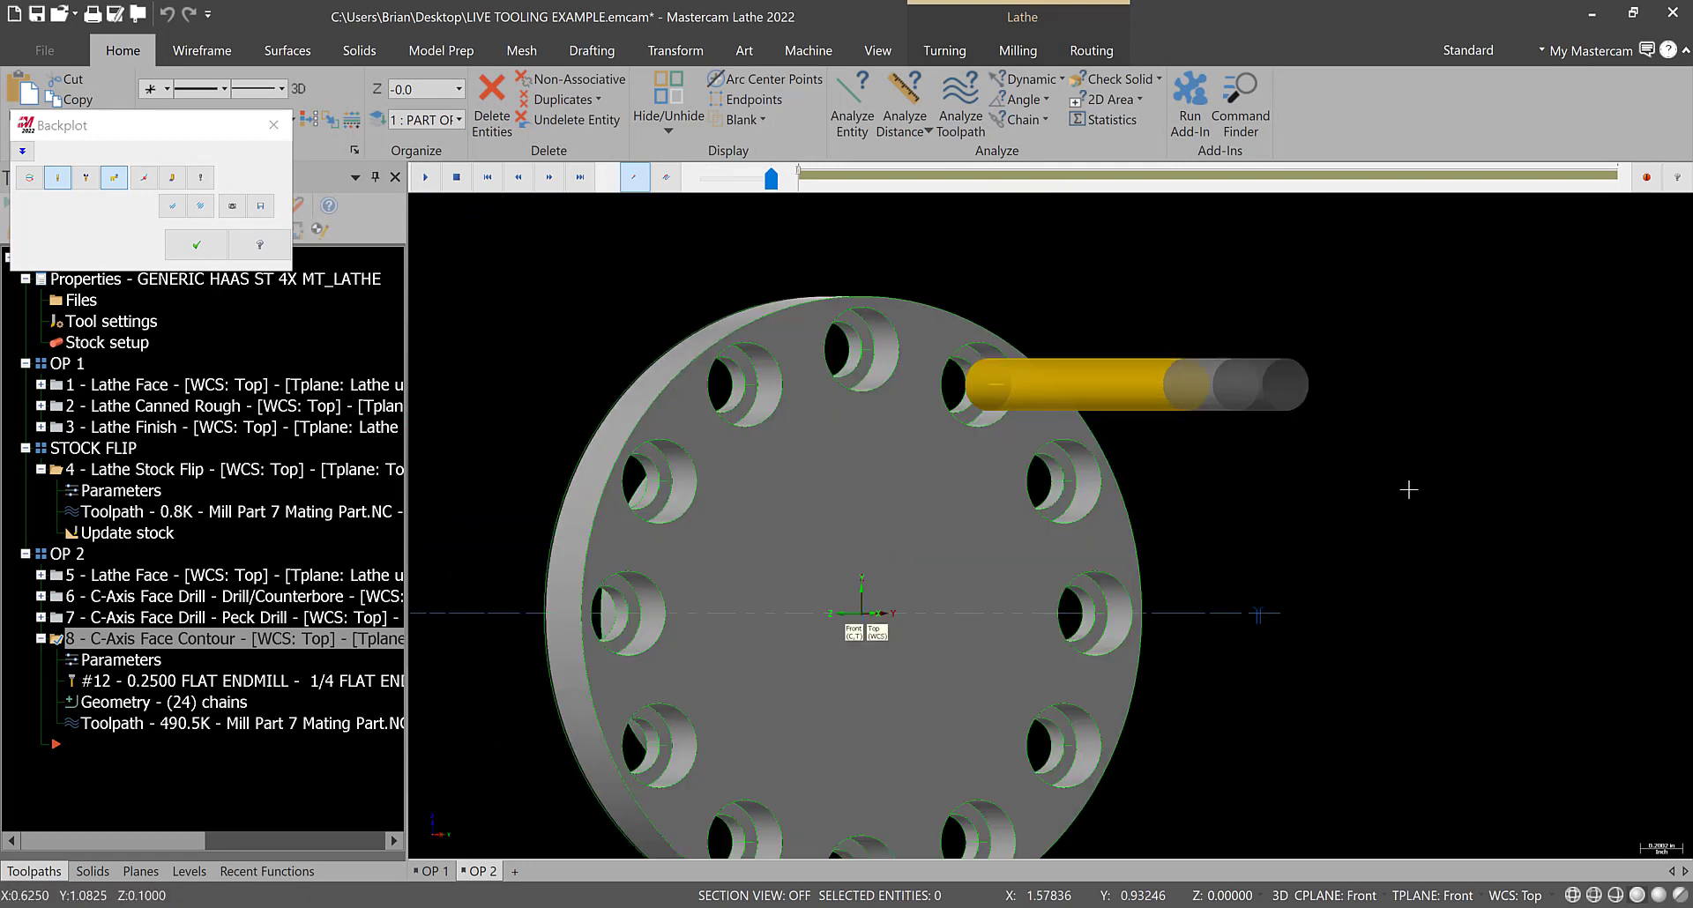
pyautogui.scroll(2, 1317, 455)
pyautogui.scroll(2, 1317, 455)
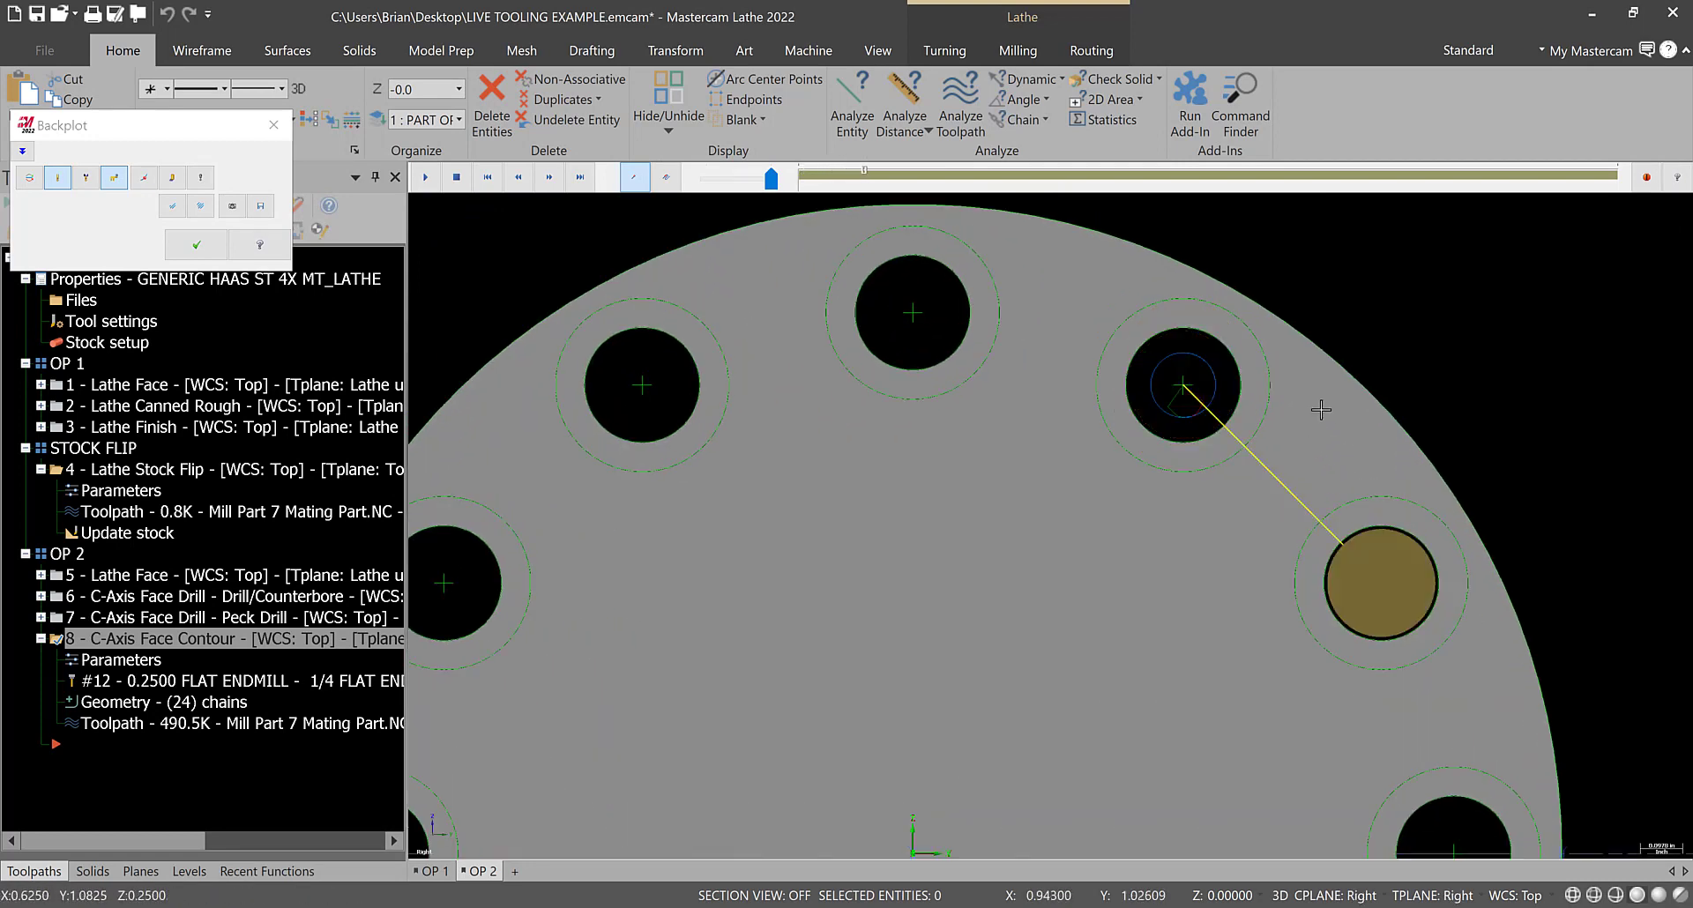
# - Check the cycle time information for the face contour in the expanded backplot details, and close the backplot
pyautogui.moveTo(1145, 415); pyautogui.dragTo(1252, 463, button='middle')
pyautogui.click(19, 152)
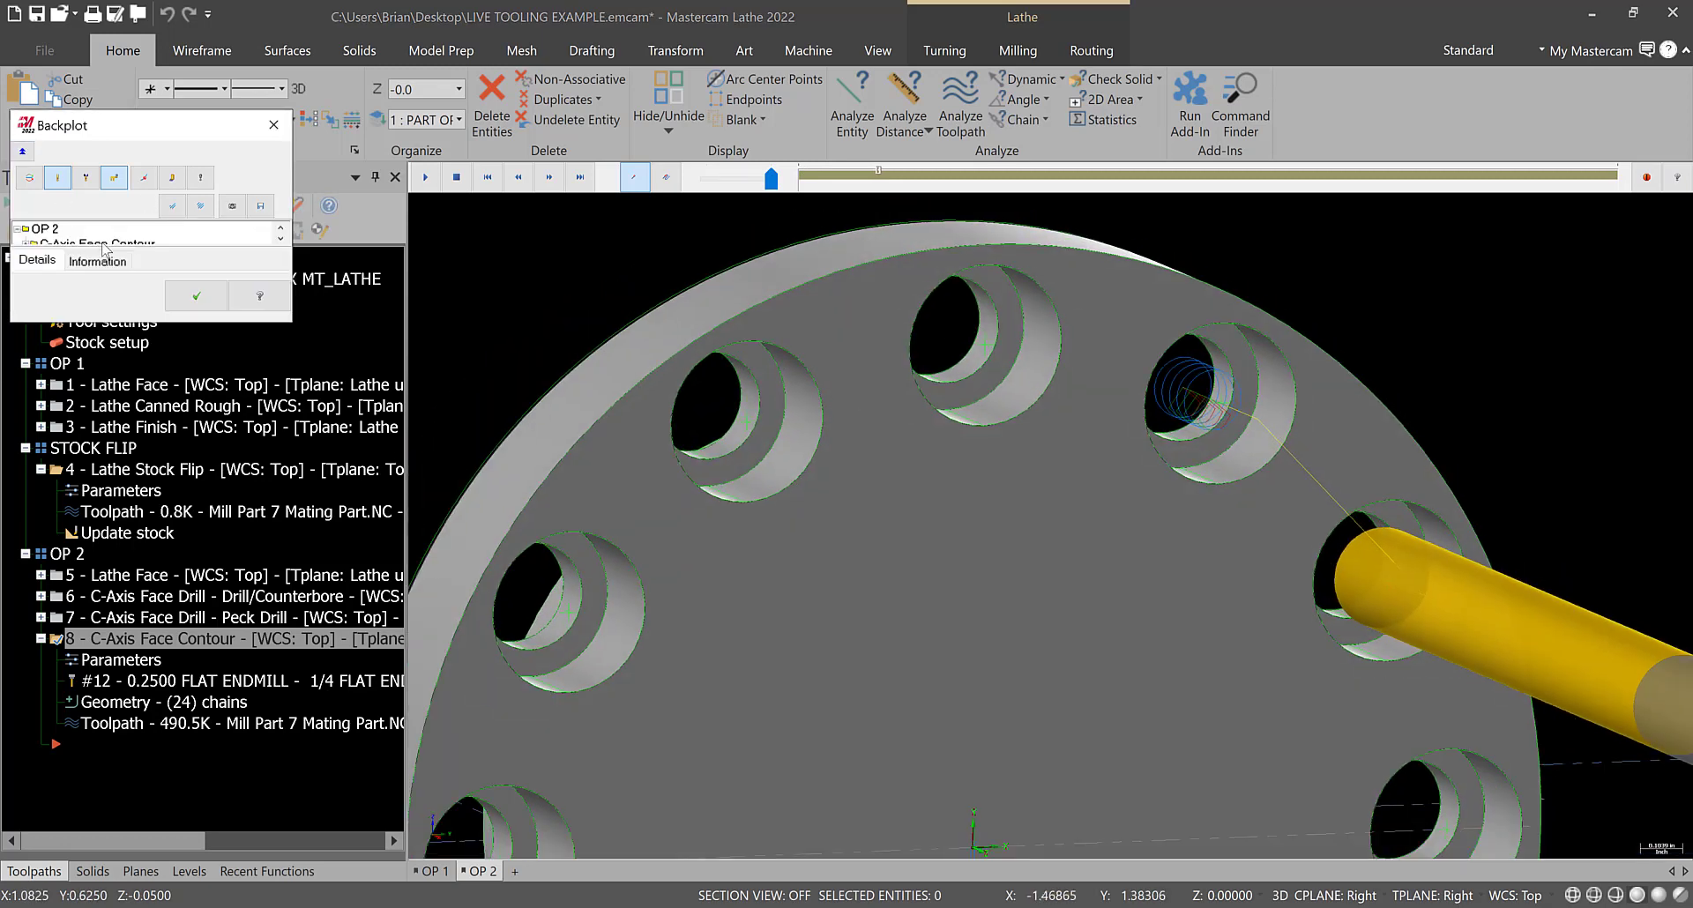
pyautogui.click(122, 263)
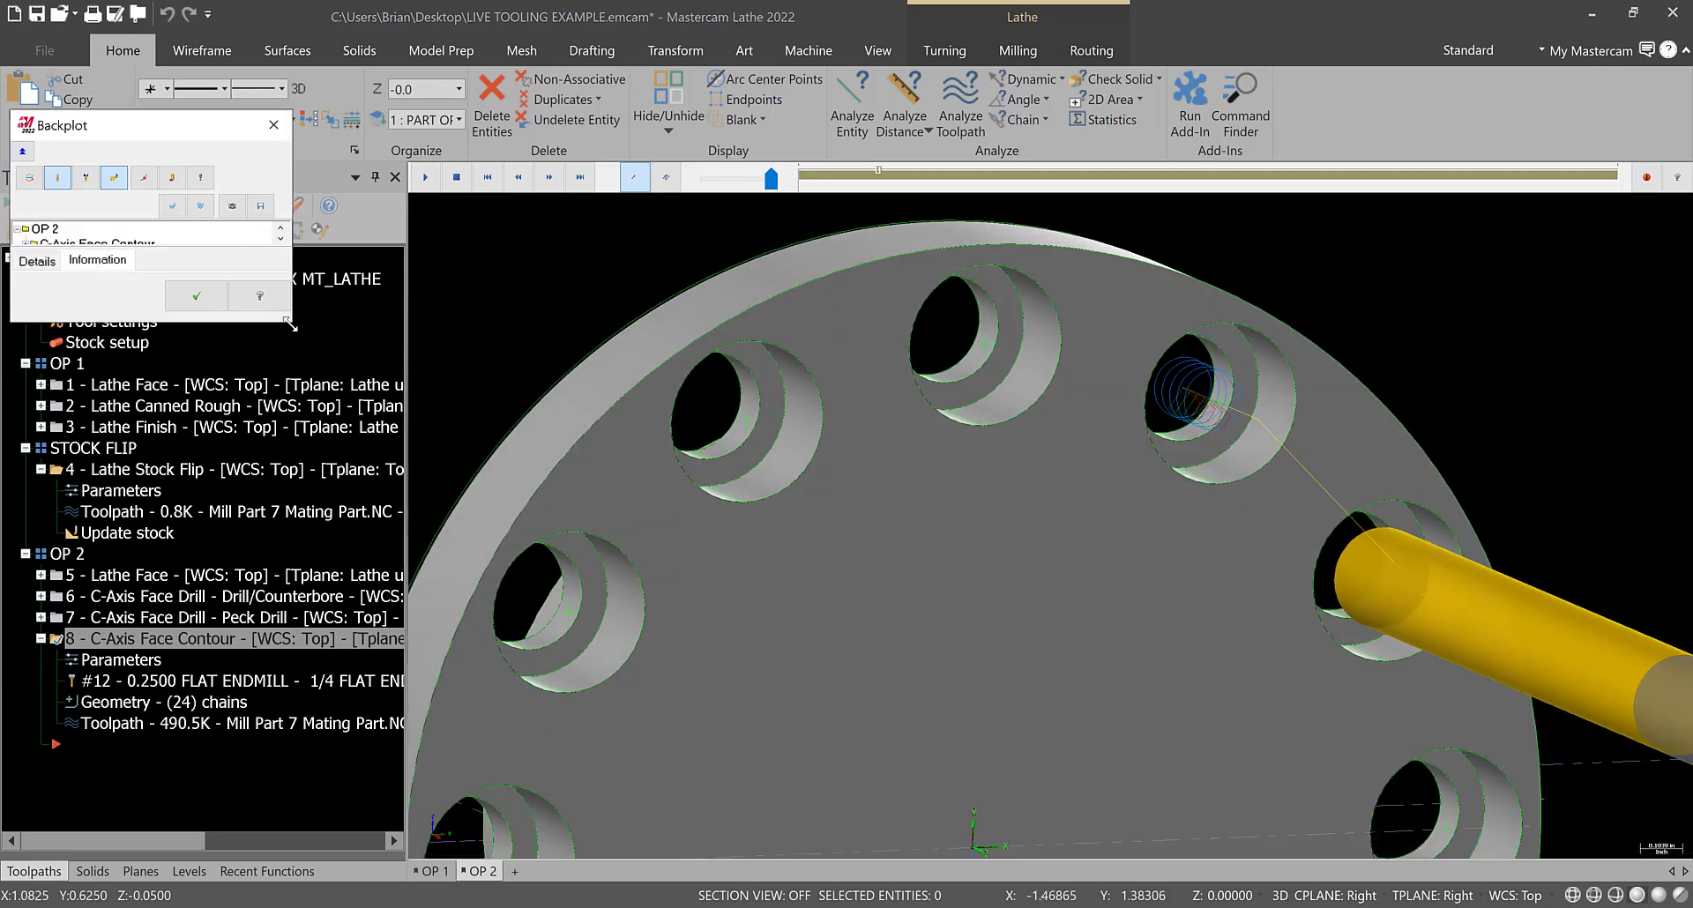
pyautogui.moveTo(289, 326); pyautogui.dragTo(414, 592)
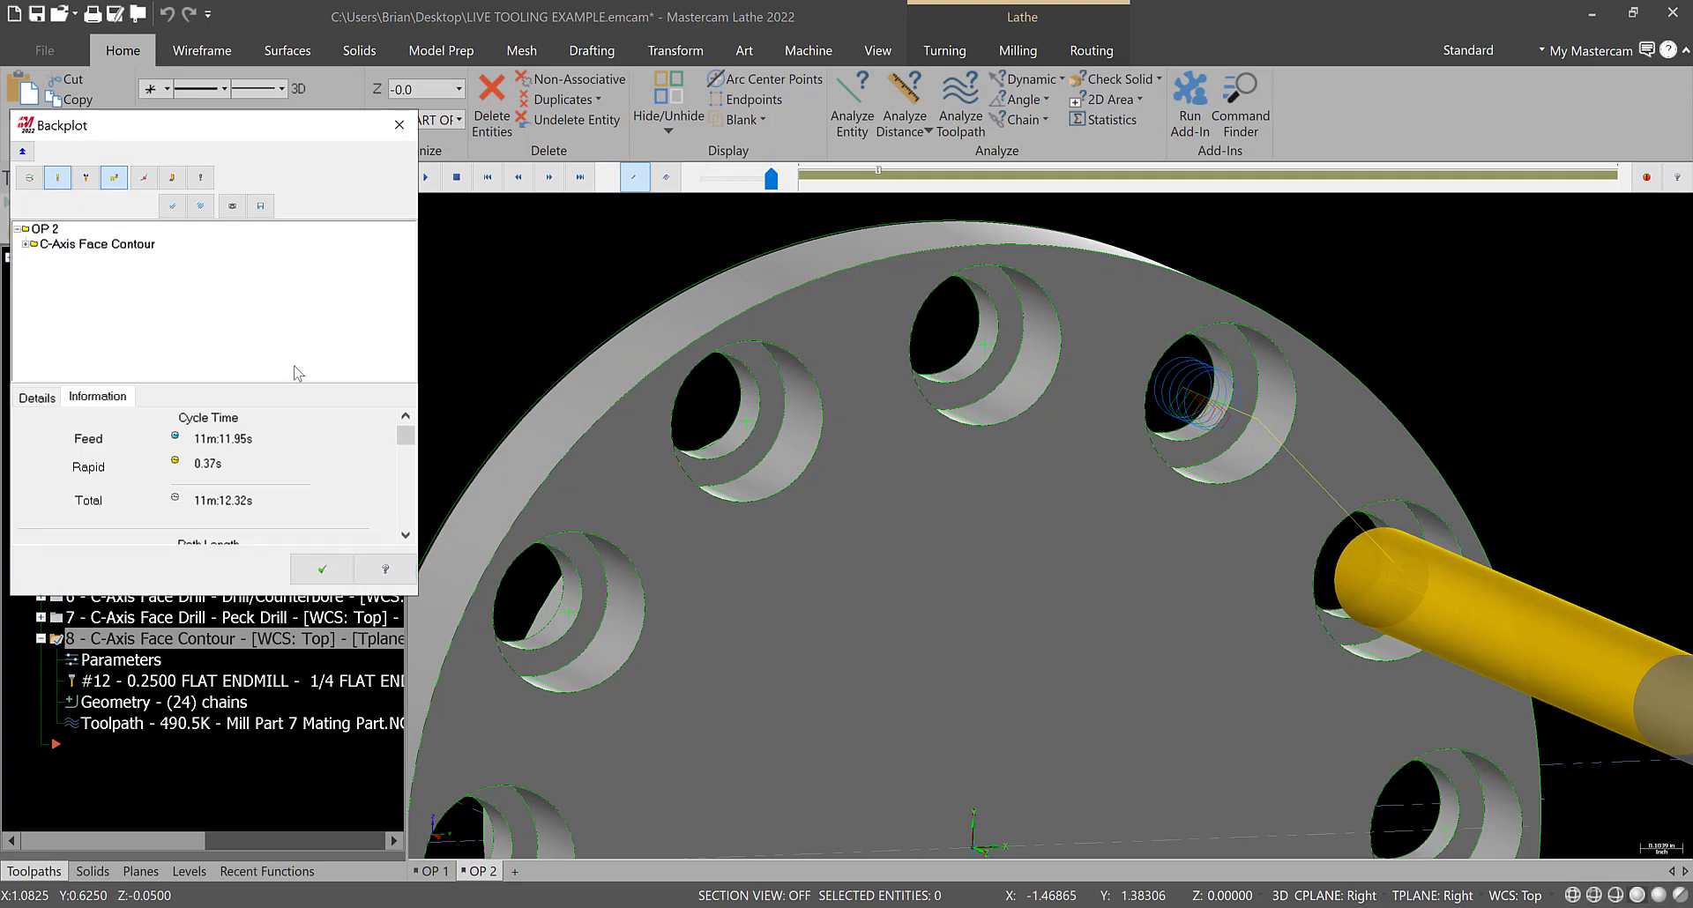
pyautogui.click(399, 125)
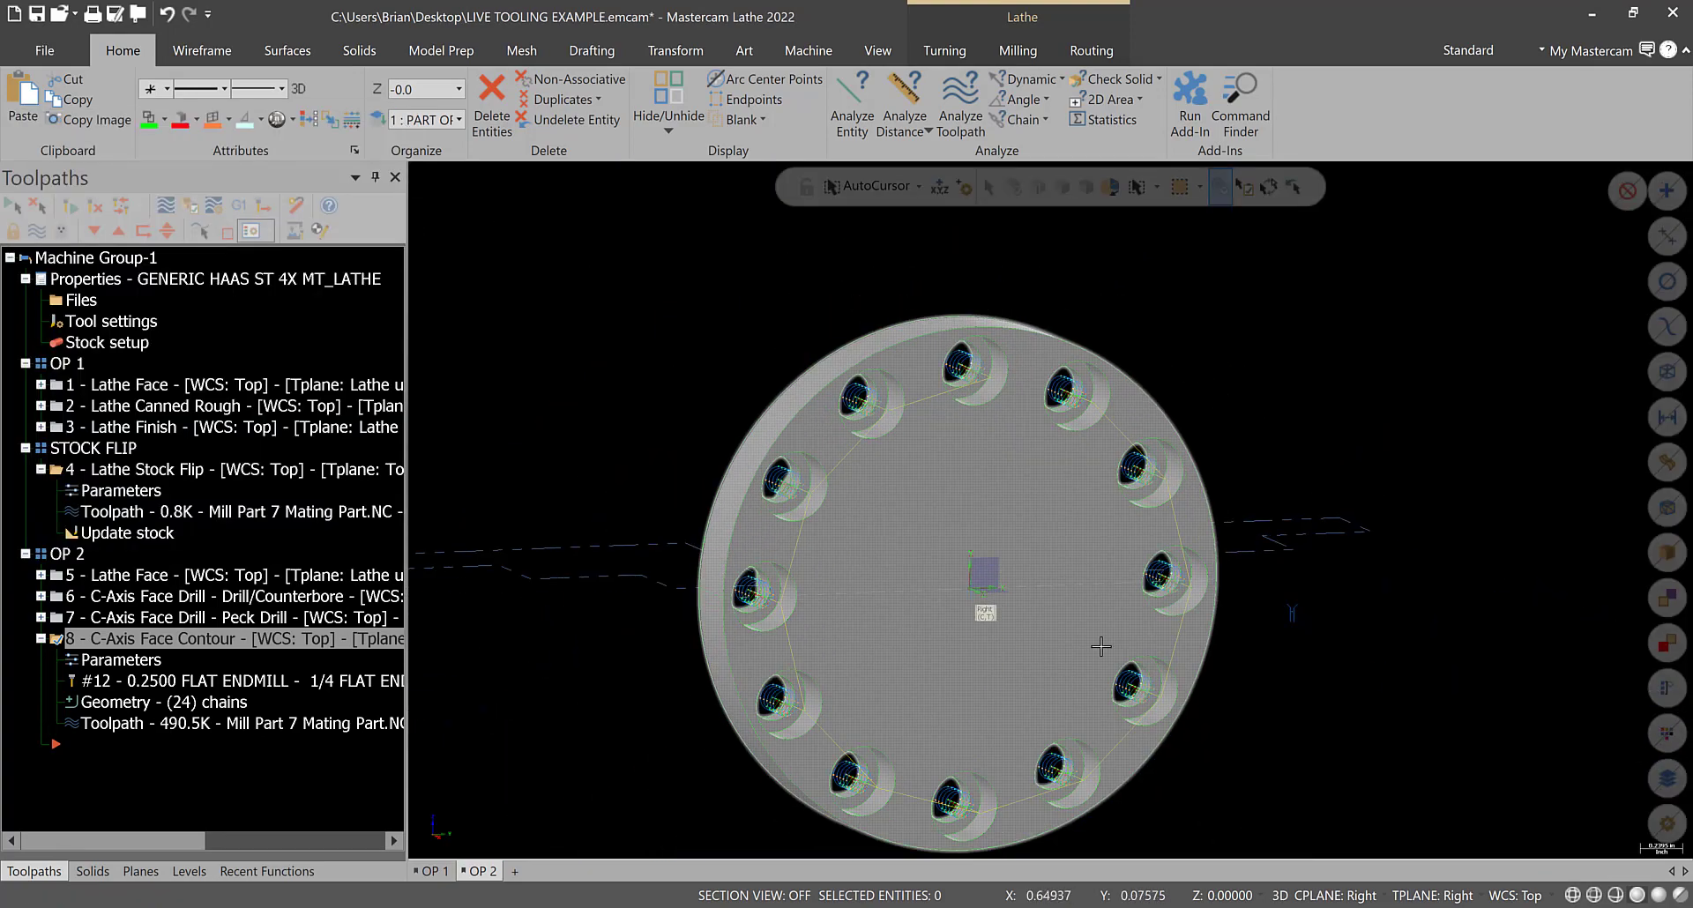
# - Review the C-Axis Face Contour's cut parameters, depth cuts and tool settings, and accept them
pyautogui.click(121, 660)
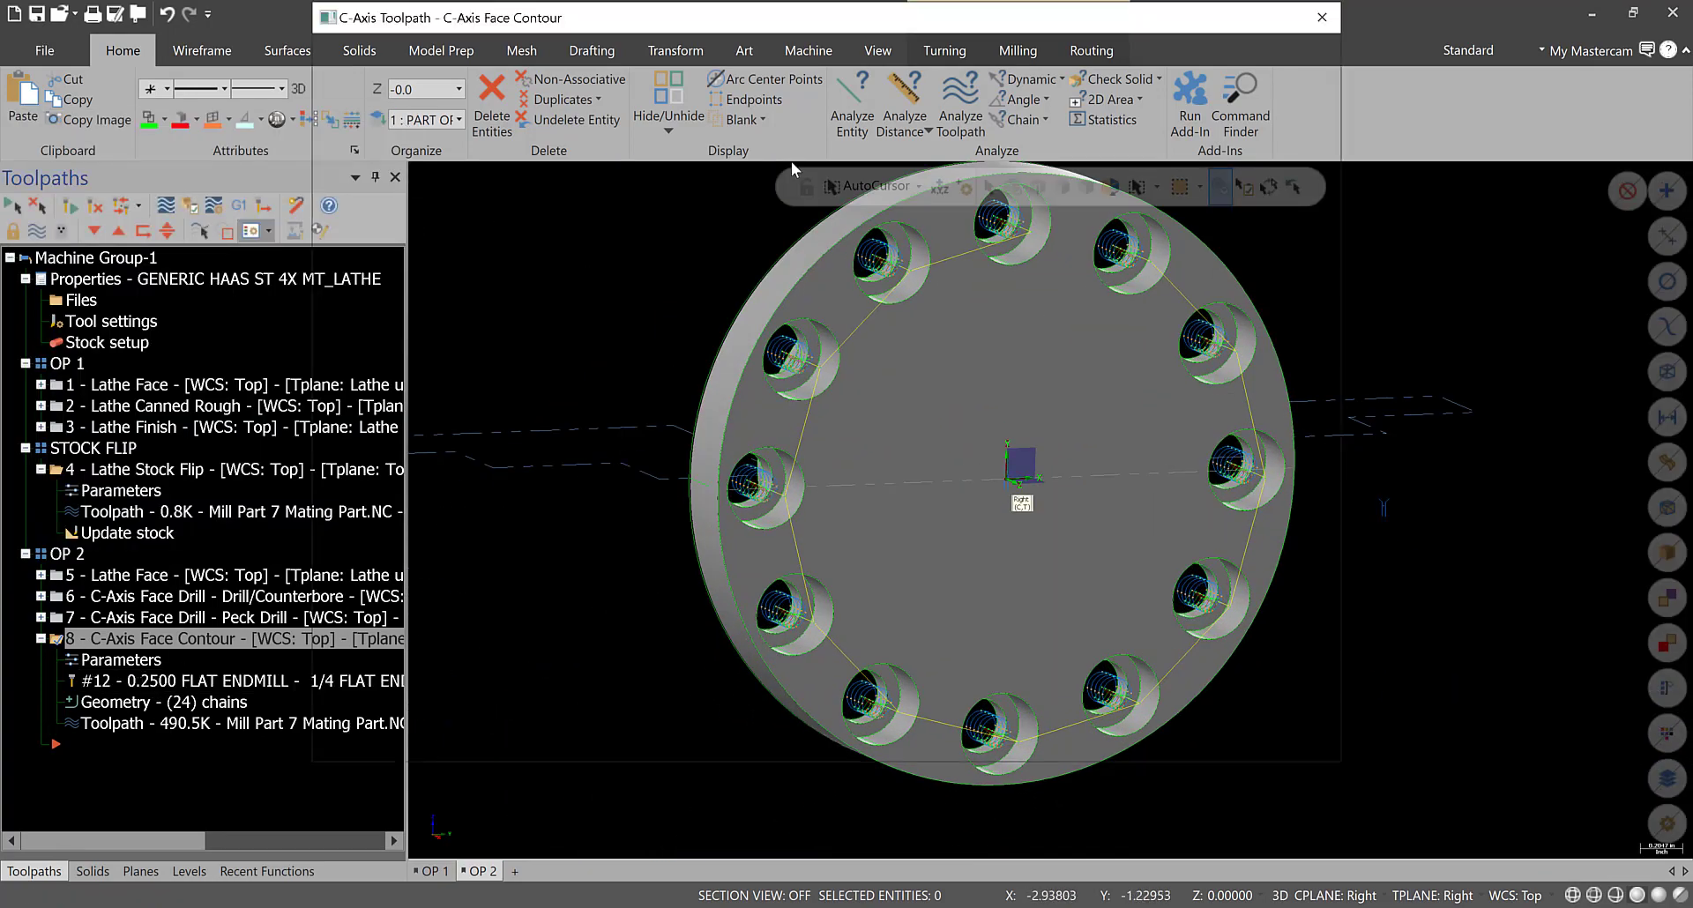
pyautogui.click(388, 160)
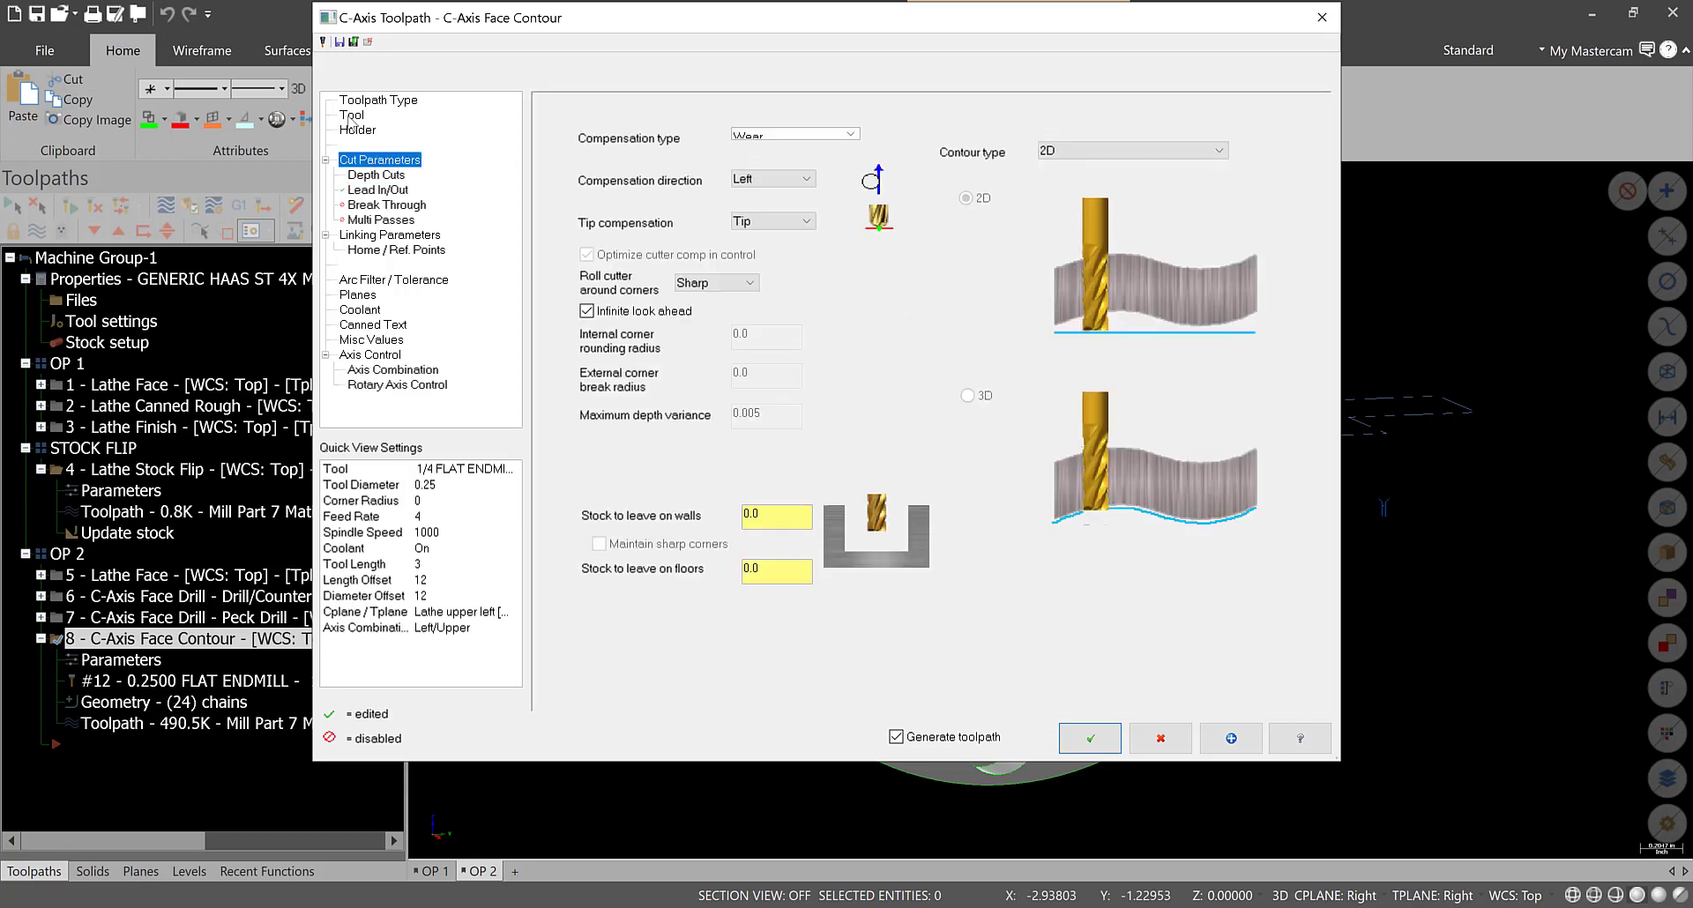
pyautogui.click(385, 175)
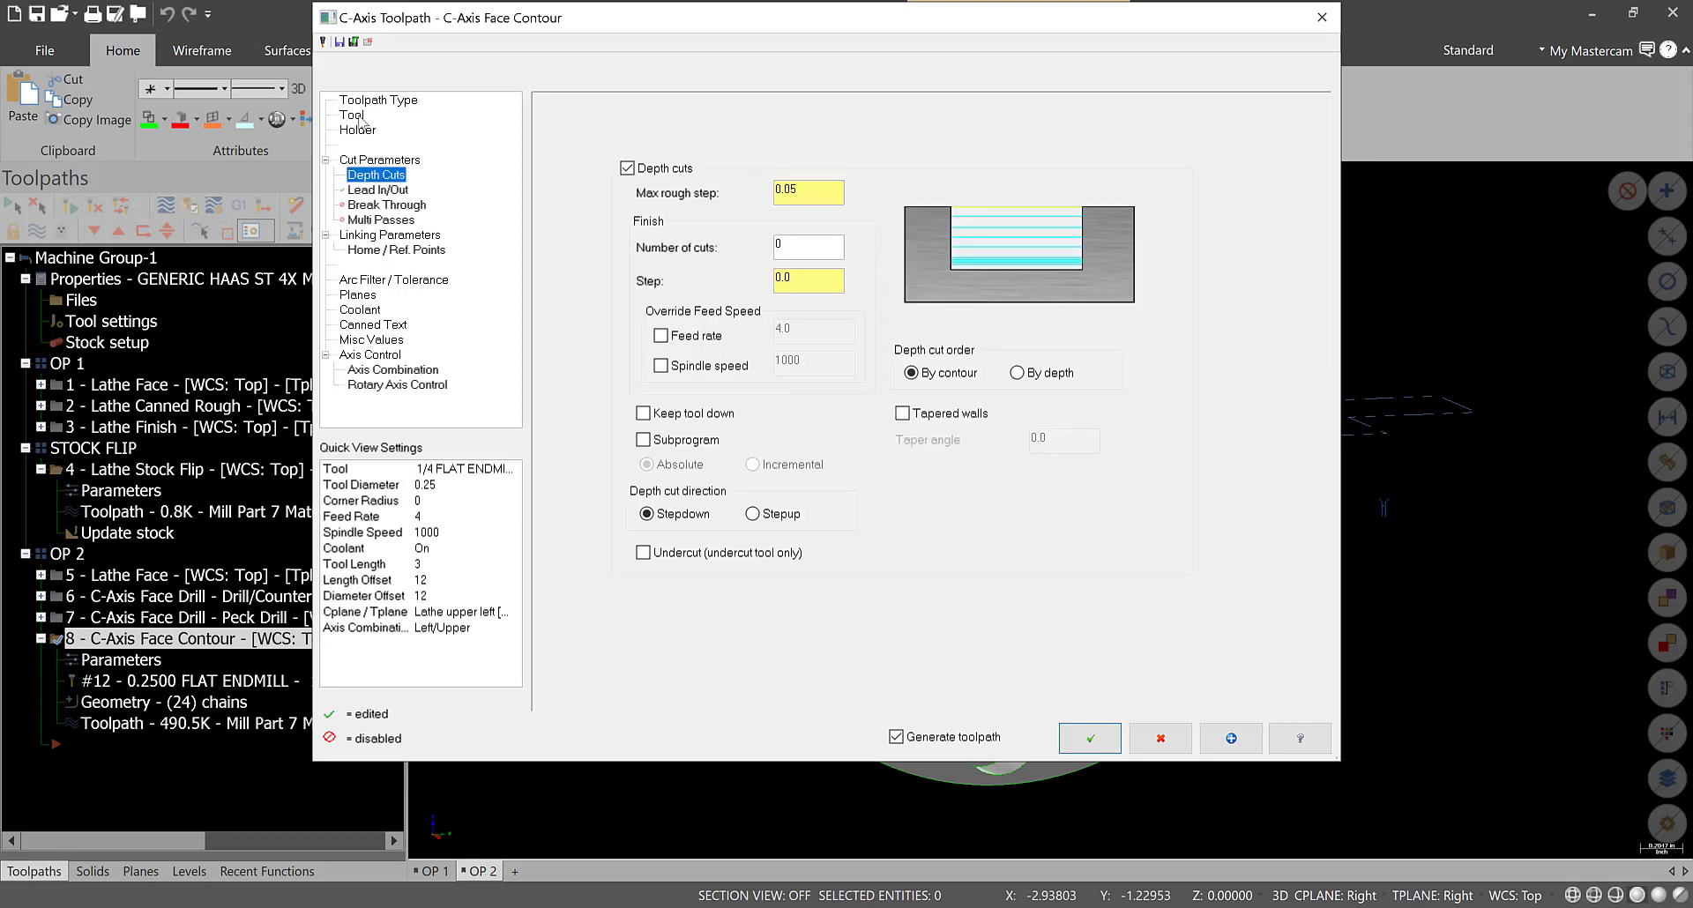
pyautogui.click(355, 116)
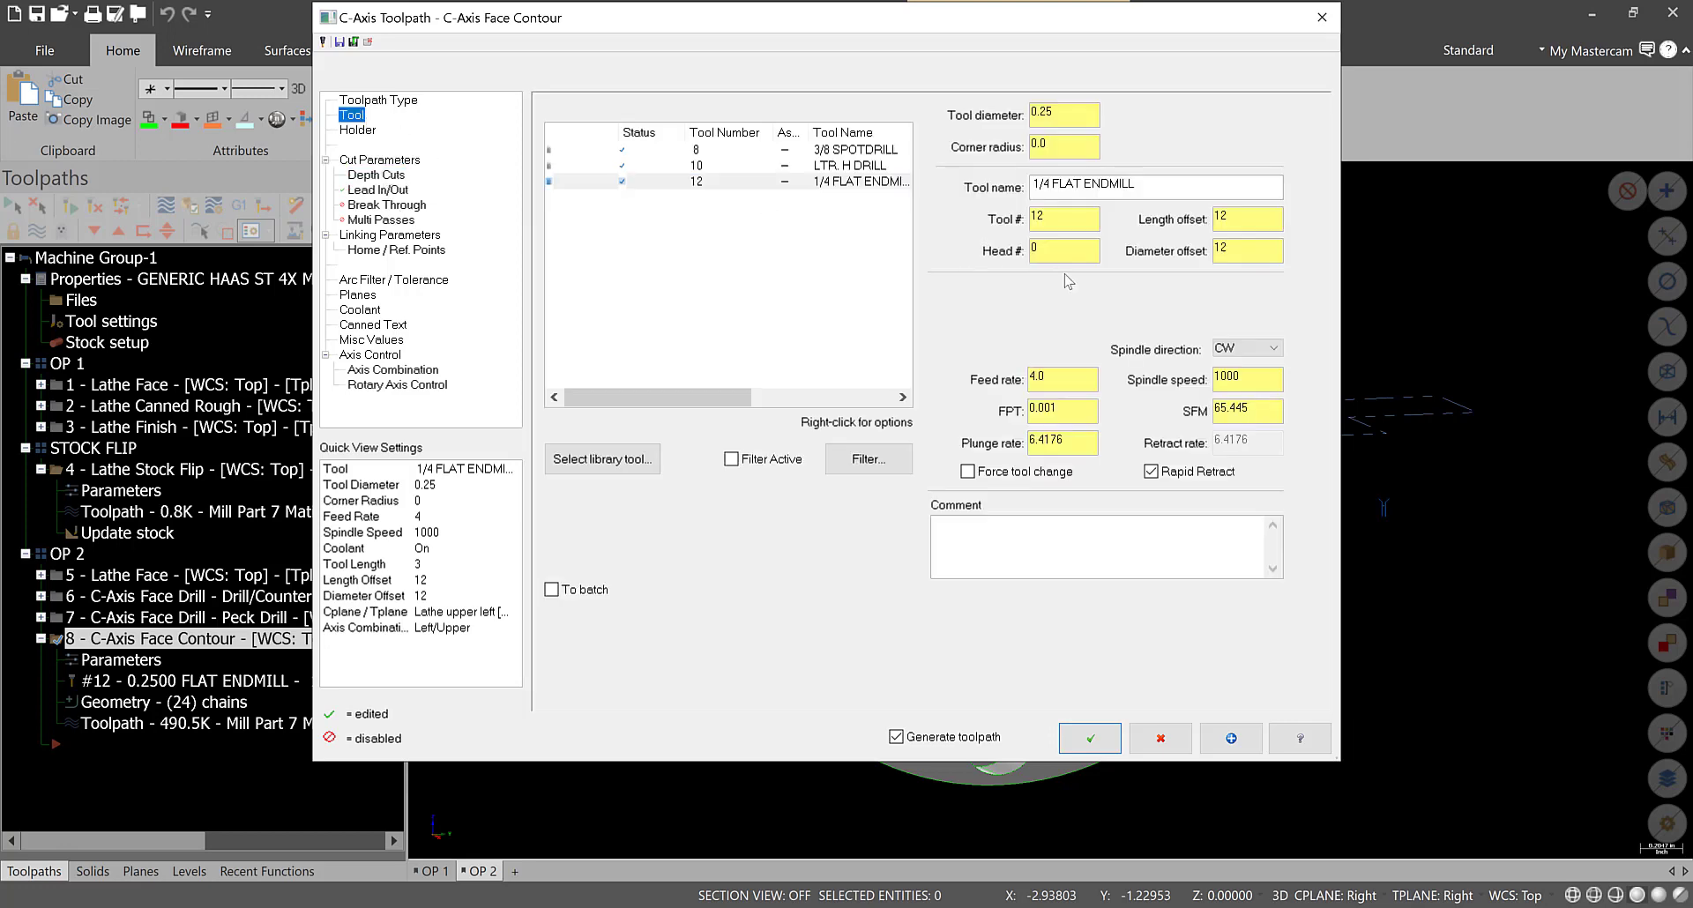
pyautogui.click(1062, 746)
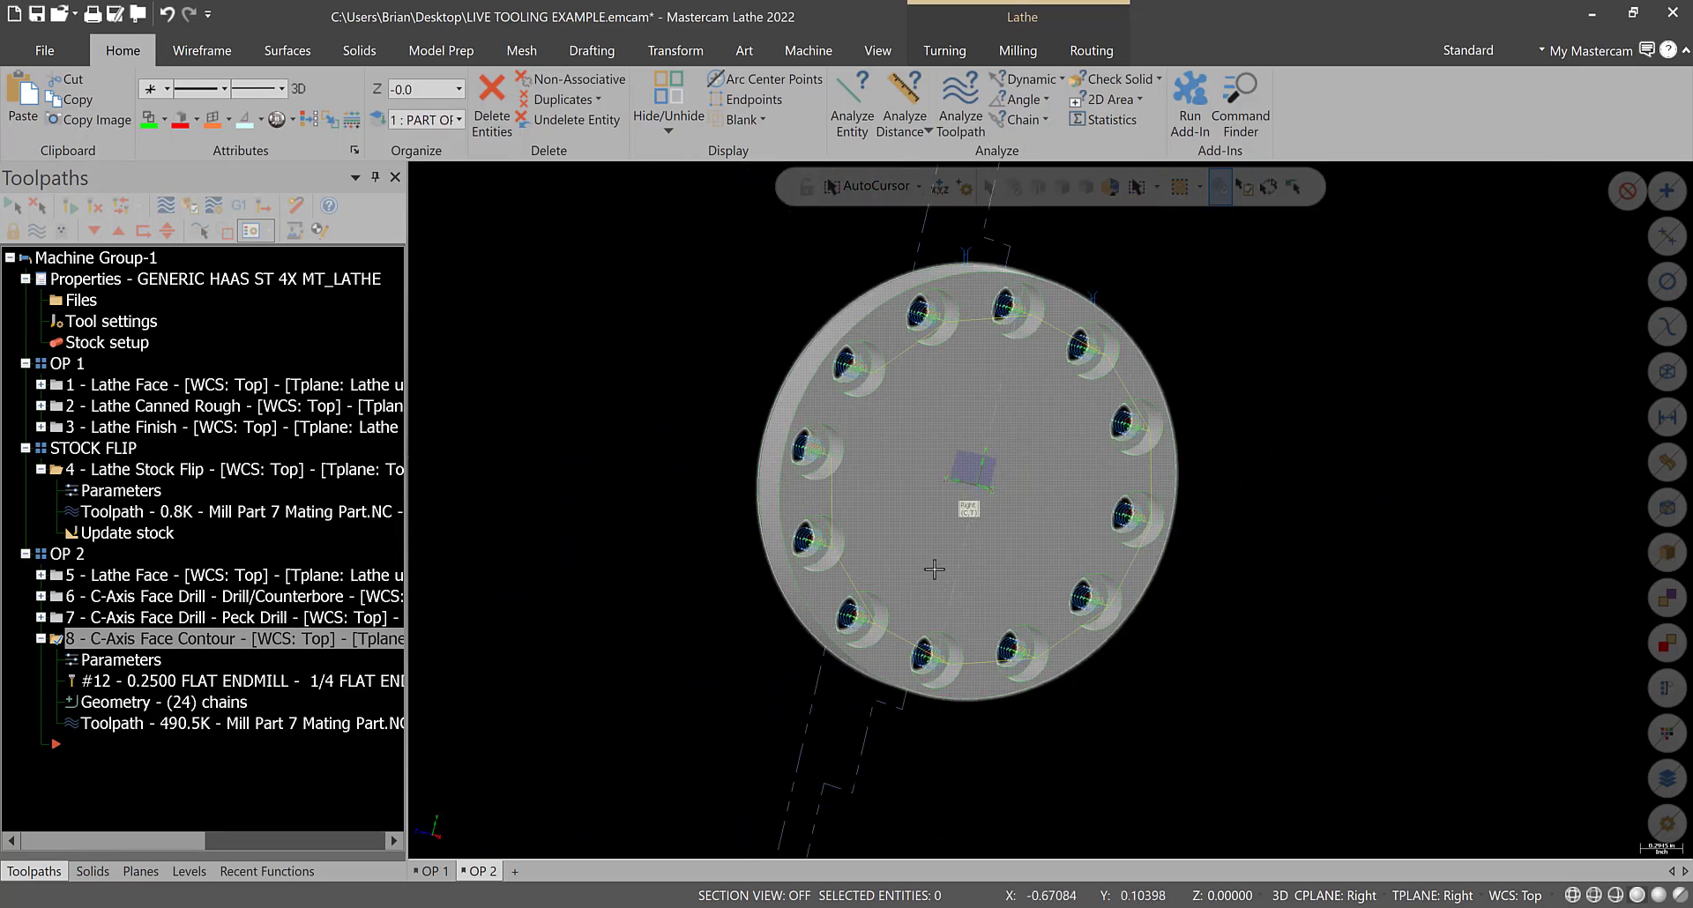
# - Return to the Top view and run a Verify simulation of all the OP 2 operations
pyautogui.rightClick(934, 569)
pyautogui.click(775, 485)
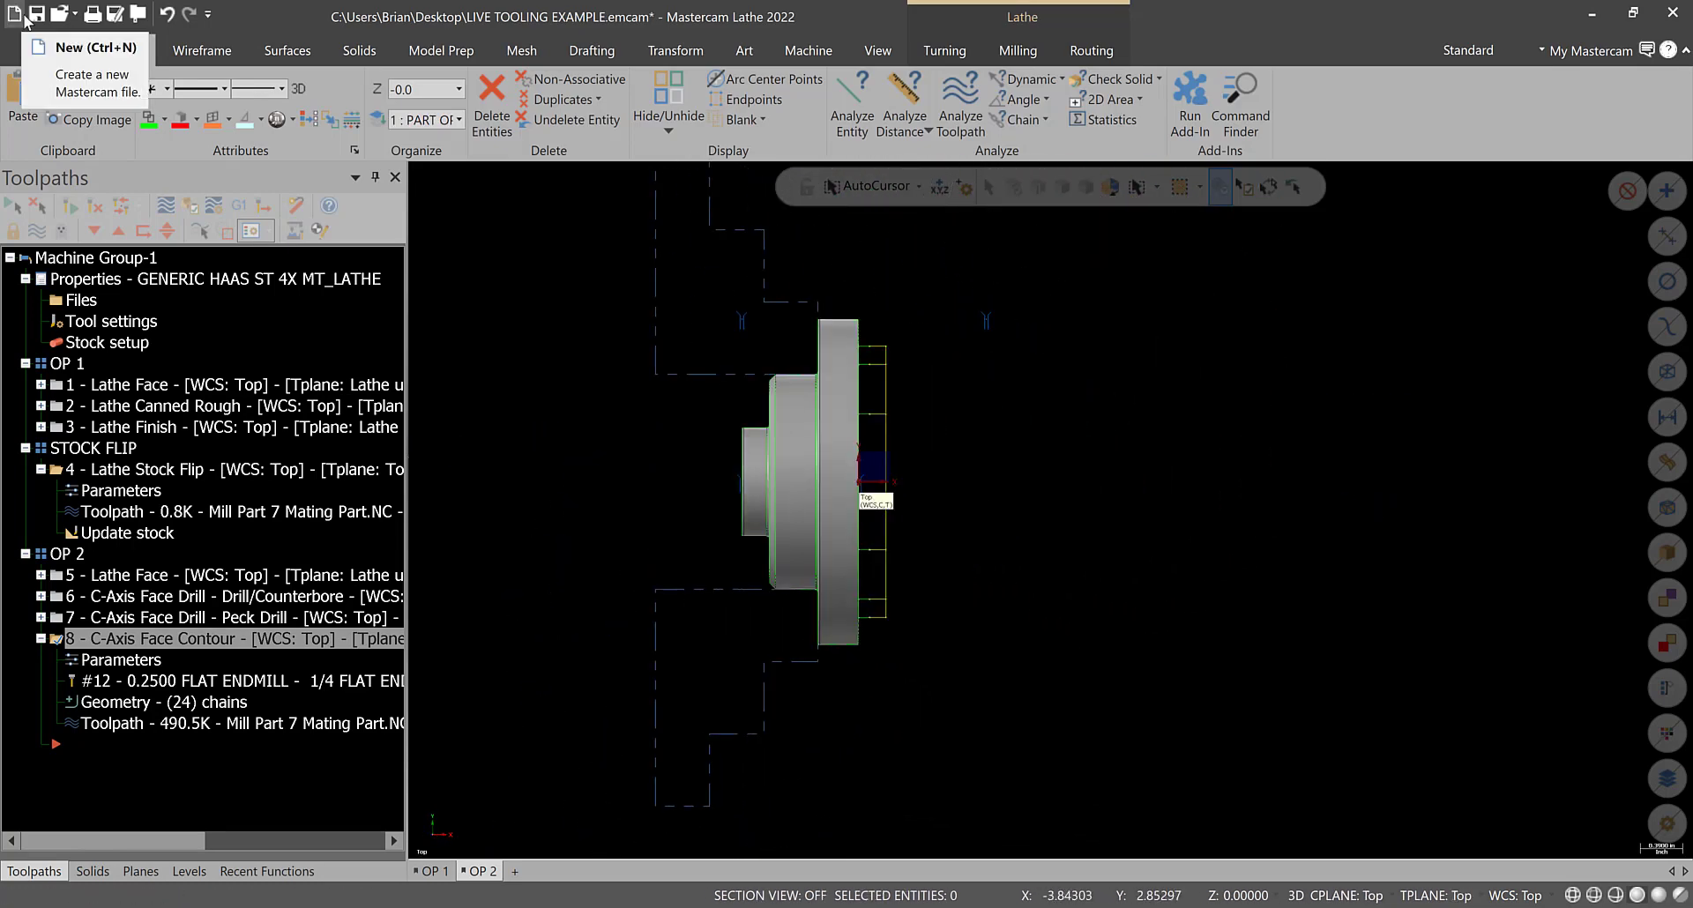
pyautogui.click(84, 552)
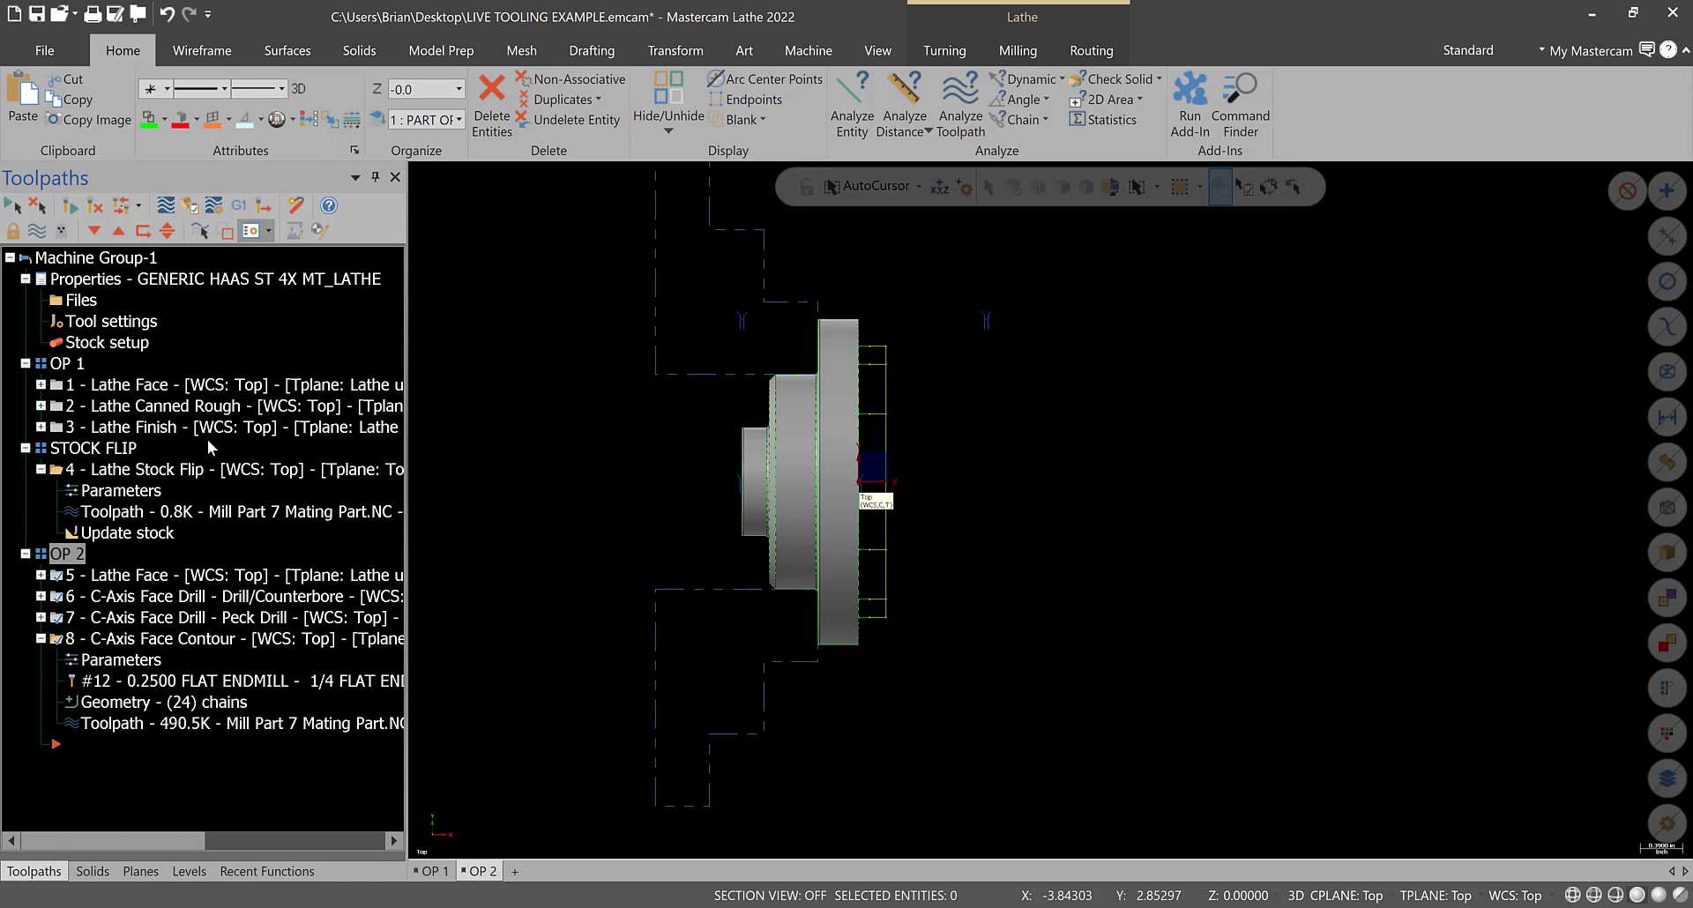
pyautogui.click(187, 207)
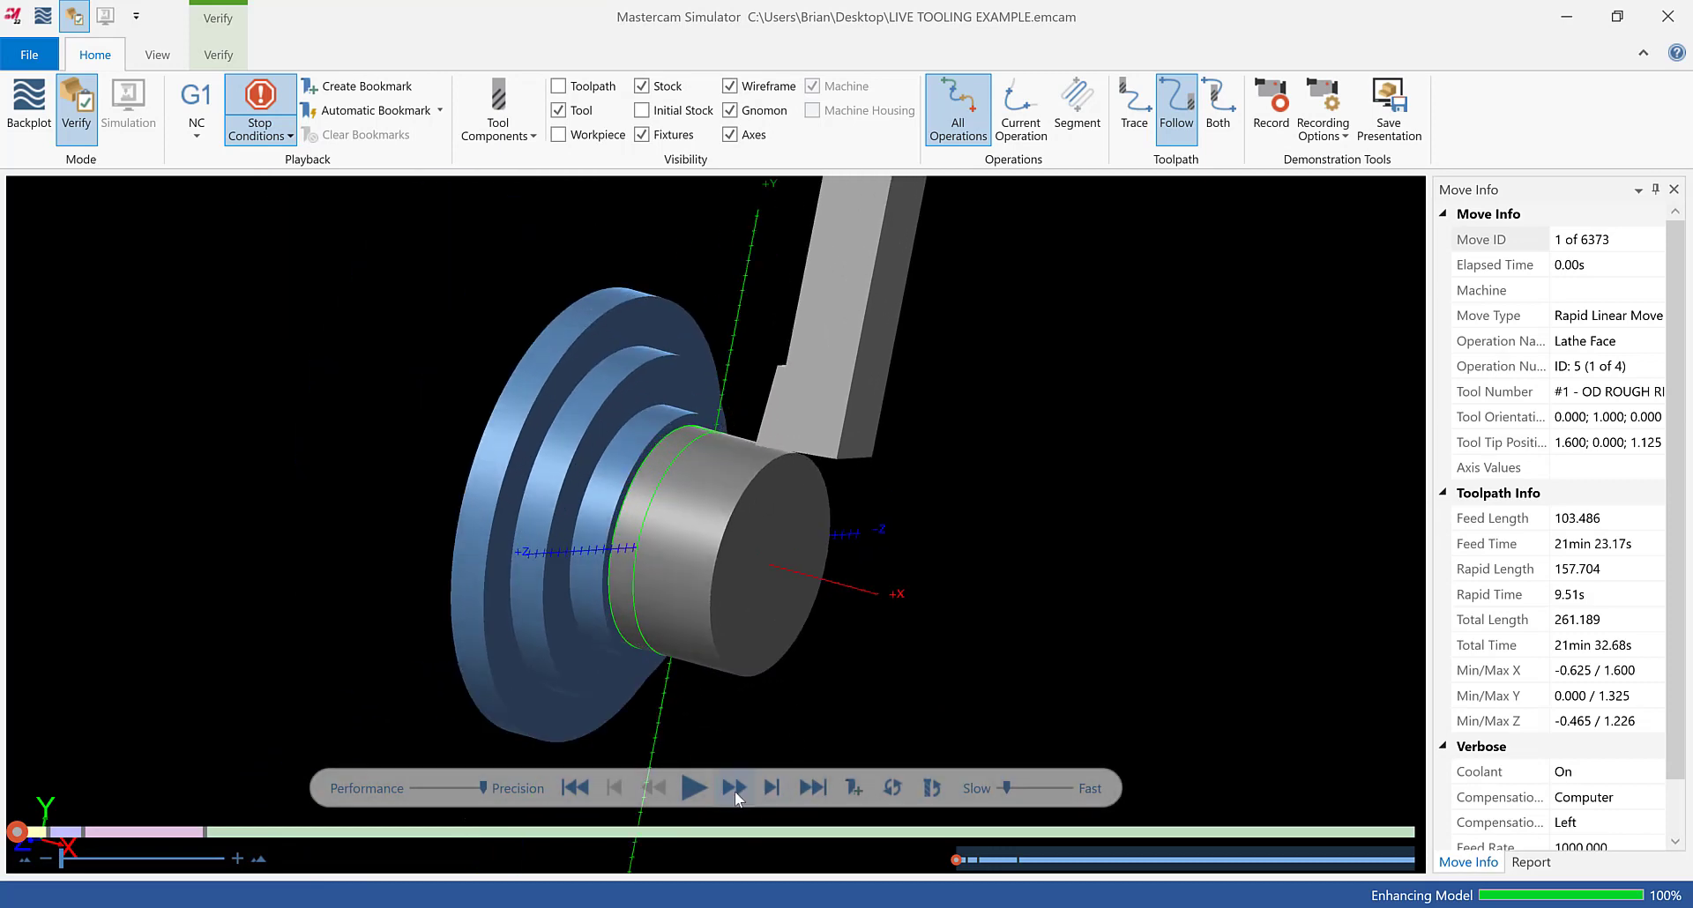
pyautogui.click(697, 791)
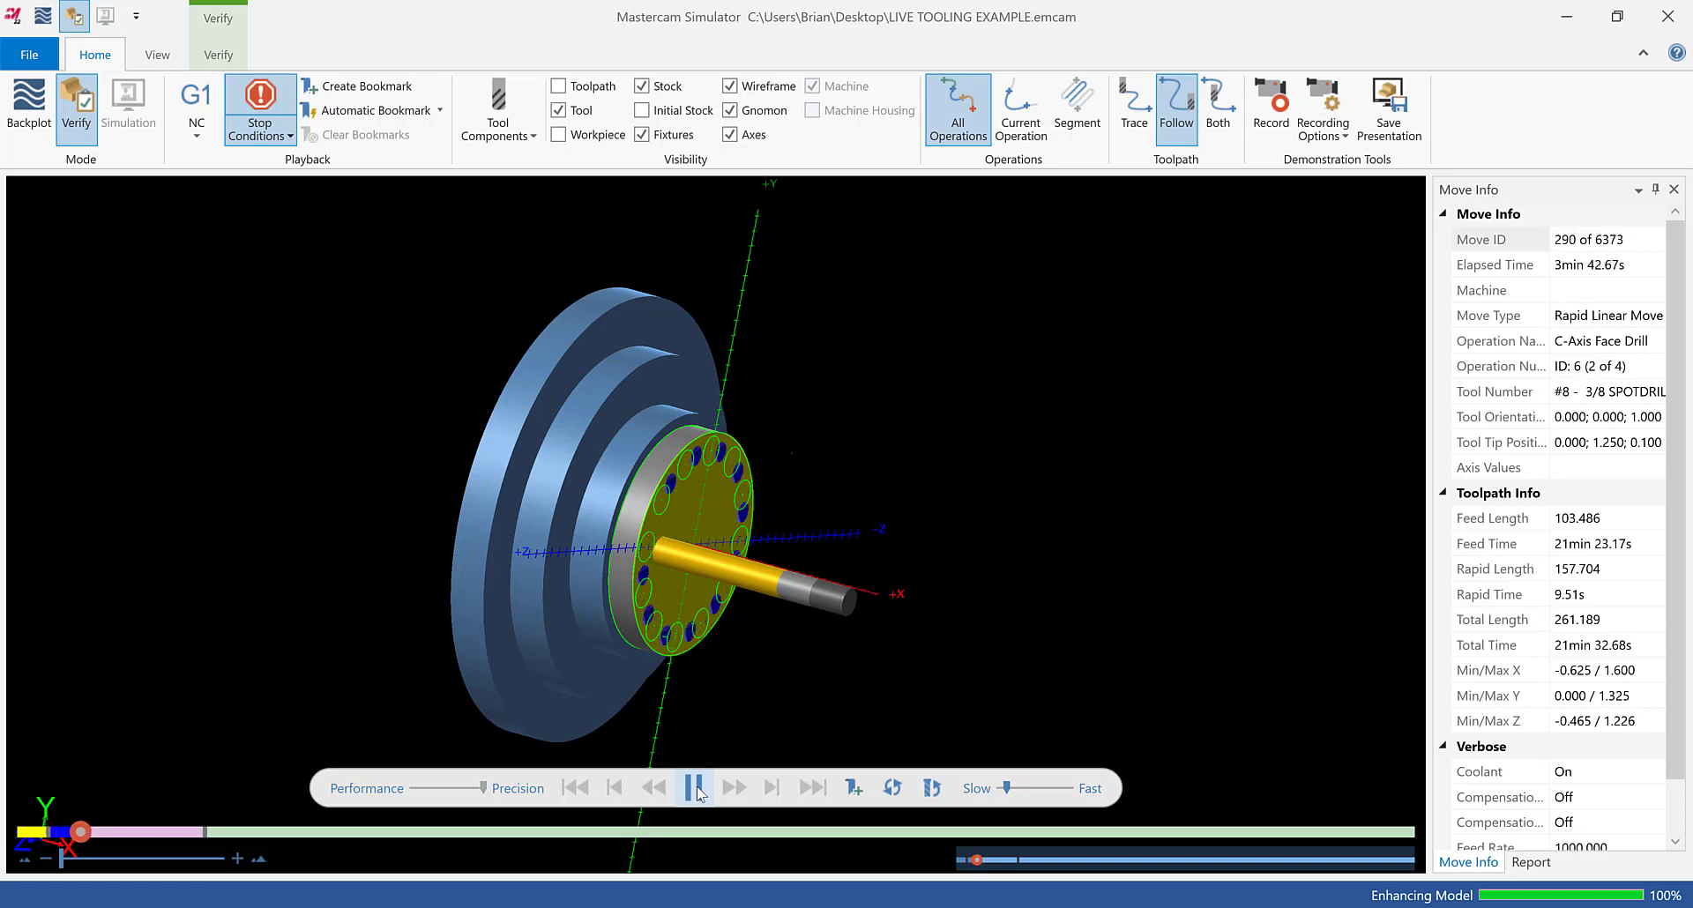
pyautogui.click(695, 789)
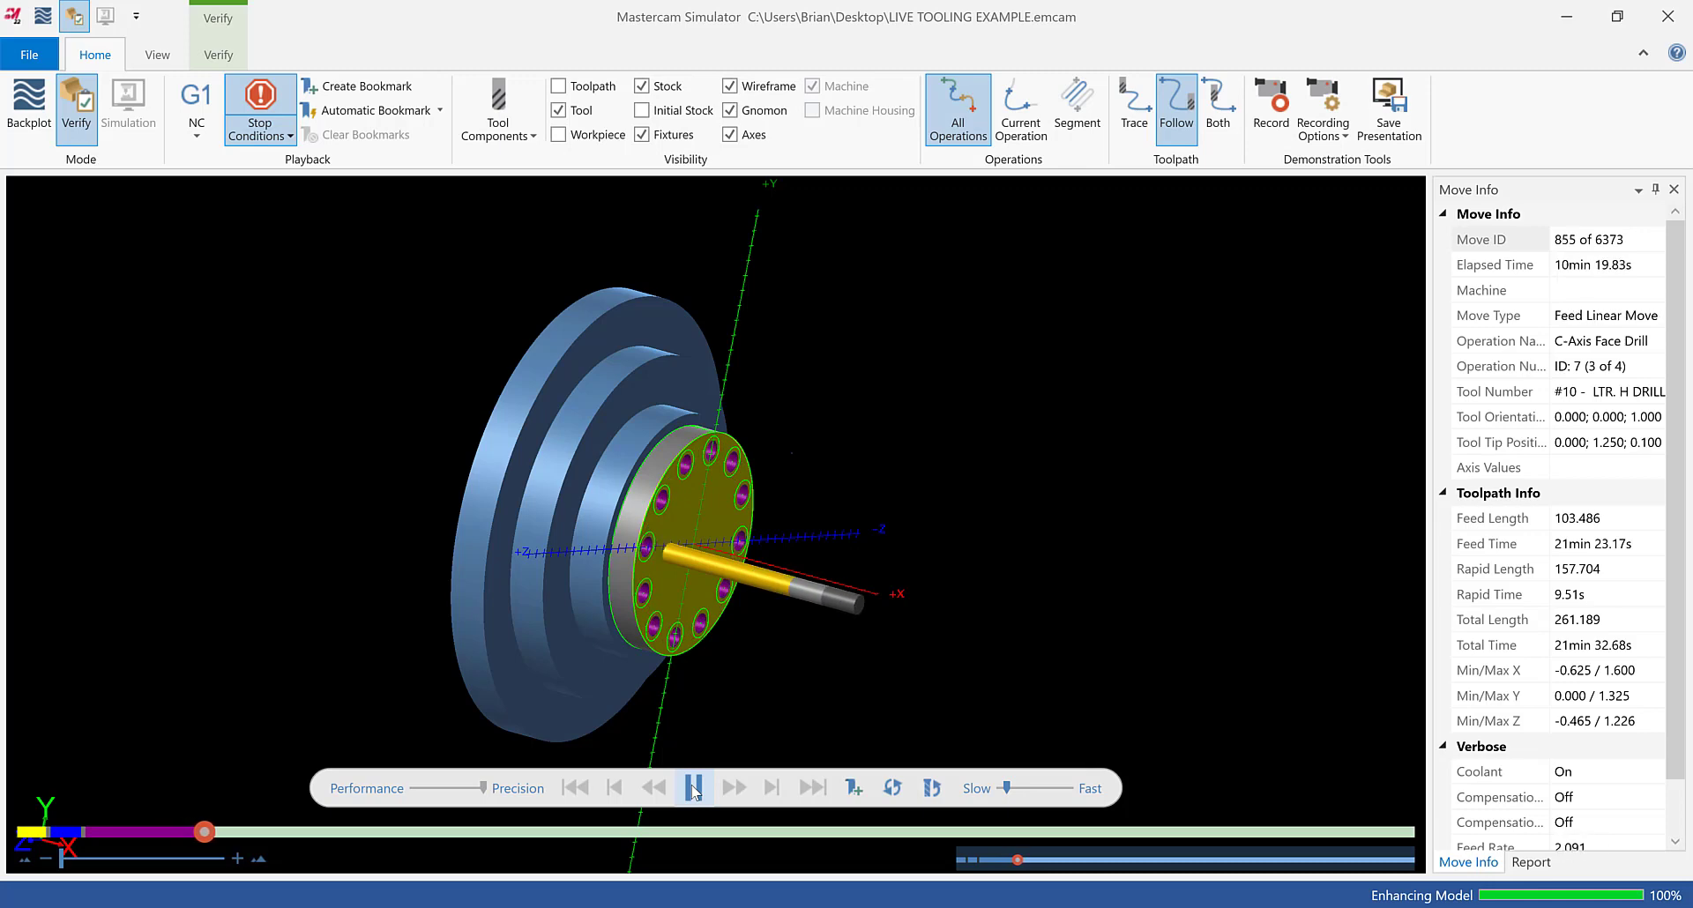
# - Watch the end mill contour the flange holes up close, raising the simulation speed to finish all the holes
pyautogui.scroll(2, 657, 577)
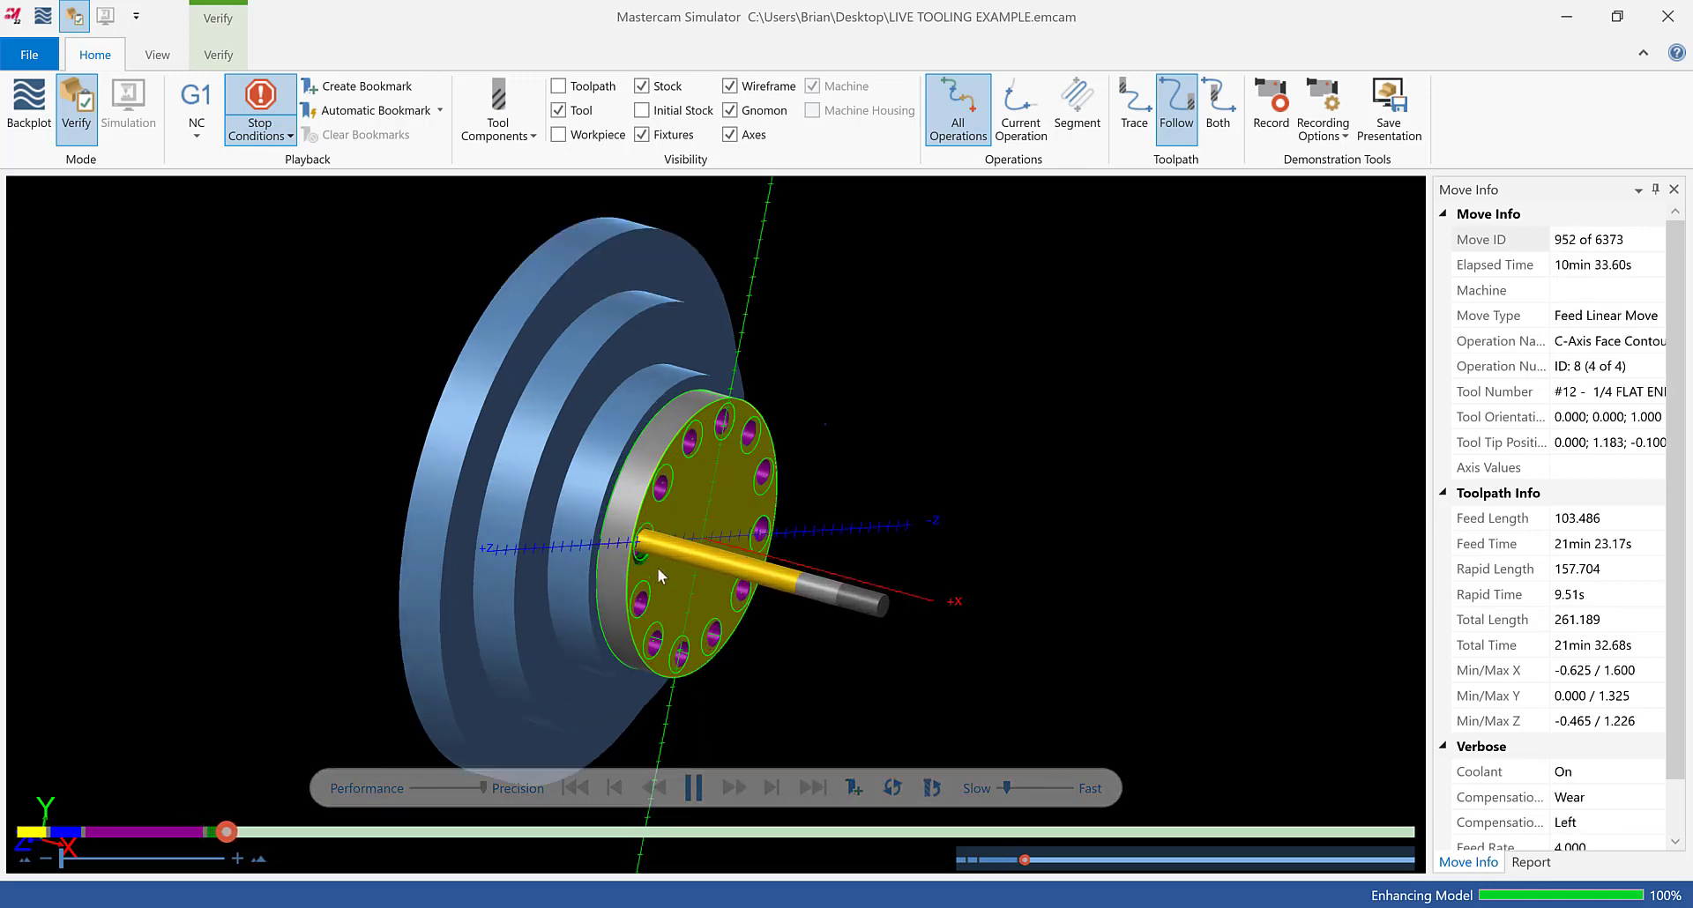
pyautogui.scroll(3, 658, 568)
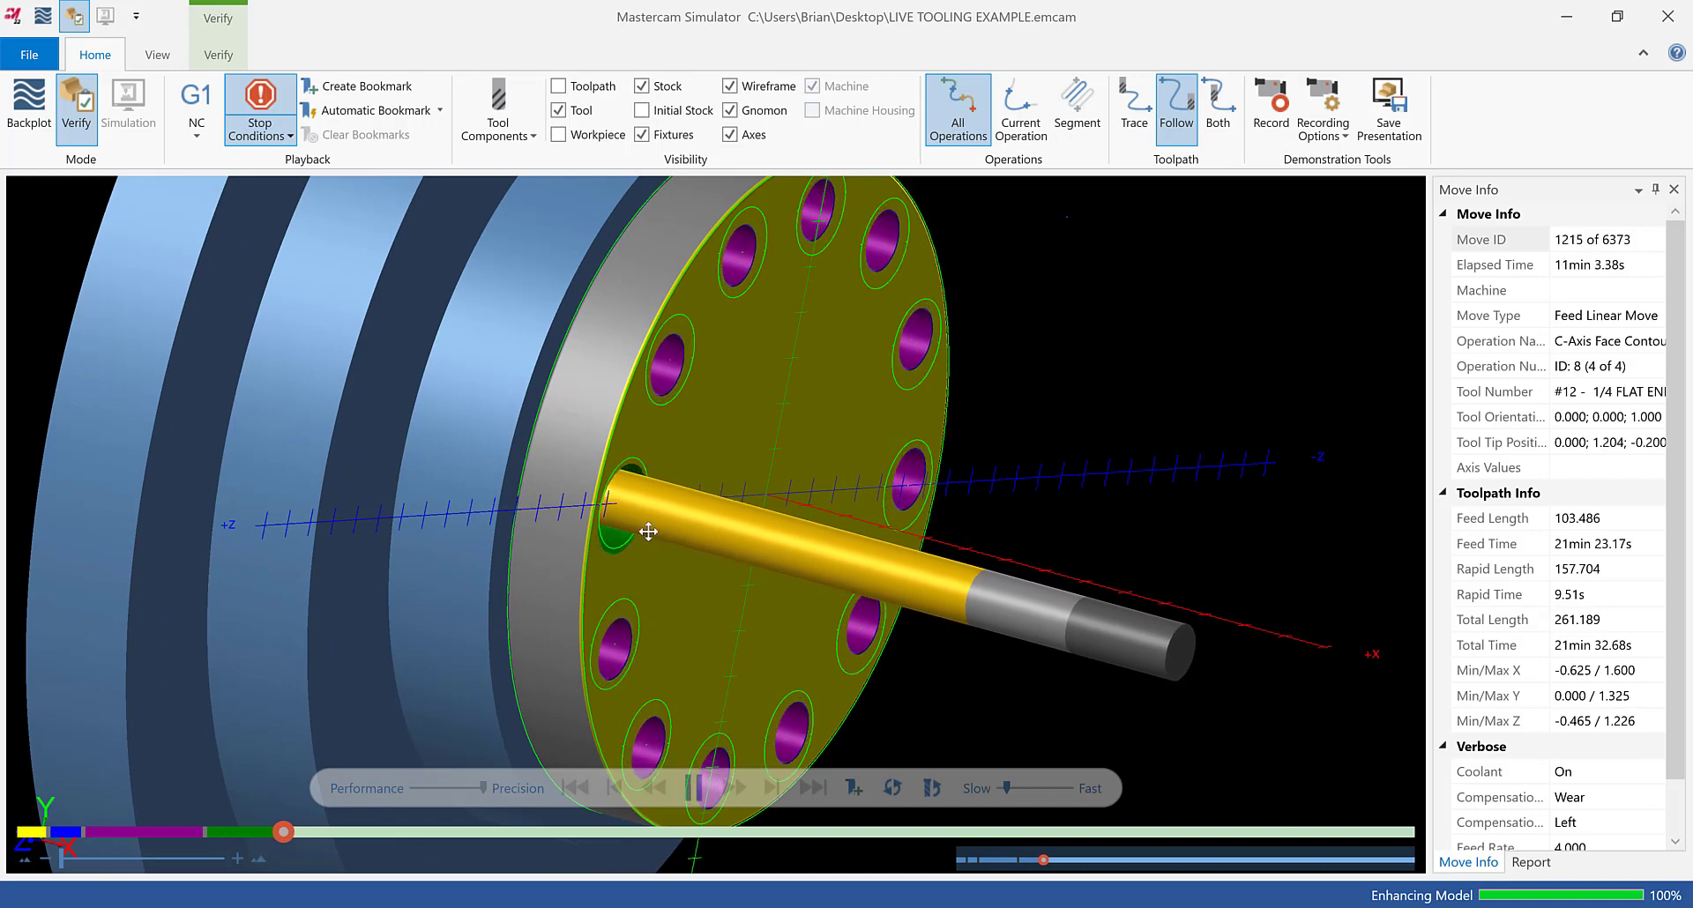
pyautogui.moveTo(648, 532)
pyautogui.mouseDown(button='middle')
pyautogui.moveTo(627, 507)
pyautogui.moveTo(646, 546)
pyautogui.mouseUp(button='middle')
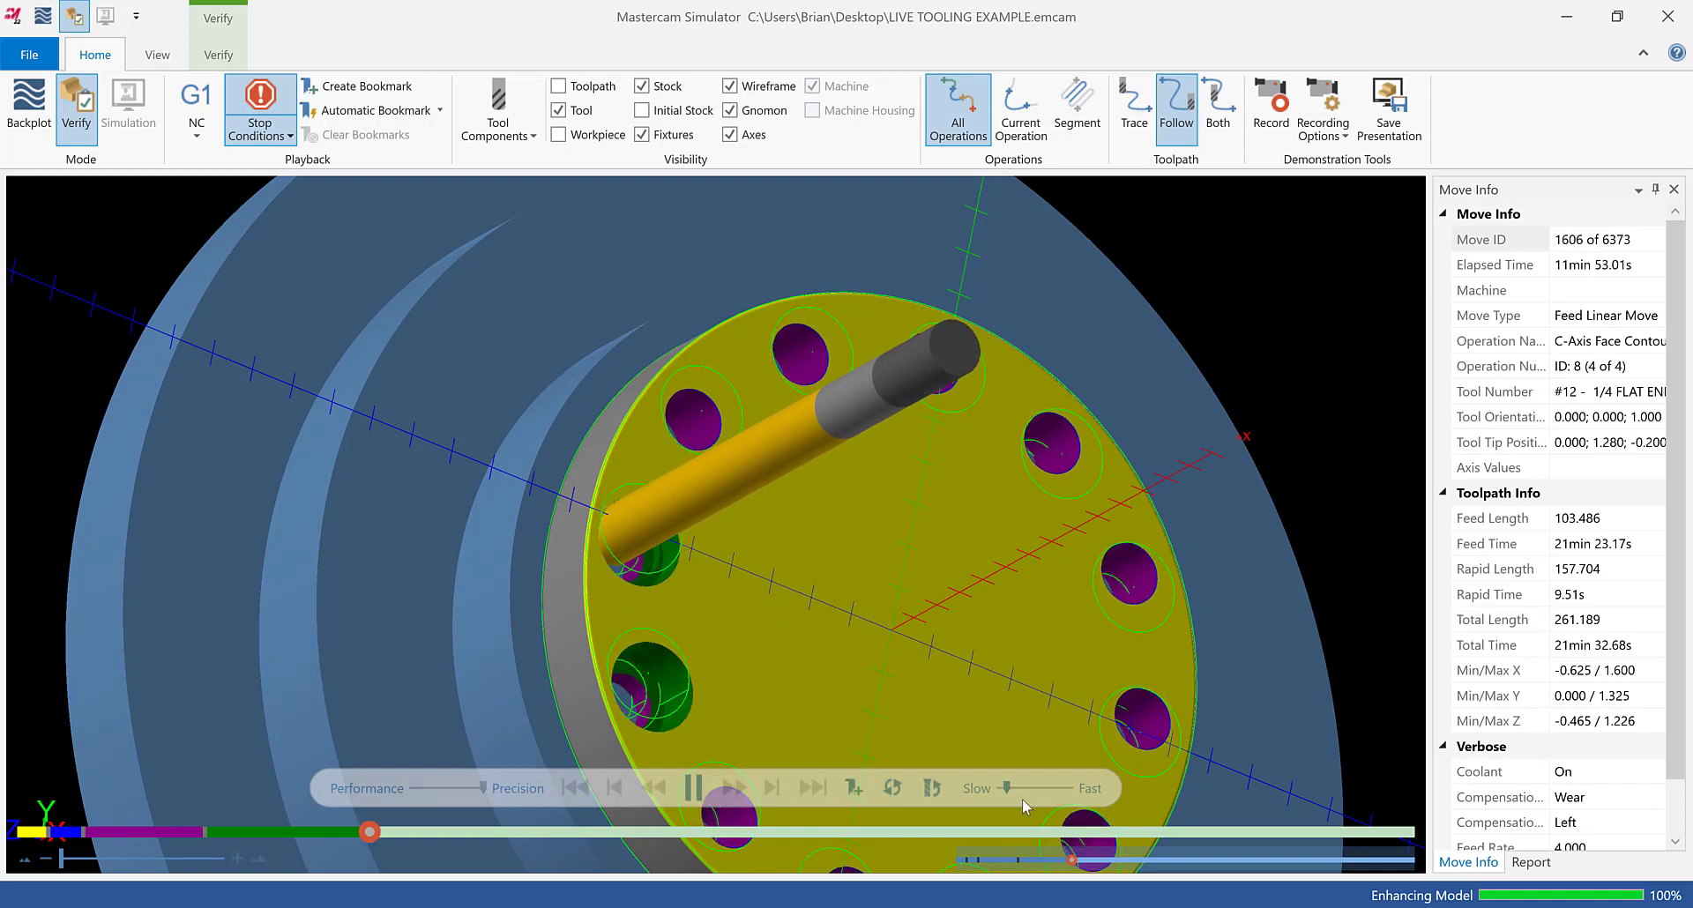
pyautogui.moveTo(1006, 788); pyautogui.dragTo(1017, 789)
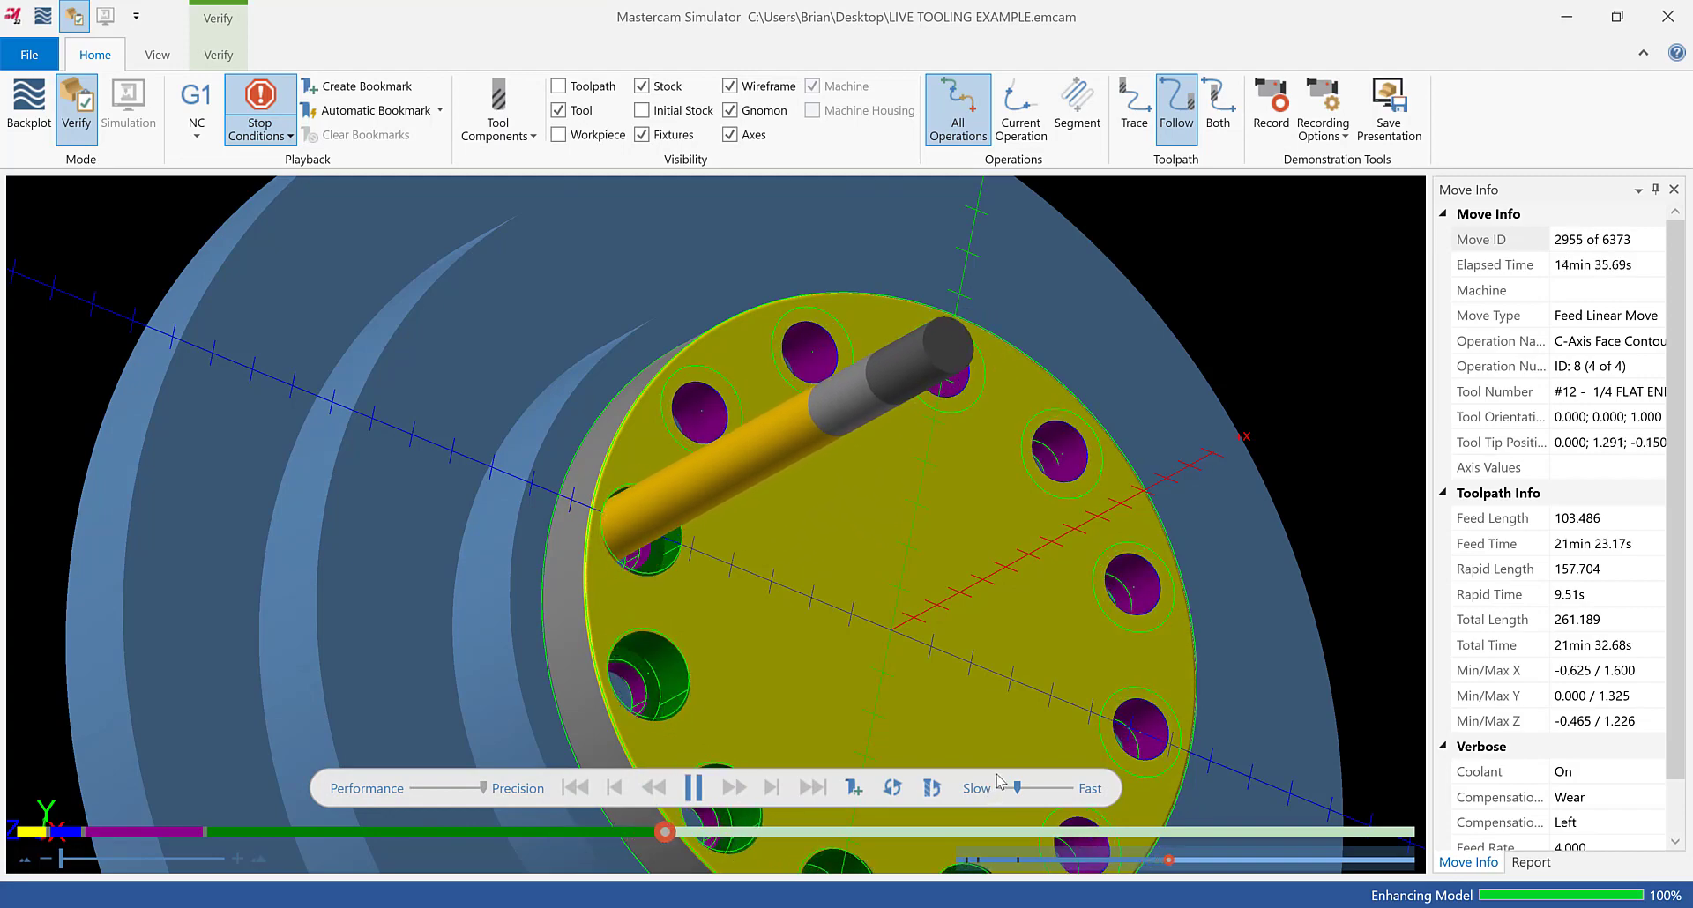
pyautogui.scroll(-5, 1023, 584)
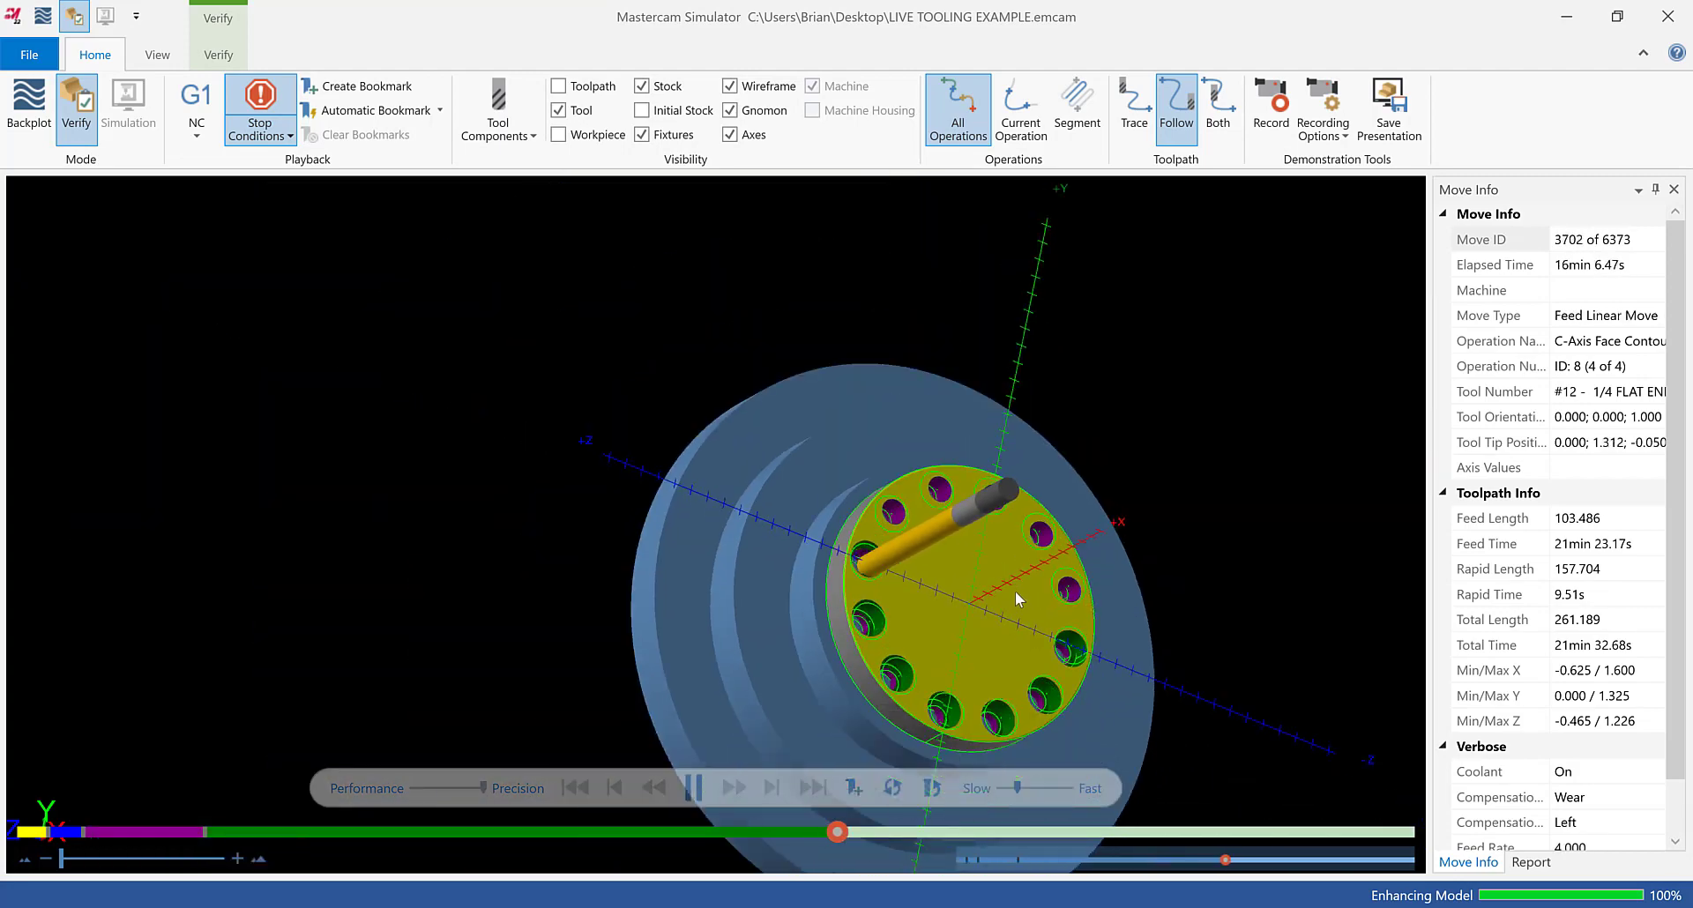
pyautogui.moveTo(1016, 592); pyautogui.dragTo(1058, 635, button='middle')
pyautogui.scroll(2, 1140, 660)
pyautogui.scroll(2, 1140, 660)
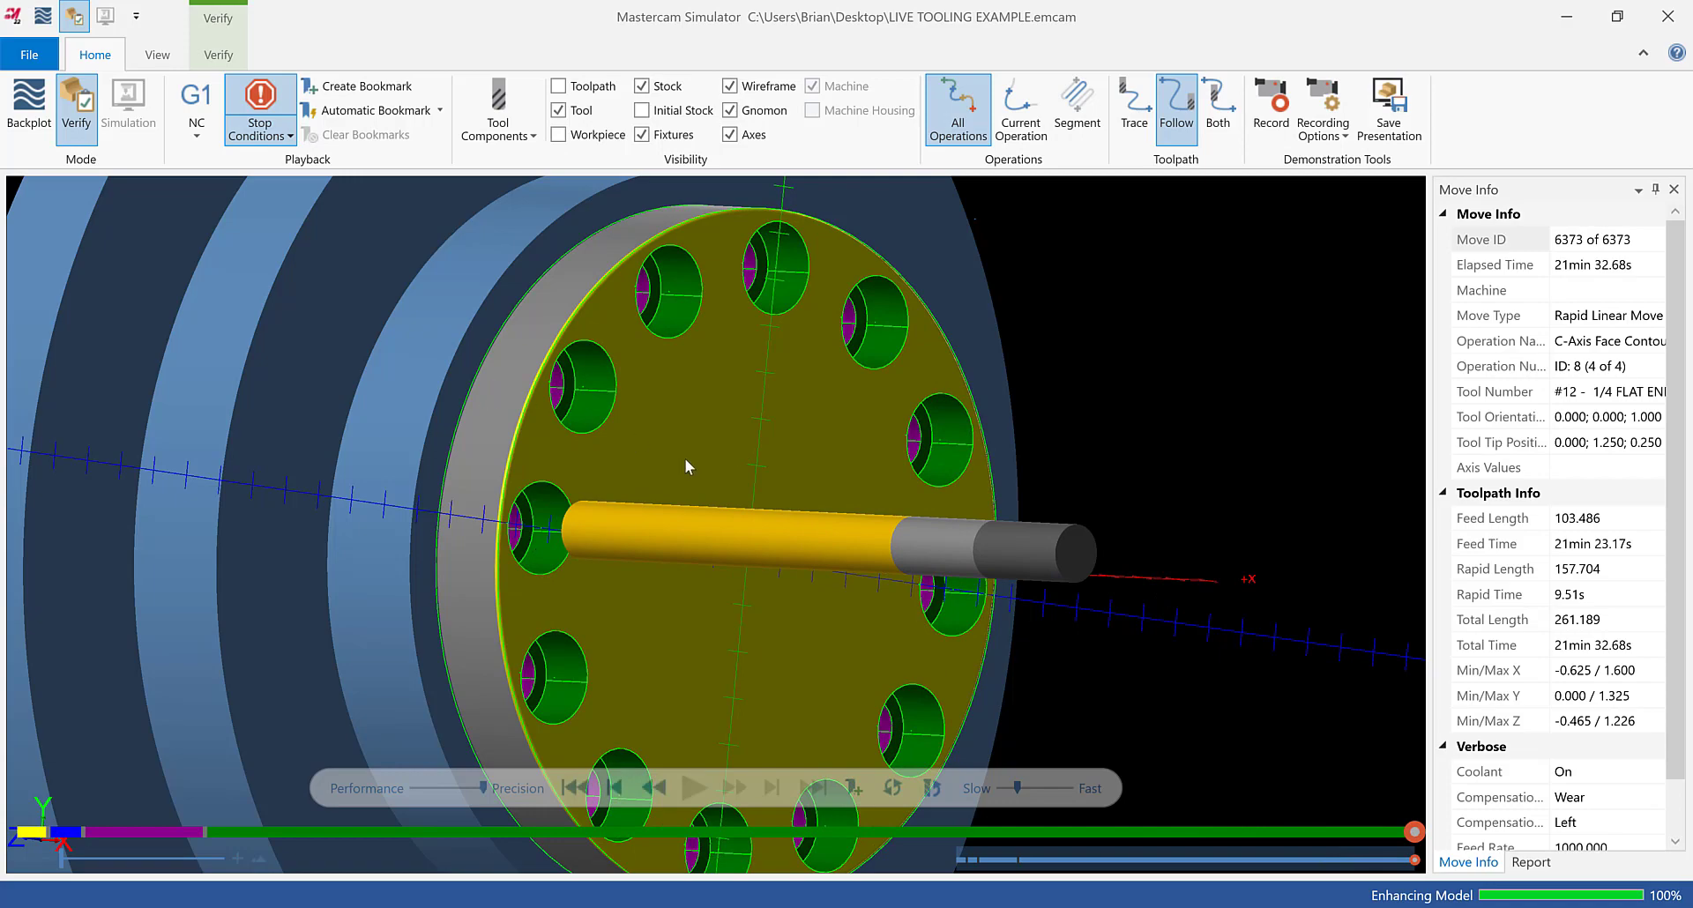
# - Examine the finished counterbored holes in the simulated flange from near and far, and close the simulator
pyautogui.scroll(5, 512, 387)
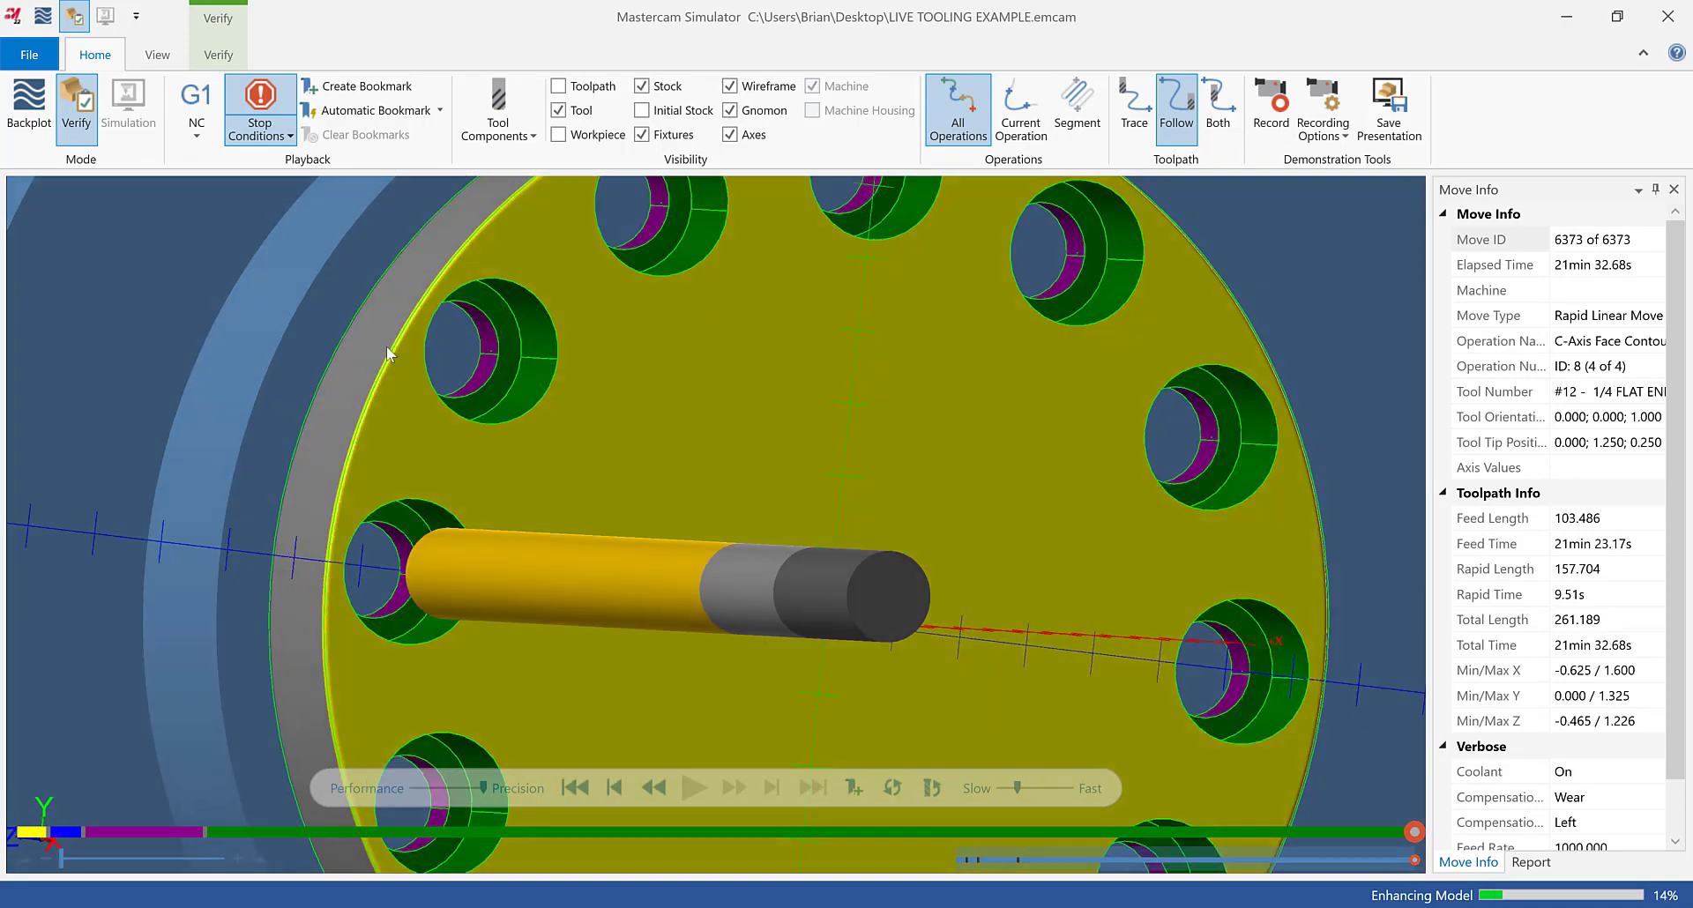
pyautogui.scroll(-5, 539, 431)
pyautogui.scroll(-3, 596, 489)
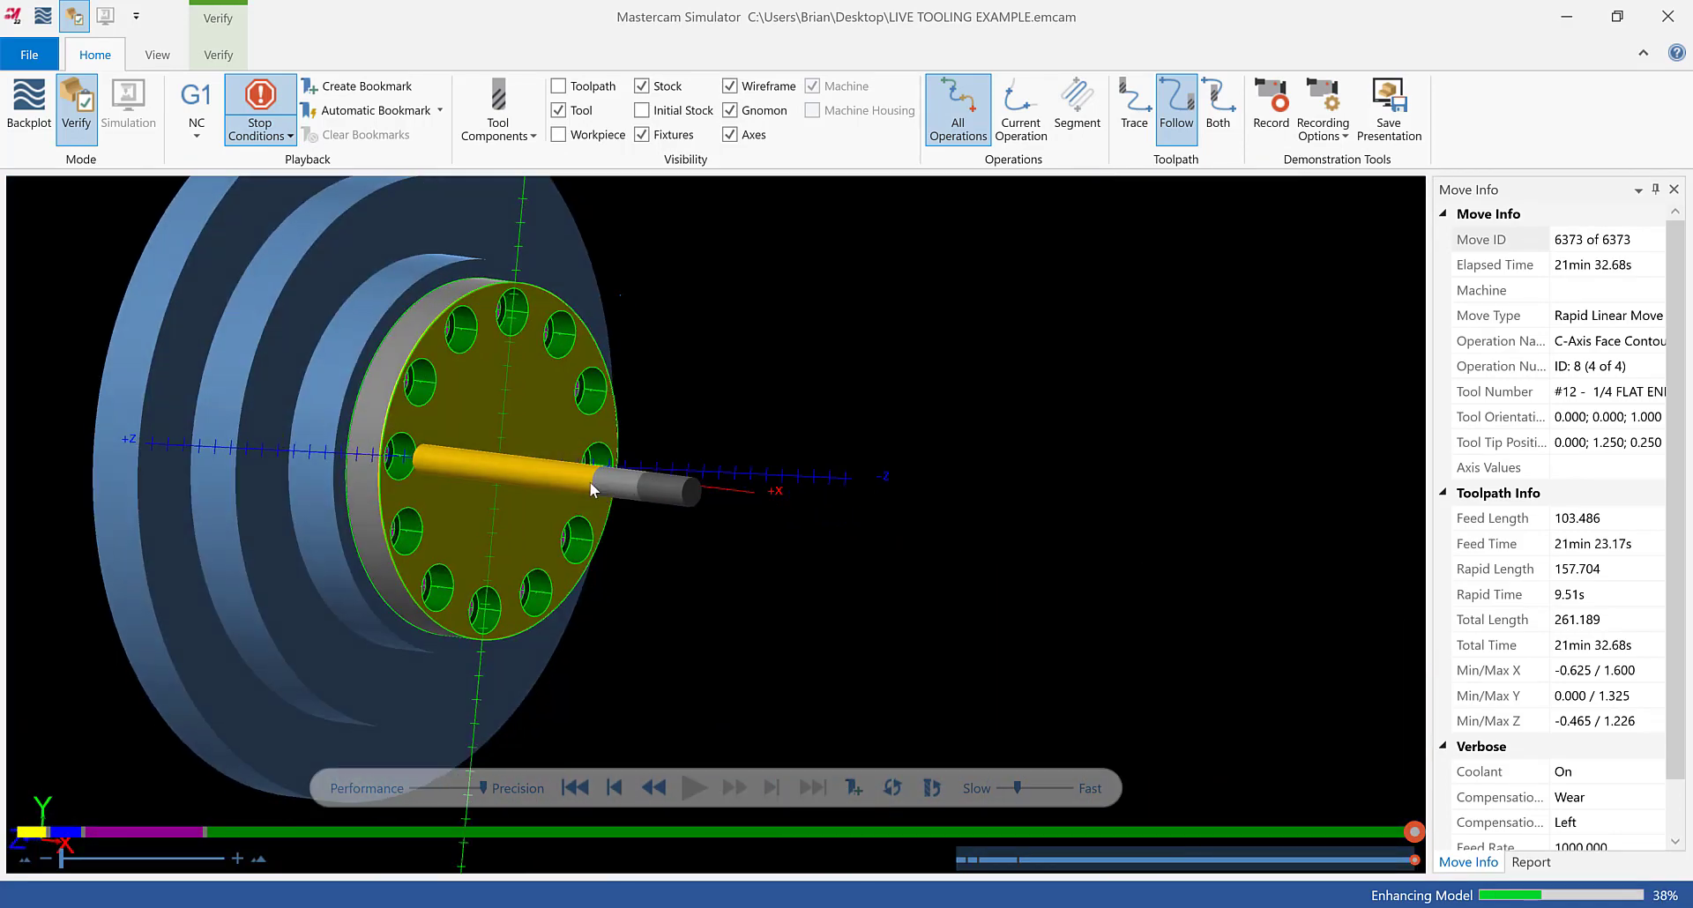
pyautogui.scroll(6, 664, 455)
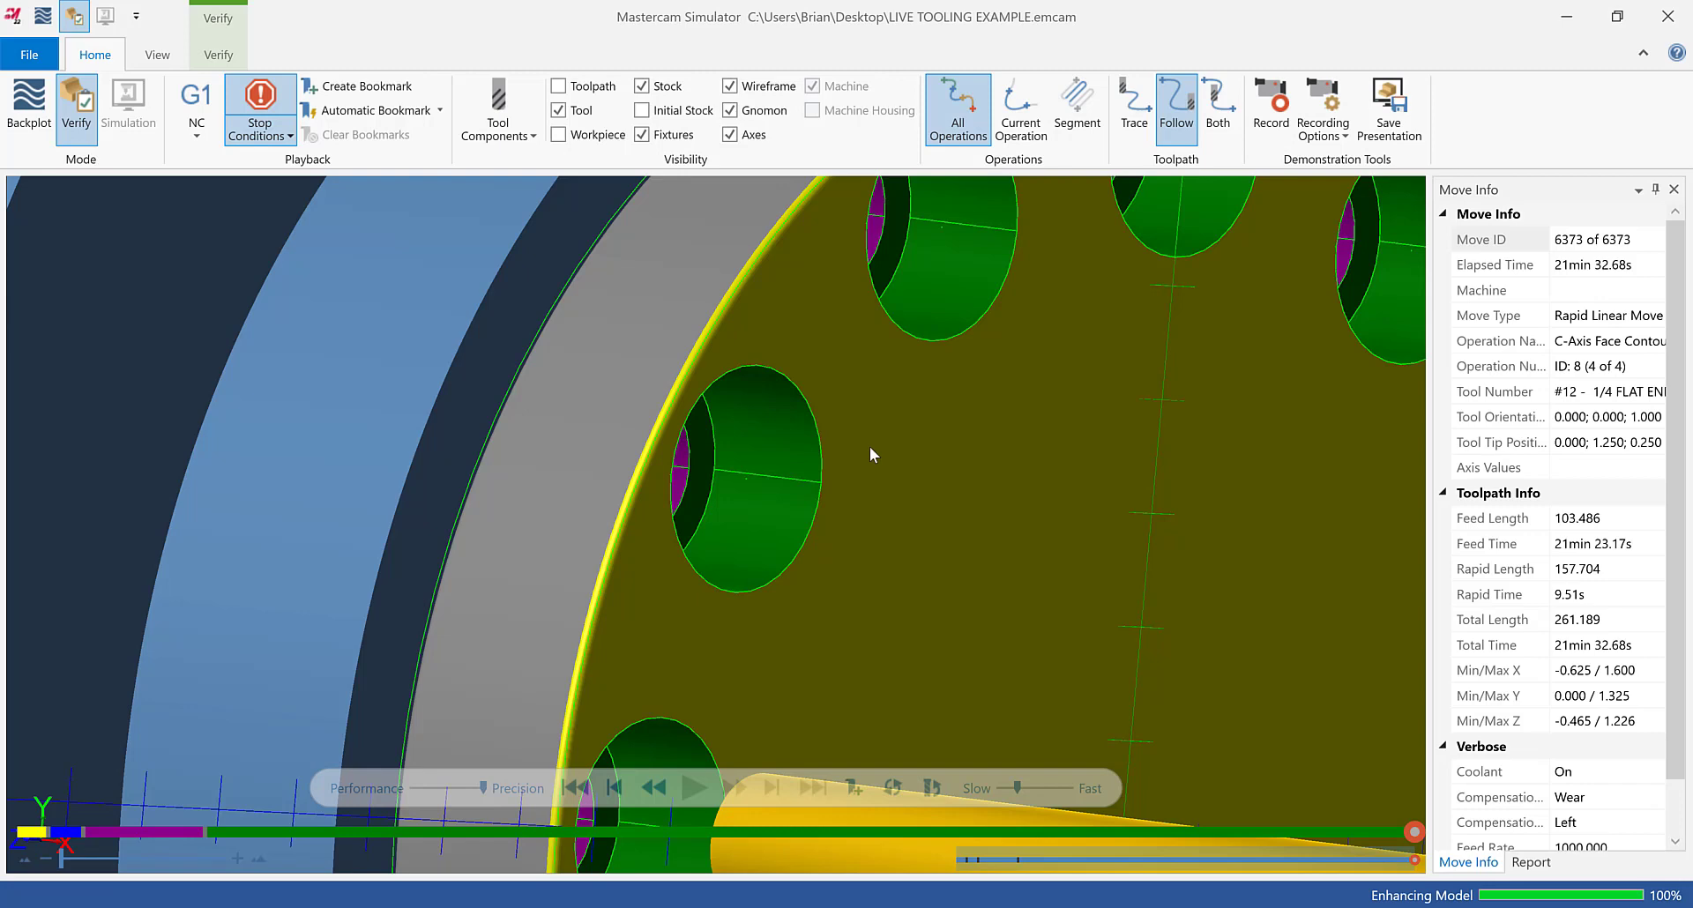
pyautogui.scroll(-8, 869, 446)
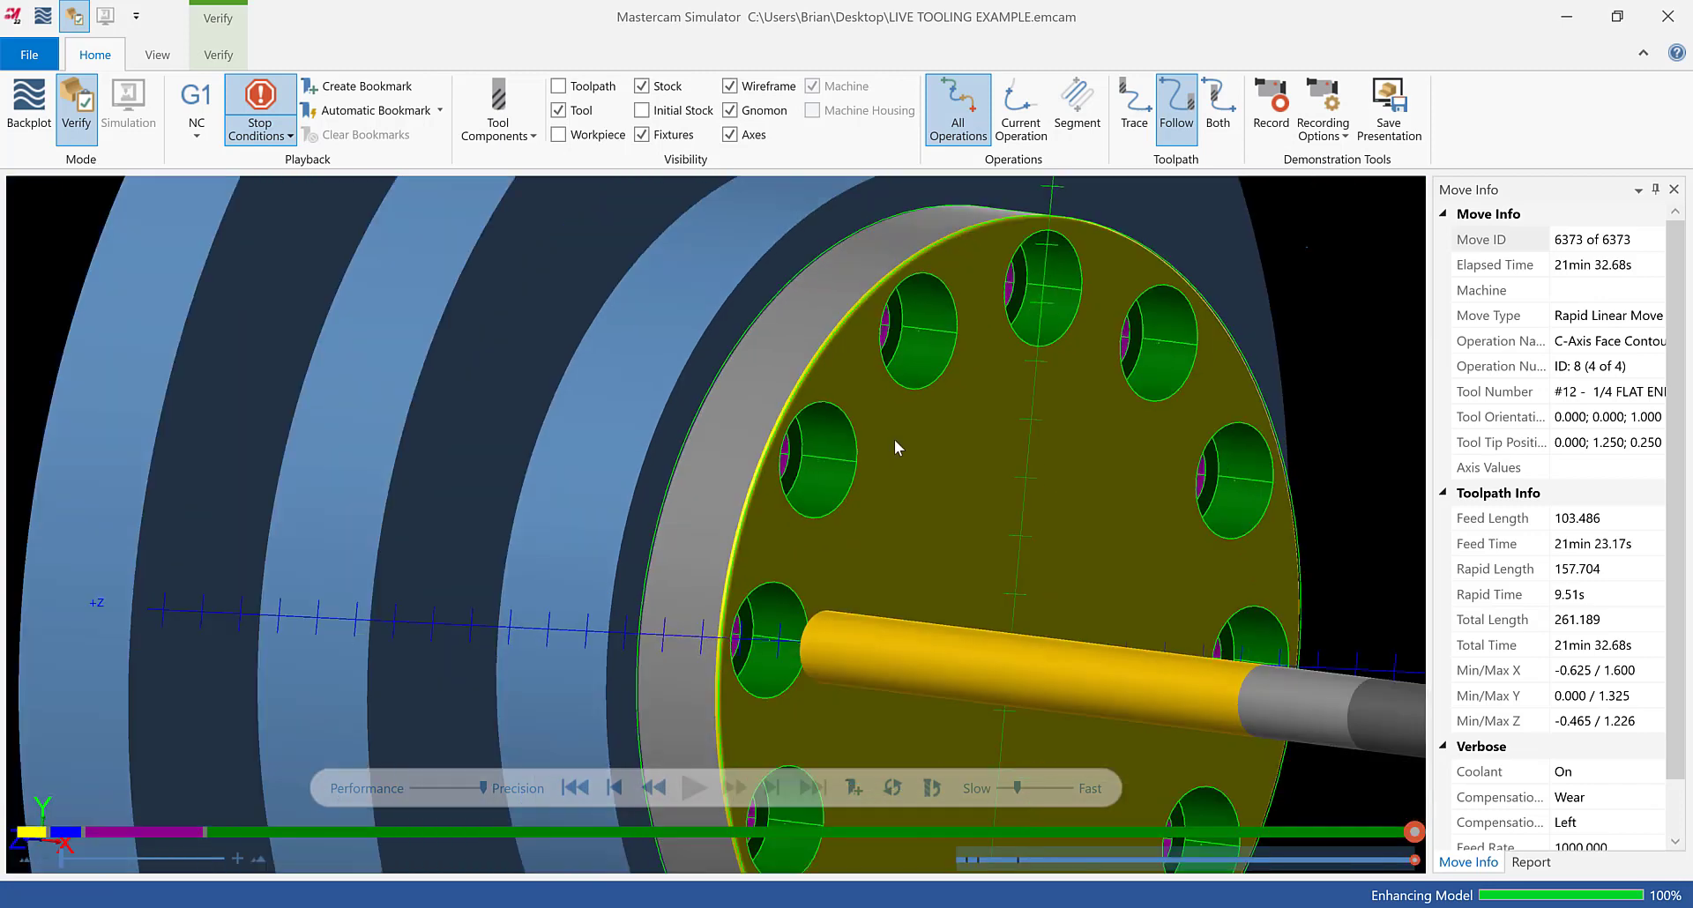
pyautogui.scroll(3, 1023, 526)
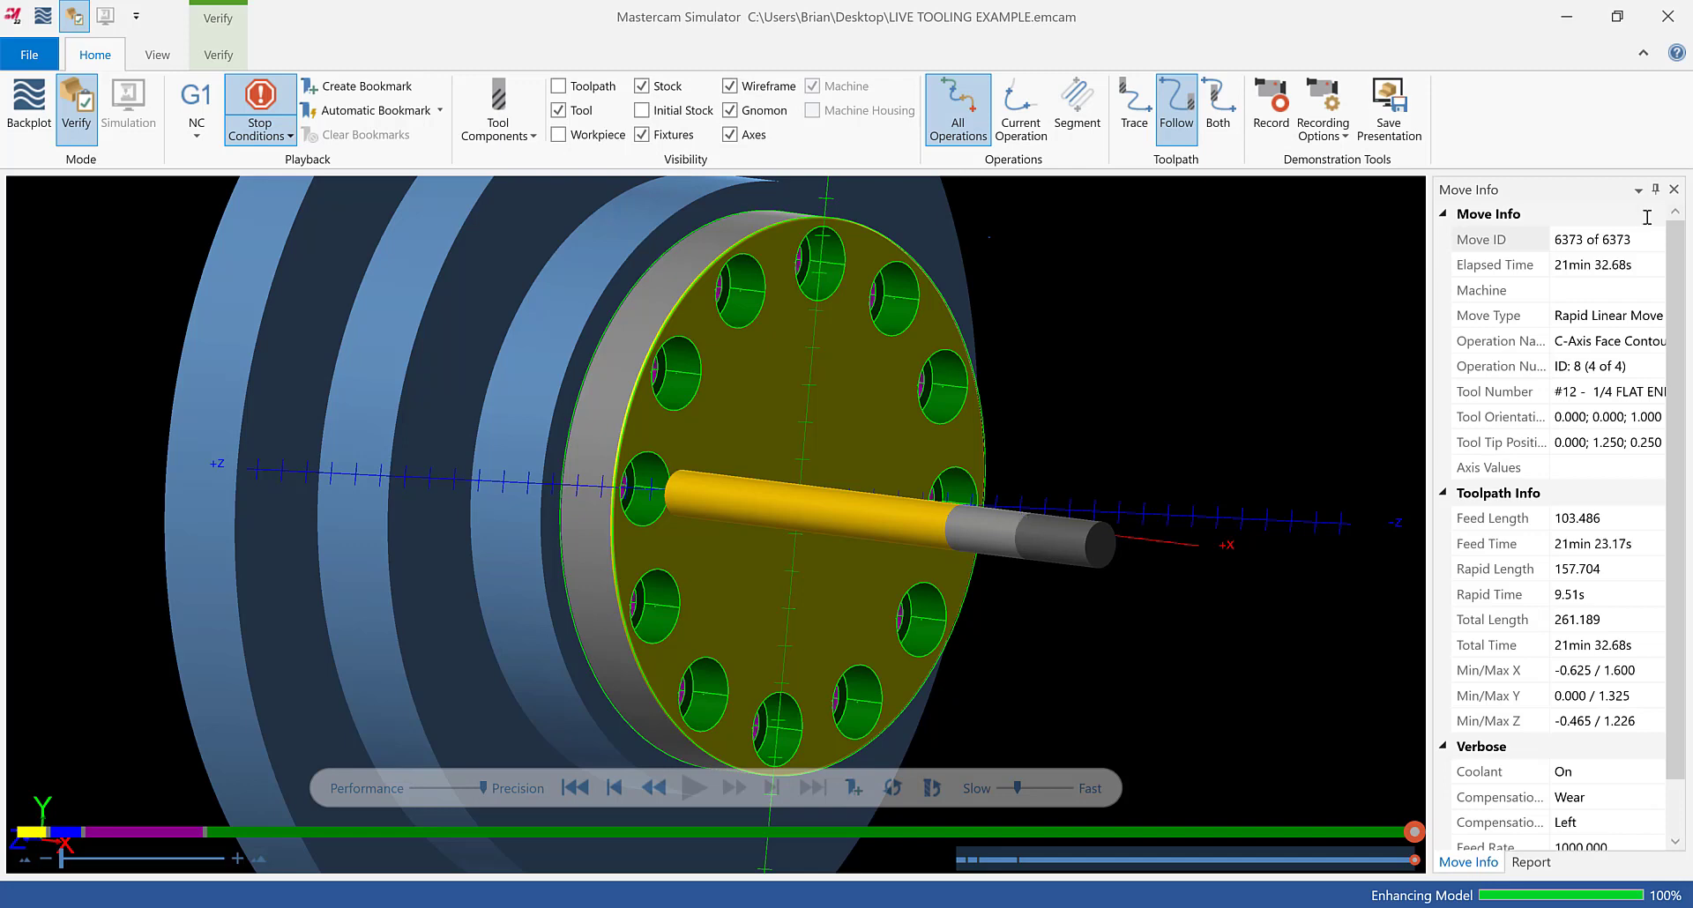
pyautogui.click(1667, 15)
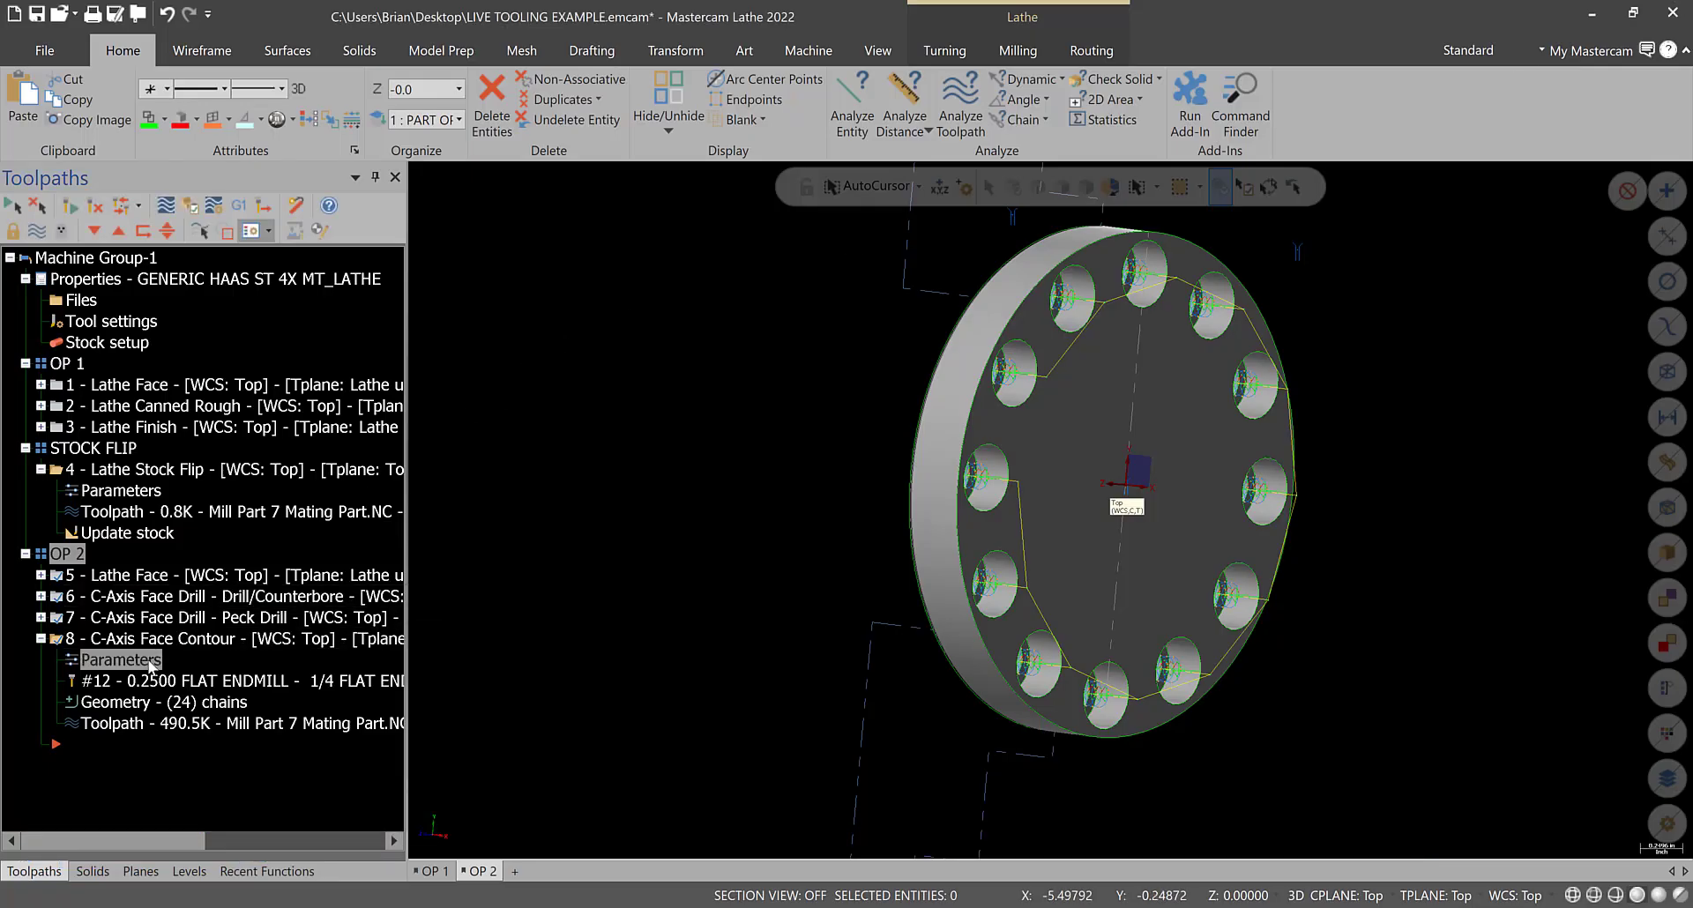
# - Check the contour type choices in the face contour's cut parameters, and accept the operation with 2D kept
pyautogui.click(145, 660)
pyautogui.click(419, 160)
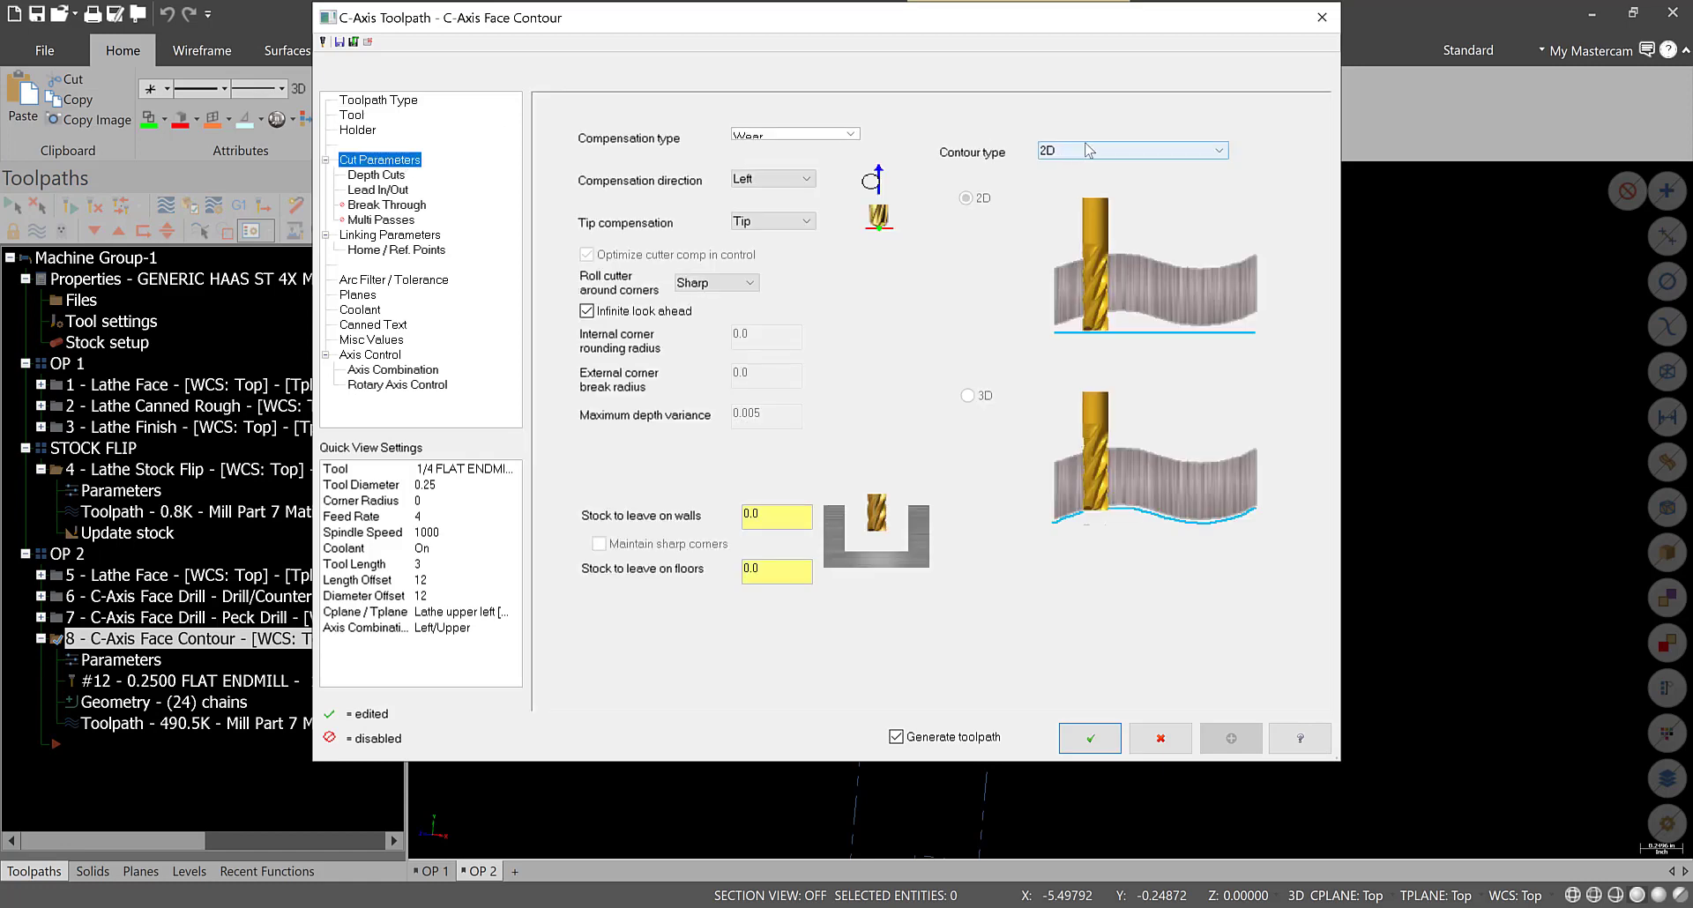
pyautogui.click(1111, 151)
pyautogui.click(1080, 116)
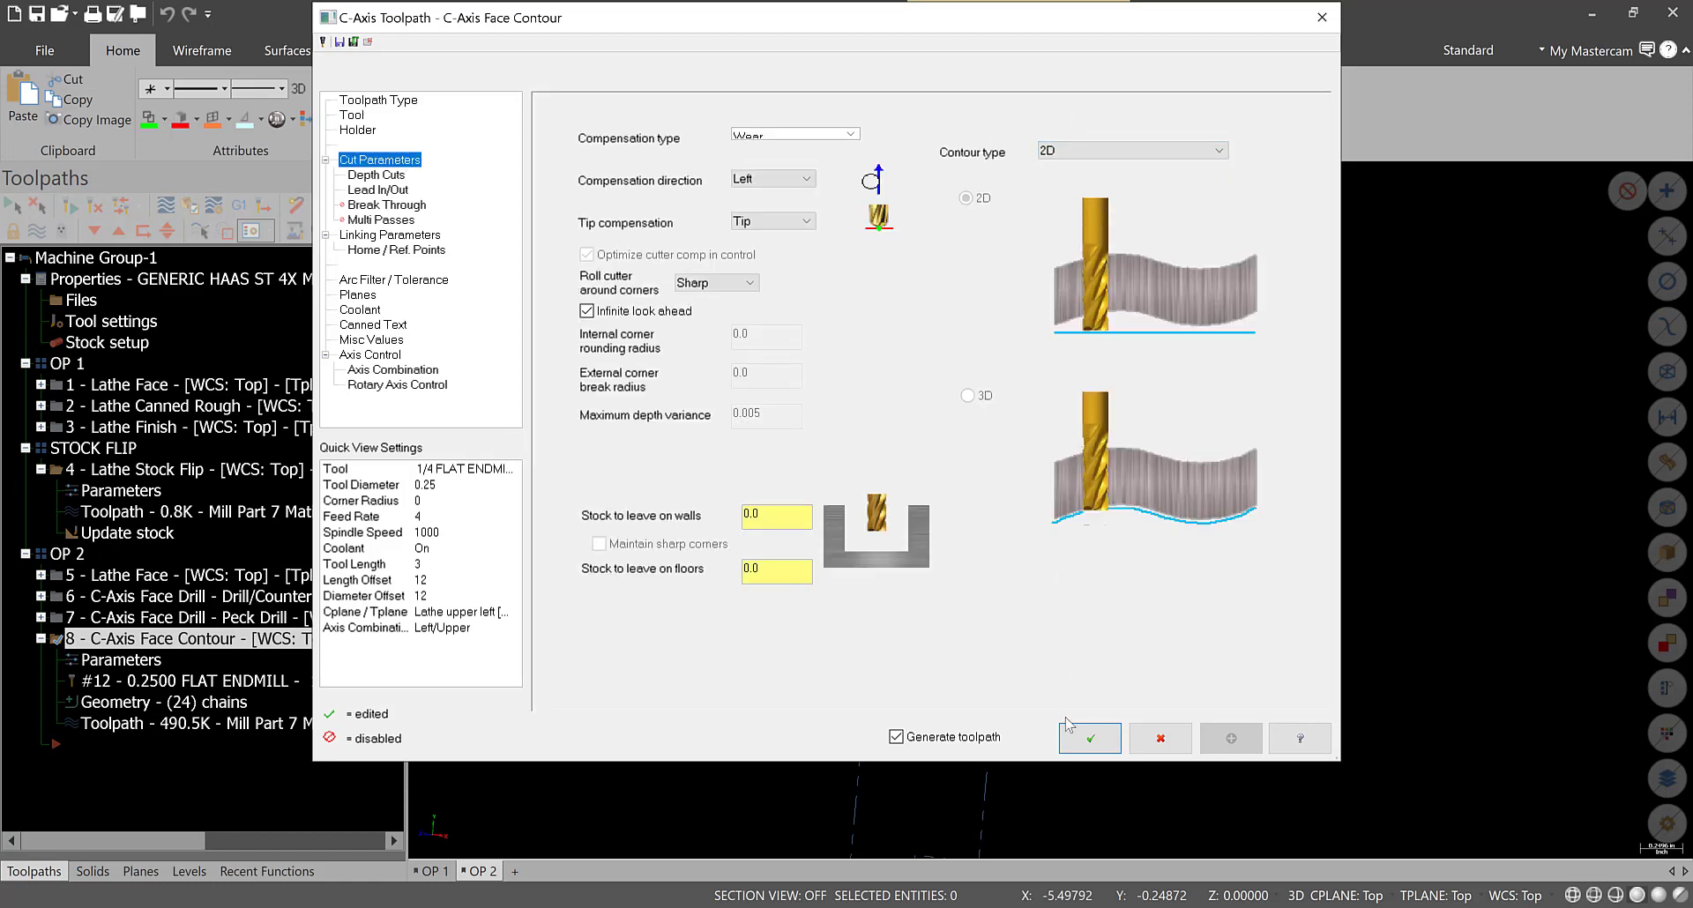
pyautogui.click(1087, 742)
# - Return the flange to the Top view and save the file
pyautogui.moveTo(987, 493); pyautogui.dragTo(942, 515, button='middle')
pyautogui.scroll(-3, 1081, 502)
pyautogui.scroll(2, 1455, 469)
pyautogui.rightClick(1270, 335)
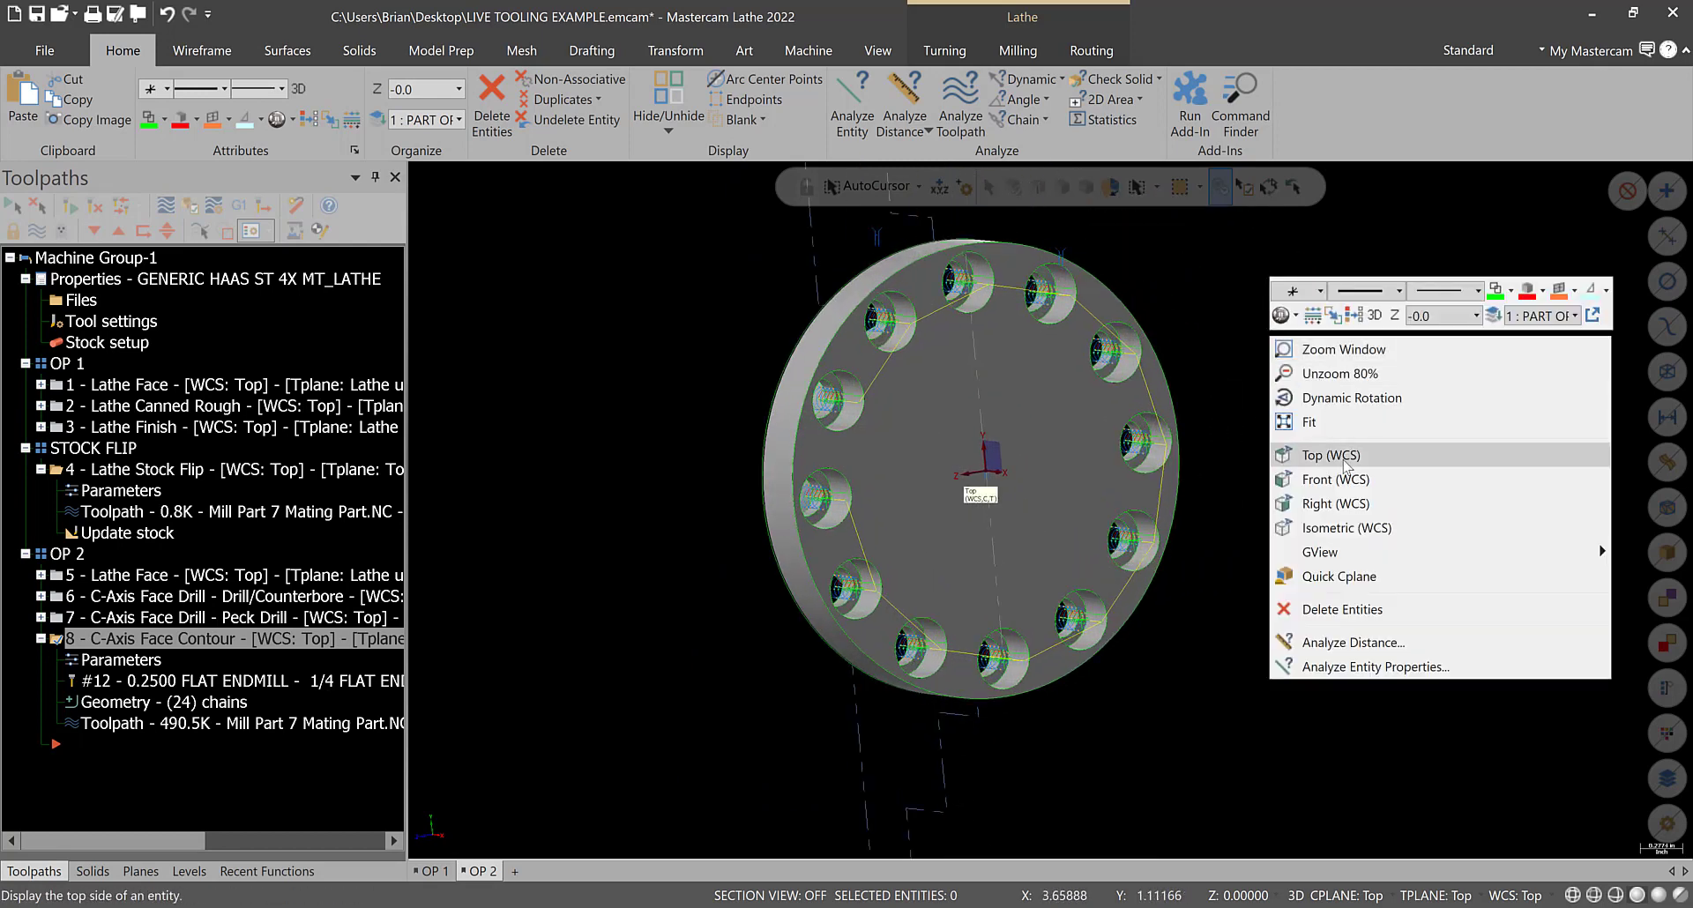
pyautogui.click(1343, 458)
pyautogui.click(36, 13)
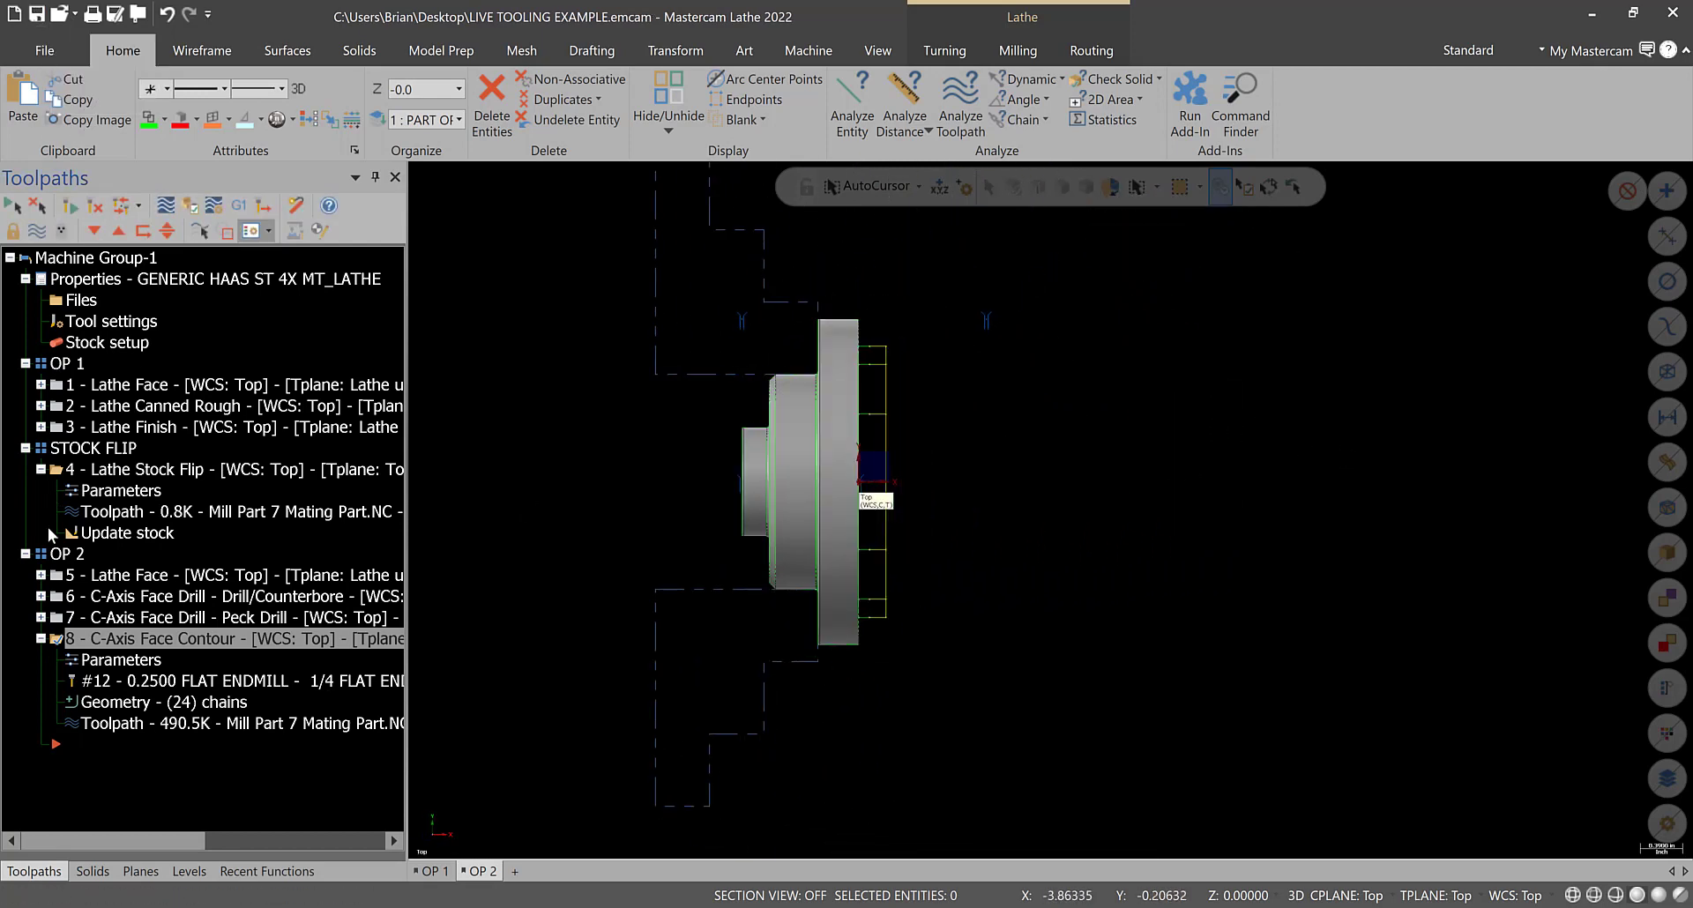
# - Hide the face contour toolpath to view the bare flange holes at an angle, and display the toolpath again
pyautogui.click(37, 230)
pyautogui.moveTo(1050, 506); pyautogui.dragTo(929, 459, button='middle')
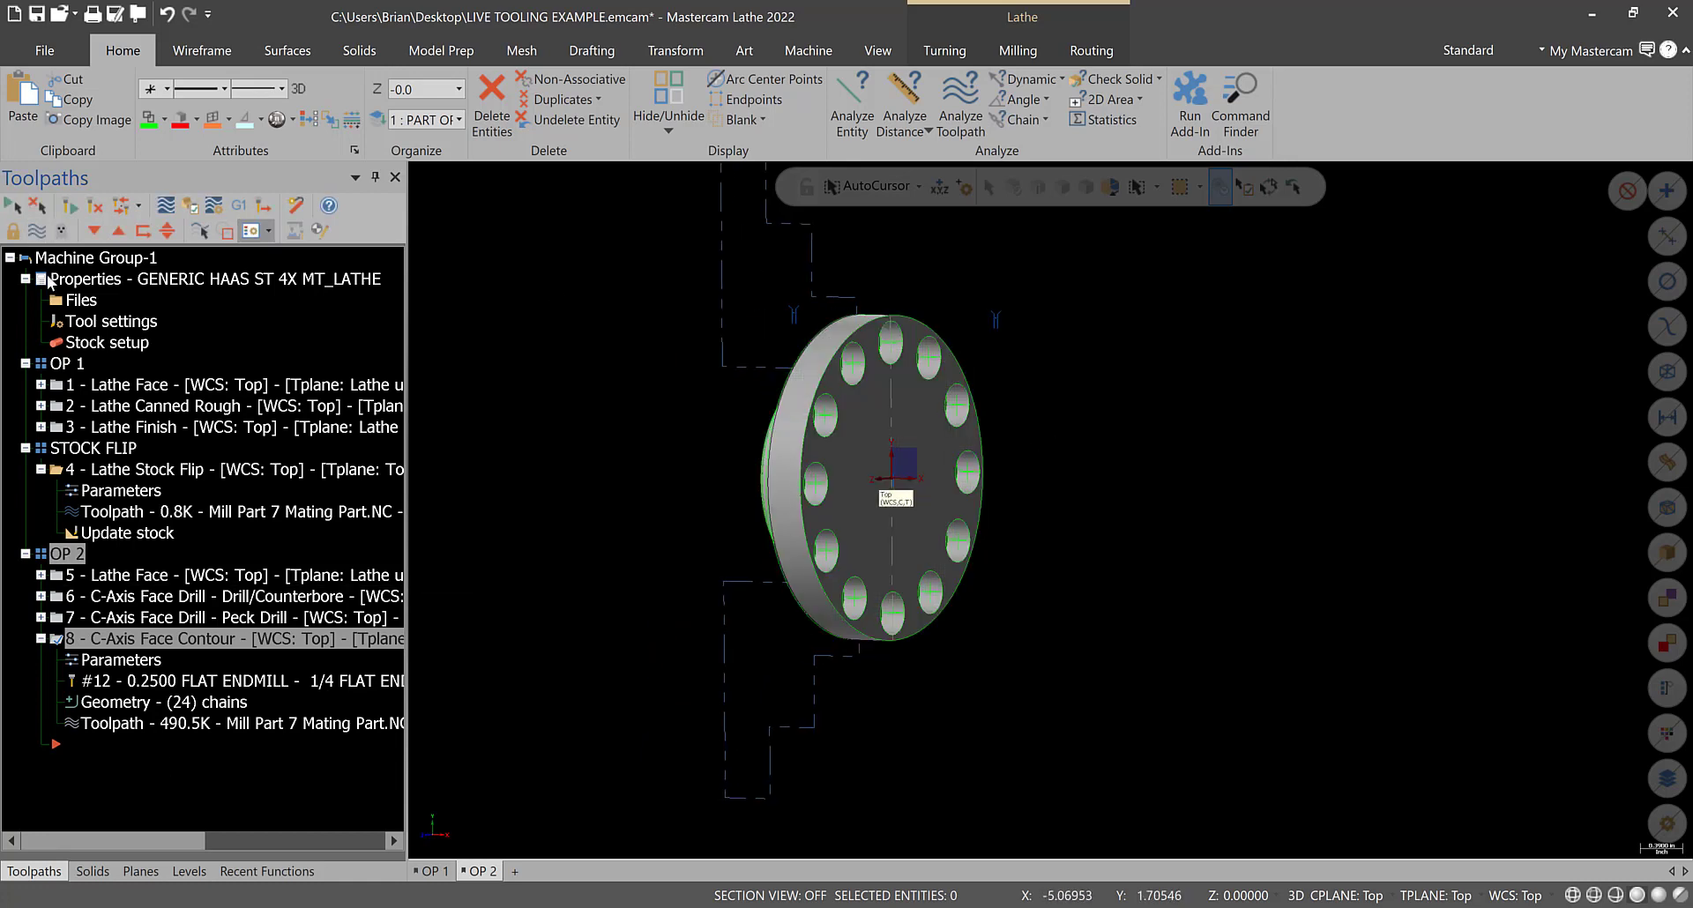
pyautogui.click(37, 231)
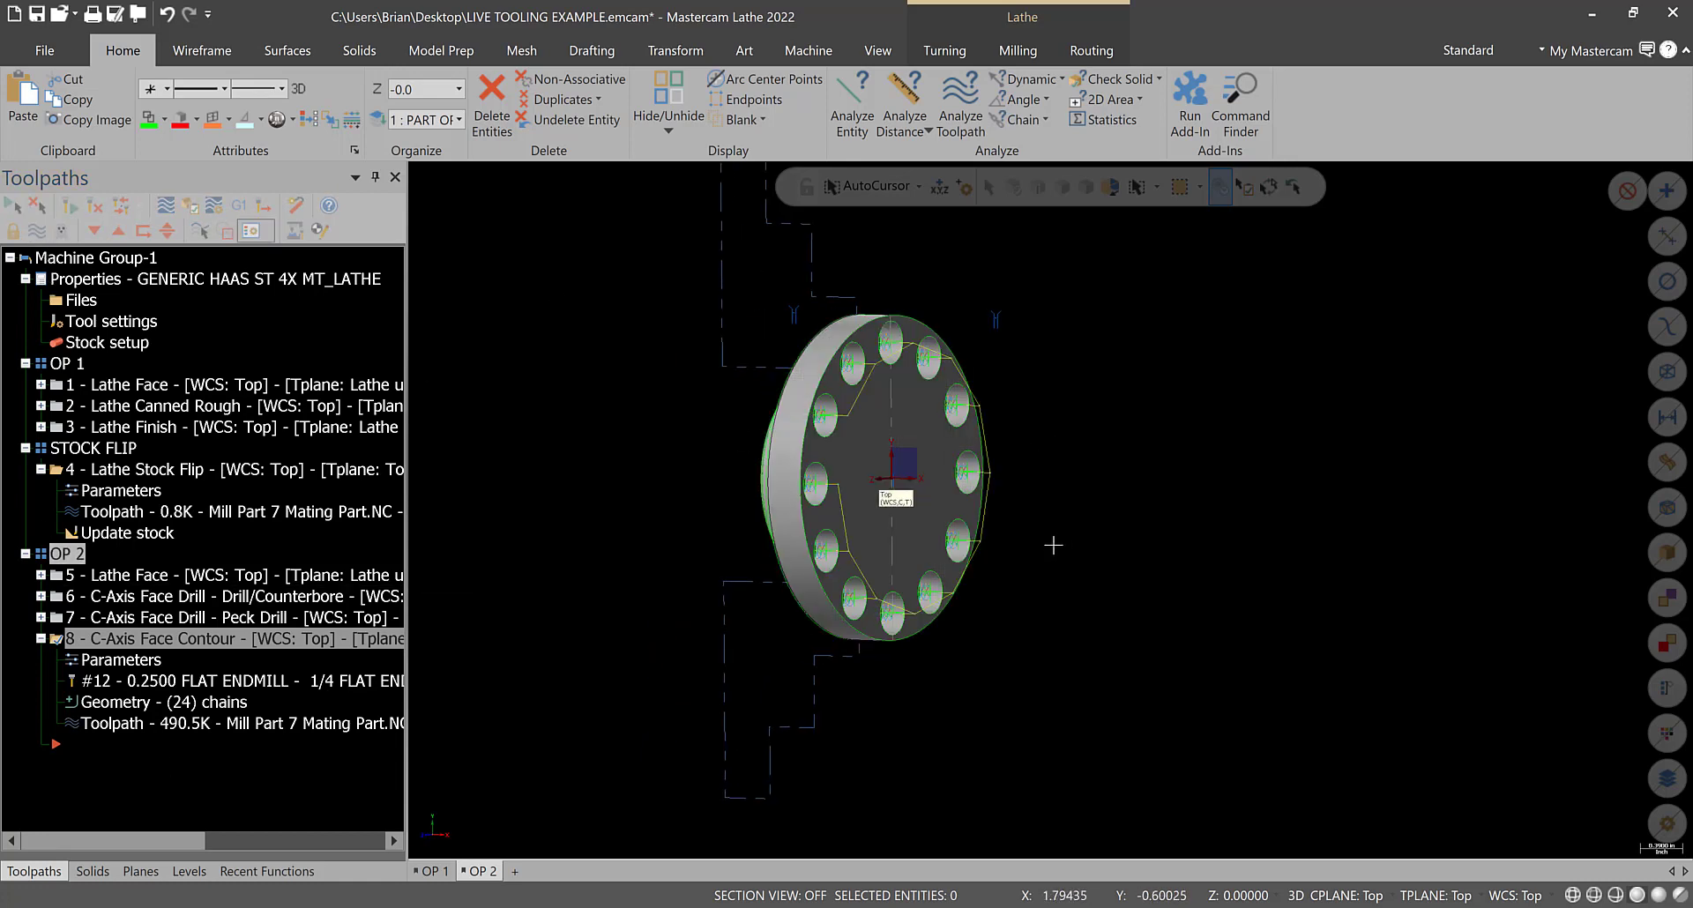
# - Review the available C-axis turning toolpath types and view the flange from the side
pyautogui.click(961, 55)
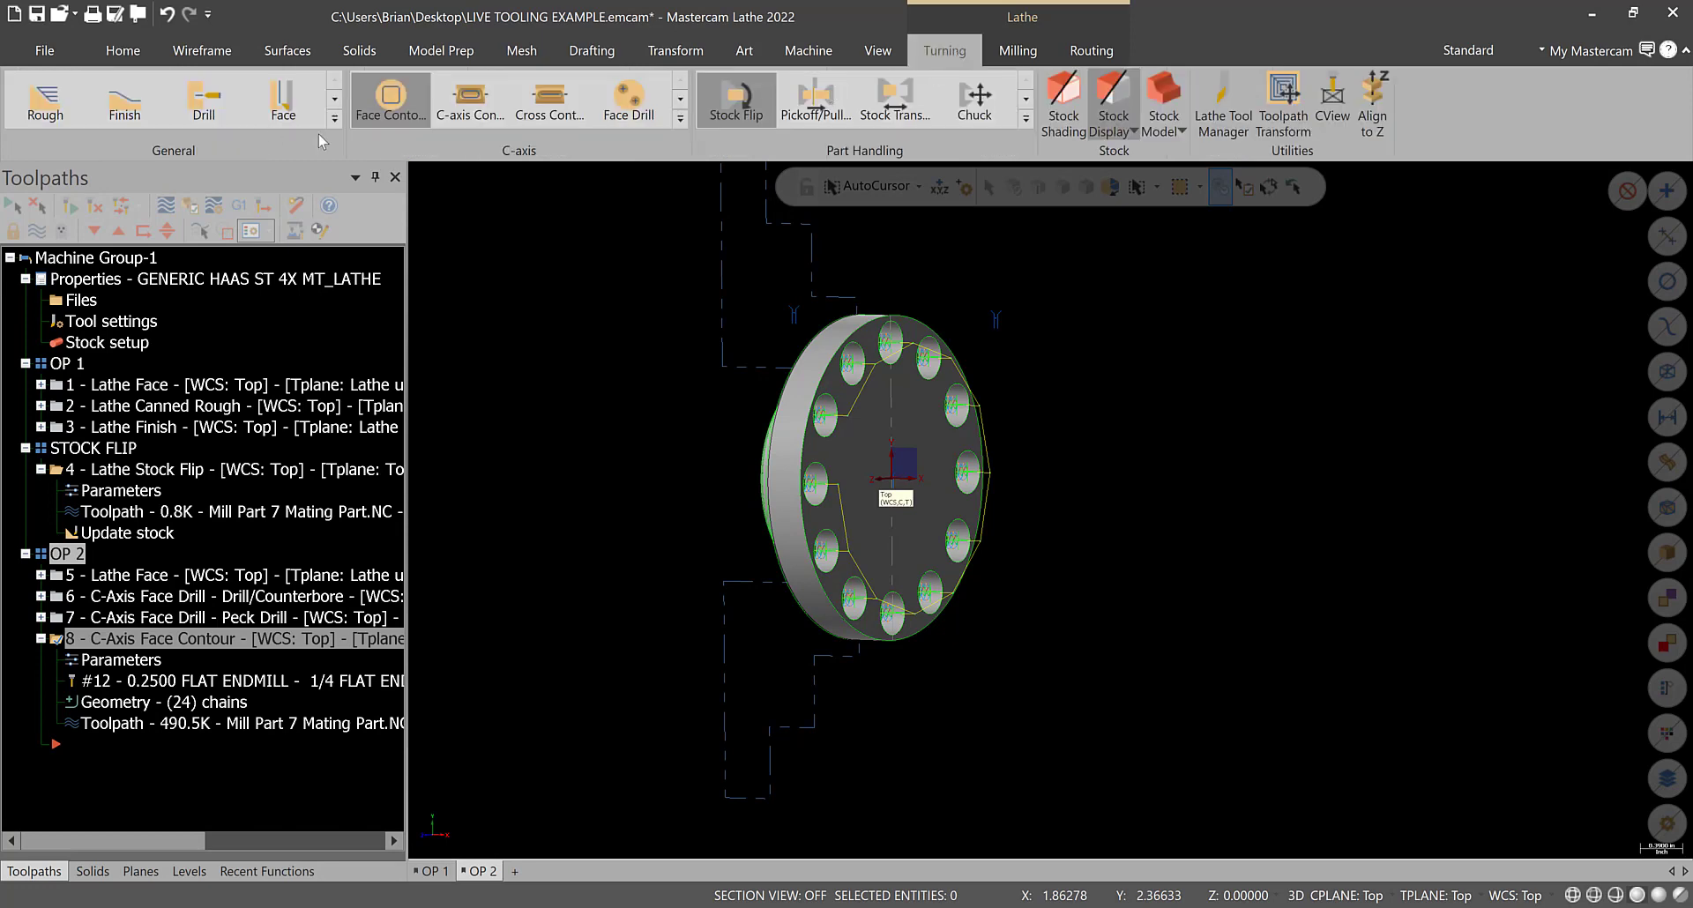
pyautogui.click(681, 119)
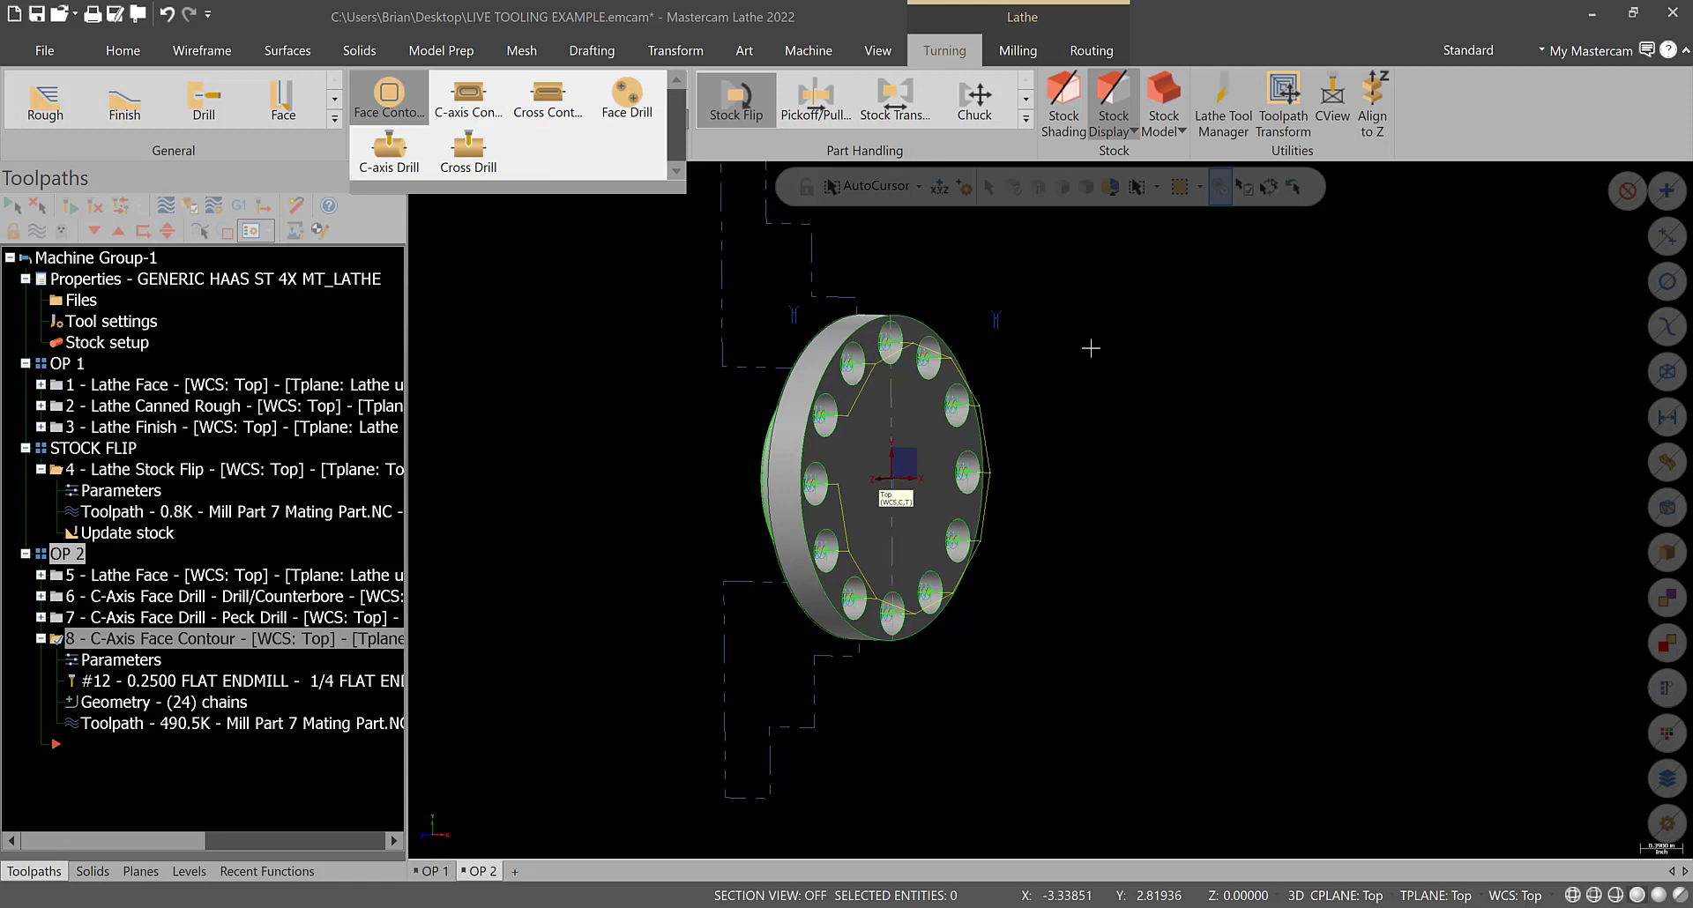
pyautogui.moveTo(822, 378); pyautogui.dragTo(952, 378, button='middle')
pyautogui.scroll(-3, 955, 378)
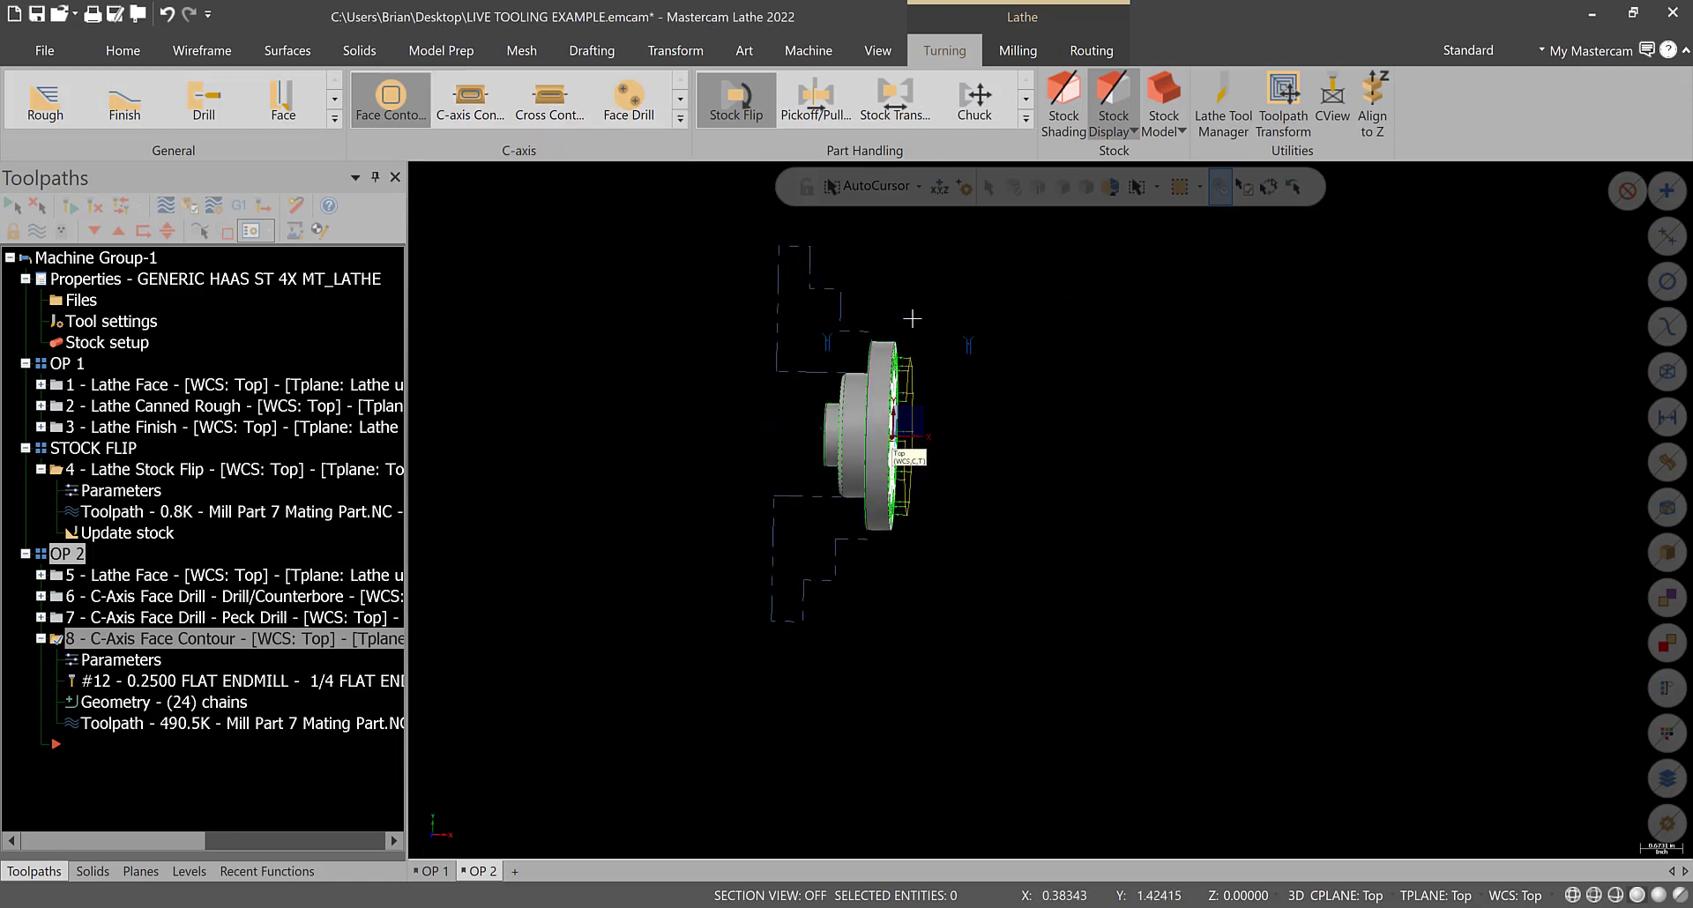
pyautogui.scroll(3, 910, 280)
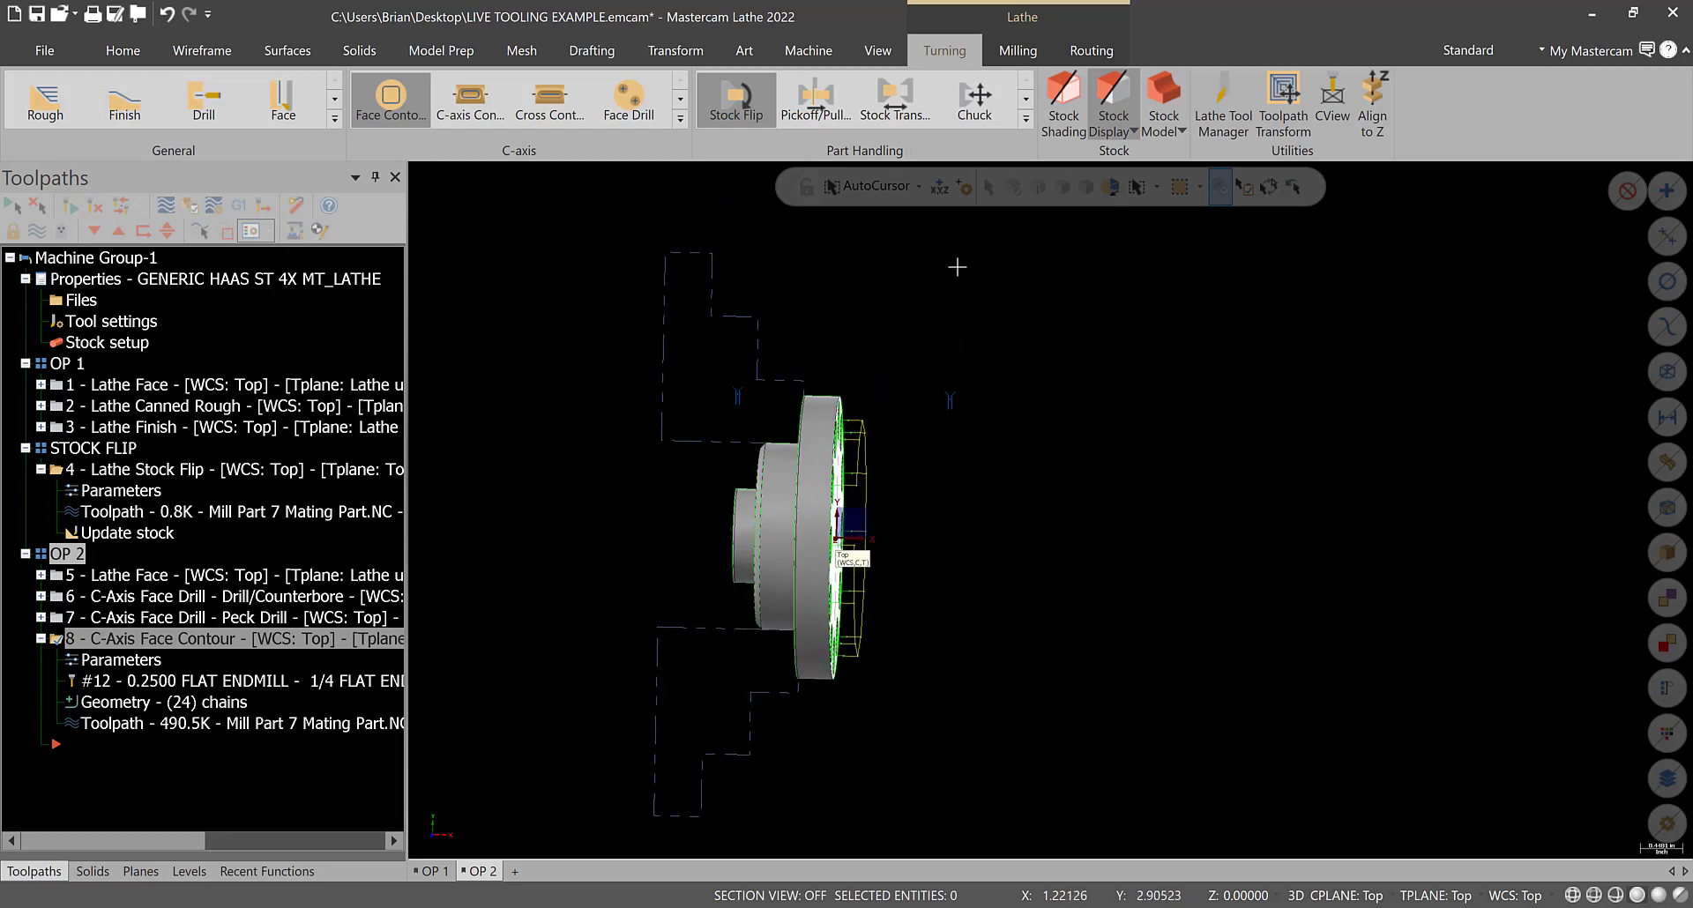